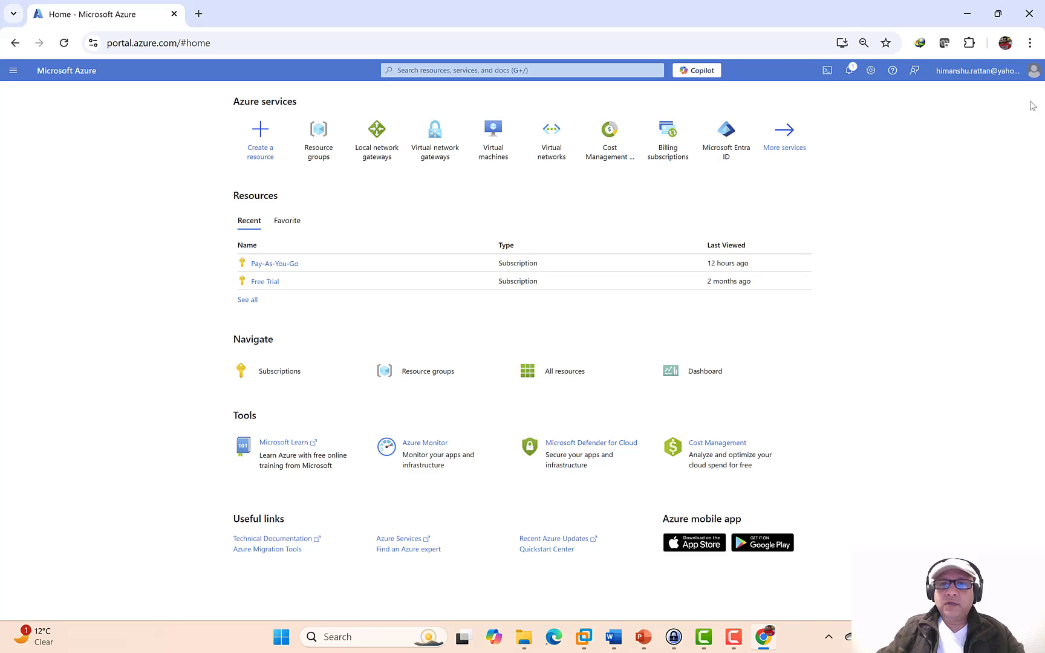
- Copy the resource group name TC_East_USA from the PowerPoint VPN slide and return to Azure
{"action": "left_click", "coordinate": [642, 642]}
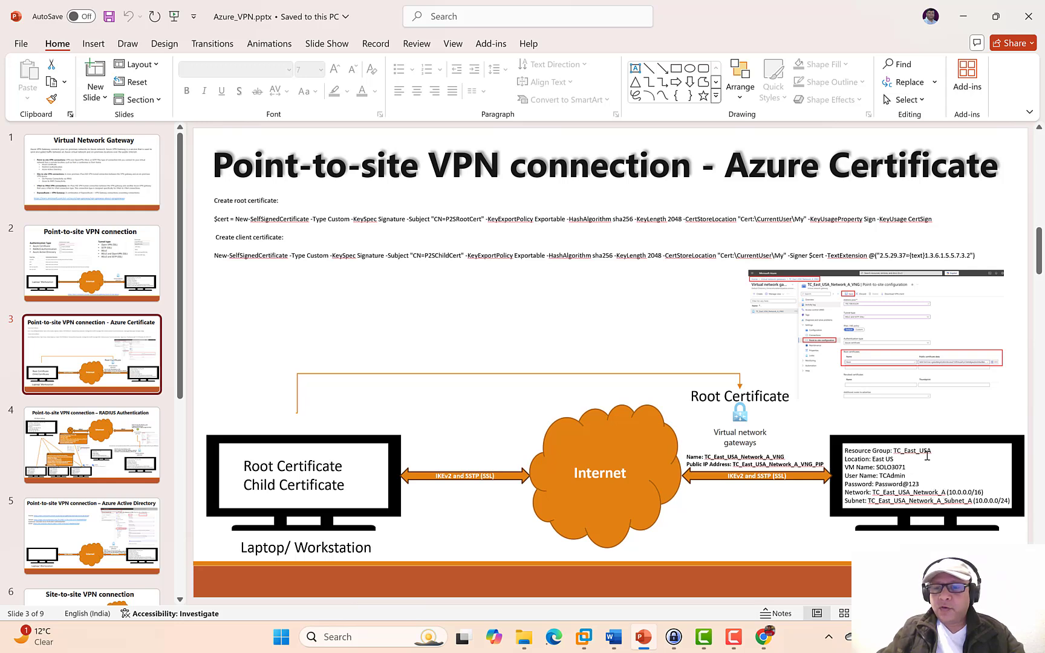
{"action": "left_click_drag", "start_coordinate": [931, 451], "coordinate": [894, 451]}
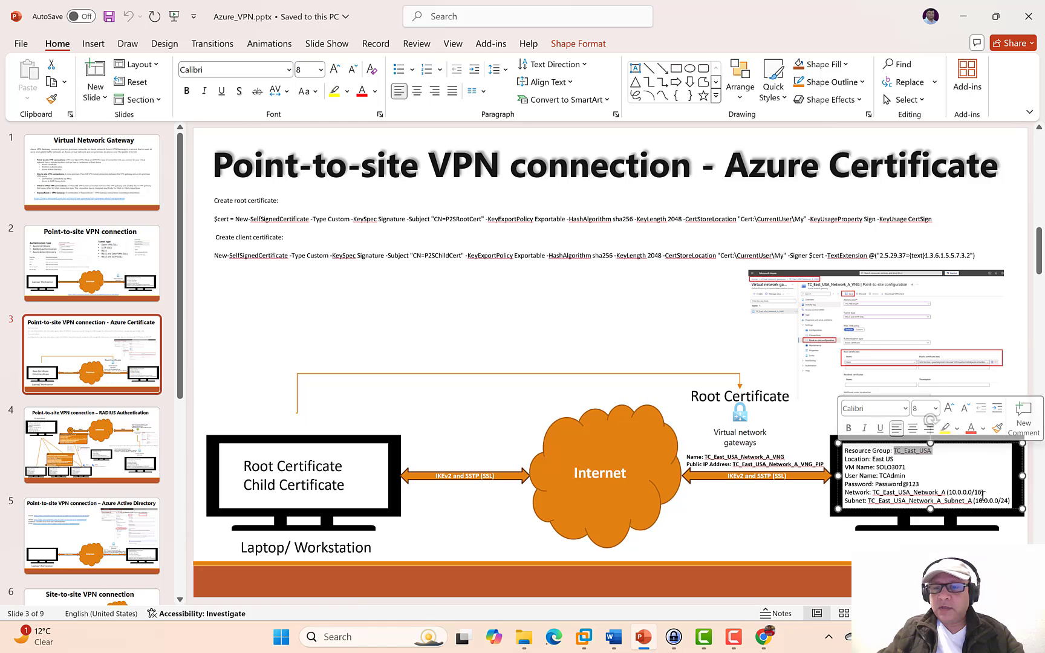
{"action": "key", "text": "ctrl+c"}
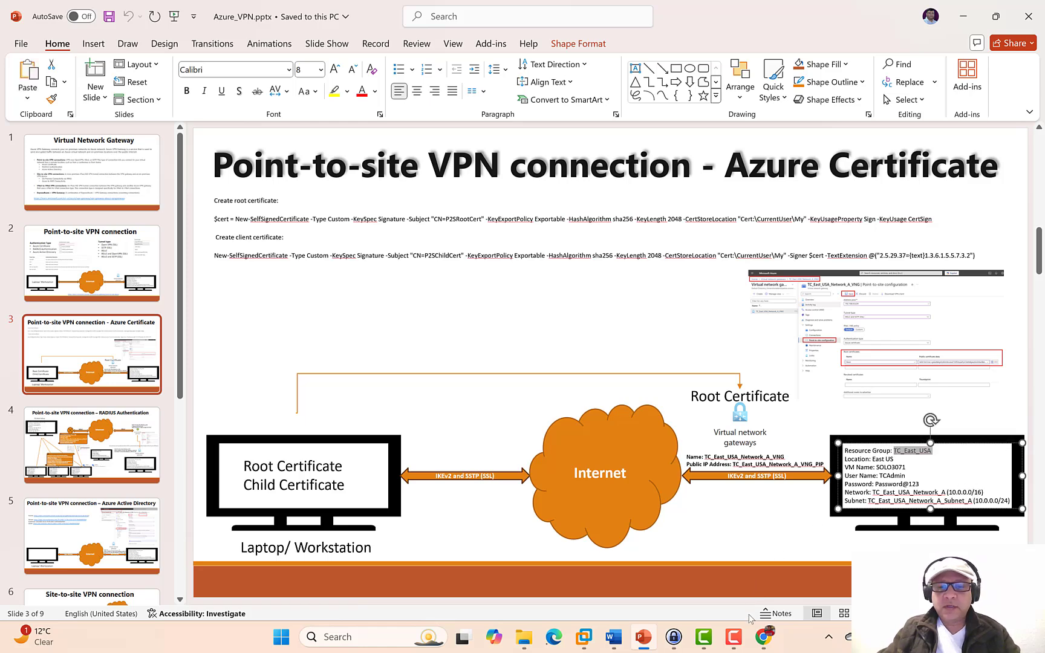
{"action": "left_click", "coordinate": [763, 636]}
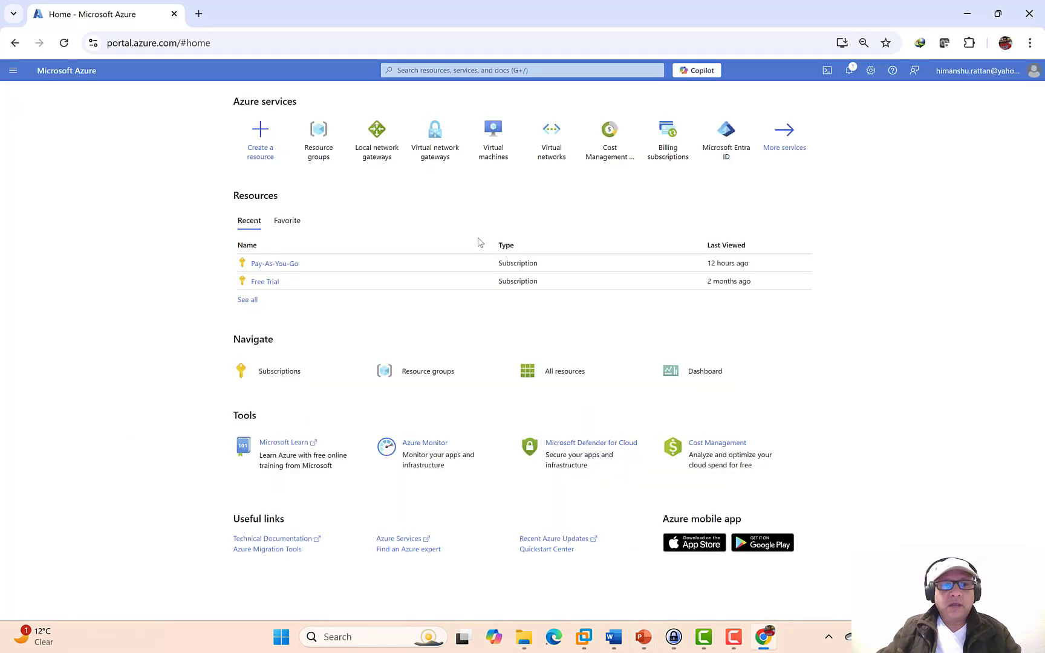
- Show resource groups from all subscriptions, including Pay-As-You-Go
{"action": "left_click", "coordinate": [323, 151]}
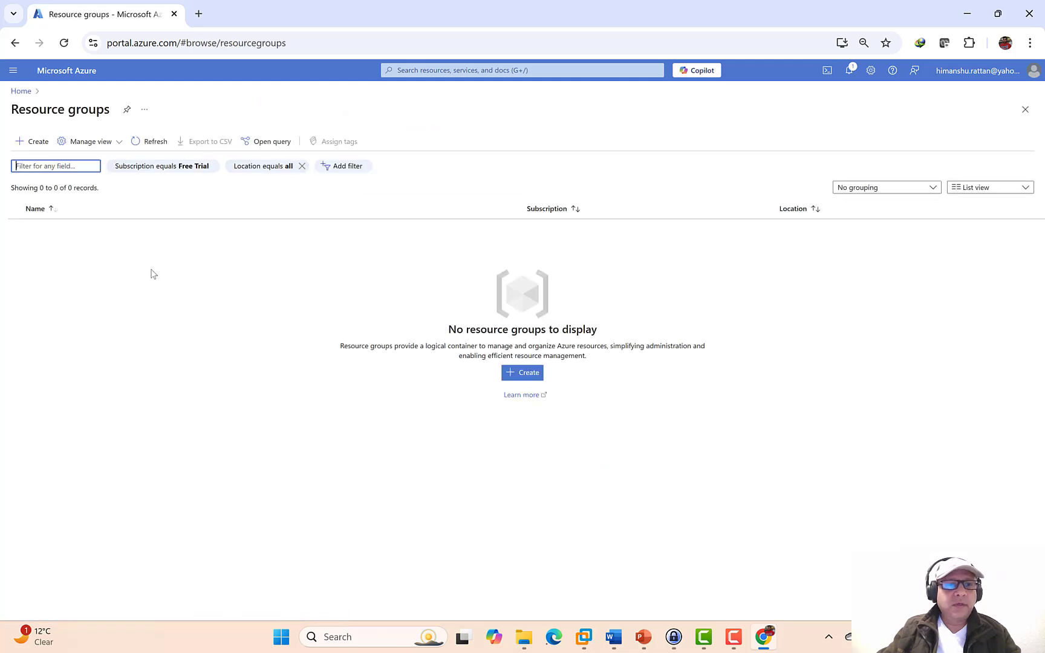
{"action": "left_click", "coordinate": [163, 168]}
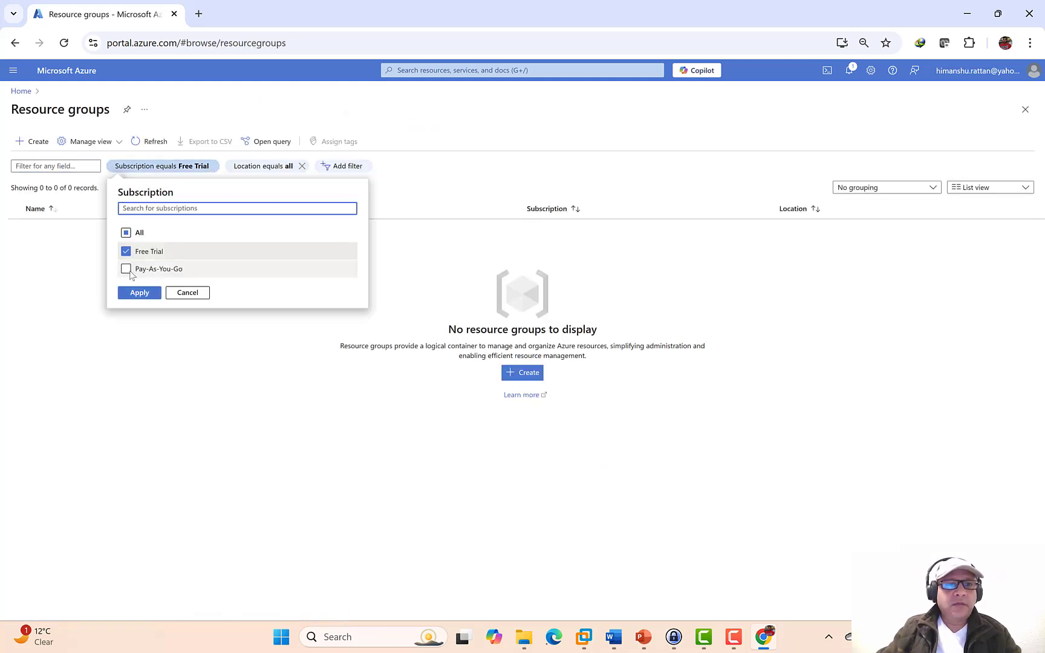
{"action": "left_click", "coordinate": [126, 268]}
{"action": "left_click", "coordinate": [139, 292]}
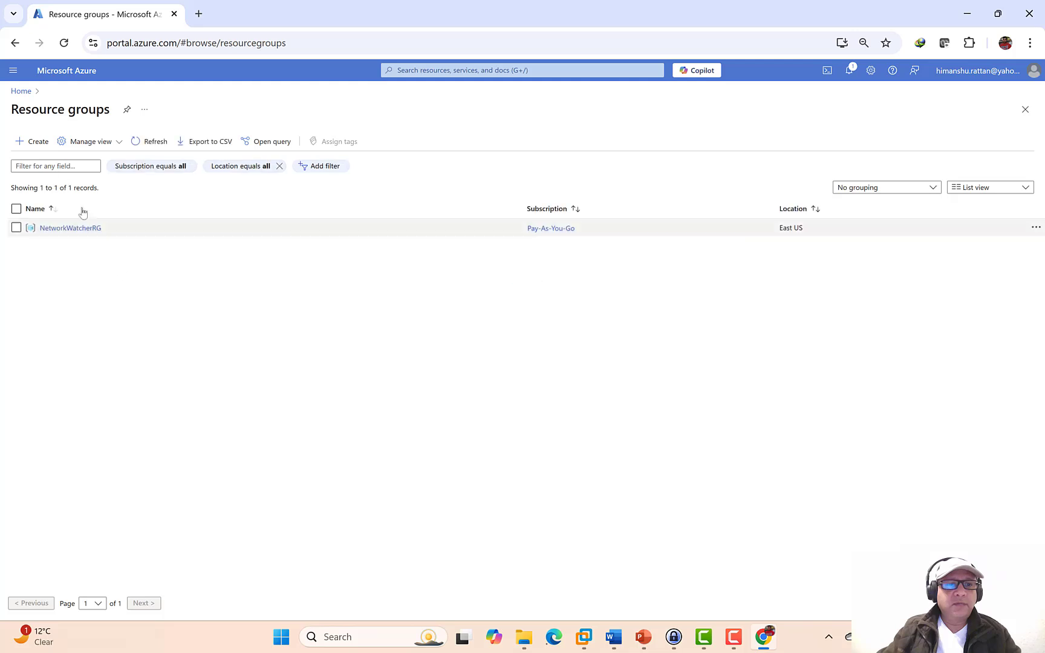
- Create resource group TC_East_USA in the Pay-As-You-Go subscription, East US region
{"action": "left_click", "coordinate": [36, 141]}
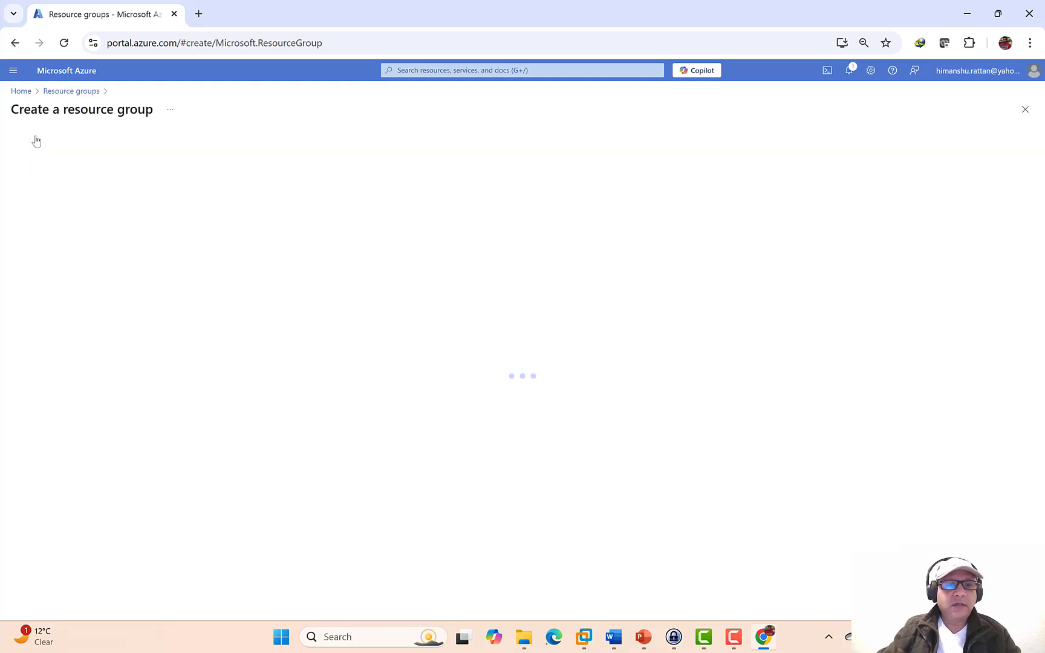
{"action": "left_click", "coordinate": [206, 233]}
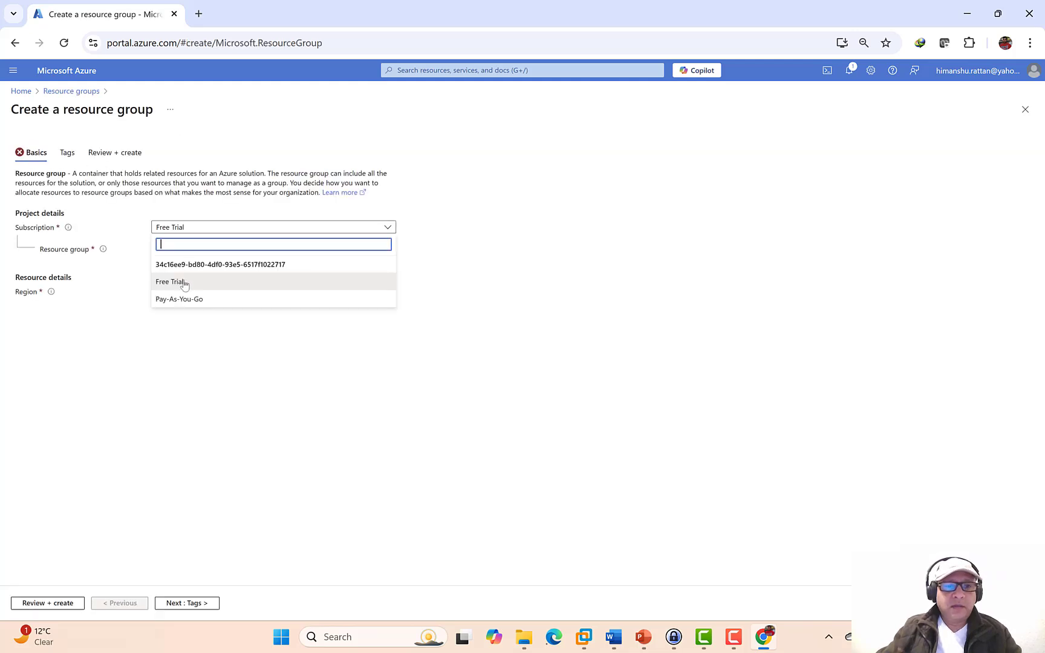
{"action": "left_click", "coordinate": [182, 299]}
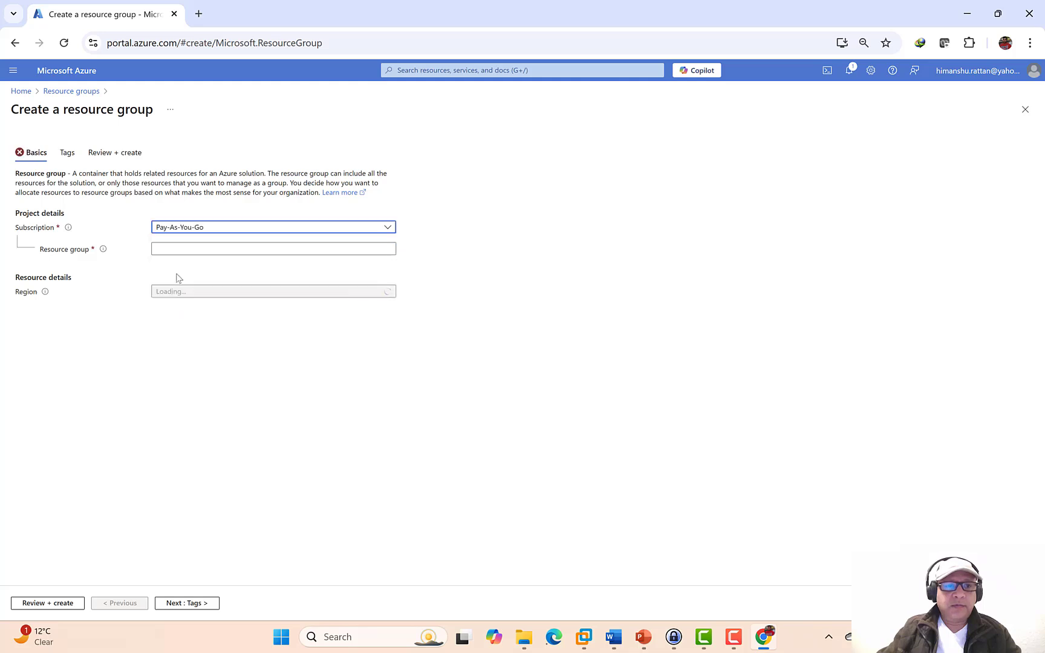
{"action": "left_click", "coordinate": [173, 246]}
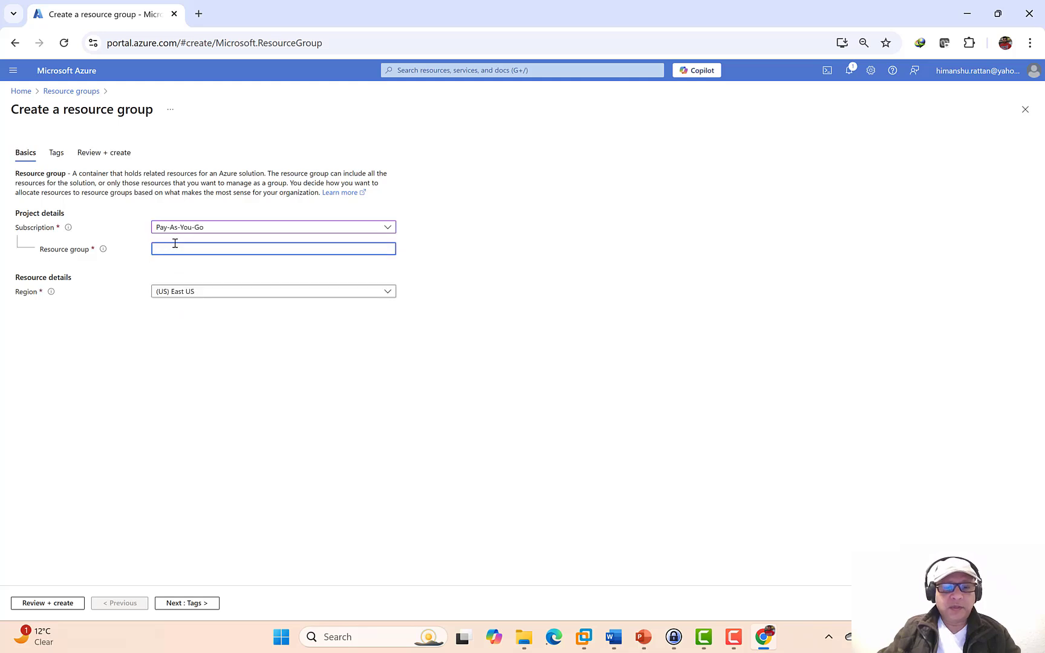
{"action": "type", "text": "TC_East_USA"}
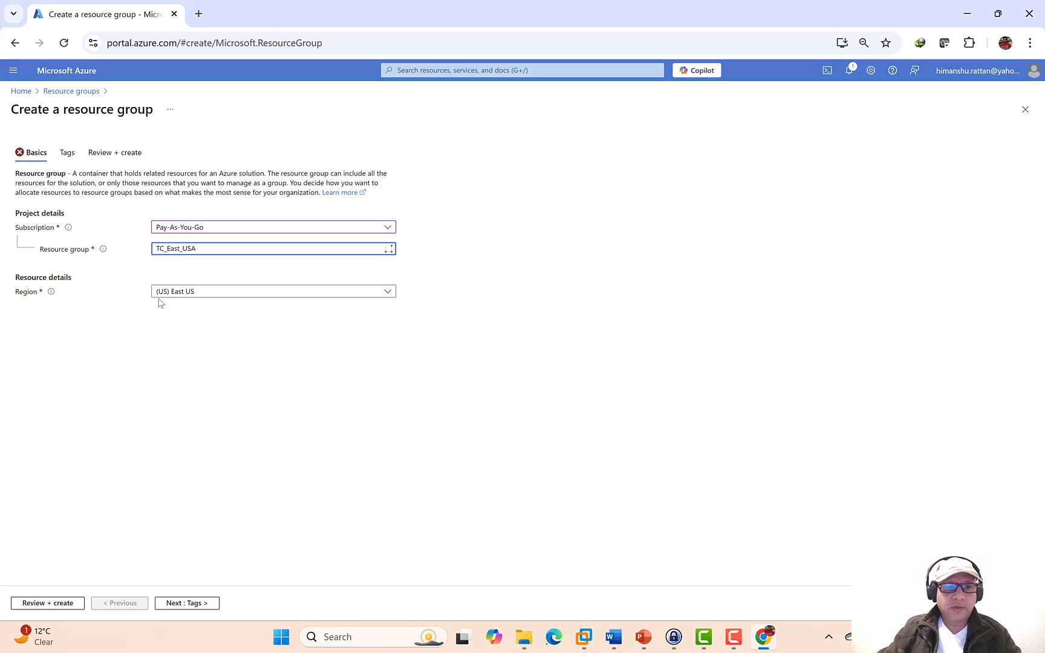
{"action": "left_click", "coordinate": [170, 605]}
{"action": "left_click", "coordinate": [170, 605]}
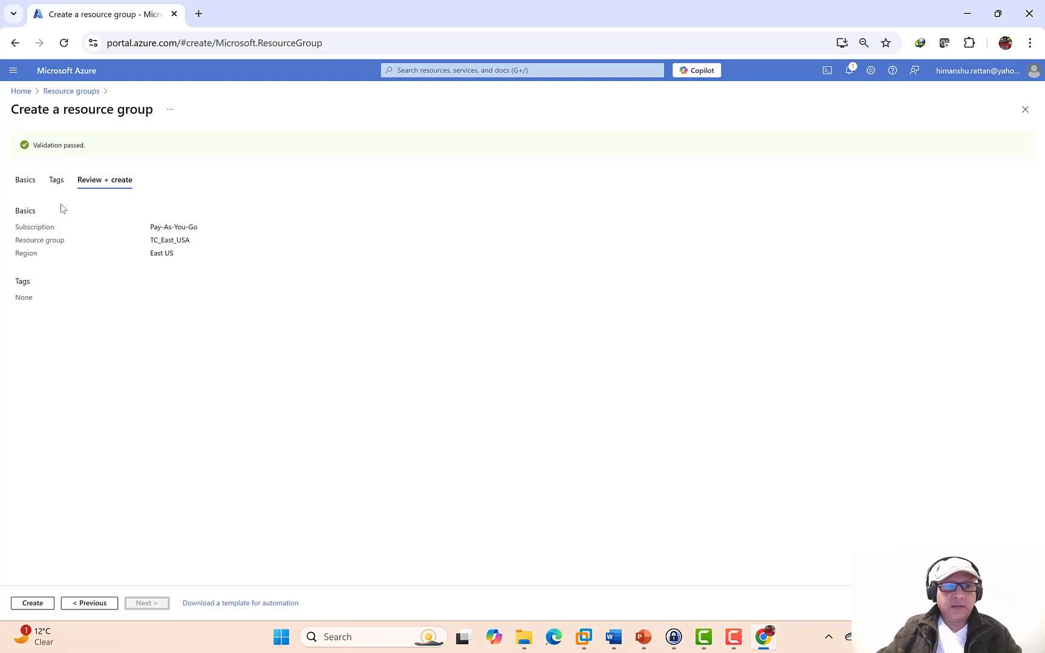
{"action": "left_click", "coordinate": [40, 605]}
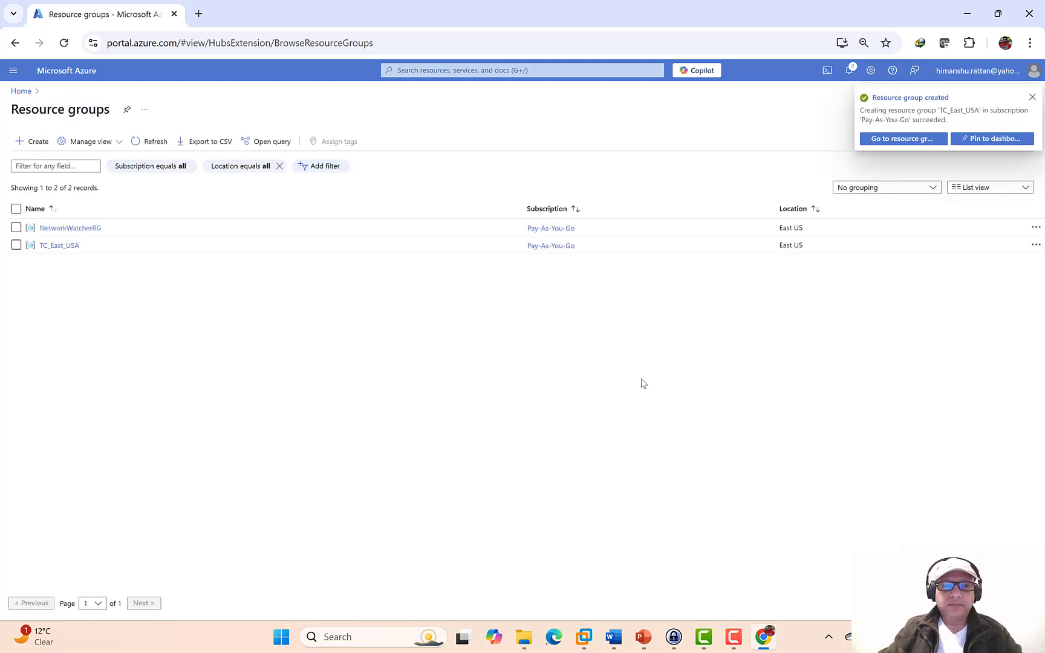
{"action": "left_click", "coordinate": [61, 246]}
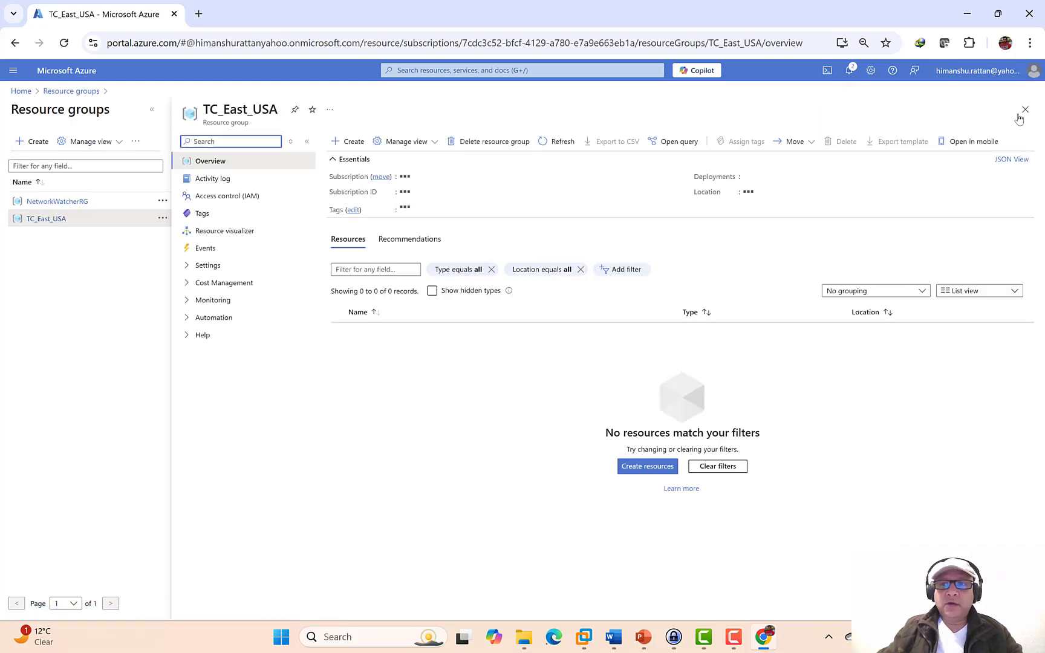
{"action": "left_click", "coordinate": [1025, 109]}
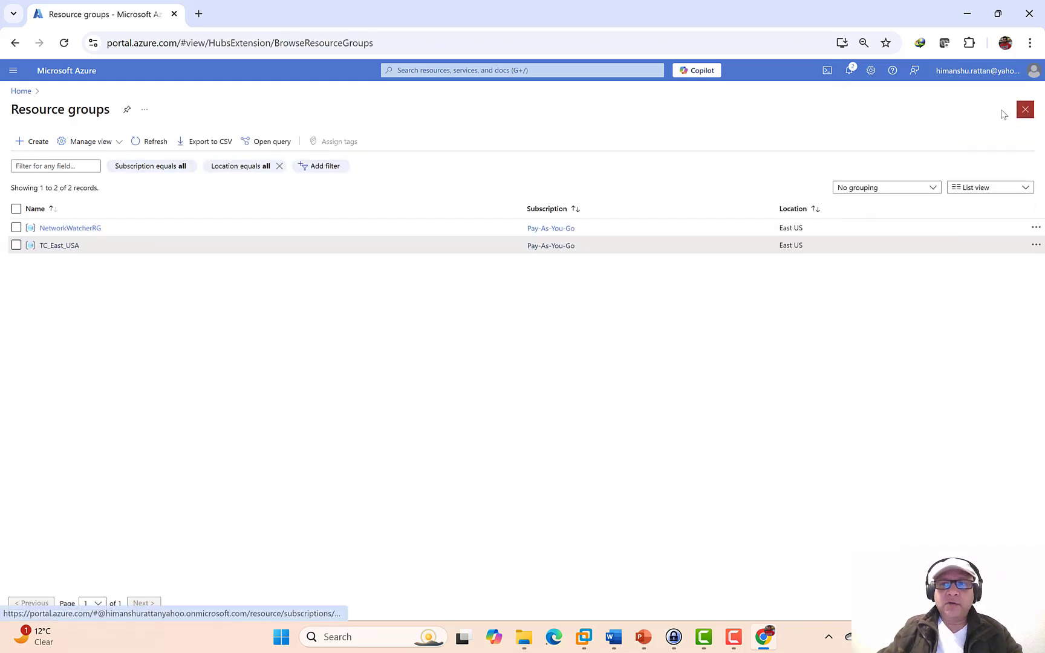
- Copy the network name TC_East_USA_Network_A from the PowerPoint slide's Network line
{"action": "left_click", "coordinate": [641, 636]}
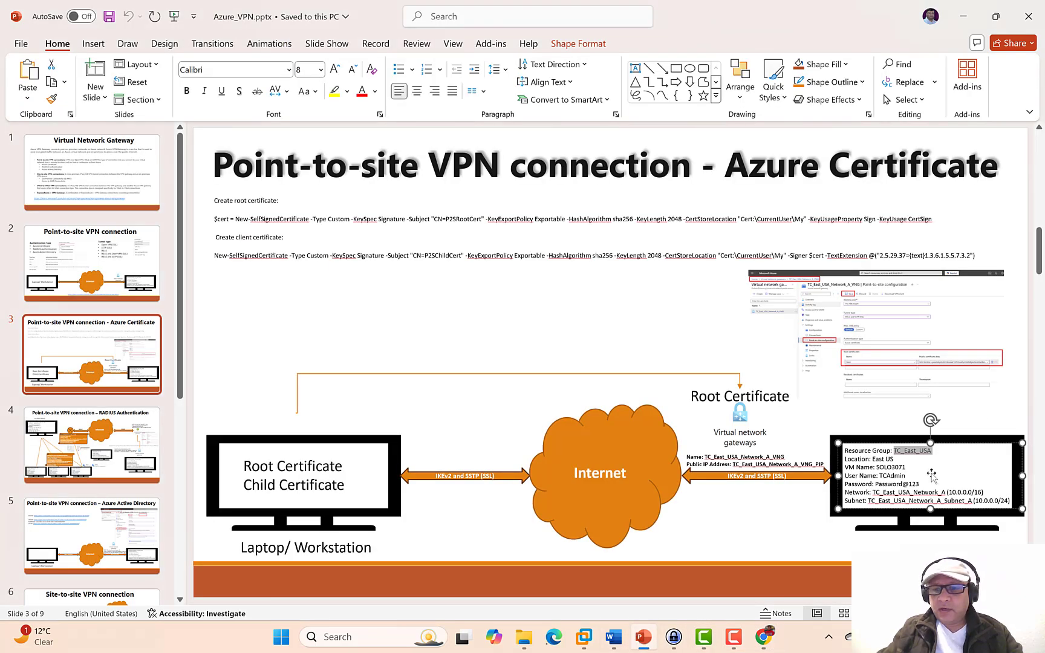
{"action": "left_click_drag", "start_coordinate": [945, 493], "coordinate": [873, 493]}
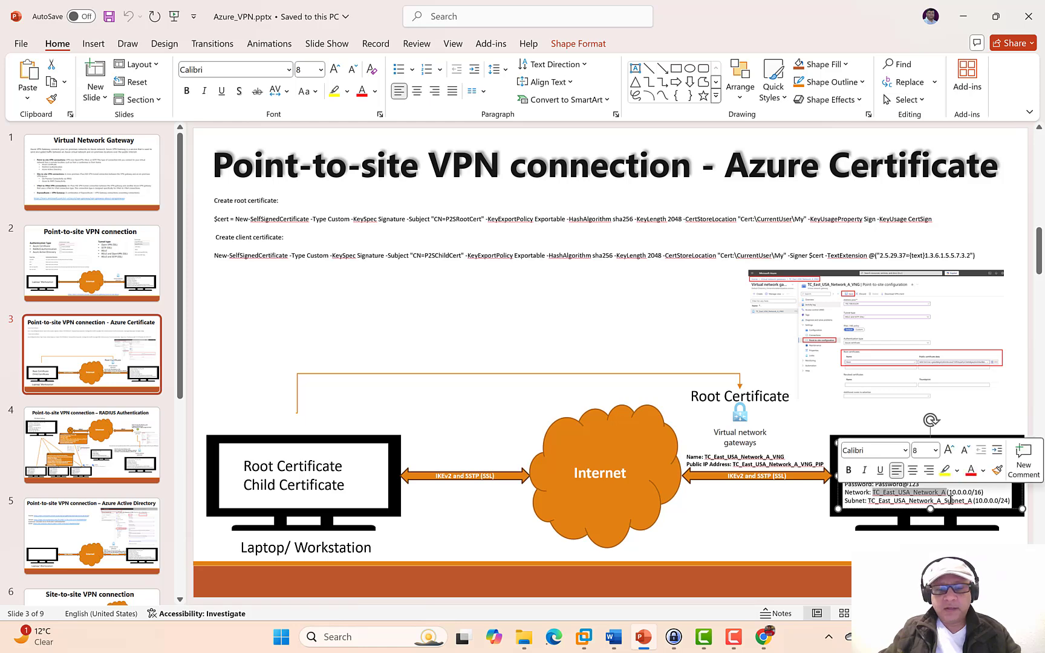
{"action": "left_click", "coordinate": [765, 637]}
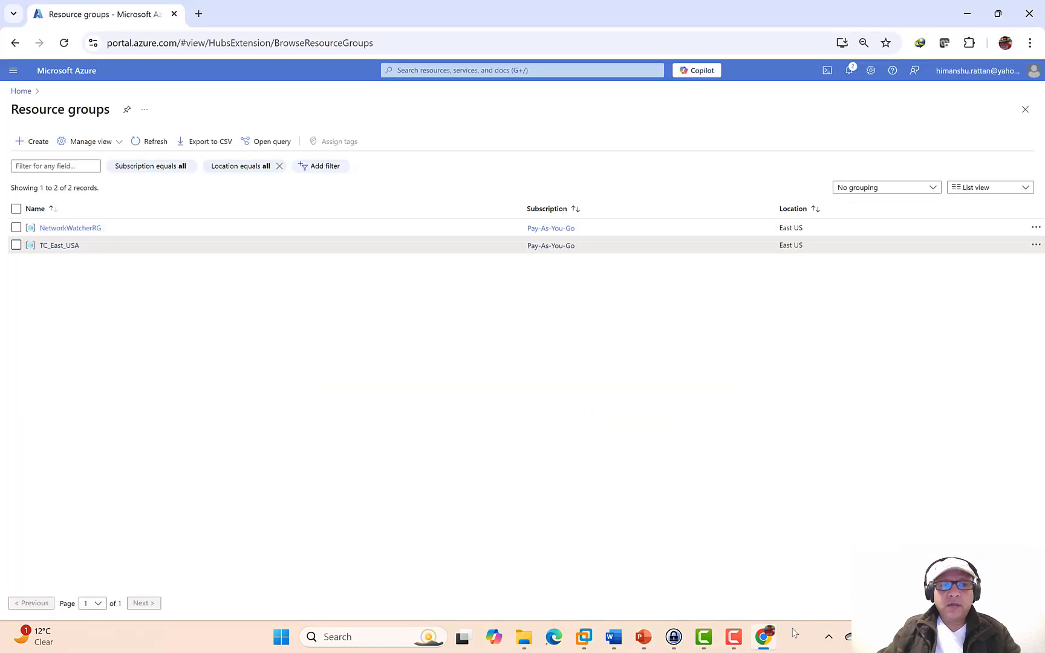
- Start a new virtual network in resource group TC_East_USA, pasting the name TC_East_USA_Network_A
{"action": "left_click", "coordinate": [21, 92]}
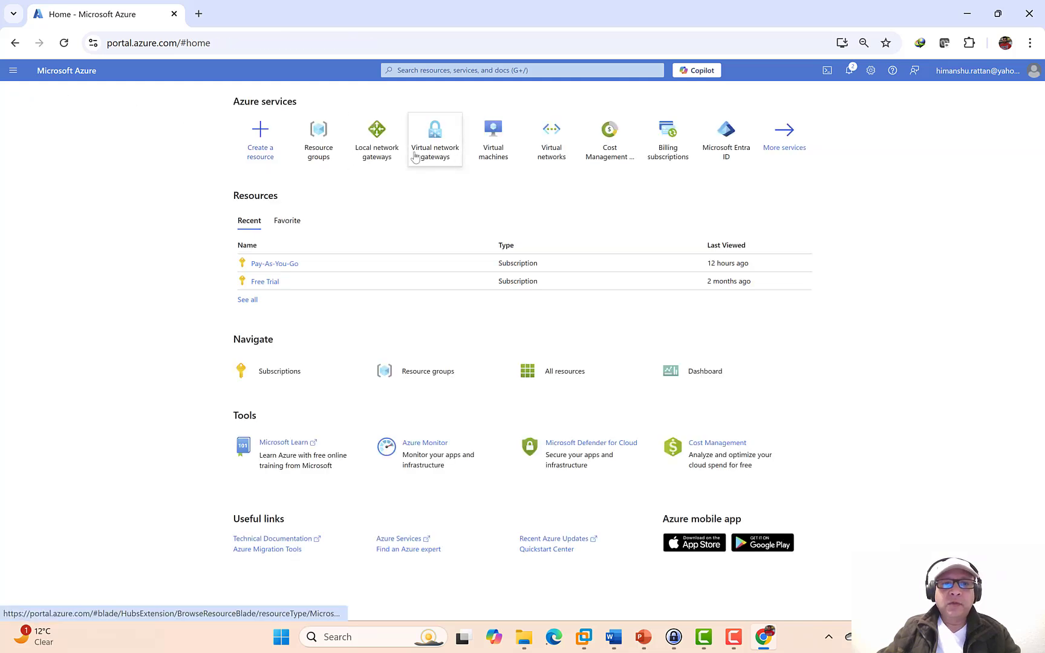
{"action": "left_click", "coordinate": [560, 155]}
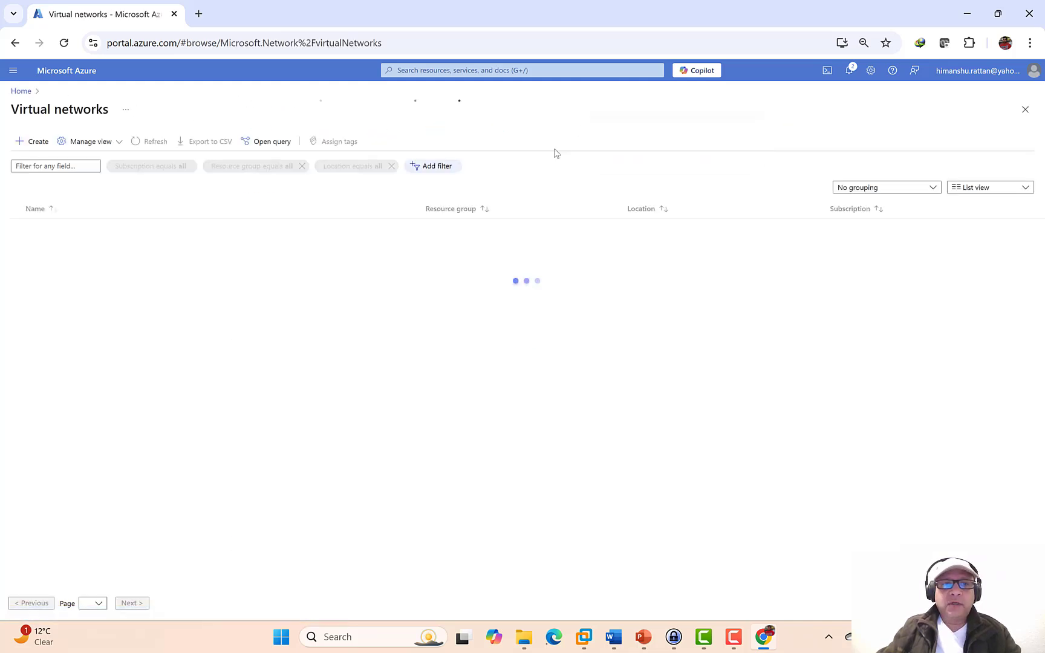
{"action": "left_click", "coordinate": [38, 142]}
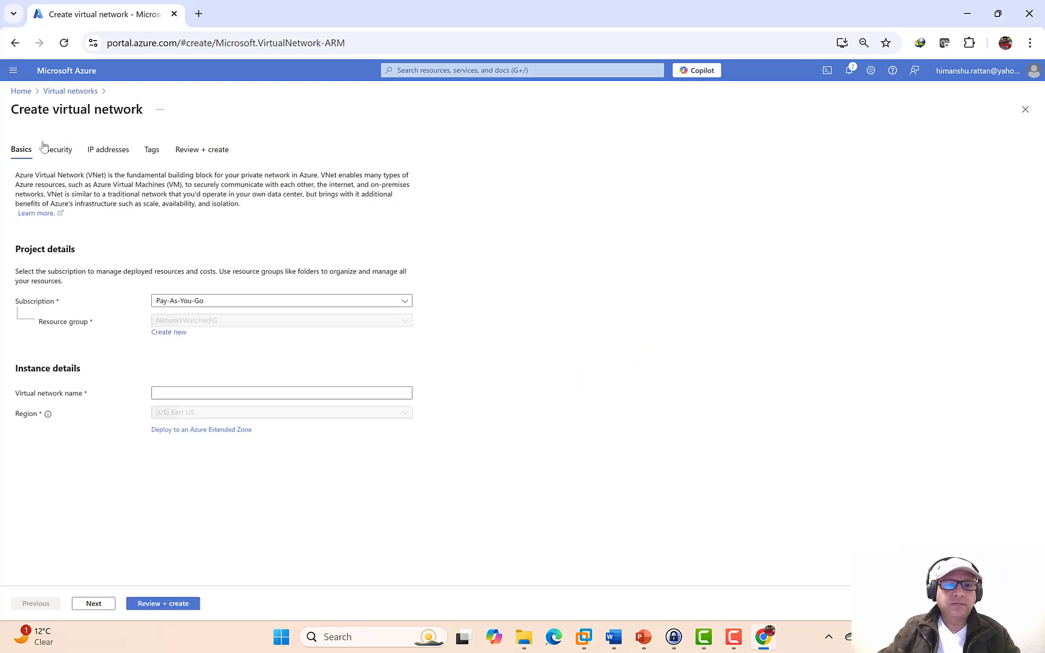
{"action": "left_click", "coordinate": [225, 322]}
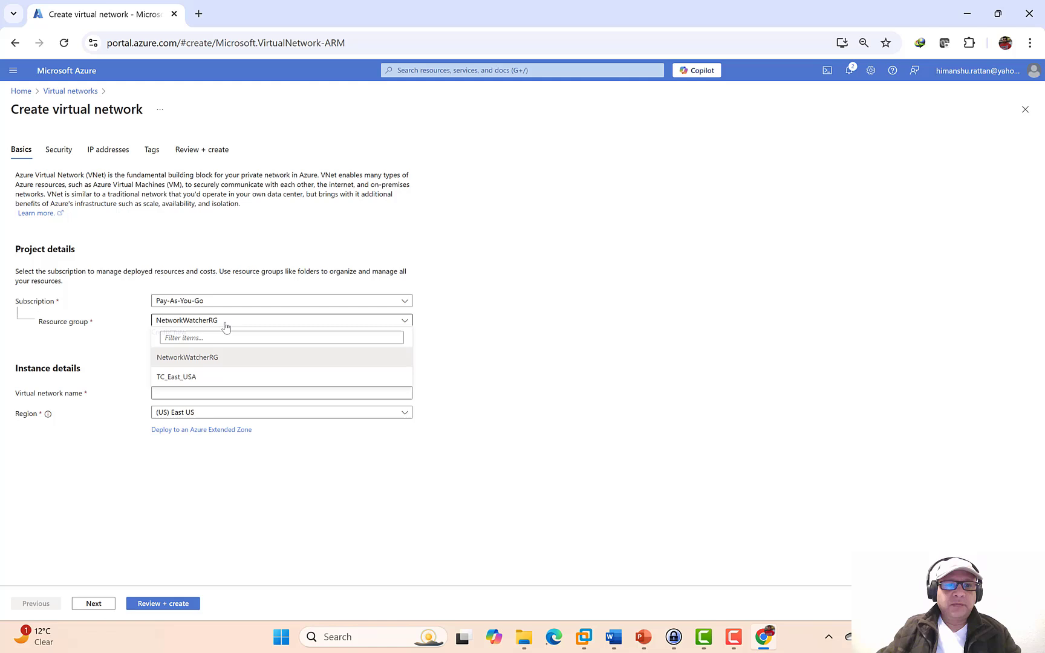
{"action": "left_click", "coordinate": [177, 378]}
{"action": "left_click", "coordinate": [180, 393]}
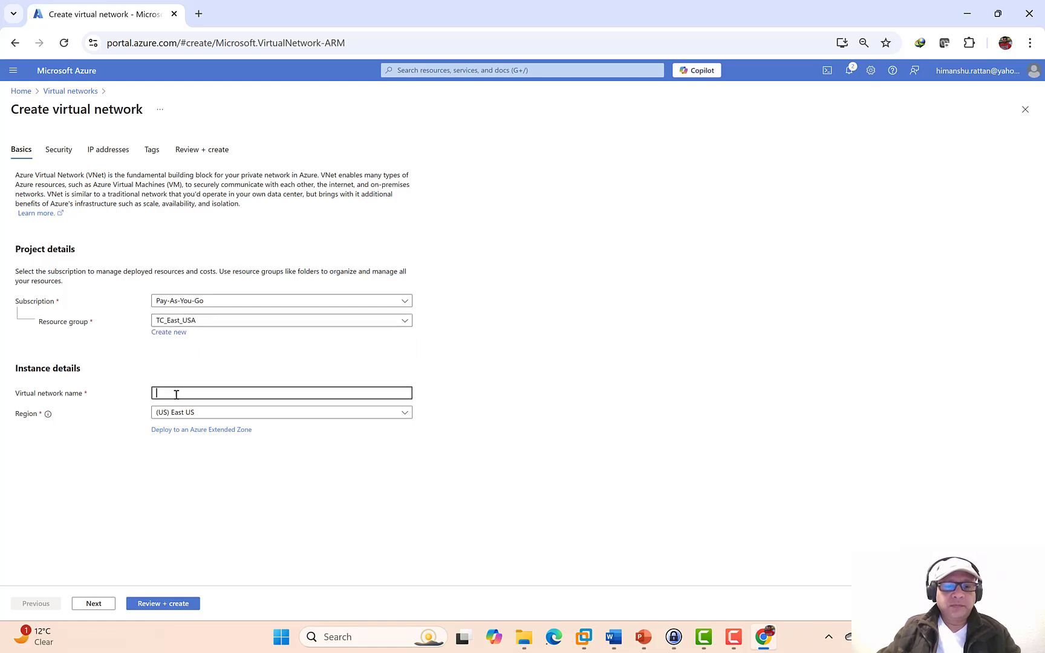
{"action": "key", "text": "ctrl+v"}
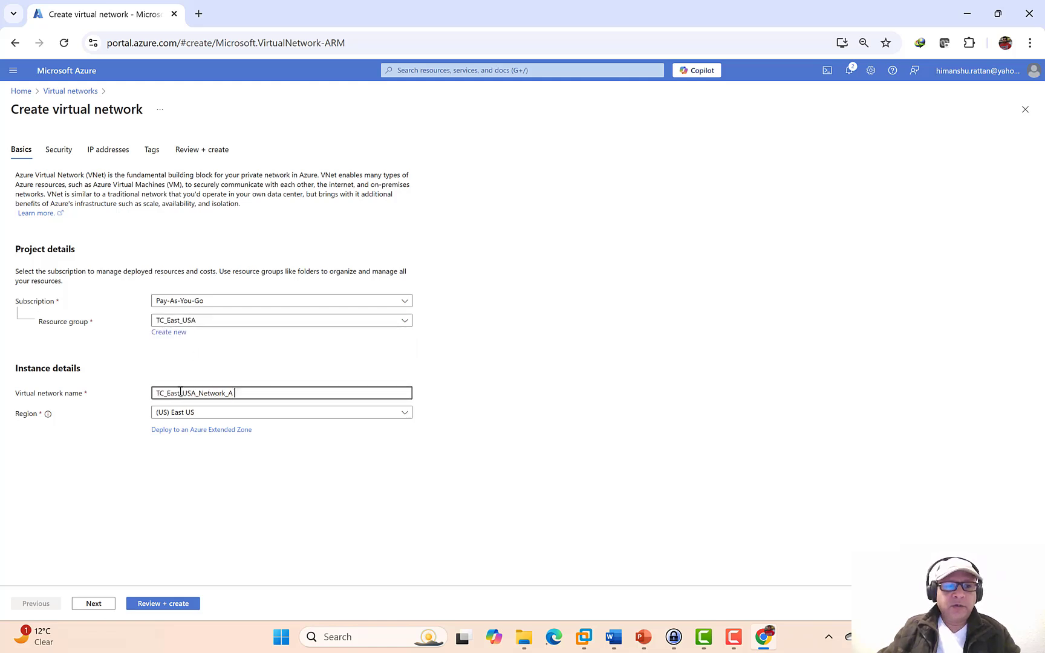
{"action": "key", "text": "BackSpace"}
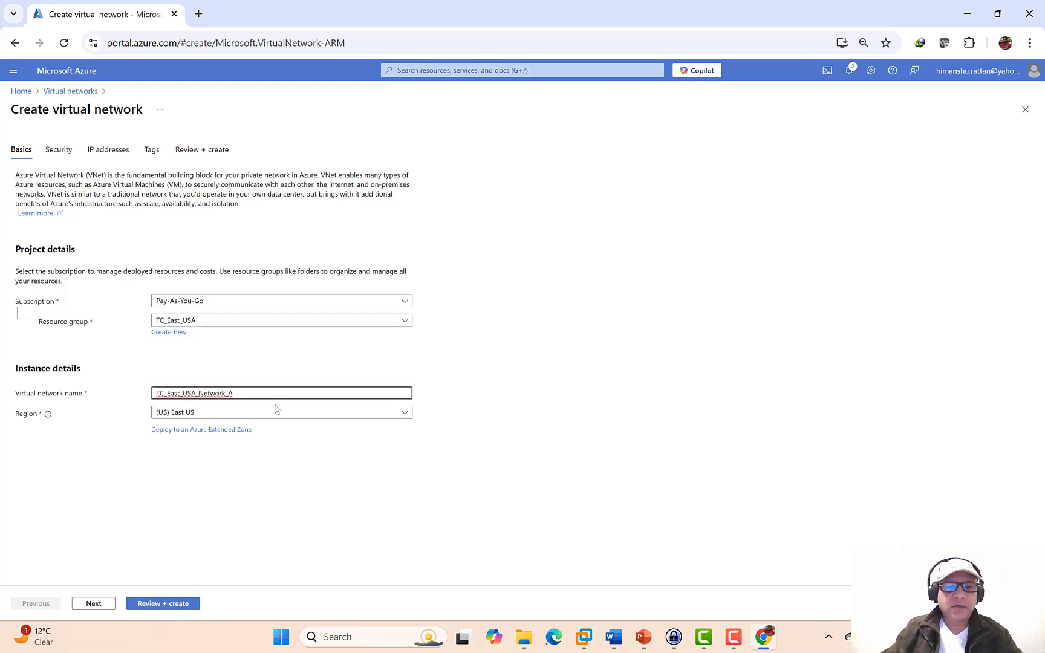
- Rename the default 10.0.0.0/24 subnet to TC_East_USA_Network_A_Subnet_A, save, and advance to Tags
{"action": "left_click", "coordinate": [93, 603]}
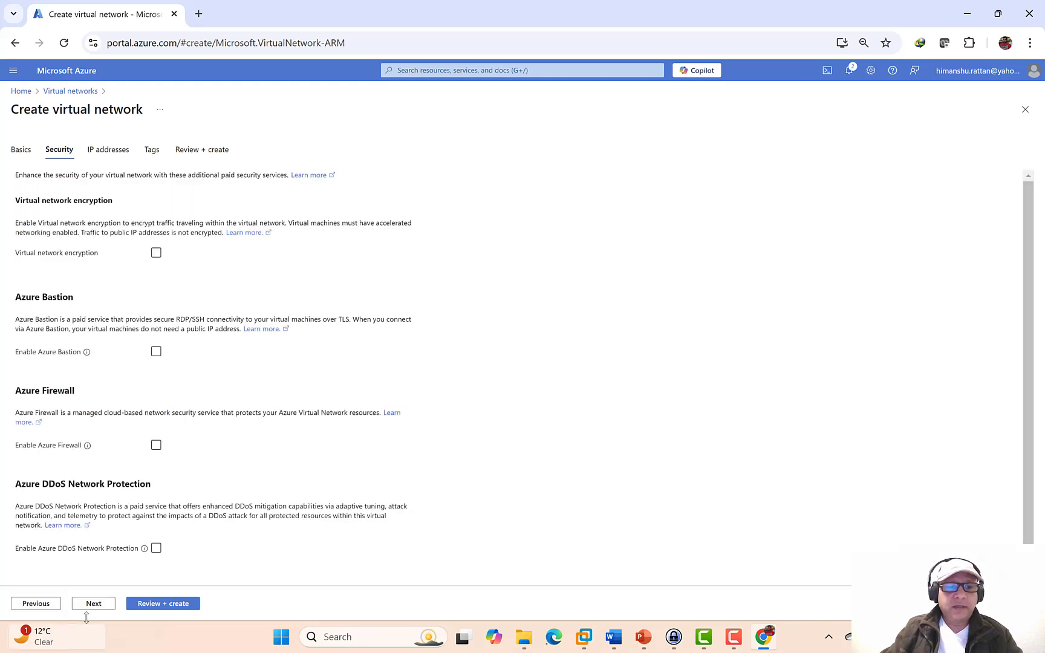
{"action": "left_click", "coordinate": [91, 611]}
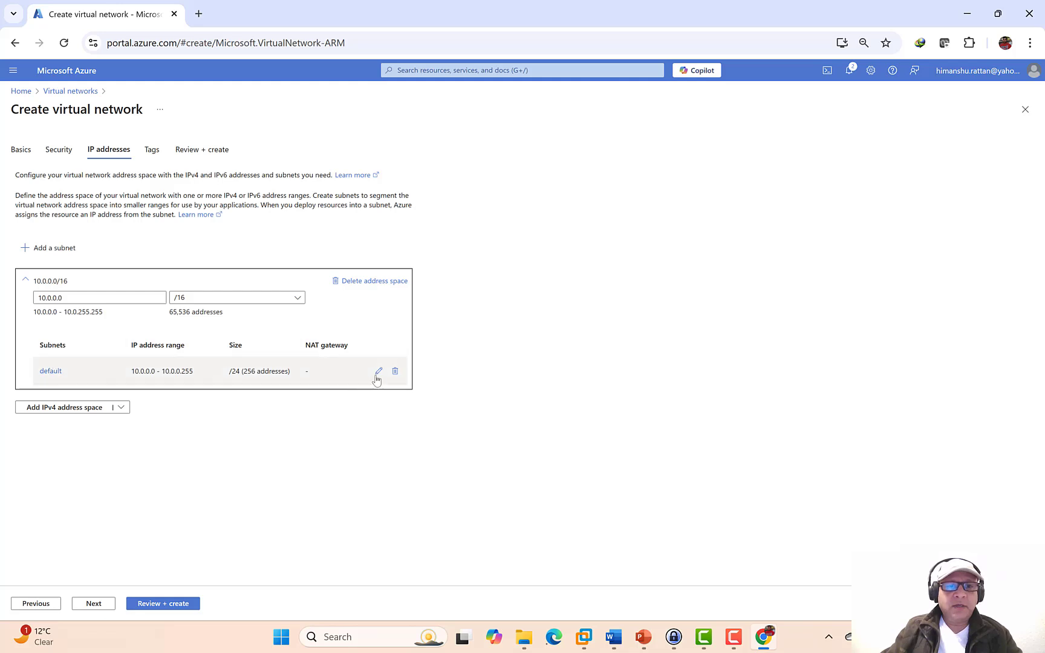
{"action": "left_click", "coordinate": [378, 372]}
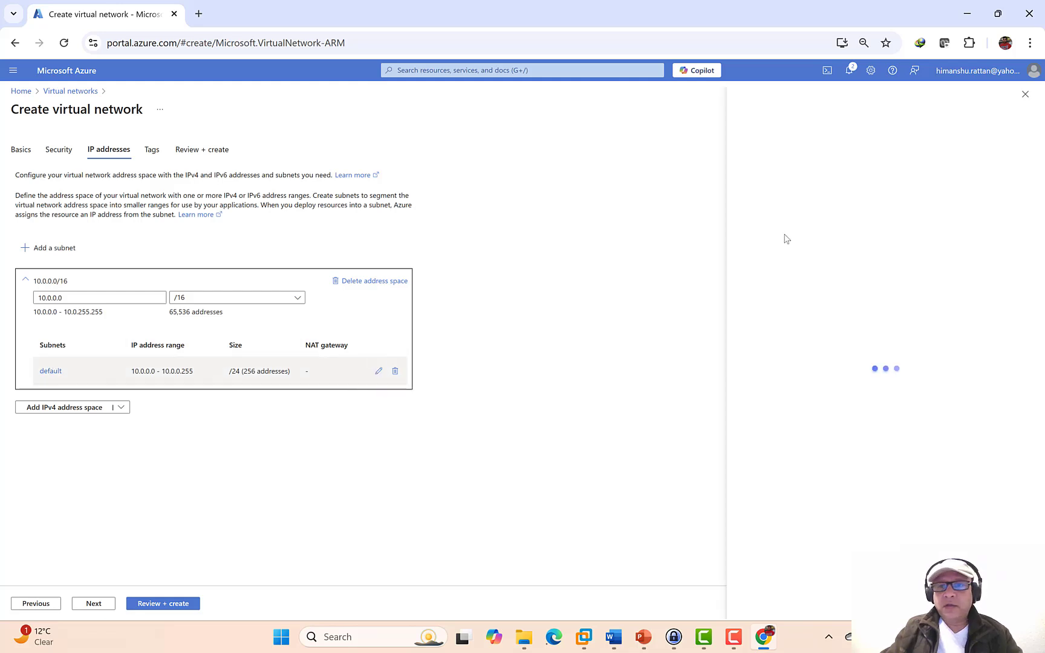
{"action": "left_click", "coordinate": [784, 178]}
{"action": "key", "text": "ctrl+a"}
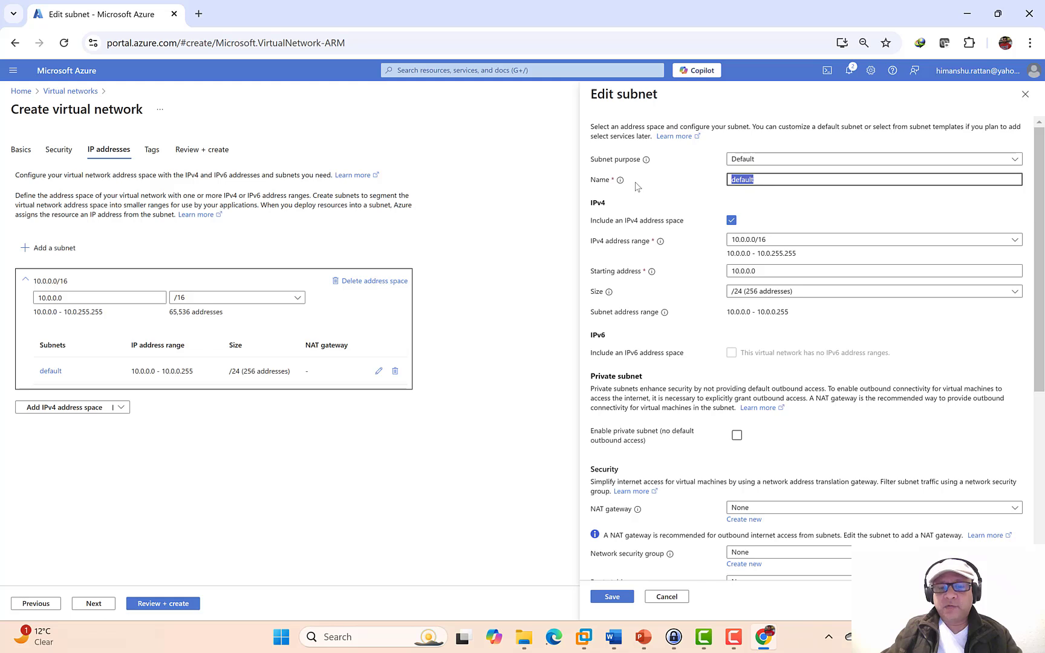
{"action": "type", "text": "TC_East_USA_Network_A"}
{"action": "key", "text": "BackSpace"}
{"action": "type", "text": "_Subnet"}
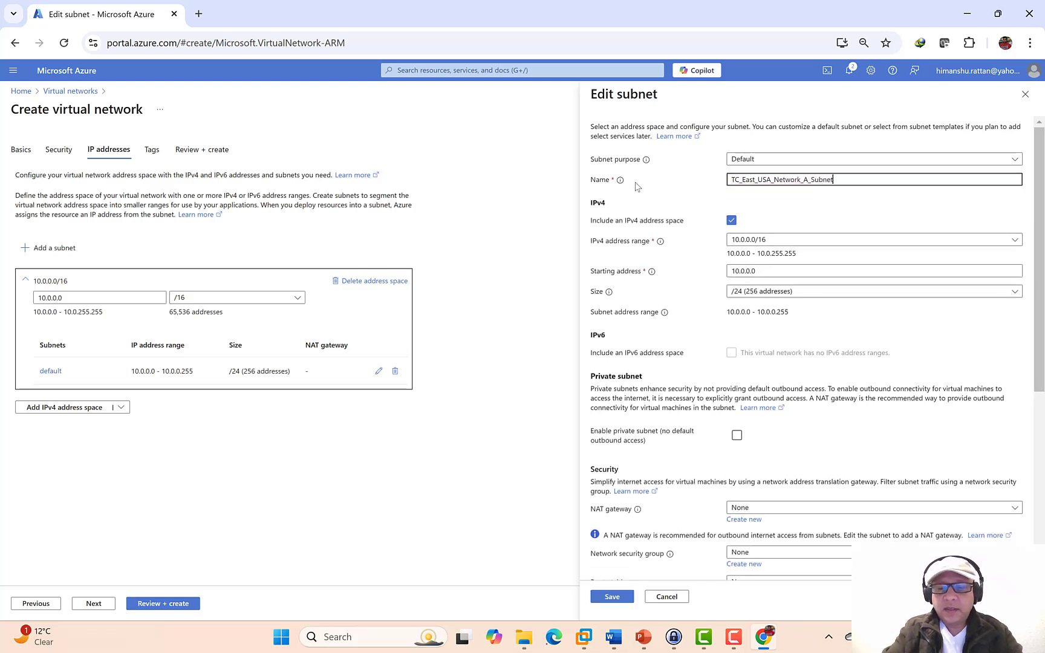
{"action": "type", "text": "_A"}
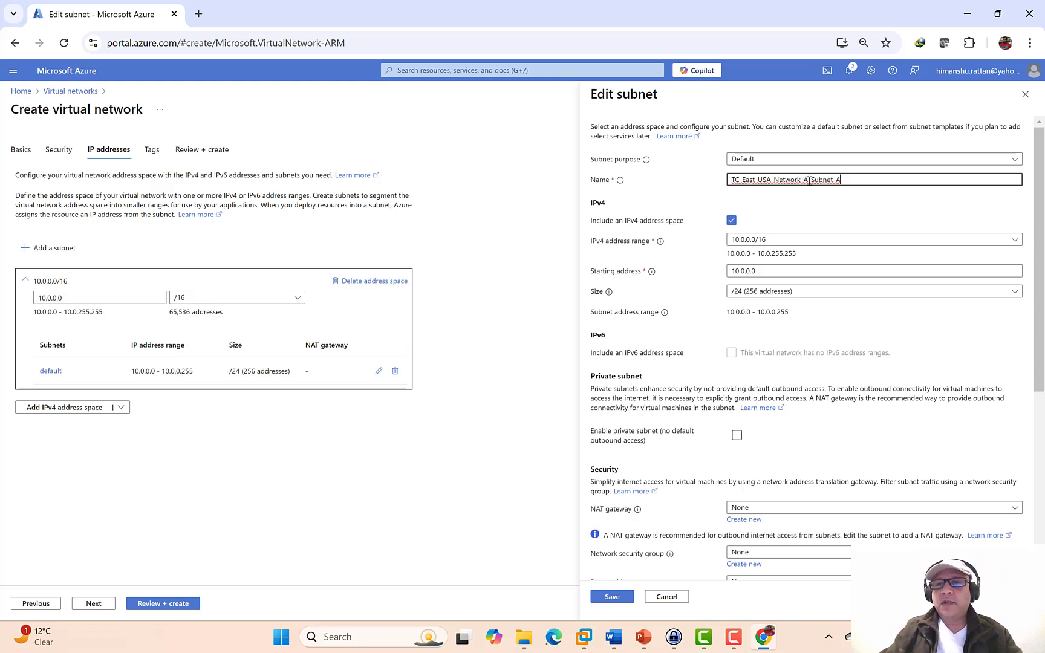
{"action": "left_click", "coordinate": [612, 597]}
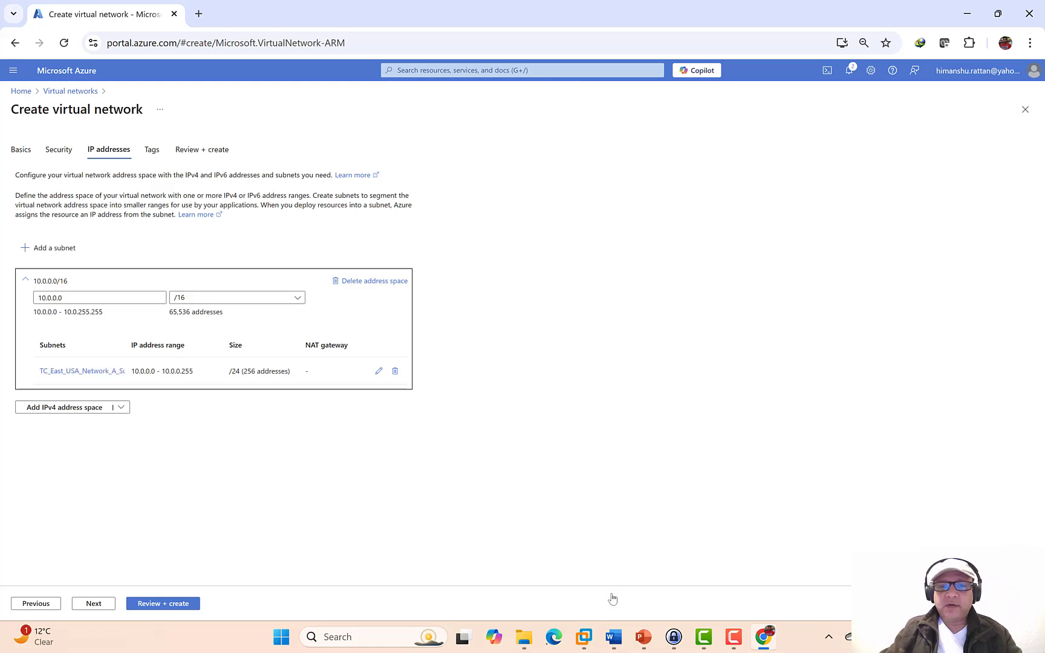
{"action": "left_click", "coordinate": [90, 603]}
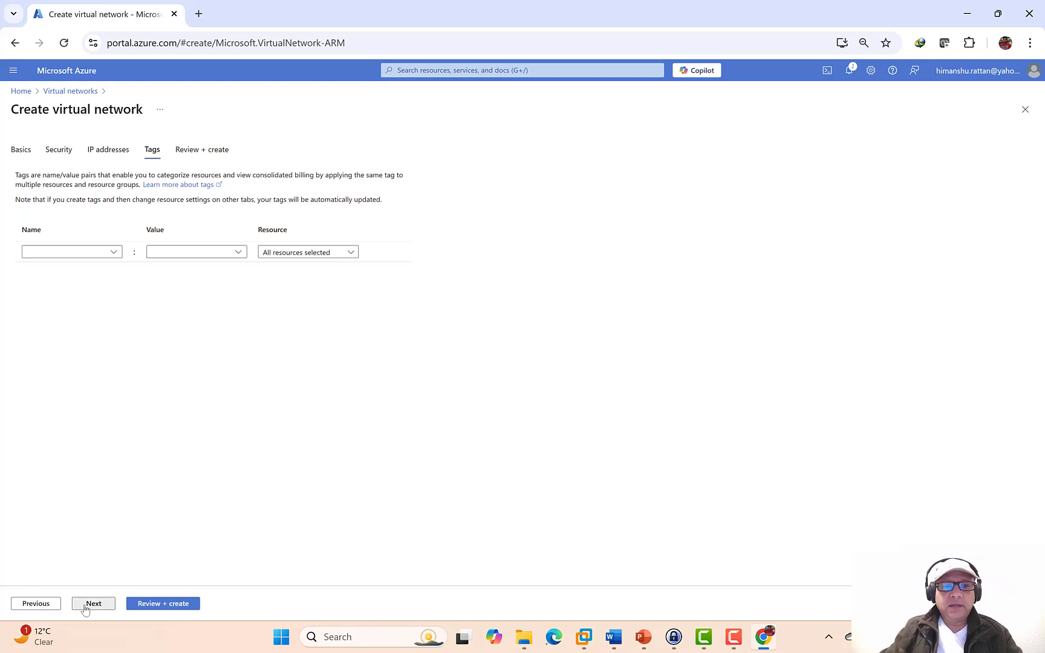
- Validate and deploy virtual network TC_East_USA_Network_A to resource group TC_East_USA
{"action": "left_click", "coordinate": [85, 608]}
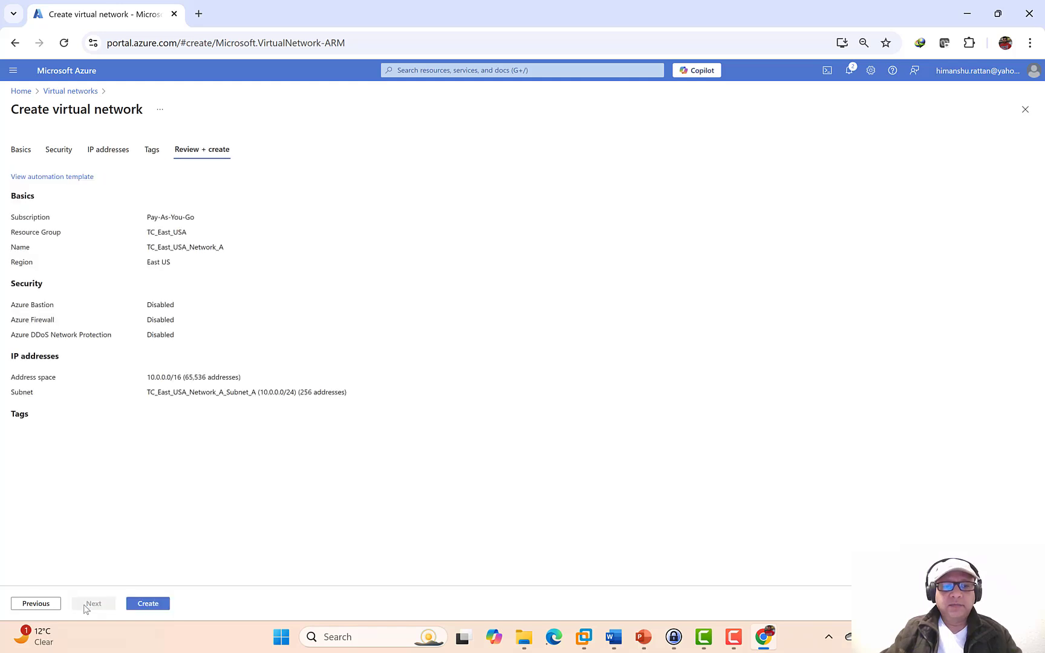
{"action": "left_click", "coordinate": [148, 603]}
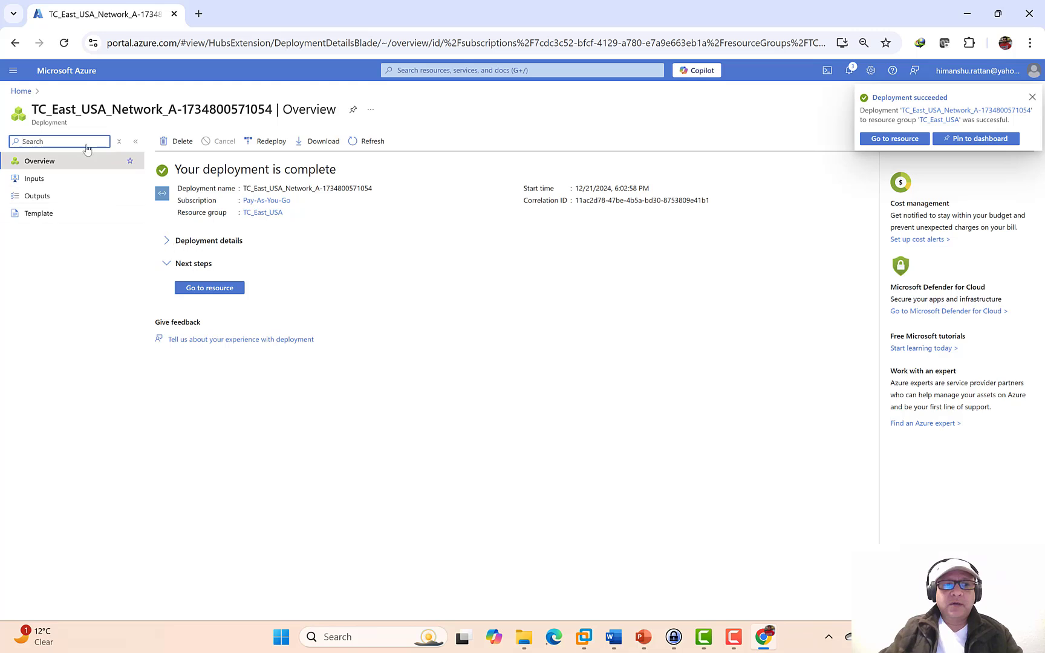
- Open TC_East_USA_Network_A's Subnets page and widen the Name column to show TC_East_USA_Network_A_Subnet_A
{"action": "left_click", "coordinate": [197, 290]}
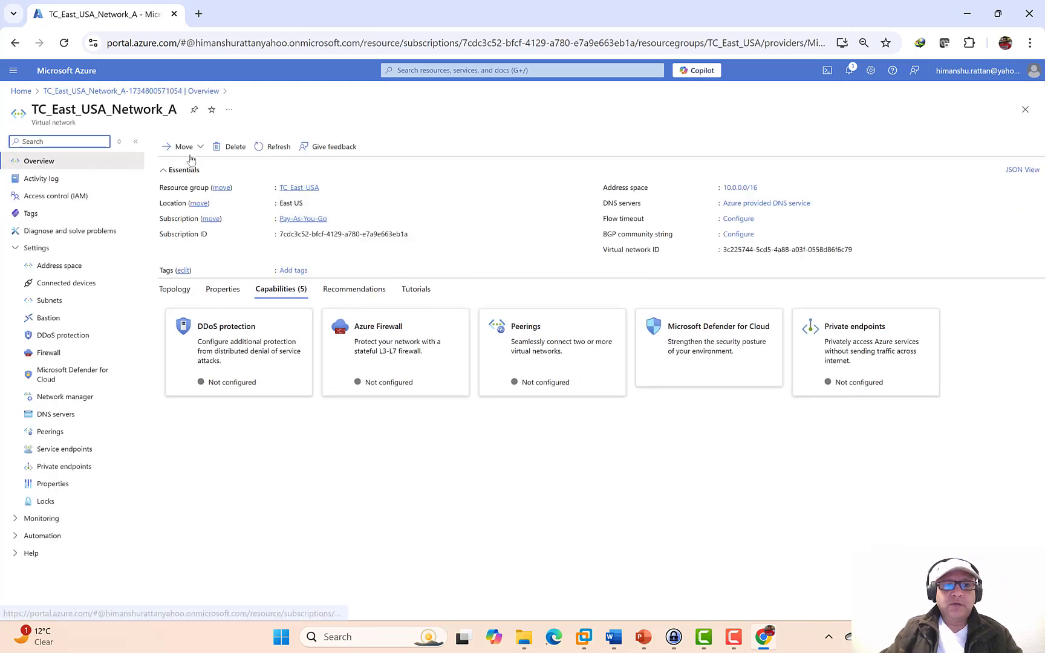
{"action": "left_click", "coordinate": [61, 306]}
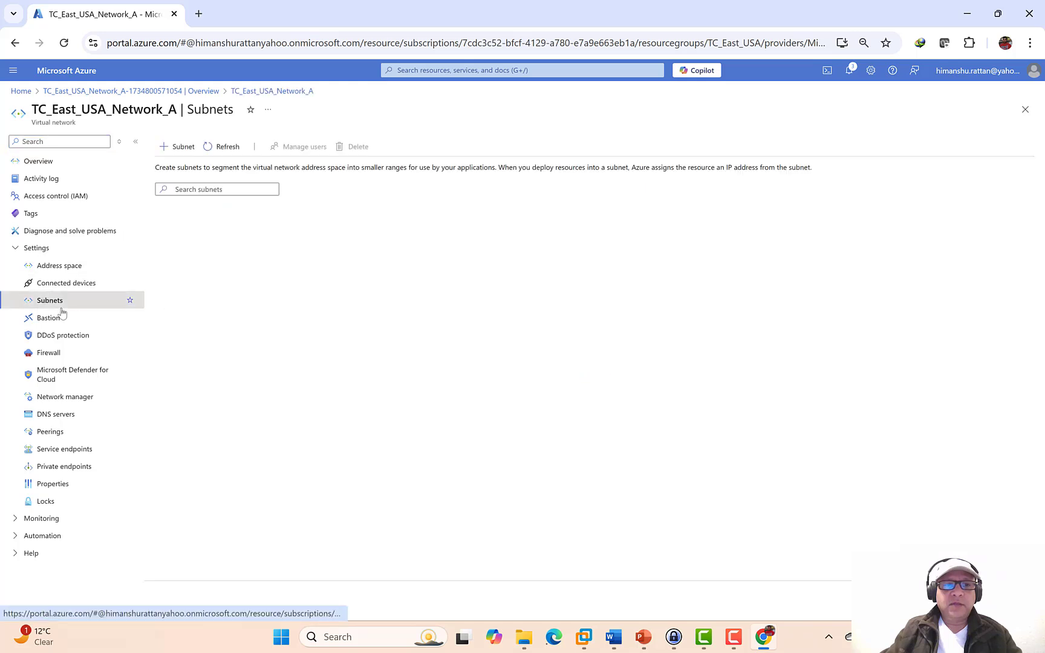
{"action": "double_click", "coordinate": [276, 215]}
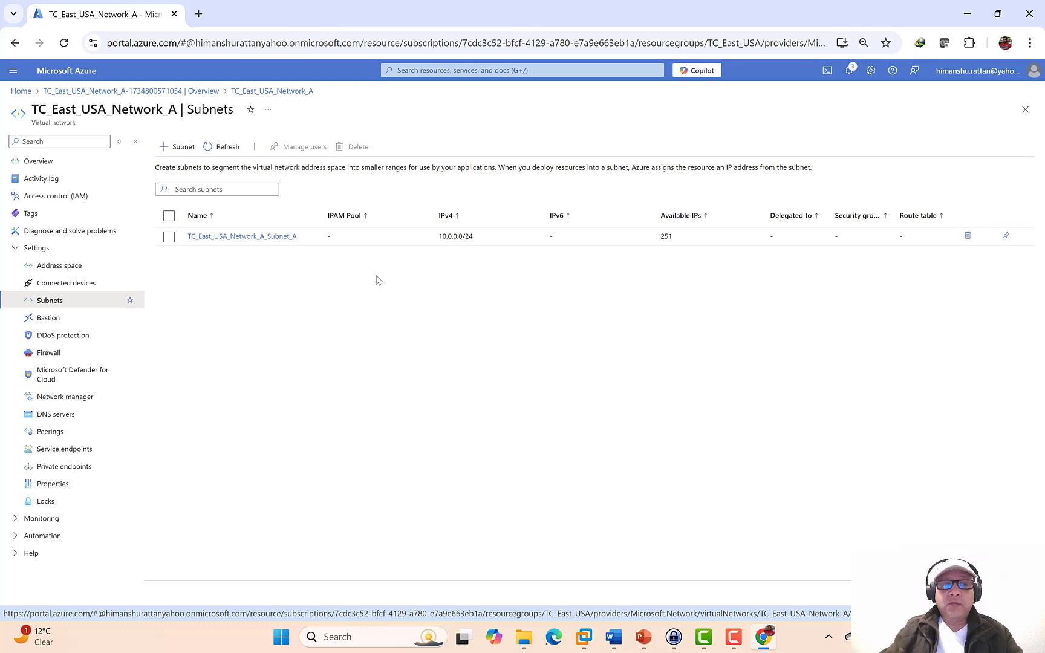
- Add a Virtual Network Gateway subnet, GatewaySubnet, at 10.0.1.0/24
{"action": "left_click", "coordinate": [184, 147]}
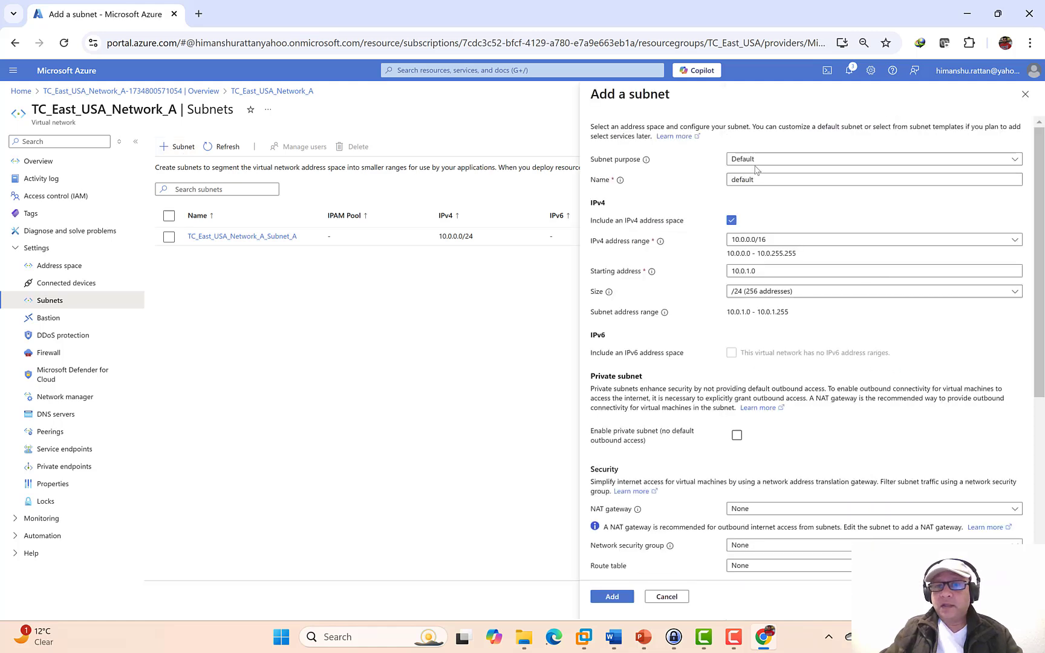
{"action": "left_click", "coordinate": [750, 159]}
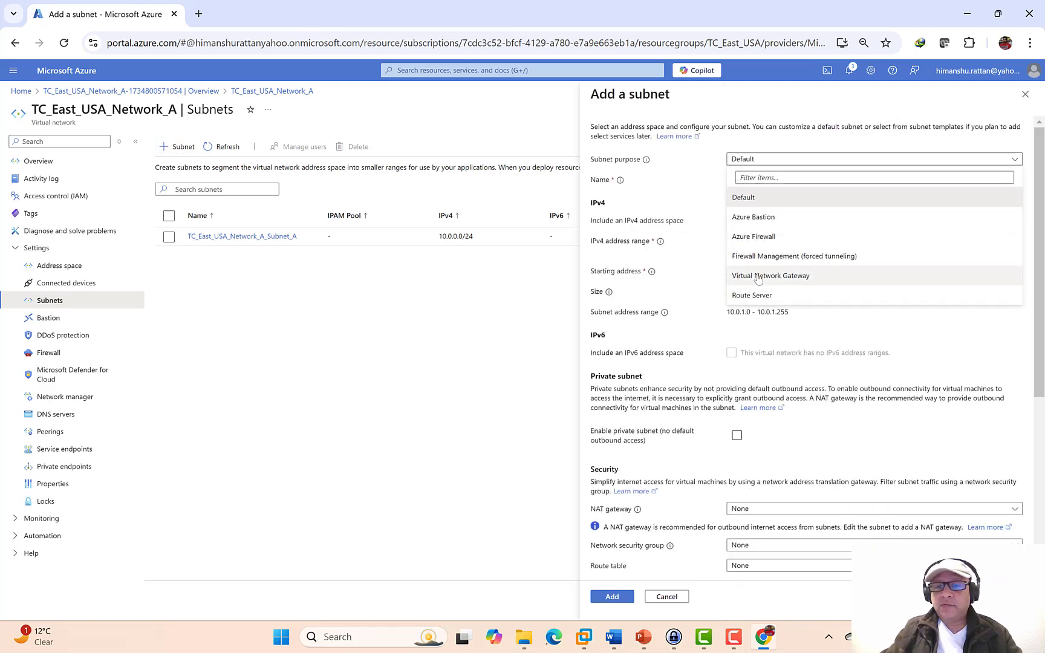
{"action": "left_click", "coordinate": [759, 276]}
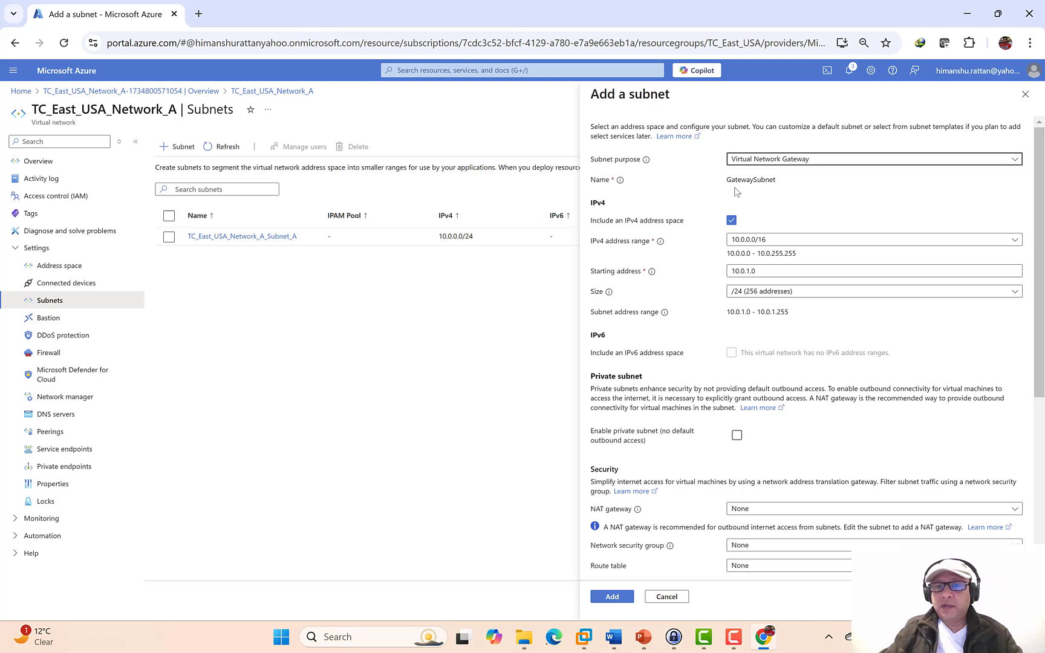
{"action": "left_click_drag", "start_coordinate": [732, 179], "coordinate": [795, 183]}
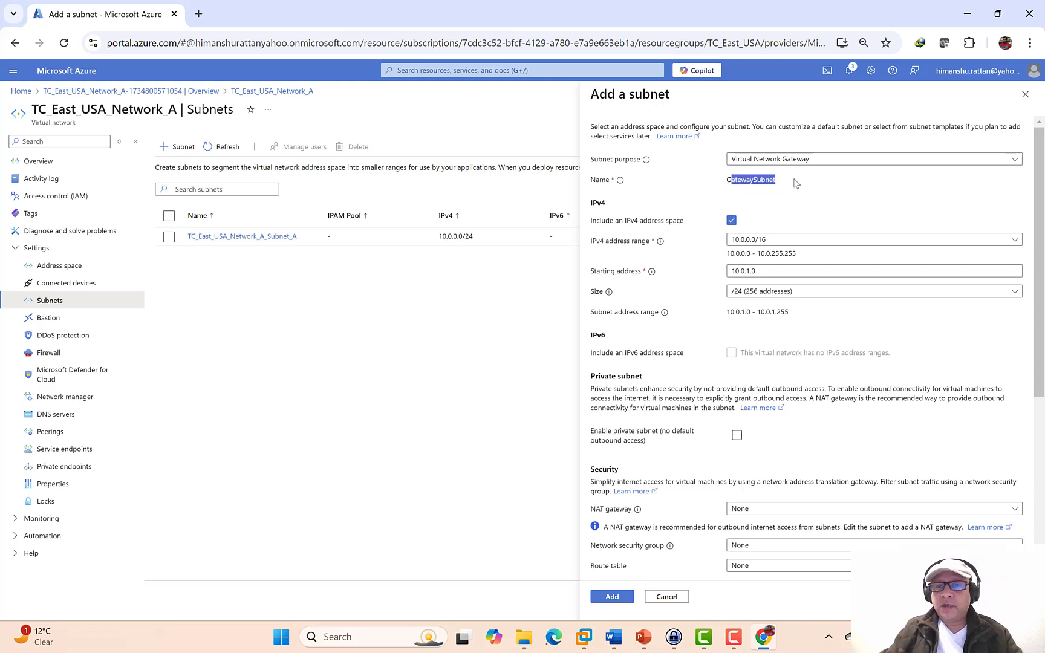
{"action": "left_click", "coordinate": [795, 184]}
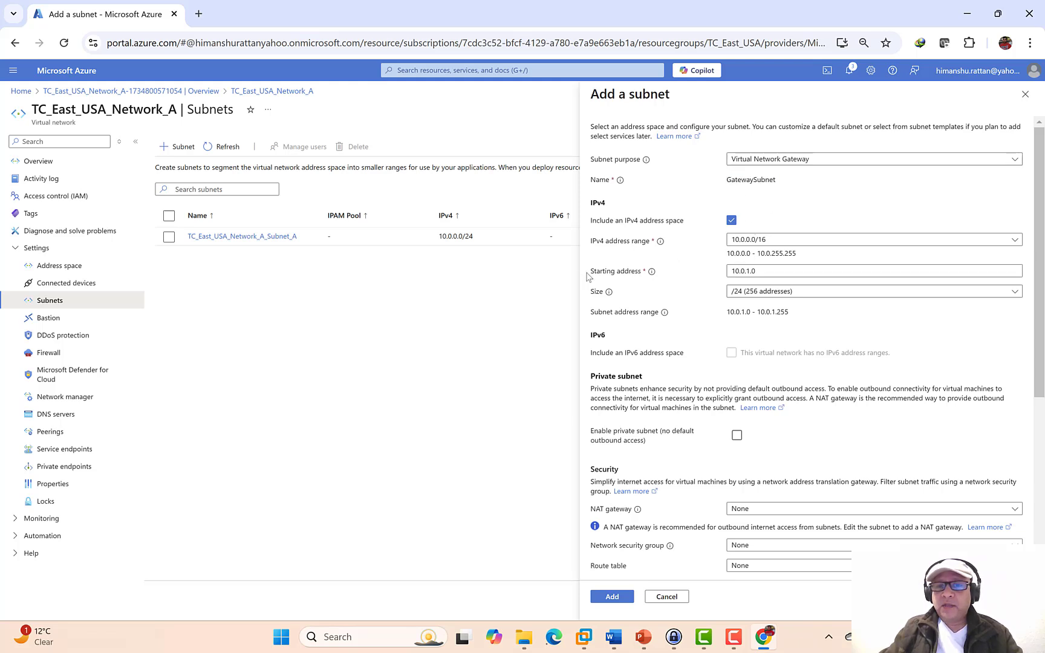
{"action": "left_click", "coordinate": [760, 272]}
{"action": "left_click_drag", "start_coordinate": [761, 272], "coordinate": [701, 276]}
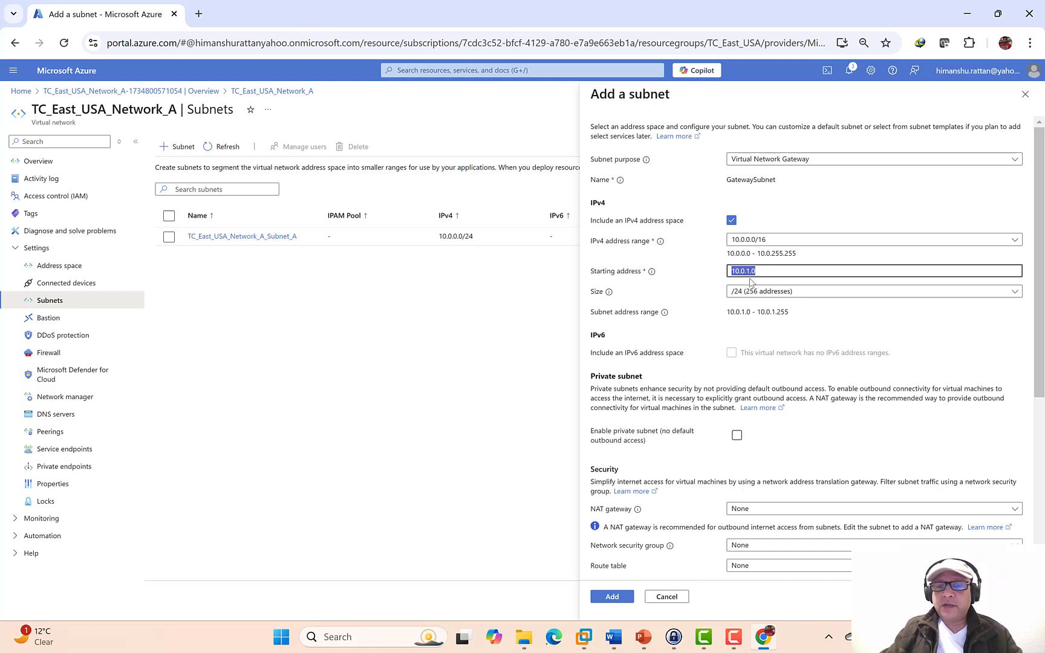
{"action": "left_click", "coordinate": [613, 602]}
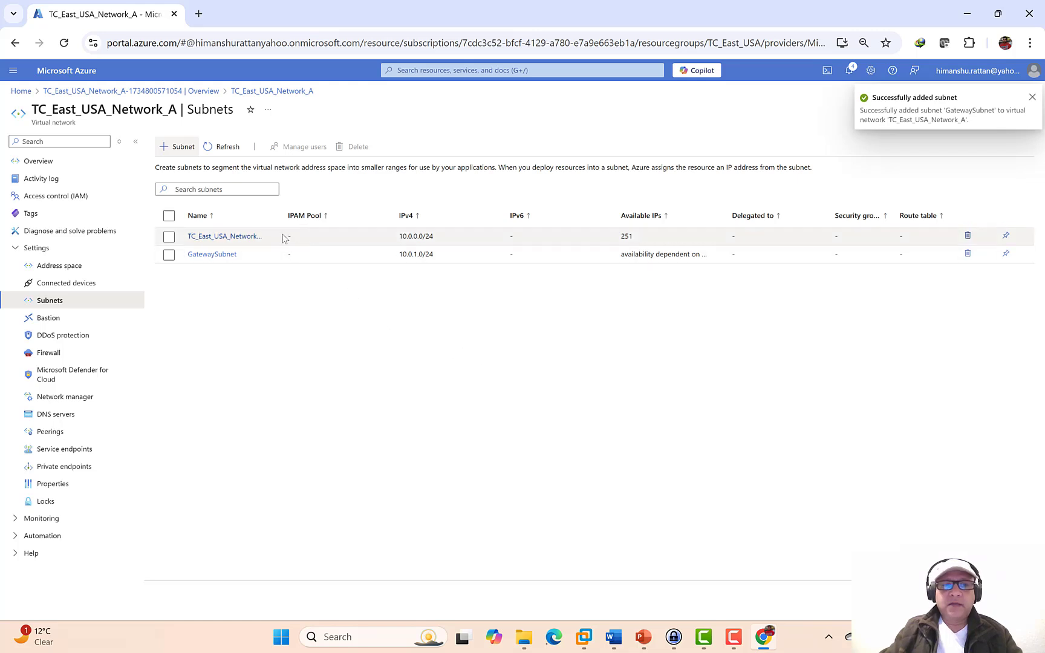
{"action": "left_click_drag", "start_coordinate": [282, 216], "coordinate": [326, 215]}
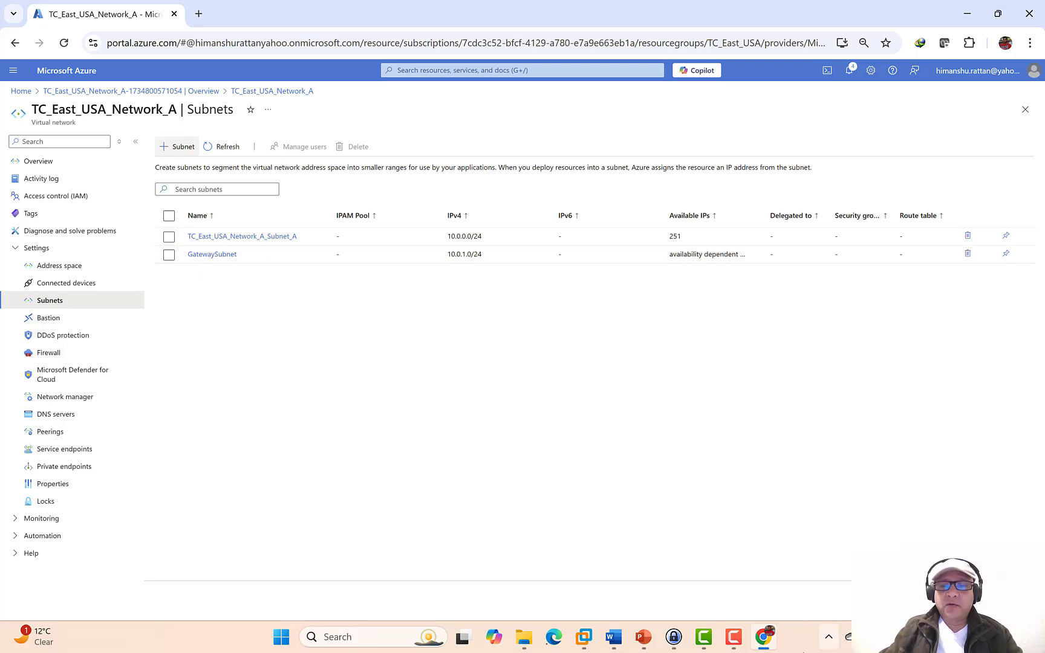
{"action": "left_click", "coordinate": [643, 638]}
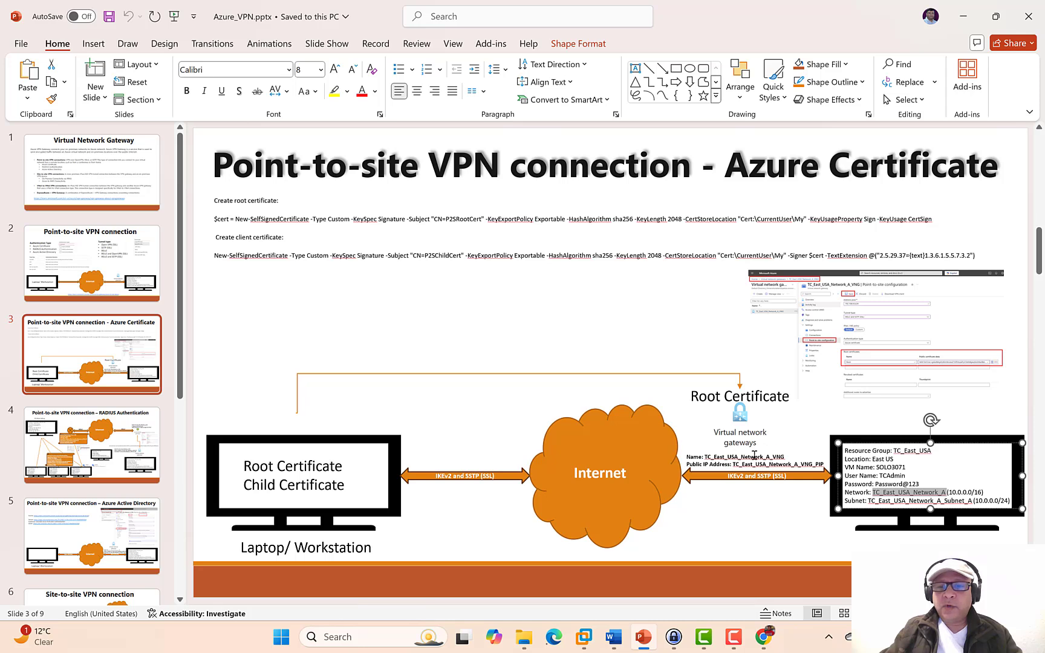
{"action": "left_click_drag", "start_coordinate": [782, 453], "coordinate": [718, 457]}
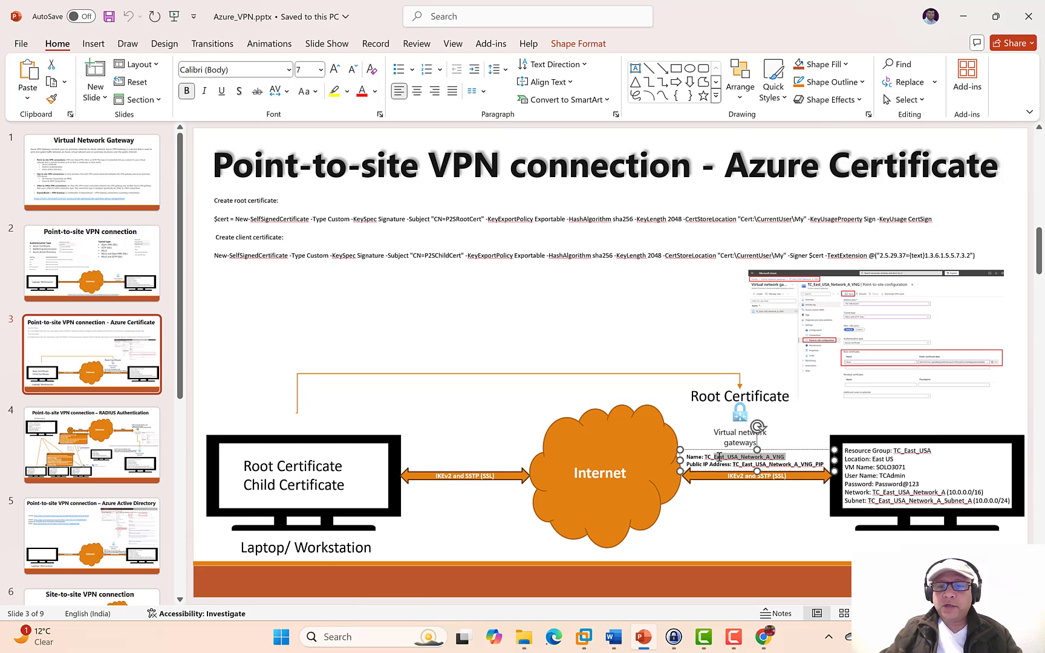
{"action": "left_click", "coordinate": [706, 459]}
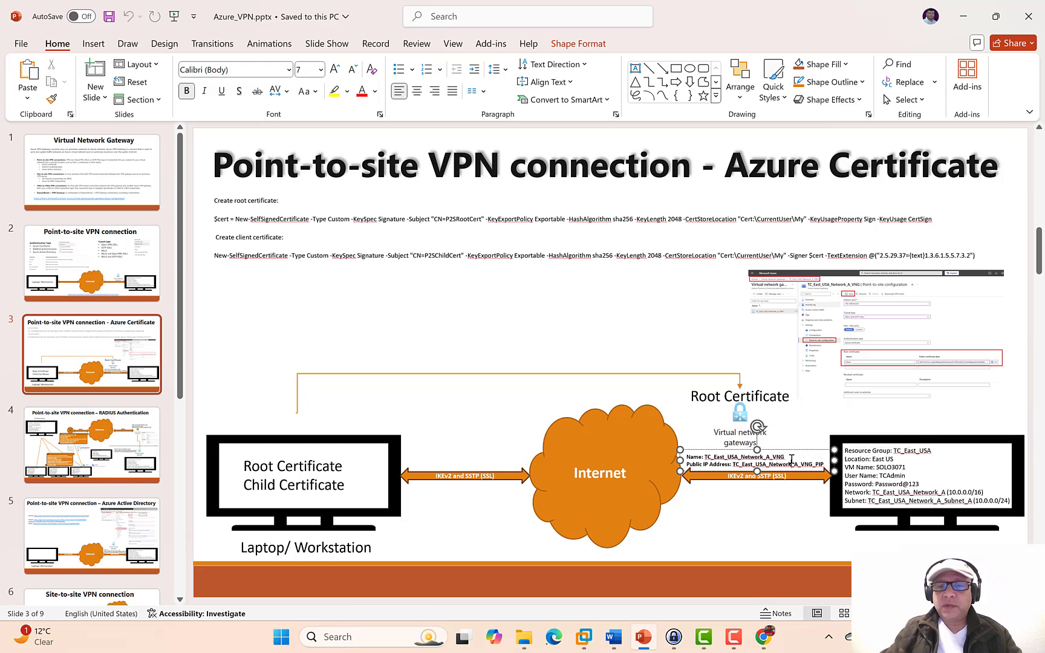
{"action": "left_click_drag", "start_coordinate": [787, 459], "coordinate": [705, 459]}
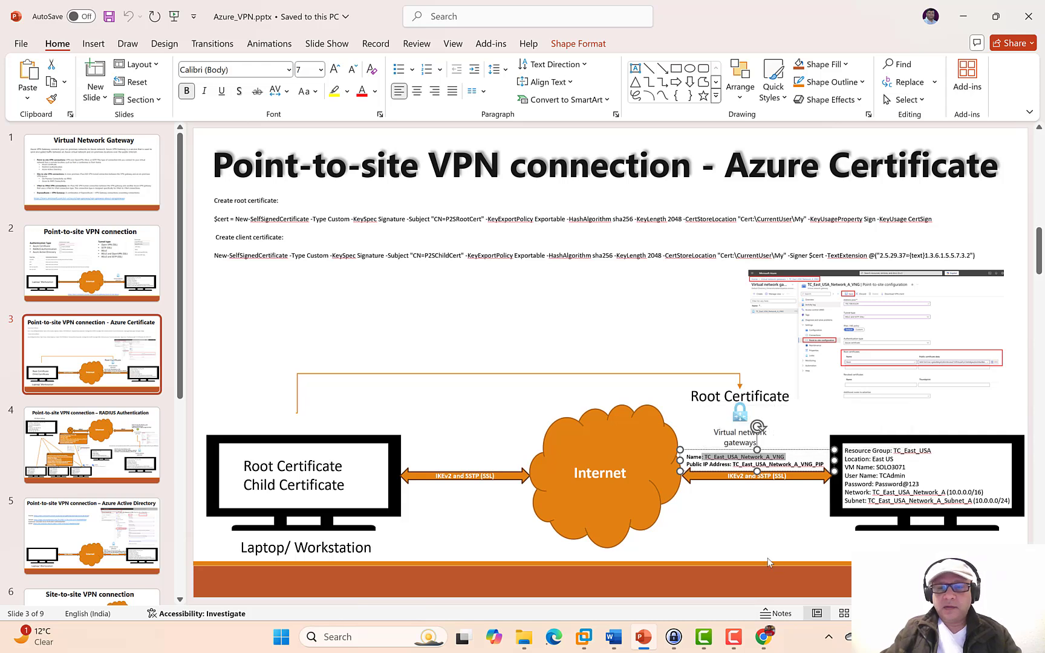
{"action": "left_click_drag", "start_coordinate": [786, 458], "coordinate": [707, 461]}
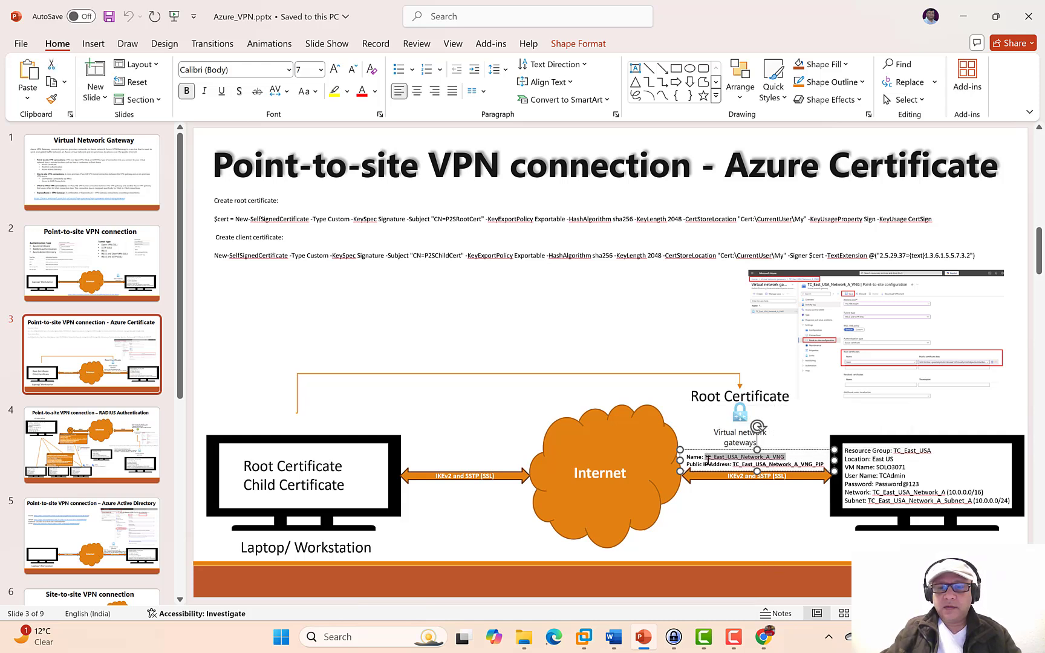
{"action": "left_click", "coordinate": [747, 517]}
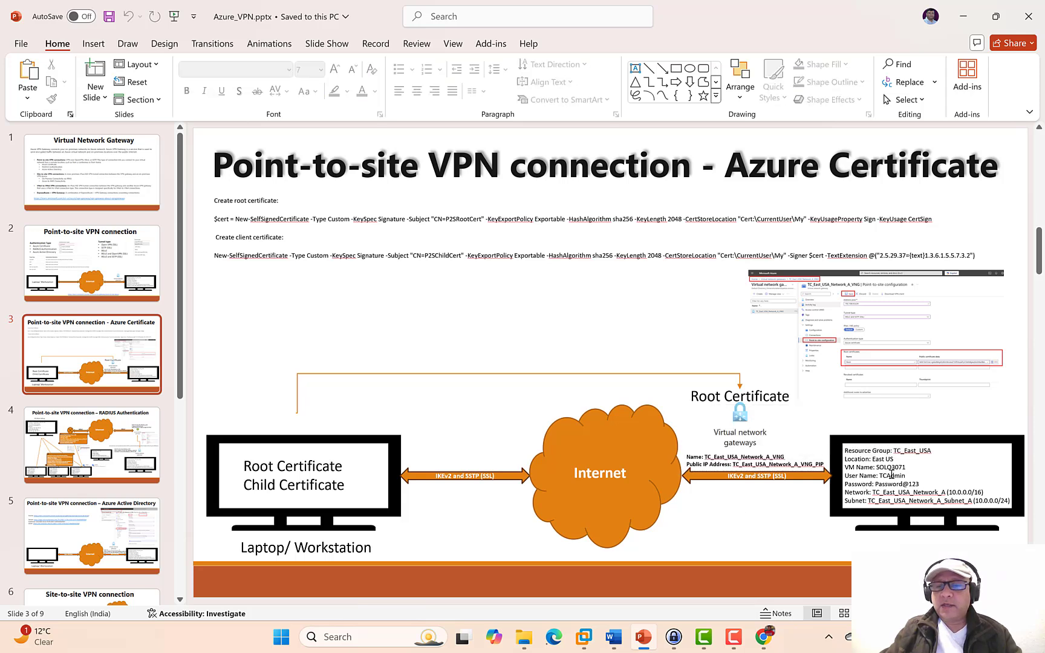
{"action": "double_click", "coordinate": [896, 466]}
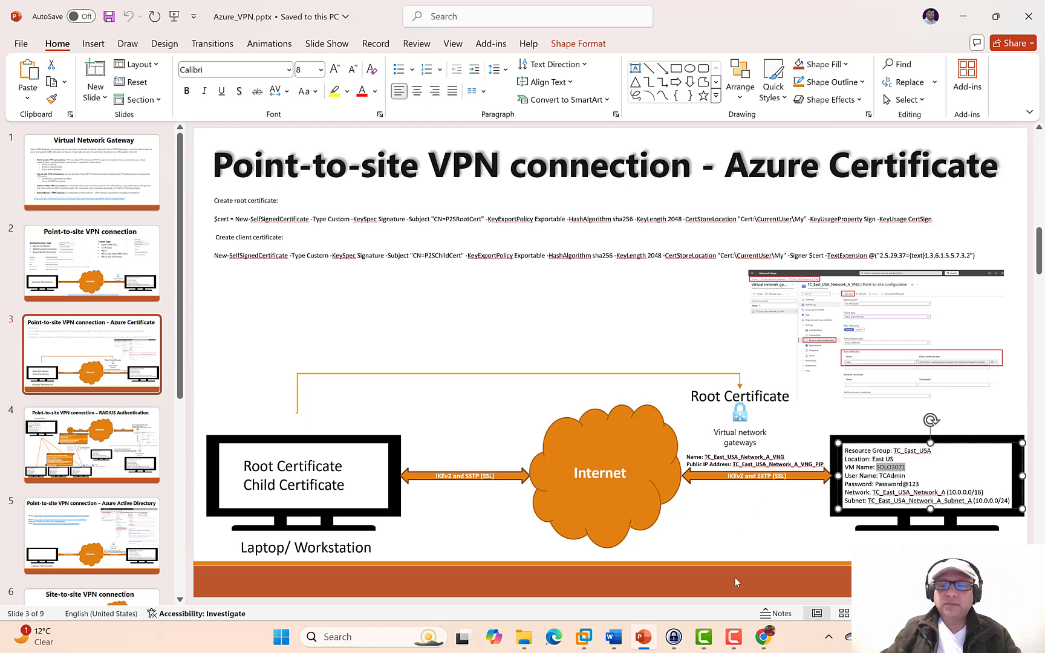
{"action": "left_click", "coordinate": [763, 636]}
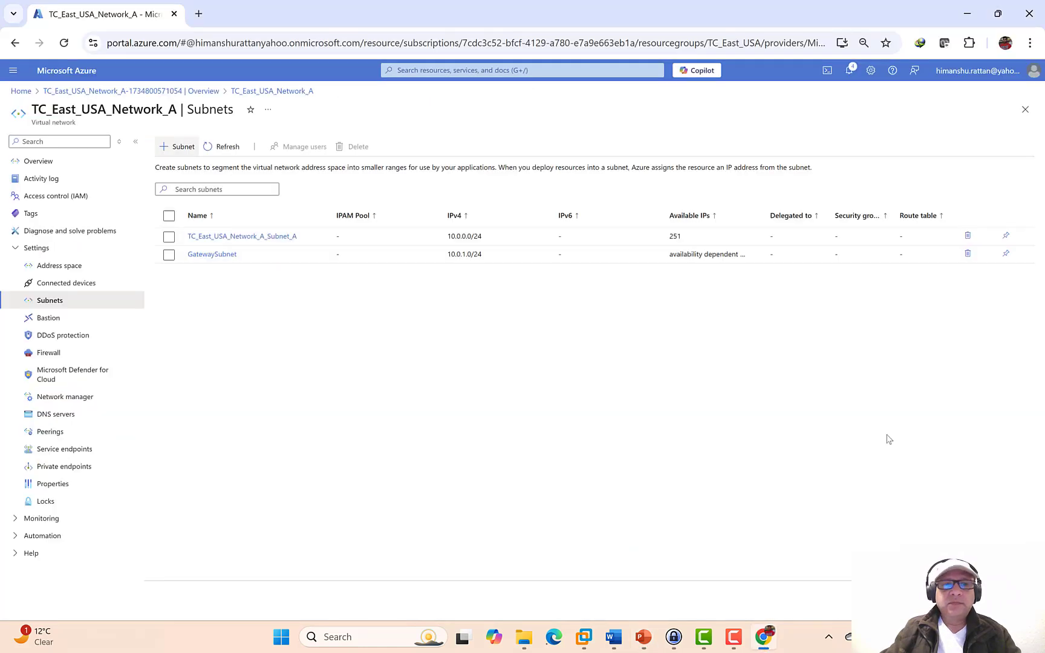
- From Home, open Virtual machines and begin creating an Azure virtual machine
{"action": "left_click", "coordinate": [21, 92]}
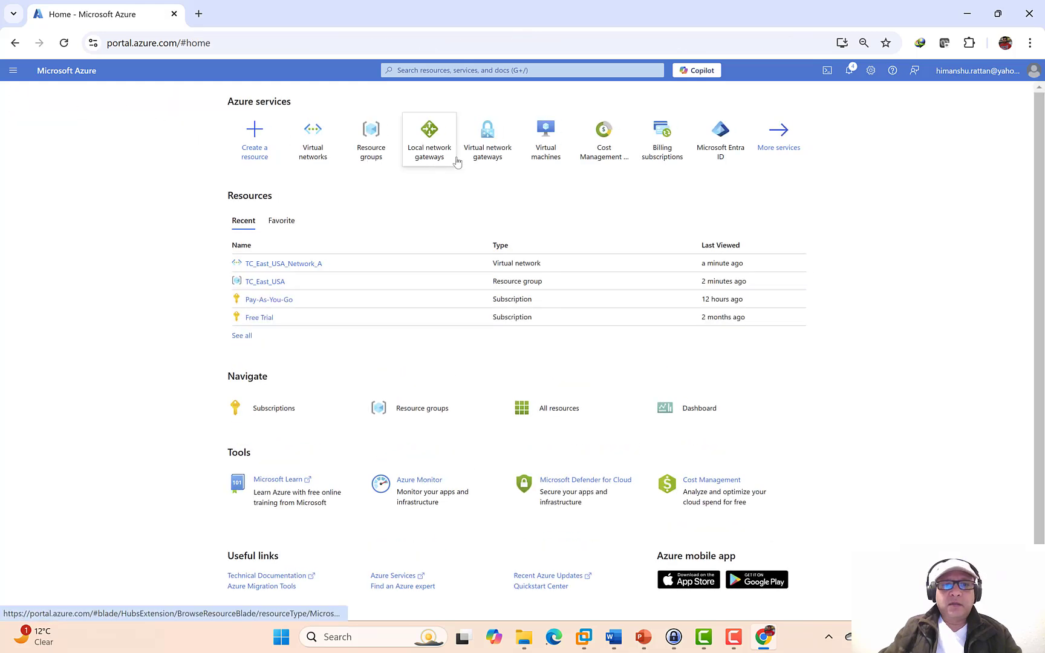
{"action": "mouse_move", "coordinate": [498, 159]}
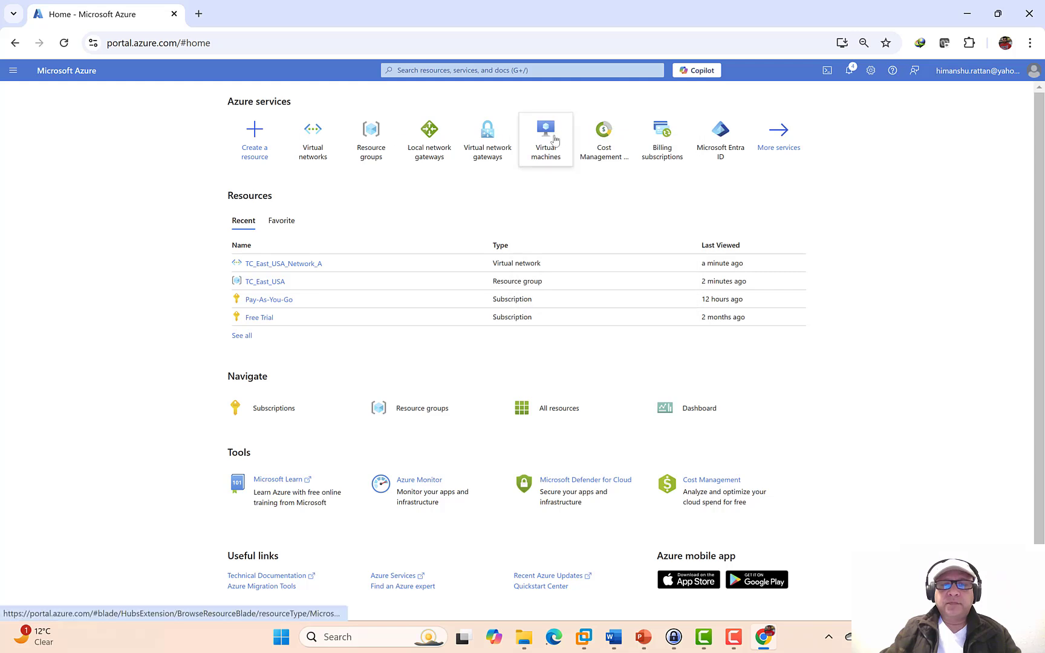
{"action": "mouse_move", "coordinate": [555, 140]}
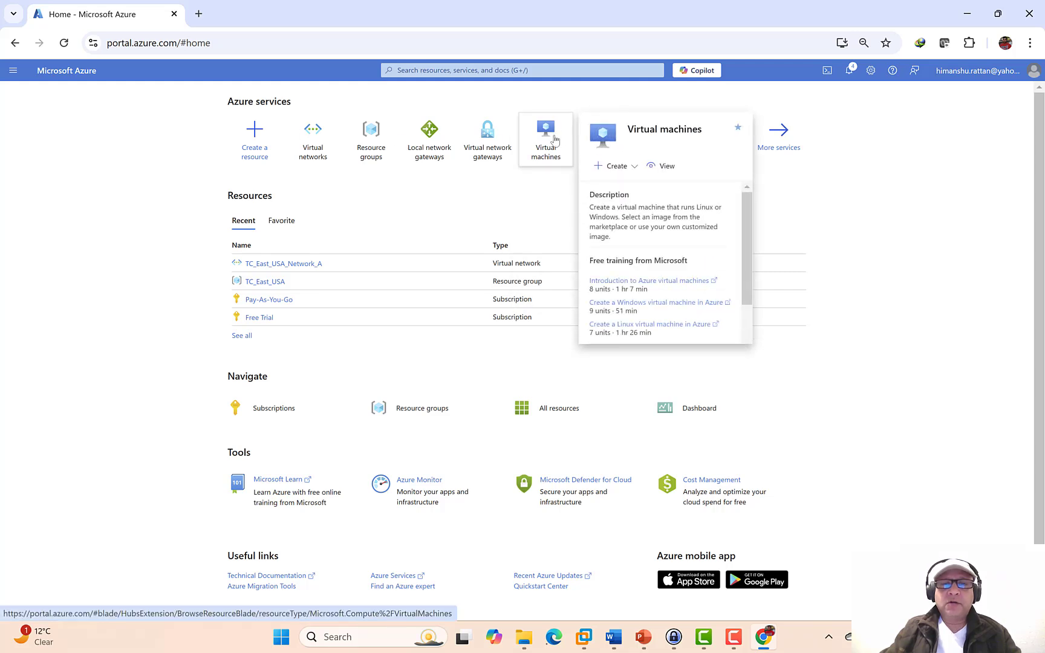
{"action": "left_click", "coordinate": [551, 140]}
{"action": "left_click", "coordinate": [57, 144]}
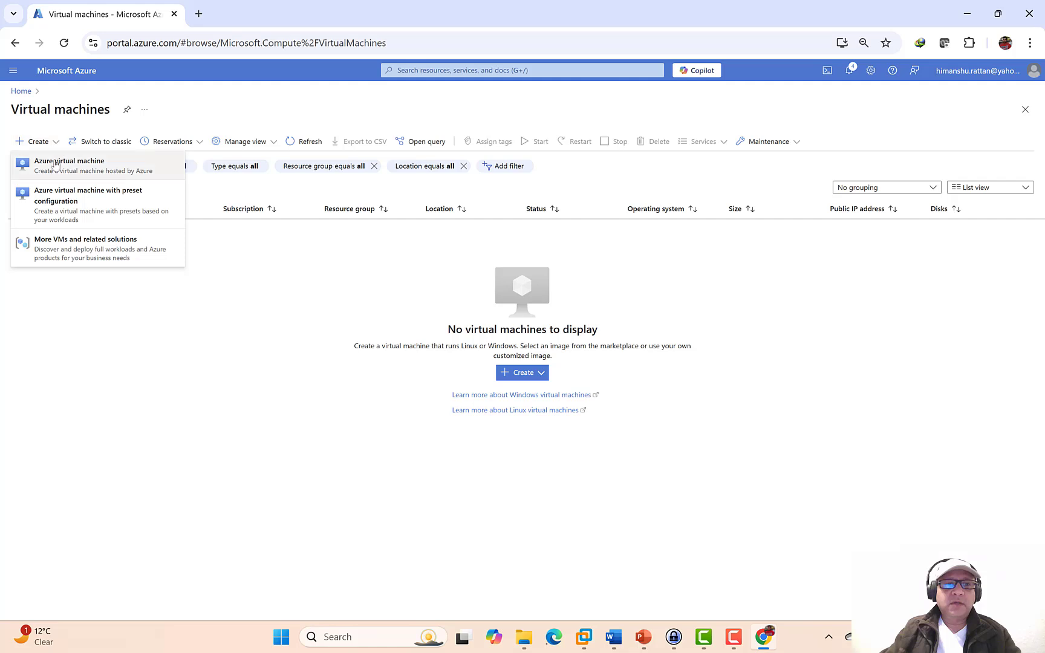
{"action": "left_click", "coordinate": [55, 164]}
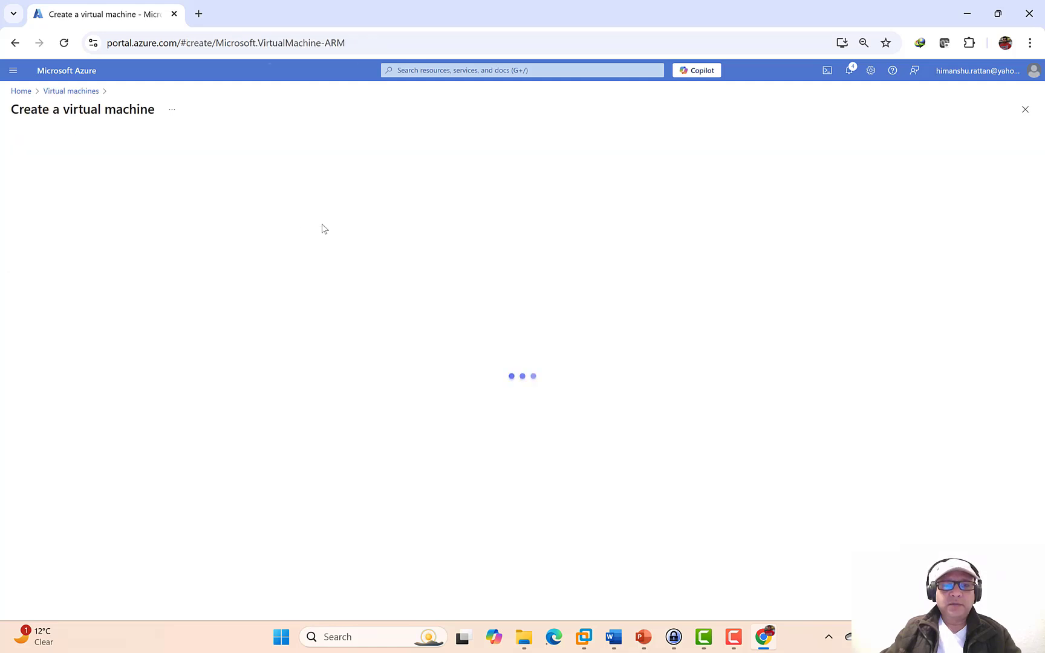
- Place the VM in resource group TC_East_USA and name it SOLO3071
{"action": "left_click", "coordinate": [181, 294]}
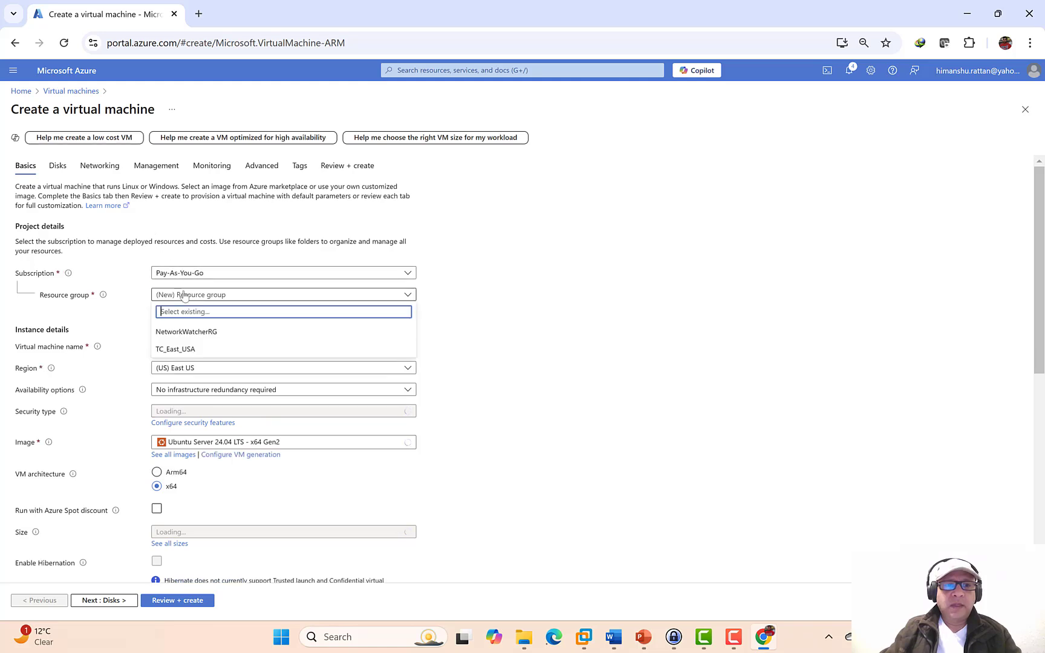
{"action": "left_click", "coordinate": [178, 350]}
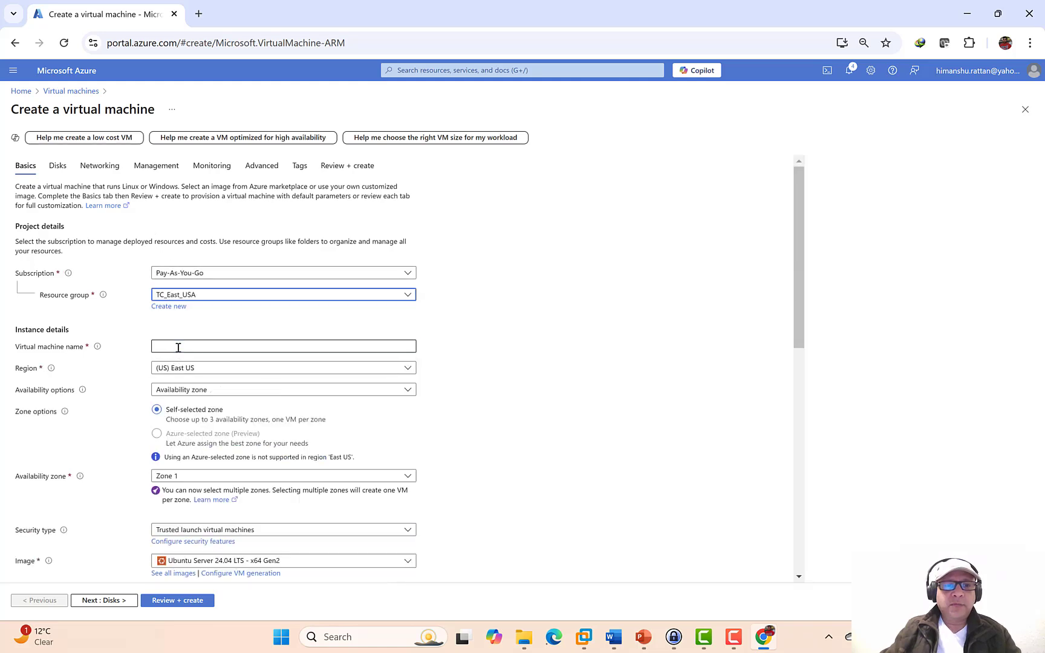
{"action": "left_click", "coordinate": [179, 348]}
{"action": "type", "text": "SOLO3771"}
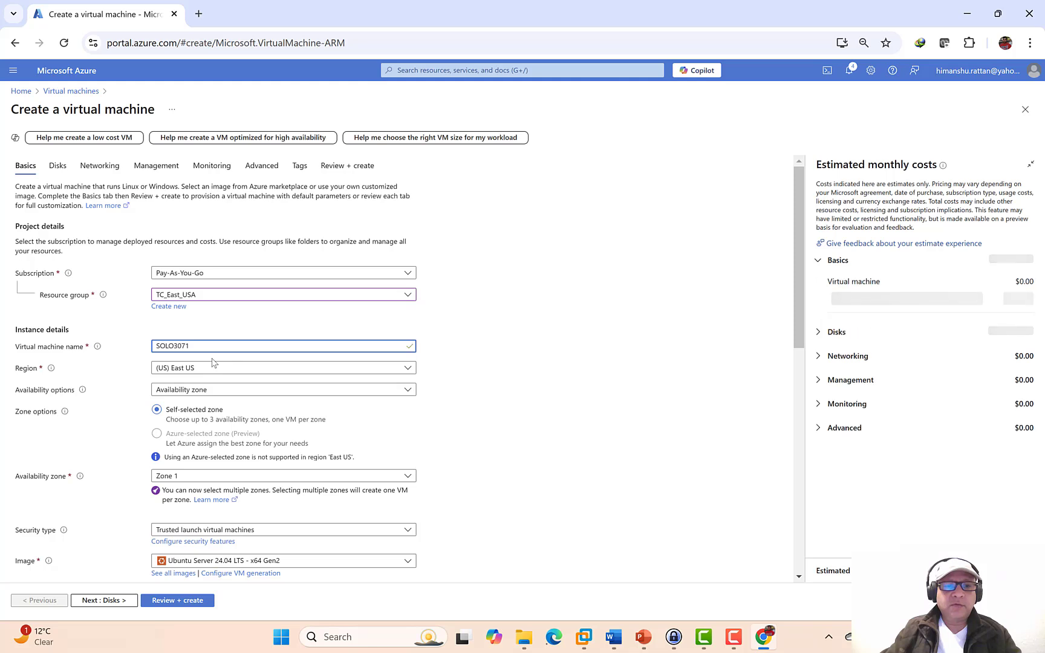
{"action": "scroll", "coordinate": [496, 390], "scroll_direction": "down", "scroll_amount": 1}
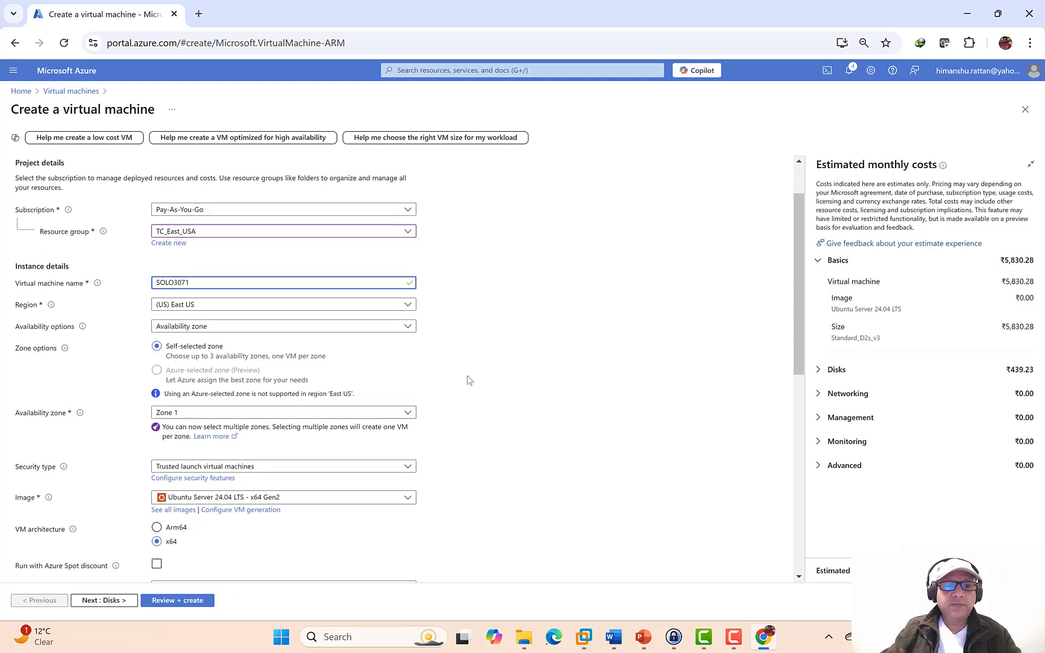
- Choose no infrastructure redundancy, the Windows Server 2022 Datacenter: Azure Edition image, and Azure Spot discount
{"action": "left_click", "coordinate": [408, 323]}
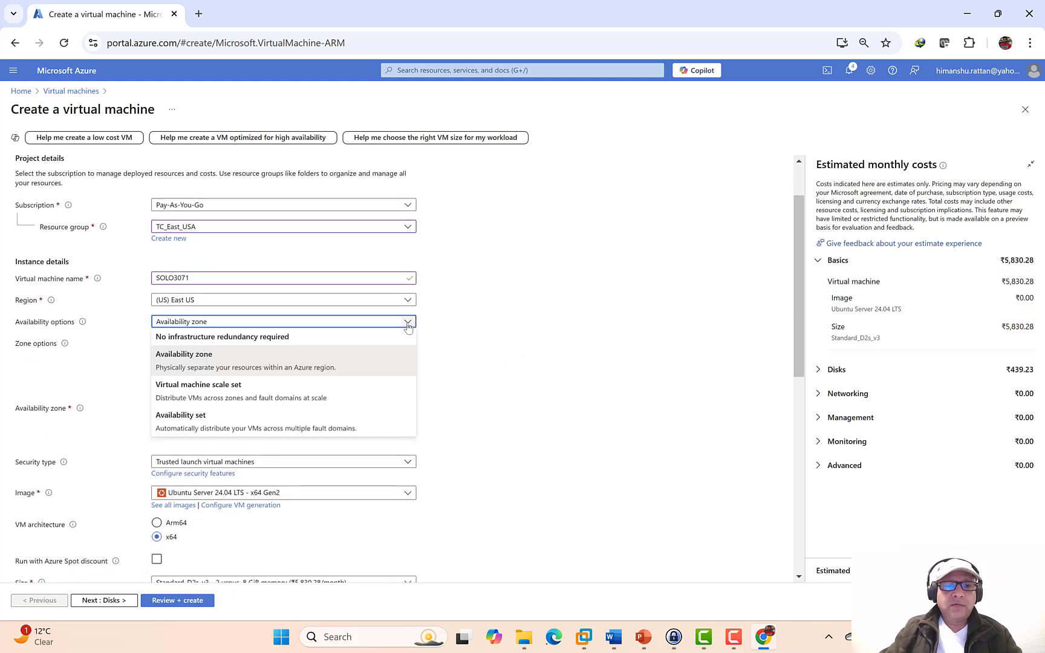
{"action": "left_click", "coordinate": [247, 336]}
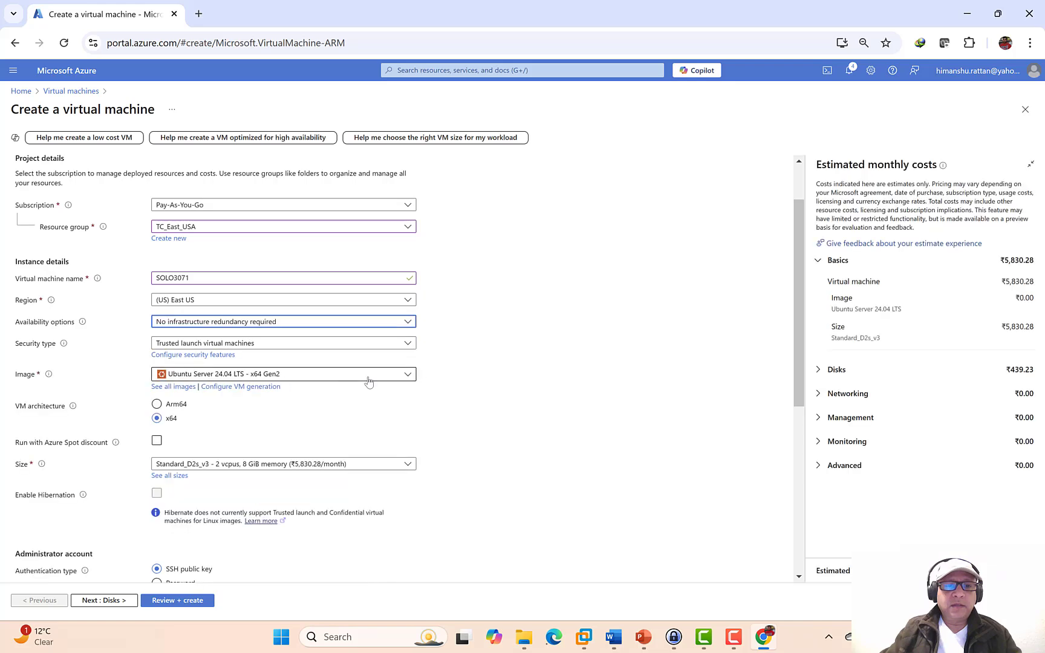
{"action": "left_click", "coordinate": [407, 374]}
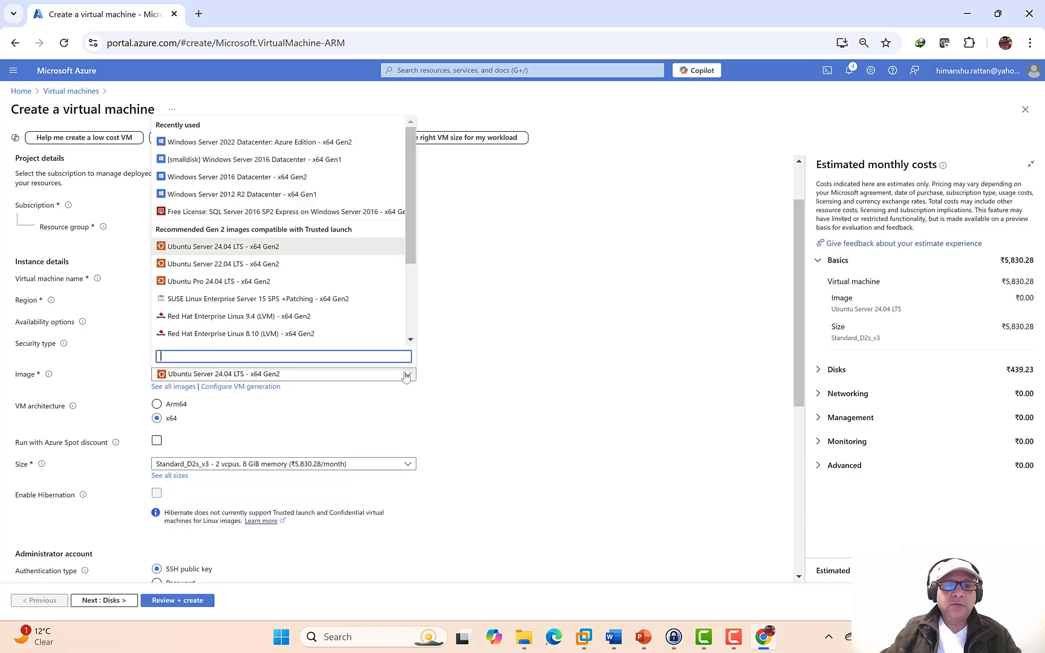
{"action": "left_click", "coordinate": [300, 145]}
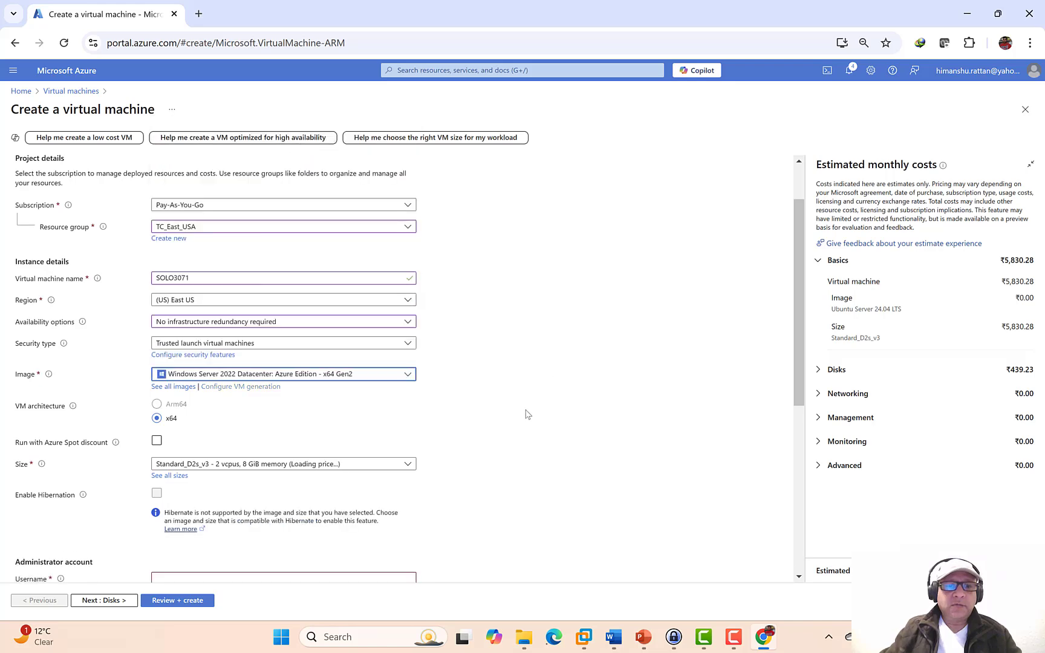
{"action": "scroll", "coordinate": [525, 415], "scroll_direction": "down", "scroll_amount": 5}
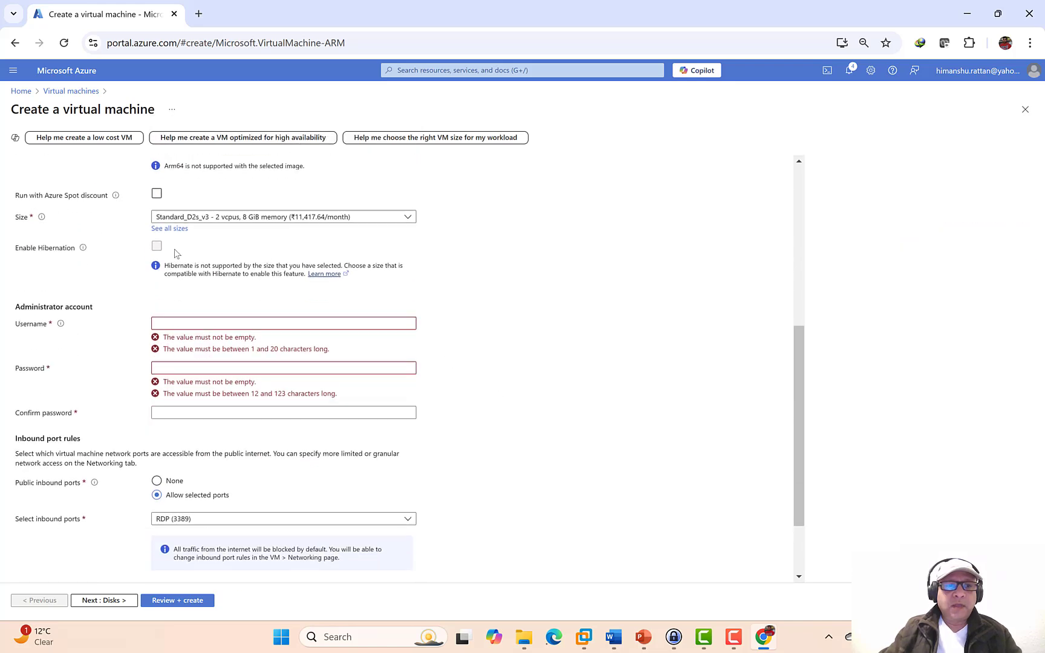
{"action": "left_click", "coordinate": [156, 195]}
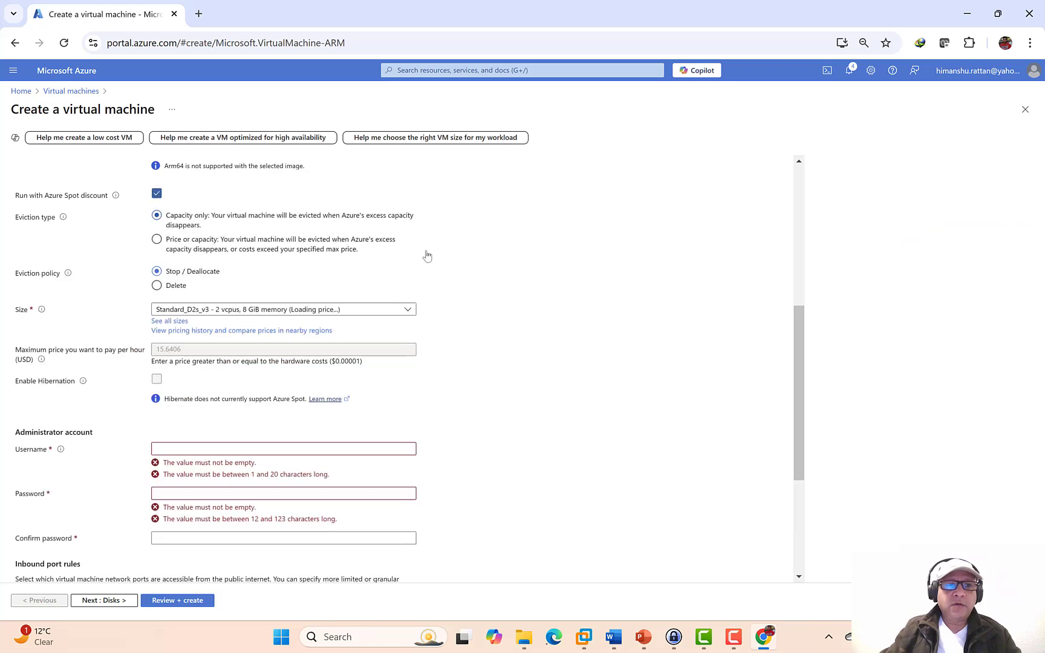
{"action": "scroll", "coordinate": [532, 356], "scroll_direction": "down", "scroll_amount": 1}
{"action": "scroll", "coordinate": [458, 356], "scroll_direction": "down", "scroll_amount": 1}
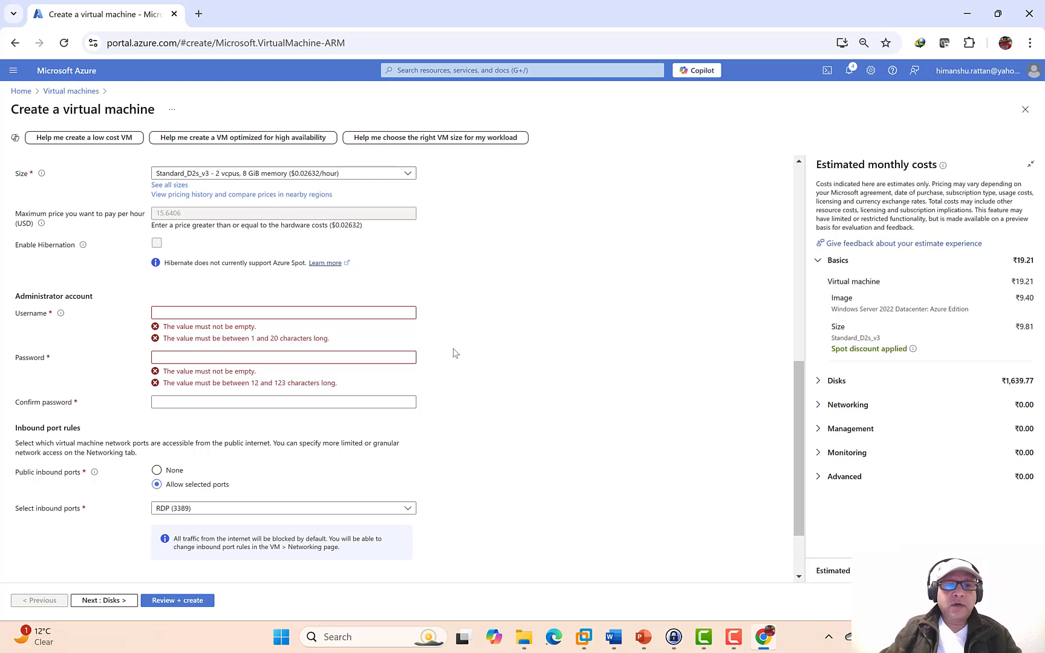
- Enter the administrator username and a matching password and confirmation, then continue to Disks
{"action": "left_click", "coordinate": [176, 312]}
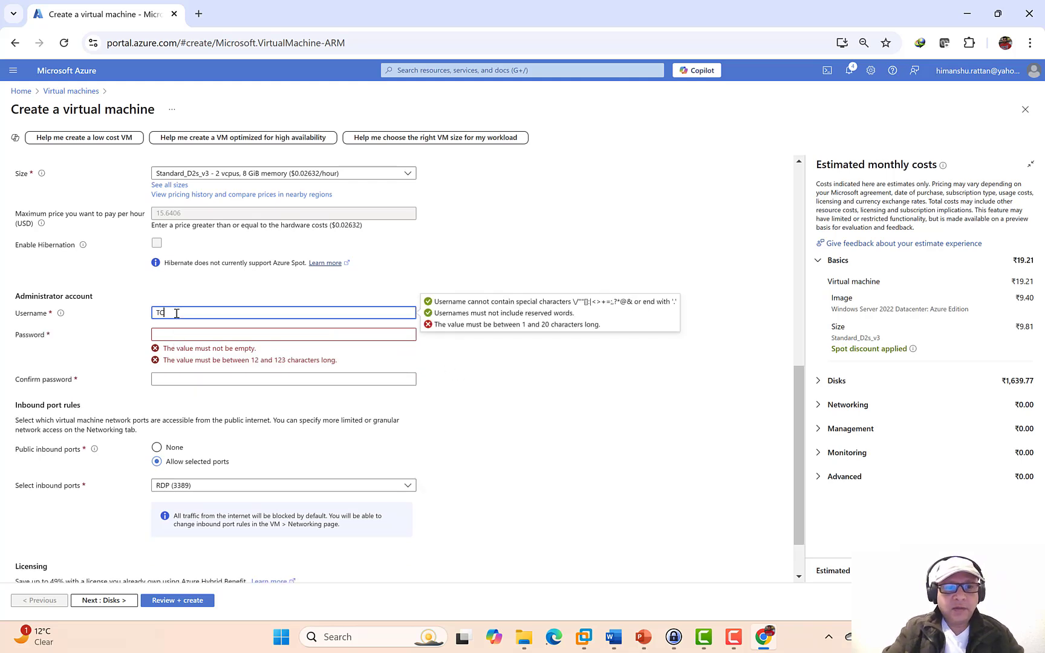
{"action": "type", "text": "TCAdmi"}
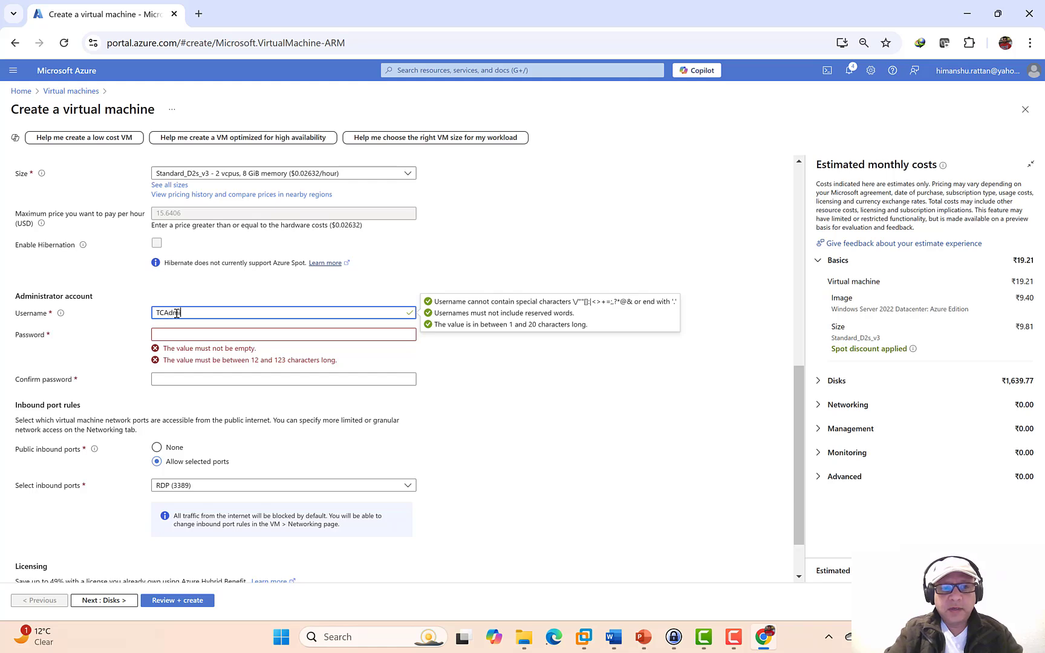
{"action": "type", "text": "n"}
{"action": "key", "text": "Tab"}
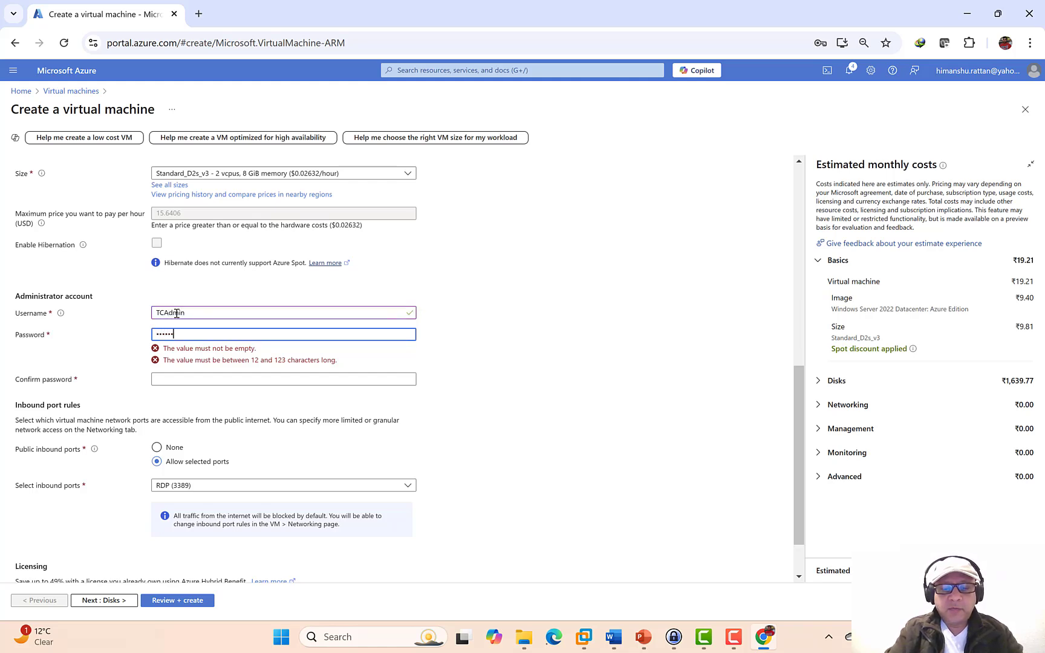
{"action": "type", "text": "•"}
{"action": "key", "text": "Tab"}
{"action": "type", "text": "•"}
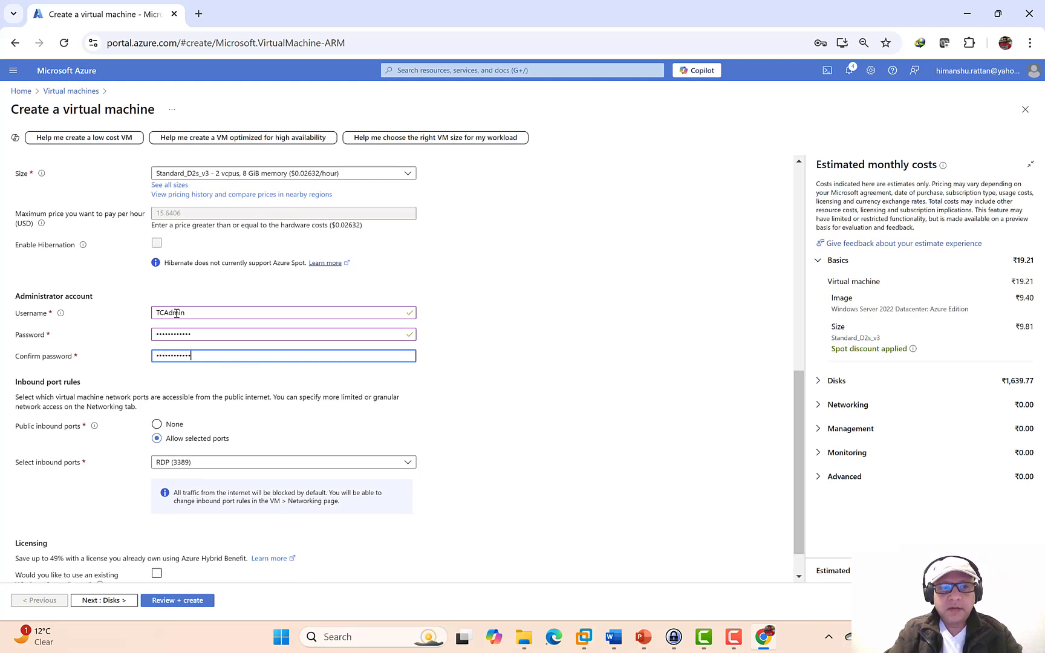
{"action": "left_click", "coordinate": [104, 600]}
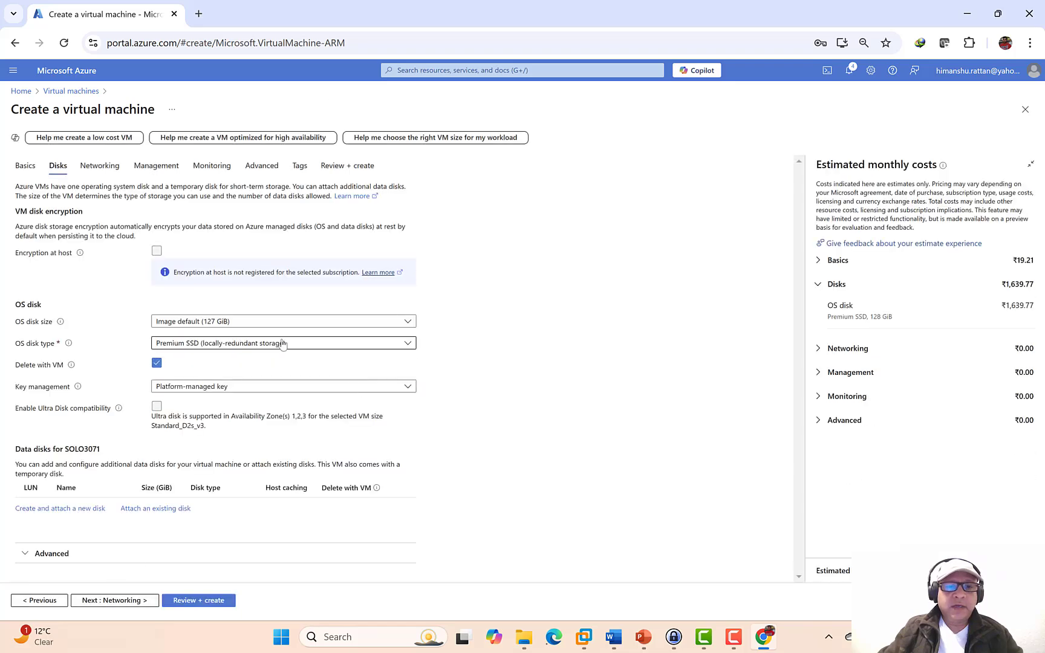
- Change the OS disk type to Standard HDD and continue to Networking
{"action": "left_click", "coordinate": [282, 343]}
{"action": "left_click", "coordinate": [184, 443]}
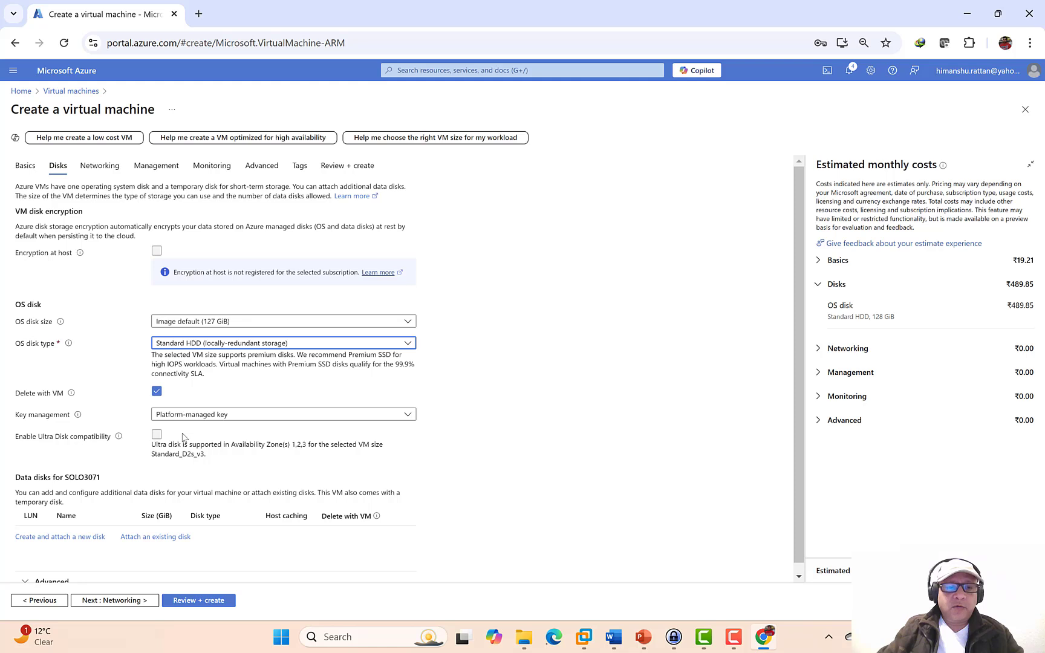
{"action": "left_click", "coordinate": [134, 603]}
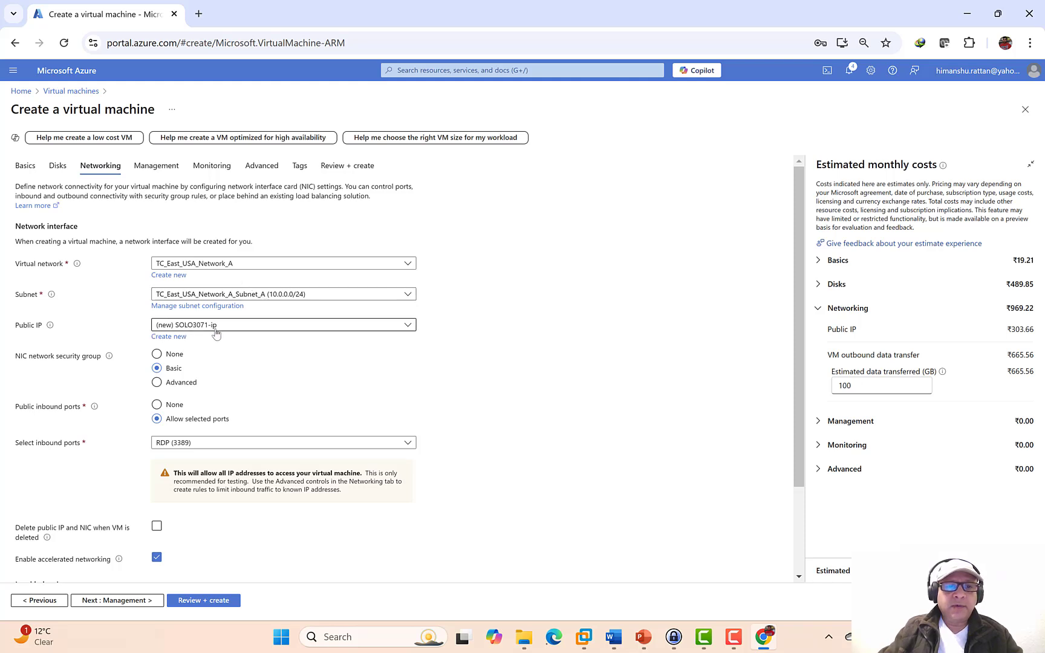
- Skip past Management and Monitoring to Review + create, where SOLO3071 passes validation
{"action": "left_click", "coordinate": [137, 606]}
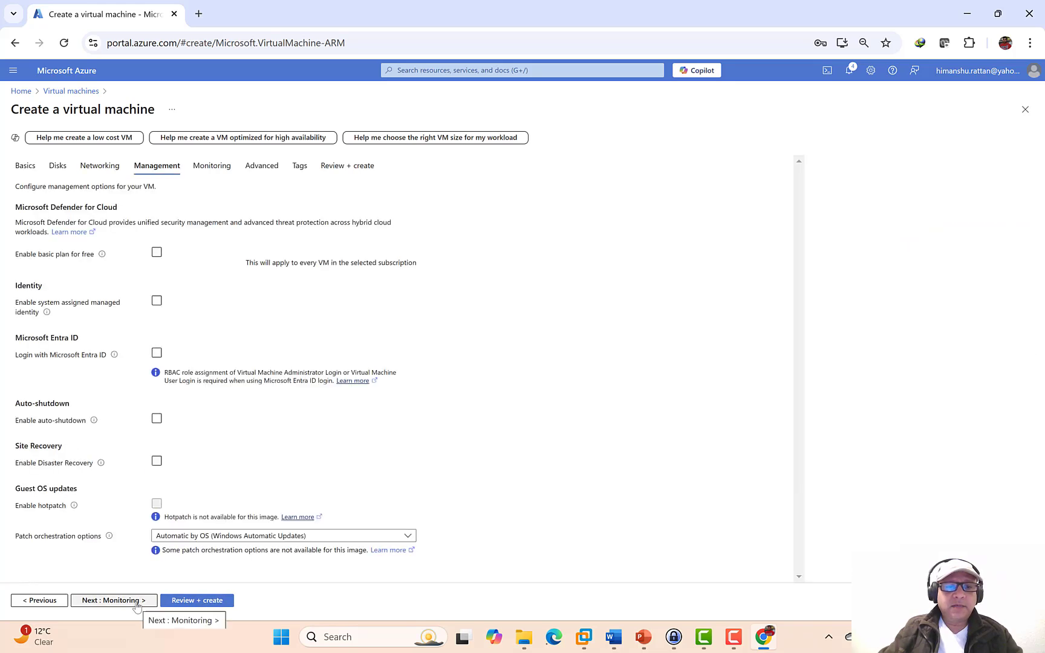
{"action": "left_click", "coordinate": [137, 600]}
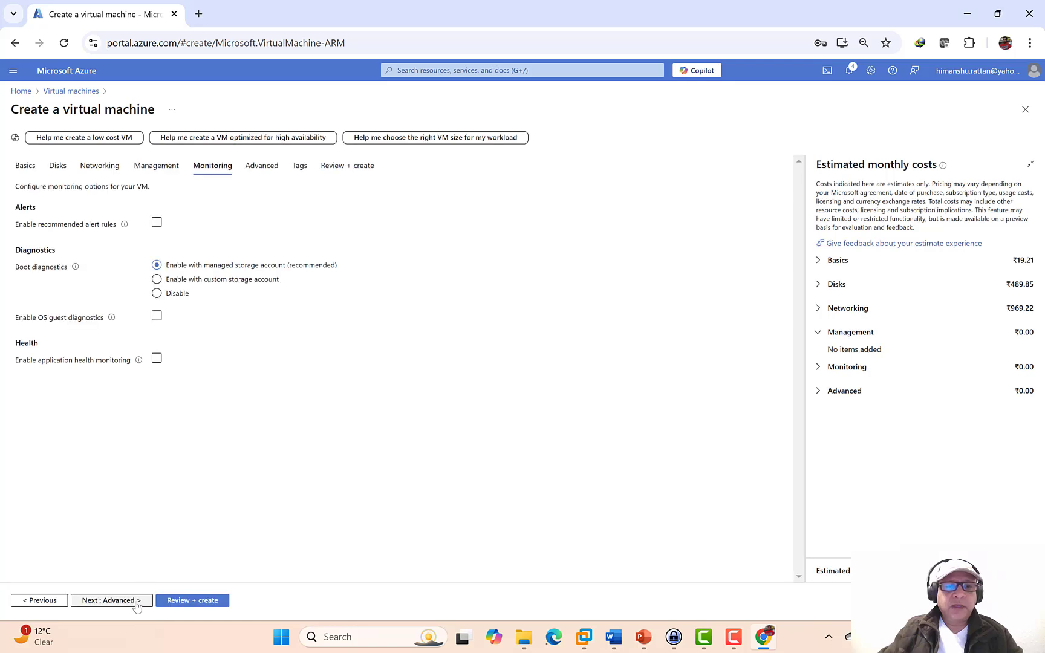
{"action": "left_click", "coordinate": [173, 600]}
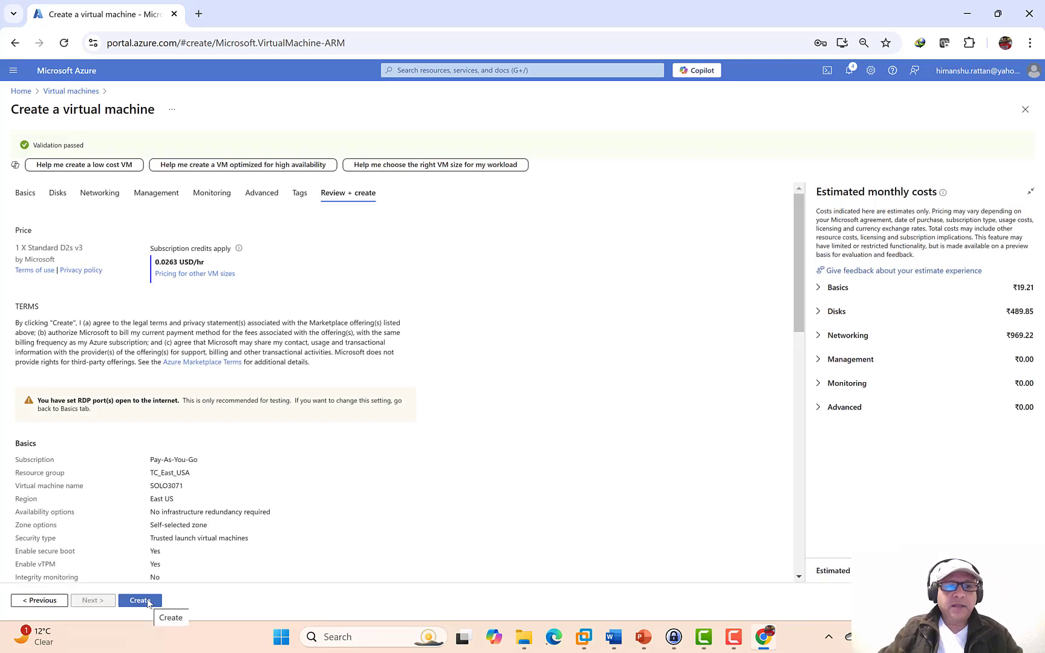
- Create the SOLO3071 VM and return to its deployment overview after checking the VPN slide
{"action": "left_click", "coordinate": [140, 601]}
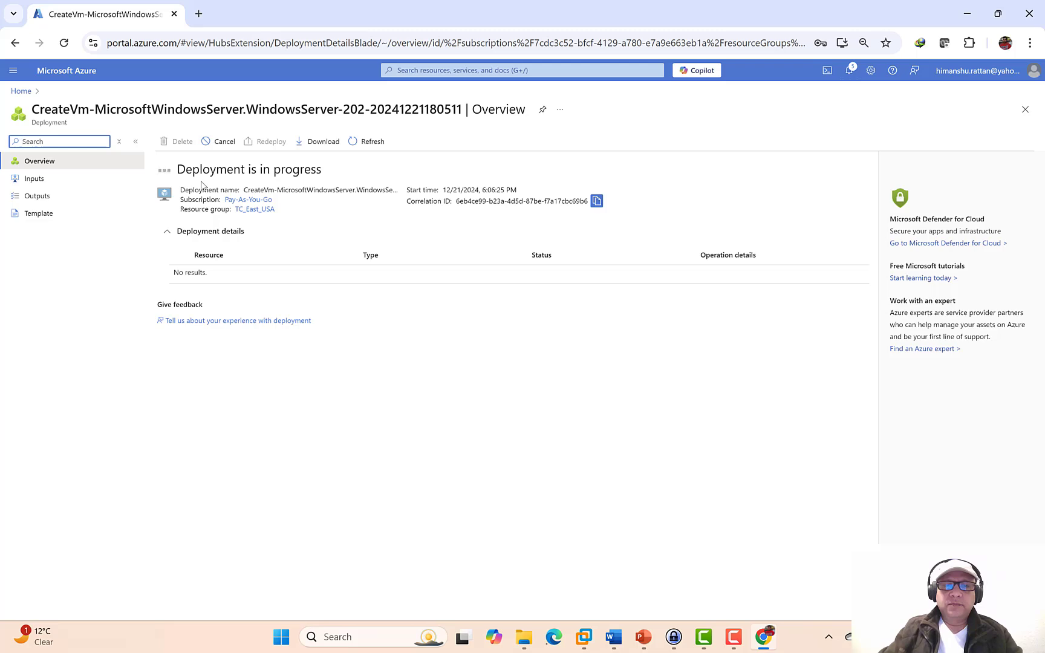
{"action": "left_click", "coordinate": [643, 637]}
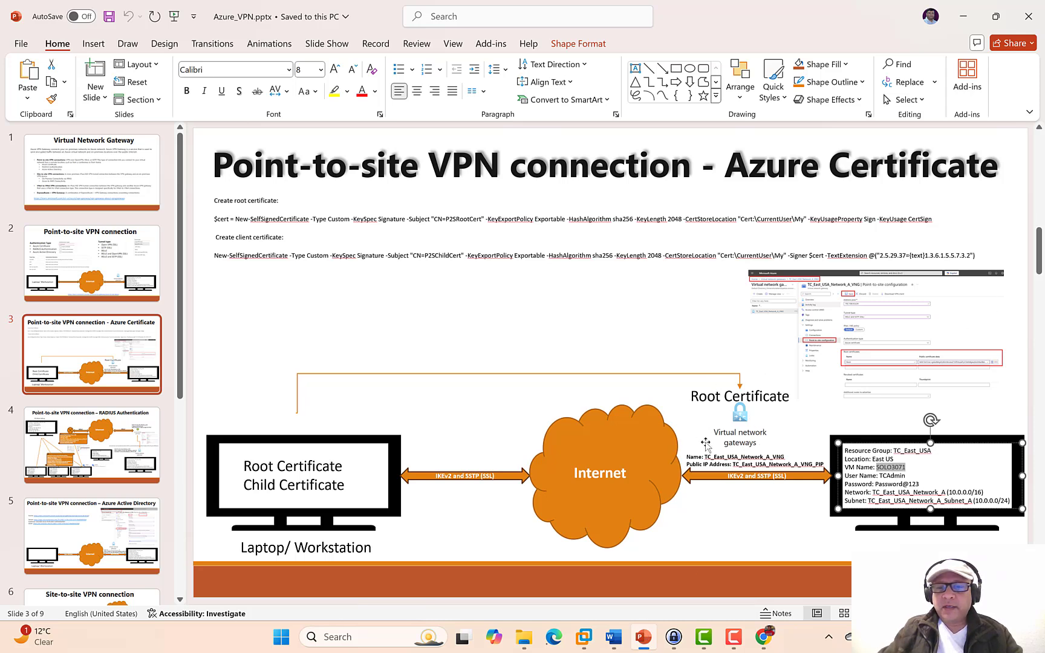
{"action": "left_click", "coordinate": [764, 637]}
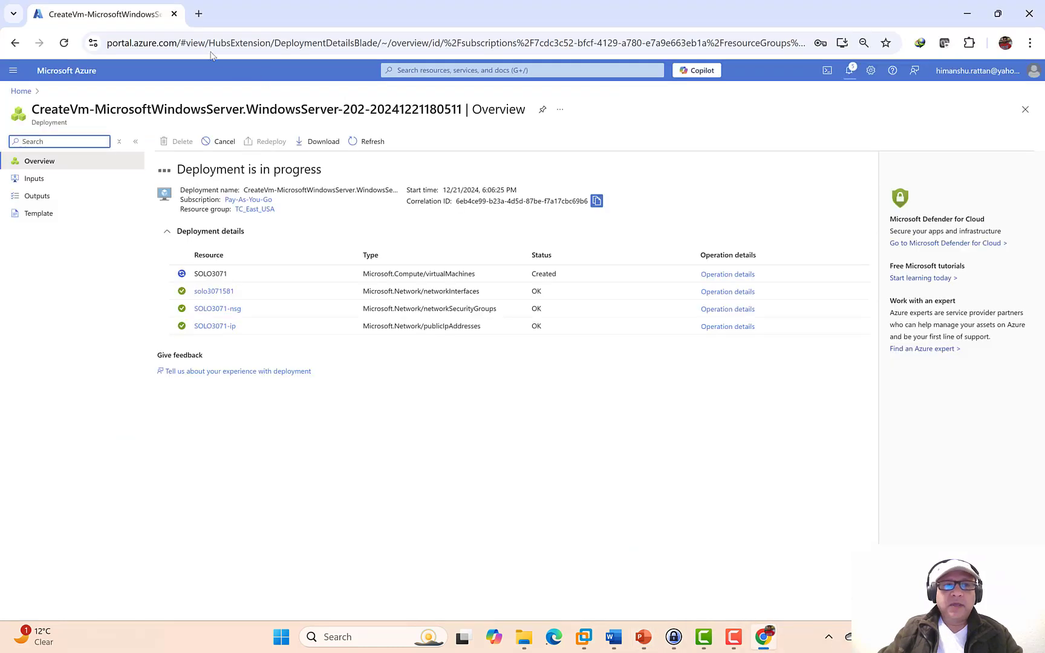
- In a new tab, sign in to portal.azure.com and start creating a virtual network gateway
{"action": "left_click", "coordinate": [202, 18]}
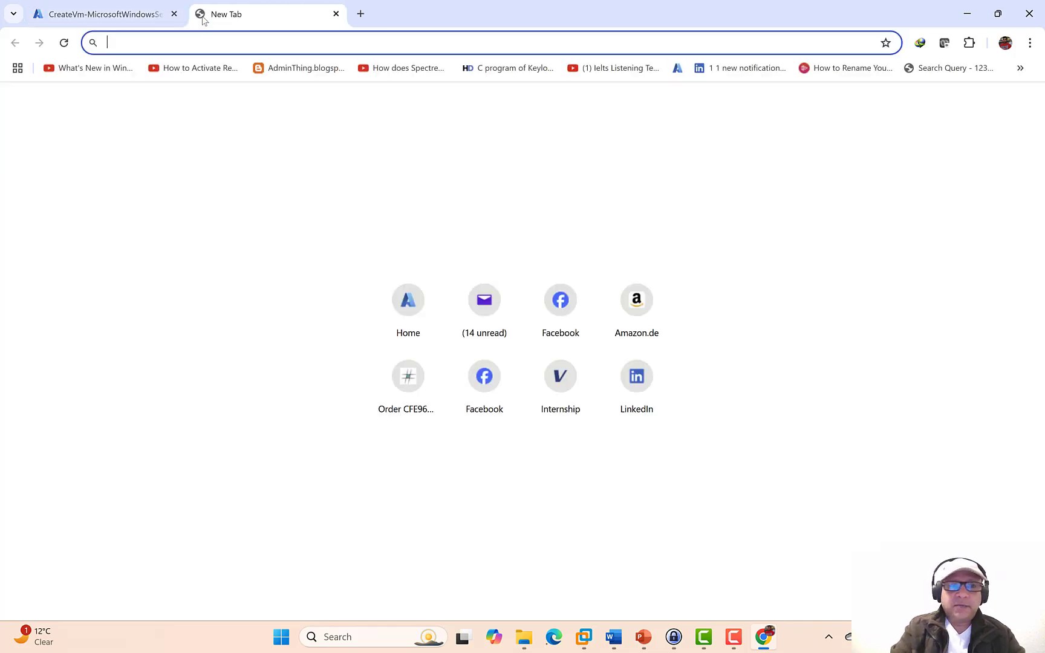
{"action": "type", "text": "portal.azure.com/#"}
{"action": "key", "text": "Right"}
{"action": "key", "text": "Return"}
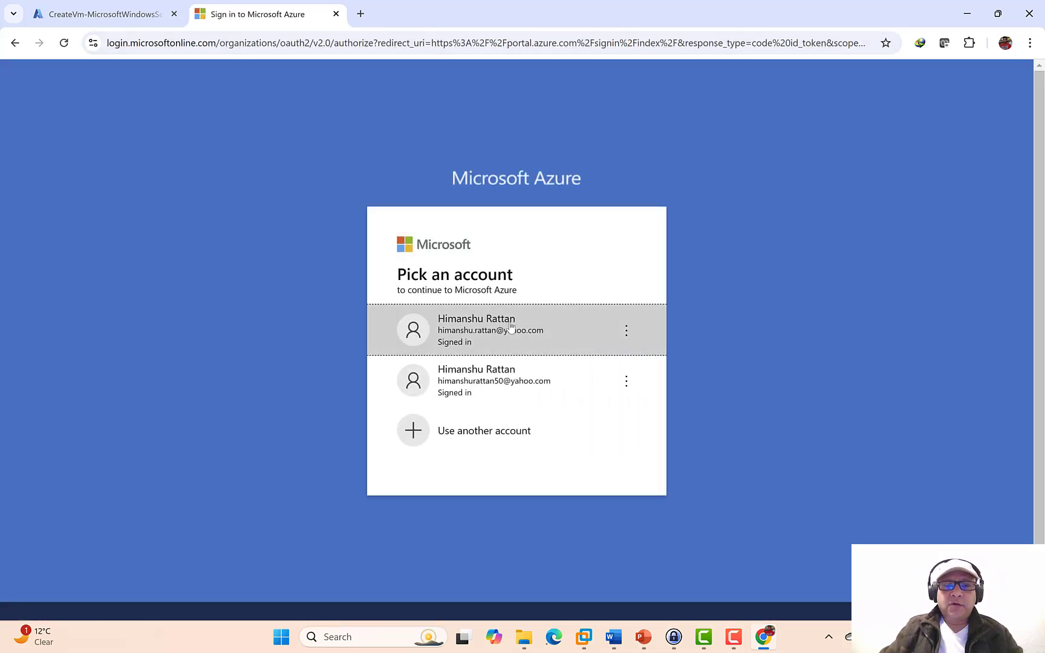
{"action": "left_click", "coordinate": [511, 327]}
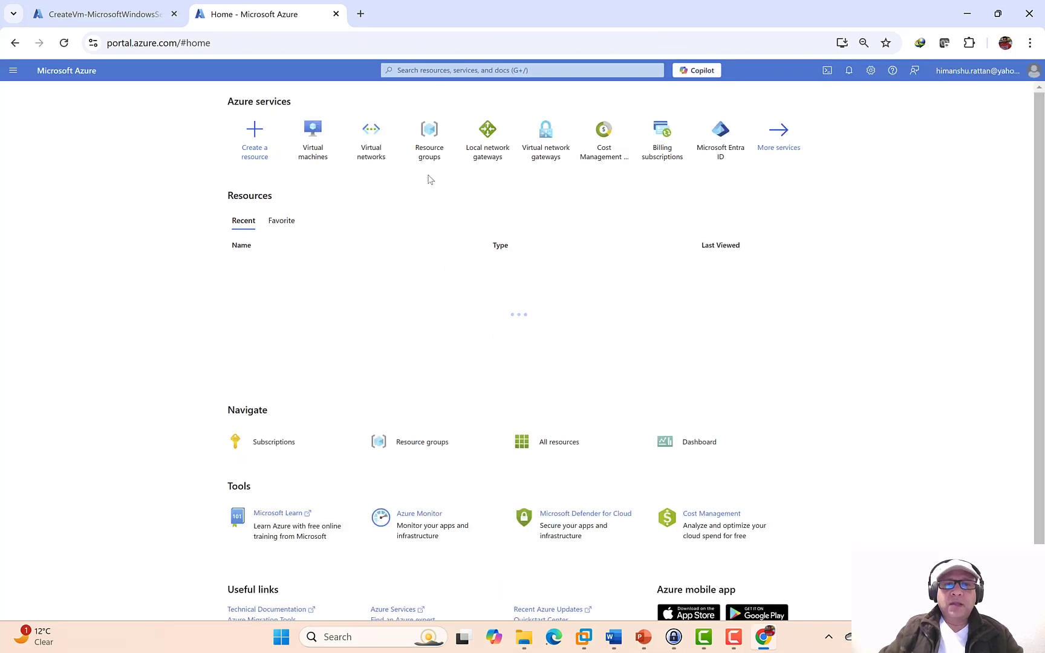
{"action": "left_click", "coordinate": [549, 146]}
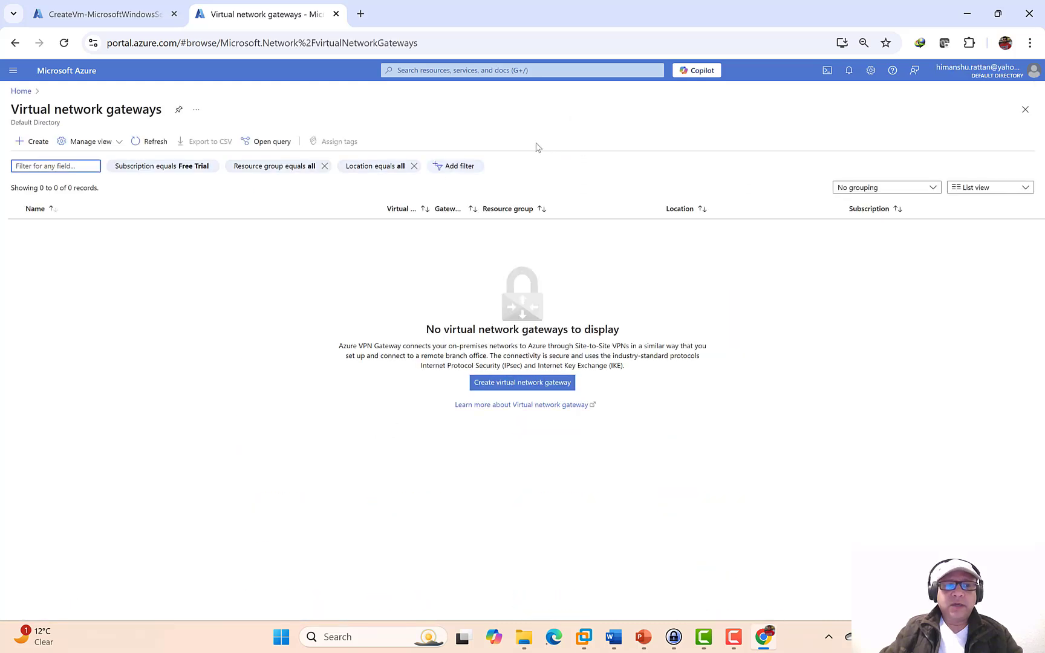
{"action": "left_click", "coordinate": [37, 142]}
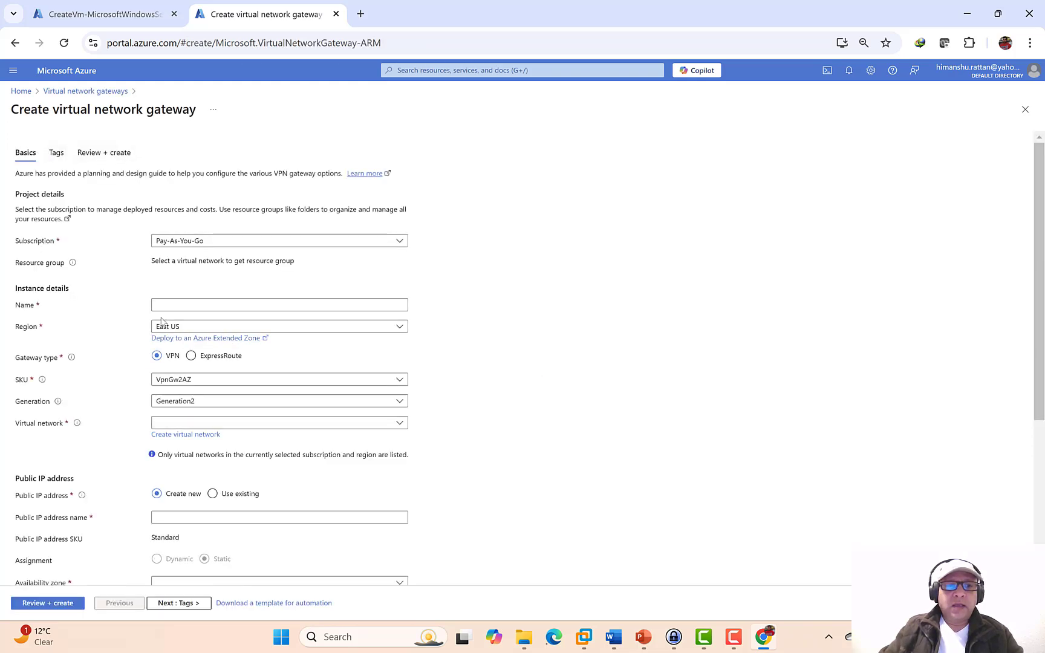
- Name the gateway TC_East_USA_Network_A_VNG, copying the name from the slide
{"action": "left_click", "coordinate": [169, 309]}
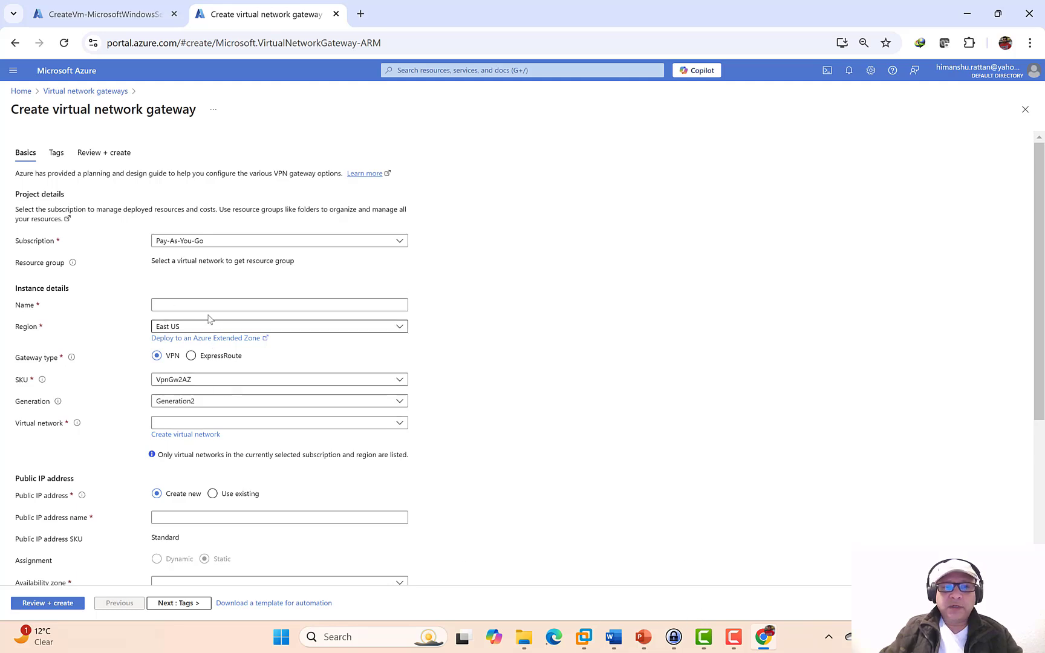
{"action": "left_click", "coordinate": [642, 638]}
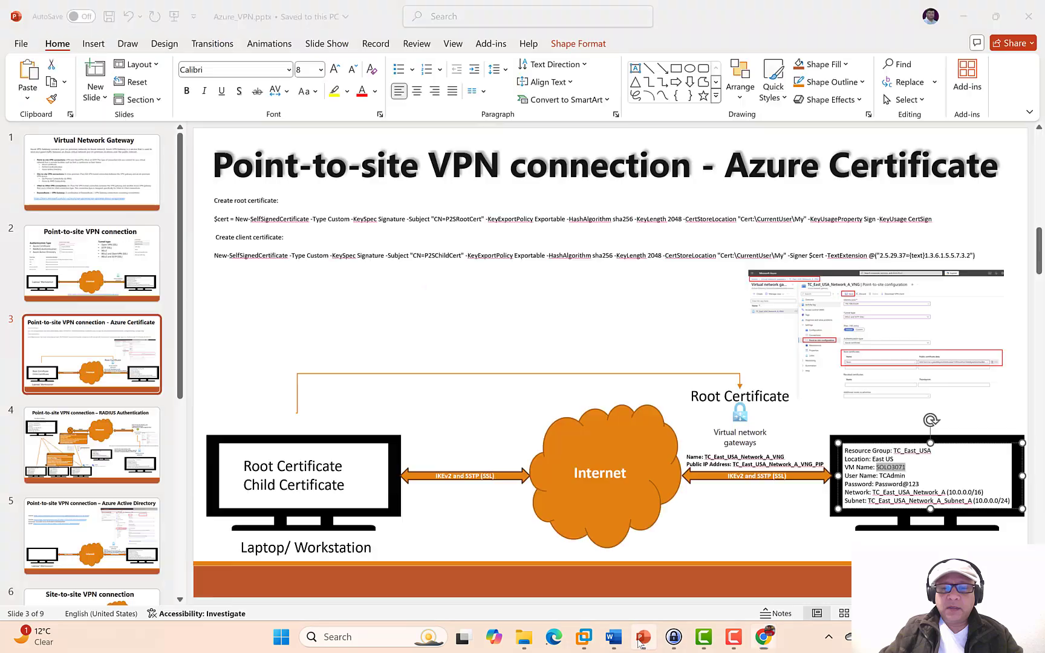
{"action": "left_click_drag", "start_coordinate": [787, 458], "coordinate": [704, 458]}
{"action": "key", "text": "ctrl+c"}
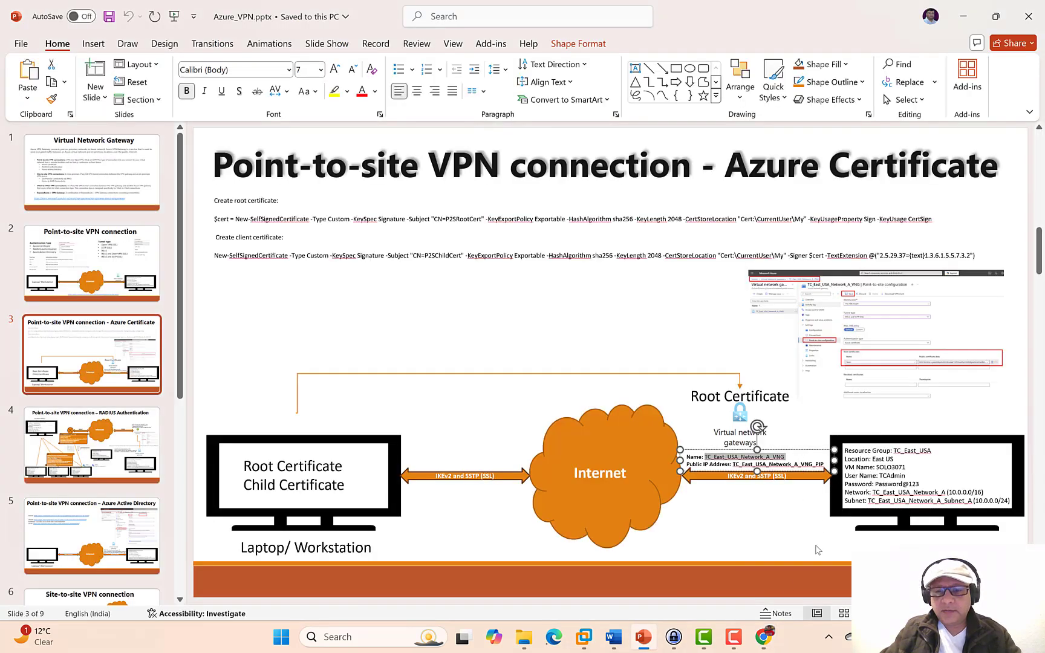
{"action": "left_click", "coordinate": [763, 638]}
{"action": "key", "text": "ctrl+v"}
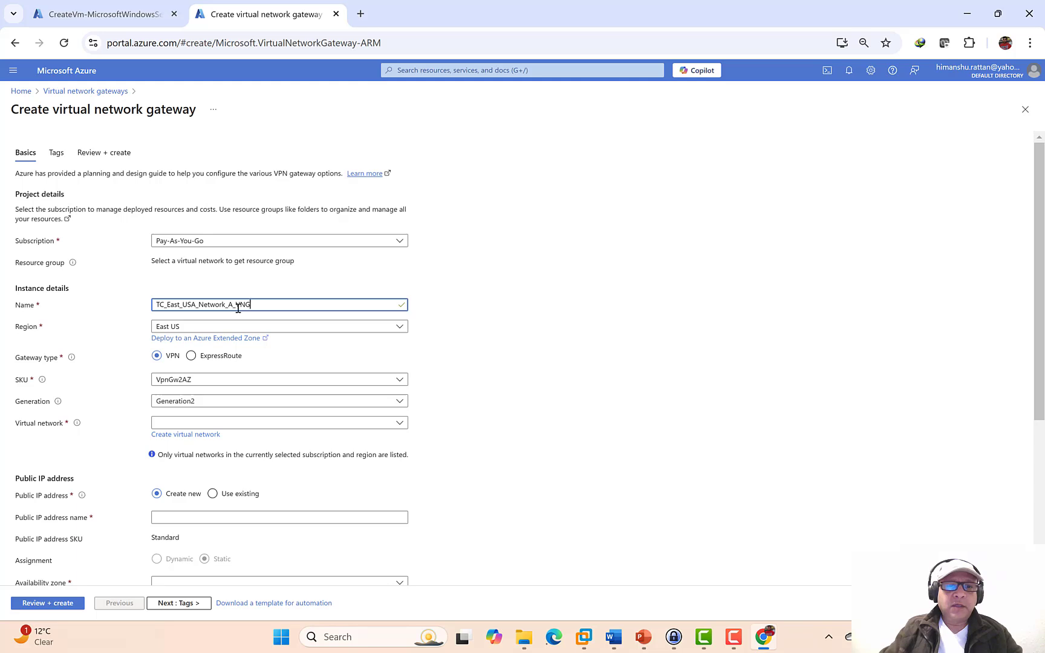
{"action": "left_click_drag", "start_coordinate": [239, 308], "coordinate": [251, 308]}
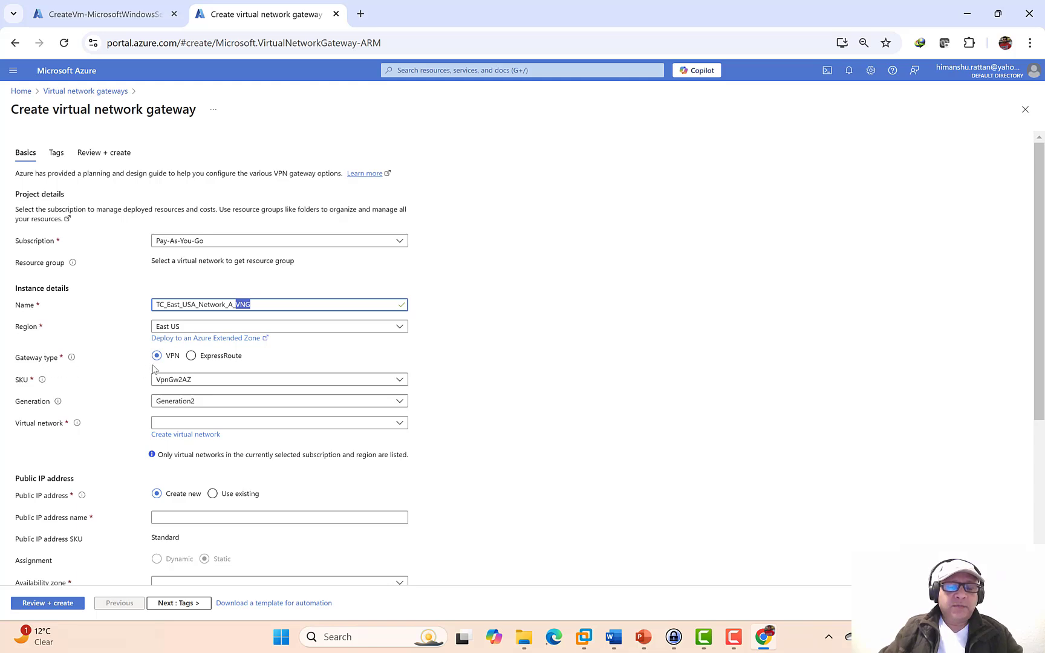
- Set the gateway SKU to VpnGw1 and the virtual network to TC_East_USA_Network_A
{"action": "left_click", "coordinate": [178, 380]}
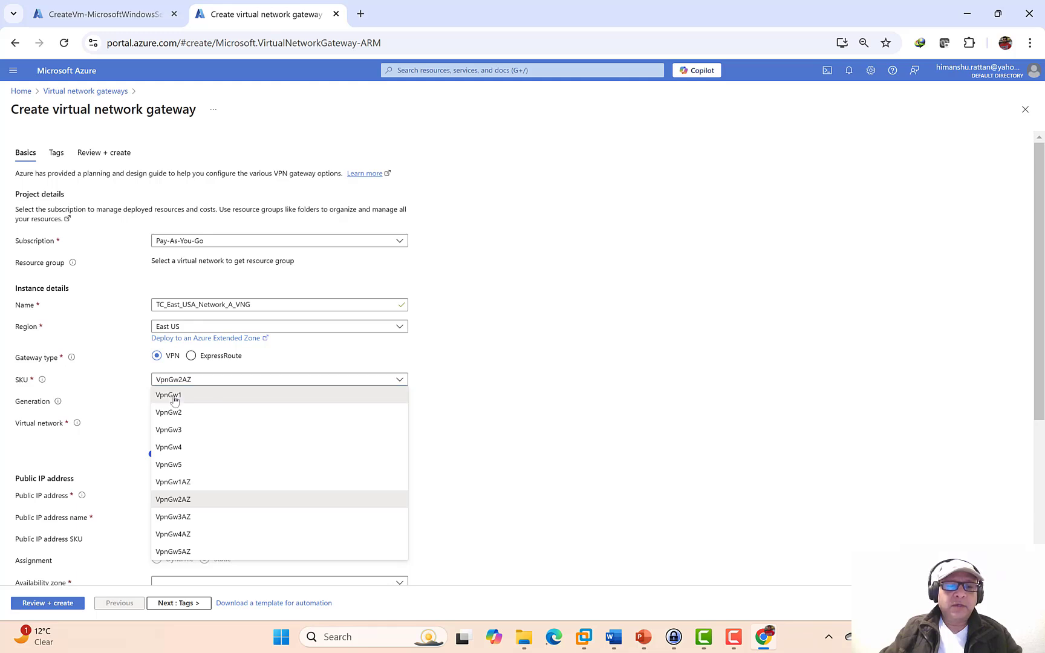
{"action": "left_click", "coordinate": [174, 400]}
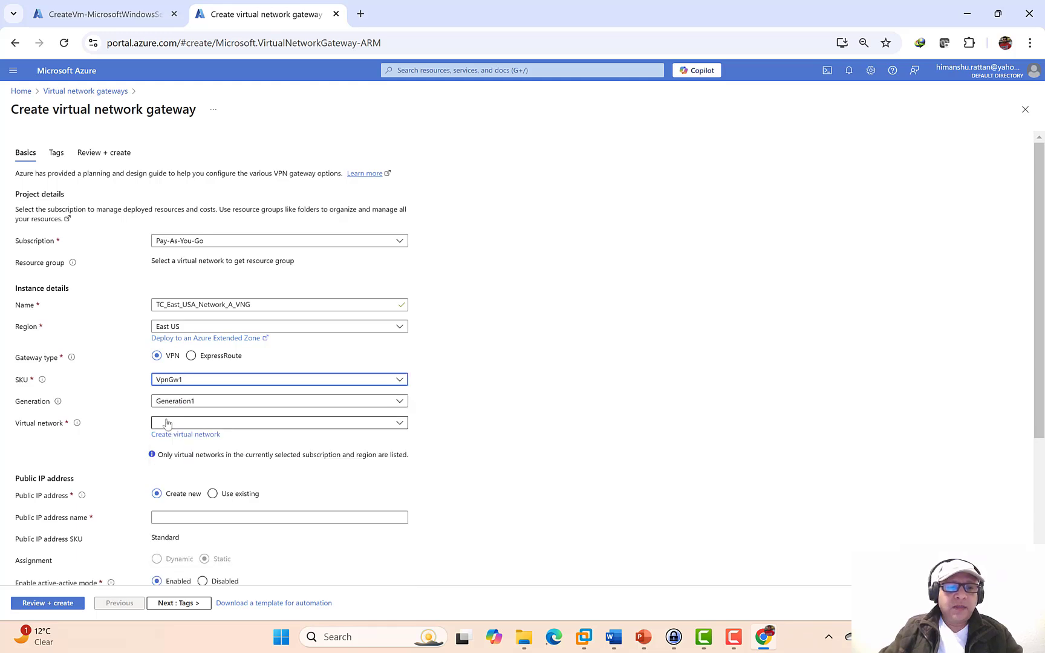
{"action": "left_click", "coordinate": [168, 423]}
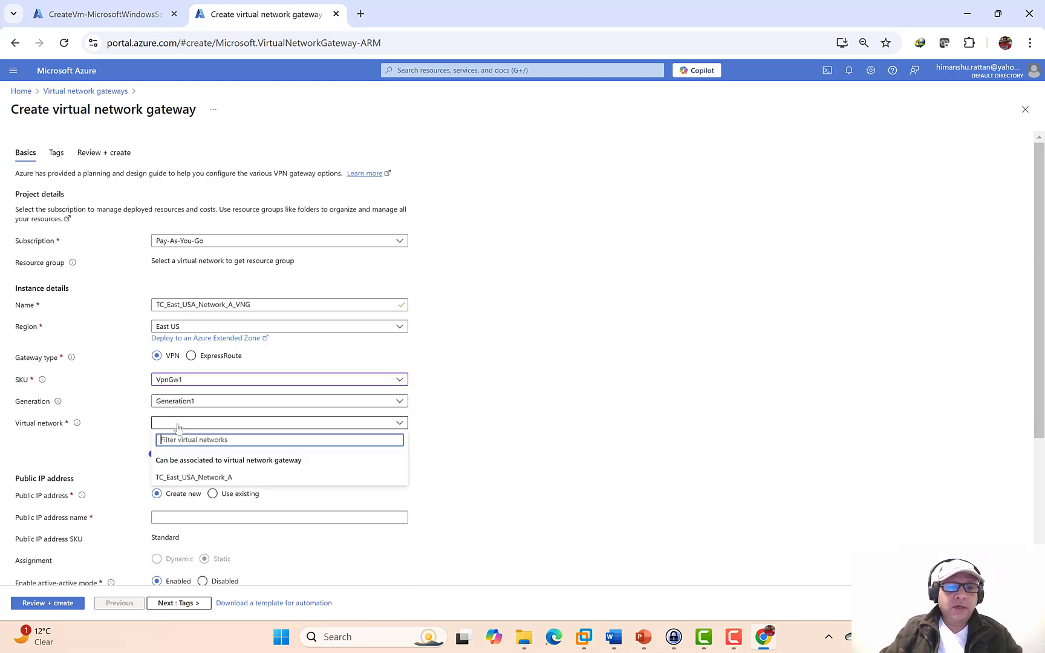
{"action": "left_click", "coordinate": [202, 477]}
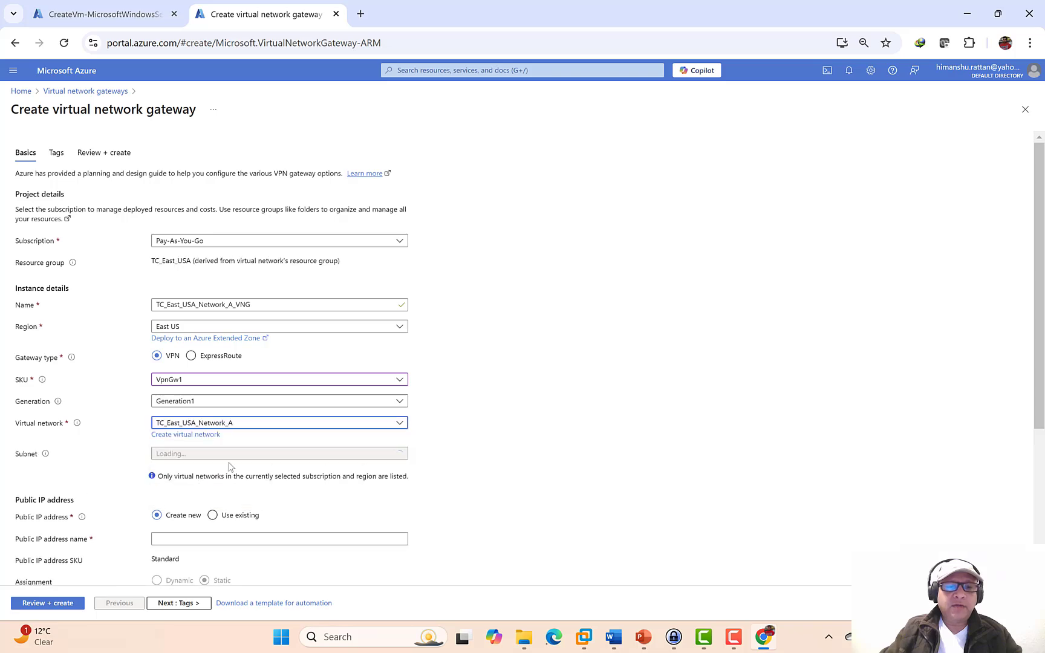
- Name the public IP TC_East_USA_Network_A_VNG_PIP from the slide, disable active-active, and go to Tags
{"action": "scroll", "coordinate": [542, 406], "scroll_direction": "down", "scroll_amount": 1}
{"action": "scroll", "coordinate": [542, 405], "scroll_direction": "down", "scroll_amount": 2}
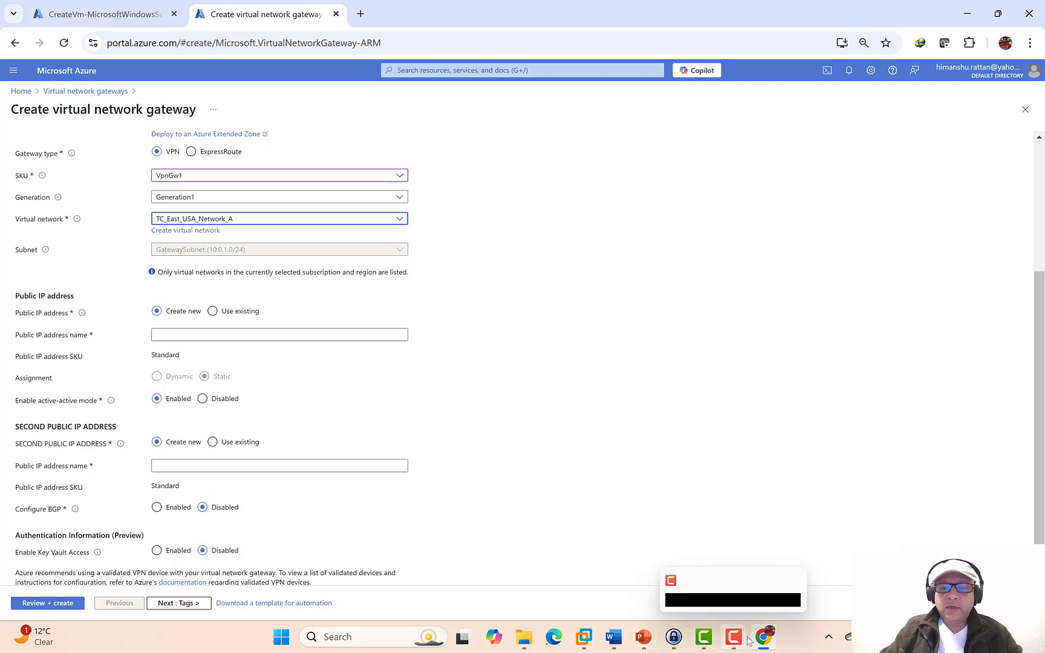
{"action": "left_click", "coordinate": [646, 638]}
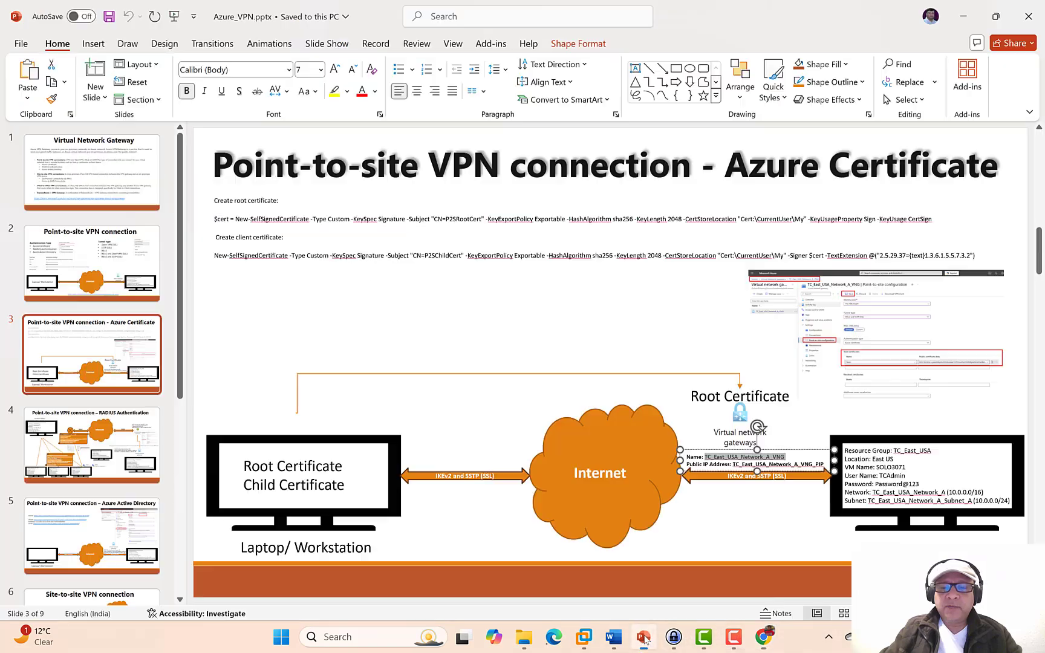
{"action": "left_click_drag", "start_coordinate": [823, 464], "coordinate": [733, 465]}
{"action": "key", "text": "ctrl+c"}
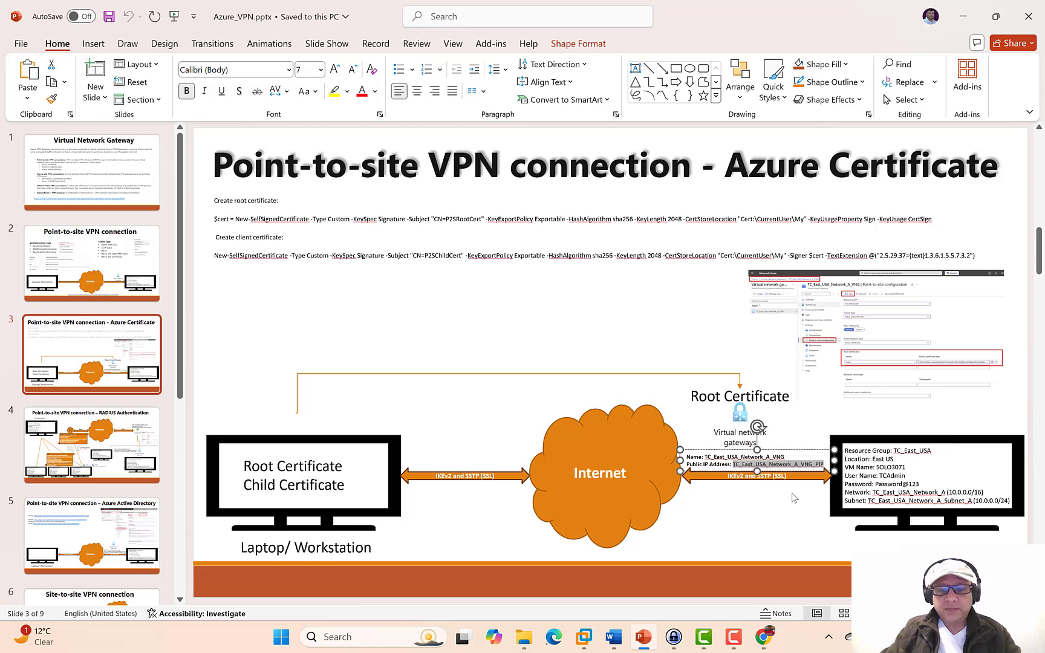
{"action": "left_click", "coordinate": [763, 637]}
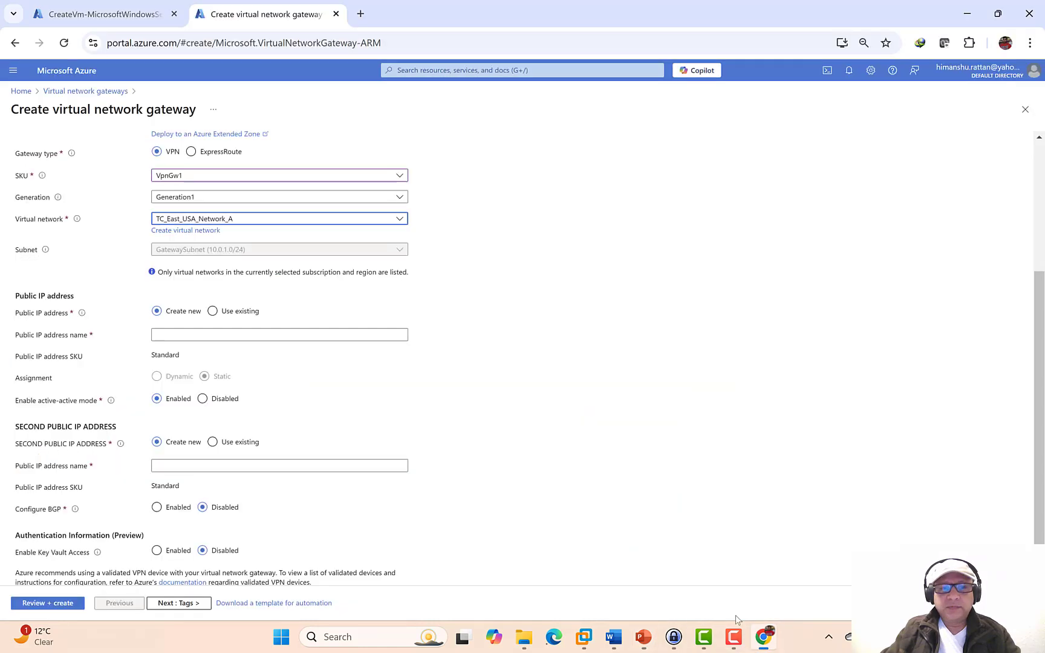
{"action": "left_click", "coordinate": [170, 337]}
{"action": "key", "text": "ctrl+v"}
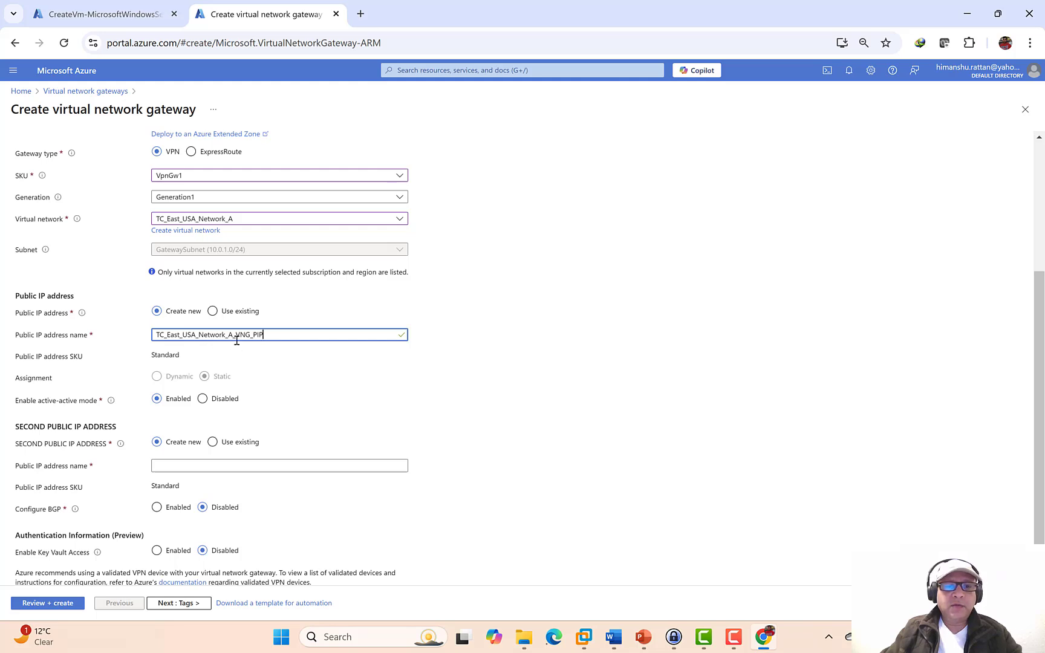
{"action": "left_click_drag", "start_coordinate": [236, 340], "coordinate": [266, 336]}
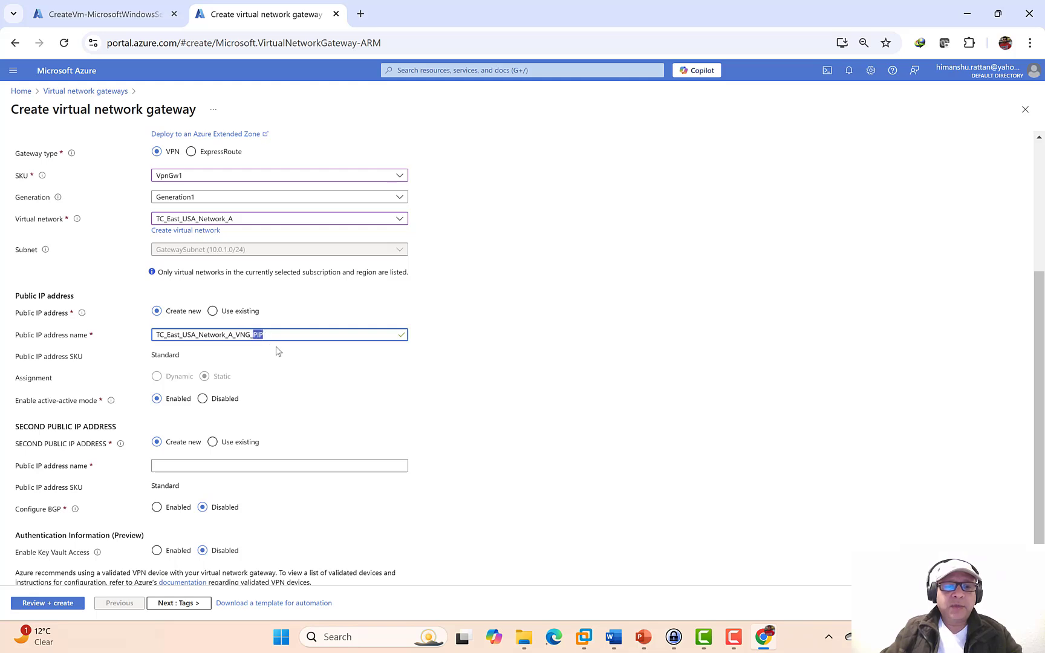
{"action": "left_click", "coordinate": [203, 400]}
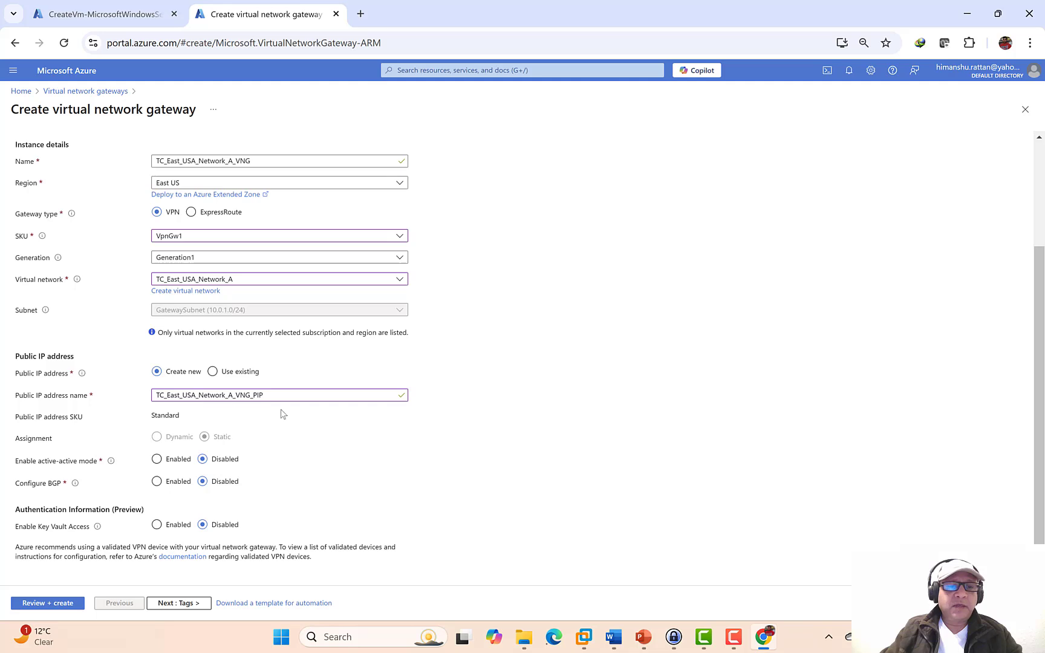
{"action": "left_click", "coordinate": [178, 603]}
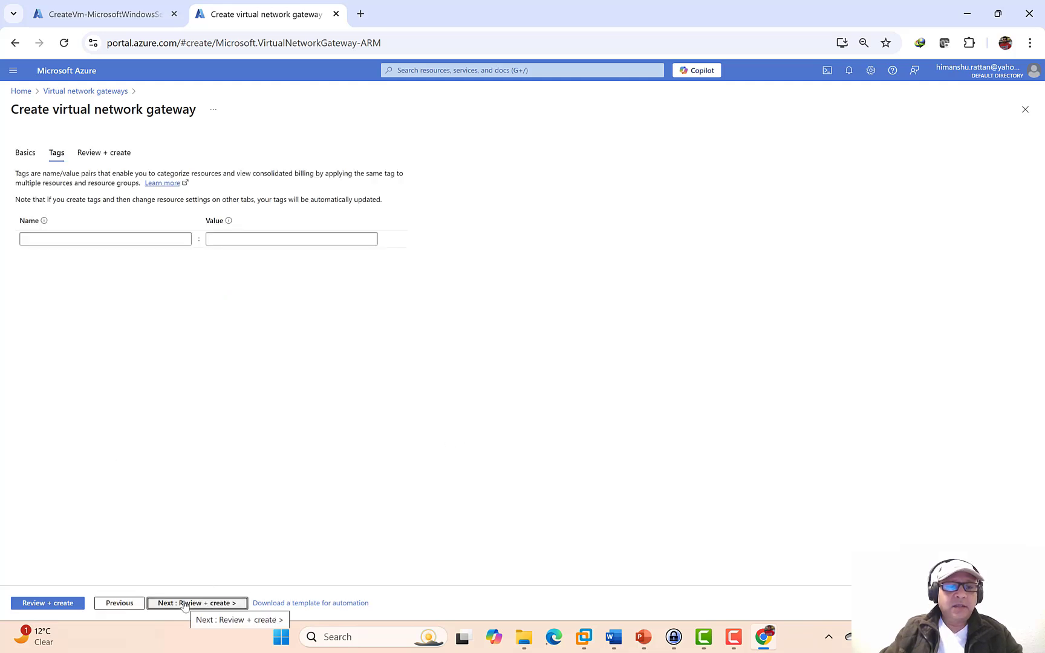
- Review and create the VPN gateway, then switch back to the finished VM deployment tab
{"action": "left_click", "coordinate": [185, 602]}
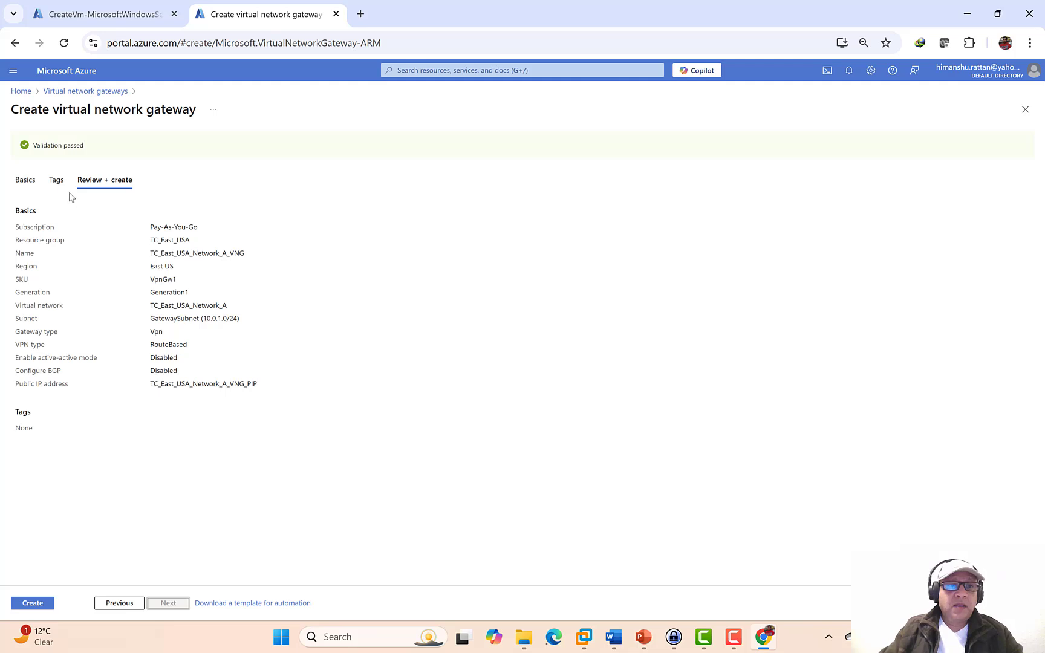
{"action": "left_click", "coordinate": [33, 603]}
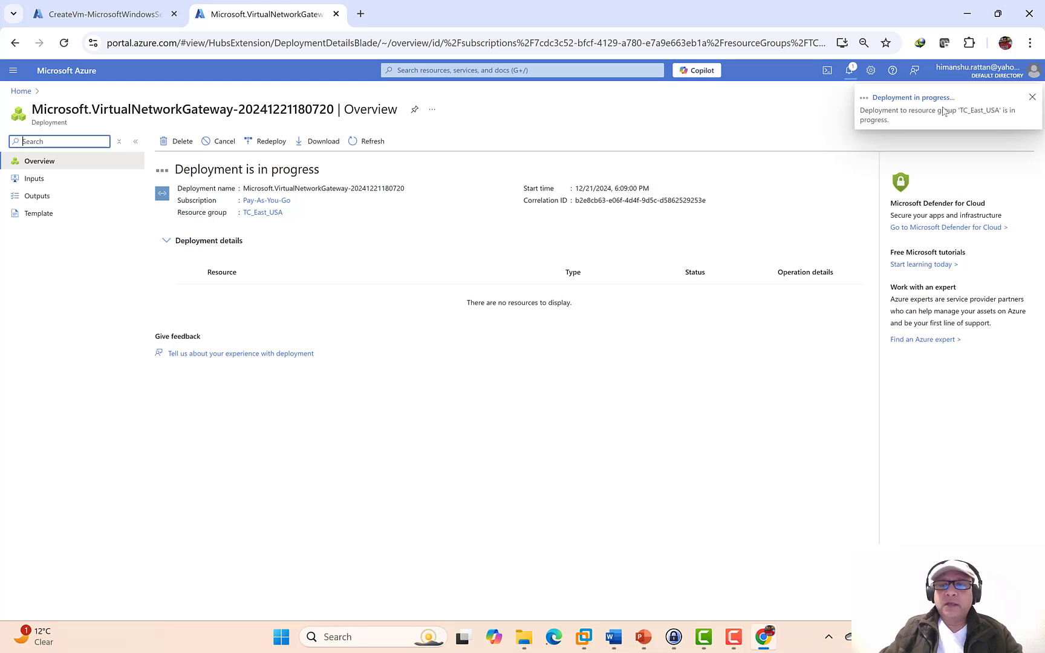
{"action": "left_click", "coordinate": [86, 23]}
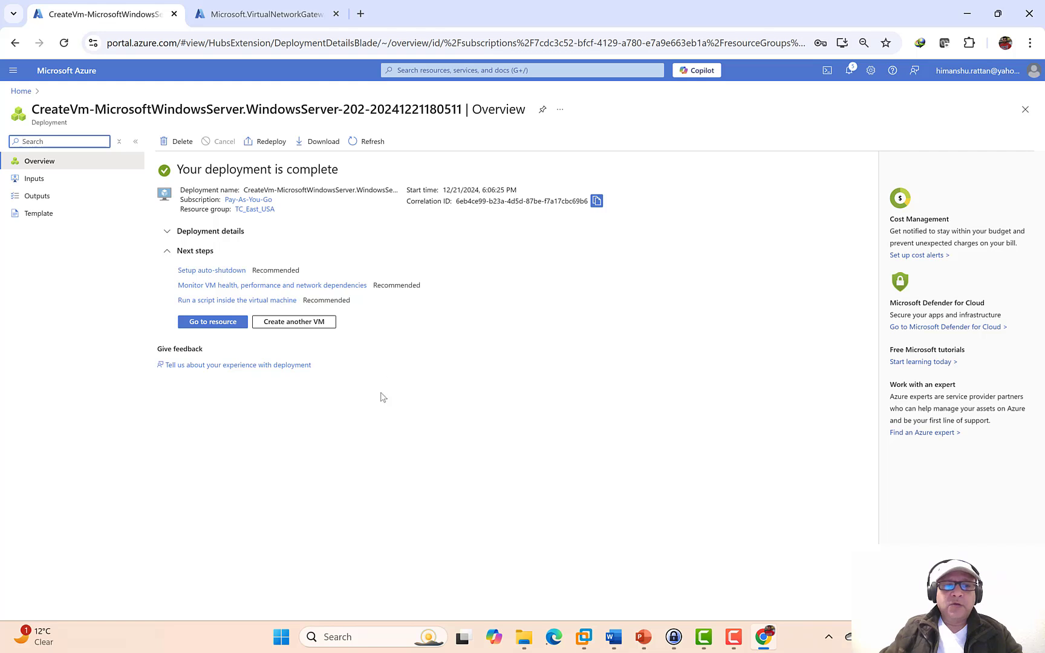
- Download the SOLO3071 RDP file from the VM's Connect page and open it
{"action": "left_click", "coordinate": [223, 329]}
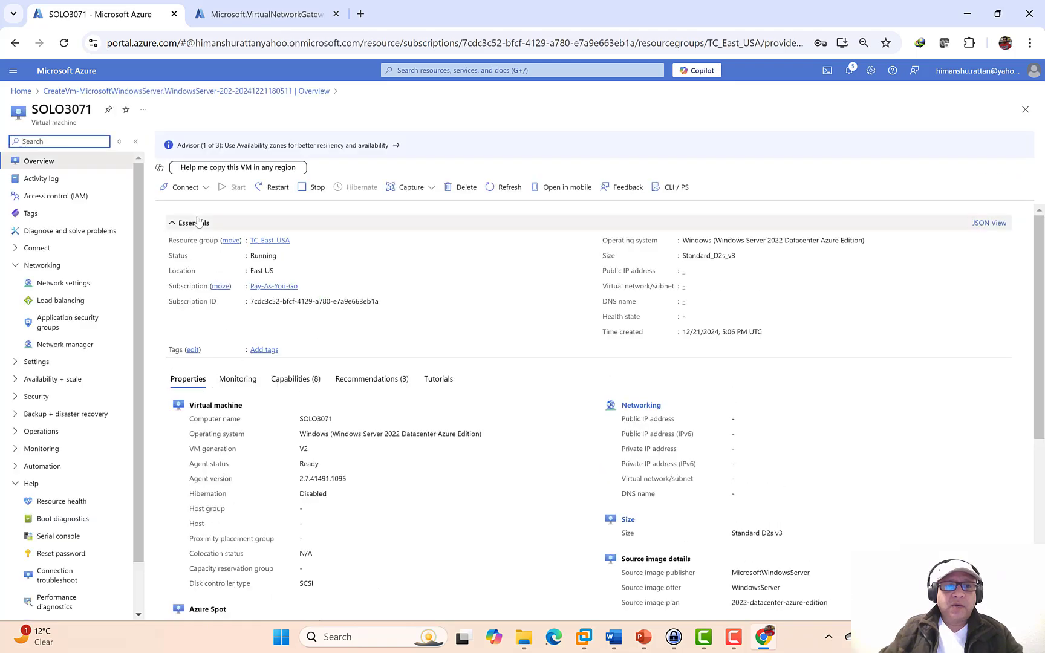
{"action": "left_click", "coordinate": [185, 187]}
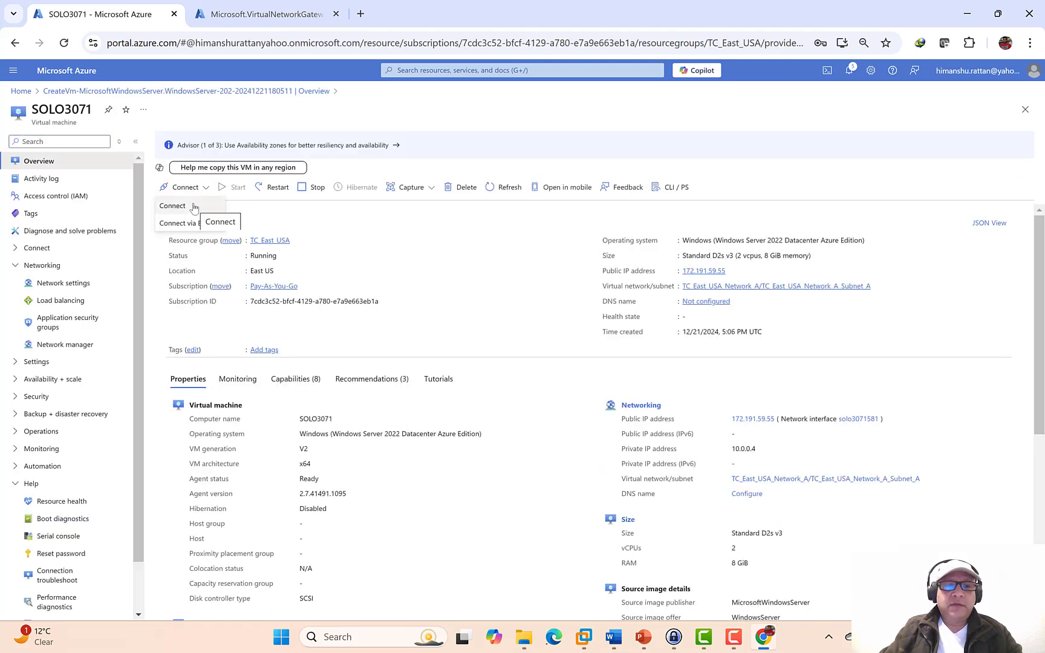
{"action": "left_click", "coordinate": [193, 206]}
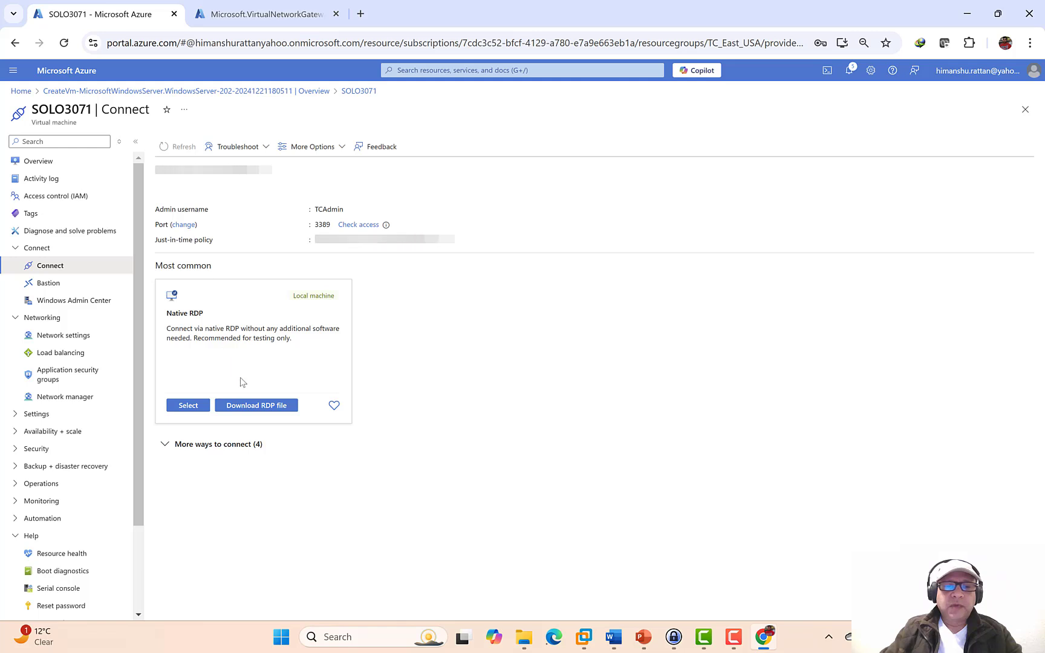
{"action": "left_click", "coordinate": [265, 407]}
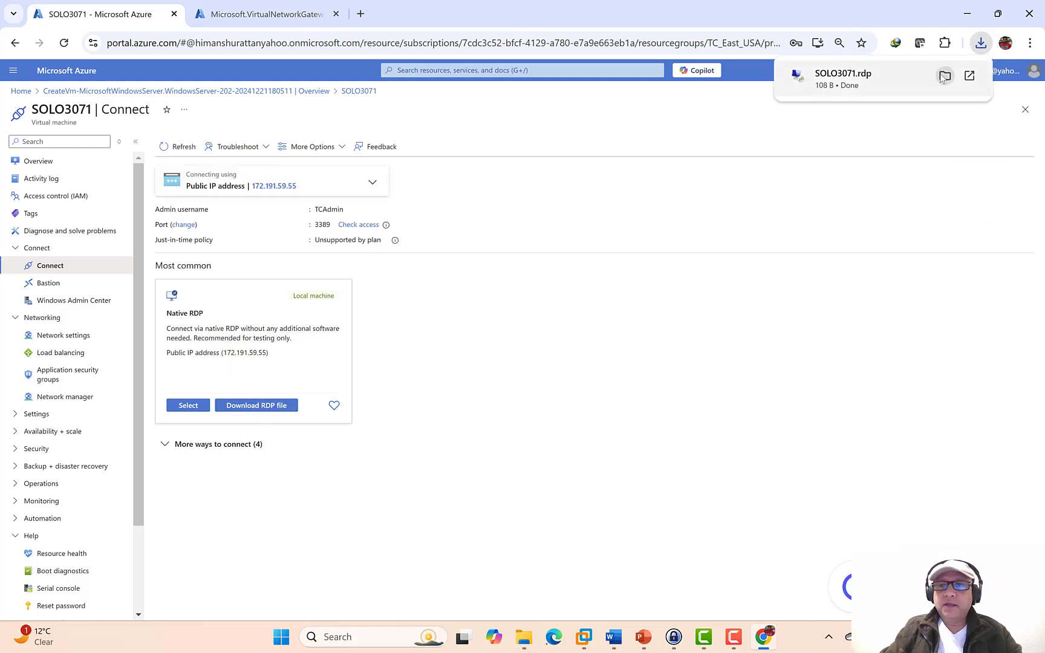
{"action": "left_click", "coordinate": [944, 76]}
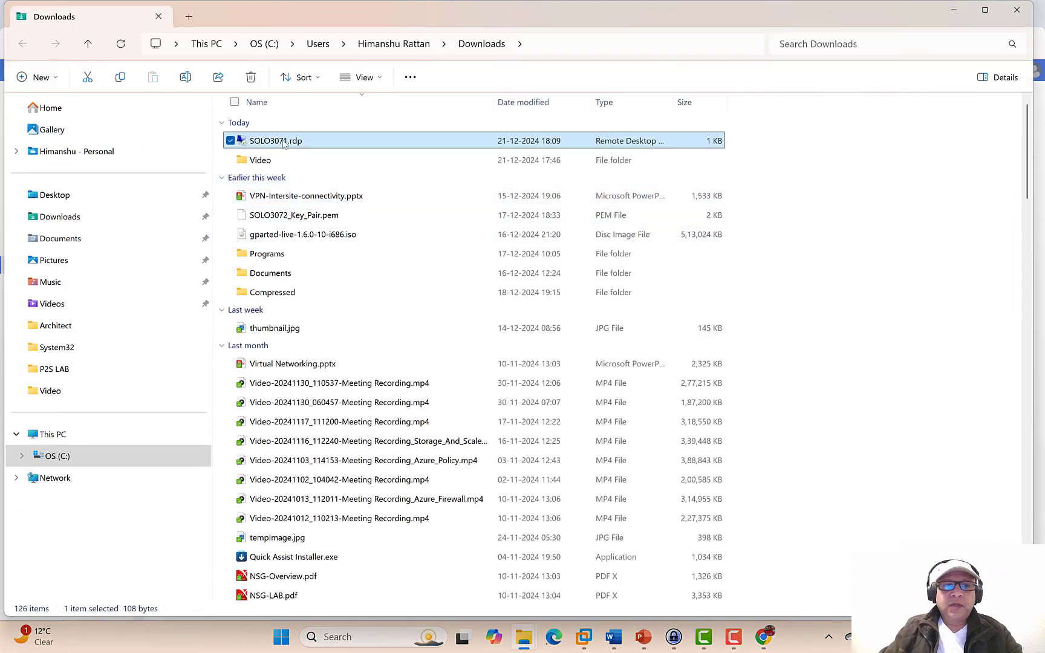
{"action": "double_click", "coordinate": [284, 143]}
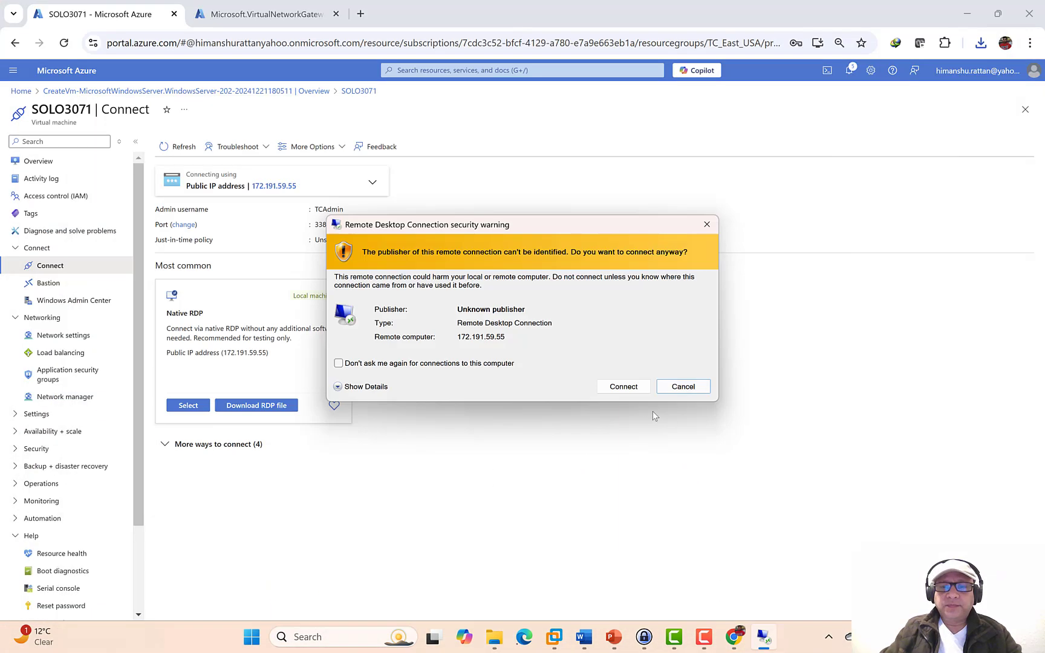
- Connect past the publisher warning, enter the admin password, and accept the certificate
{"action": "left_click", "coordinate": [633, 385]}
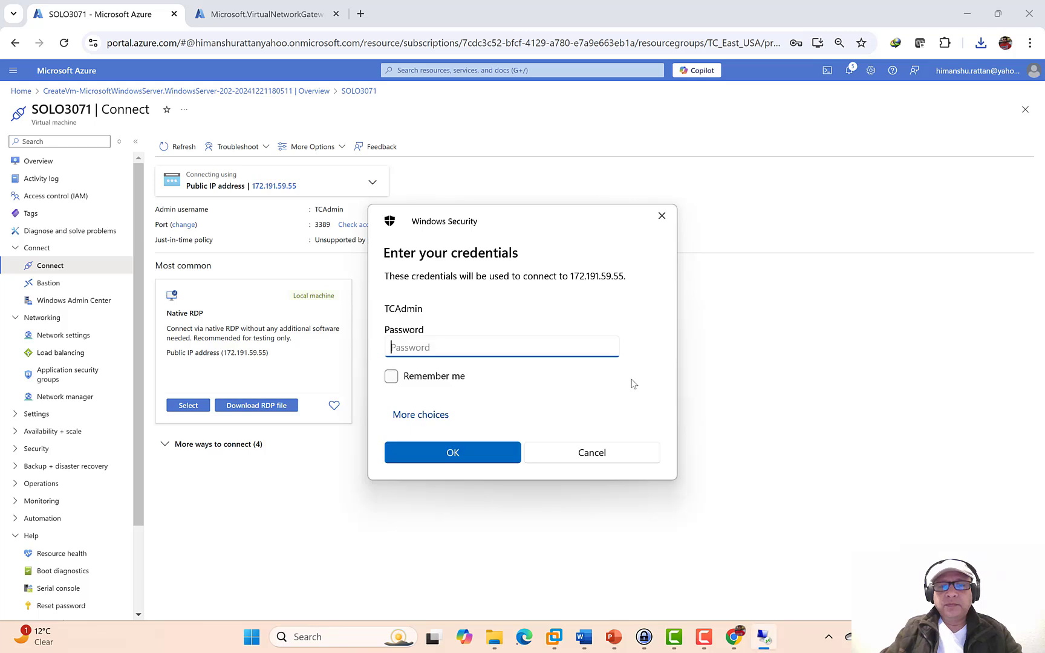
{"action": "type", "text": "•"}
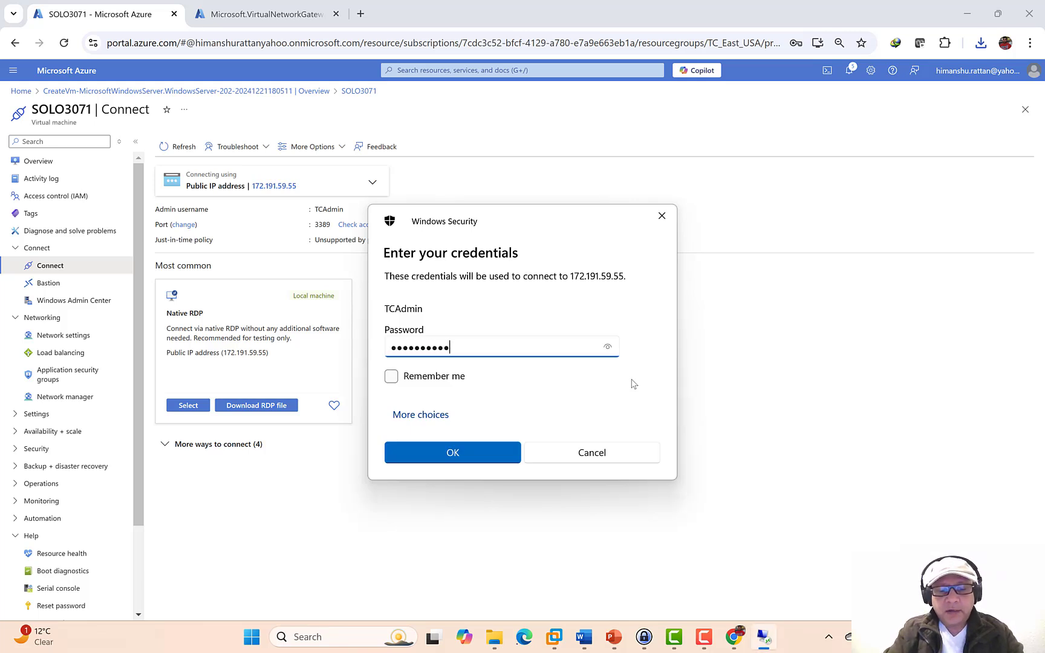
{"action": "key", "text": "Return"}
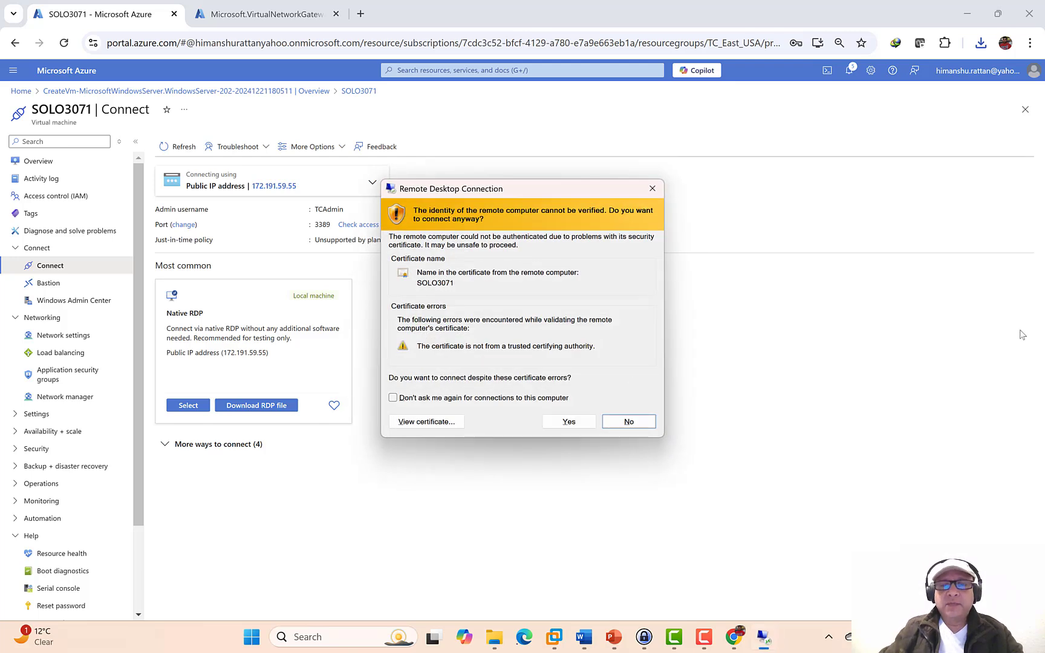
{"action": "left_click", "coordinate": [567, 421]}
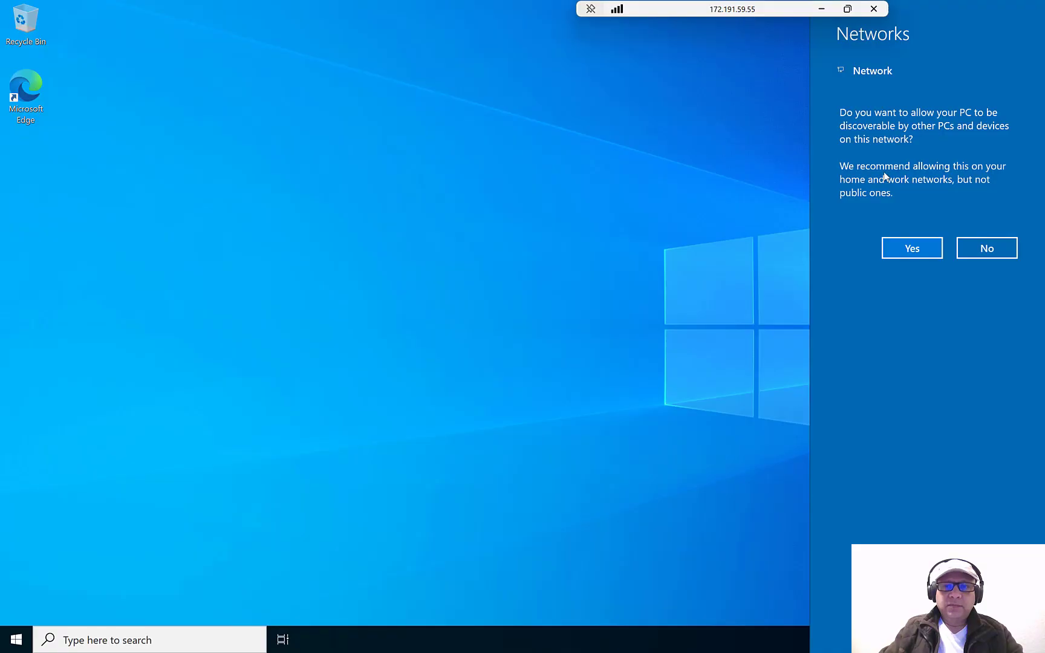
- Decline network discovery, open the server's firewall settings, and turn off the Domain network firewall
{"action": "left_click", "coordinate": [985, 249]}
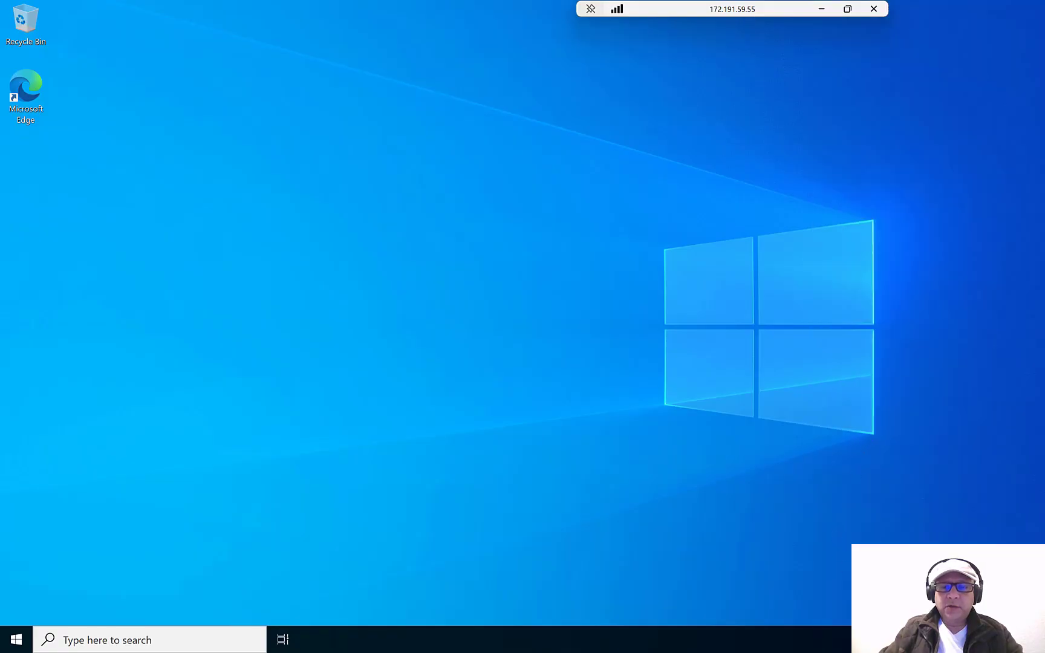
{"action": "left_click", "coordinate": [931, 624]}
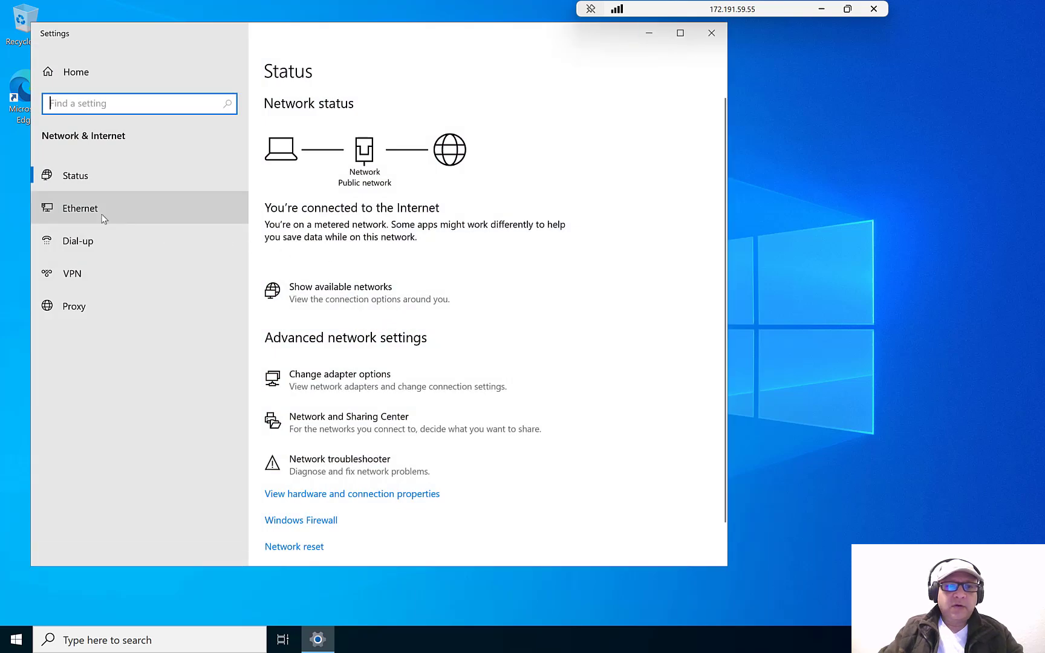
{"action": "left_click", "coordinate": [102, 218]}
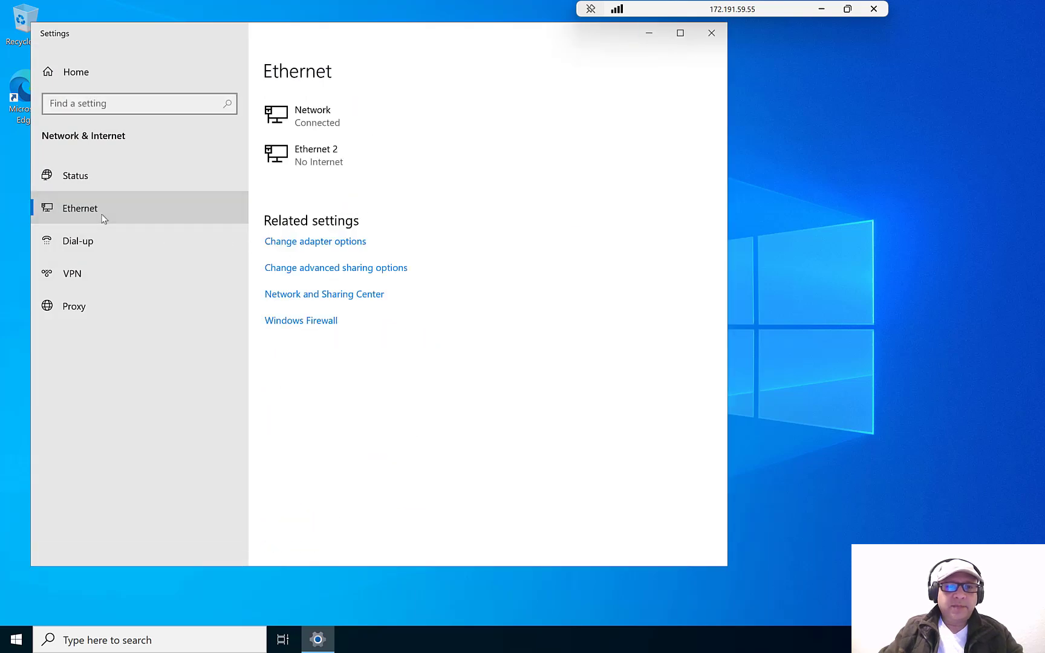
{"action": "left_click", "coordinate": [300, 325]}
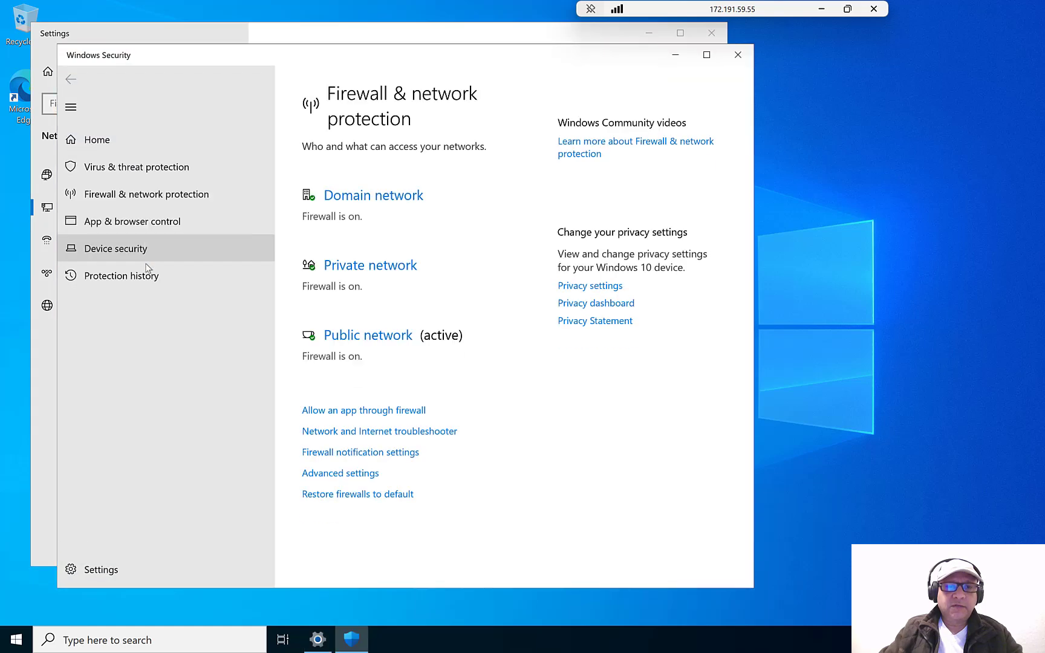
{"action": "left_click", "coordinate": [356, 196]}
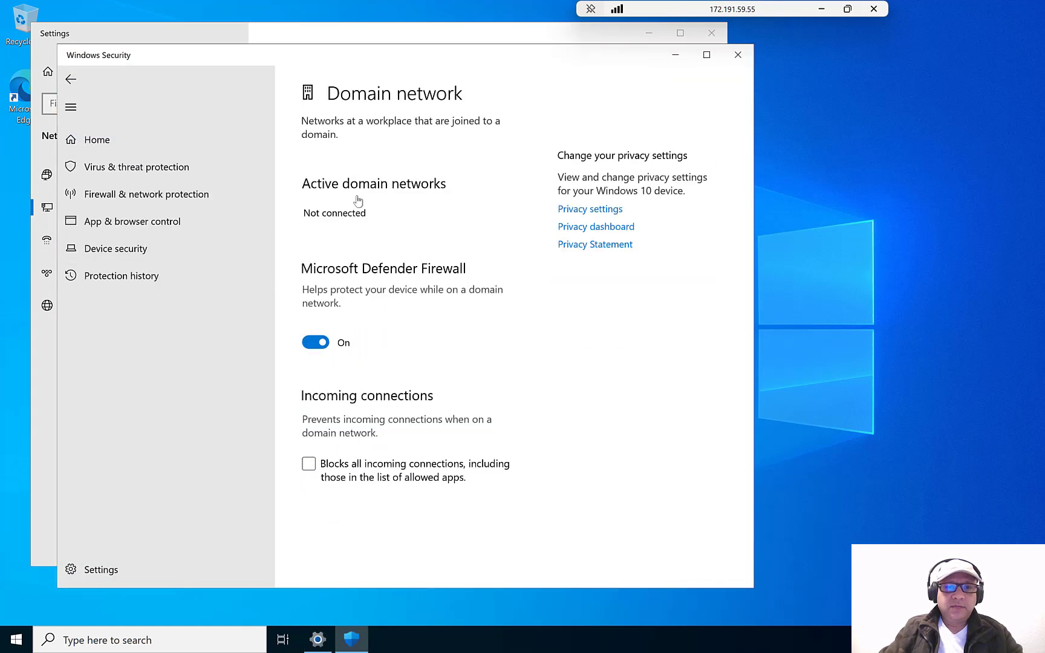
{"action": "left_click", "coordinate": [304, 344]}
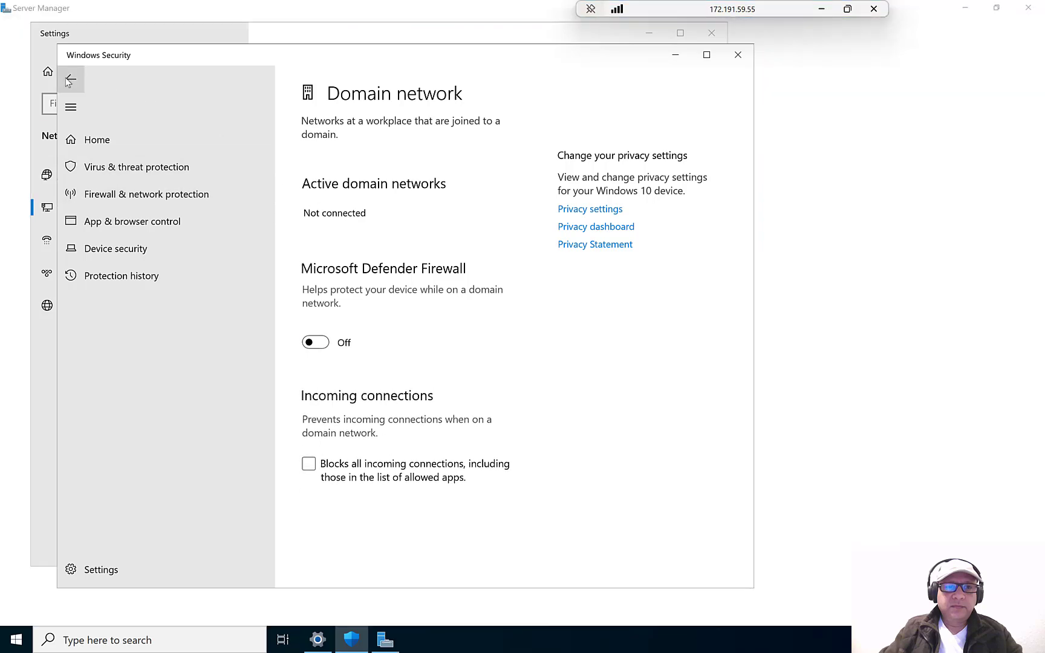
- Turn off the Private and Public network firewalls, then close Windows Security and network settings
{"action": "left_click", "coordinate": [71, 79]}
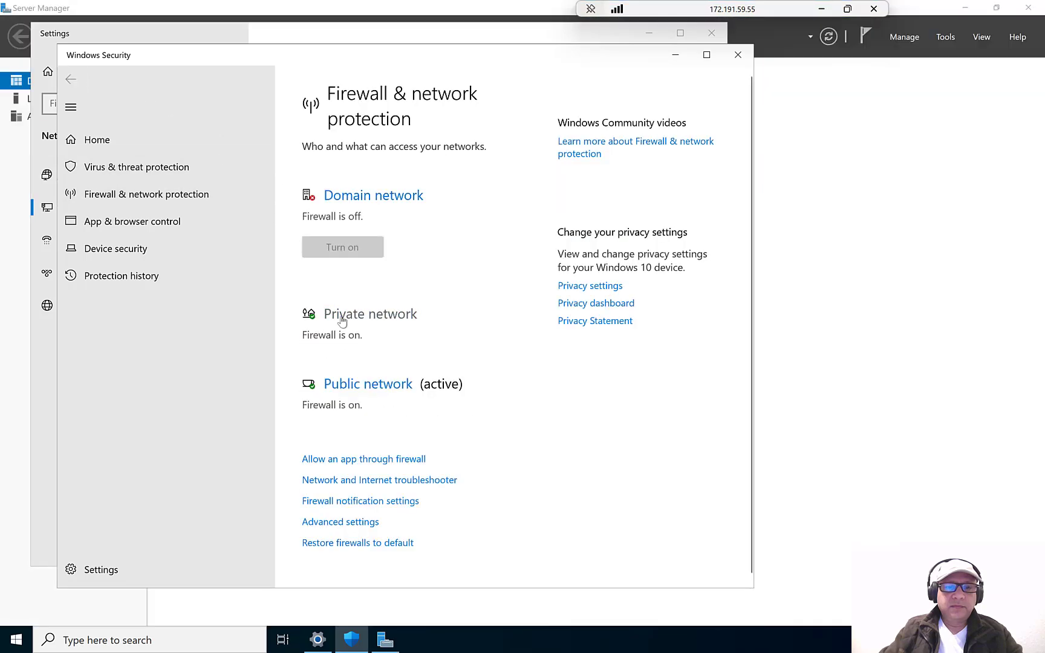
{"action": "left_click", "coordinate": [337, 315]}
{"action": "left_click", "coordinate": [316, 356]}
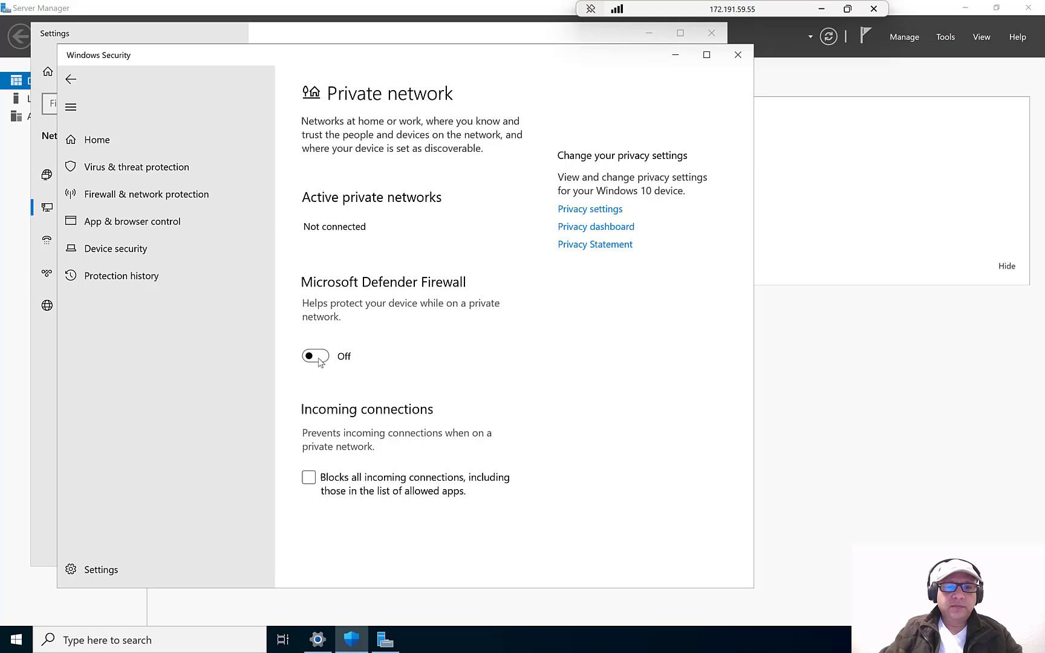
{"action": "left_click", "coordinate": [78, 81]}
{"action": "scroll", "coordinate": [350, 541], "scroll_direction": "down", "scroll_amount": 4}
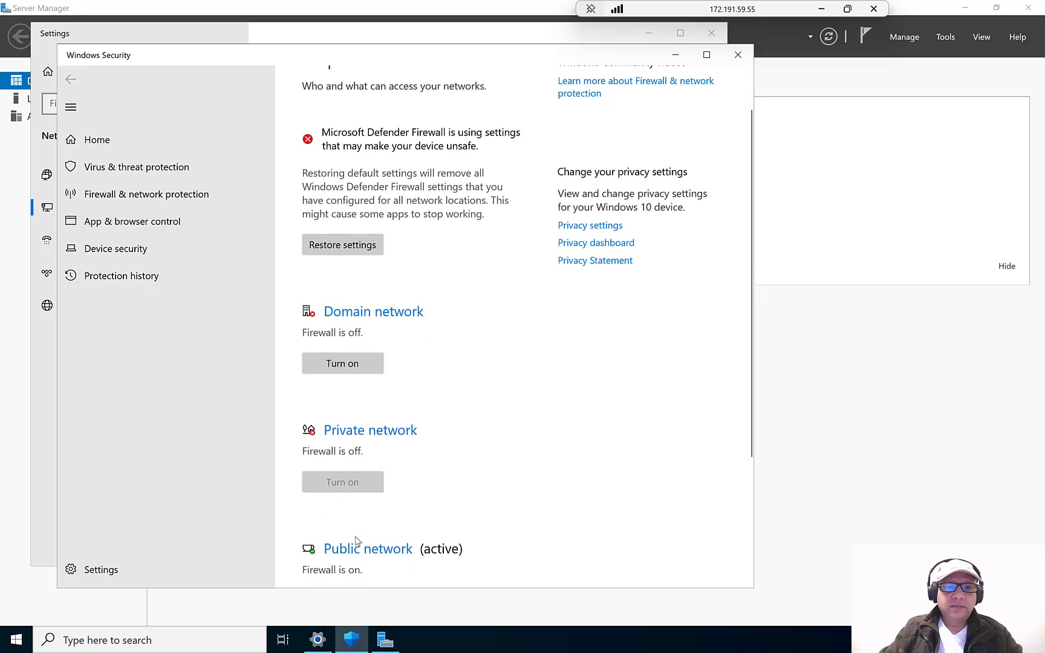
{"action": "left_click", "coordinate": [338, 379]}
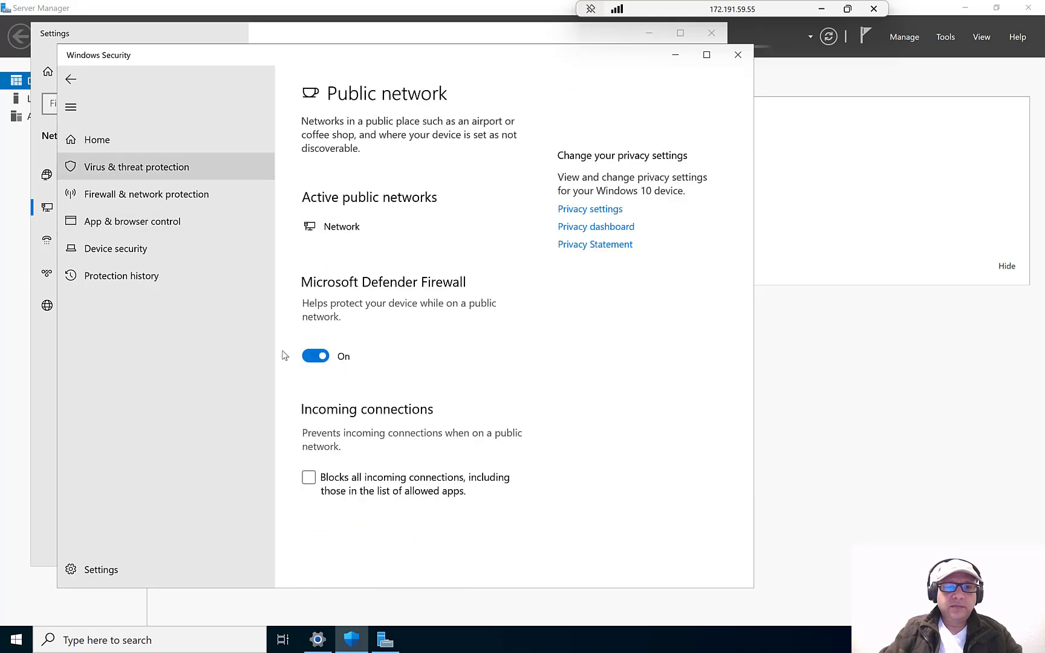
{"action": "left_click", "coordinate": [316, 356]}
{"action": "left_click", "coordinate": [71, 79]}
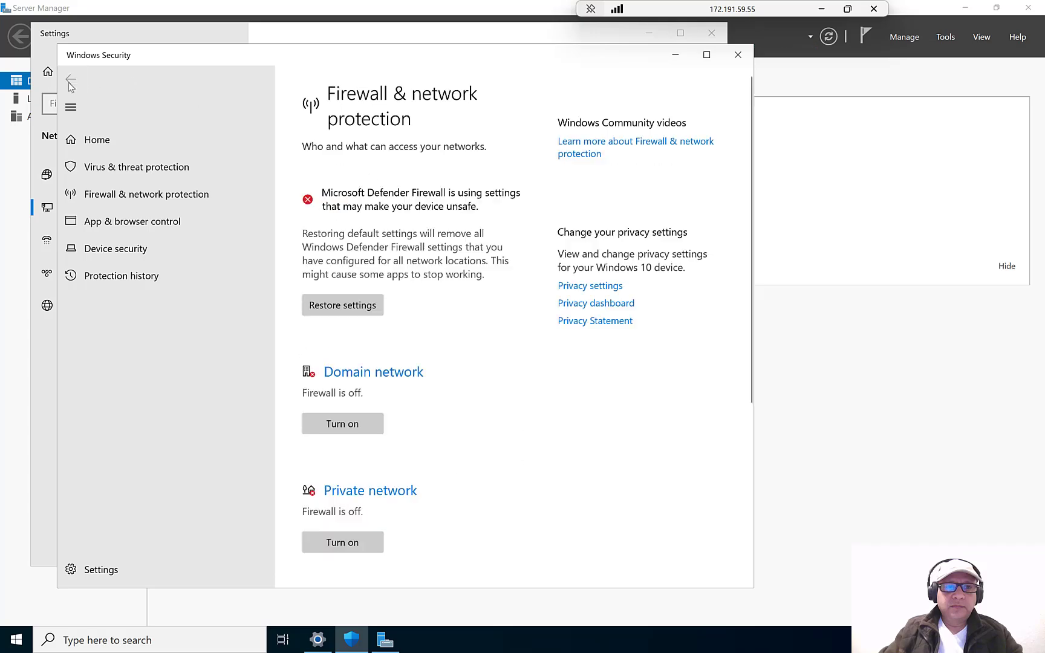
{"action": "left_click", "coordinate": [738, 54]}
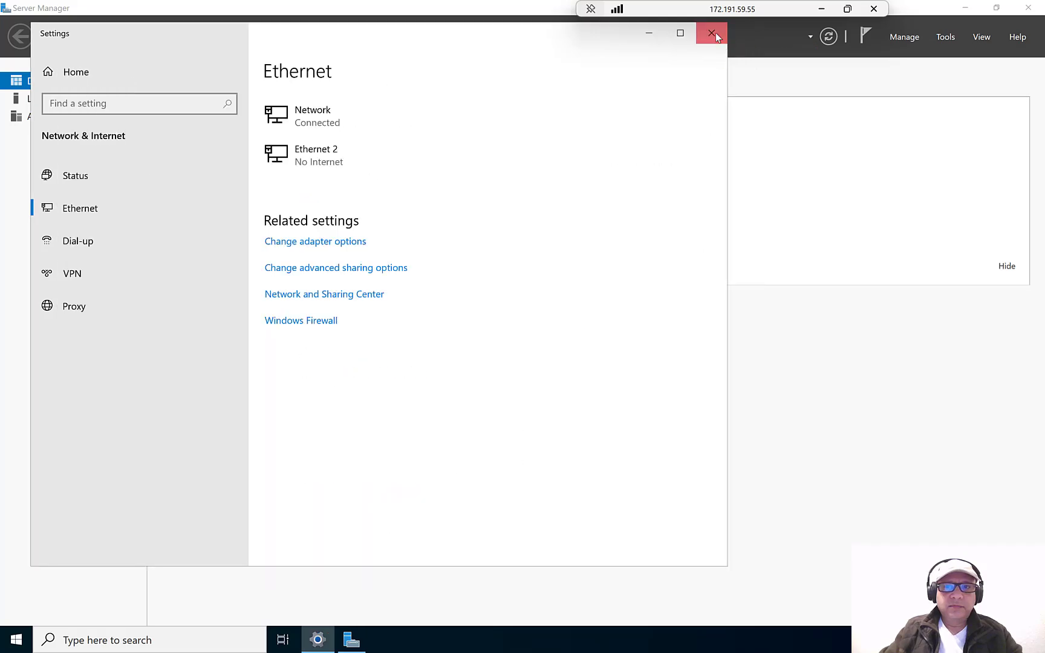
{"action": "left_click", "coordinate": [713, 33]}
- Close Server Manager, leave the RDP session and confirm the gateway deployment is still in progress
{"action": "left_click", "coordinate": [1037, 8]}
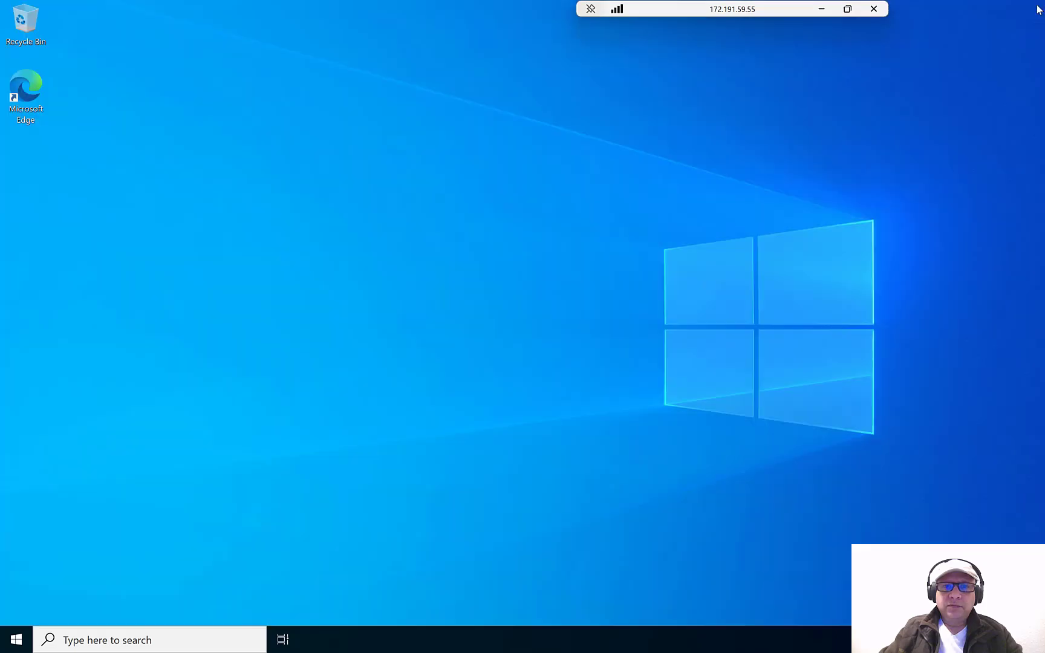
{"action": "left_click", "coordinate": [821, 9]}
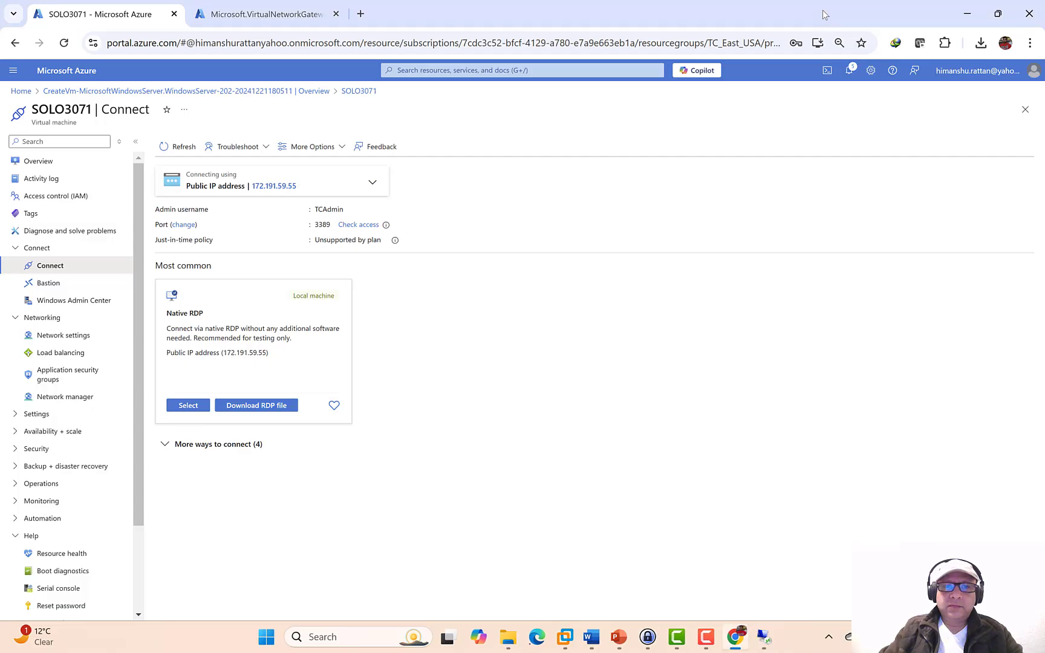
{"action": "left_click", "coordinate": [264, 17]}
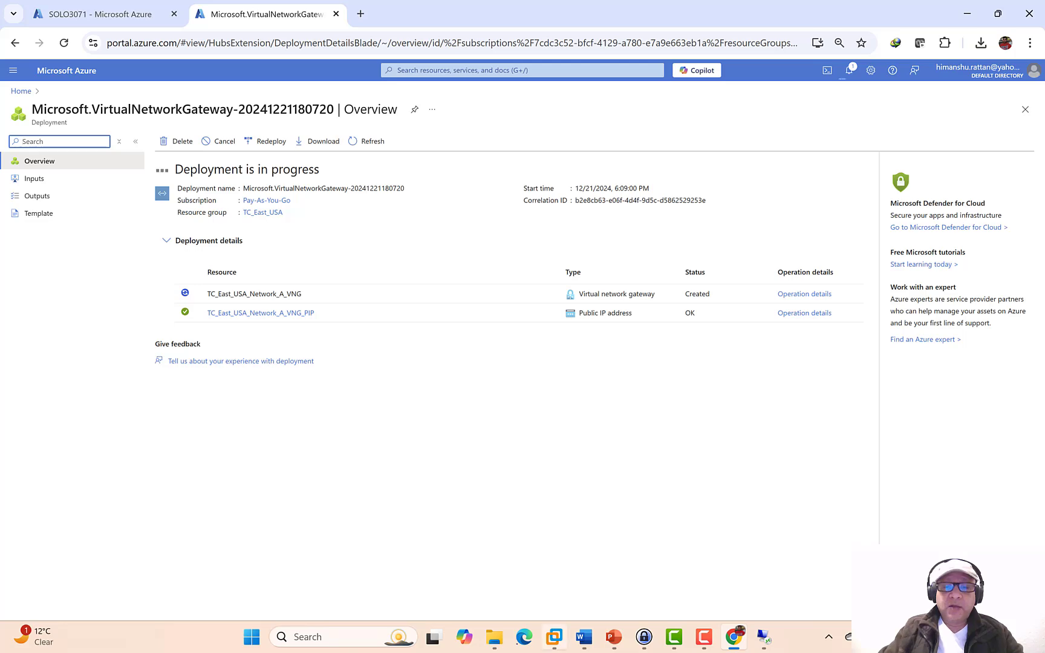
{"action": "mouse_move", "coordinate": [556, 648]}
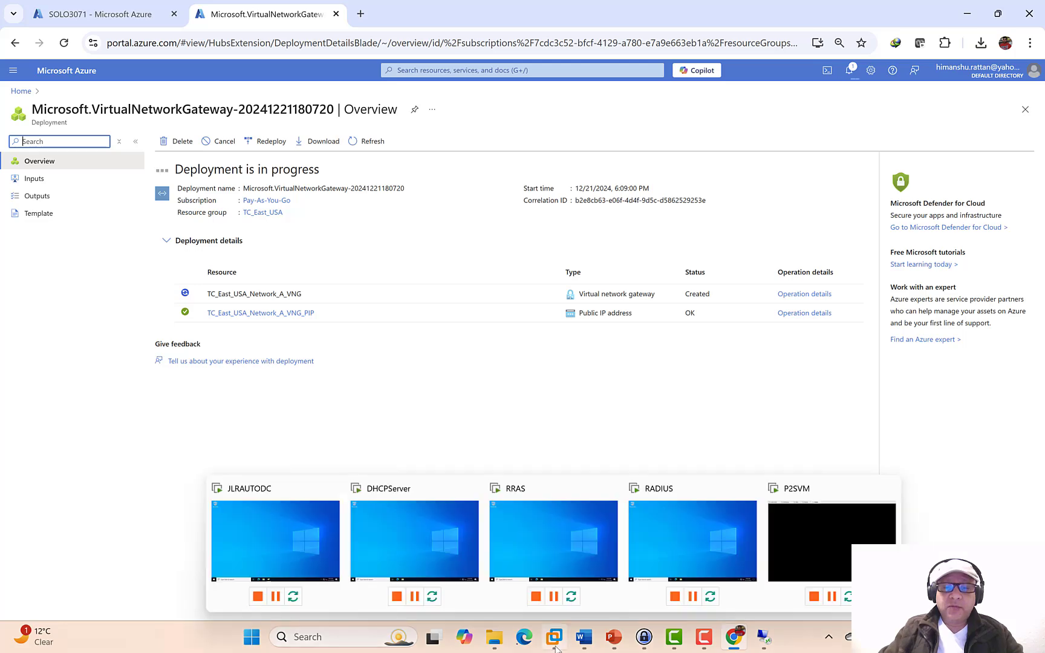
{"action": "left_click", "coordinate": [833, 541]}
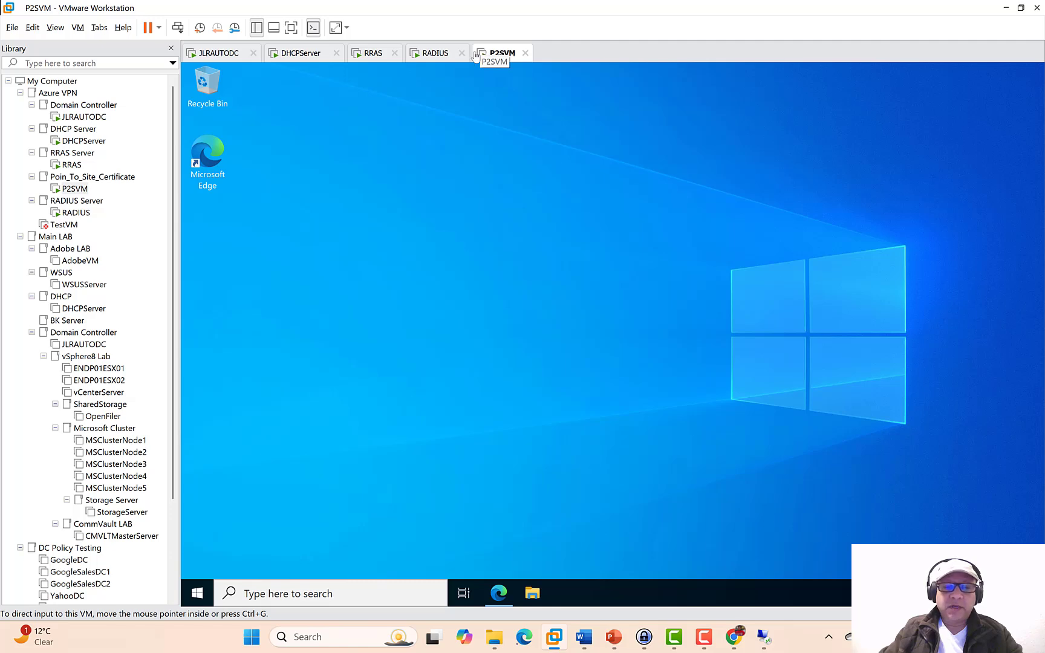
- Launch an administrator command prompt on P2SVM by running cmd from the Start quick menu
{"action": "right_click", "coordinate": [197, 595]}
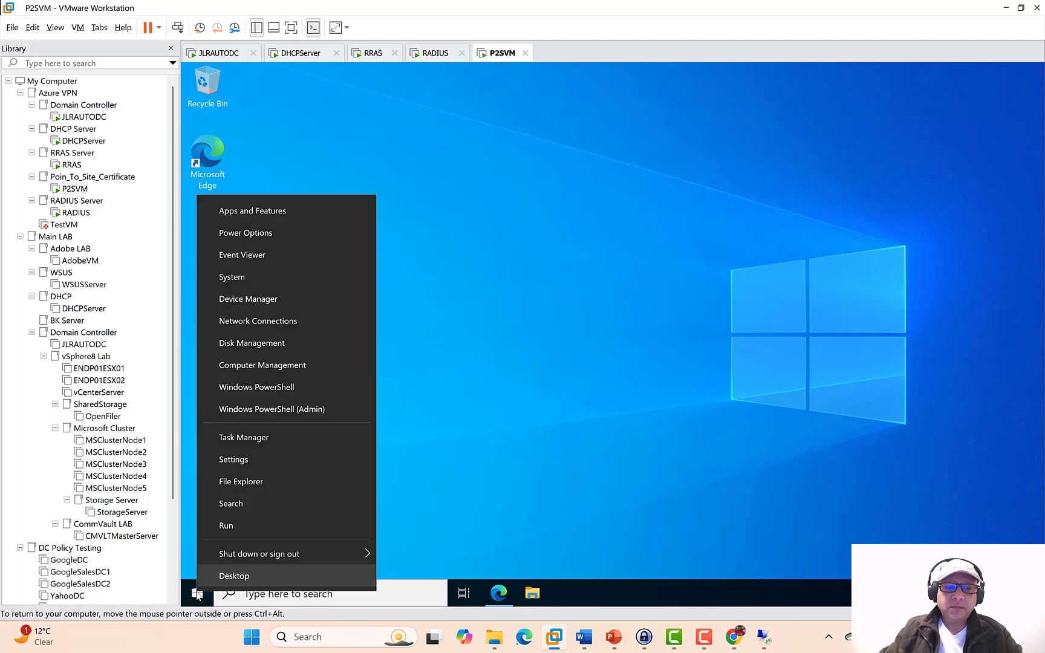
{"action": "left_click", "coordinate": [357, 522]}
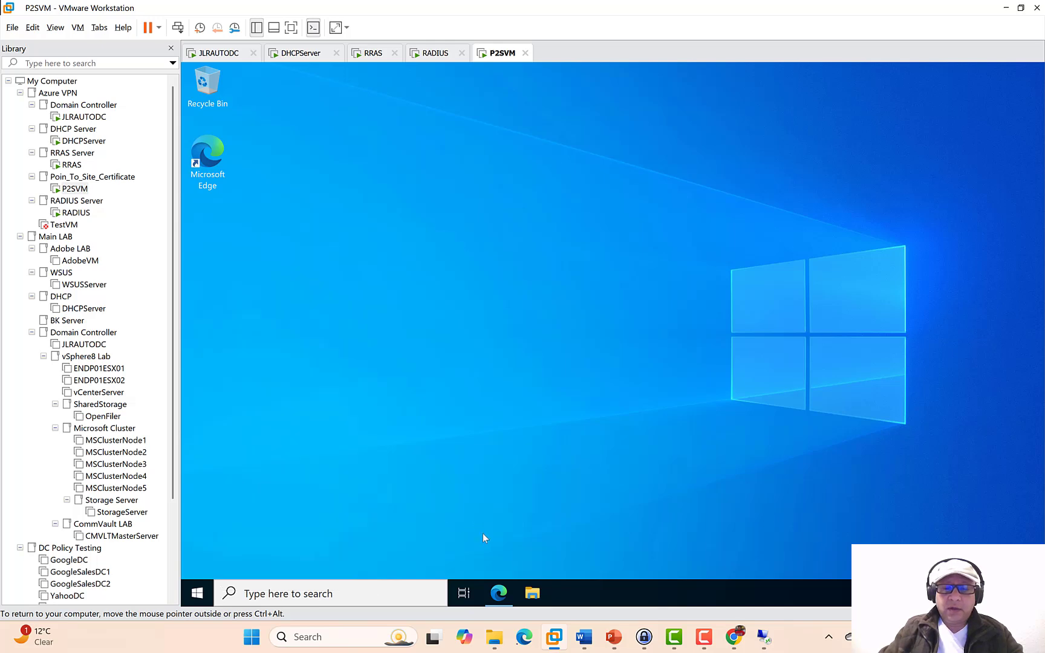
{"action": "right_click", "coordinate": [197, 593]}
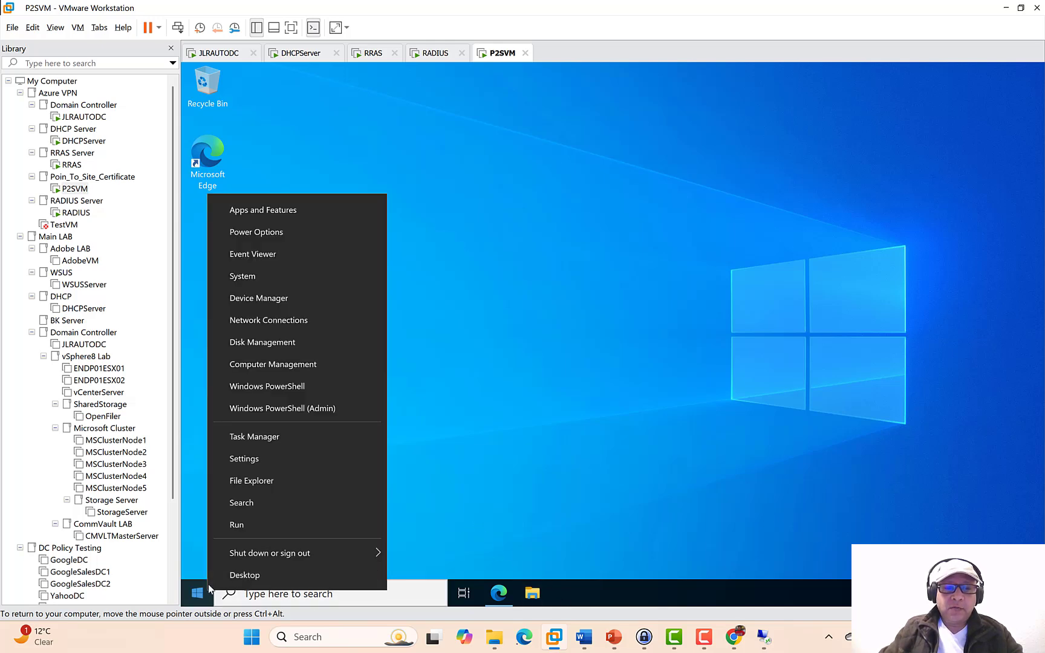
{"action": "left_click", "coordinate": [262, 528]}
{"action": "type", "text": "cmd"}
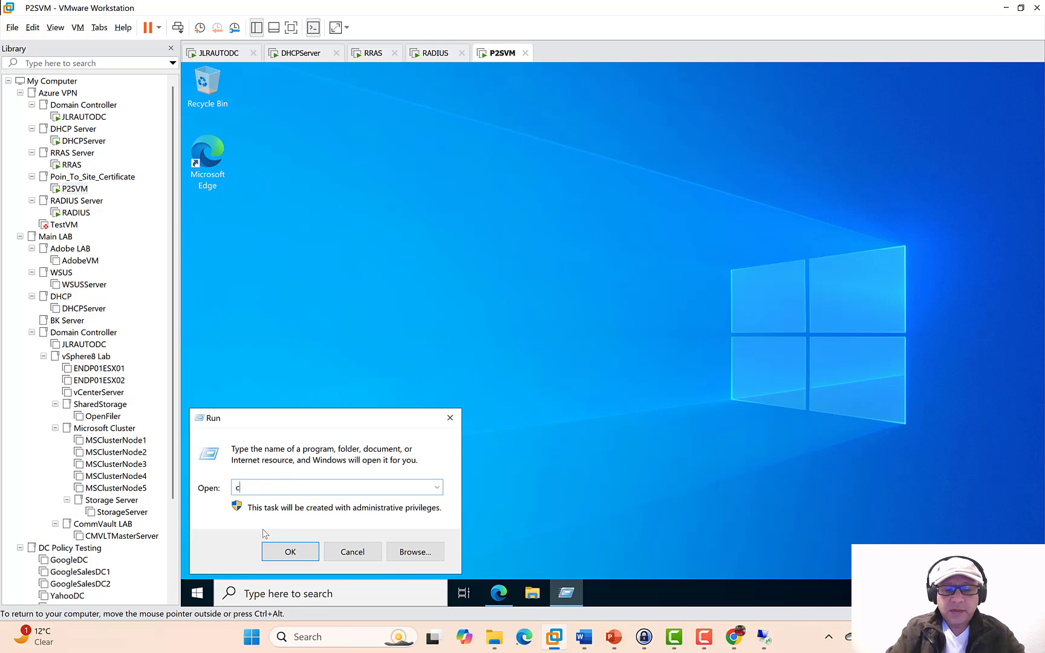
{"action": "key", "text": "Return"}
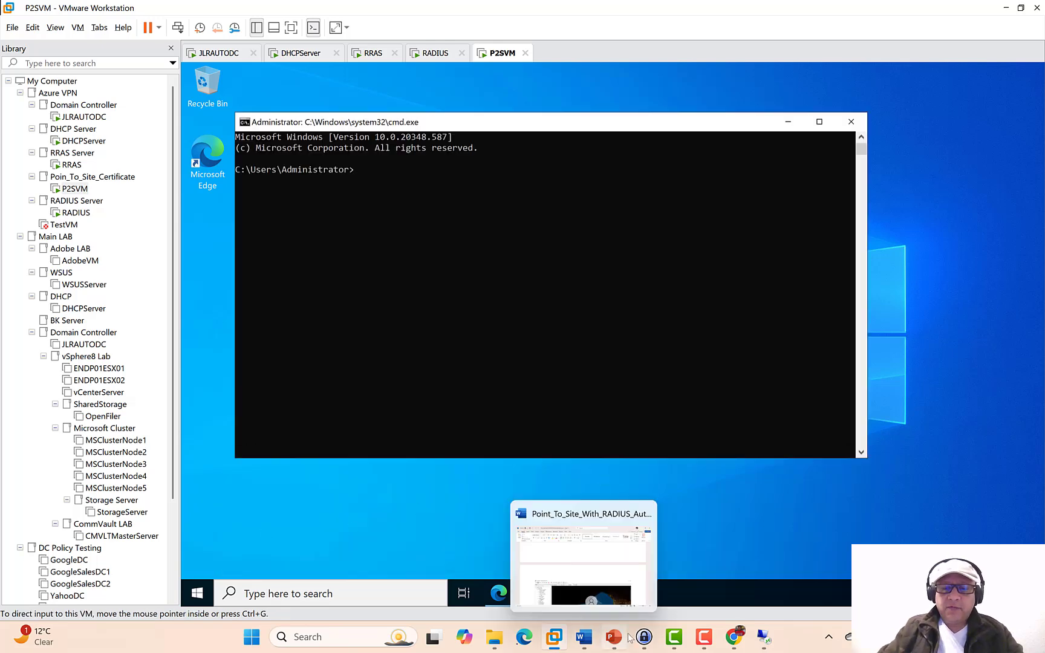
{"action": "left_click", "coordinate": [732, 638]}
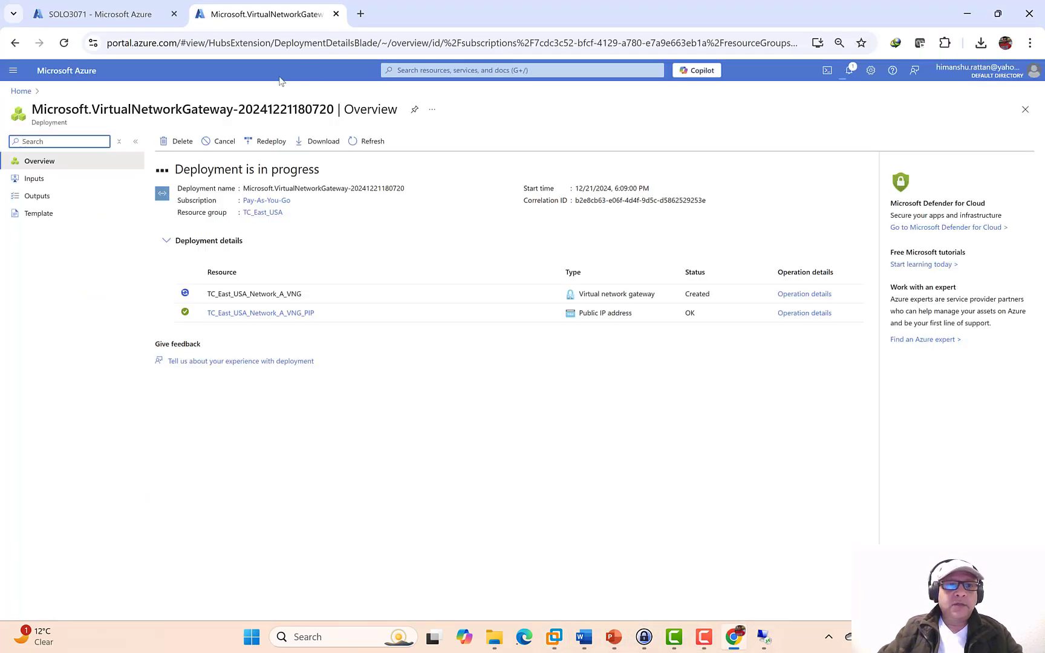
- Copy the private IP 10.0.0.4 from the SOLO3071 VM Overview page
{"action": "left_click", "coordinate": [115, 15]}
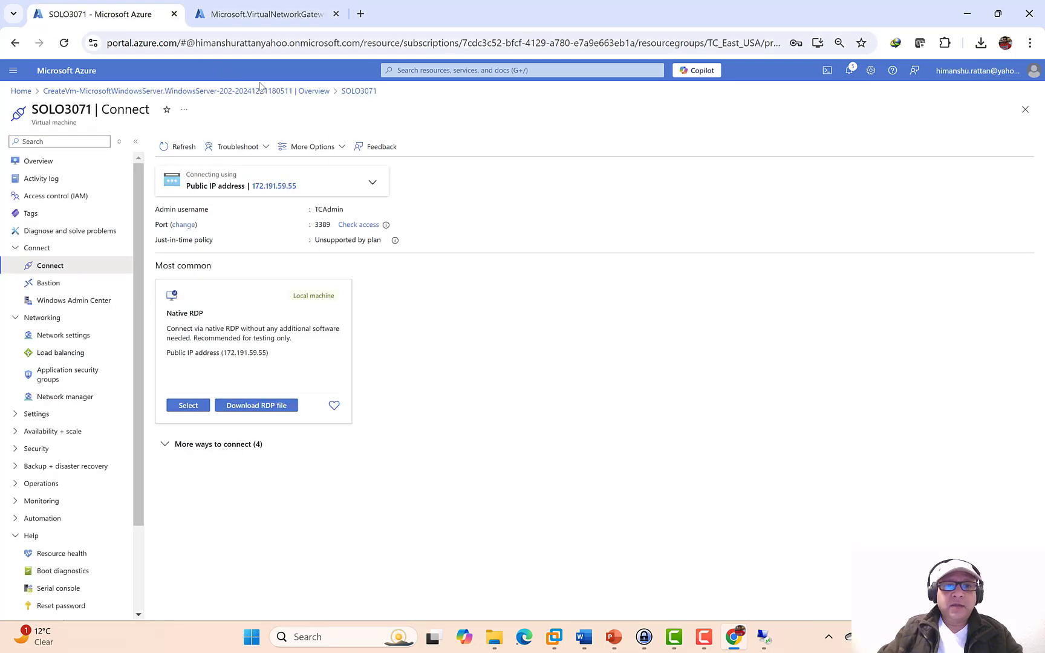
{"action": "left_click", "coordinate": [71, 165]}
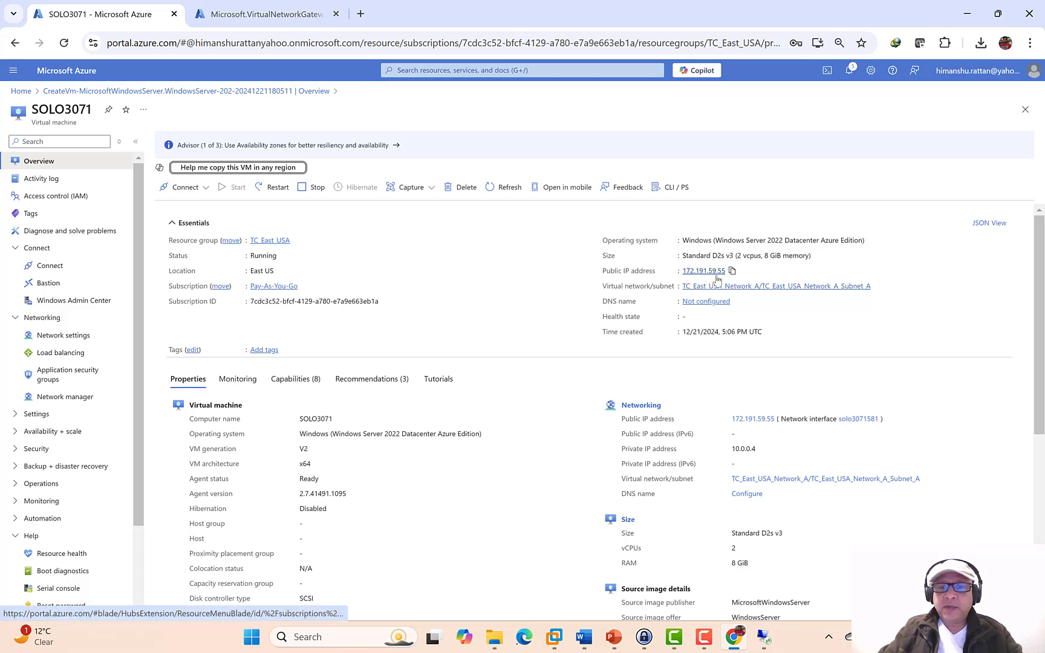
{"action": "left_click_drag", "start_coordinate": [735, 450], "coordinate": [790, 453]}
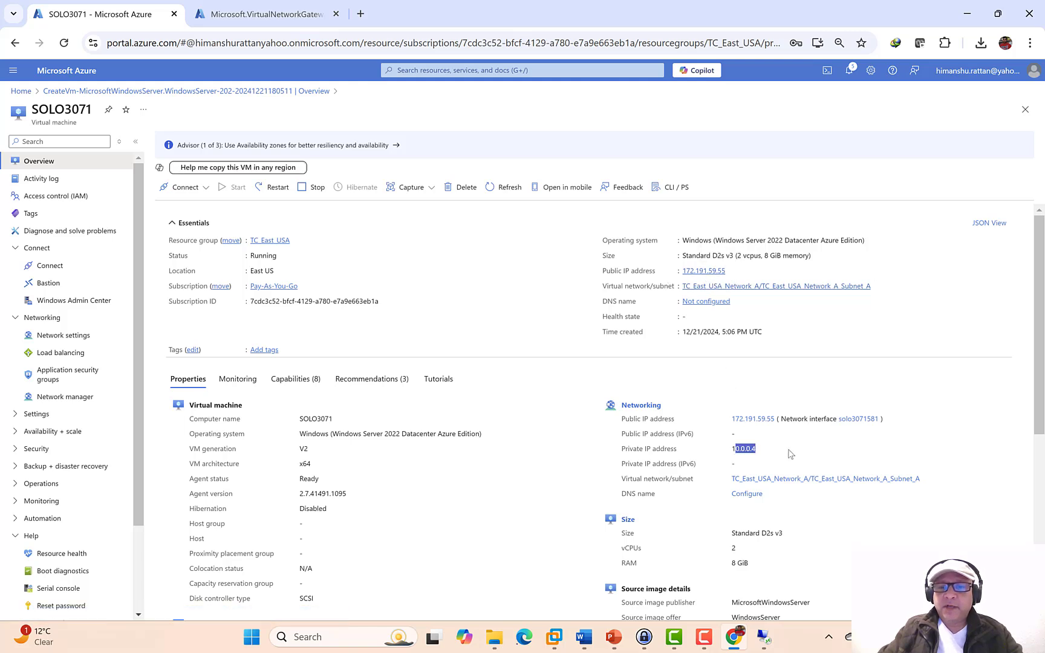
{"action": "left_click", "coordinate": [789, 454]}
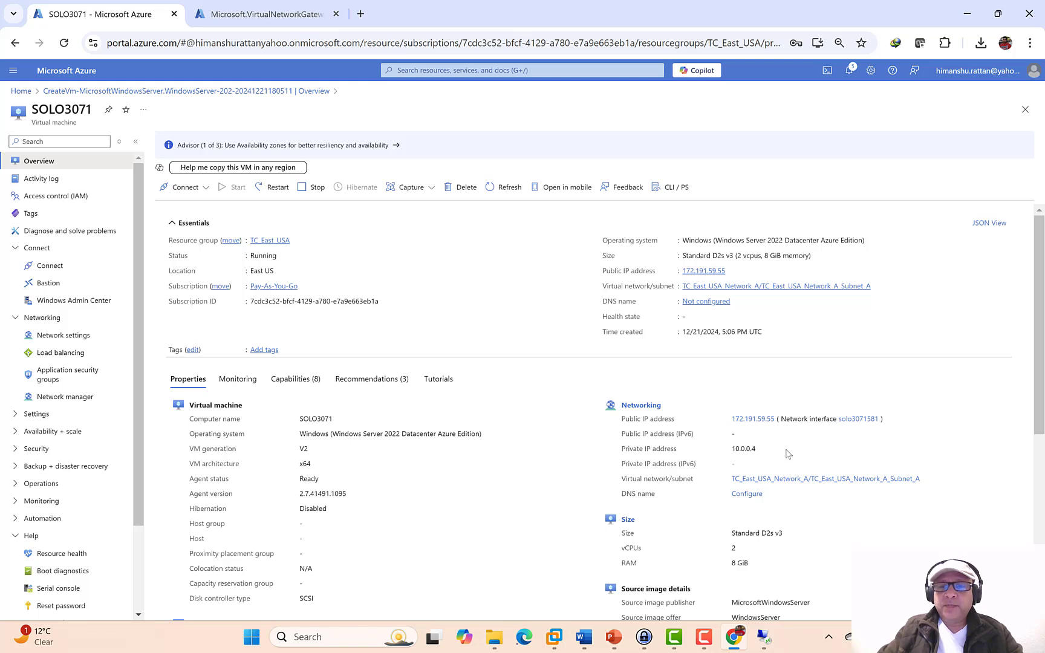
{"action": "mouse_move", "coordinate": [766, 638]}
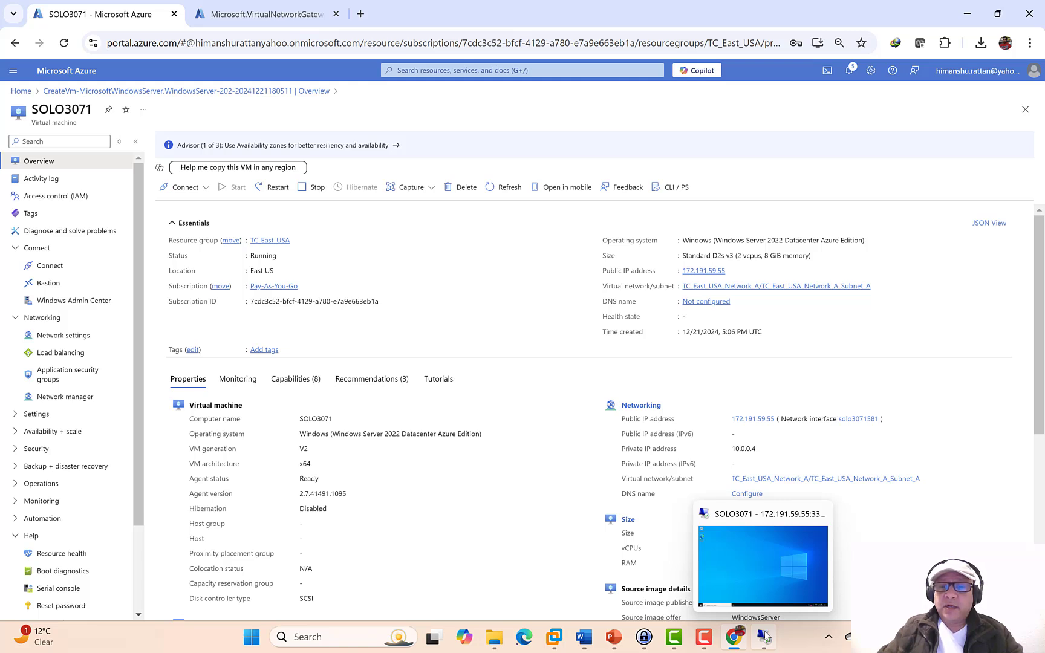
{"action": "double_click", "coordinate": [747, 448]}
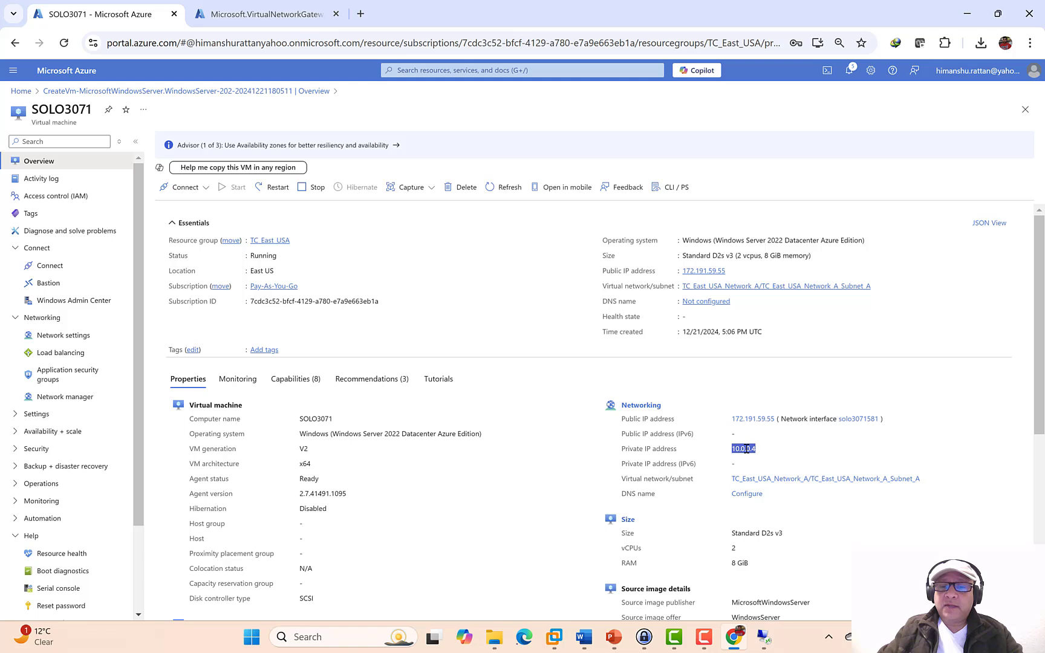
{"action": "right_click", "coordinate": [746, 448]}
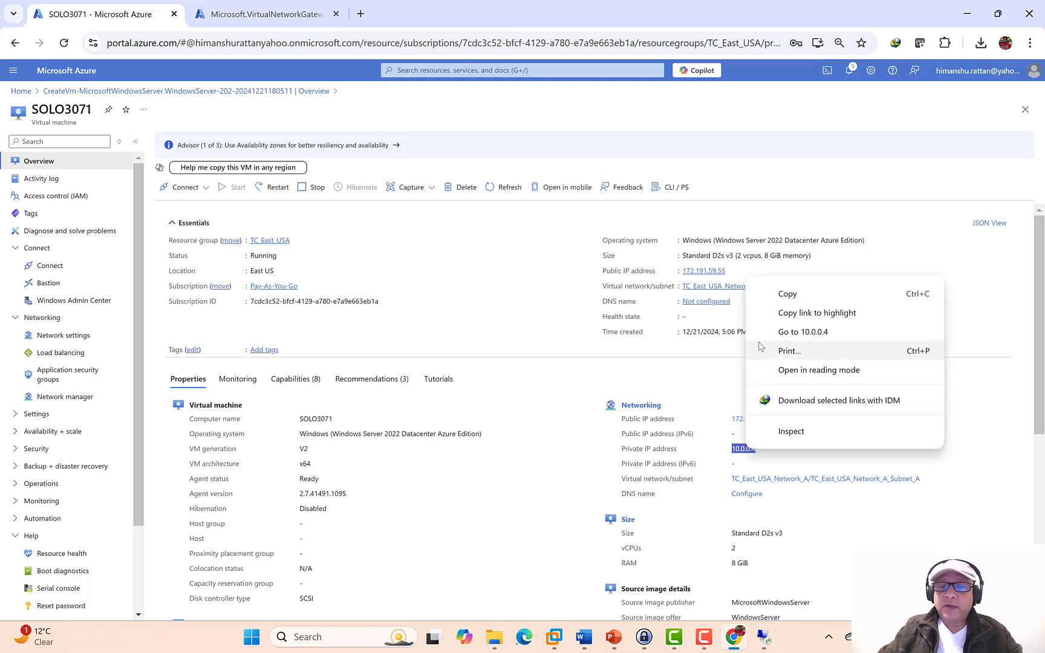
{"action": "left_click", "coordinate": [760, 296]}
{"action": "left_click", "coordinate": [764, 636]}
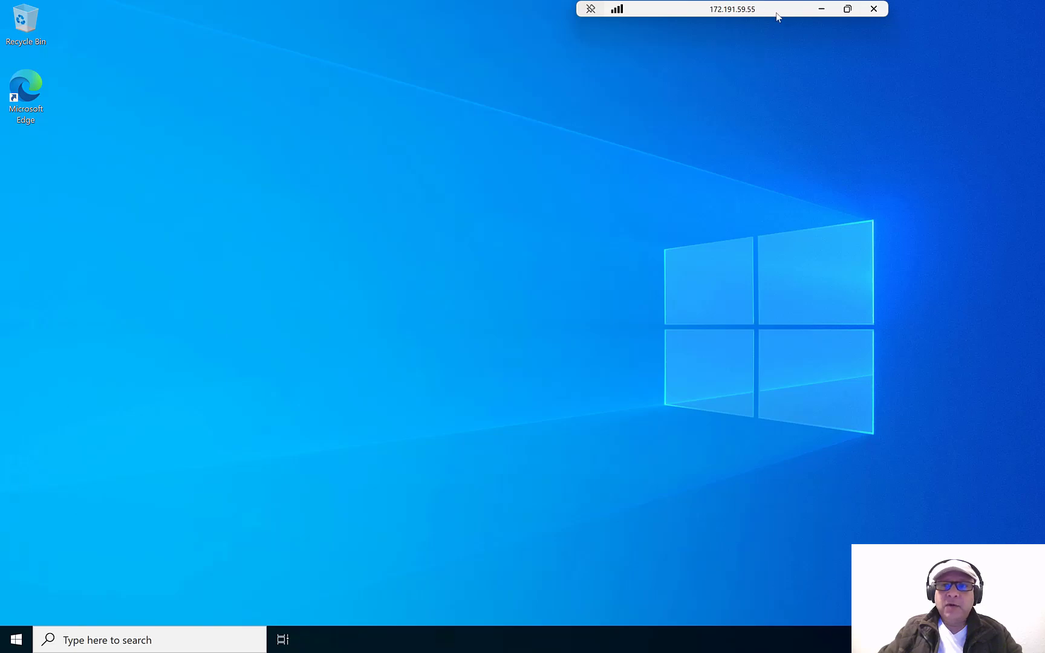
{"action": "left_click", "coordinate": [821, 9]}
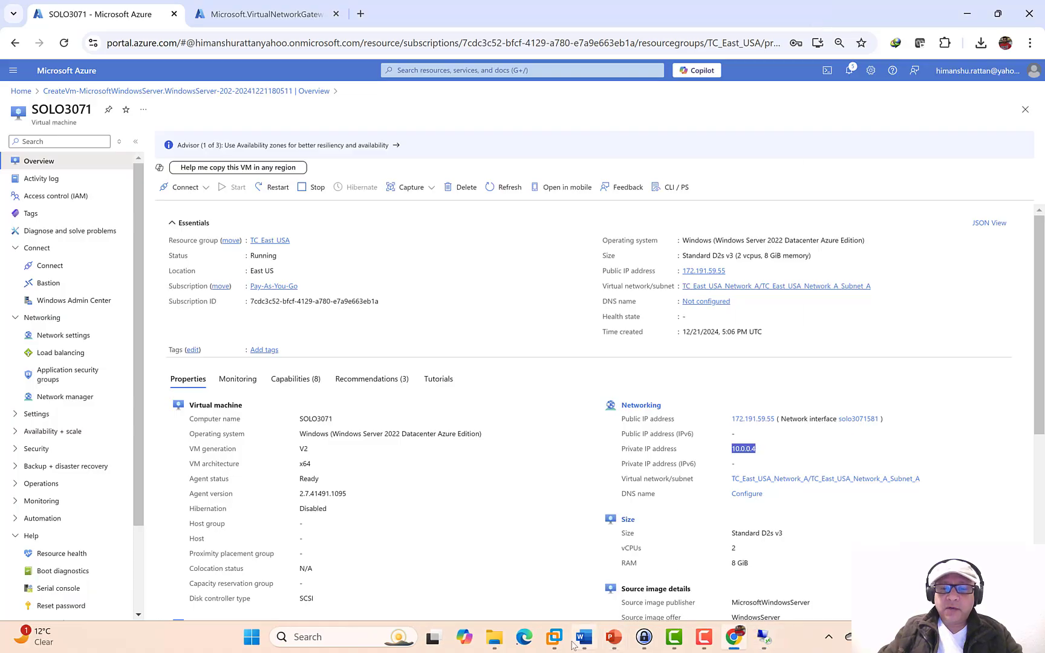
- Run 'ping 10.0.0.4 -t' in P2SVM's command prompt and see the requests time out
{"action": "mouse_move", "coordinate": [554, 637]}
{"action": "left_click", "coordinate": [795, 532]}
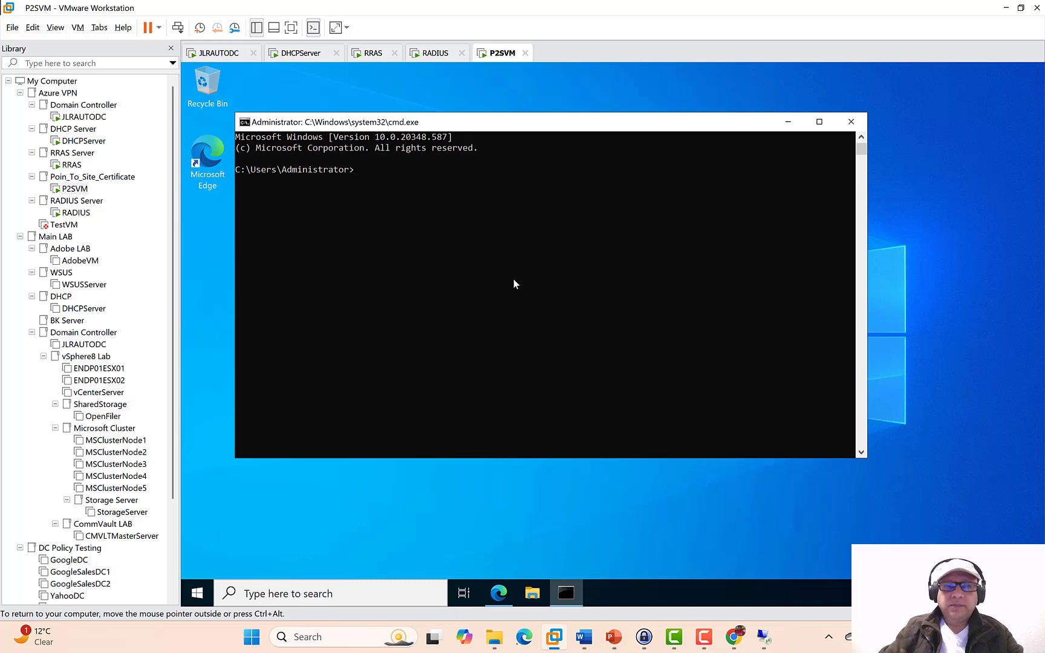
{"action": "type", "text": "ping "}
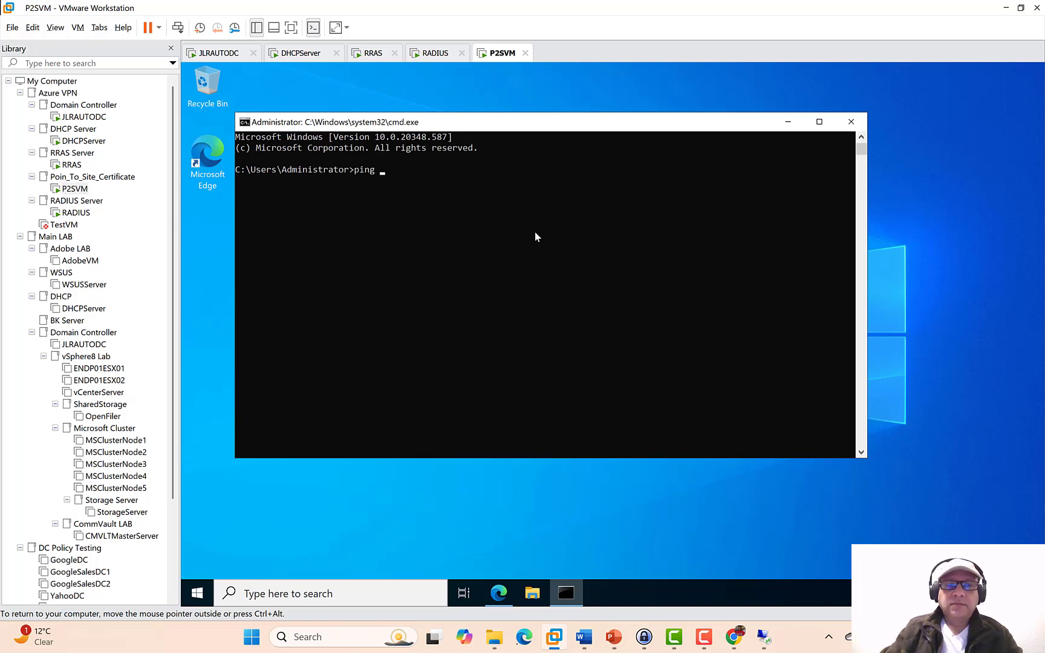
{"action": "type", "text": "10.0.0.4 -t"}
{"action": "key", "text": "Return"}
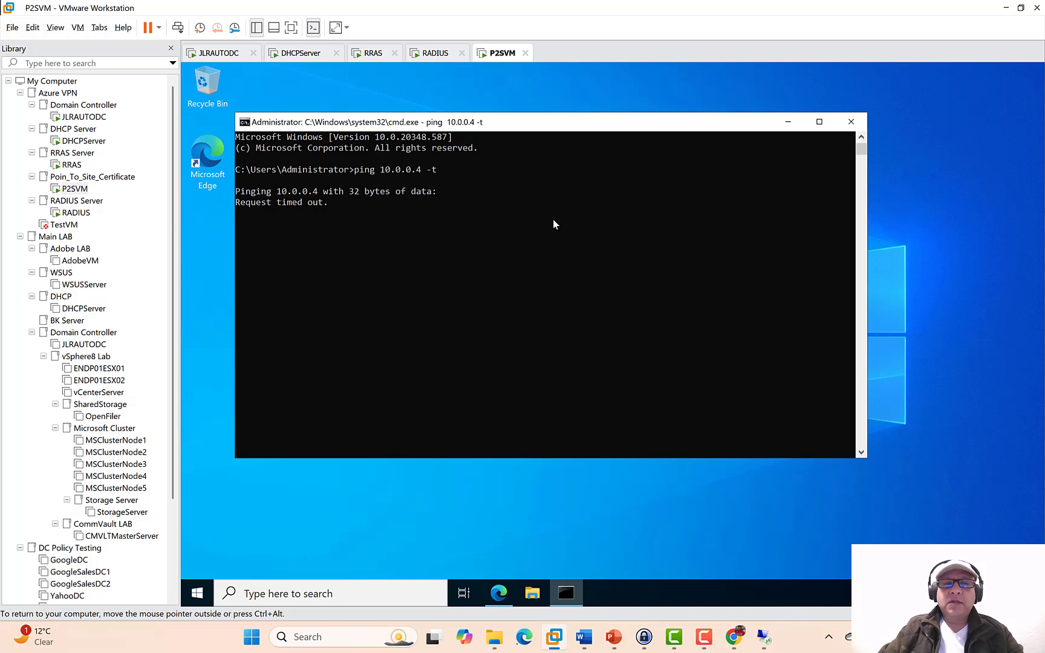
{"action": "left_click", "coordinate": [614, 637]}
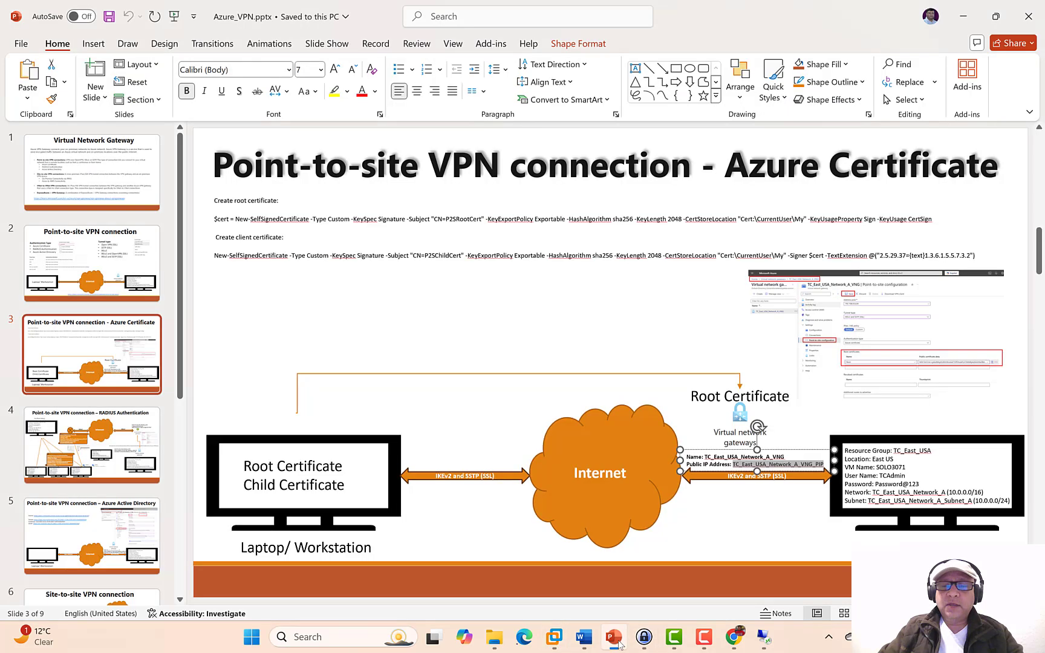
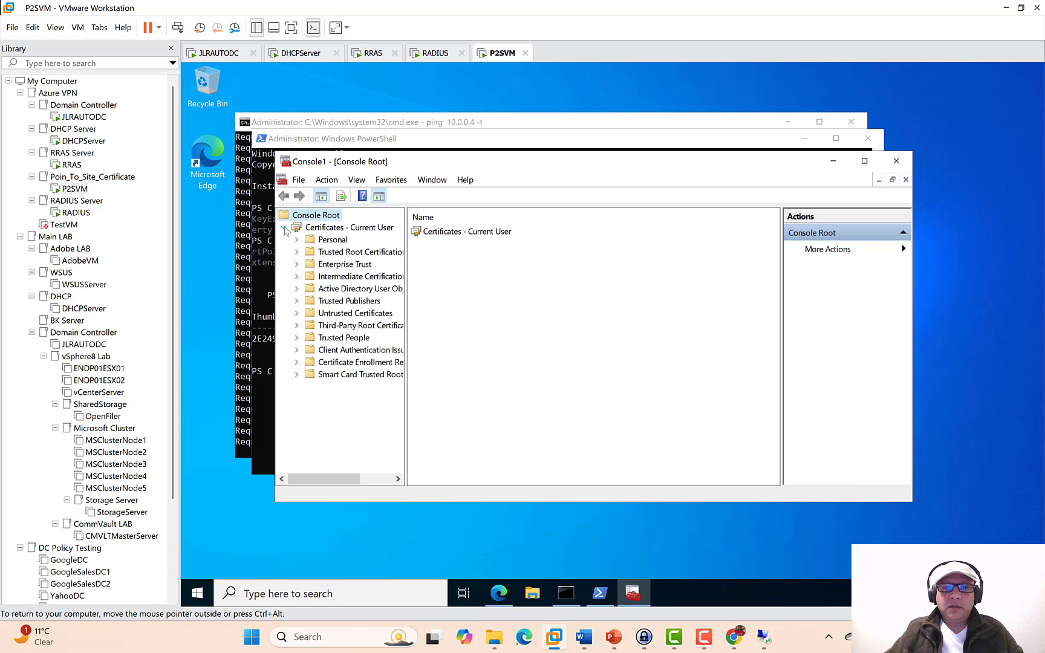
- Open the Personal certificates, maximize the console, and start the Export wizard for P2SRootCert
{"action": "left_click", "coordinate": [297, 239]}
{"action": "left_click", "coordinate": [347, 252]}
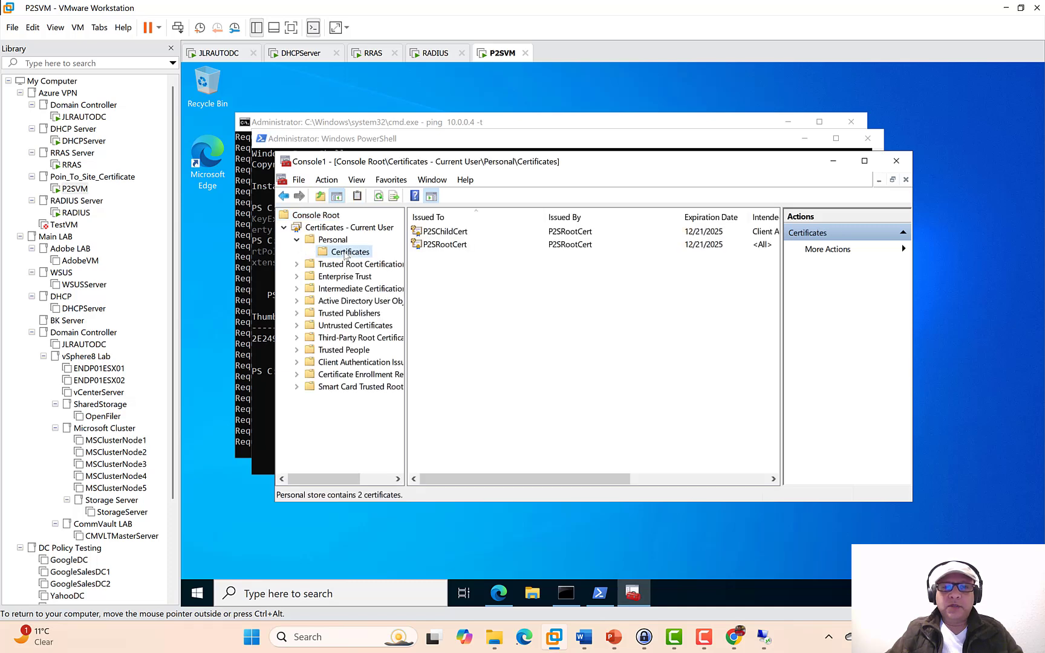
{"action": "left_click", "coordinate": [864, 161]}
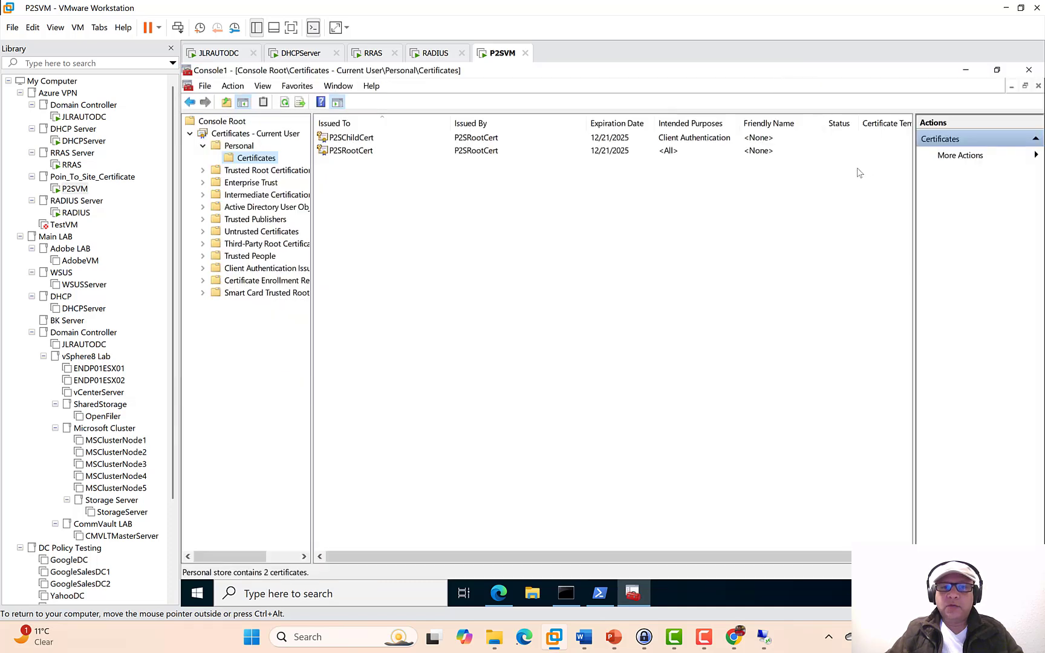
{"action": "left_click", "coordinate": [342, 152]}
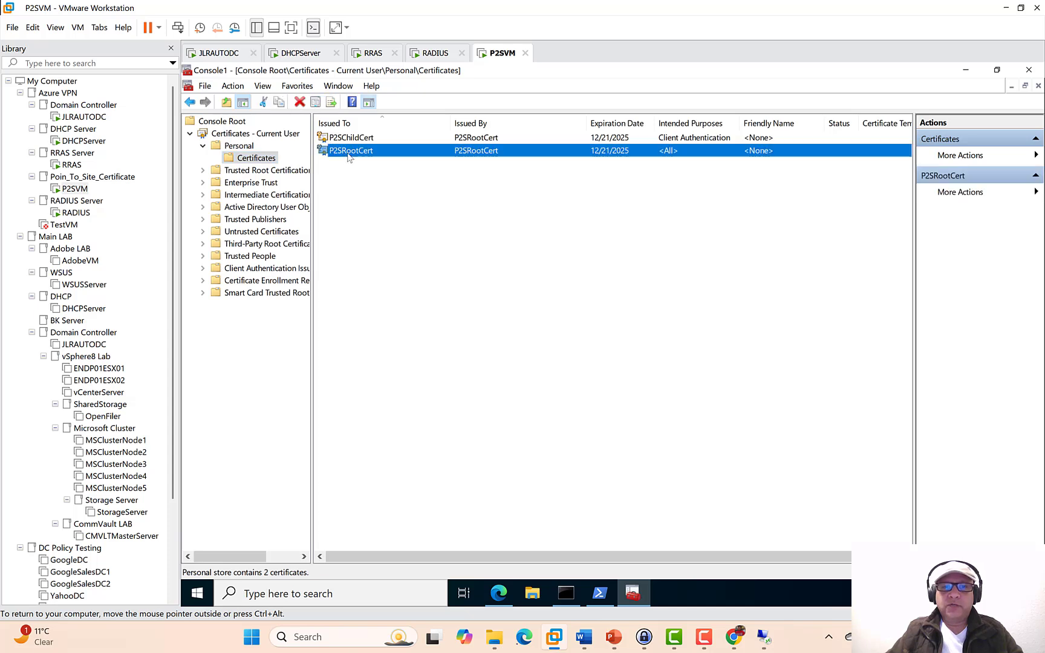
{"action": "right_click", "coordinate": [396, 158]}
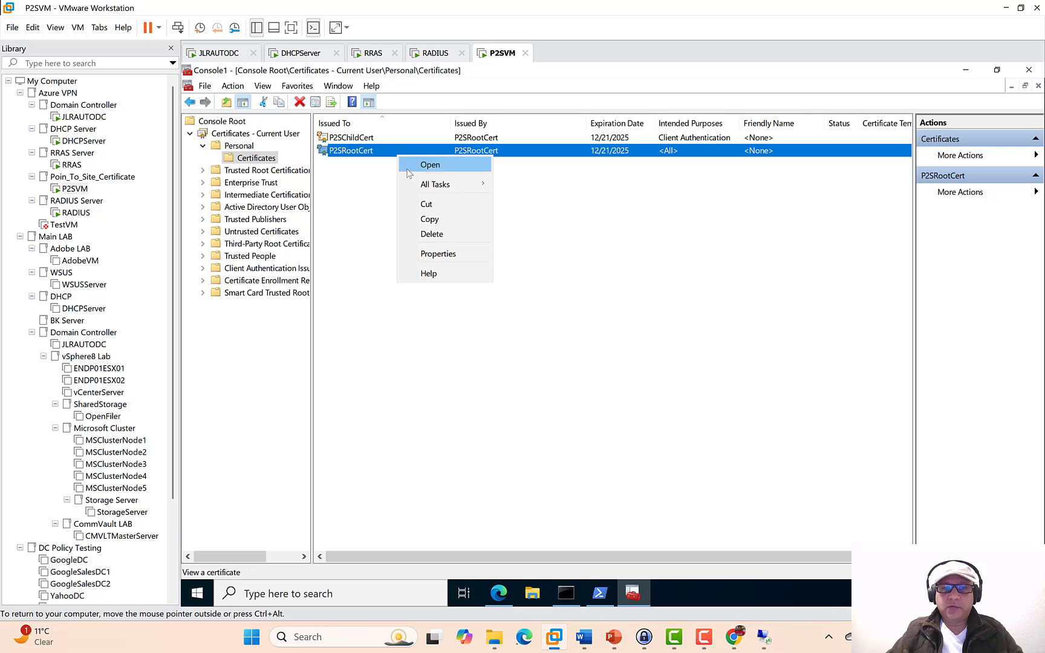
{"action": "mouse_move", "coordinate": [418, 184]}
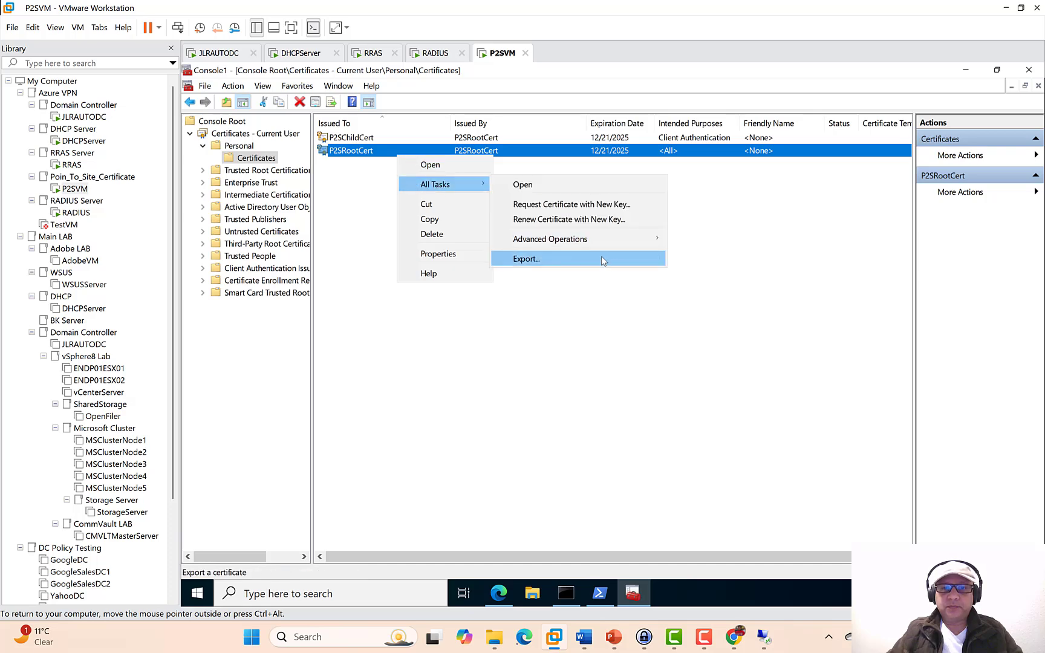
{"action": "left_click", "coordinate": [601, 257]}
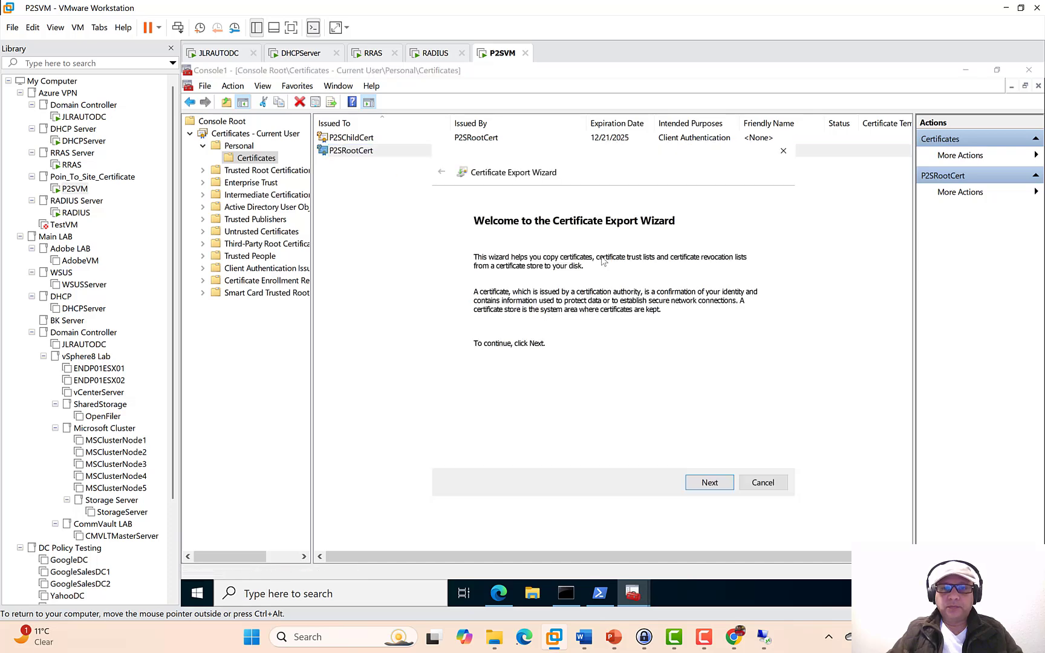
- Export without the private key, choosing the Base-64 encoded X.509 format
{"action": "left_click", "coordinate": [707, 482]}
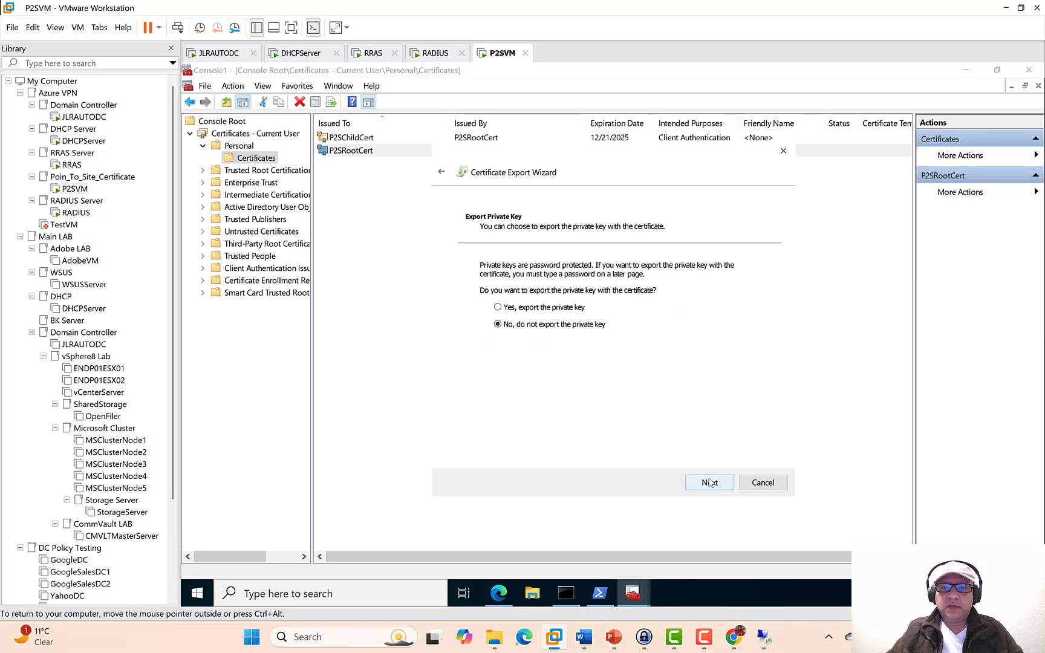
{"action": "left_click", "coordinate": [710, 483]}
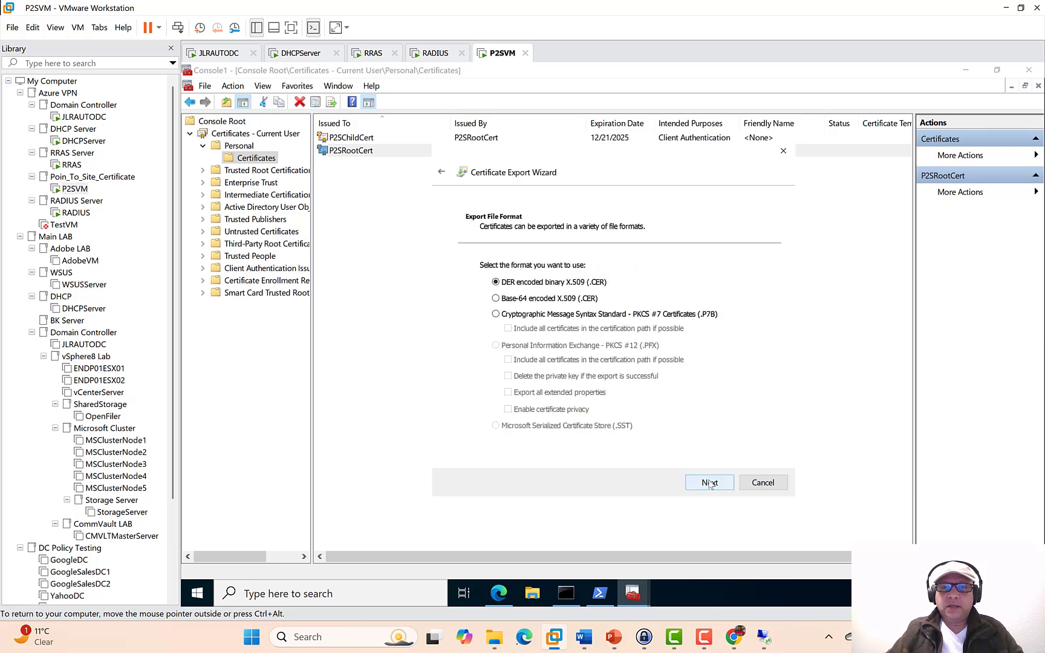
{"action": "left_click", "coordinate": [503, 300]}
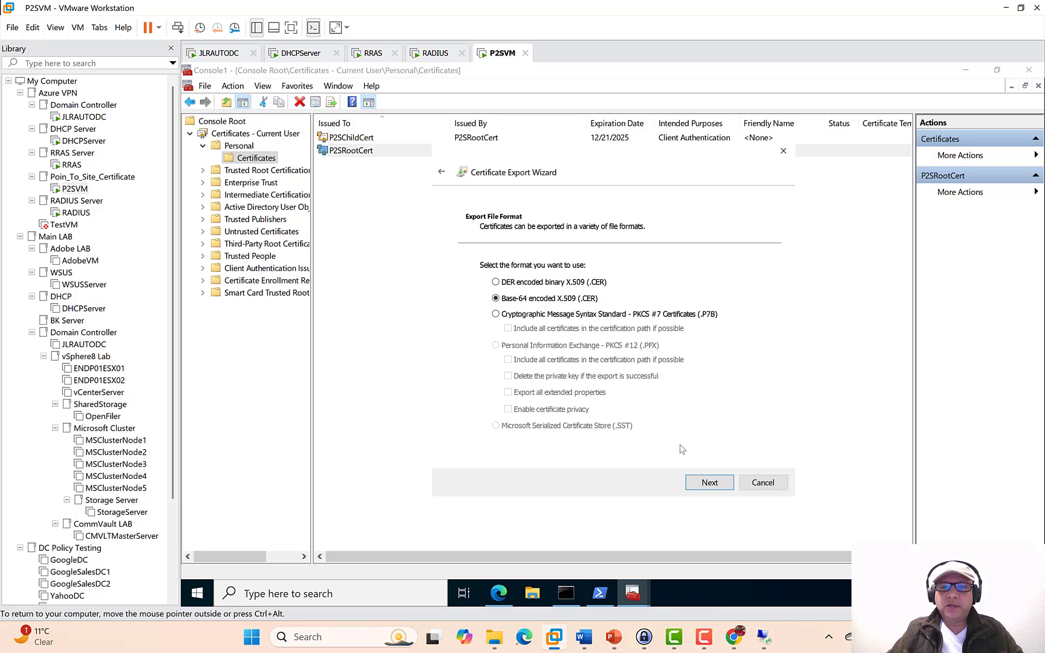
{"action": "left_click", "coordinate": [705, 484]}
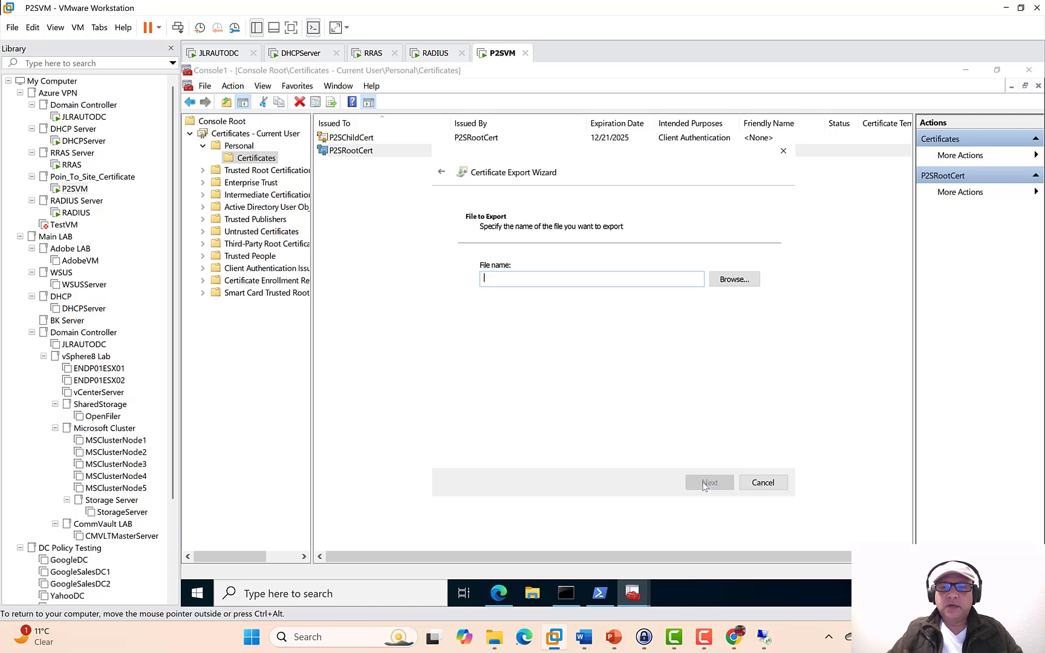
- Save the export as Root.cer on the Desktop and finish the wizard
{"action": "left_click", "coordinate": [733, 281]}
{"action": "left_click", "coordinate": [508, 268]}
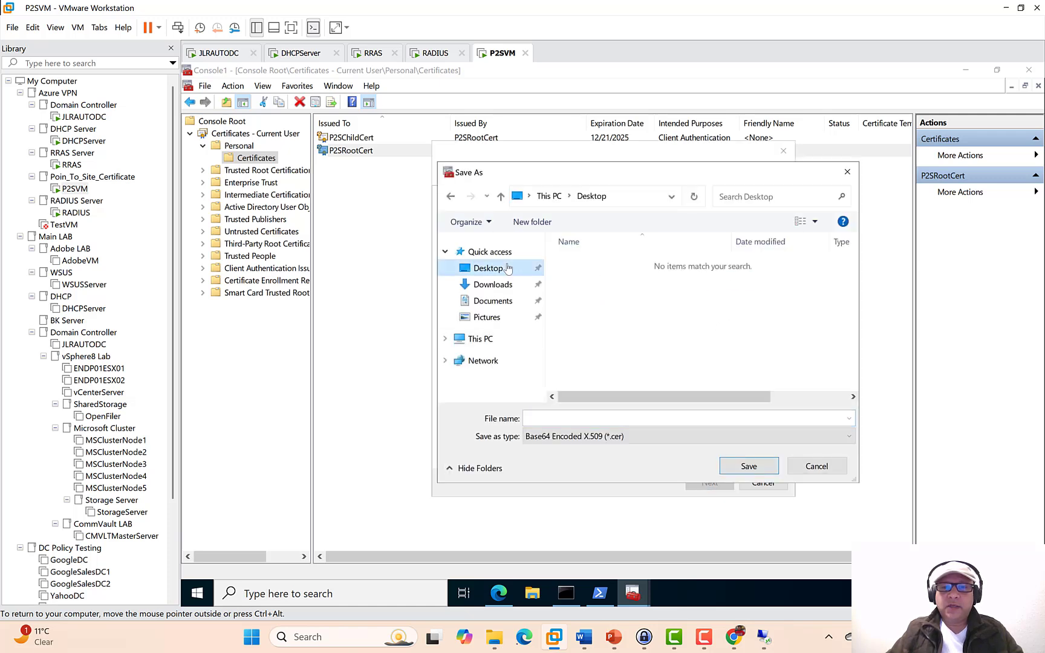
{"action": "left_click", "coordinate": [544, 416]}
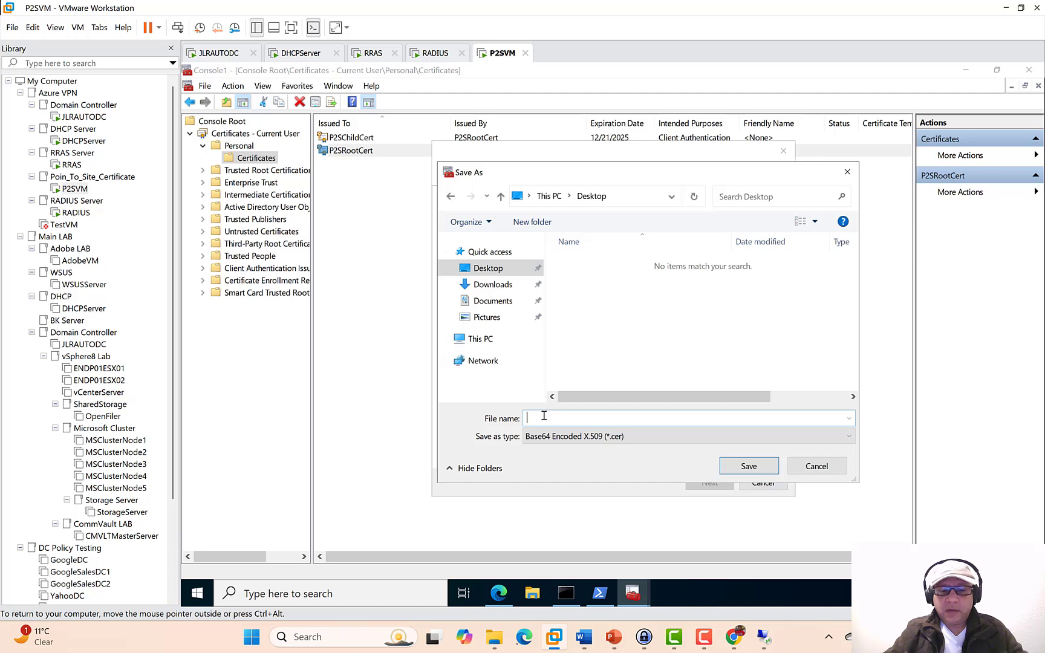
{"action": "type", "text": "Root"}
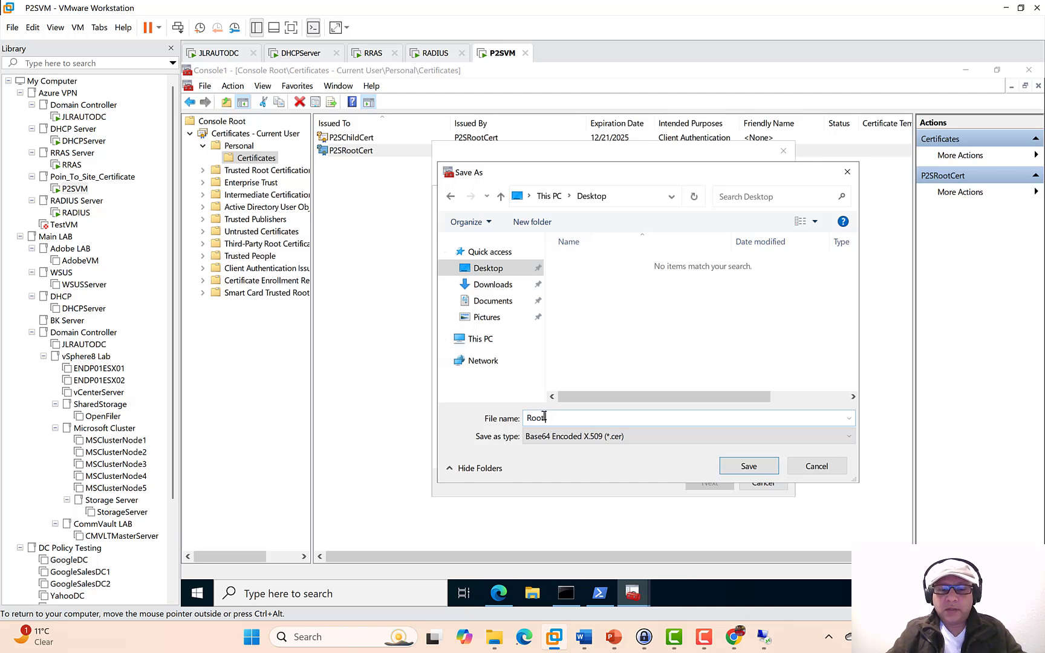
{"action": "type", "text": "cer"}
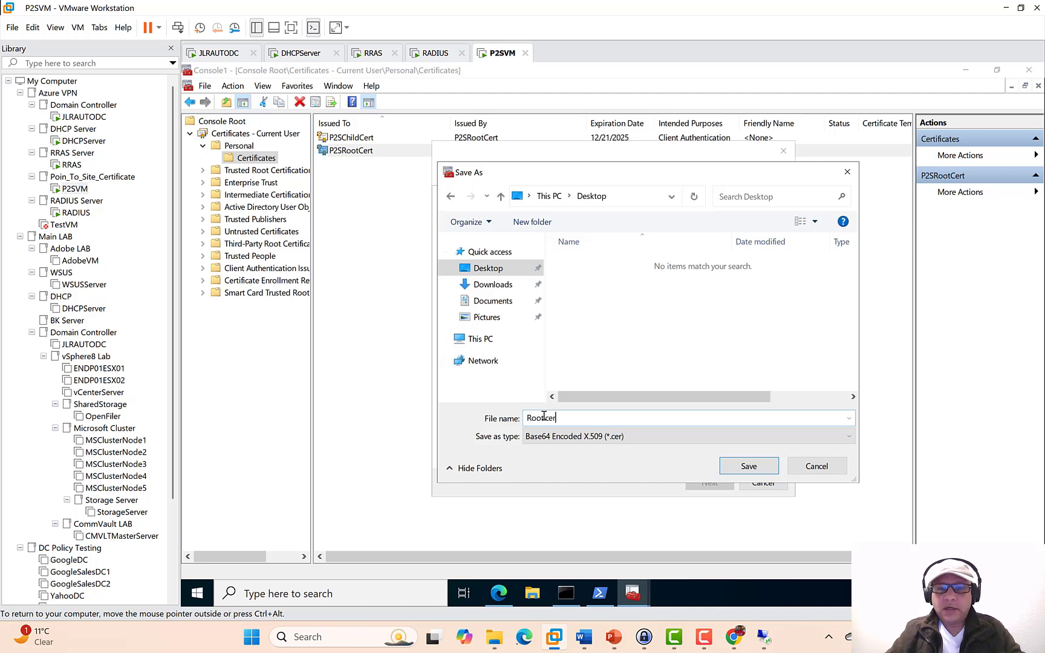
{"action": "left_click", "coordinate": [747, 466]}
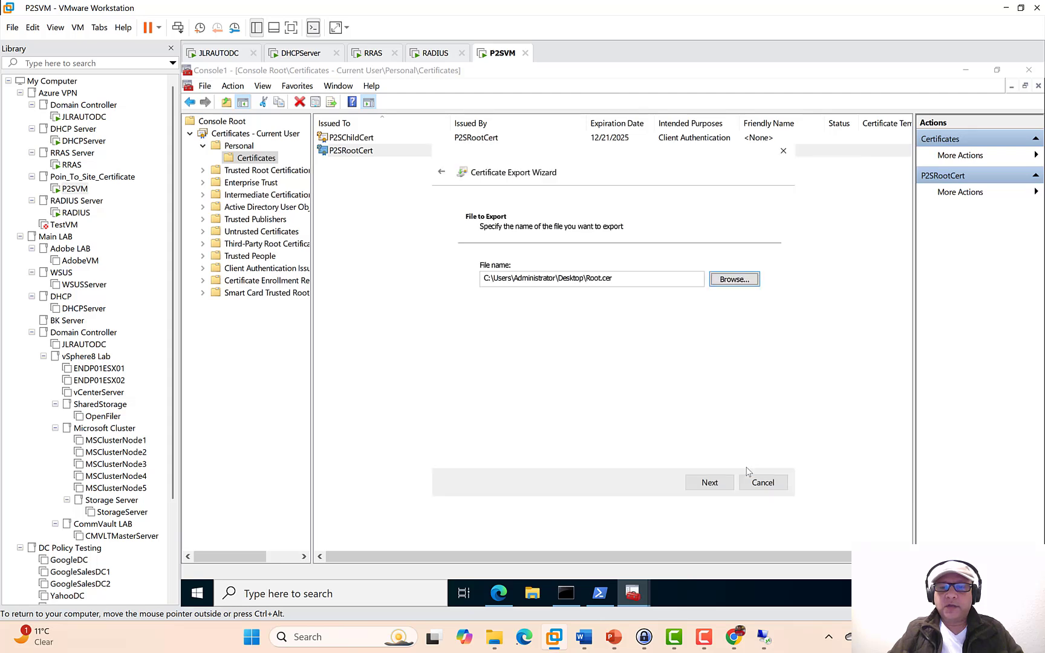
{"action": "left_click", "coordinate": [717, 484]}
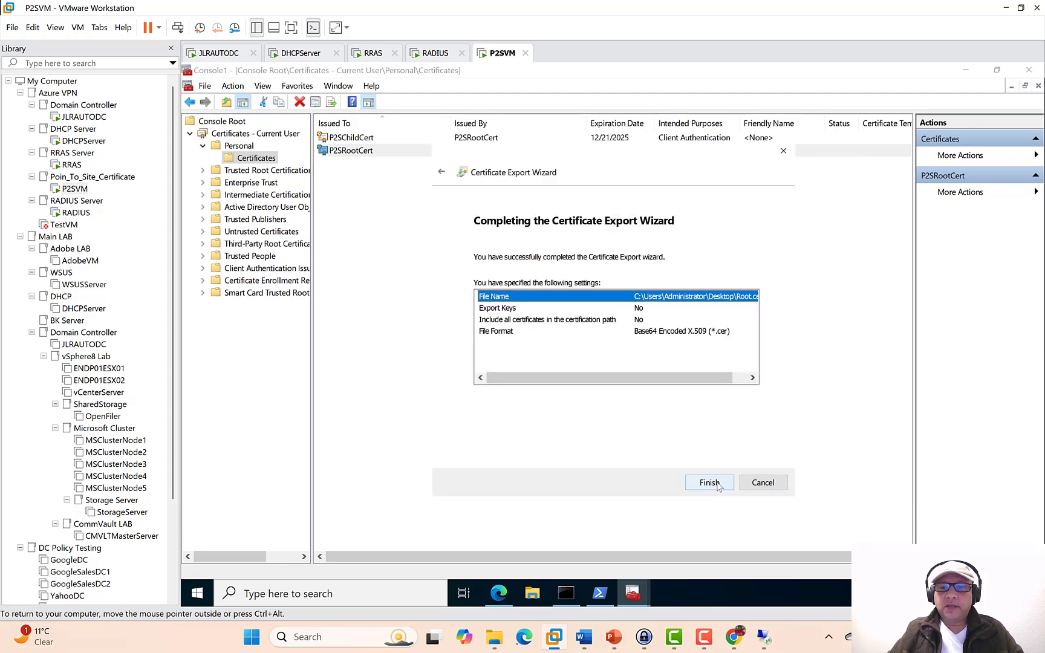
{"action": "left_click", "coordinate": [717, 484]}
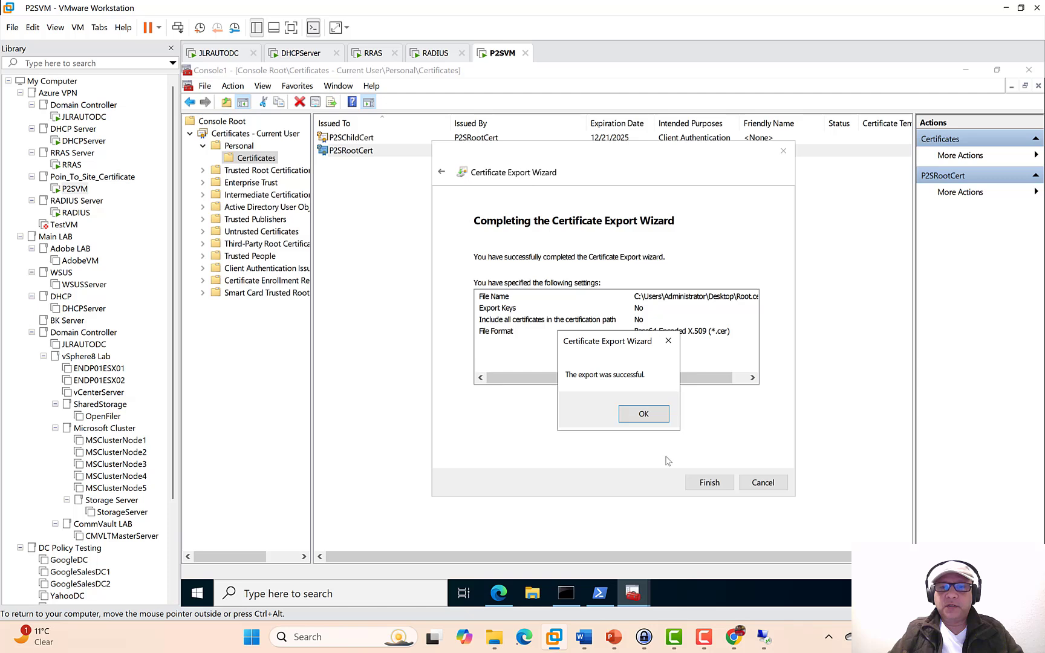
{"action": "left_click", "coordinate": [650, 419]}
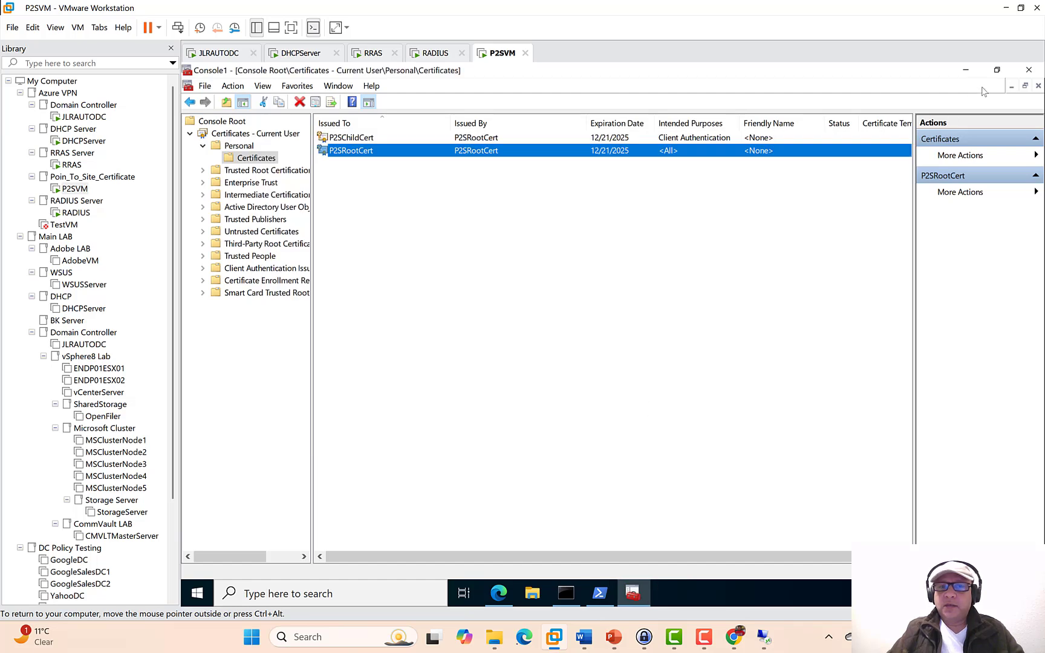
- Clear the open windows aside and open Root.cer on the desktop in Notepad
{"action": "left_click", "coordinate": [964, 70]}
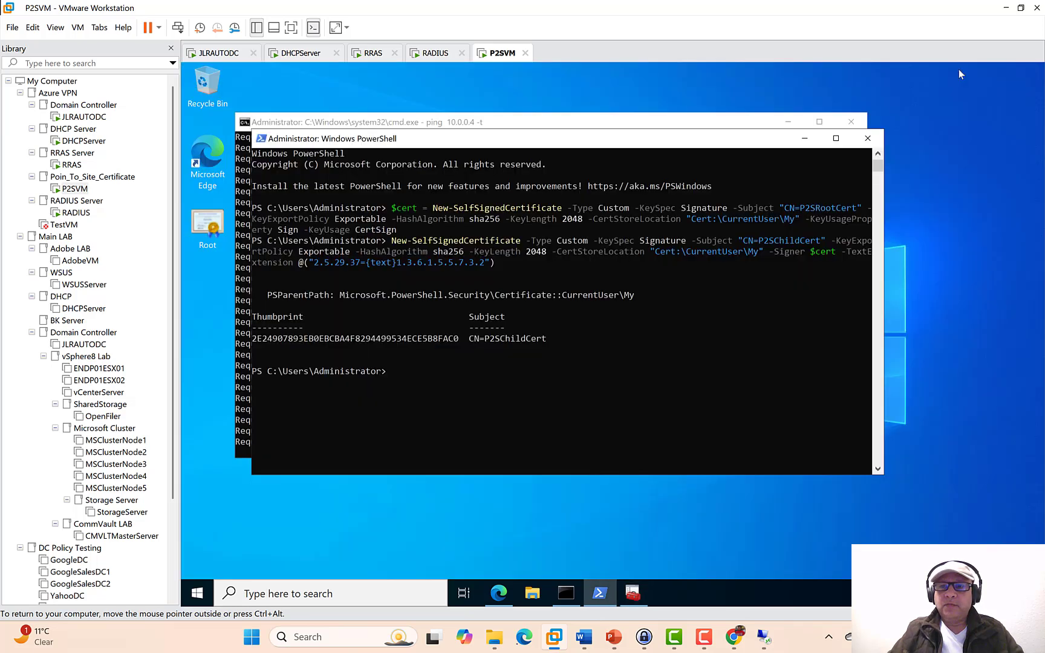
{"action": "left_click", "coordinate": [210, 231]}
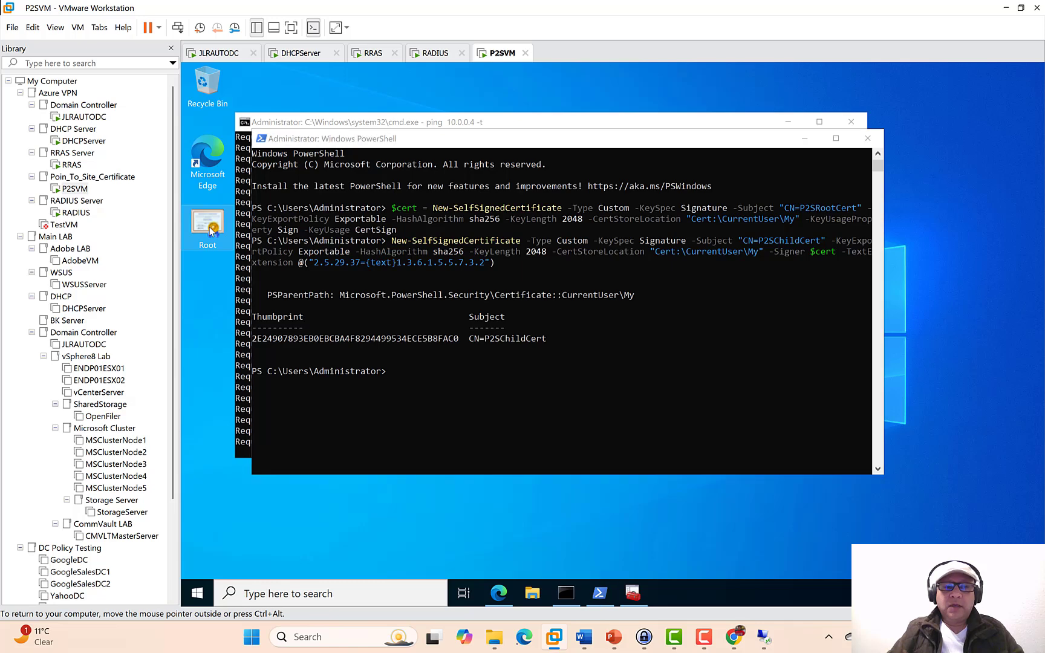
{"action": "left_click", "coordinate": [804, 139]}
{"action": "left_click_drag", "start_coordinate": [638, 131], "coordinate": [707, 127]}
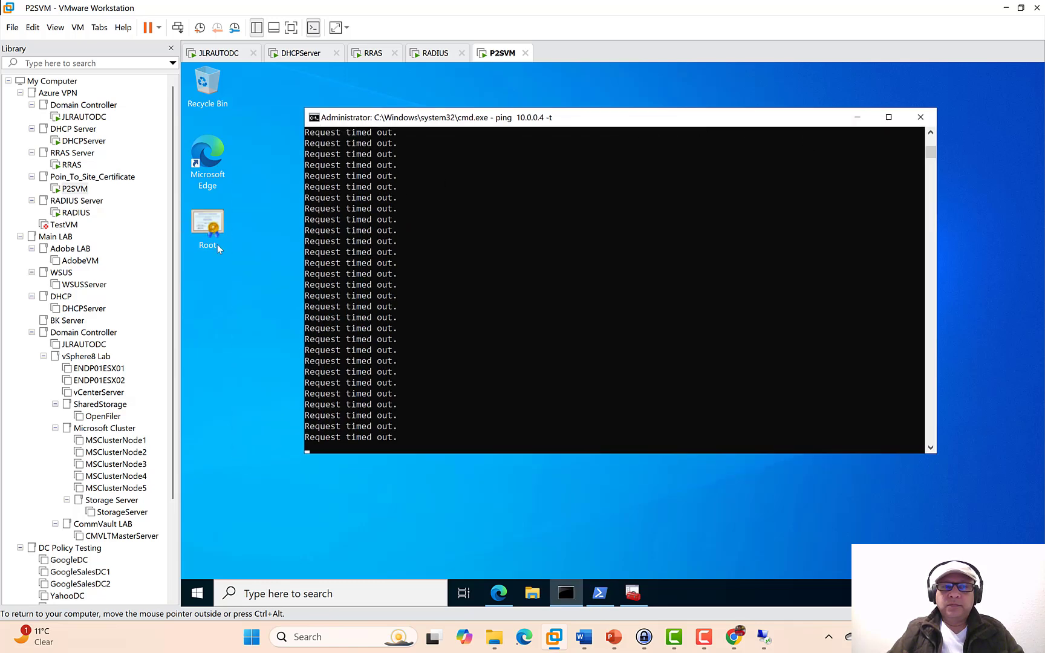
{"action": "right_click", "coordinate": [207, 234]}
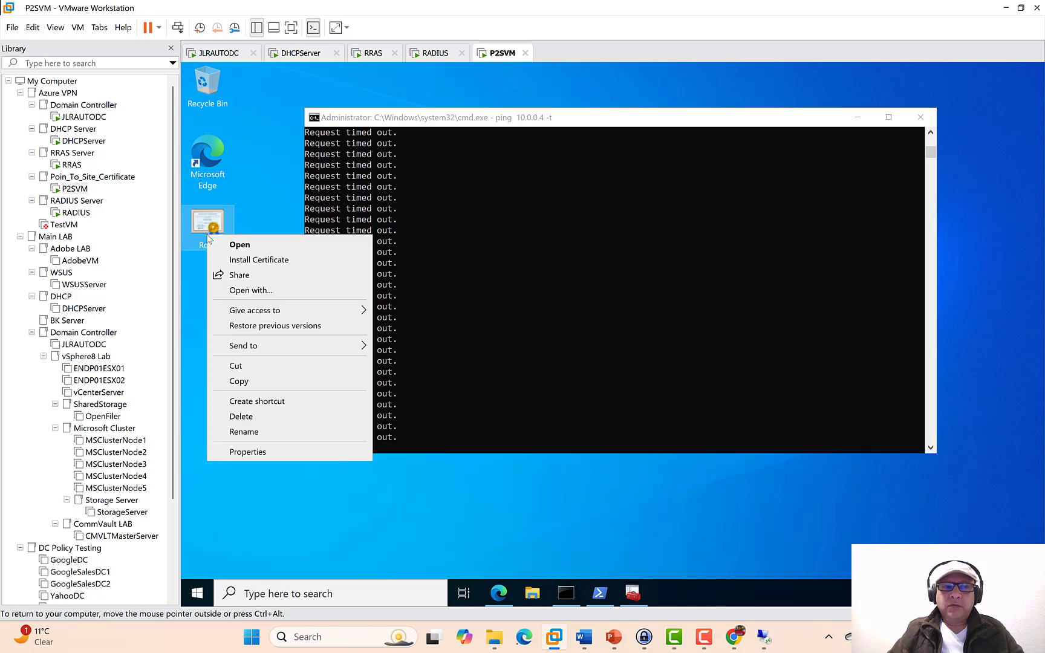
{"action": "left_click", "coordinate": [280, 290]}
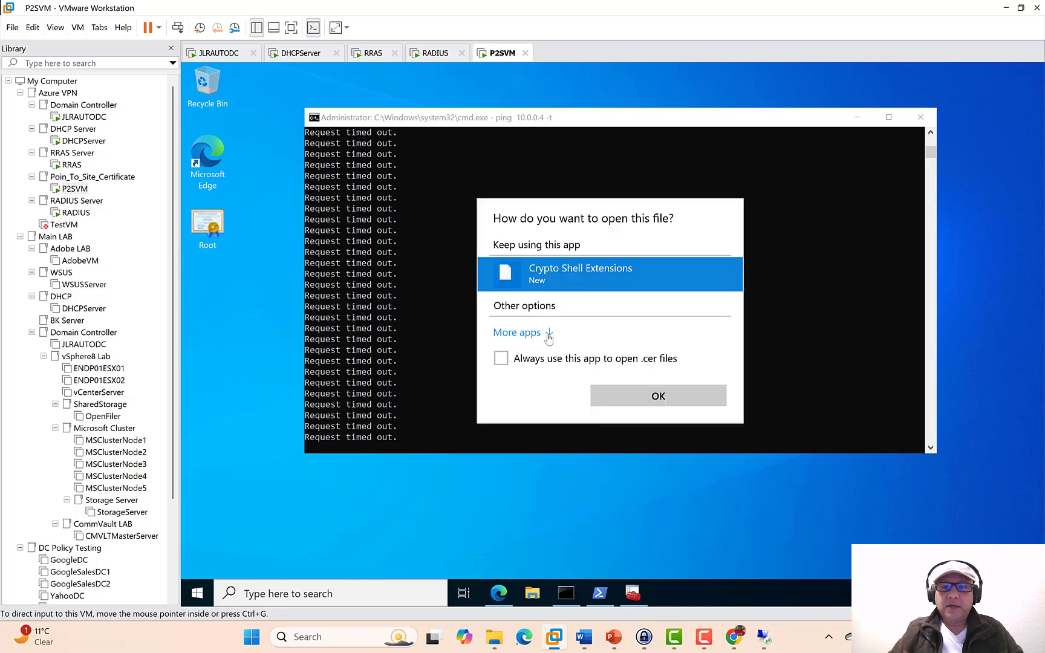
{"action": "left_click", "coordinate": [526, 334]}
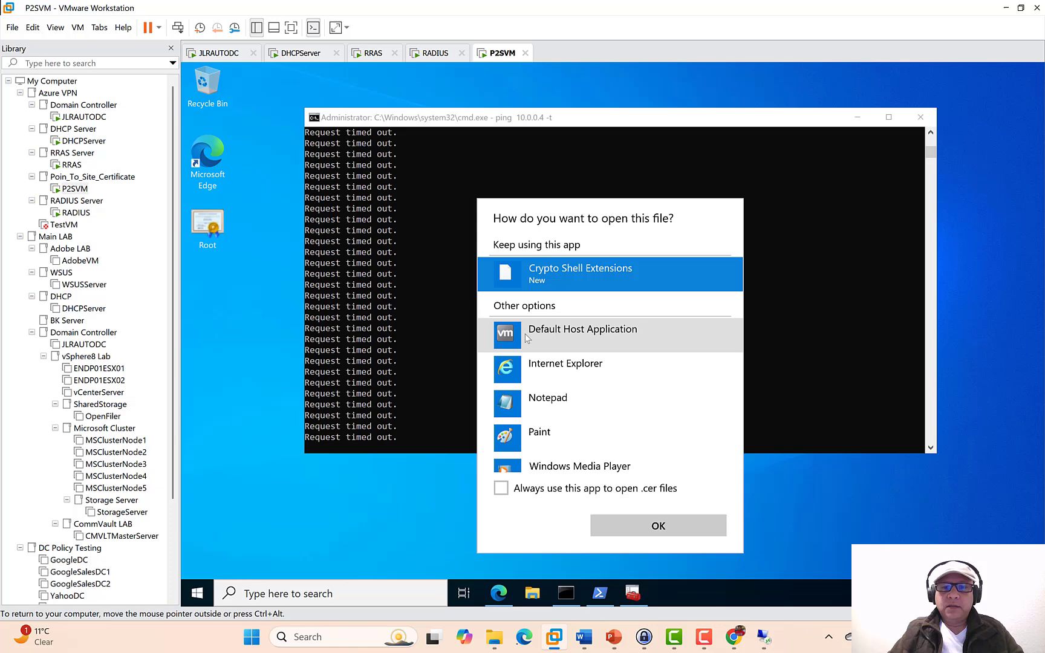
{"action": "left_click", "coordinate": [546, 400]}
{"action": "left_click", "coordinate": [624, 521]}
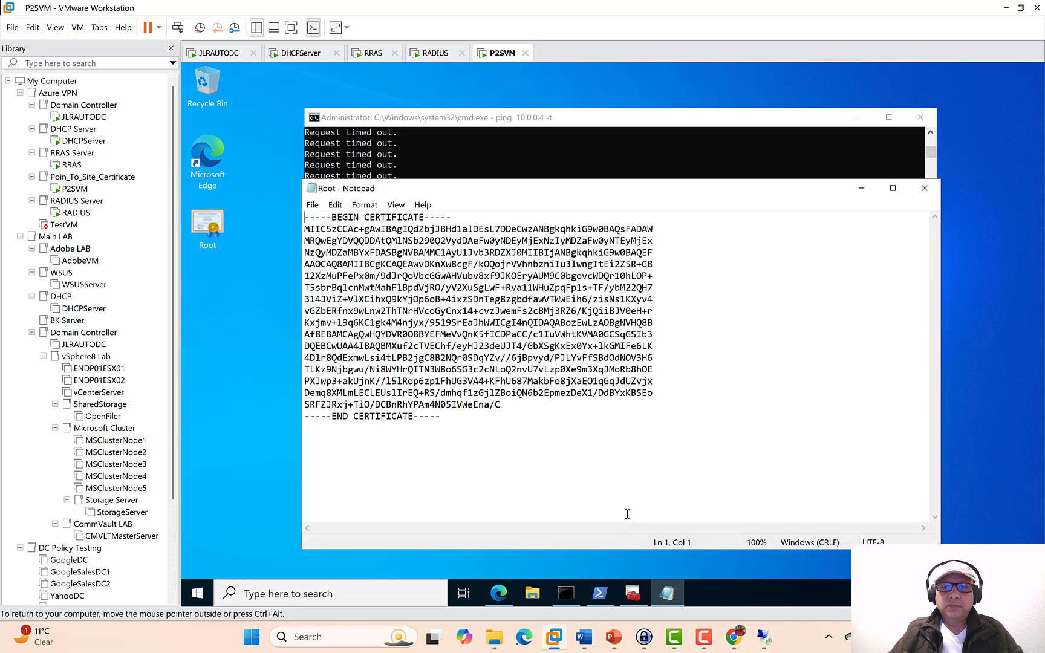
- Copy Root.cer's base64 body text and return to the Azure point-to-site page
{"action": "left_click_drag", "start_coordinate": [502, 404], "coordinate": [321, 237]}
{"action": "right_click", "coordinate": [355, 246]}
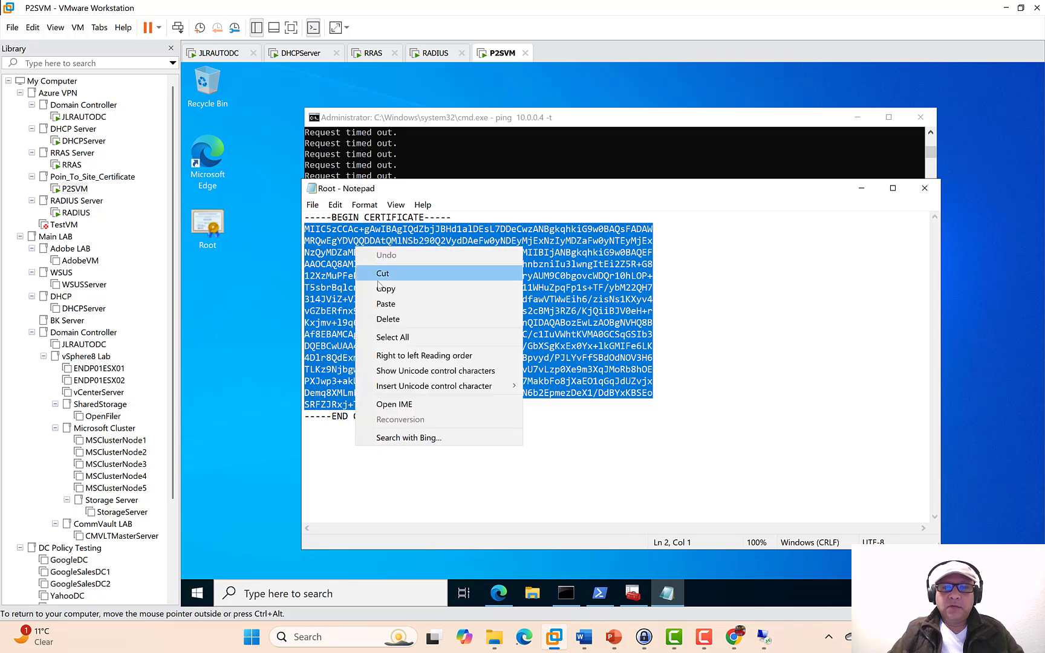
{"action": "left_click", "coordinate": [387, 286]}
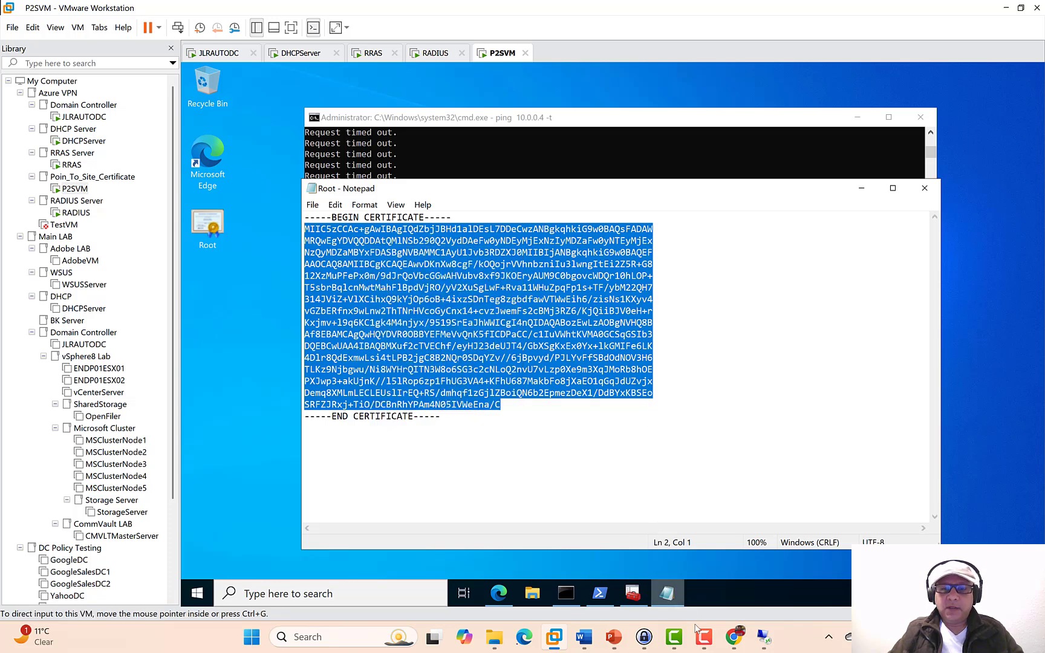
{"action": "left_click", "coordinate": [734, 636]}
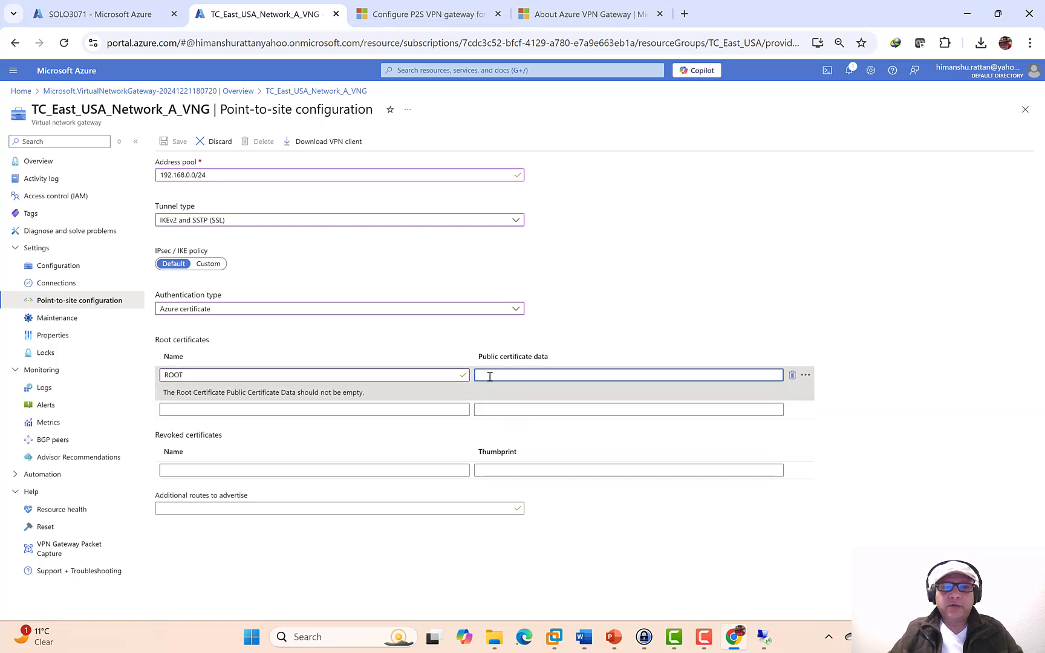
- Paste the copied data as ROOT's public certificate data, save, and confirm the save in Notifications
{"action": "key", "text": "ctrl+v"}
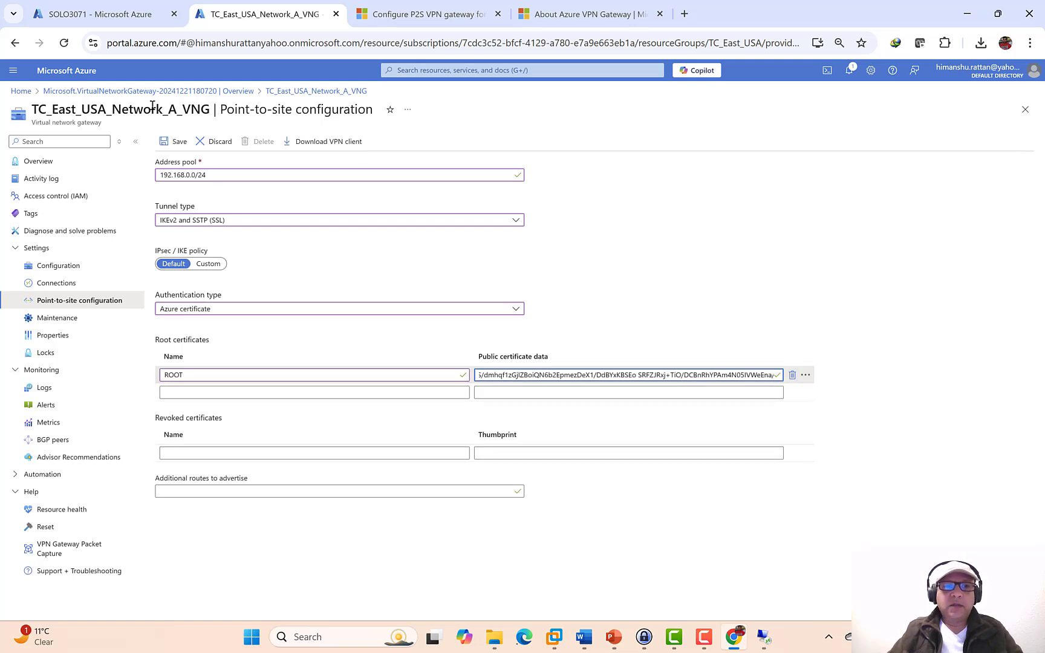
{"action": "left_click", "coordinate": [168, 147]}
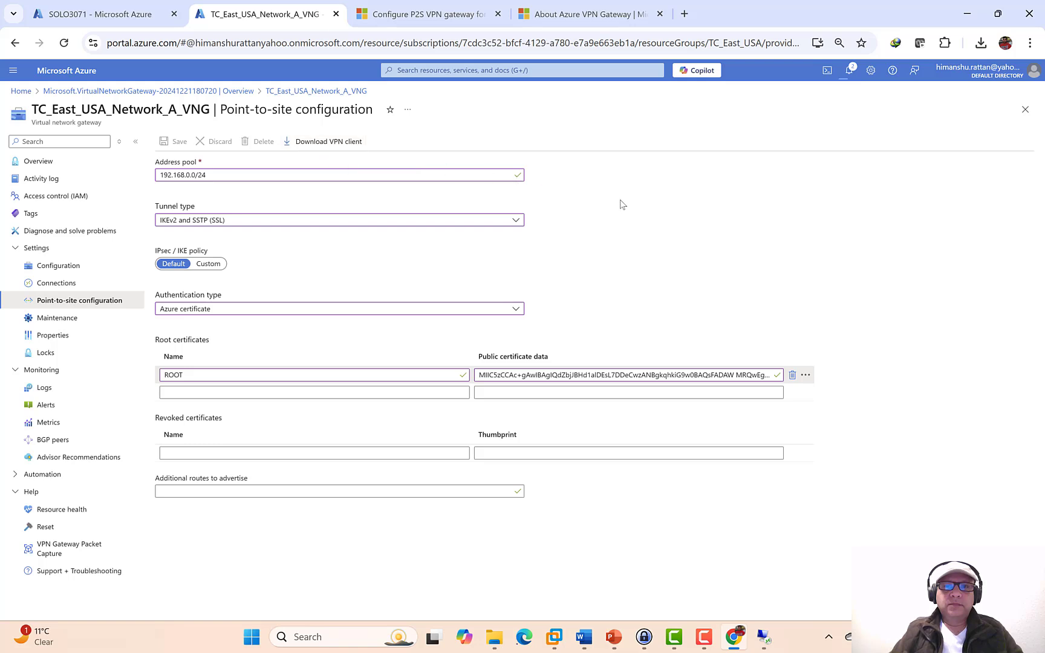
{"action": "left_click", "coordinate": [850, 71]}
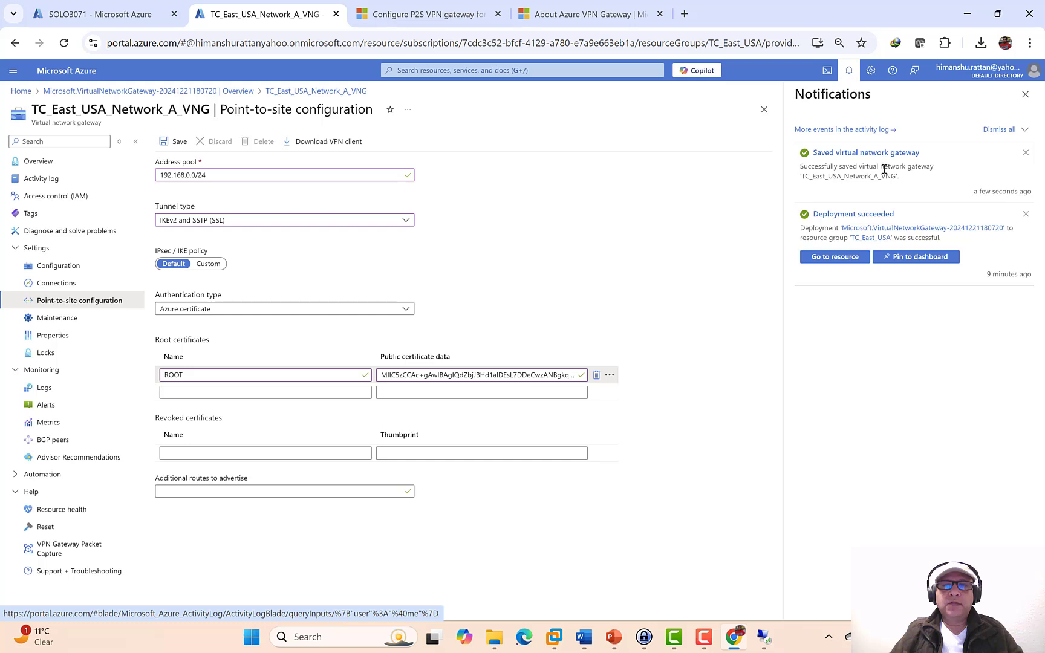
- Close notifications and download the VPN client package TC_East_USA_Network_A_VNG.zip
{"action": "left_click", "coordinate": [1025, 95]}
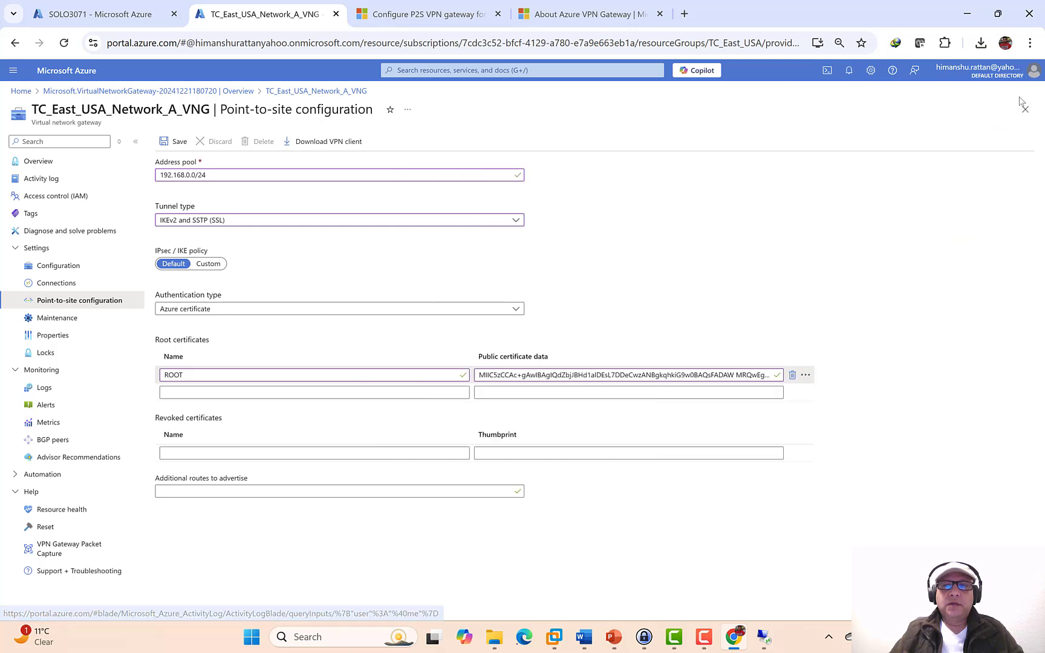
{"action": "left_click", "coordinate": [341, 145]}
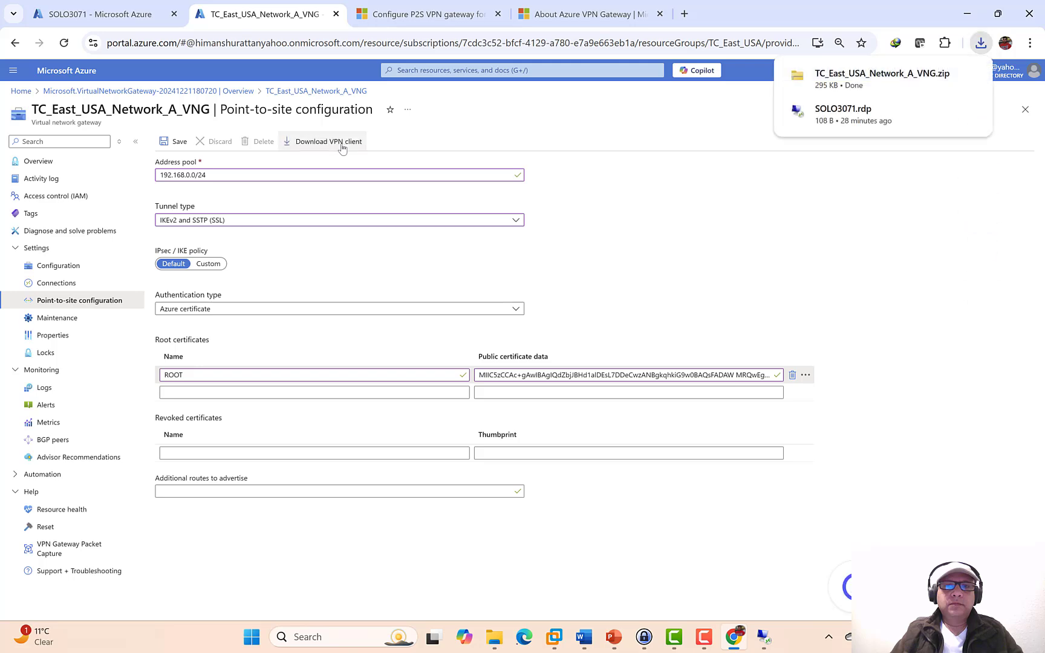
- Copy TC_East_USA_Network_A_VNG.zip from the Downloads folder
{"action": "left_click", "coordinate": [945, 75]}
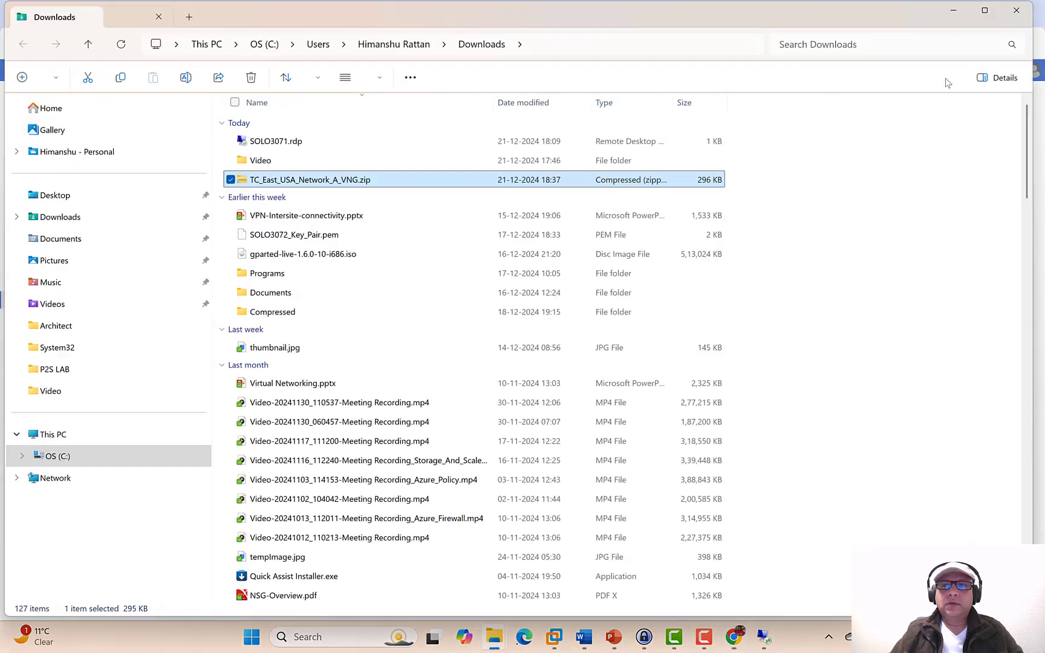
{"action": "right_click", "coordinate": [318, 185]}
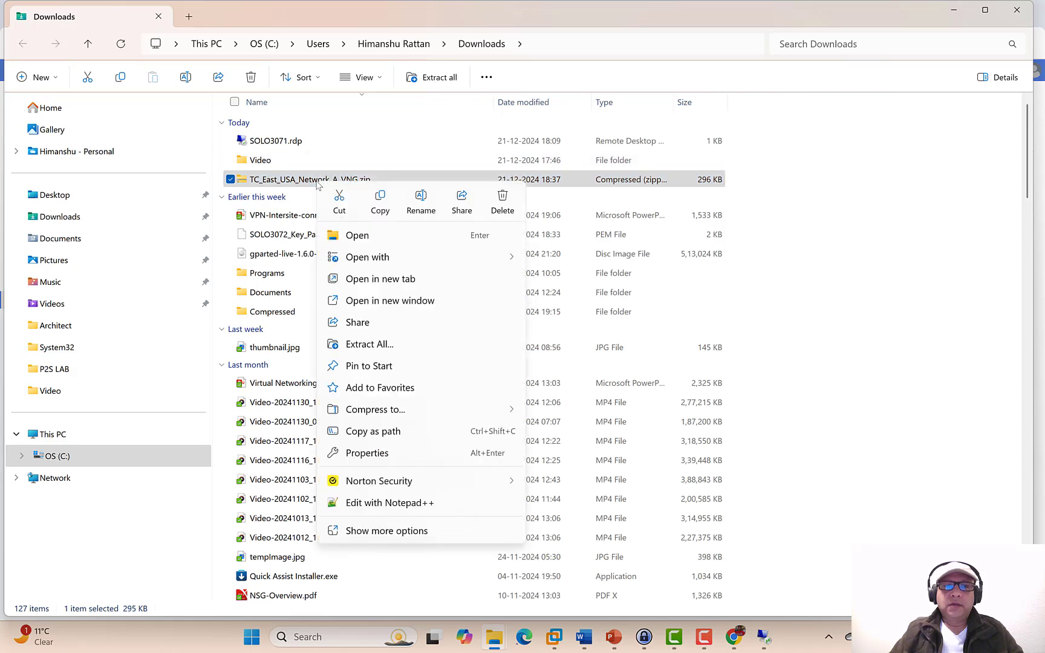
{"action": "left_click", "coordinate": [380, 202]}
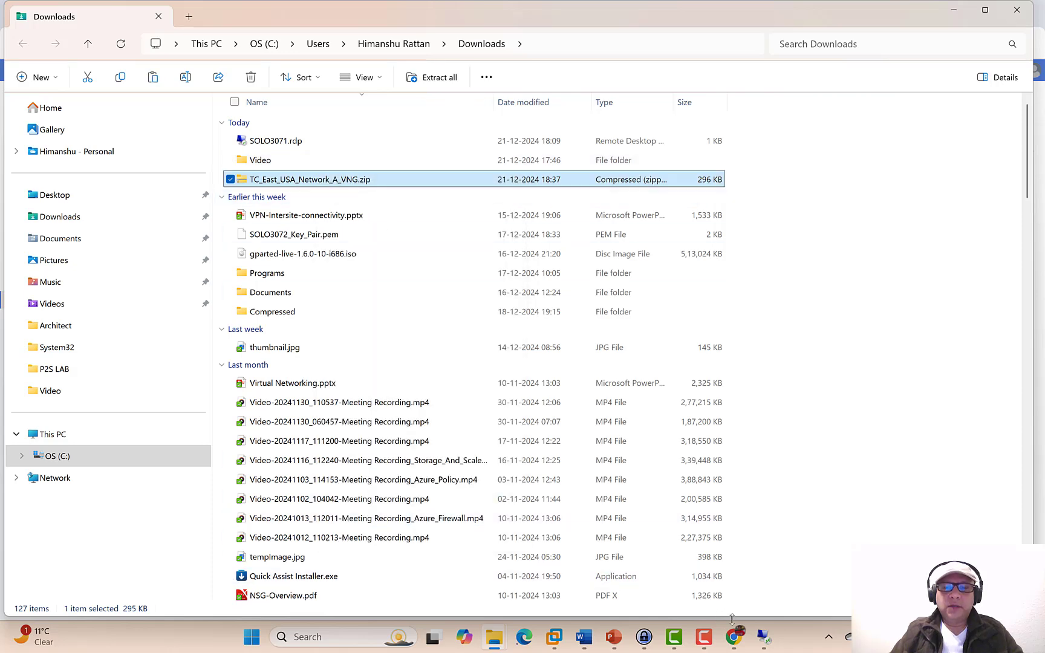
- Paste the zip onto the P2SVM desktop after closing Notepad and moving the ping window
{"action": "left_click", "coordinate": [551, 645]}
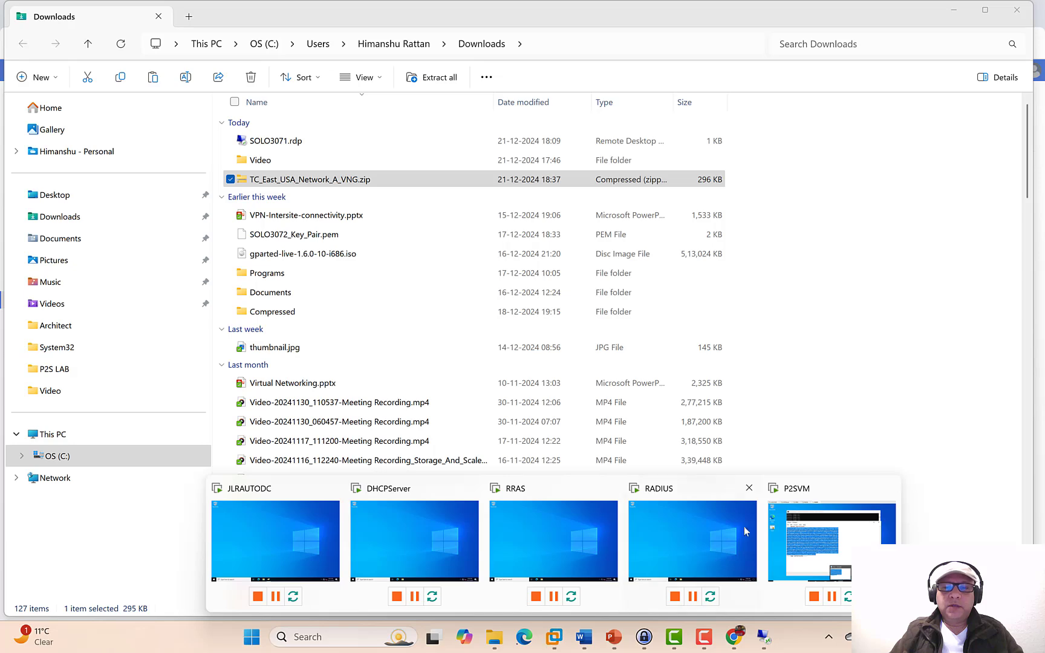
{"action": "left_click", "coordinate": [790, 527]}
{"action": "left_click", "coordinate": [924, 188]}
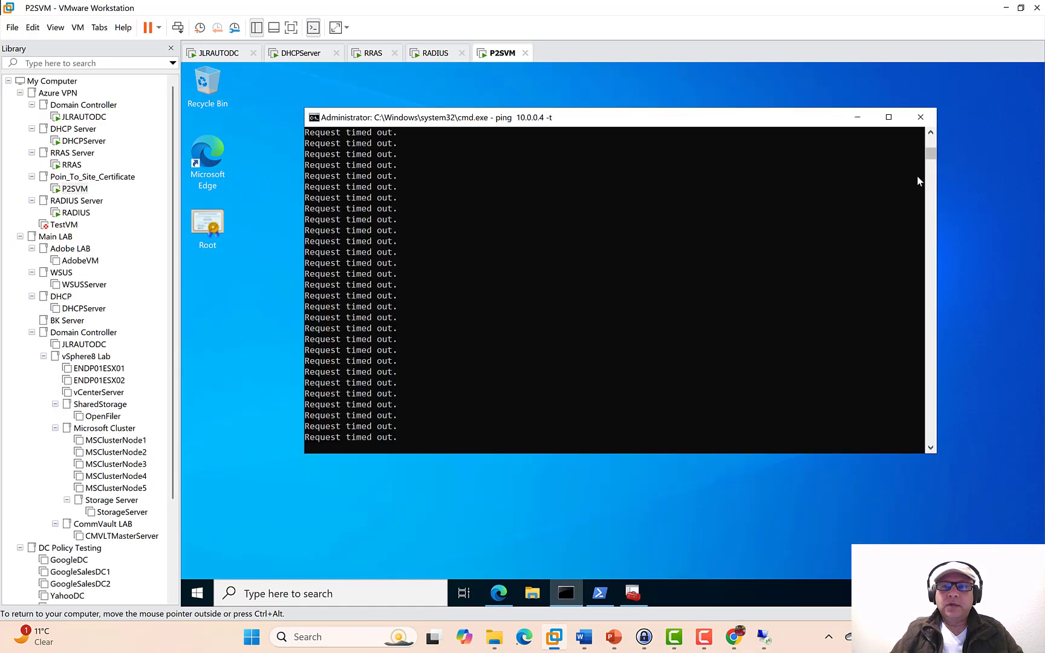
{"action": "left_click_drag", "start_coordinate": [603, 118], "coordinate": [730, 116]}
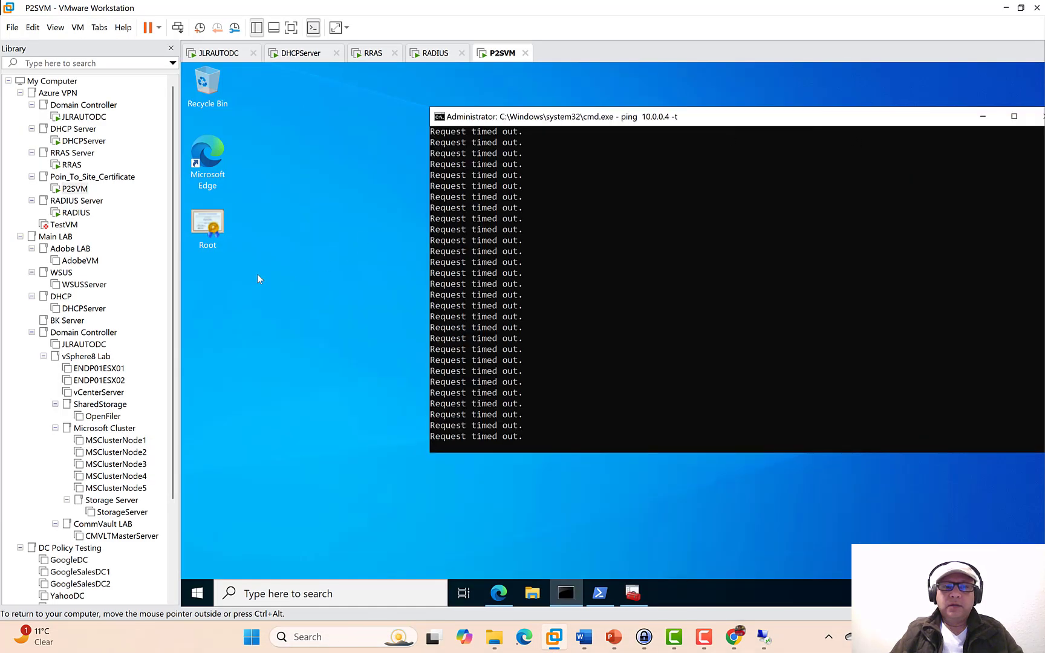
{"action": "right_click", "coordinate": [258, 275]}
{"action": "left_click", "coordinate": [276, 334]}
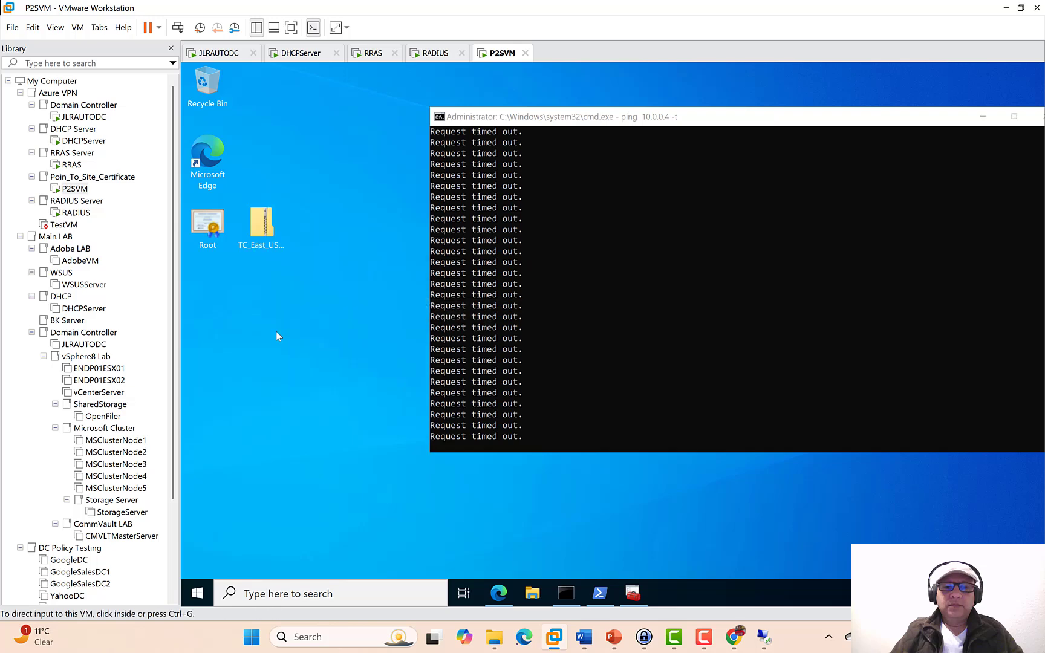
{"action": "right_click", "coordinate": [260, 235]}
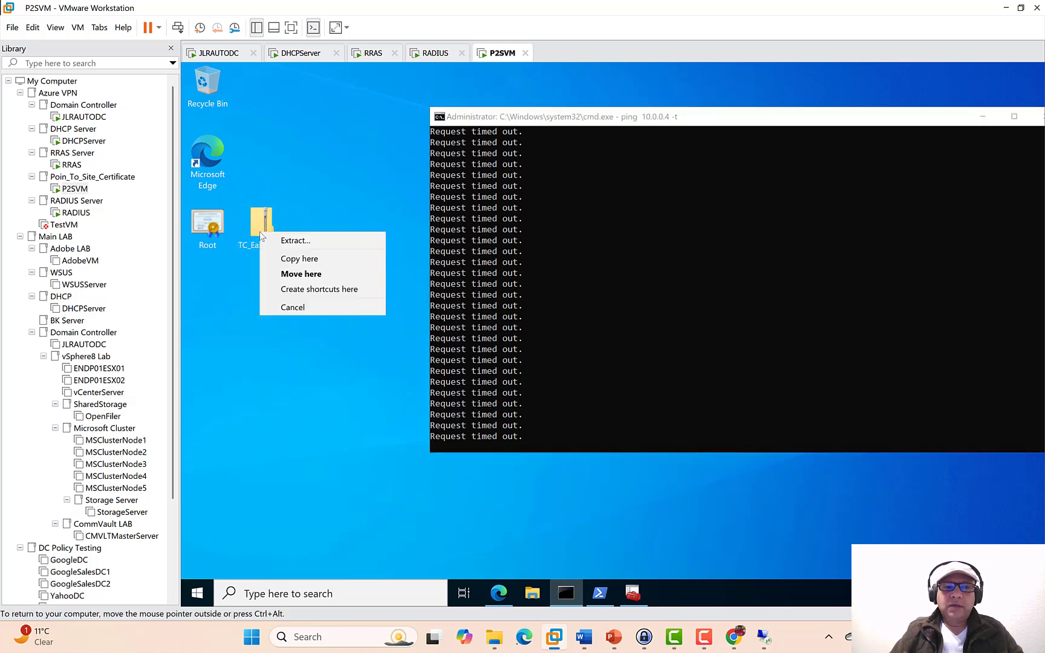
- Extract the zip on P2SVM and run VpnClientSetupAmd64 from the WindowsAmd64 folder
{"action": "left_click", "coordinate": [280, 241]}
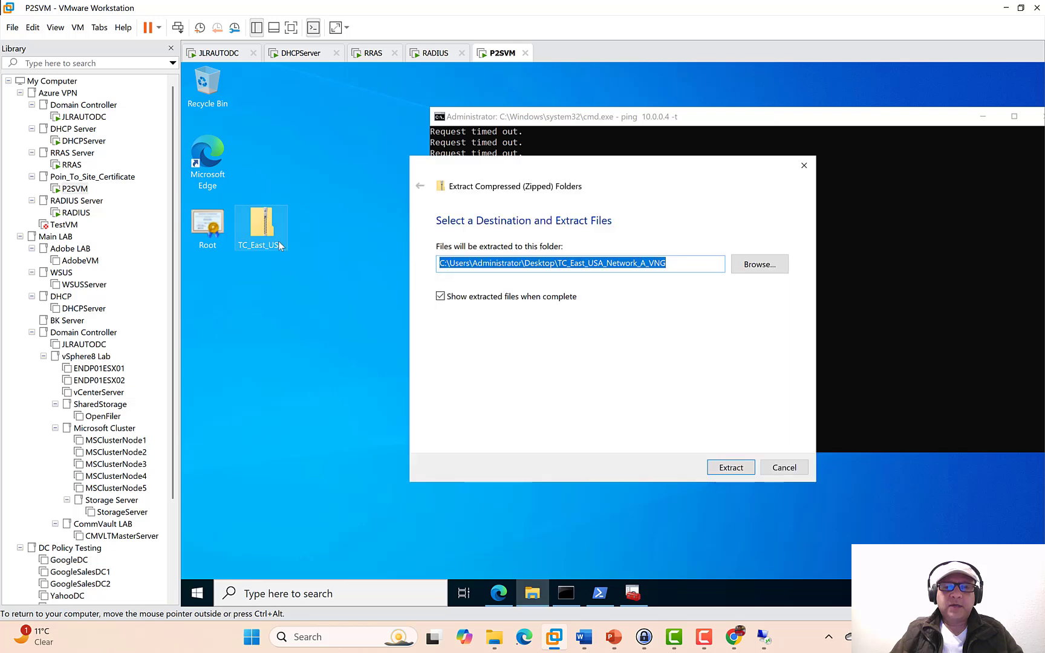
{"action": "left_click", "coordinate": [719, 469]}
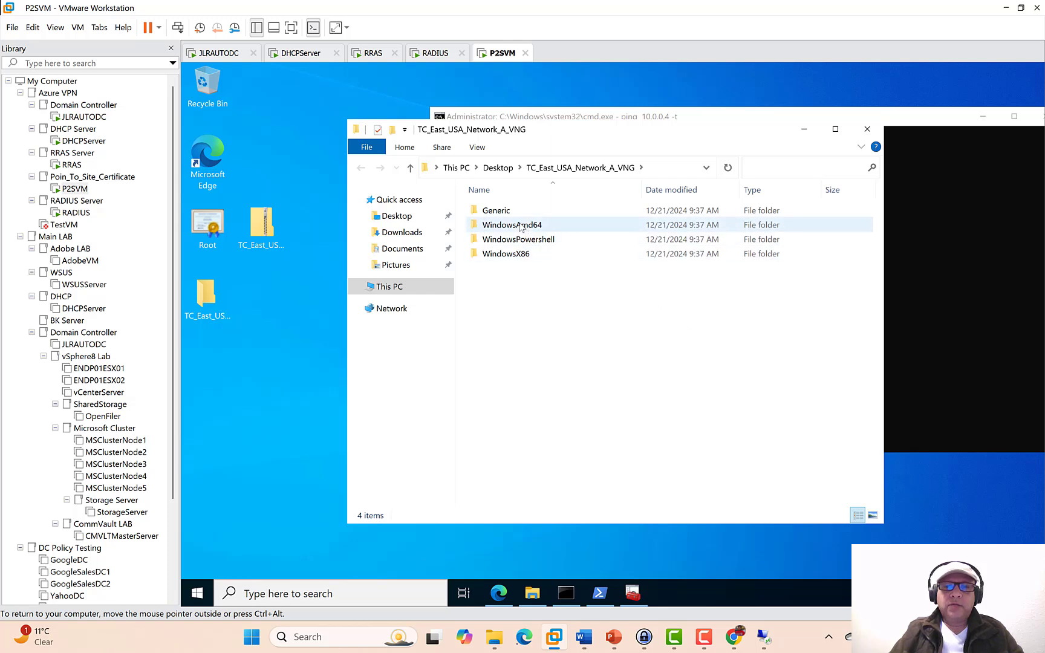
{"action": "double_click", "coordinate": [522, 228]}
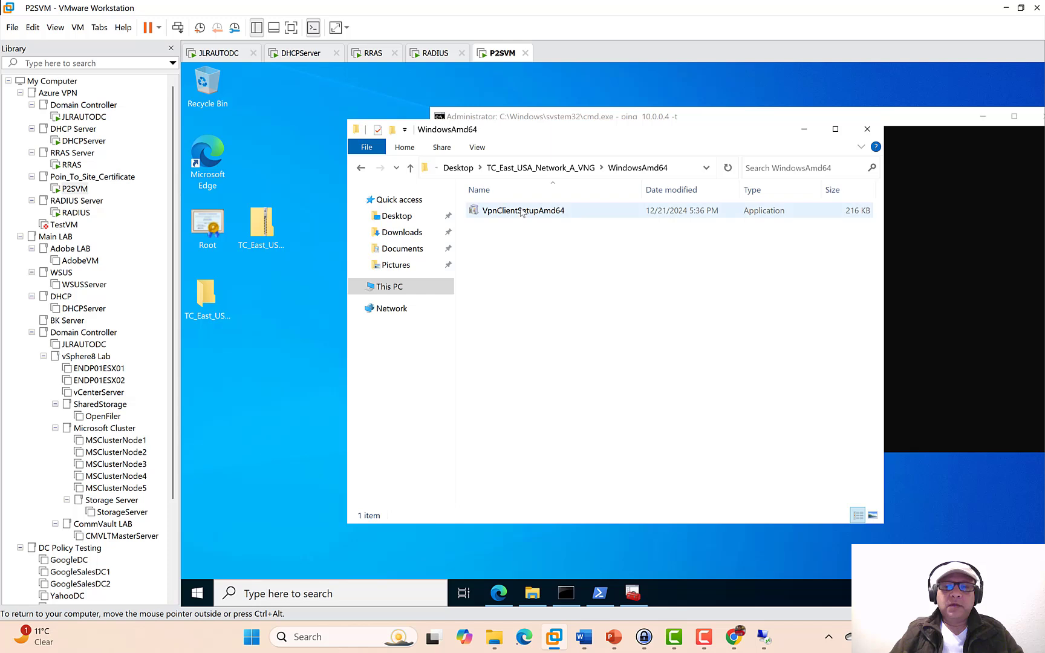
{"action": "left_click", "coordinate": [562, 211]}
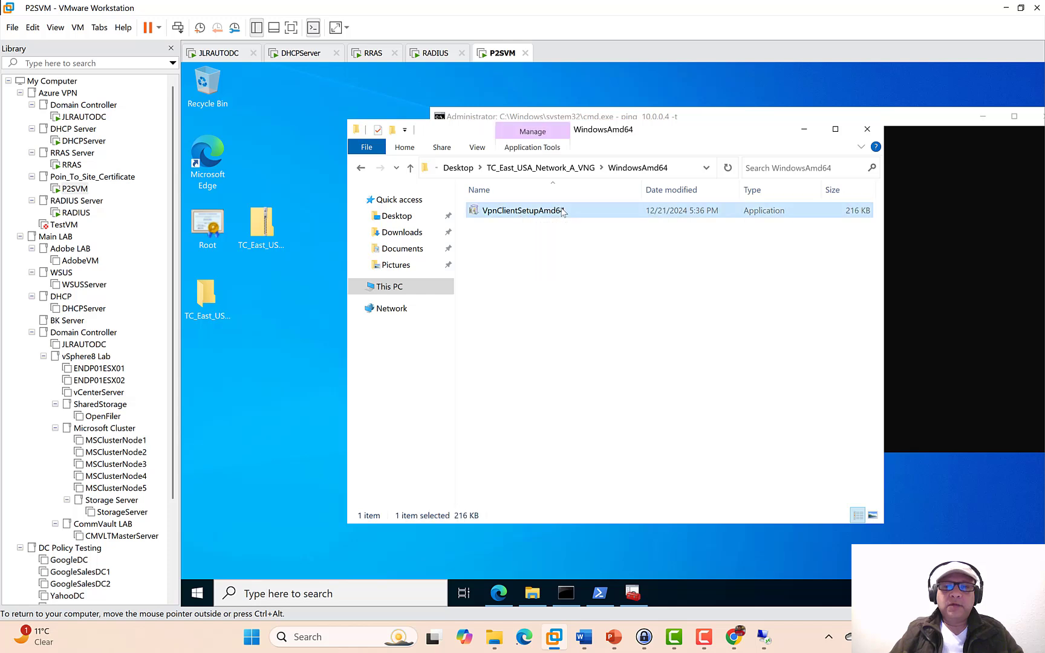
{"action": "double_click", "coordinate": [561, 211]}
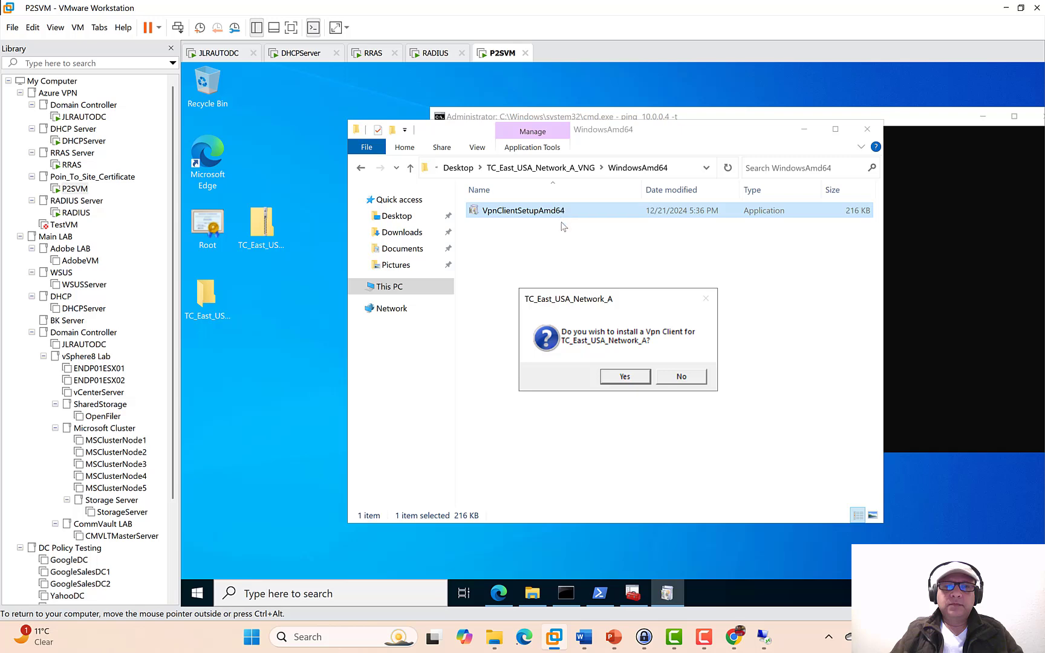
- Install the VPN client, then choose Connect on TC_East_USA_Network_A in VPN settings
{"action": "left_click", "coordinate": [624, 376]}
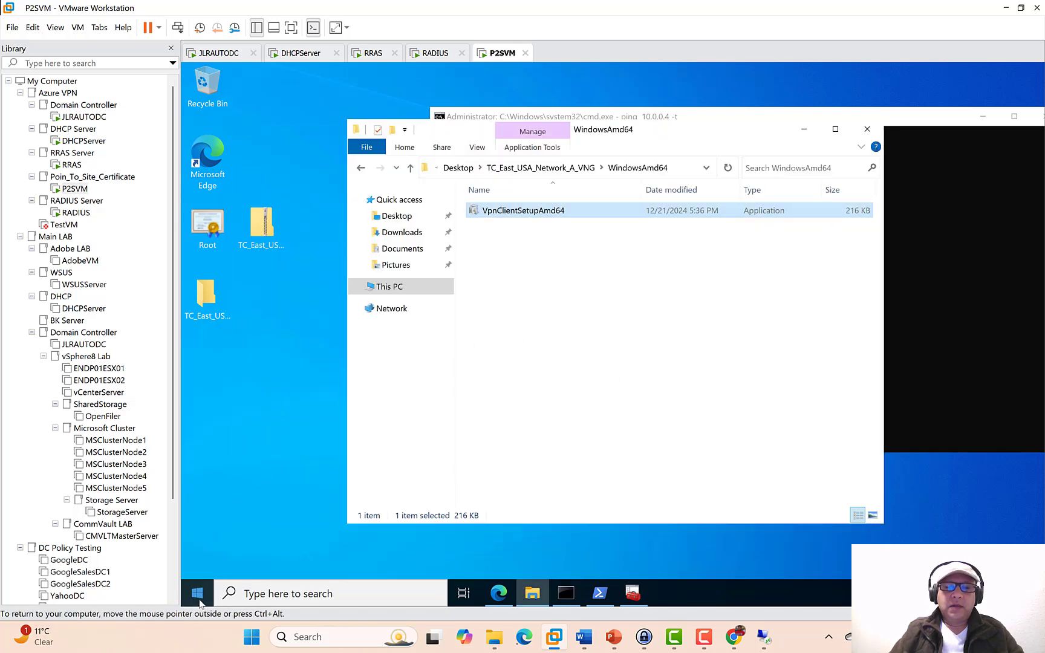
{"action": "left_click", "coordinate": [200, 594]}
{"action": "left_click", "coordinate": [200, 530]}
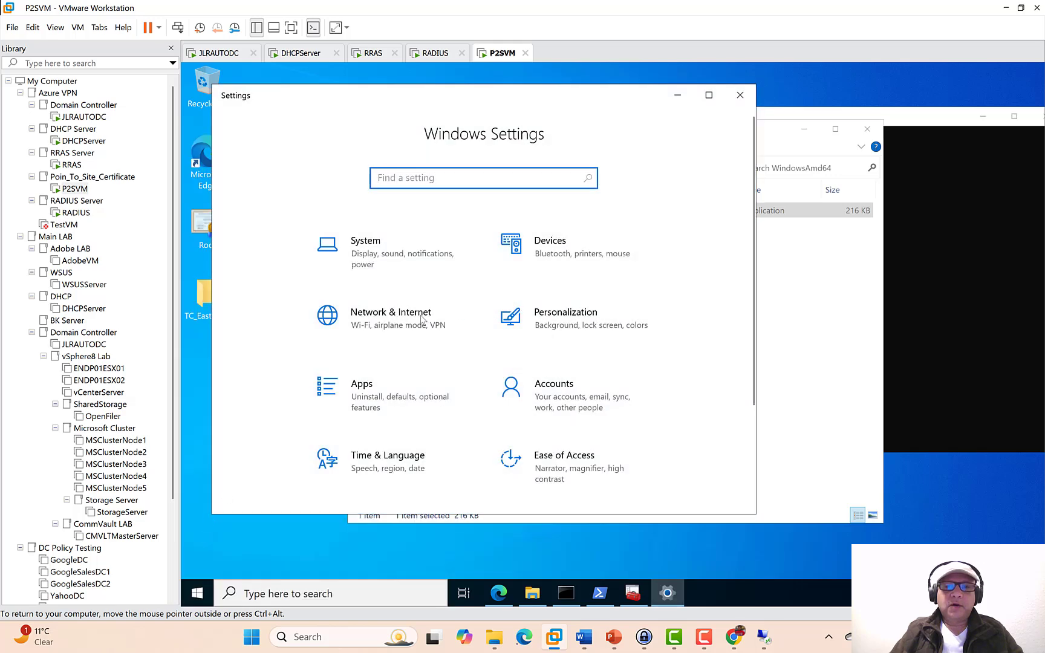
{"action": "left_click", "coordinate": [399, 323]}
{"action": "left_click", "coordinate": [294, 335]}
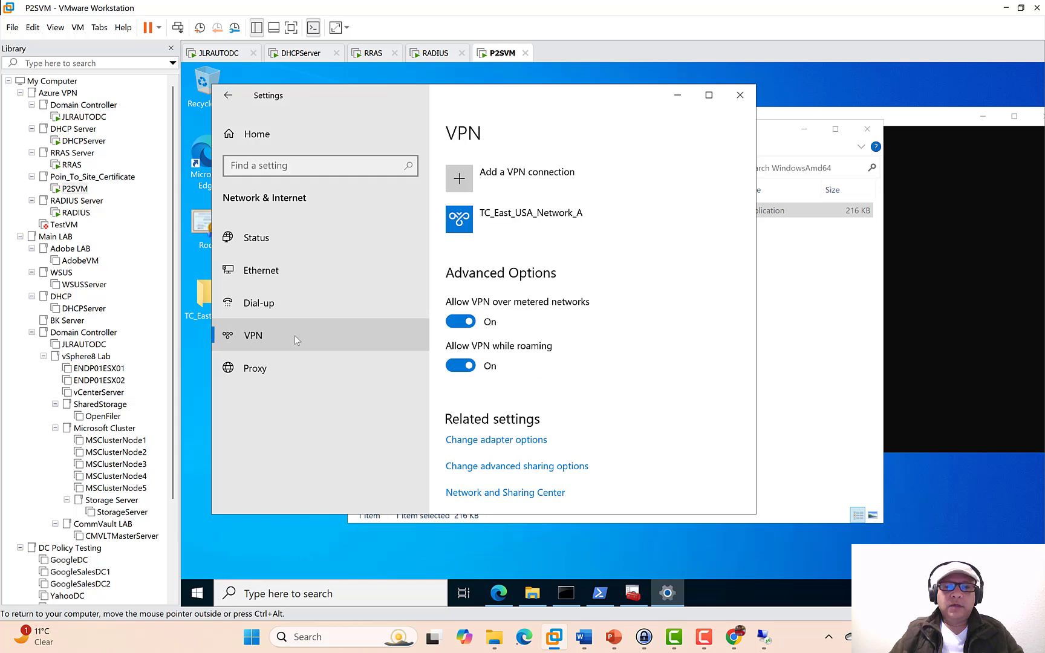
{"action": "left_click", "coordinate": [511, 221]}
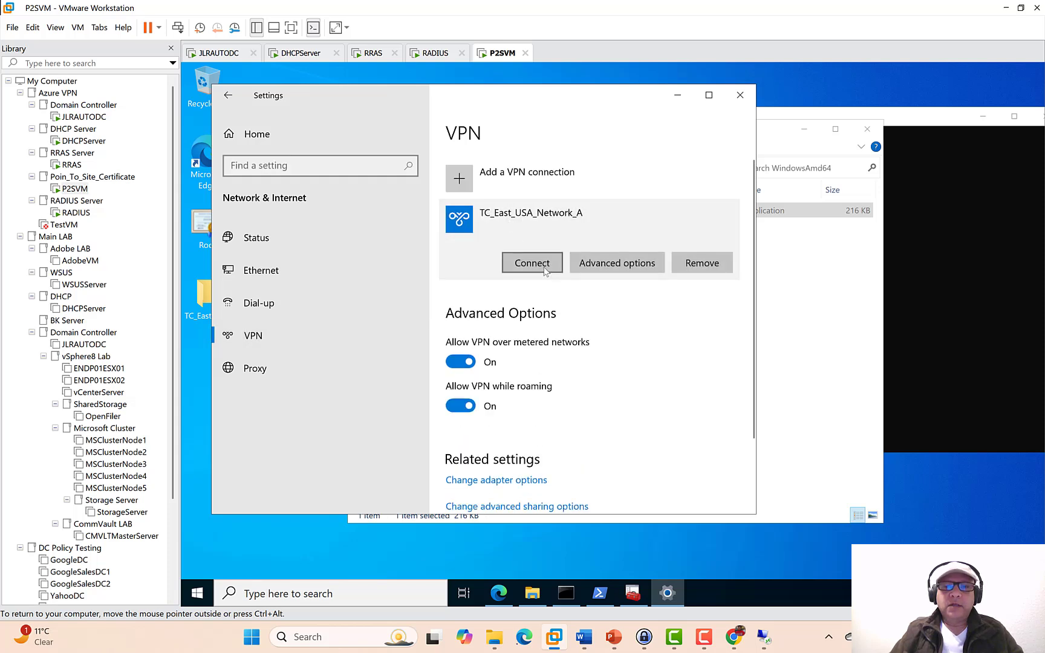
{"action": "left_click", "coordinate": [532, 264]}
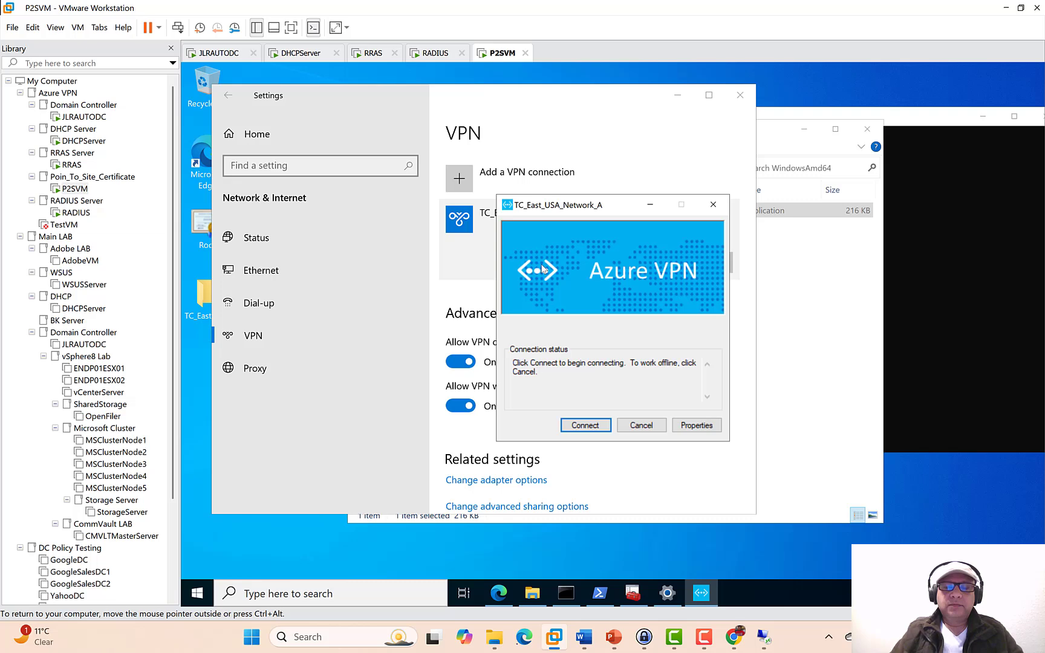
- Confirm the VPN connection, watch ping replies from 10.0.0.4, then switch to Azure_VPN.pptx
{"action": "key", "text": "Return"}
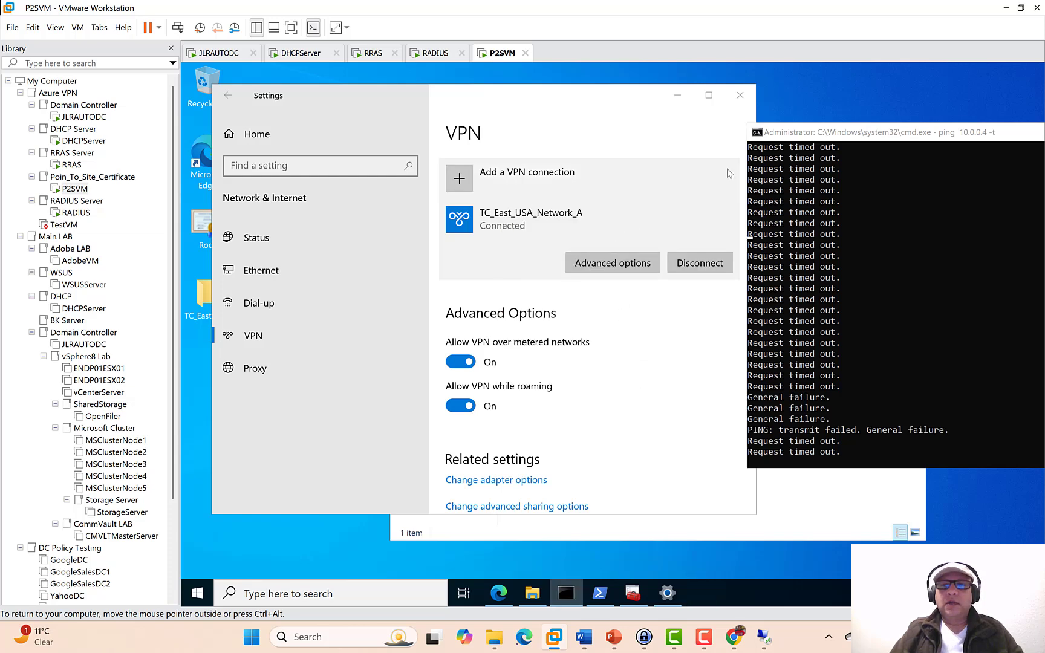
{"action": "left_click_drag", "start_coordinate": [780, 140], "coordinate": [662, 149]}
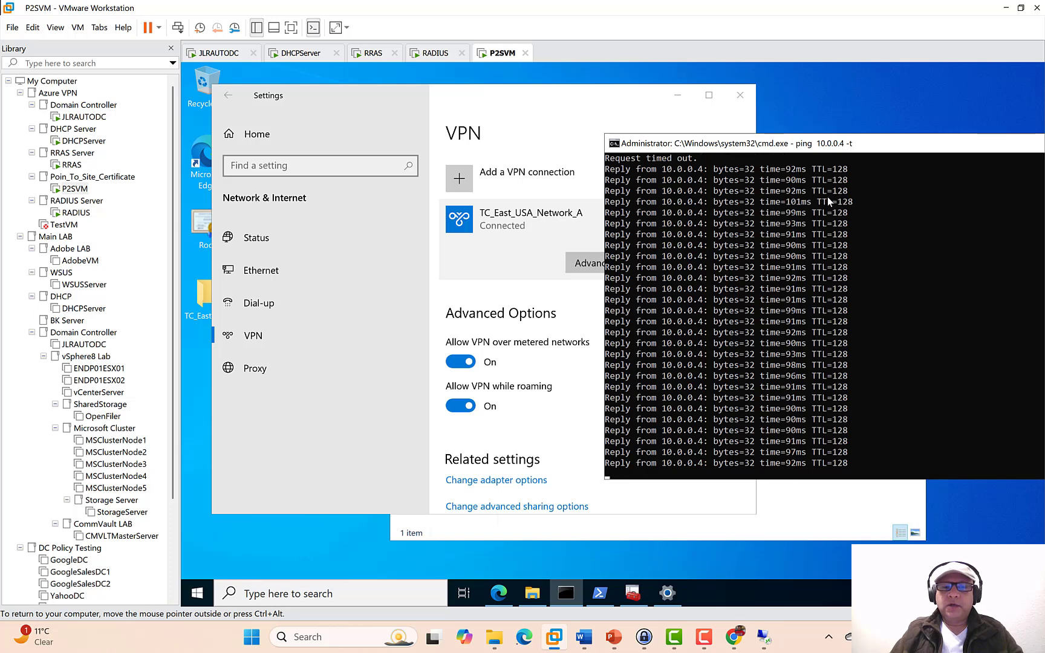
{"action": "mouse_move", "coordinate": [708, 635]}
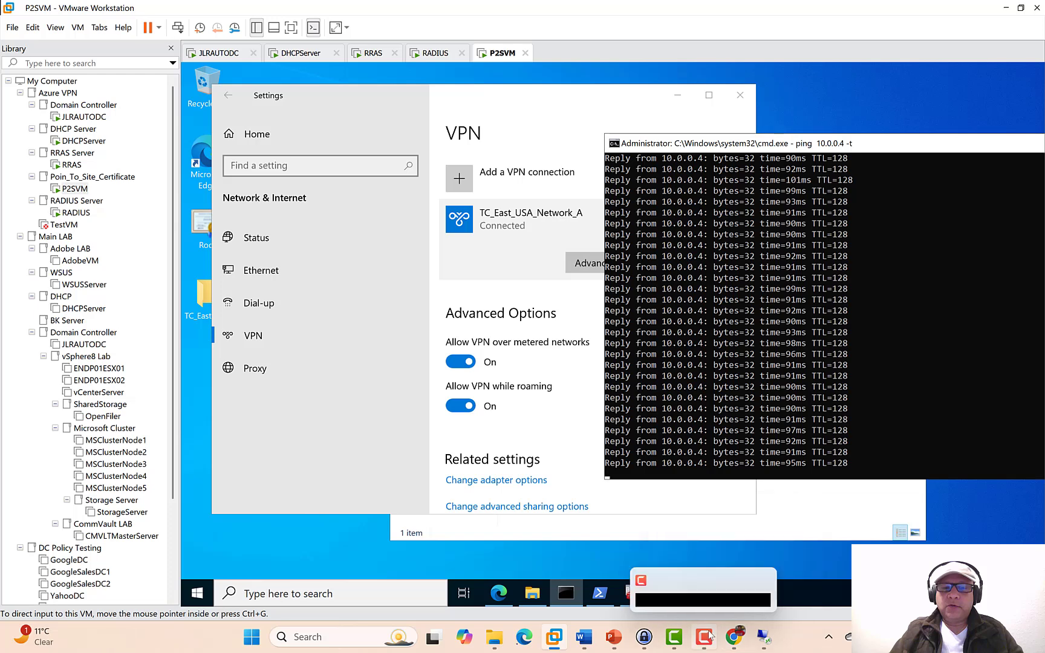
{"action": "left_click", "coordinate": [616, 639]}
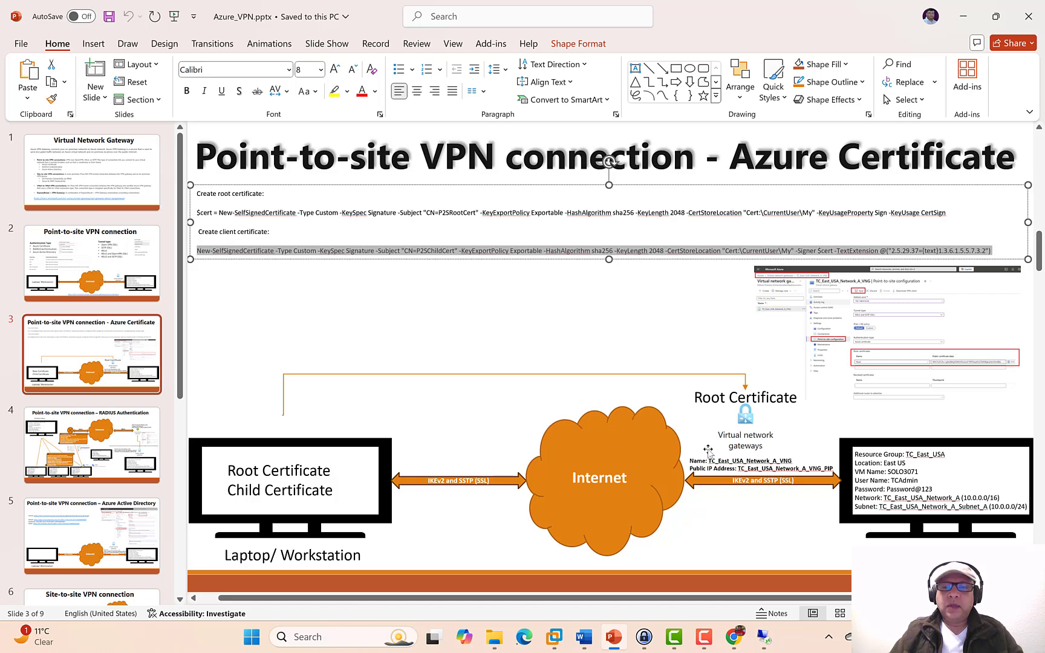
- Restore the P2SVM VMware console from its taskbar preview thumbnail
{"action": "mouse_move", "coordinate": [554, 640]}
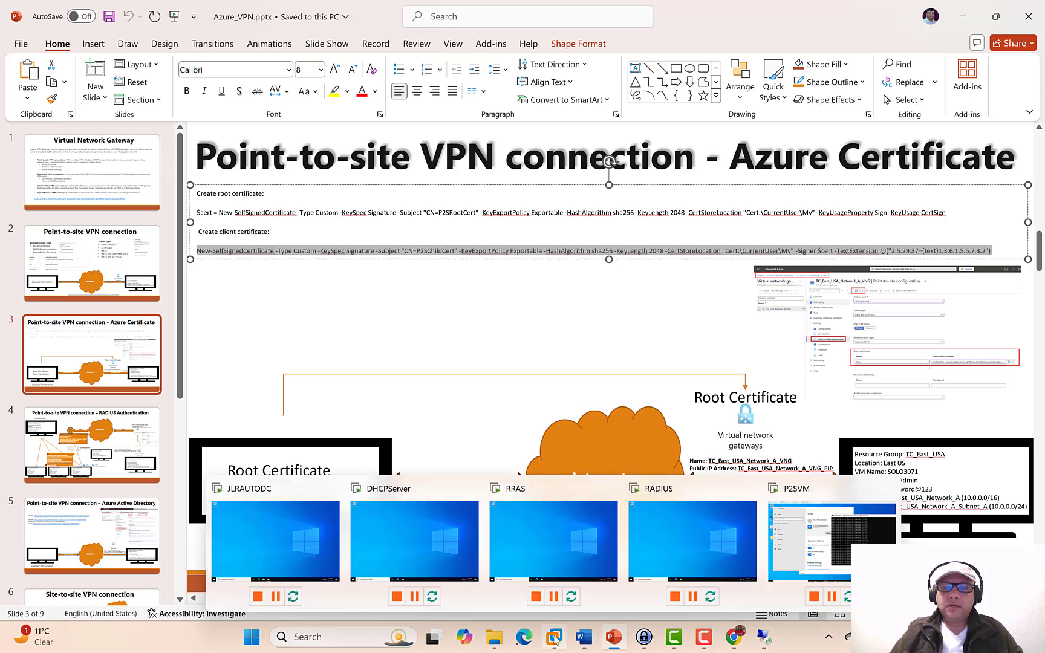
{"action": "left_click", "coordinate": [785, 537]}
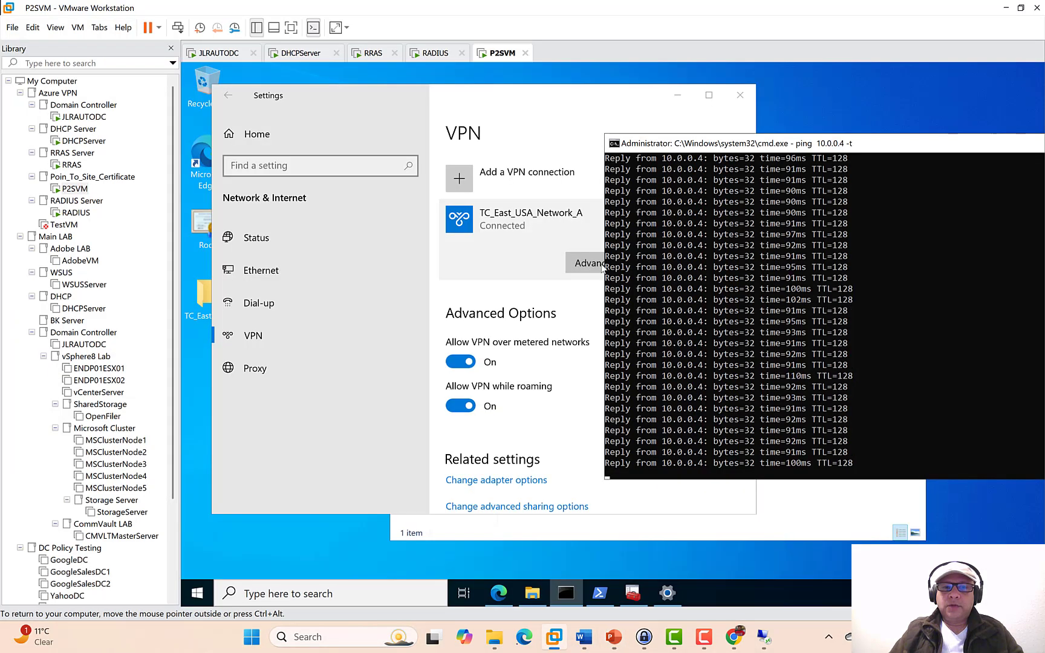
- Close the VPN settings window, the ping command window and the VPN client folder
{"action": "left_click", "coordinate": [739, 95]}
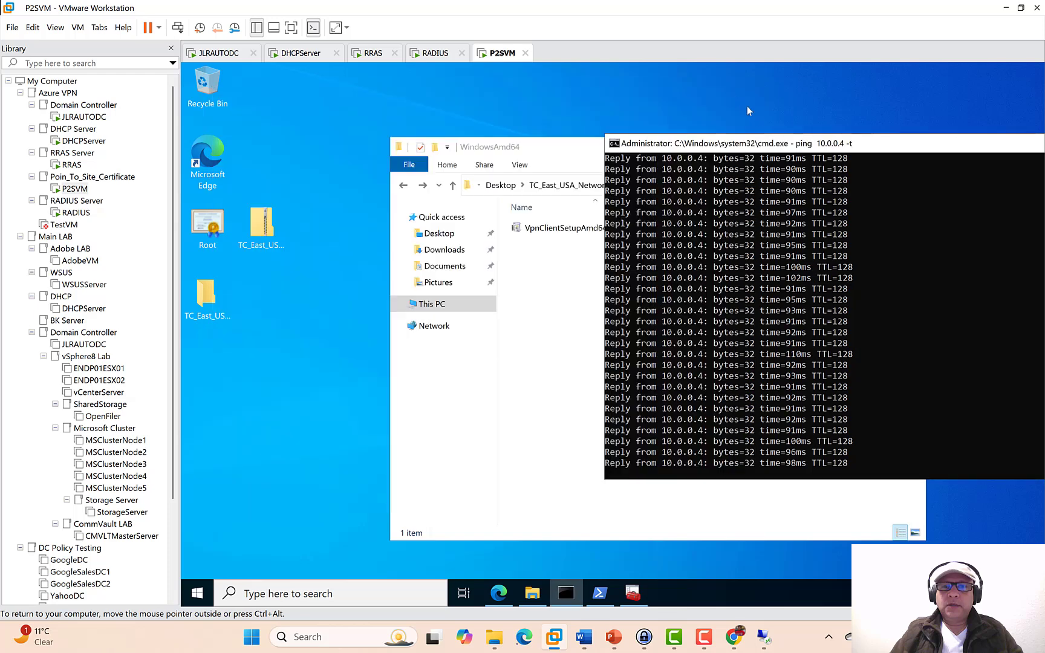
{"action": "left_click_drag", "start_coordinate": [793, 145], "coordinate": [457, 153]}
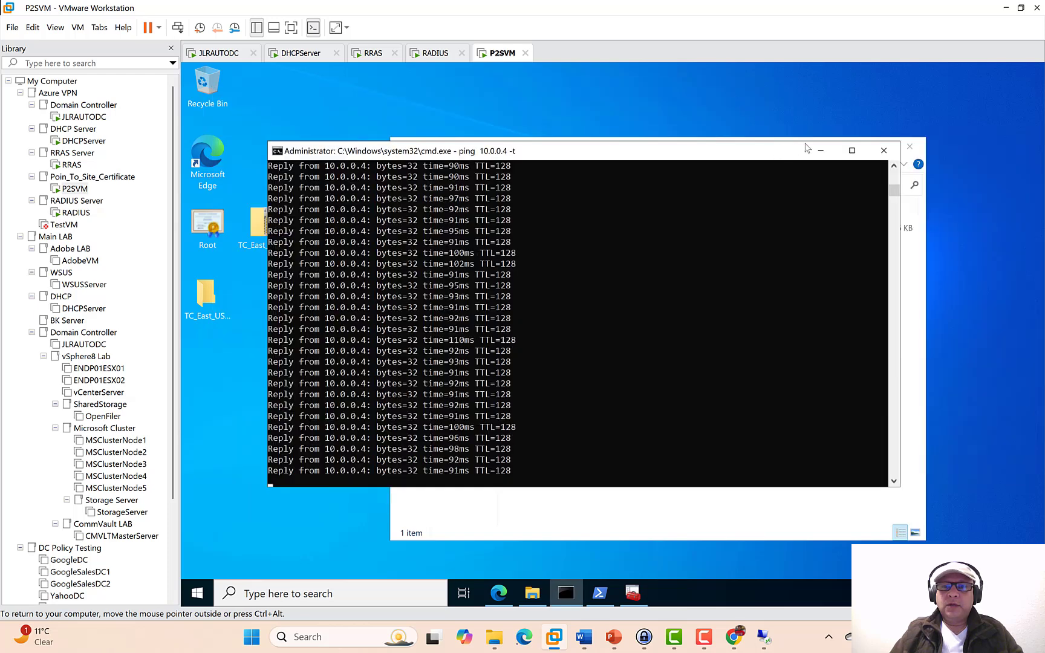
{"action": "left_click", "coordinate": [883, 150]}
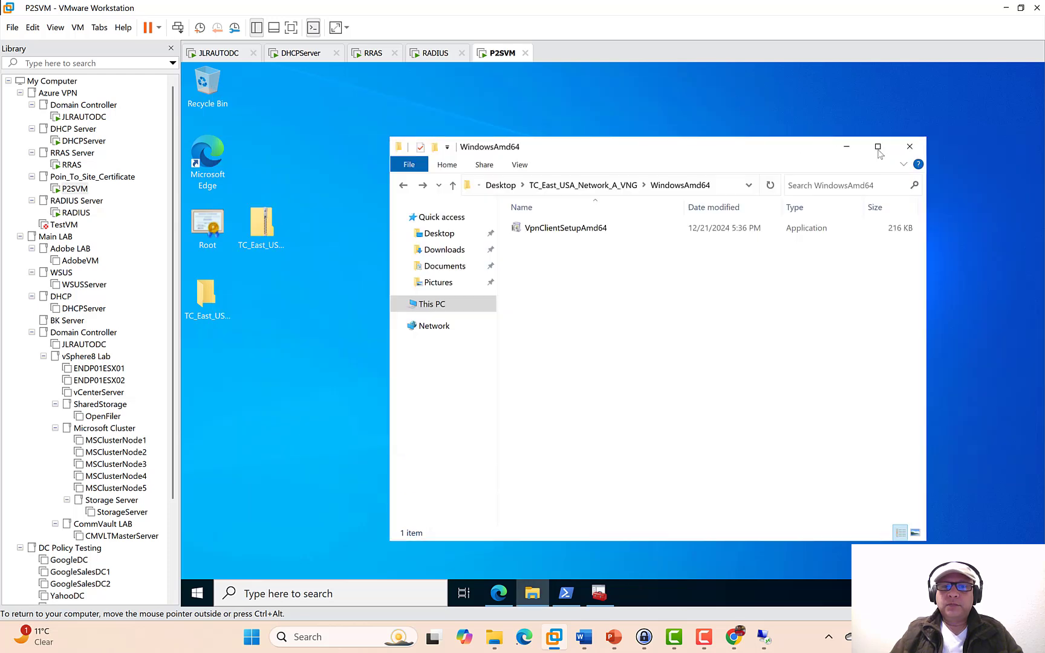
{"action": "left_click", "coordinate": [909, 146]}
- In Network & Internet VPN settings, disconnect and remove TC_East_USA_Network_A, then close Settings
{"action": "left_click", "coordinate": [200, 593]}
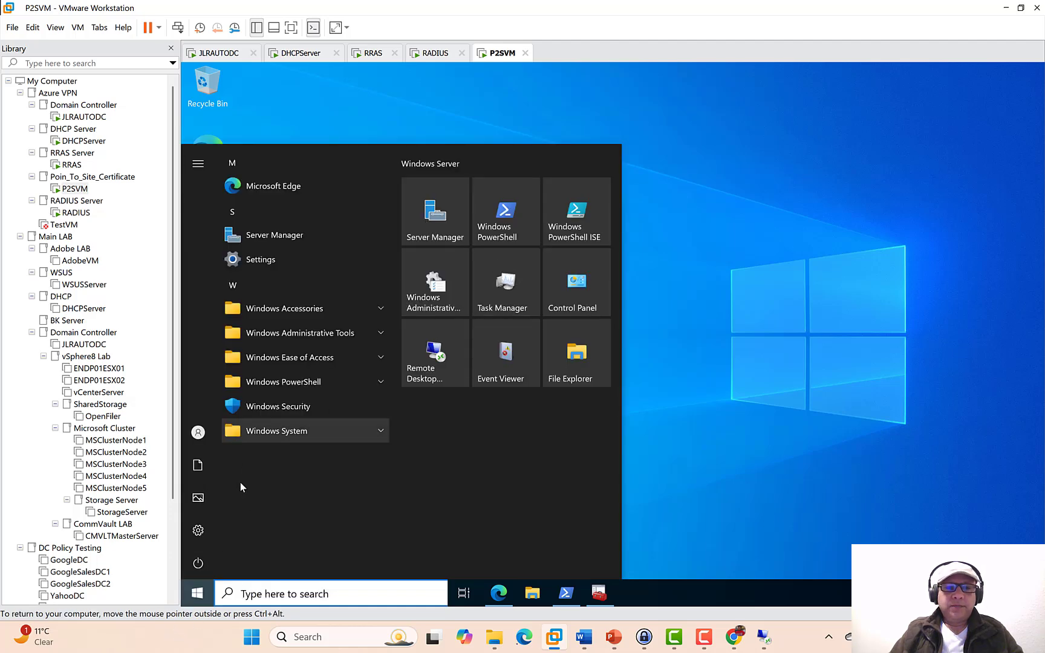
{"action": "left_click", "coordinate": [199, 530]}
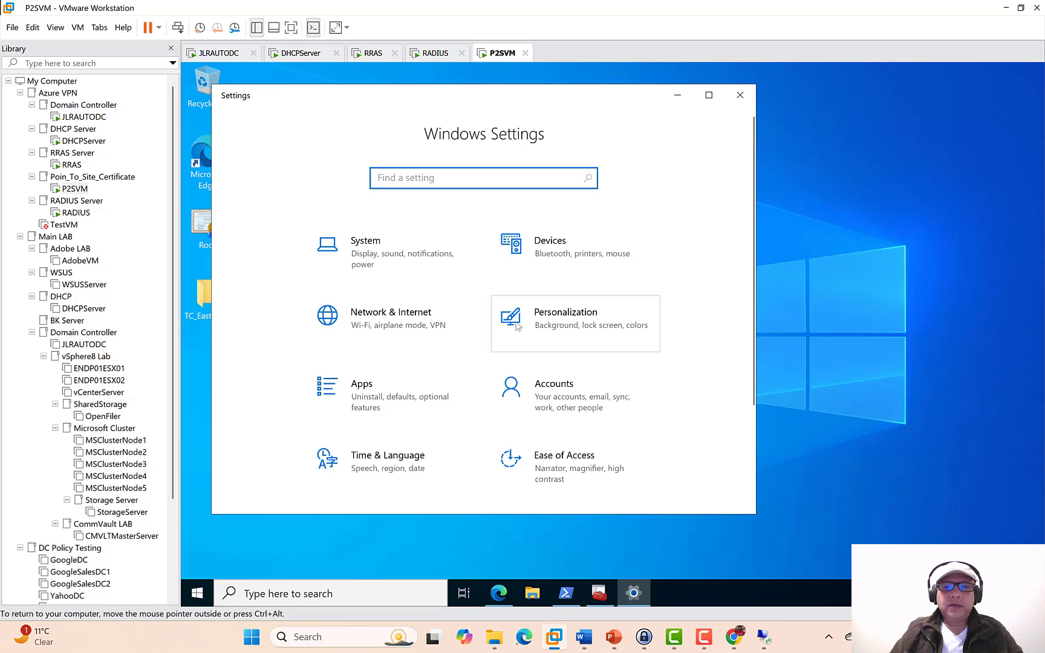
{"action": "left_click", "coordinate": [388, 325]}
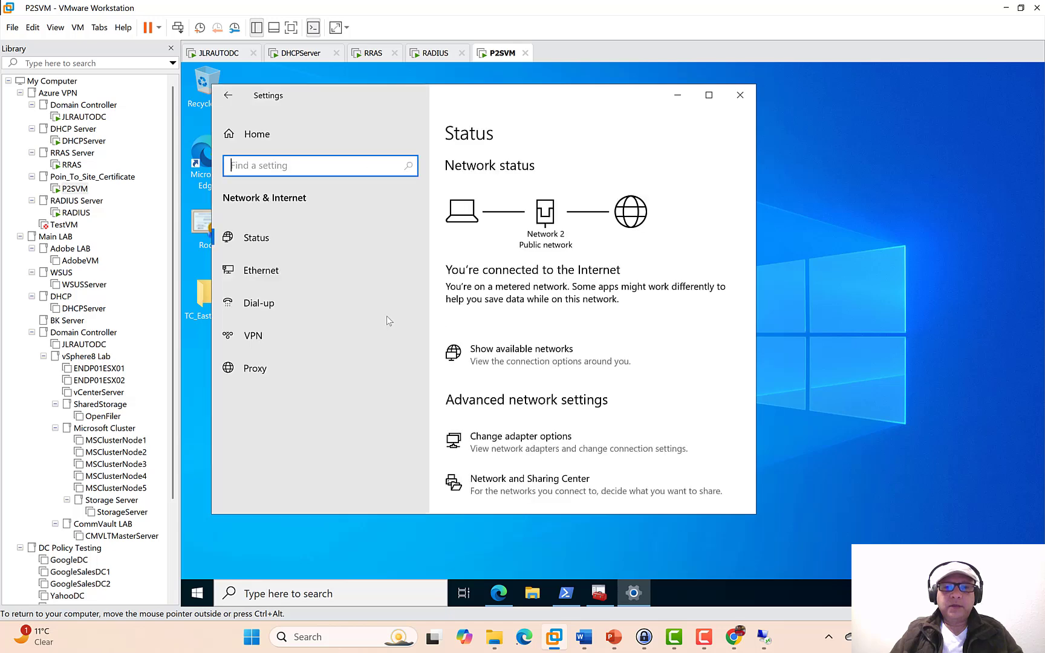
{"action": "left_click", "coordinate": [264, 327]}
{"action": "left_click", "coordinate": [543, 213]}
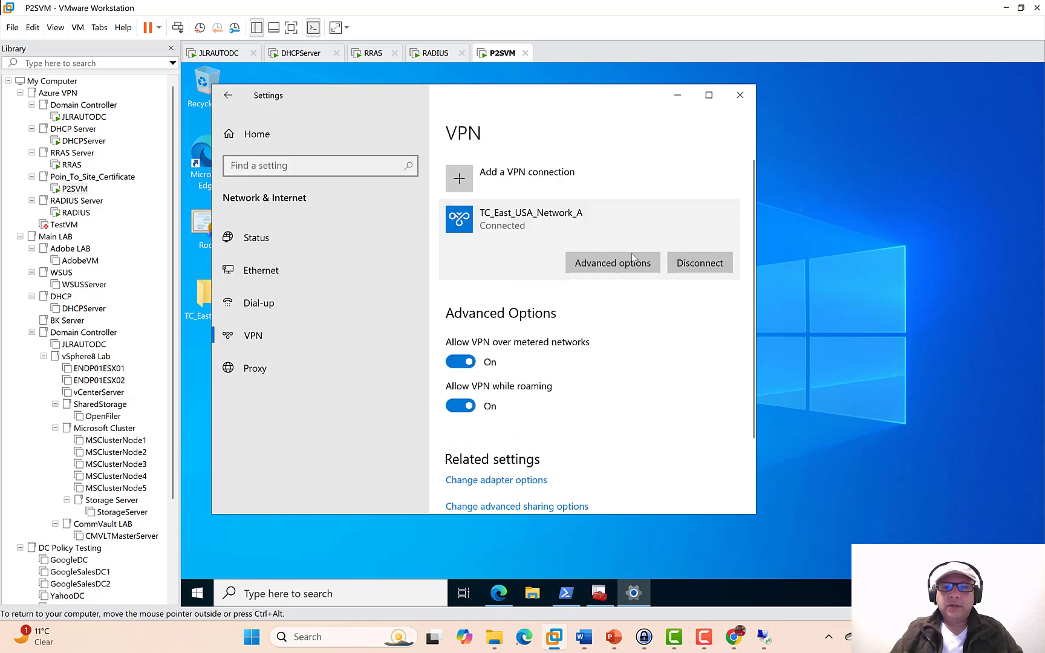
{"action": "left_click", "coordinate": [694, 265]}
{"action": "left_click", "coordinate": [692, 268]}
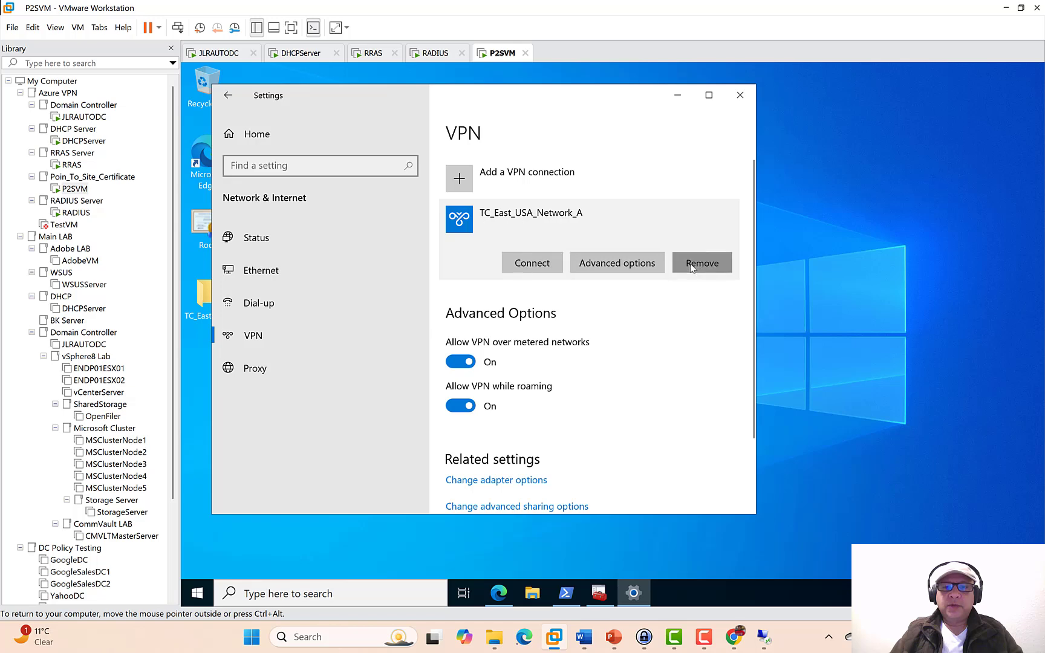
{"action": "left_click", "coordinate": [712, 234]}
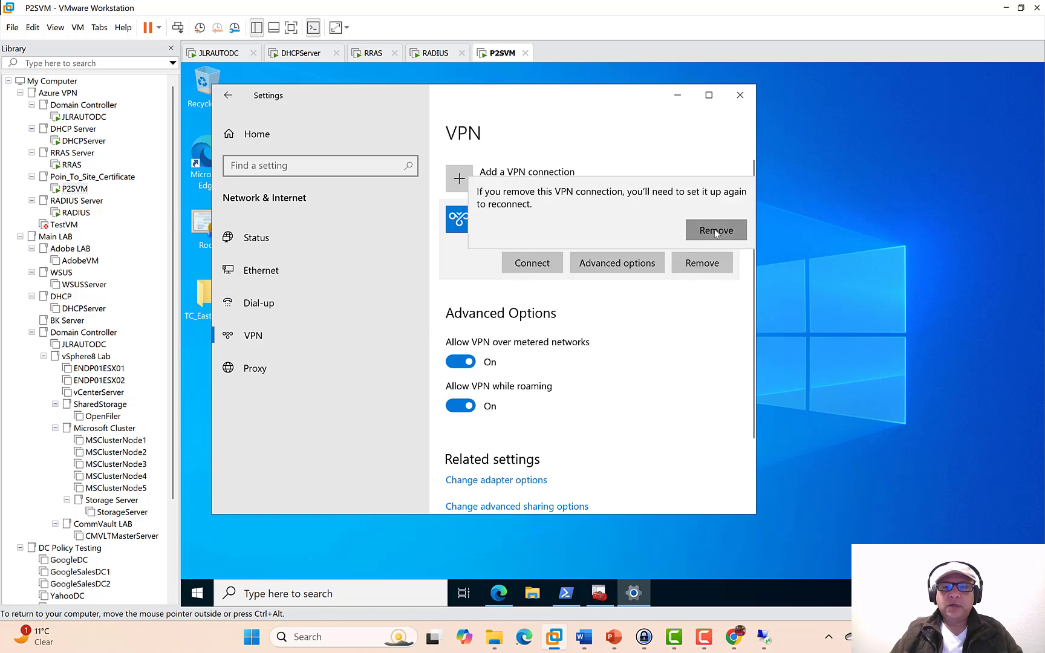
{"action": "left_click", "coordinate": [740, 95]}
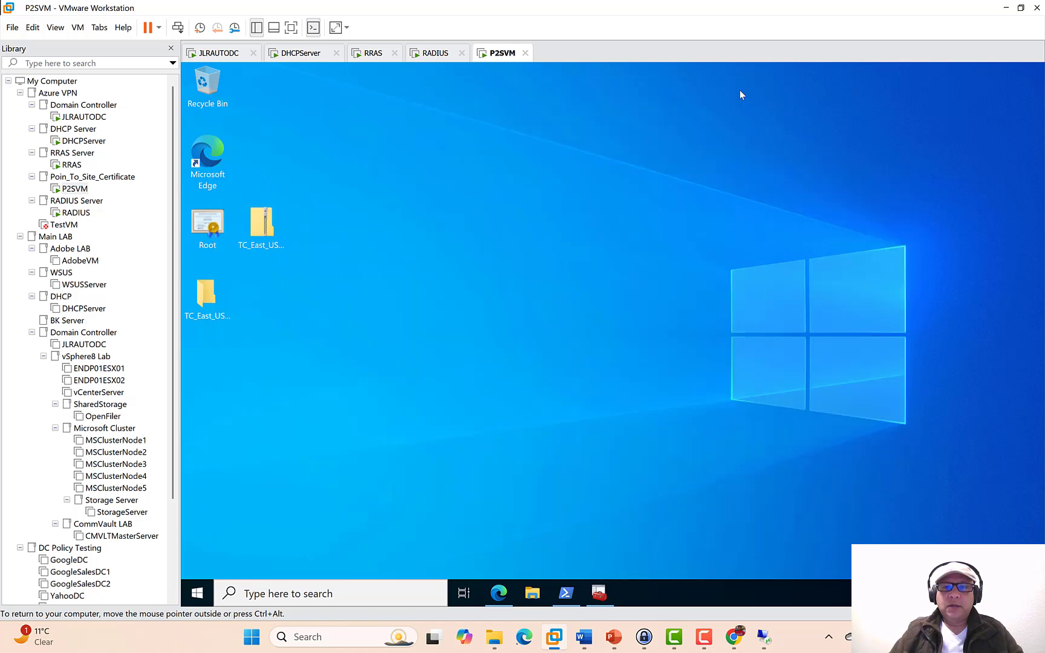
- Shut down P2SVM from the Start menu with the reason Other (Planned)
{"action": "right_click", "coordinate": [199, 591]}
{"action": "mouse_move", "coordinate": [246, 556]}
{"action": "left_click", "coordinate": [423, 529]}
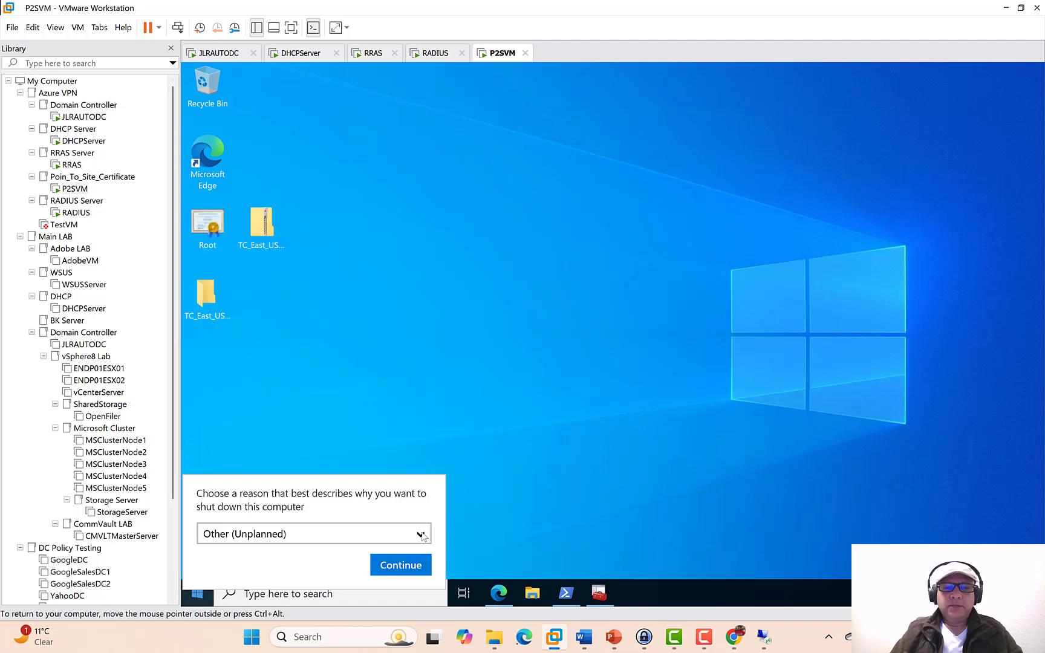
{"action": "left_click", "coordinate": [314, 534]}
{"action": "left_click", "coordinate": [319, 535]}
{"action": "left_click", "coordinate": [406, 566]}
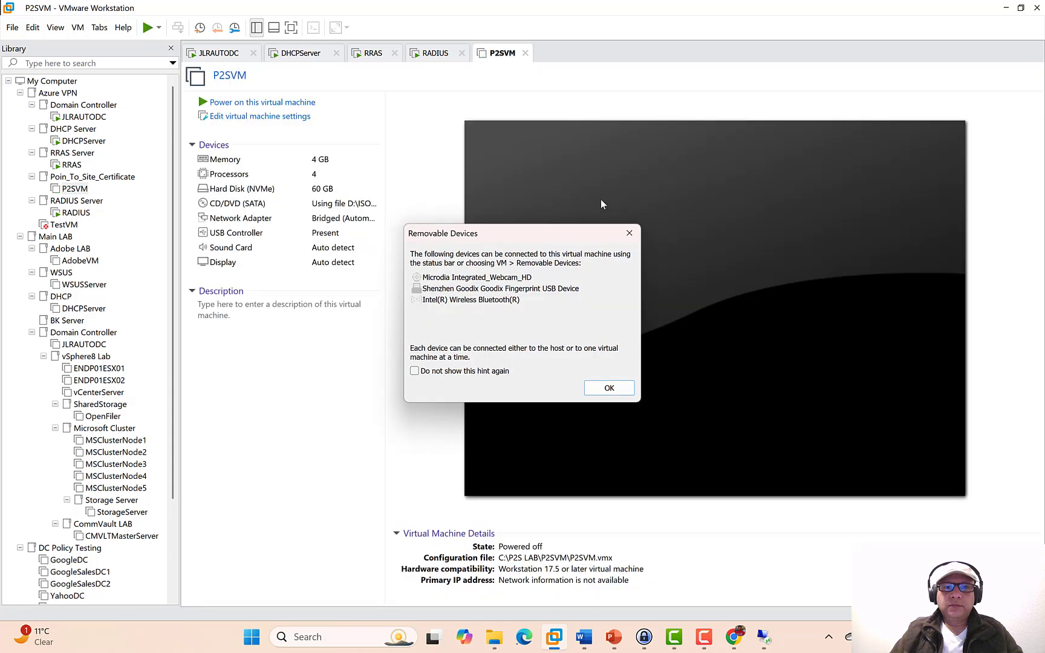
- Dismiss the removable devices notice, close the P2SVM tab and minimize VMware
{"action": "left_click", "coordinate": [588, 386]}
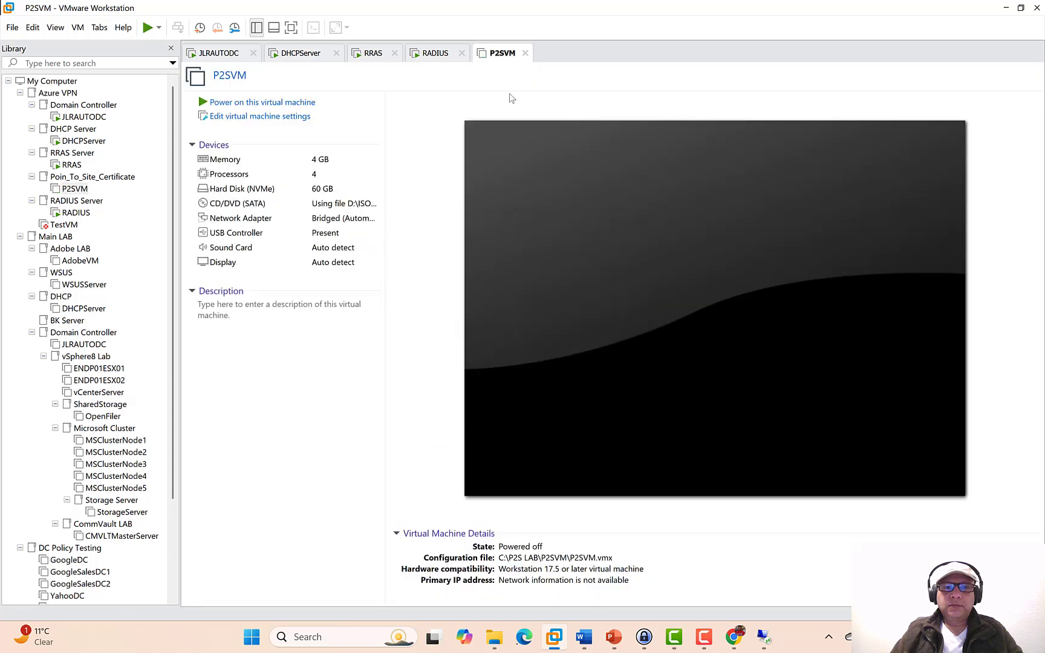
{"action": "left_click", "coordinate": [525, 54]}
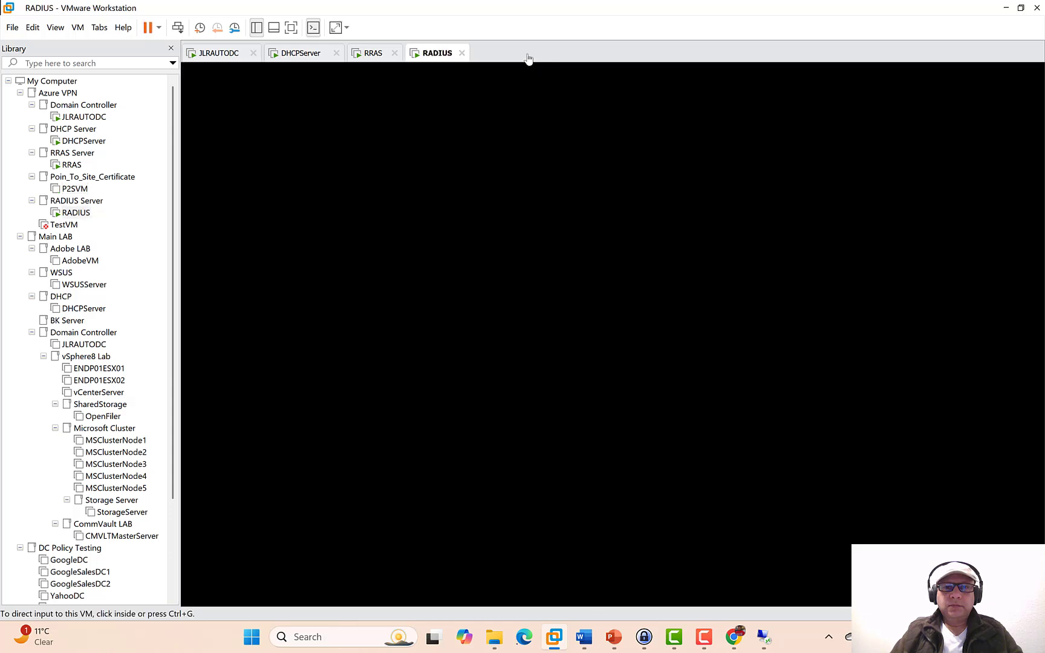
{"action": "left_click", "coordinate": [1003, 8]}
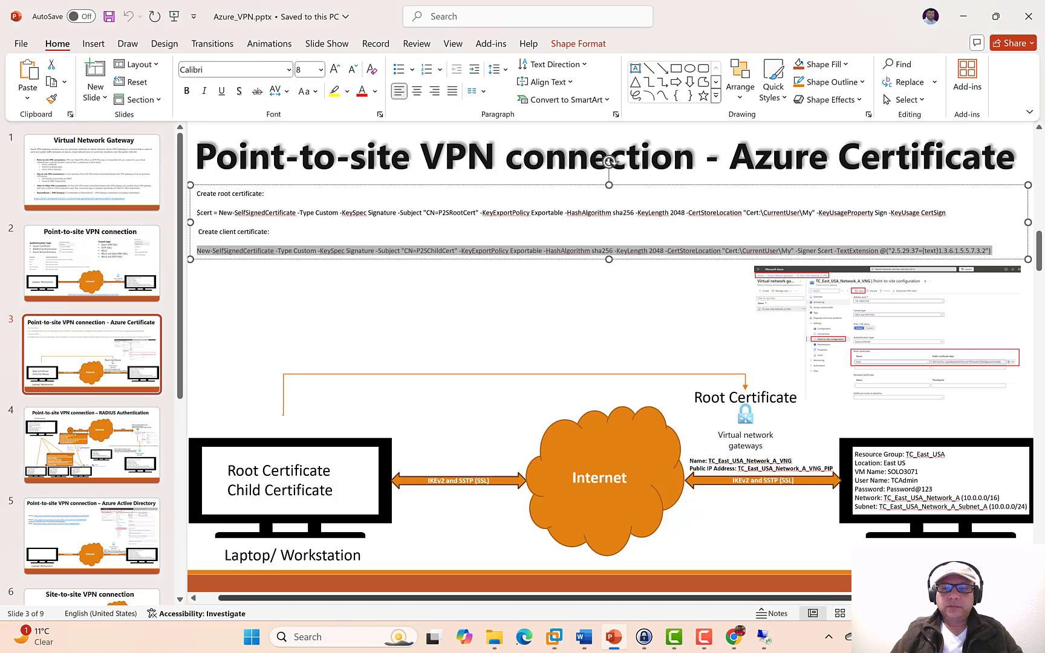
- Fit the slide view, present the RADIUS Authentication and Azure Active Directory slides, then show Chrome's Azure portal
{"action": "left_click", "coordinate": [915, 613]}
{"action": "left_click", "coordinate": [914, 613]}
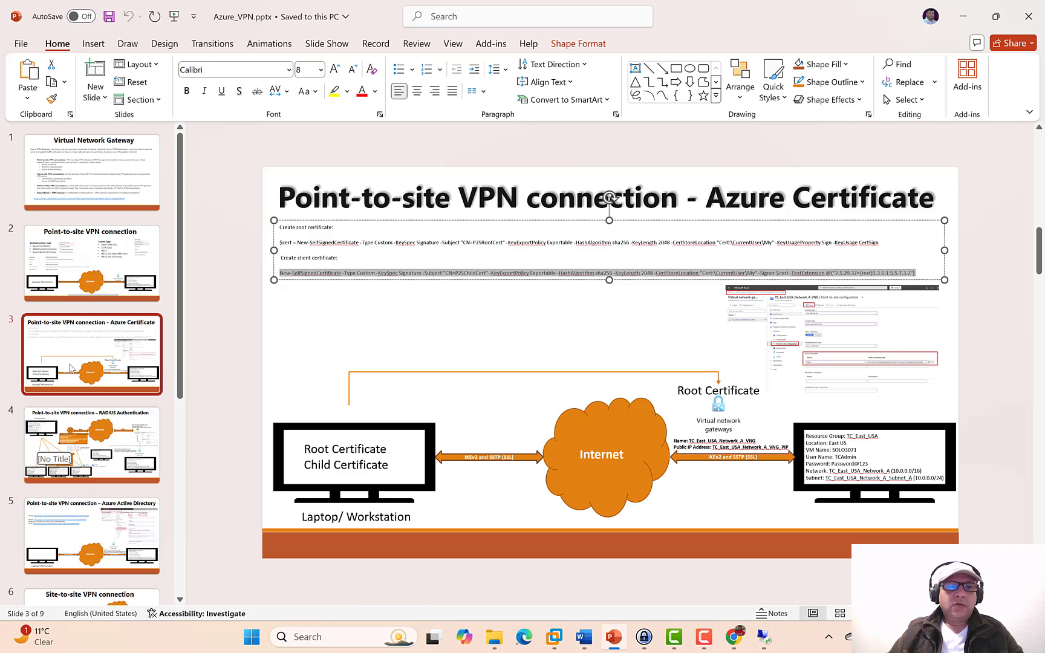
{"action": "left_click", "coordinate": [101, 431]}
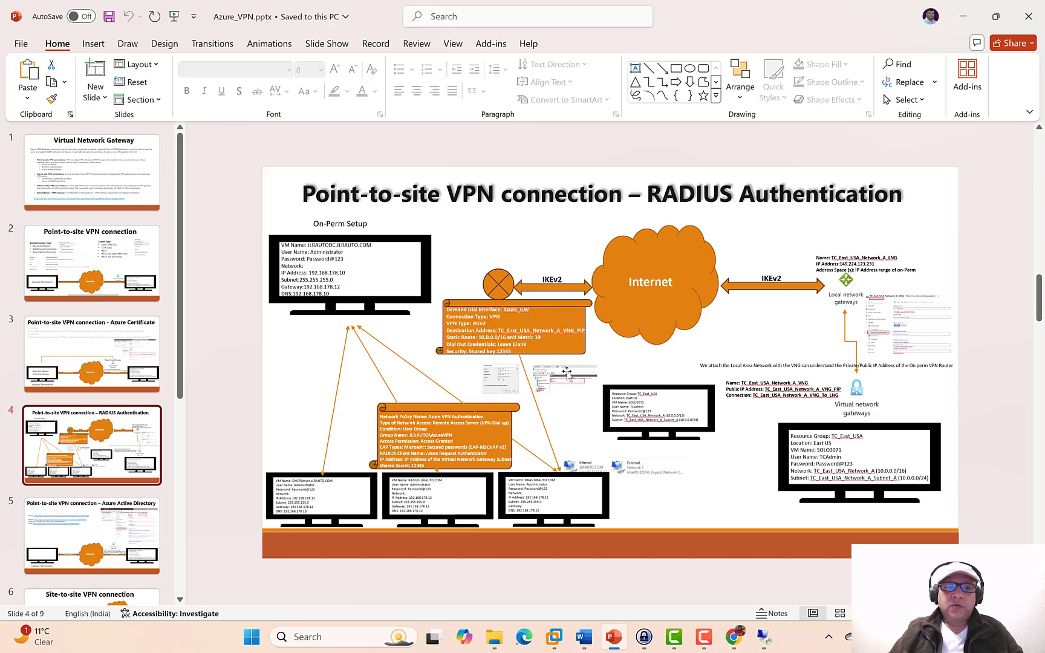
{"action": "left_click", "coordinate": [76, 540]}
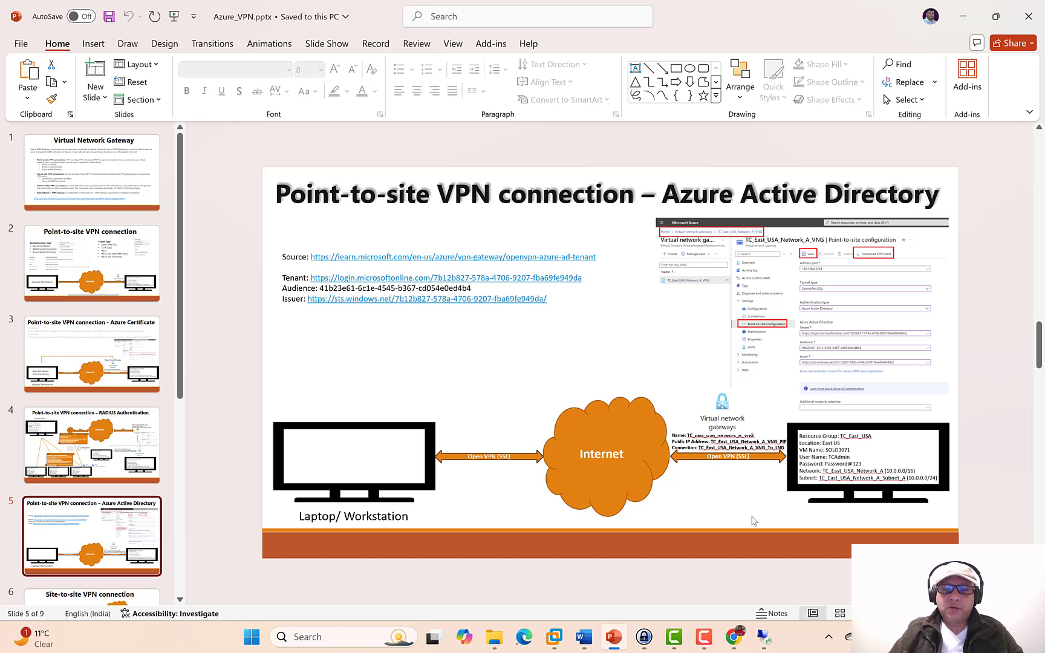
{"action": "left_click", "coordinate": [734, 636]}
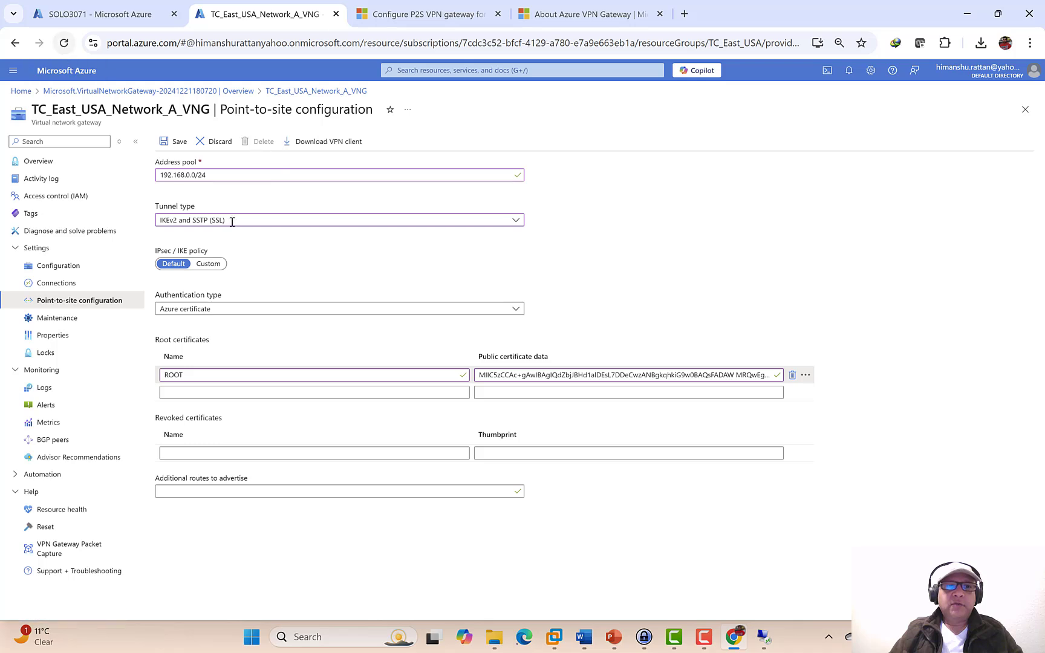
- Review the authentication type options, then reload the portal page, discarding unsaved changes
{"action": "left_click", "coordinate": [248, 309]}
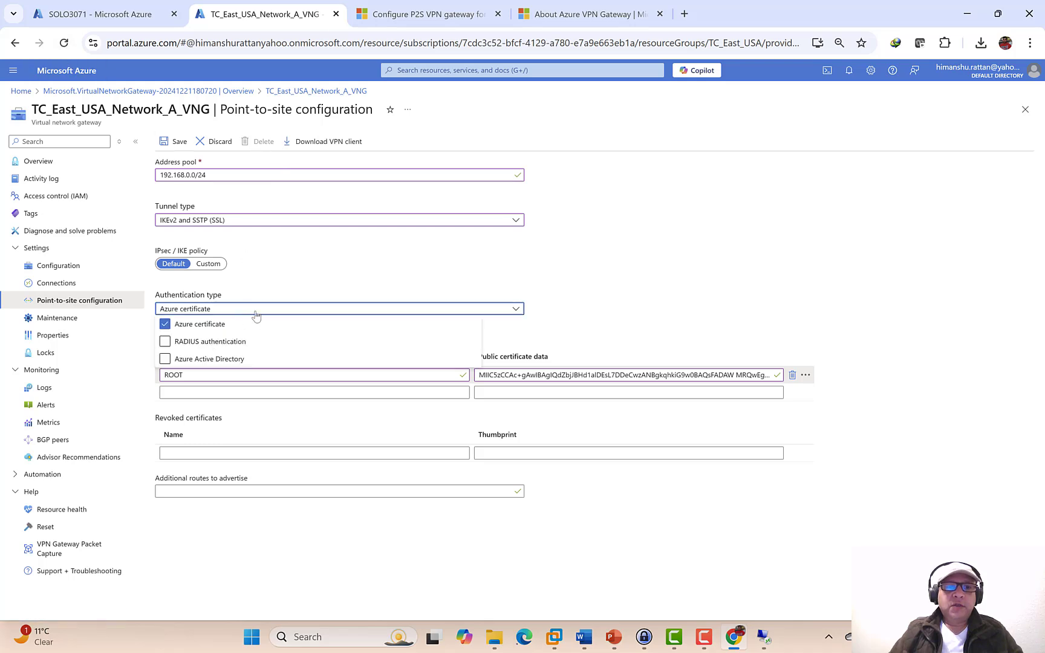
{"action": "left_click", "coordinate": [595, 265]}
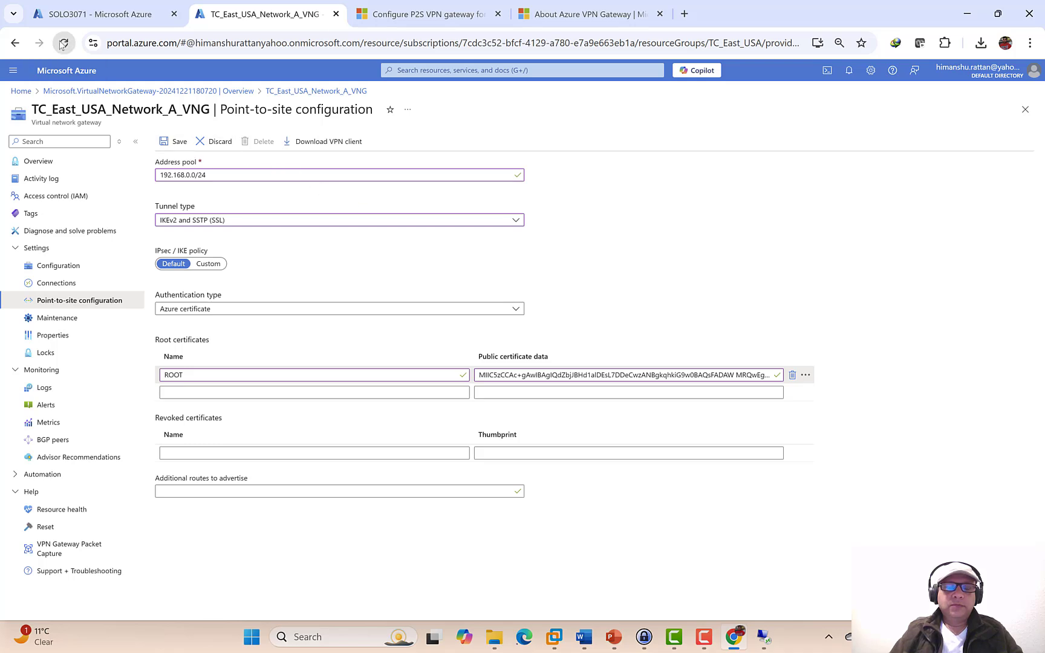
{"action": "left_click", "coordinate": [63, 45]}
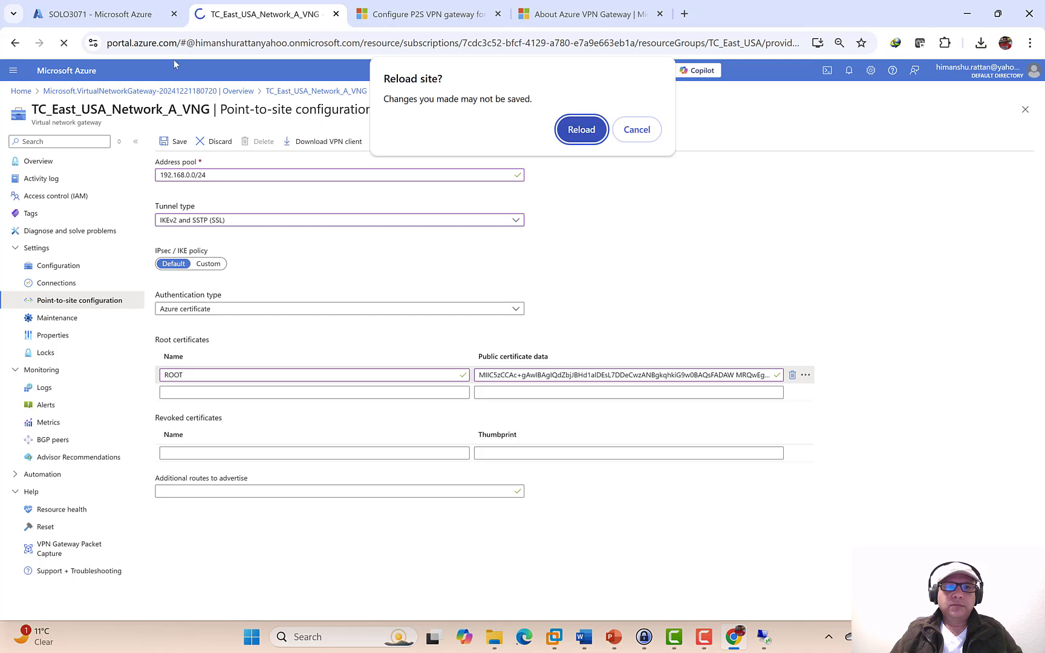
{"action": "left_click", "coordinate": [598, 133]}
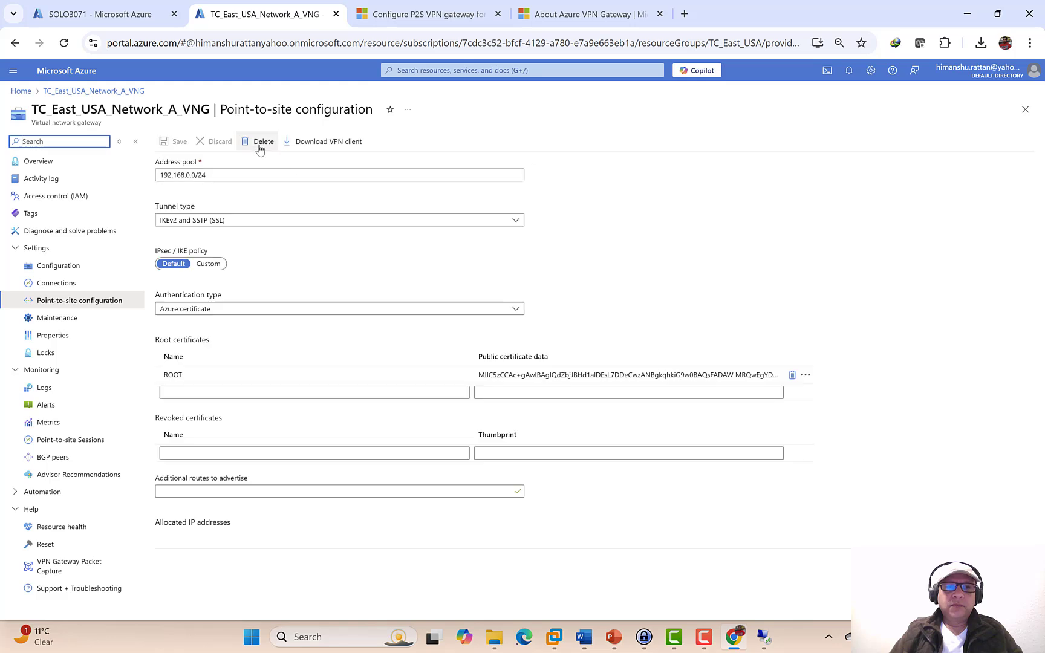
- Delete the gateway's point-to-site configuration and return to the PowerPoint presentation
{"action": "left_click", "coordinate": [262, 146]}
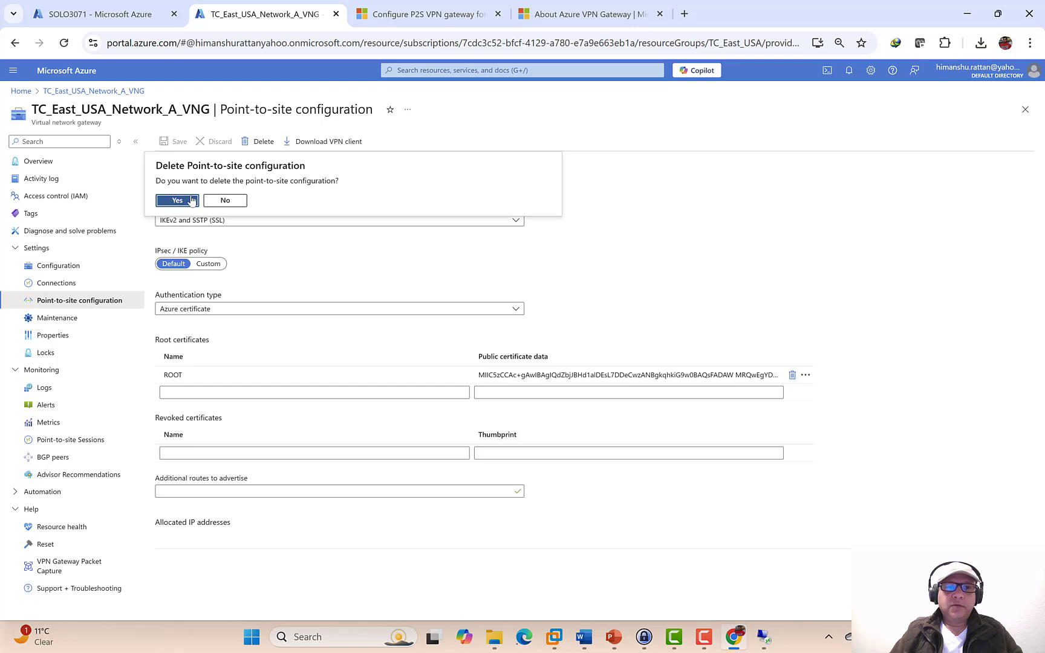
{"action": "left_click", "coordinate": [179, 200]}
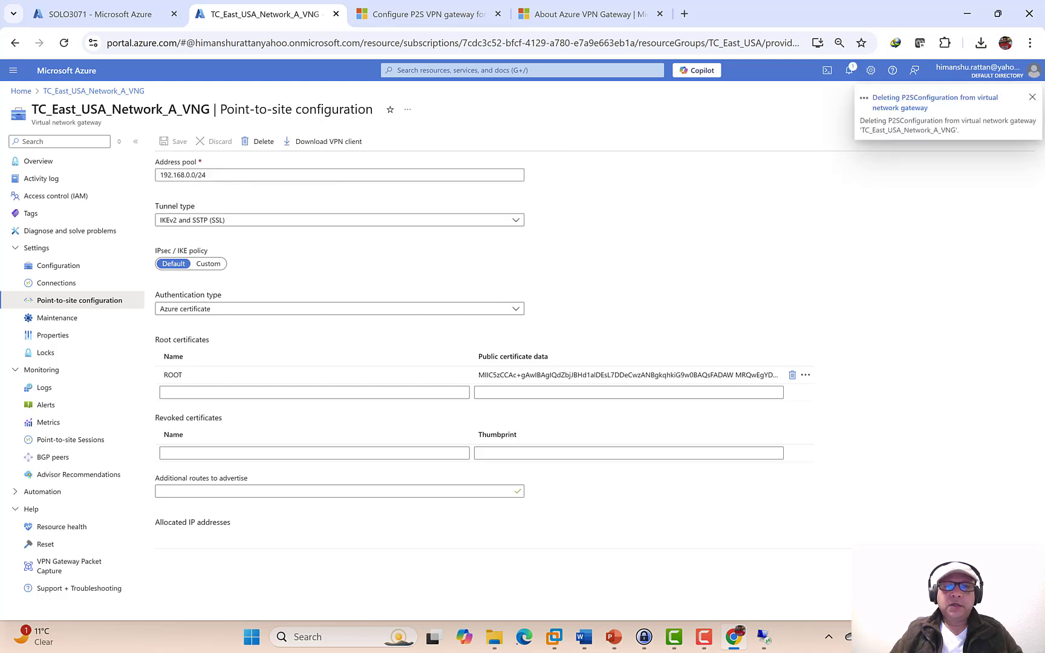
{"action": "left_click", "coordinate": [613, 638]}
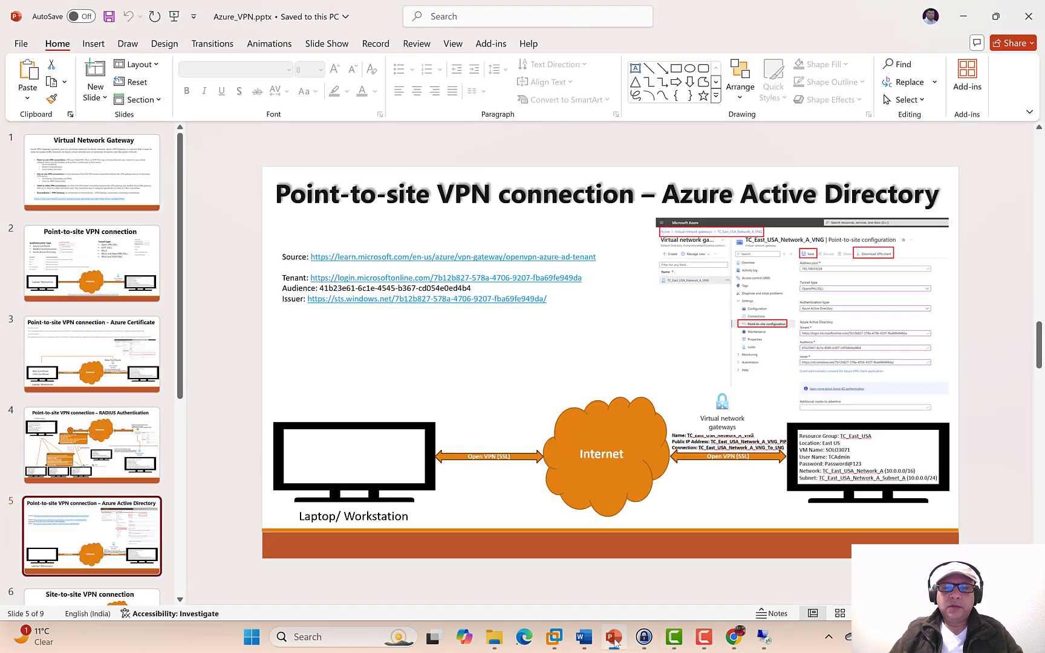
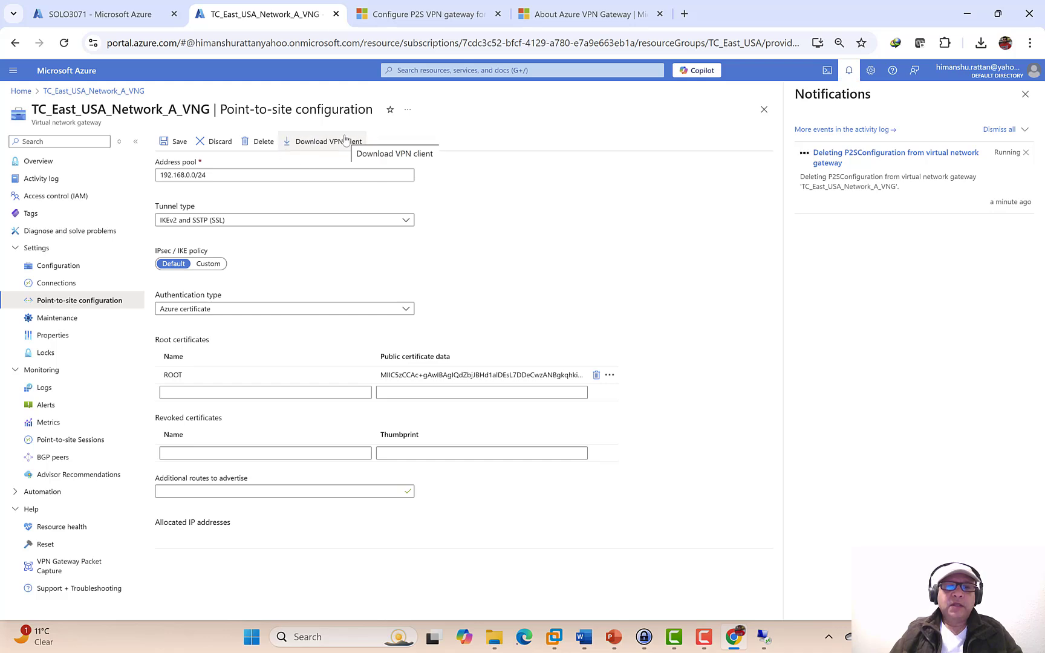
- Switch to the Azure_VPN.pptx deck showing slide 5, the Azure Active Directory point-to-site slide
{"action": "left_click", "coordinate": [623, 639]}
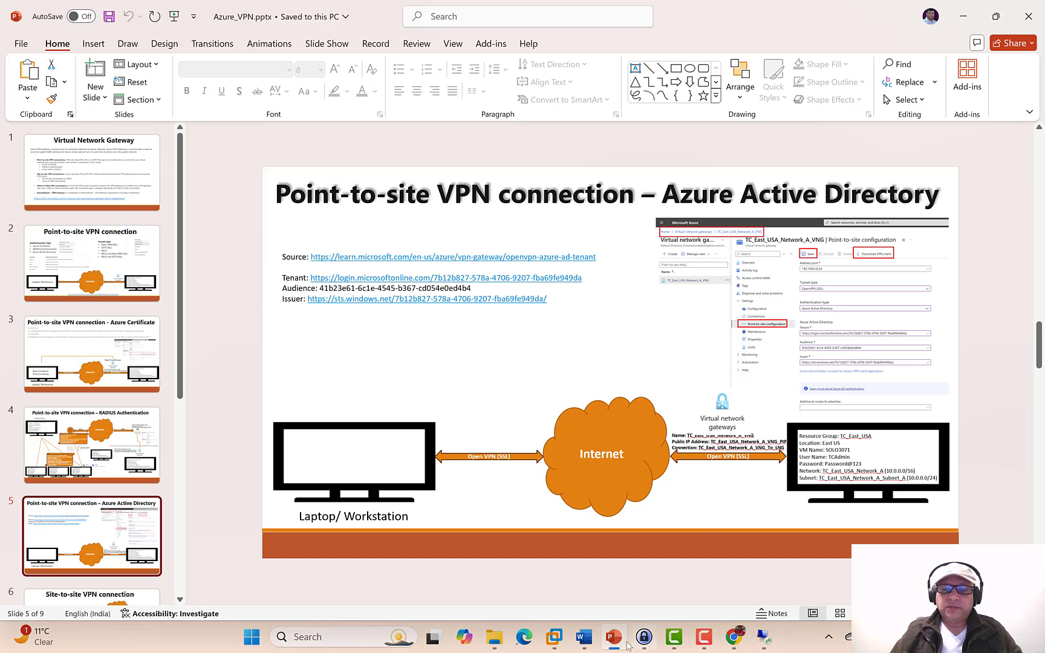
- Return to the Azure portal, where TC_East_USA_Network_A_VNG now shows point-to-site not configured
{"action": "left_click", "coordinate": [732, 645]}
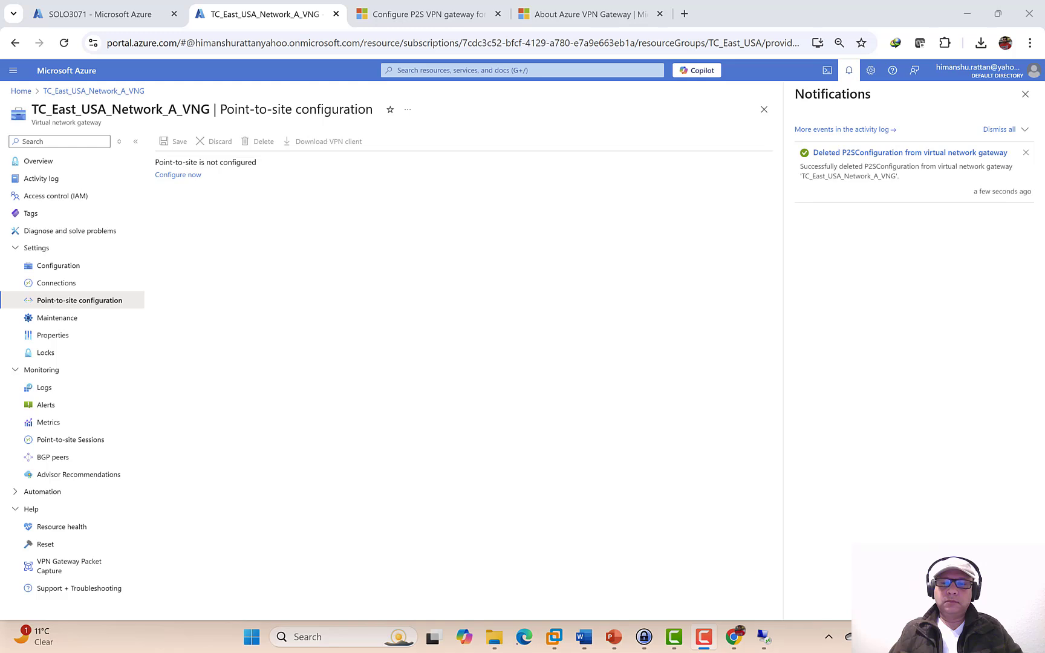
- Begin a point-to-site setup using OpenVPN (SSL) tunnels and Azure Active Directory instead of Azure certificate
{"action": "left_click", "coordinate": [182, 176]}
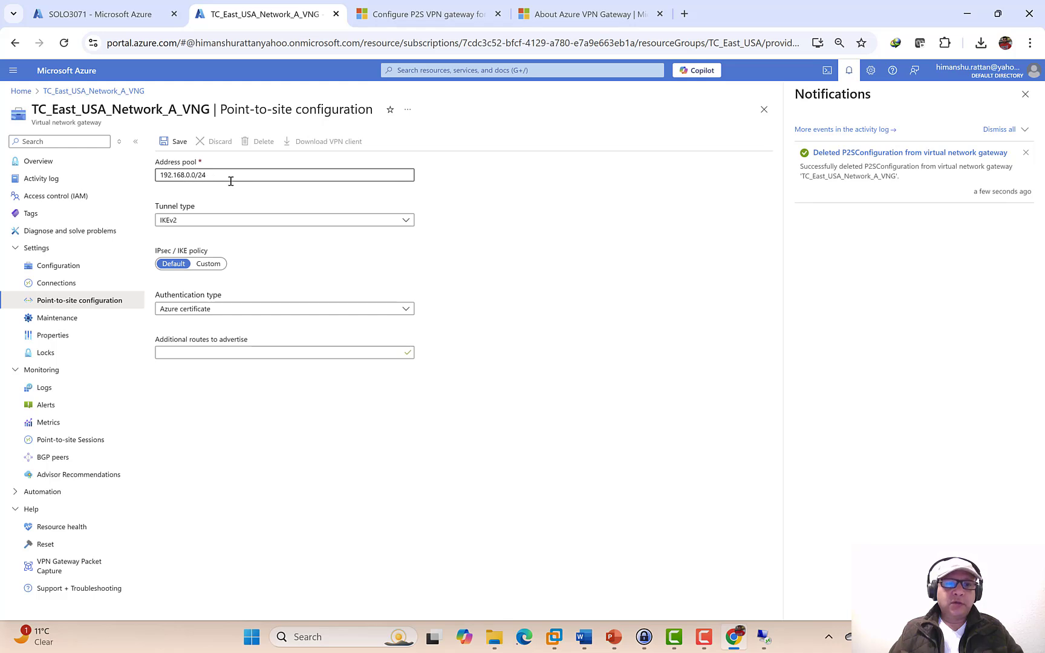
{"action": "left_click", "coordinate": [407, 221]}
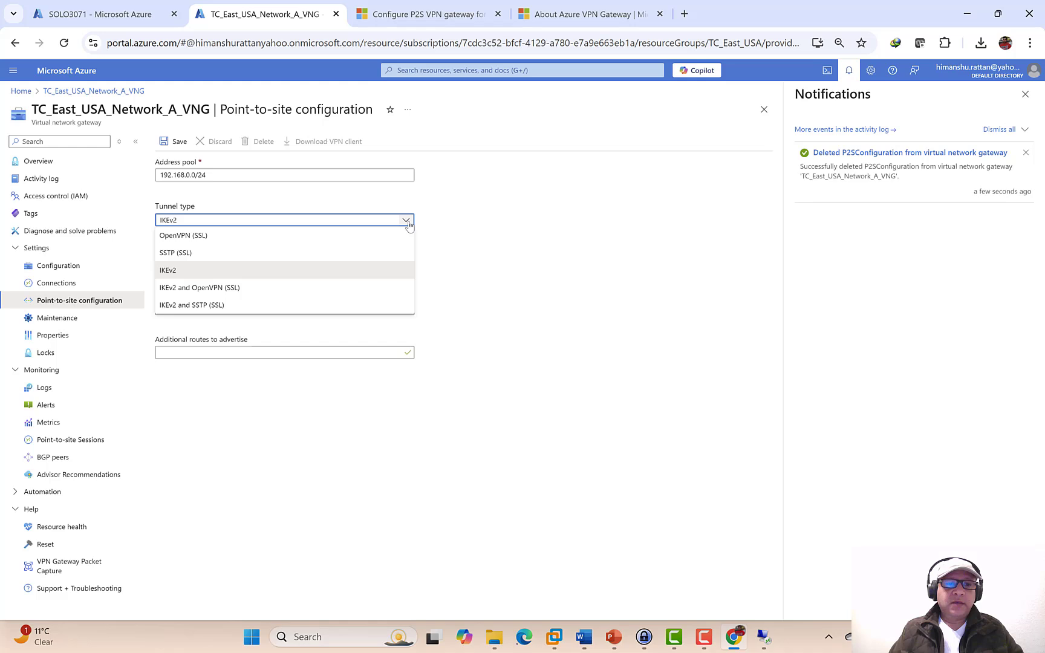
{"action": "left_click", "coordinate": [212, 236]}
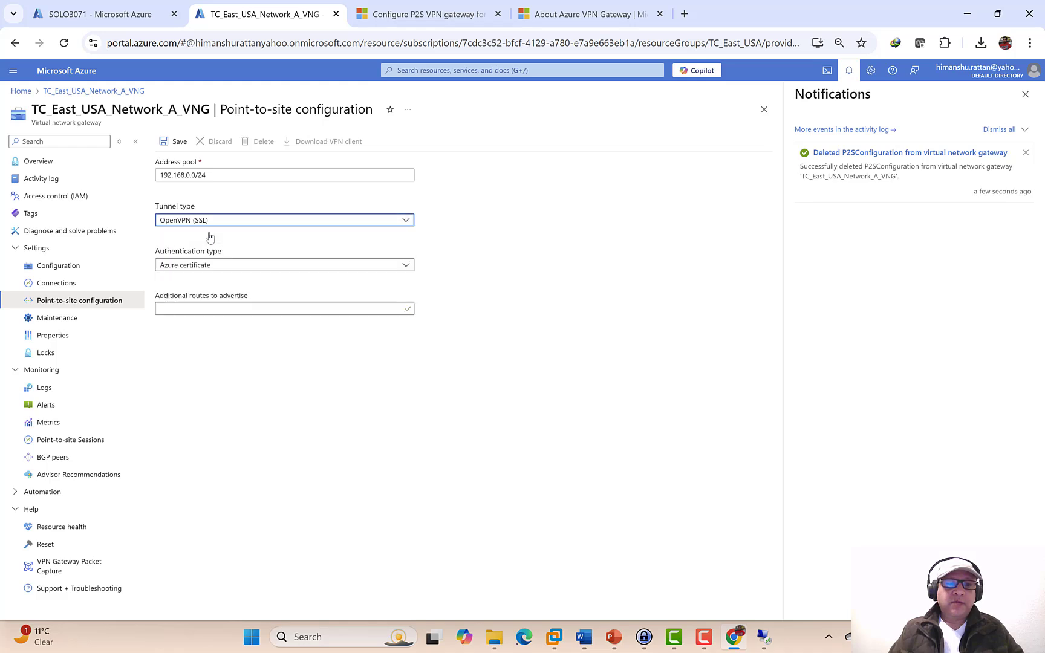
{"action": "left_click", "coordinate": [405, 266]}
{"action": "left_click", "coordinate": [165, 280]}
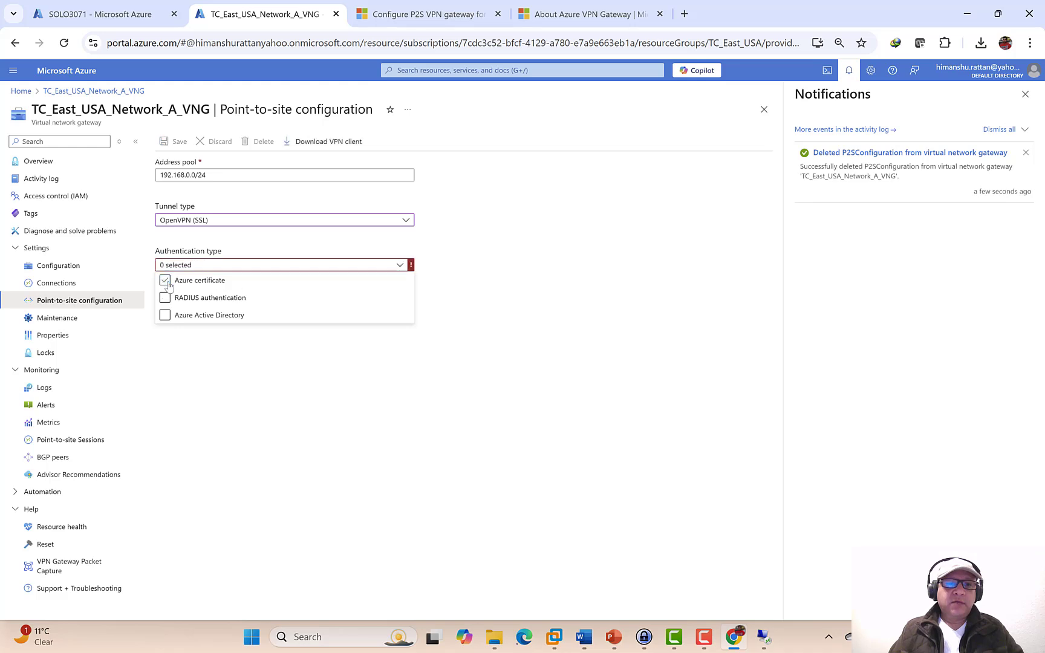
{"action": "left_click", "coordinate": [166, 316]}
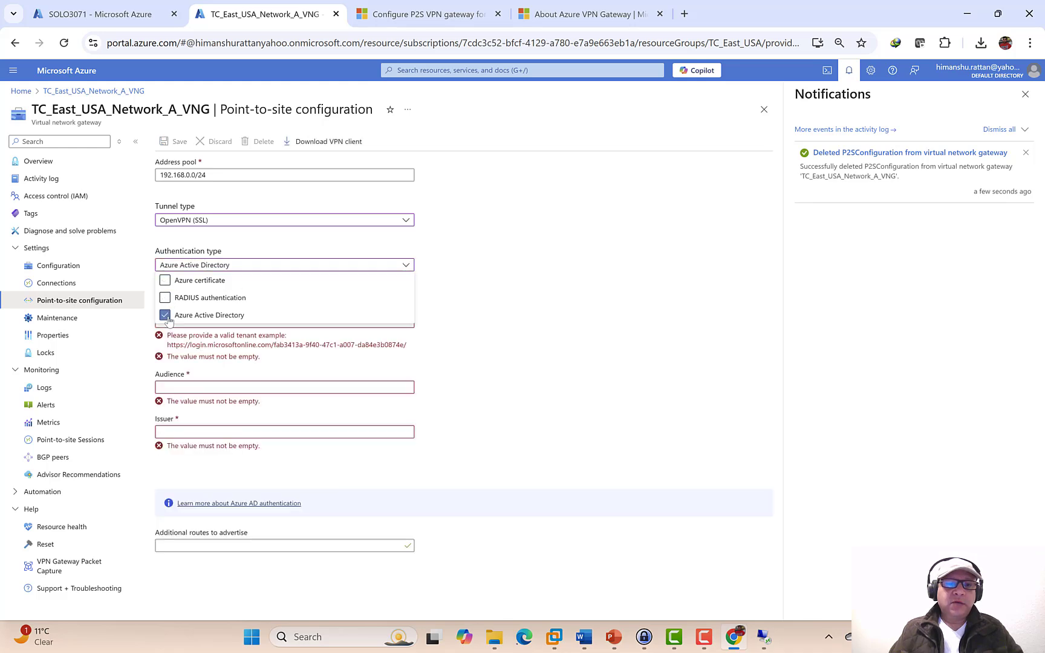
{"action": "left_click", "coordinate": [654, 316]}
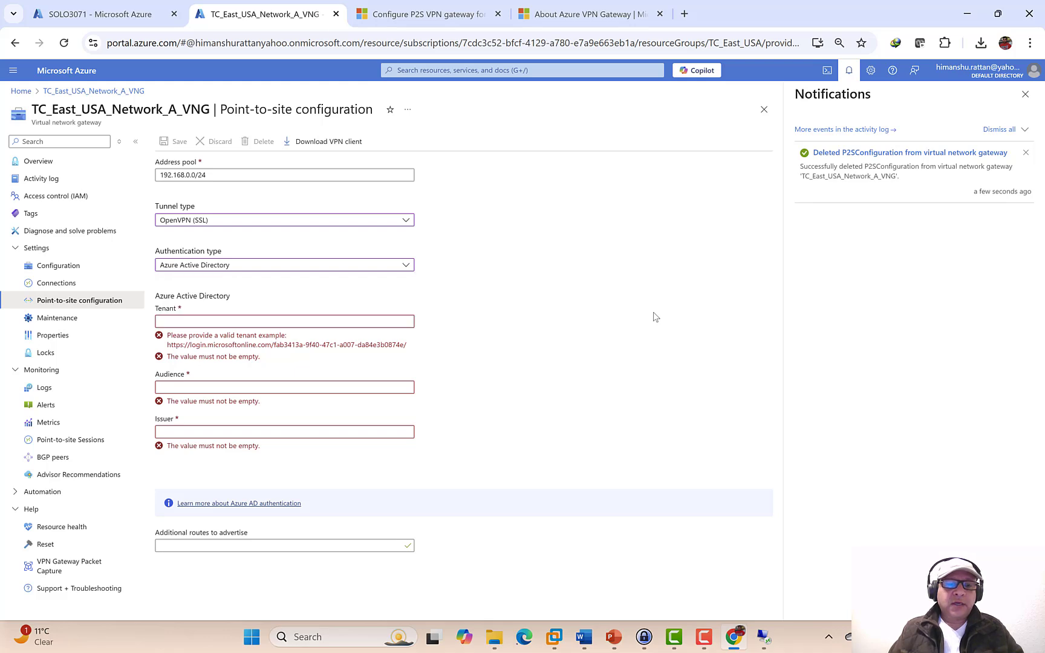
{"action": "left_click", "coordinate": [212, 320]}
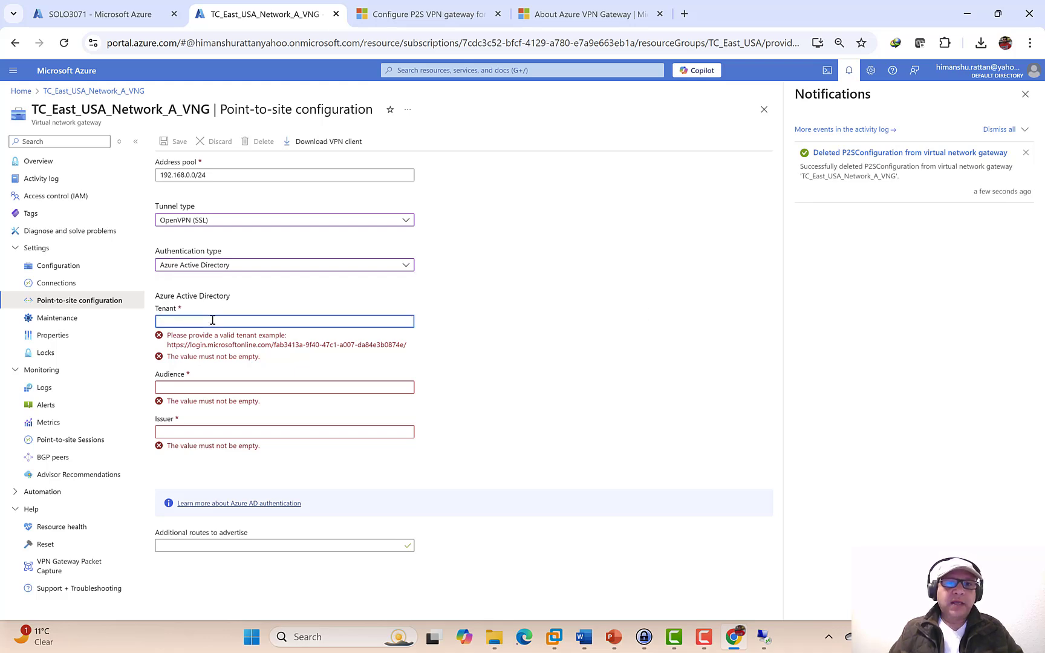
{"action": "left_click", "coordinate": [443, 14]}
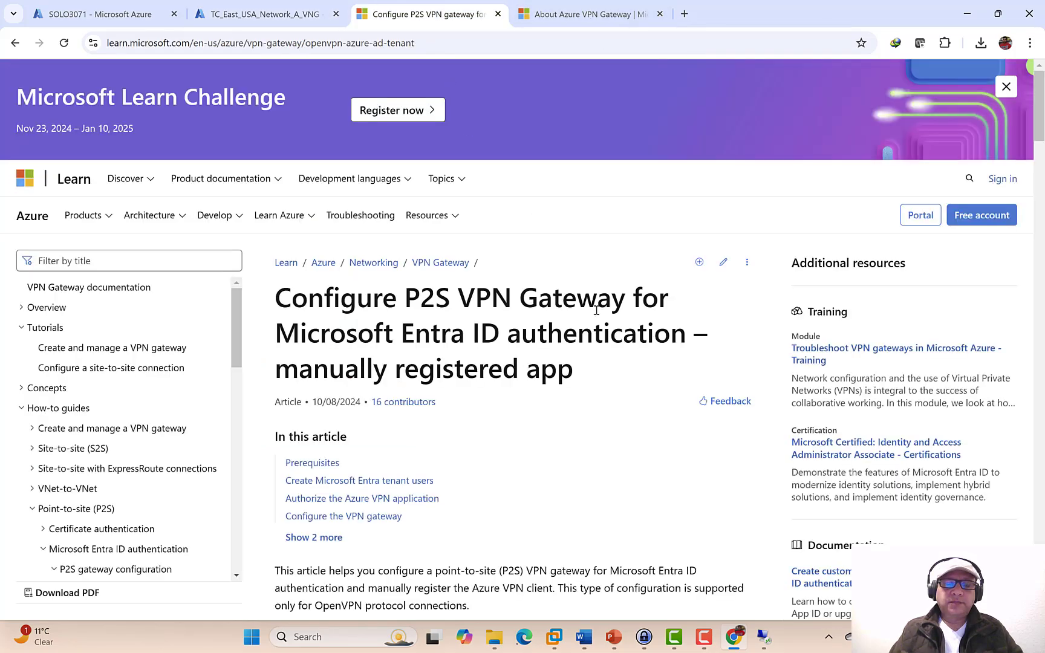
{"action": "scroll", "coordinate": [596, 311], "scroll_direction": "down", "scroll_amount": 15}
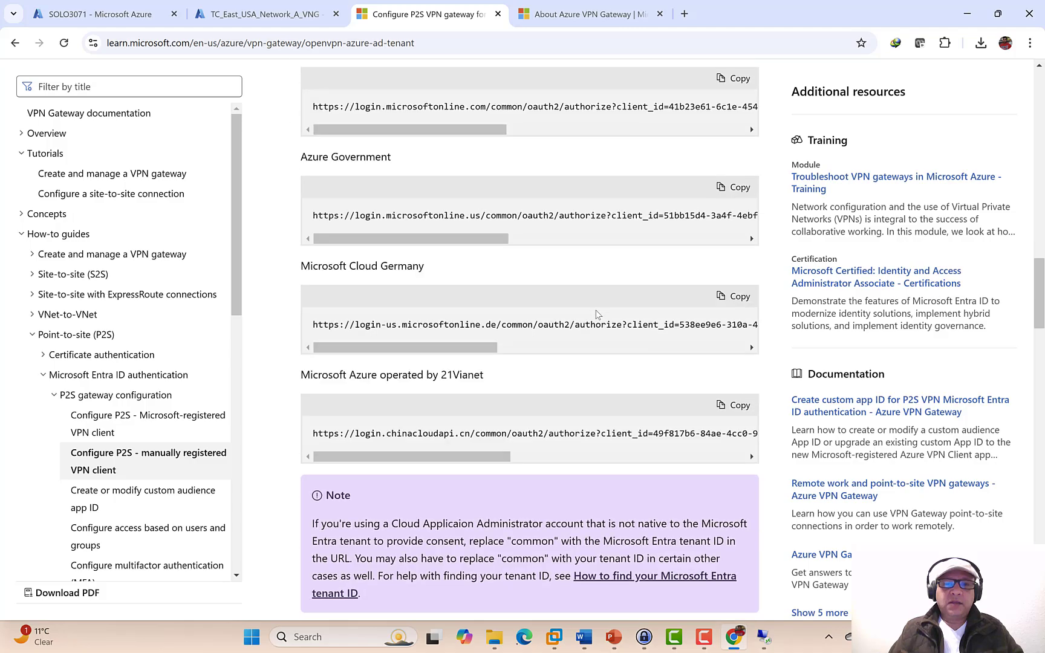
{"action": "scroll", "coordinate": [596, 312], "scroll_direction": "down", "scroll_amount": 20}
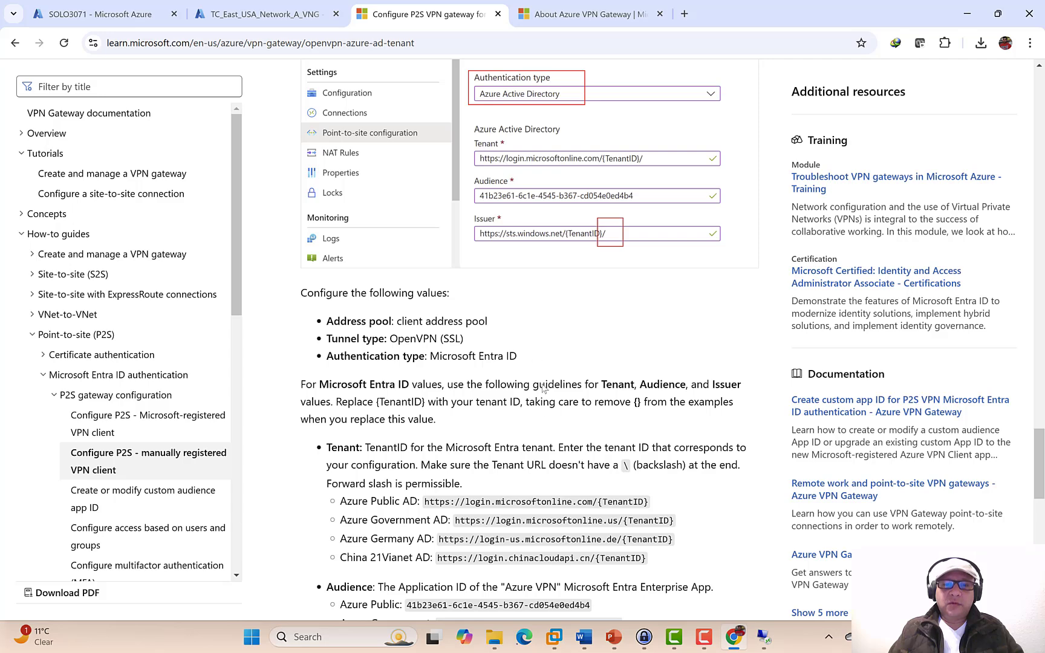
{"action": "left_click_drag", "start_coordinate": [598, 502], "coordinate": [470, 501]}
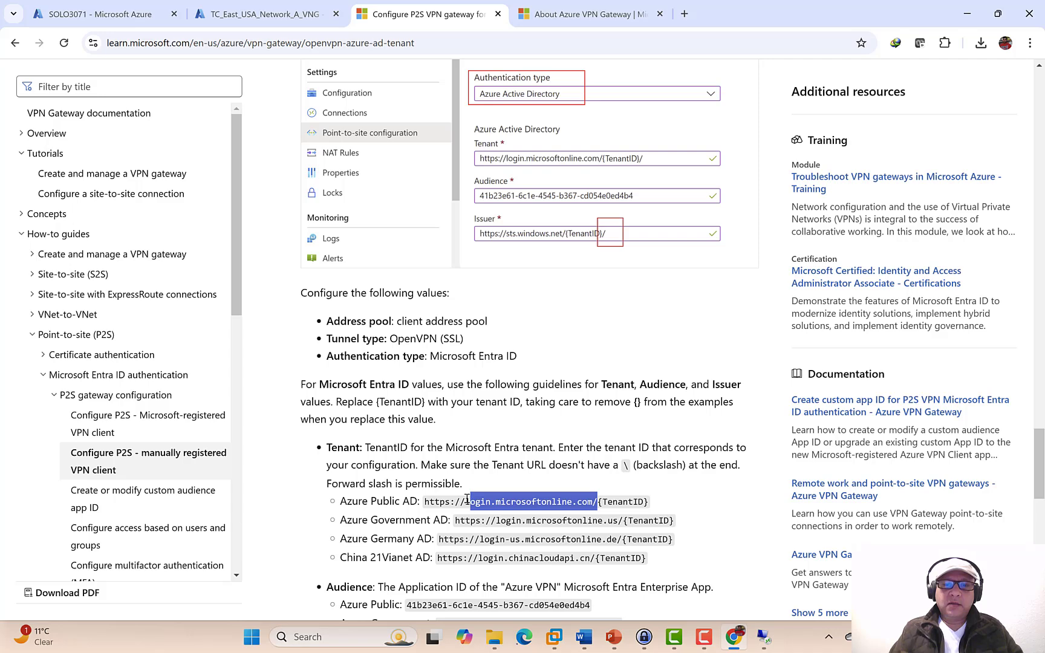
{"action": "left_click_drag", "start_coordinate": [467, 500], "coordinate": [426, 505]}
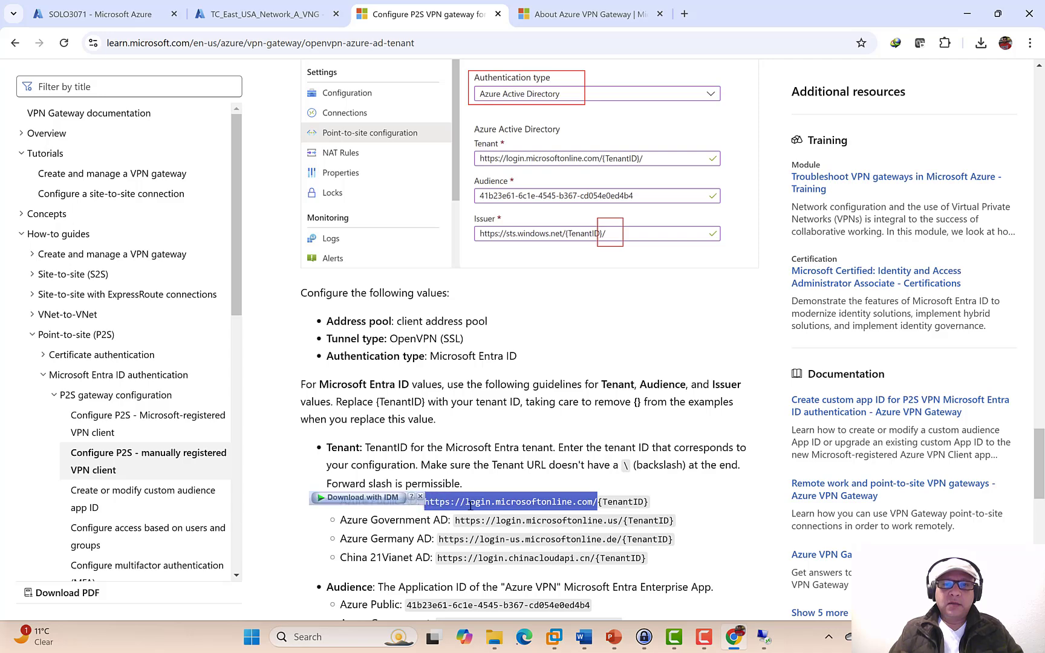
{"action": "right_click", "coordinate": [502, 505]}
{"action": "left_click", "coordinate": [543, 354]}
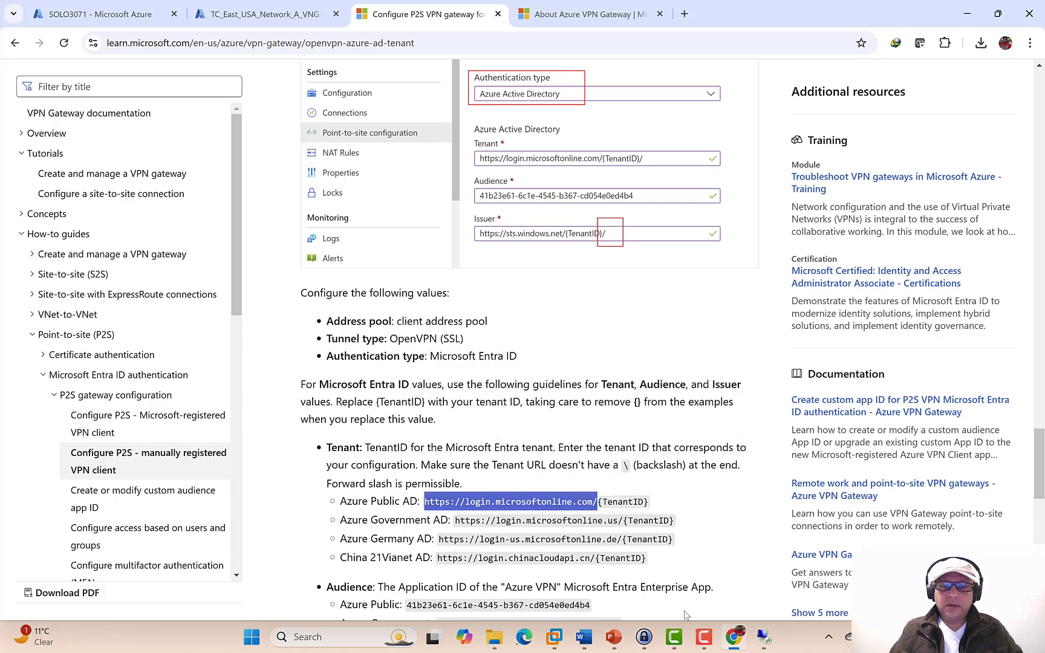
{"action": "left_click", "coordinate": [732, 638]}
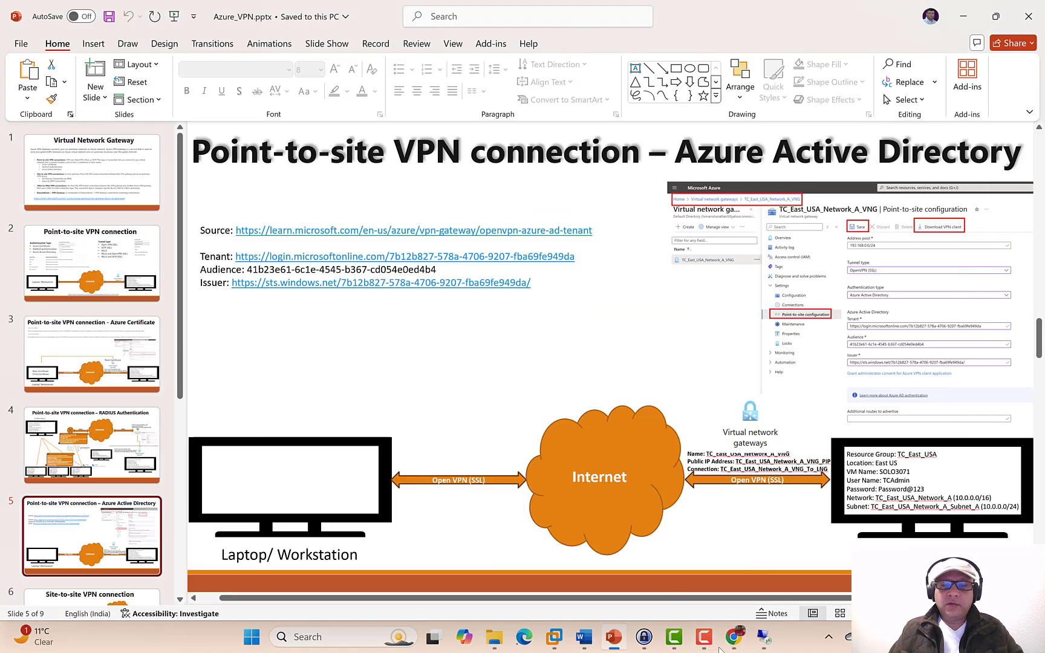
{"action": "left_click", "coordinate": [733, 638]}
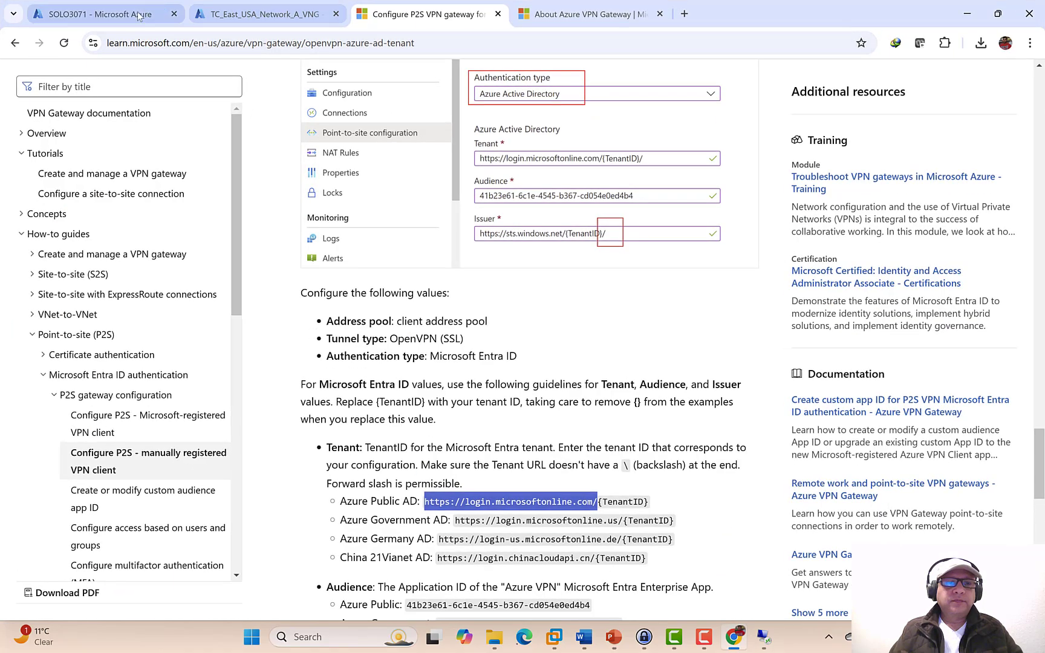
{"action": "left_click", "coordinate": [233, 17]}
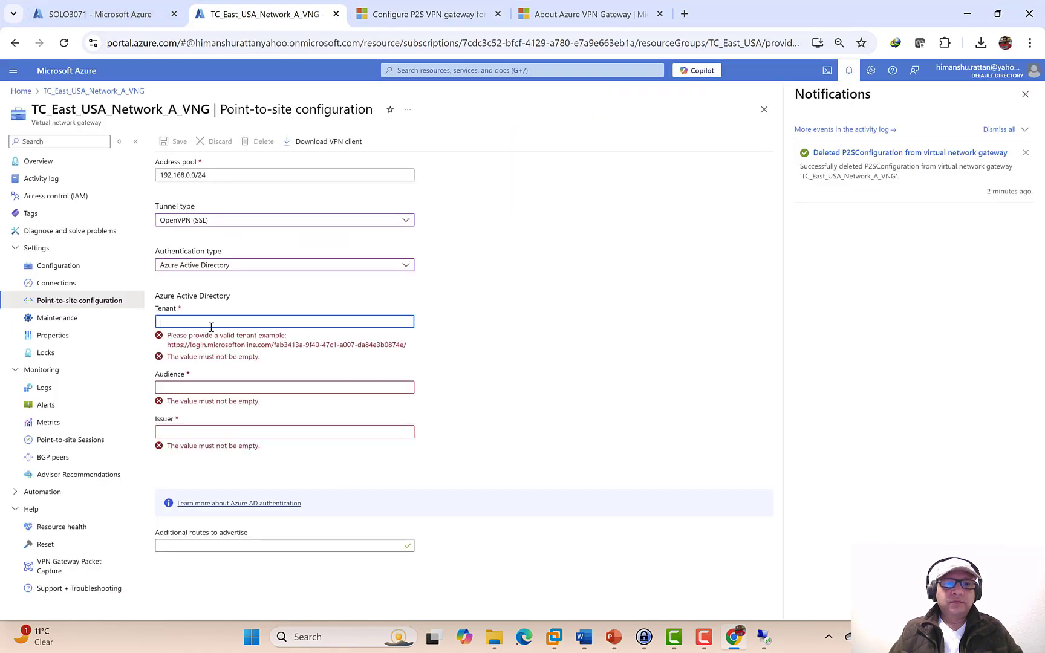
{"action": "key", "text": "ctrl+v"}
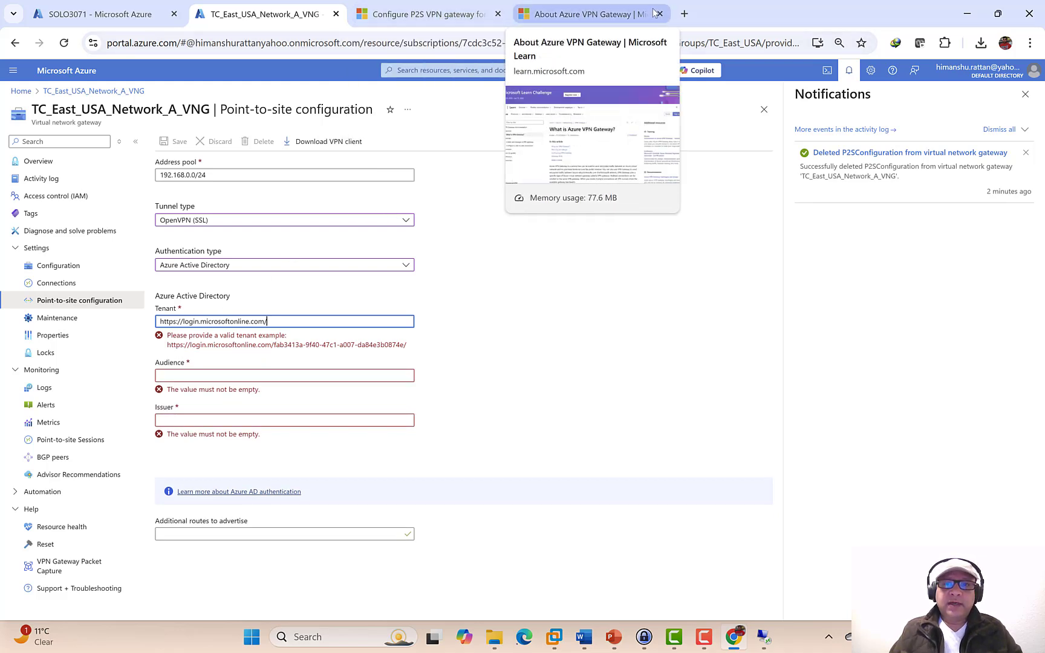
{"action": "left_click", "coordinate": [685, 14]}
{"action": "left_click_drag", "start_coordinate": [696, 15], "coordinate": [397, 39]}
{"action": "type", "text": "portal.azure.com/#"}
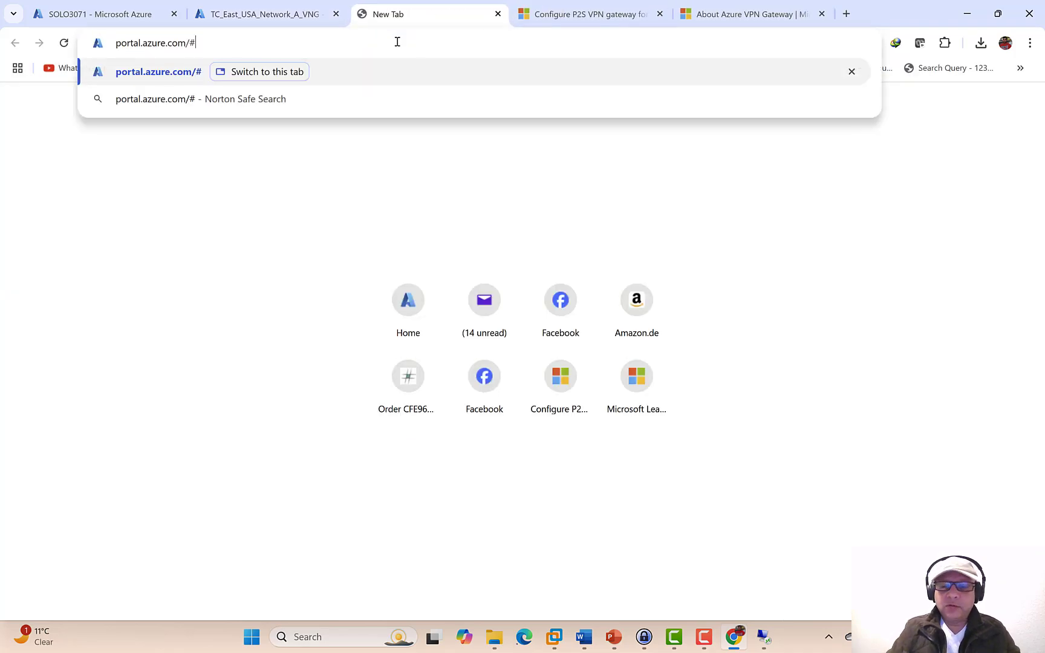
{"action": "key", "text": "Return"}
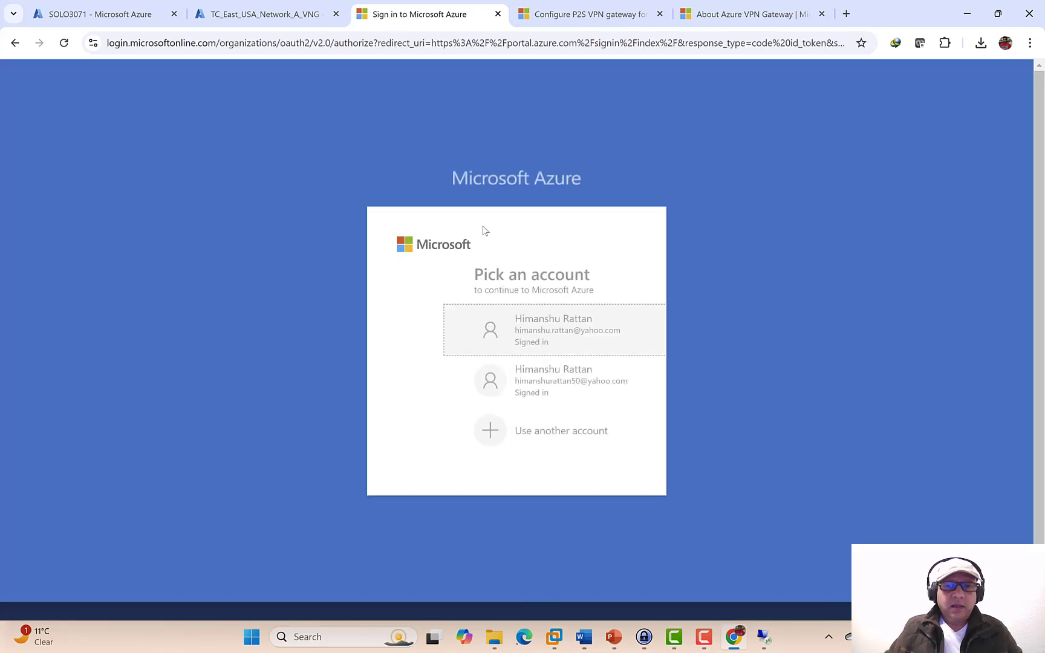
{"action": "left_click", "coordinate": [492, 323]}
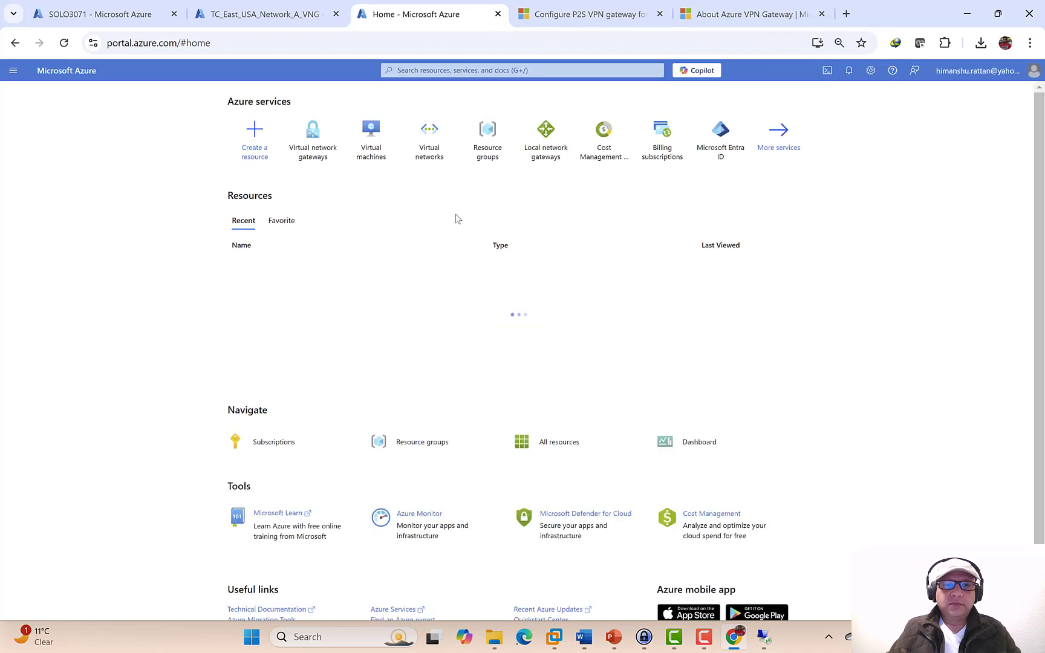
{"action": "left_click", "coordinate": [729, 154]}
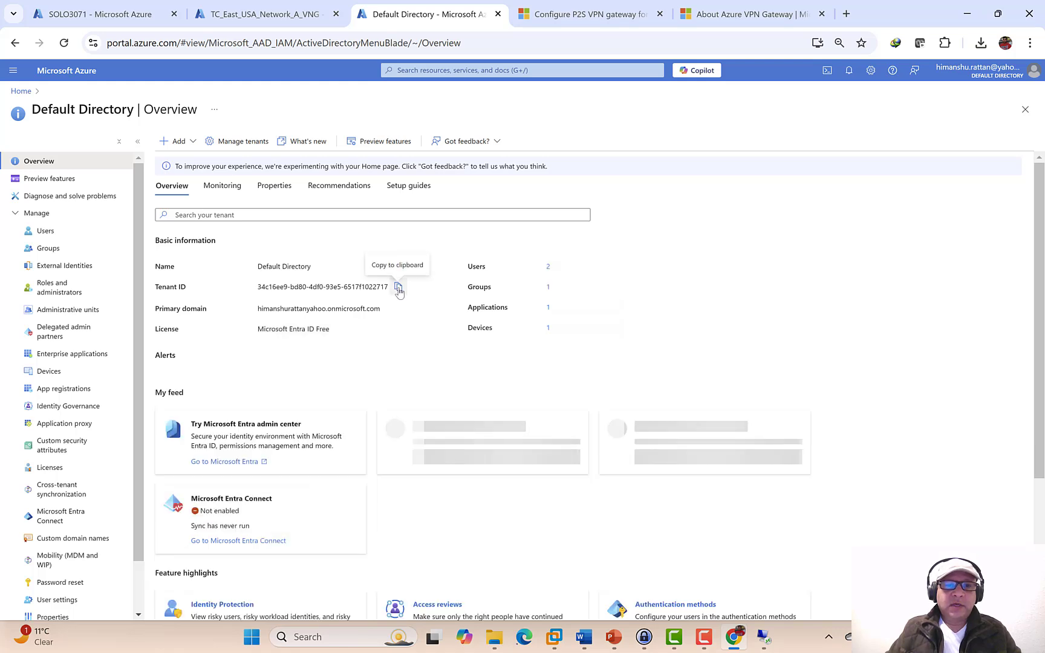
{"action": "left_click", "coordinate": [399, 288]}
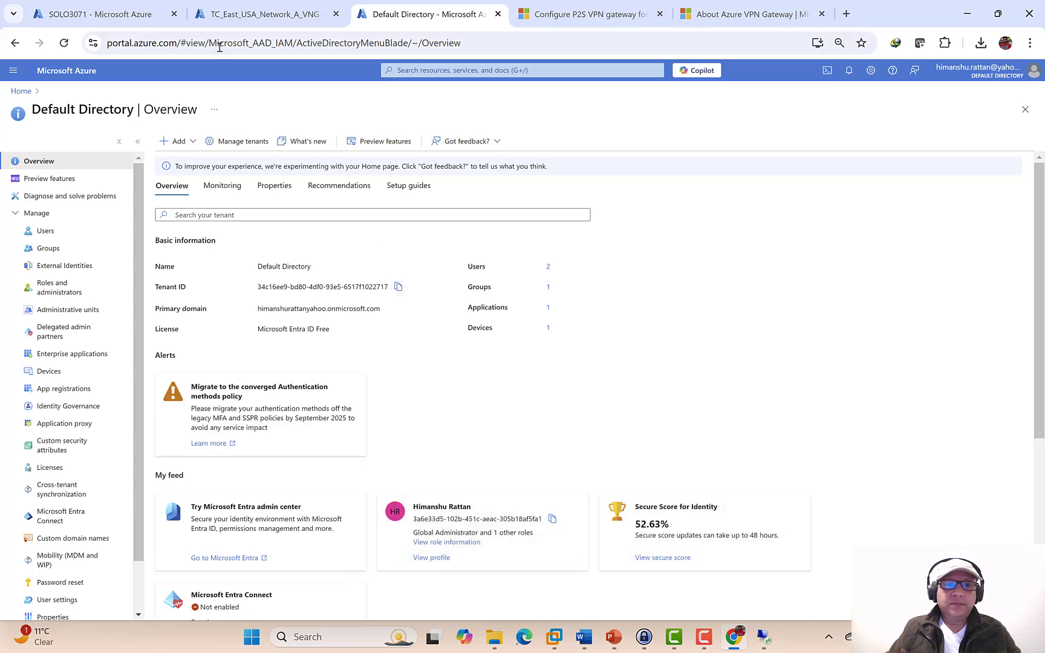
{"action": "left_click", "coordinate": [225, 16]}
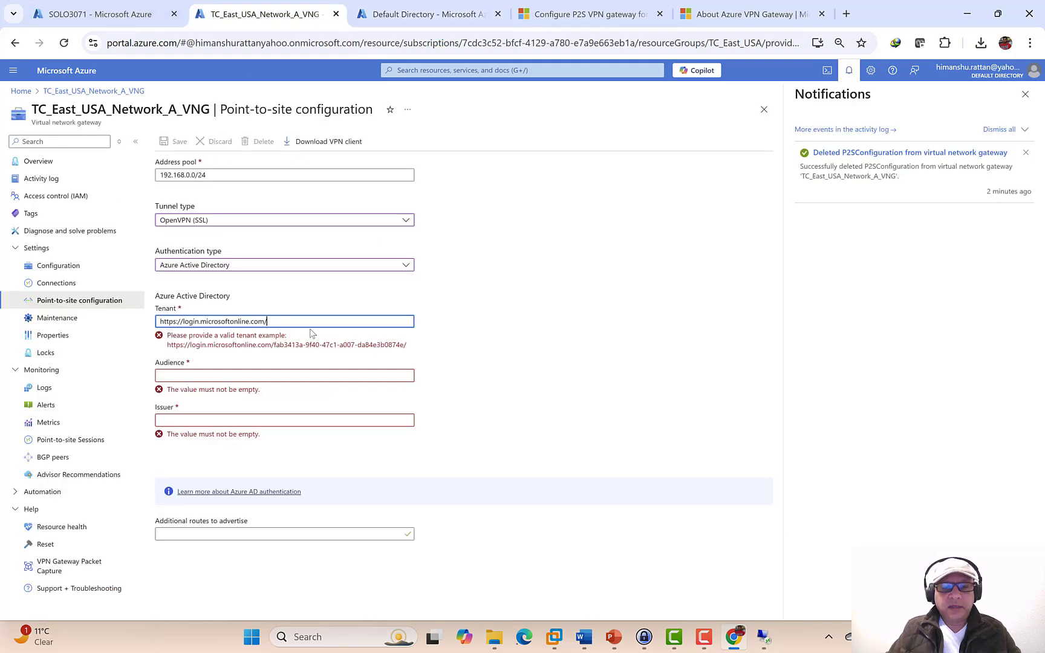
- Append the tenant ID to the Tenant URL and set Audience to 41b23e61-6c1e-4545-b367-cd054e0ed4b4
{"action": "key", "text": "ctrl+v"}
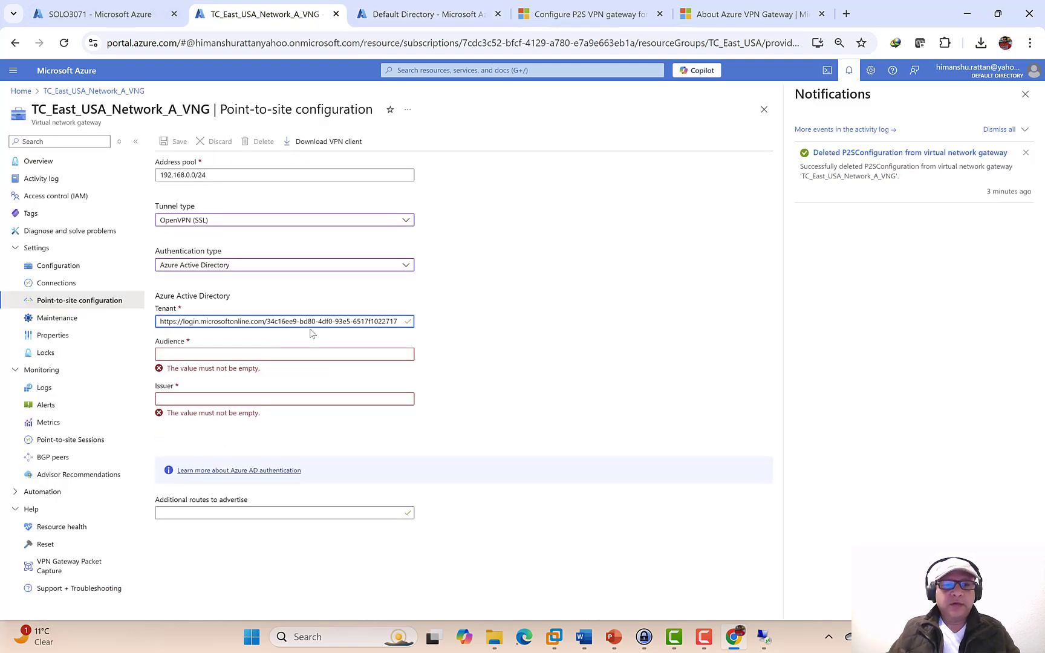
{"action": "mouse_move", "coordinate": [609, 639]}
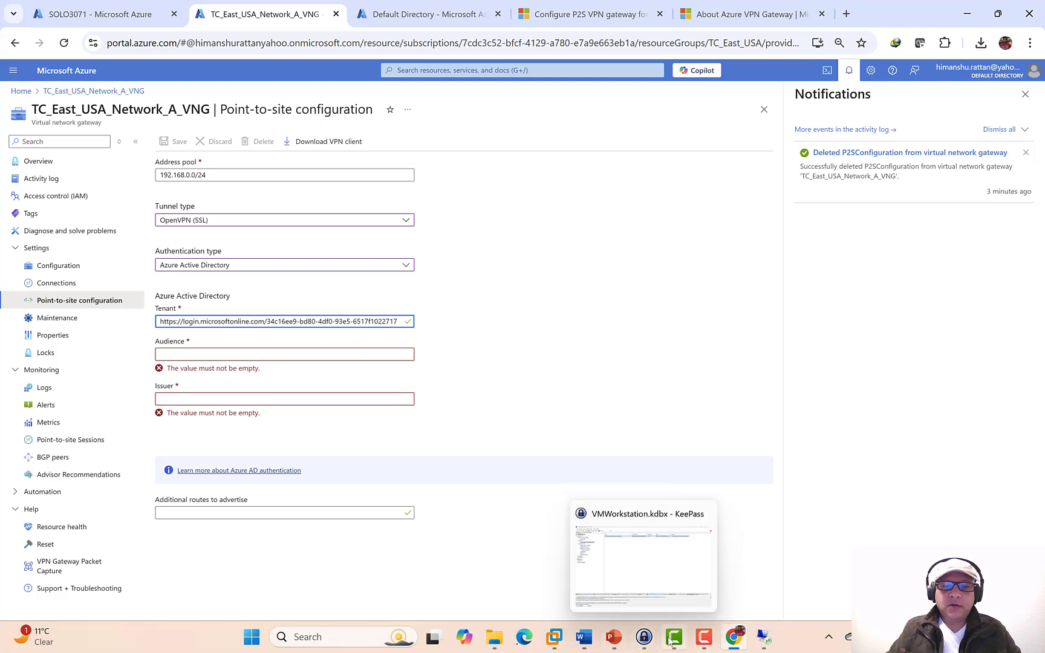
{"action": "left_click", "coordinate": [568, 27]}
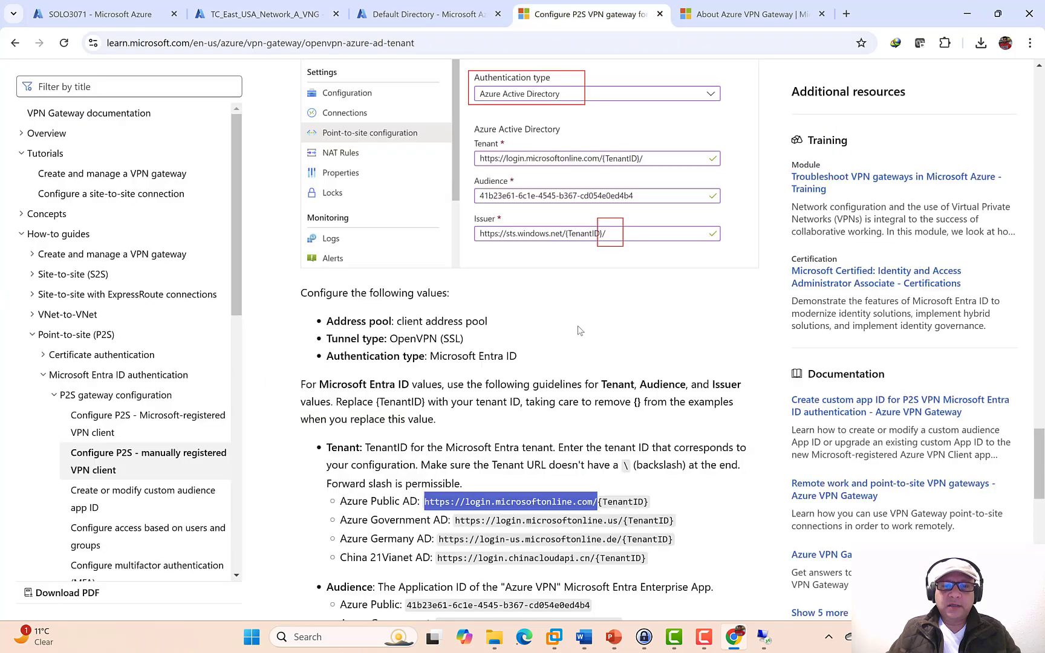
{"action": "scroll", "coordinate": [580, 466], "scroll_direction": "down", "scroll_amount": 5}
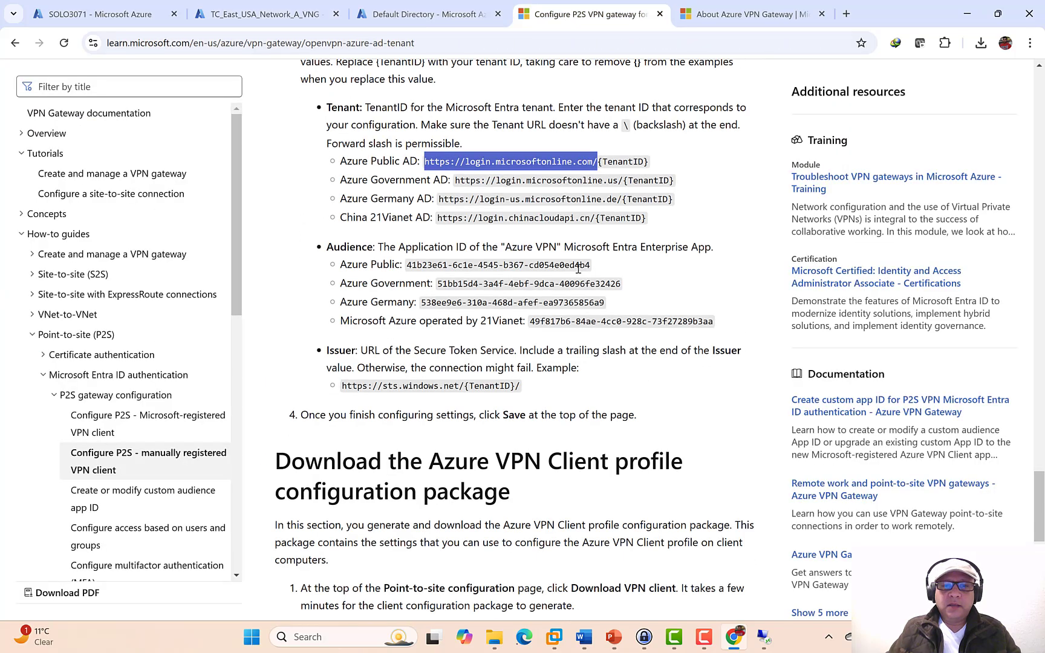
{"action": "left_click_drag", "start_coordinate": [590, 266], "coordinate": [406, 265]}
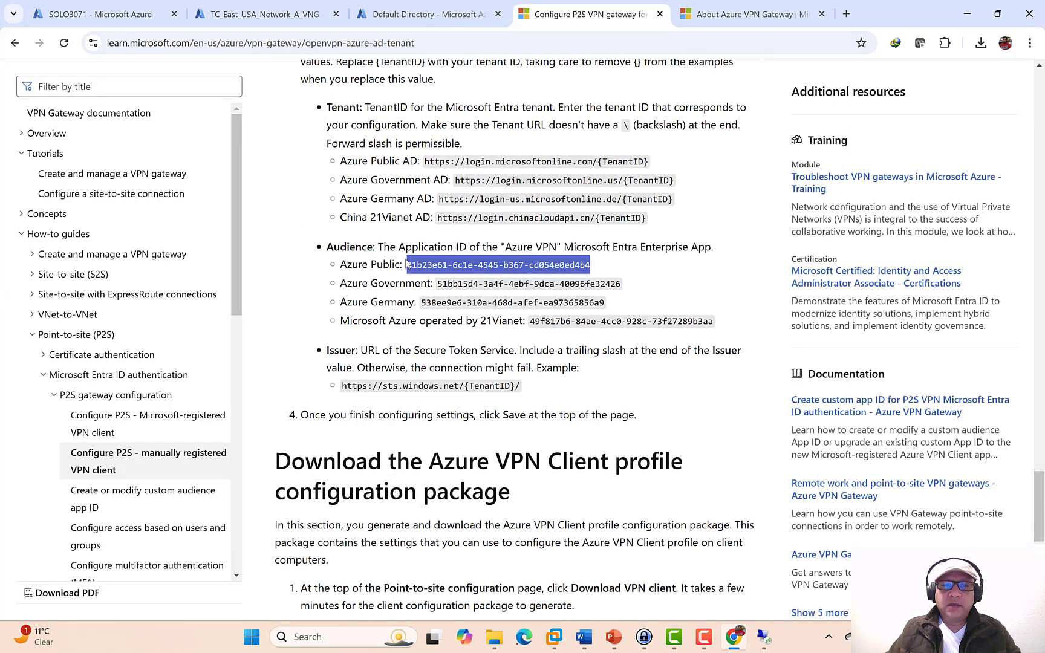
{"action": "right_click", "coordinate": [418, 263]}
{"action": "left_click", "coordinate": [462, 277]}
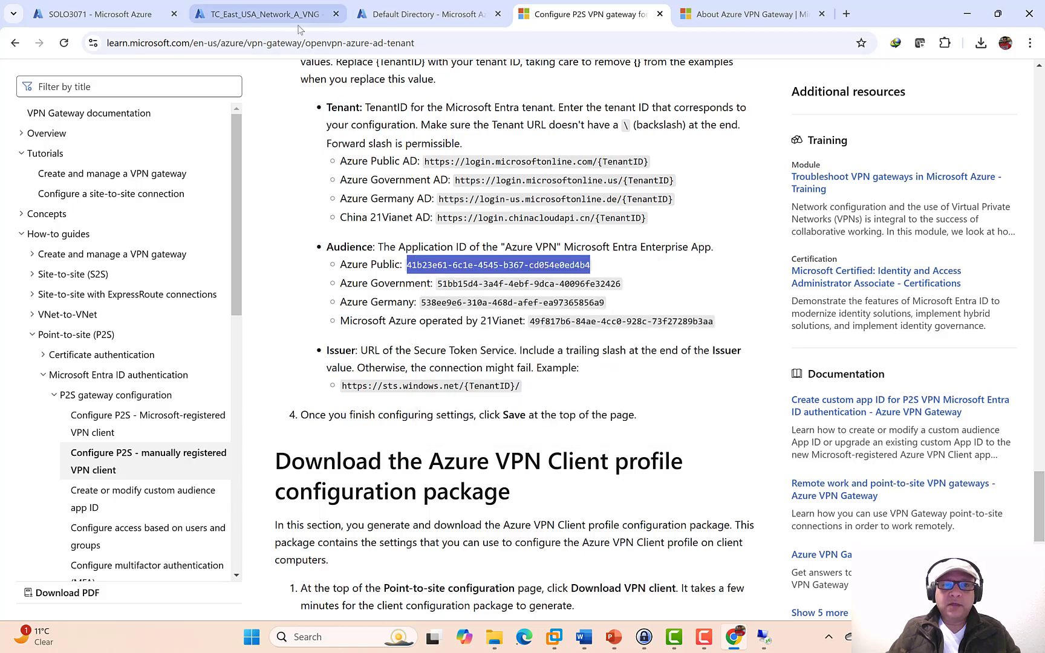
{"action": "left_click", "coordinate": [259, 18]}
{"action": "left_click", "coordinate": [277, 354]}
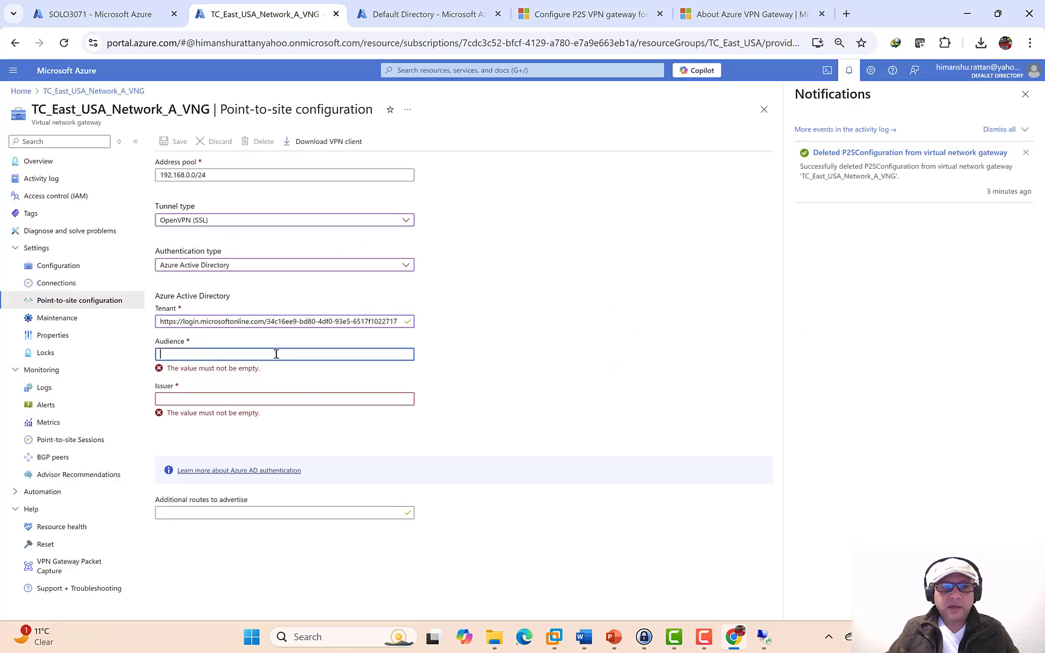
{"action": "key", "text": "ctrl+v"}
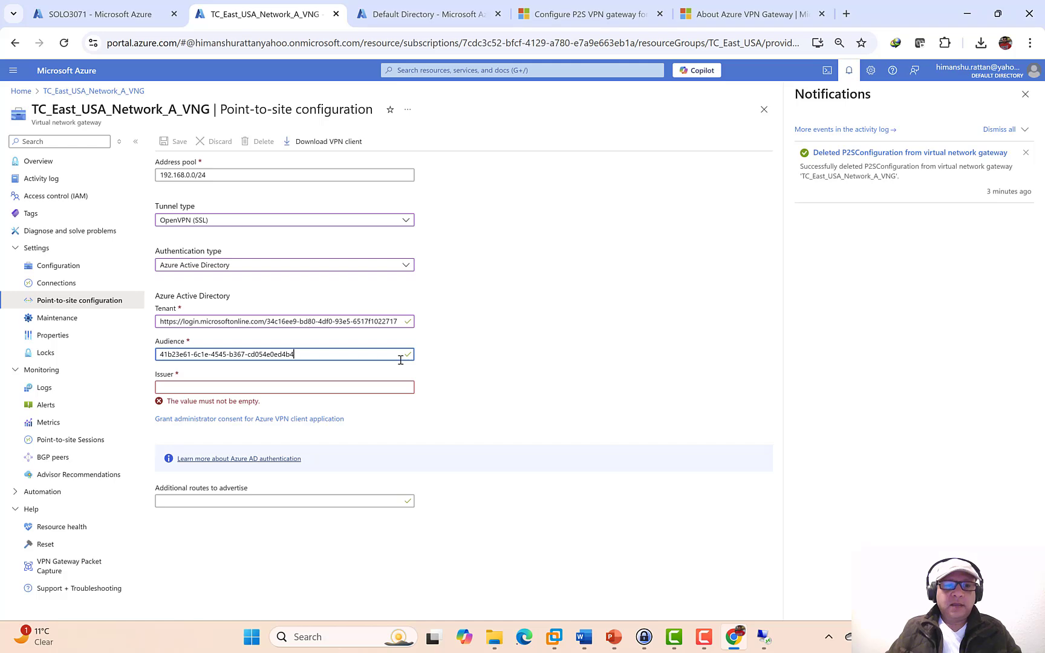
- Fill Issuer with the docs' STS URL, replacing {TenantID} with the directory's tenant ID
{"action": "left_click", "coordinate": [551, 18]}
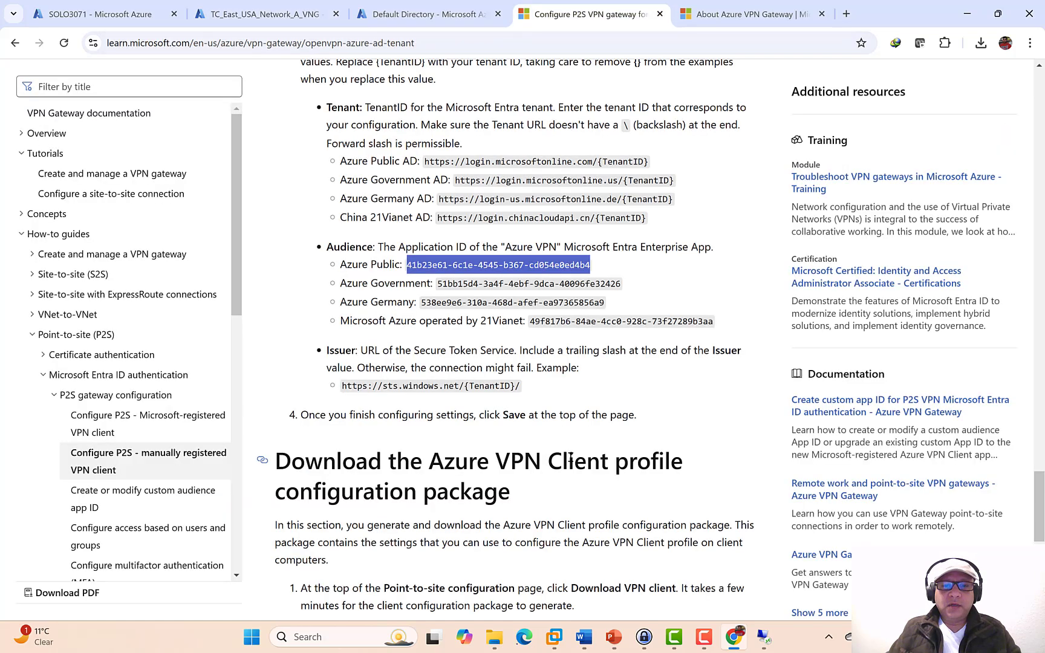
{"action": "left_click_drag", "start_coordinate": [345, 387], "coordinate": [525, 395]}
{"action": "right_click", "coordinate": [501, 386]}
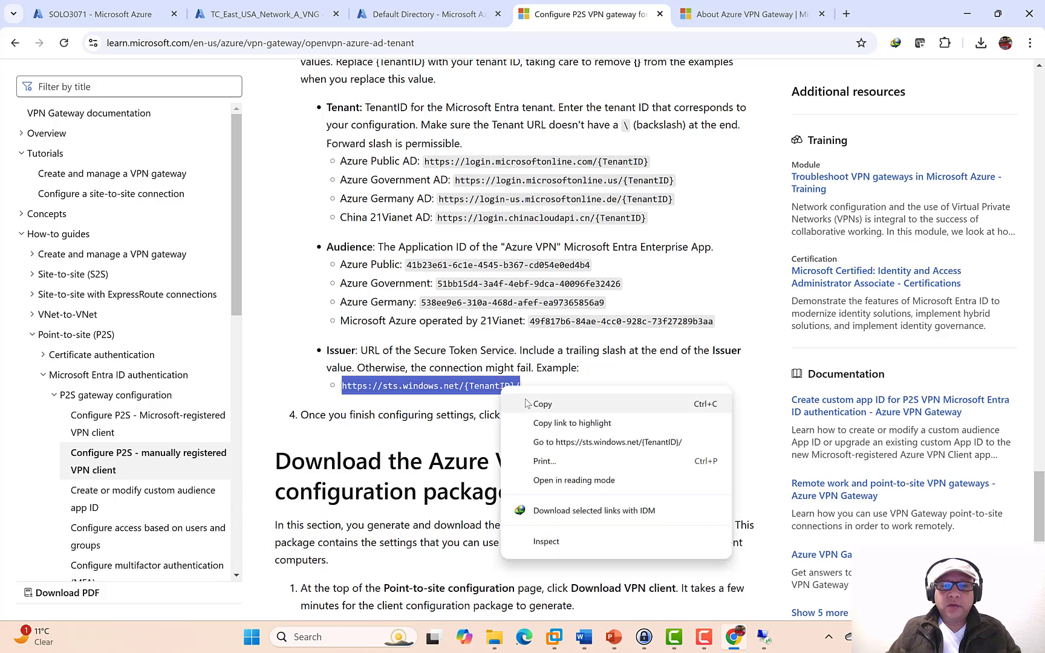
{"action": "left_click", "coordinate": [530, 404]}
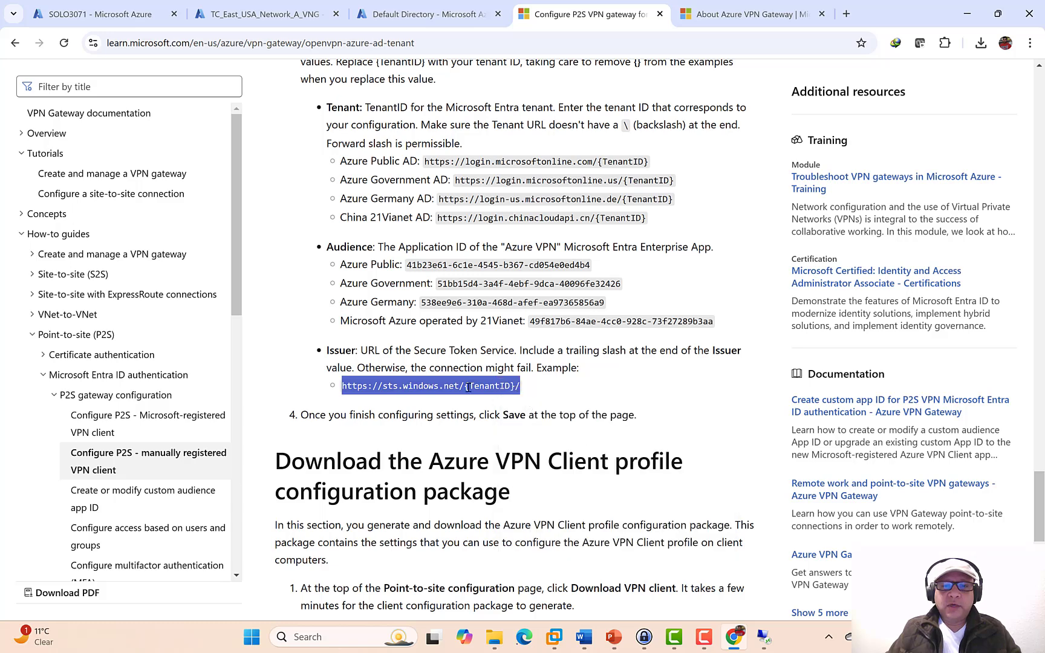
{"action": "left_click", "coordinate": [513, 386]}
{"action": "left_click_drag", "start_coordinate": [515, 386], "coordinate": [465, 387]}
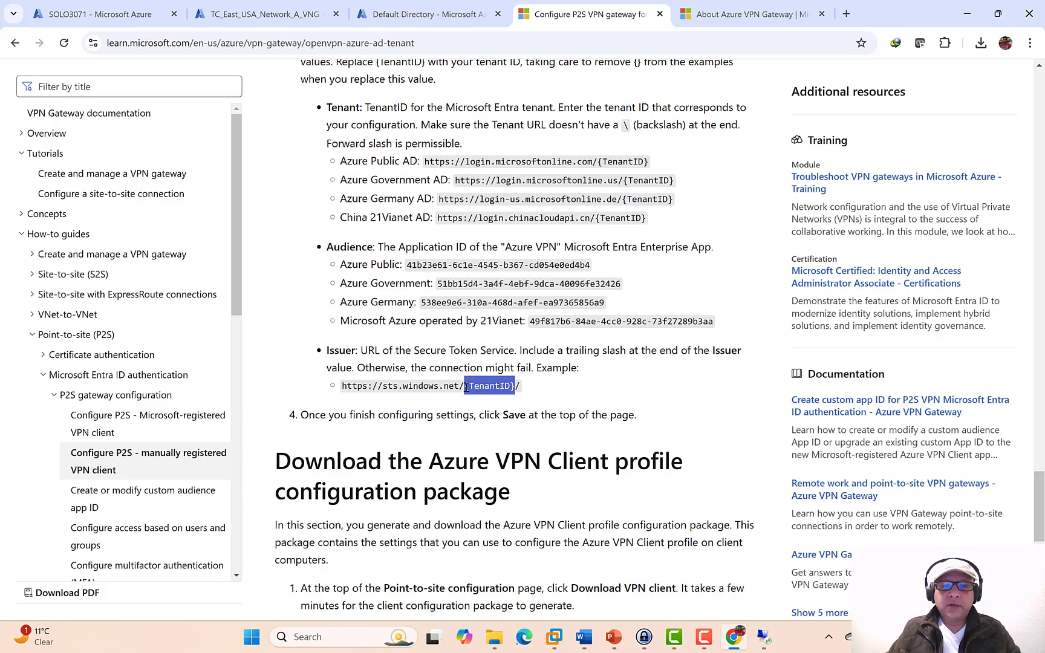
{"action": "left_click", "coordinate": [295, 18]}
{"action": "left_click", "coordinate": [320, 388]}
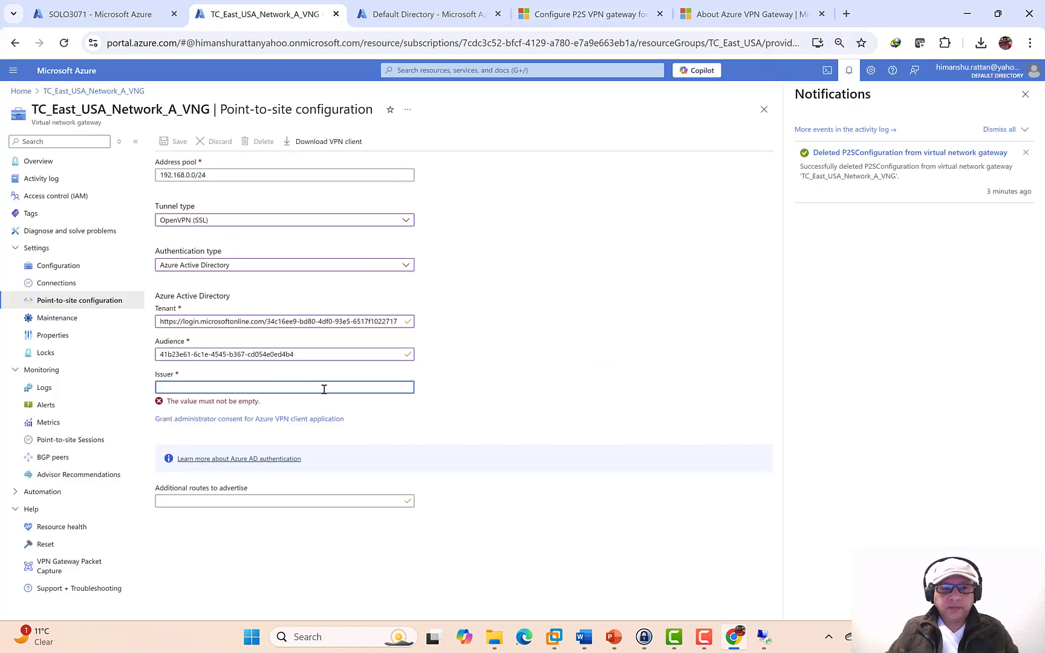
{"action": "key", "text": "ctrl+v"}
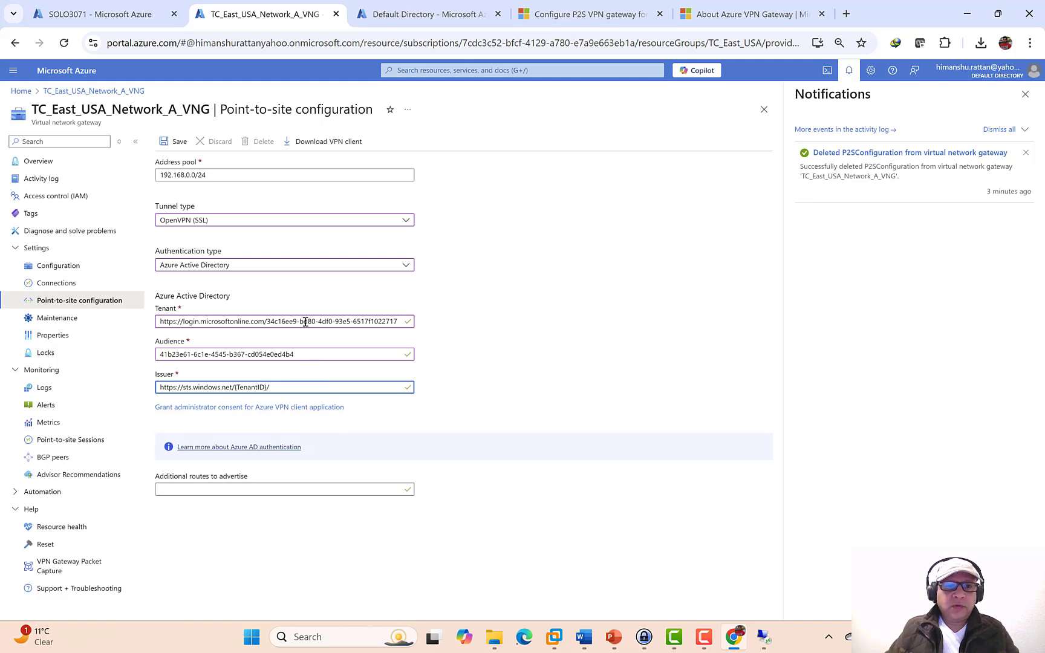
{"action": "left_click_drag", "start_coordinate": [266, 321], "coordinate": [397, 323]}
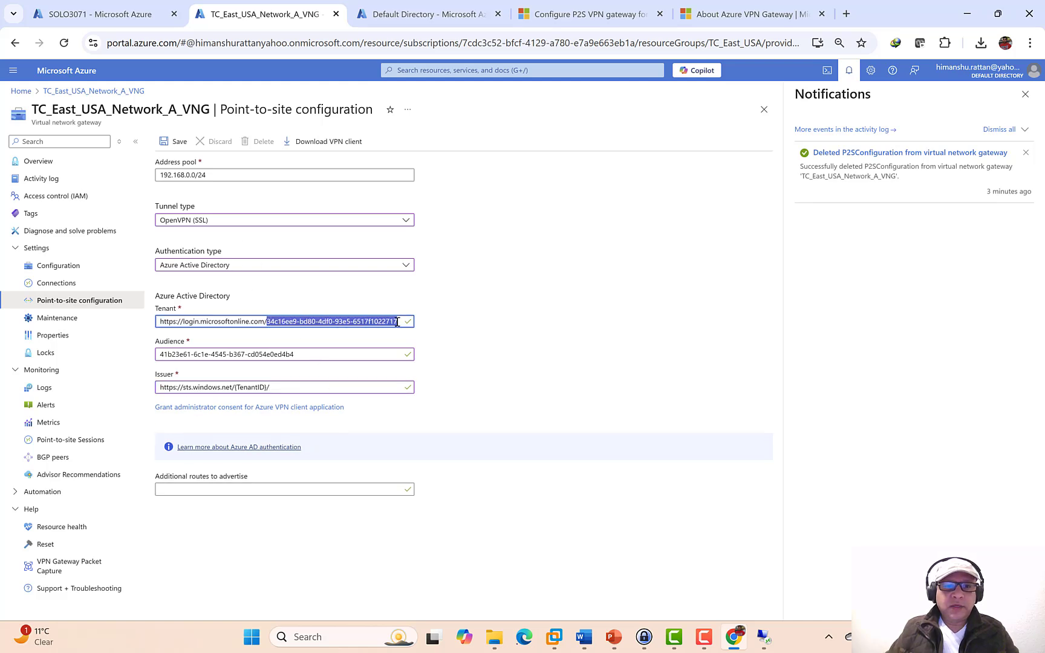
{"action": "left_click_drag", "start_coordinate": [267, 382], "coordinate": [241, 391]}
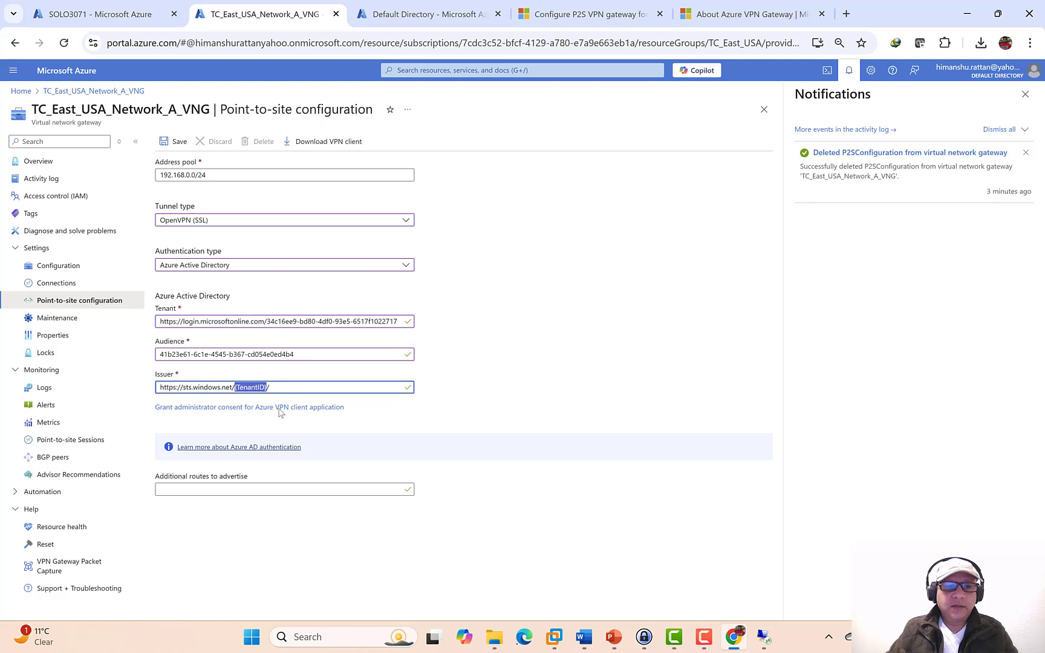
{"action": "key", "text": "ctrl+v"}
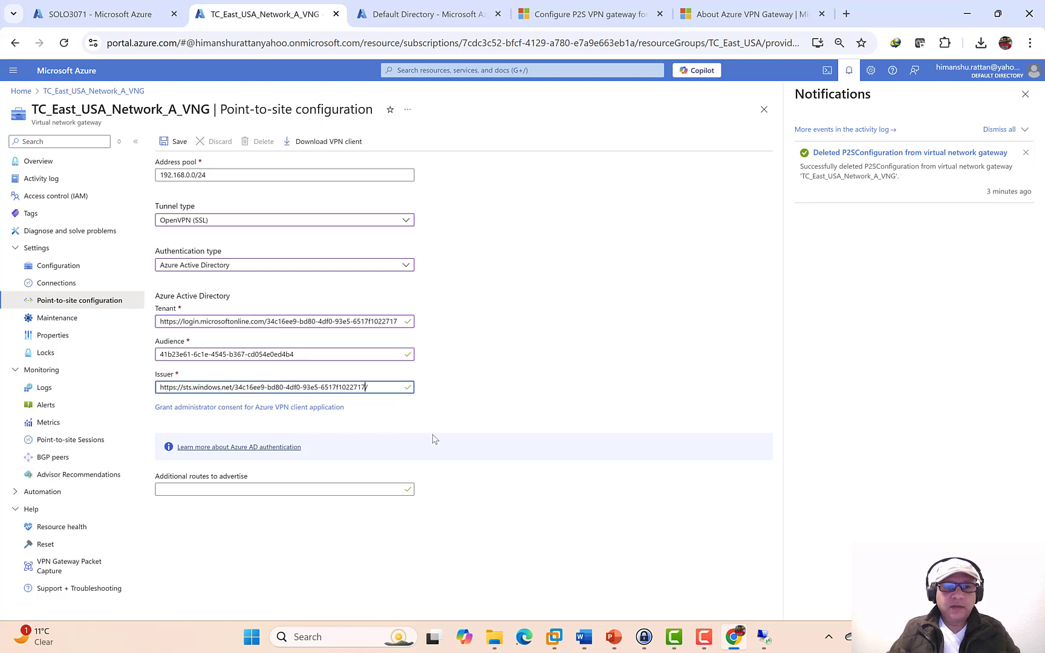
- Delete the old TC_East_USA_Network_A_VNG.zip from the Downloads folder
{"action": "left_click", "coordinate": [490, 635]}
{"action": "left_click", "coordinate": [518, 604]}
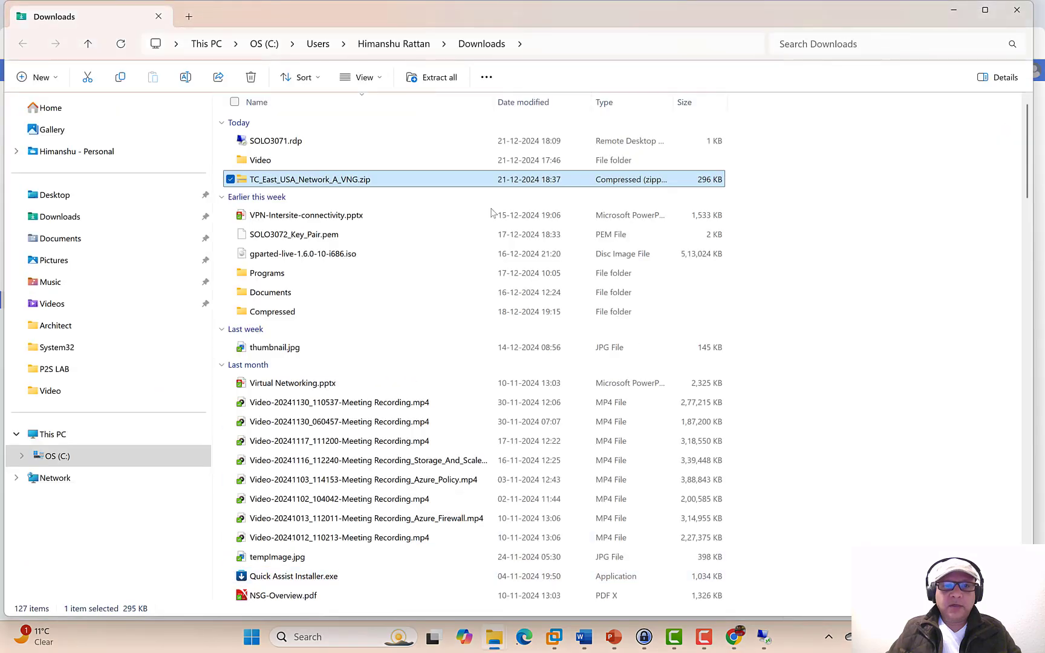
{"action": "right_click", "coordinate": [327, 180]}
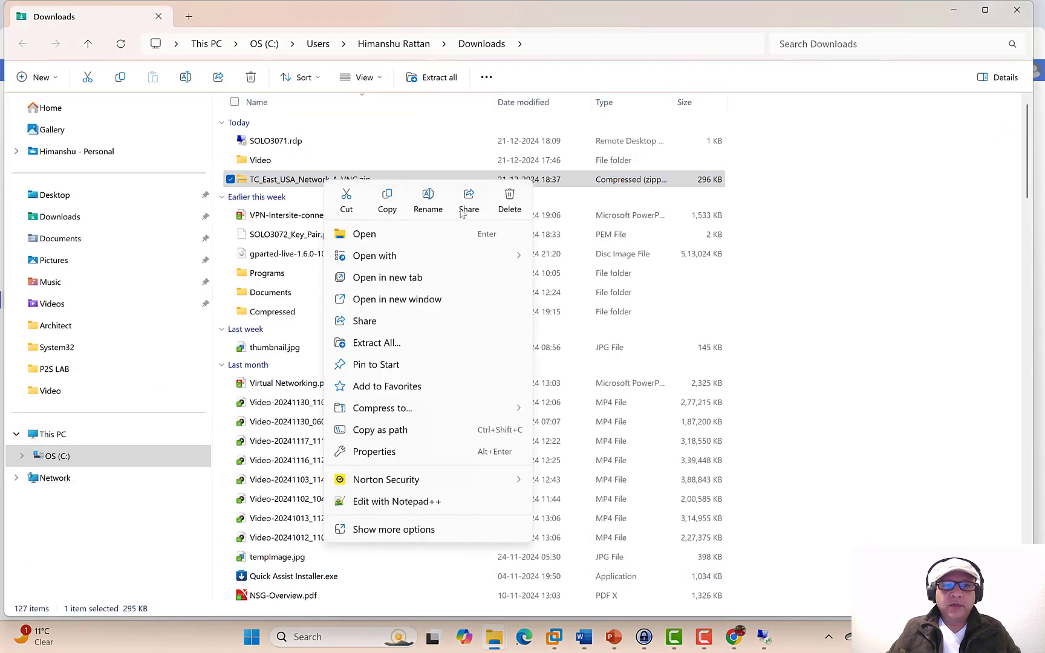
{"action": "left_click", "coordinate": [509, 206]}
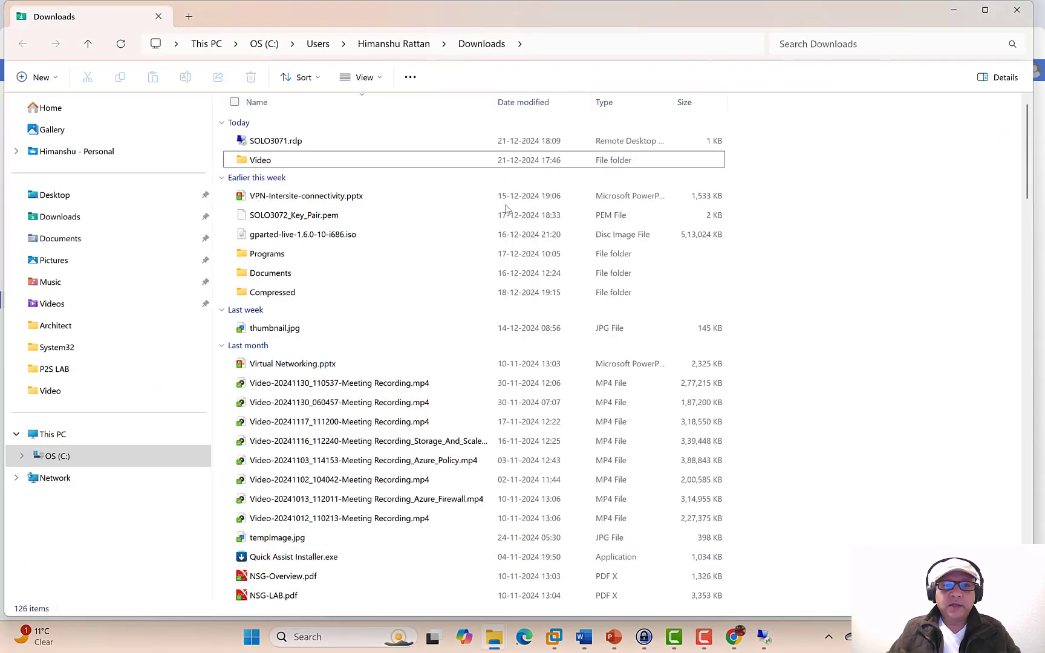
{"action": "left_click", "coordinate": [950, 10]}
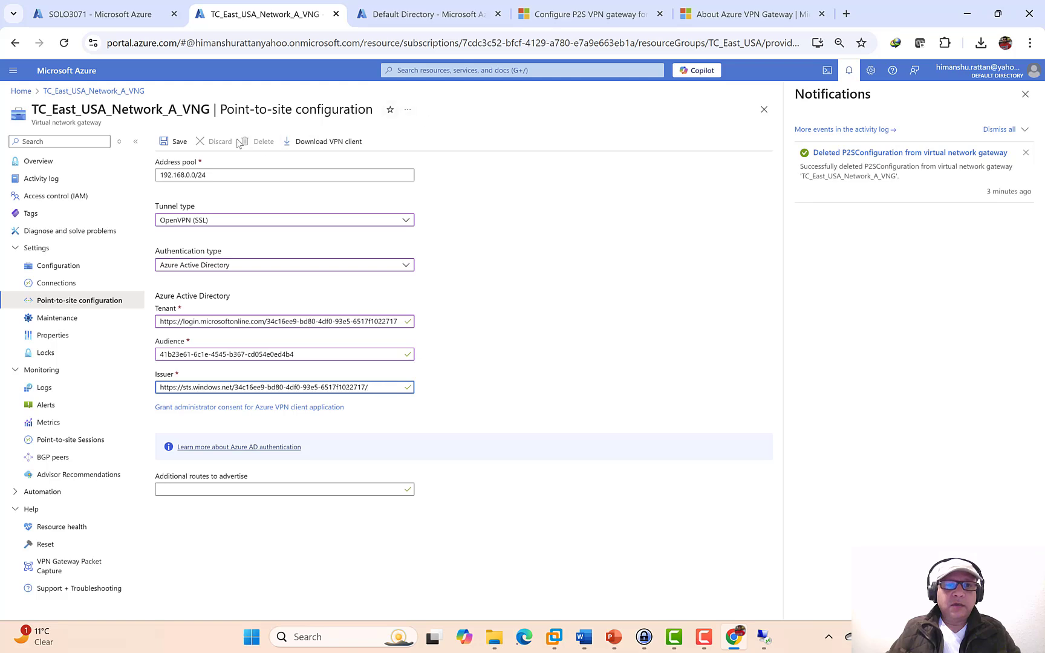
- Save the Azure Active Directory point-to-site configuration and reload the gateway page to confirm it persists
{"action": "left_click", "coordinate": [175, 144]}
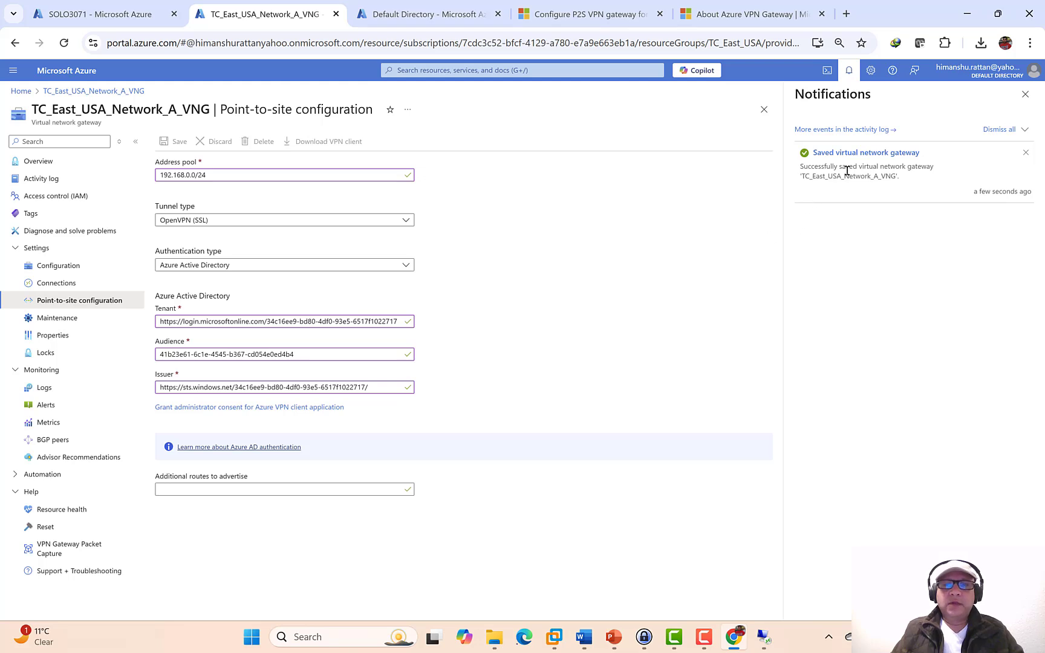
{"action": "left_click", "coordinate": [65, 43]}
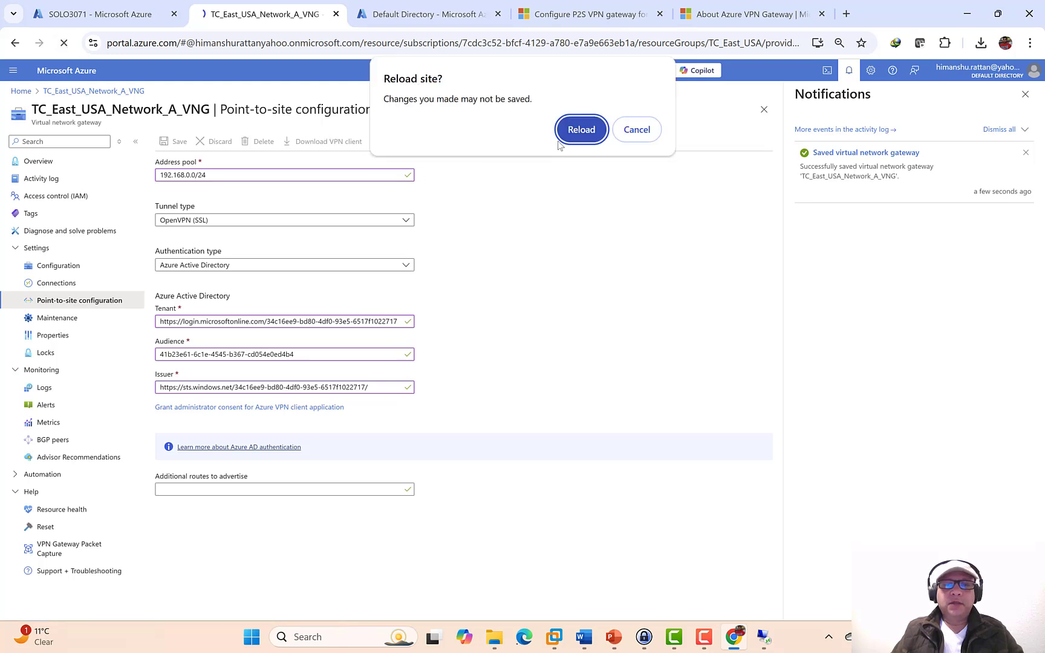
{"action": "left_click", "coordinate": [559, 141]}
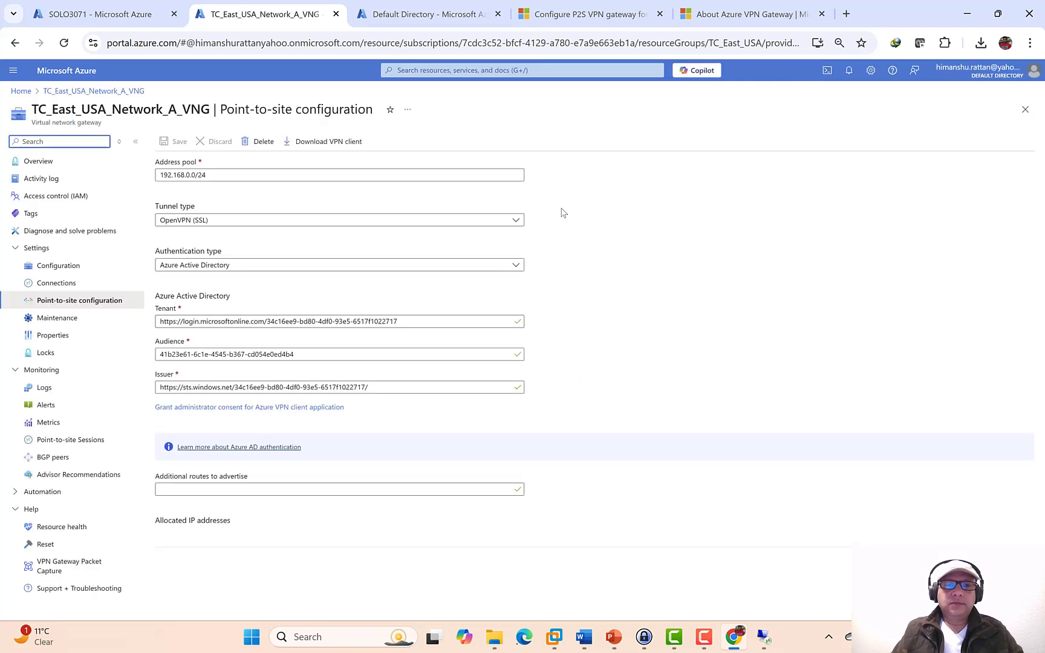
- Download the VPN client package TC_East_USA_Network_A_VNG.zip and show it in its folder
{"action": "left_click", "coordinate": [336, 143]}
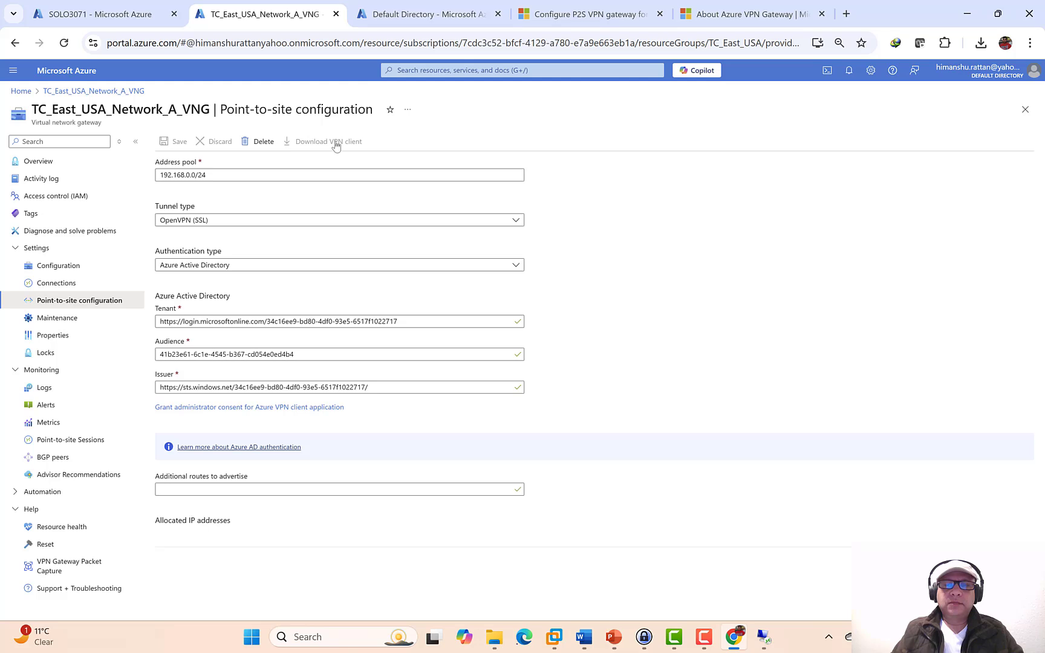
{"action": "left_click", "coordinate": [336, 143]}
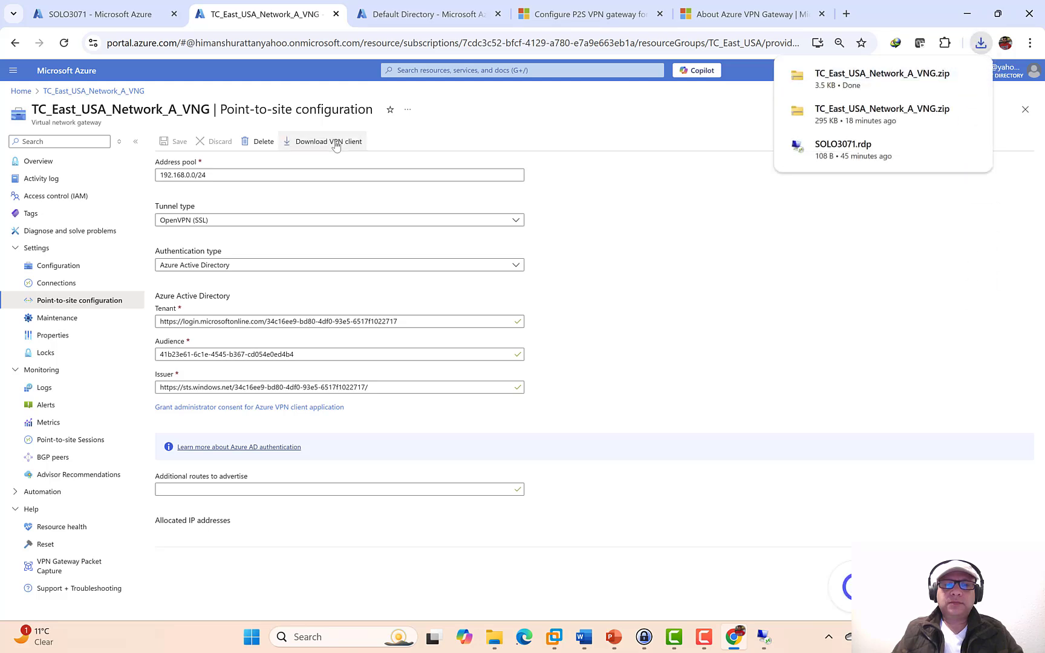
{"action": "left_click", "coordinate": [944, 75]}
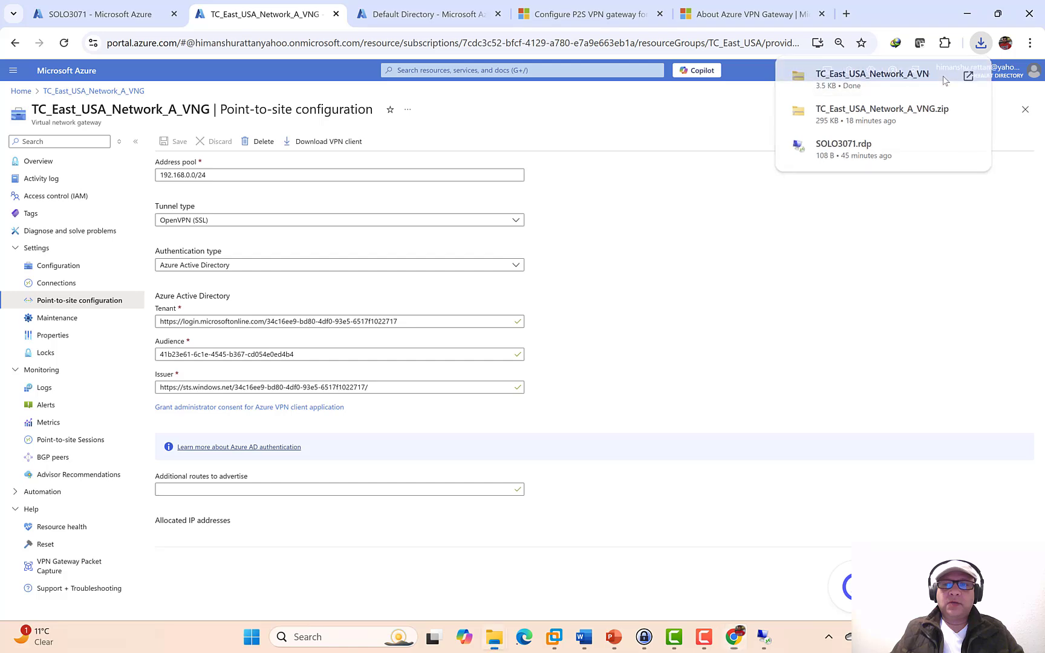
- Extract the new profile zip and open its AzureVPN folder containing azurevpnconfig.xml
{"action": "right_click", "coordinate": [356, 182]}
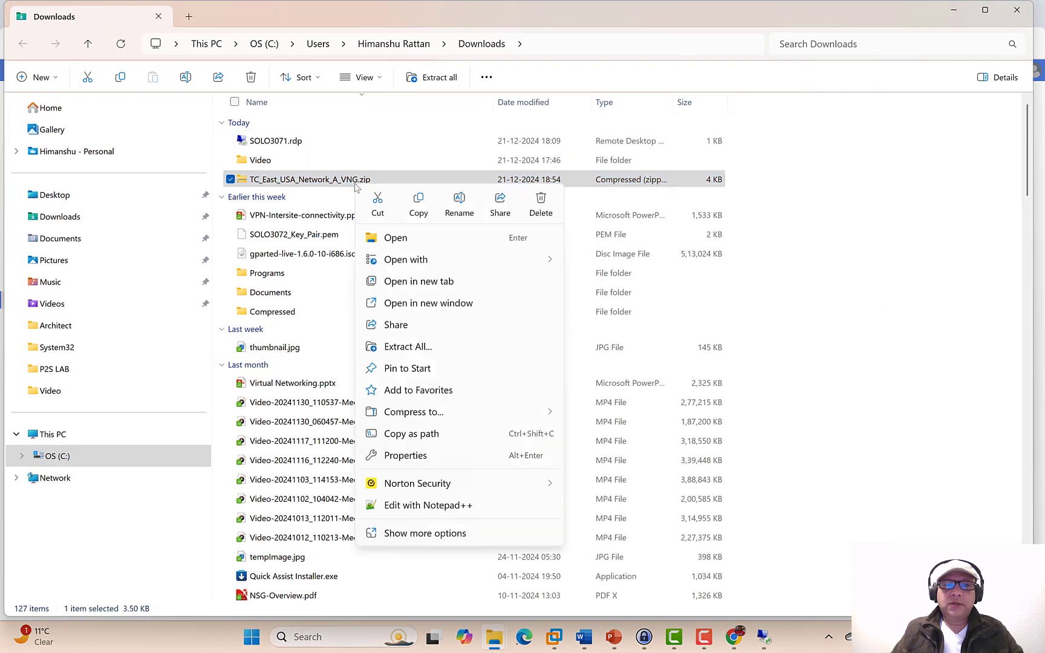
{"action": "left_click", "coordinate": [425, 346]}
{"action": "left_click", "coordinate": [639, 457]}
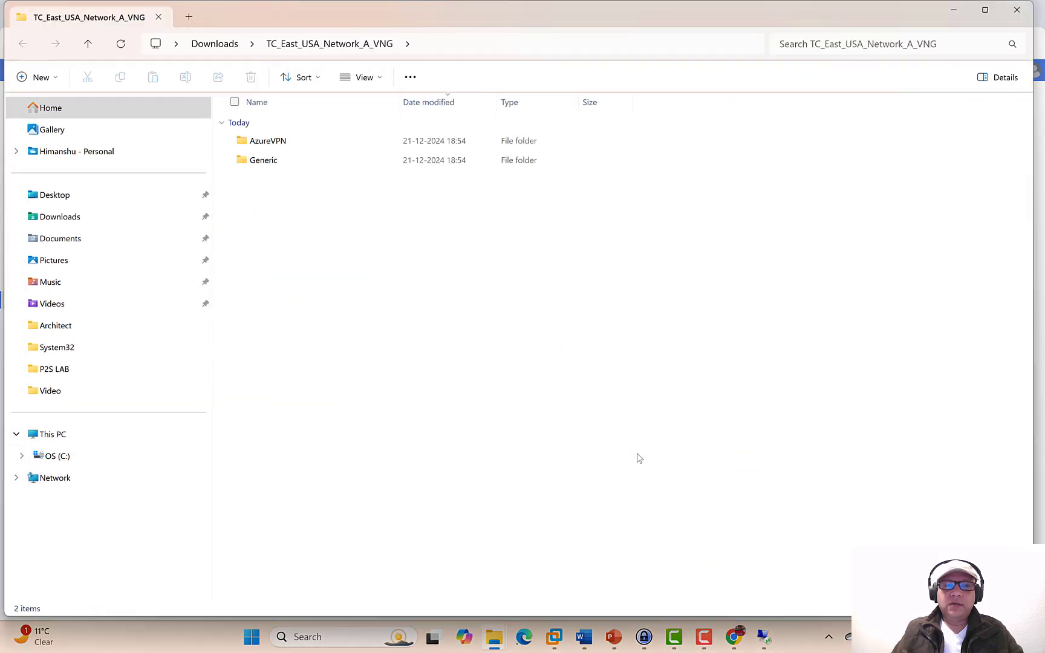
{"action": "double_click", "coordinate": [289, 144]}
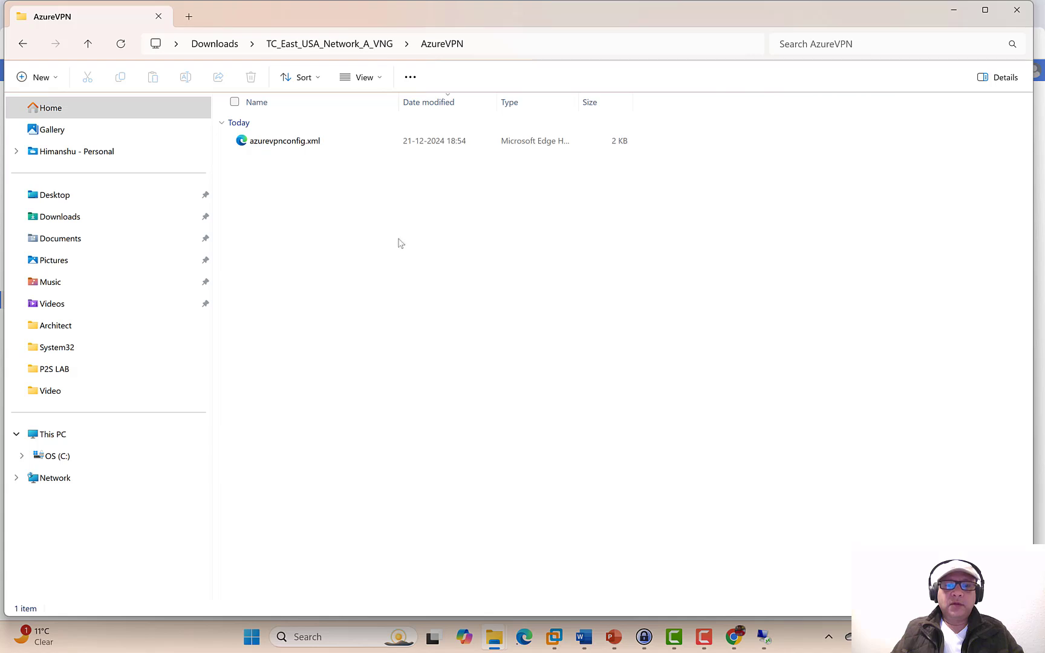
- Launch the Azure VPN Client, then go back to the Azure portal in the browser
{"action": "left_click", "coordinate": [303, 638]}
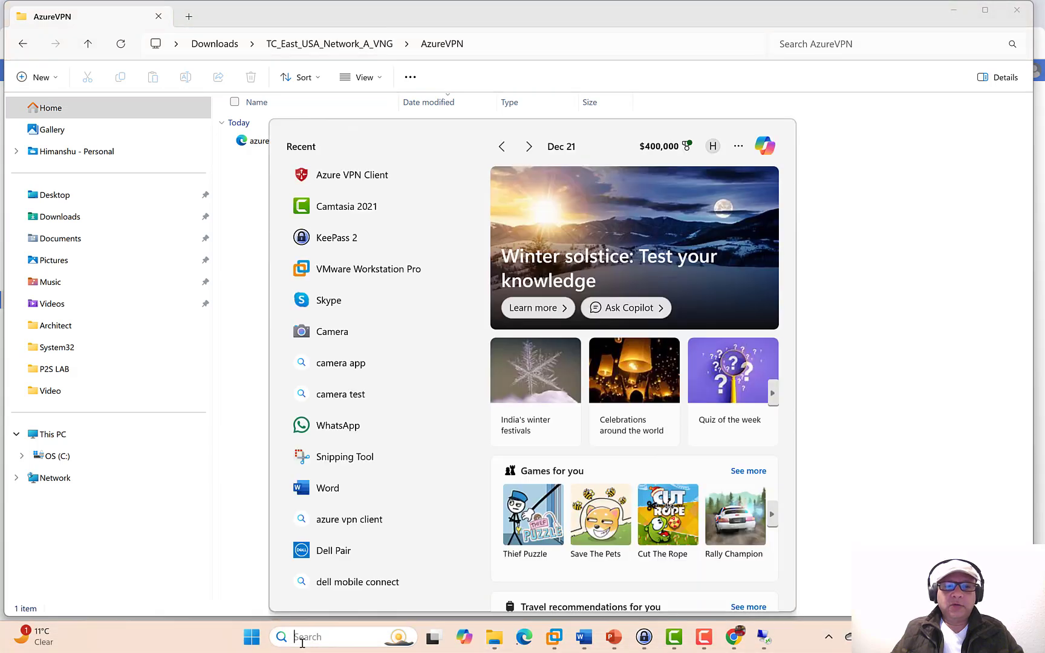
{"action": "left_click", "coordinate": [330, 173]}
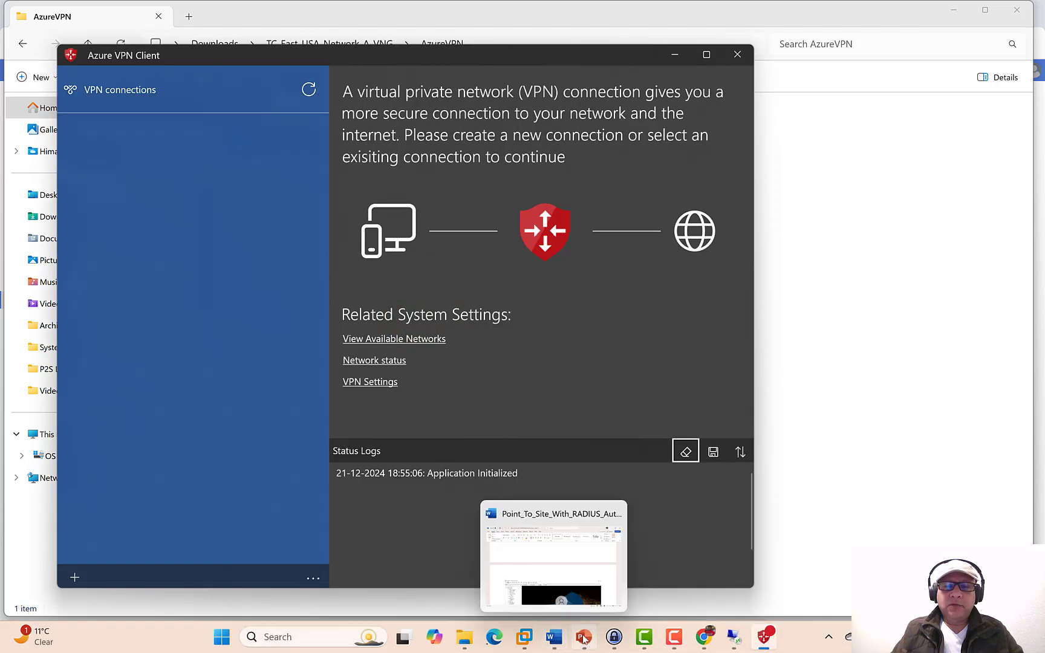
{"action": "left_click", "coordinate": [703, 637]}
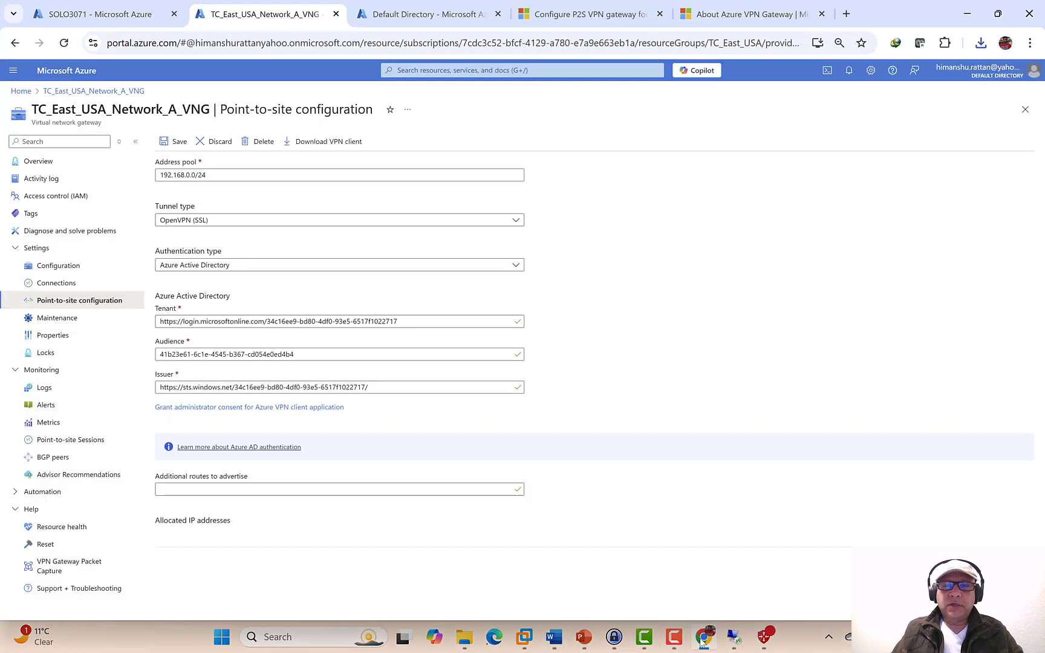
- Search Google for 'azure vpn client download' and start the download from the Azure VPN Client store page
{"action": "left_click", "coordinate": [846, 14]}
{"action": "type", "text": "google.com"}
{"action": "key", "text": "Return"}
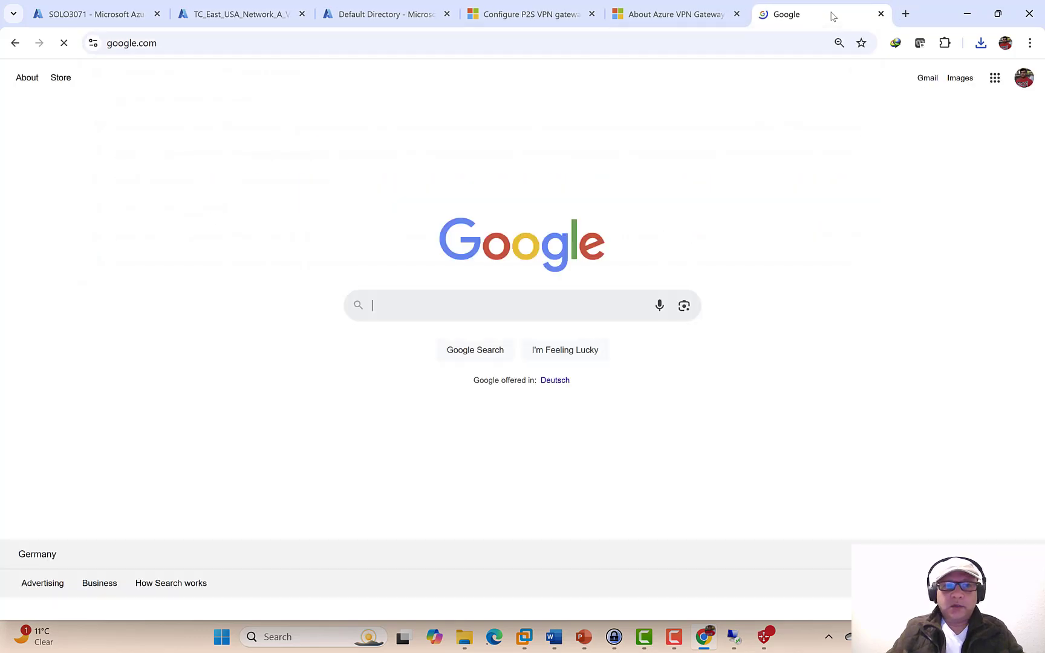
{"action": "type", "text": "azure"}
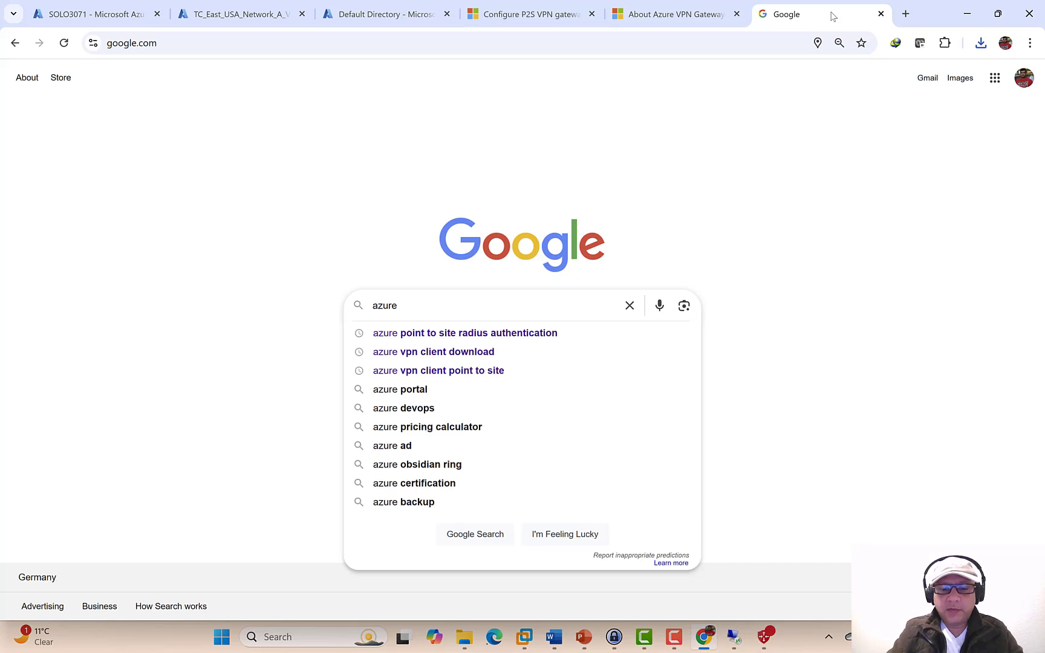
{"action": "type", "text": " vpn client "}
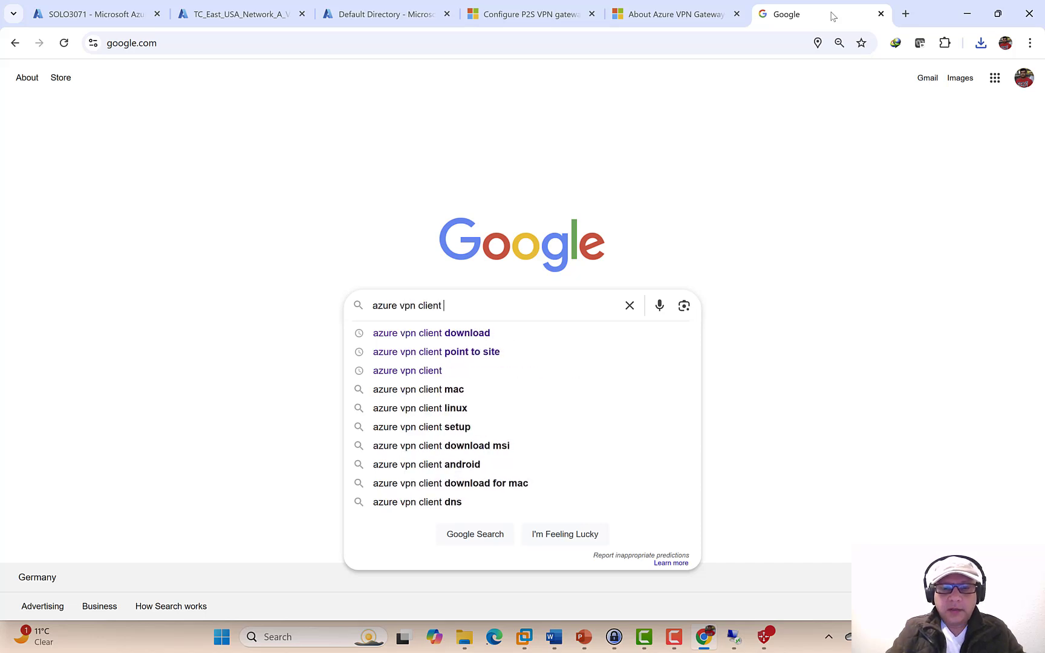
{"action": "type", "text": "download"}
{"action": "key", "text": "Return"}
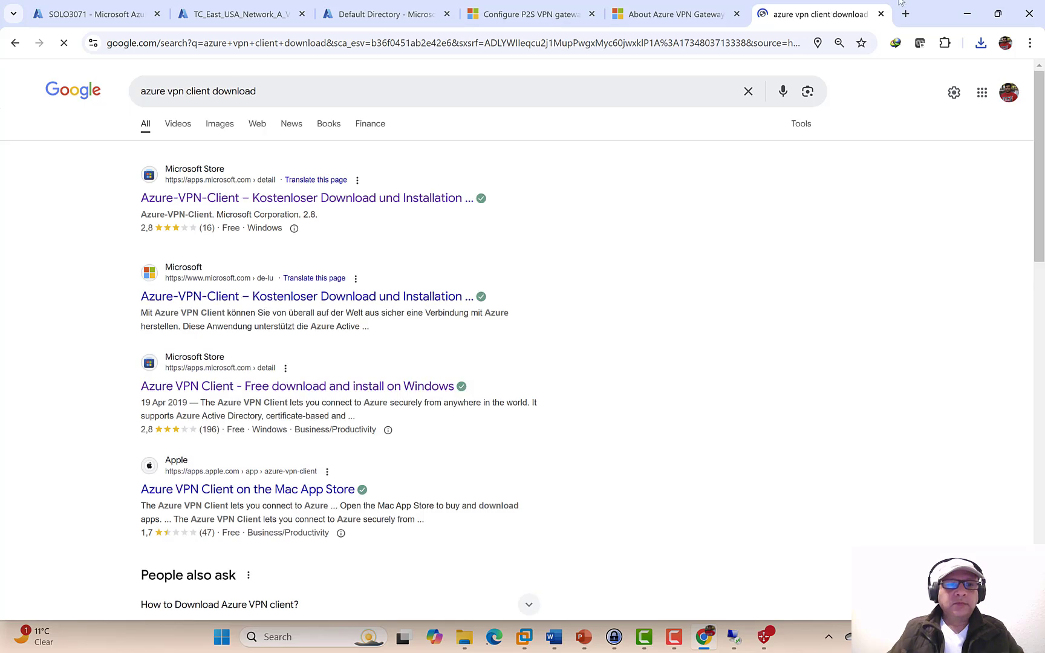
{"action": "left_click", "coordinate": [313, 388]}
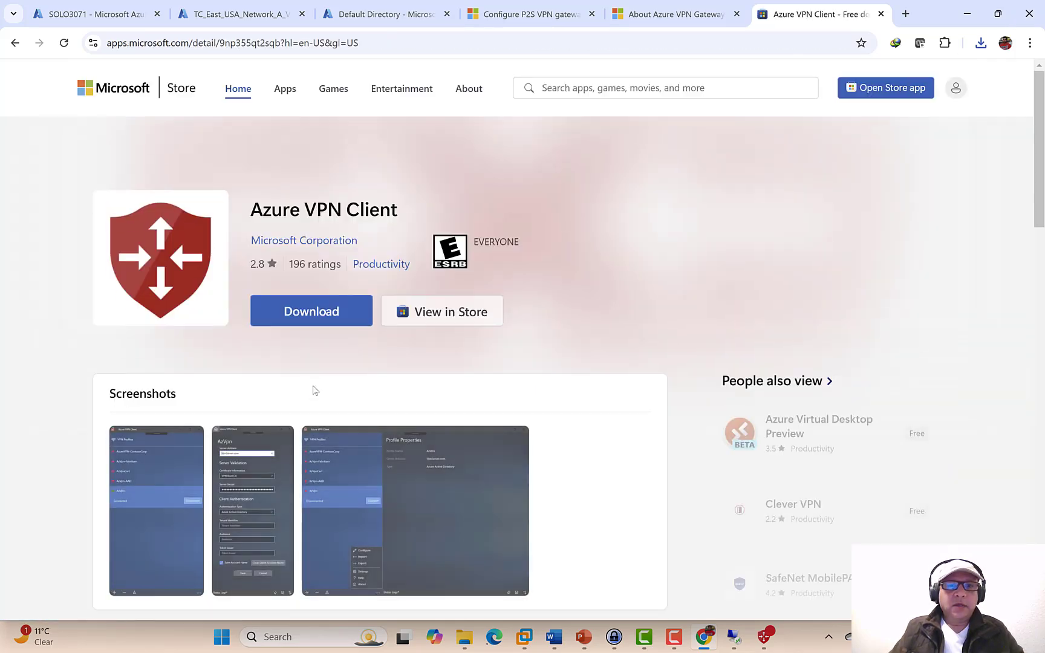
{"action": "left_click", "coordinate": [310, 309]}
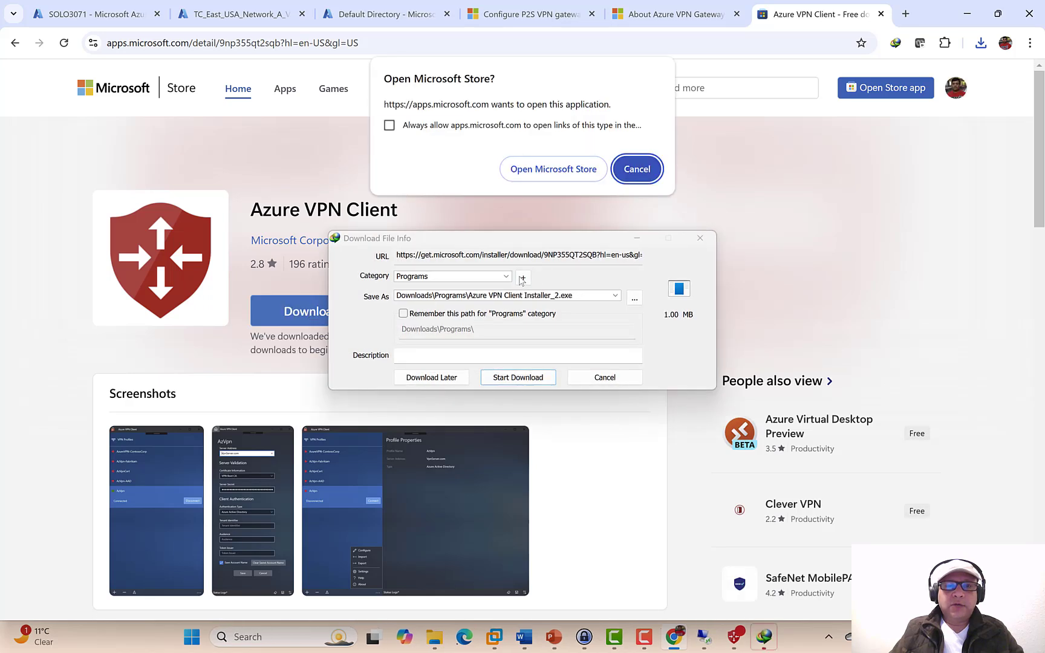
- In Microsoft Store, cancel the extra installer download and launch the installed Azure VPN Client
{"action": "left_click", "coordinate": [561, 172]}
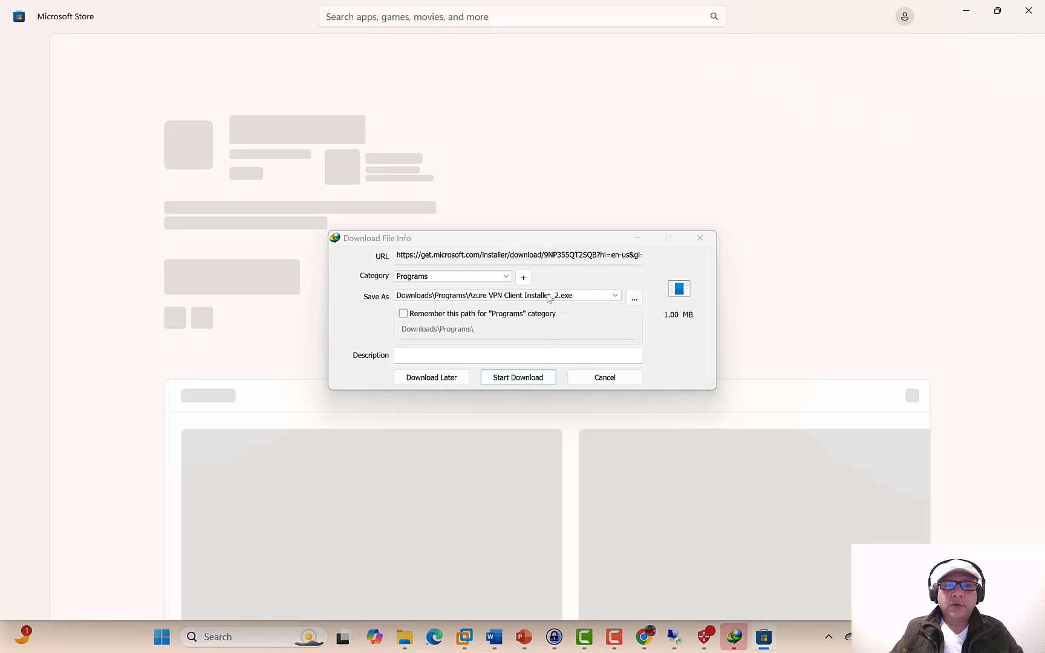
{"action": "left_click", "coordinate": [597, 378]}
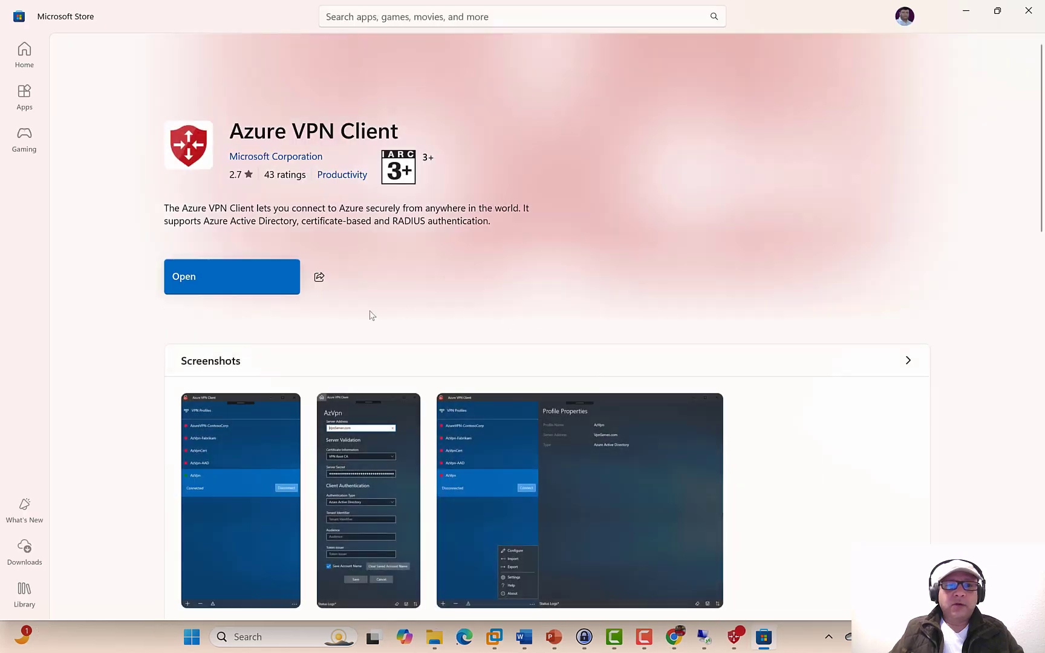
{"action": "left_click", "coordinate": [272, 293]}
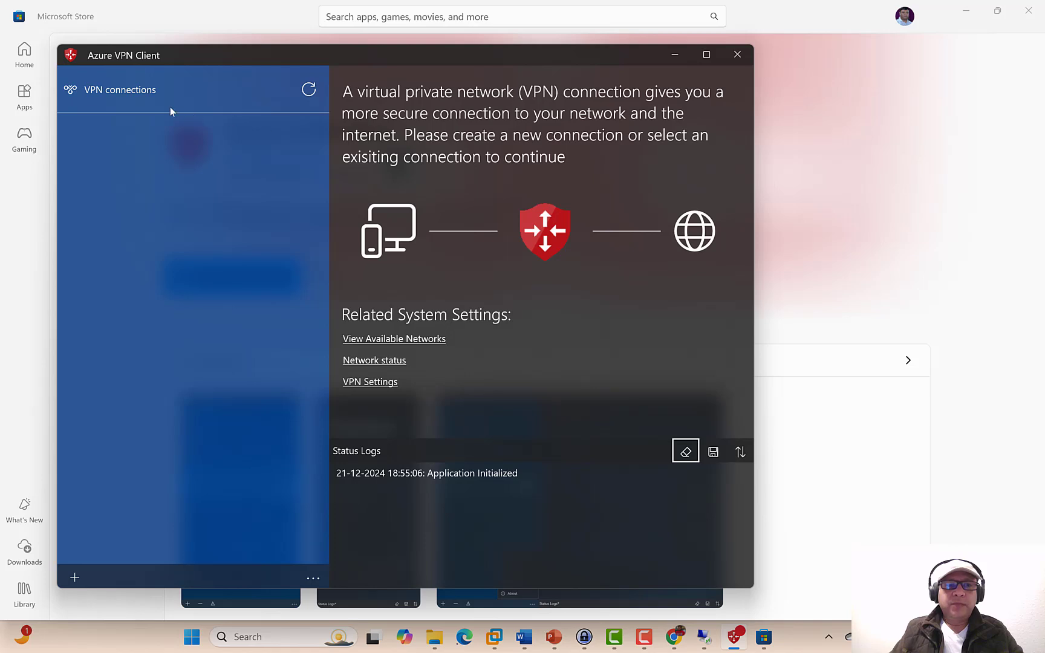
- Import azurevpnconfig.xml as connection TC_East_USA_Network_A, save it, and connect
{"action": "left_click", "coordinate": [75, 579]}
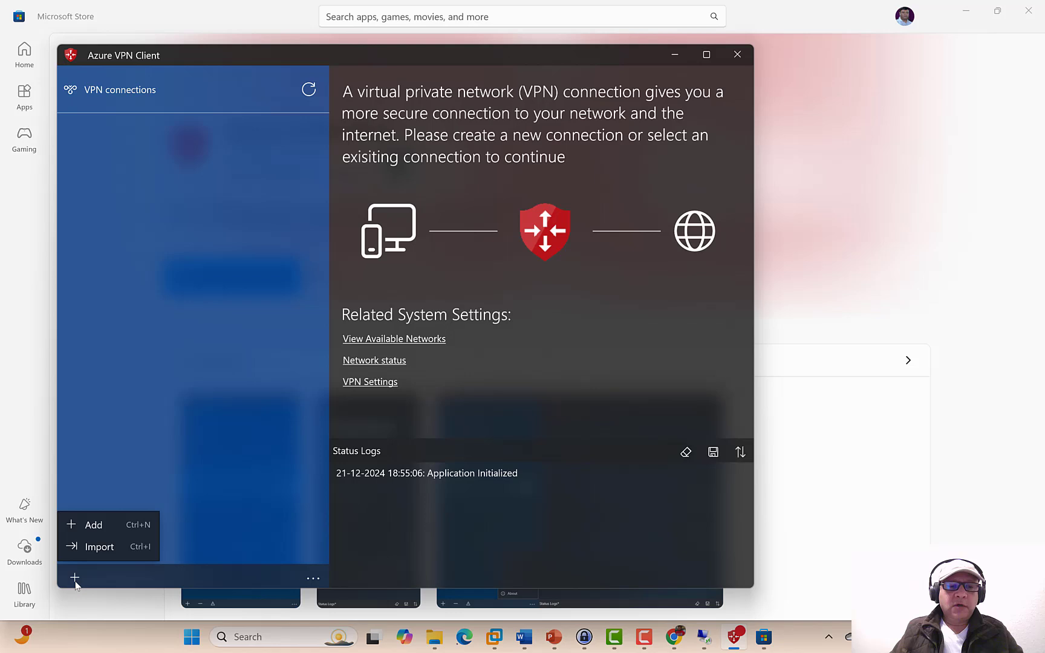
{"action": "left_click", "coordinate": [96, 552]}
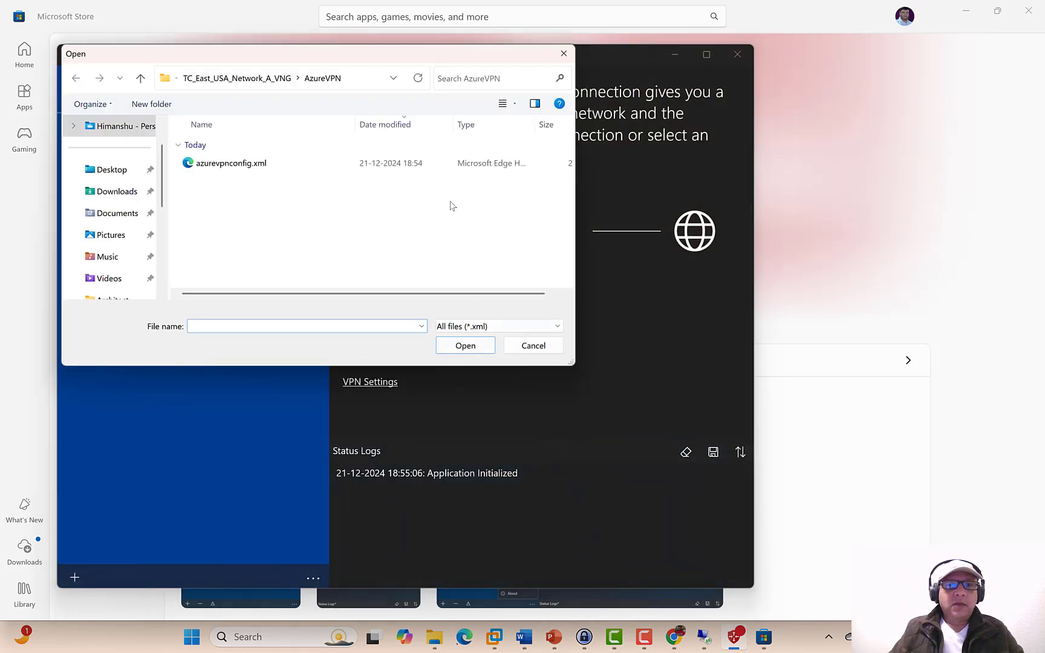
{"action": "left_click", "coordinate": [356, 78]}
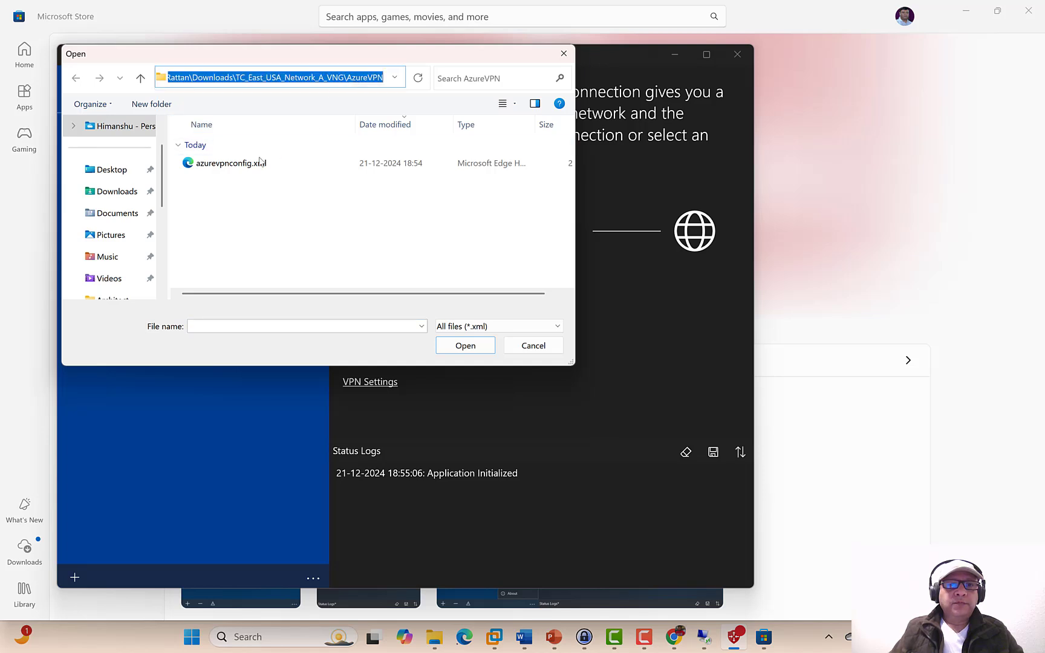
{"action": "left_click", "coordinate": [236, 167]}
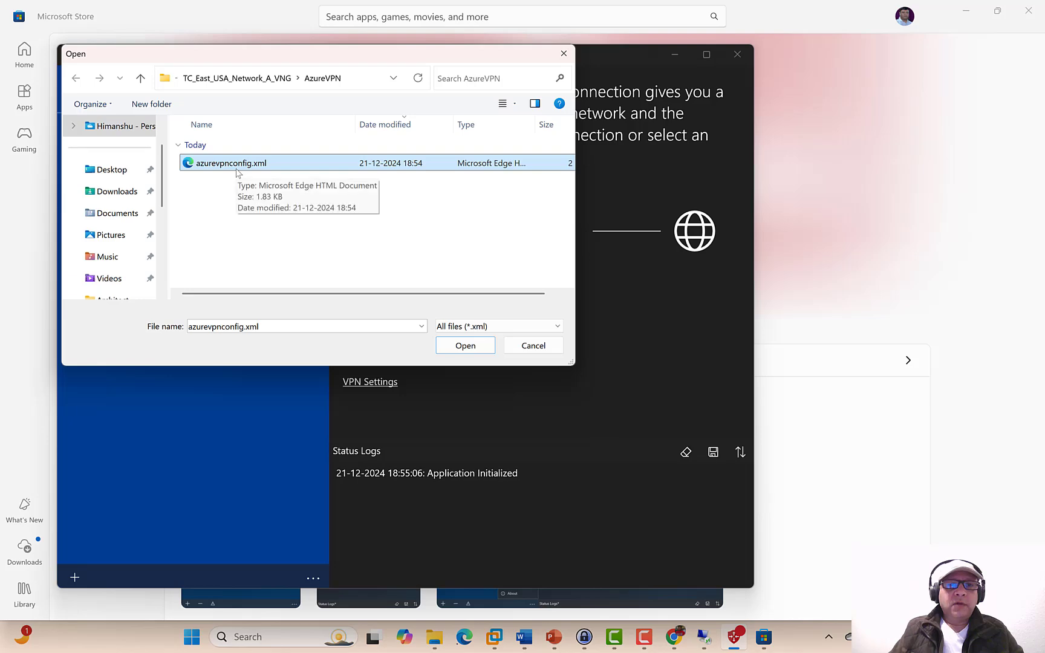
{"action": "left_click", "coordinate": [457, 346]}
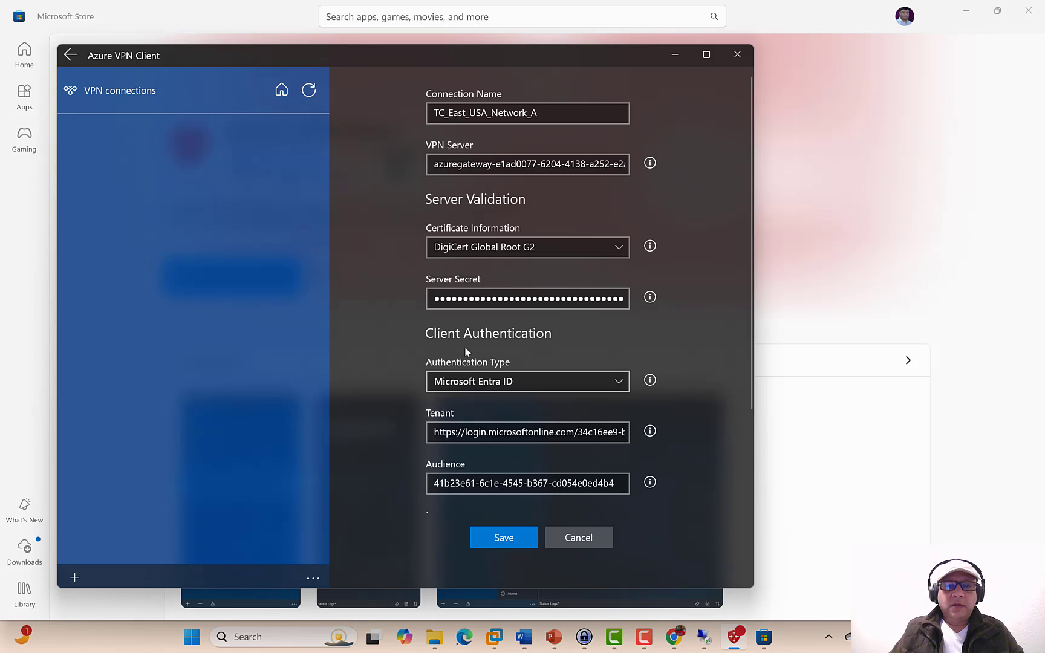
{"action": "left_click", "coordinate": [502, 538]}
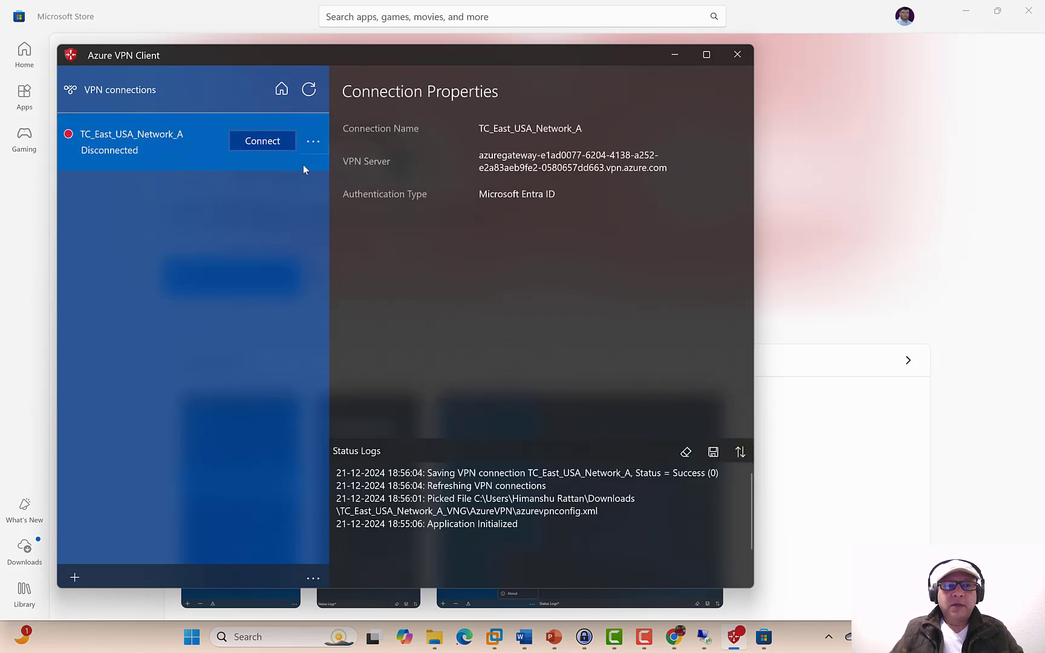
{"action": "left_click", "coordinate": [275, 145]}
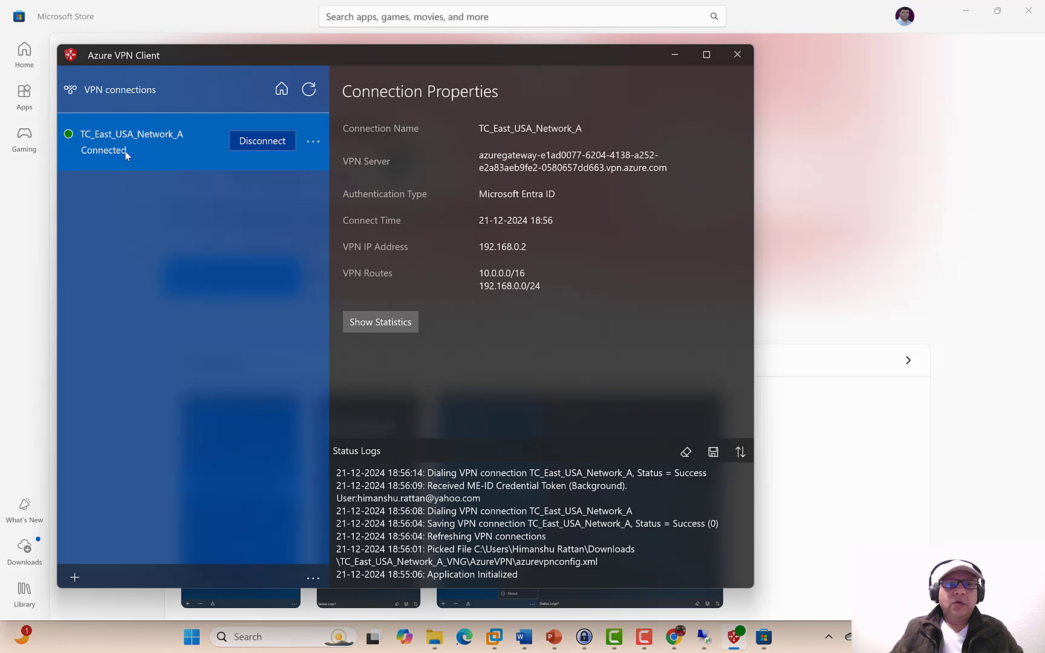
- Open Command Prompt via Run (cmd) and start a continuous ping to 10.0.0.4
{"action": "right_click", "coordinate": [184, 646]}
{"action": "left_click", "coordinate": [206, 551]}
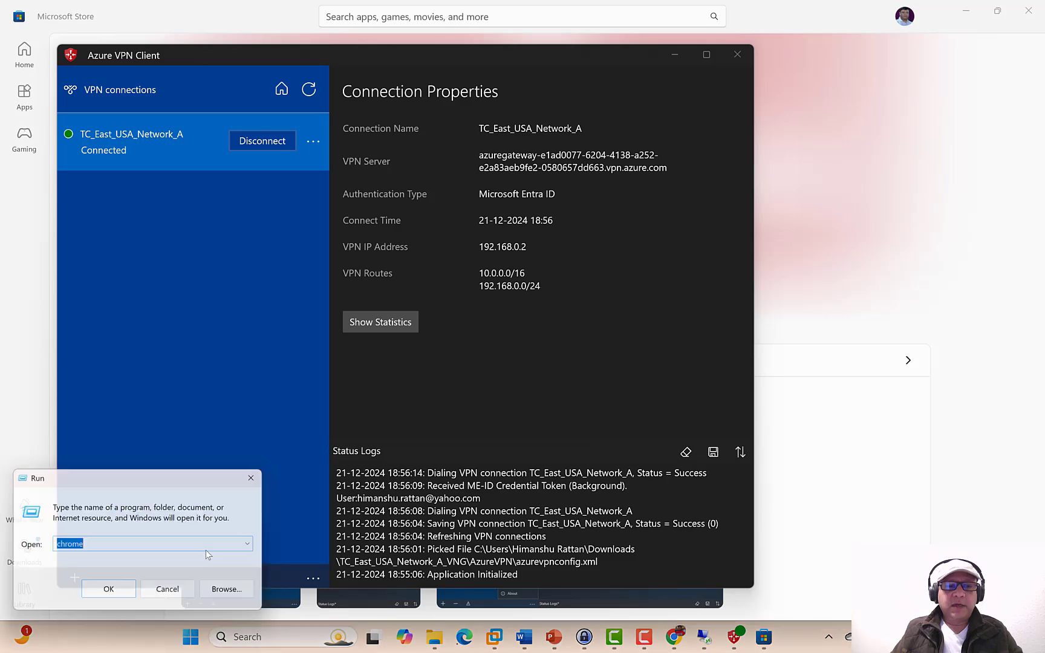
{"action": "type", "text": "cmd"}
{"action": "key", "text": "Return"}
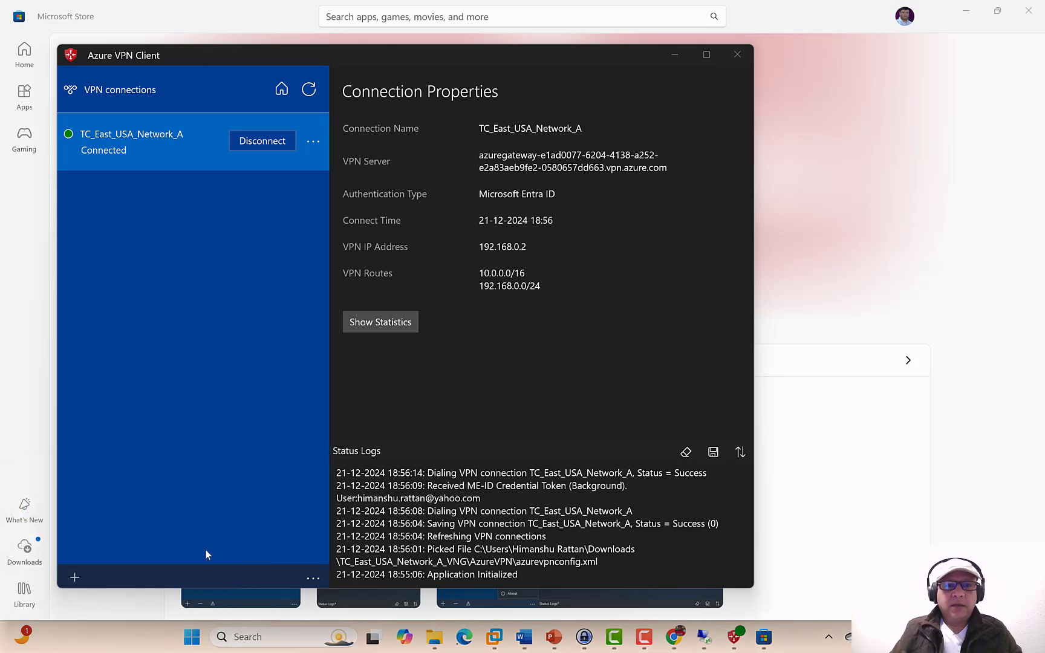
{"action": "type", "text": "ping "}
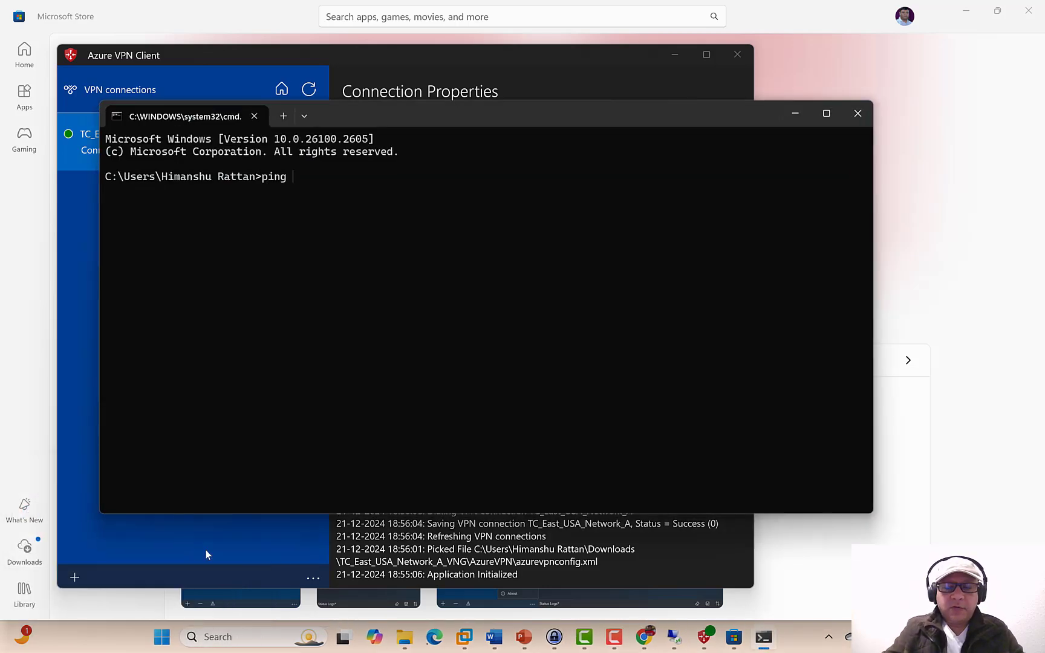
{"action": "type", "text": "10.0.0"}
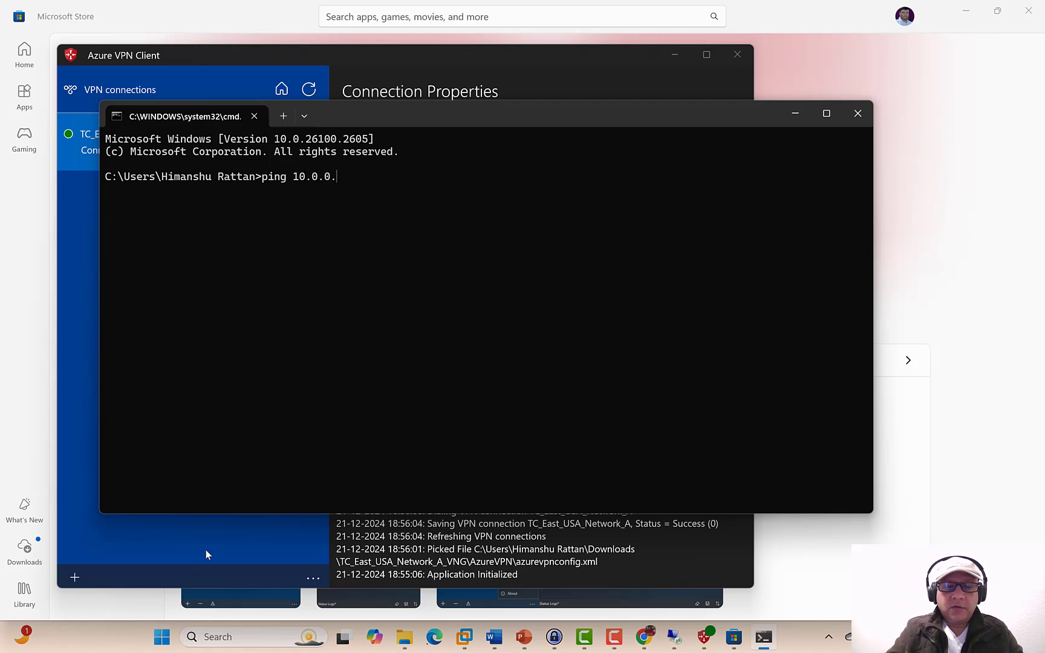
{"action": "type", "text": ".4 -t"}
{"action": "key", "text": "Return"}
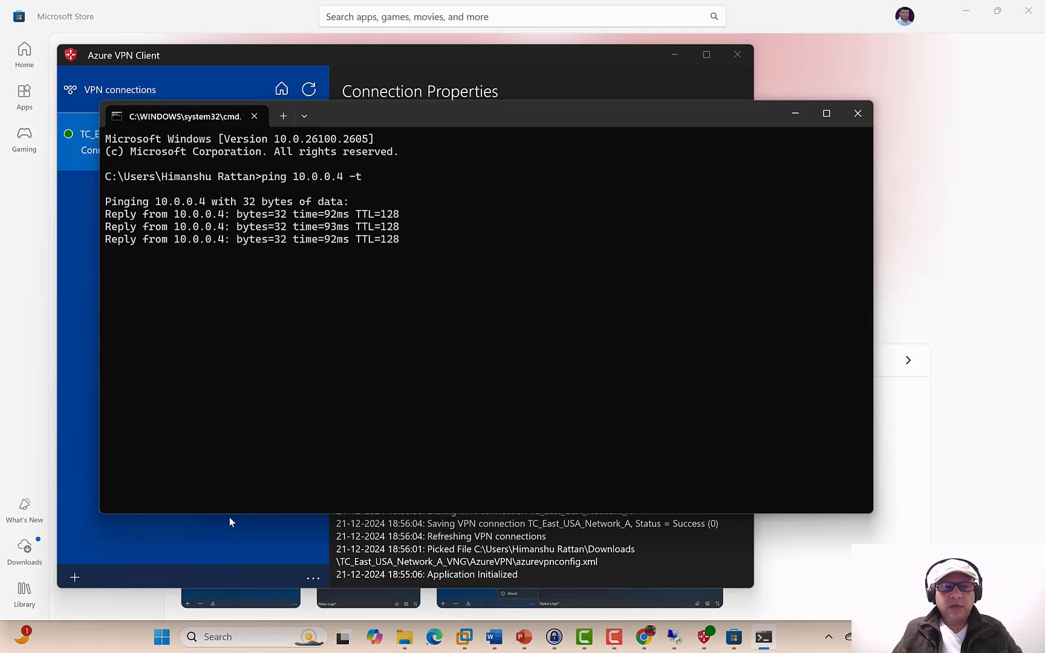
- Set the remote desktop session aside to watch the ping replies, and bring up Run
{"action": "left_click", "coordinate": [674, 638]}
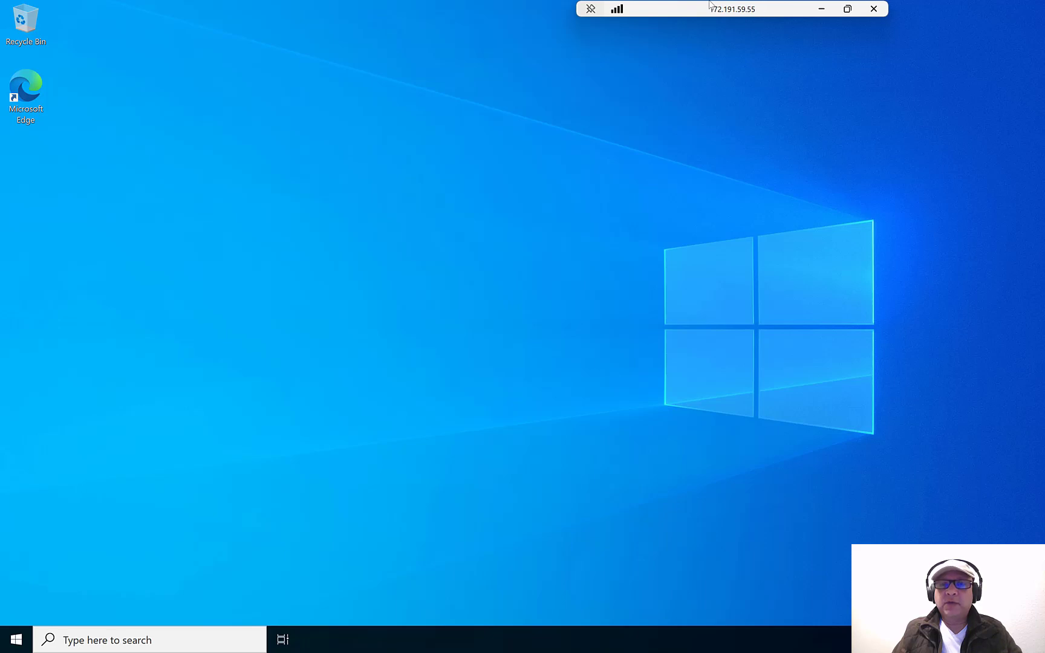
{"action": "left_click", "coordinate": [821, 10]}
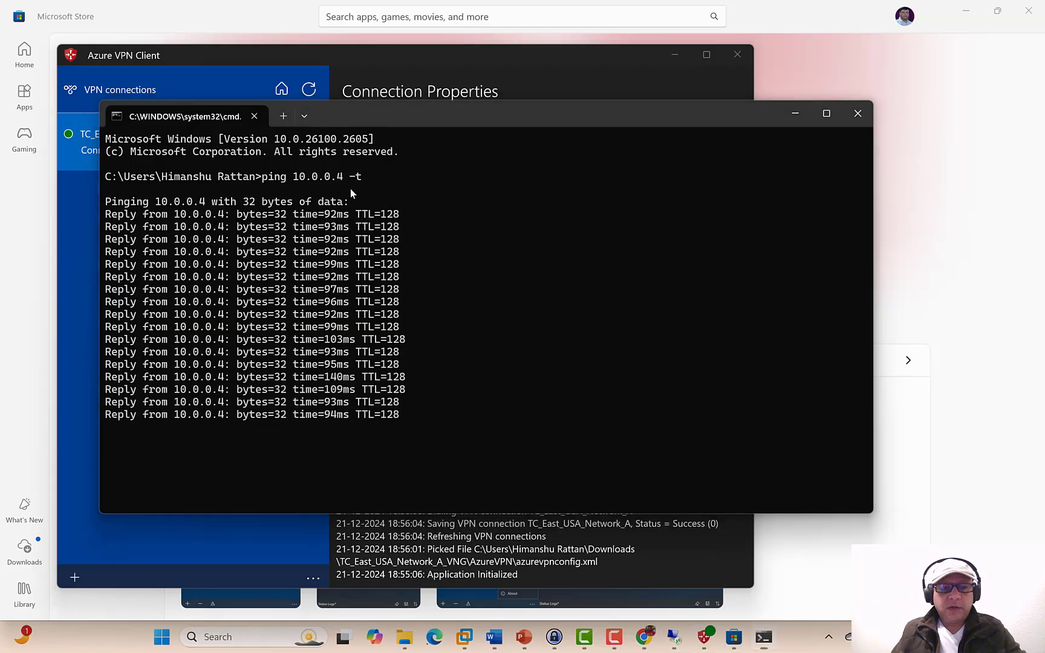
{"action": "key", "text": "super+r"}
- Launch mstsc and sign in to 10.0.0.4 with the account password, accepting the untrusted certificate
{"action": "type", "text": "mstsc"}
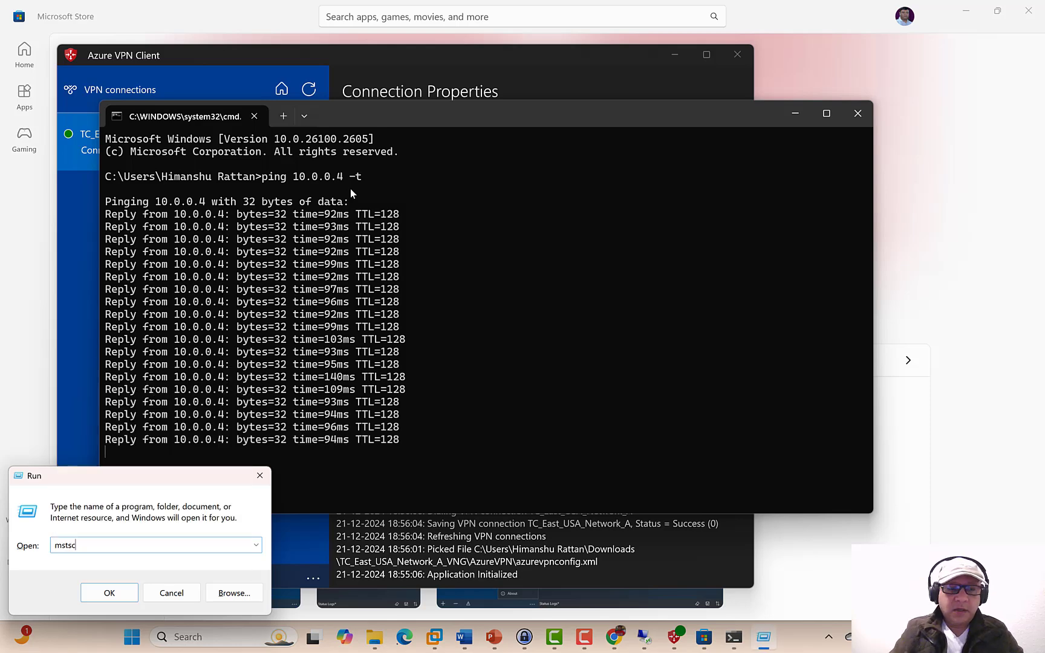
{"action": "key", "text": "Return"}
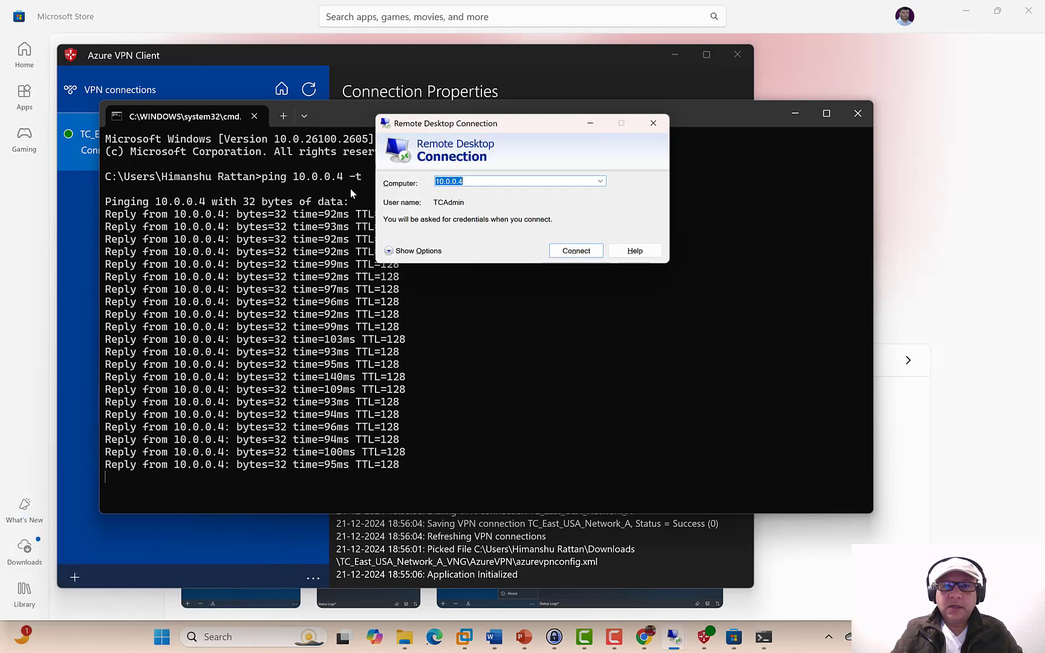
{"action": "key", "text": "Return"}
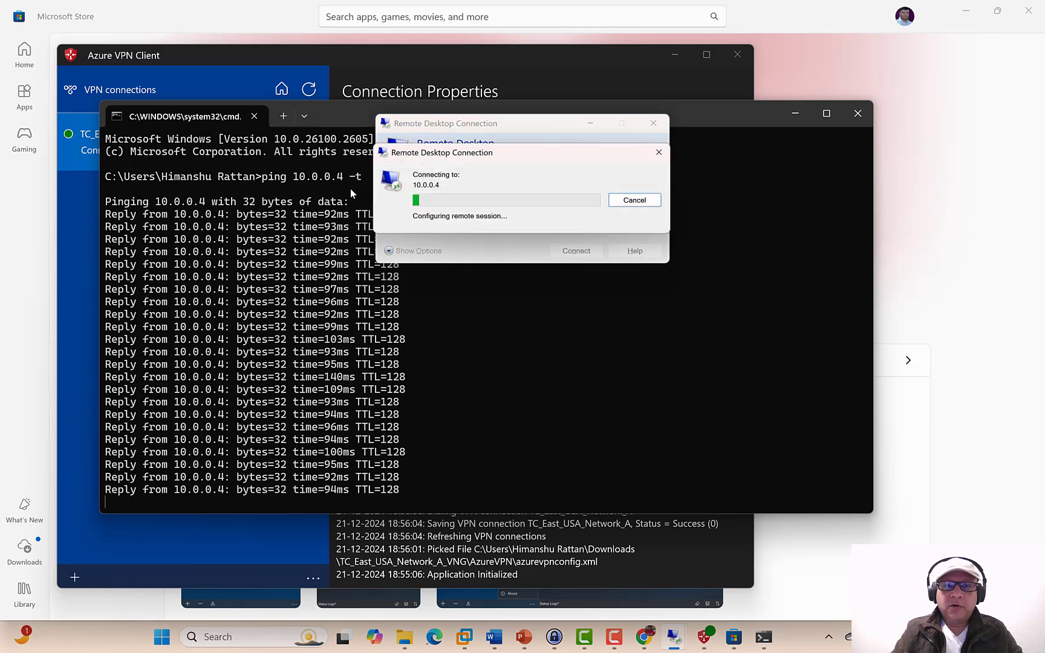
{"action": "type", "text": "•"}
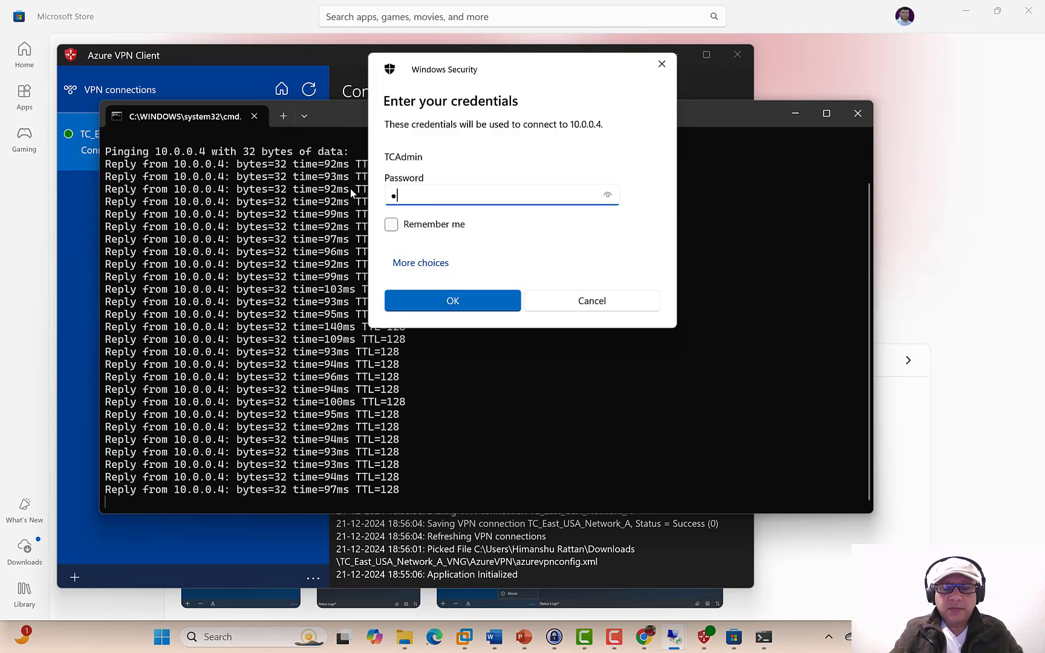
{"action": "type", "text": "•••••••••••"}
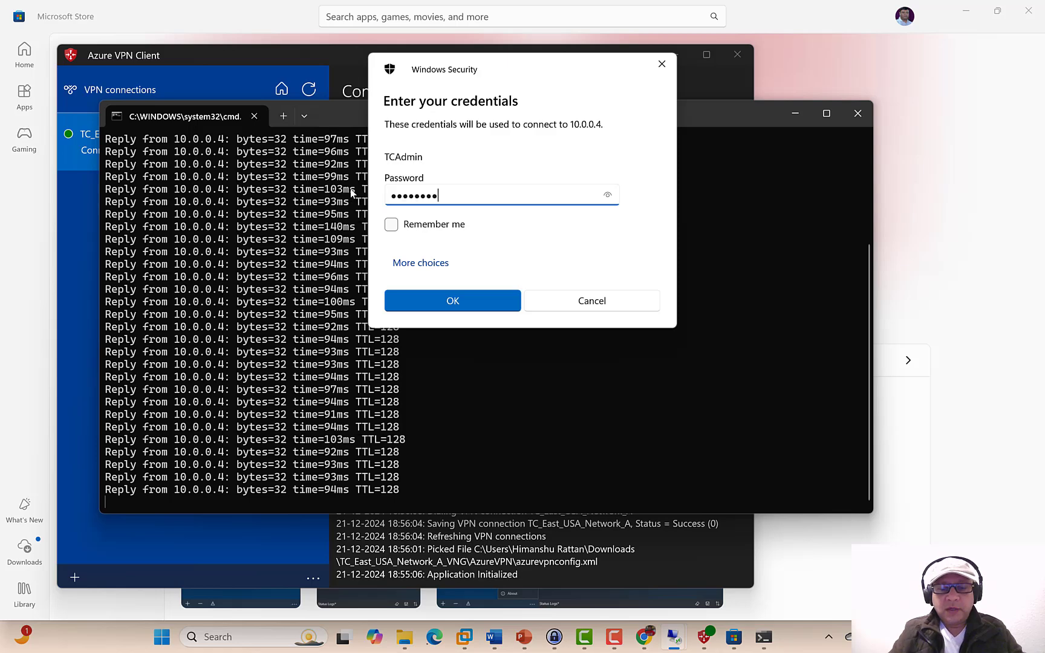
{"action": "key", "text": "Return"}
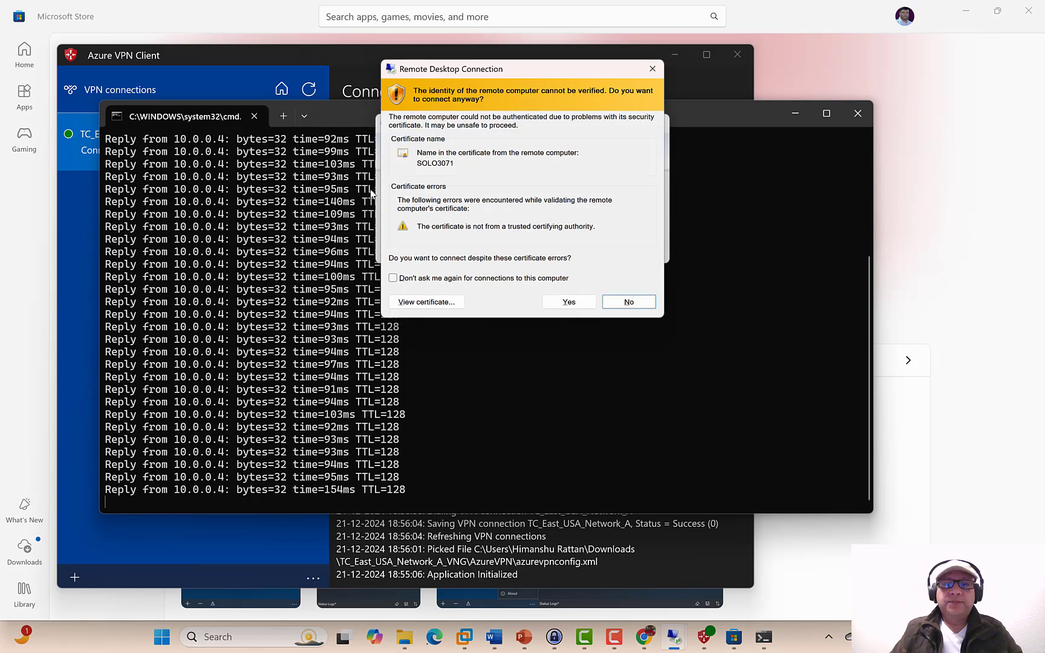
{"action": "left_click", "coordinate": [575, 301]}
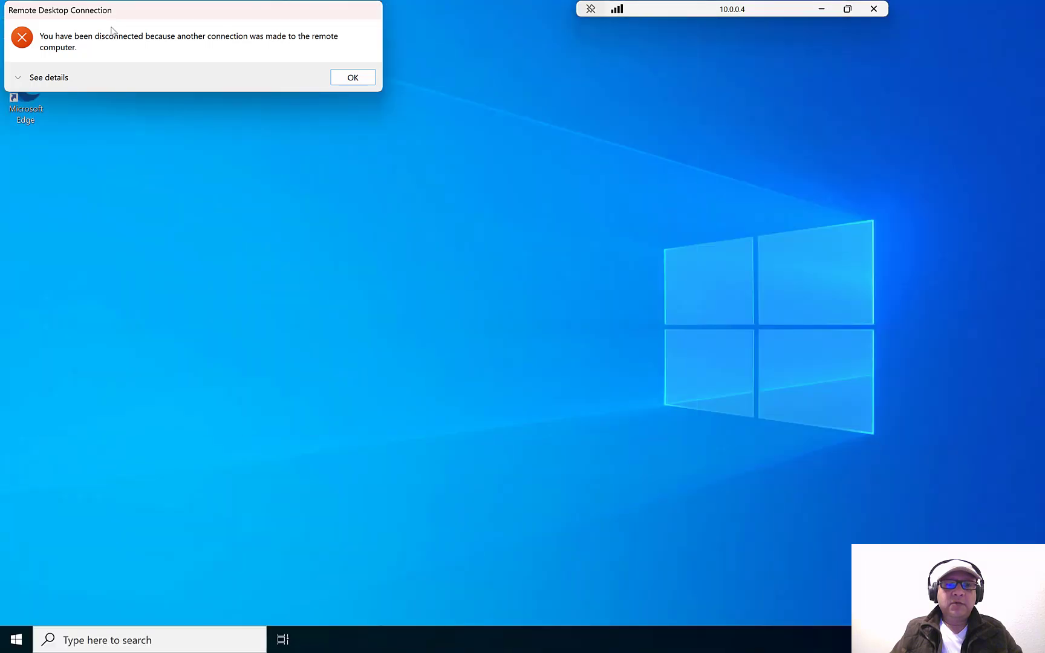
{"action": "left_click", "coordinate": [347, 79]}
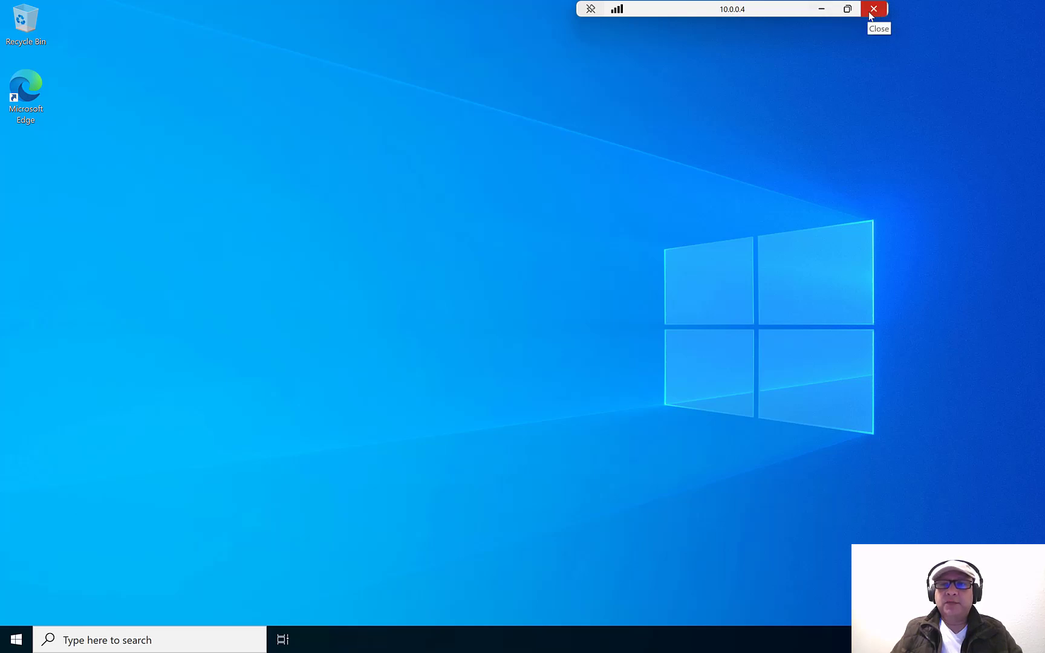
- Disconnect TC_East_USA_Network_A and confirm the pings to 10.0.0.4 now time out
{"action": "left_click", "coordinate": [821, 9]}
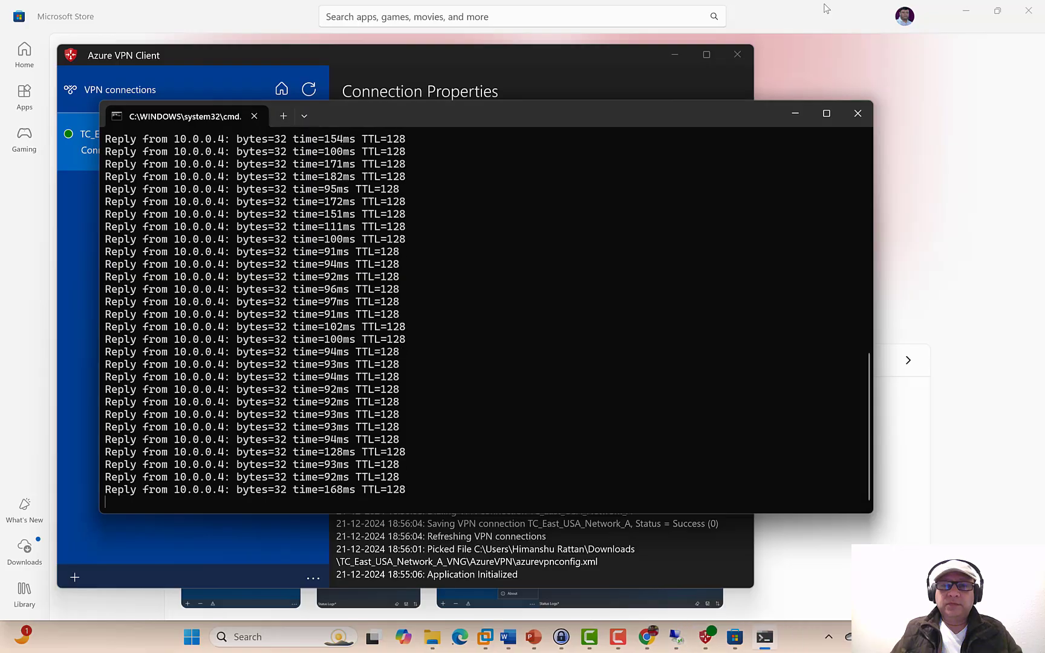
{"action": "left_click_drag", "start_coordinate": [564, 109], "coordinate": [731, 98]}
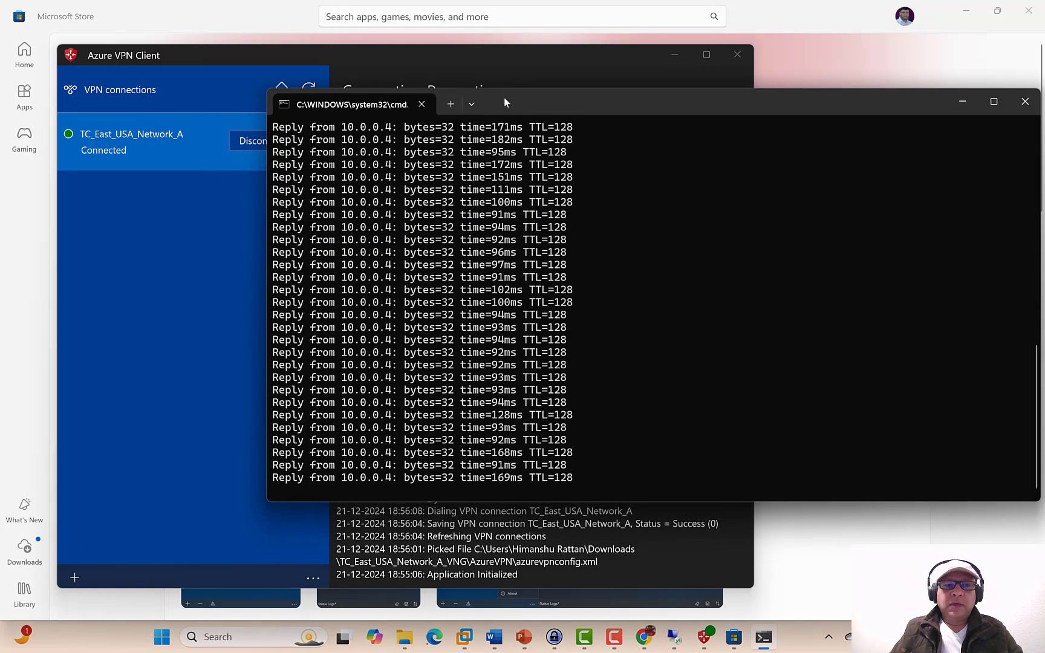
{"action": "left_click", "coordinate": [247, 142]}
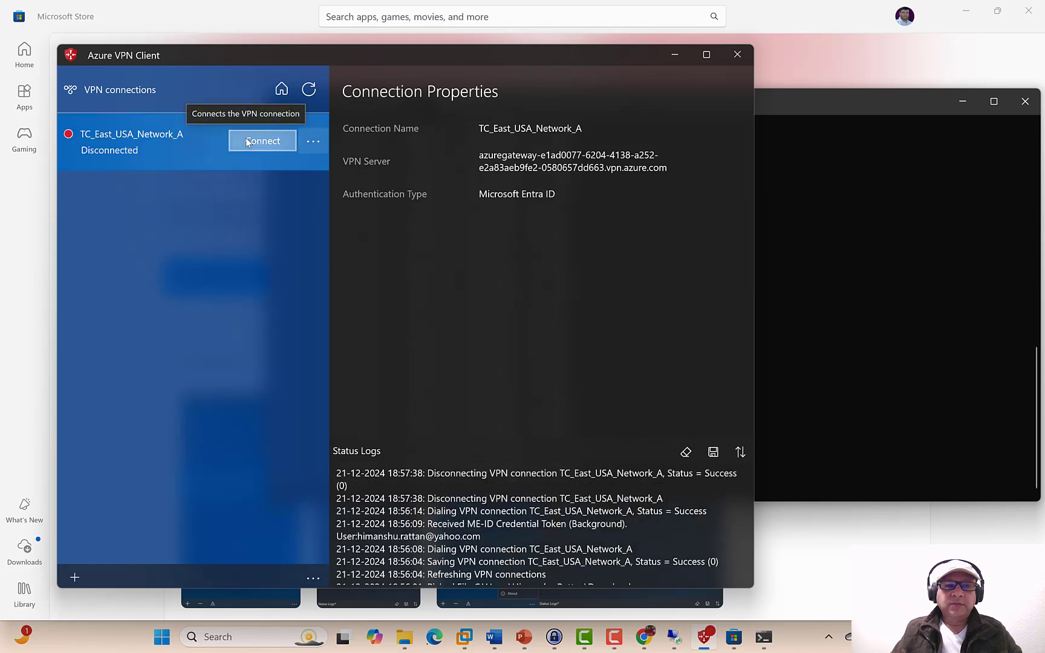
{"action": "left_click", "coordinate": [936, 252]}
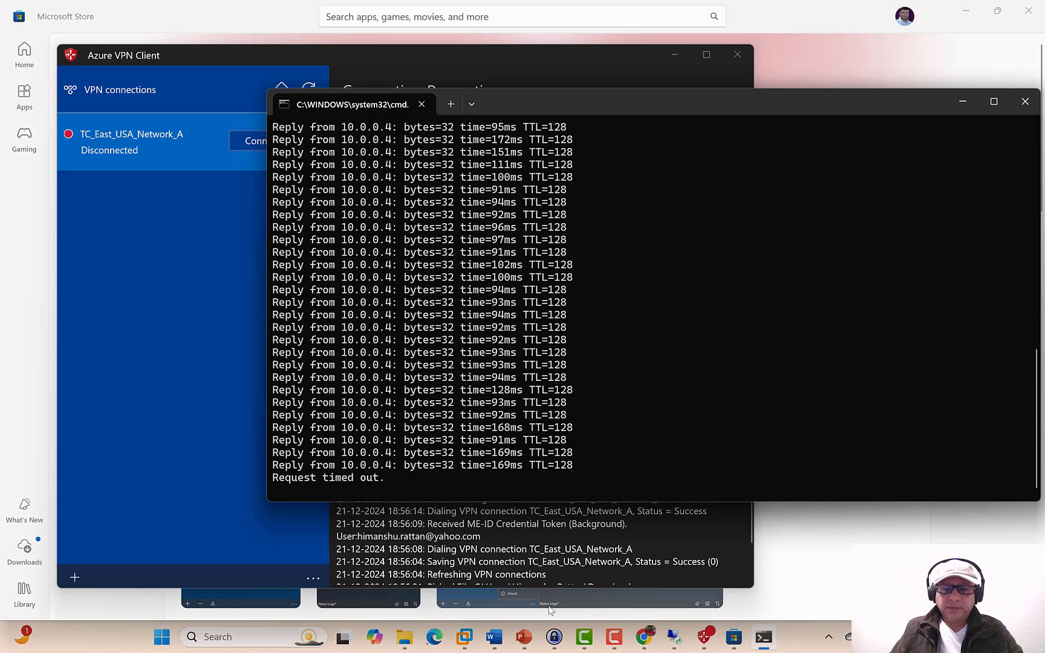
- Close the Azure VPN Client and the Command Prompt ping window
{"action": "left_click", "coordinate": [730, 76]}
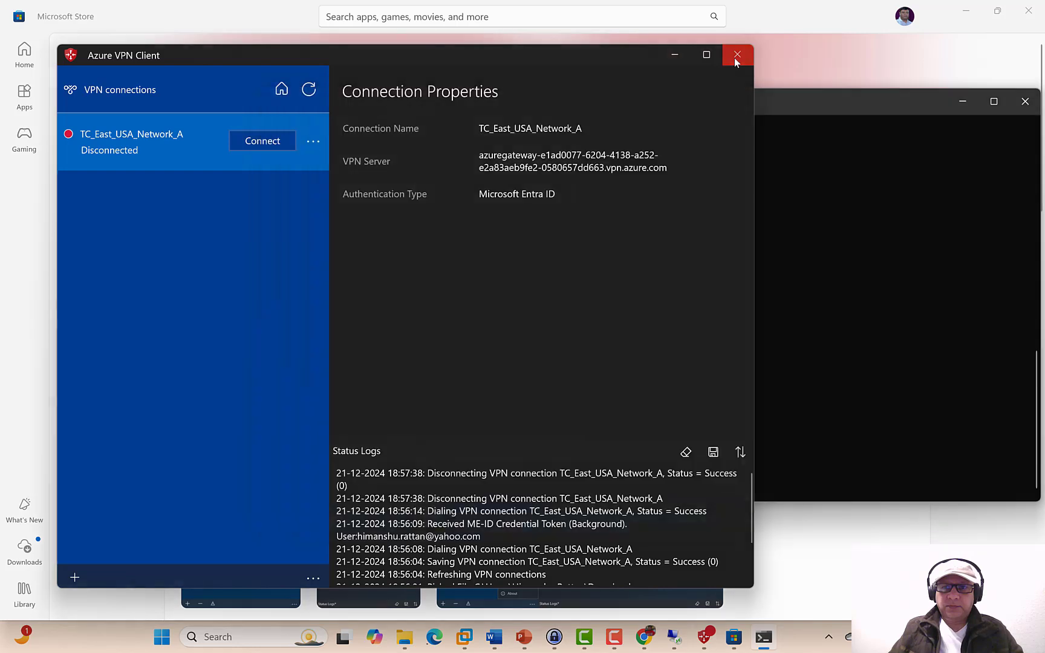
{"action": "left_click", "coordinate": [734, 56]}
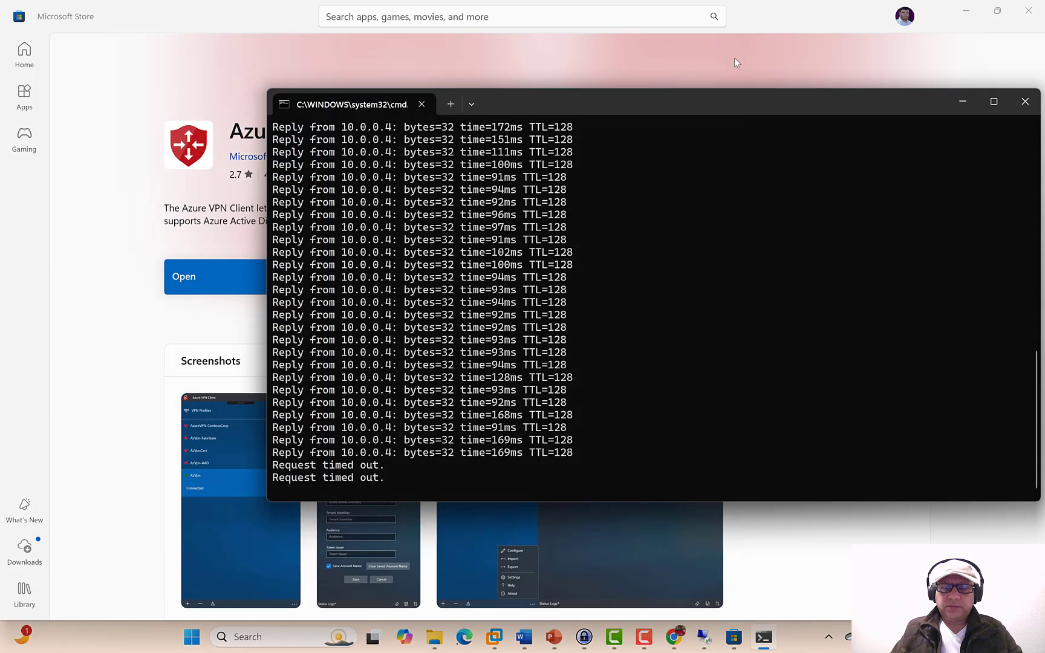
{"action": "left_click", "coordinate": [1021, 108]}
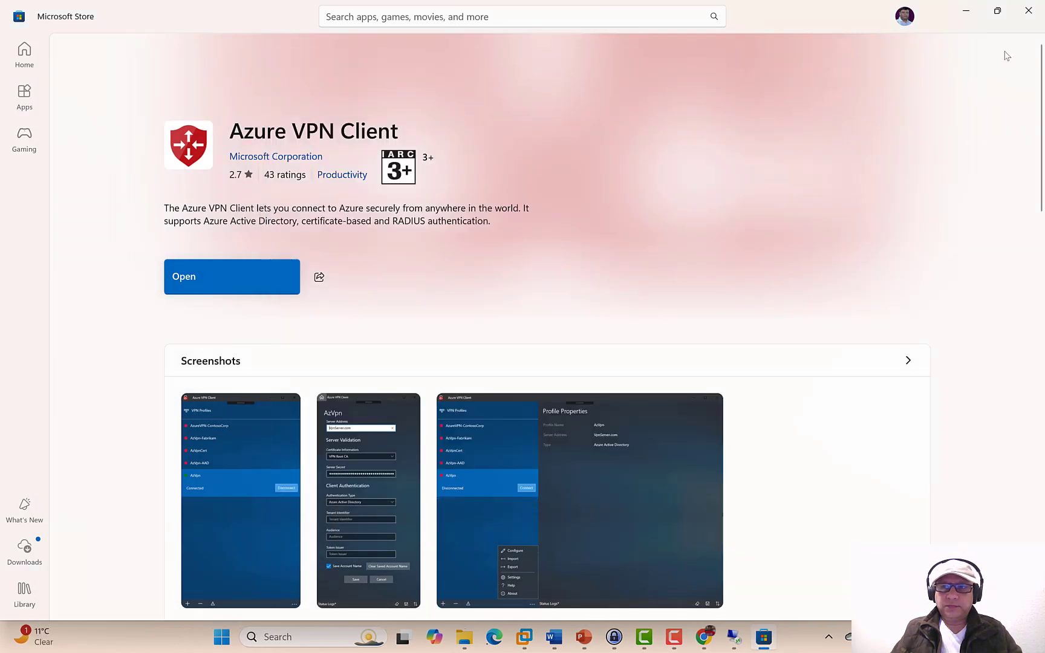
- Close the Store, then delete TC_East_USA_Network_A_VNG's point-to-site configuration, confirming with Yes
{"action": "left_click", "coordinate": [1026, 13]}
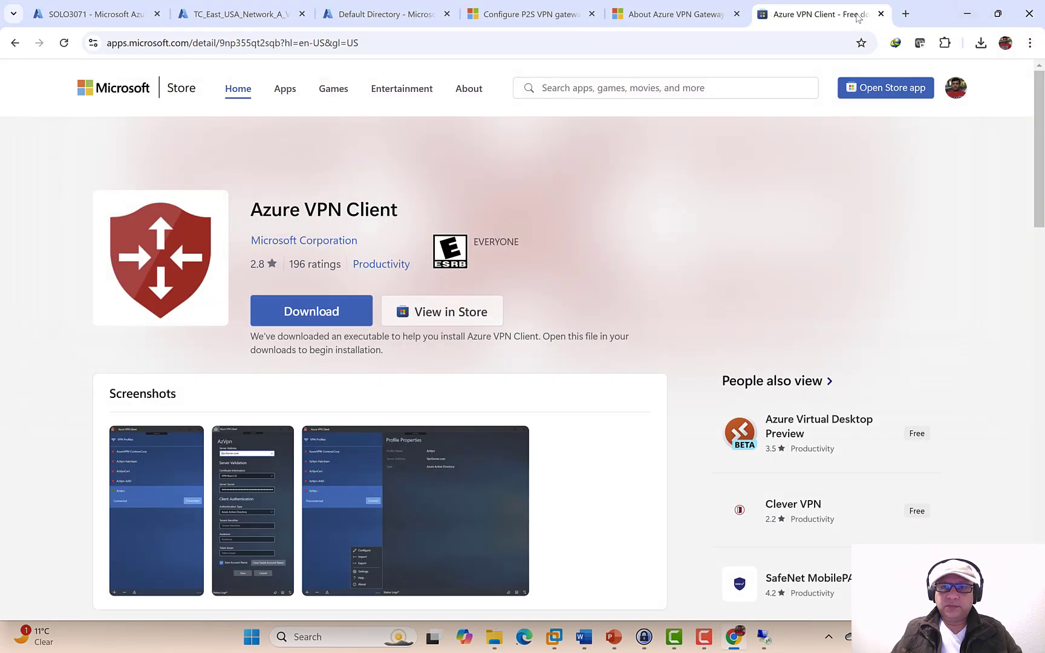
{"action": "left_click", "coordinate": [881, 14]}
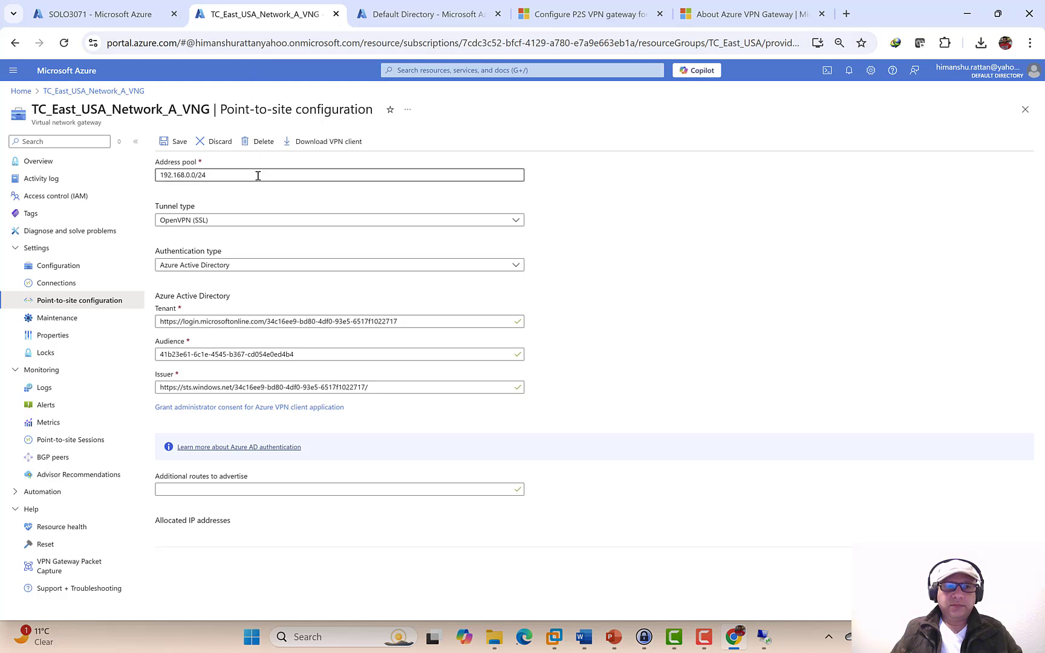
{"action": "left_click", "coordinate": [252, 143]}
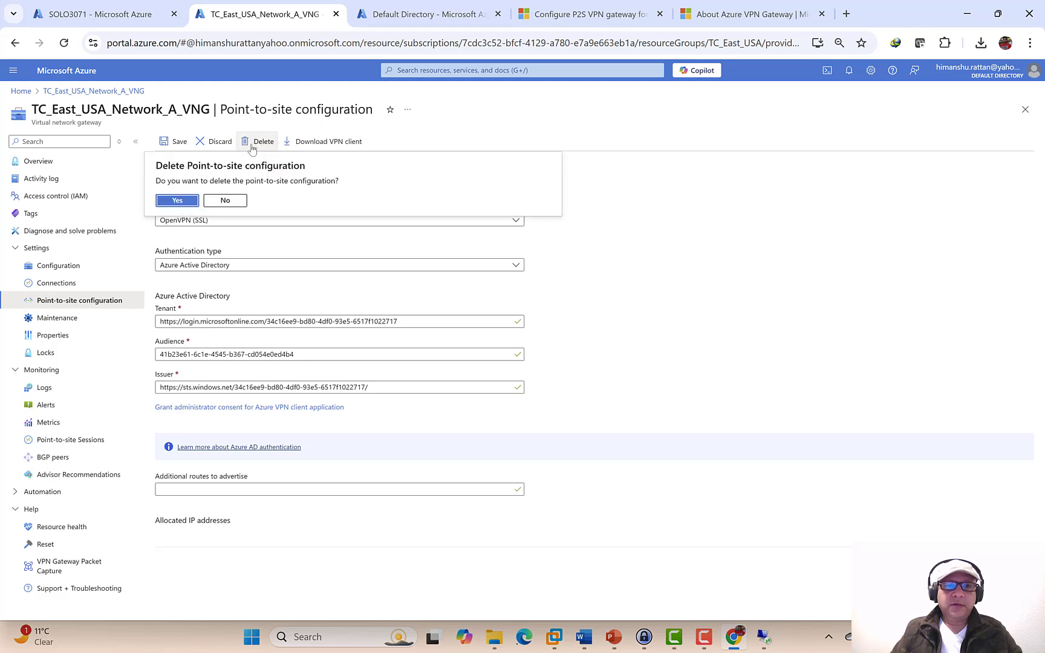
{"action": "left_click", "coordinate": [177, 200]}
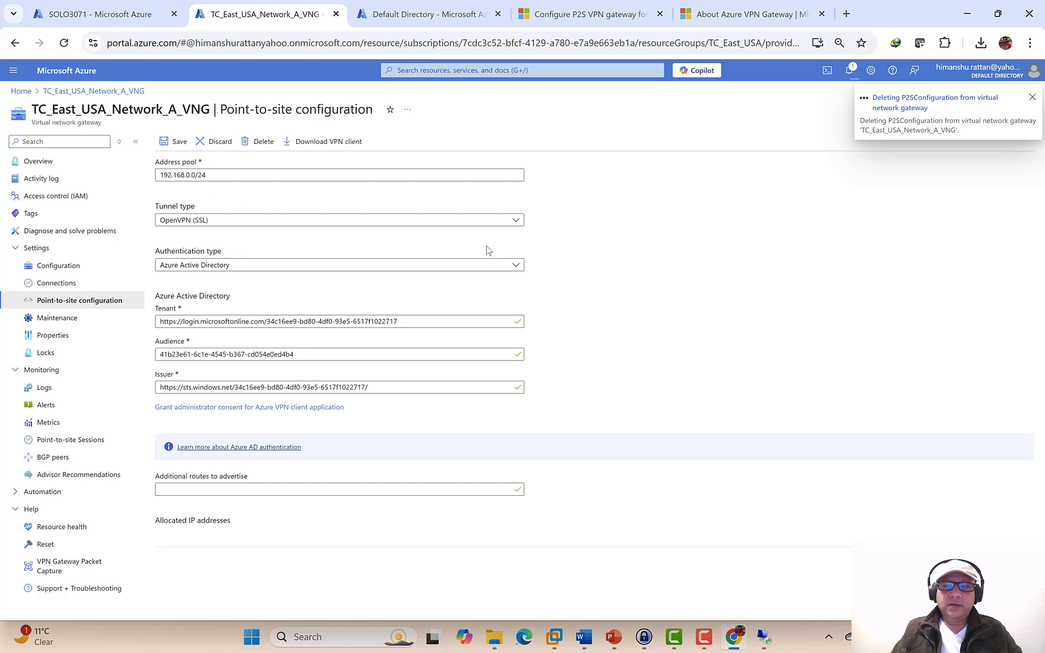
{"action": "left_click", "coordinate": [613, 639]}
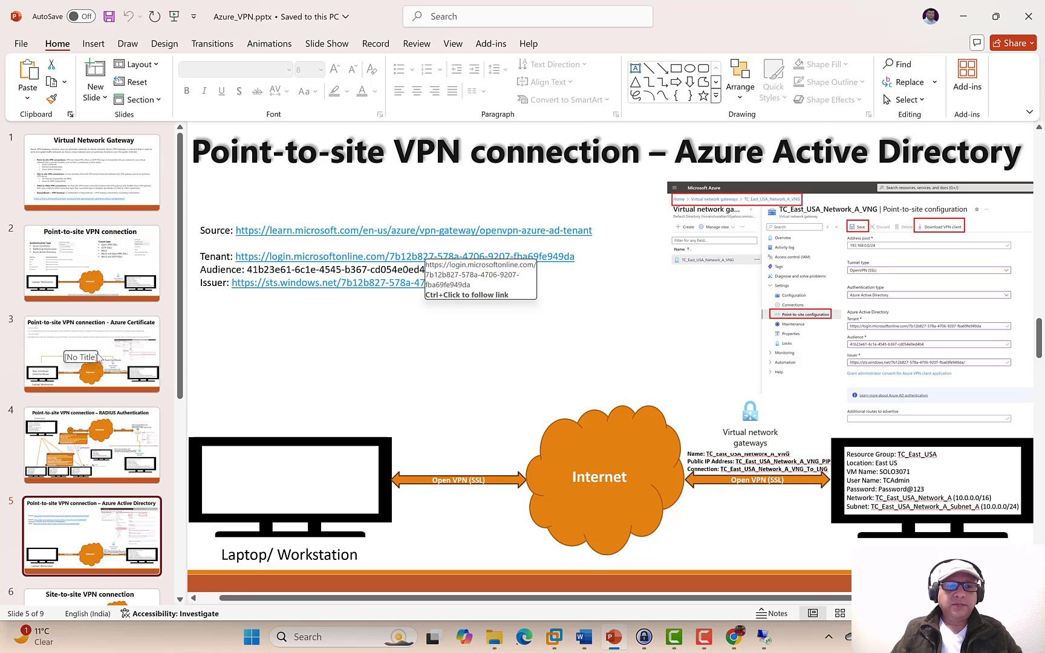
- View slide 6 'Site-to-site VPN connection', then slide 4 'RADIUS Authentication', then slide 6 again
{"action": "scroll", "coordinate": [100, 358], "scroll_direction": "down", "scroll_amount": 5}
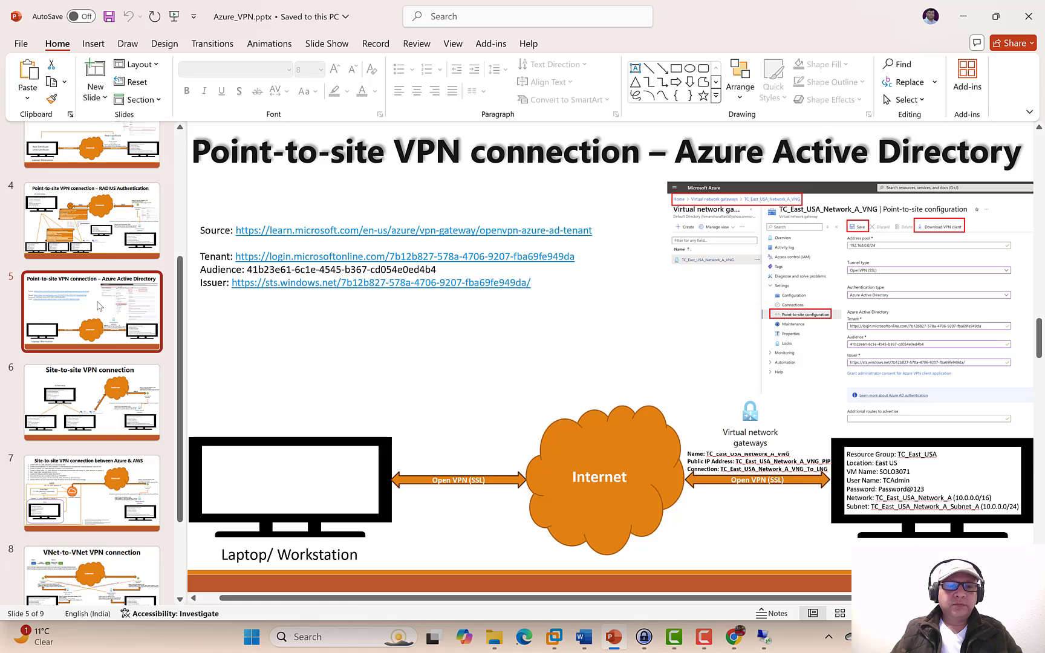
{"action": "left_click", "coordinate": [101, 387]}
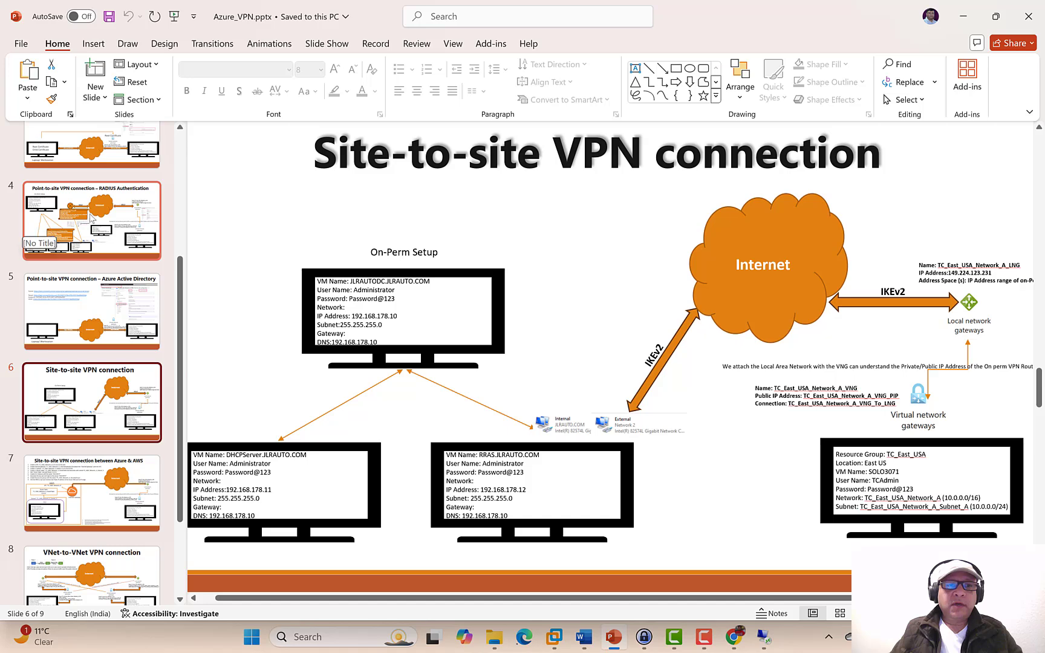
{"action": "left_click", "coordinate": [119, 214]}
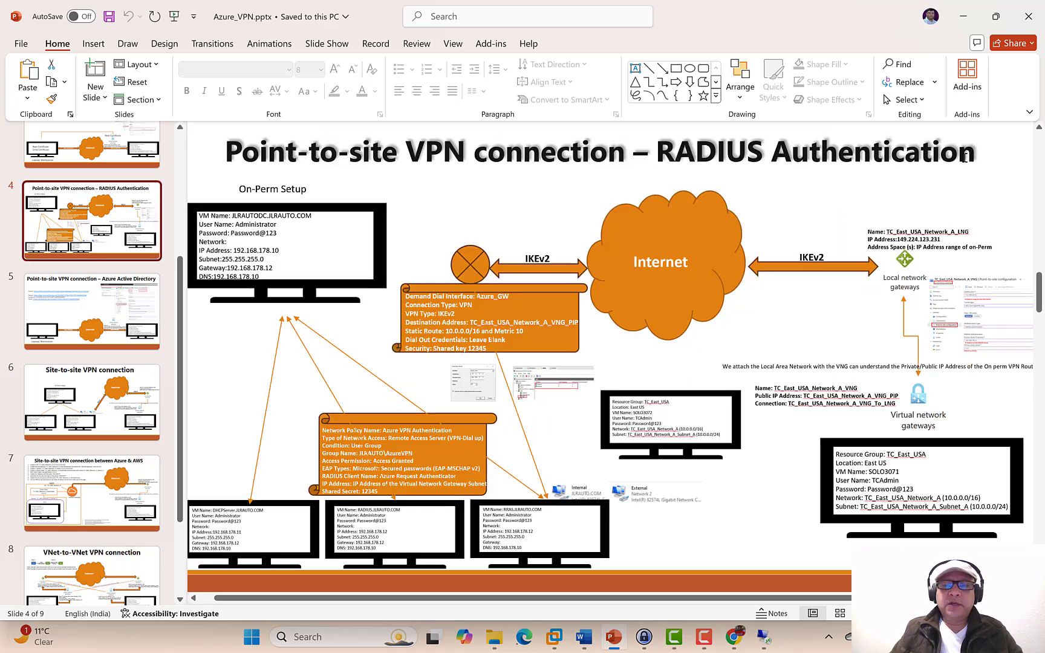
{"action": "left_click", "coordinate": [93, 387]}
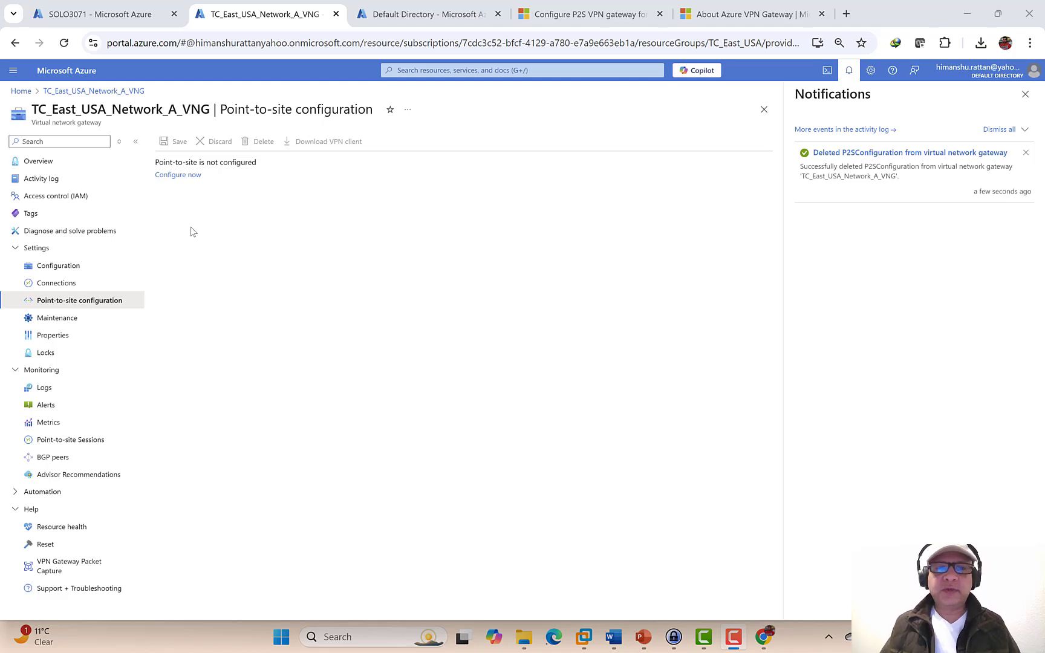
- Reload the gateway page, confirming point-to-site is not configured, and return to the presentation
{"action": "left_click", "coordinate": [64, 44]}
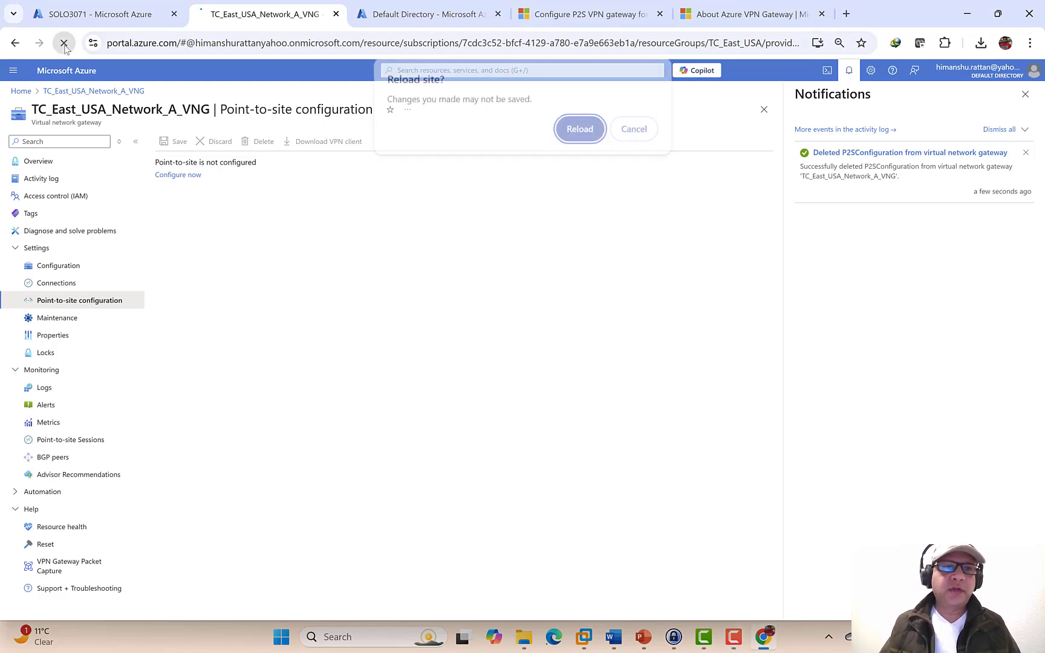
{"action": "left_click", "coordinate": [584, 131]}
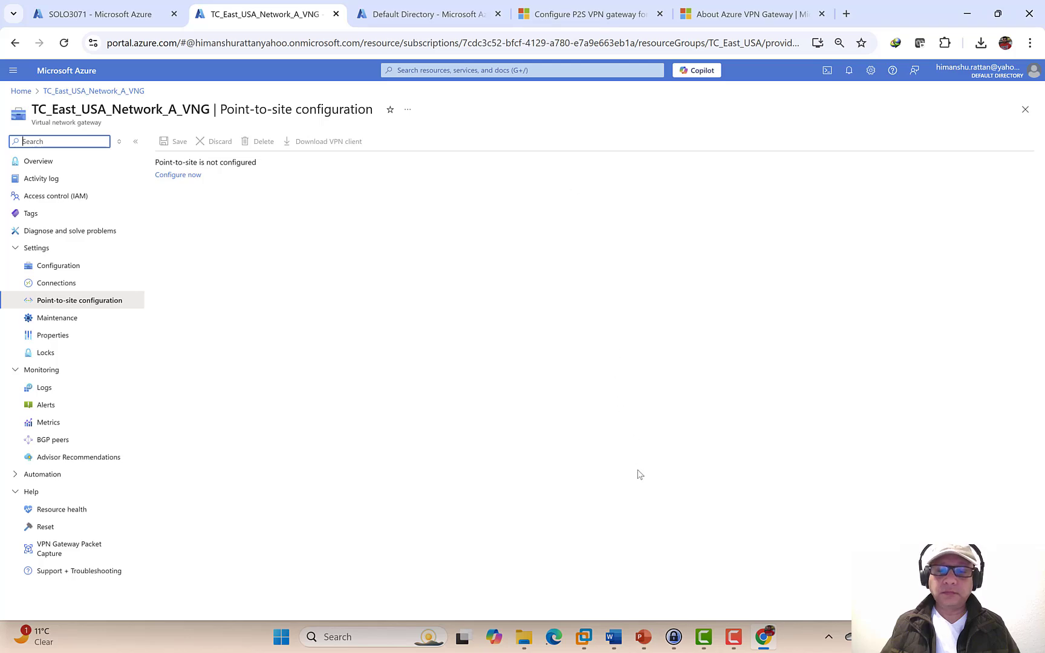
{"action": "left_click", "coordinate": [641, 646]}
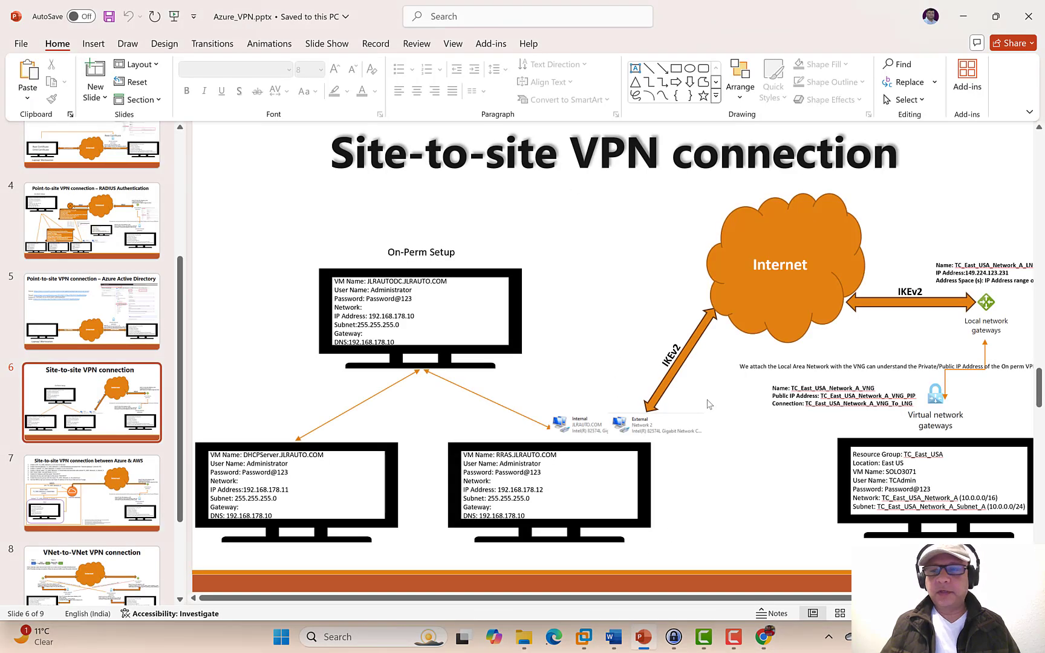
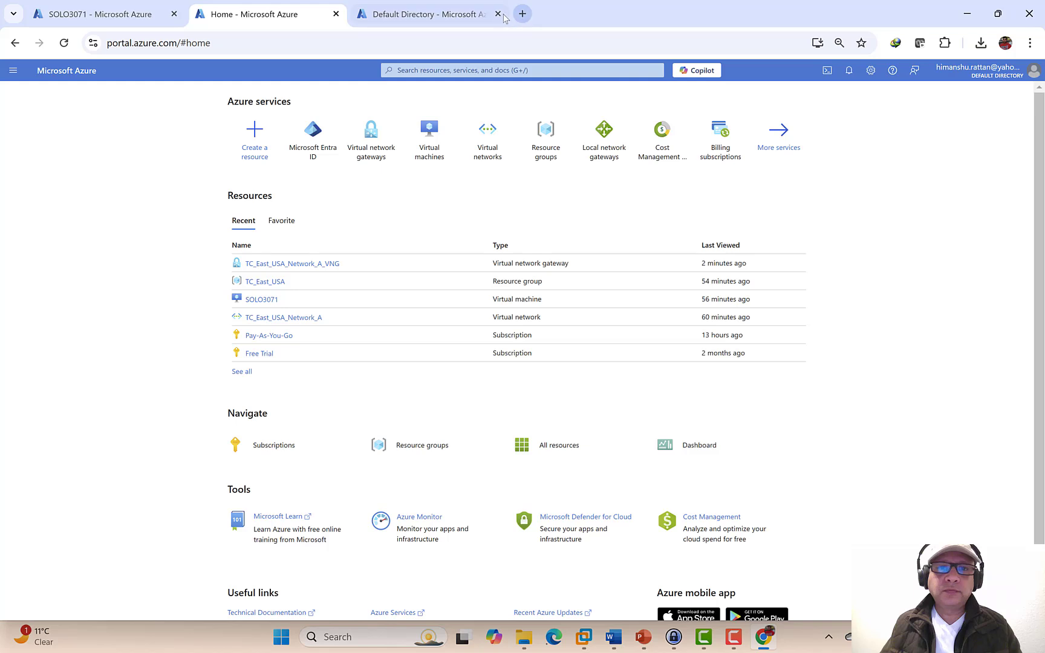
- Close the Default Directory tab and start creating a new local network gateway
{"action": "left_click", "coordinate": [498, 13]}
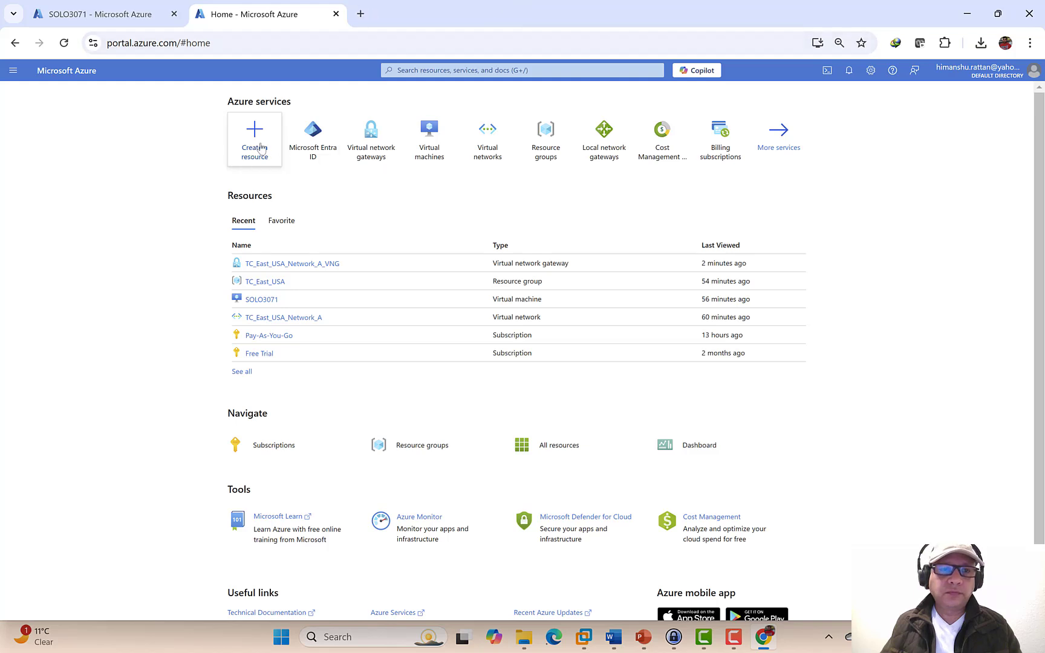
{"action": "left_click", "coordinate": [598, 145]}
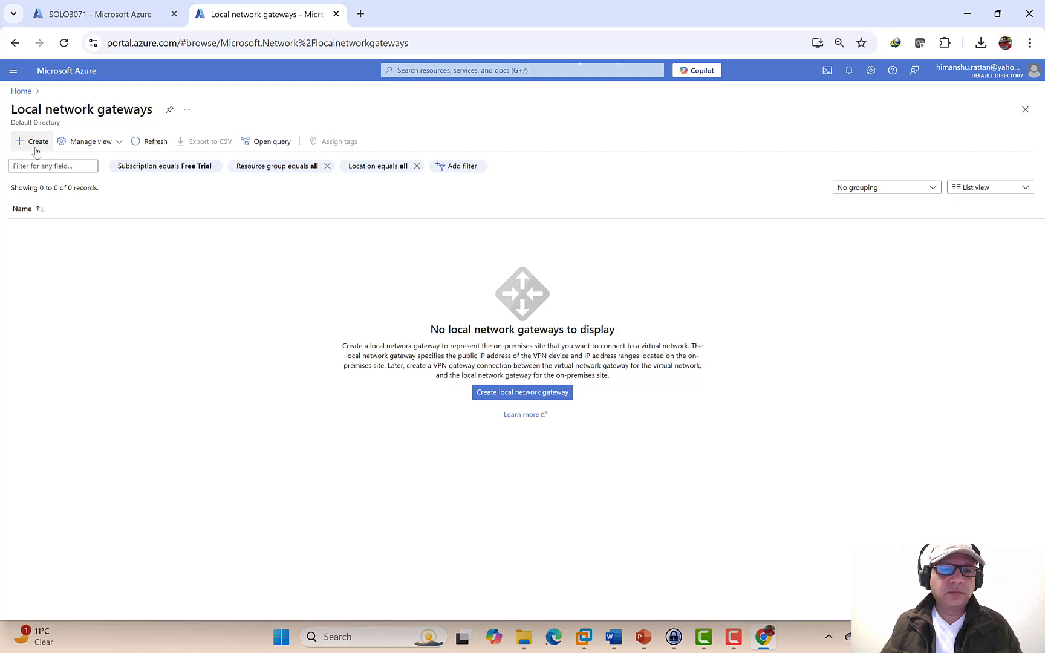
{"action": "left_click", "coordinate": [35, 143]}
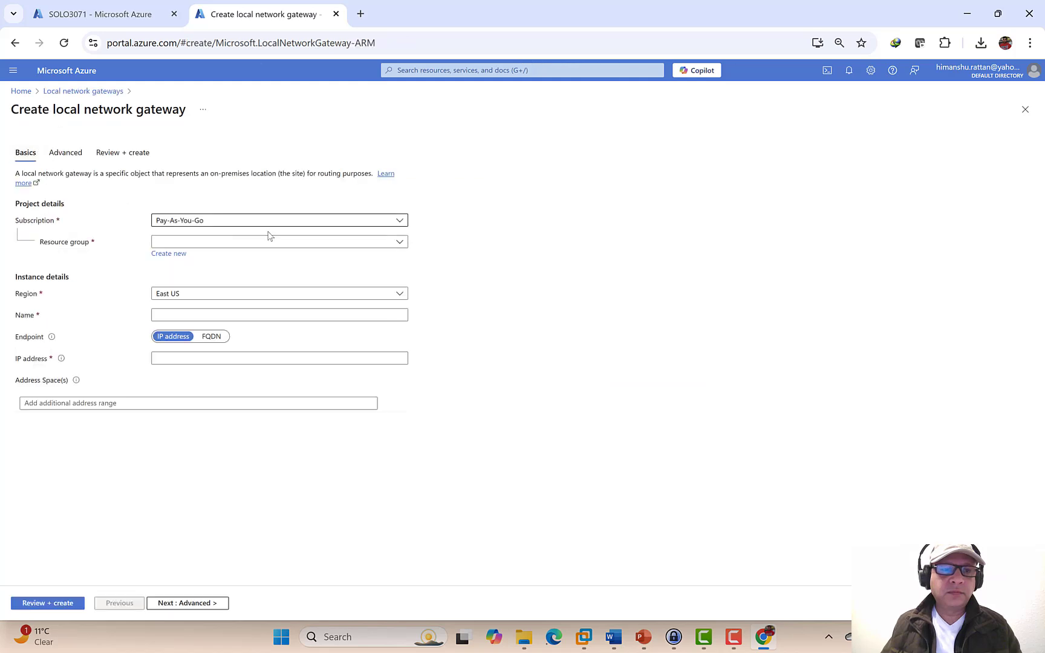
- Choose resource group TC_East_USA and name the gateway TC_East_USA_Network_A_LNG
{"action": "left_click", "coordinate": [186, 242]}
{"action": "left_click", "coordinate": [185, 296]}
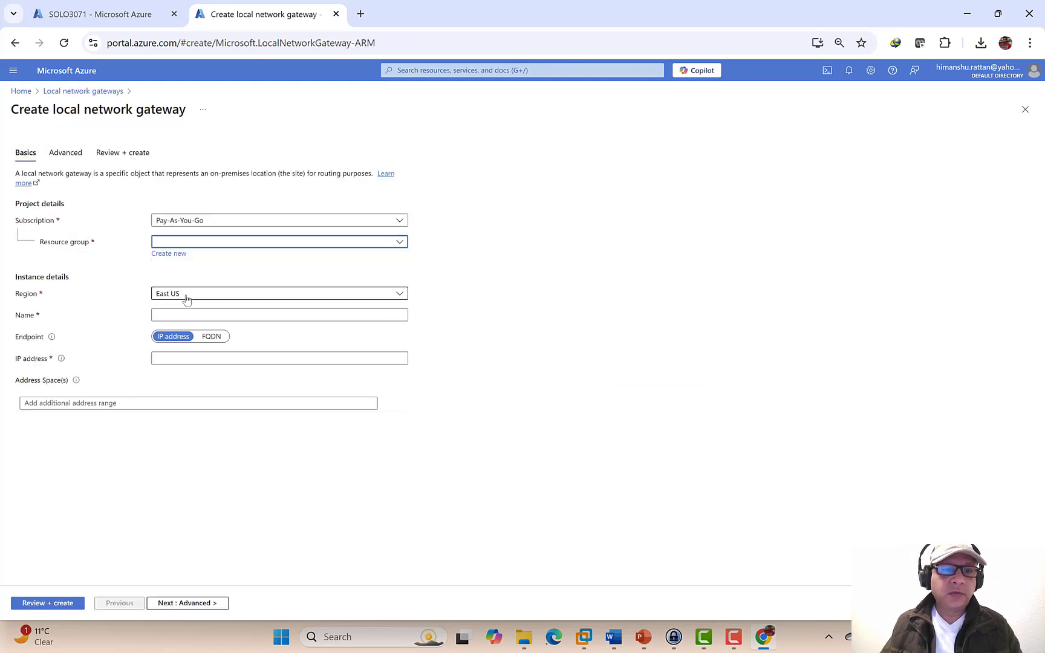
{"action": "left_click", "coordinate": [189, 314]}
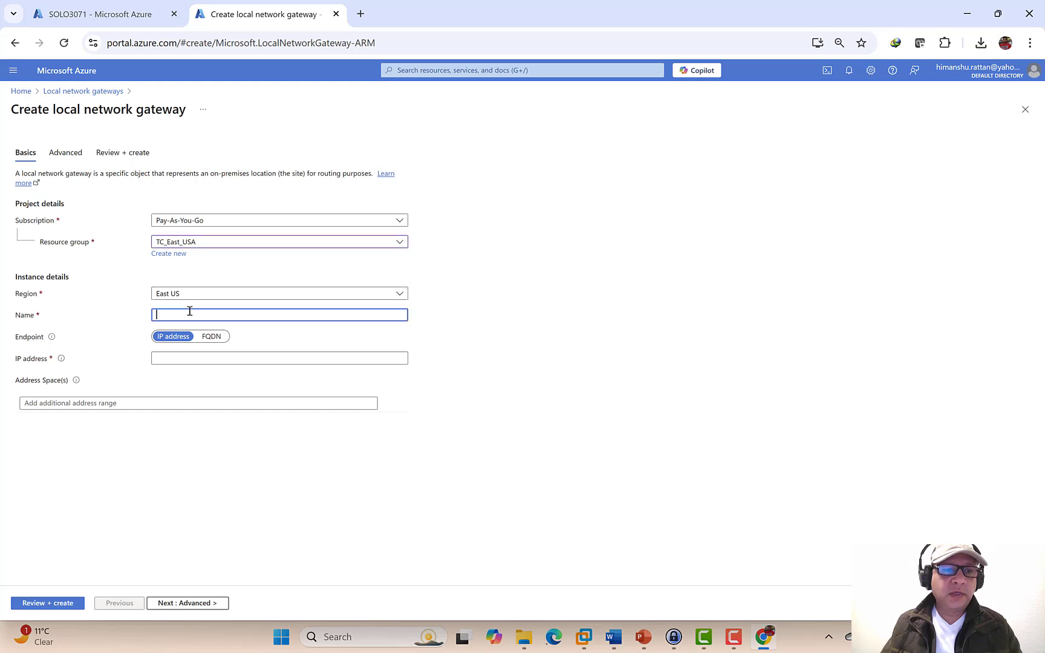
{"action": "type", "text": "TC_East_USA_Network_A_LNG"}
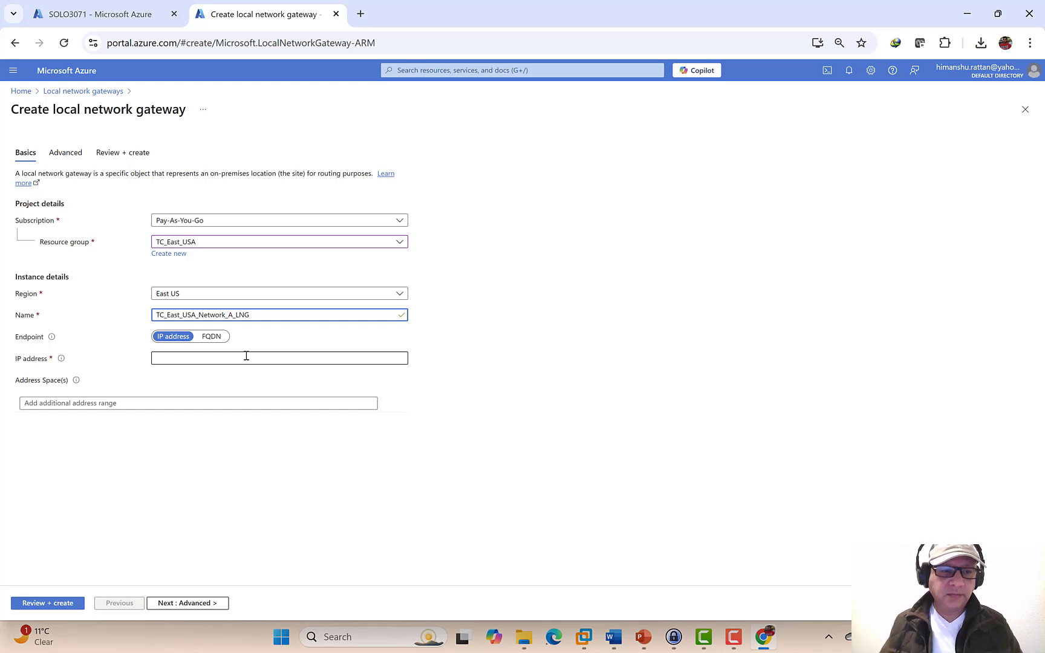
{"action": "left_click", "coordinate": [170, 358]}
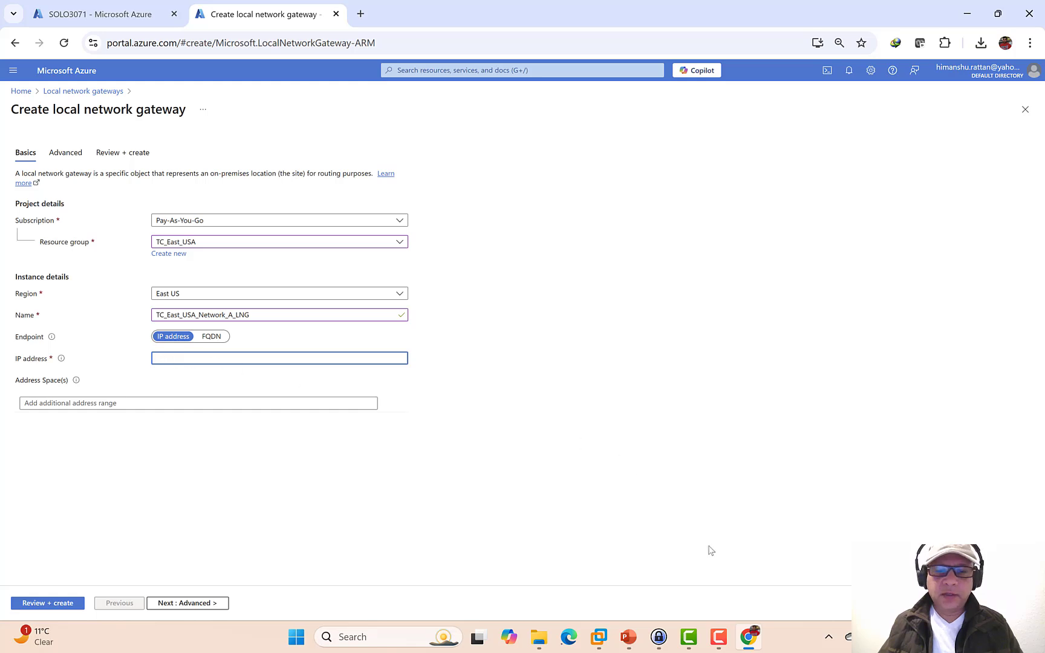
- Switch to the RRAS virtual machine and sign in with the account password
{"action": "mouse_move", "coordinate": [746, 647]}
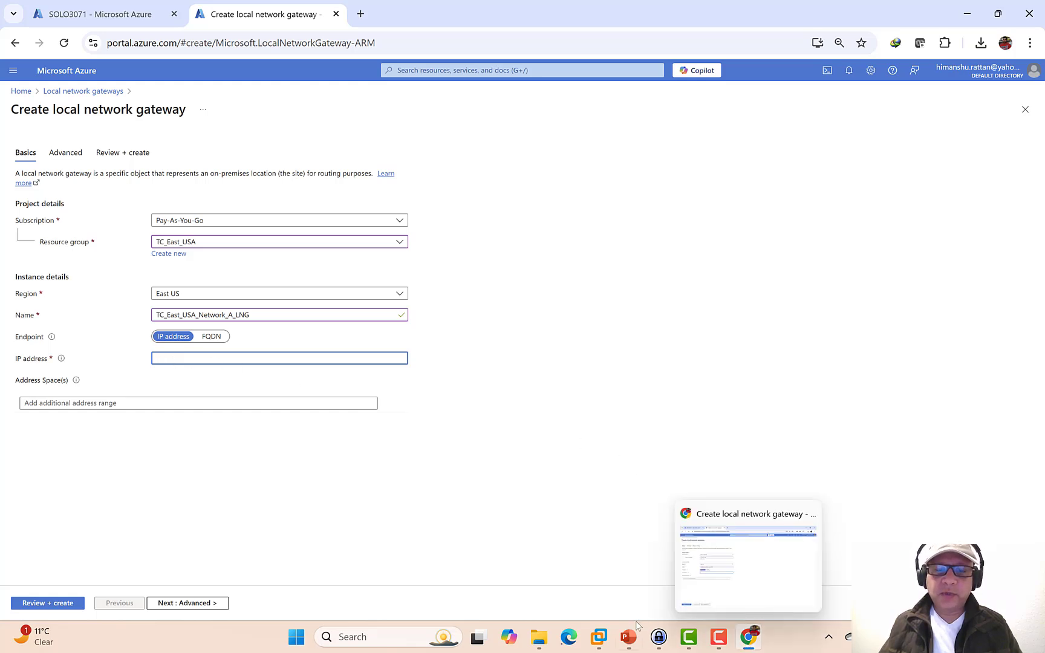
{"action": "left_click", "coordinate": [602, 639]}
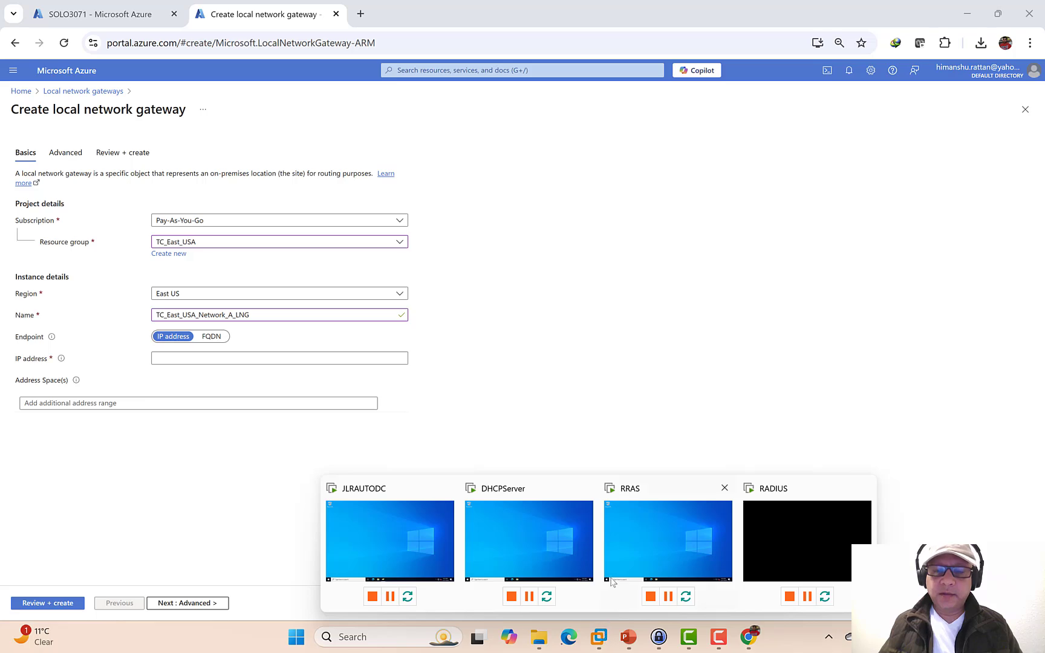
{"action": "left_click", "coordinate": [660, 541]}
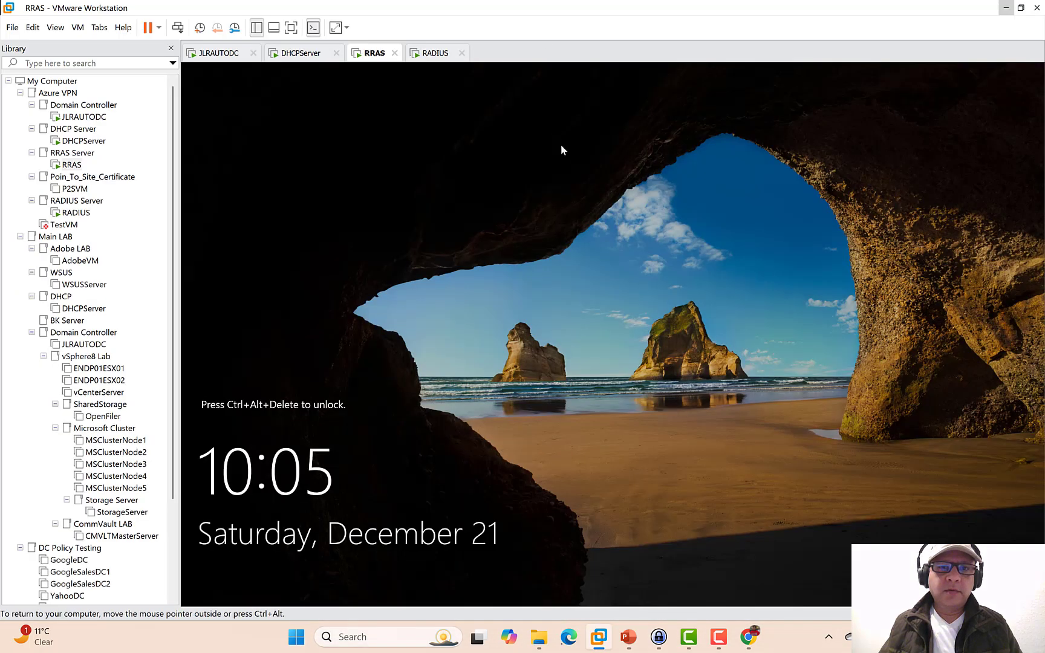
{"action": "left_click", "coordinate": [179, 28]}
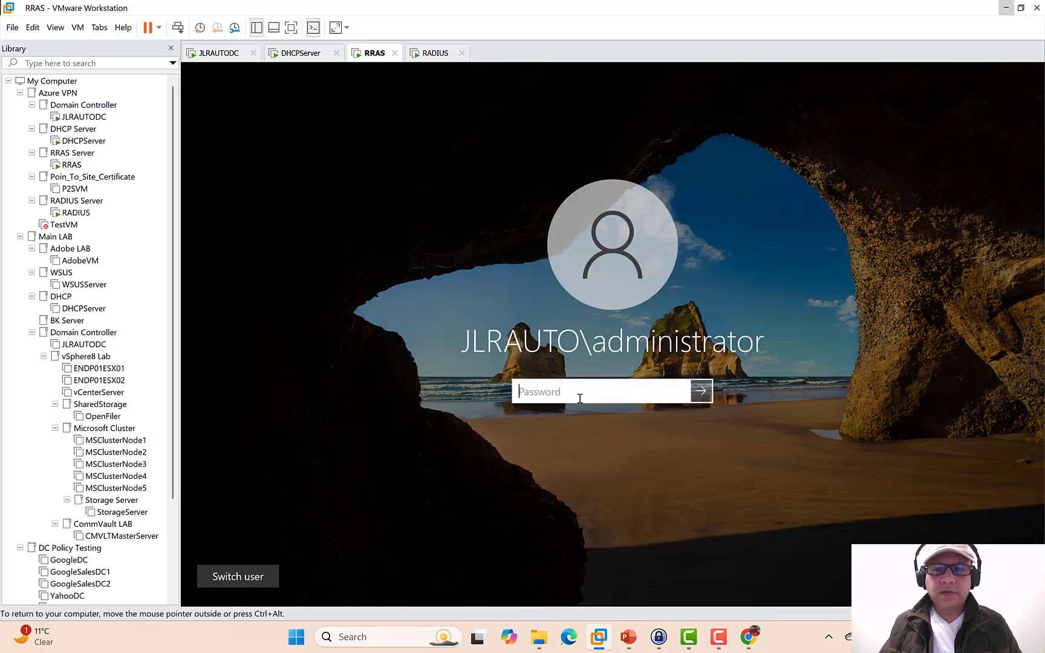
{"action": "type", "text": "•••••"}
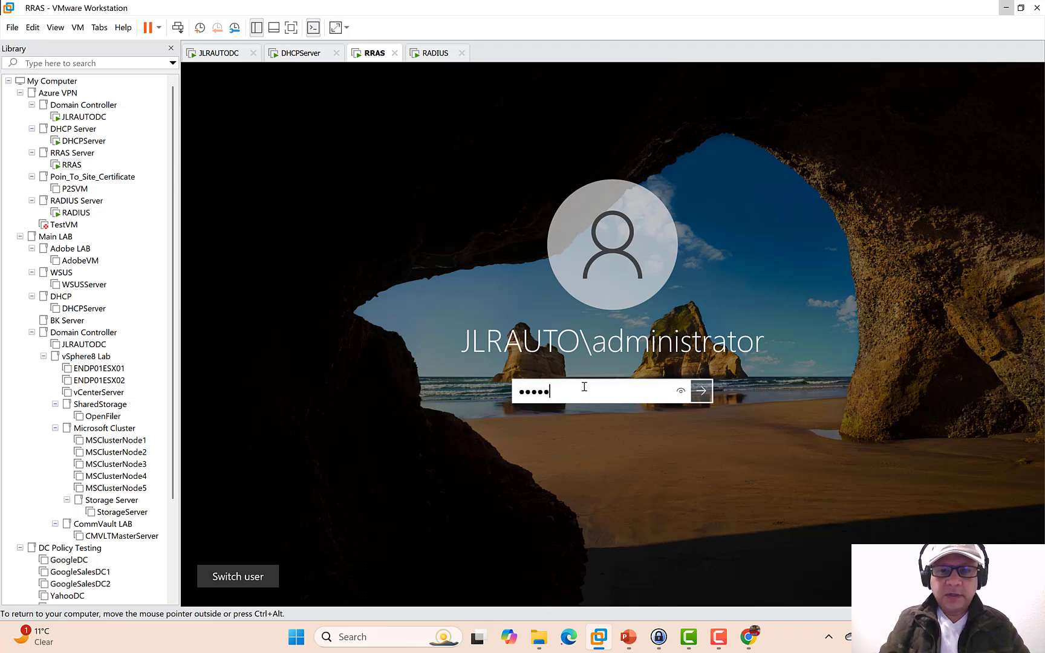
{"action": "type", "text": "•••••"}
{"action": "key", "text": "Return"}
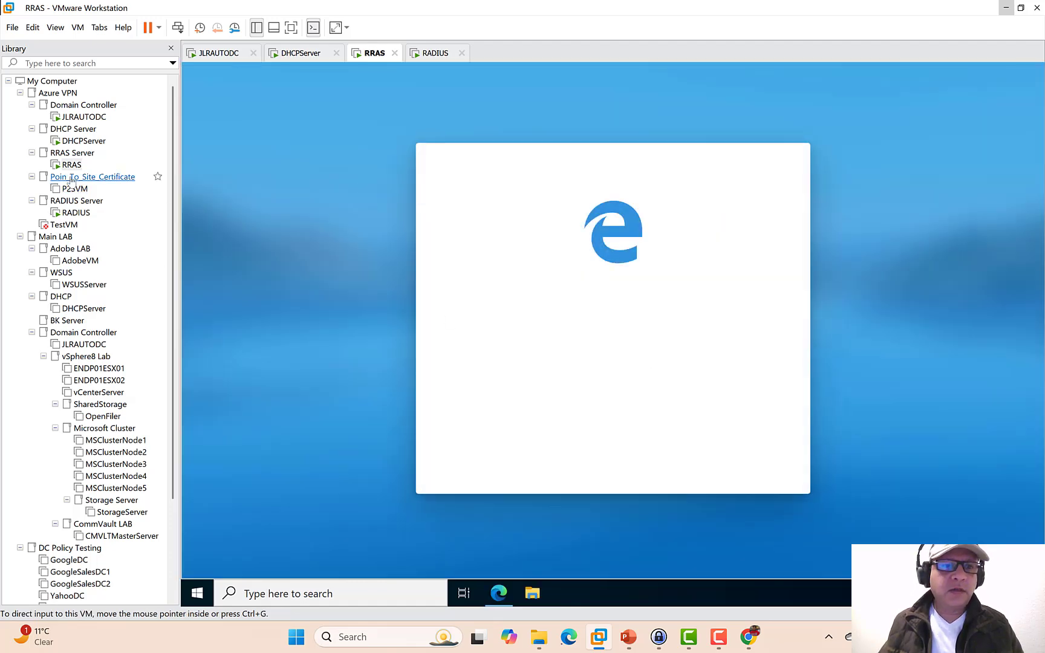
- Check the RRAS VM settings: Network Adapter on a LAN Segment, Network Adapter 2 bridged
{"action": "right_click", "coordinate": [69, 169]}
{"action": "right_click", "coordinate": [70, 165]}
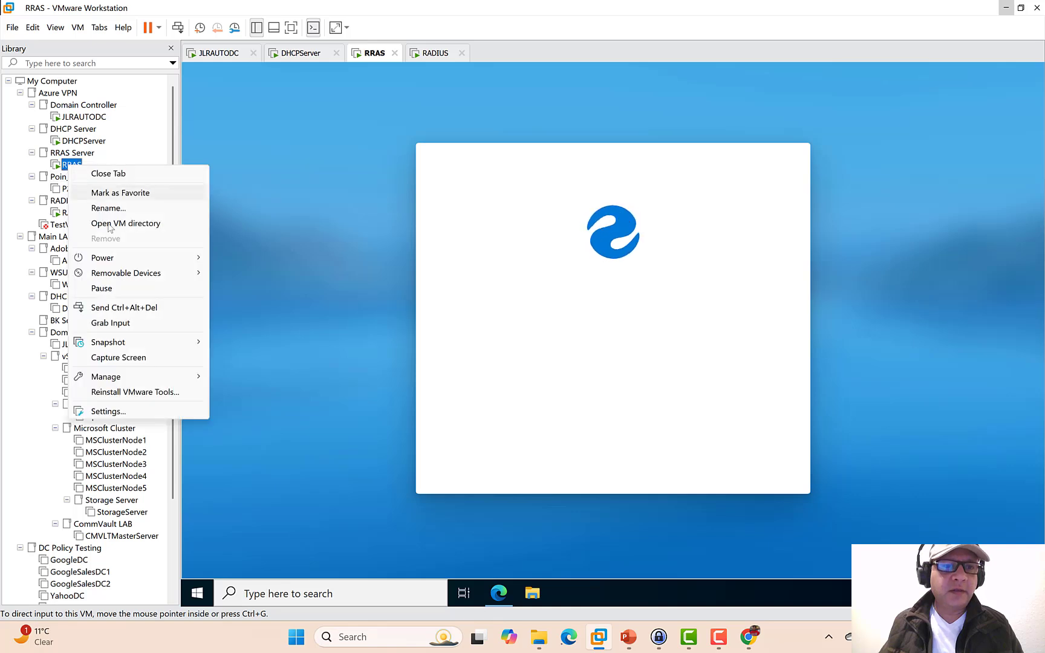
{"action": "left_click", "coordinate": [129, 408]}
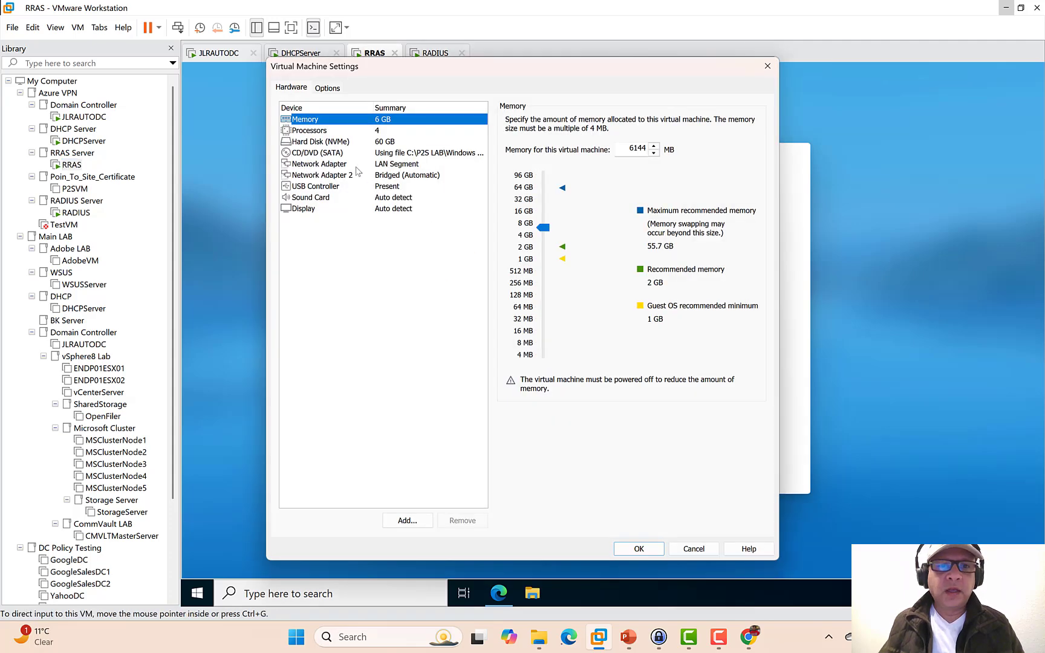
{"action": "left_click", "coordinate": [334, 165]}
{"action": "left_click", "coordinate": [336, 176]}
{"action": "left_click", "coordinate": [363, 165]}
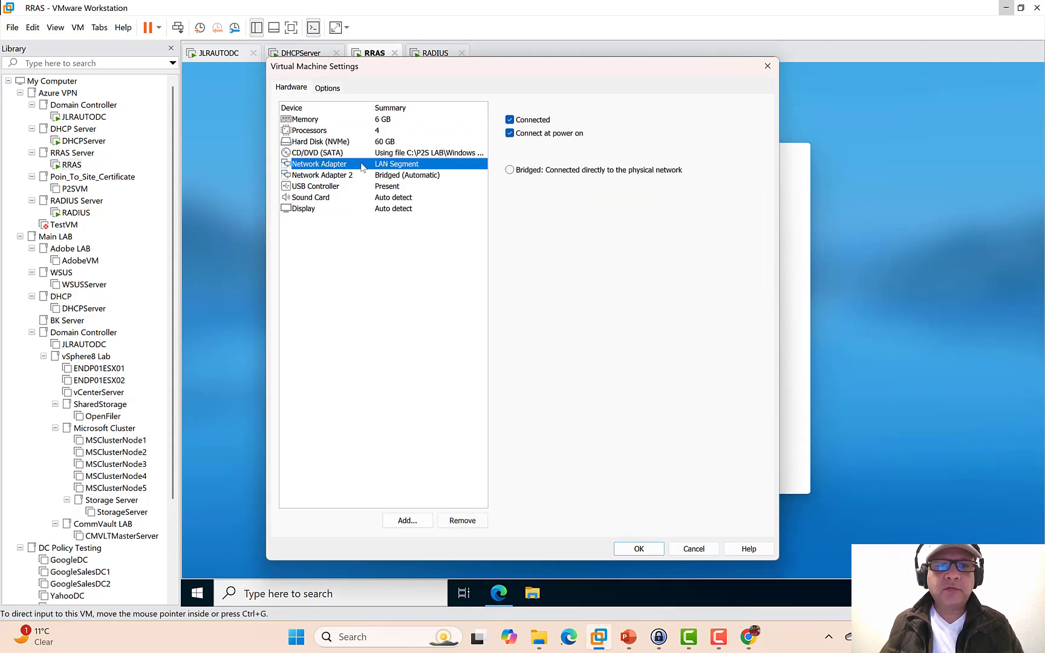
{"action": "left_click", "coordinate": [321, 175]}
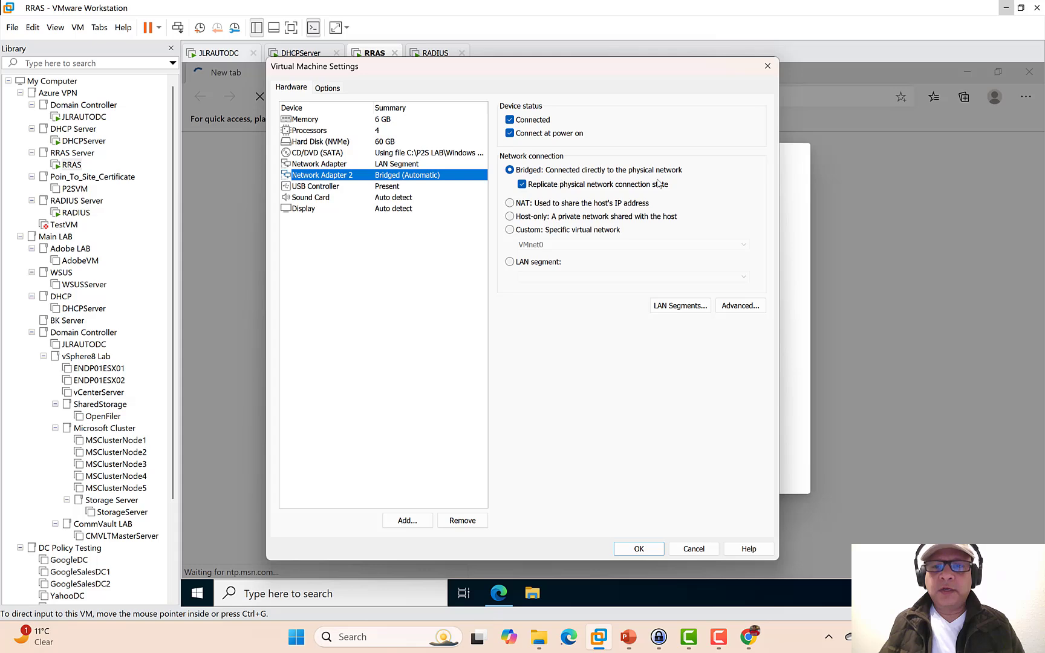
- Close the VM settings and dismiss Edge's first-run setup and MSN cookie notice
{"action": "key", "text": "Return"}
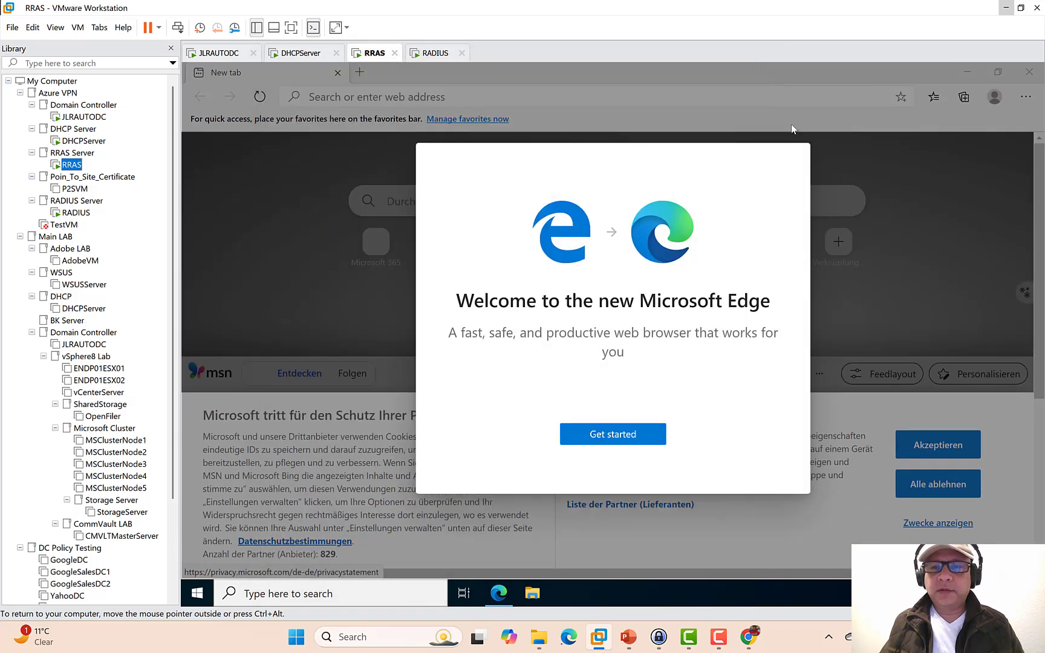
{"action": "left_click", "coordinate": [641, 435]}
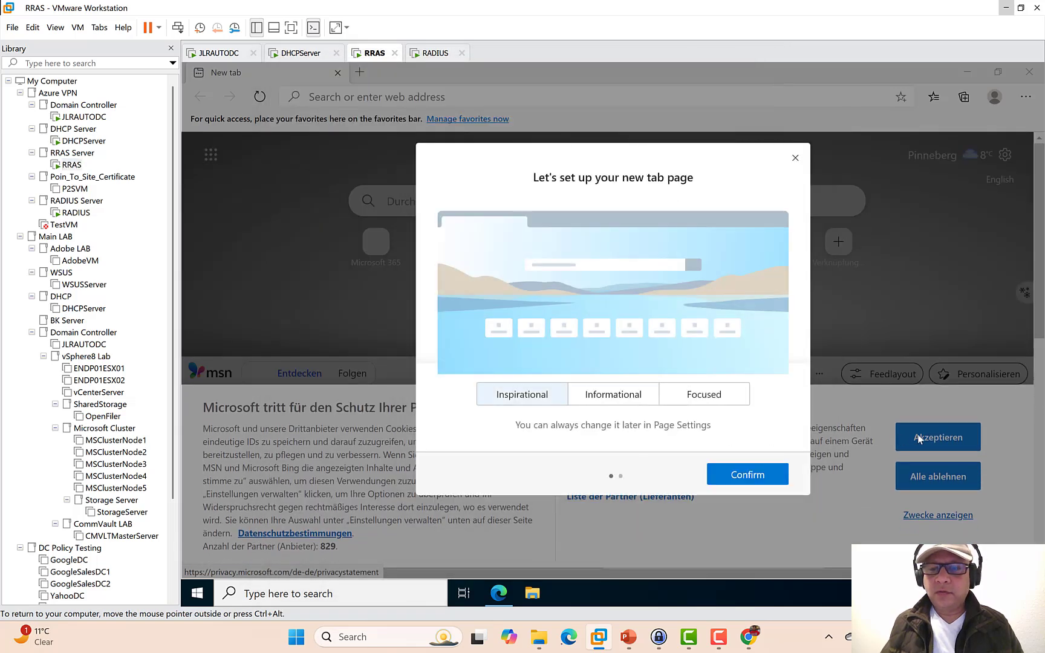
{"action": "left_click", "coordinate": [795, 158]}
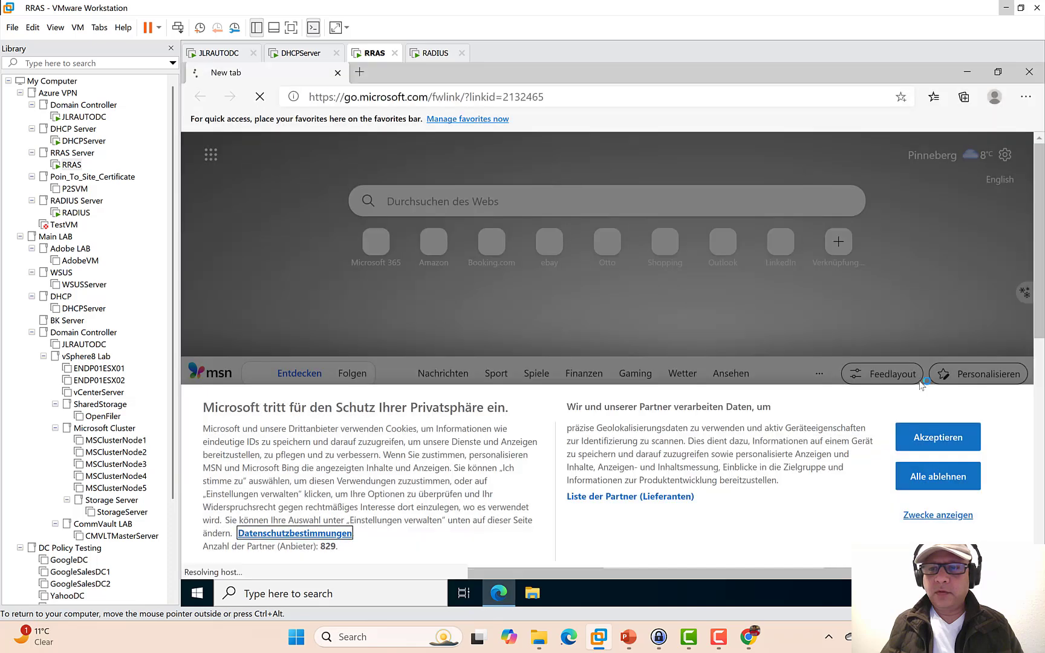
{"action": "left_click", "coordinate": [938, 436]}
- Load google.com, accept cookies, and search 'what is public ip address'
{"action": "left_click", "coordinate": [552, 97]}
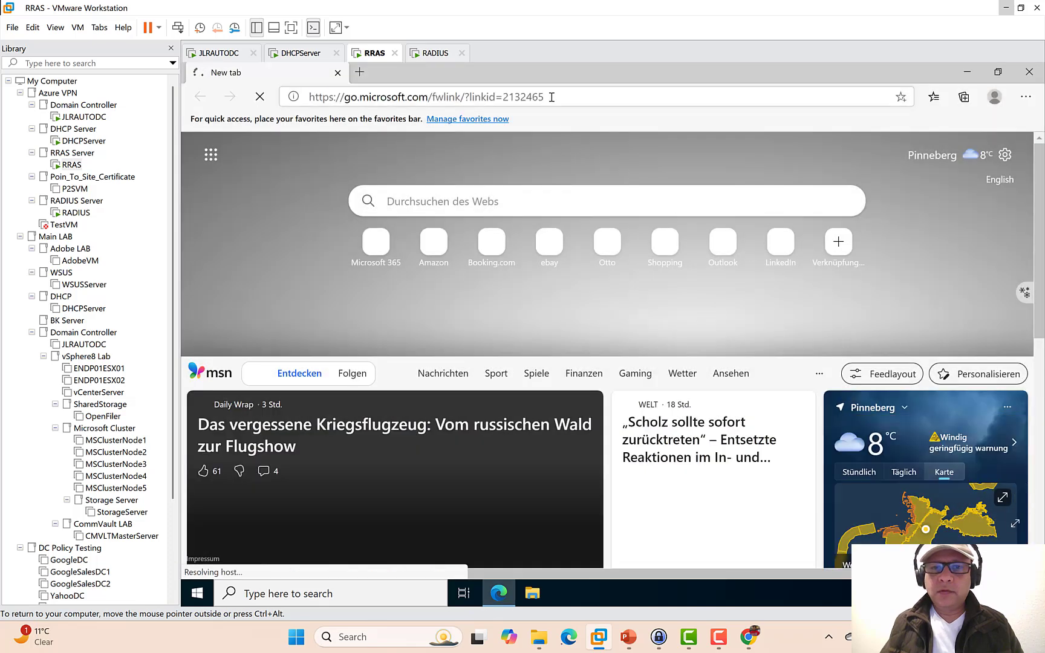
{"action": "type", "text": "google"}
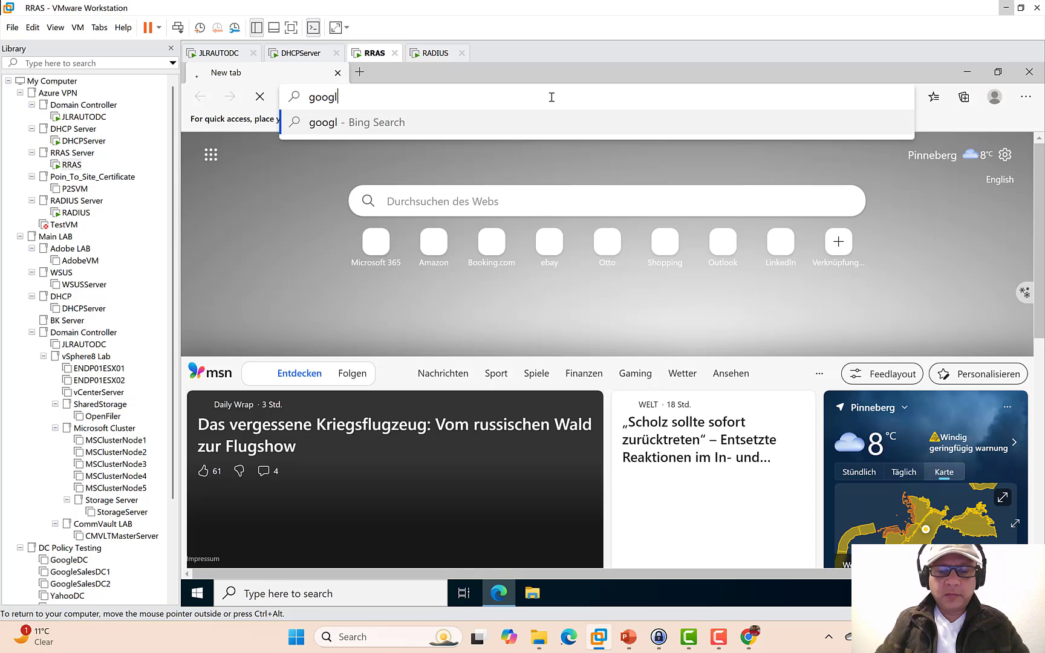
{"action": "type", "text": ".com"}
{"action": "key", "text": "Return"}
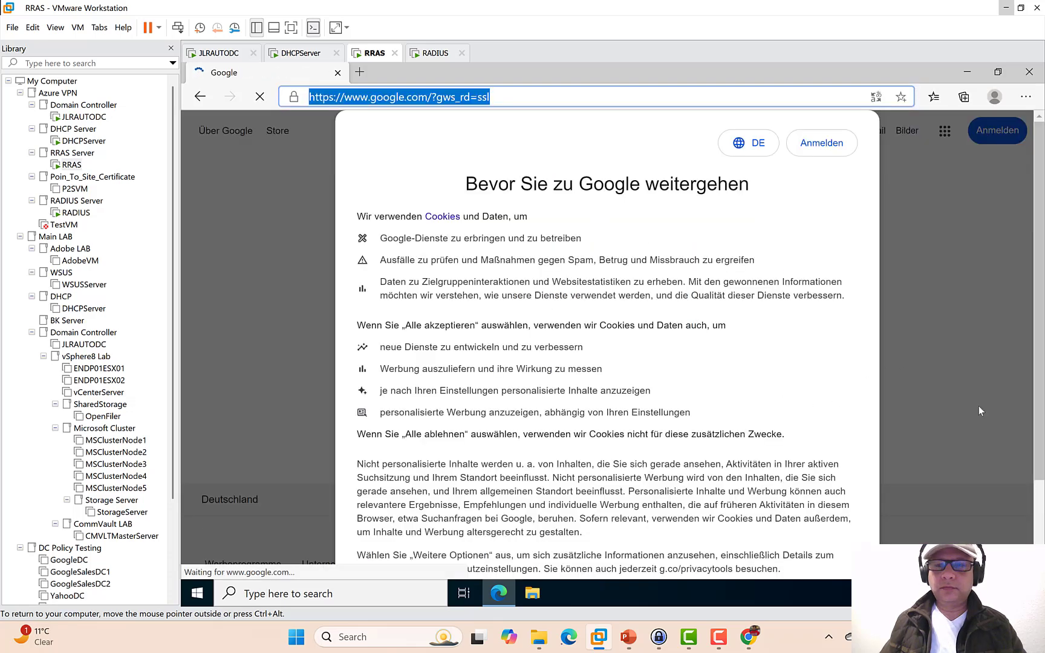
{"action": "scroll", "coordinate": [784, 502], "scroll_direction": "down", "scroll_amount": 5}
{"action": "left_click", "coordinate": [717, 491]}
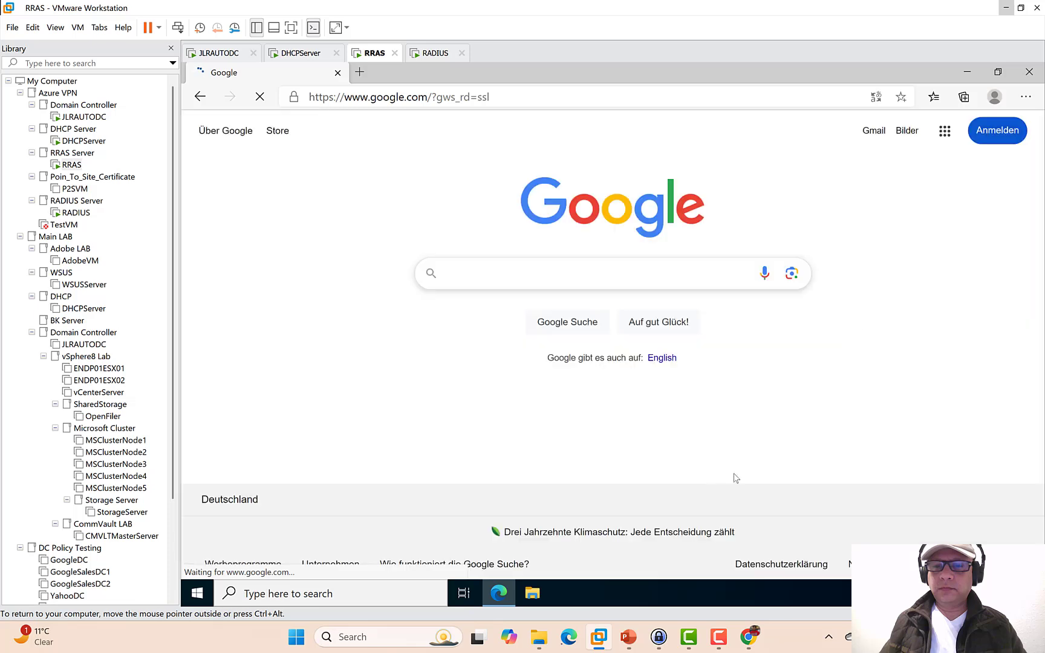
{"action": "left_click", "coordinate": [717, 274]}
{"action": "type", "text": "w"}
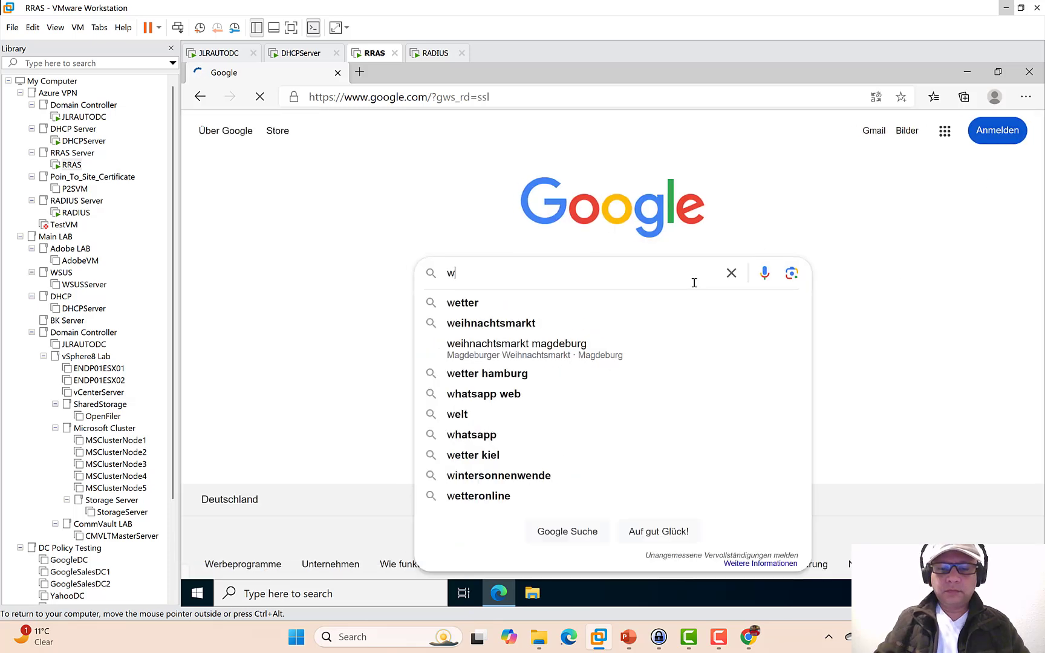
{"action": "type", "text": "hat is "}
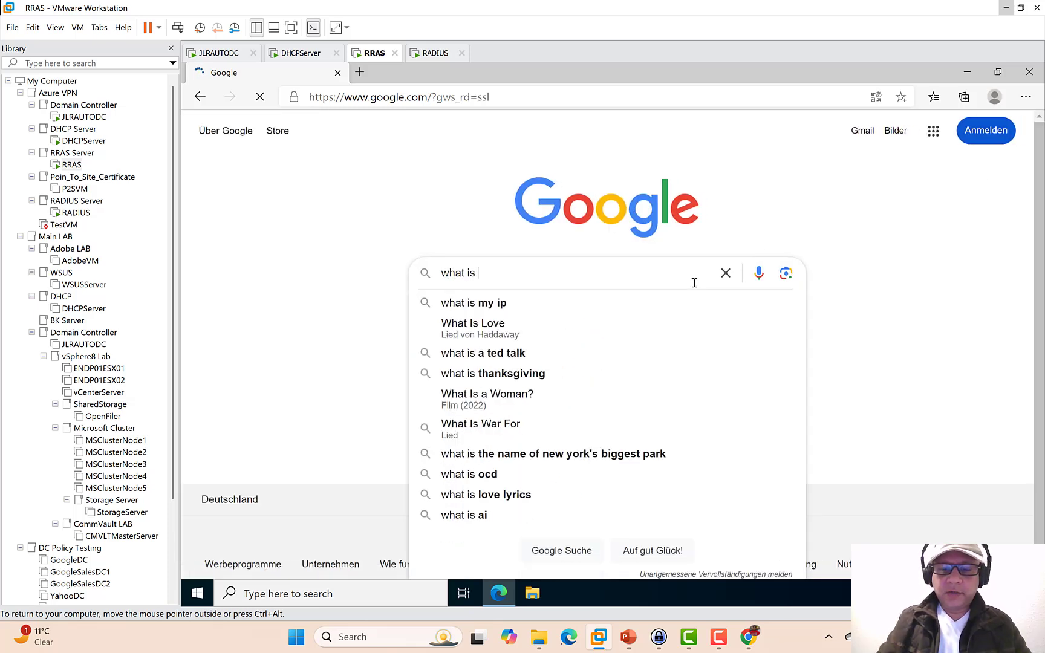
{"action": "type", "text": "public ip"}
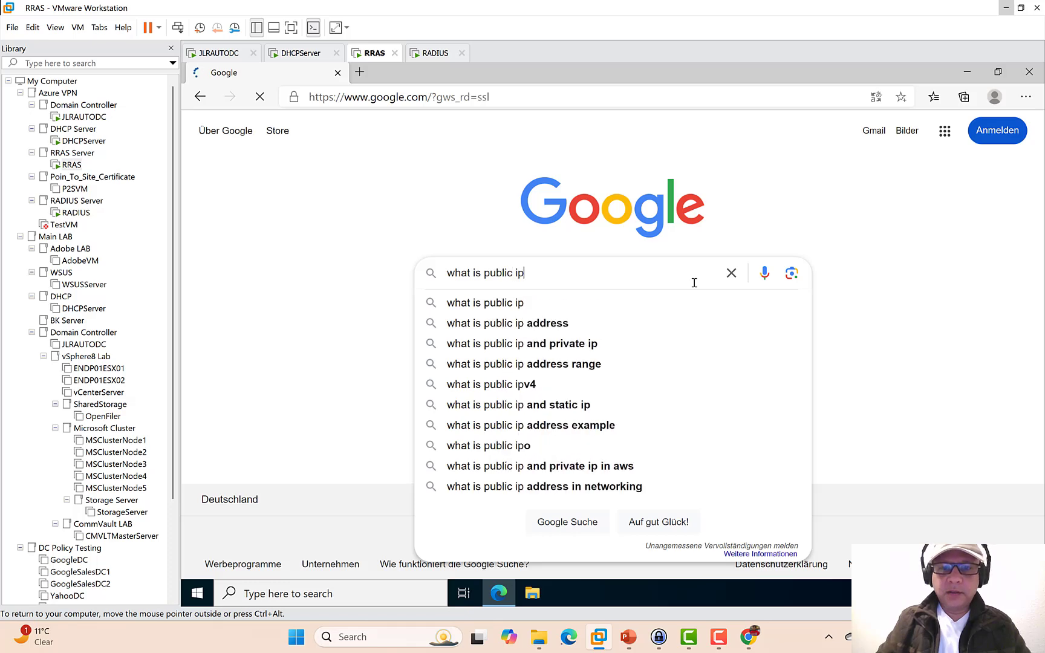
{"action": "type", "text": " address"}
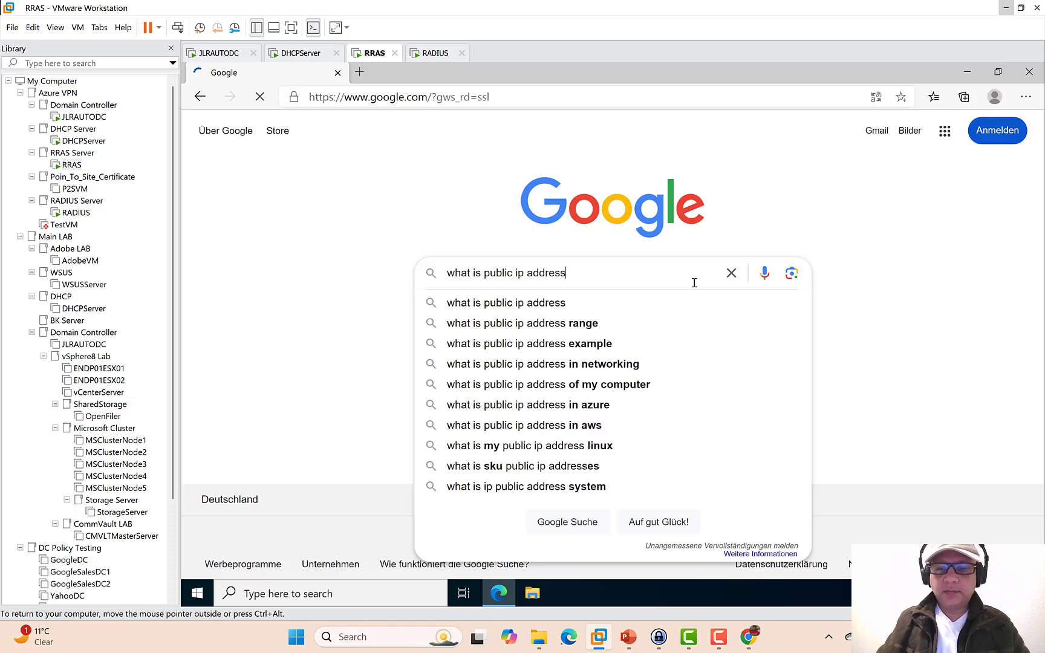
{"action": "key", "text": "Return"}
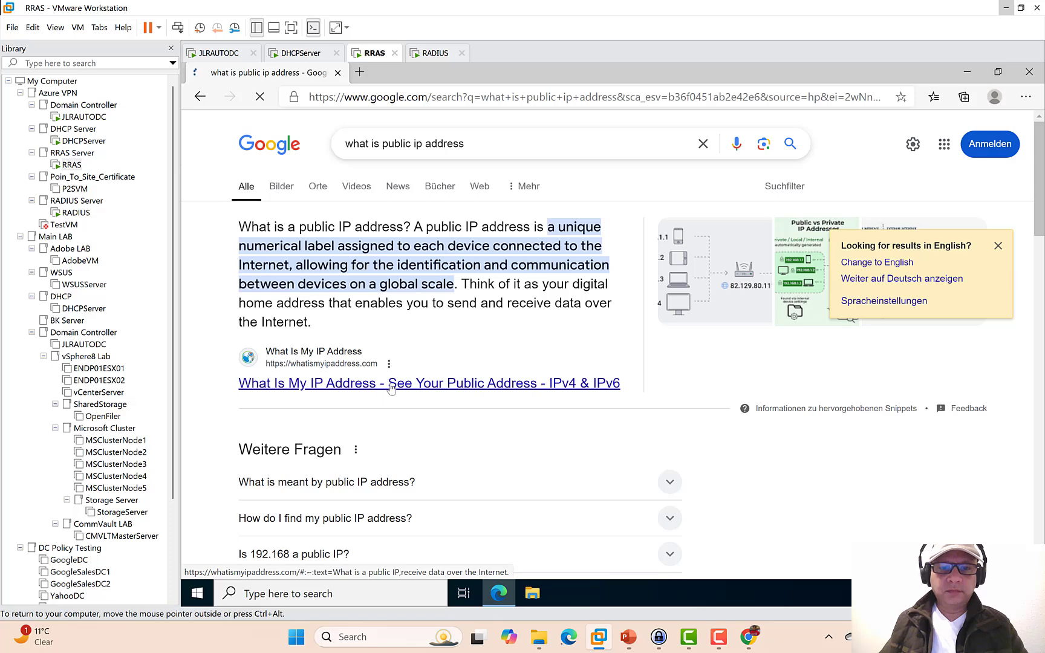
- Copy the public IPv4 address 149.233.129.223 from whatismyipaddress.com, then open a new host browser tab
{"action": "left_click", "coordinate": [391, 385]}
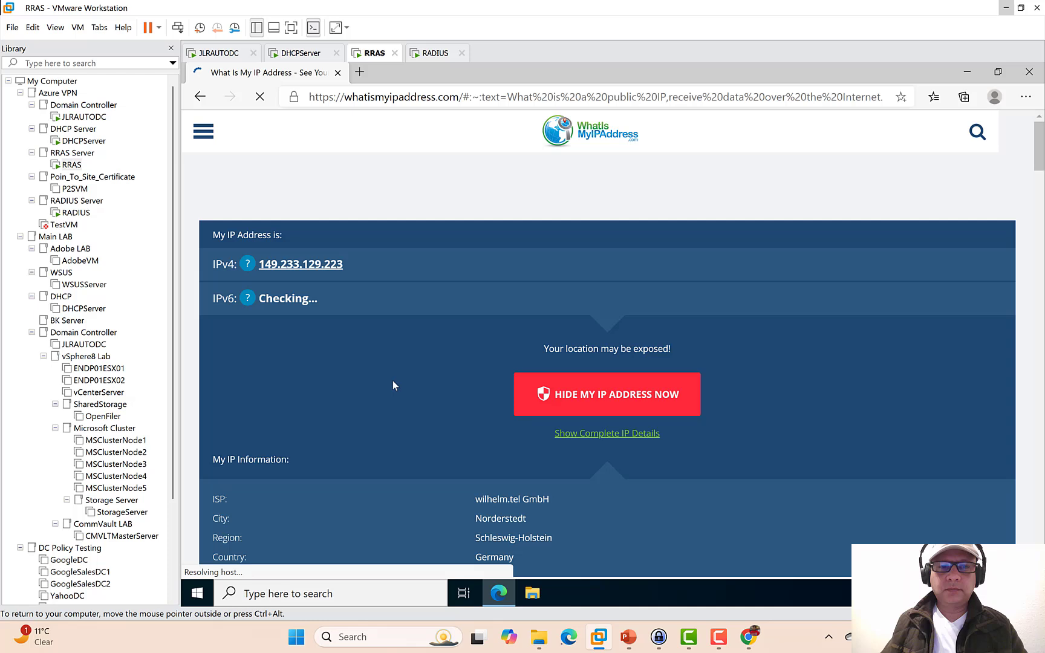
{"action": "left_click_drag", "start_coordinate": [345, 266], "coordinate": [262, 260]}
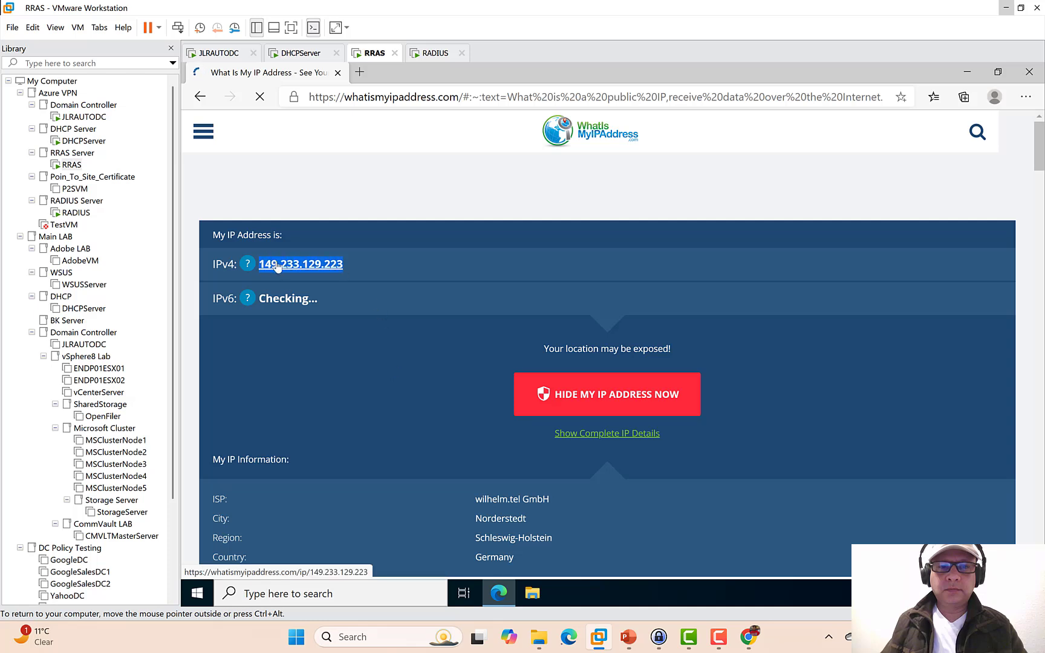
{"action": "right_click", "coordinate": [276, 263]}
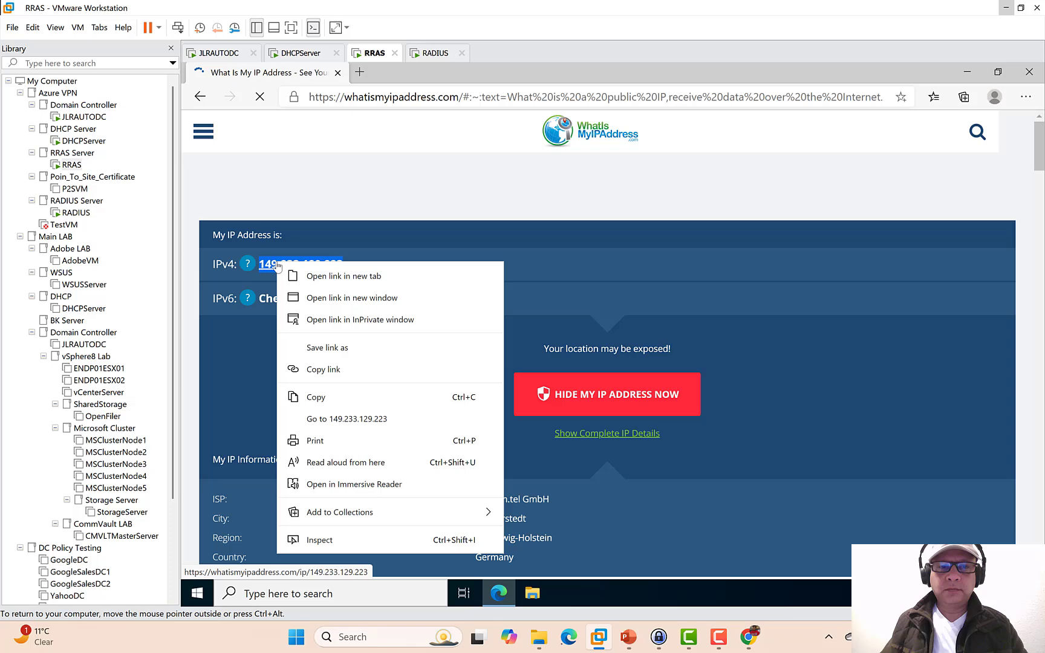
{"action": "left_click", "coordinate": [316, 397]}
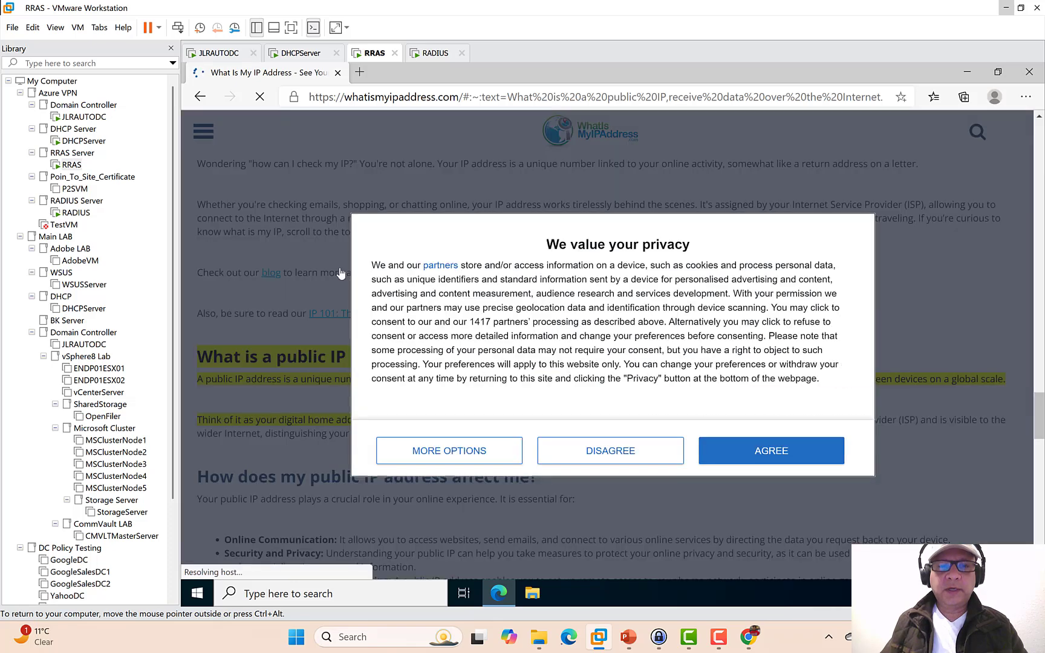
{"action": "left_click", "coordinate": [730, 450]}
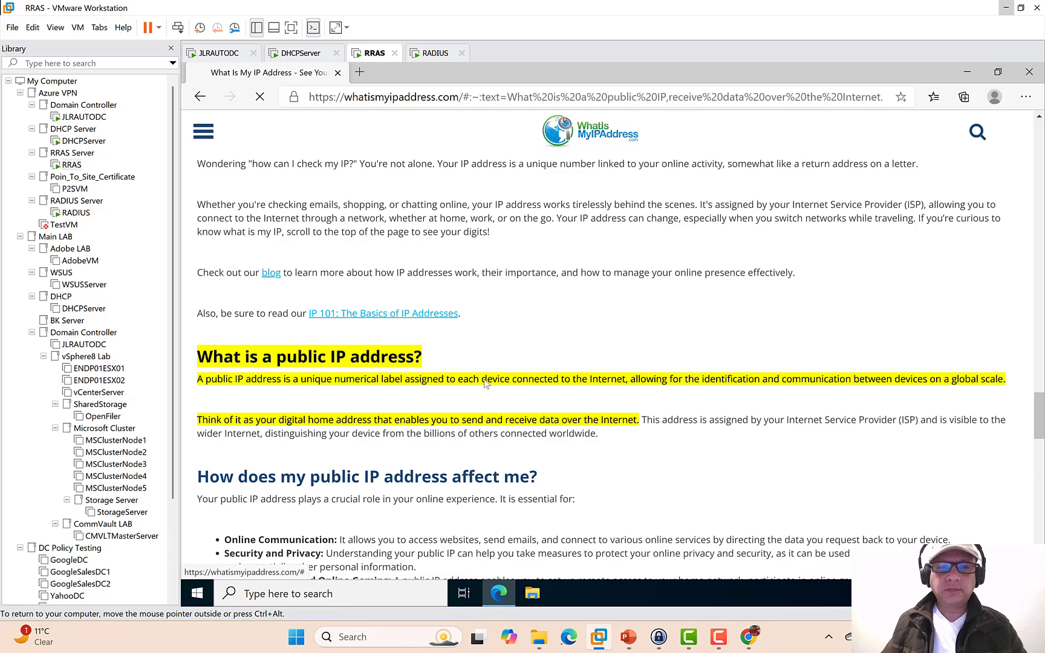
{"action": "scroll", "coordinate": [468, 376], "scroll_direction": "up", "scroll_amount": 12}
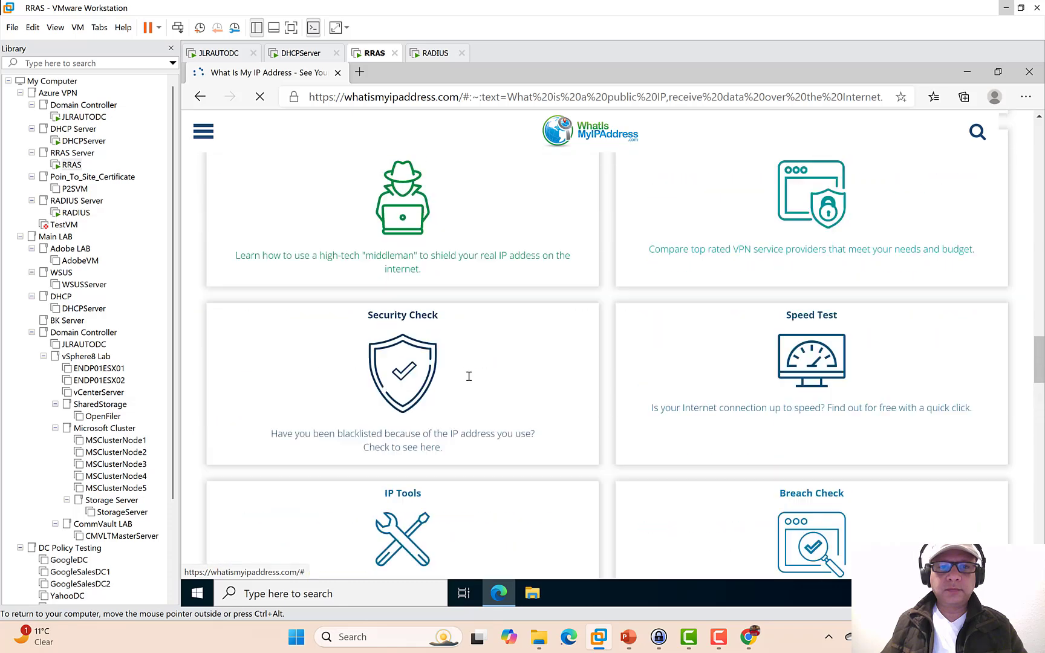
{"action": "scroll", "coordinate": [469, 376], "scroll_direction": "up", "scroll_amount": 12}
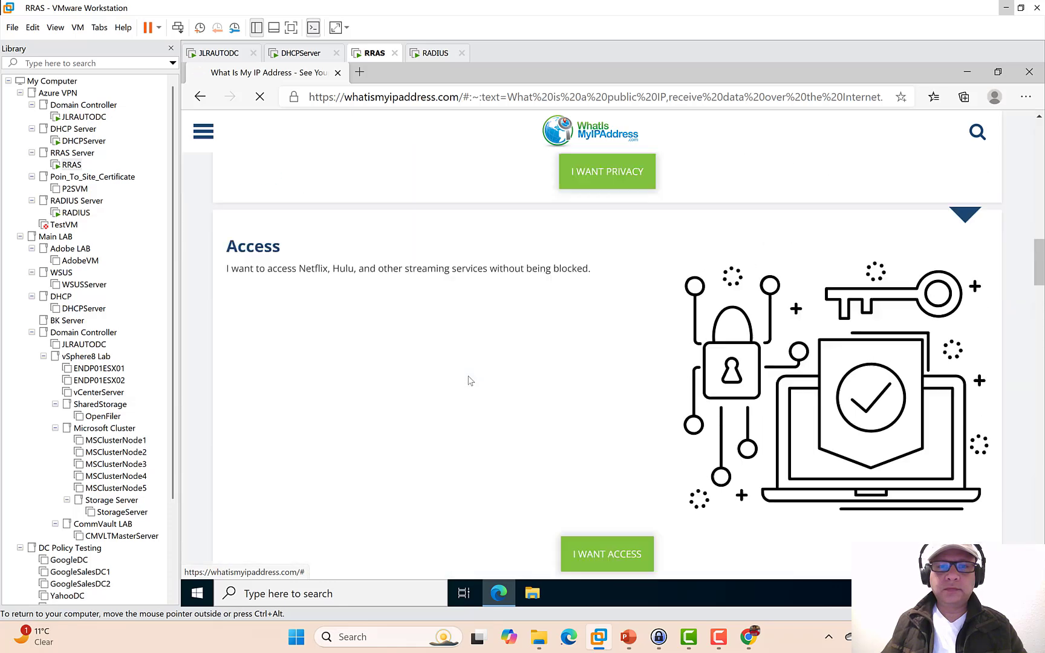
{"action": "scroll", "coordinate": [470, 379], "scroll_direction": "up", "scroll_amount": 12}
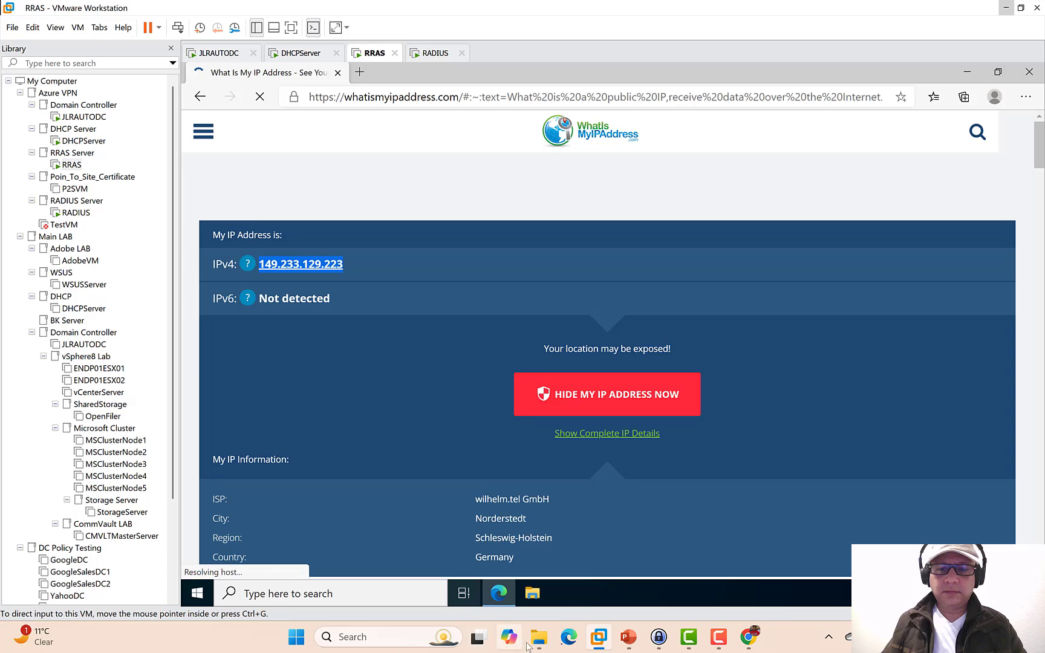
{"action": "left_click", "coordinate": [749, 638]}
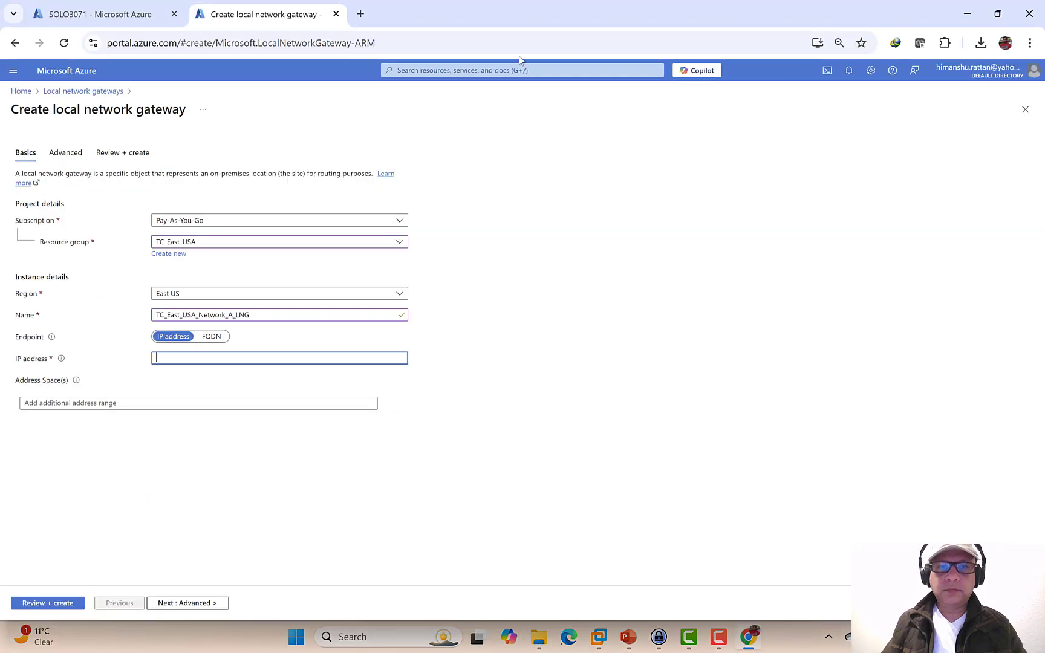
{"action": "left_click", "coordinate": [357, 14]}
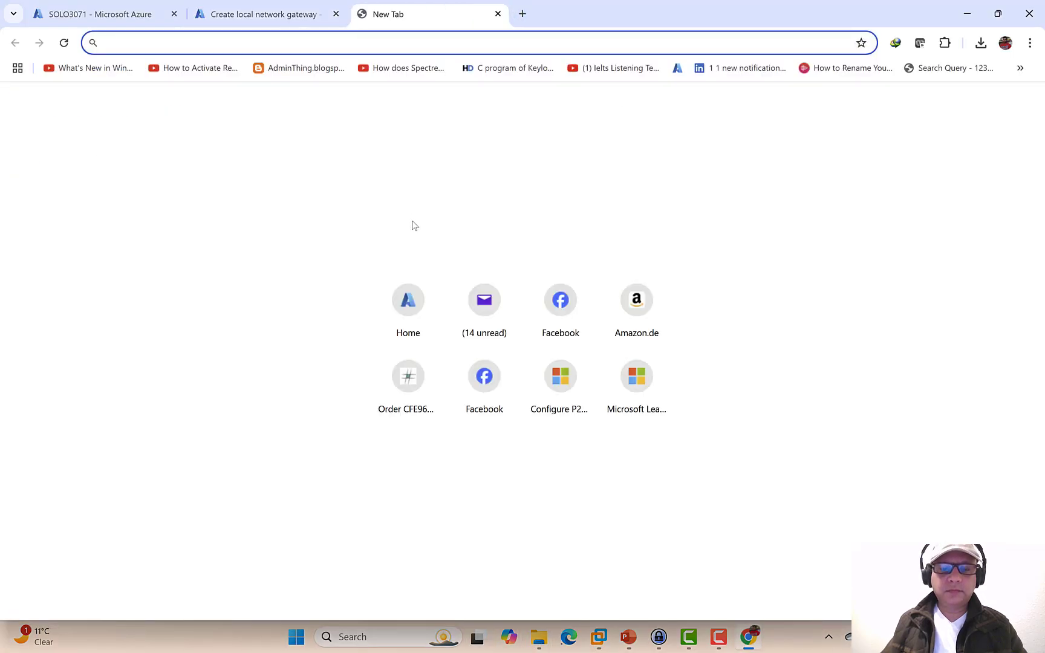
- Search Google for 'what is my public ip address'
{"action": "type", "text": "google.com"}
{"action": "key", "text": "Return"}
{"action": "type", "text": "what"}
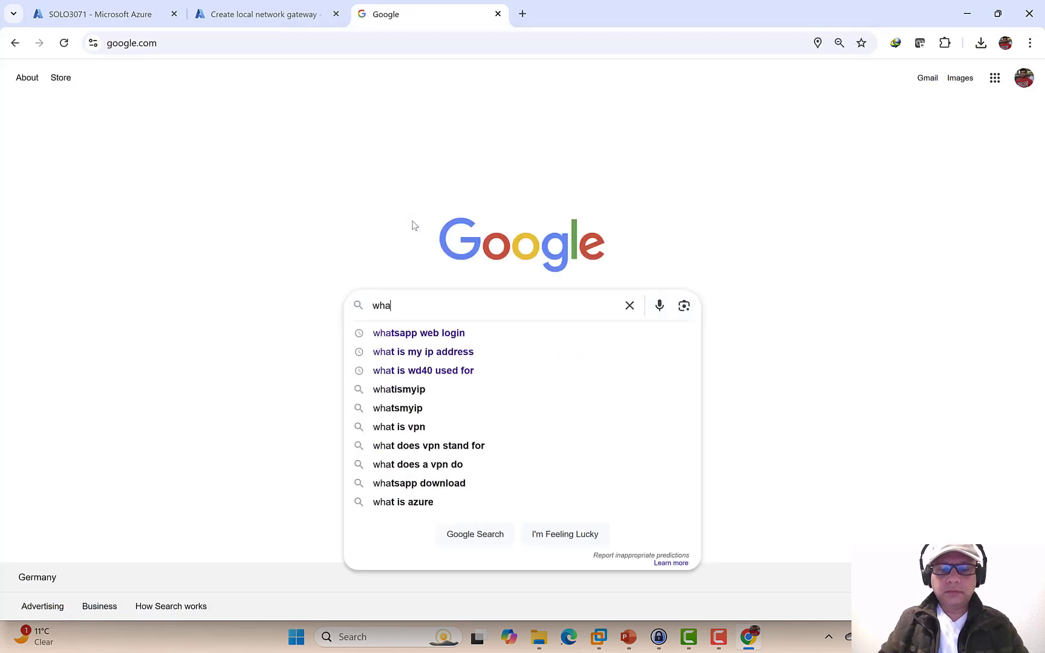
{"action": "key", "text": "Down"}
{"action": "key", "text": "Down"}
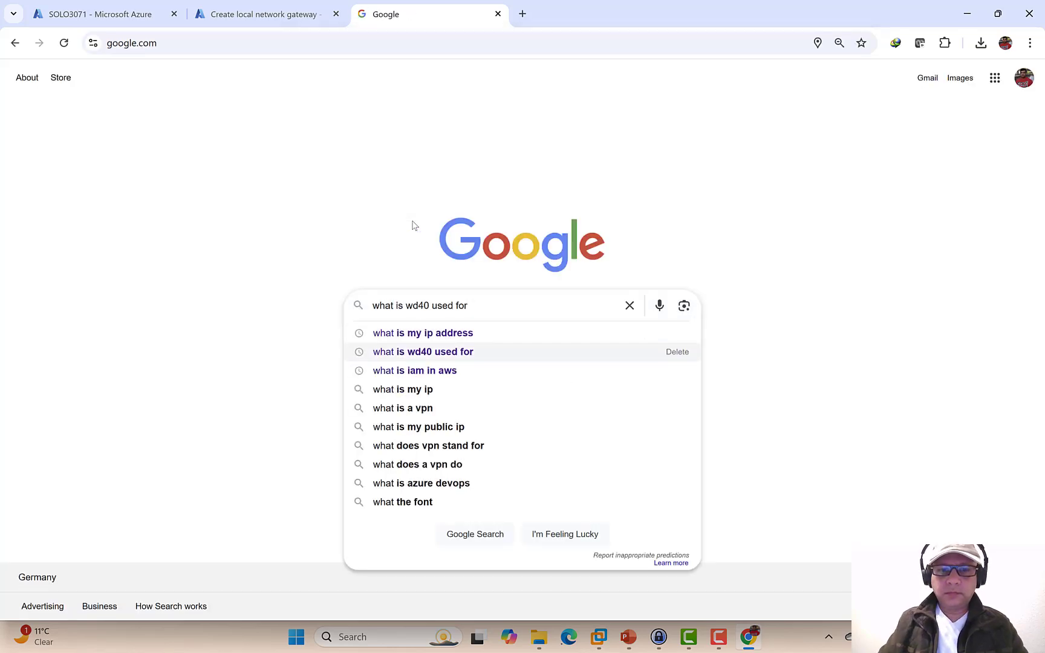
{"action": "key", "text": "BackSpace"}
{"action": "key", "text": "BackSpace"}
{"action": "key", "text": "BackSpace"}
{"action": "key", "text": "BackSpace"}
{"action": "key", "text": "BackSpace"}
{"action": "key", "text": "BackSpace"}
{"action": "key", "text": "BackSpace"}
{"action": "key", "text": "BackSpace"}
{"action": "key", "text": "BackSpace"}
{"action": "key", "text": "BackSpace"}
{"action": "key", "text": "BackSpace"}
{"action": "key", "text": "BackSpace"}
{"action": "key", "text": "BackSpace"}
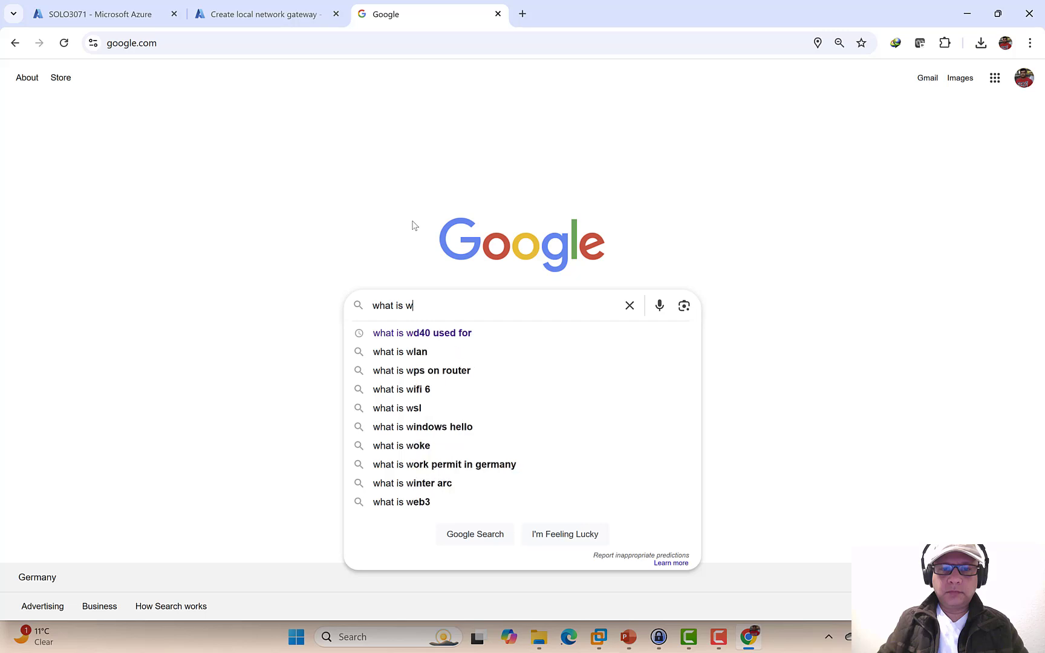
{"action": "type", "text": "my p"}
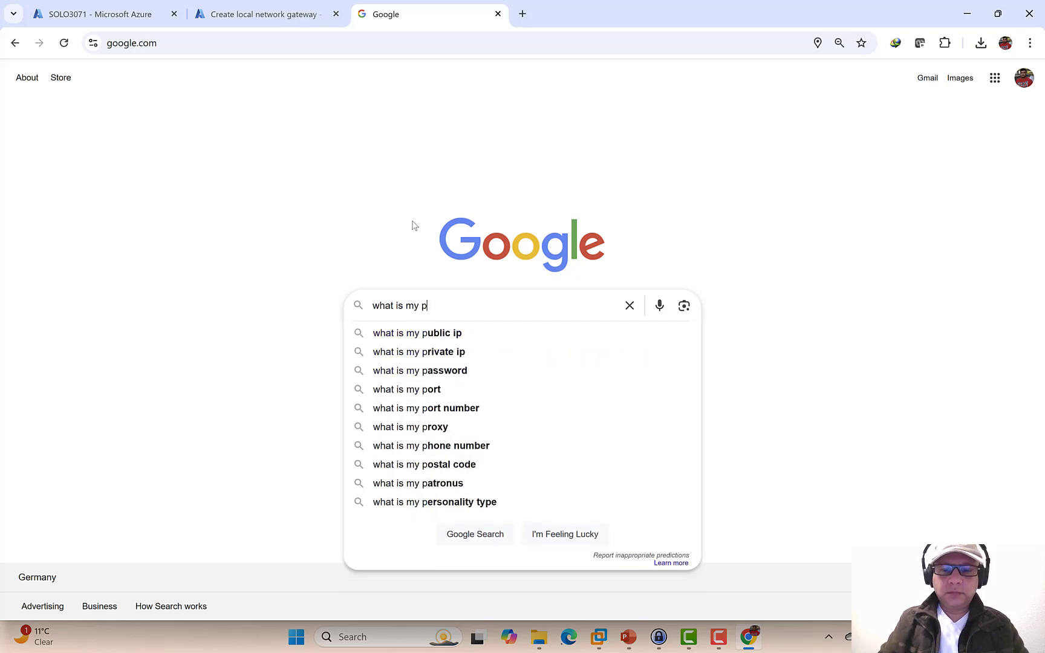
{"action": "type", "text": "ublic ip address"}
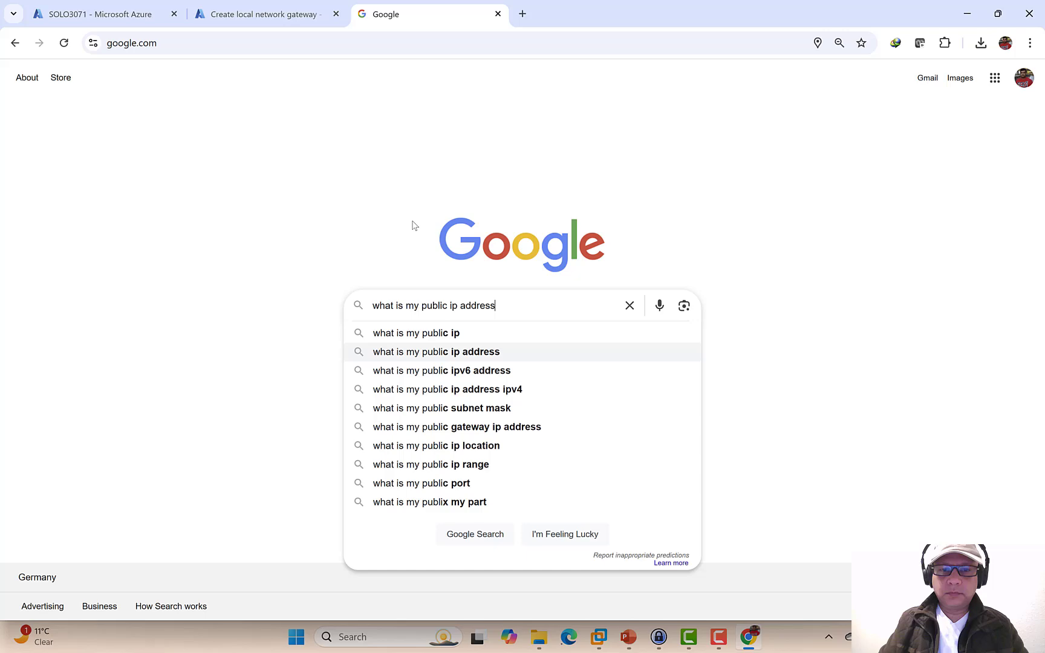
{"action": "key", "text": "Return"}
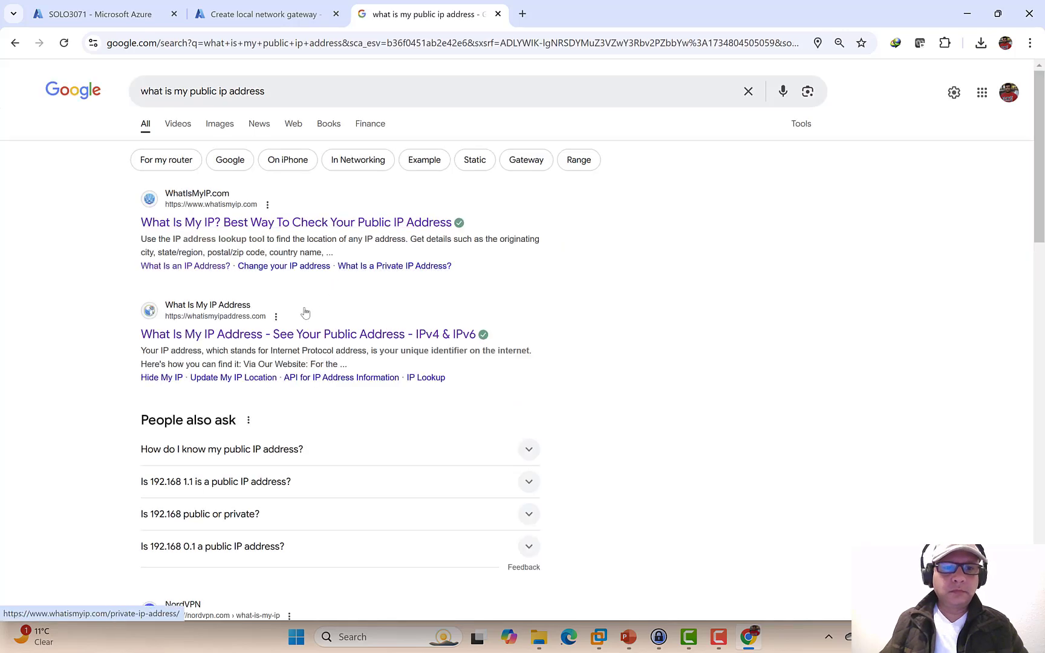
- Open the WhatIsMyIP.com result and copy the IPv4 address 149.233.129.223
{"action": "scroll", "coordinate": [290, 334], "scroll_direction": "down", "scroll_amount": 4}
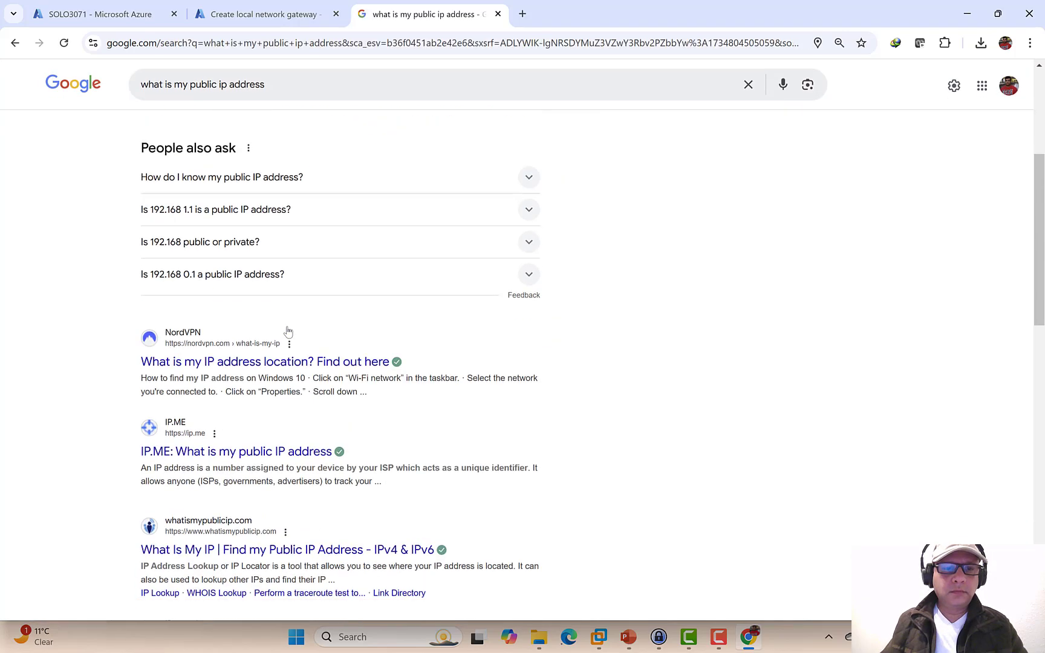
{"action": "scroll", "coordinate": [288, 331], "scroll_direction": "up", "scroll_amount": 3}
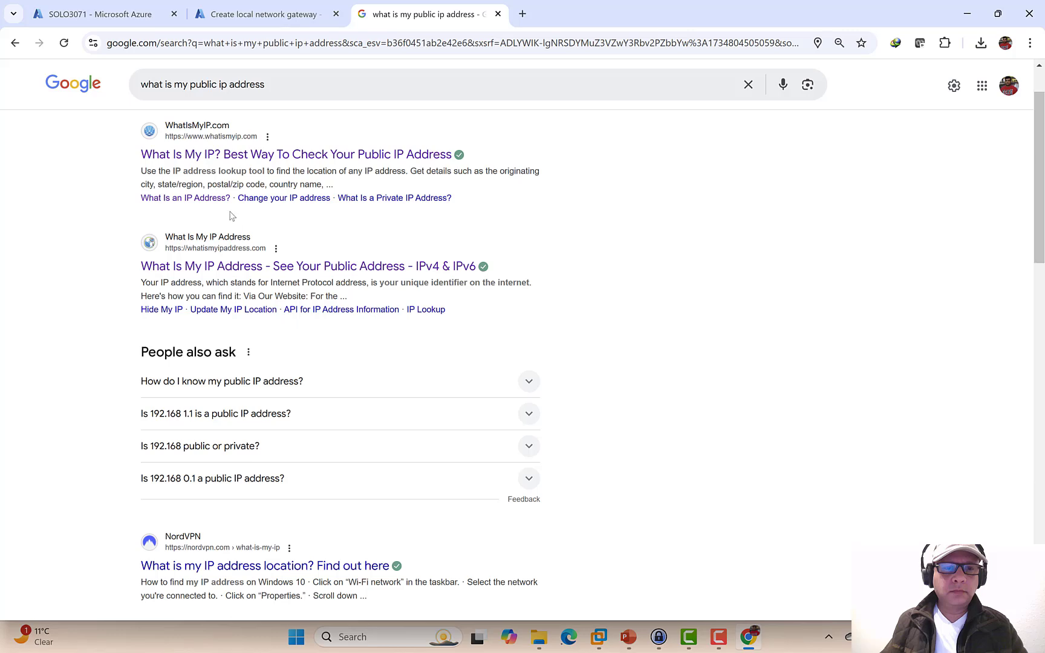
{"action": "left_click", "coordinate": [215, 156]}
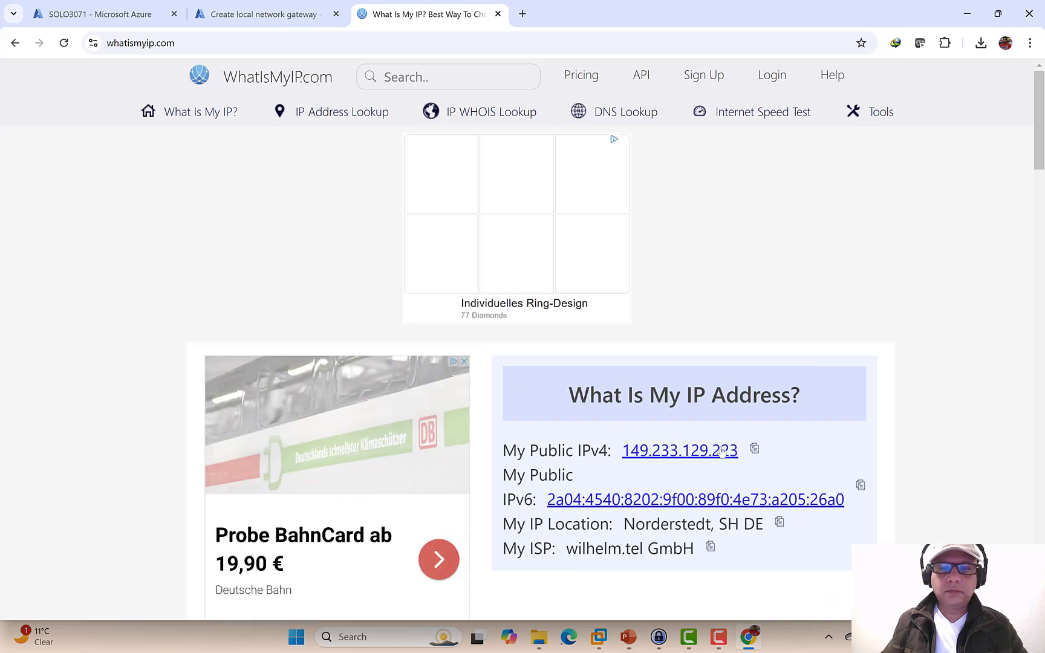
{"action": "left_click", "coordinate": [754, 449]}
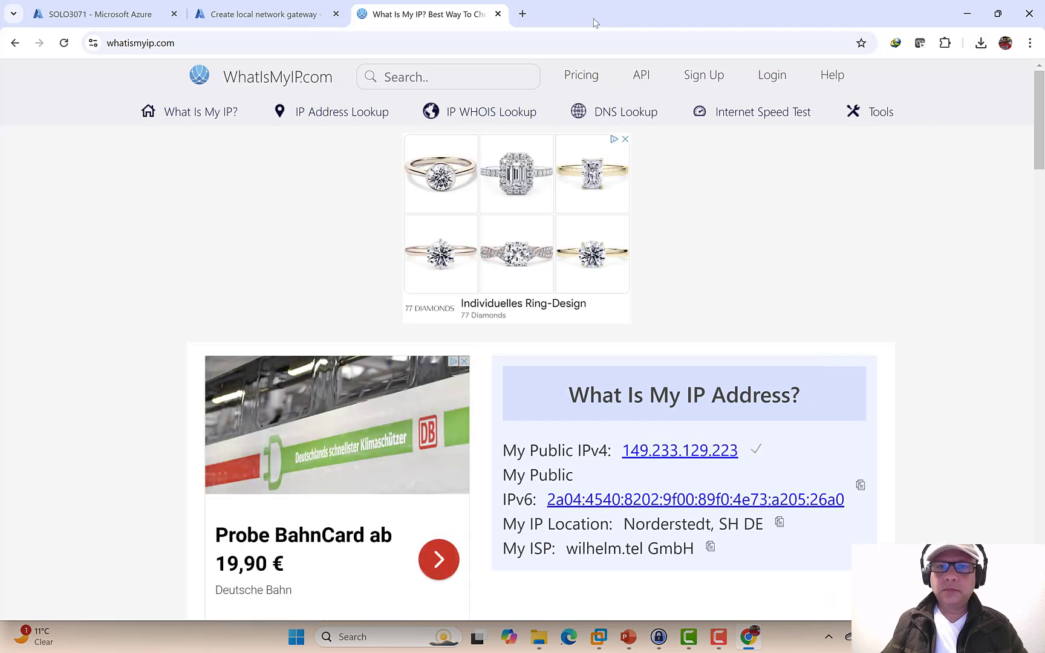
- Enter IP 149.233.129.223 and address space 192.168.178.0/24, then proceed to Review + create
{"action": "left_click", "coordinate": [497, 14]}
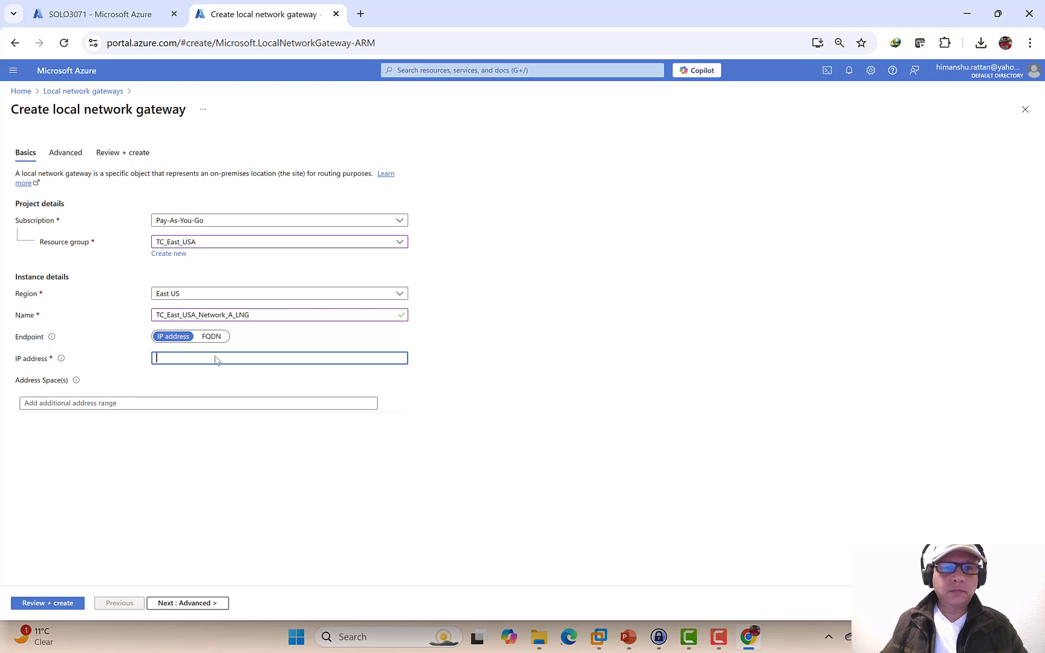
{"action": "key", "text": "ctrl+v"}
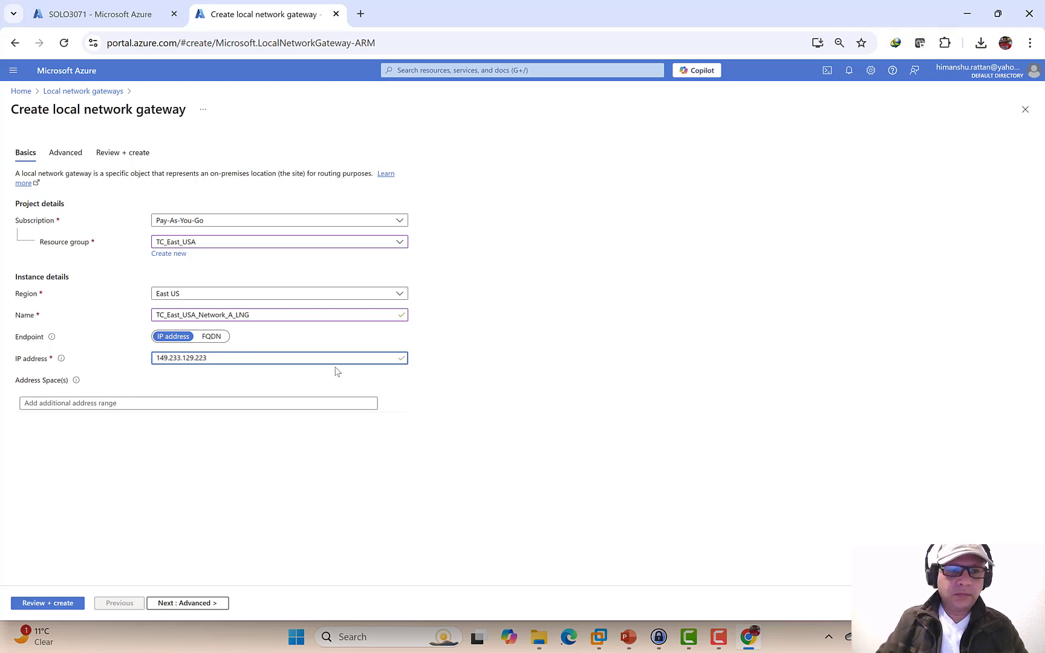
{"action": "left_click", "coordinate": [129, 405]}
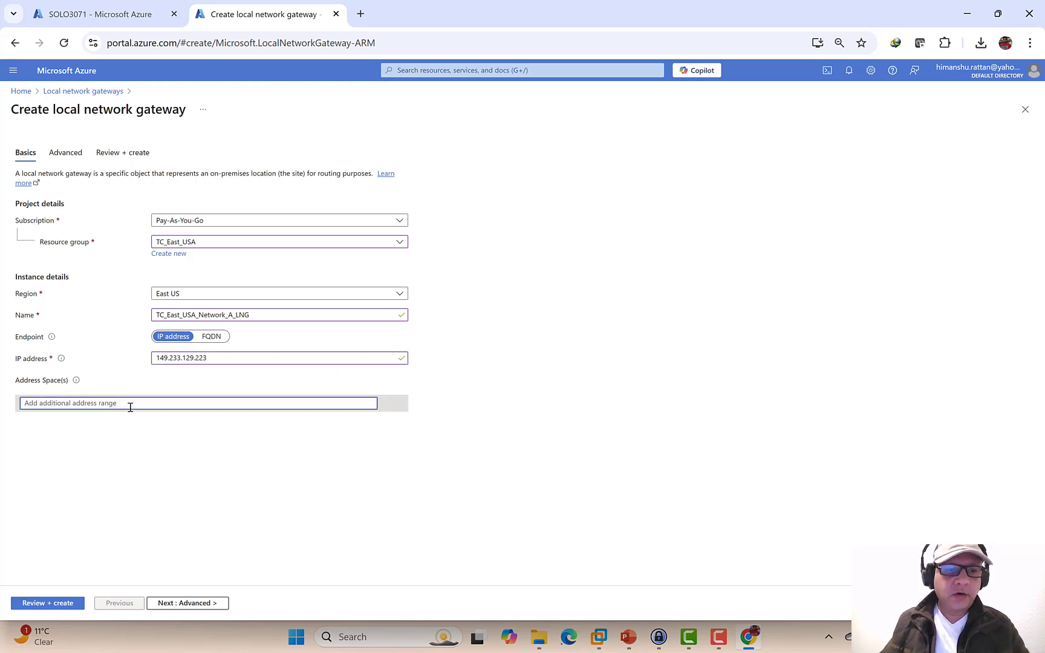
{"action": "type", "text": "192"}
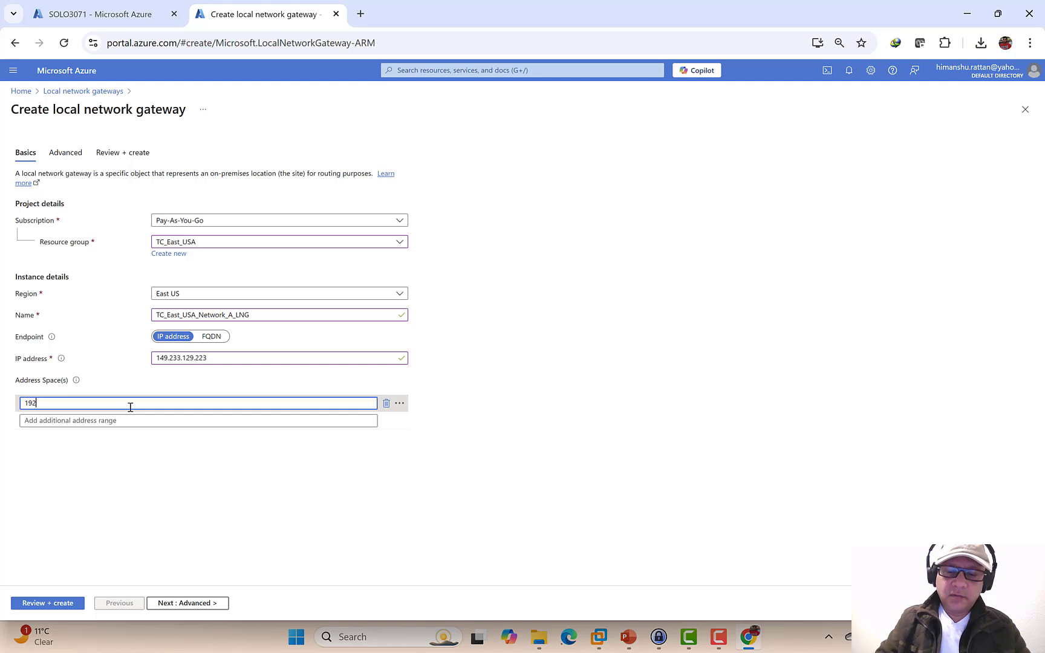
{"action": "type", "text": ".168"}
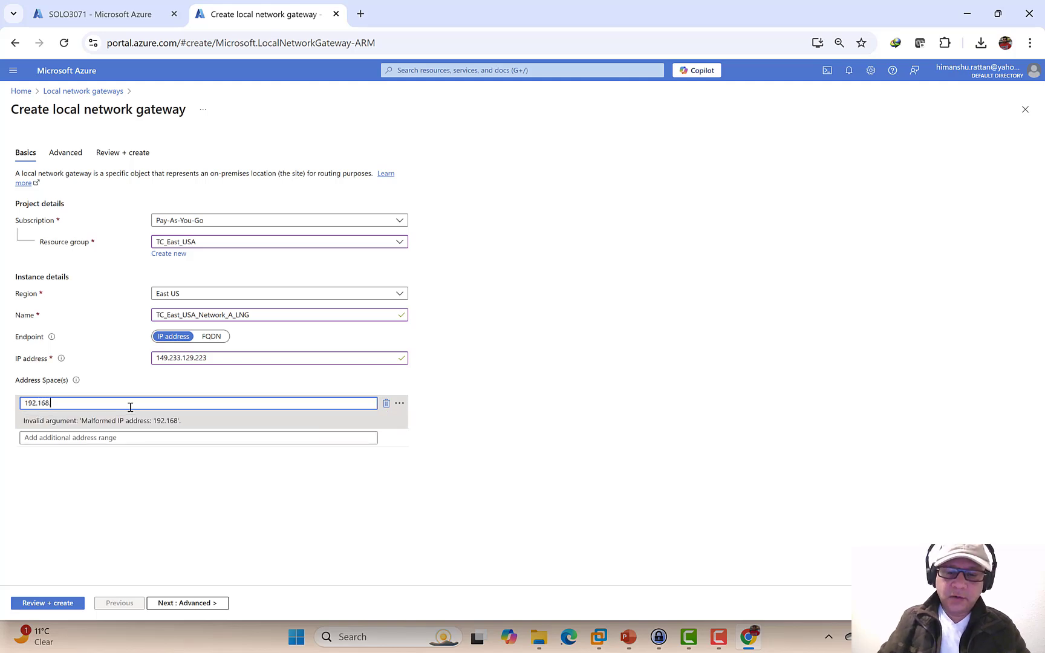
{"action": "type", "text": ".178.0/24"}
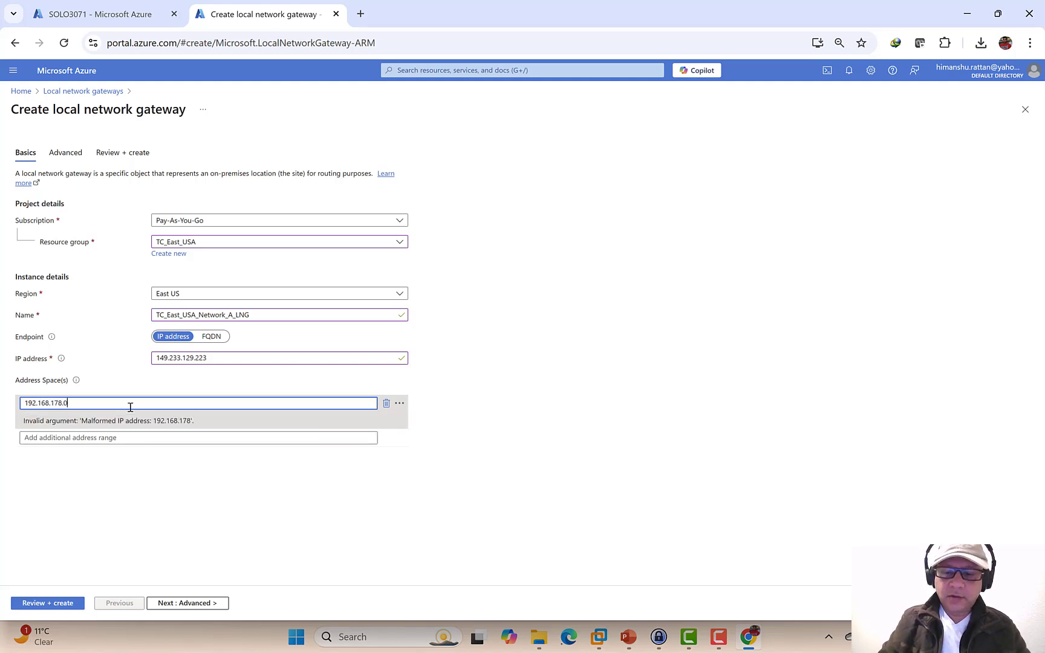
{"action": "left_click", "coordinate": [168, 605]}
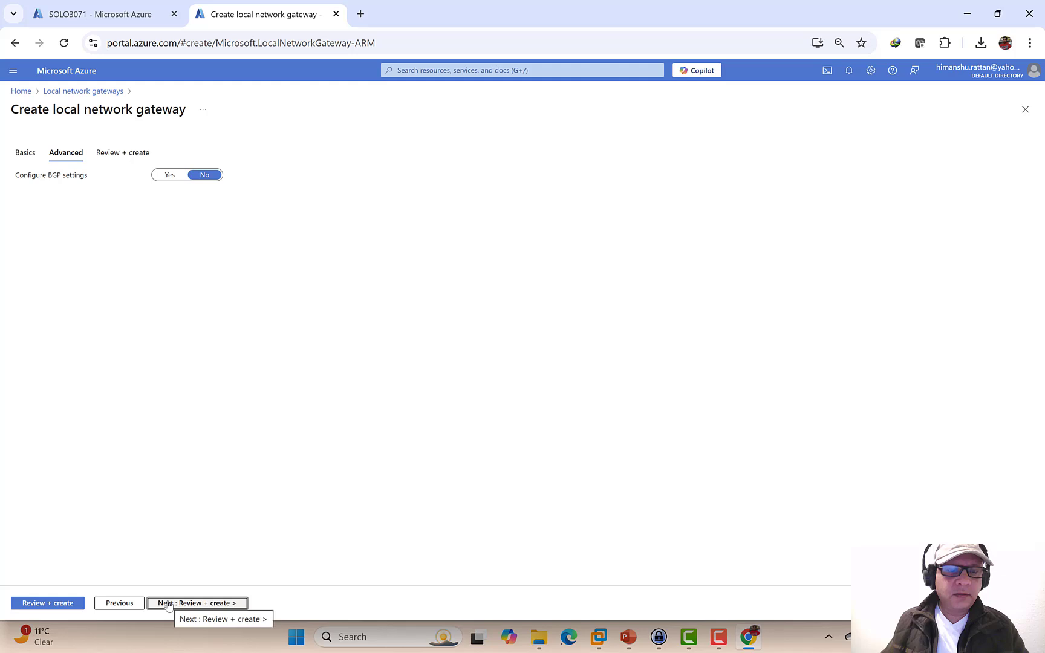
{"action": "left_click", "coordinate": [168, 603]}
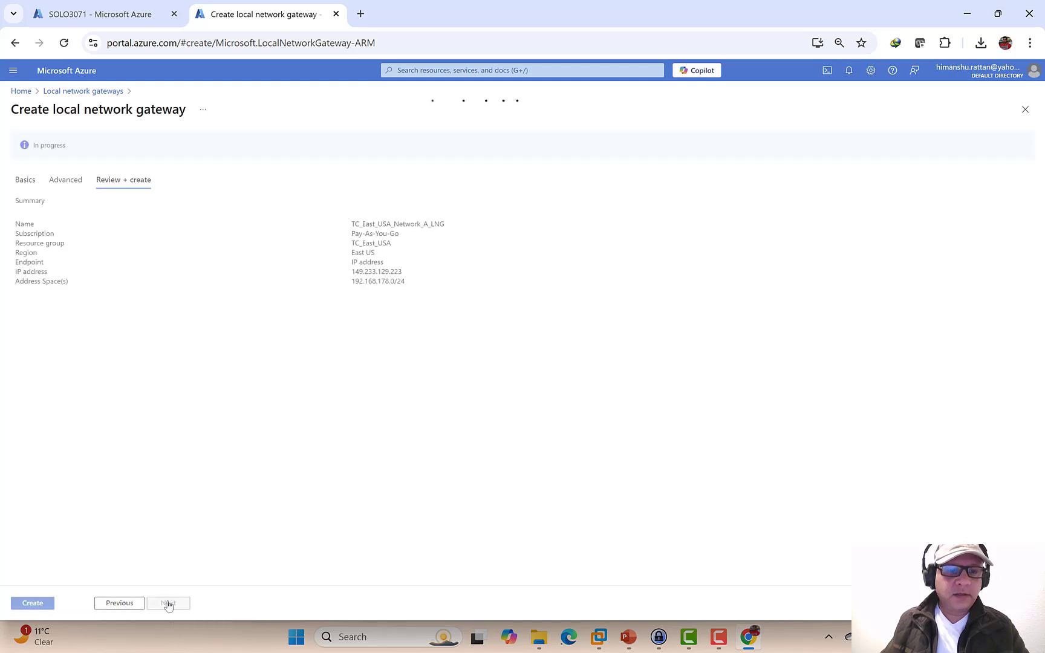
- Create local network gateway TC_East_USA_Network_A_LNG and wait for the deployment to succeed
{"action": "left_click", "coordinate": [33, 604]}
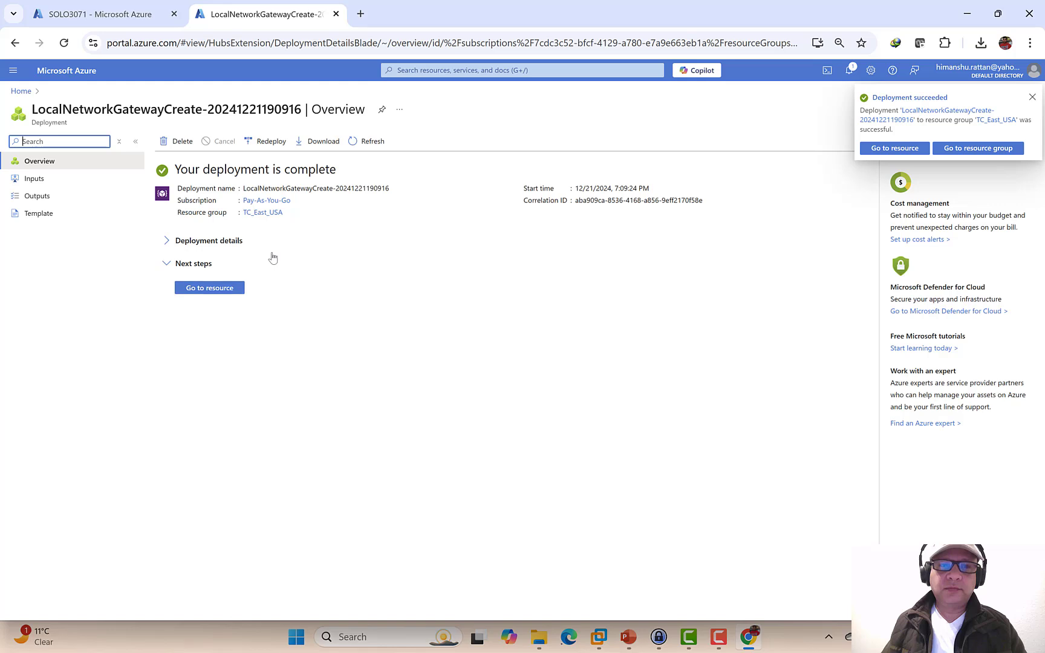
- From the new gateway's Connections page, add a Site-to-site (IPsec) connection
{"action": "left_click", "coordinate": [218, 293]}
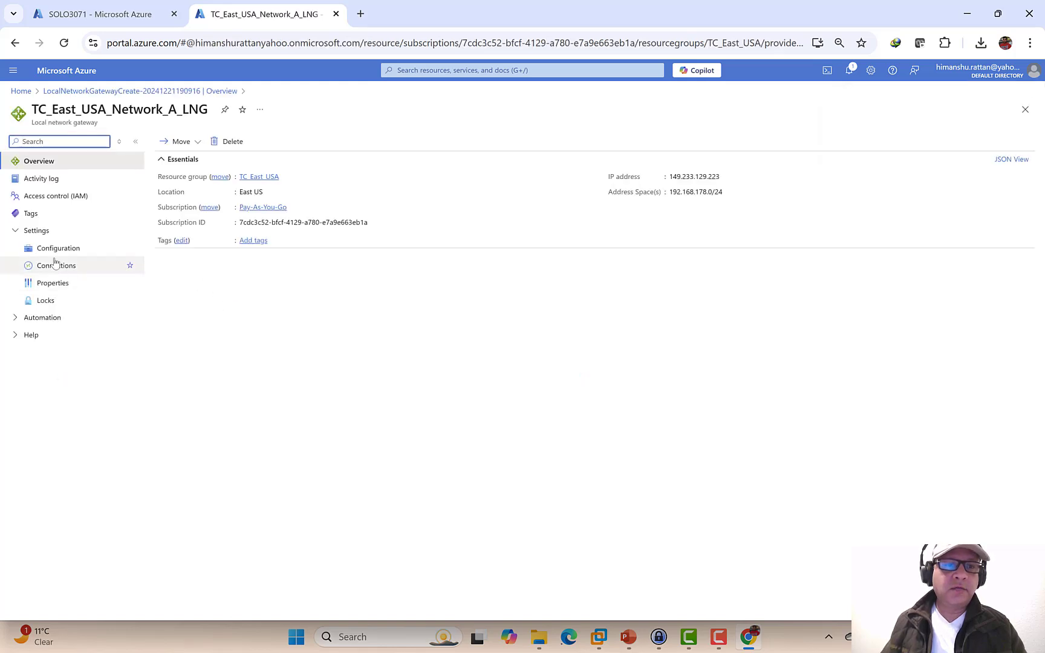
{"action": "left_click", "coordinate": [58, 249]}
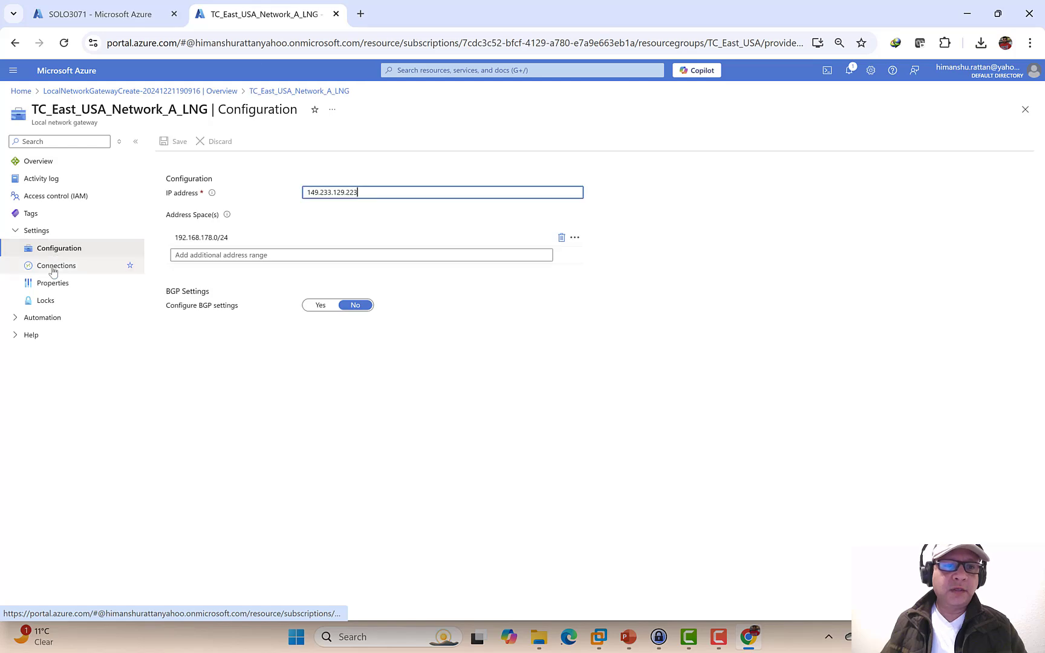
{"action": "left_click", "coordinate": [52, 271]}
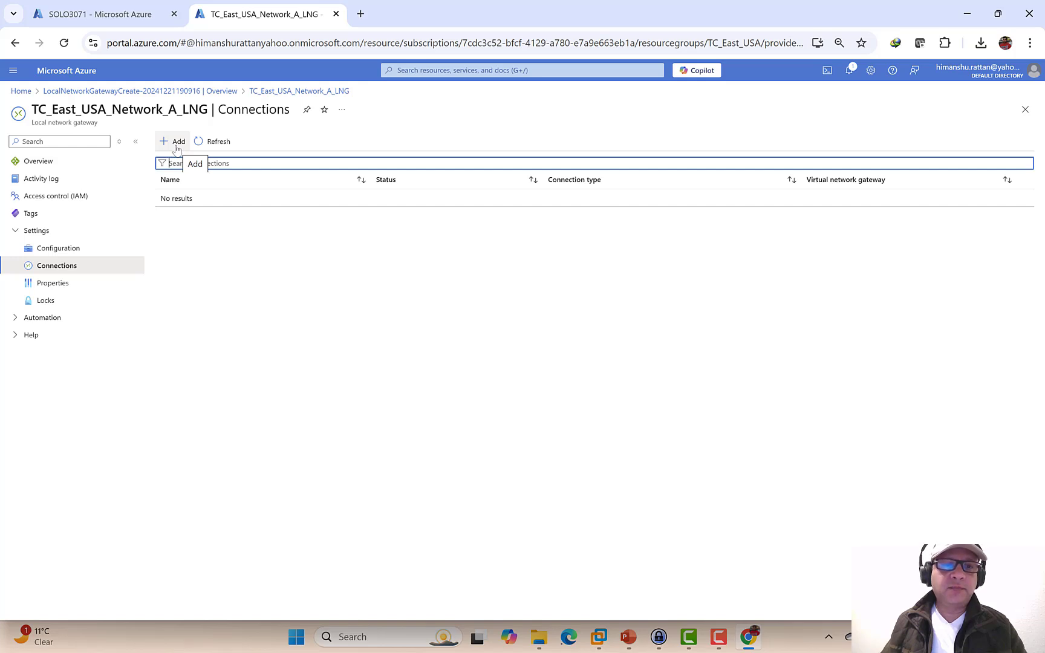
{"action": "left_click", "coordinate": [177, 145]}
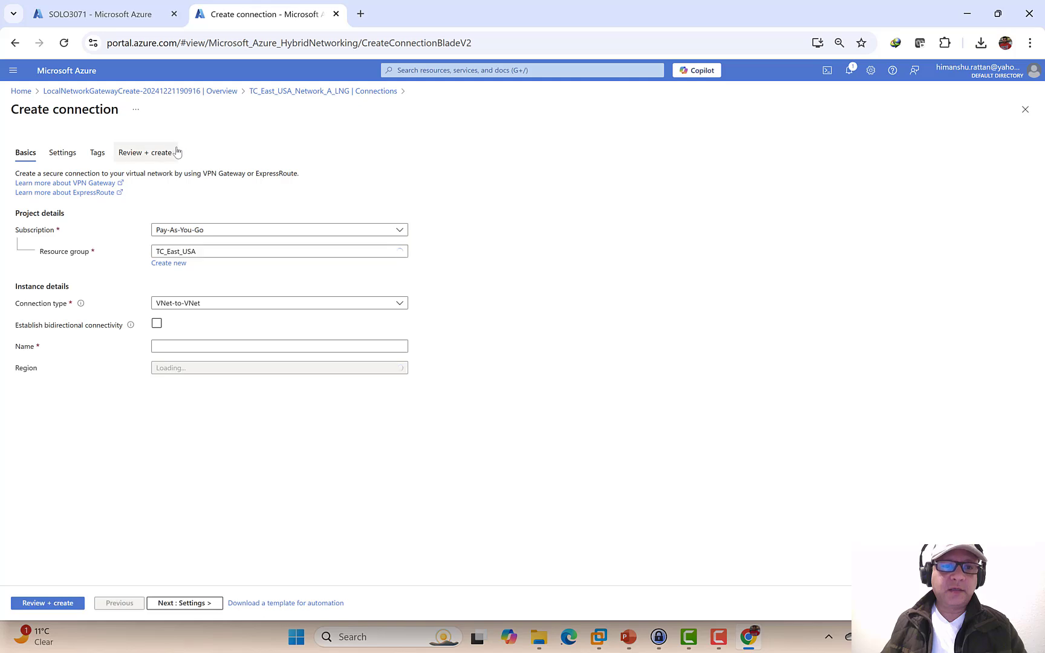
{"action": "left_click", "coordinate": [212, 306]}
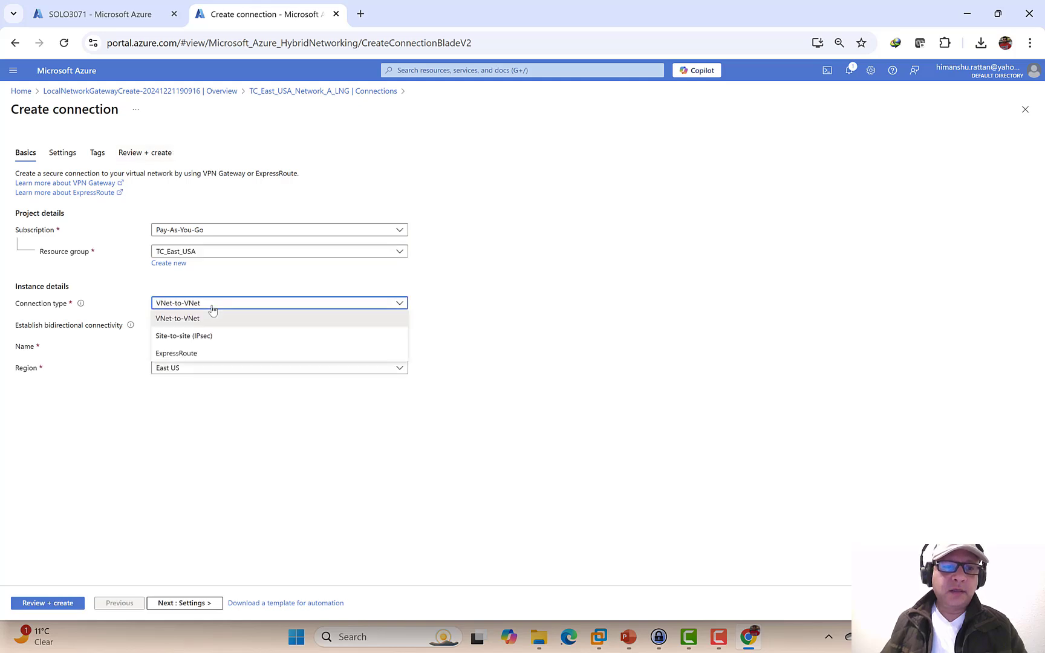
{"action": "left_click", "coordinate": [211, 336]}
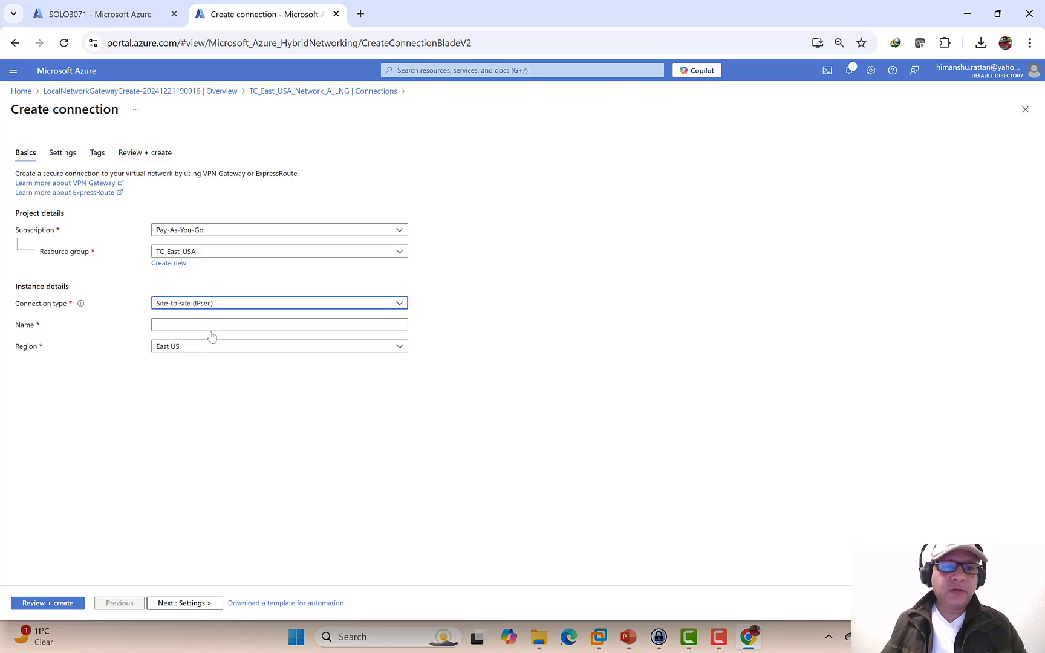
{"action": "left_click", "coordinate": [212, 325]}
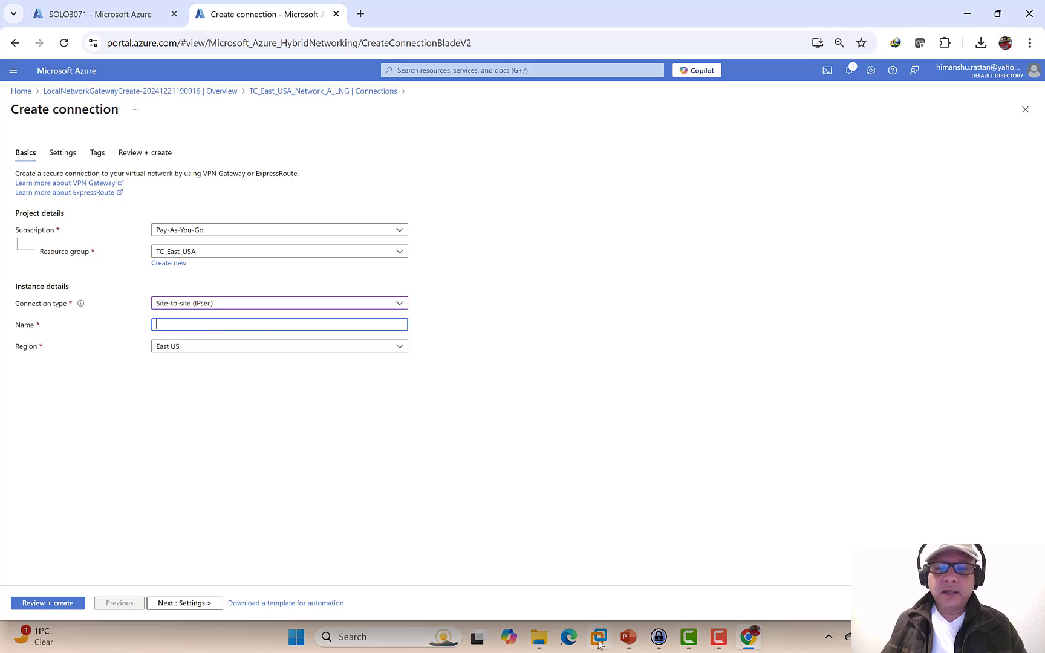
- Copy the connection name TC_East_USA_Network_A_VNG_To_LNG from PowerPoint slide 6
{"action": "left_click", "coordinate": [627, 635]}
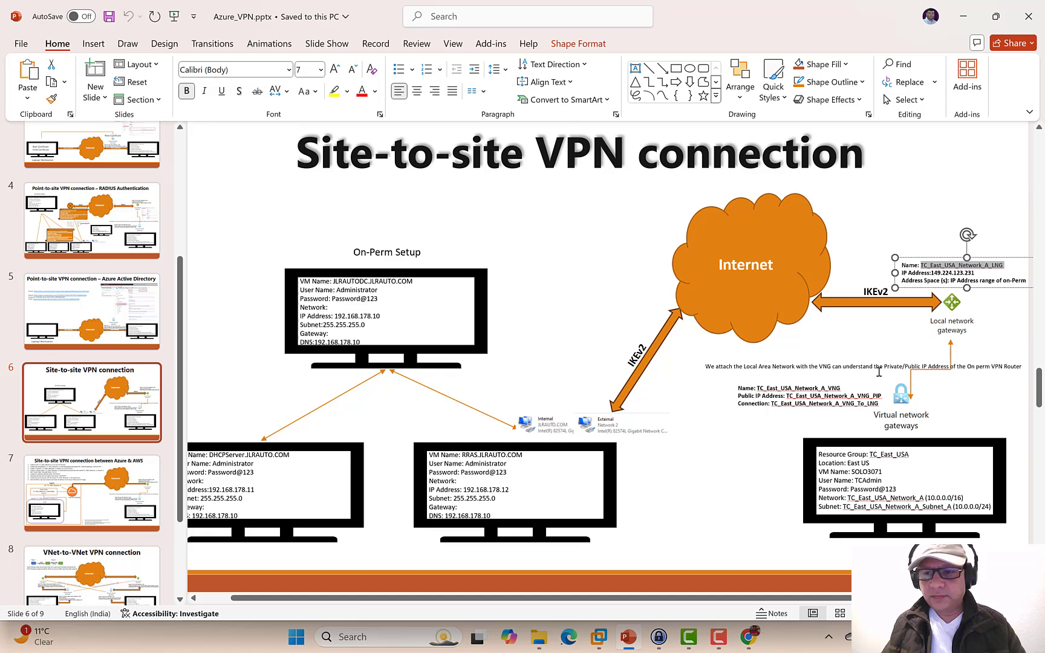
{"action": "left_click_drag", "start_coordinate": [878, 403], "coordinate": [770, 404]}
{"action": "key", "text": "ctrl+c"}
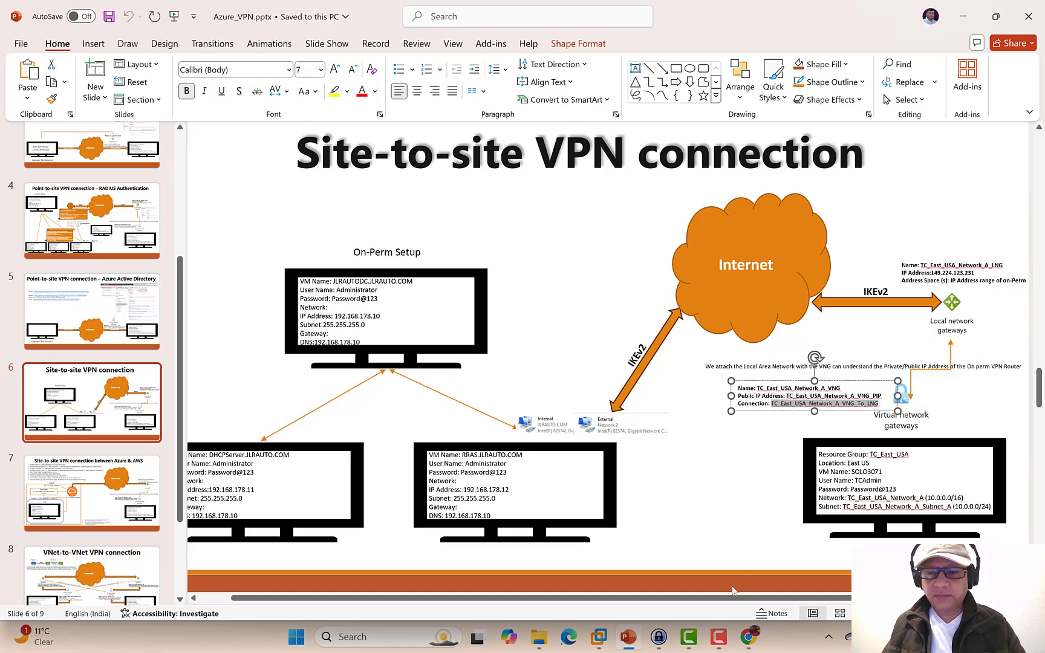
- Name the connection TC_East_USA_Network_A_VNG_To_LNG and move on to its settings
{"action": "left_click", "coordinate": [748, 637]}
{"action": "key", "text": "ctrl+v"}
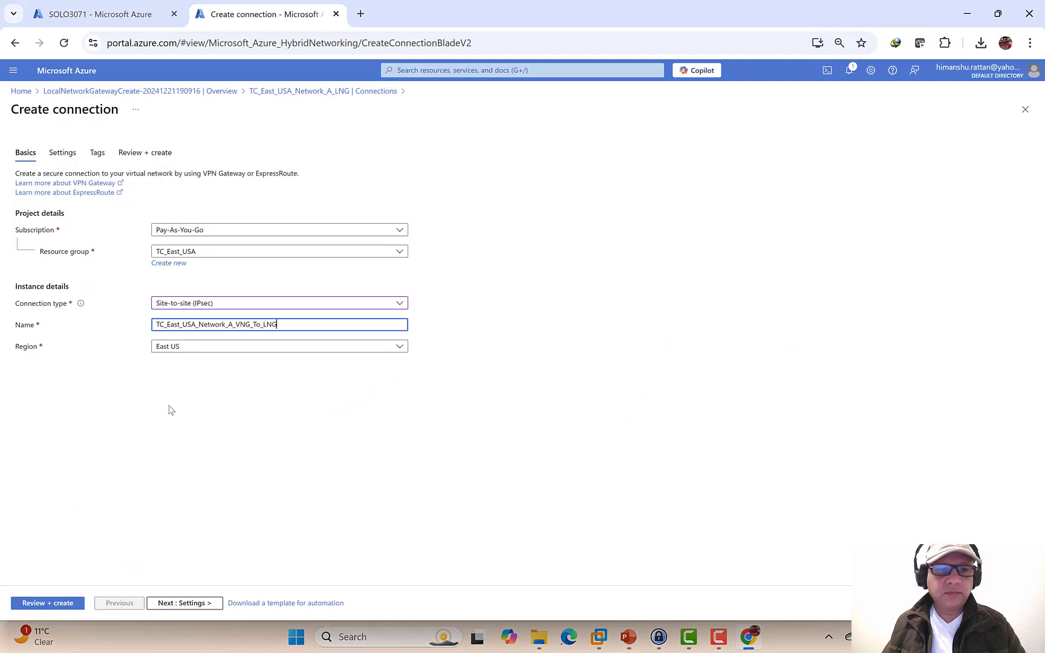
{"action": "left_click", "coordinate": [182, 603]}
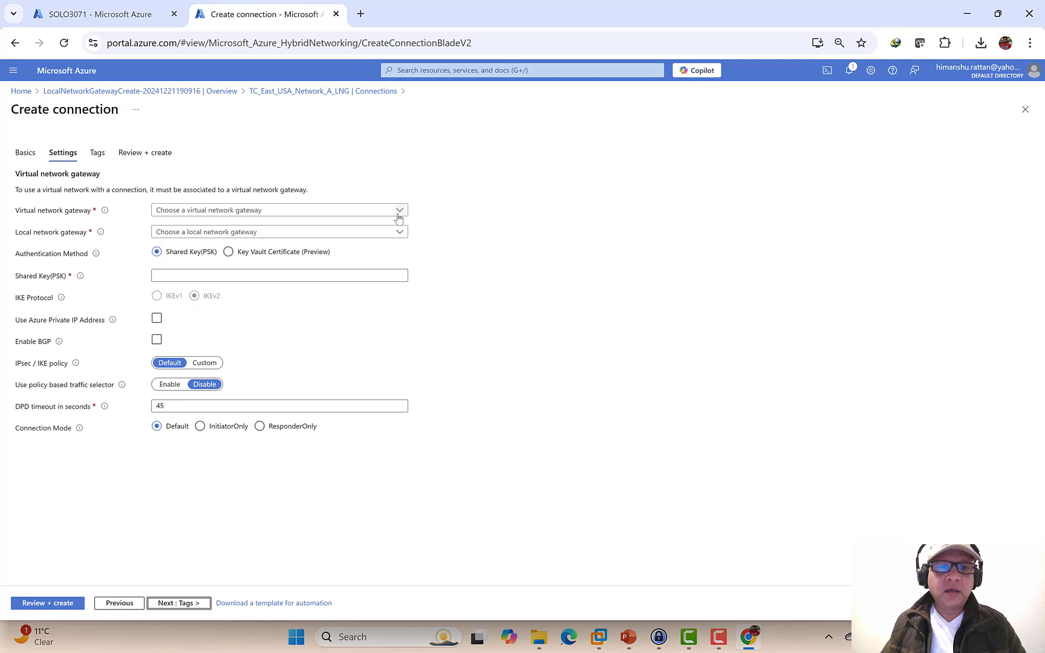
- Pair gateway TC_East_USA_Network_A_VNG with TC_East_USA_Network_A_LNG and enter the shared key
{"action": "left_click", "coordinate": [397, 212]}
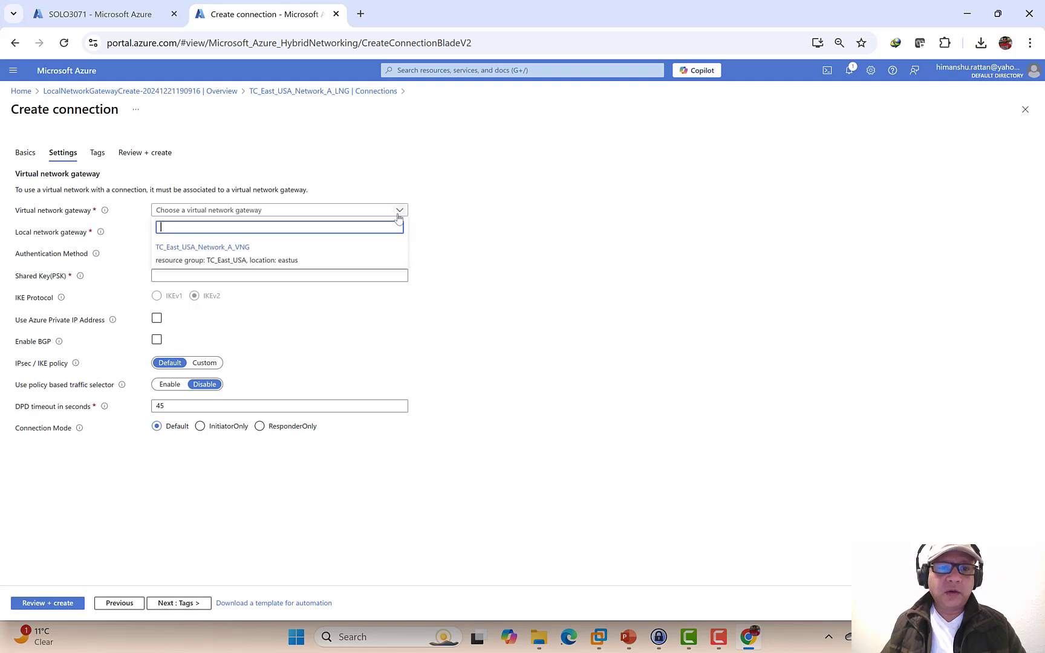
{"action": "left_click", "coordinate": [282, 266]}
{"action": "left_click", "coordinate": [294, 237]}
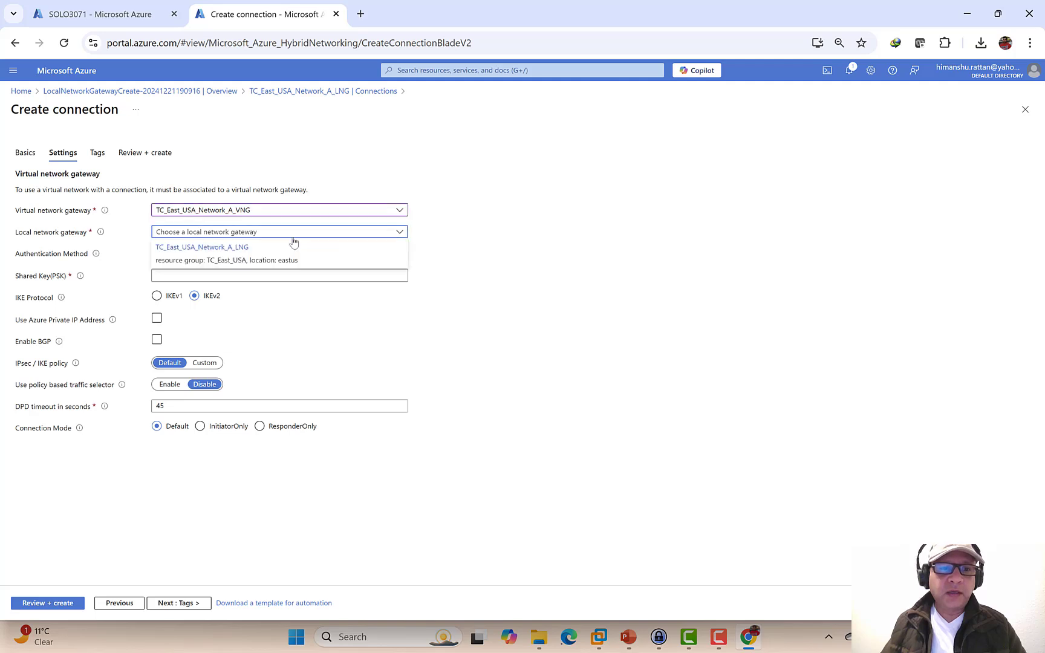
{"action": "left_click", "coordinate": [271, 263]}
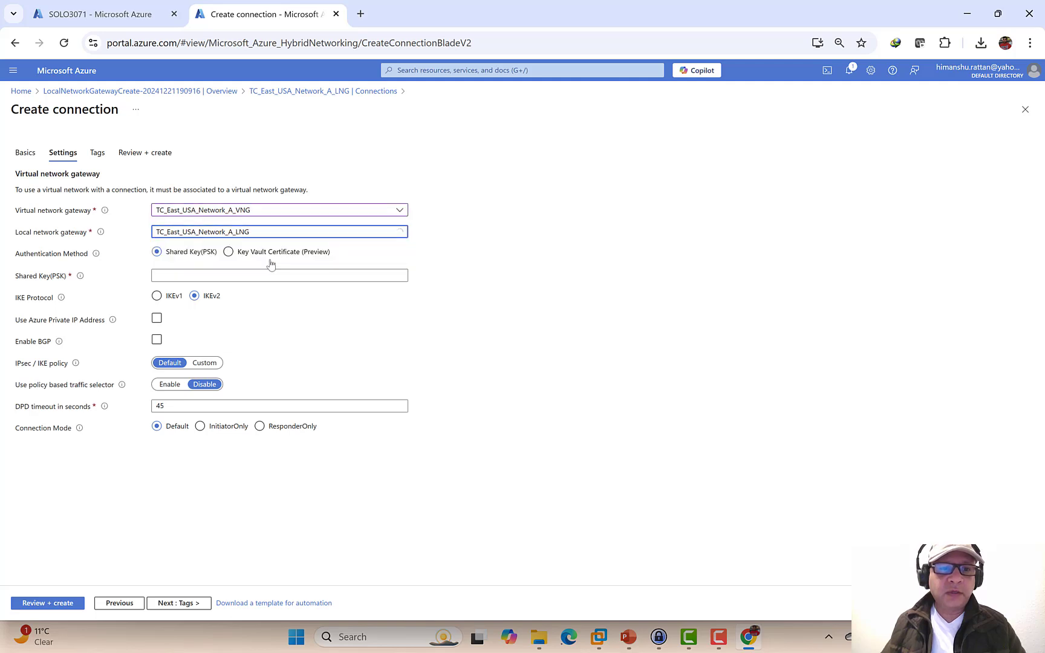
{"action": "left_click", "coordinate": [191, 270]}
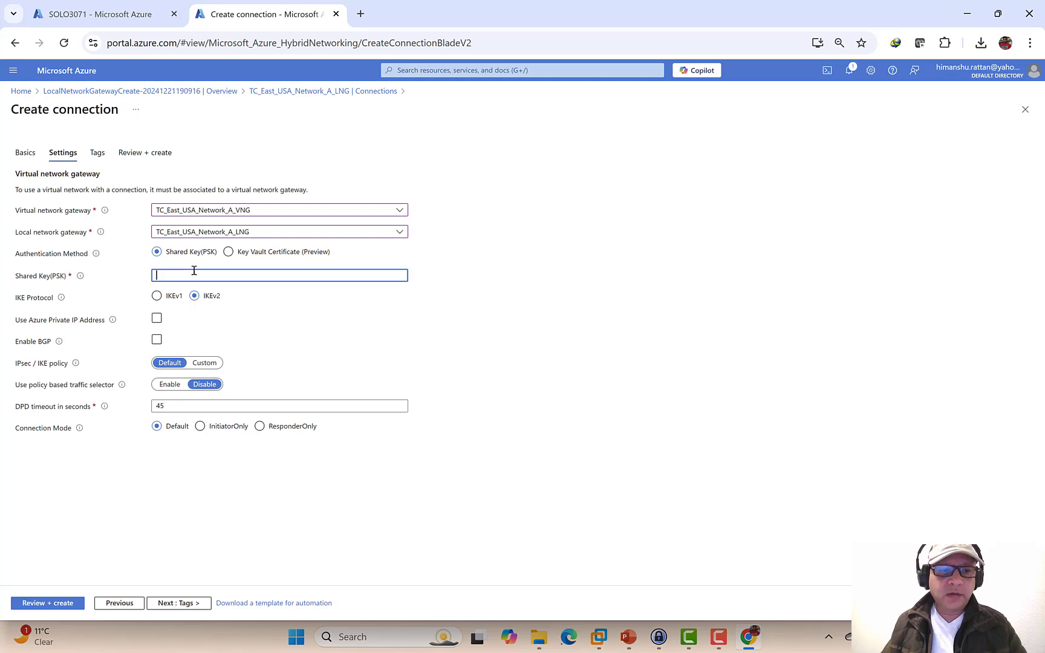
{"action": "type", "text": "•"}
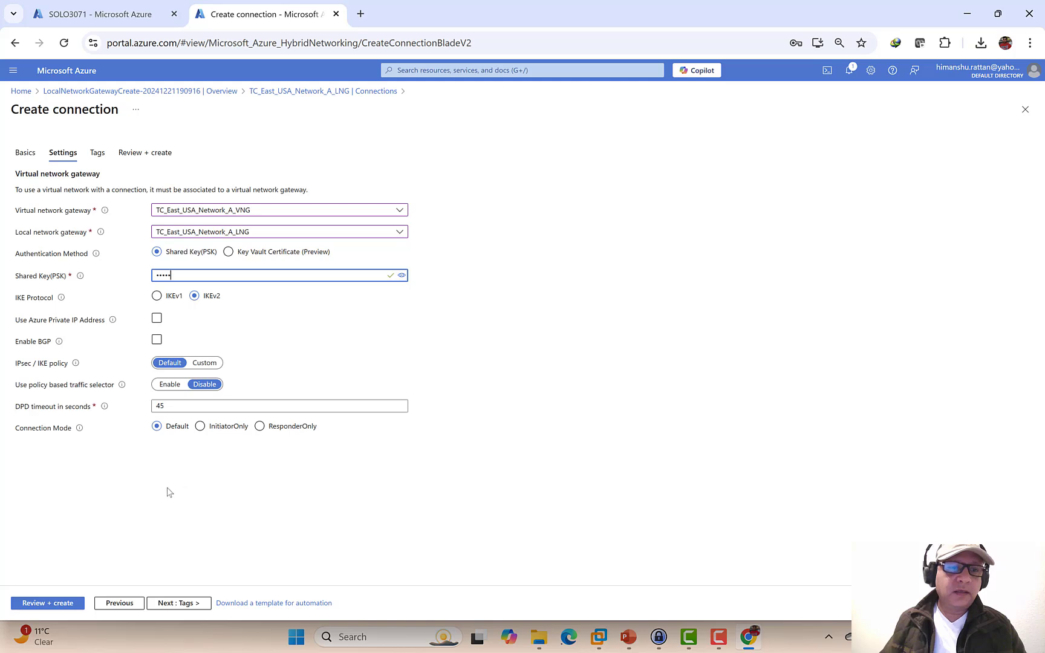
- Review and create the site-to-site connection, then bring the PowerPoint VPN diagram back
{"action": "left_click", "coordinate": [176, 603]}
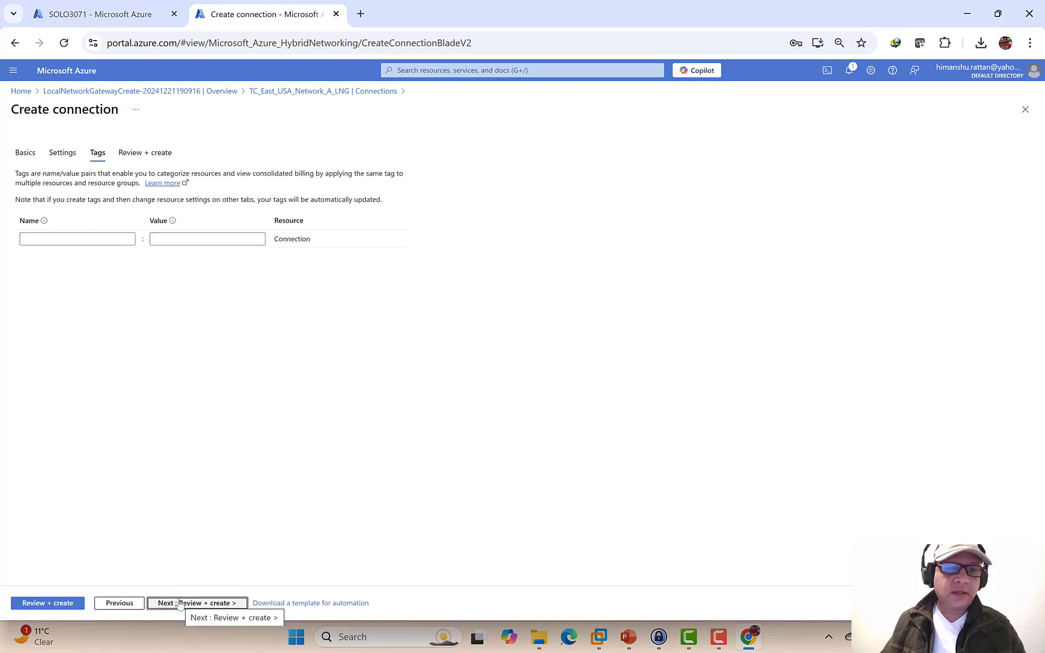
{"action": "left_click", "coordinate": [180, 603]}
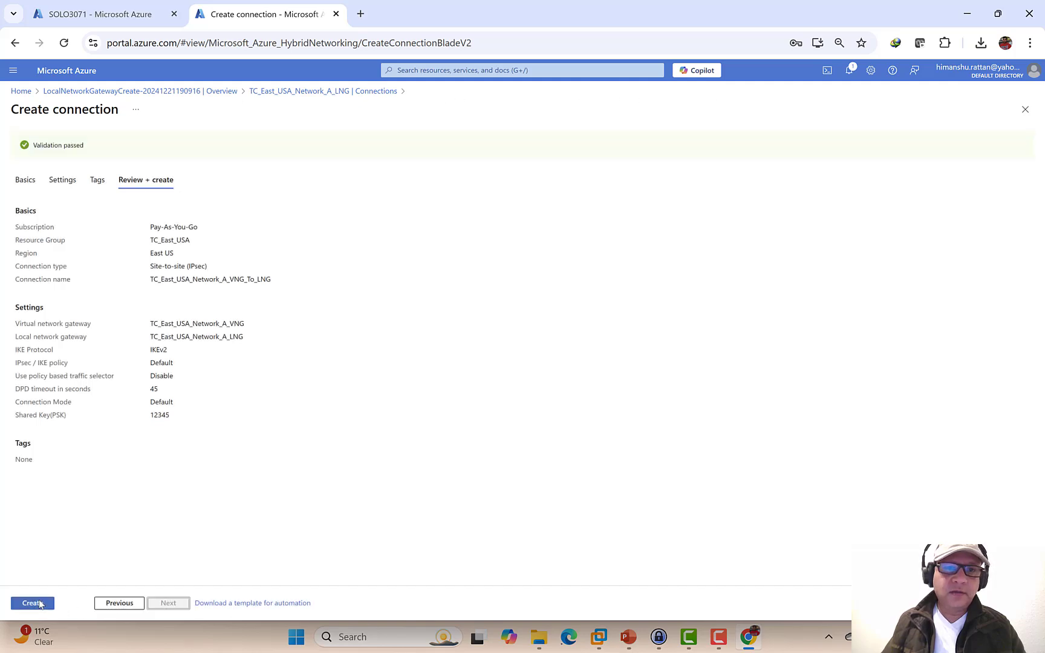
{"action": "left_click", "coordinate": [32, 603]}
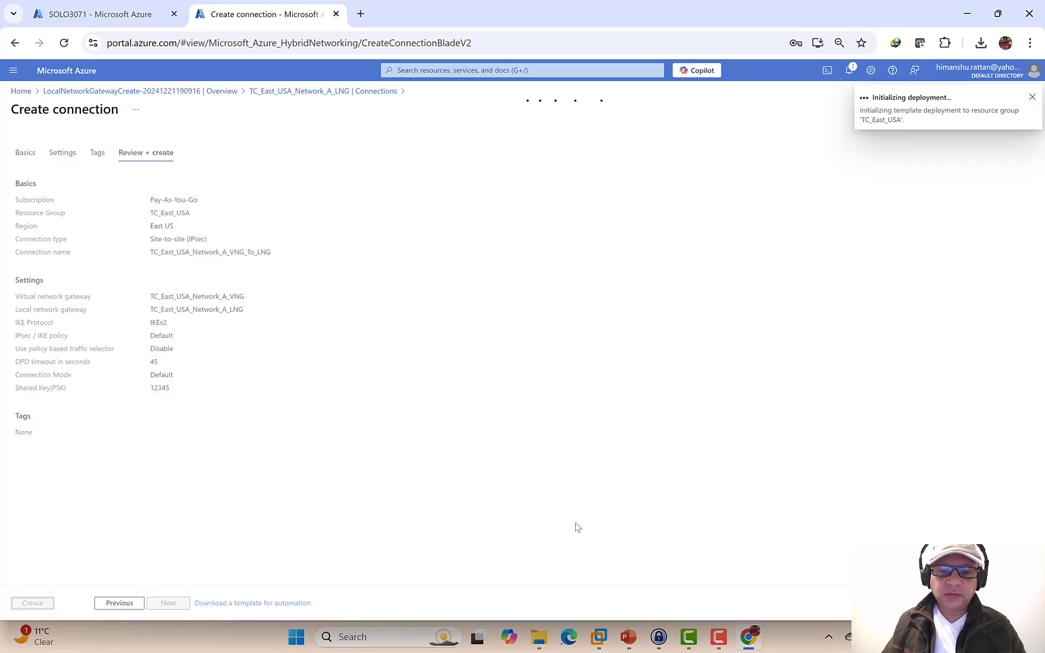
{"action": "left_click", "coordinate": [627, 636]}
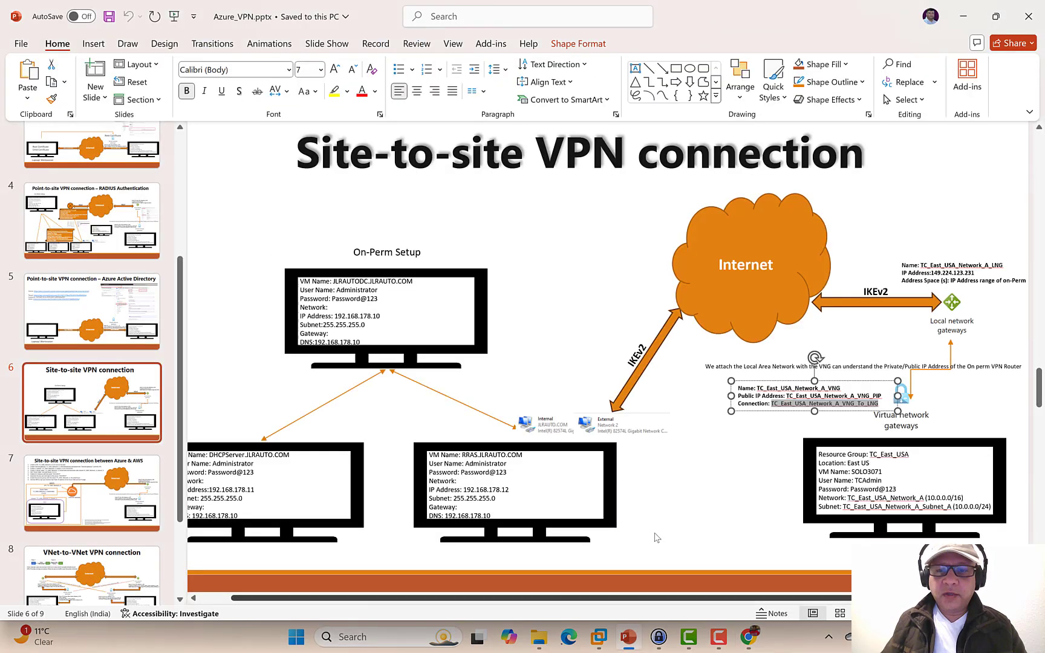
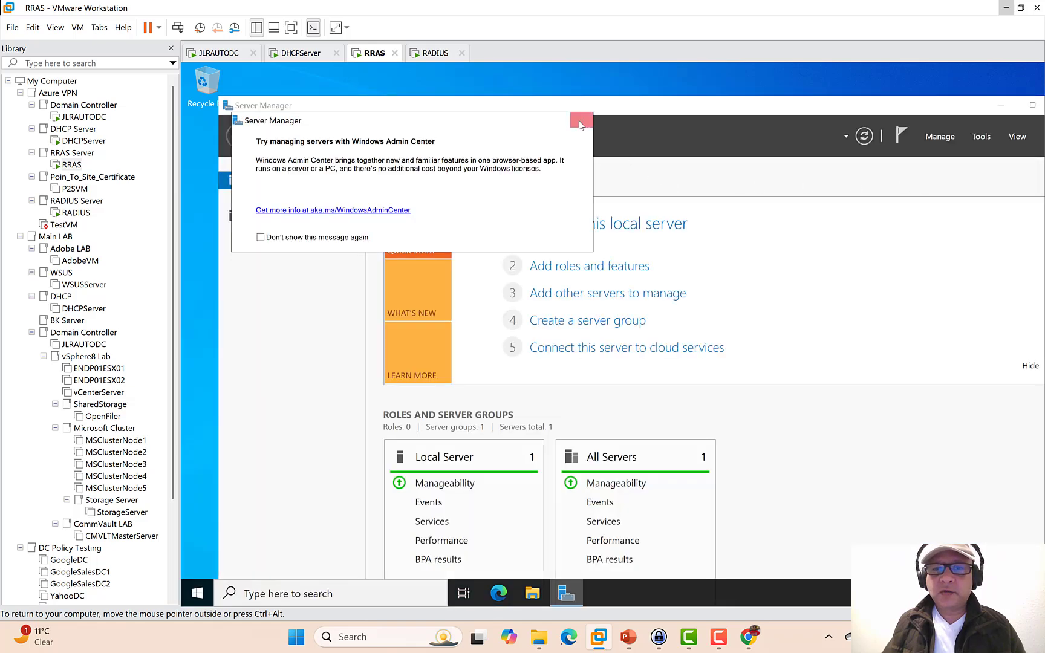
- Dismiss the Admin Center prompt and start a role-based Add Roles and Features install on the RRAS server
{"action": "left_click", "coordinate": [581, 120]}
{"action": "left_click", "coordinate": [939, 137]}
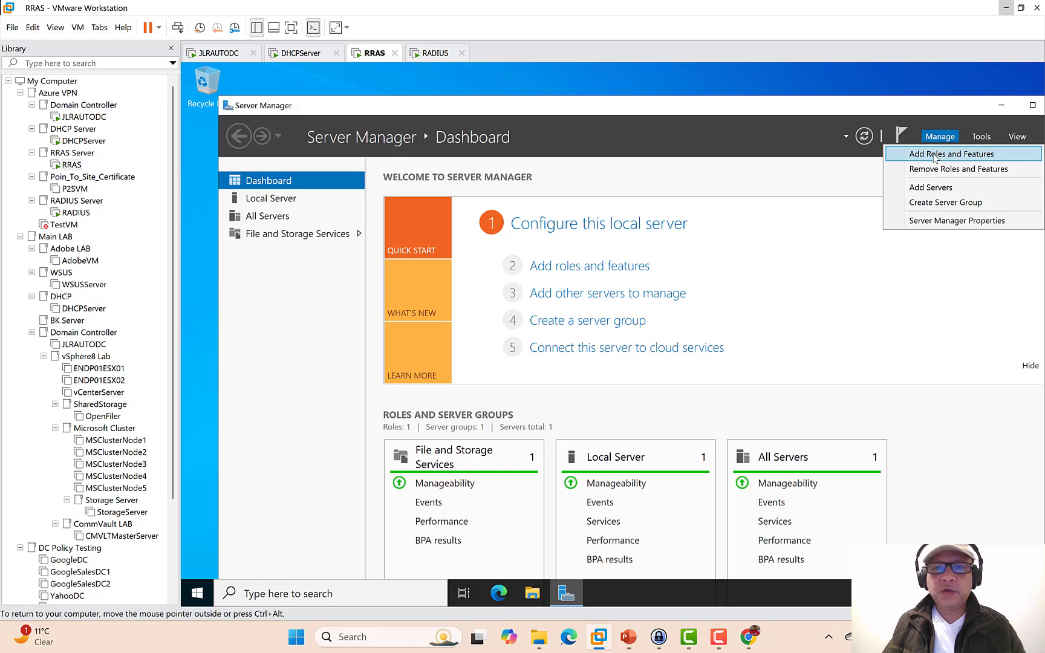
{"action": "left_click", "coordinate": [934, 156]}
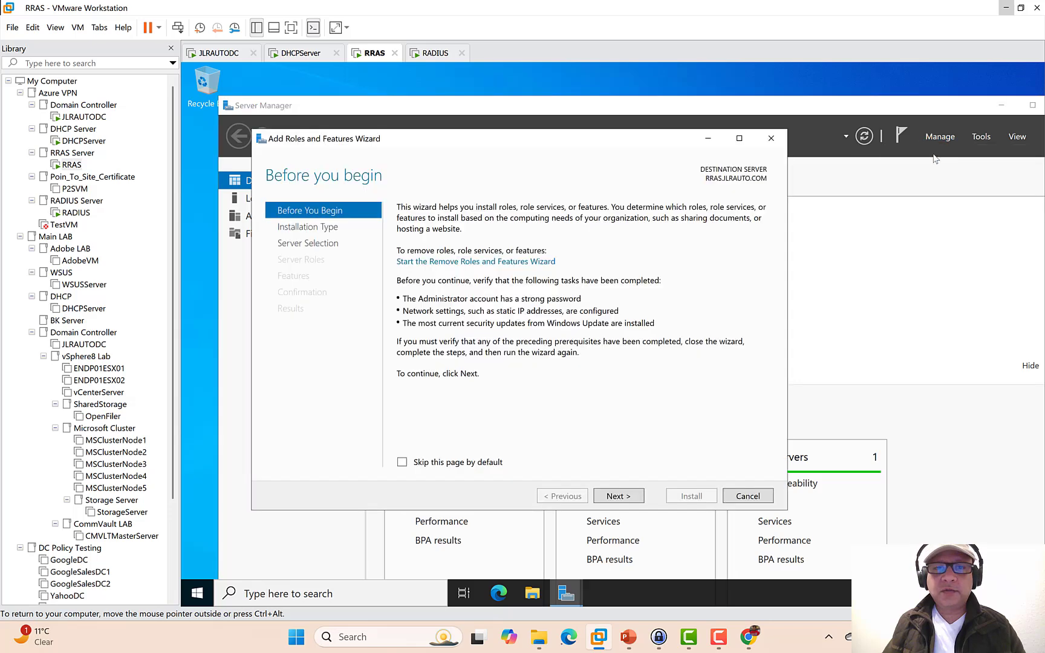
{"action": "left_click", "coordinate": [629, 496]}
{"action": "left_click", "coordinate": [629, 497]}
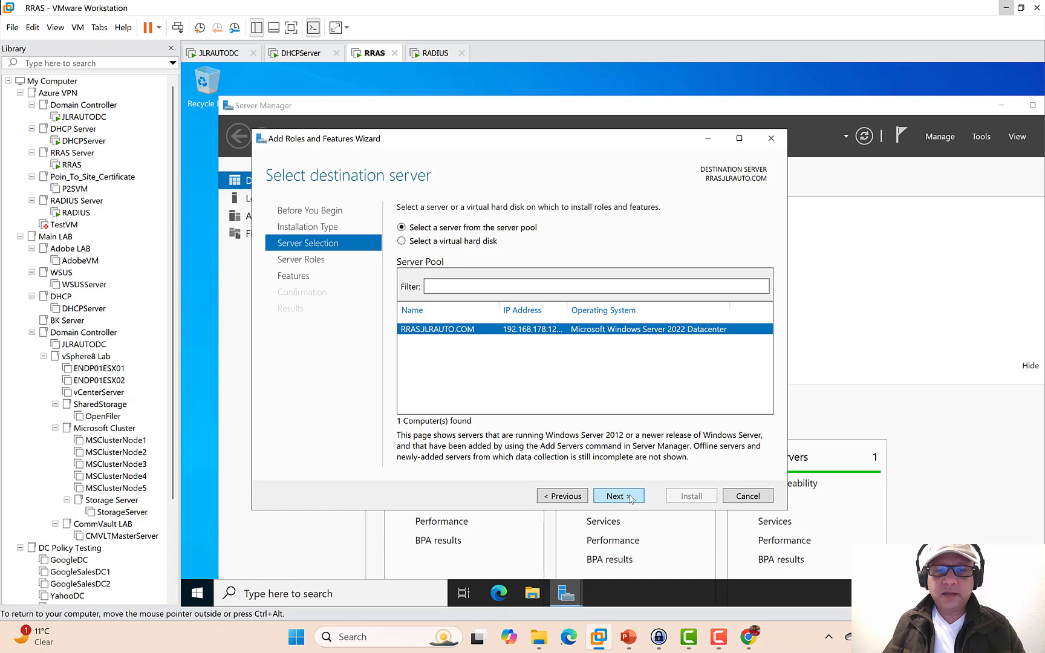
{"action": "left_click", "coordinate": [629, 497]}
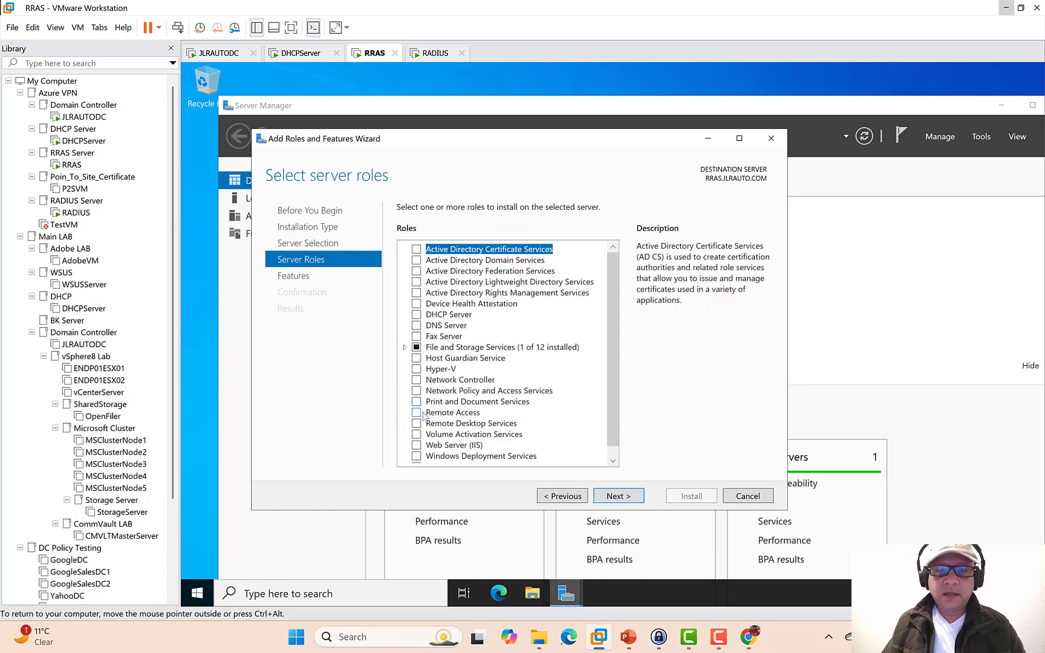
- Select Remote Access with DirectAccess and VPN (RAS) and Routing, keeping default web server services
{"action": "left_click", "coordinate": [417, 413]}
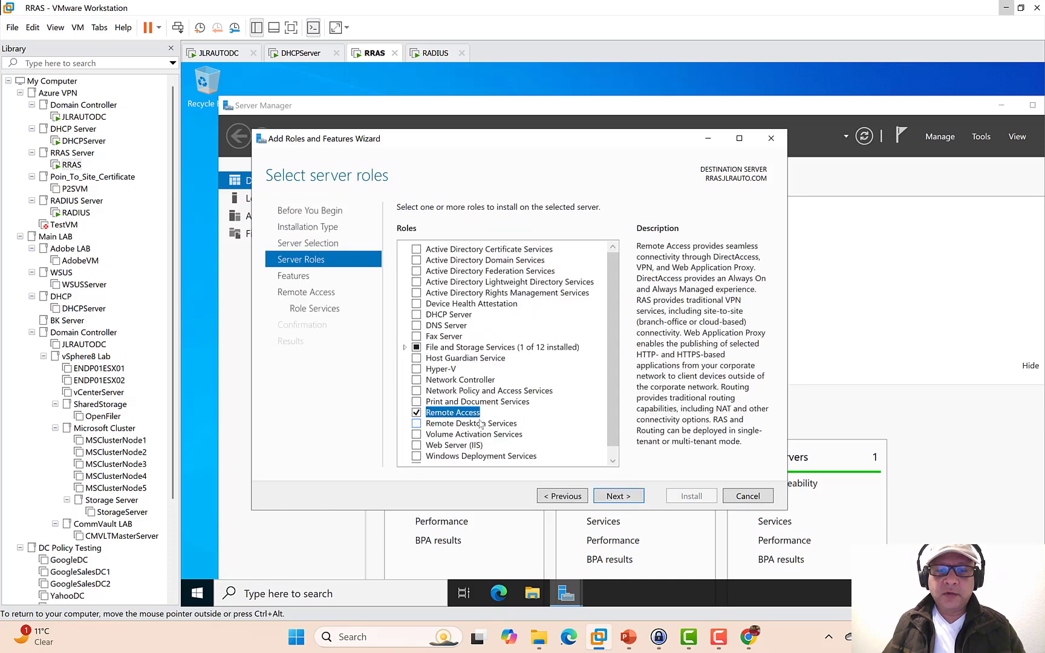
{"action": "left_click", "coordinate": [624, 497]}
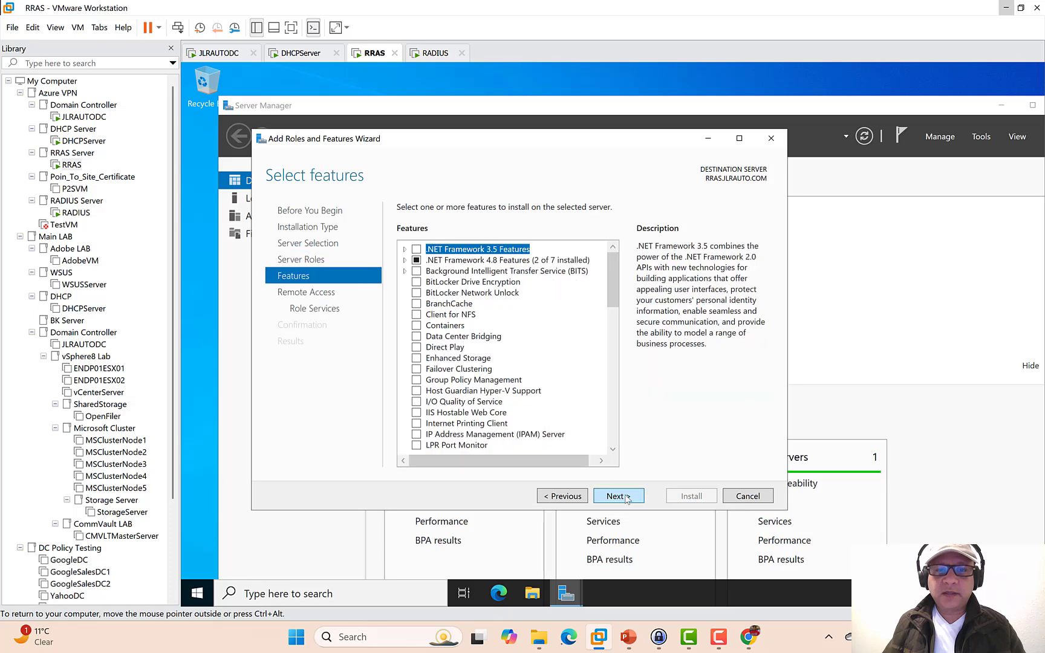
{"action": "left_click", "coordinate": [626, 498]}
{"action": "left_click", "coordinate": [627, 497]}
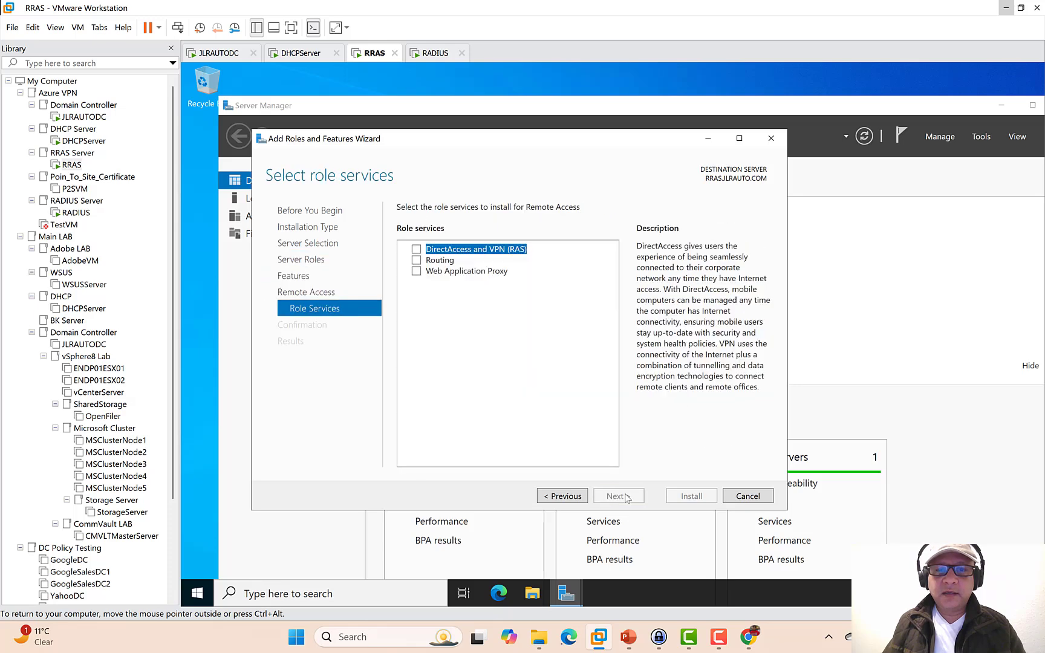
{"action": "left_click", "coordinate": [417, 250]}
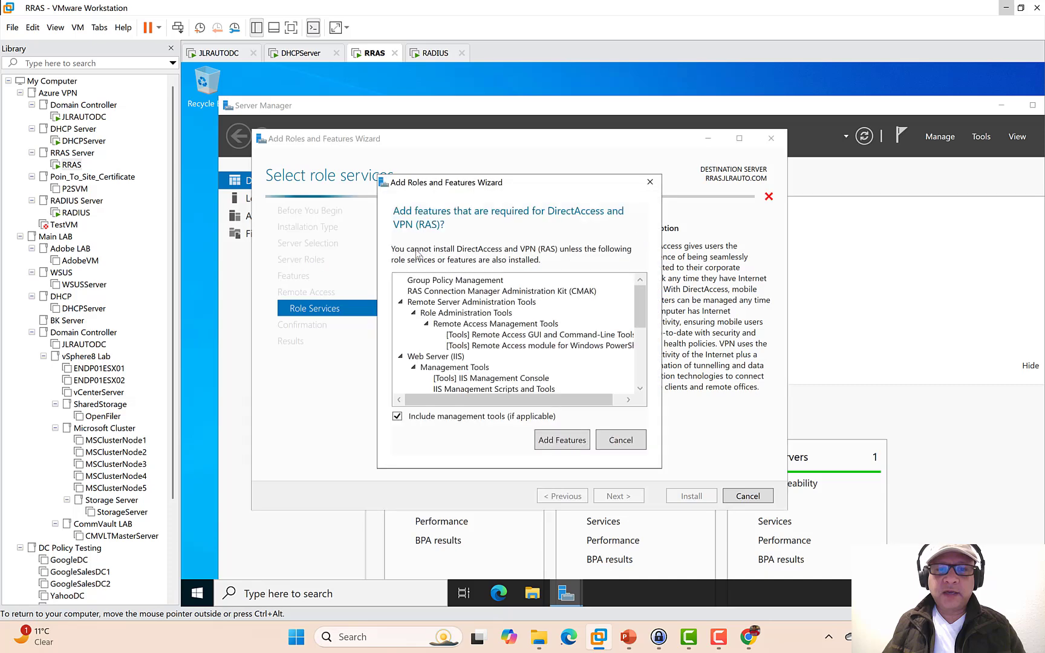
{"action": "left_click", "coordinate": [578, 437]}
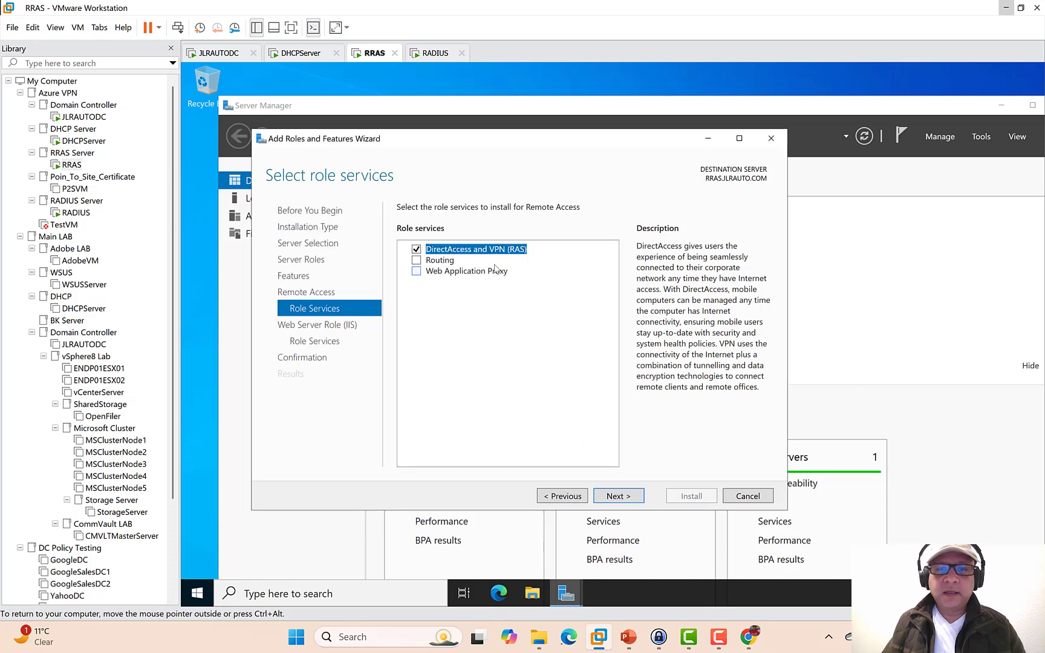
{"action": "left_click", "coordinate": [417, 261]}
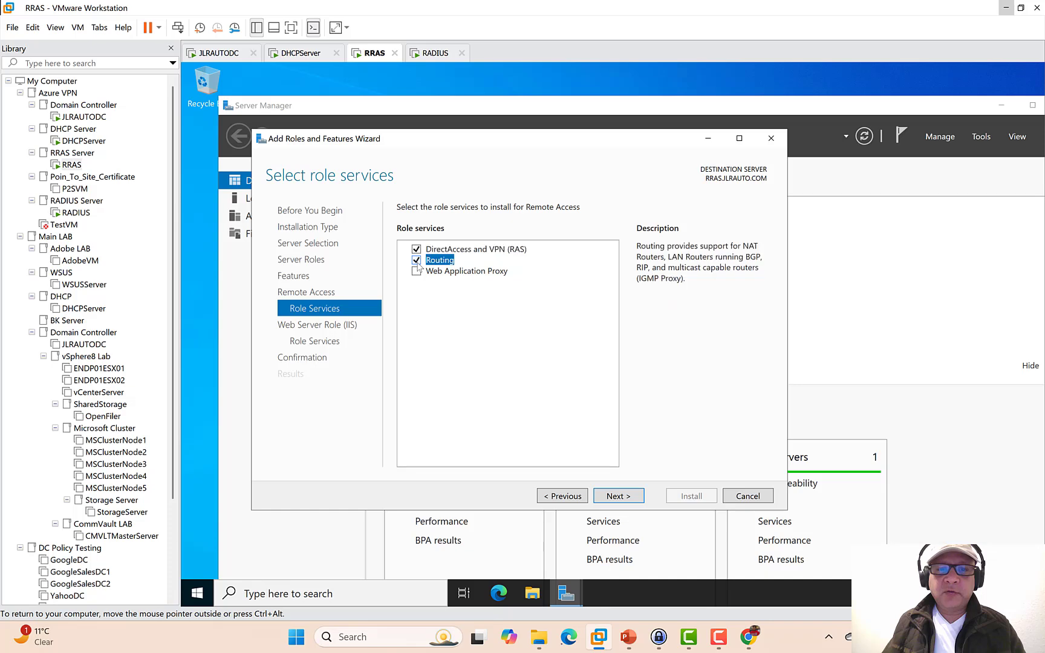
{"action": "left_click", "coordinate": [617, 495]}
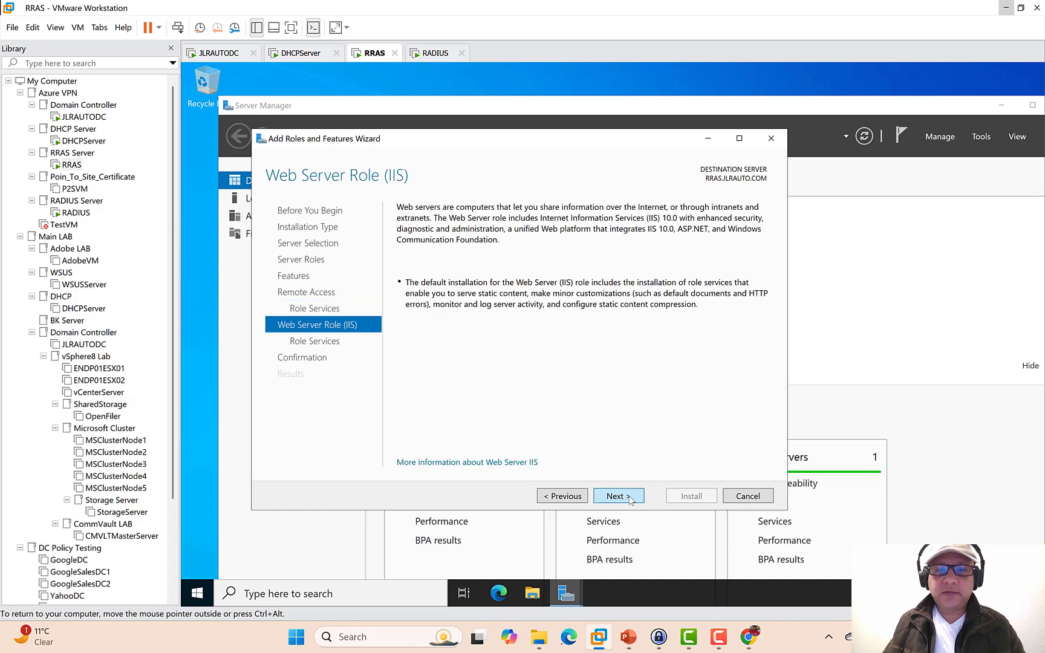
{"action": "left_click", "coordinate": [629, 498]}
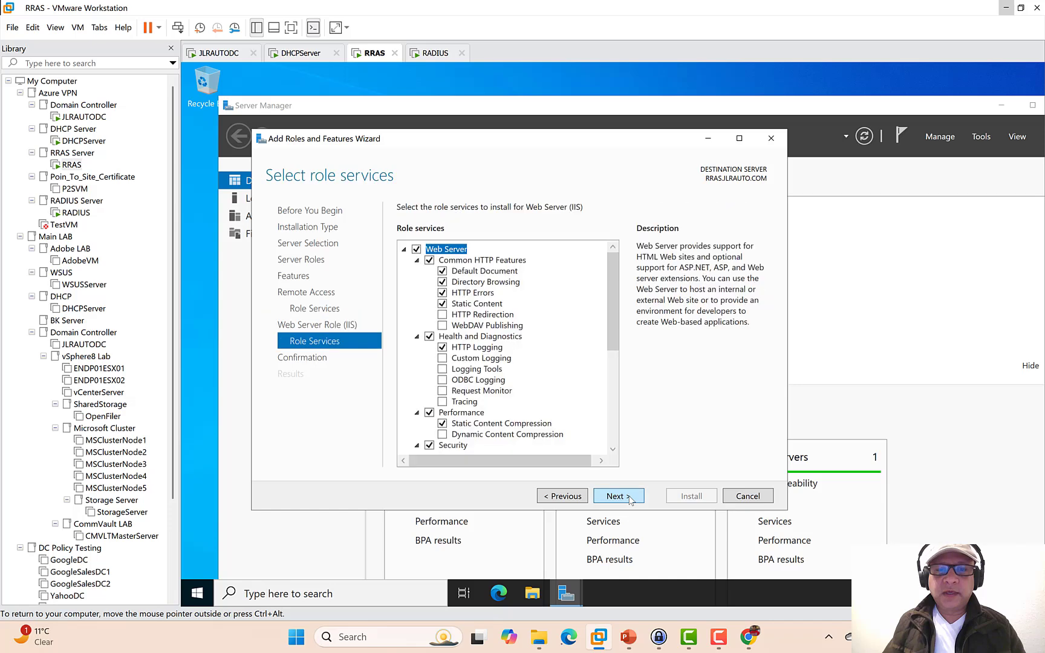
{"action": "left_click", "coordinate": [629, 498]}
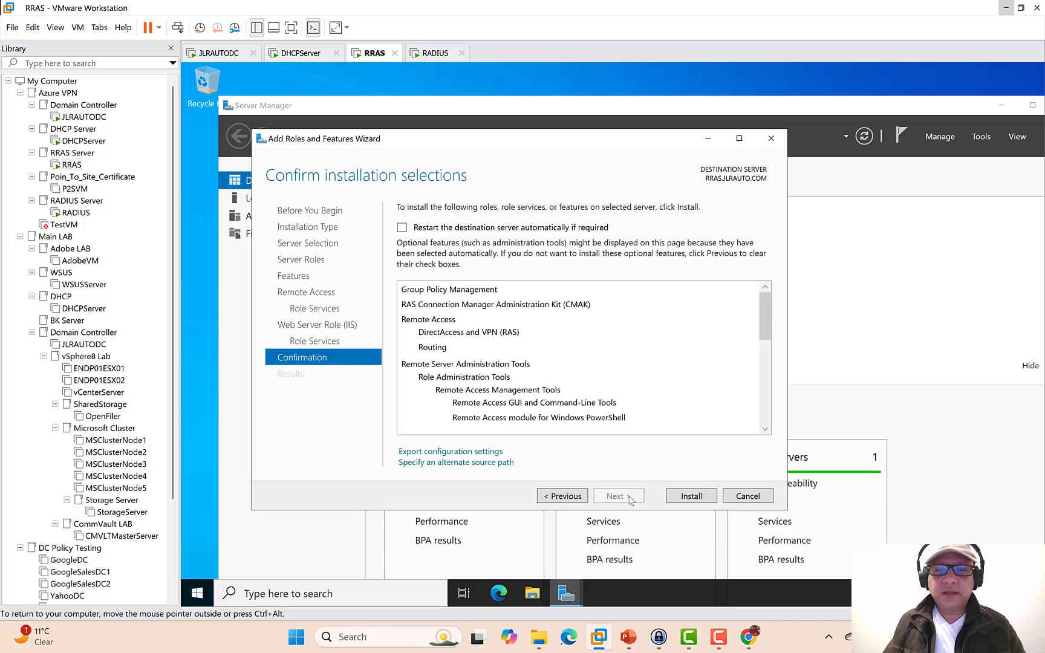
- Install Remote Access and IIS, then close the wizard once installation succeeds
{"action": "left_click", "coordinate": [697, 500]}
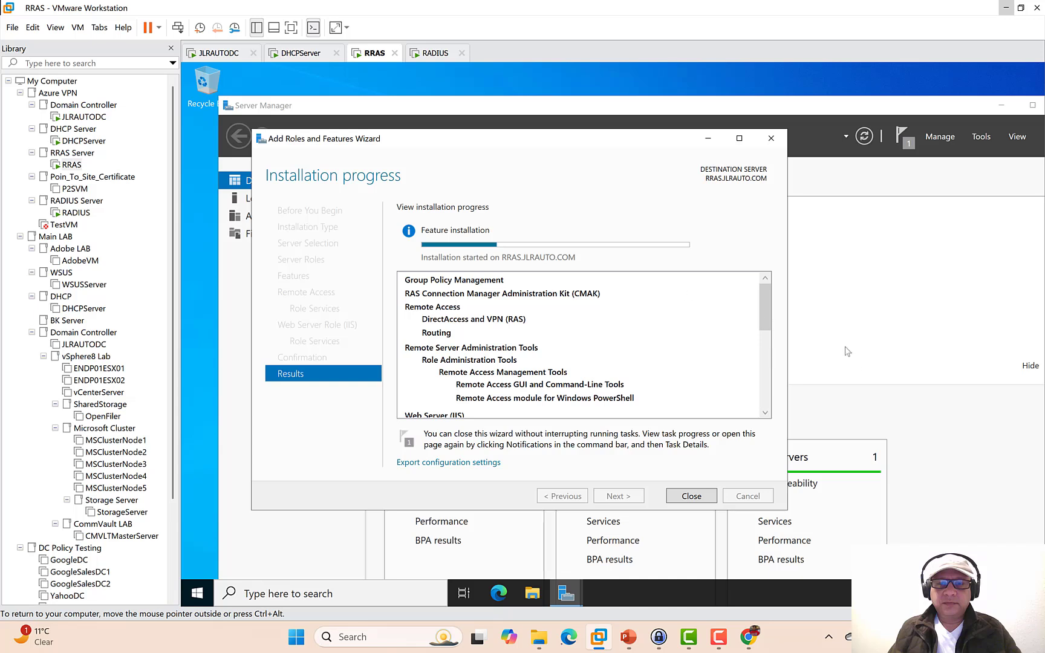
{"action": "key", "text": "F9"}
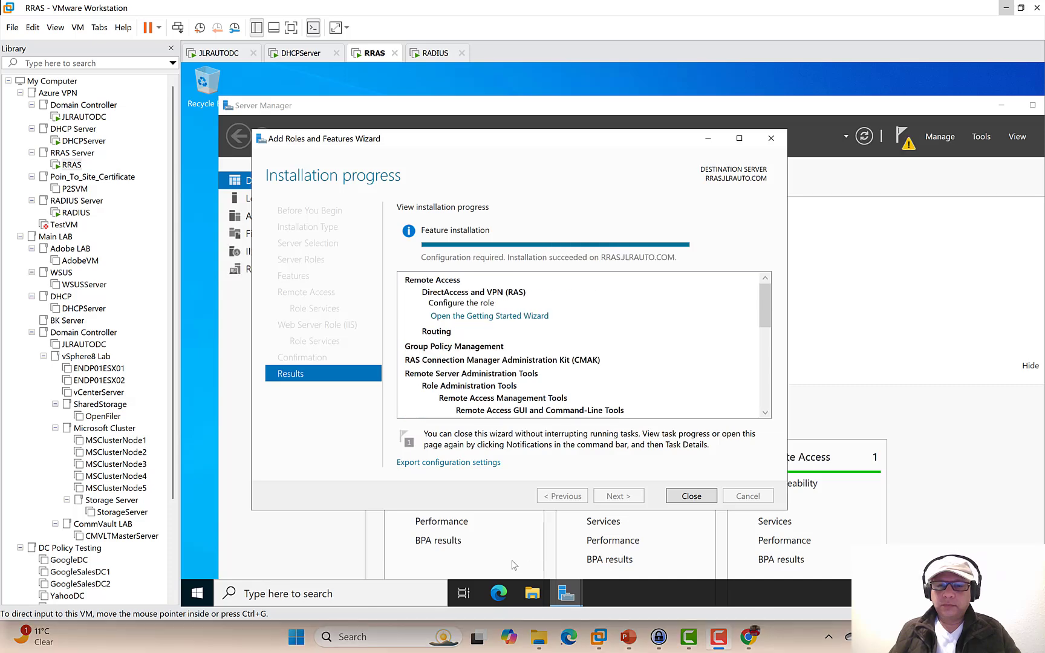
{"action": "left_click", "coordinate": [699, 500]}
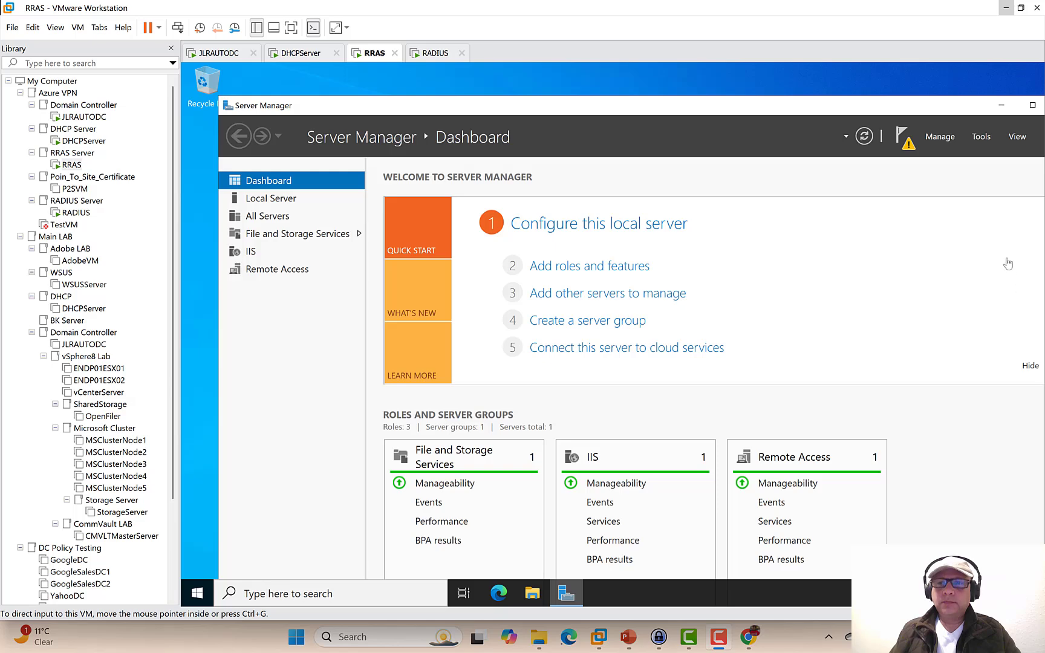
- Launch the Routing and Remote Access console and begin Configure and Enable on the local server
{"action": "left_click", "coordinate": [976, 140]}
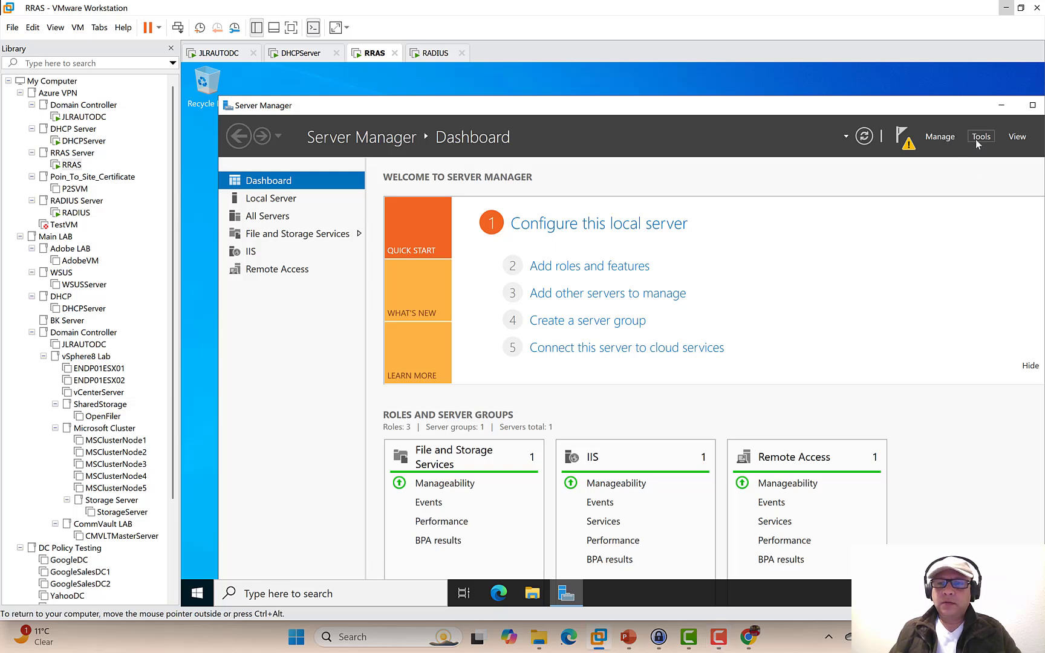
{"action": "left_click", "coordinate": [975, 139]}
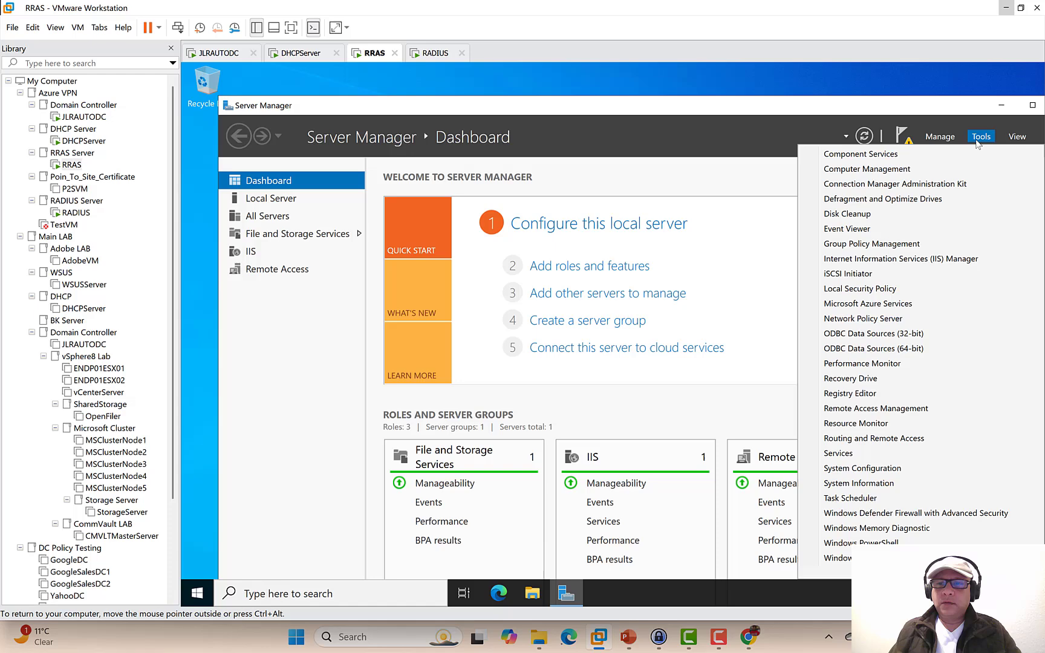
{"action": "left_click", "coordinate": [880, 444]}
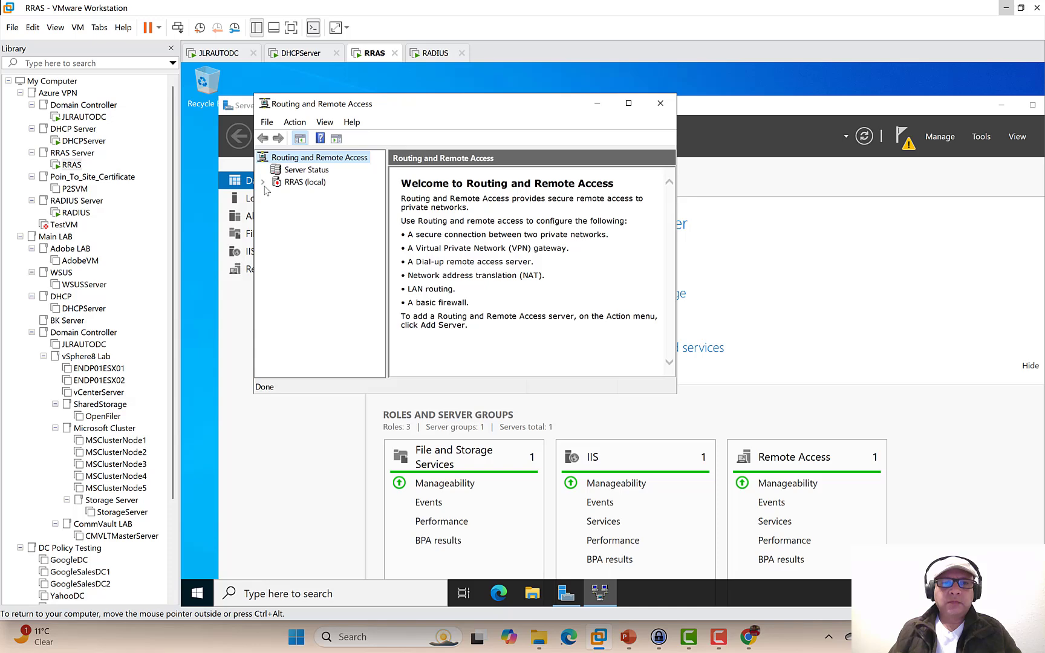
{"action": "right_click", "coordinate": [297, 187]}
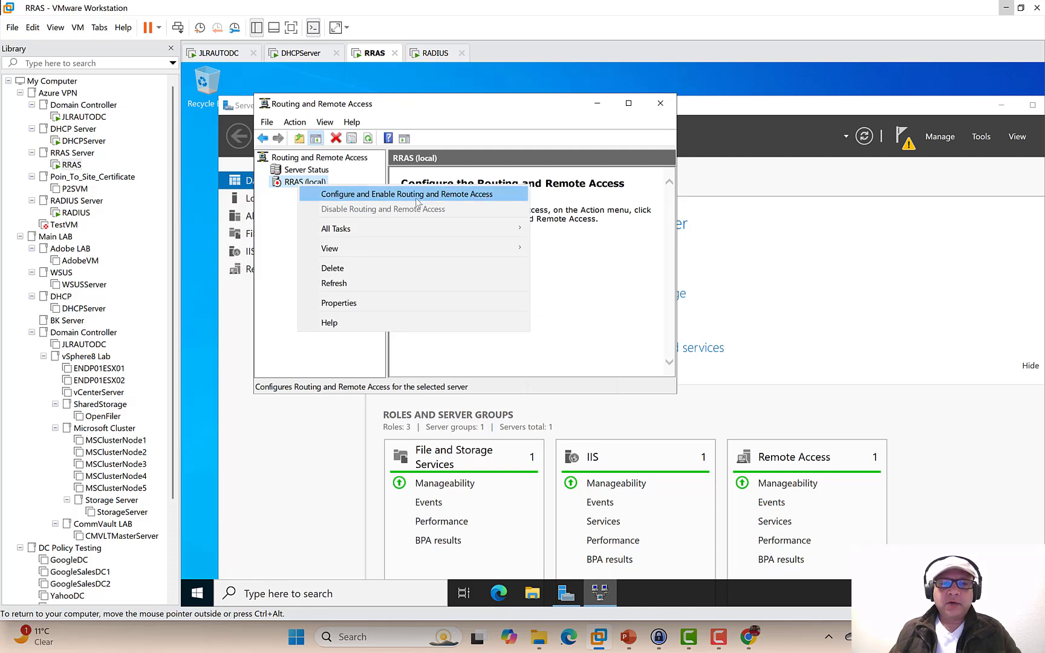
{"action": "left_click", "coordinate": [499, 200]}
- Set it up as a secure connection between two private networks with automatic IP assignment
{"action": "left_click", "coordinate": [543, 376]}
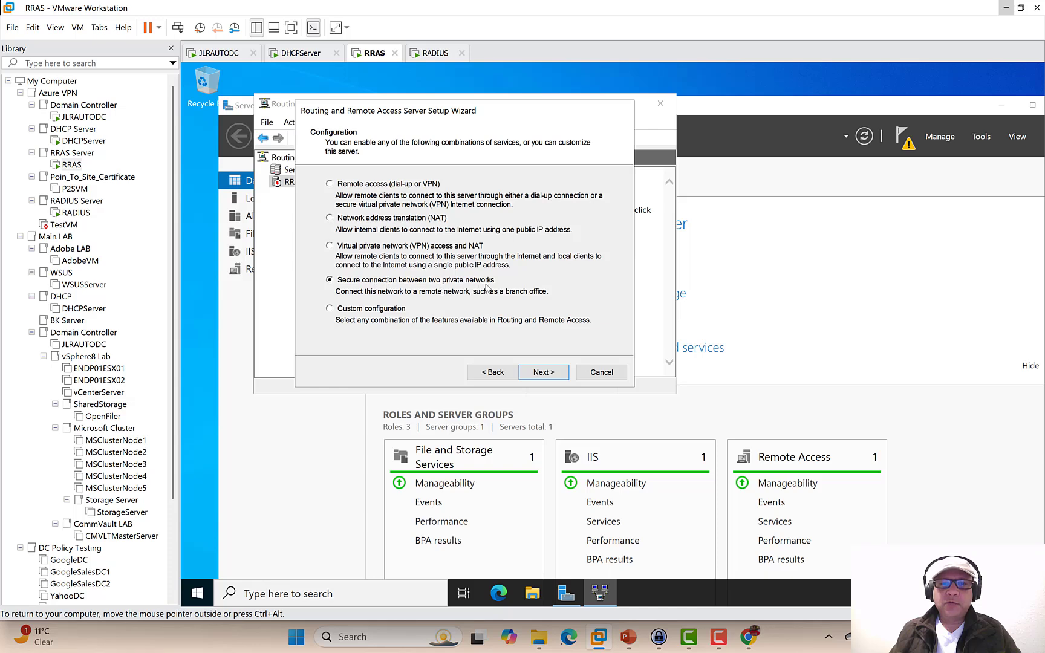
{"action": "left_click", "coordinate": [542, 372]}
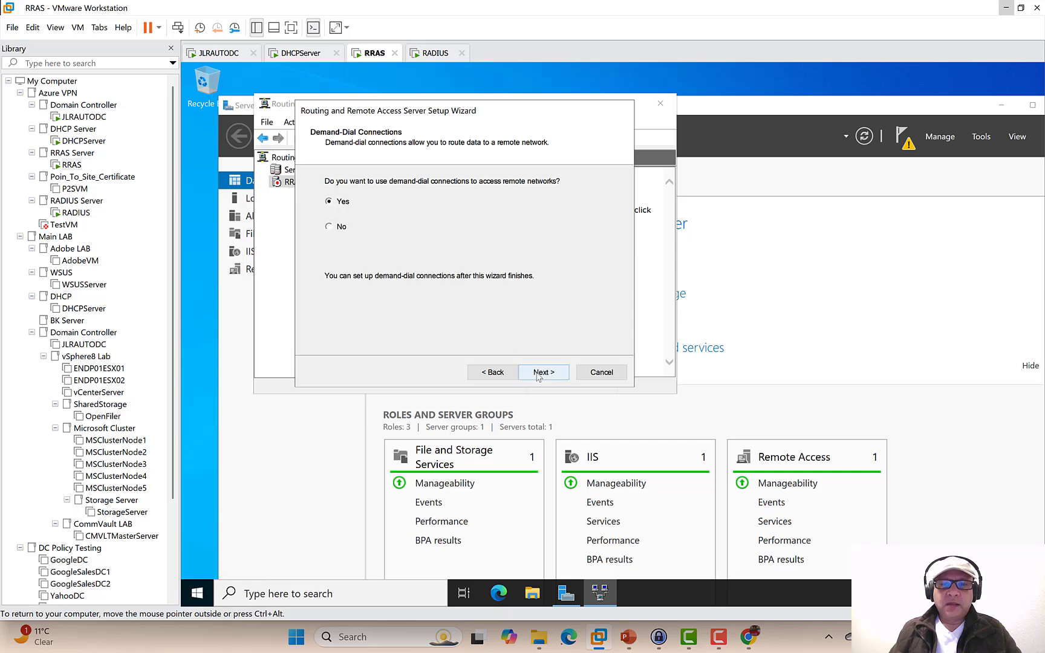
{"action": "left_click", "coordinate": [541, 373]}
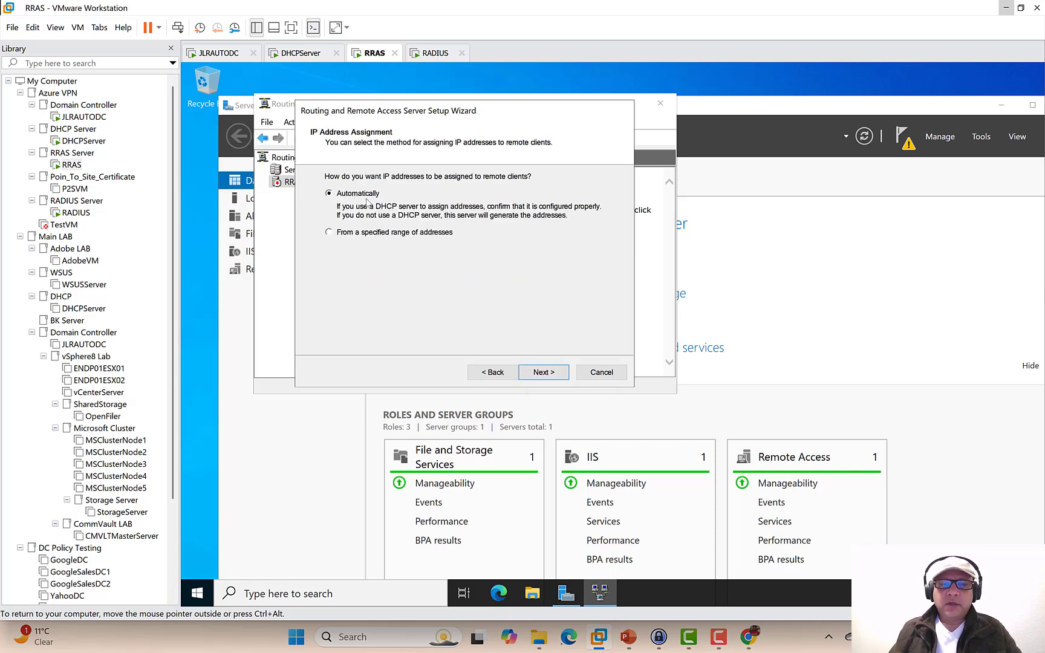
{"action": "left_click", "coordinate": [536, 373]}
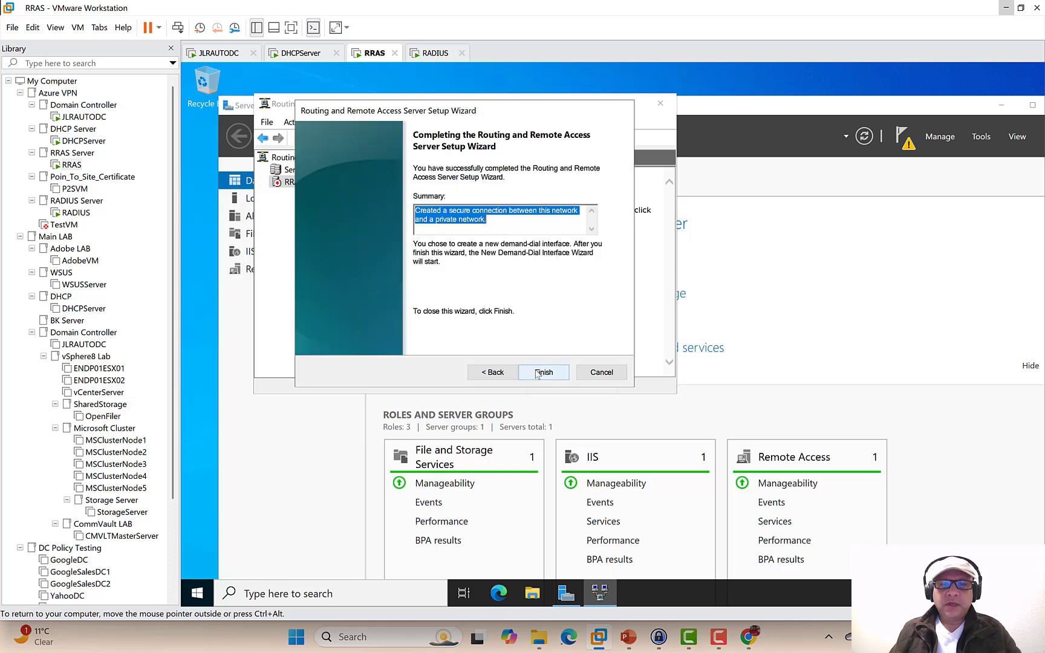
{"action": "left_click", "coordinate": [536, 373]}
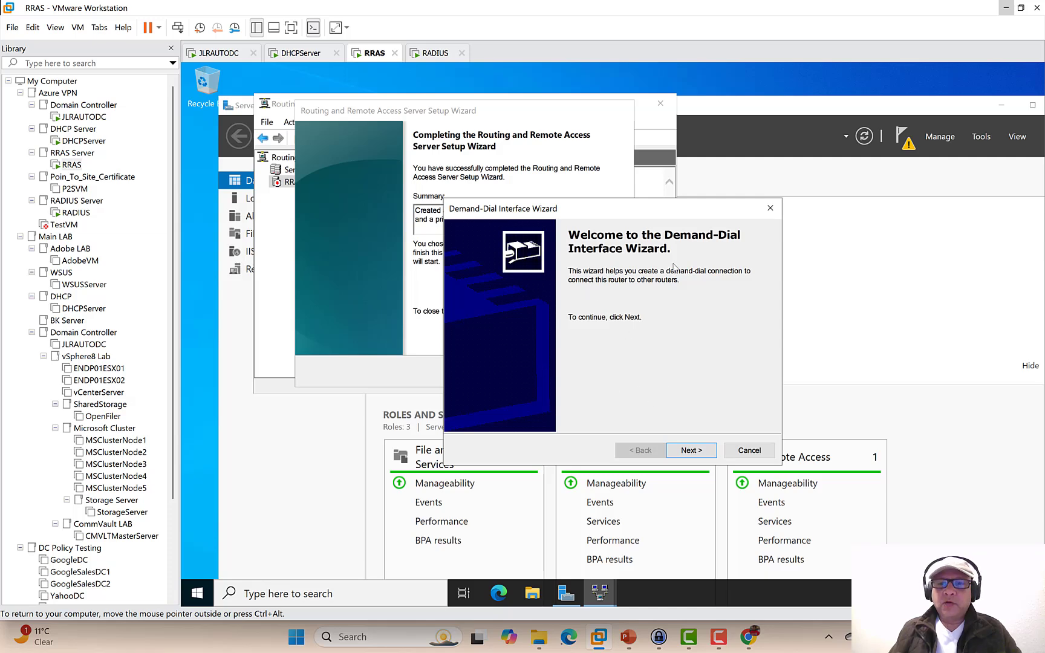
- Name the new demand-dial interface Azure_GW
{"action": "left_click", "coordinate": [689, 450]}
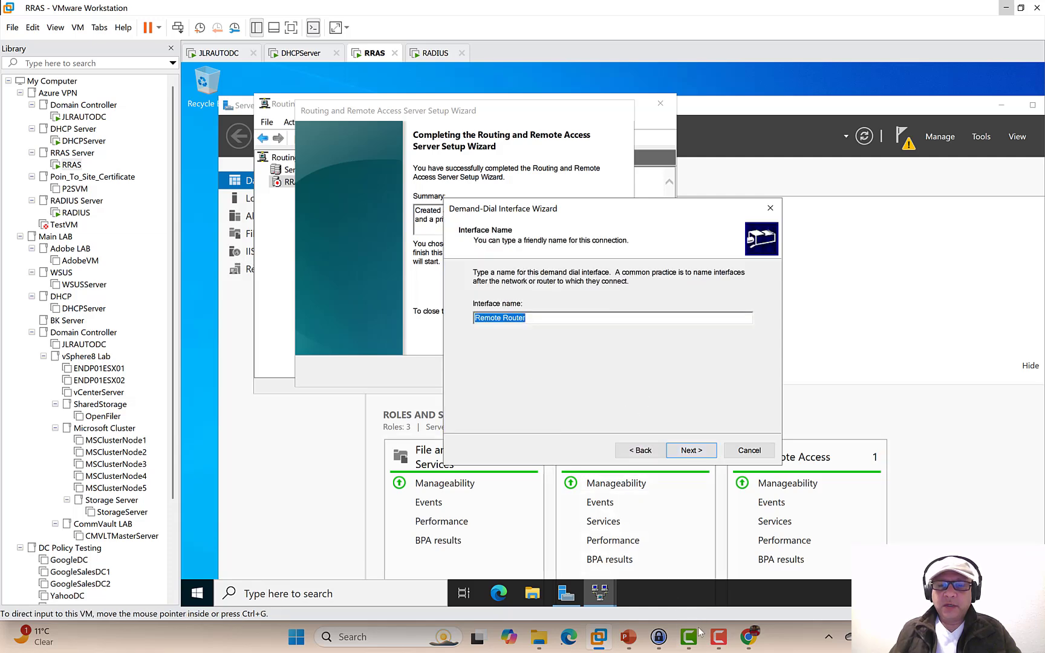
{"action": "left_click", "coordinate": [636, 635]}
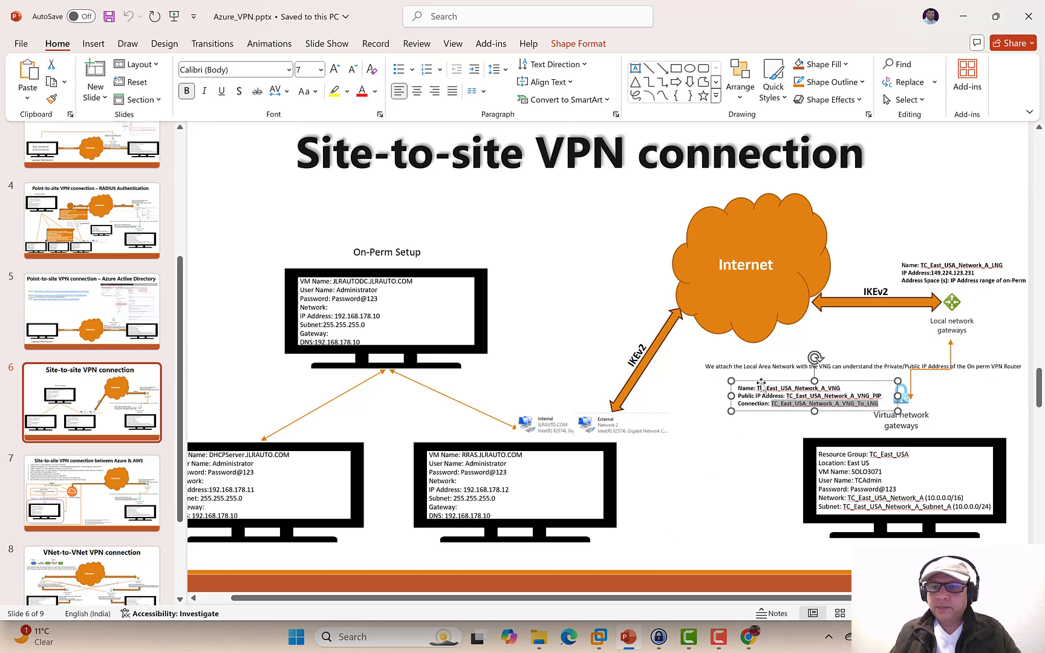
{"action": "left_click", "coordinate": [962, 16]}
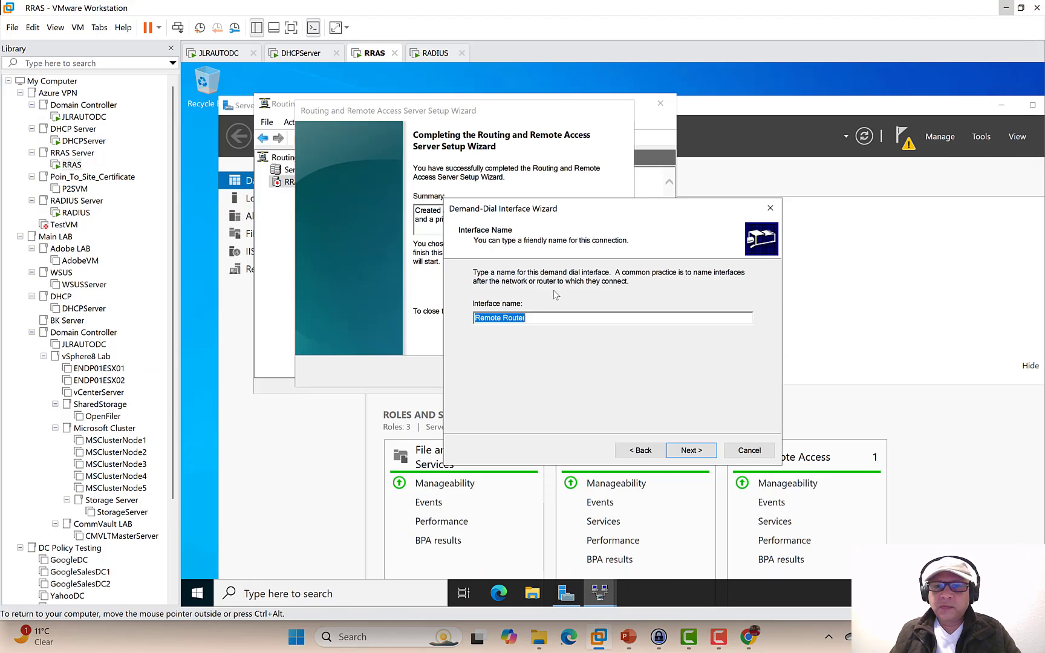
{"action": "type", "text": "Azure"}
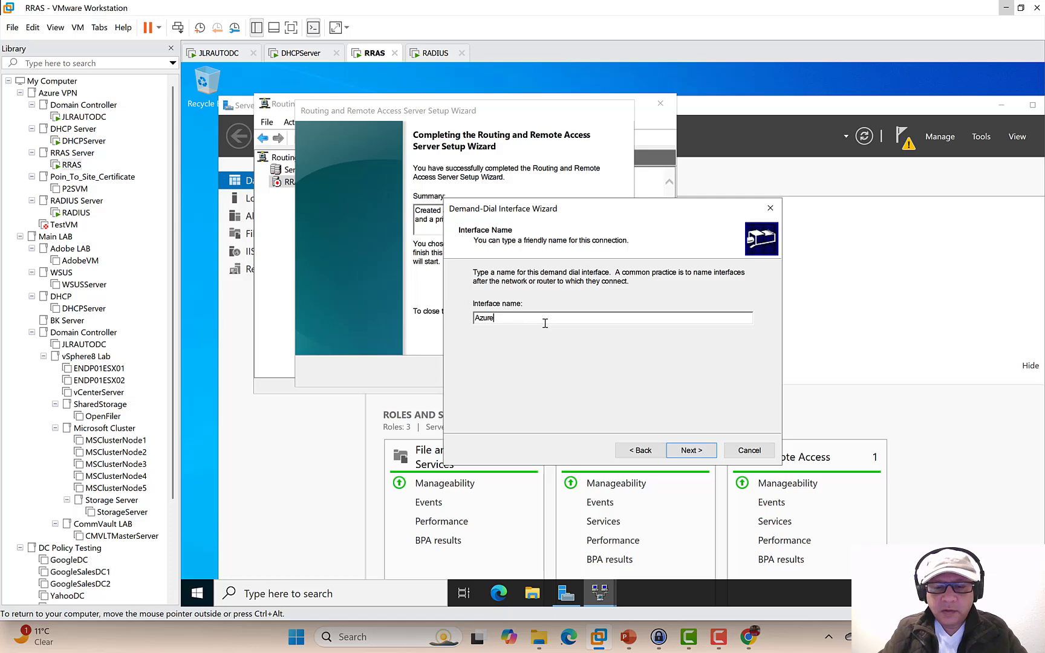
{"action": "type", "text": "_GW"}
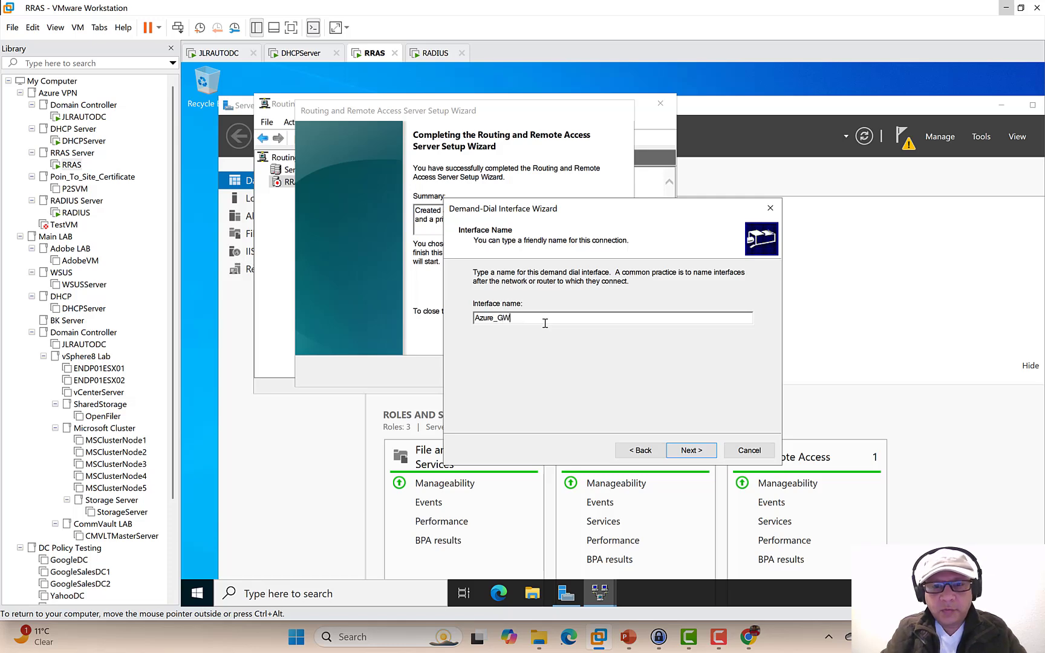
{"action": "left_click", "coordinate": [693, 453]}
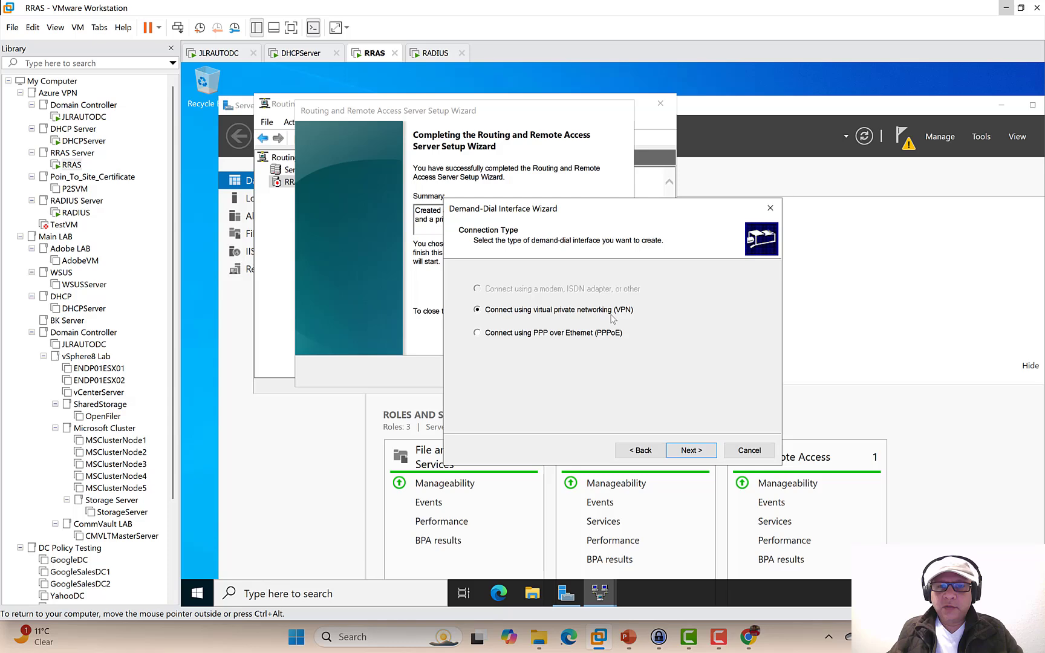
- Make Azure_GW a VPN connection using the IKEv2 type
{"action": "left_click", "coordinate": [691, 453]}
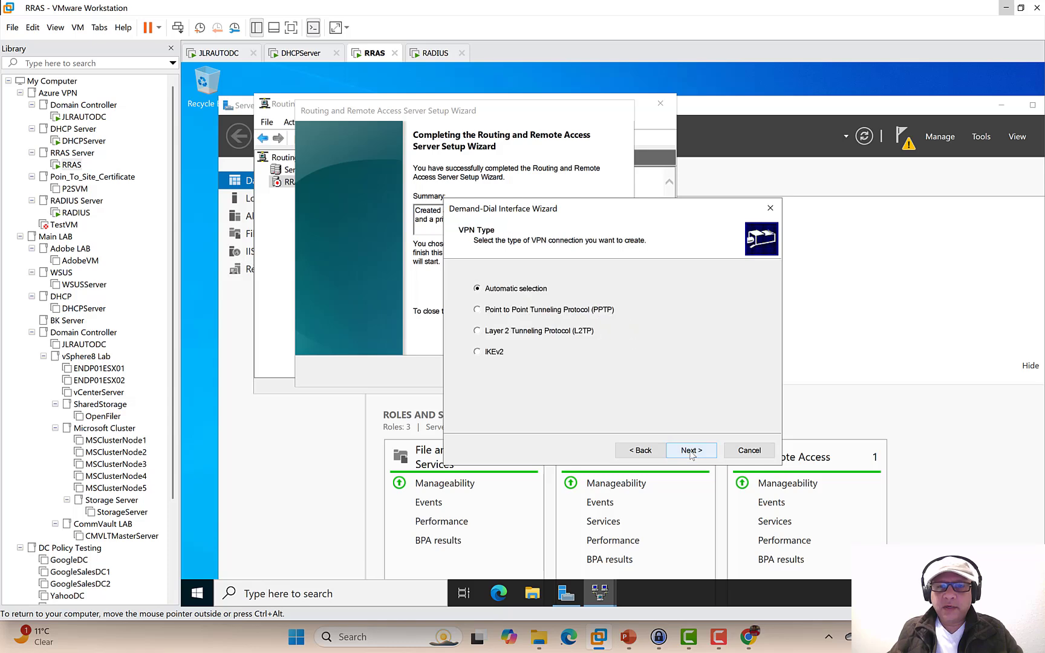
{"action": "left_click", "coordinate": [501, 356]}
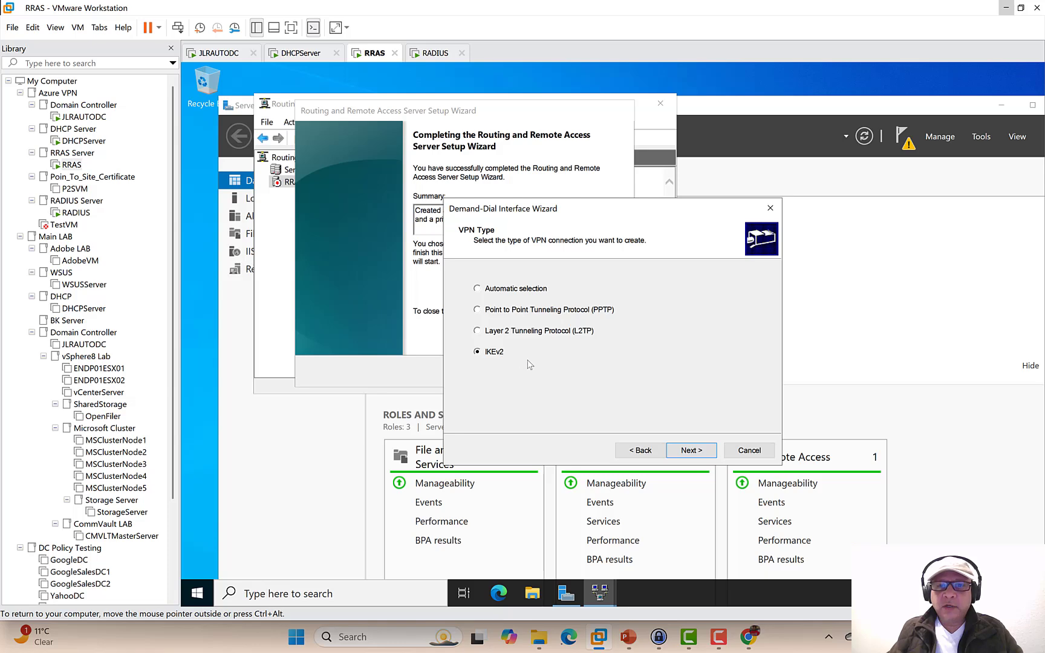
{"action": "left_click", "coordinate": [689, 455]}
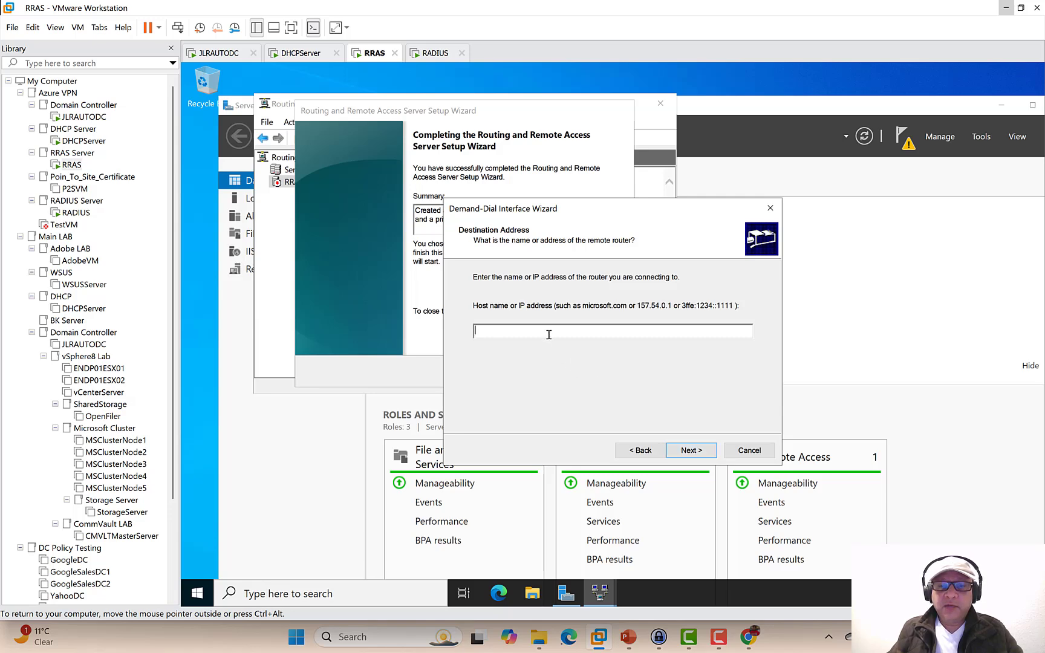
{"action": "left_click", "coordinate": [745, 640]}
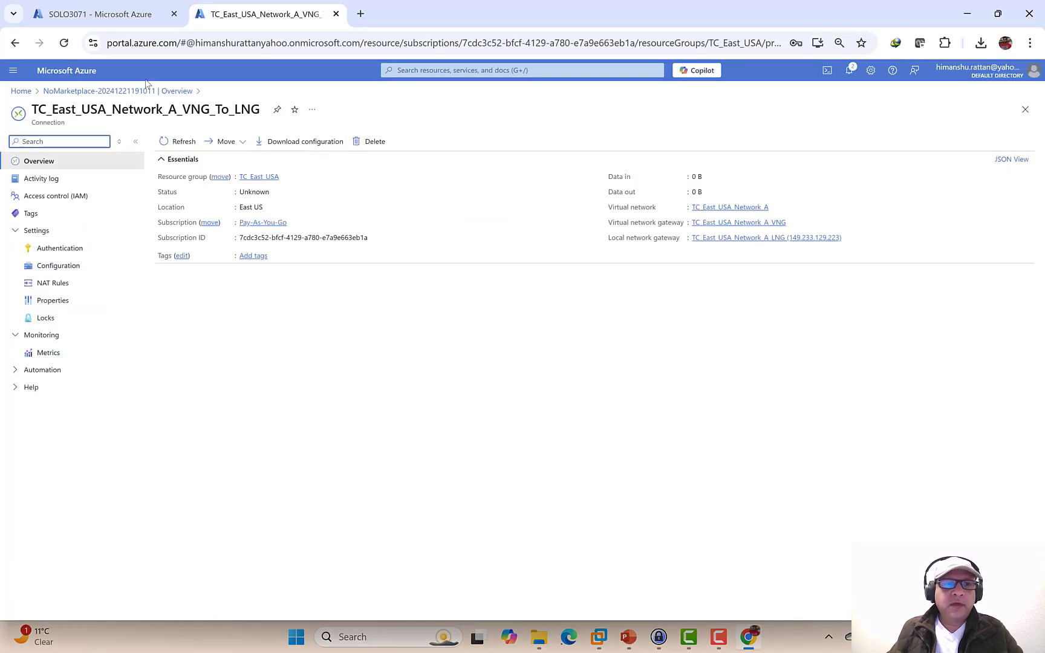
- Copy the 172.178.56.201 public IP of gateway TC_East_USA_Network_A_VNG
{"action": "left_click", "coordinate": [121, 15]}
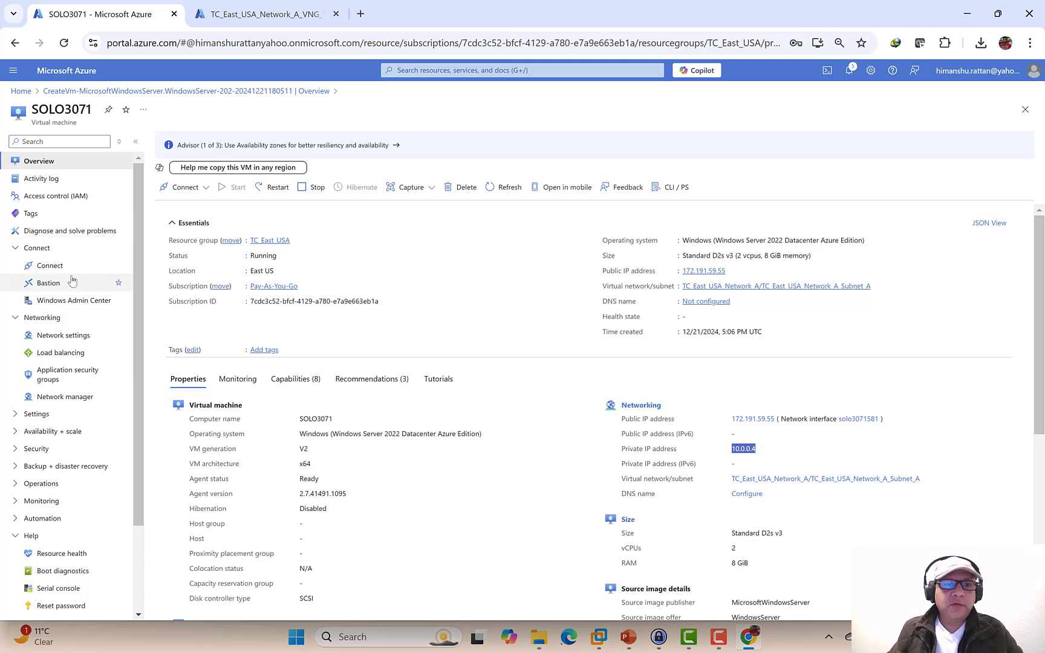
{"action": "left_click", "coordinate": [21, 91]}
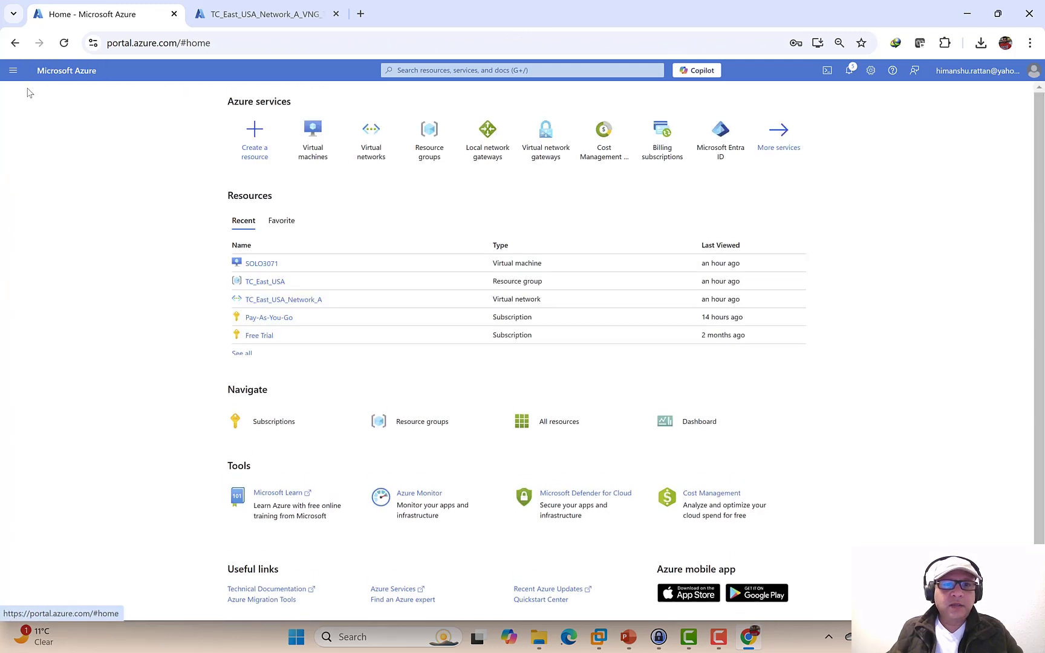
{"action": "left_click", "coordinate": [546, 152]}
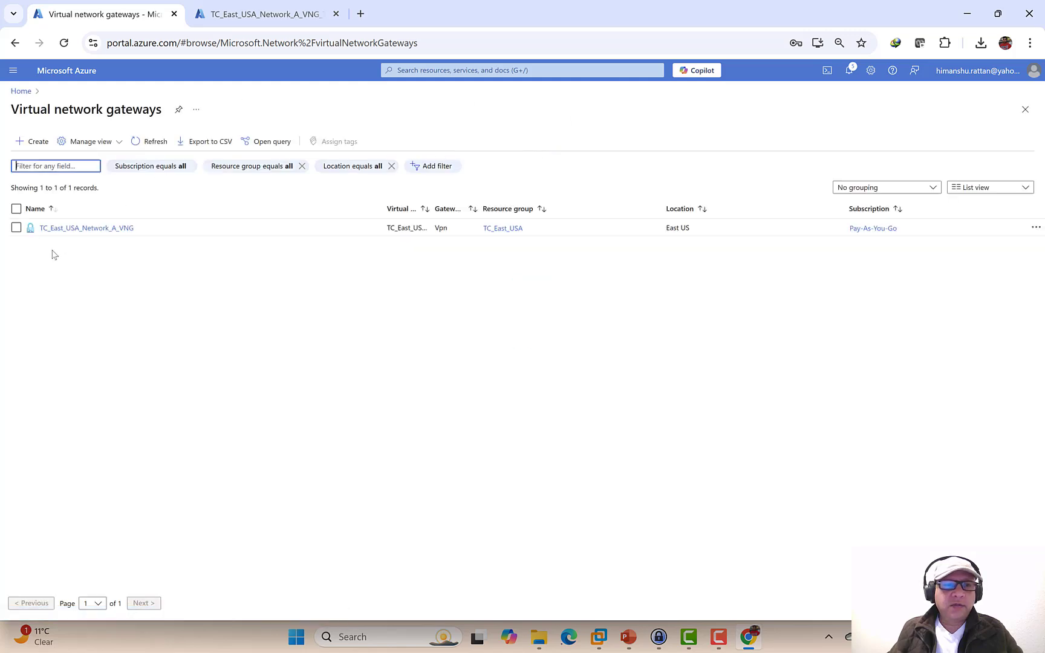
{"action": "left_click", "coordinate": [77, 228]}
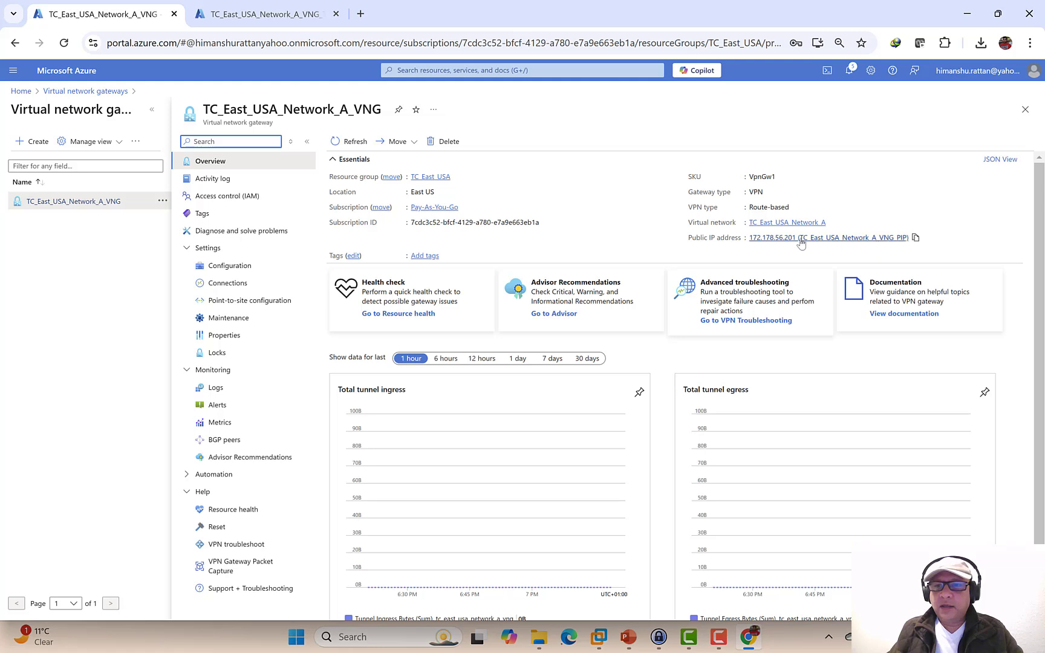
{"action": "left_click", "coordinate": [915, 238]}
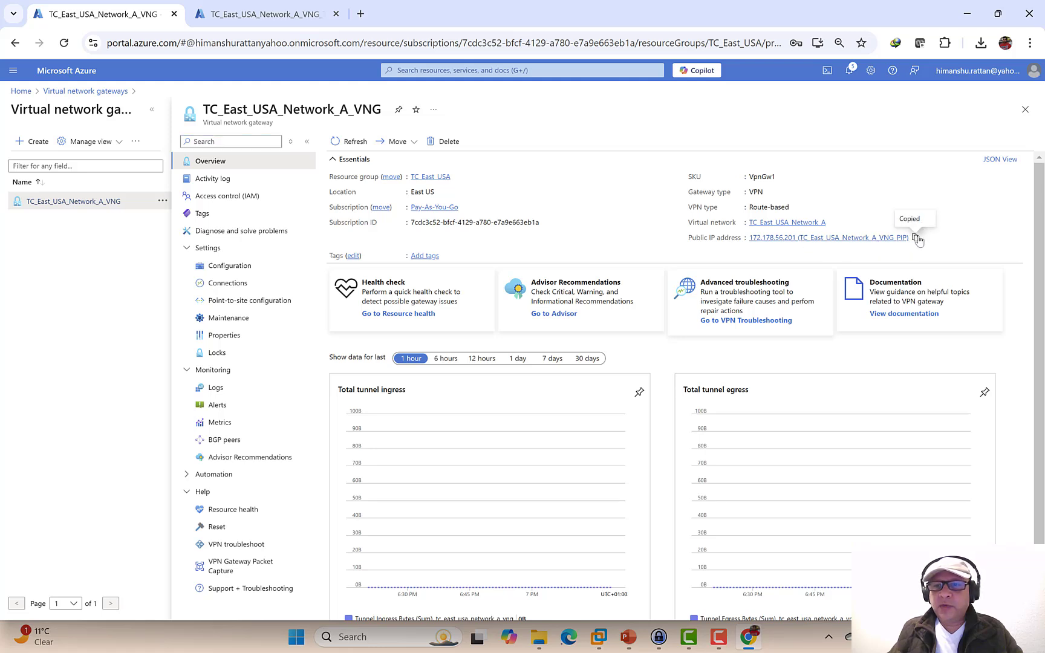
- Open the Run dialog from the Windows quick link menu and clear its text
{"action": "right_click", "coordinate": [297, 637]}
{"action": "left_click", "coordinate": [306, 554]}
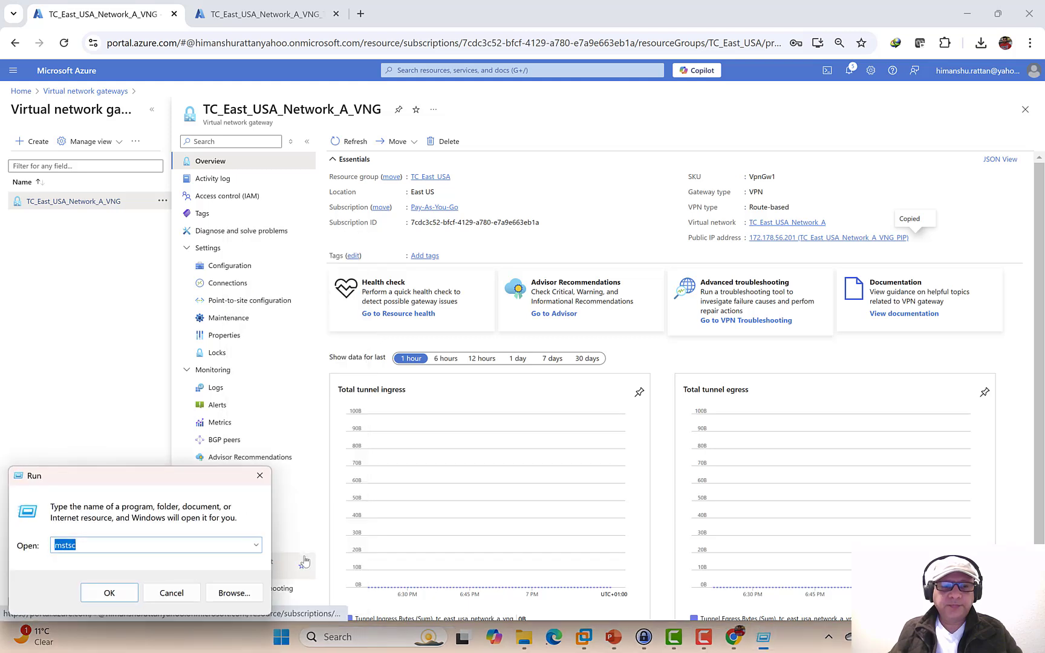
{"action": "type", "text": "no"}
{"action": "key", "text": "BackSpace"}
{"action": "key", "text": "BackSpace"}
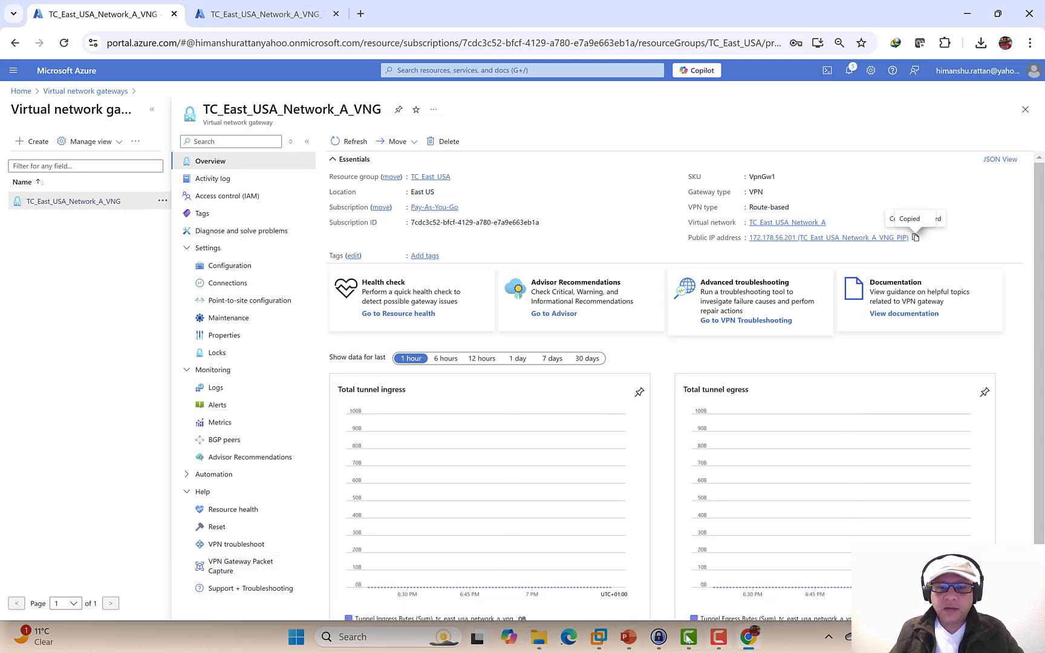
- Enter 172.178.56.201 as the remote router's host address in the demand-dial wizard
{"action": "mouse_move", "coordinate": [598, 637]}
{"action": "left_click", "coordinate": [652, 559]}
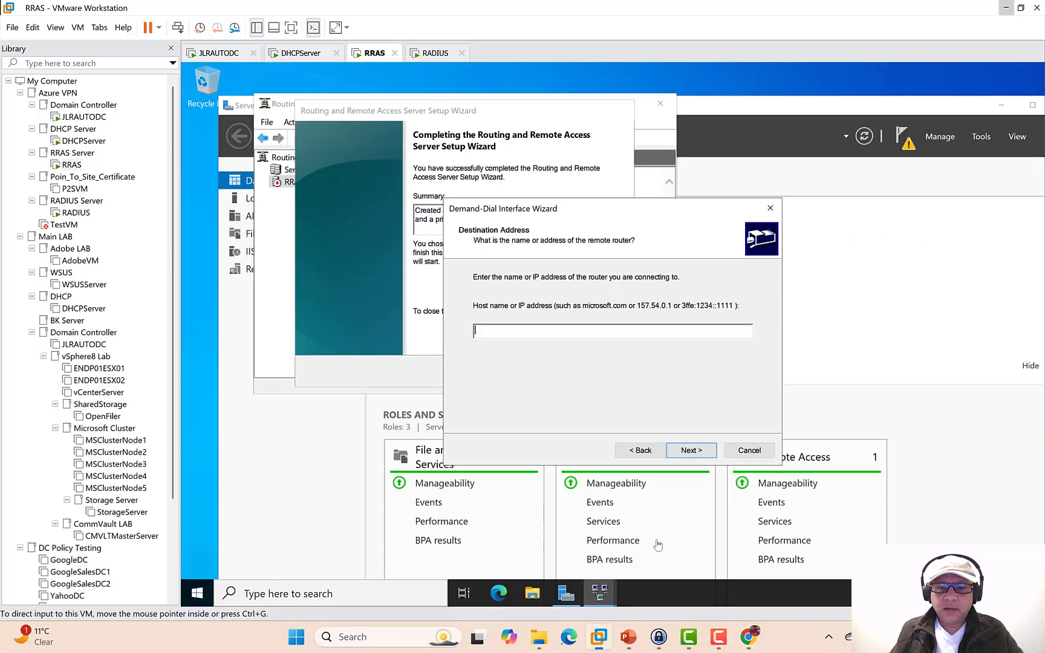
{"action": "key", "text": "ctrl+v"}
{"action": "left_click", "coordinate": [527, 330]}
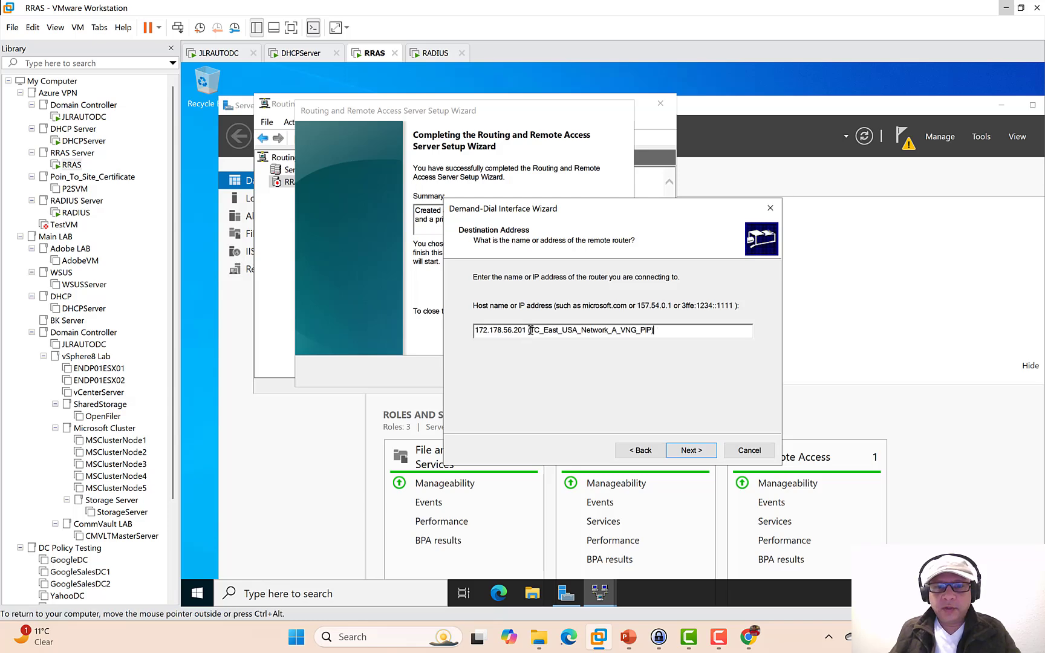
{"action": "left_click", "coordinate": [708, 324], "text": "shift"}
{"action": "key", "text": "BackSpace"}
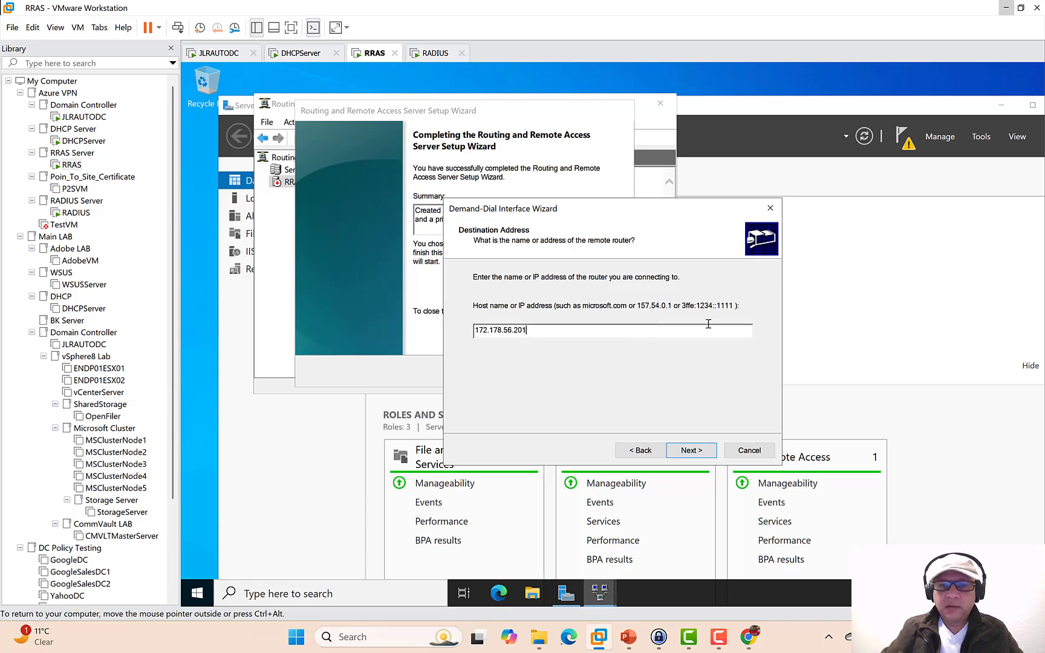
- Keep IP packet routing enabled and begin adding a static route for the remote network
{"action": "left_click", "coordinate": [691, 450]}
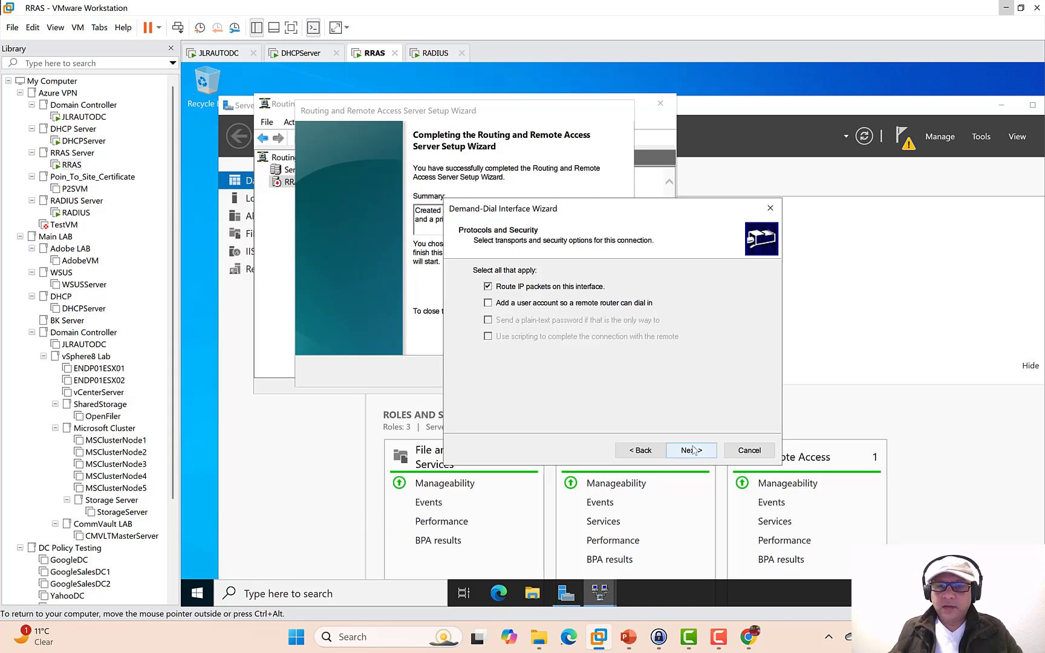
{"action": "left_click", "coordinate": [693, 450]}
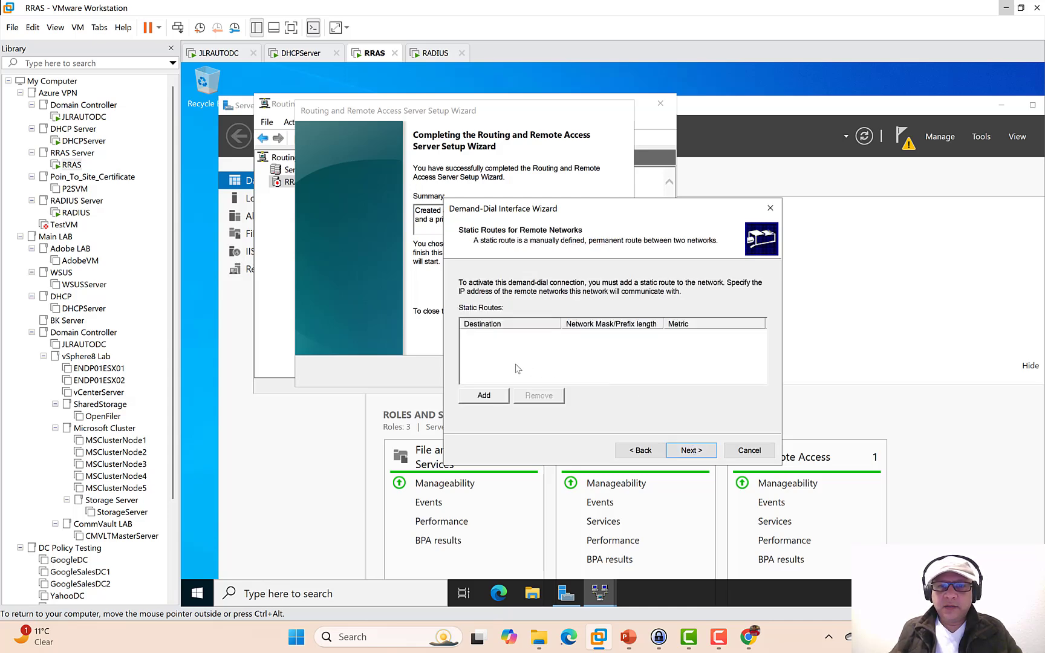
{"action": "left_click", "coordinate": [484, 396]}
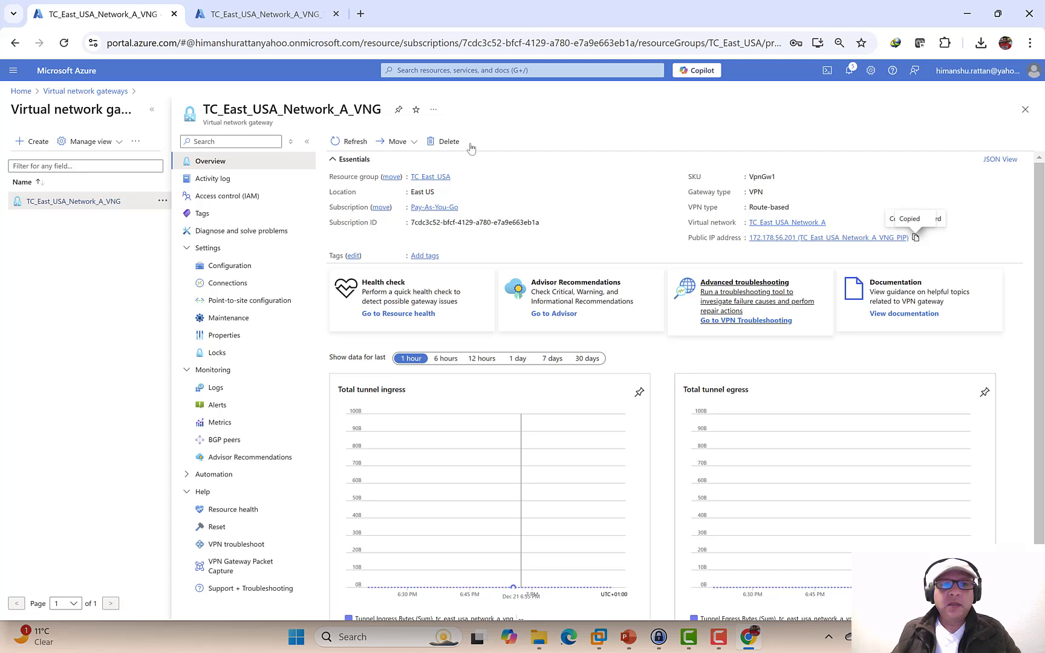
- Open the TC_East_USA_Network_A virtual network in the Azure portal
{"action": "left_click", "coordinate": [20, 91]}
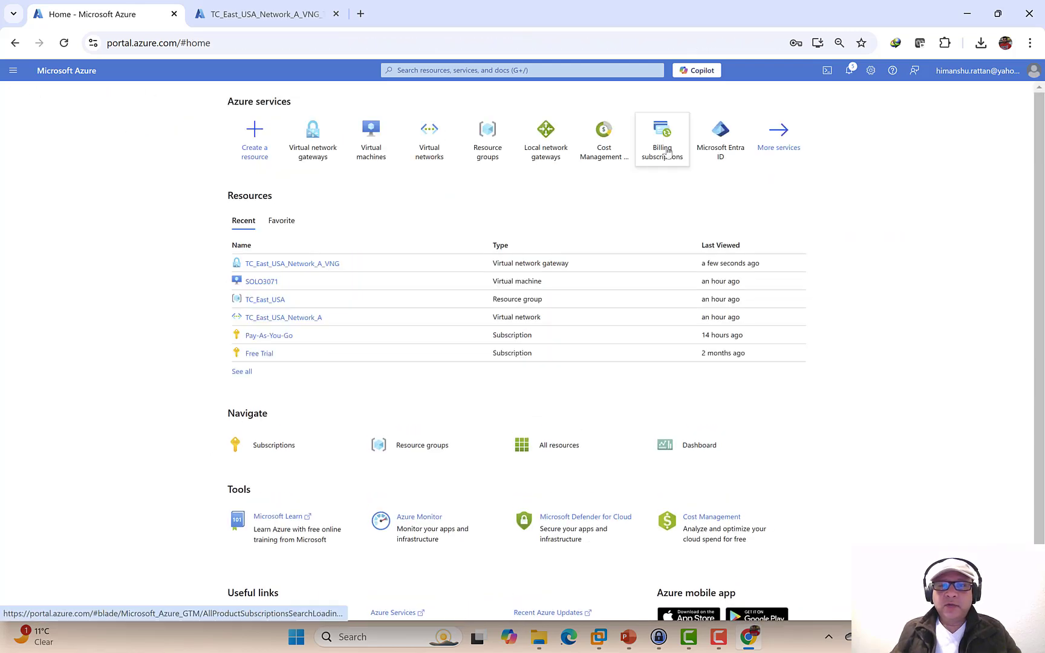
{"action": "left_click", "coordinate": [428, 144]}
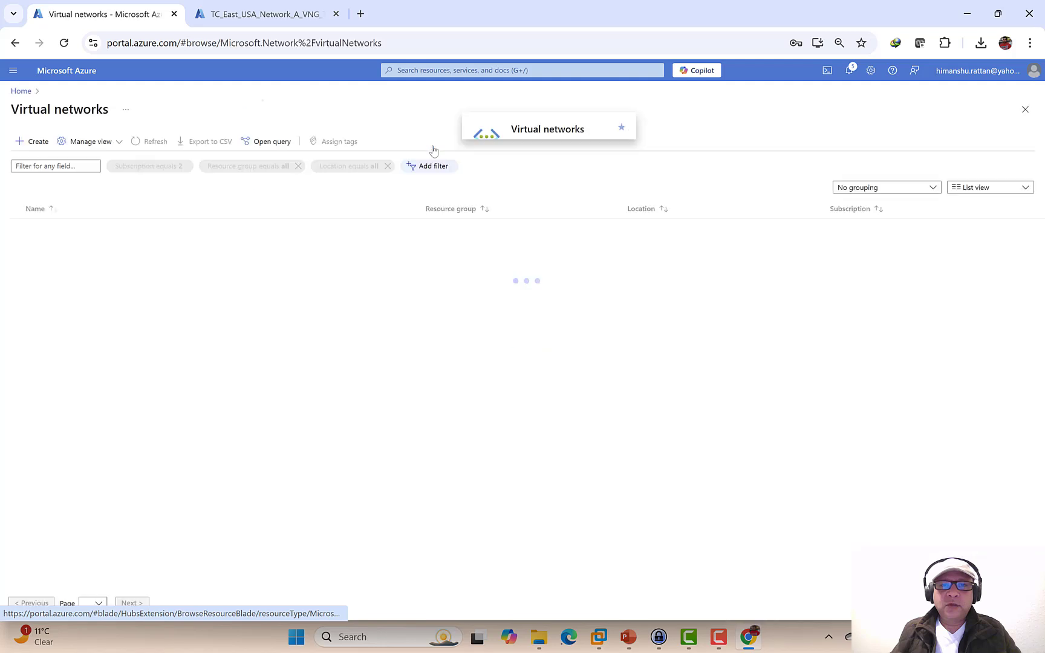
{"action": "left_click", "coordinate": [82, 228]}
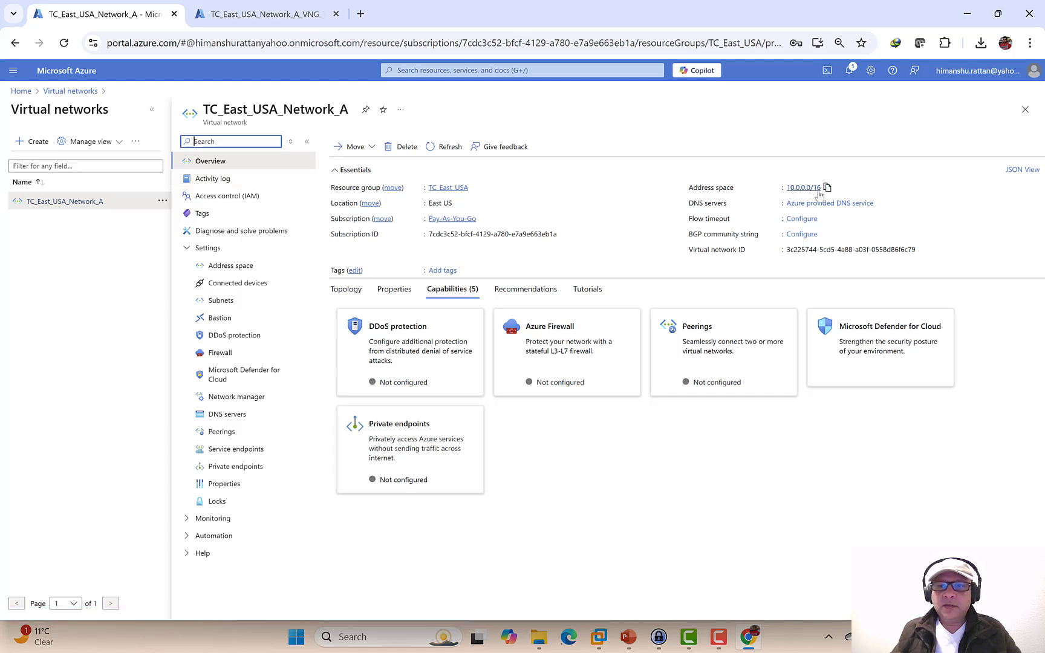
{"action": "left_click", "coordinate": [827, 188]}
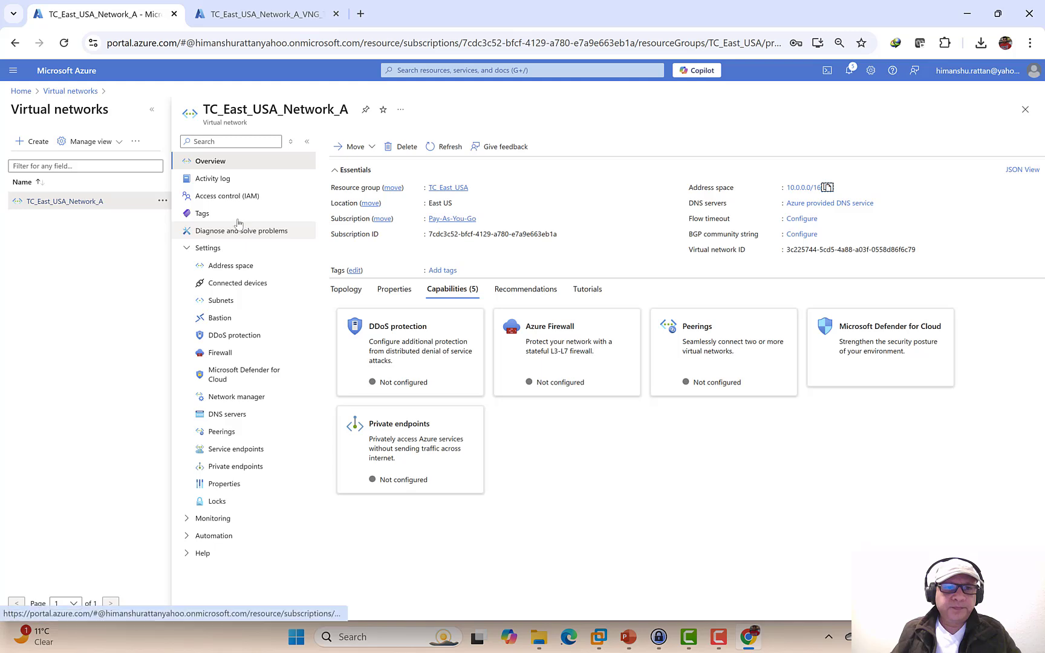
- Copy the 10.0.0.0/16 range from its Address space settings
{"action": "left_click", "coordinate": [229, 266]}
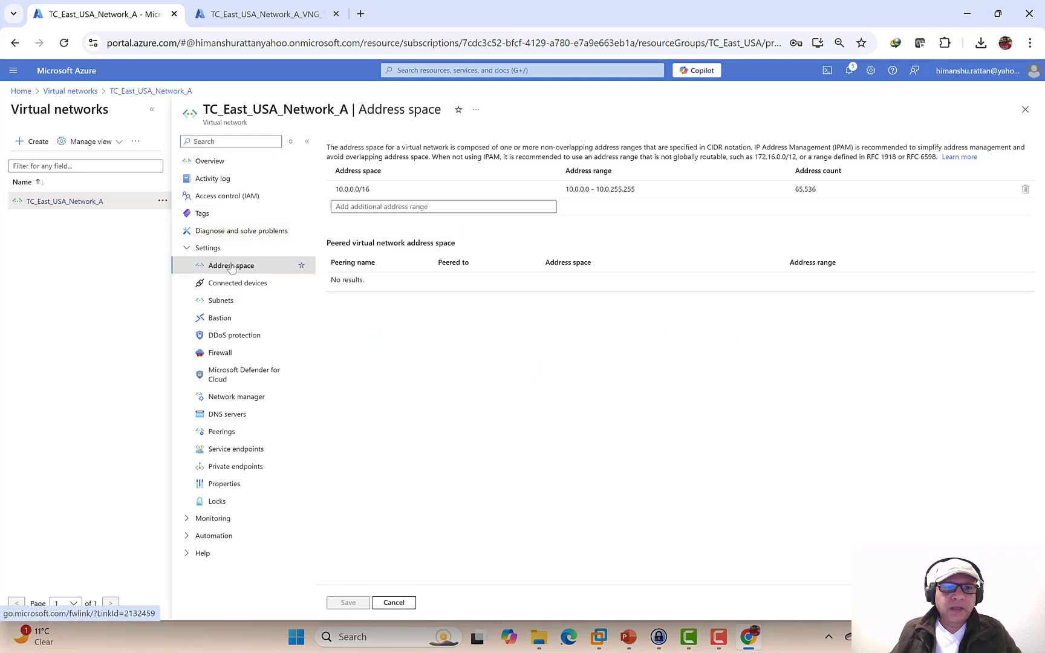
{"action": "left_click_drag", "start_coordinate": [379, 191], "coordinate": [328, 189]}
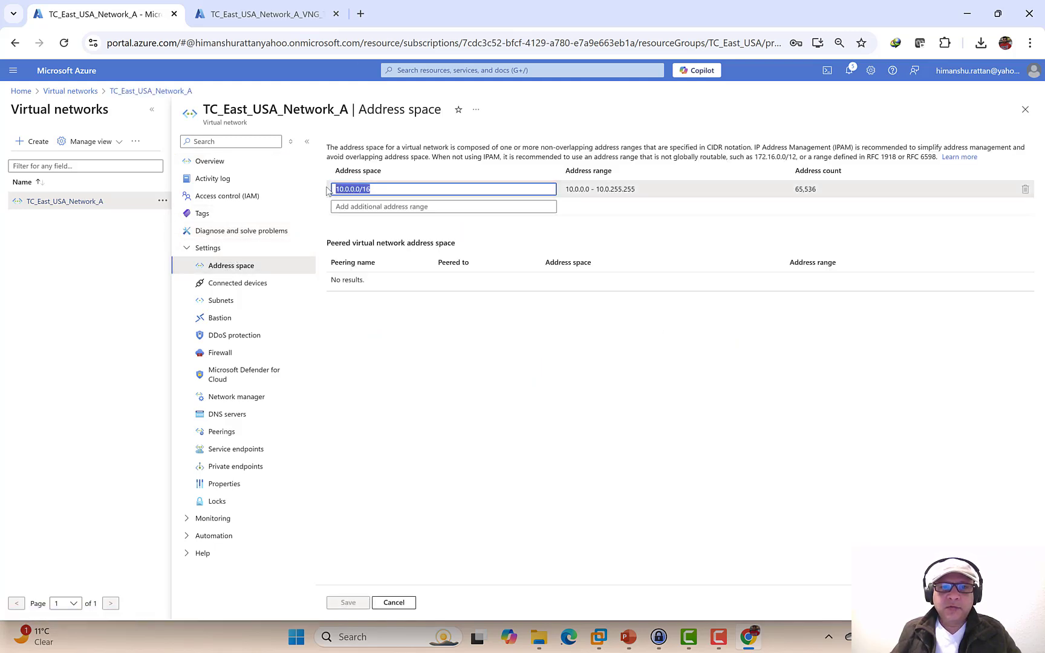
{"action": "right_click", "coordinate": [348, 188]}
{"action": "left_click", "coordinate": [388, 253]}
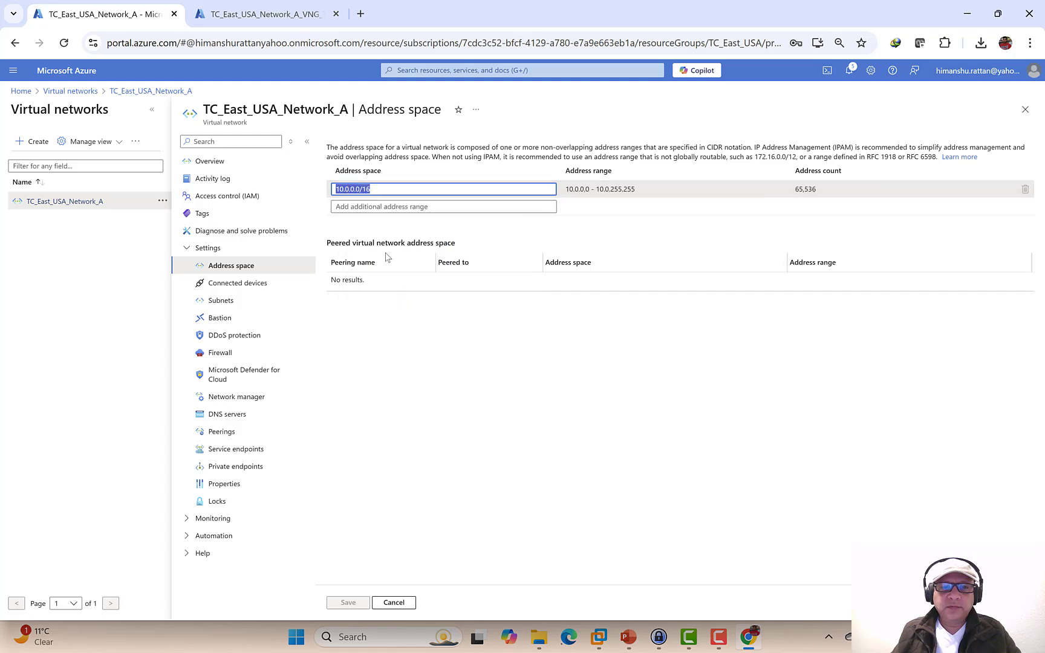
{"action": "left_click", "coordinate": [381, 190]}
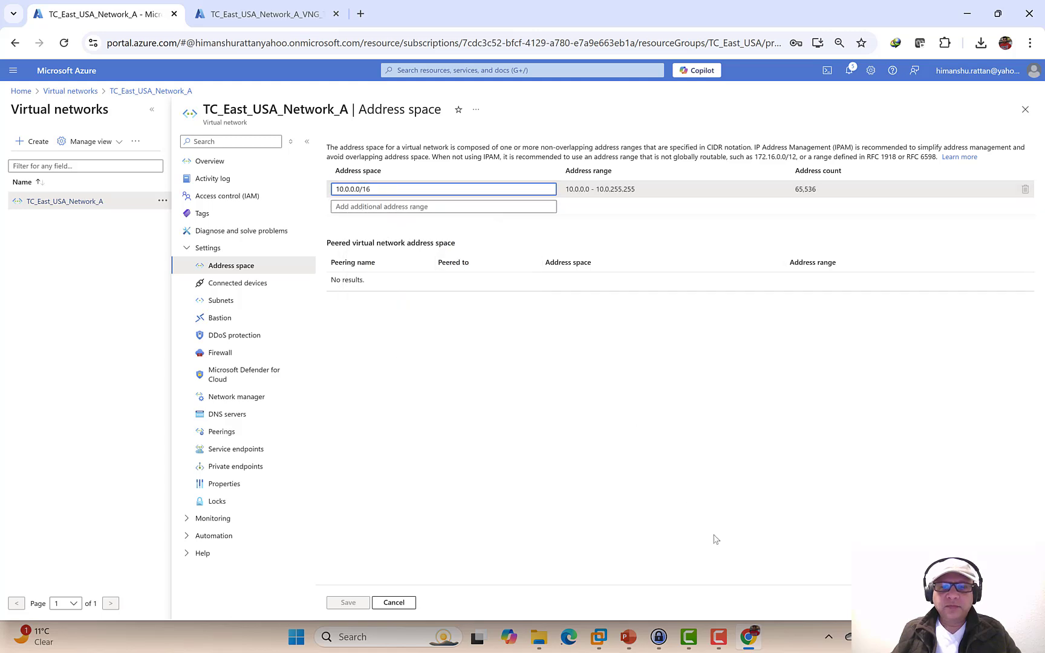
{"action": "mouse_move", "coordinate": [608, 638]}
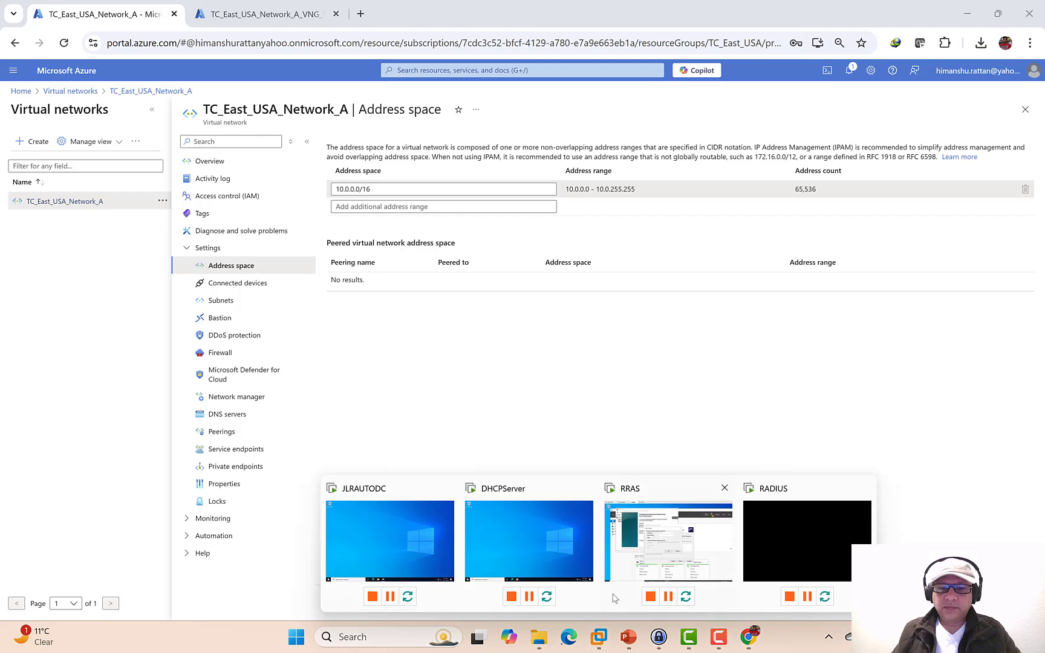
{"action": "left_click", "coordinate": [634, 560]}
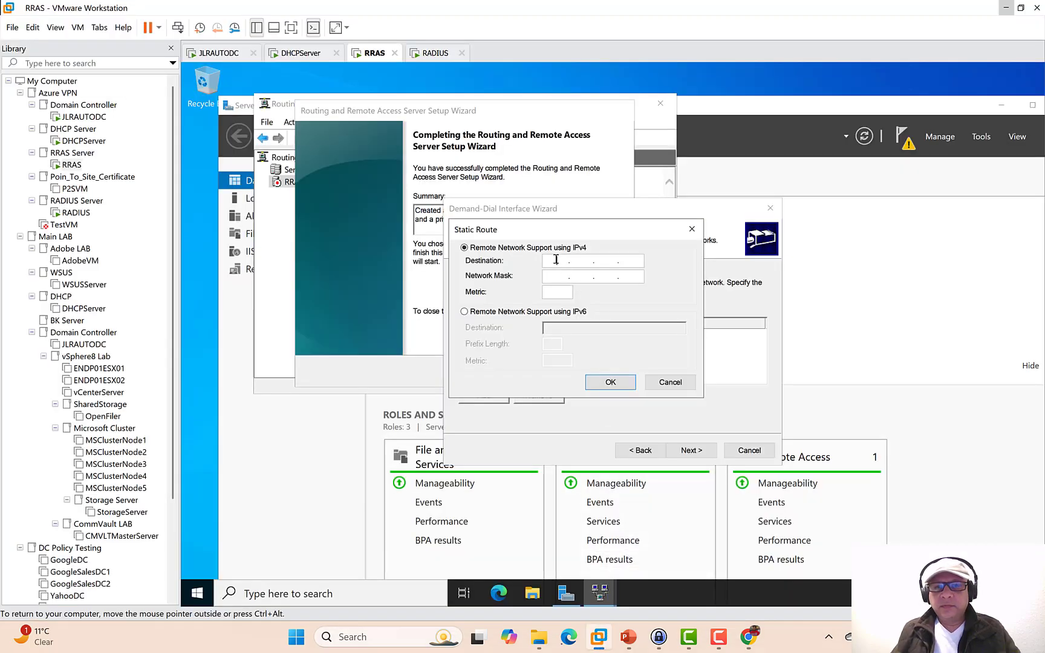
- Add static route 10.0.0.0, mask 255.255.0.0, metric 10, then finish creating Azure_GW
{"action": "type", "text": "10.0"}
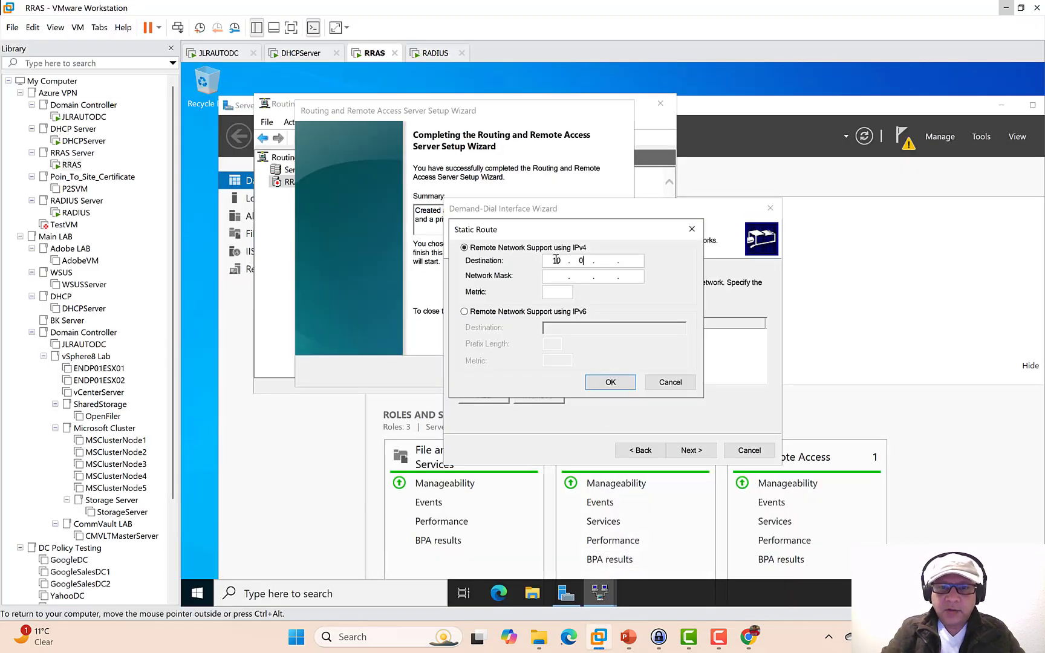
{"action": "type", "text": ".0"}
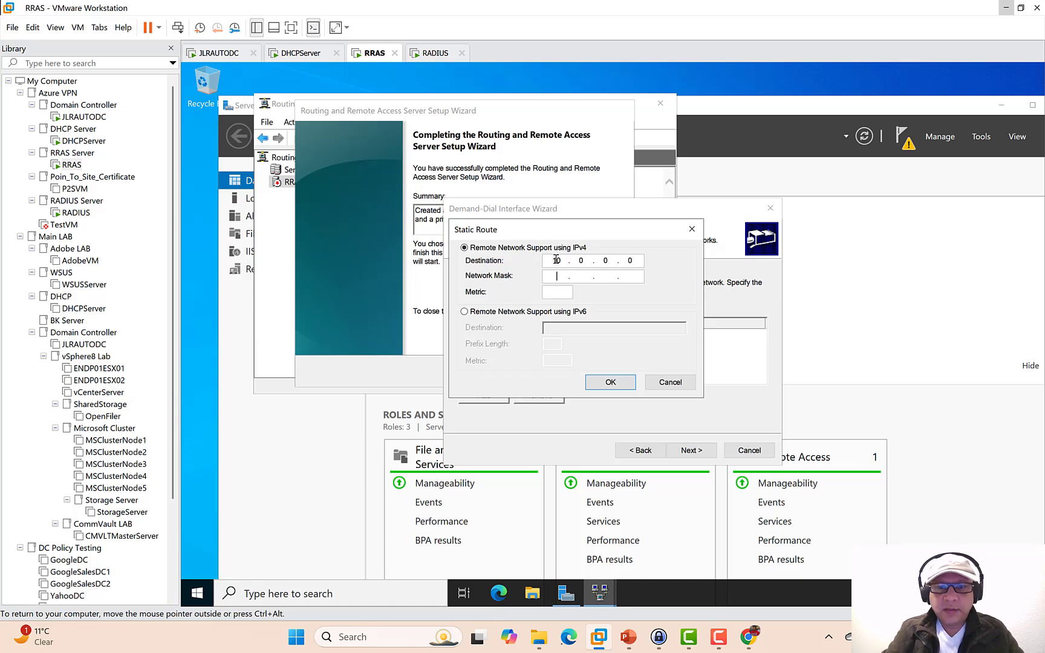
{"action": "type", "text": "255..."}
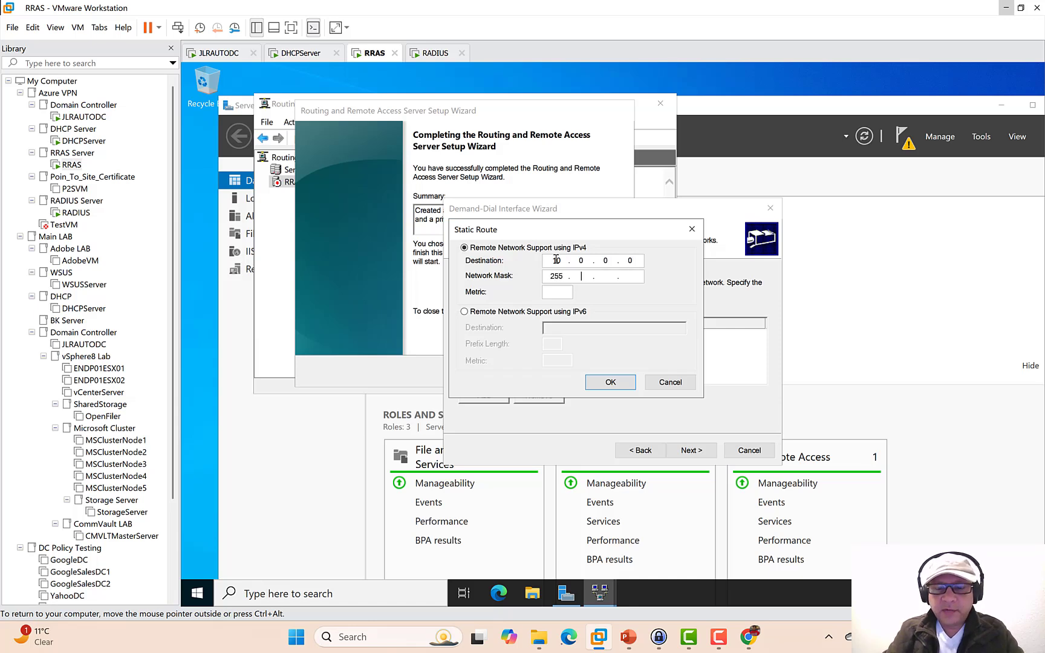
{"action": "type", "text": "255"}
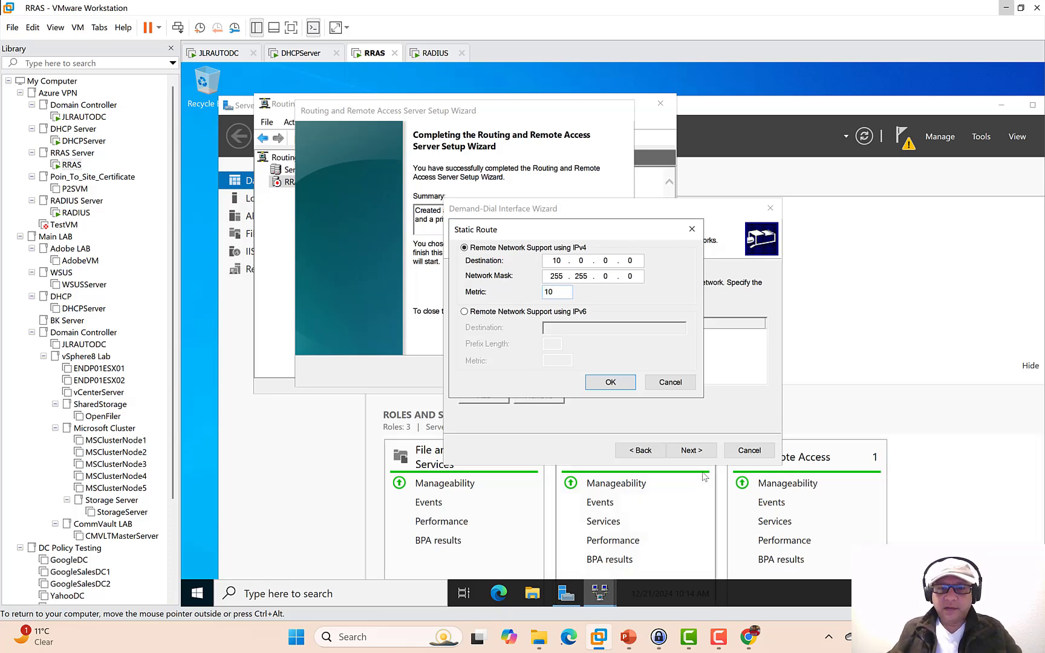
{"action": "left_click", "coordinate": [610, 382]}
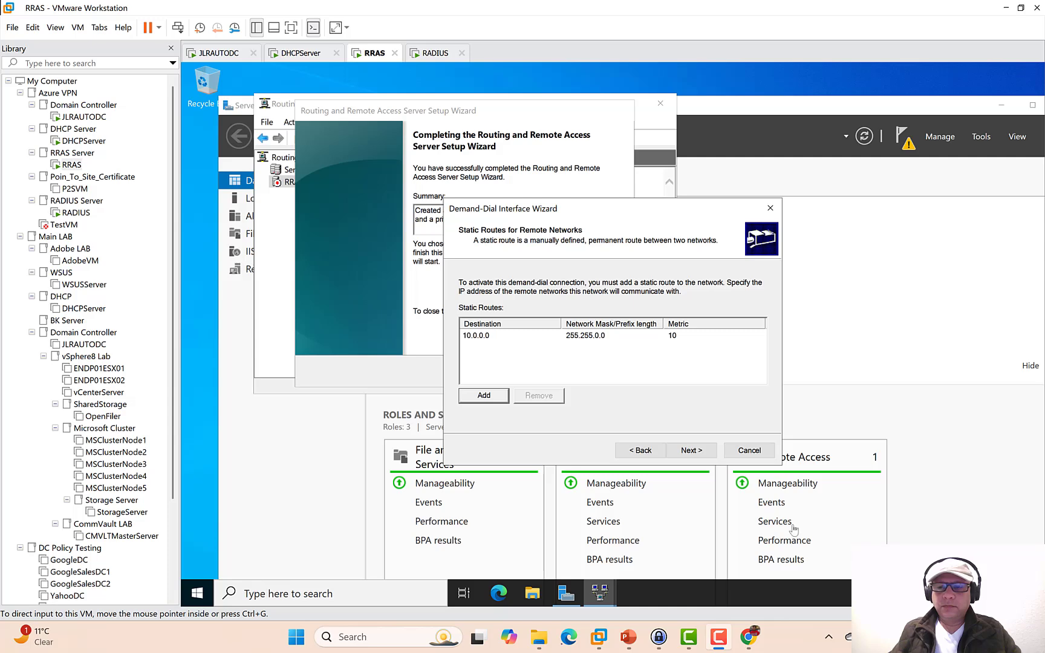
{"action": "left_click", "coordinate": [694, 416]}
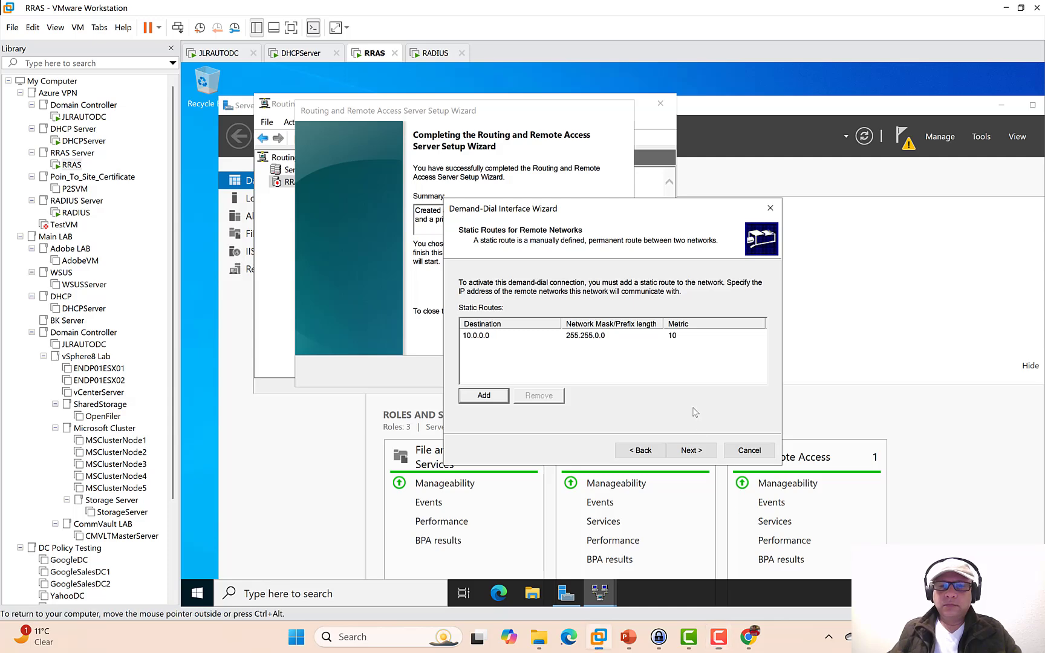
{"action": "left_click", "coordinate": [691, 451]}
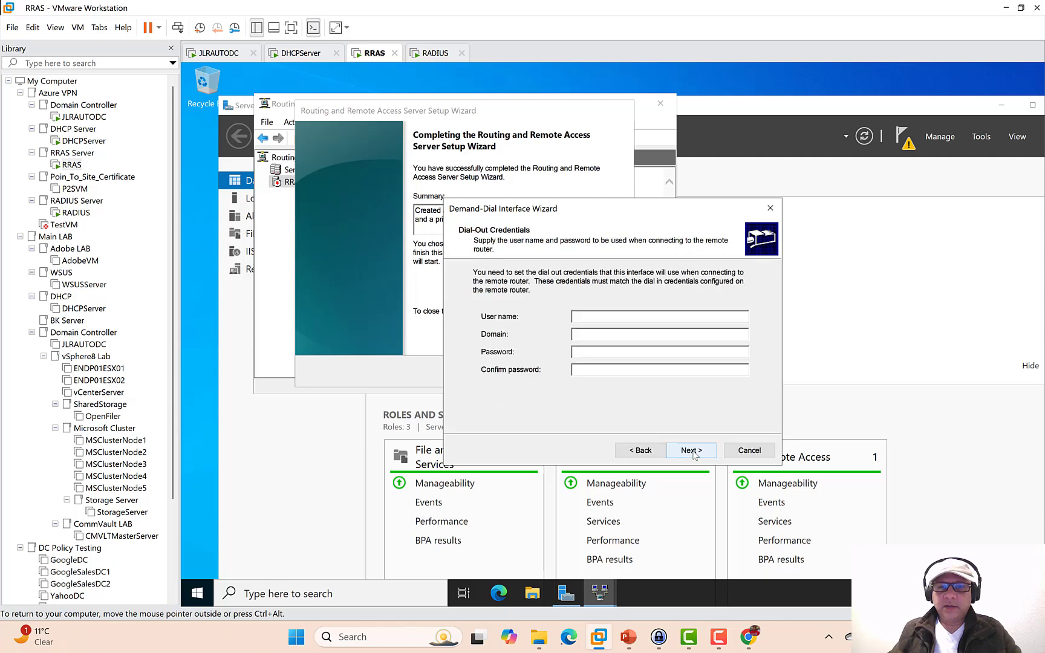
{"action": "left_click", "coordinate": [691, 451]}
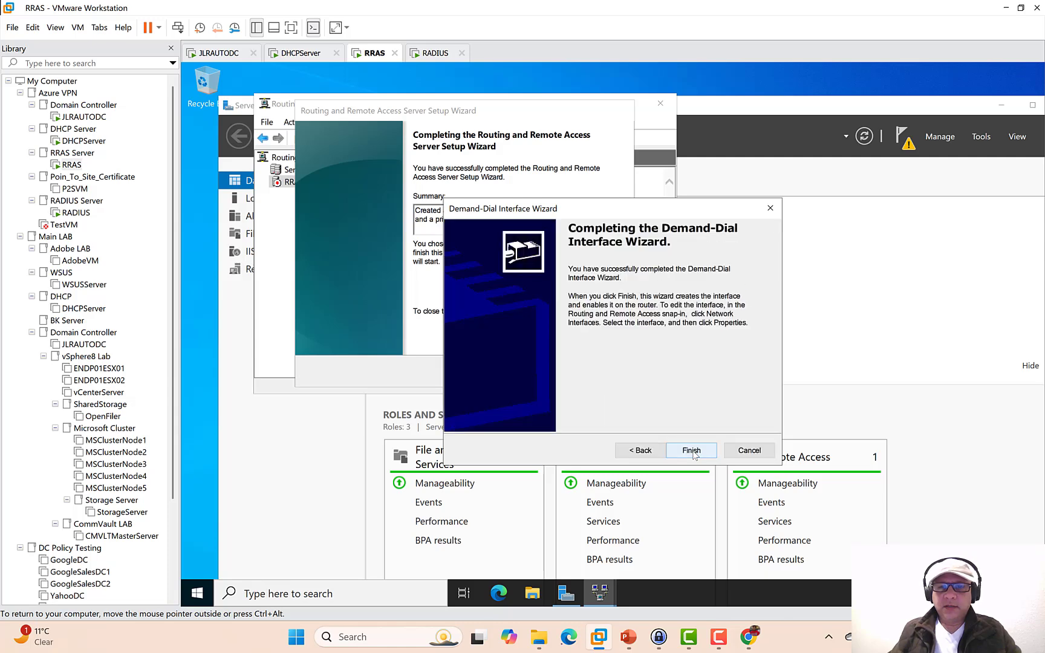
{"action": "left_click", "coordinate": [691, 451]}
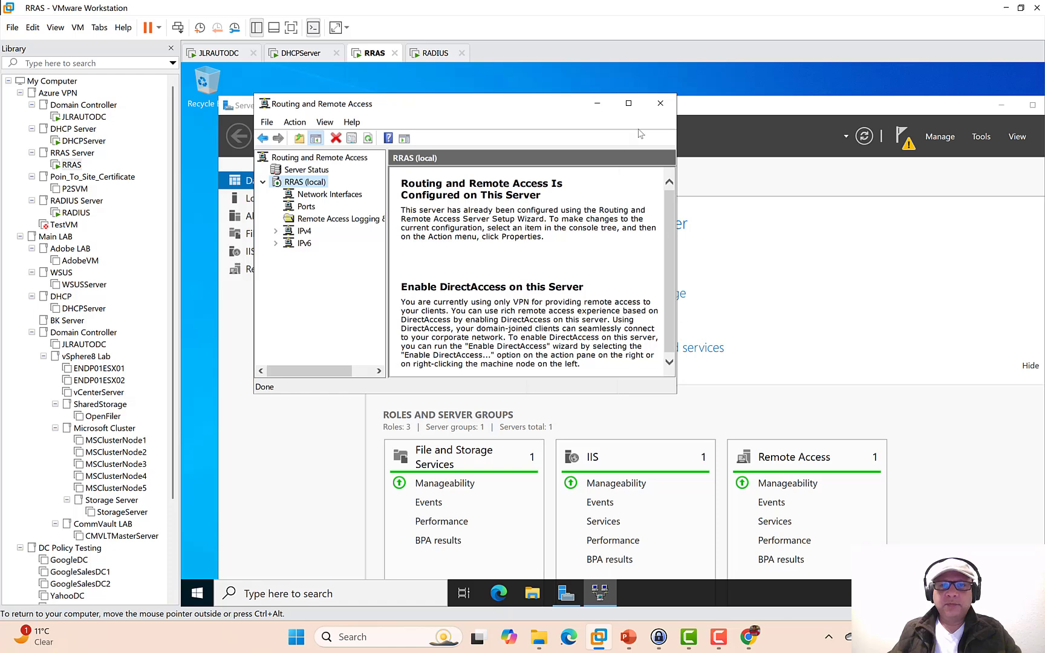
- Open the properties of the Azure_GW network interface
{"action": "double_click", "coordinate": [634, 106]}
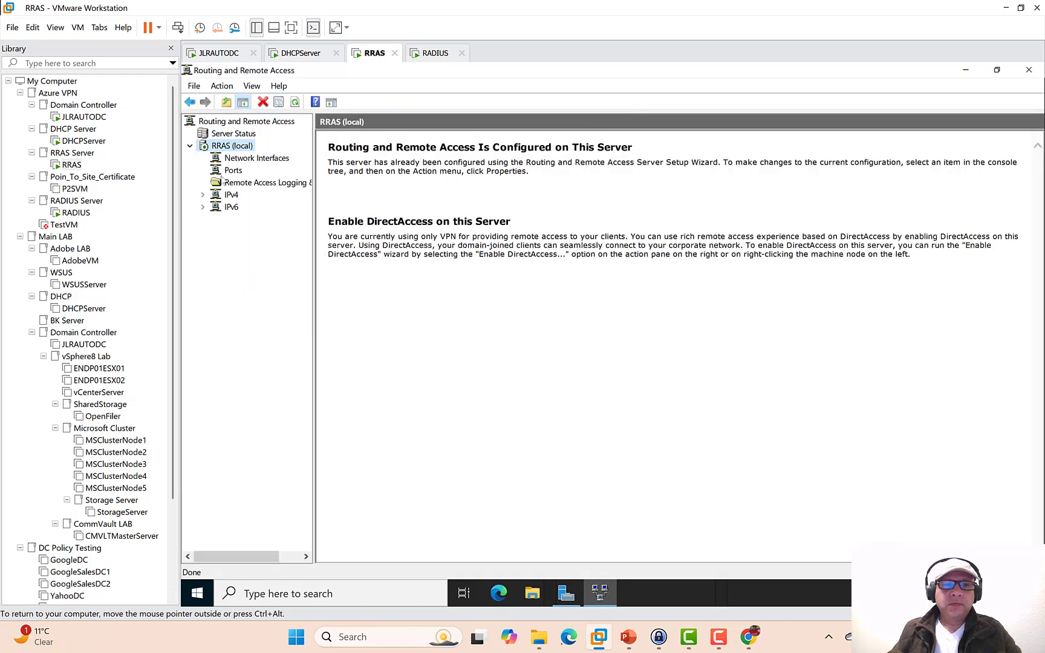
{"action": "left_click", "coordinate": [232, 160]}
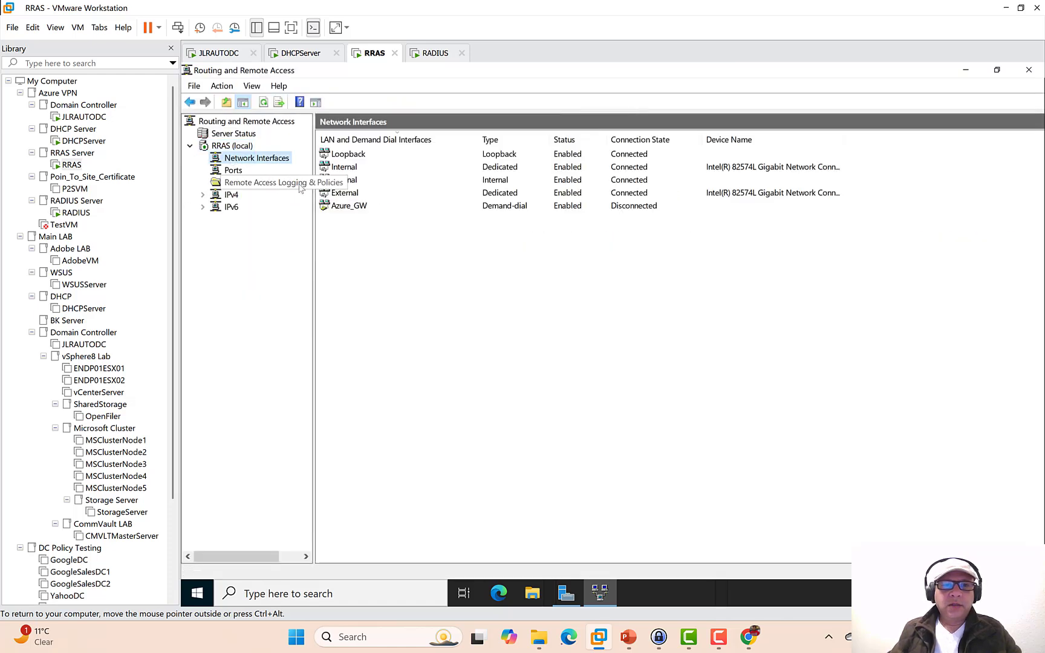
{"action": "left_click", "coordinate": [361, 209]}
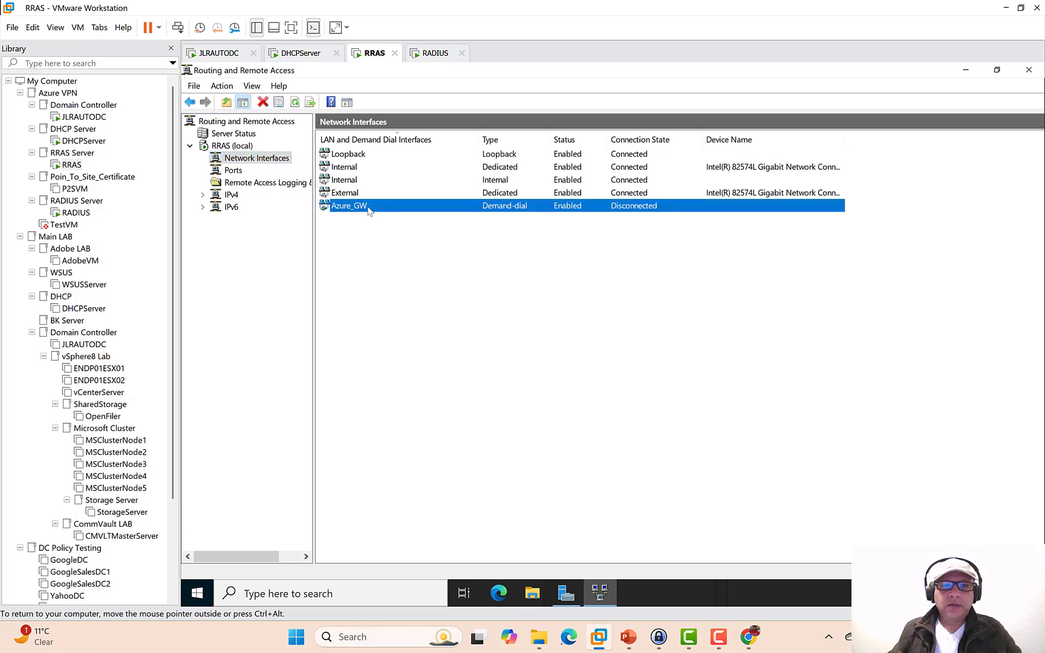
{"action": "right_click", "coordinate": [369, 209]}
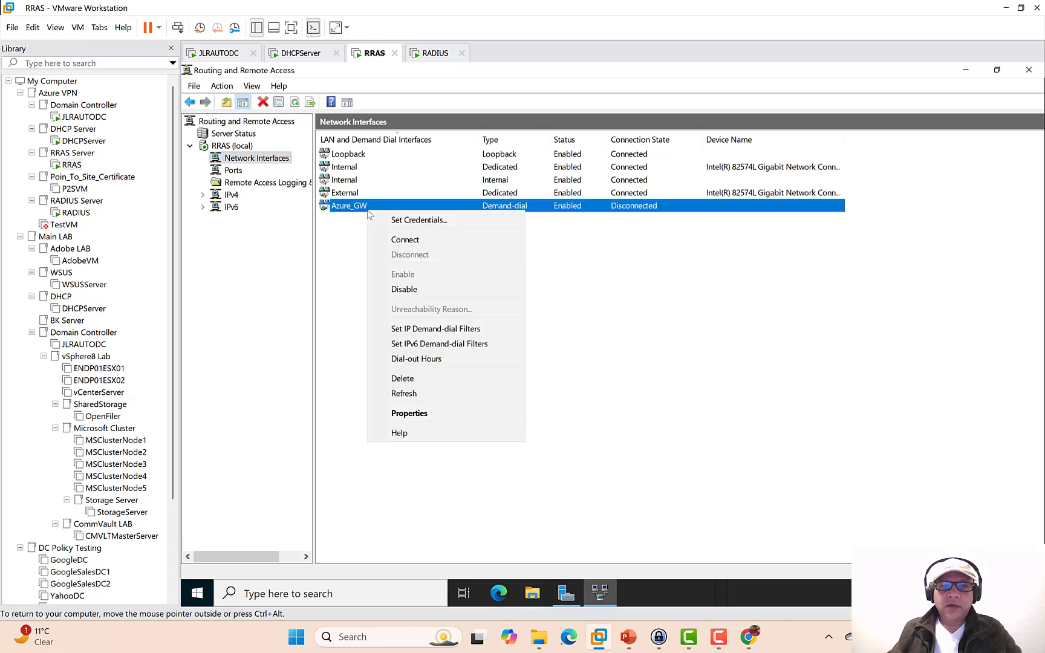
{"action": "left_click", "coordinate": [423, 414]}
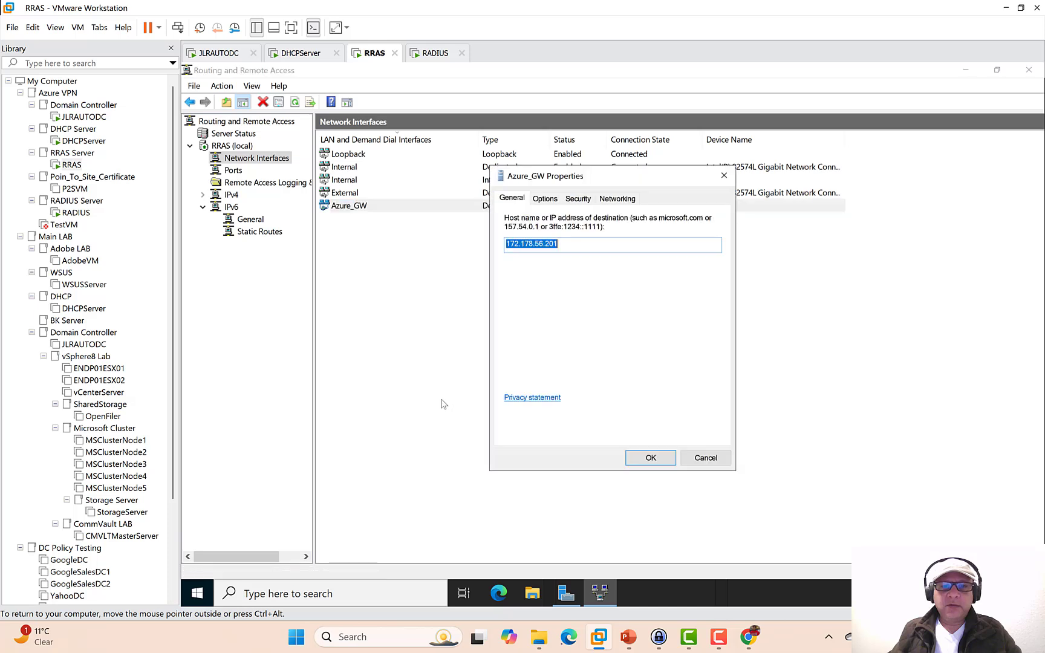
- Switch Azure_GW security to a preshared key, enter the key, and save
{"action": "left_click", "coordinate": [545, 200]}
{"action": "left_click", "coordinate": [569, 201]}
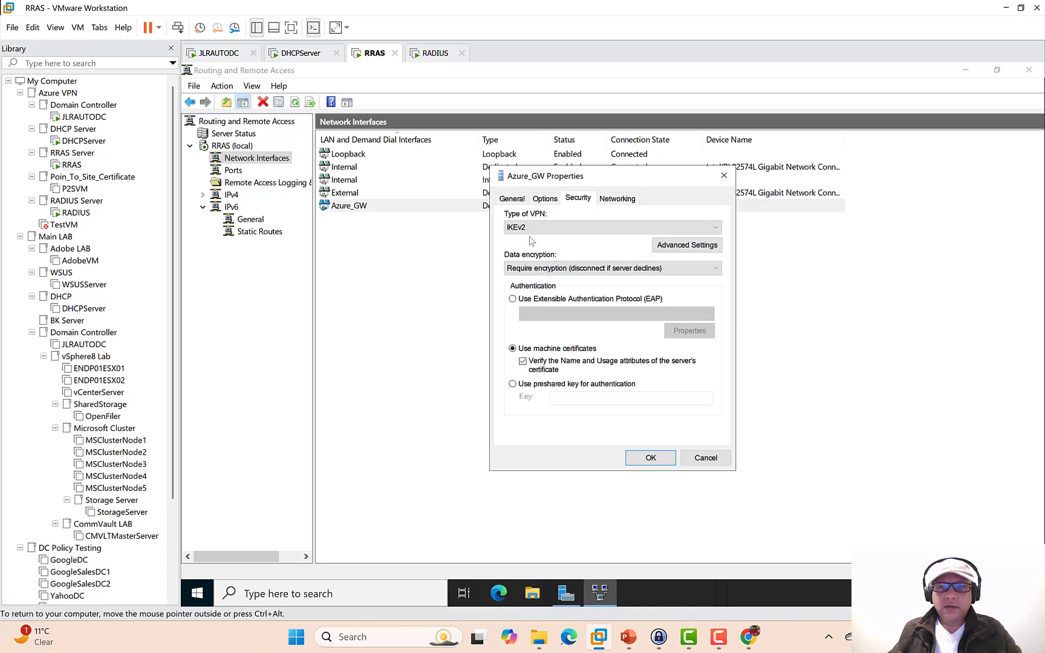
{"action": "left_click", "coordinate": [513, 384]}
{"action": "left_click", "coordinate": [571, 397]}
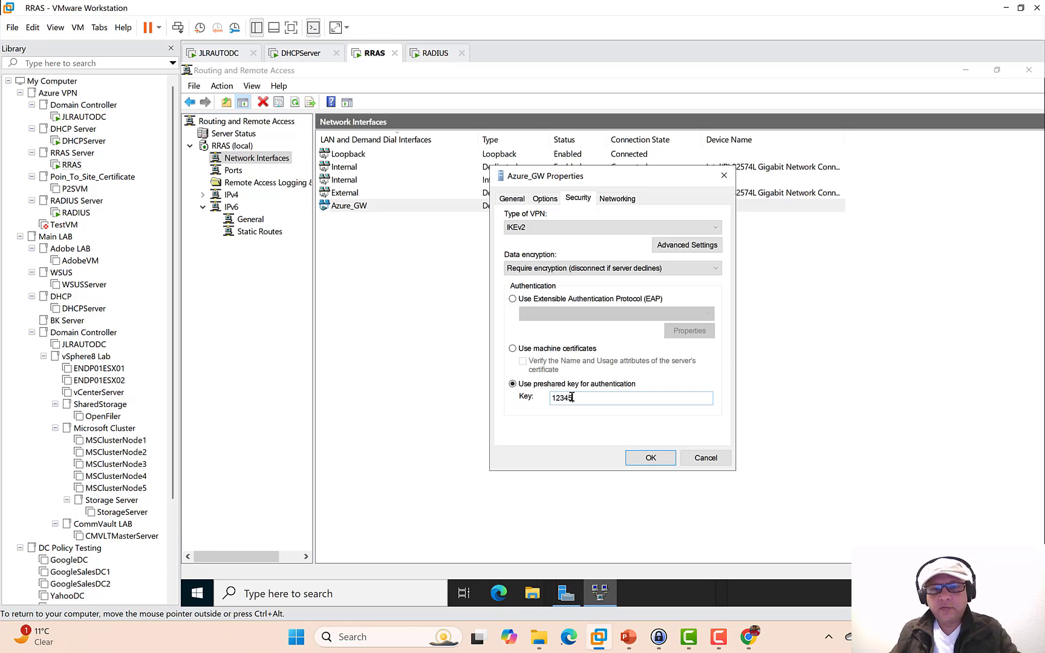
{"action": "left_click", "coordinate": [649, 458]}
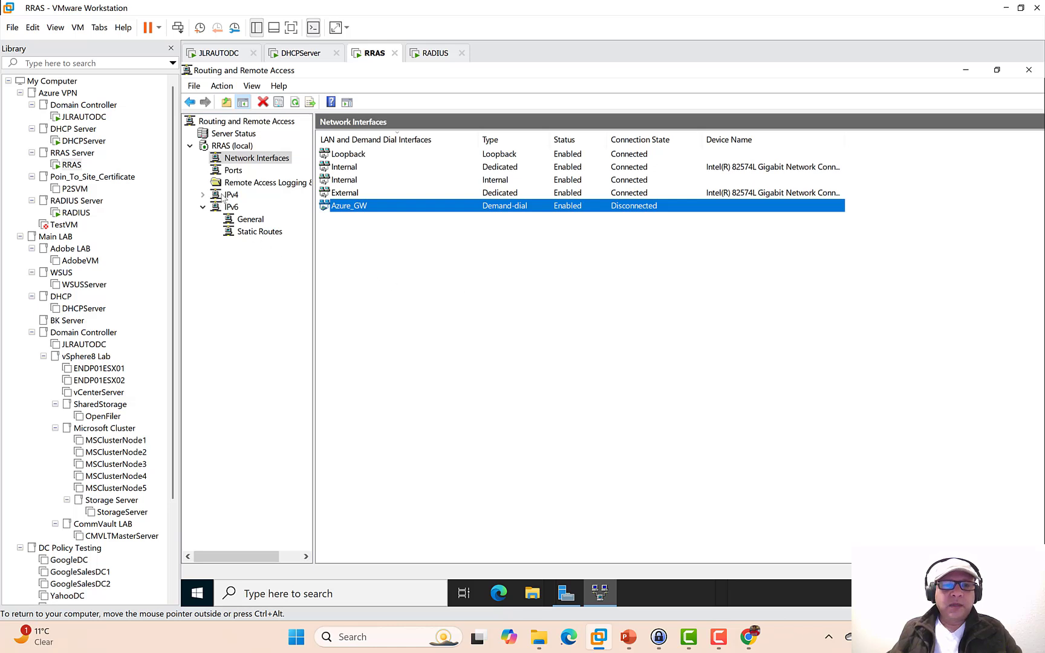
- Start a new route in the IPv4 Static Routes list
{"action": "left_click", "coordinate": [203, 195]}
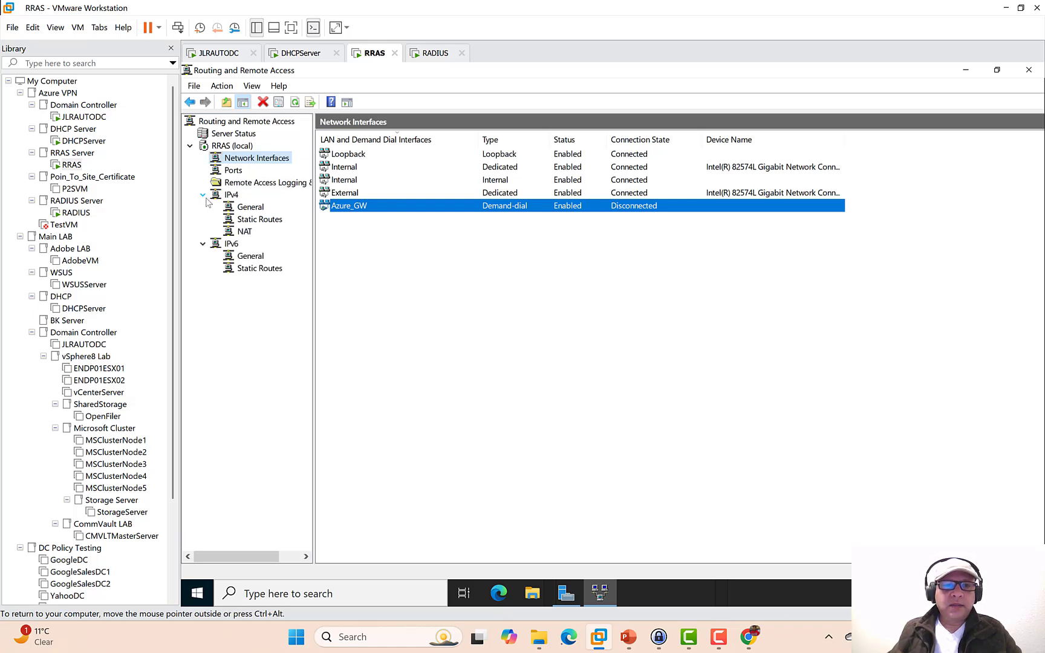
{"action": "left_click", "coordinate": [250, 208]}
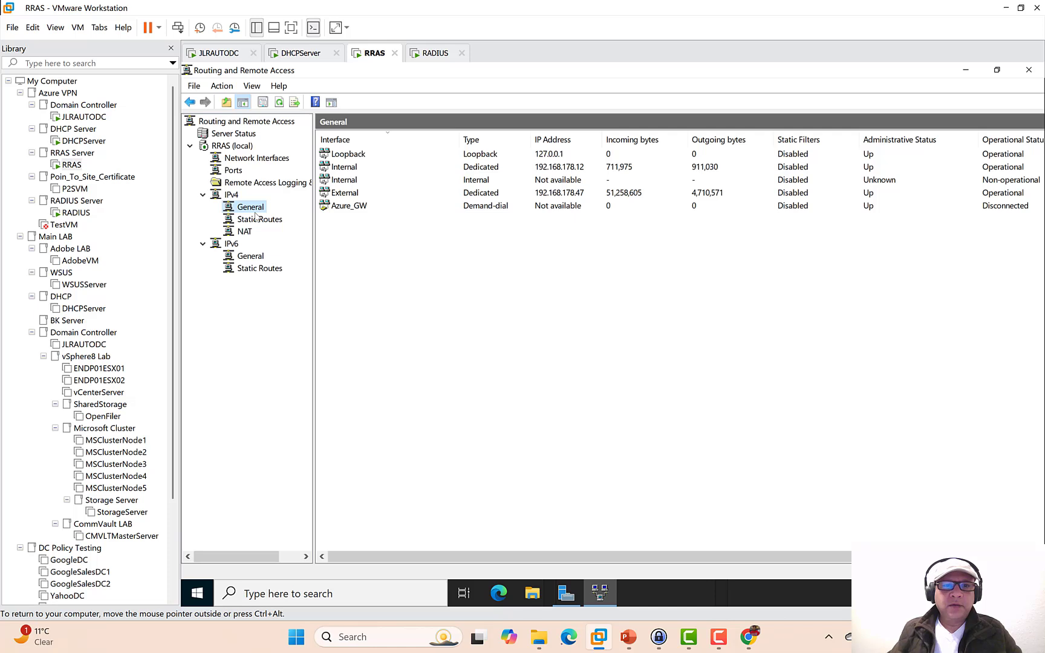
{"action": "left_click", "coordinate": [256, 220]}
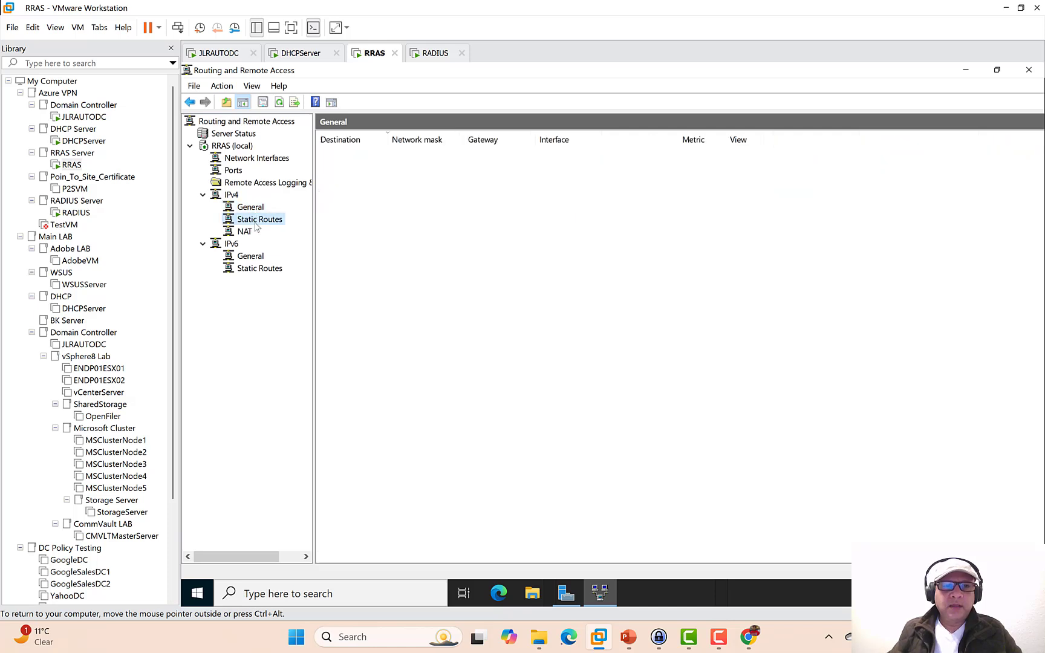
{"action": "right_click", "coordinate": [361, 194]}
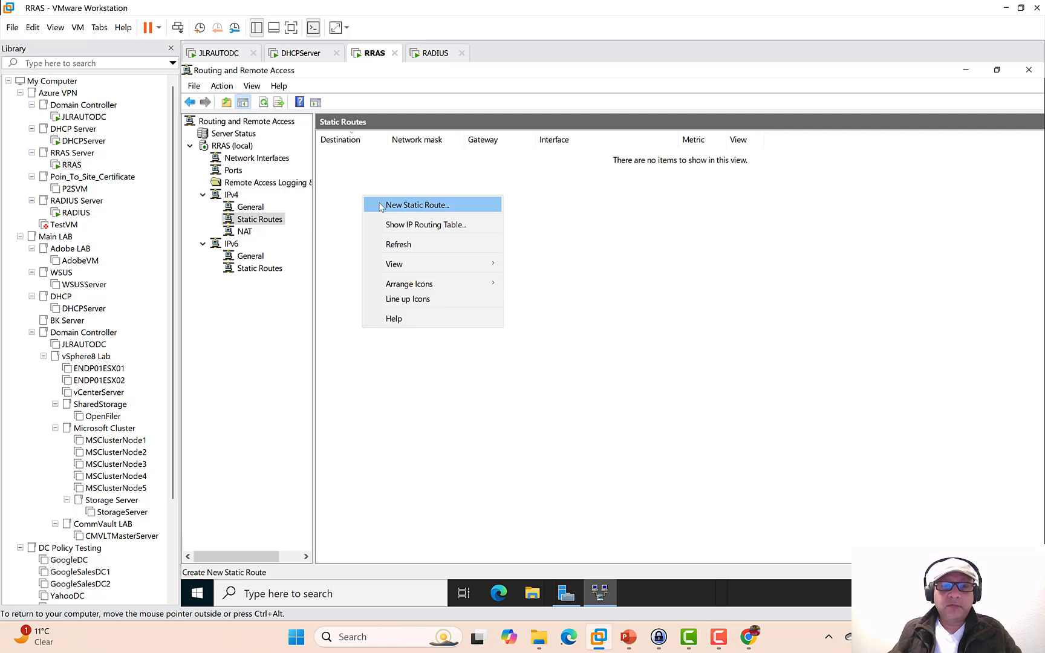
{"action": "left_click", "coordinate": [417, 205]}
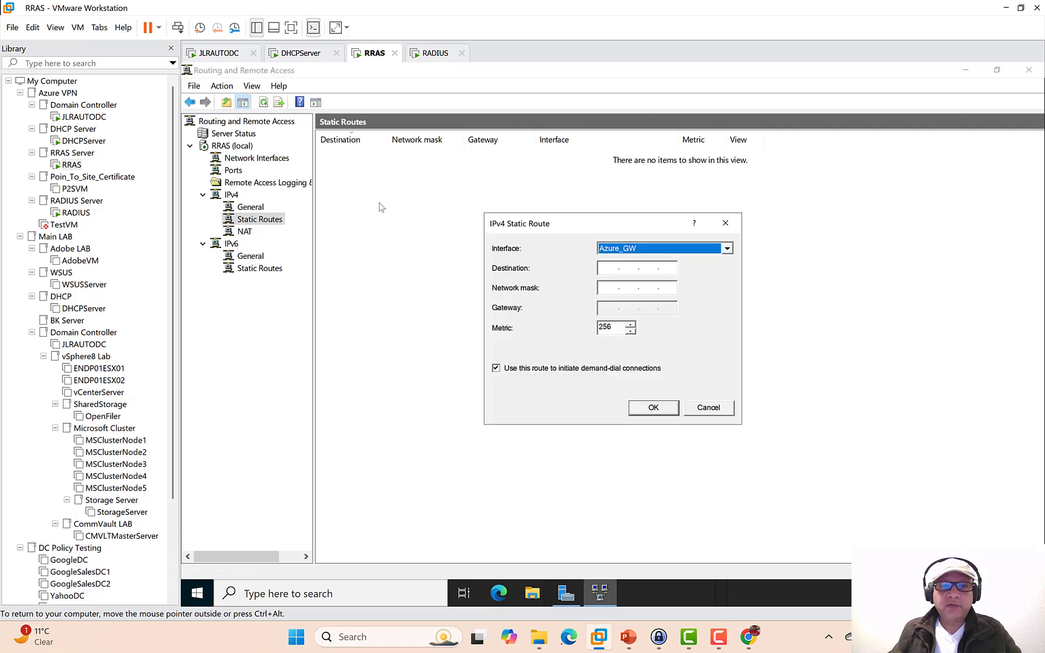
- Save the route to 10.0.0.0 with mask 255.255.0.0 and metric 10
{"action": "left_click", "coordinate": [604, 268]}
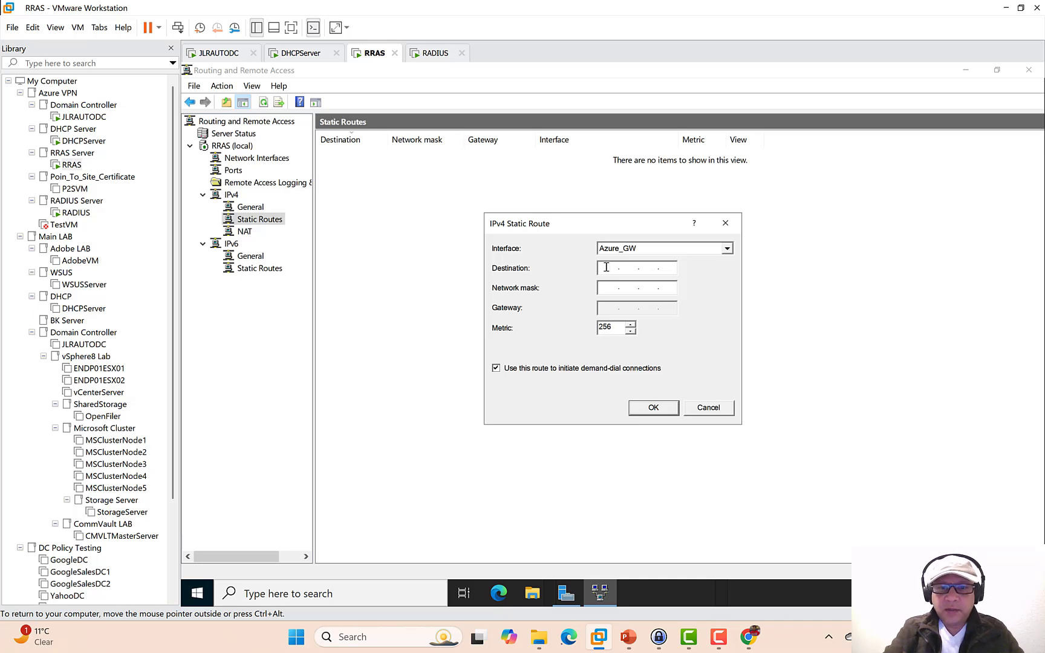
{"action": "type", "text": "10.0.0."}
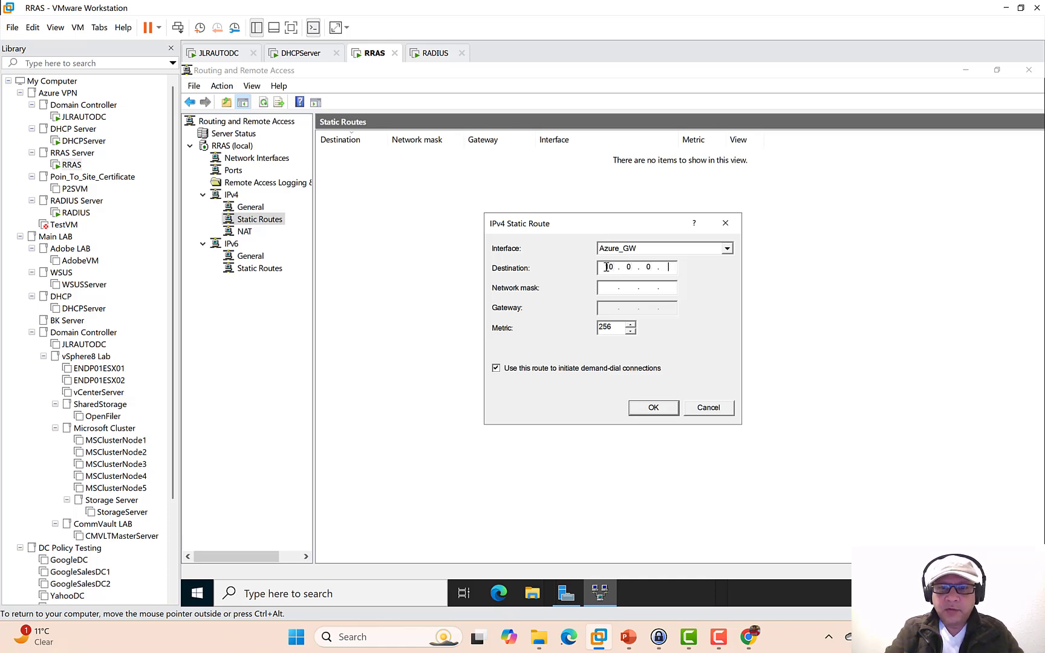
{"action": "type", "text": "0"}
{"action": "key", "text": "Tab"}
{"action": "type", "text": "2"}
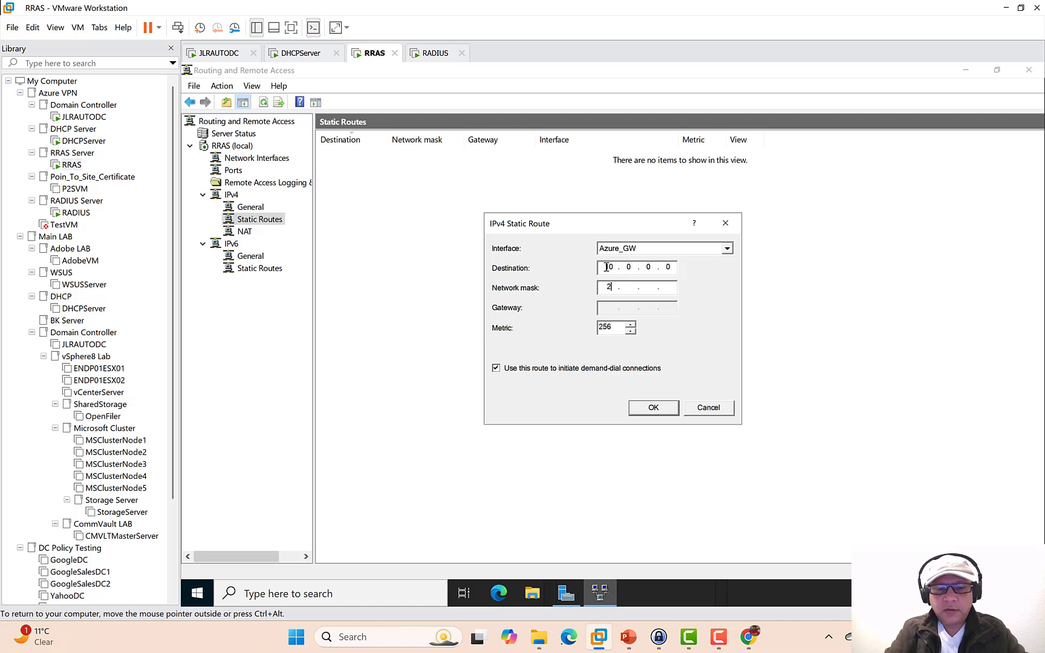
{"action": "type", "text": "55"}
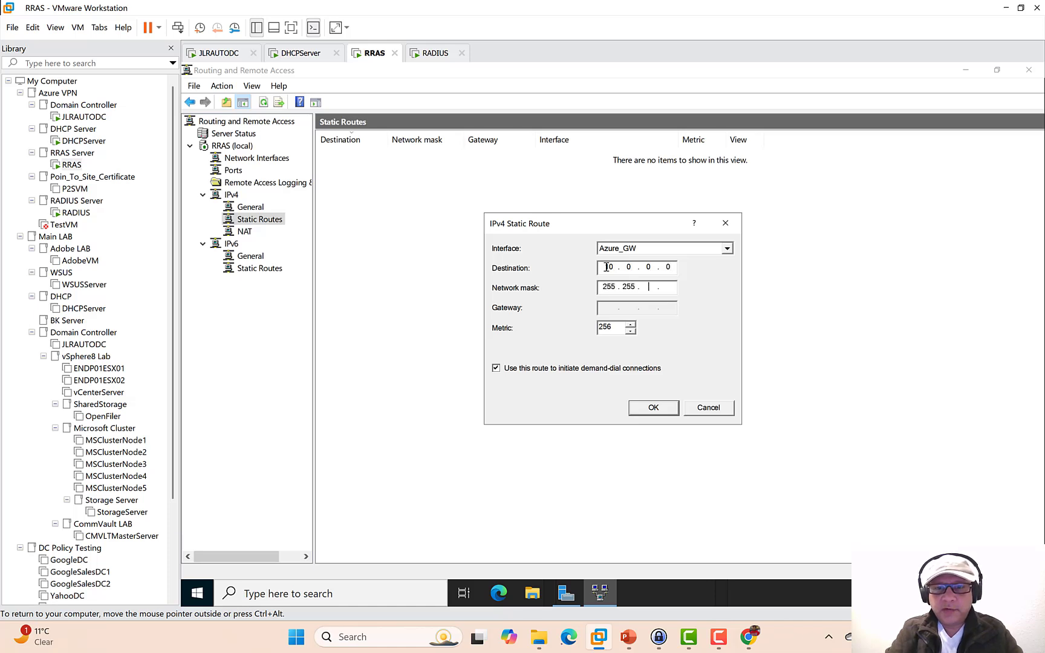
{"action": "key", "text": "Tab"}
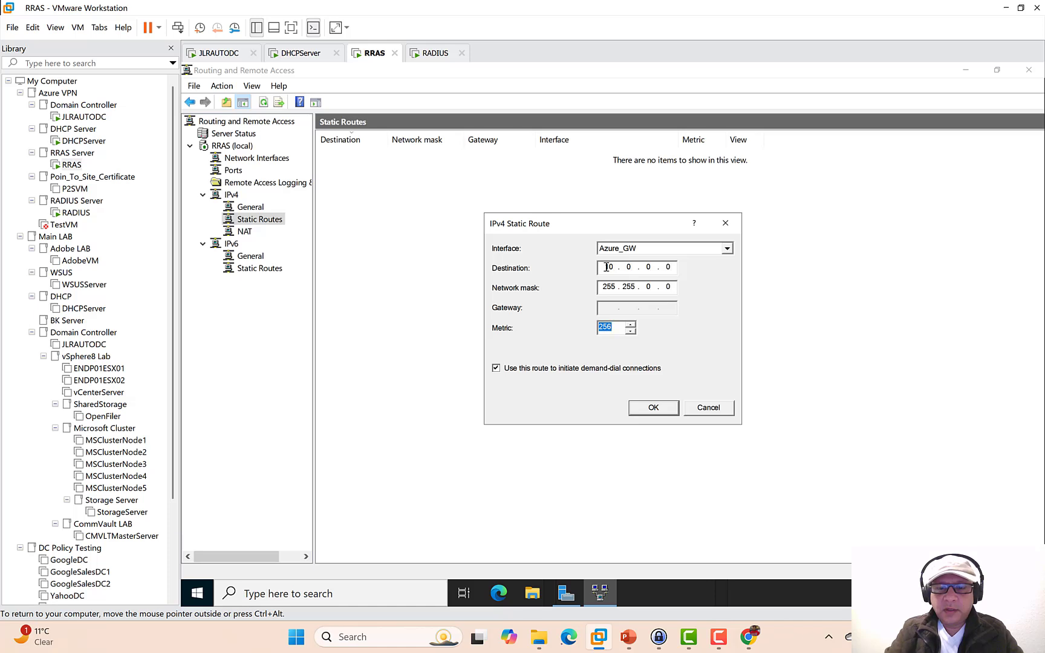
{"action": "type", "text": "10"}
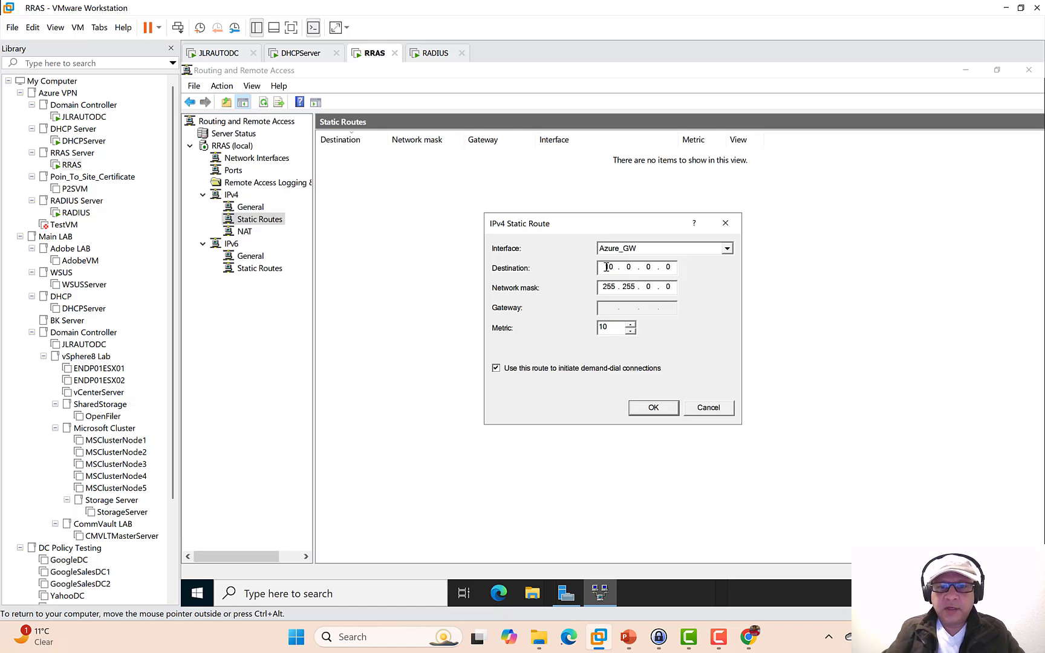
{"action": "left_click", "coordinate": [665, 407]}
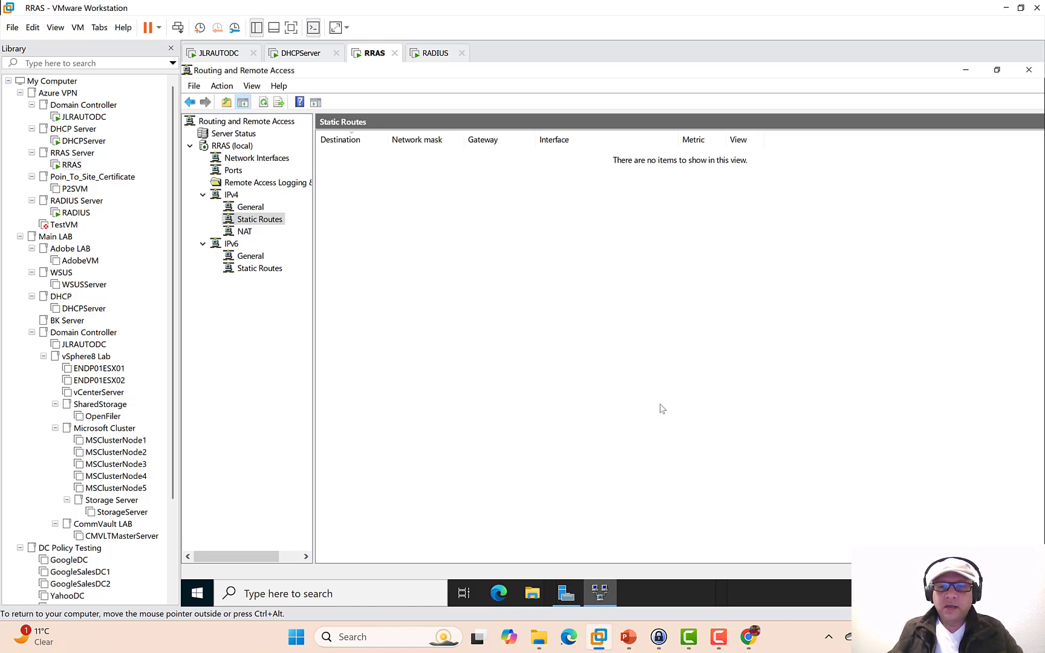
{"action": "left_click", "coordinate": [245, 232]}
- Add the Internal interface to IPv4 NAT as a private interface
{"action": "right_click", "coordinate": [359, 220]}
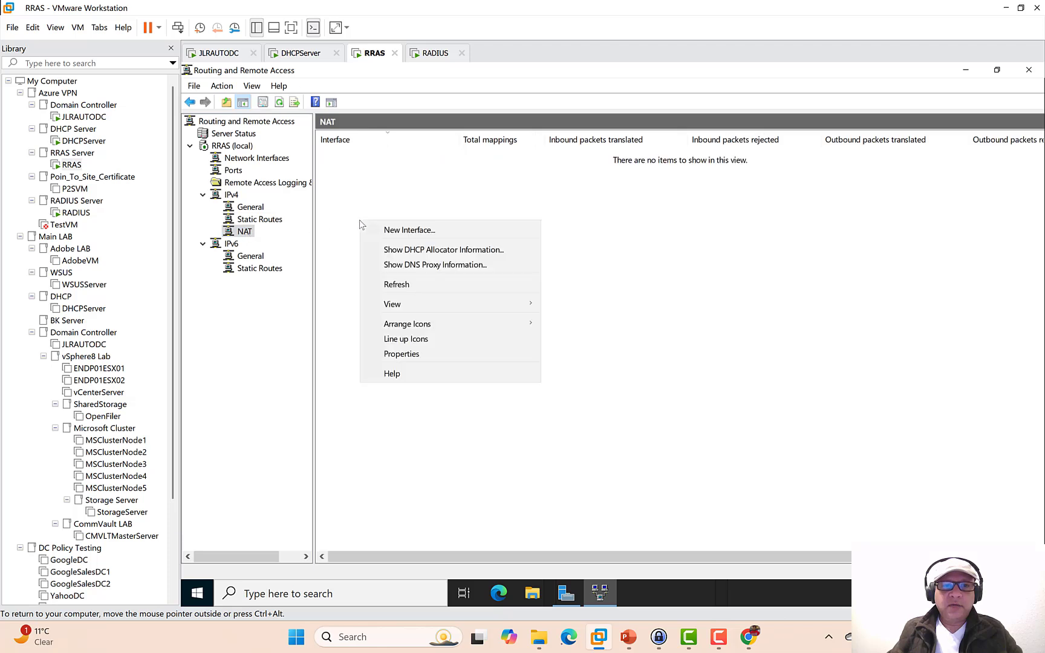
{"action": "left_click", "coordinate": [376, 229]}
{"action": "left_click", "coordinate": [511, 274]}
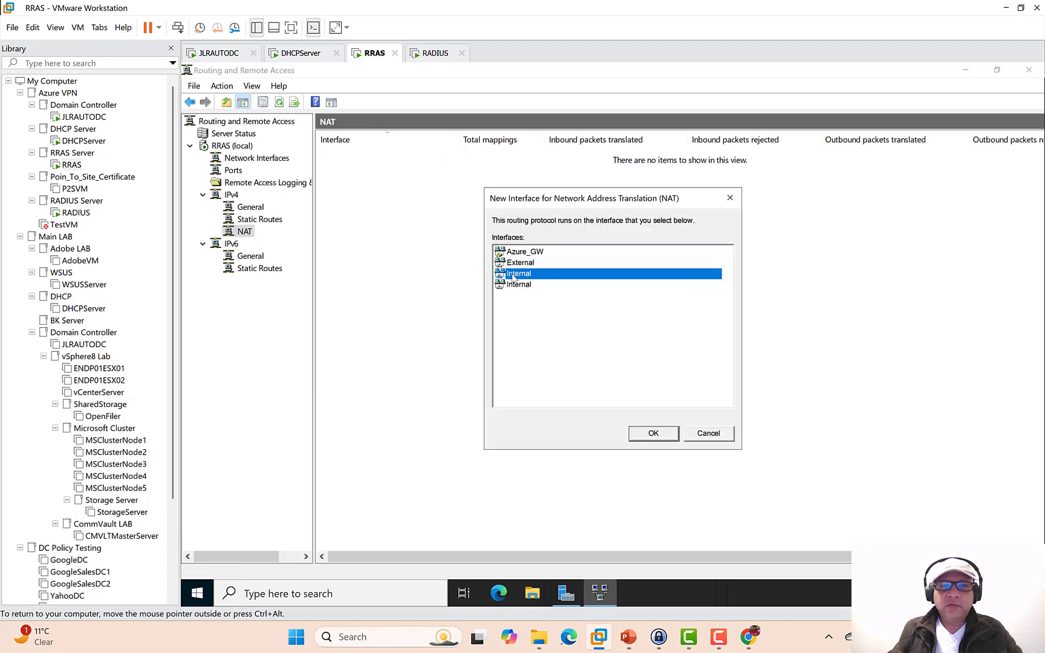
{"action": "left_click", "coordinate": [666, 435]}
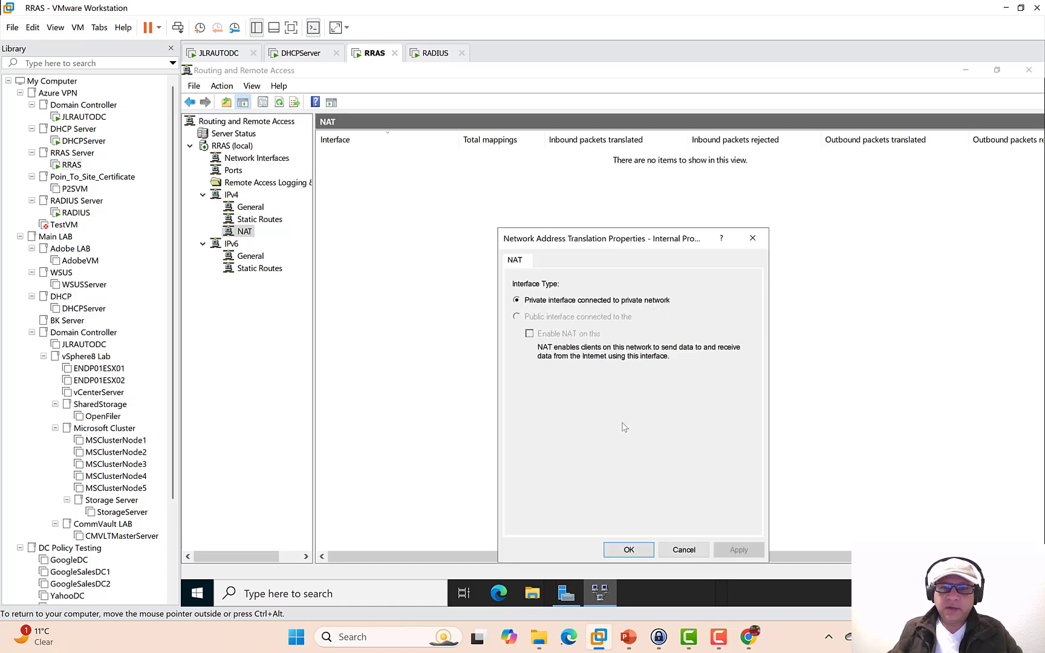
{"action": "left_click", "coordinate": [628, 549]}
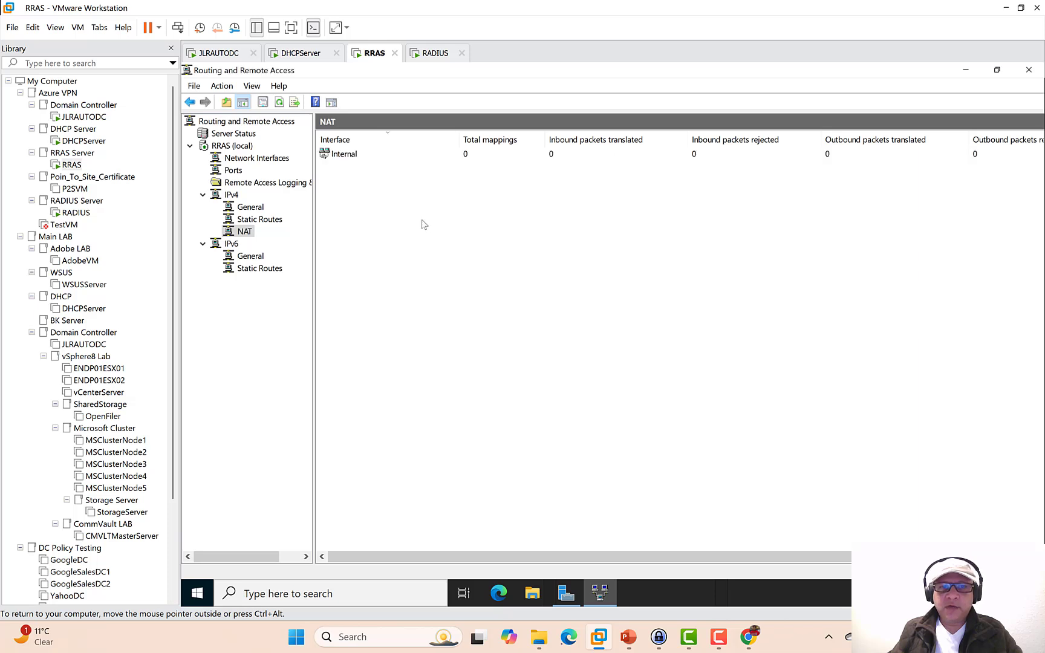
- Add the External interface to IPv4 NAT as a public interface with NAT enabled
{"action": "right_click", "coordinate": [370, 204]}
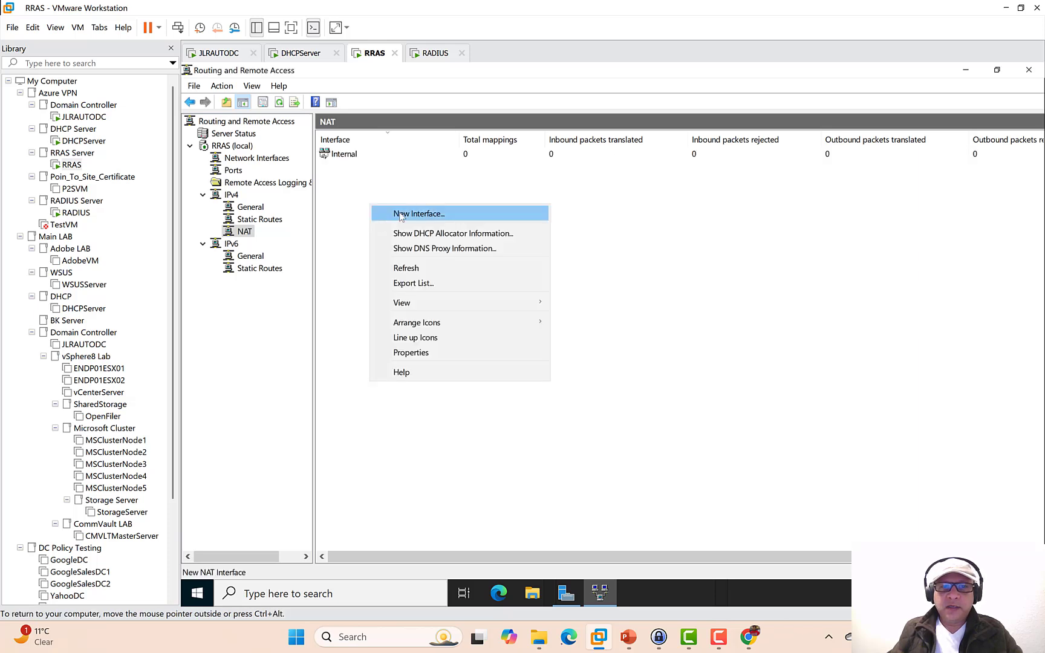
{"action": "left_click", "coordinate": [399, 214]}
{"action": "left_click", "coordinate": [516, 264]}
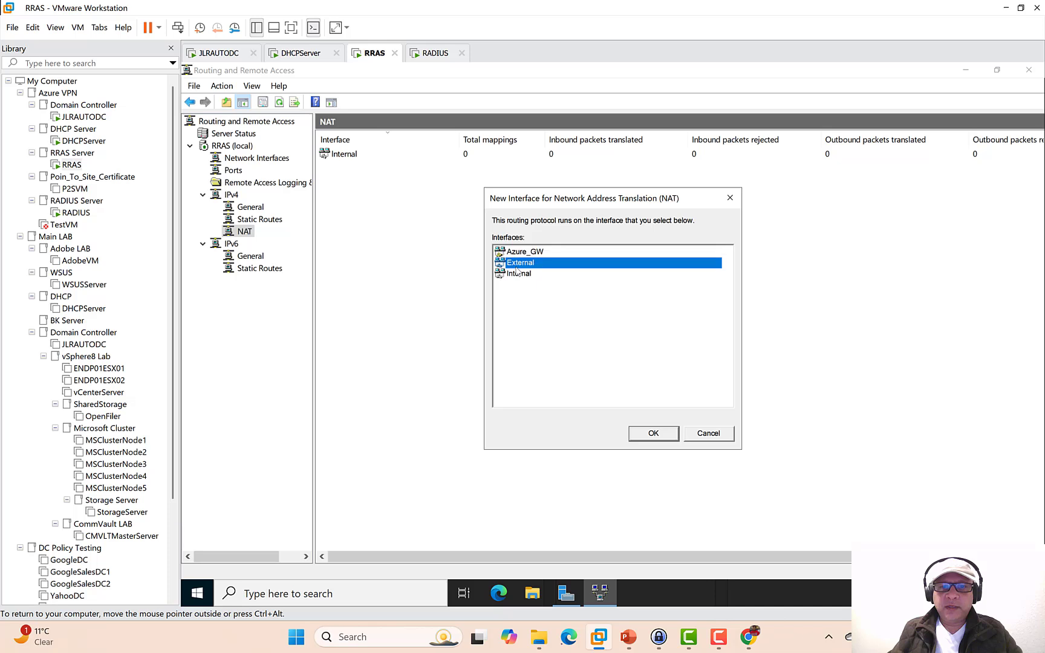
{"action": "left_click", "coordinate": [658, 435]}
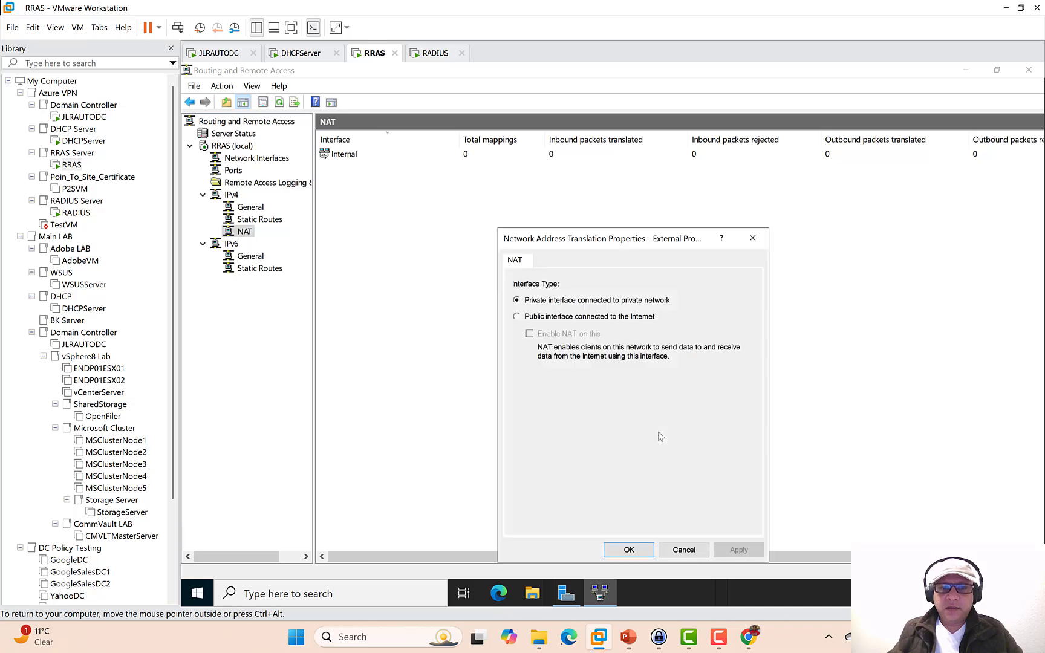
{"action": "left_click", "coordinate": [517, 316]}
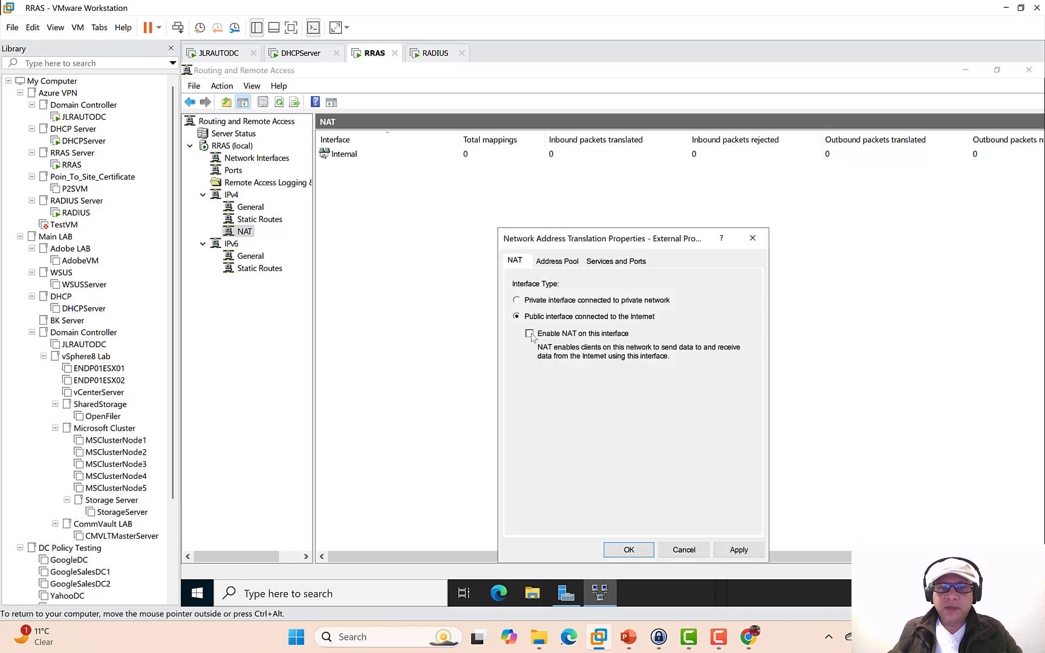
{"action": "left_click", "coordinate": [530, 334]}
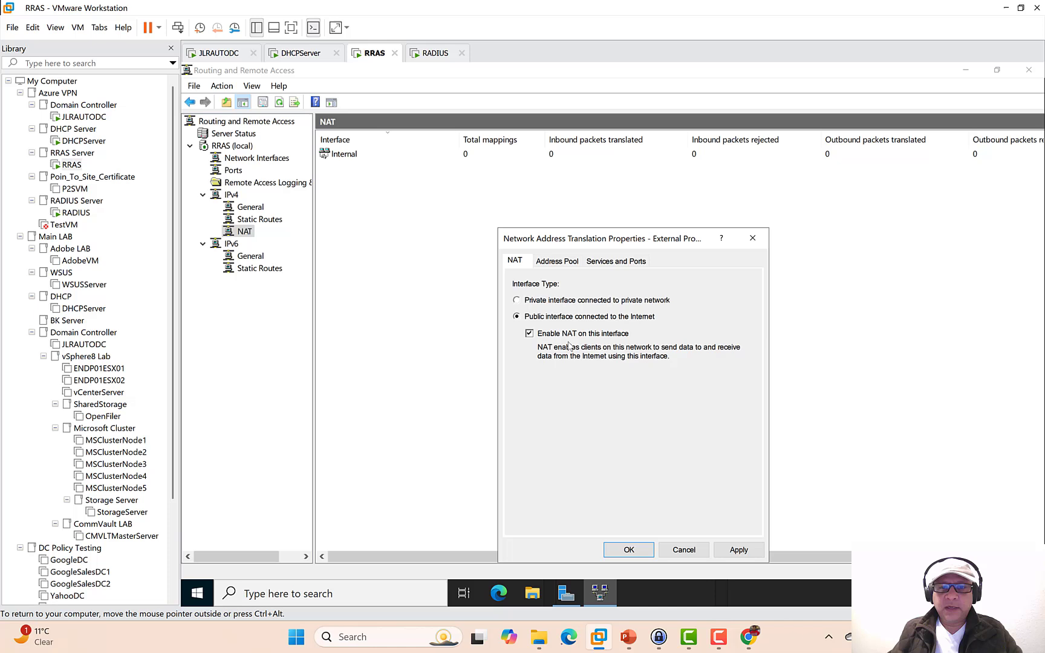
{"action": "left_click", "coordinate": [641, 548]}
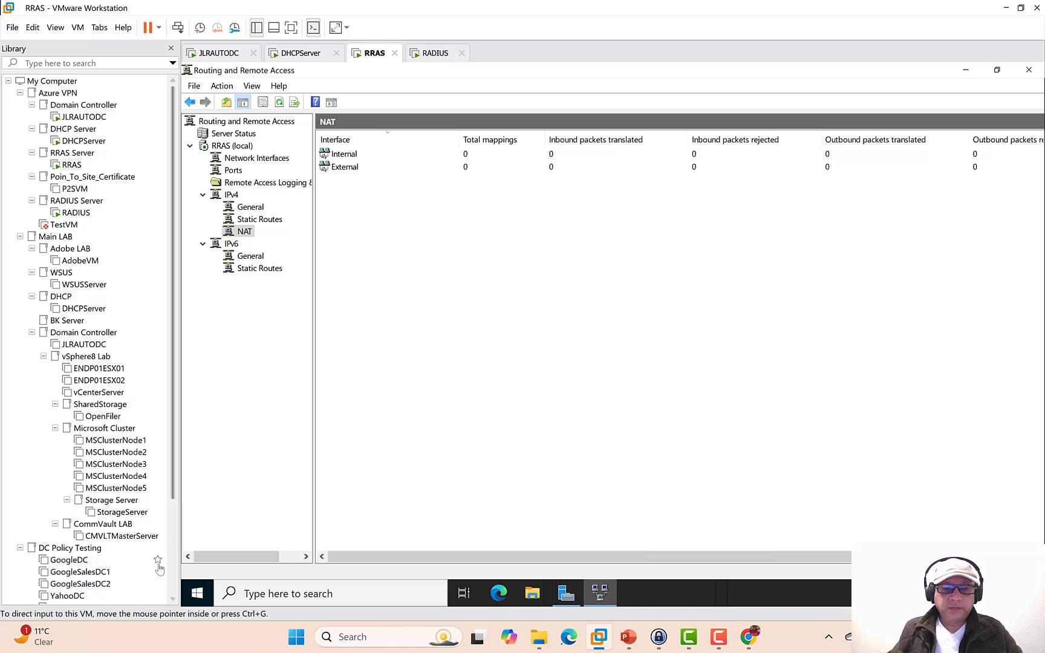
- Launch Command Prompt via Run (cmd) and start a continuous ping to 10.0.0.4 (ping 10.0.0.4 -t)
{"action": "right_click", "coordinate": [197, 594]}
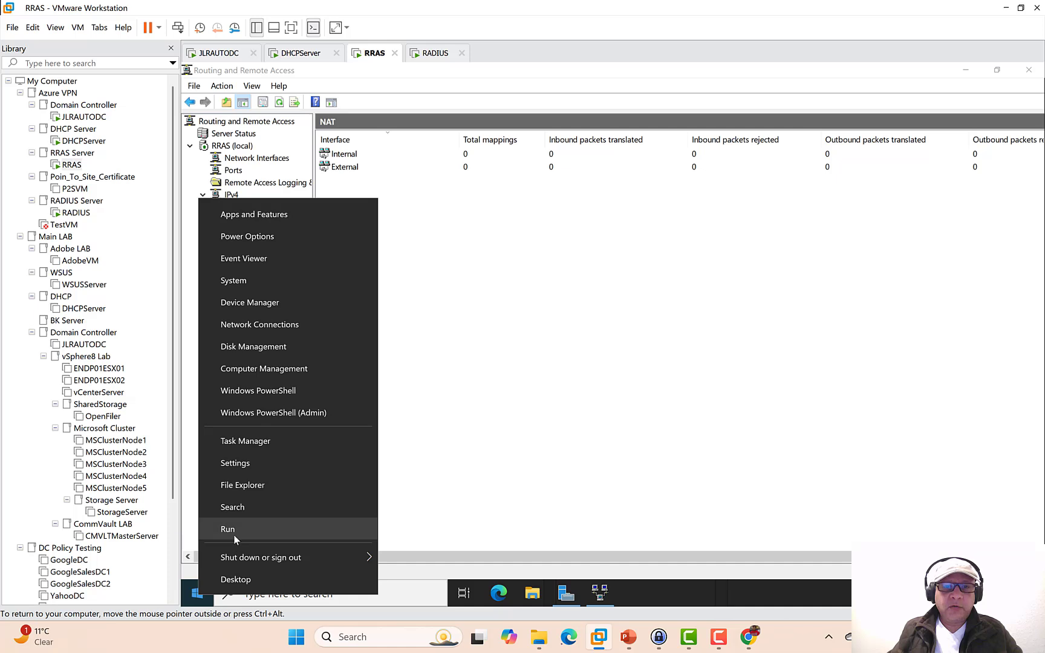
{"action": "left_click", "coordinate": [493, 334]}
{"action": "left_click", "coordinate": [237, 159]}
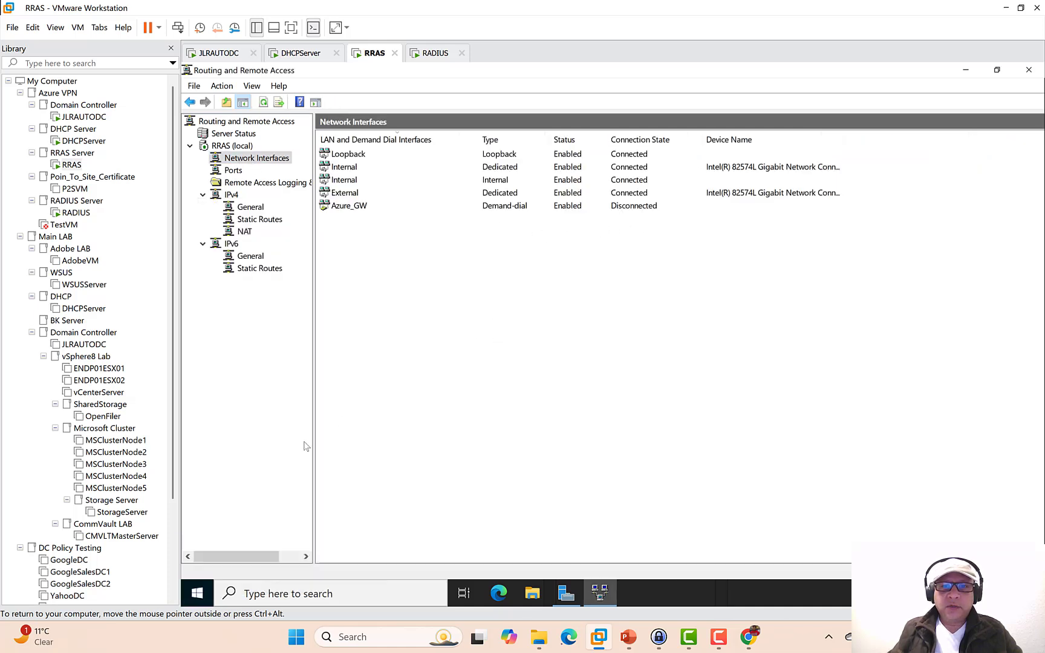
{"action": "right_click", "coordinate": [207, 587]}
{"action": "left_click", "coordinate": [243, 524]}
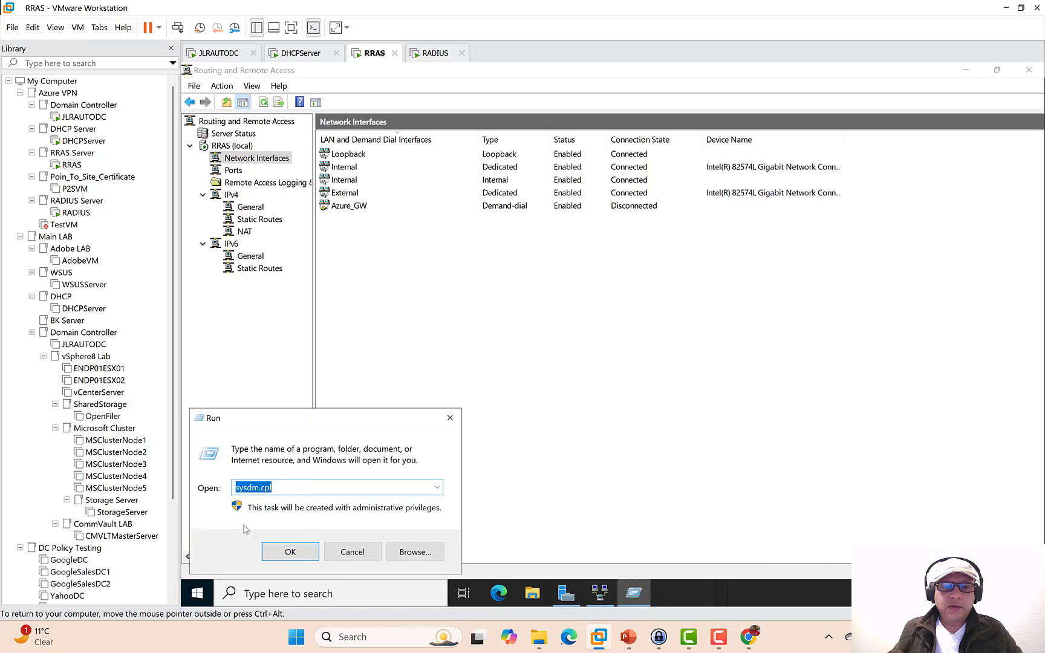
{"action": "type", "text": "cmd"}
{"action": "key", "text": "Return"}
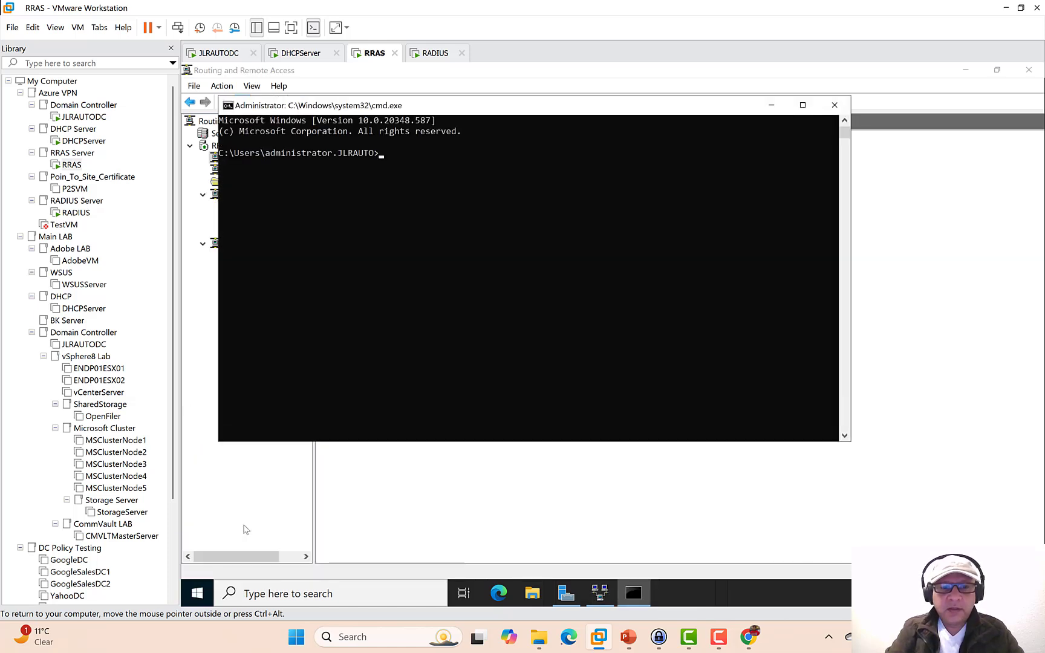
{"action": "type", "text": "ping"}
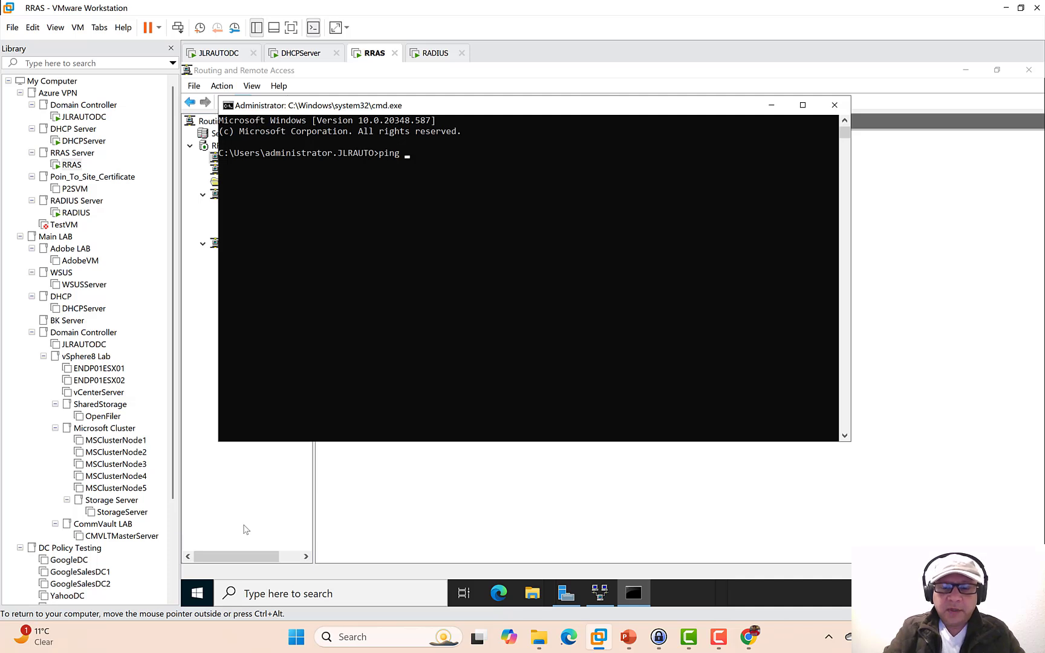
{"action": "type", "text": " 10.0."}
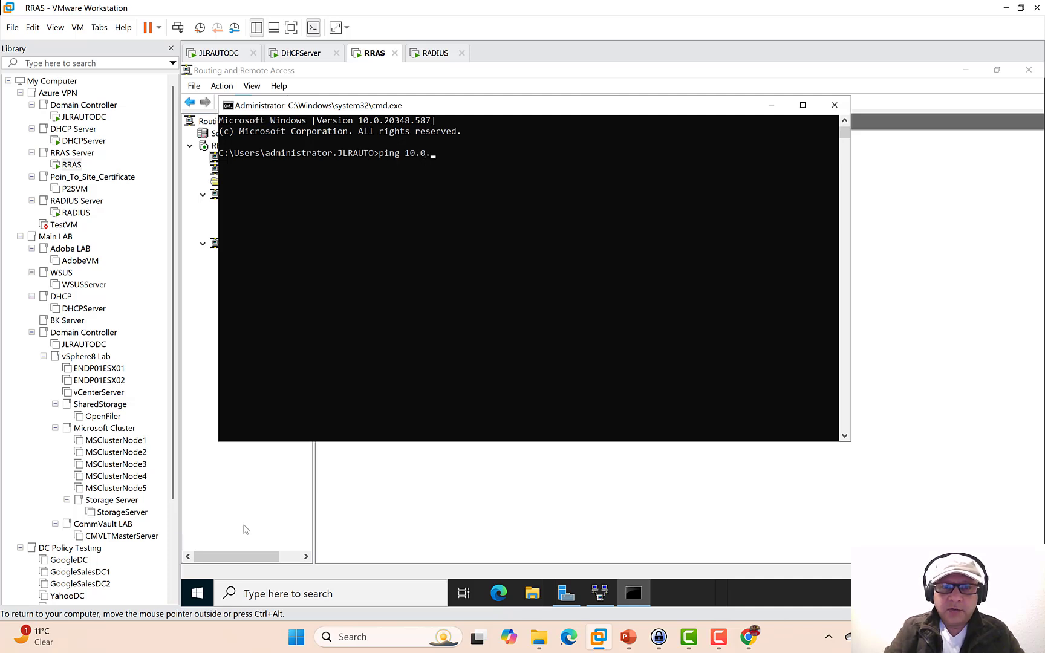
{"action": "type", "text": "0.4 -t"}
{"action": "key", "text": "Return"}
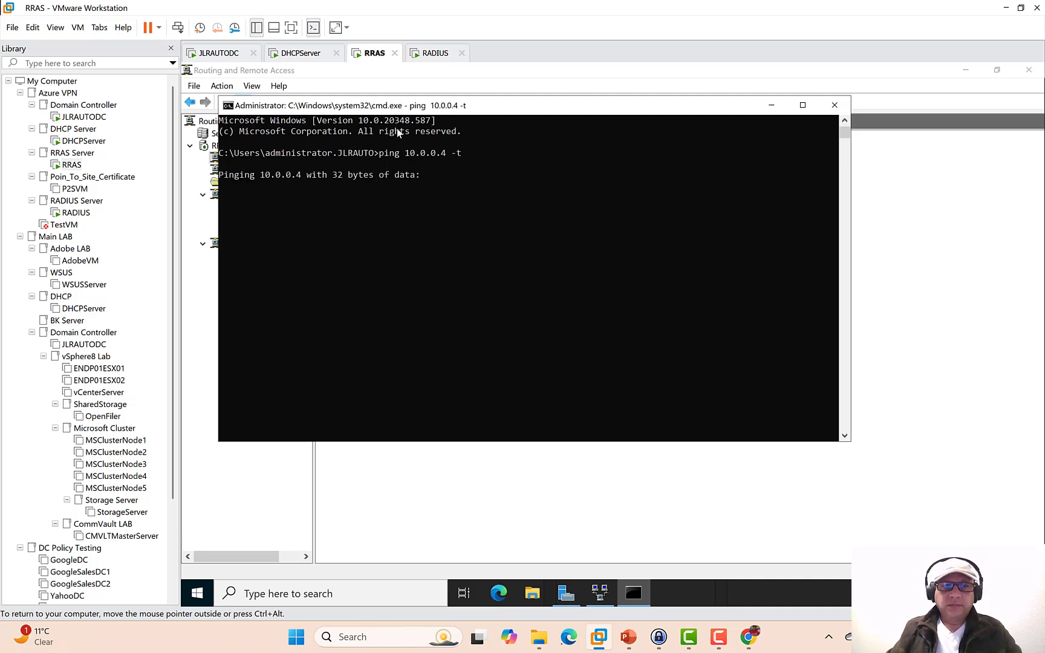
- Confirm Azure_GW shows Connected in the network interfaces list while the ping runs
{"action": "left_click_drag", "start_coordinate": [412, 109], "coordinate": [535, 254]}
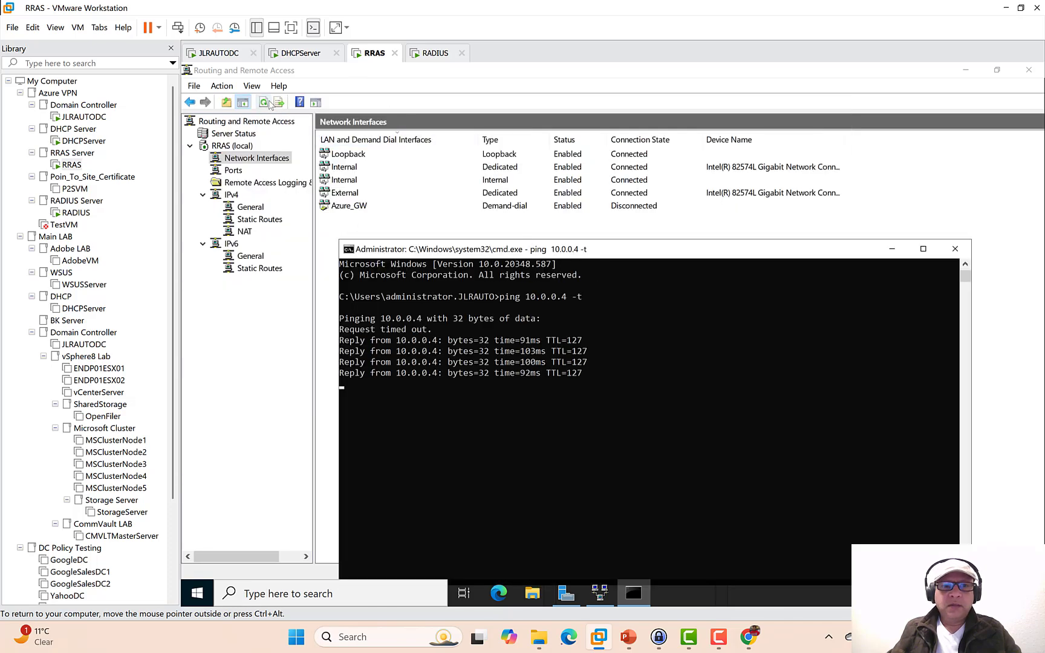
{"action": "left_click", "coordinate": [513, 225]}
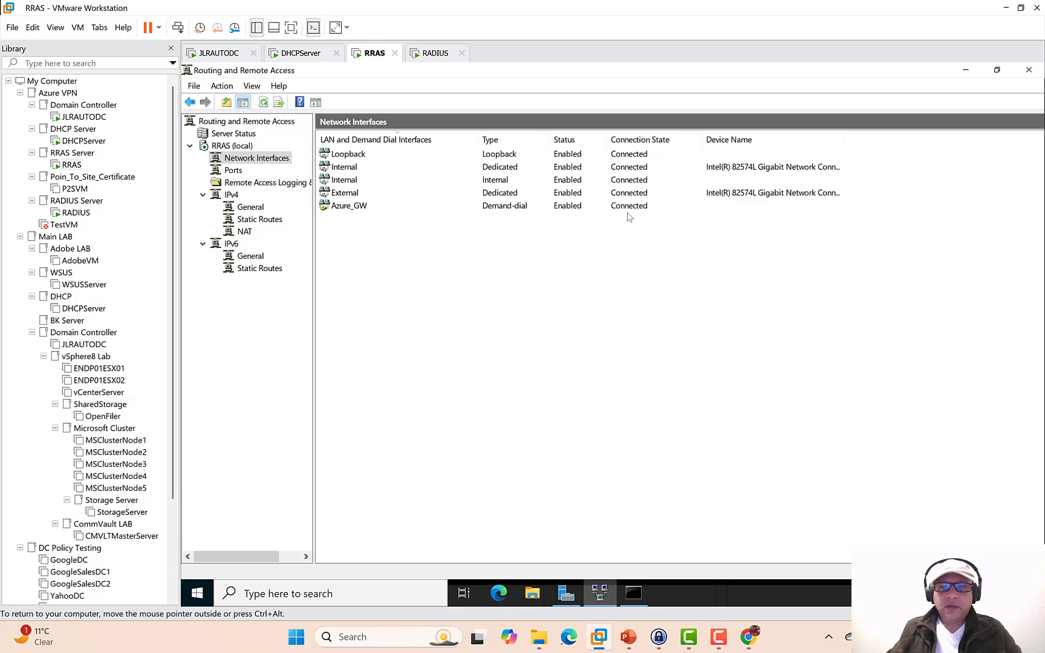
{"action": "left_click", "coordinate": [640, 588]}
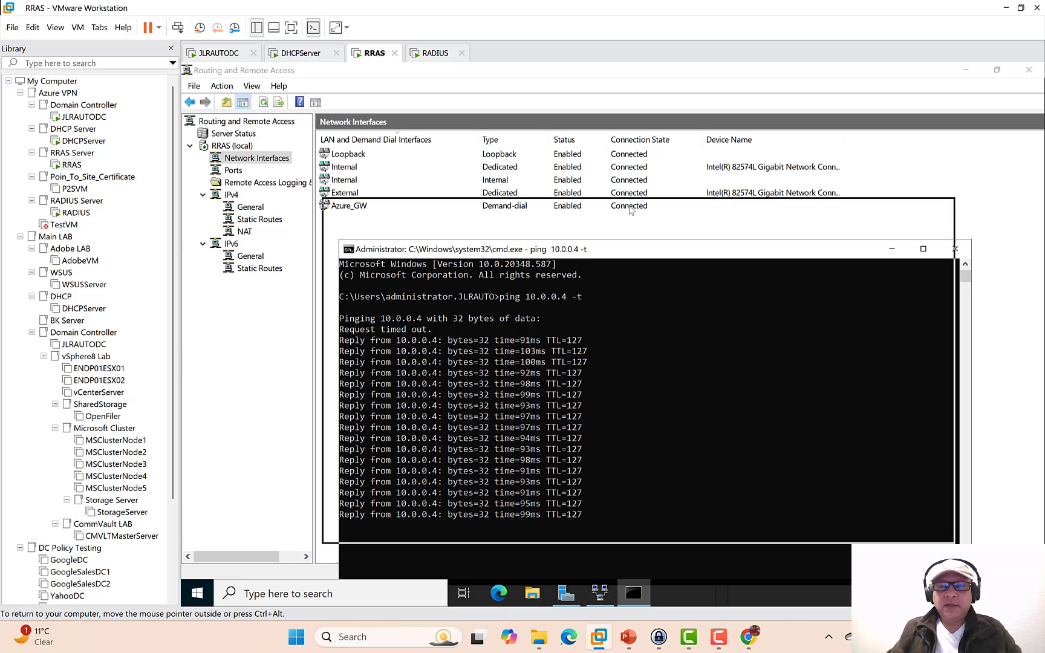
- Minimize the ping window and show the Point-to-site RADIUS Authentication slide in the Azure_VPN presentation
{"action": "left_click_drag", "start_coordinate": [646, 249], "coordinate": [619, 183]}
{"action": "left_click", "coordinate": [864, 183]}
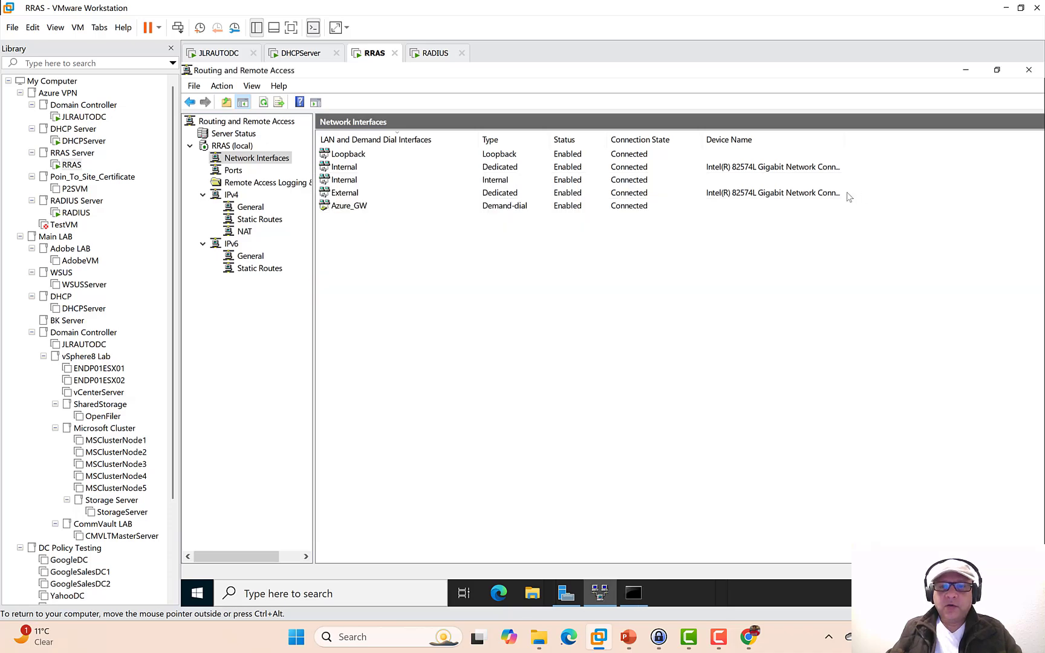
{"action": "left_click", "coordinate": [629, 637]}
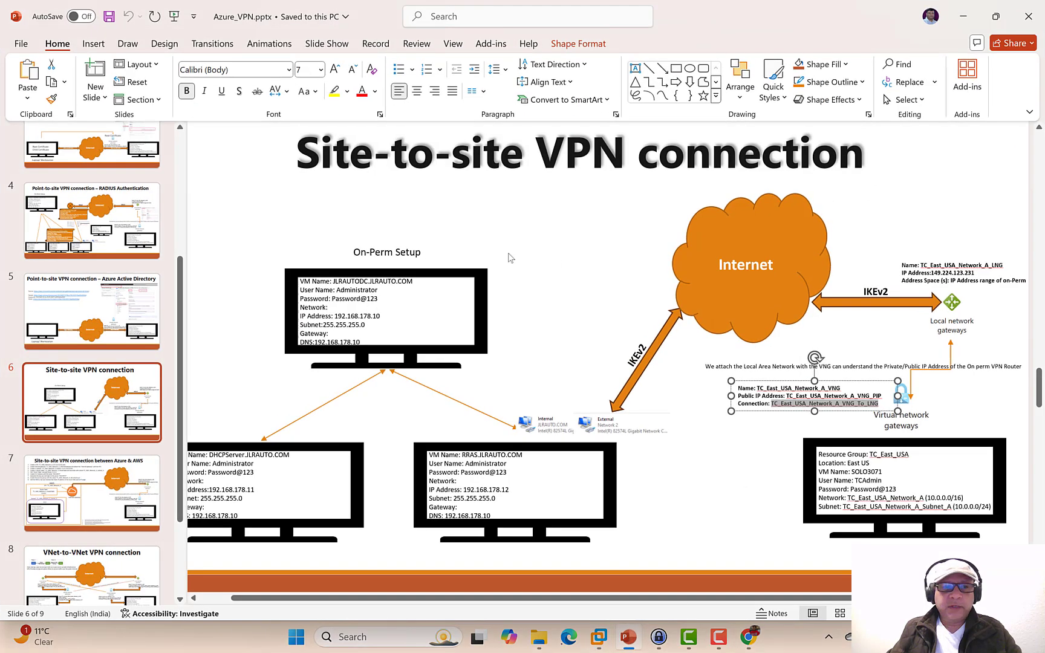
{"action": "left_click", "coordinate": [133, 239]}
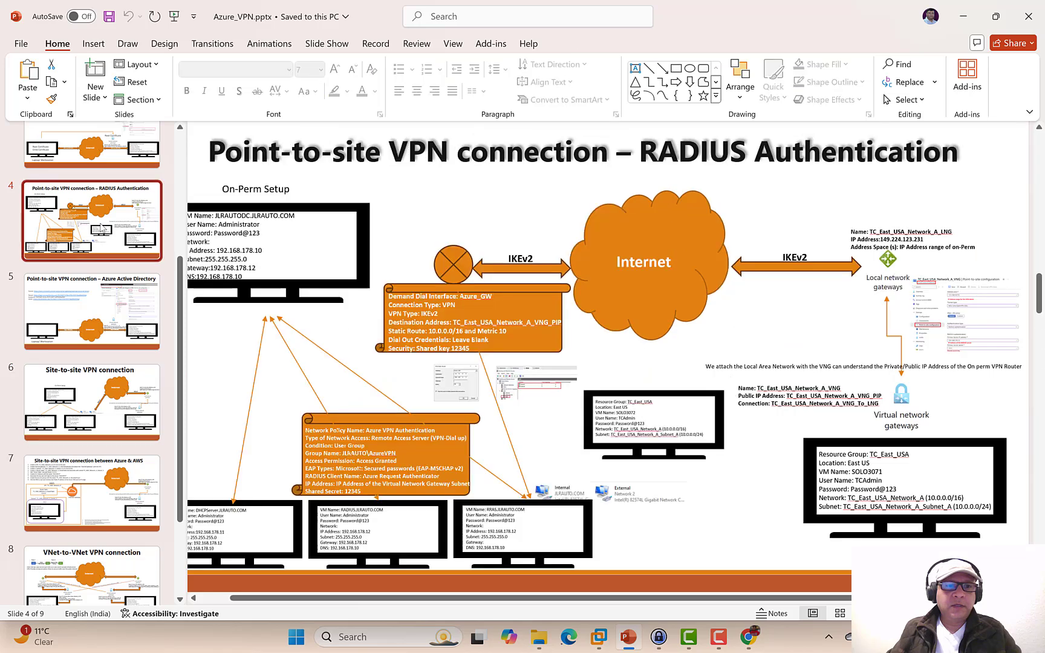
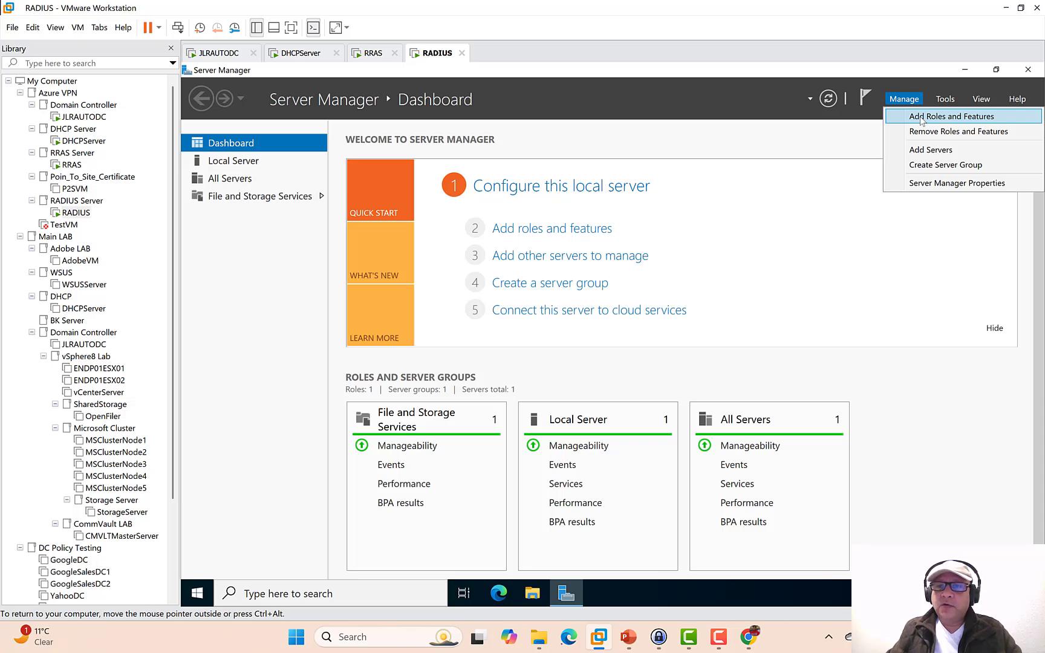
- Install the Network Policy and Access Services role, with its management features, on RADIUS
{"action": "left_click", "coordinate": [921, 118]}
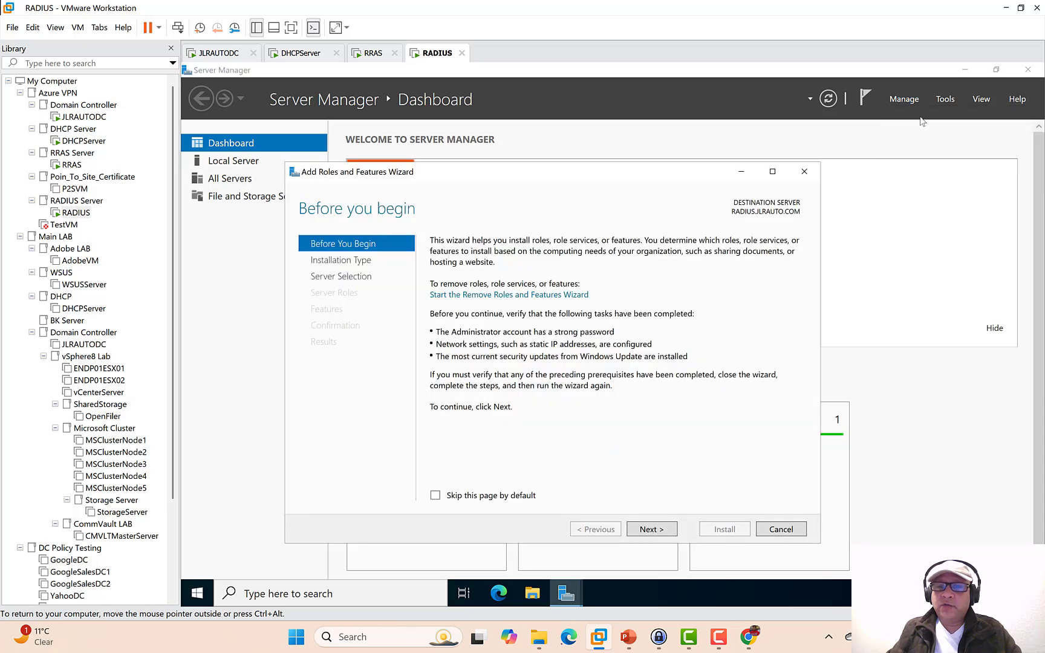
{"action": "left_click", "coordinate": [661, 530]}
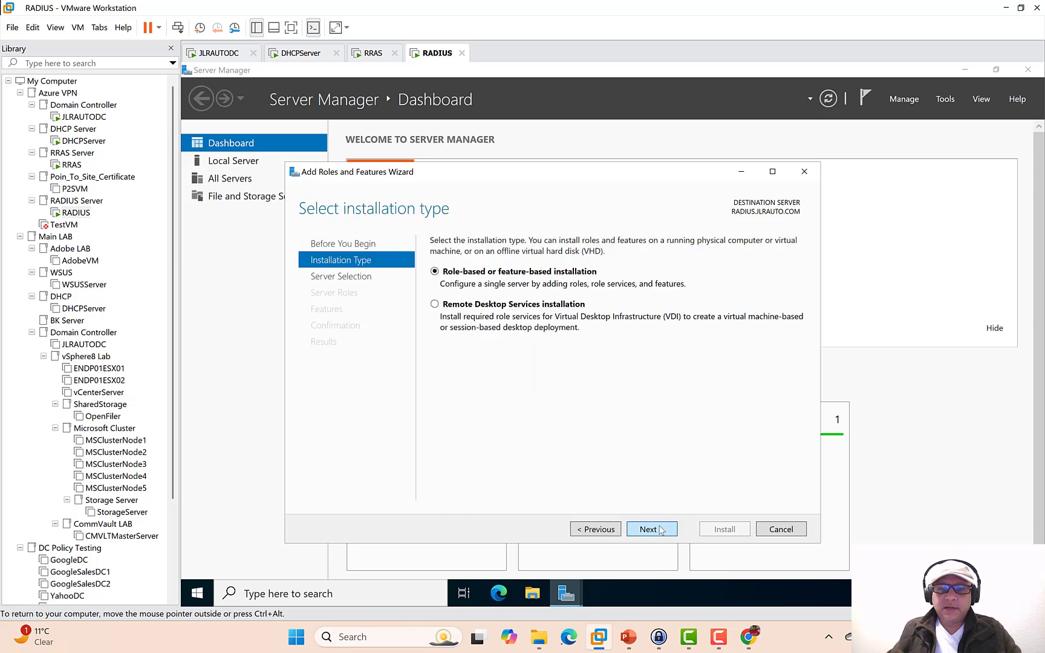
{"action": "left_click", "coordinate": [661, 531]}
{"action": "left_click", "coordinate": [661, 530]}
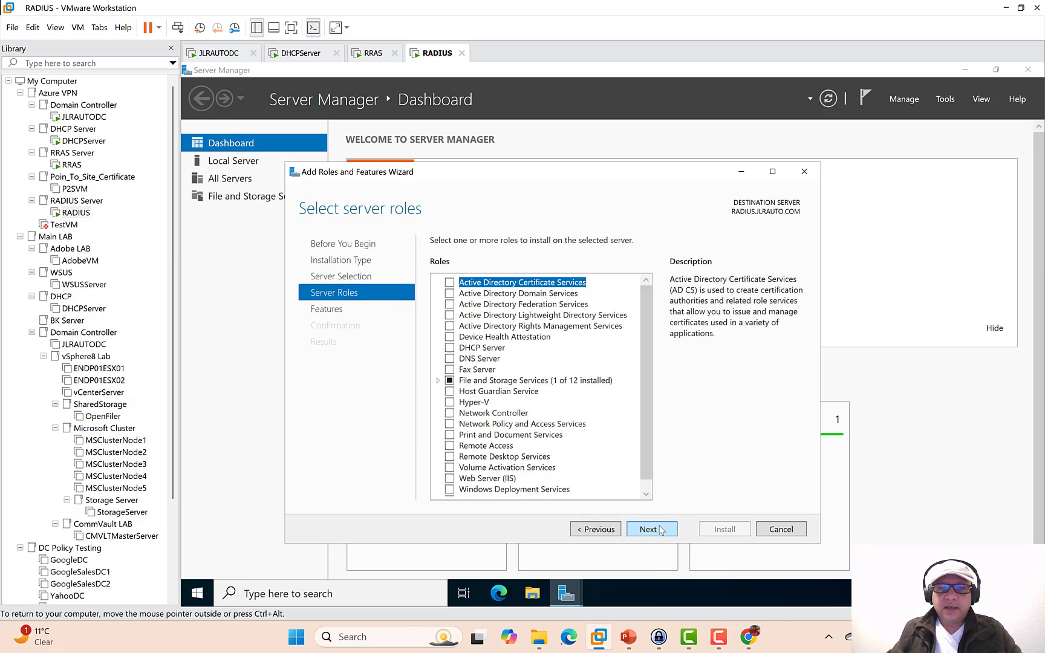
{"action": "left_click", "coordinate": [450, 424]}
{"action": "left_click", "coordinate": [600, 476]}
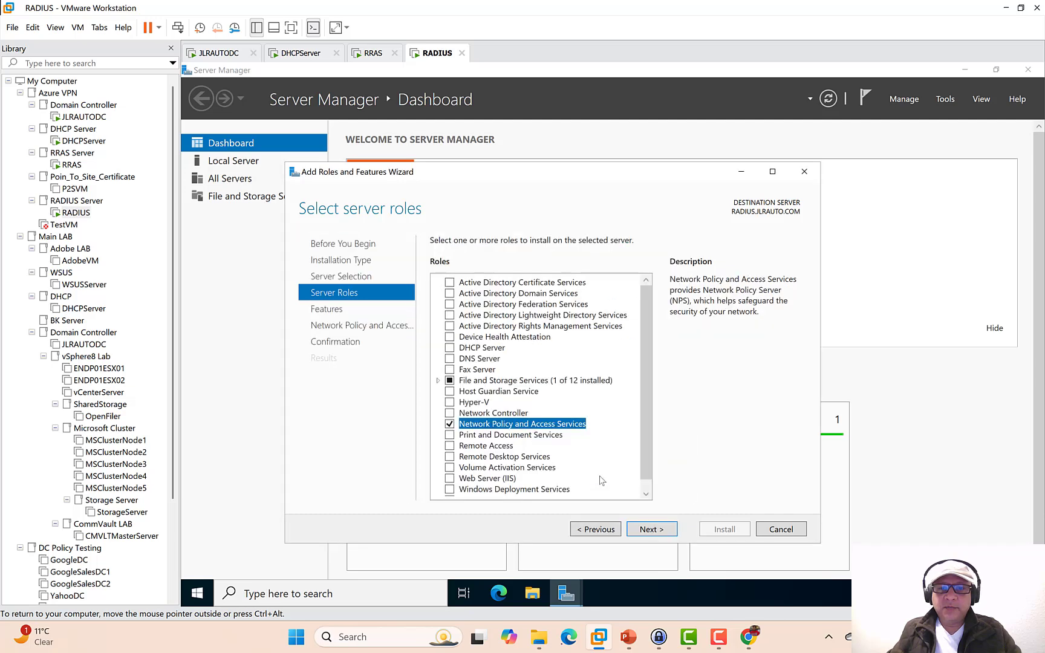
{"action": "left_click", "coordinate": [652, 529]}
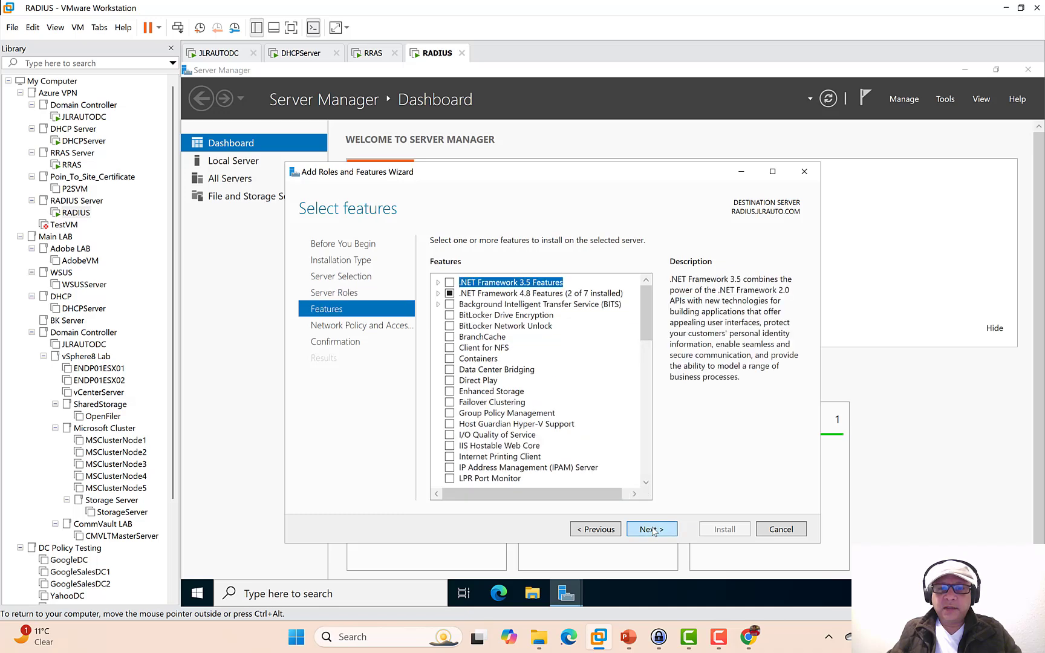
{"action": "left_click", "coordinate": [651, 530]}
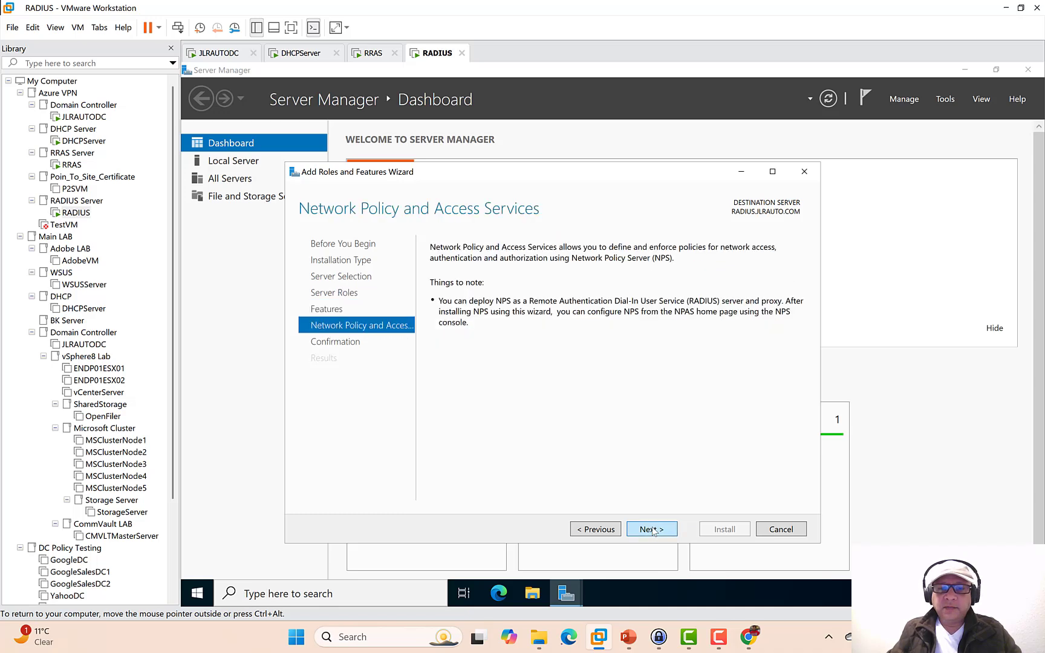
{"action": "left_click", "coordinate": [652, 530]}
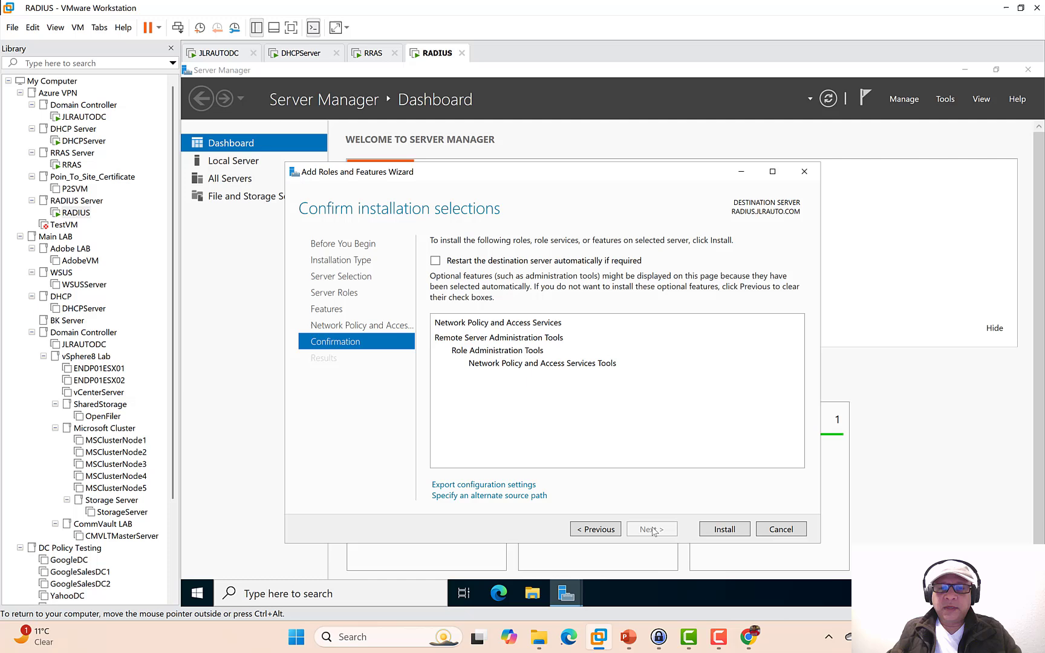
{"action": "left_click", "coordinate": [720, 530]}
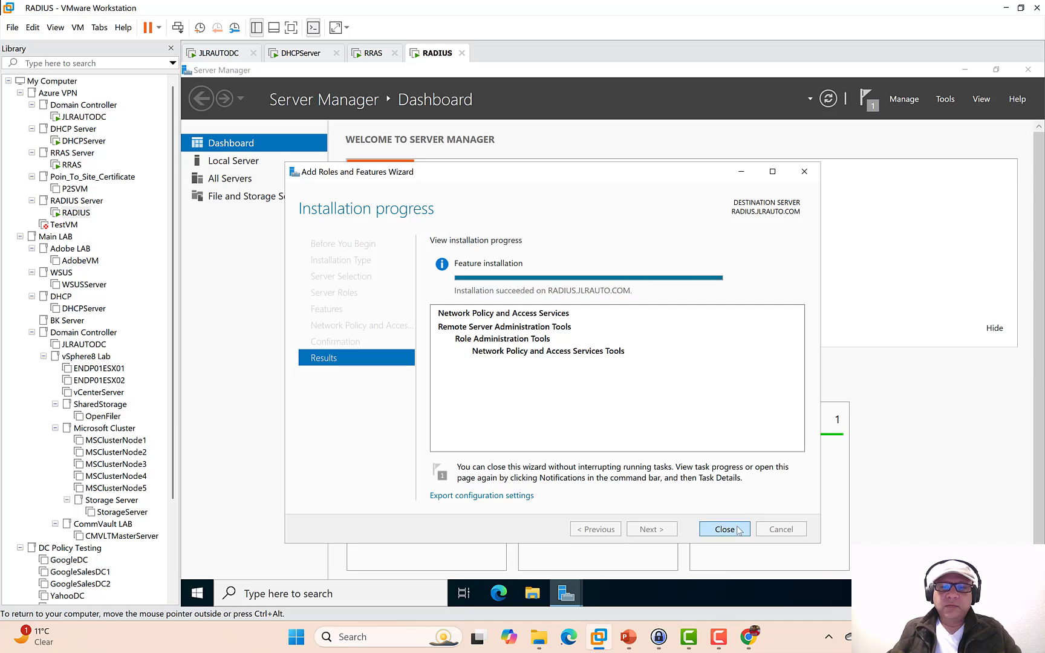
{"action": "left_click", "coordinate": [738, 530]}
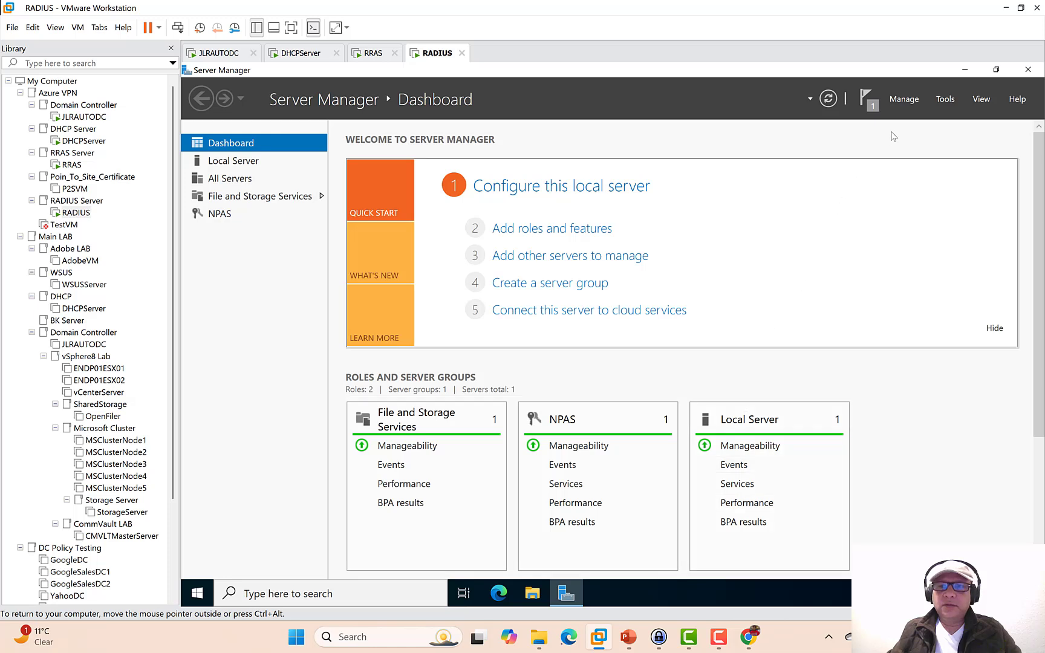
- Open Network Policy Server maximized, list its network policies, then switch to the JLRAUTODC VM
{"action": "left_click", "coordinate": [944, 100]}
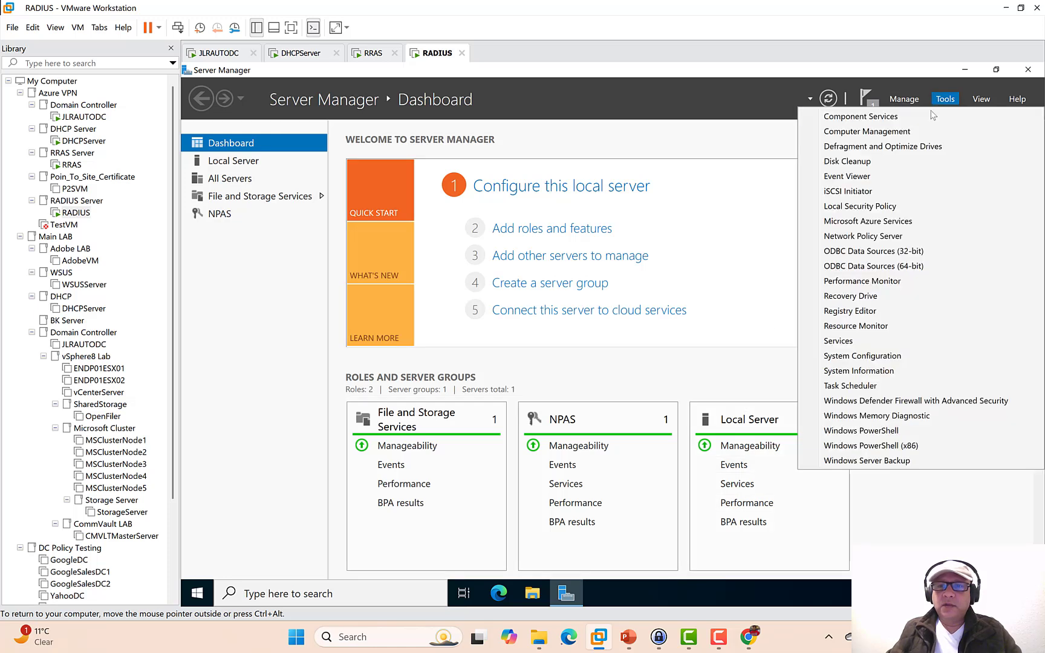
{"action": "left_click", "coordinate": [878, 242]}
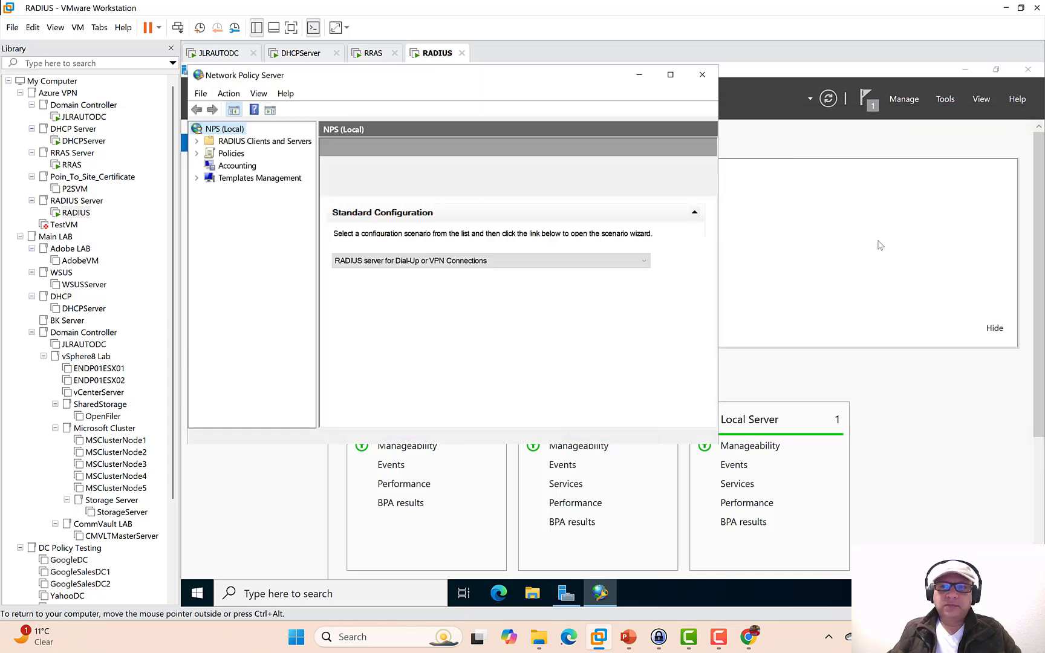
{"action": "left_click", "coordinate": [671, 75]}
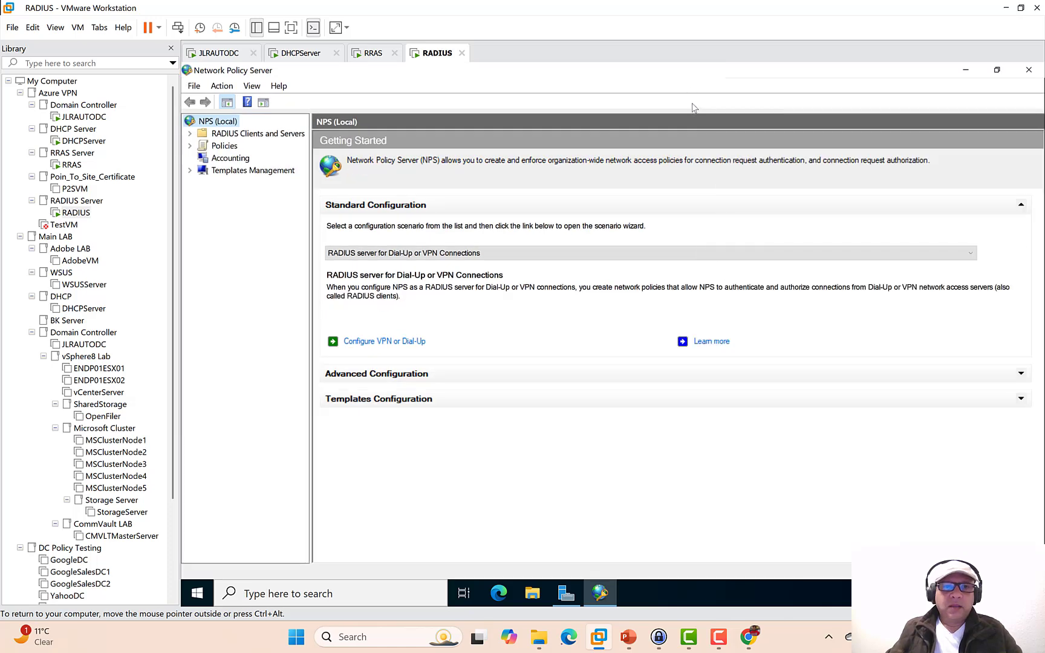
{"action": "left_click", "coordinate": [191, 146]}
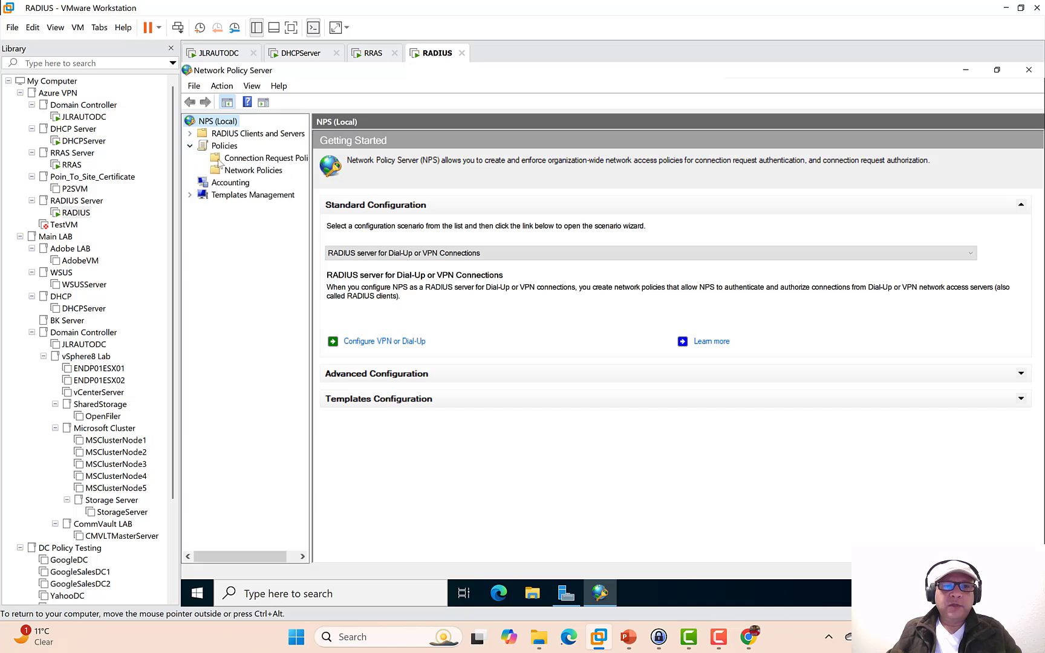
{"action": "left_click", "coordinate": [252, 173]}
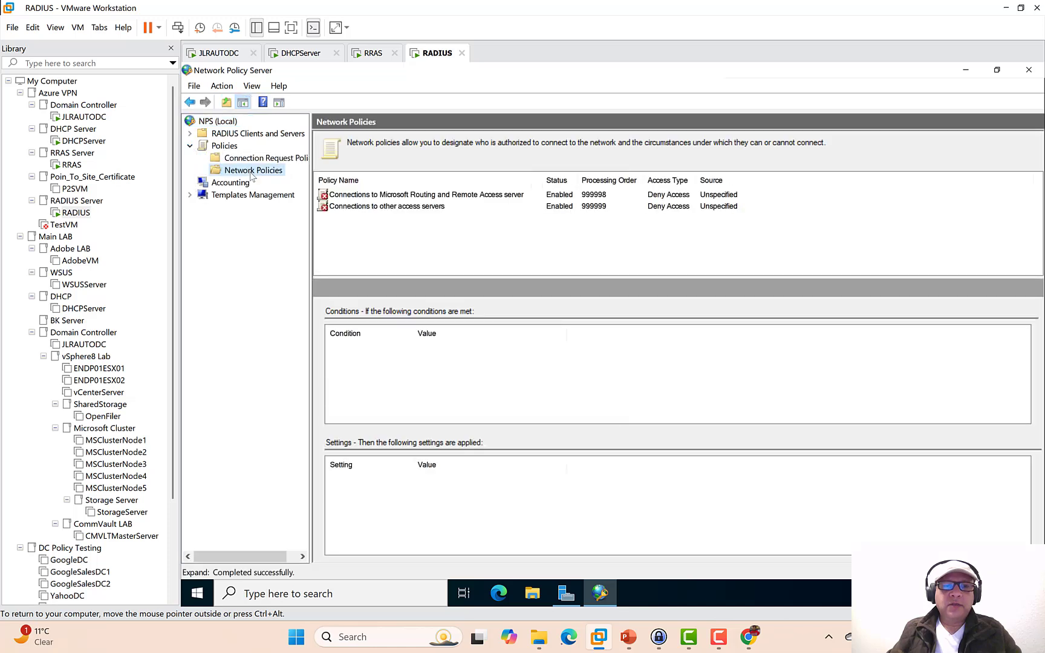
{"action": "left_click", "coordinate": [218, 53]}
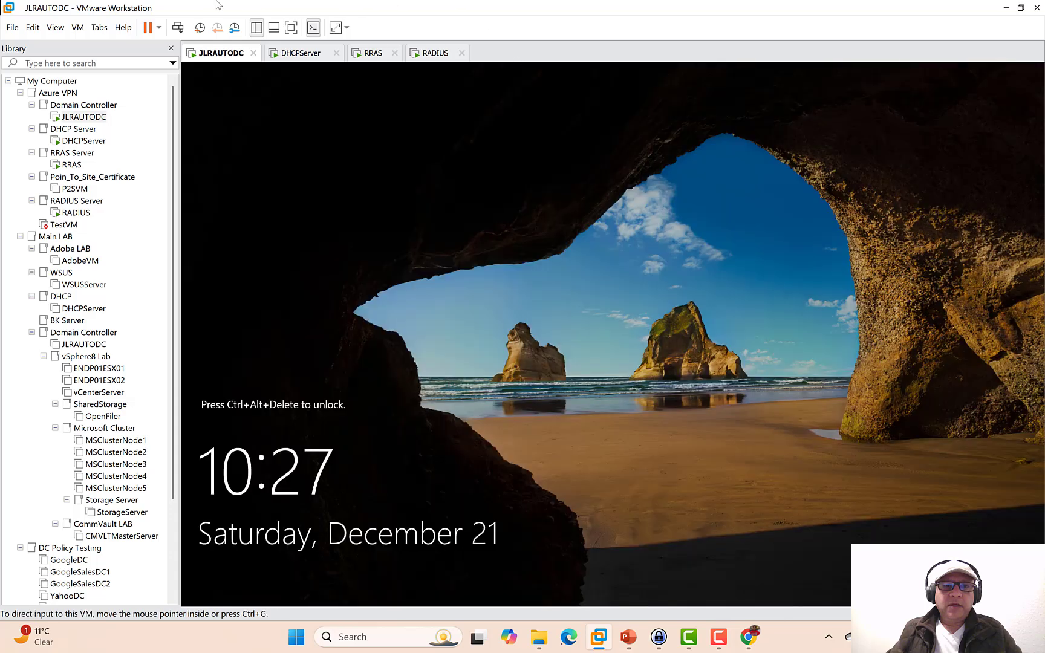
- Sign in to JLRAUTODC with the administrator password
{"action": "left_click", "coordinate": [177, 27]}
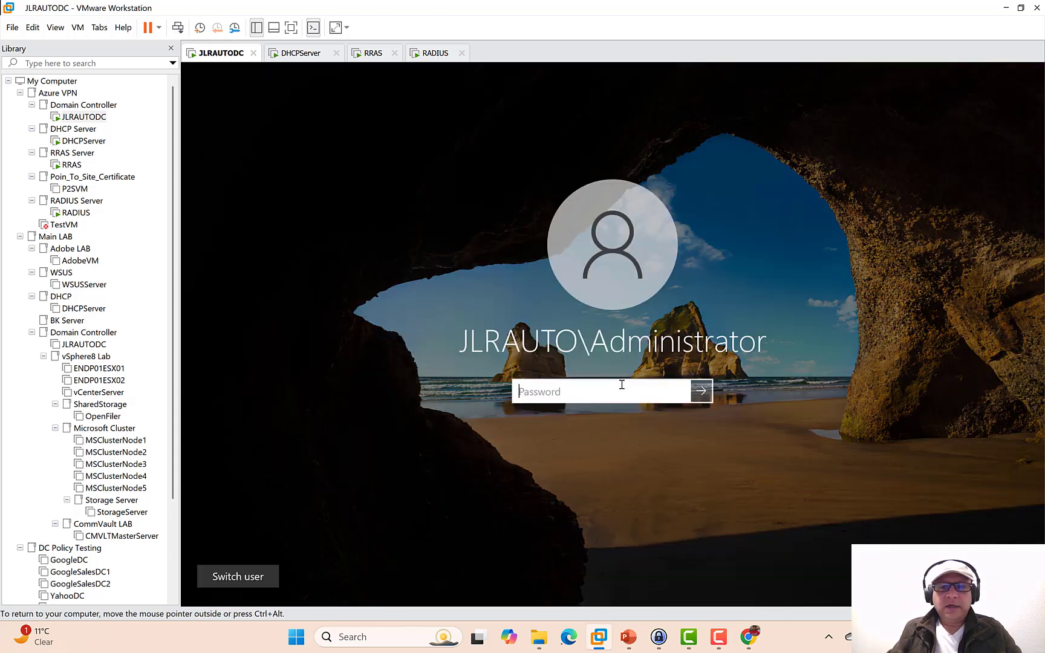
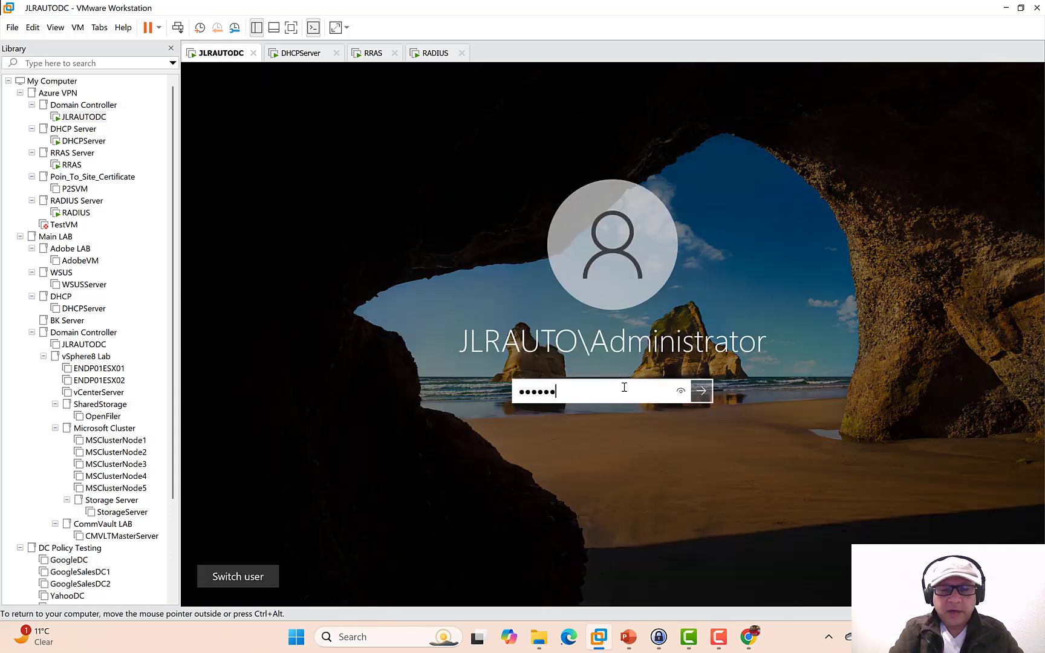
{"action": "key", "text": "Return"}
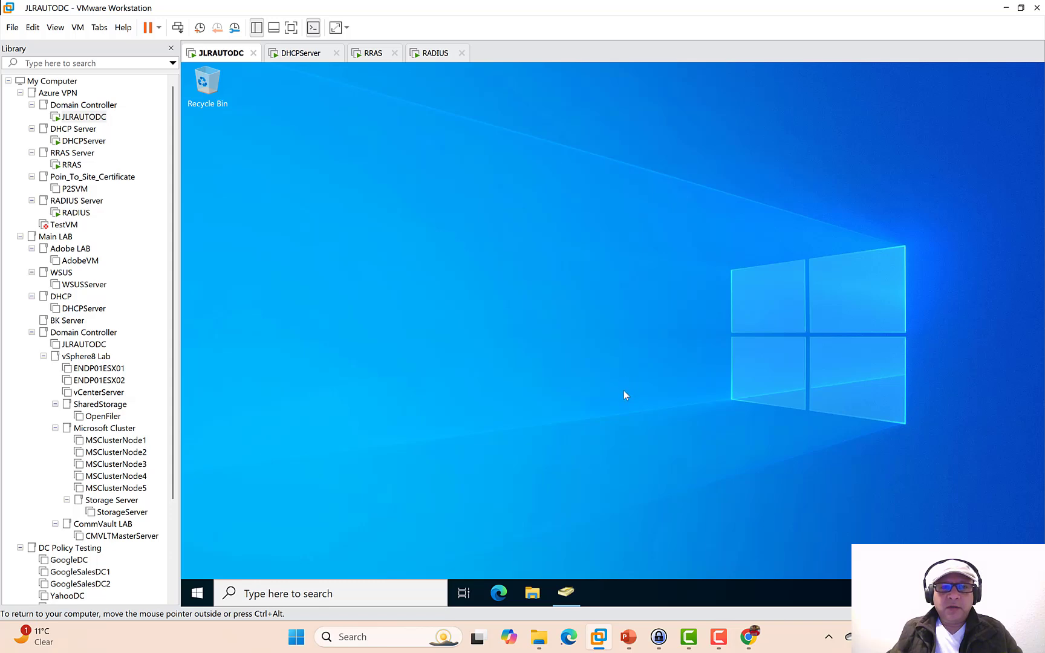
- Start a new group in JLRAUTO.COM in Active Directory Users and Computers, then show the Azure_VPN slides
{"action": "left_click", "coordinate": [566, 592]}
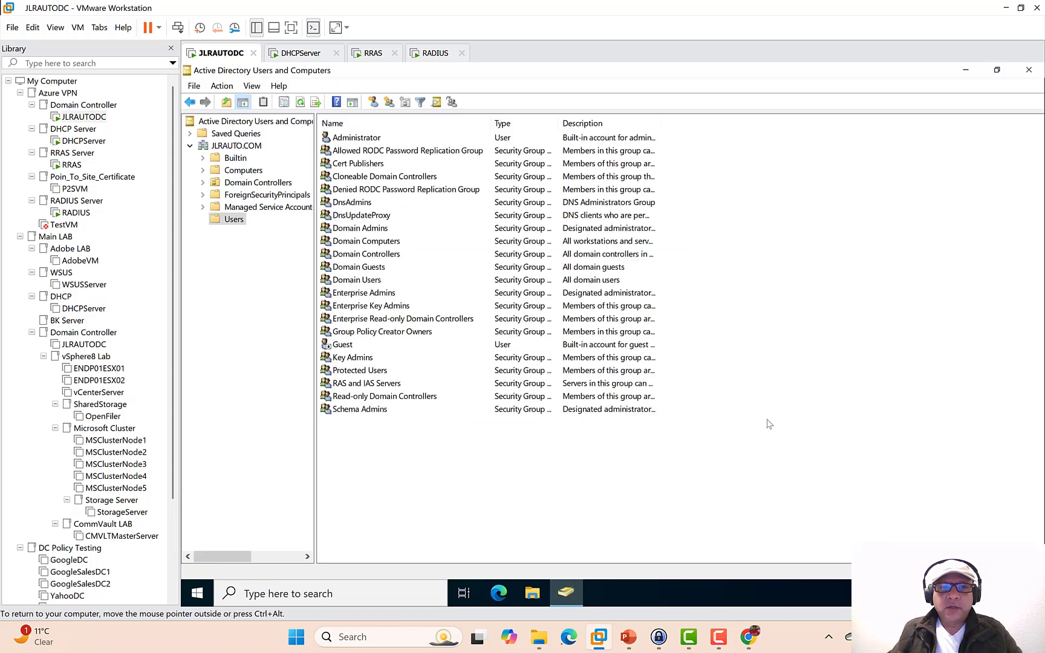
{"action": "right_click", "coordinate": [240, 221]}
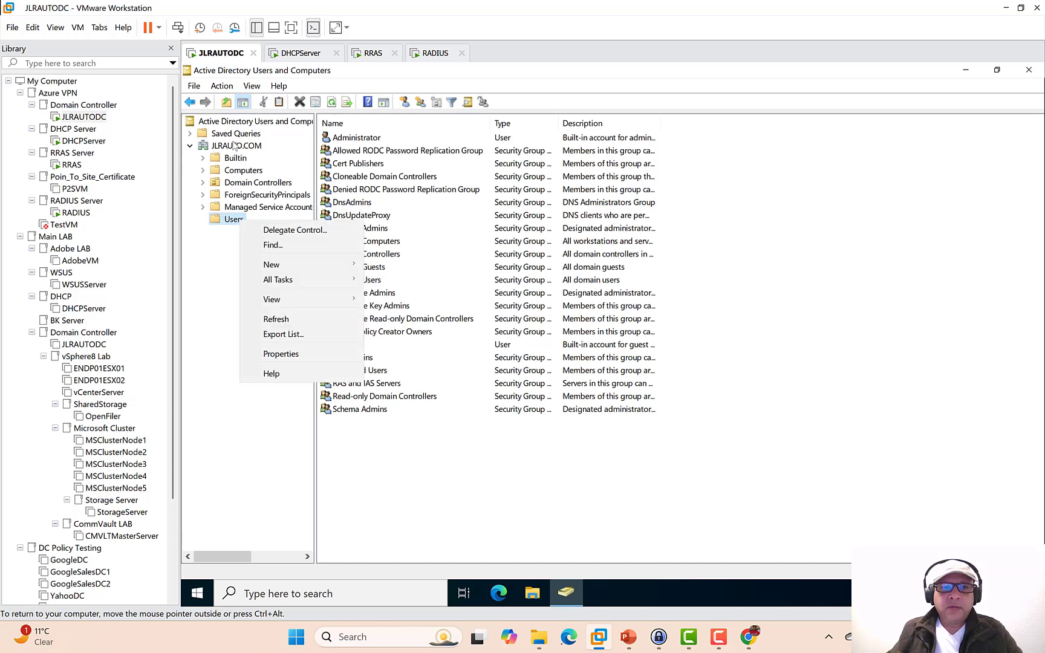
{"action": "right_click", "coordinate": [234, 146]}
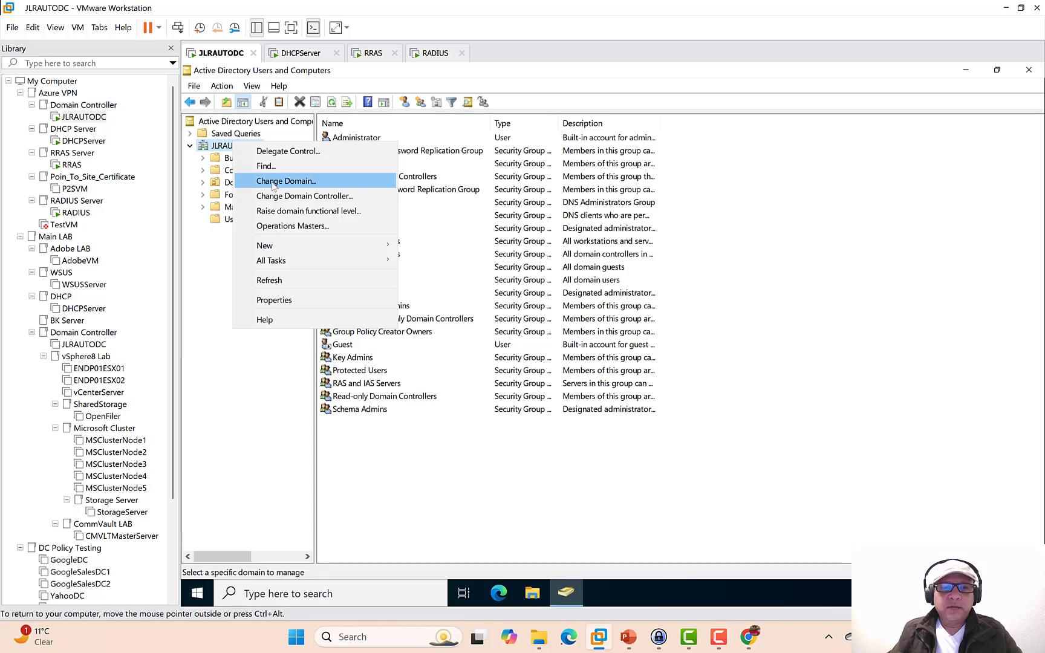
{"action": "mouse_move", "coordinate": [285, 243]}
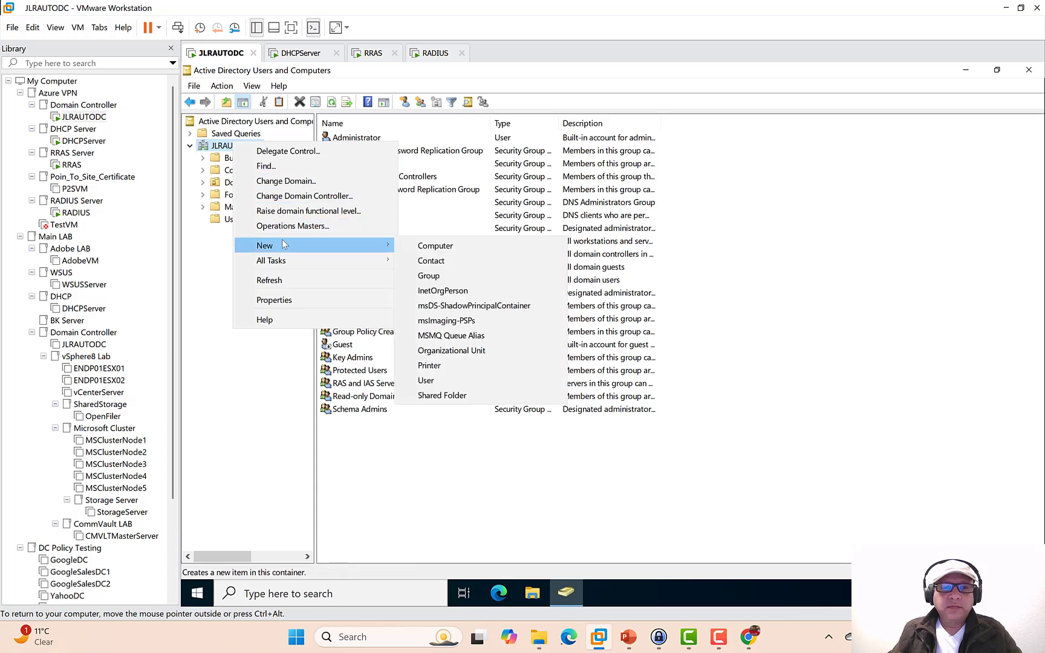
{"action": "left_click", "coordinate": [469, 275]}
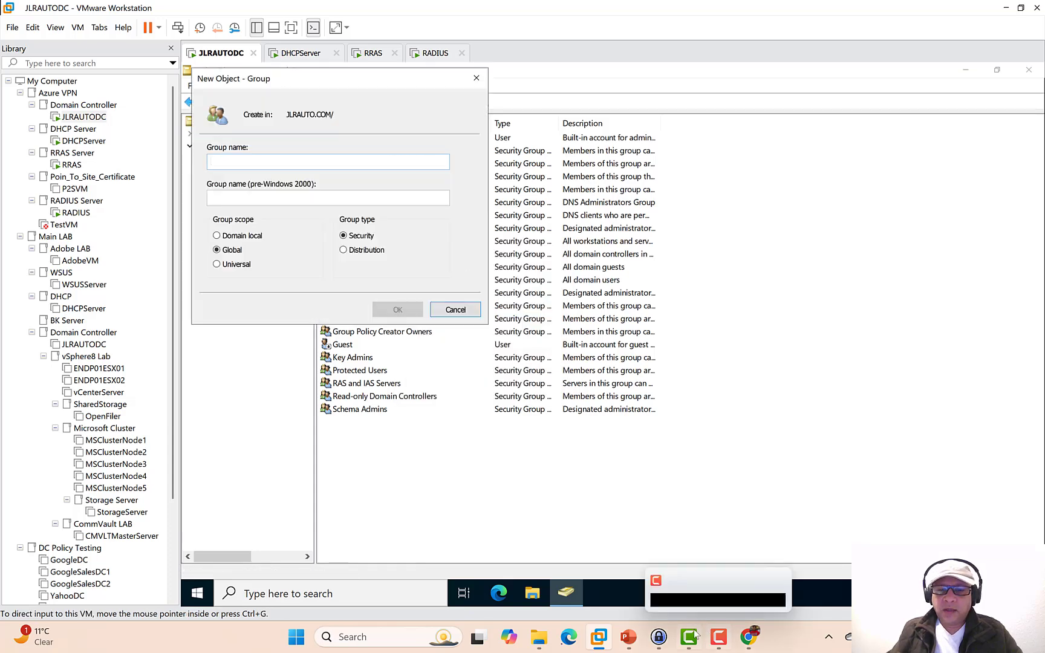
{"action": "left_click", "coordinate": [634, 635]}
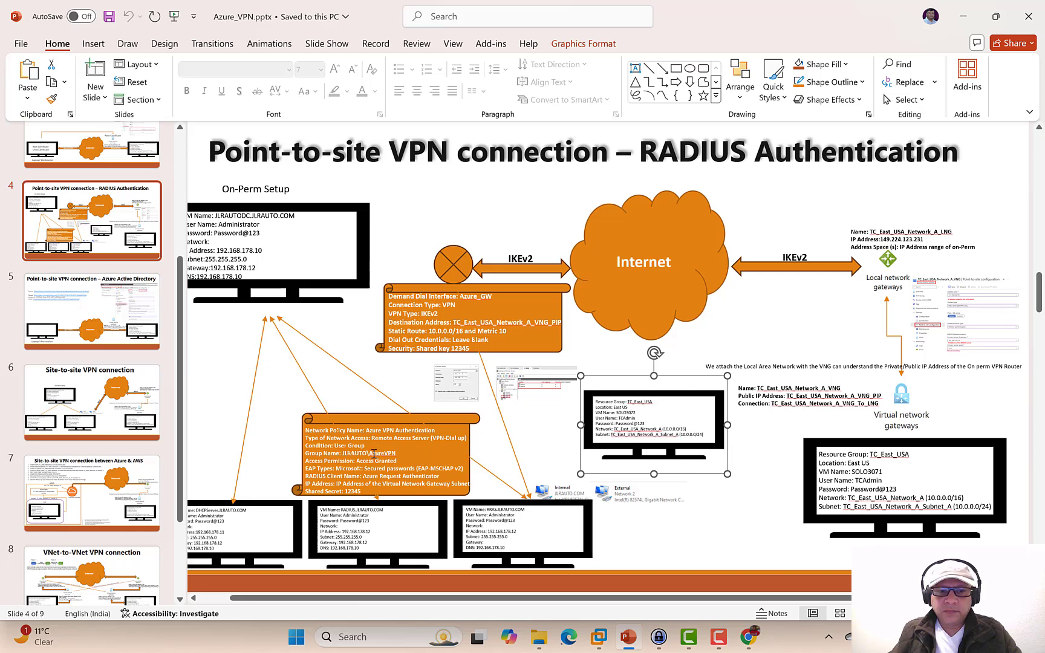
- Look up the group name AzureVPN on slide 4, then return to JLRAUTODC
{"action": "left_click", "coordinate": [394, 453]}
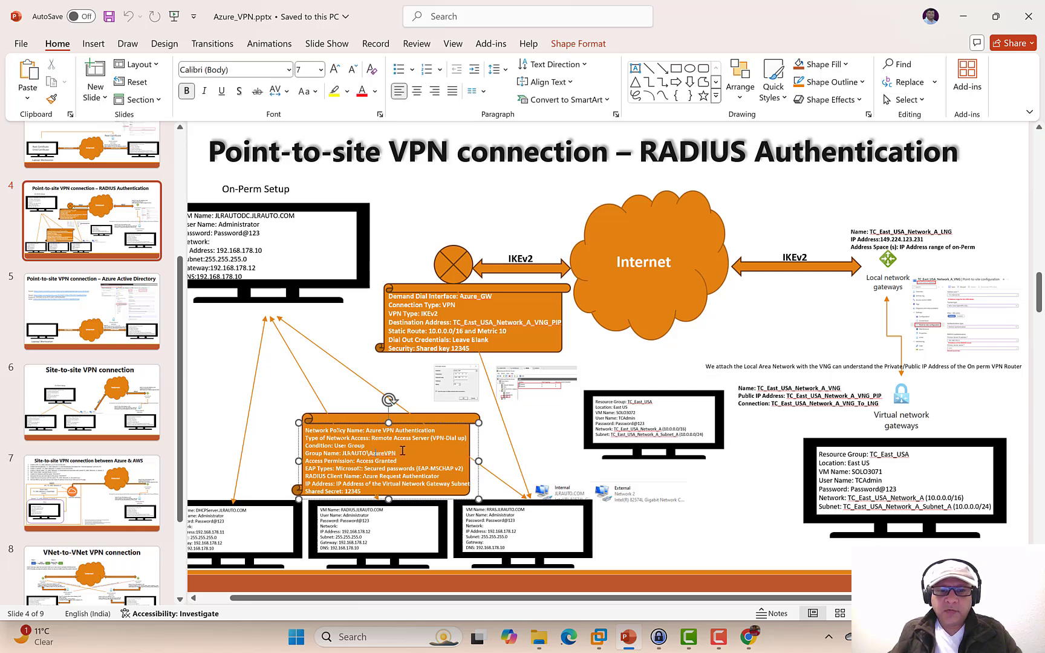
{"action": "left_click_drag", "start_coordinate": [397, 452], "coordinate": [371, 453]}
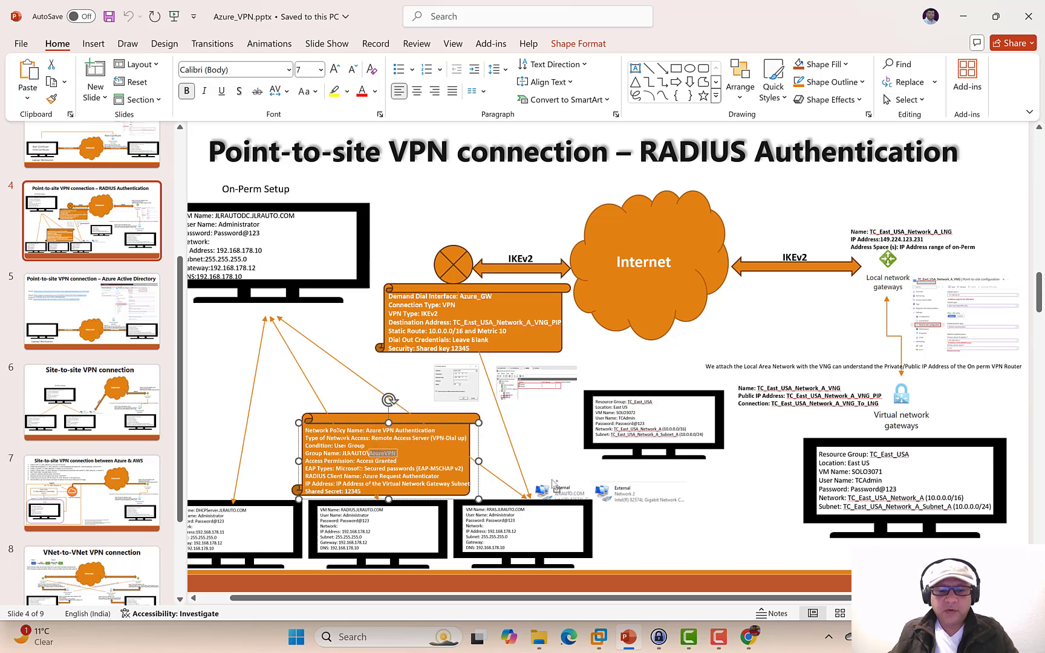
{"action": "mouse_move", "coordinate": [602, 638]}
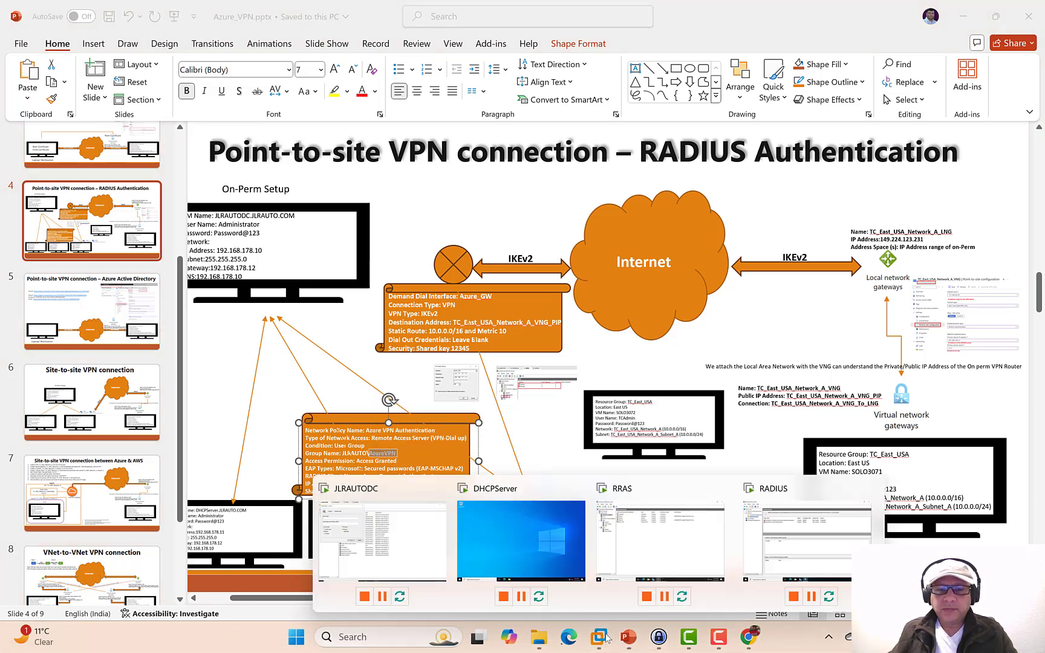
{"action": "left_click", "coordinate": [416, 553]}
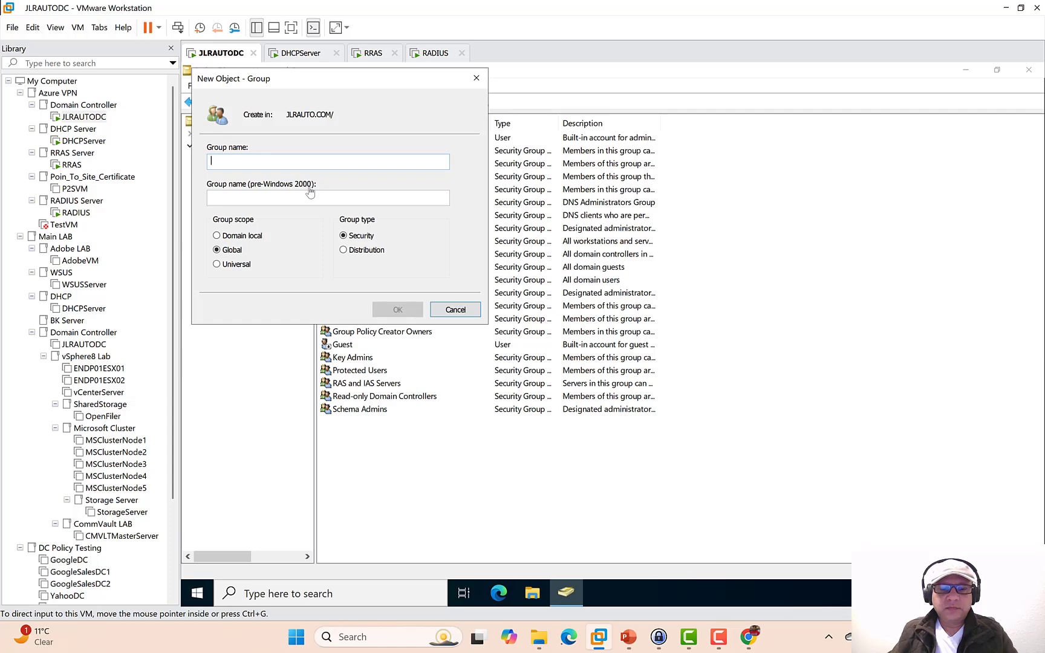
- Close the group form and bring up the New object submenu for the Users container
{"action": "key", "text": "Escape"}
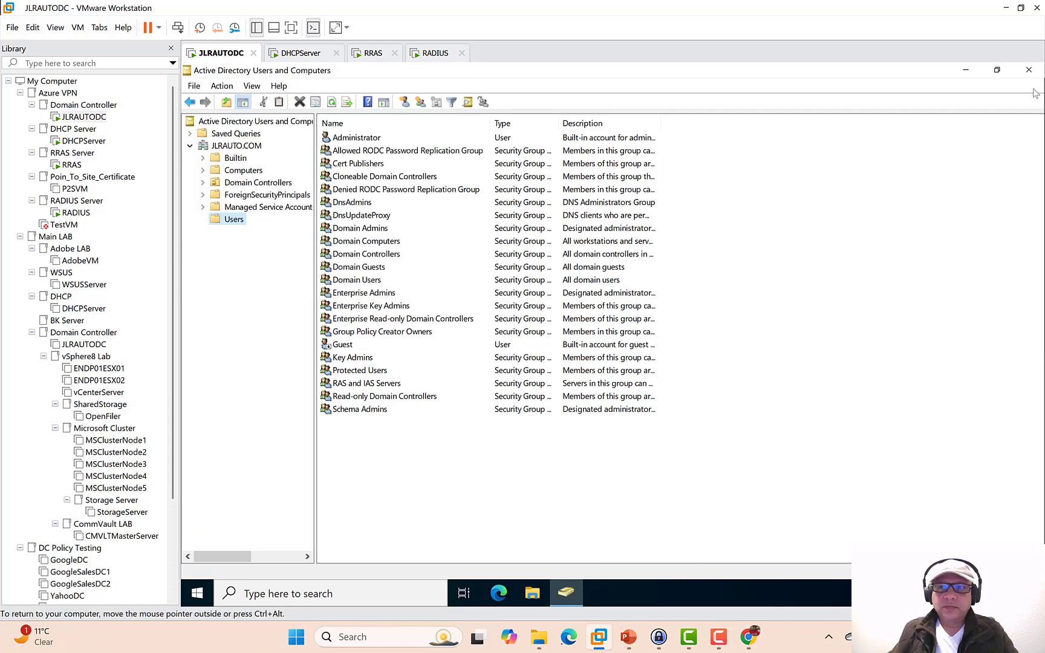
{"action": "left_click", "coordinate": [968, 71]}
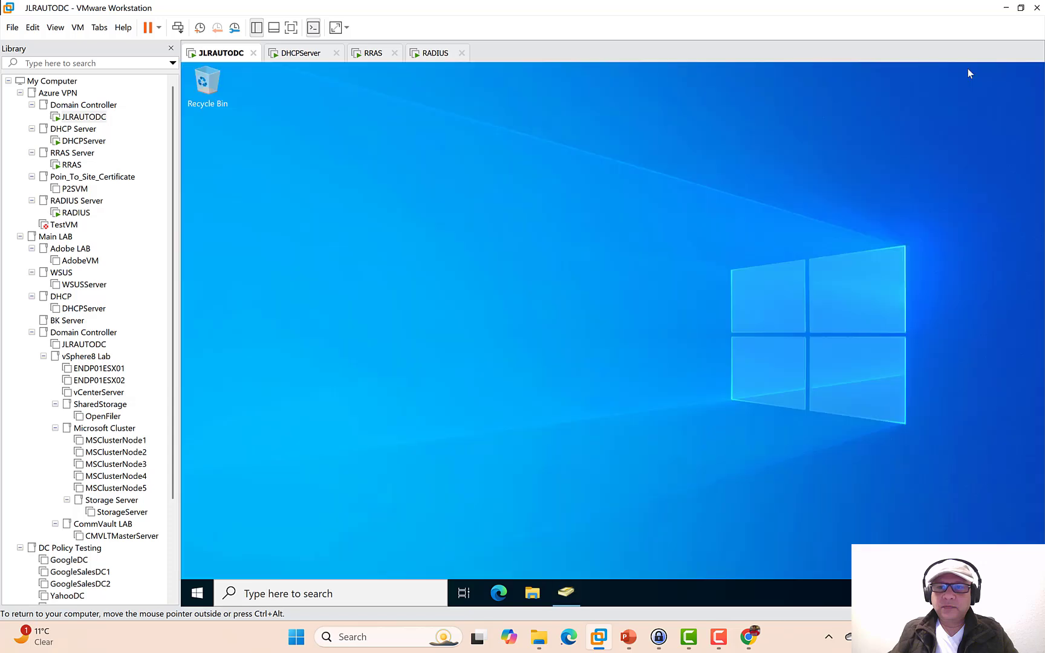
{"action": "left_click", "coordinate": [566, 593]}
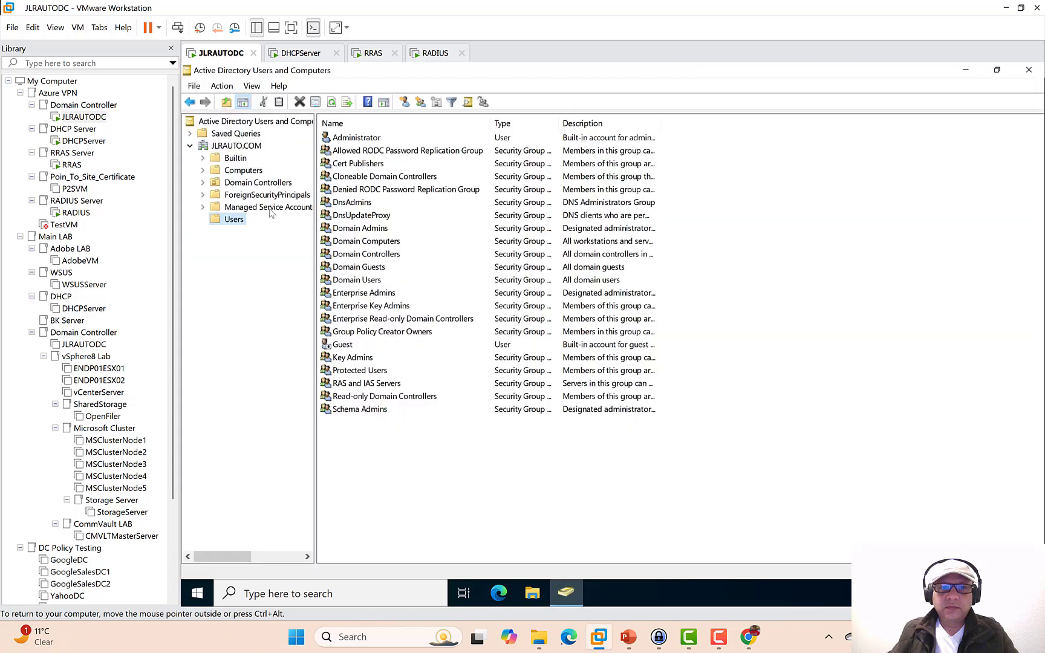
{"action": "left_click", "coordinate": [233, 145]}
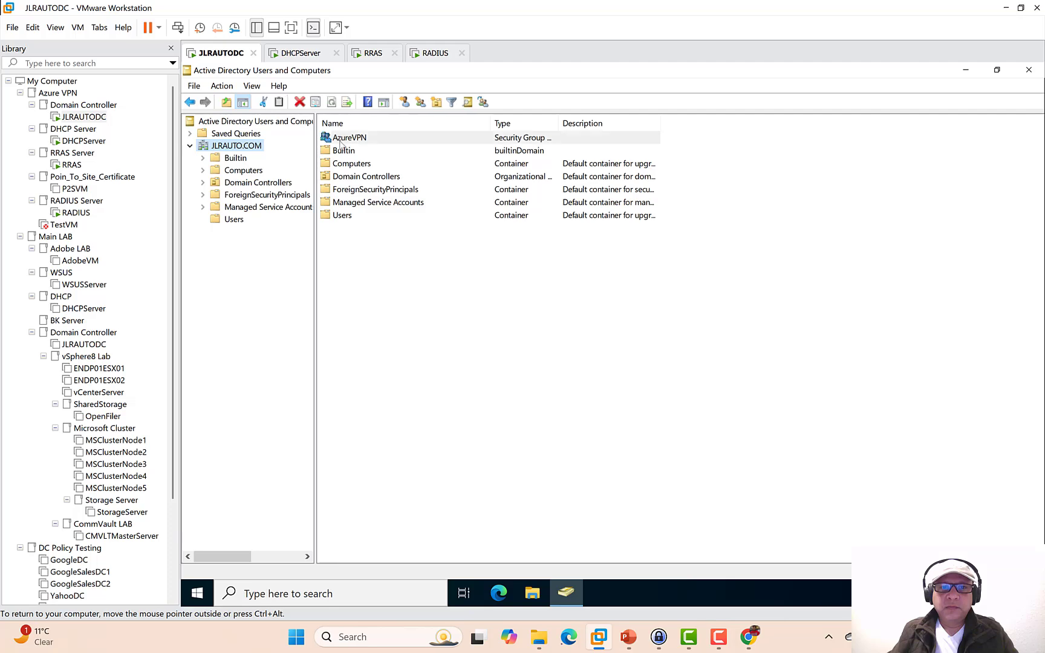
{"action": "right_click", "coordinate": [245, 149]}
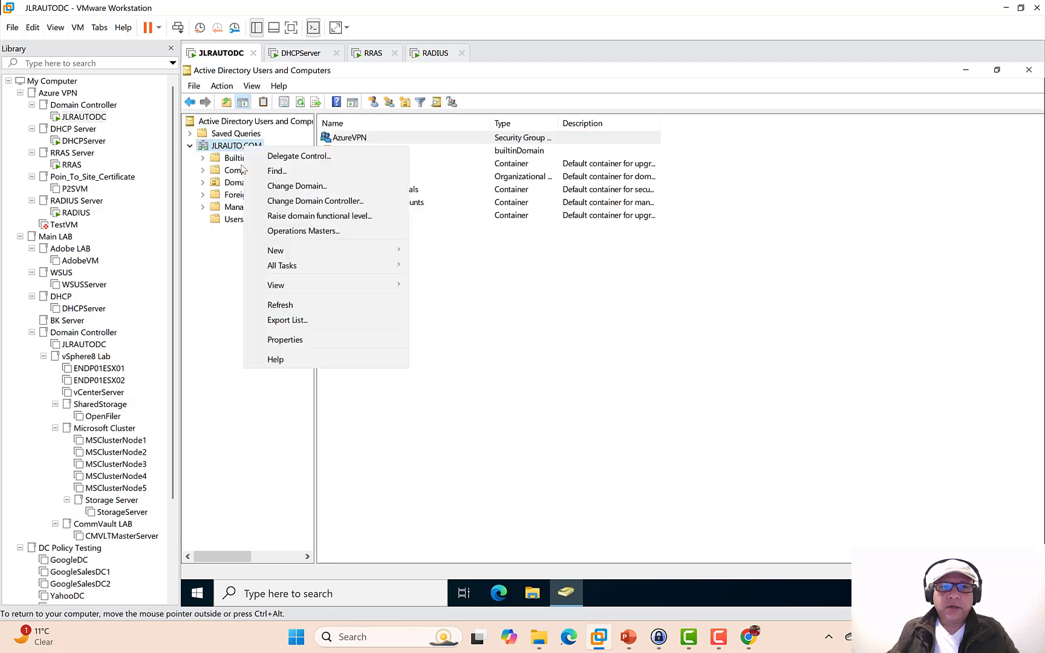
{"action": "right_click", "coordinate": [233, 221]}
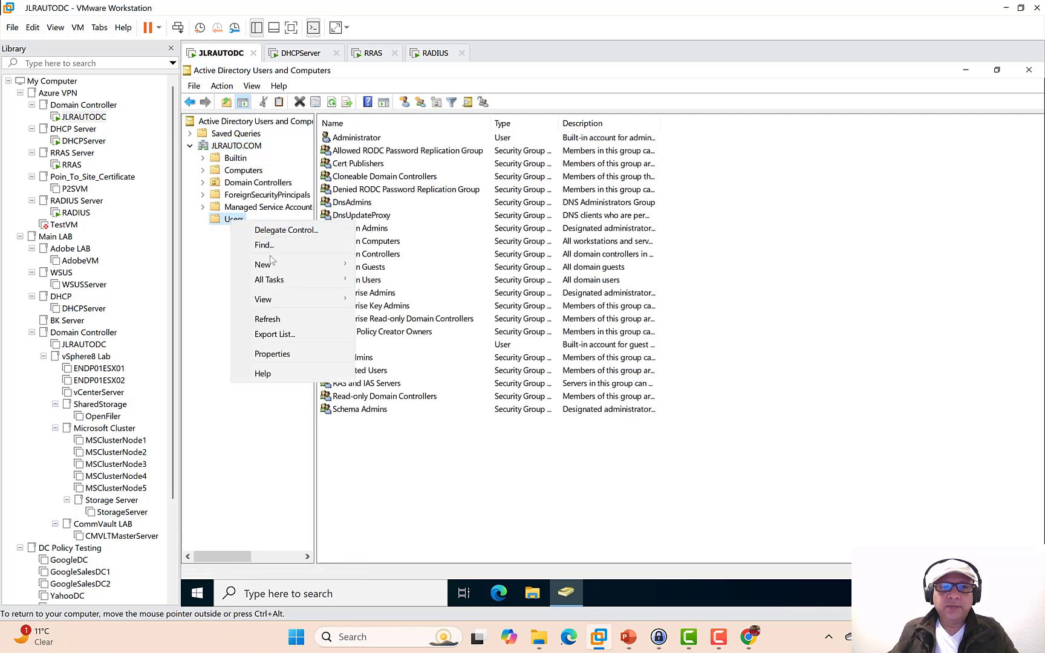
{"action": "mouse_move", "coordinate": [272, 264]}
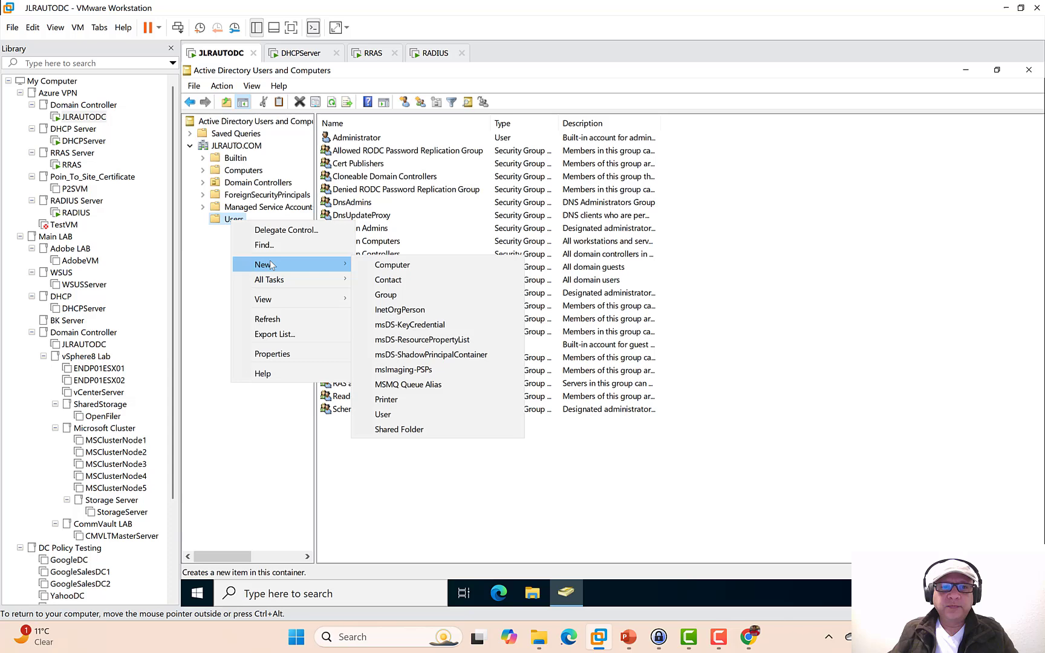
- Start a new user in Users and enter the user's first name, last name and logon name
{"action": "left_click", "coordinate": [401, 414]}
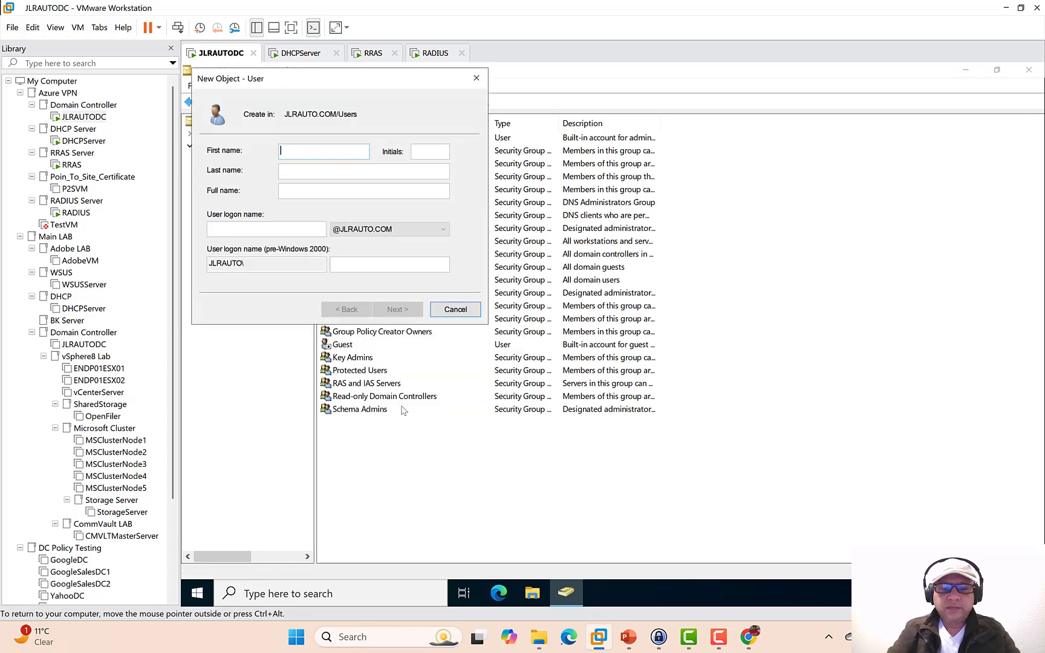
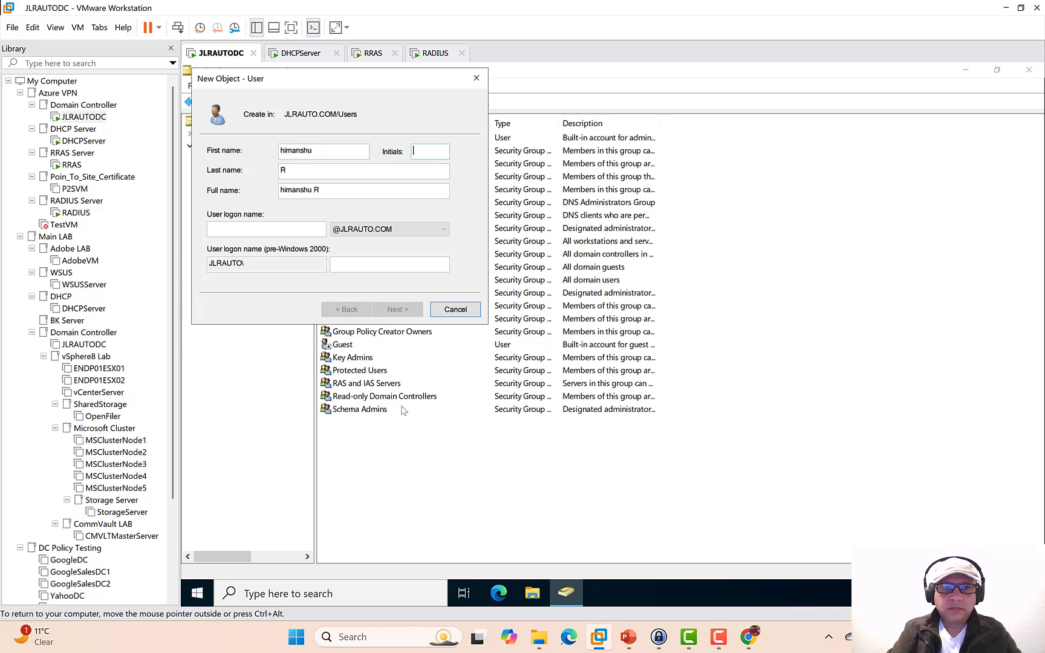
{"action": "key", "text": "shift+Tab"}
{"action": "key", "text": "Home"}
{"action": "key", "text": "Delete"}
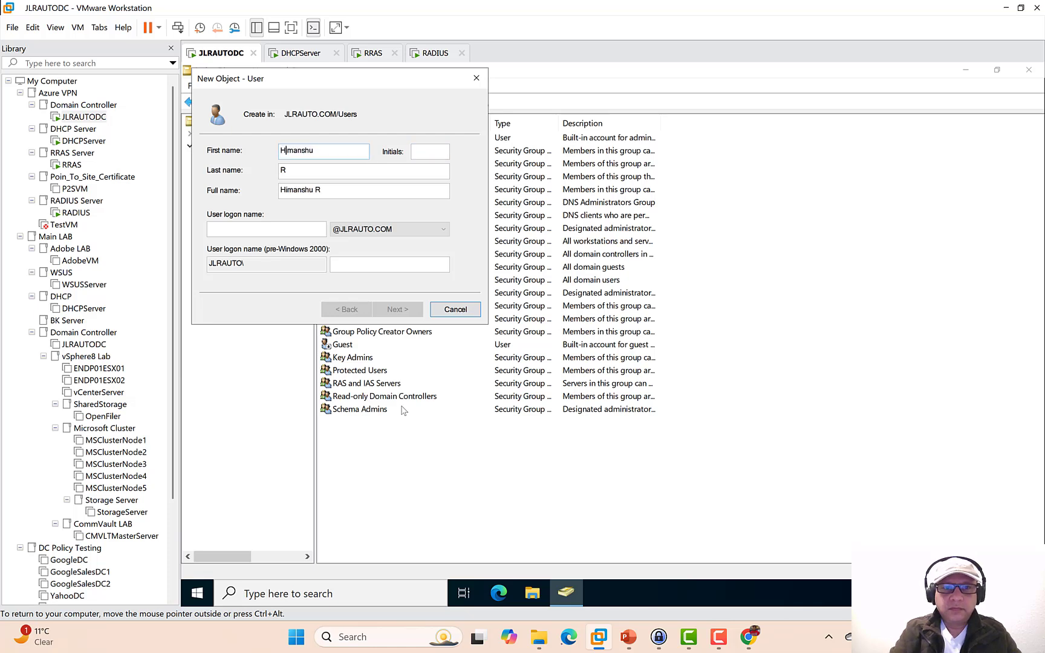
{"action": "key", "text": "Tab"}
{"action": "key", "text": "End"}
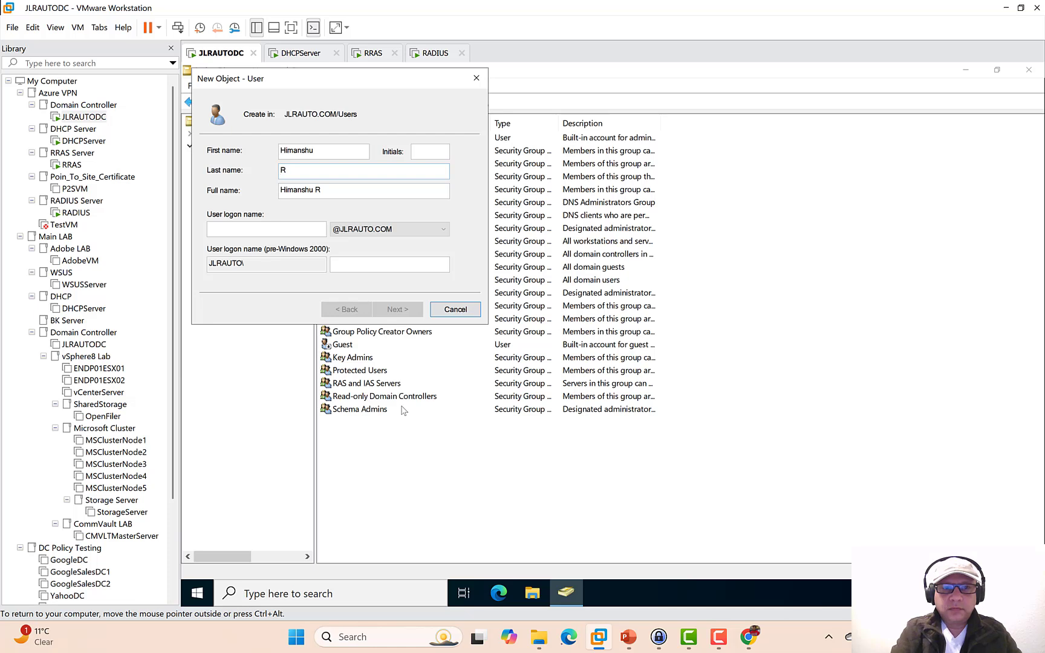
{"action": "key", "text": "Tab"}
{"action": "key", "text": "Tab"}
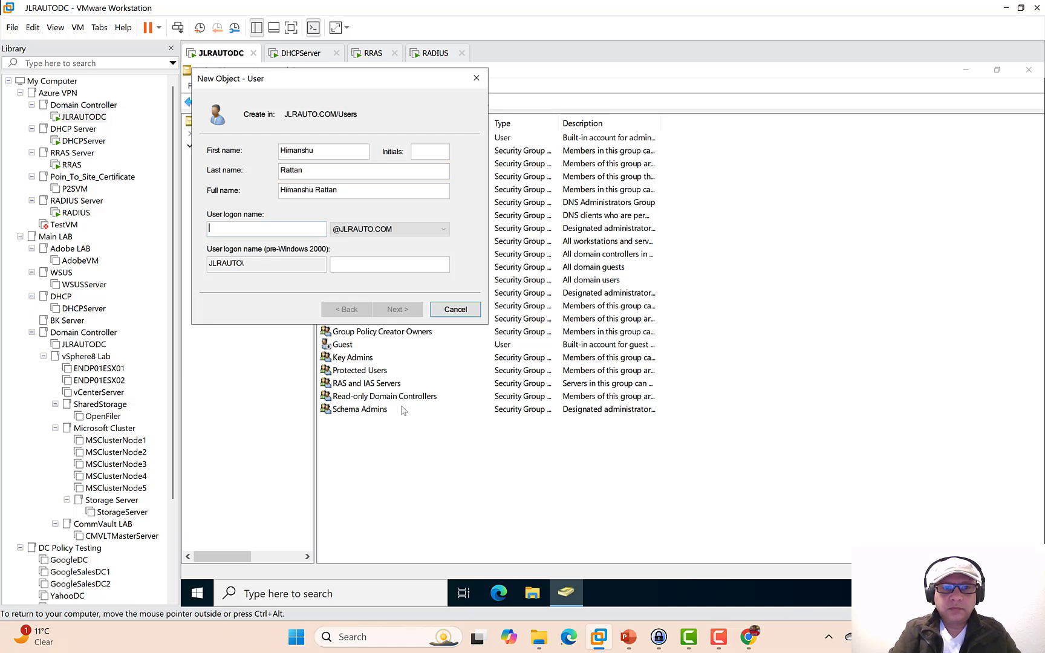
{"action": "type", "text": "himanshu"}
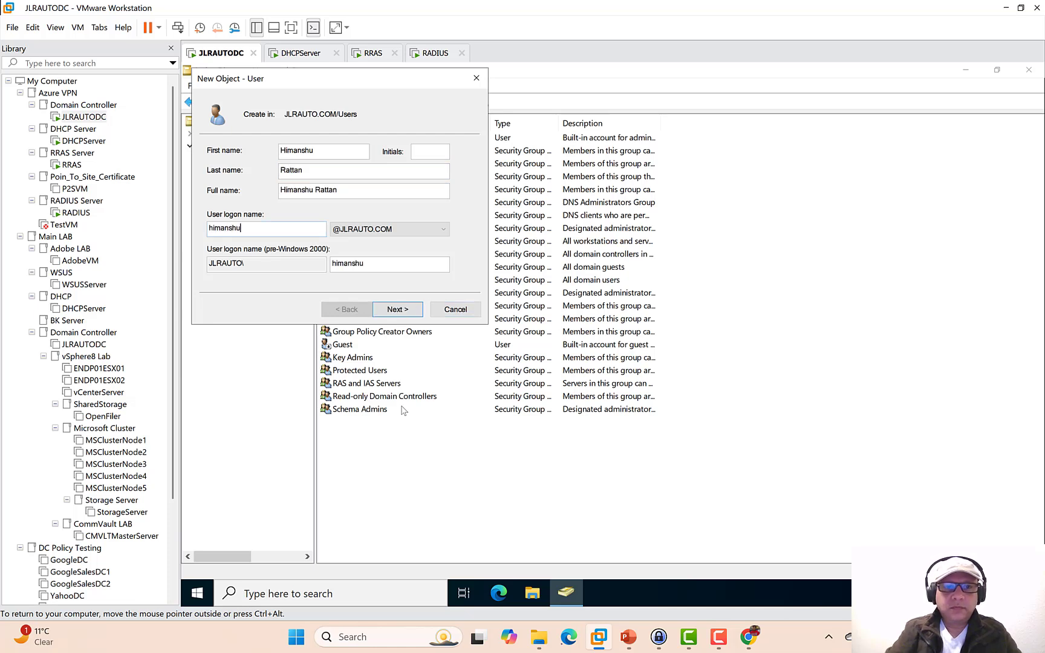
- Set the user's password to never expire and be unchangeable, without a change at next logon, and finish
{"action": "left_click", "coordinate": [396, 310]}
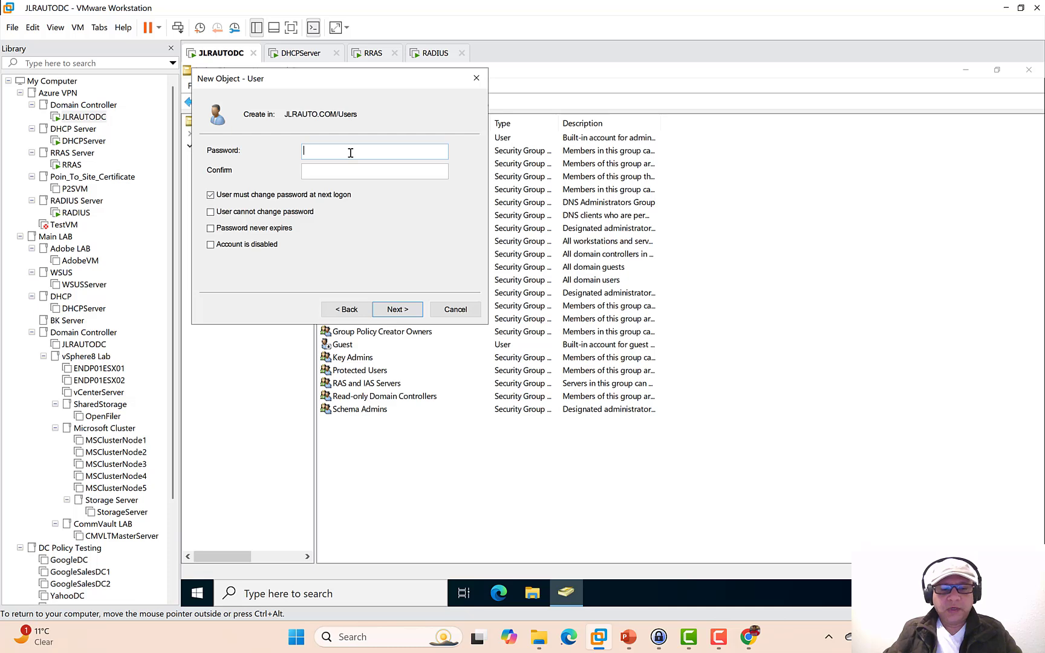
{"action": "type", "text": "!"}
{"action": "key", "text": "Tab"}
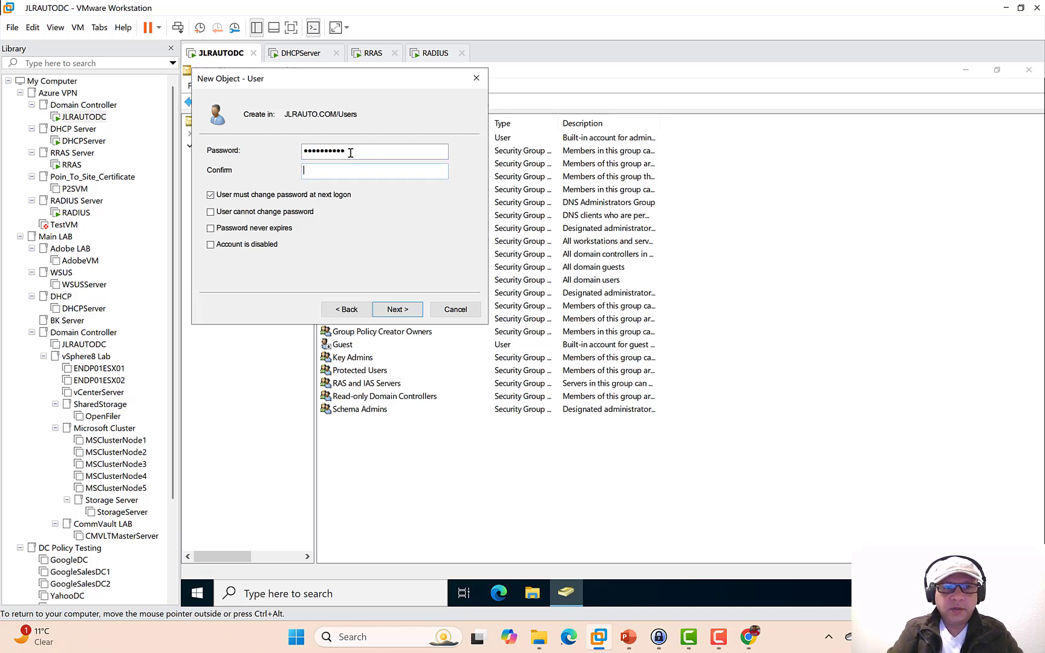
{"action": "type", "text": "••••••••••"}
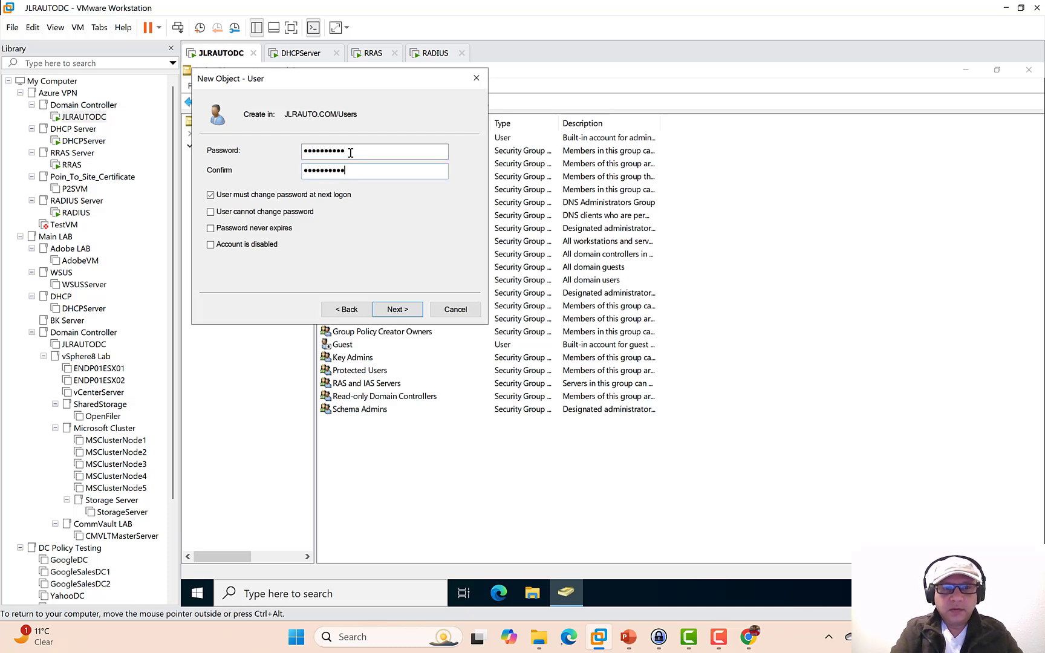
{"action": "left_click", "coordinate": [211, 195]}
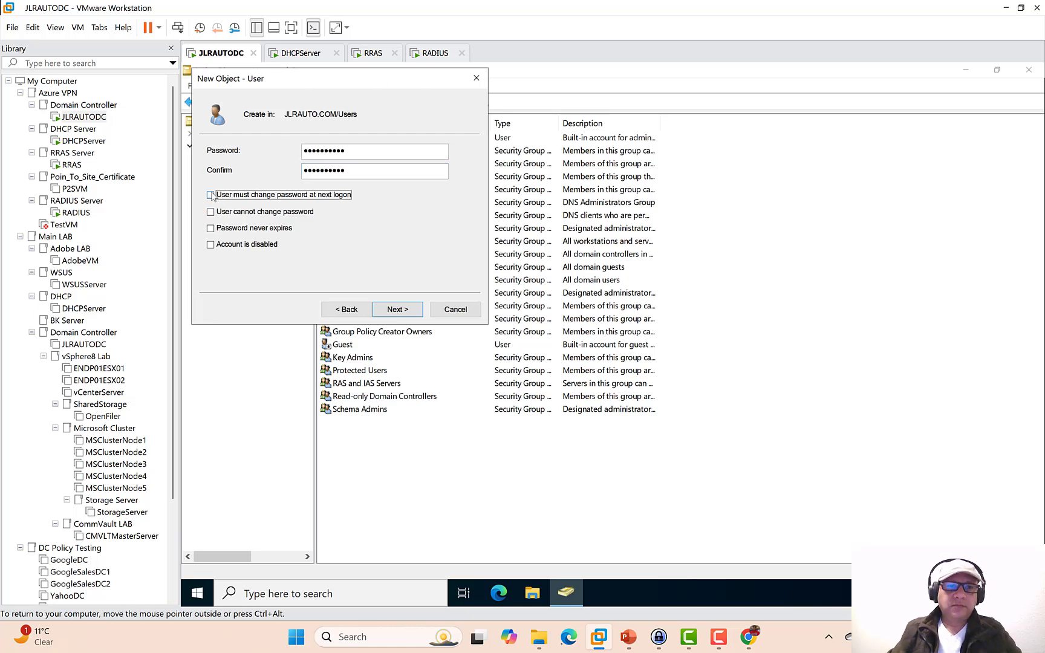
{"action": "left_click", "coordinate": [211, 228]}
{"action": "left_click", "coordinate": [210, 212]}
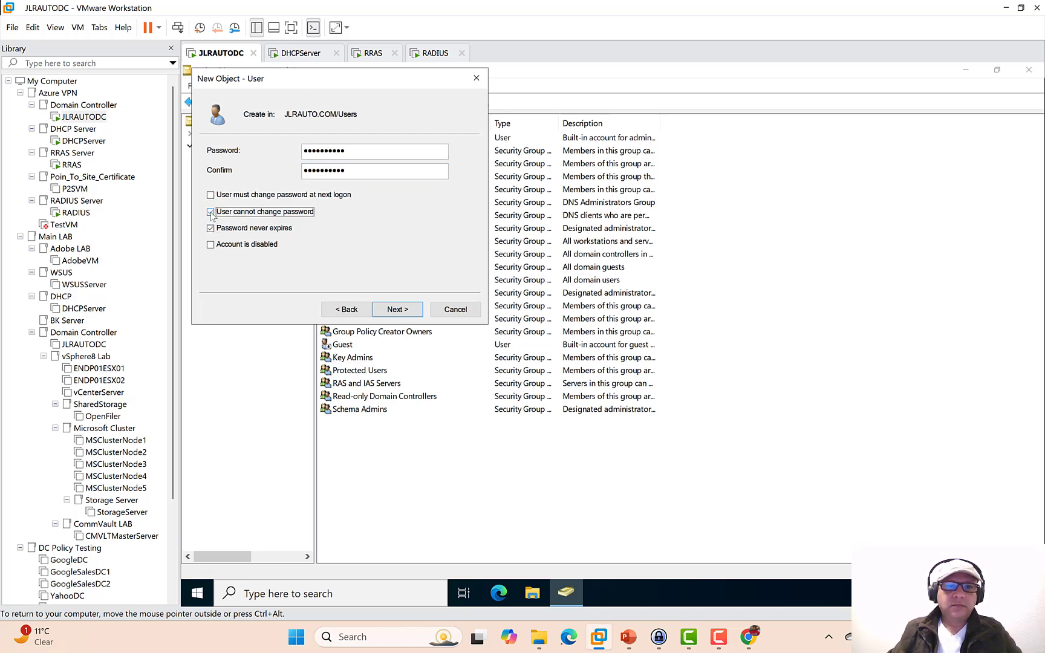
{"action": "left_click", "coordinate": [408, 314]}
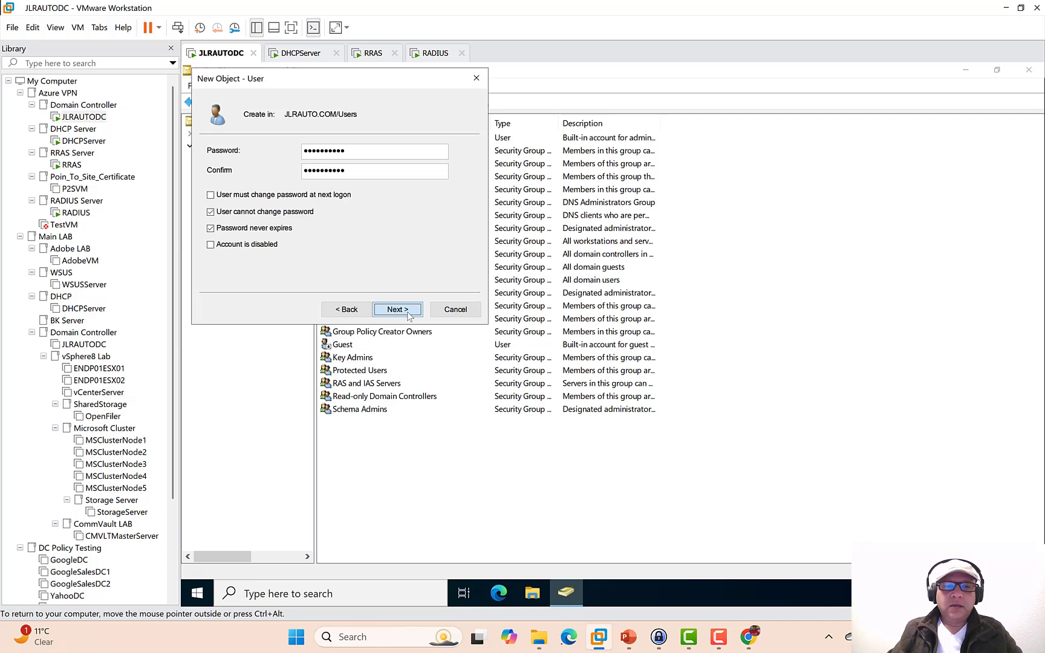
{"action": "left_click", "coordinate": [398, 309]}
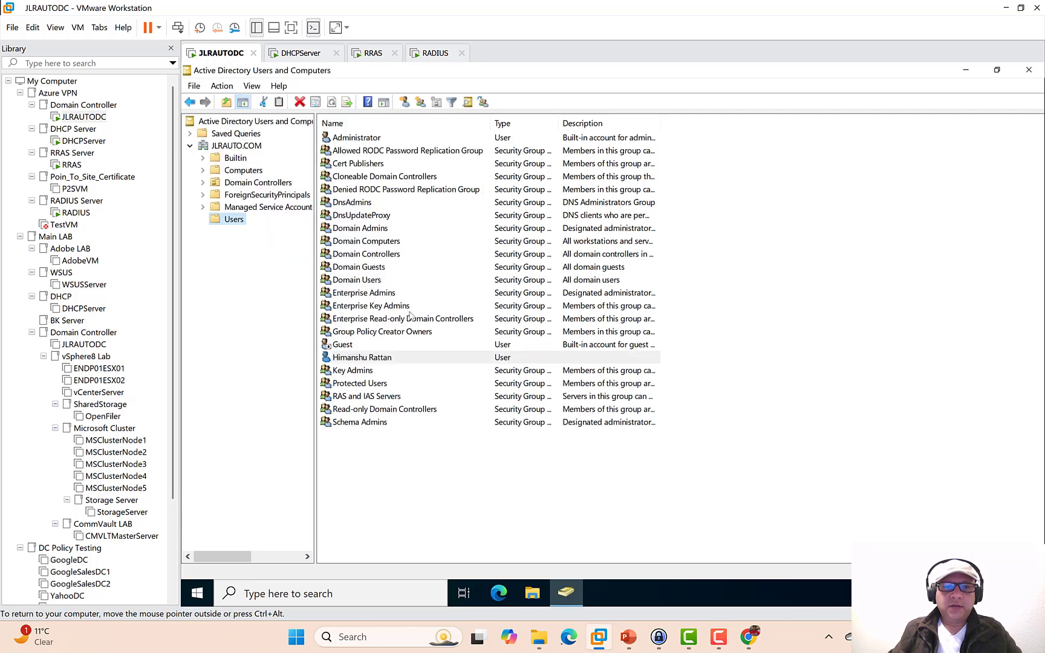
{"action": "left_click", "coordinate": [233, 147]}
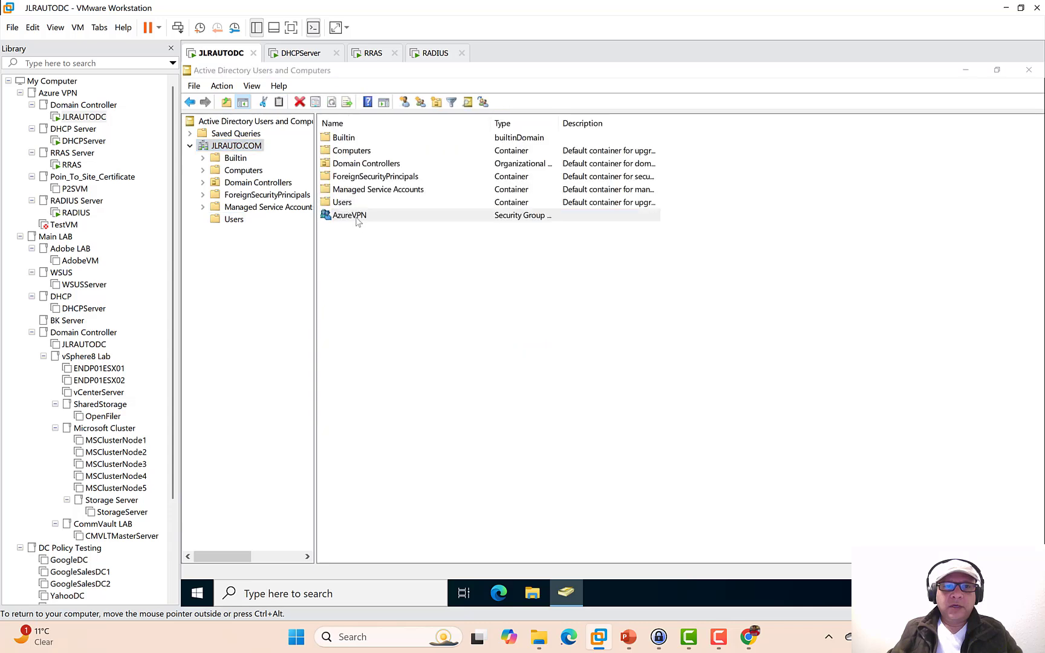
- Add the new user account as a member of the AzureVPN group
{"action": "double_click", "coordinate": [357, 219]}
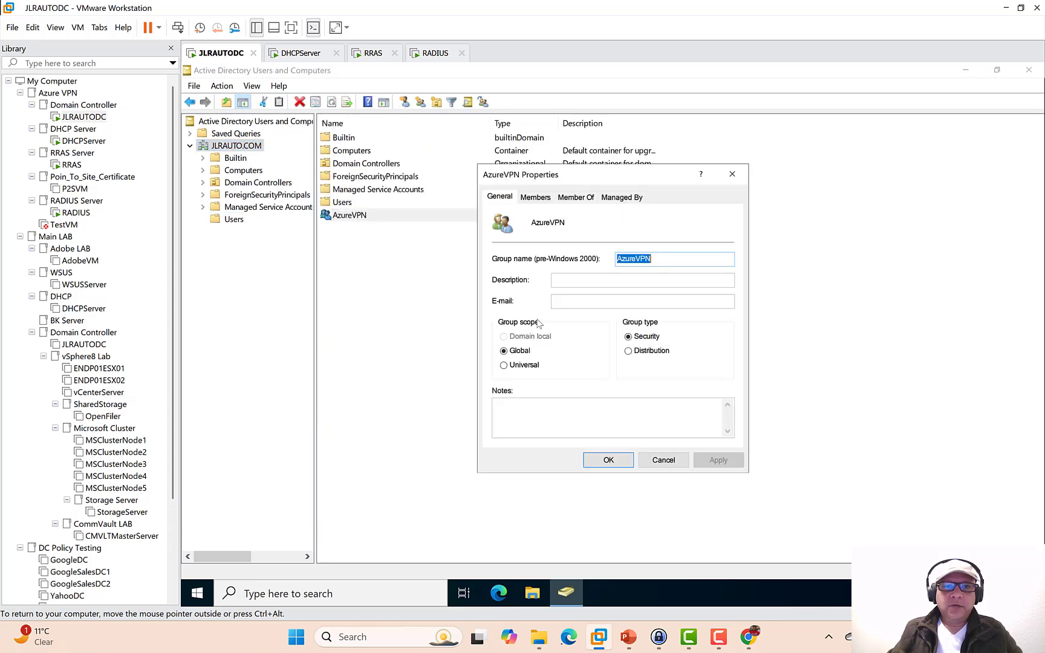
{"action": "left_click", "coordinate": [534, 198]}
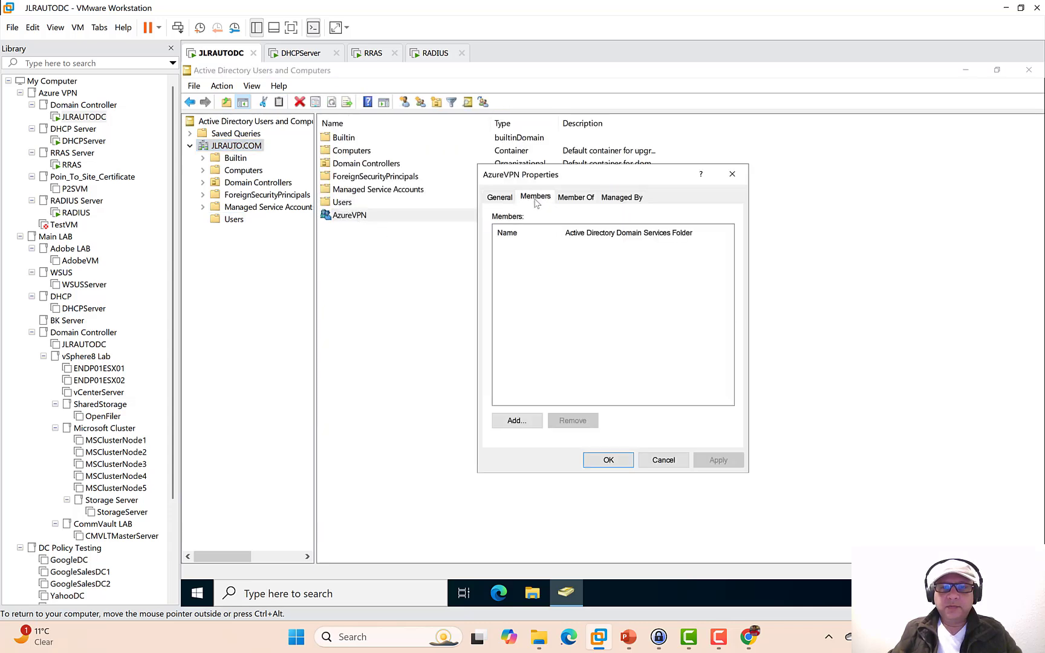
{"action": "left_click", "coordinate": [518, 421]}
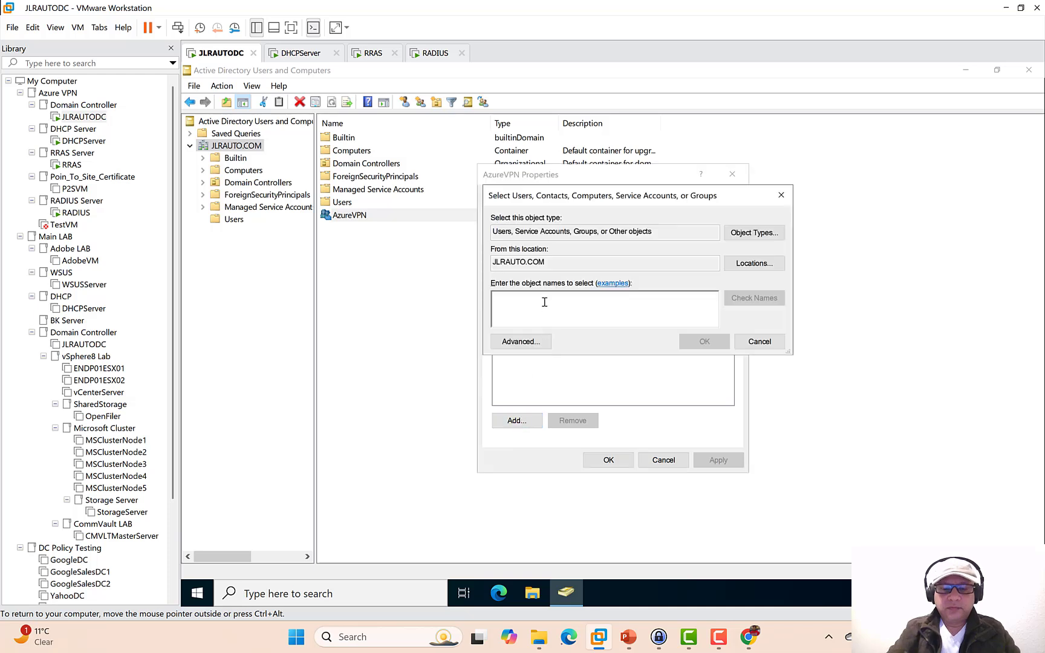
{"action": "type", "text": "himanshu"}
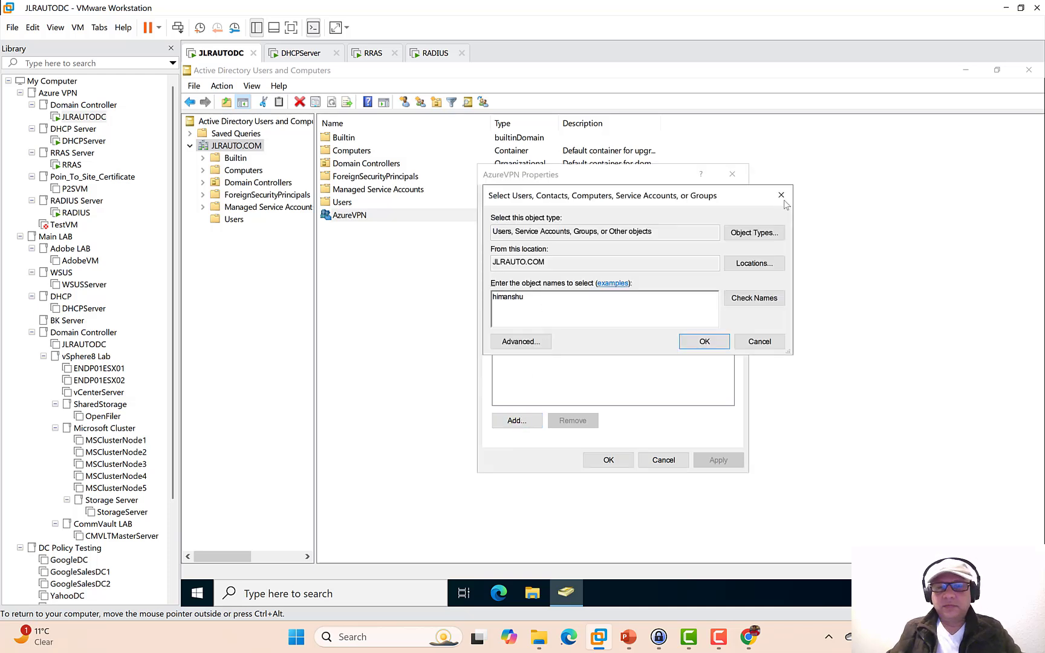
{"action": "left_click", "coordinate": [754, 297]}
{"action": "left_click", "coordinate": [722, 341]}
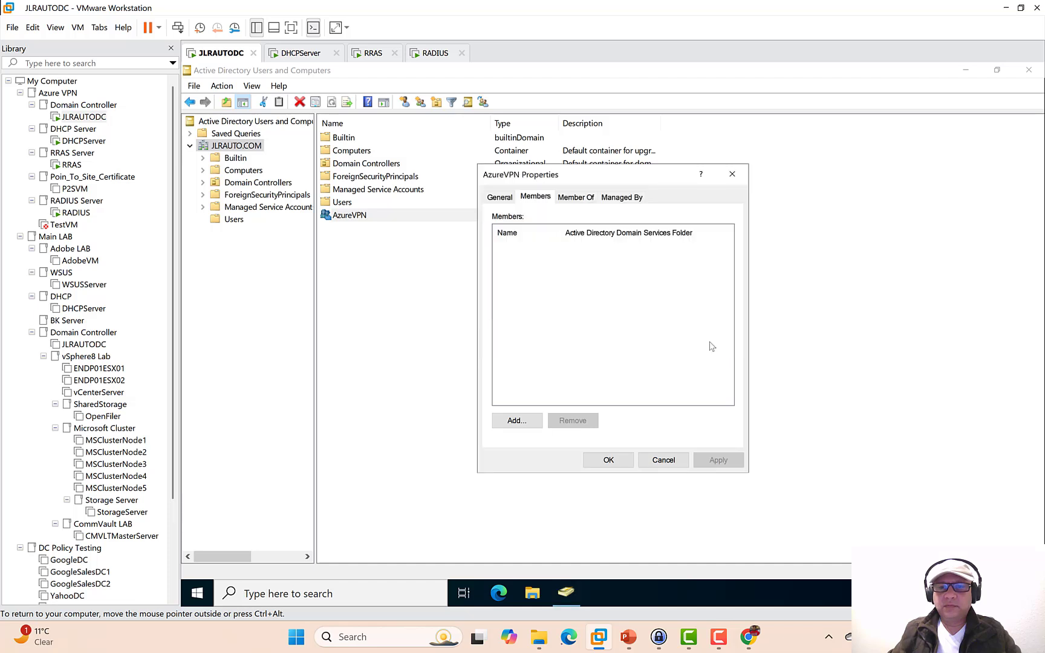
{"action": "left_click", "coordinate": [608, 460]}
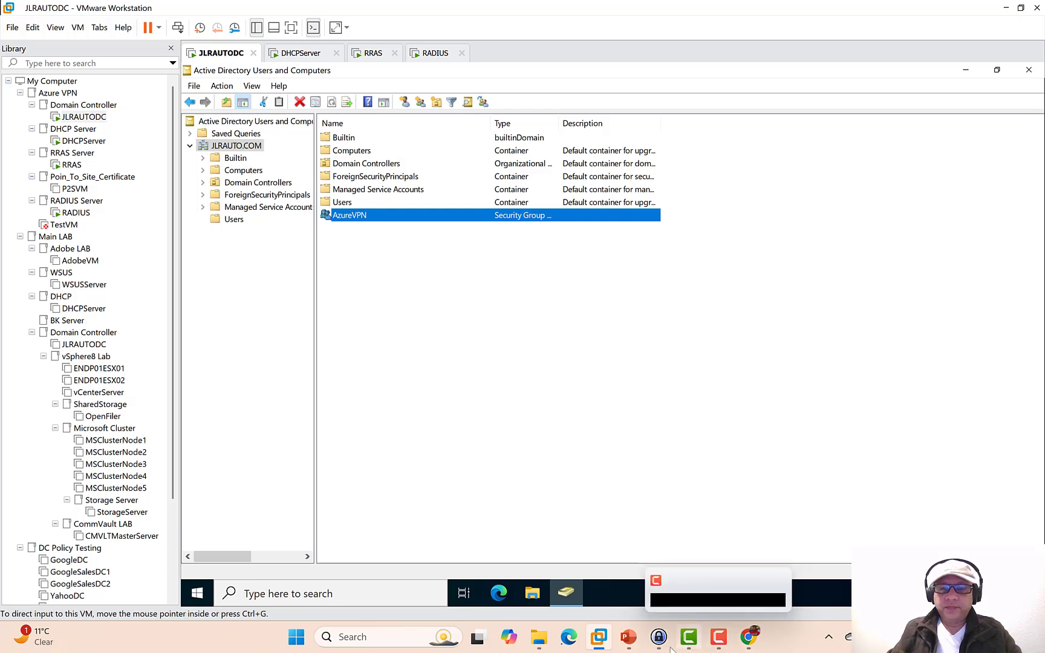
- On the RADIUS VM, start a new network policy and then cancel the wizard
{"action": "left_click", "coordinate": [428, 53]}
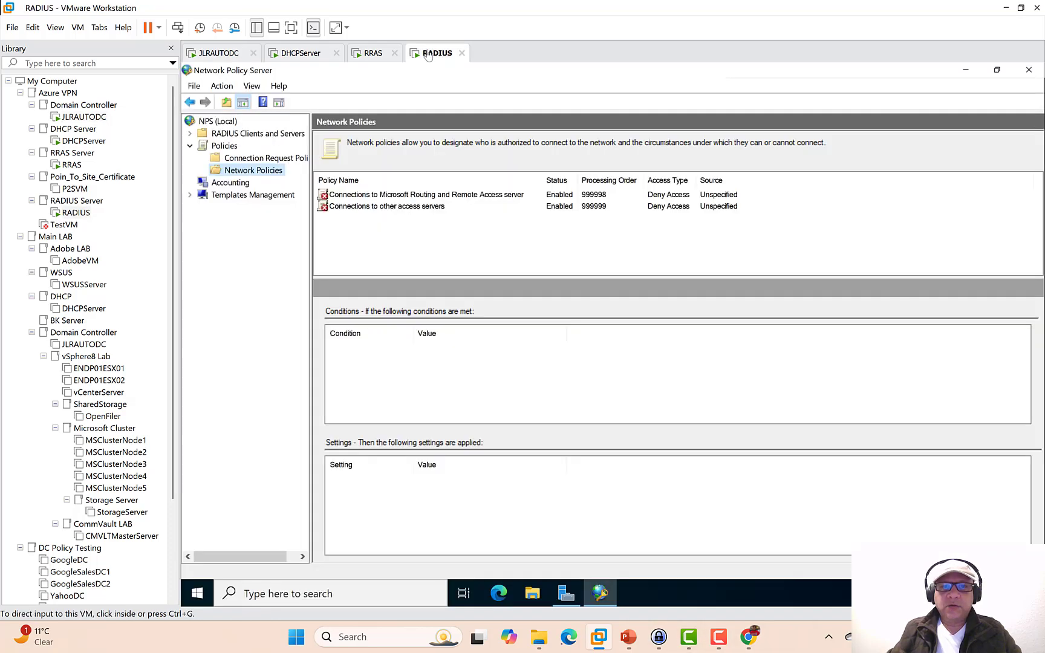
{"action": "right_click", "coordinate": [251, 172]}
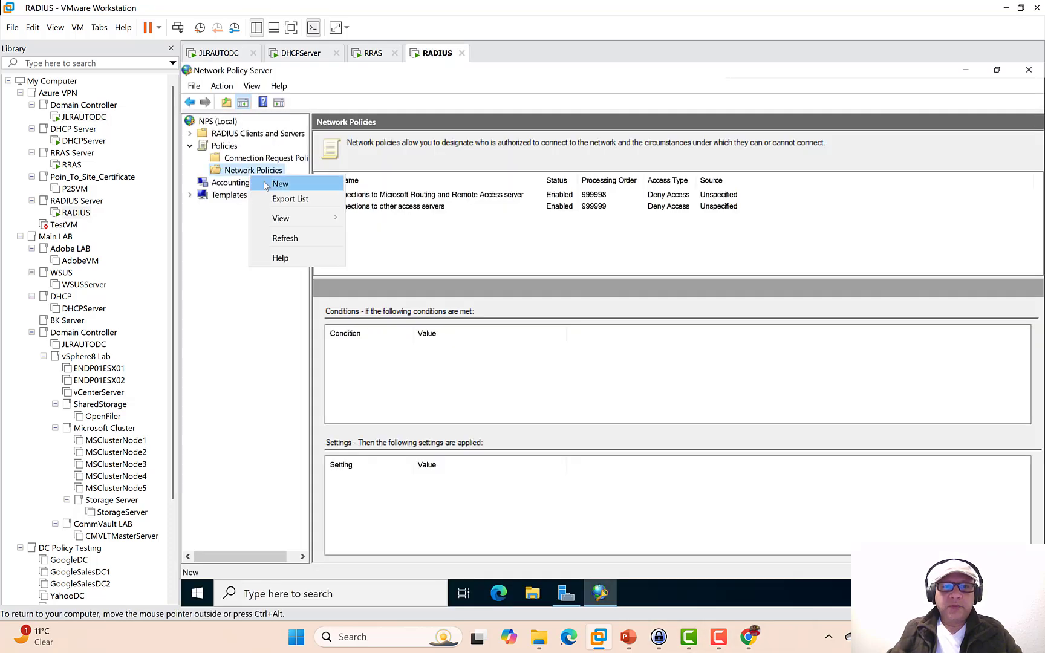
{"action": "left_click", "coordinate": [266, 185]}
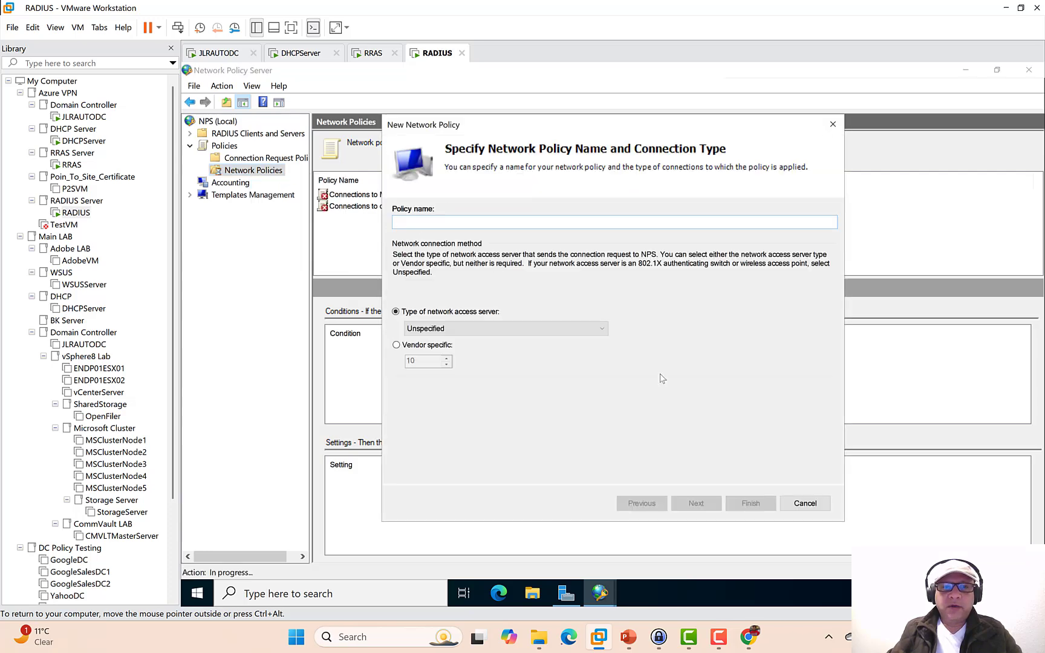
{"action": "left_click", "coordinate": [795, 509]}
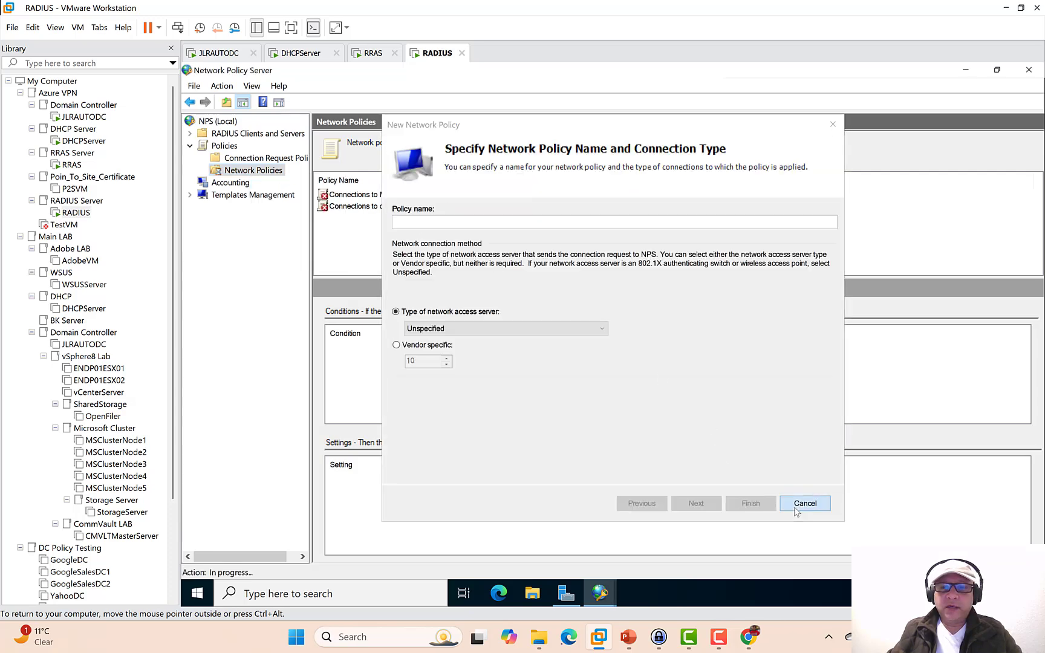
- Register NPS (Local) in Active Directory so it can read users' dial-in properties
{"action": "left_click", "coordinate": [226, 124]}
{"action": "right_click", "coordinate": [228, 125]}
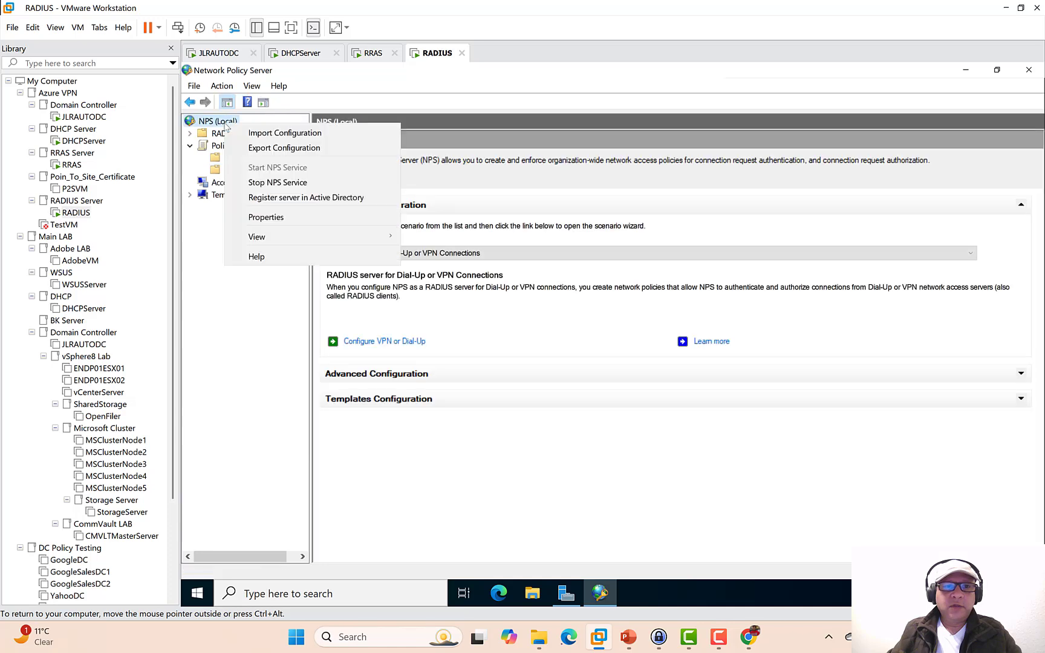
{"action": "left_click", "coordinate": [350, 204]}
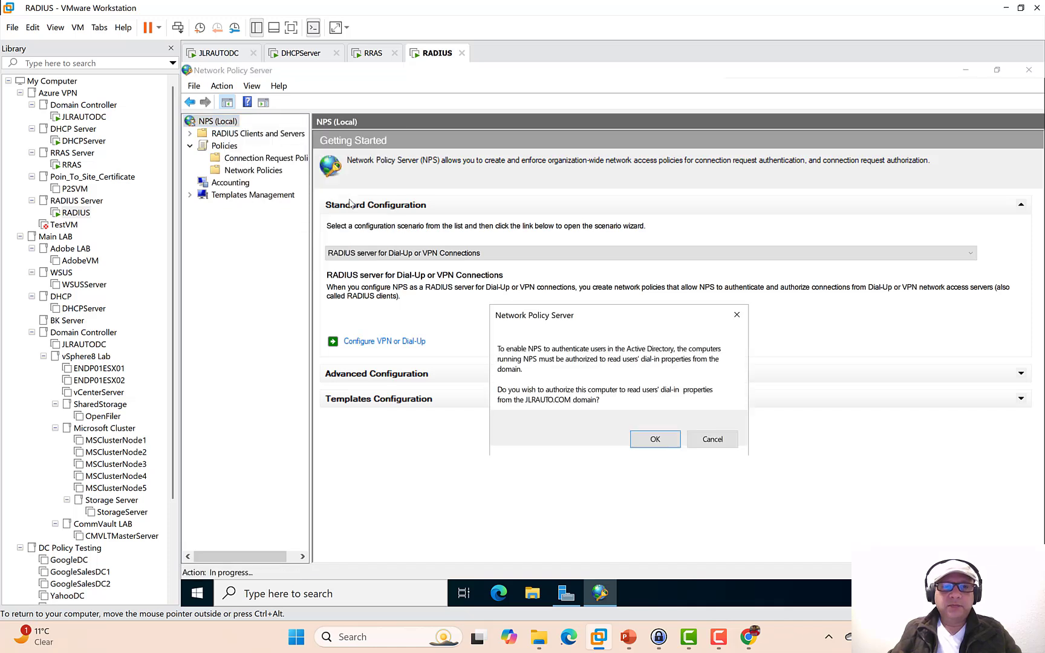
{"action": "left_click", "coordinate": [641, 446]}
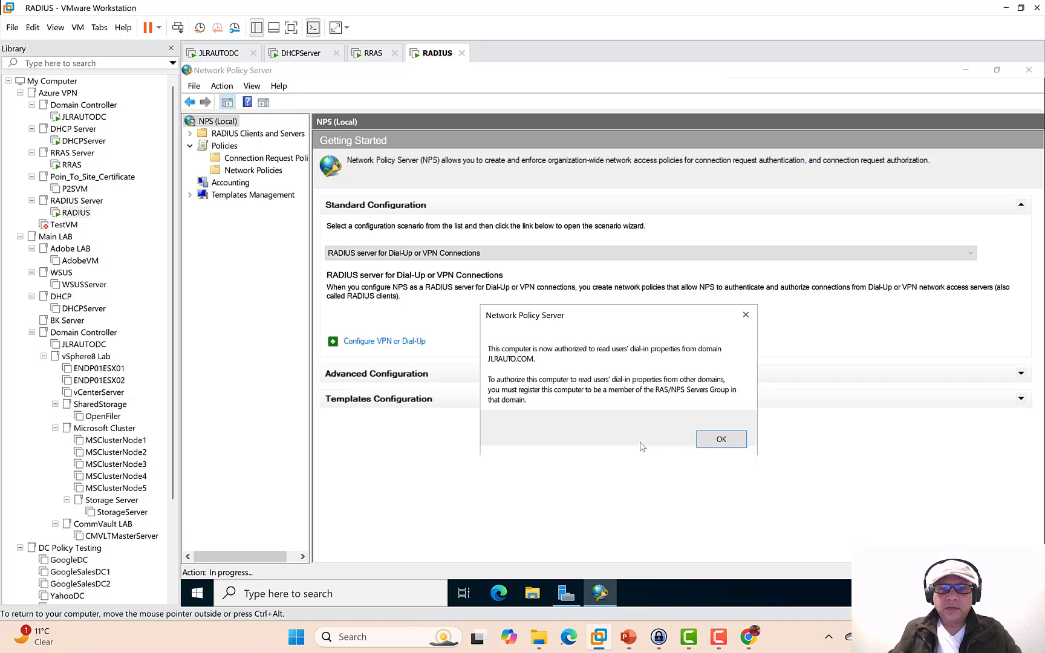
{"action": "left_click", "coordinate": [721, 439]}
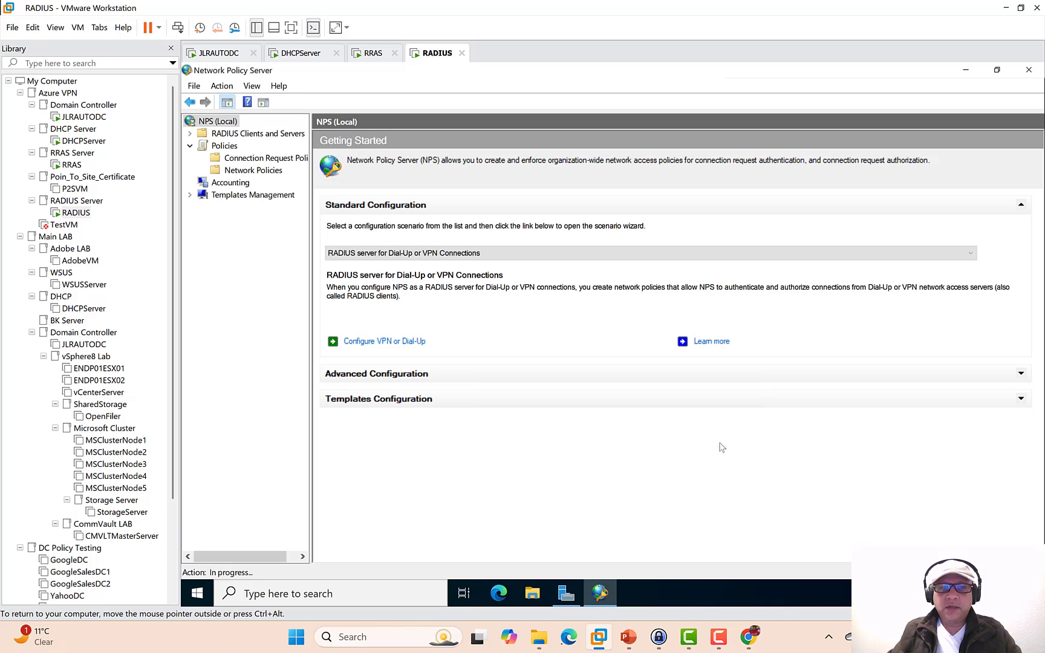
- Start a new network policy wizard under Network Policies, then switch to the VPN slides
{"action": "left_click", "coordinate": [245, 171]}
{"action": "right_click", "coordinate": [241, 174]}
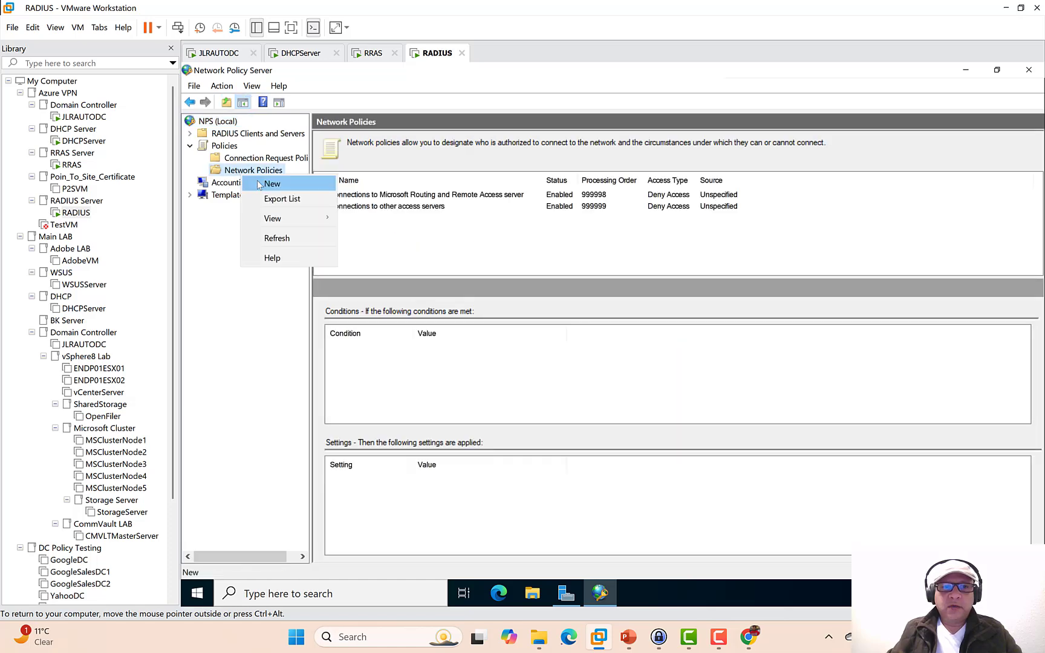
{"action": "left_click", "coordinate": [259, 185]}
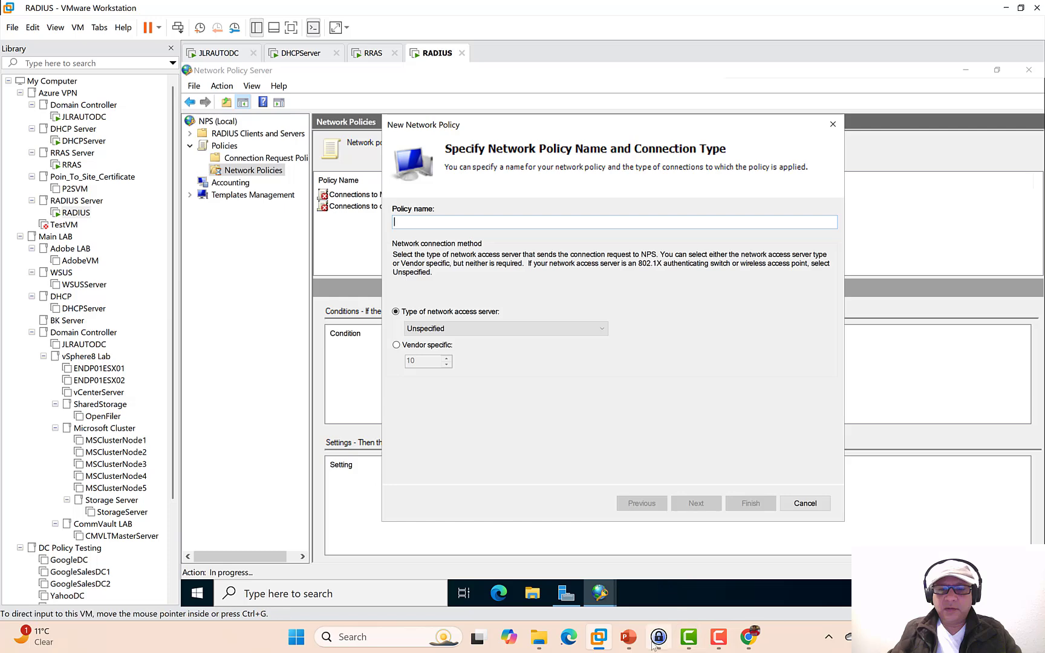
{"action": "left_click", "coordinate": [629, 637]}
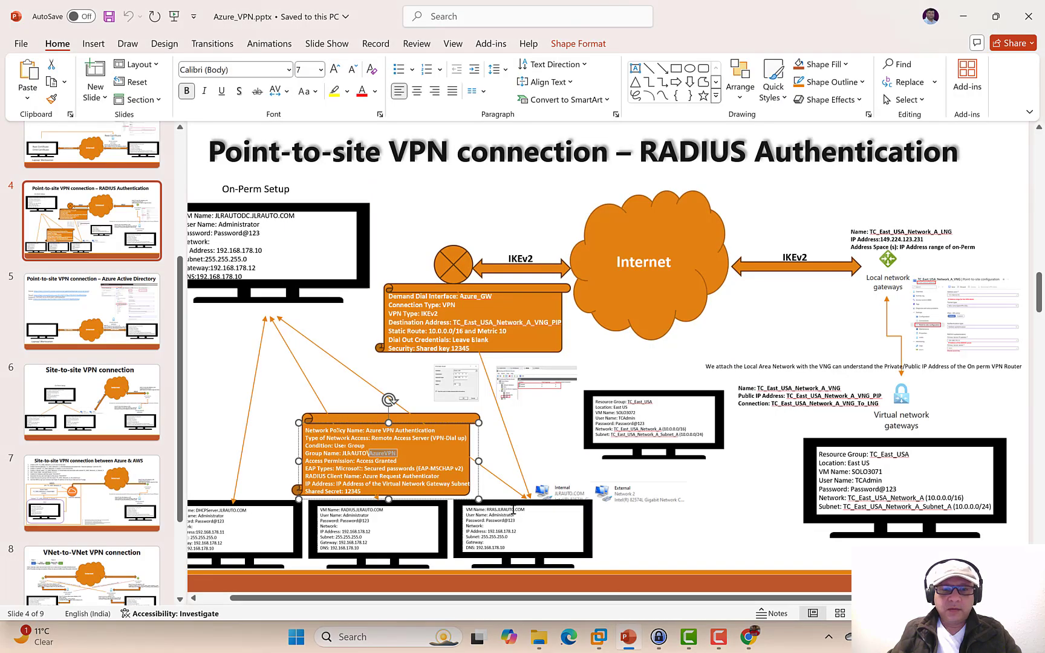
- Select the policy name 'Azure VPN Authentication' on slide 4
{"action": "left_click_drag", "start_coordinate": [440, 434], "coordinate": [366, 431]}
{"action": "key", "text": "ctrl+c"}
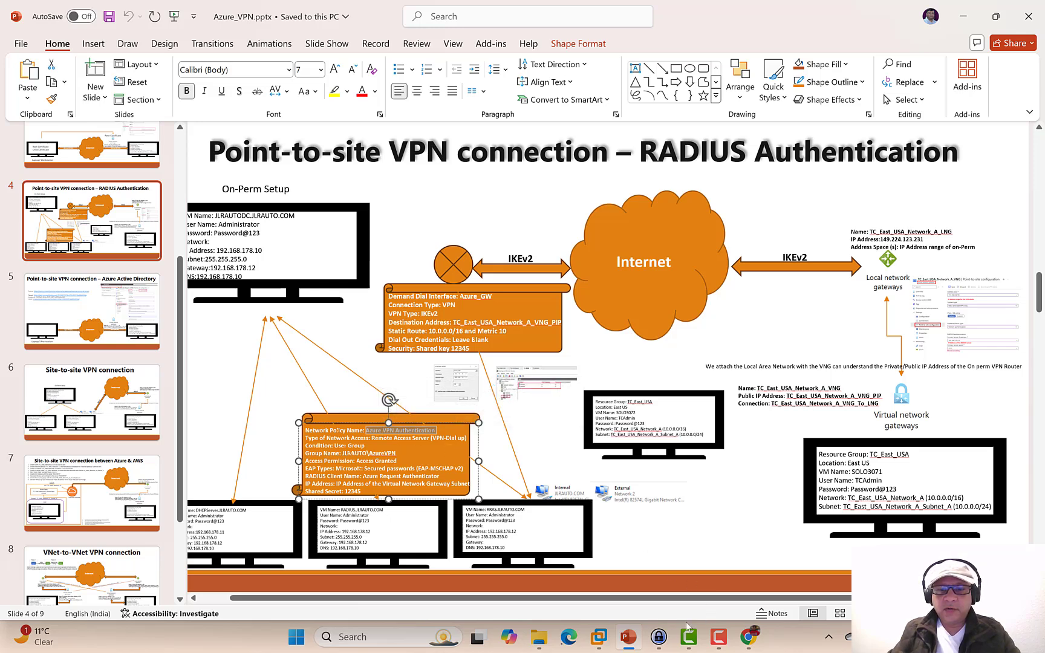
- Name the new policy 'Azure VPN Authentication' with server type Remote Access Server(VPN-Dial up)
{"action": "mouse_move", "coordinate": [592, 640]}
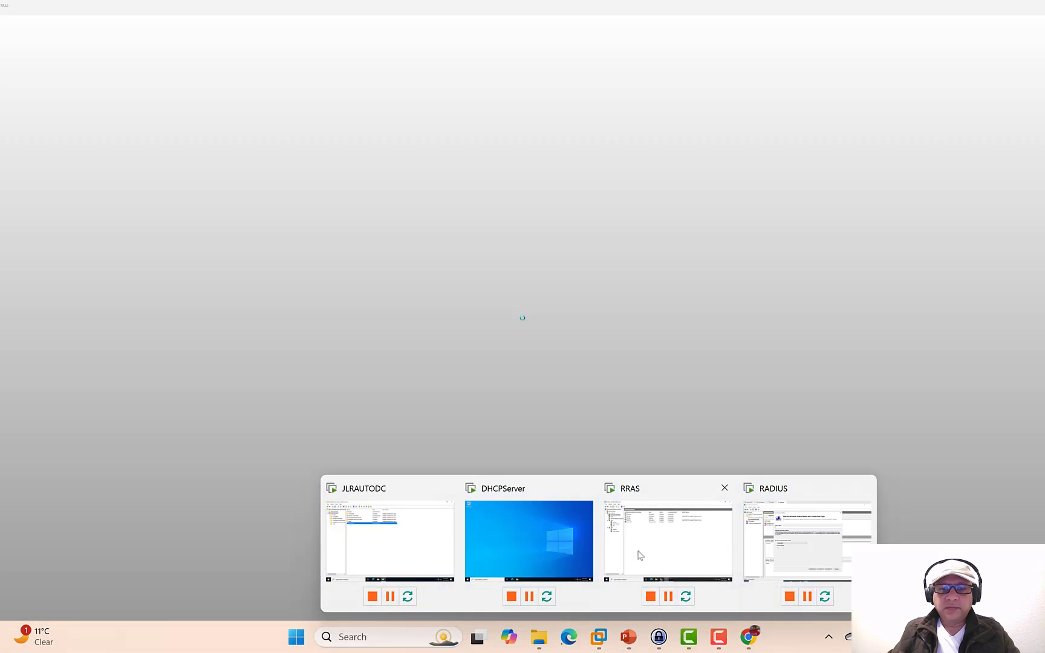
{"action": "mouse_move", "coordinate": [646, 555]}
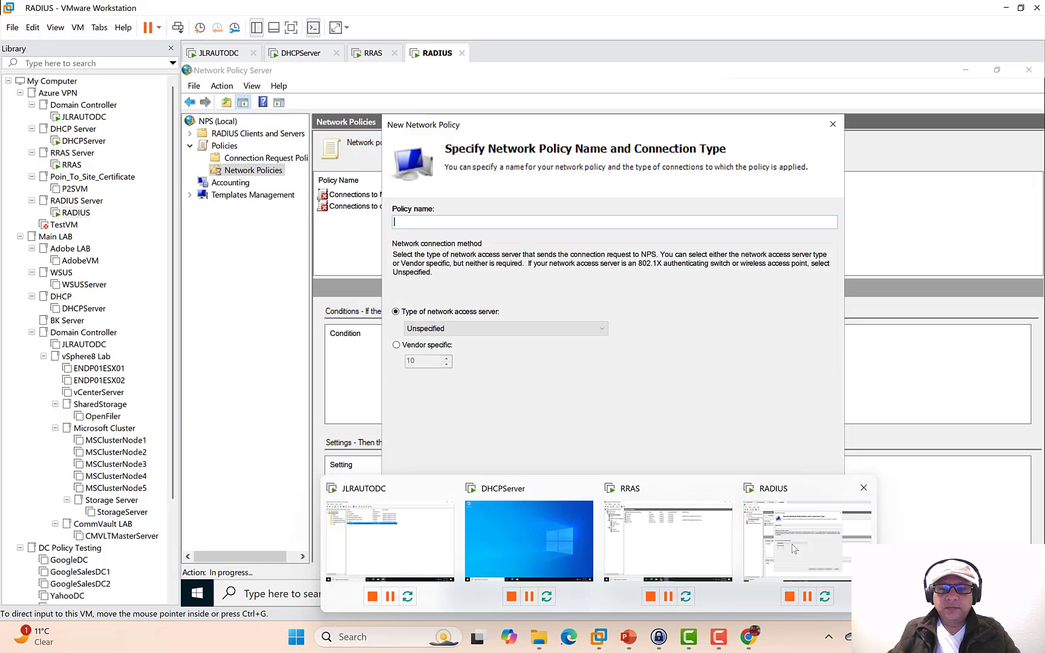
{"action": "left_click", "coordinate": [792, 544]}
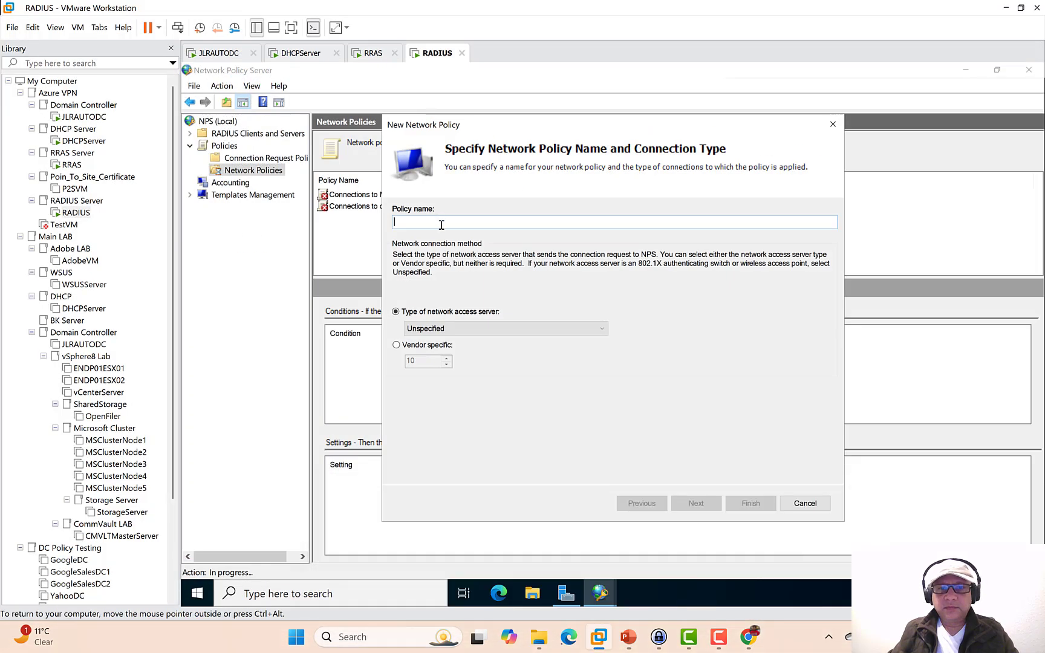
{"action": "key", "text": "ctrl+v"}
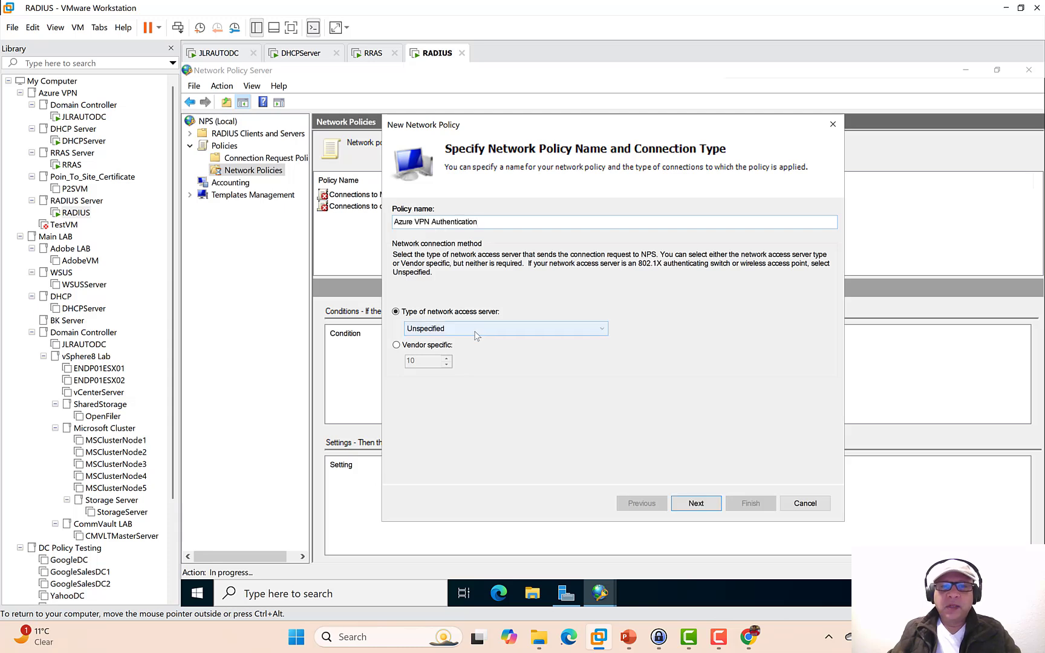
{"action": "left_click", "coordinate": [477, 334]}
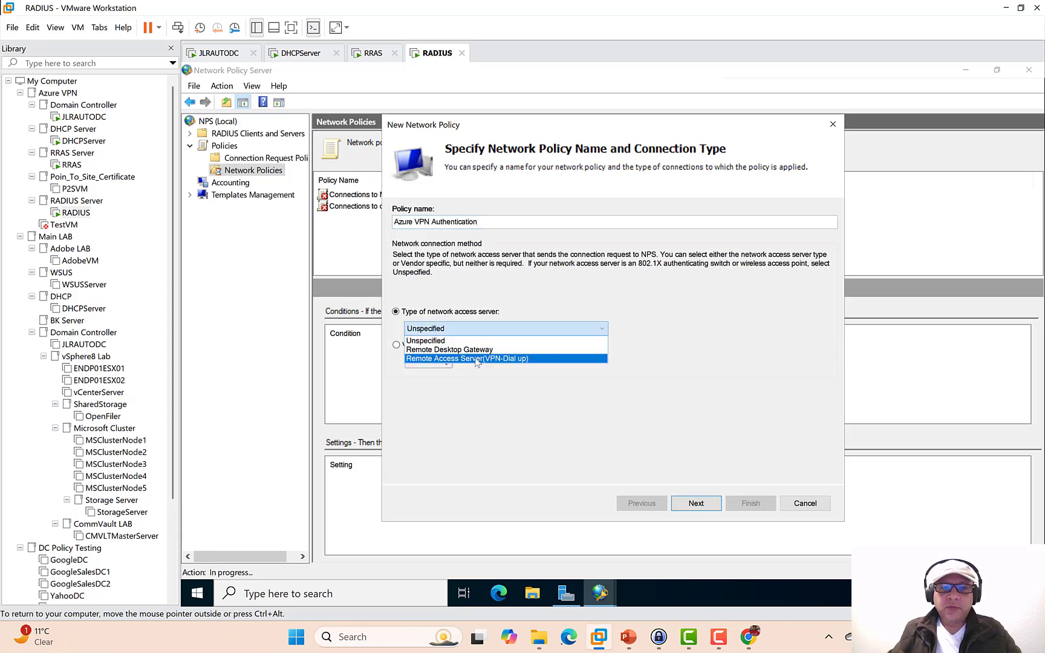
{"action": "left_click", "coordinate": [477, 359]}
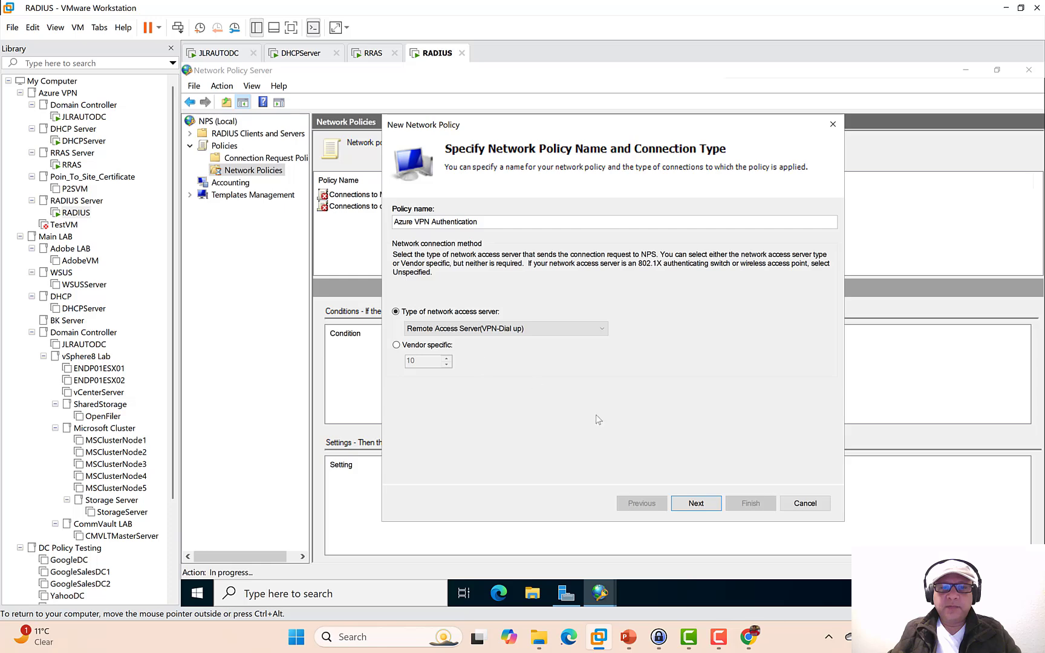
{"action": "left_click", "coordinate": [696, 503]}
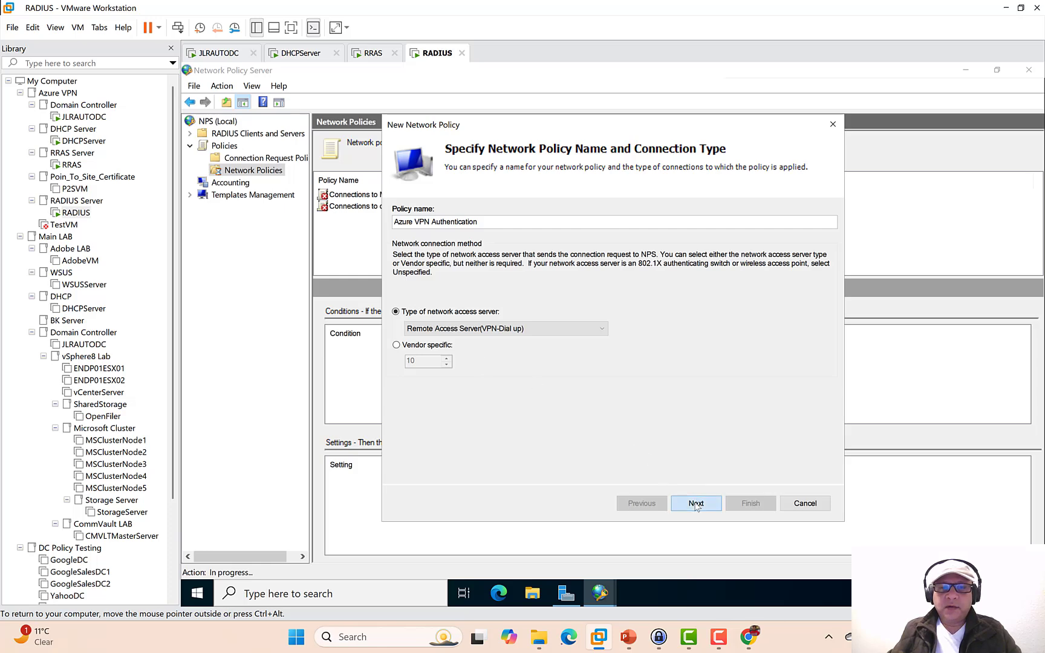
- Add a User Groups condition for the AzureVPN group
{"action": "left_click", "coordinate": [684, 451]}
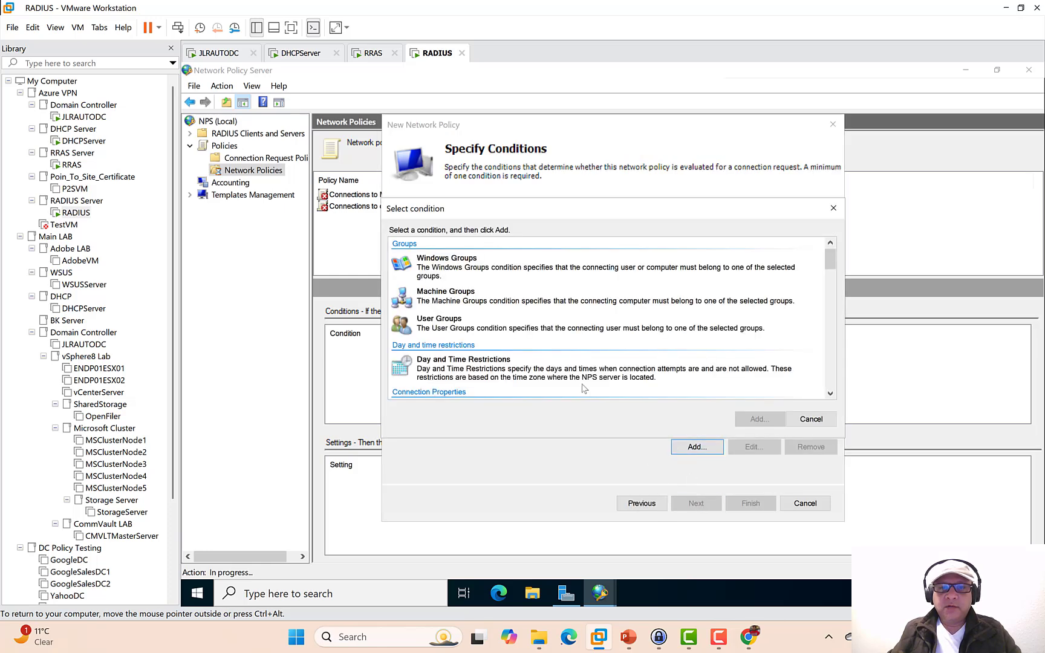
{"action": "left_click", "coordinate": [447, 334]}
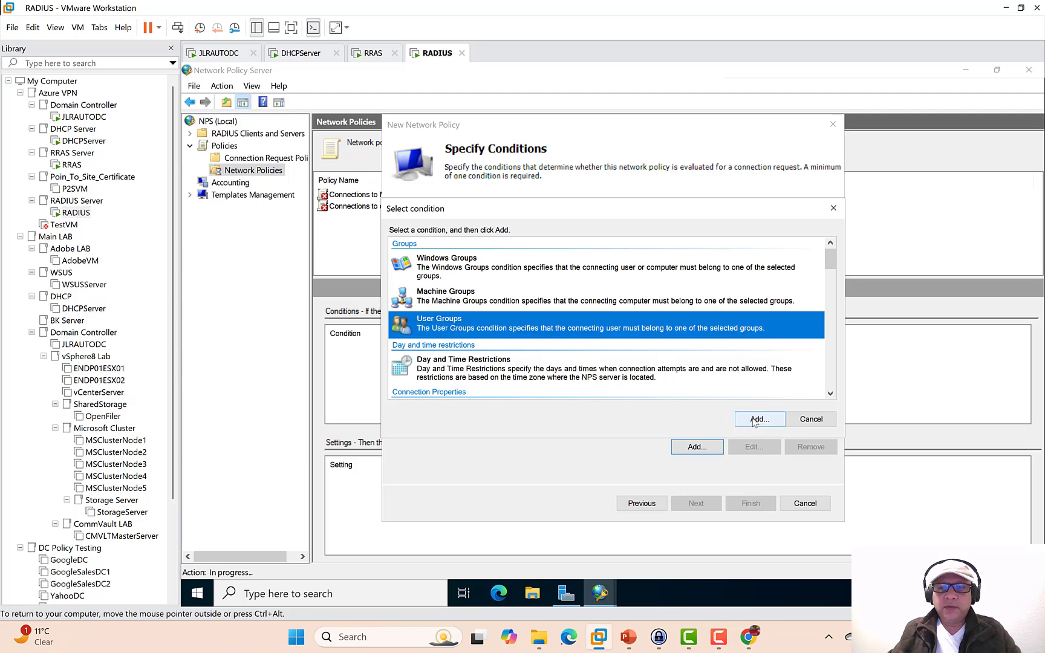
{"action": "left_click", "coordinate": [757, 420]}
{"action": "left_click", "coordinate": [632, 381]}
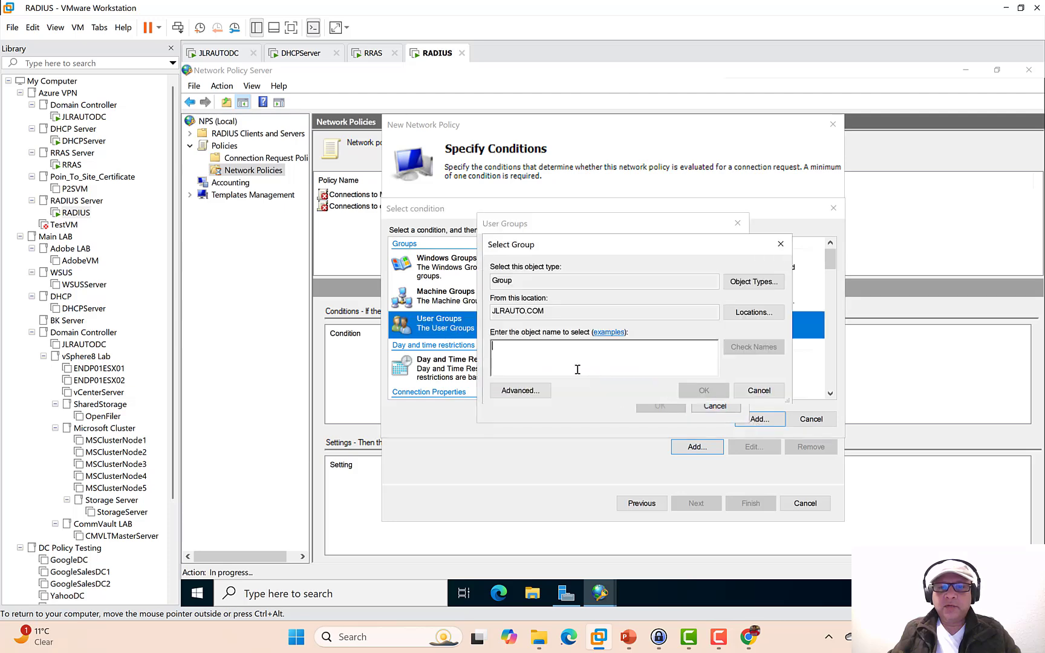
{"action": "left_click", "coordinate": [520, 390]}
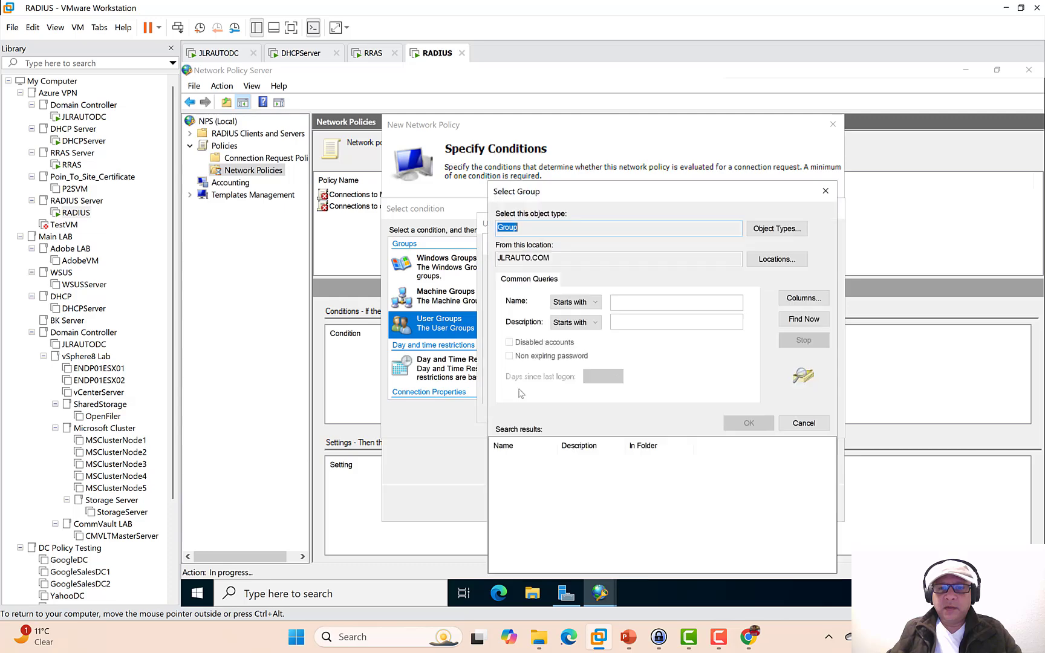
{"action": "left_click", "coordinate": [786, 323]}
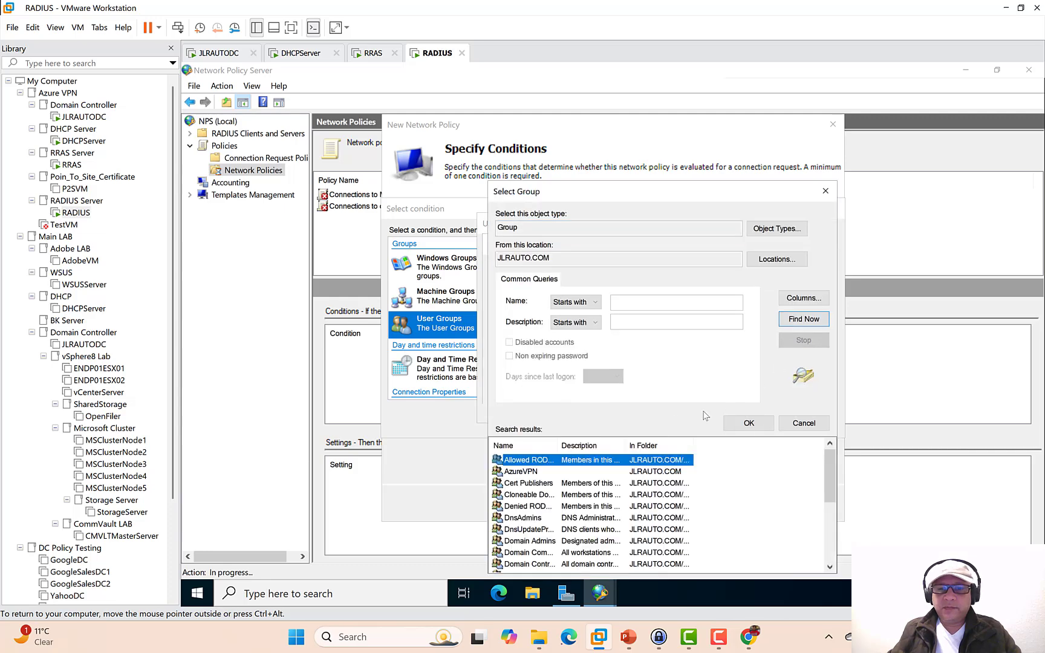
{"action": "double_click", "coordinate": [521, 472]}
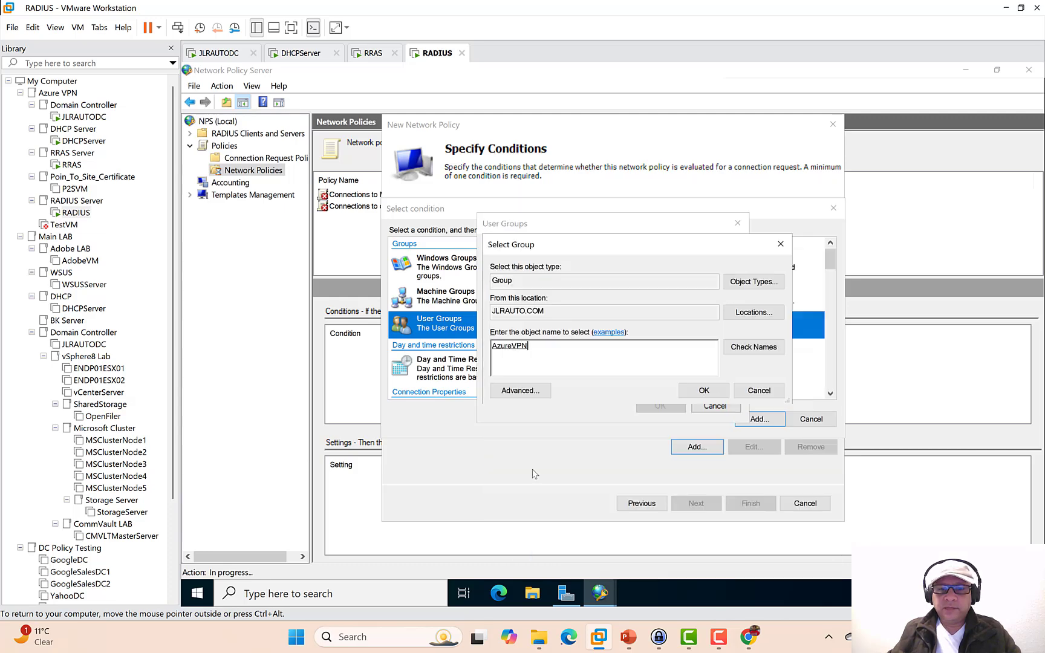
{"action": "left_click", "coordinate": [703, 391]}
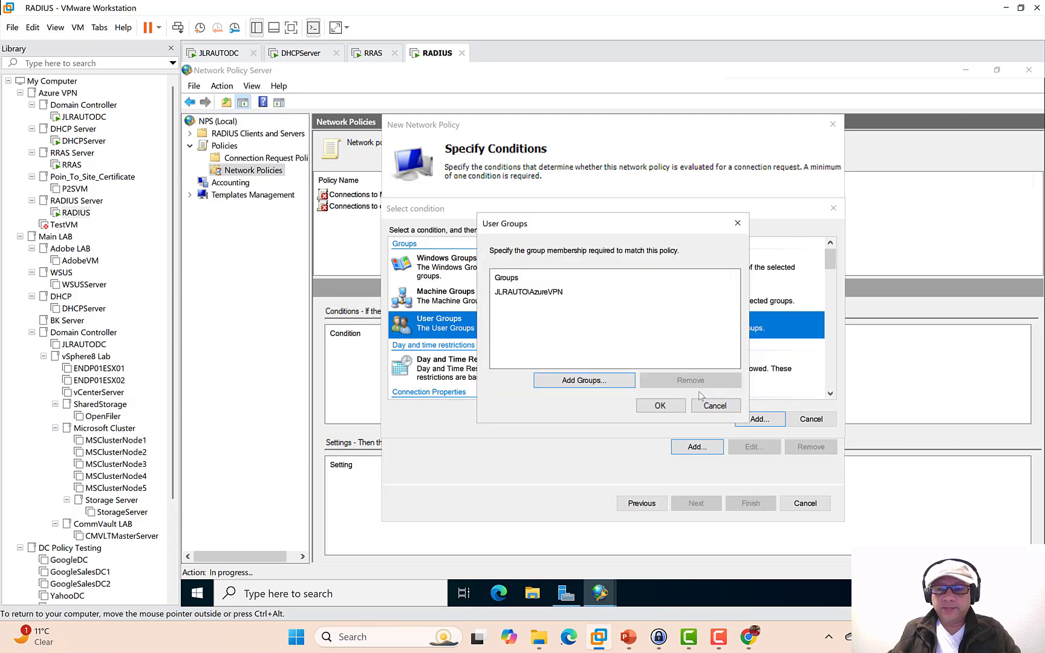
{"action": "left_click", "coordinate": [659, 406]}
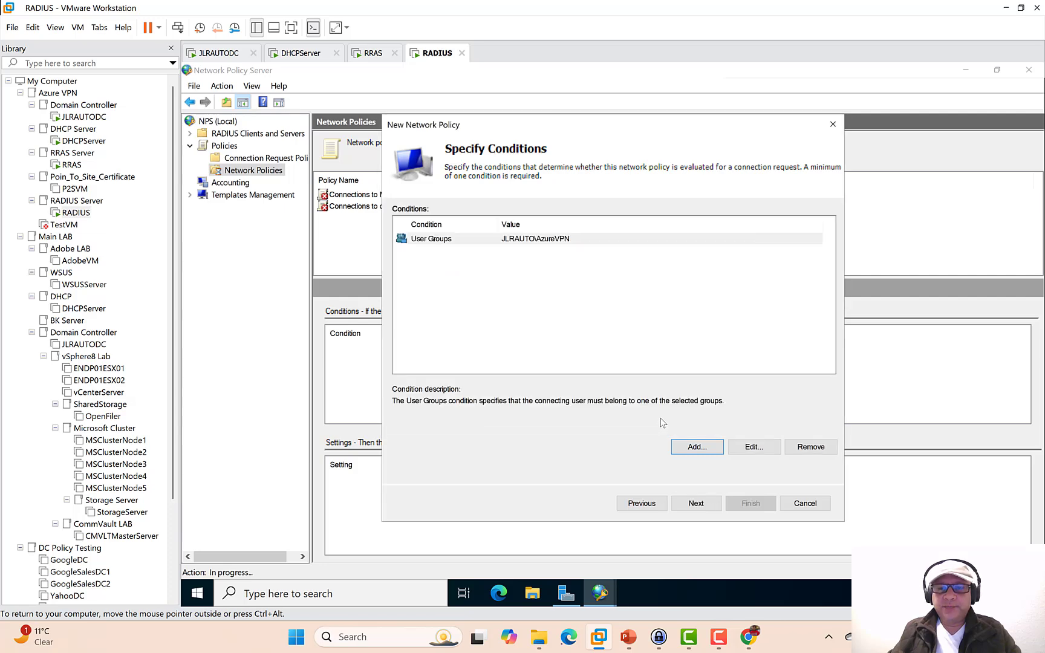
- Grant access, replace MS-CHAP and MS-CHAP-v2 with EAP-MSCHAP v2, and finish the policy
{"action": "left_click", "coordinate": [696, 503]}
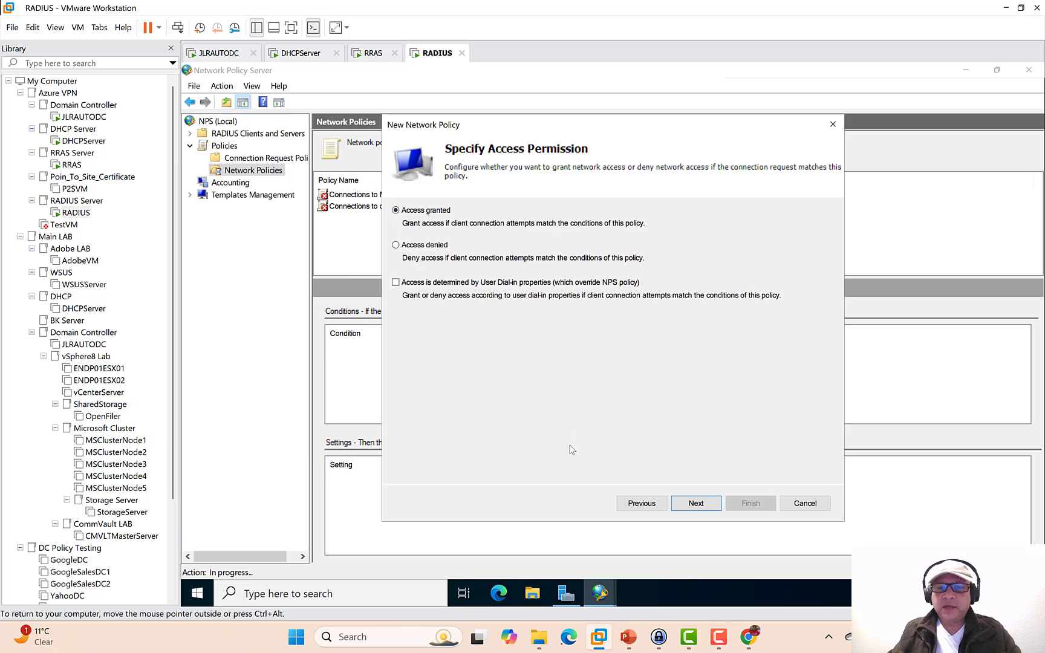
{"action": "left_click", "coordinate": [696, 503]}
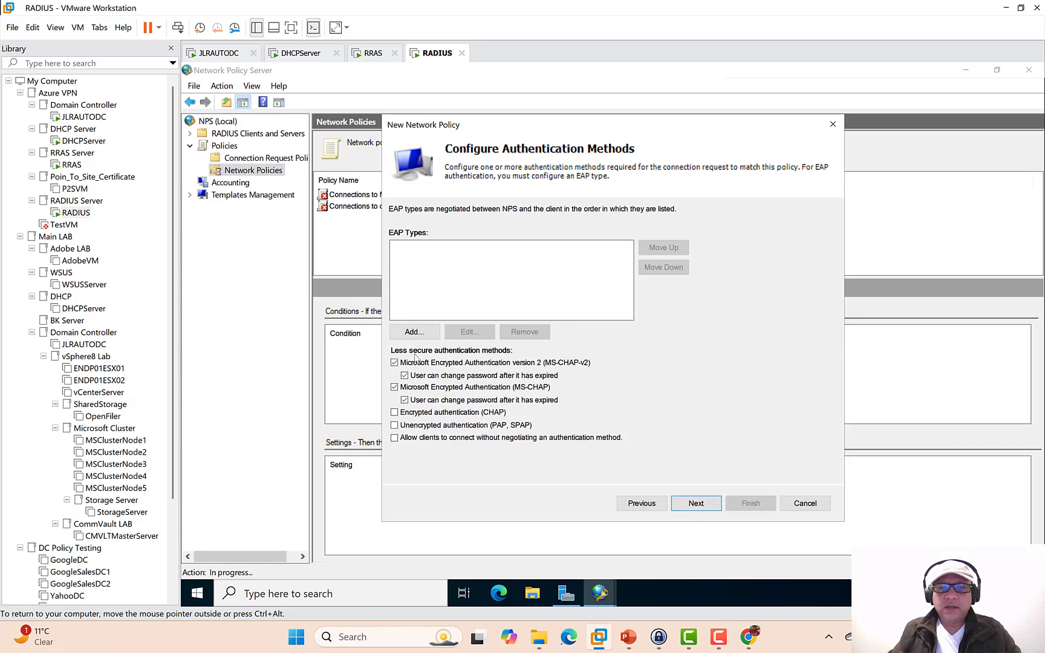
{"action": "left_click", "coordinate": [394, 362]}
{"action": "left_click", "coordinate": [394, 387]}
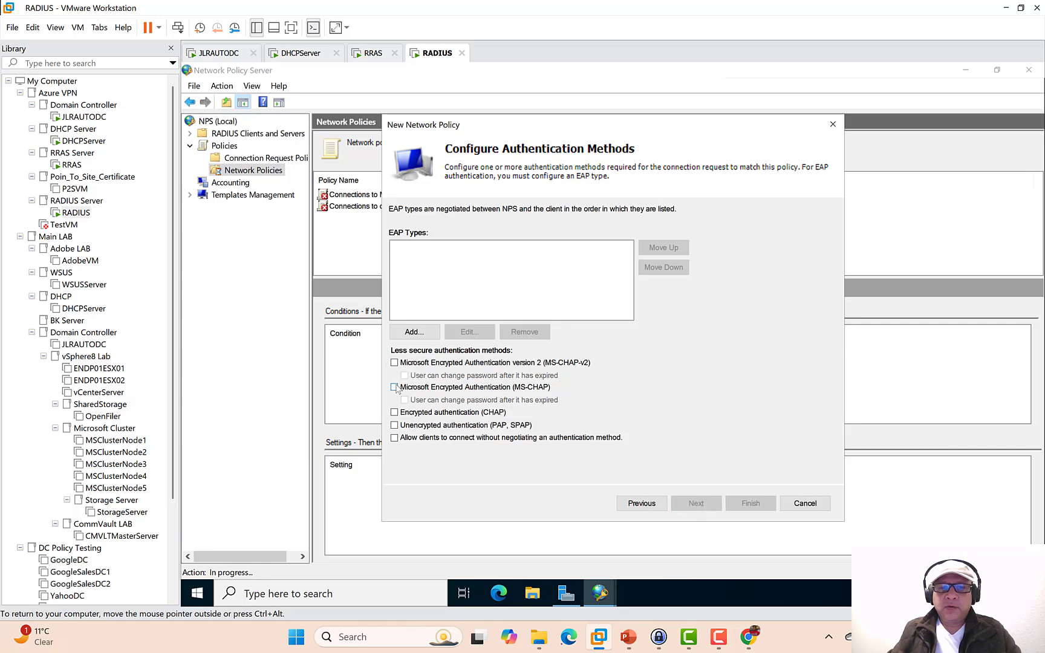
{"action": "left_click", "coordinate": [415, 332]}
{"action": "left_click", "coordinate": [602, 309]}
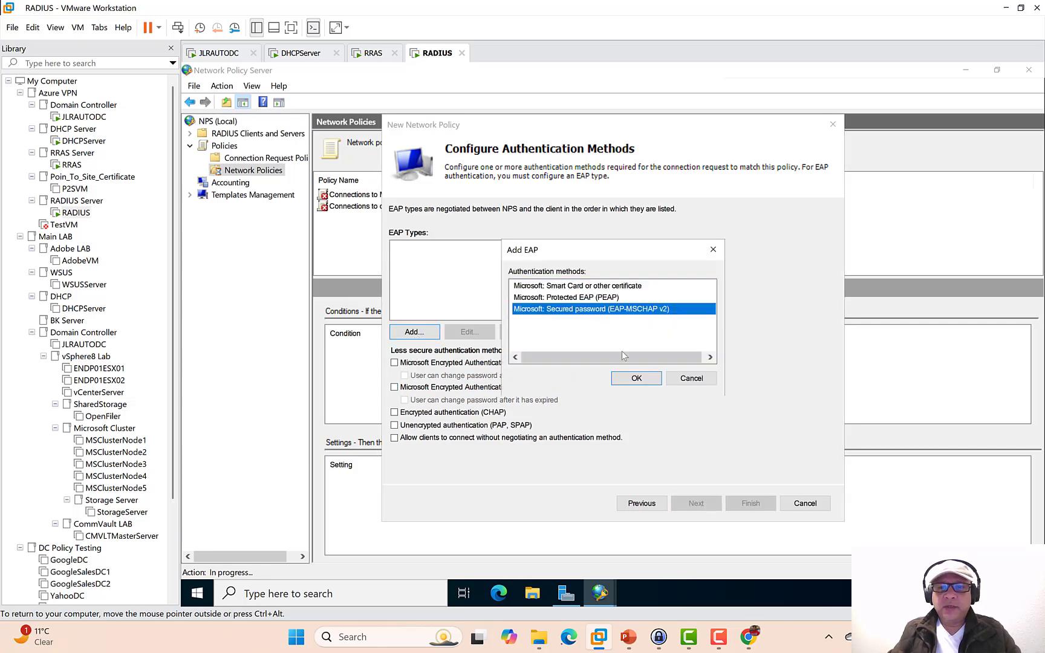
{"action": "left_click", "coordinate": [627, 379]}
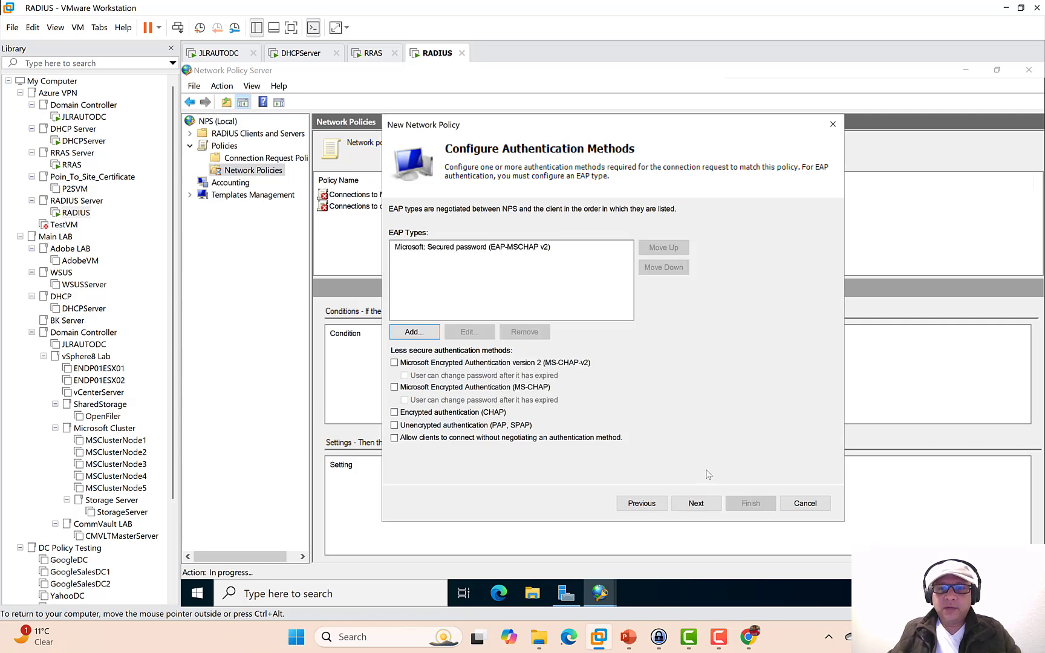
{"action": "left_click", "coordinate": [696, 504]}
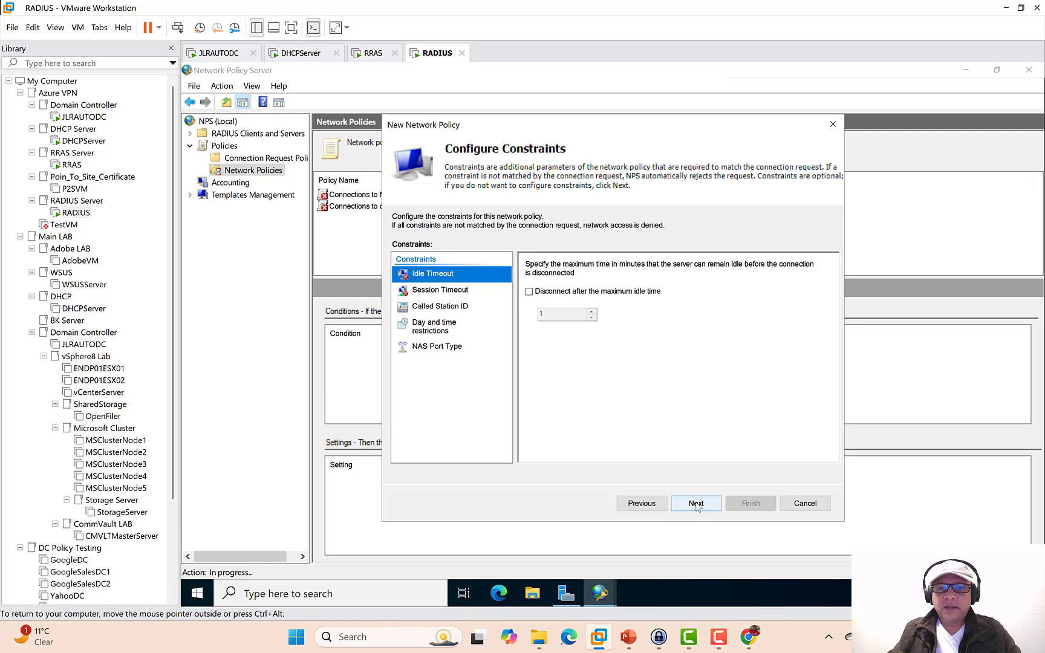
{"action": "left_click", "coordinate": [696, 505]}
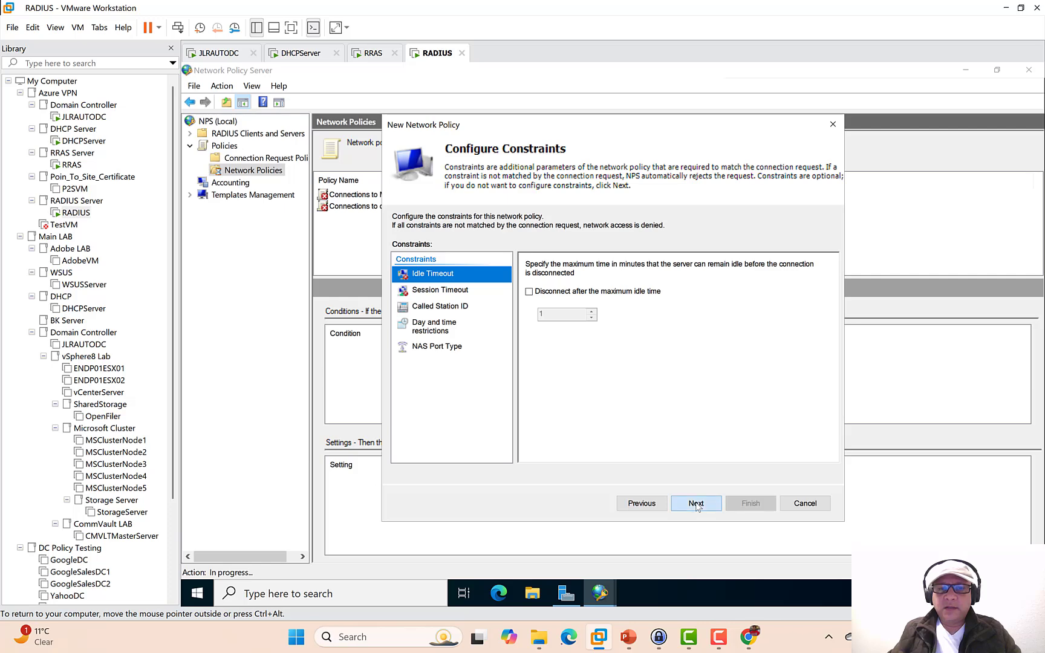
{"action": "left_click", "coordinate": [696, 505]}
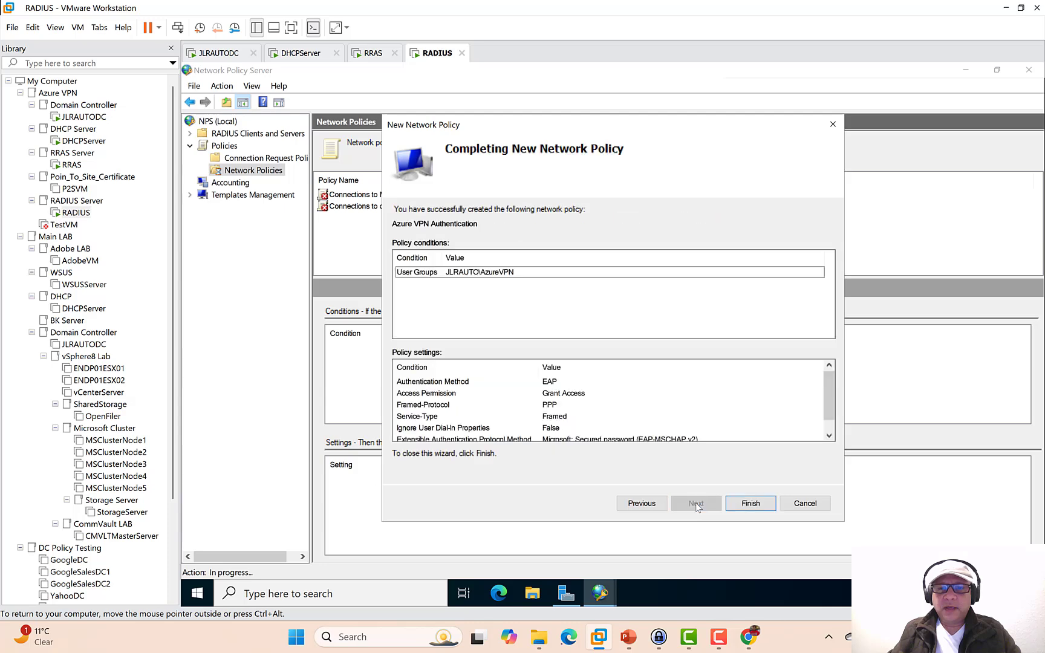
{"action": "left_click", "coordinate": [740, 507]}
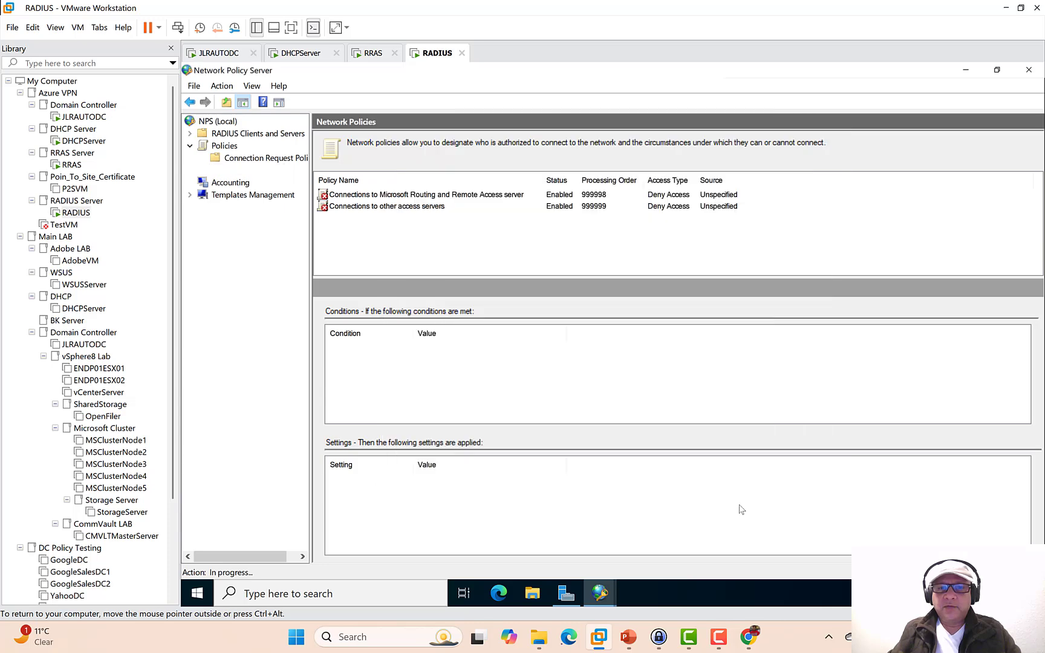
- In NPS, start a blank New RADIUS Client under RADIUS Clients, then bring up the Azure_VPN slides
{"action": "left_click", "coordinate": [191, 133]}
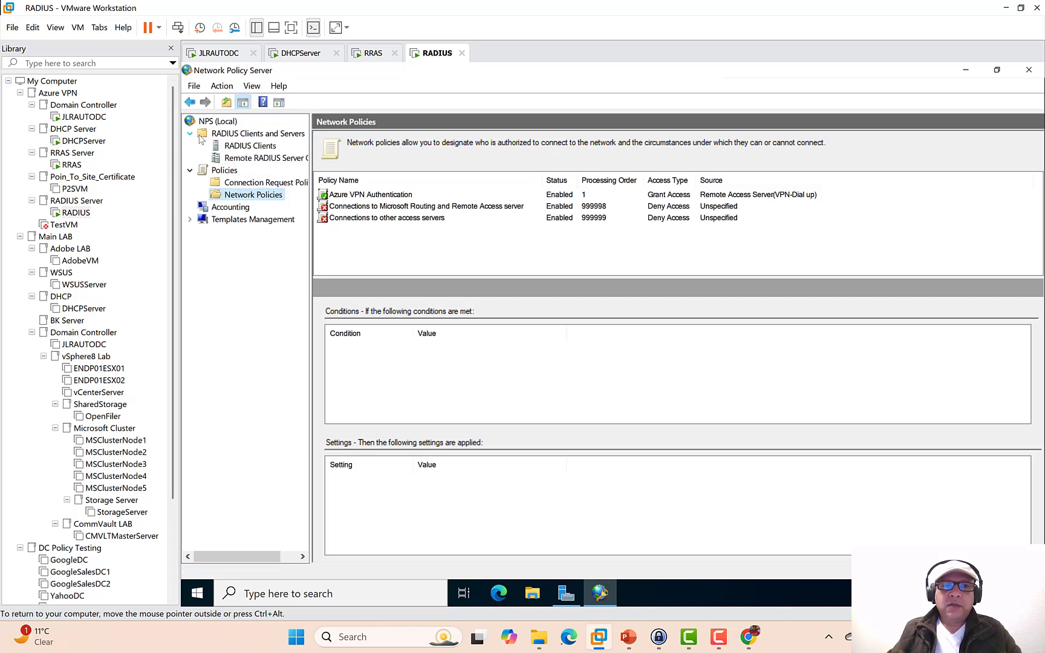
{"action": "left_click", "coordinate": [243, 146]}
{"action": "right_click", "coordinate": [243, 147]}
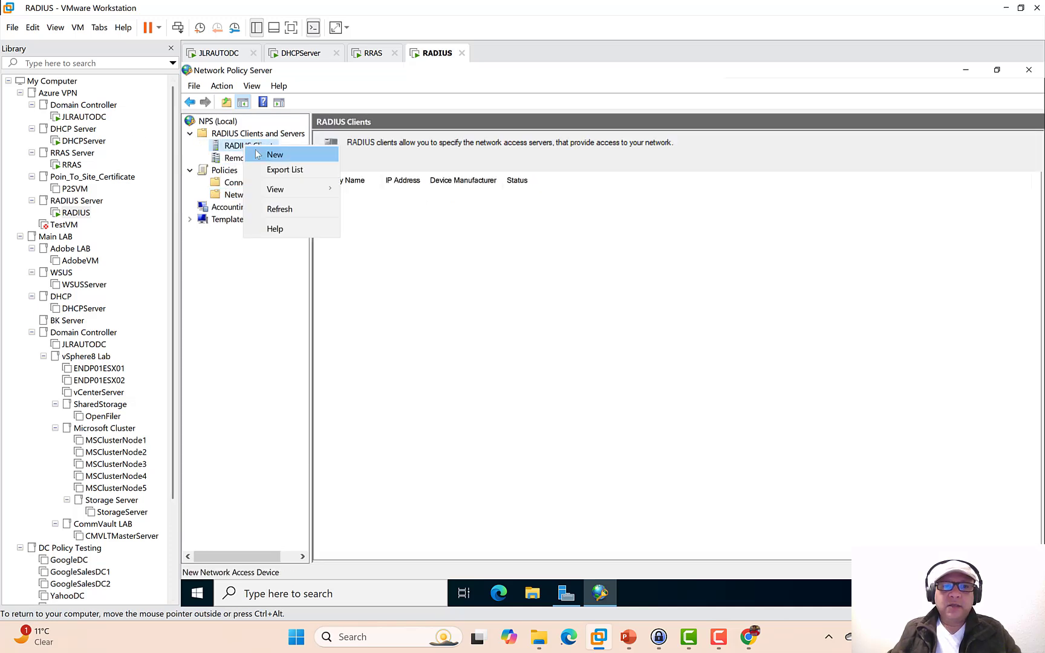
{"action": "left_click", "coordinate": [258, 156]}
{"action": "left_click", "coordinate": [508, 254]}
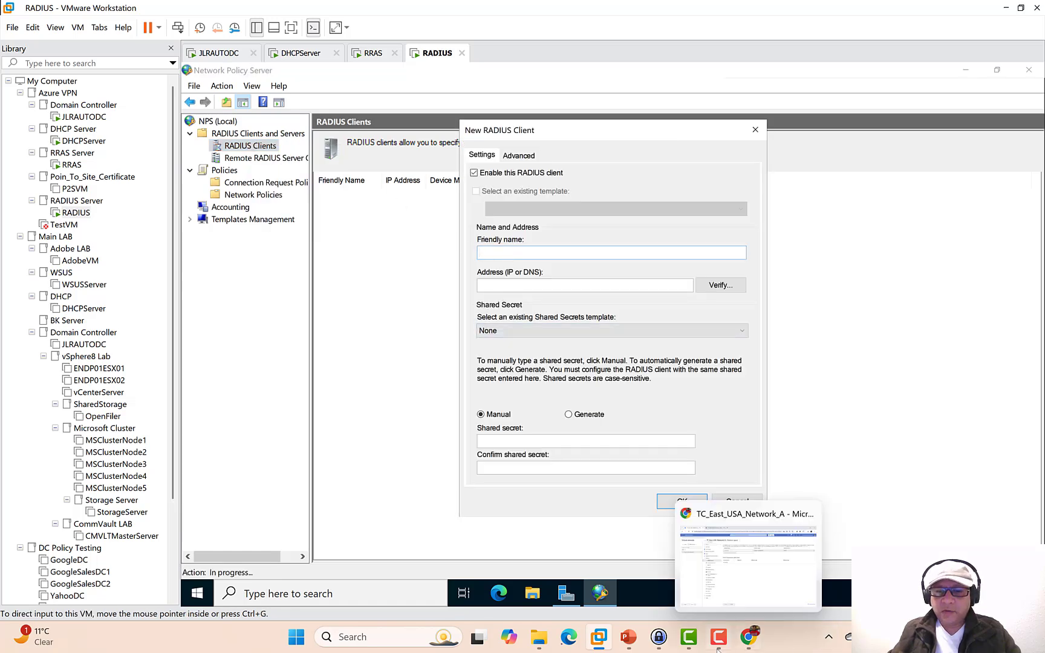
{"action": "left_click", "coordinate": [641, 639]}
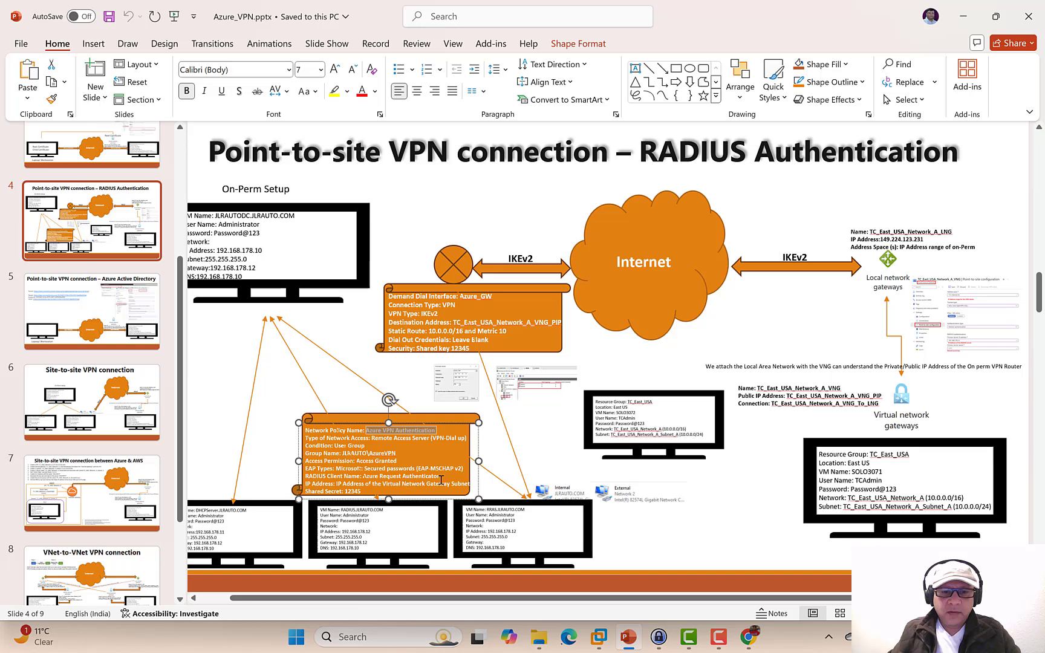
- Select the RADIUS client name 'Azure Request Authenticator' on slide 4
{"action": "left_click_drag", "start_coordinate": [441, 477], "coordinate": [372, 477]}
{"action": "key", "text": "ctrl+c"}
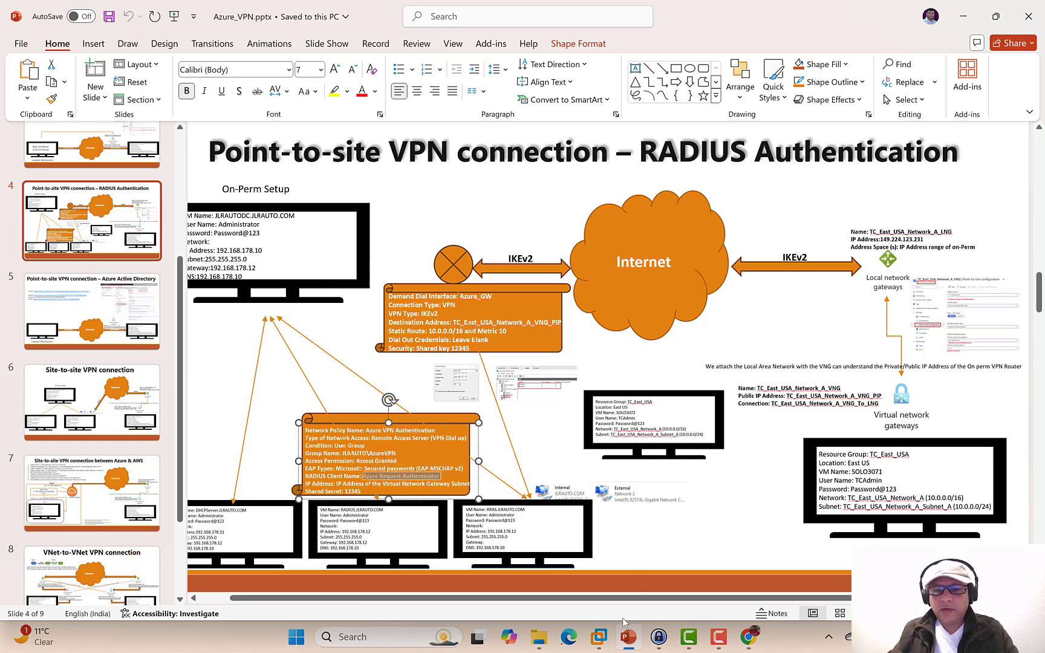
- Paste 'Azure Request Authenticator' as the new RADIUS client's friendly name and move to the Address field
{"action": "mouse_move", "coordinate": [605, 624]}
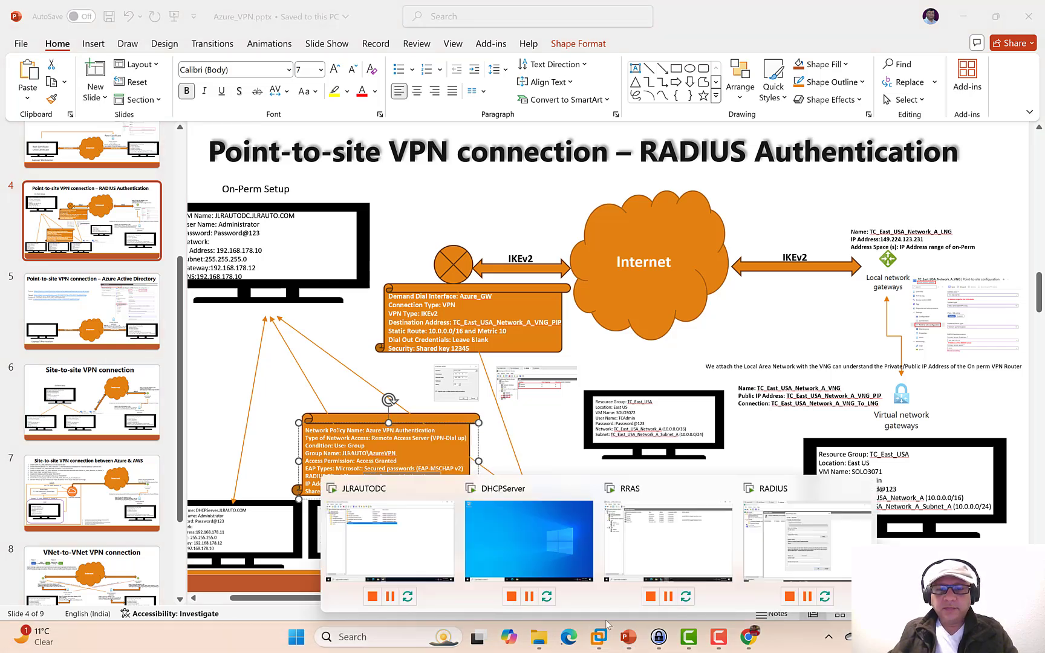
{"action": "left_click", "coordinate": [748, 522]}
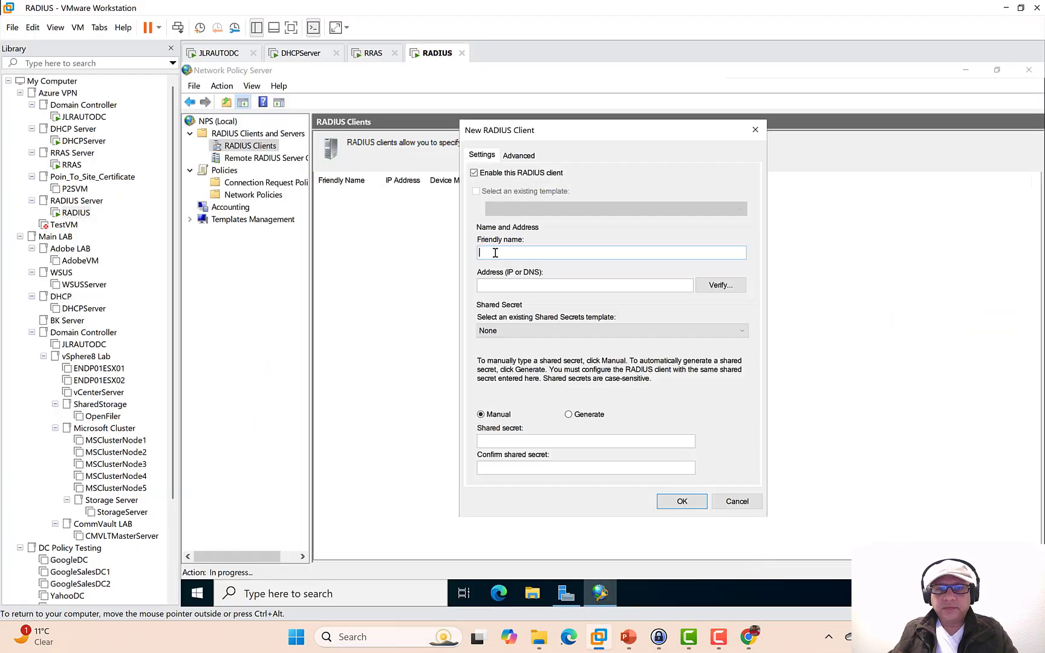
{"action": "key", "text": "ctrl+v"}
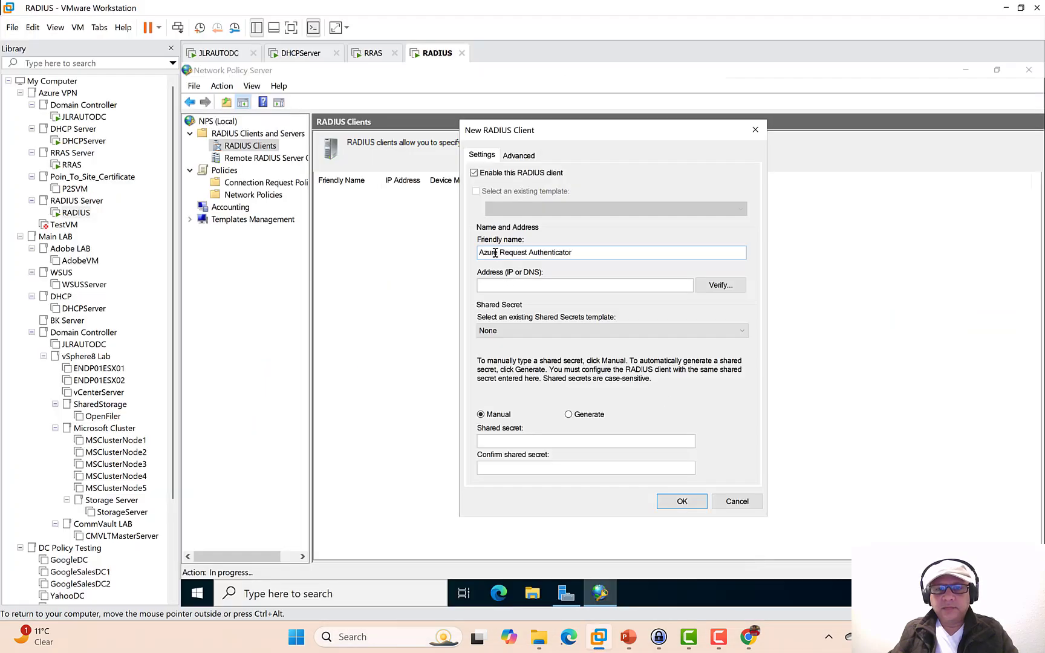
{"action": "left_click", "coordinate": [499, 284]}
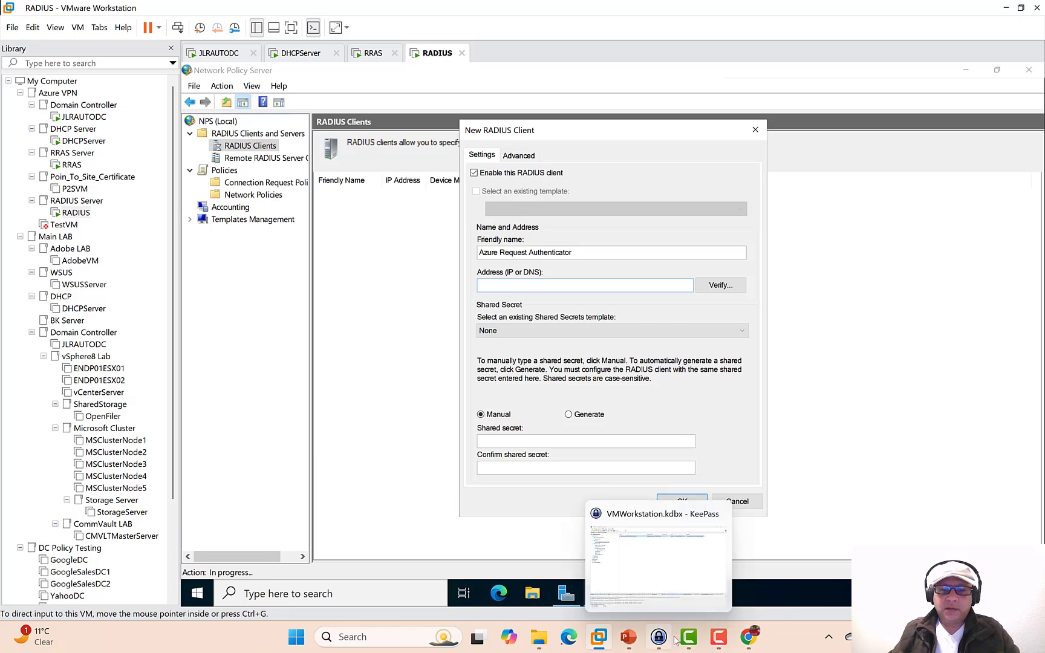
- Copy GatewaySubnet's range 10.0.1.0/24 from the virtual network's Subnets page in Azure
{"action": "left_click", "coordinate": [749, 636]}
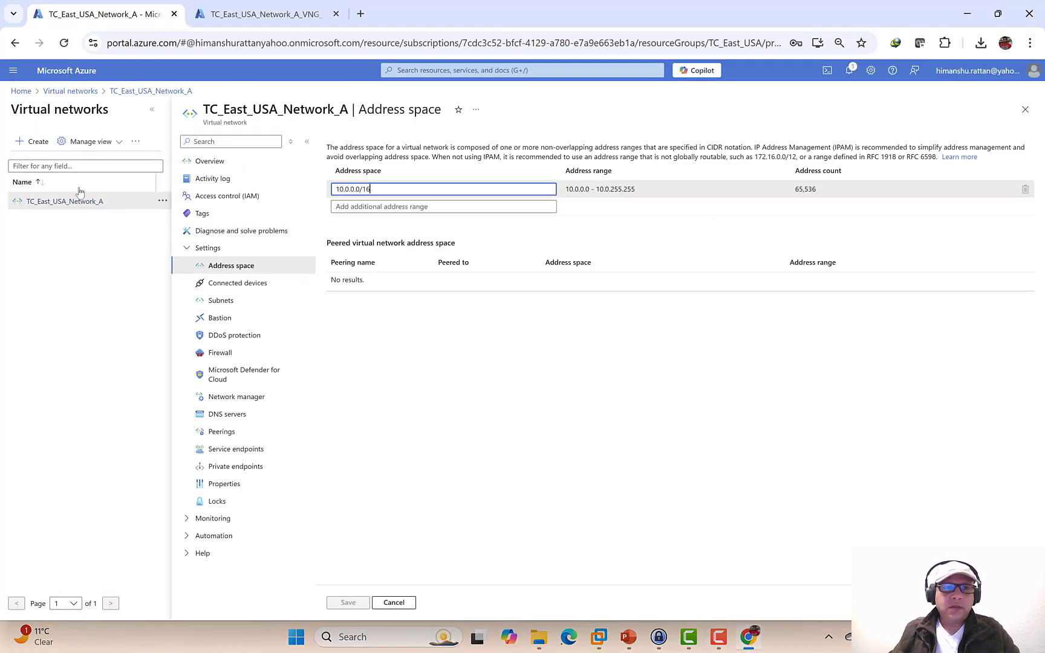
{"action": "left_click", "coordinate": [237, 303]}
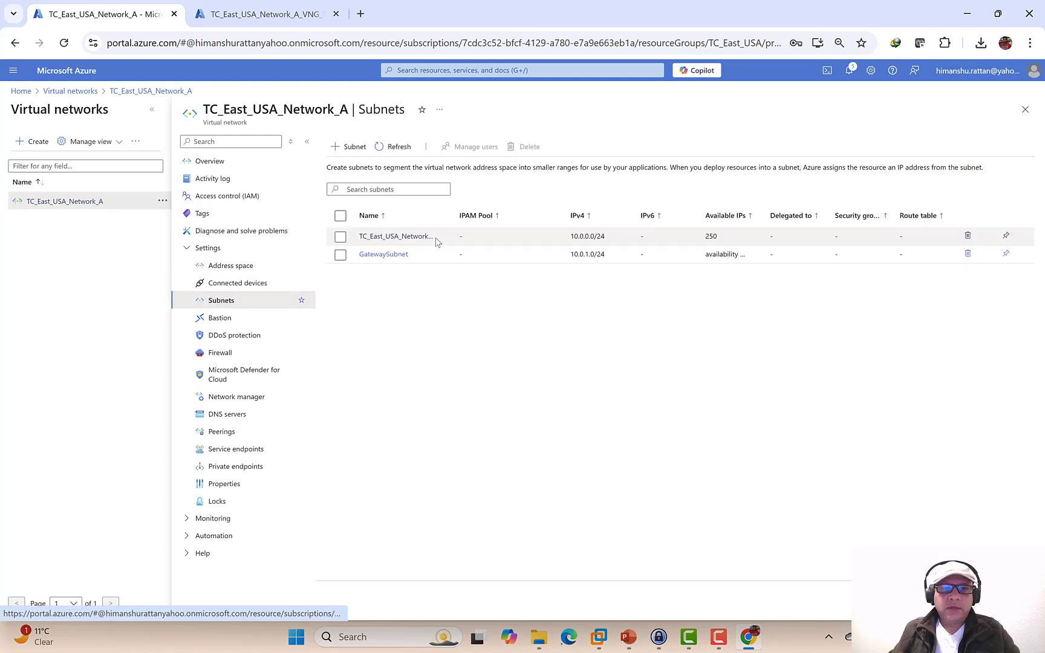
{"action": "left_click_drag", "start_coordinate": [607, 257], "coordinate": [560, 258]}
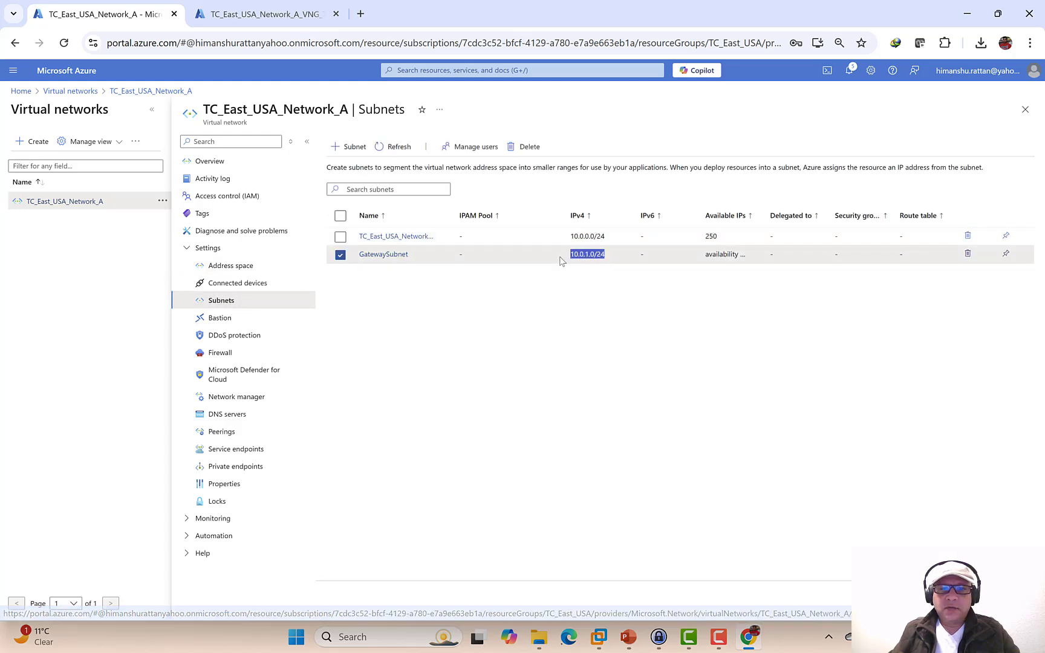
{"action": "right_click", "coordinate": [579, 256]}
{"action": "left_click", "coordinate": [607, 274]}
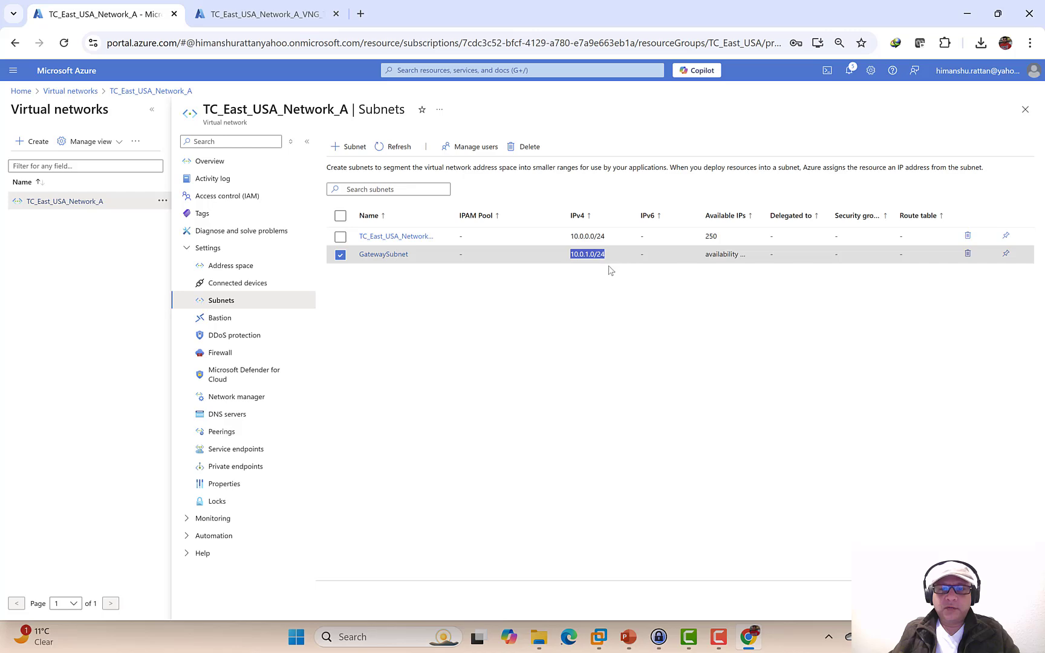
- Paste 10.0.1.0/24 into the RADIUS client's Address field on the RADIUS VM
{"action": "left_click", "coordinate": [598, 637]}
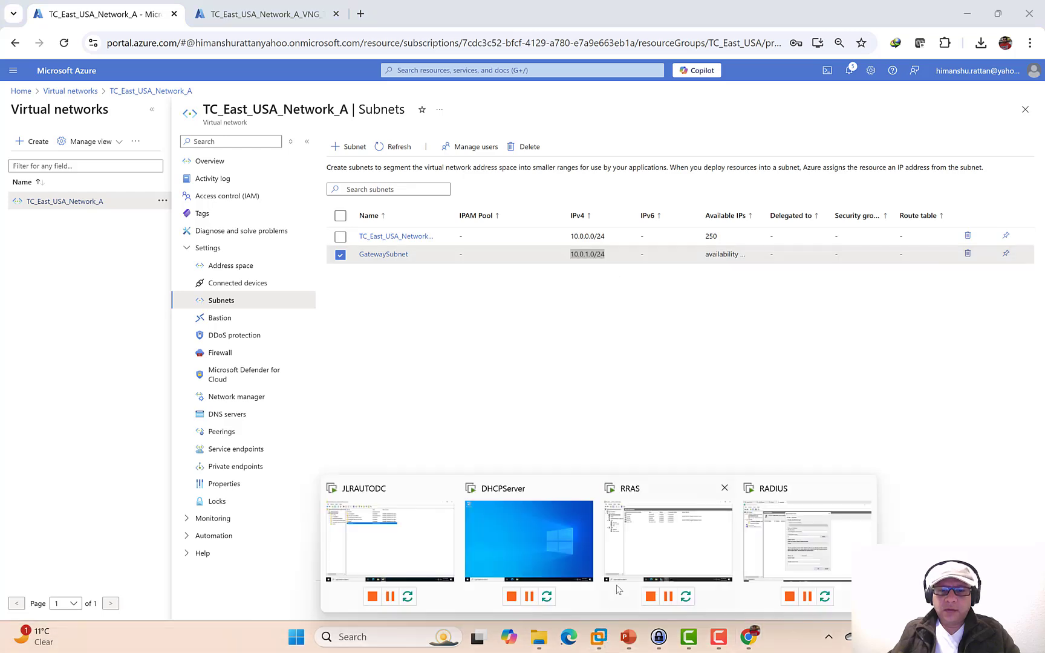
{"action": "left_click", "coordinate": [805, 552]}
{"action": "right_click", "coordinate": [499, 287]}
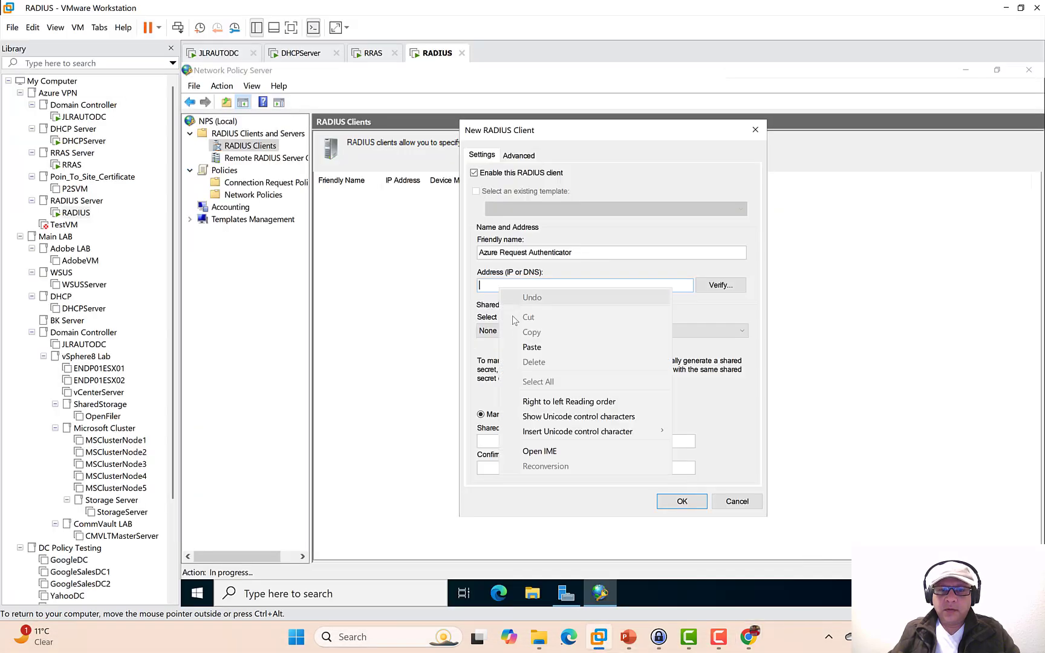
{"action": "left_click", "coordinate": [521, 348]}
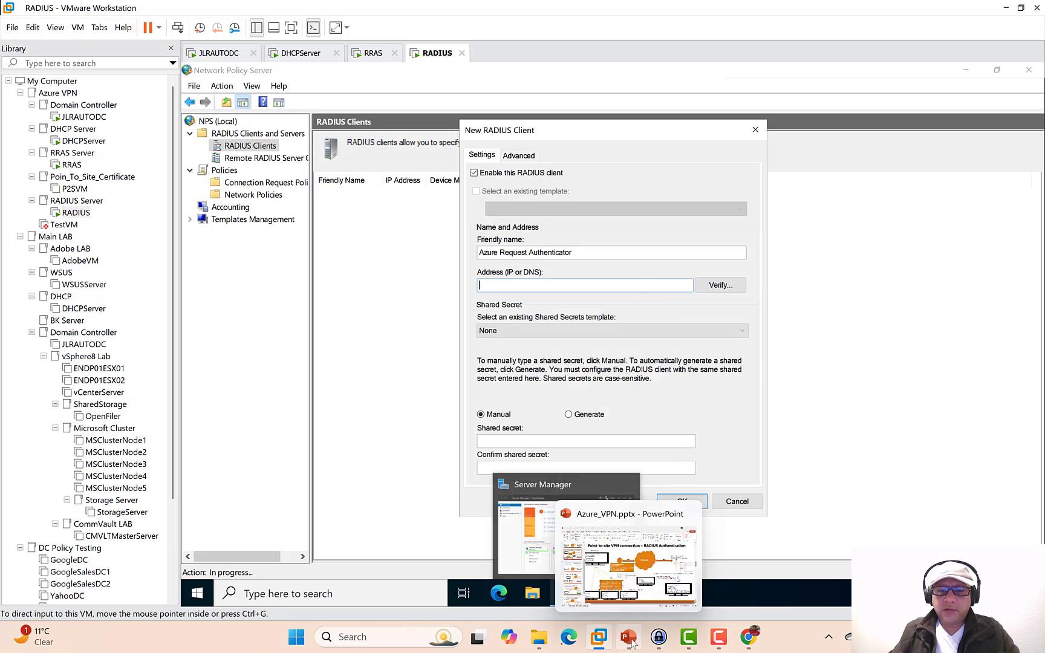
- Copy the GatewaySubnet range 10.0.1.0/24 again and return to the RADIUS client dialog
{"action": "mouse_move", "coordinate": [748, 643]}
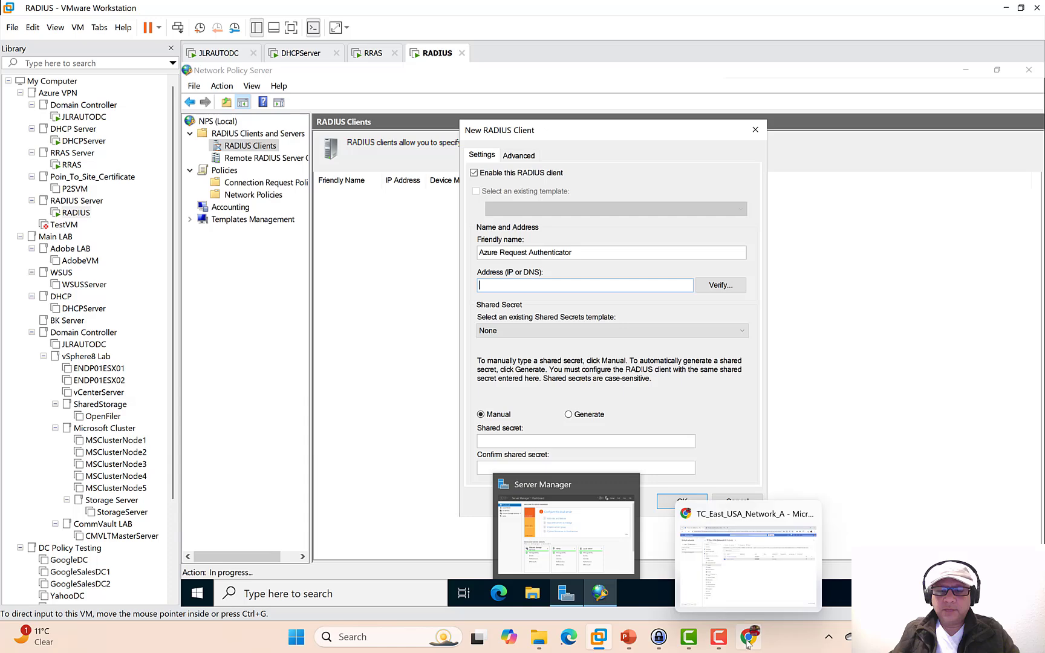
{"action": "left_click", "coordinate": [768, 581]}
{"action": "left_click", "coordinate": [603, 259]}
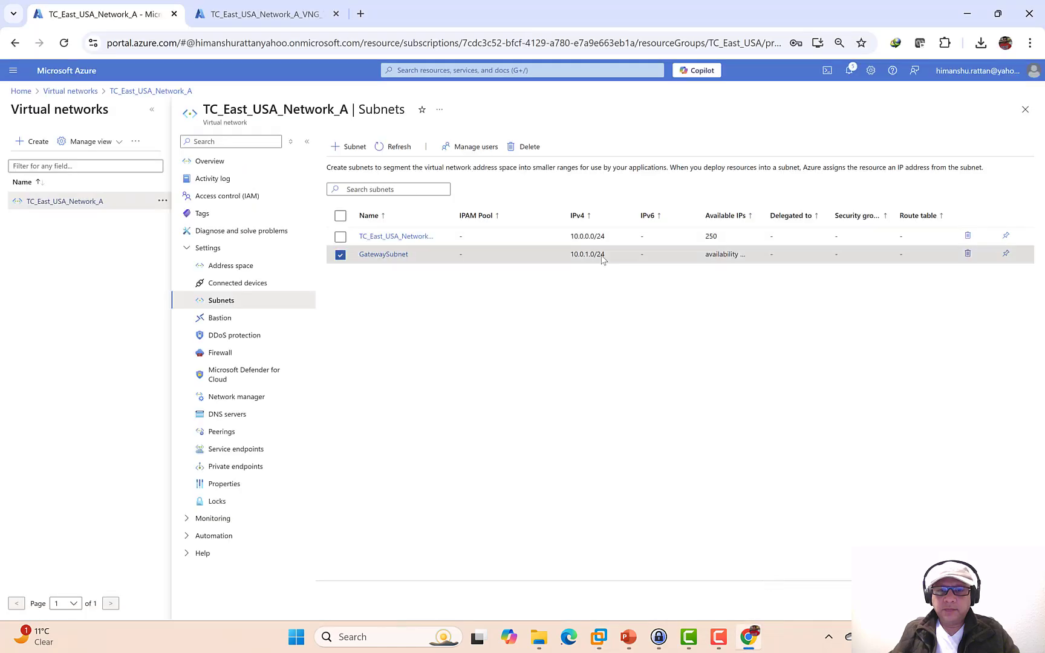
{"action": "left_click_drag", "start_coordinate": [605, 259], "coordinate": [573, 261]}
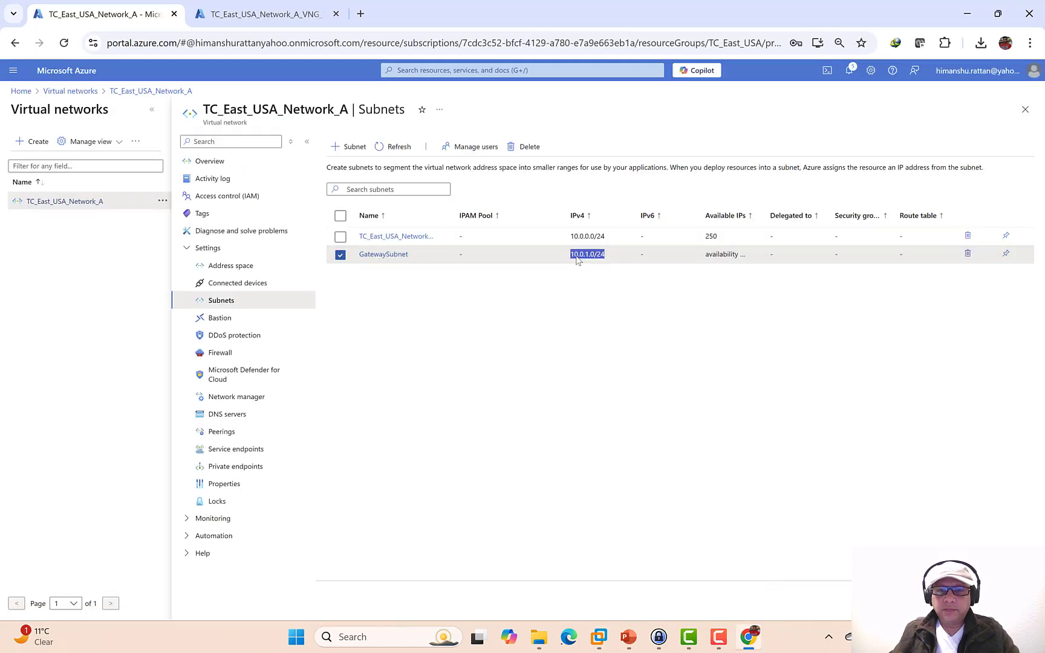
{"action": "right_click", "coordinate": [577, 260]}
{"action": "left_click", "coordinate": [611, 274]}
{"action": "mouse_move", "coordinate": [626, 644]}
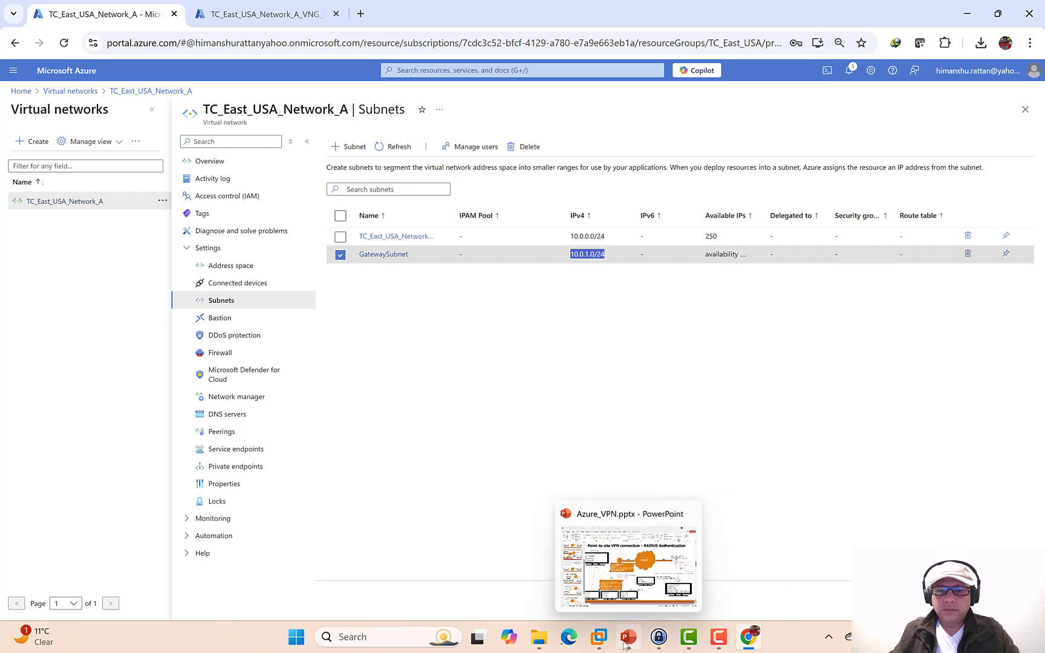
{"action": "left_click", "coordinate": [781, 533]}
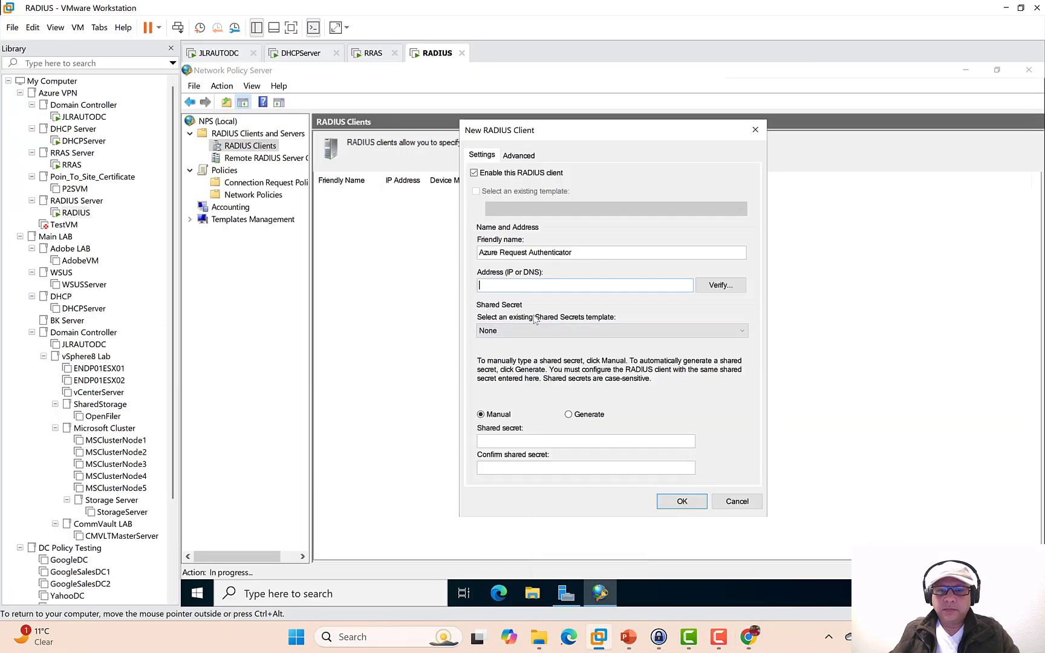
- Paste 10.0.1.0/24 as the client address and verify that it resolves
{"action": "right_click", "coordinate": [525, 285]}
{"action": "left_click", "coordinate": [540, 341]}
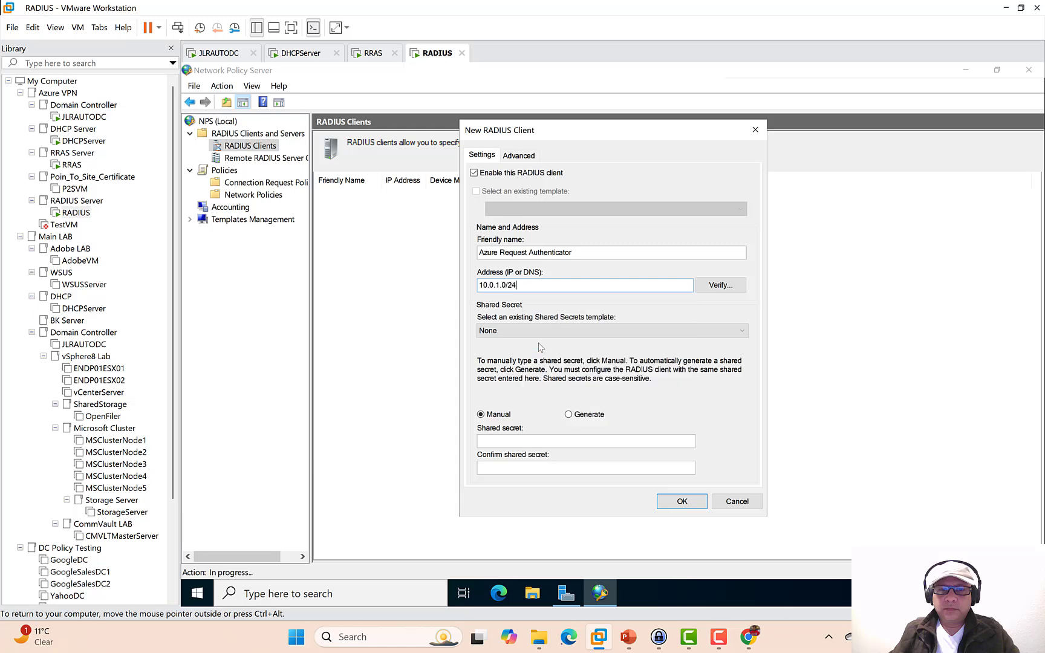
{"action": "left_click", "coordinate": [717, 287]}
{"action": "left_click", "coordinate": [701, 266]}
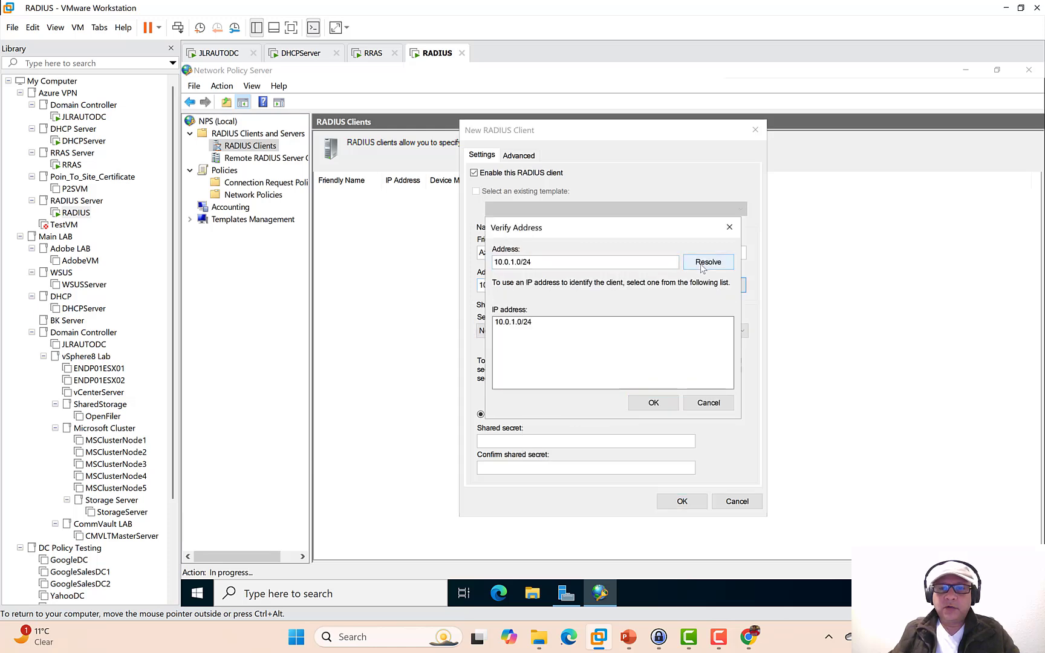
{"action": "left_click", "coordinate": [654, 403]}
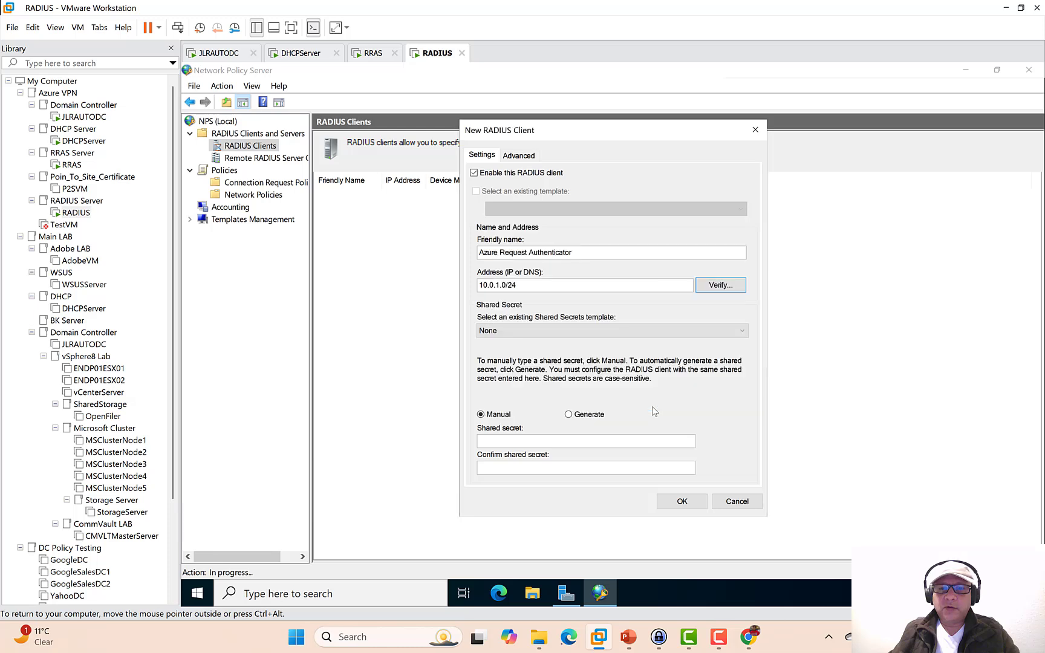
- Enter and confirm the shared secret, then save the Azure Request Authenticator client
{"action": "left_click", "coordinate": [528, 437]}
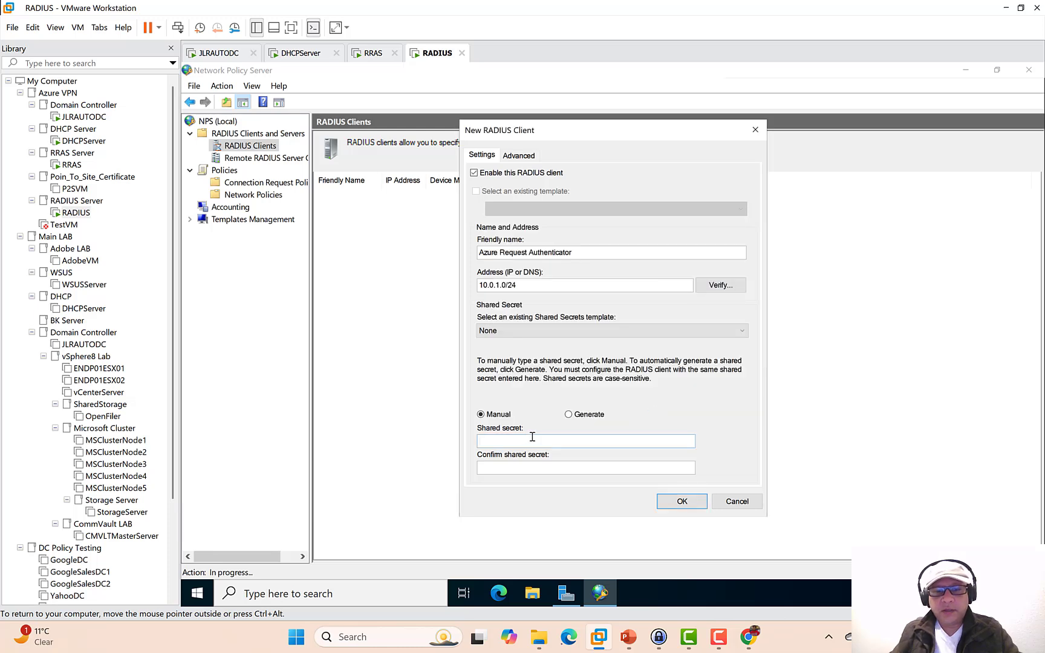
{"action": "type", "text": "P"}
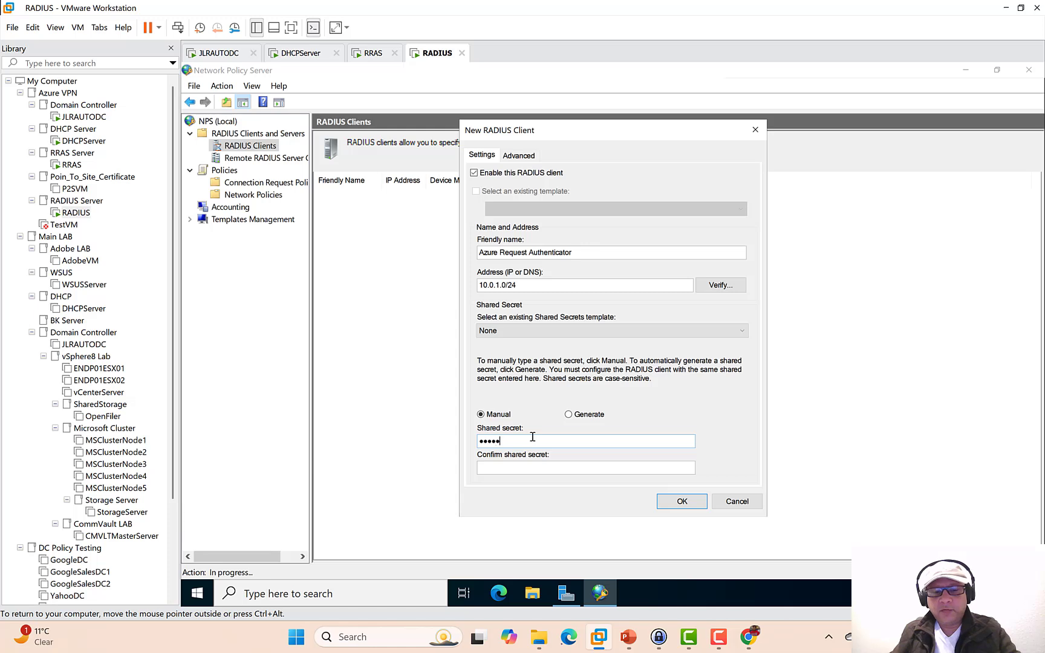
{"action": "left_click", "coordinate": [521, 470]}
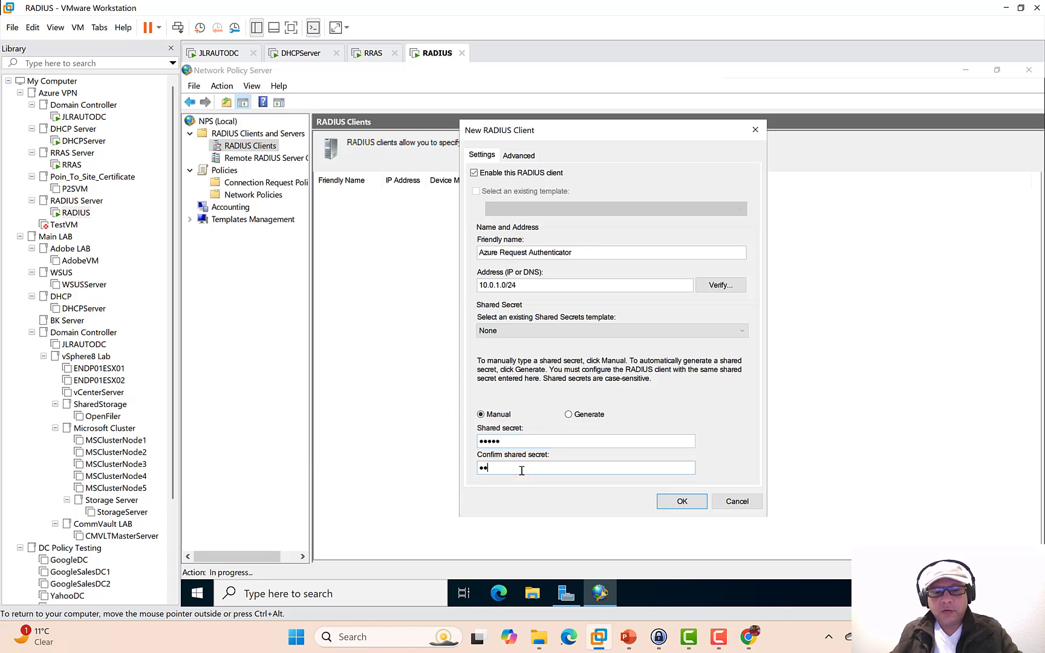
{"action": "type", "text": "•••••"}
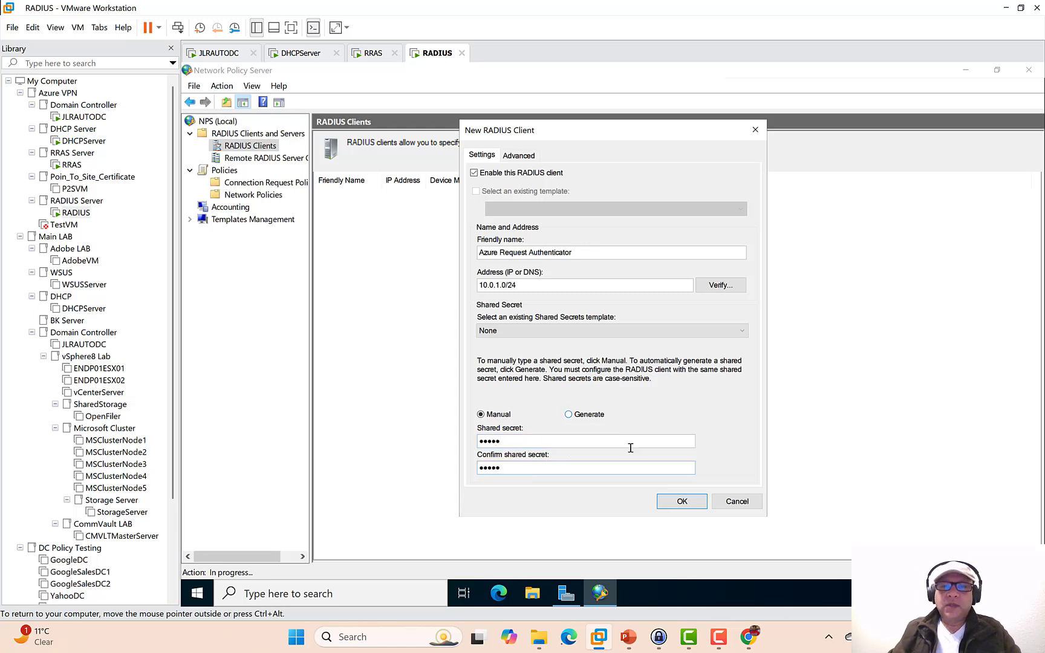
{"action": "left_click", "coordinate": [678, 503]}
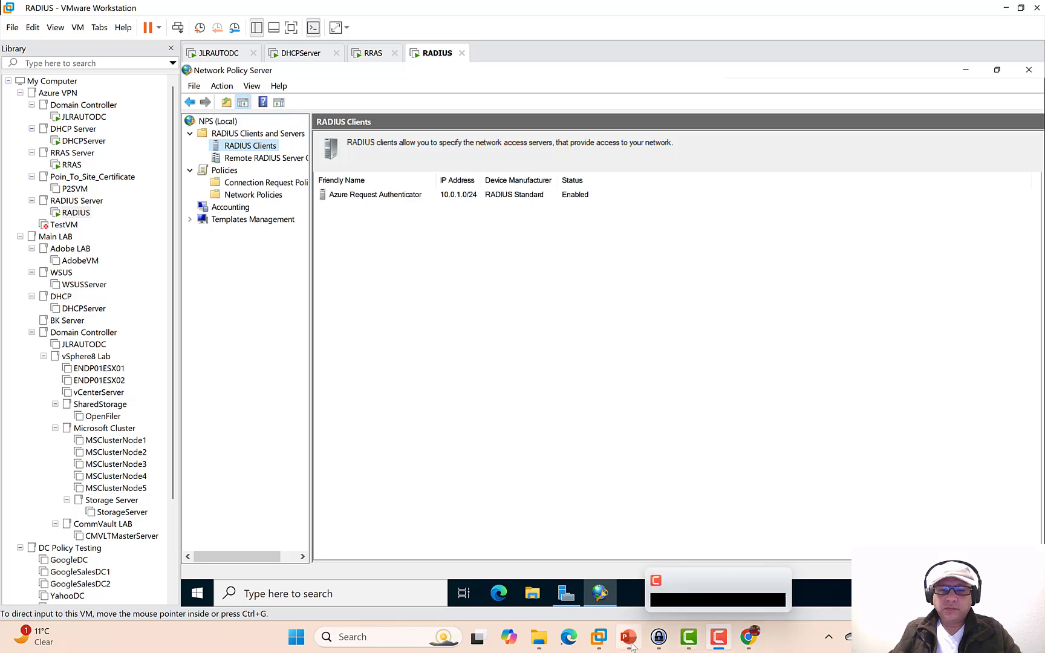
- Open the TC_East_USA_Network_A_VNG gateway from the portal's Virtual network gateways list
{"action": "left_click", "coordinate": [749, 636]}
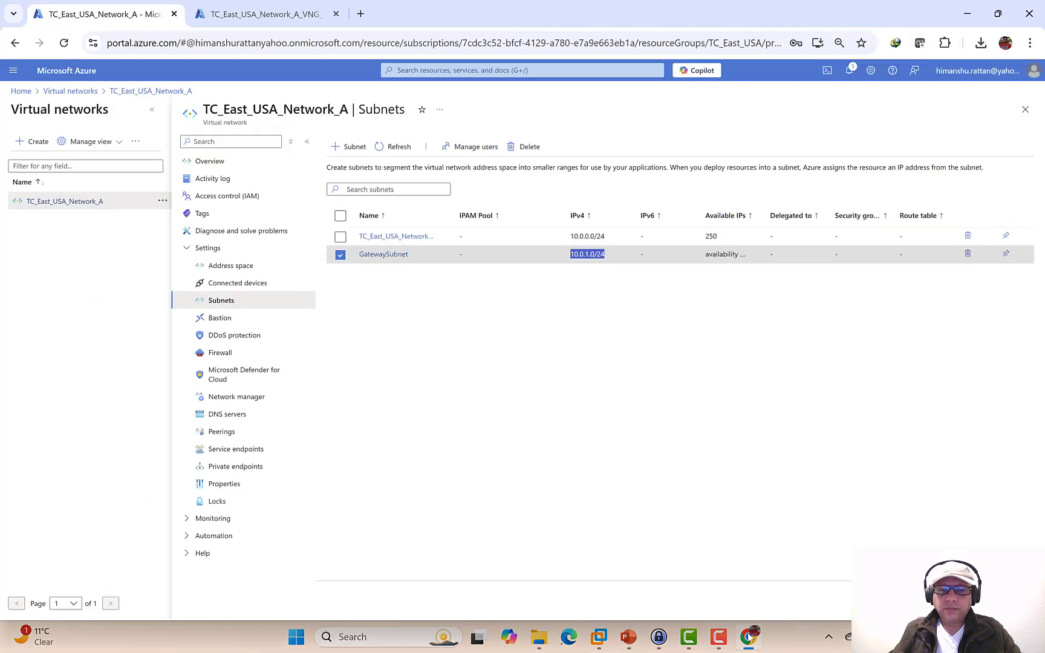
{"action": "left_click", "coordinate": [20, 92]}
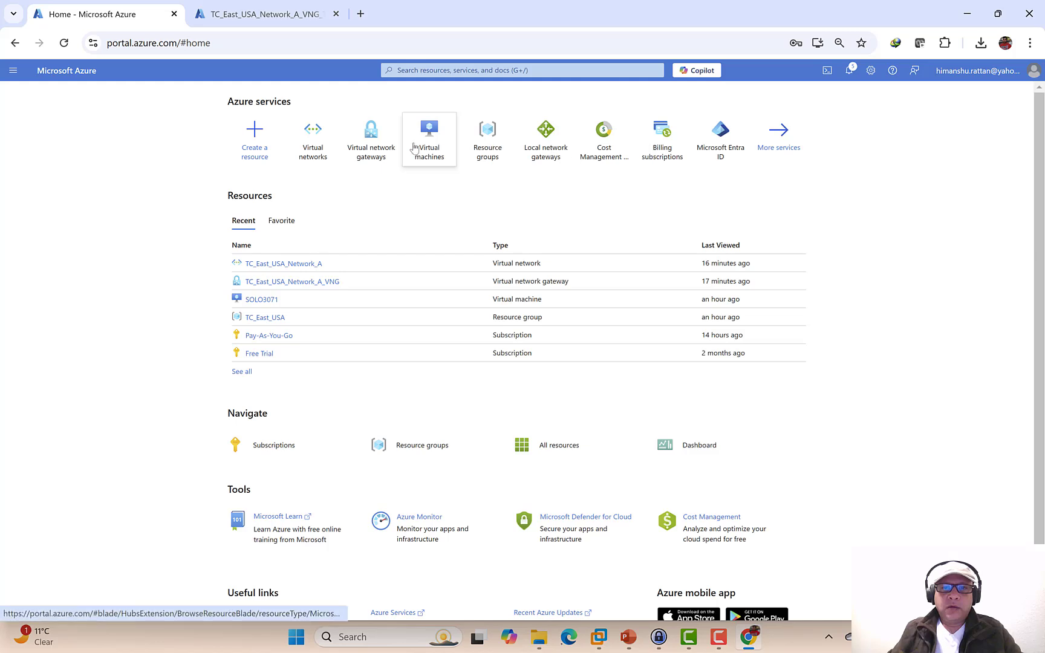
{"action": "left_click", "coordinate": [372, 148]}
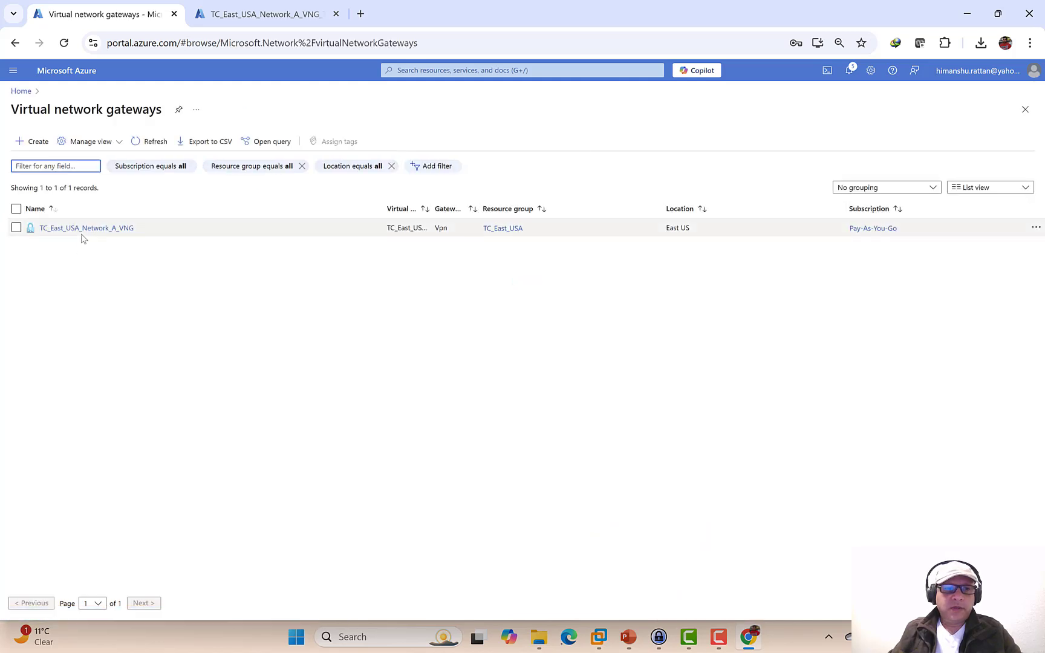
{"action": "left_click", "coordinate": [82, 237]}
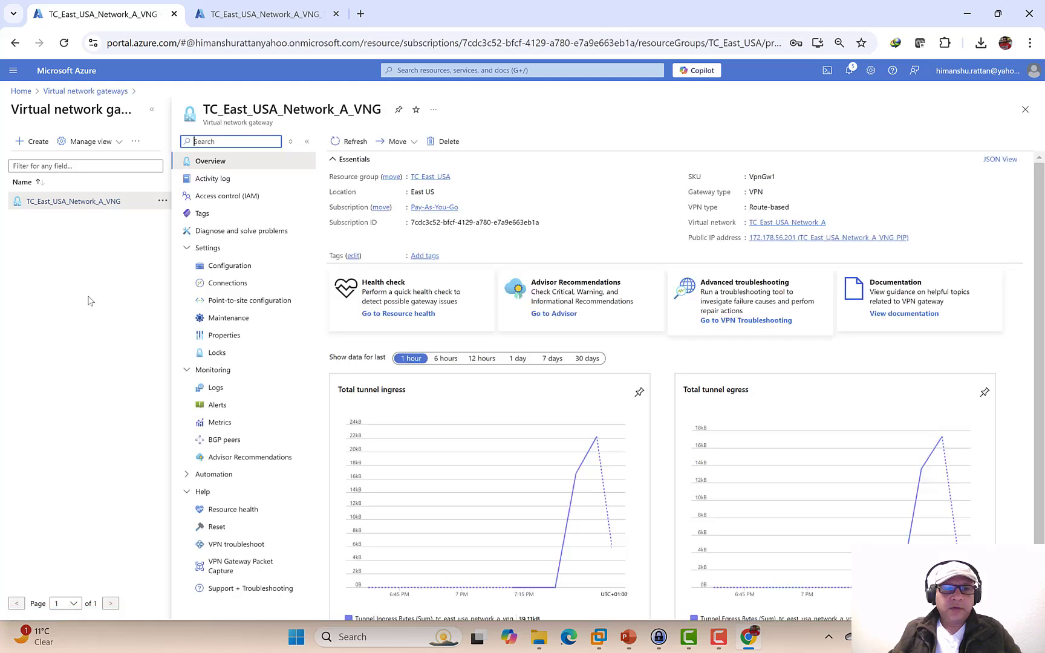
- Configure point-to-site with pool 172.20.0.0/24, IKEv2 and OpenVPN (SSL) tunnels, and RADIUS authentication
{"action": "left_click", "coordinate": [234, 300]}
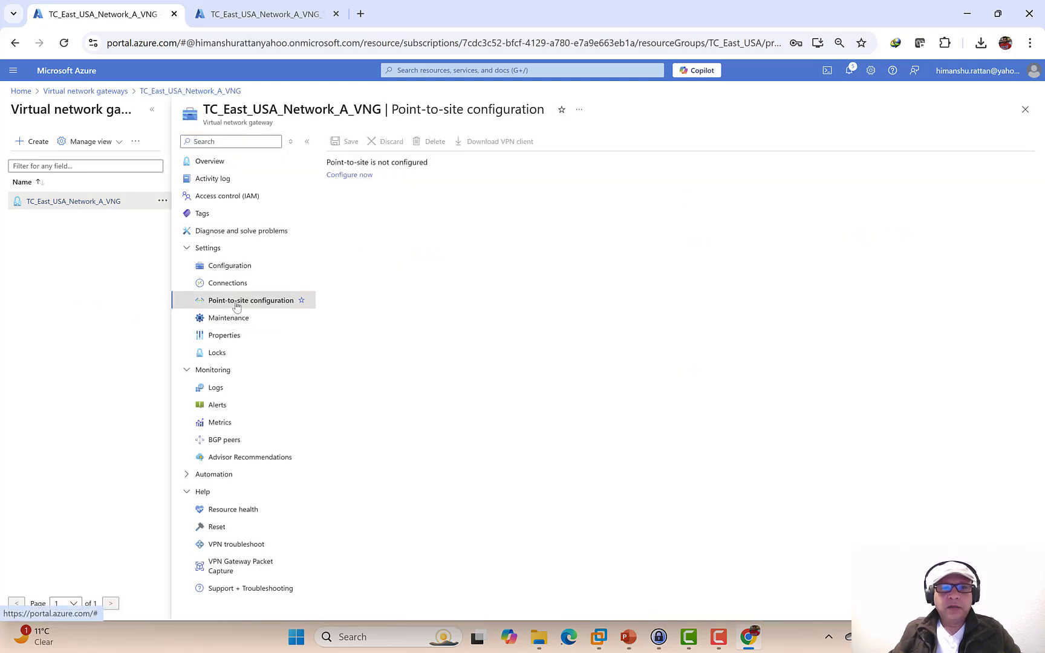
{"action": "left_click", "coordinate": [339, 176]}
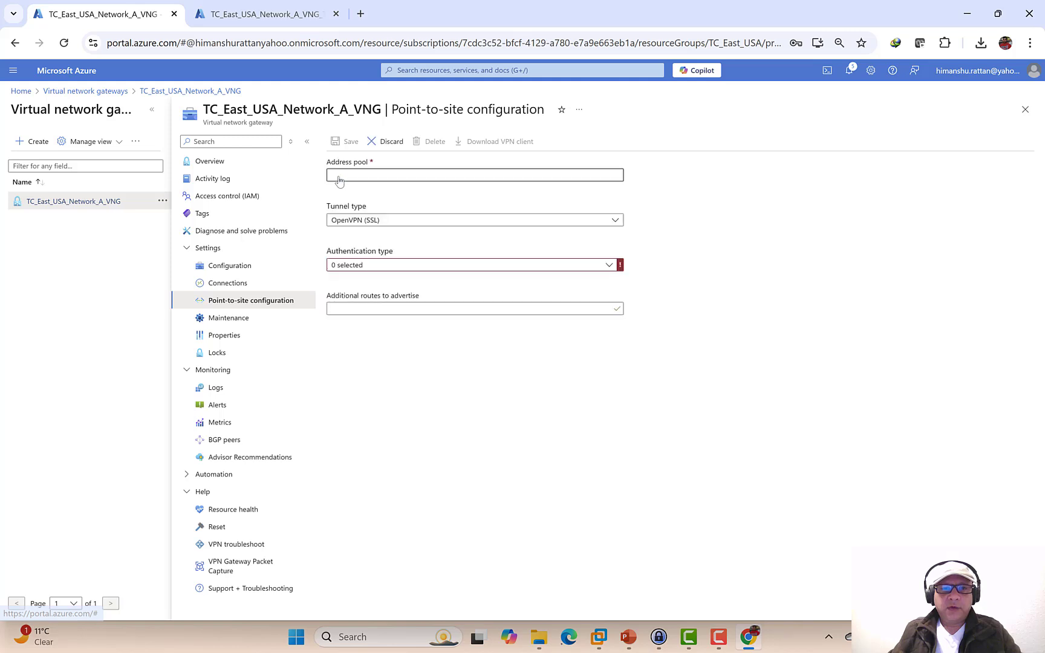
{"action": "left_click", "coordinate": [339, 176]}
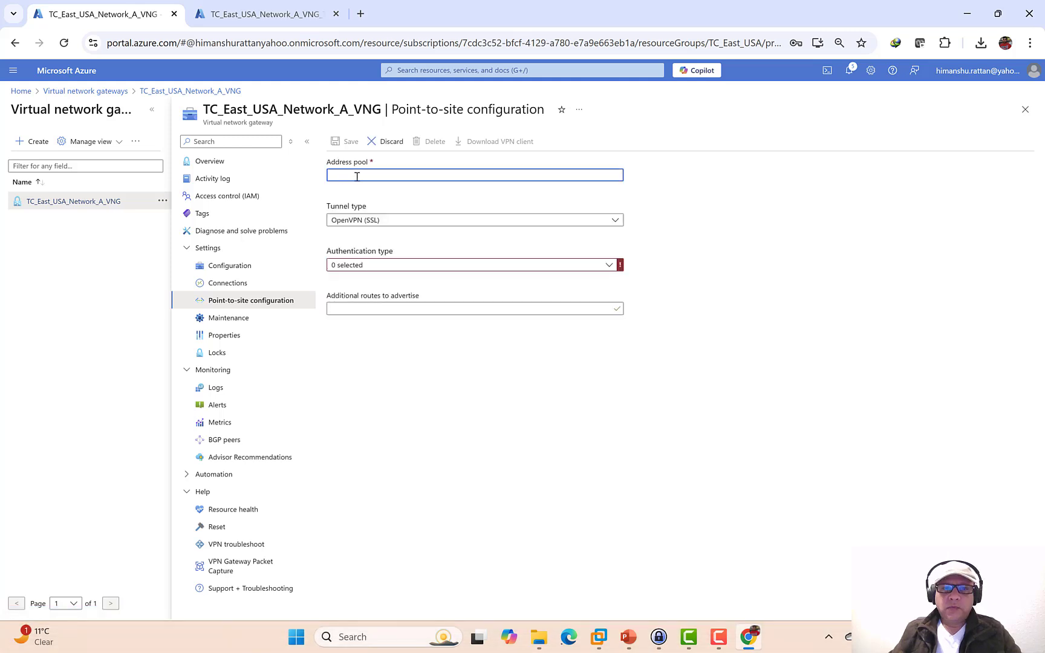
{"action": "type", "text": "1"}
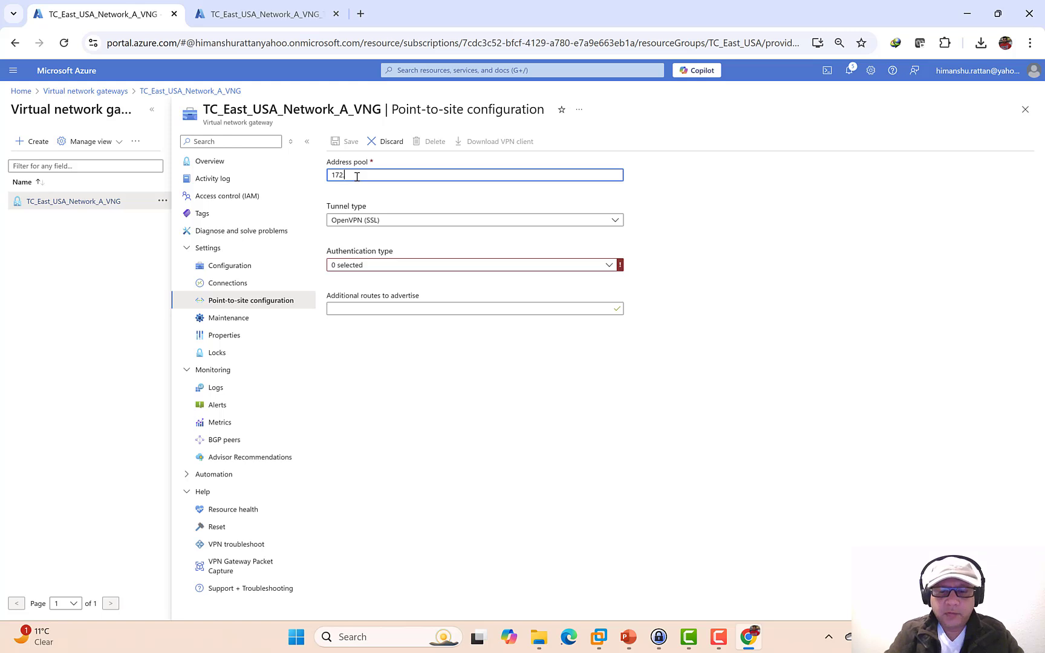
{"action": "type", "text": "72"}
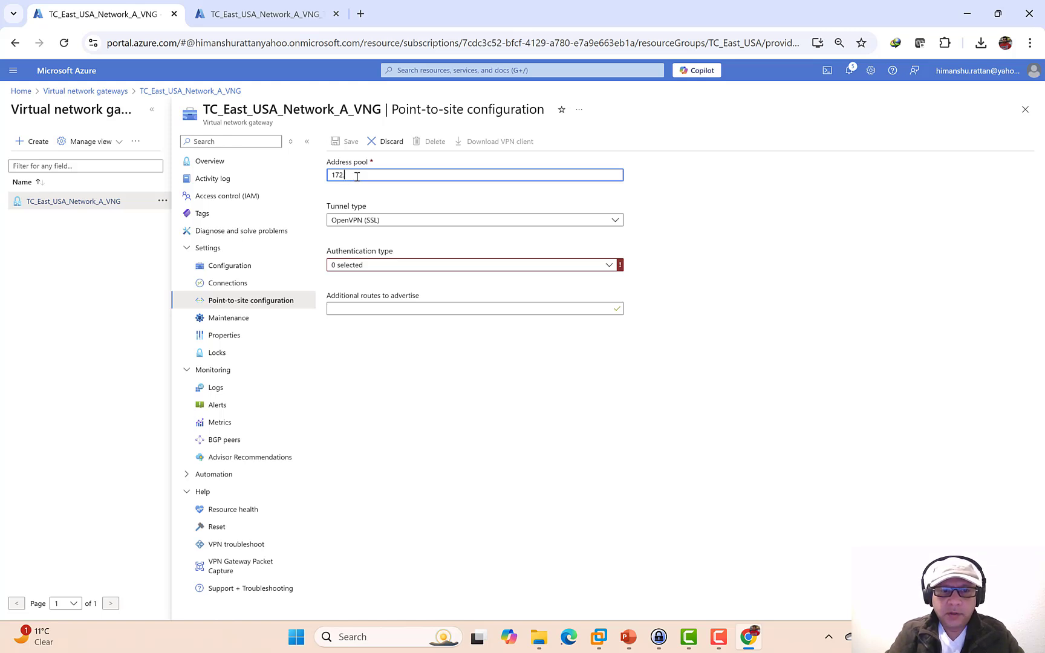
{"action": "type", "text": ".20.0.0"}
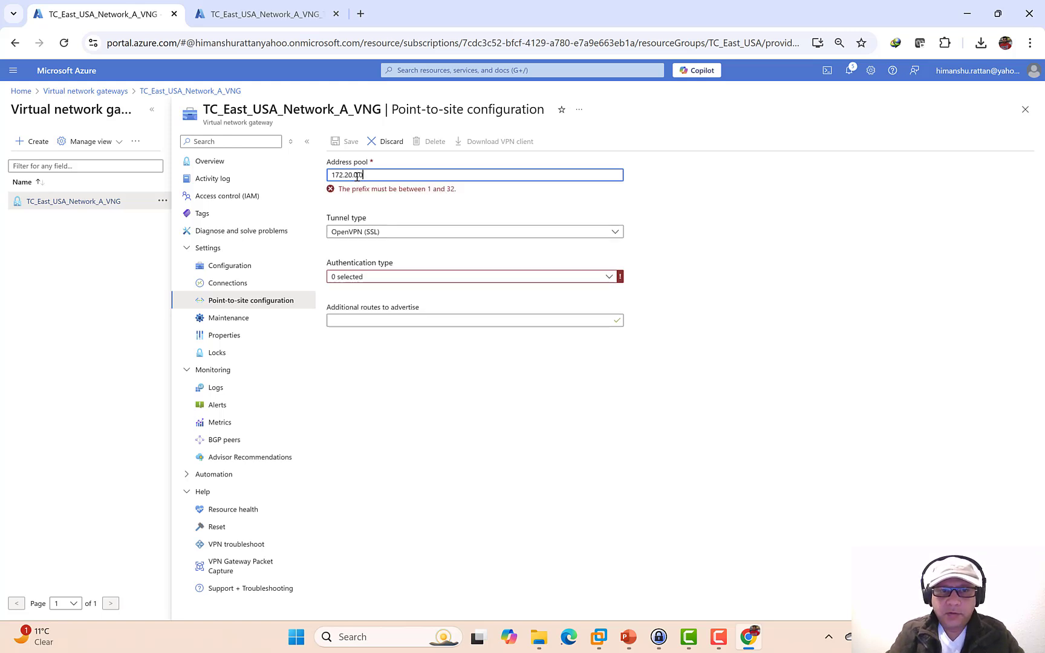
{"action": "type", "text": "/24"}
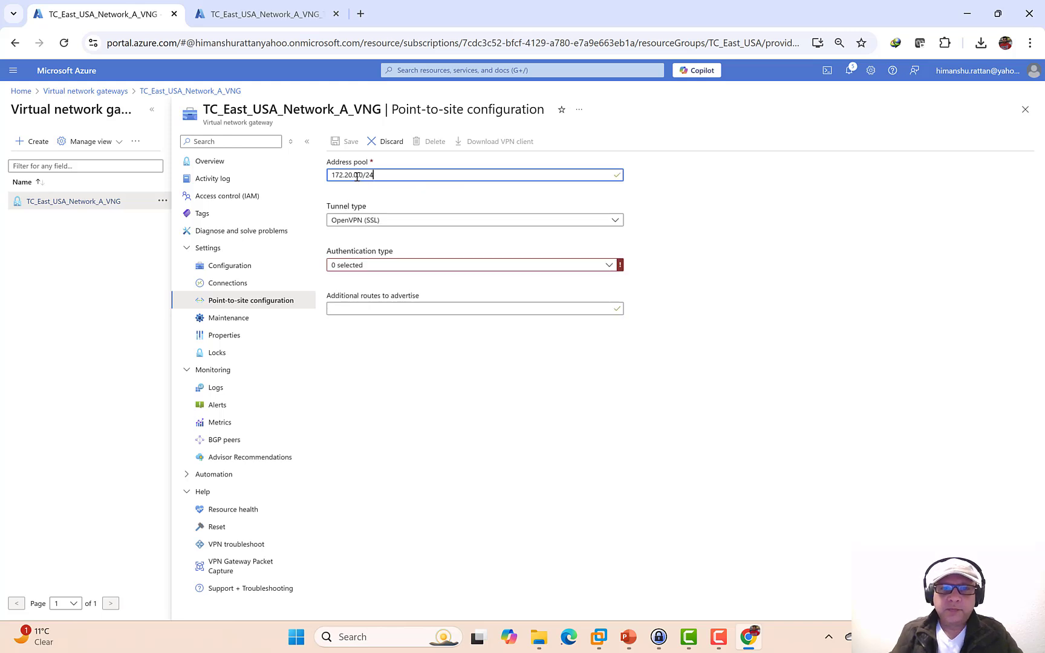
{"action": "left_click", "coordinate": [616, 221]}
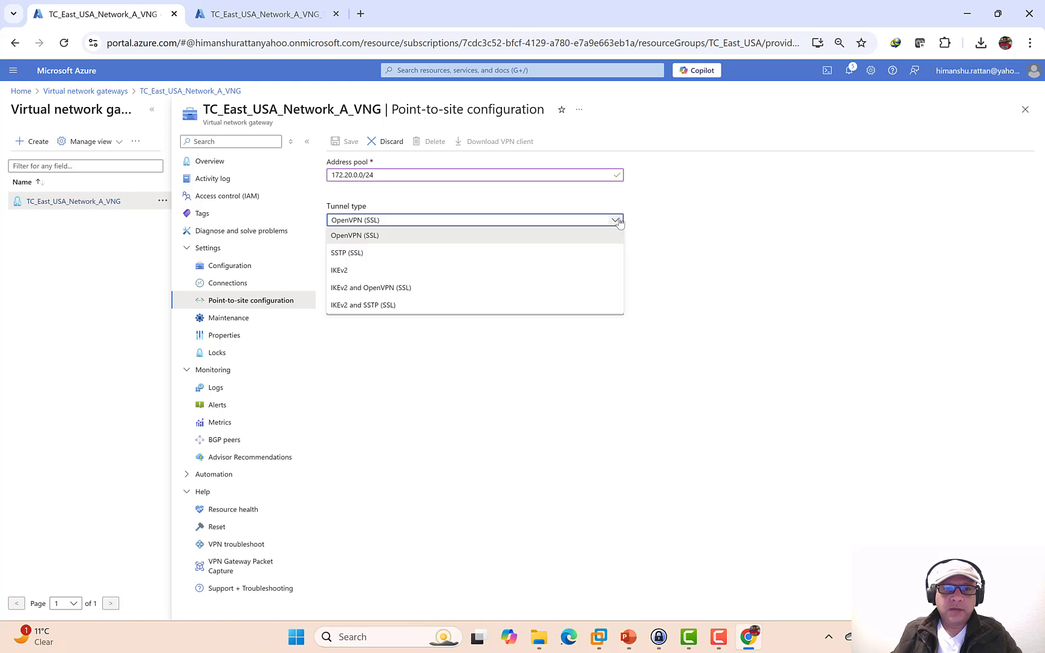
{"action": "left_click", "coordinate": [413, 288]}
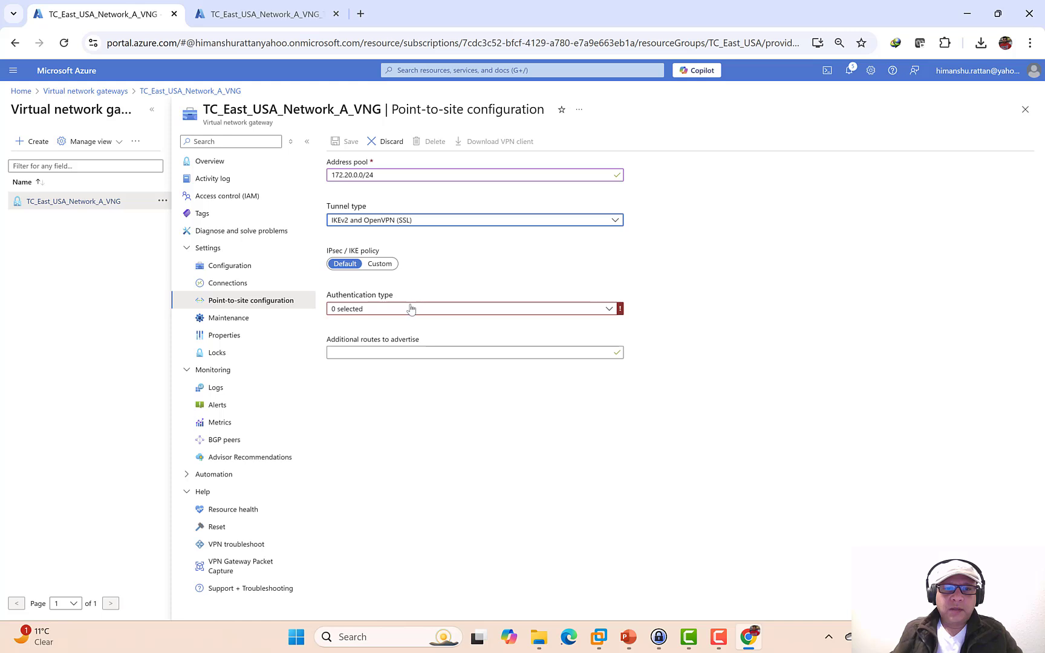
{"action": "left_click", "coordinate": [410, 309]}
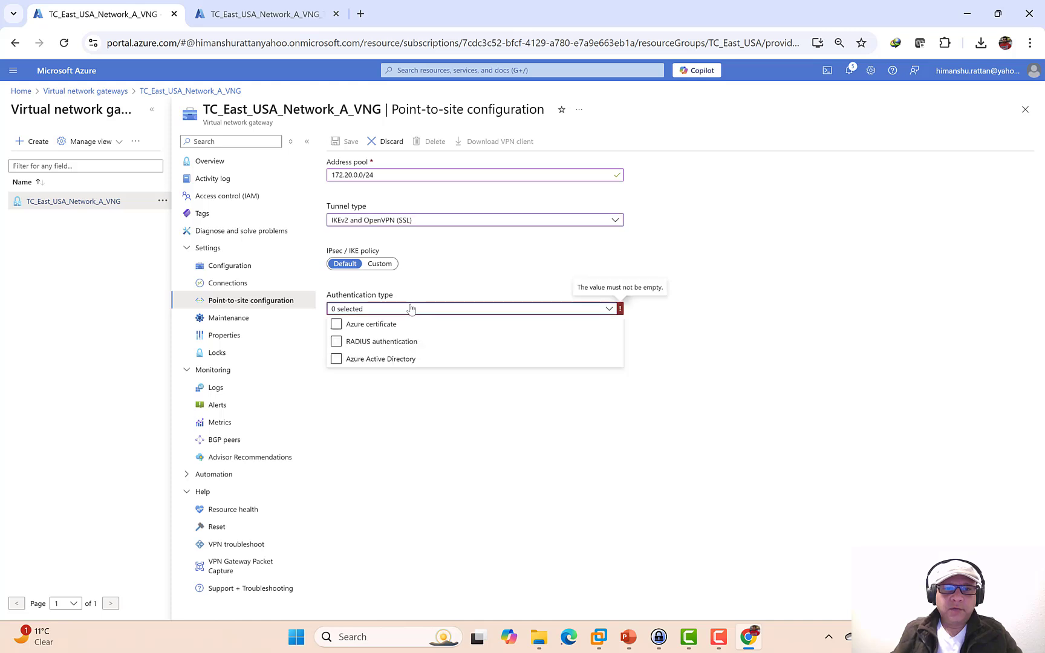
{"action": "left_click", "coordinate": [337, 342]}
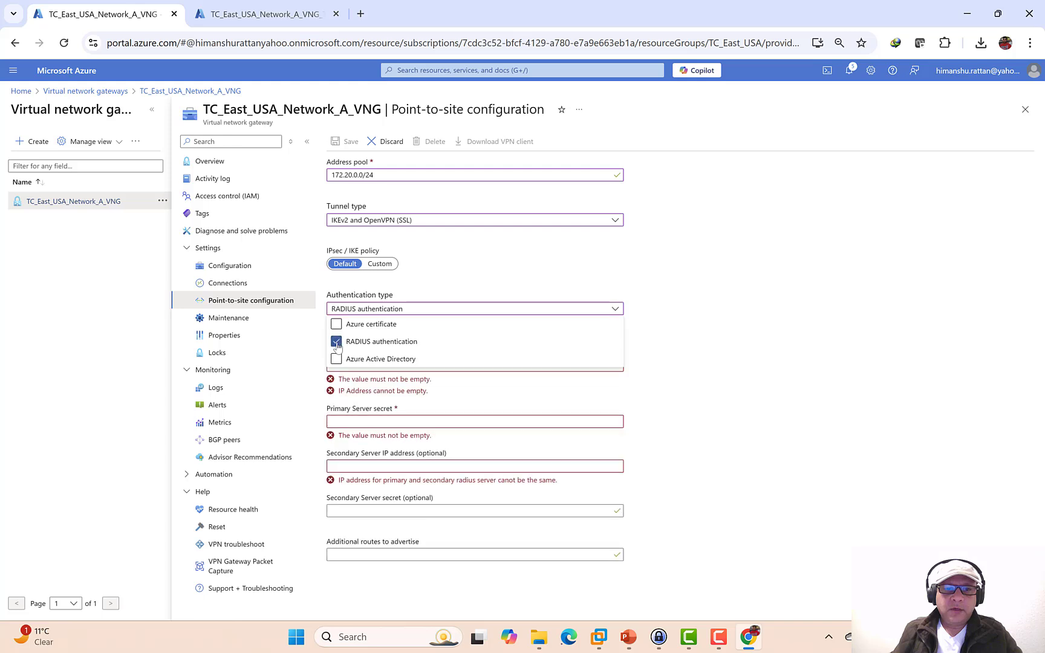
- Set primary RADIUS server 192.168.178.13 with its secret and save the point-to-site configuration
{"action": "left_click", "coordinate": [776, 335]}
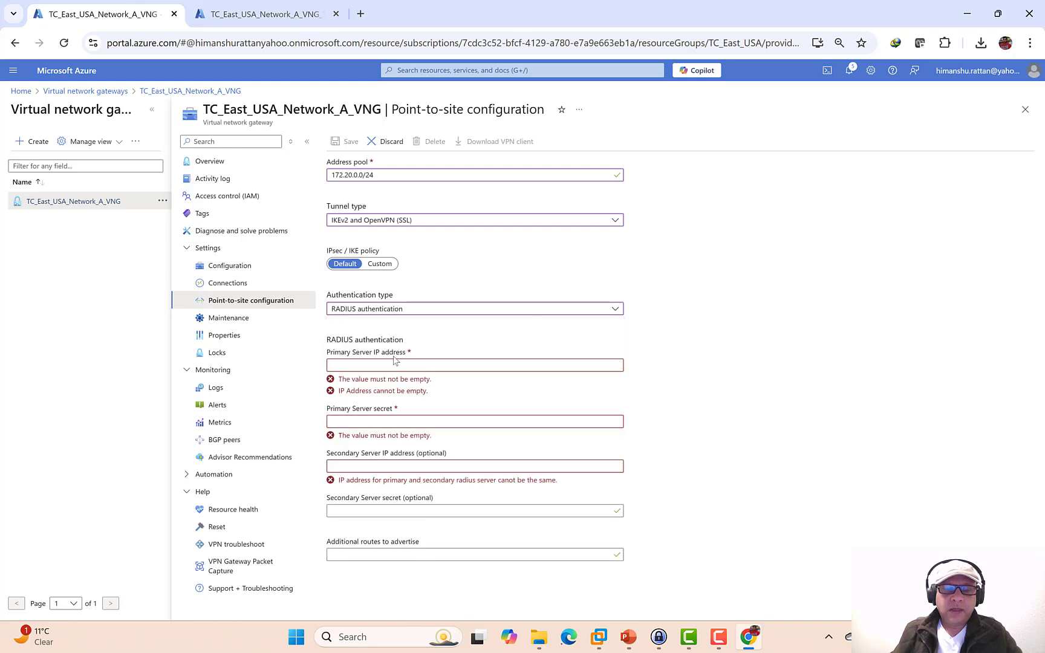
{"action": "left_click", "coordinate": [387, 366]}
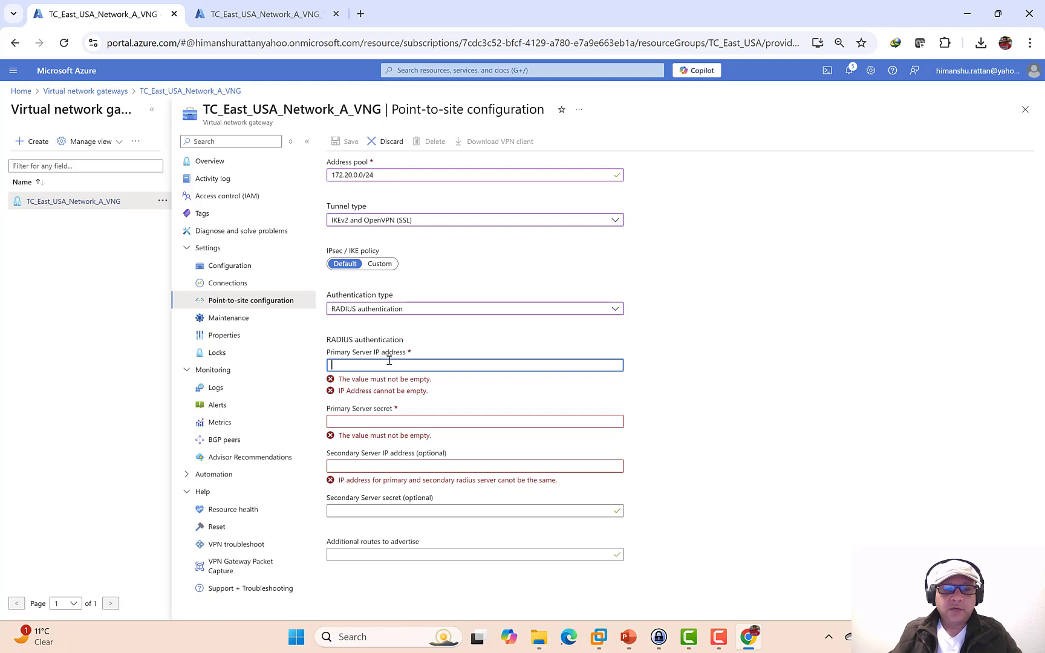
{"action": "type", "text": "192.168"}
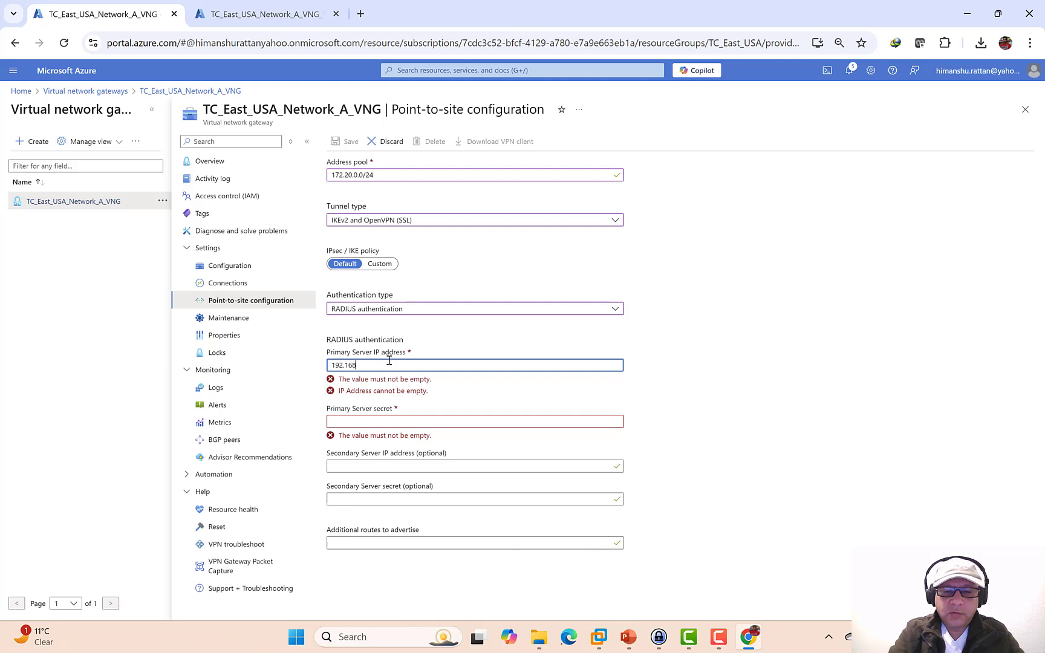
{"action": "type", "text": ".178"}
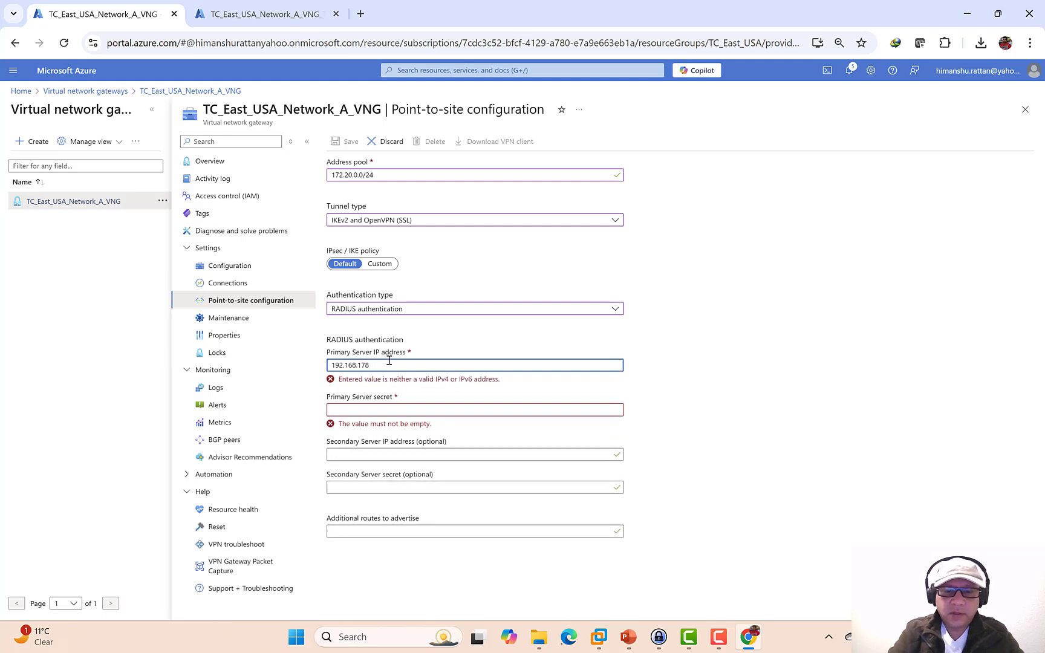
{"action": "type", "text": ".13"}
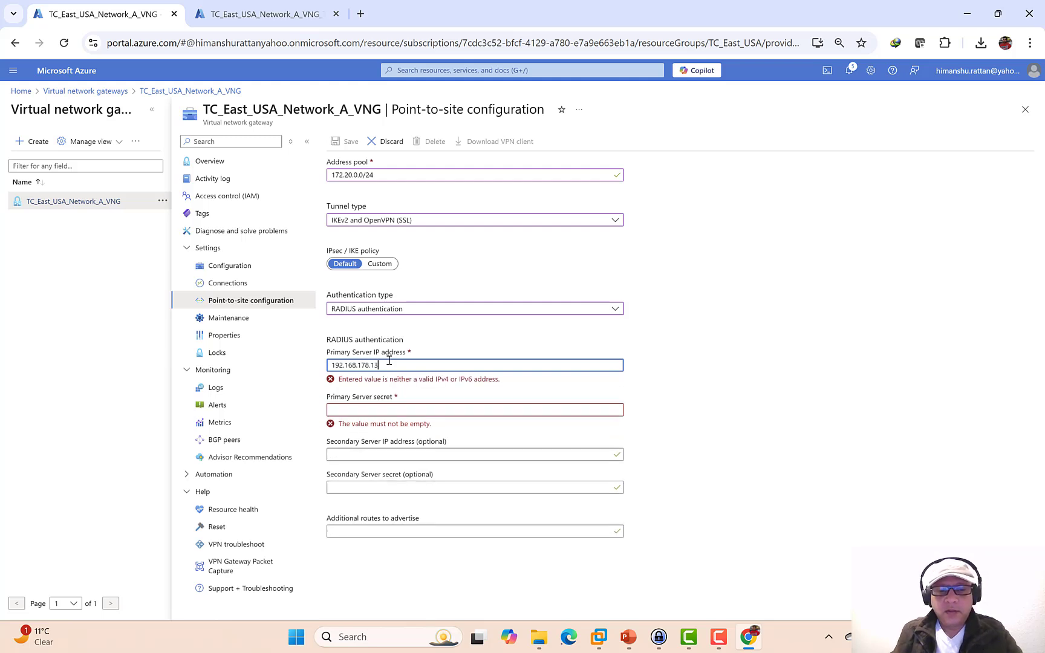
{"action": "left_click", "coordinate": [388, 394]}
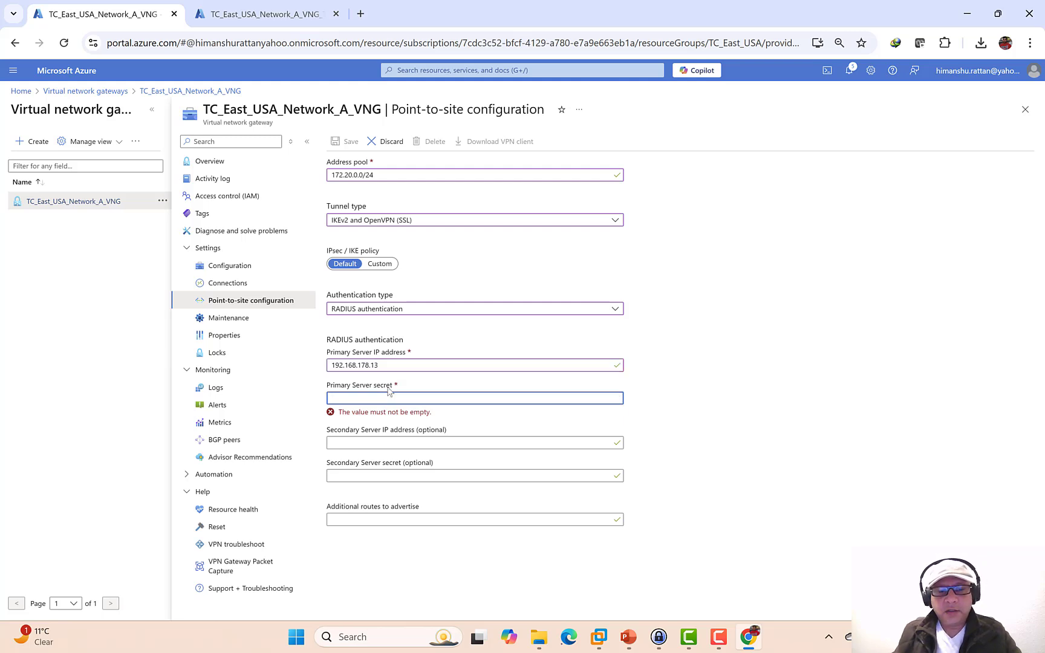
{"action": "type", "text": "s"}
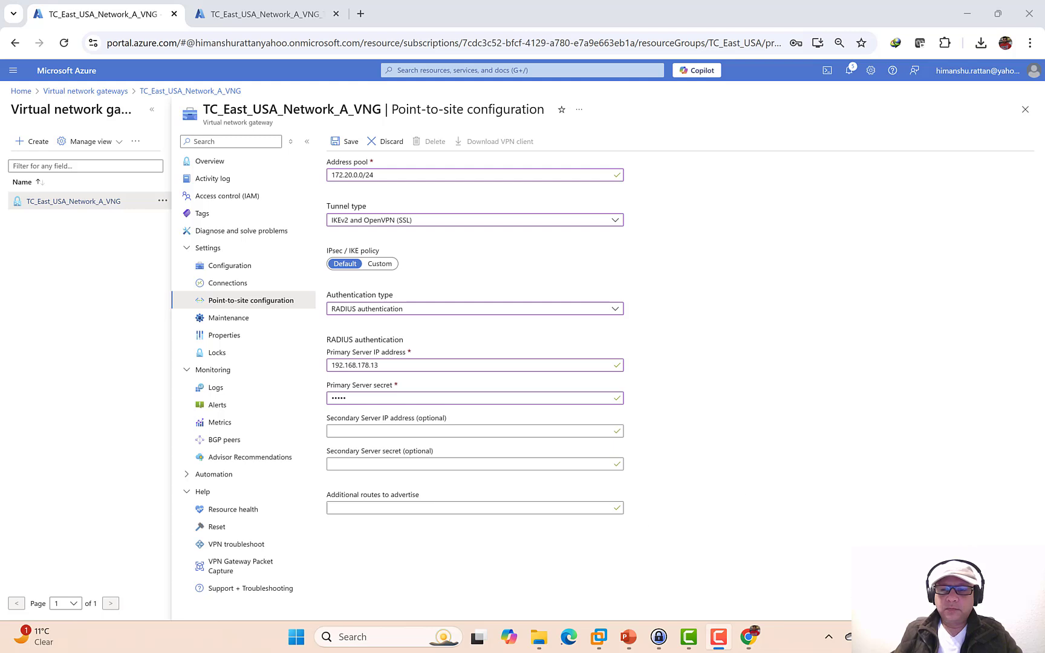
{"action": "left_click", "coordinate": [351, 141]}
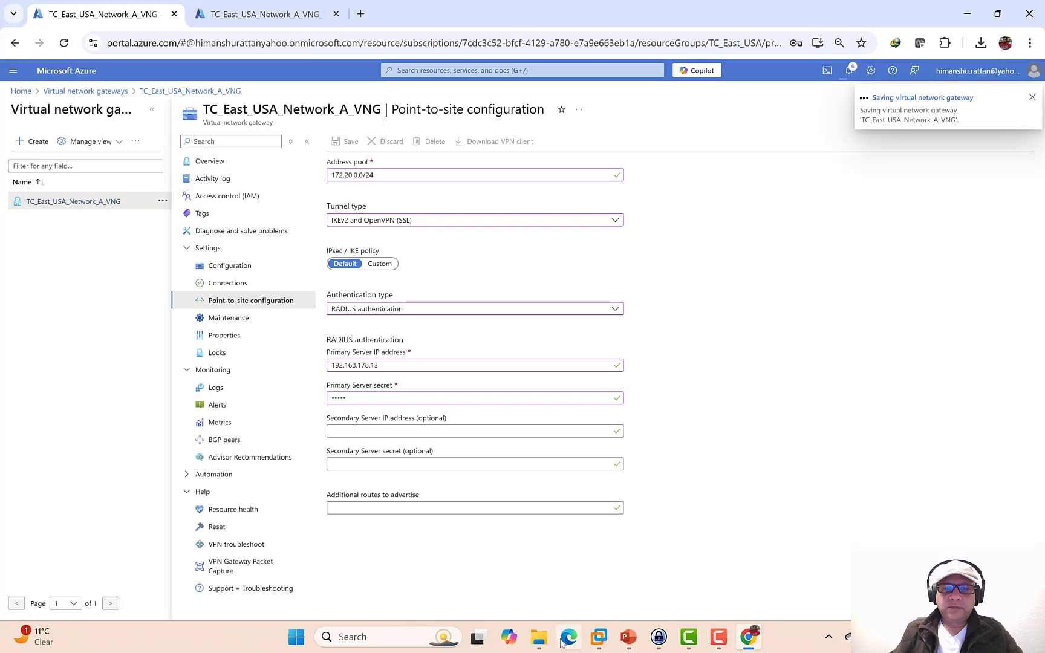
- Delete TC_East_USA_Network_A_VNG.zip and its extracted folder from Downloads, then minimize File Explorer
{"action": "mouse_move", "coordinate": [540, 638]}
{"action": "left_click", "coordinate": [491, 575]}
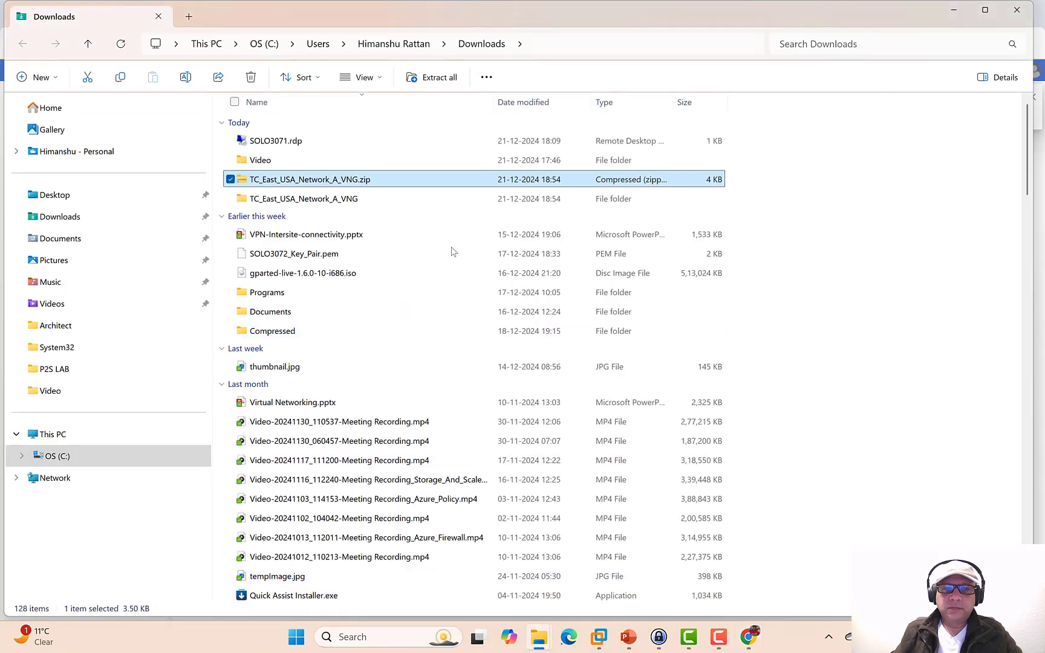
{"action": "right_click", "coordinate": [375, 181]}
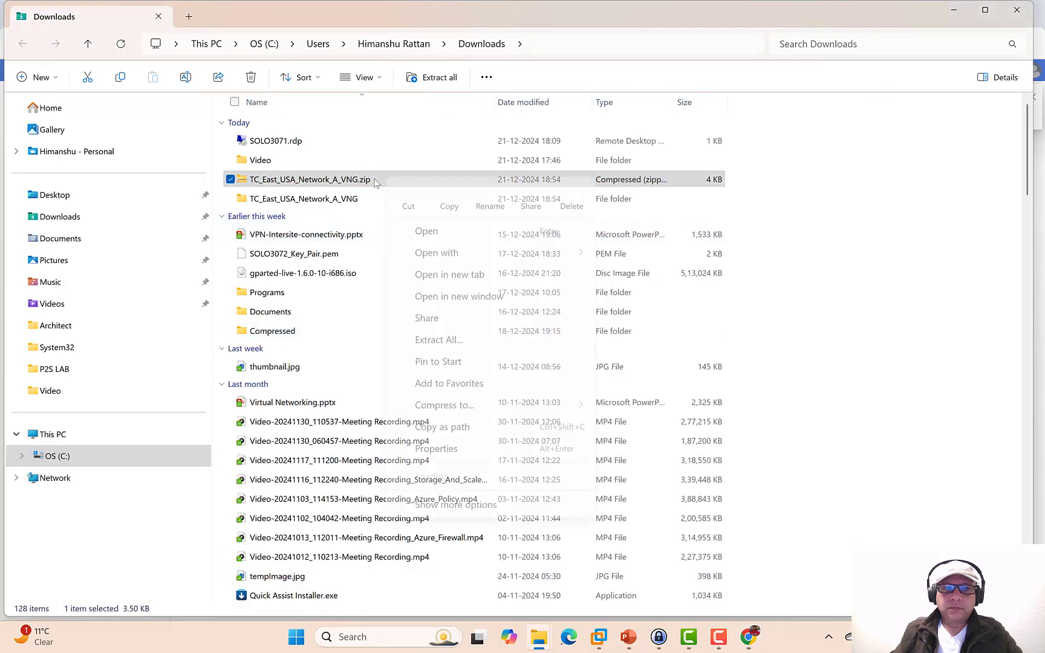
{"action": "left_click", "coordinate": [251, 199], "text": "ctrl"}
{"action": "right_click", "coordinate": [251, 199]}
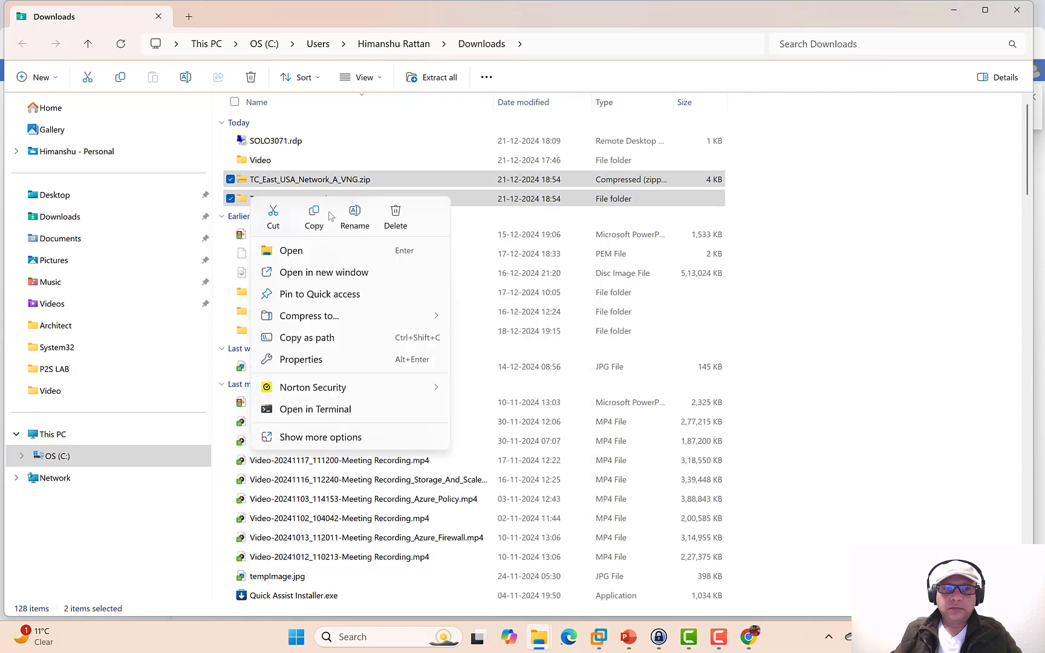
{"action": "left_click", "coordinate": [396, 218]}
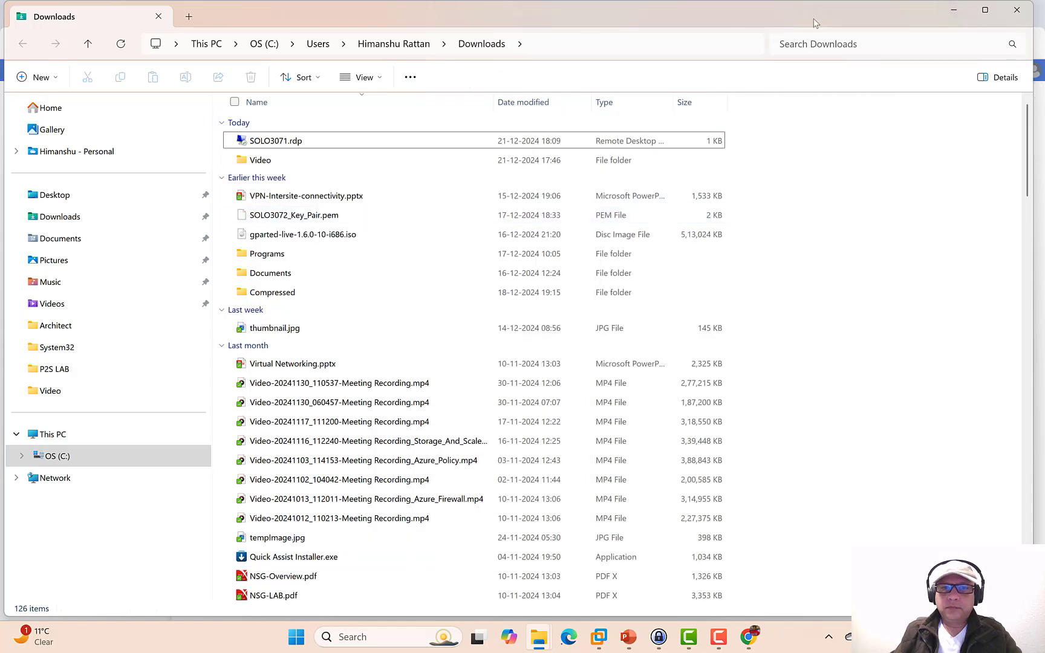
{"action": "left_click", "coordinate": [948, 12]}
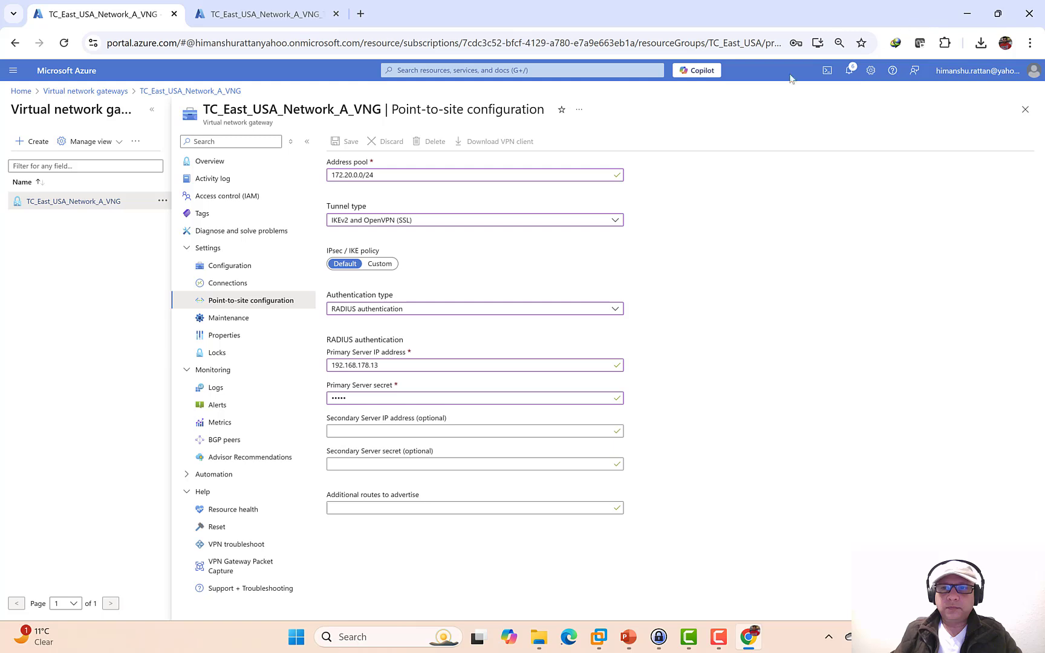
- Check the gateway save notification, then start a new Azure virtual machine from the second tab
{"action": "left_click", "coordinate": [850, 71]}
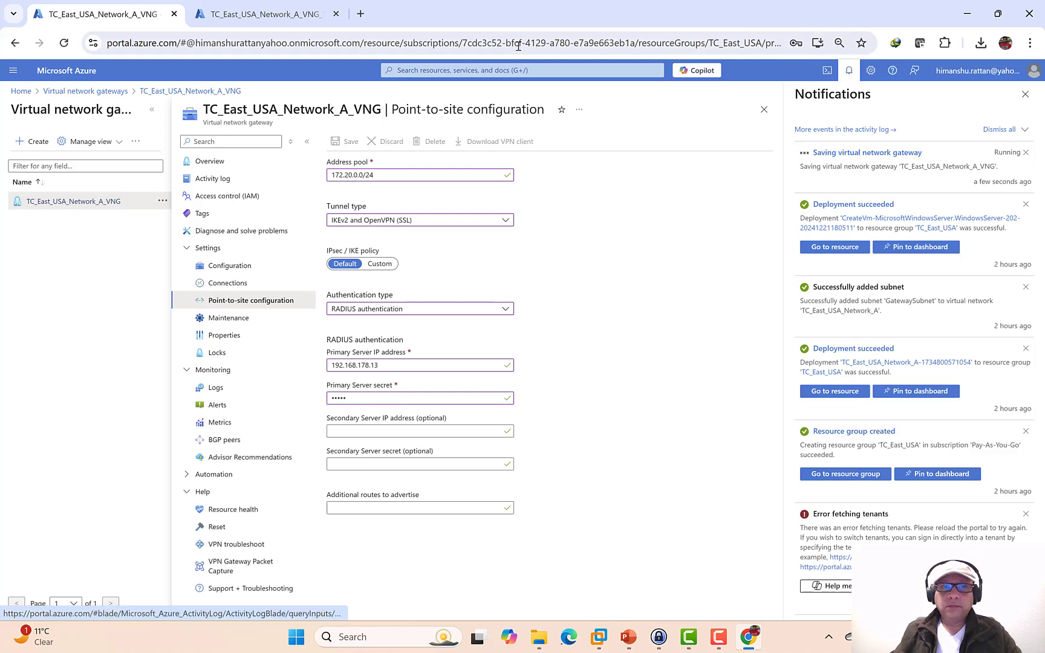
{"action": "left_click", "coordinate": [271, 16]}
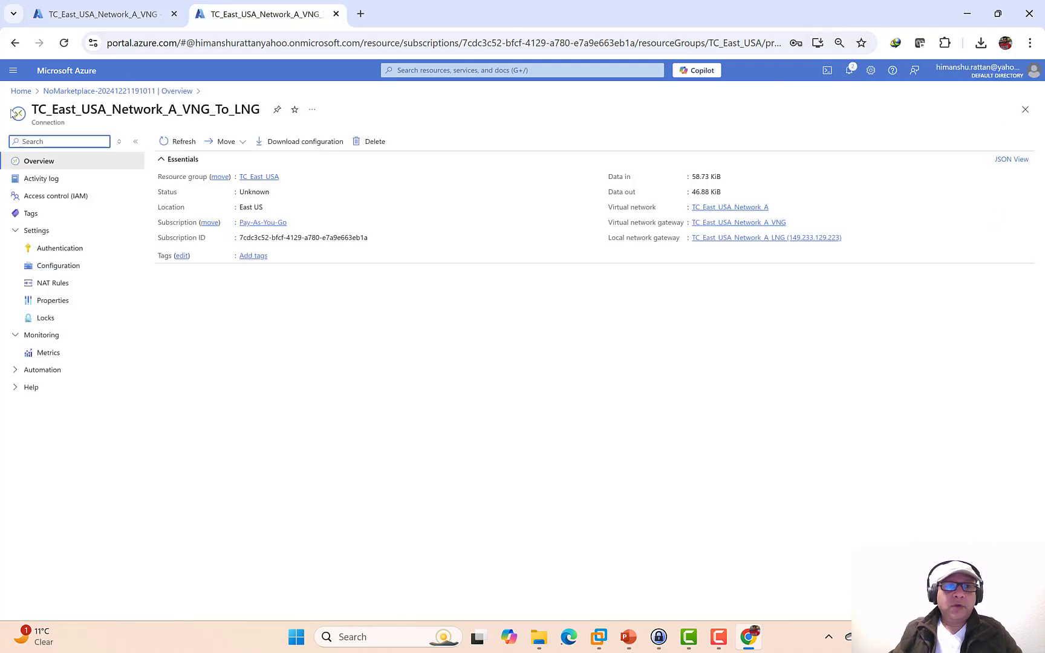
{"action": "left_click", "coordinate": [18, 92]}
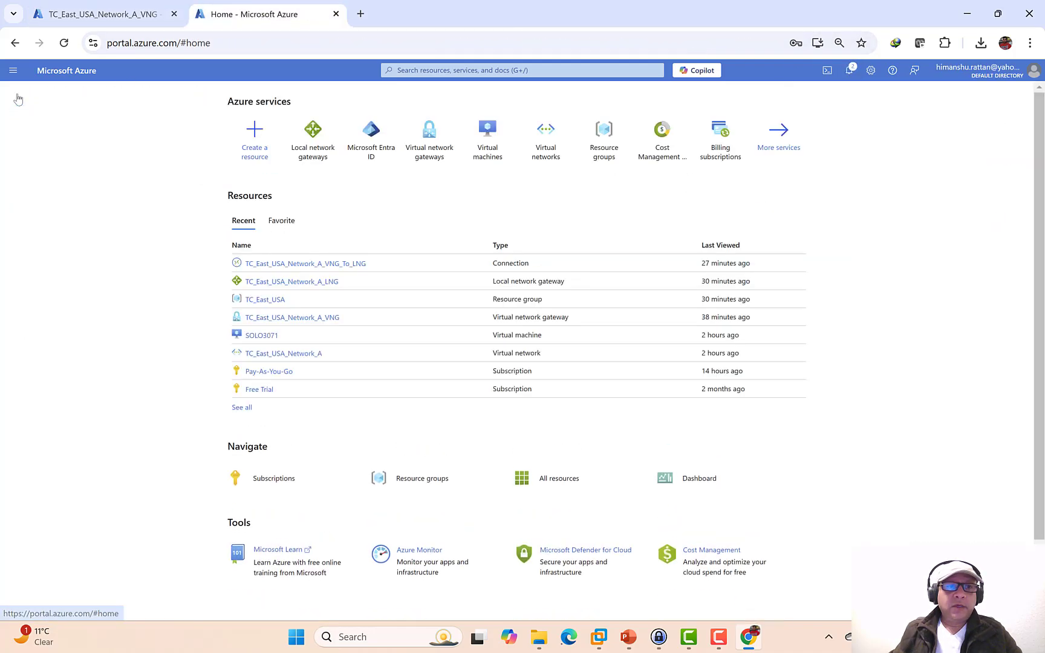
{"action": "left_click", "coordinate": [485, 153]}
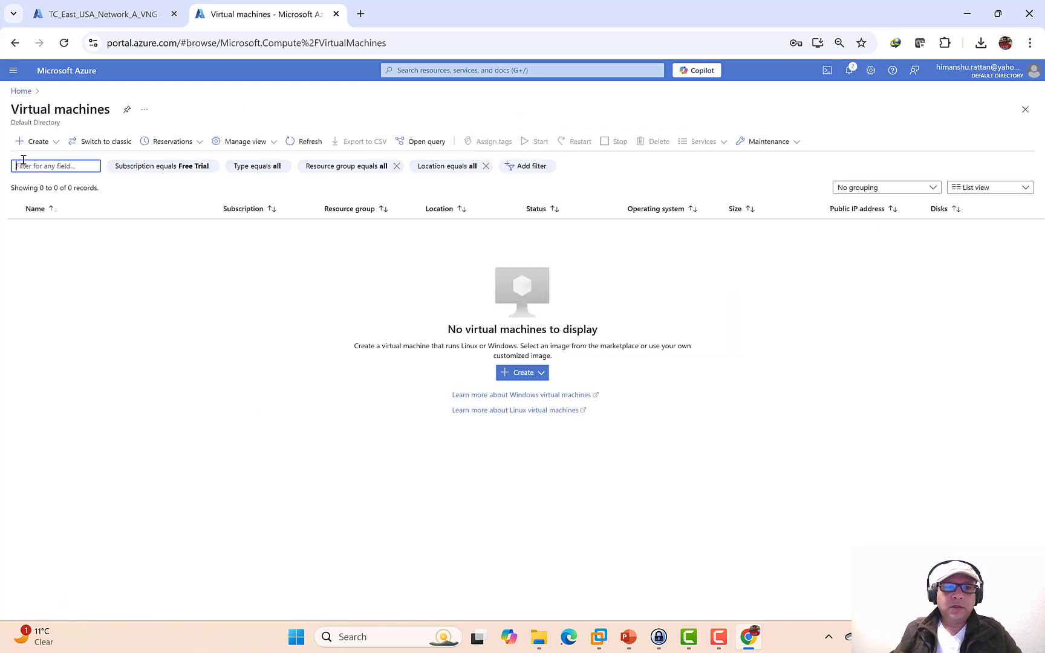
{"action": "left_click", "coordinate": [54, 146]}
{"action": "left_click", "coordinate": [53, 165]}
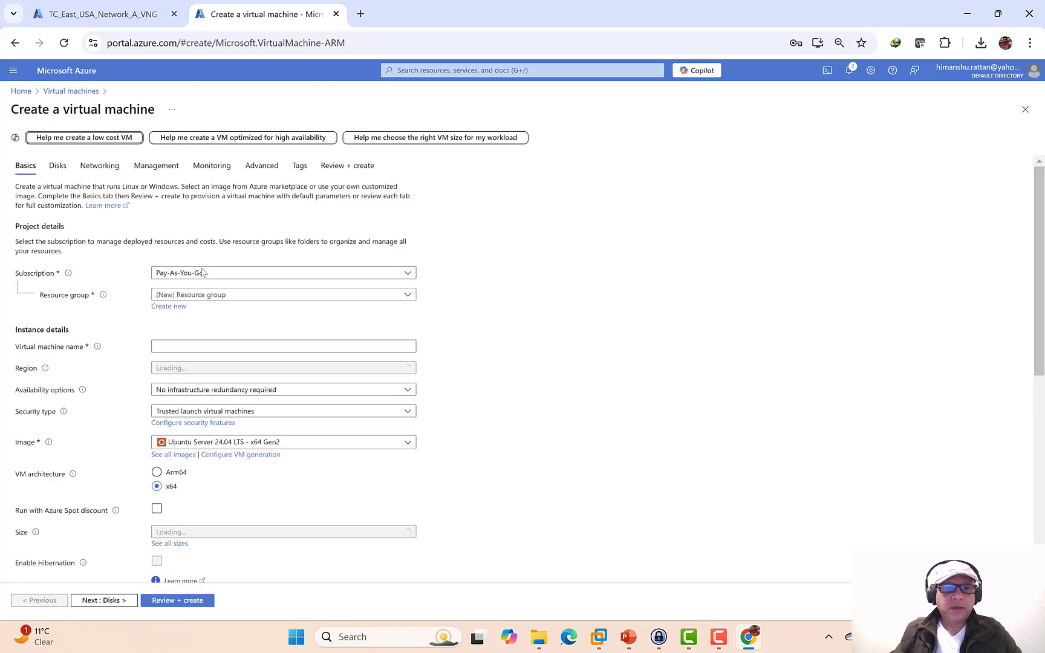
- Place the VM in resource group TC_East_USA as SOLO3072, with no redundancy and Standard security
{"action": "left_click", "coordinate": [202, 294]}
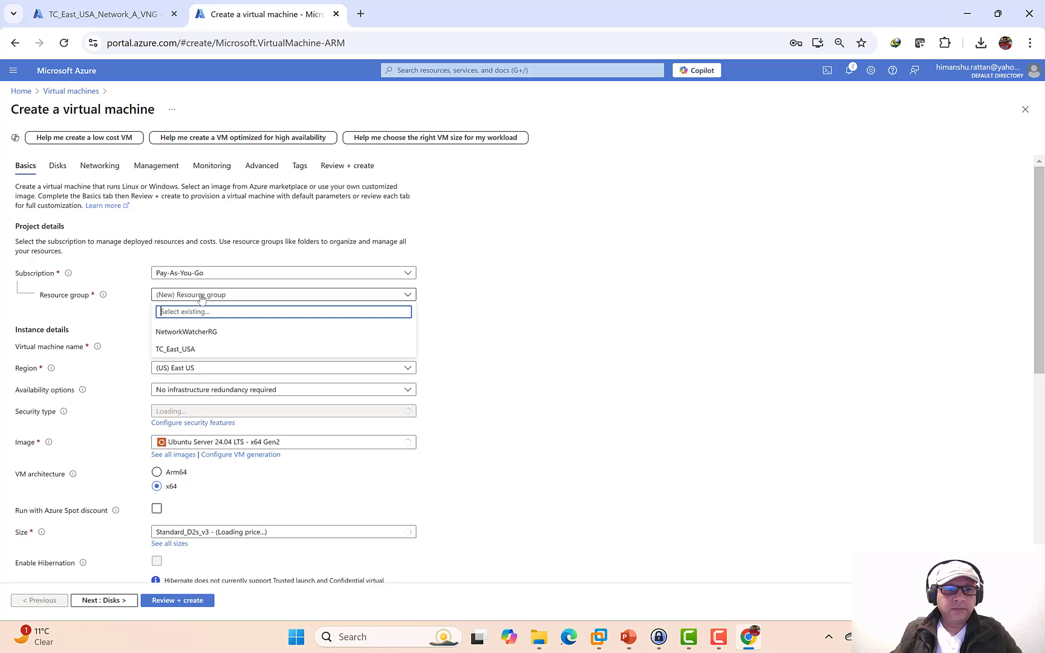
{"action": "left_click", "coordinate": [175, 345]}
{"action": "left_click", "coordinate": [176, 346]}
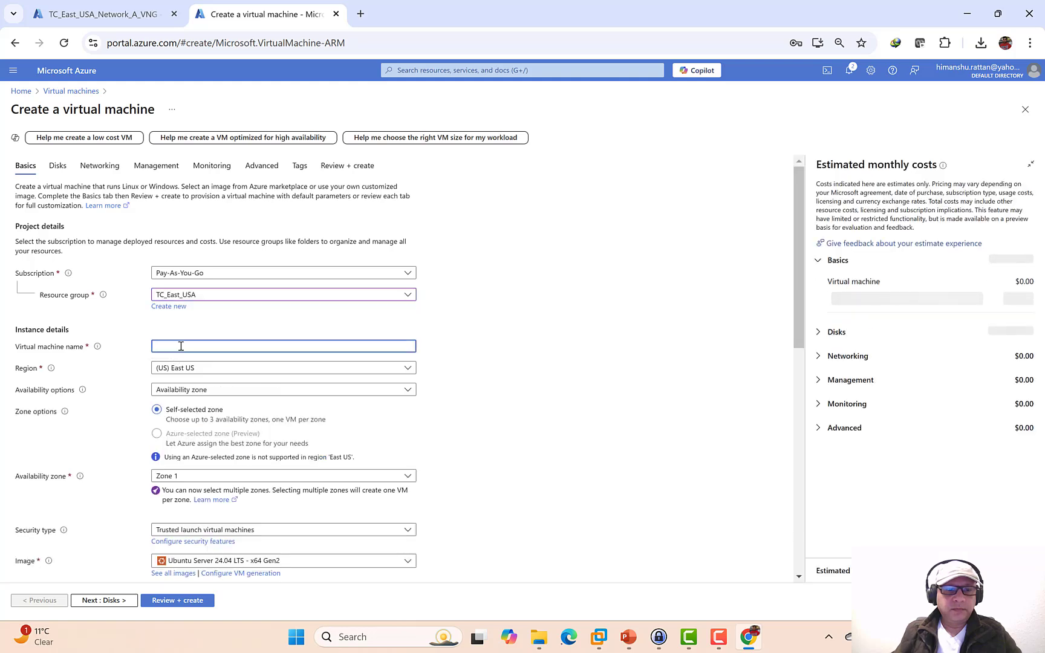
{"action": "type", "text": "soLO3"}
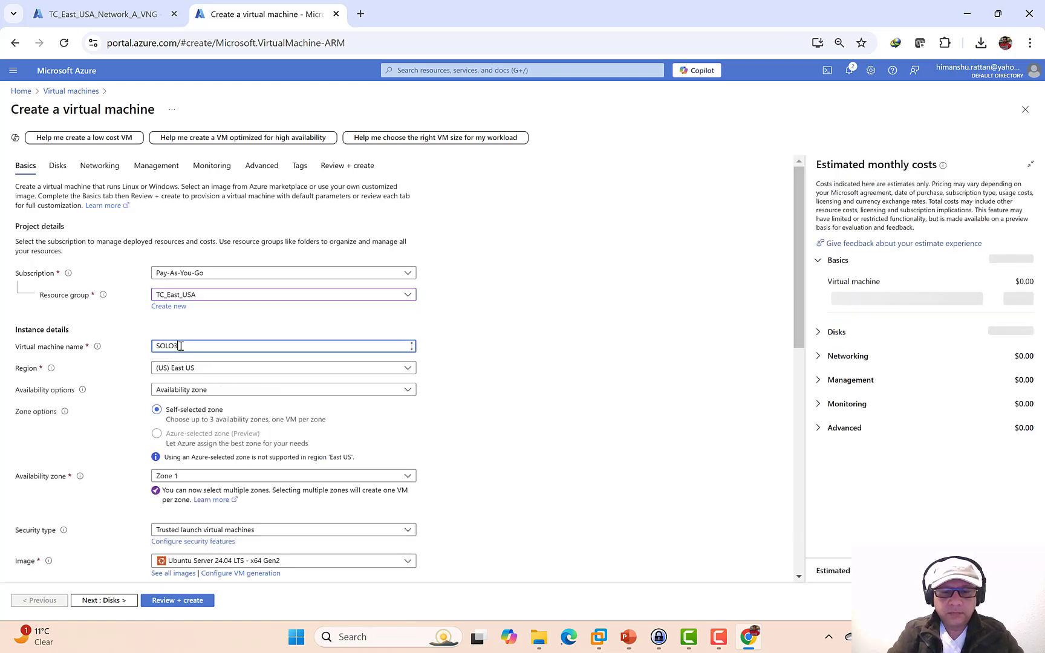
{"action": "type", "text": "072"}
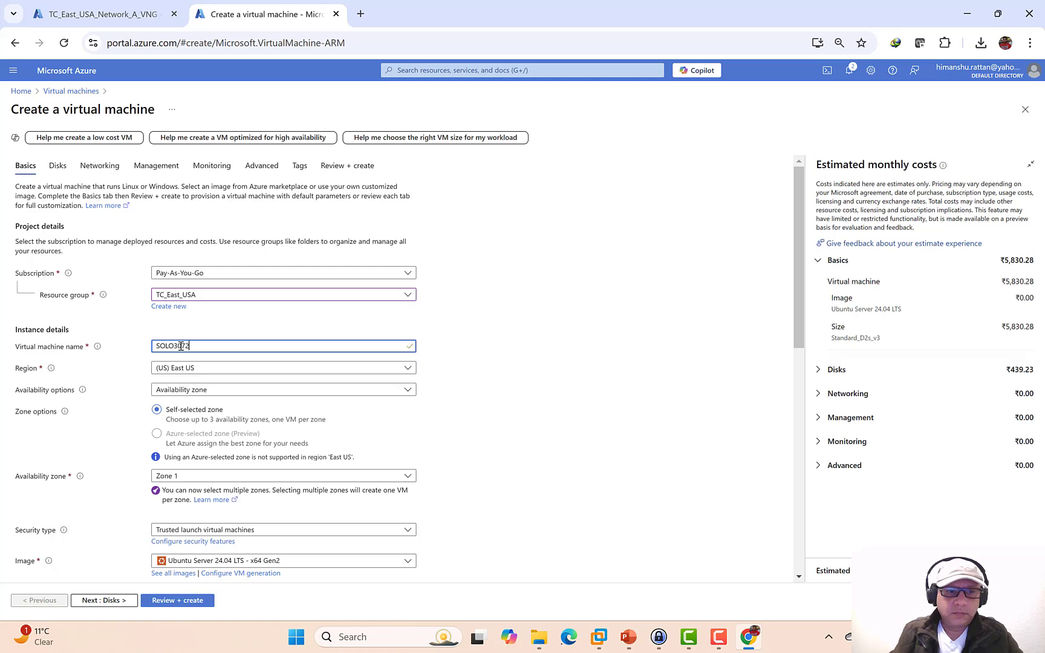
{"action": "left_click", "coordinate": [203, 393]}
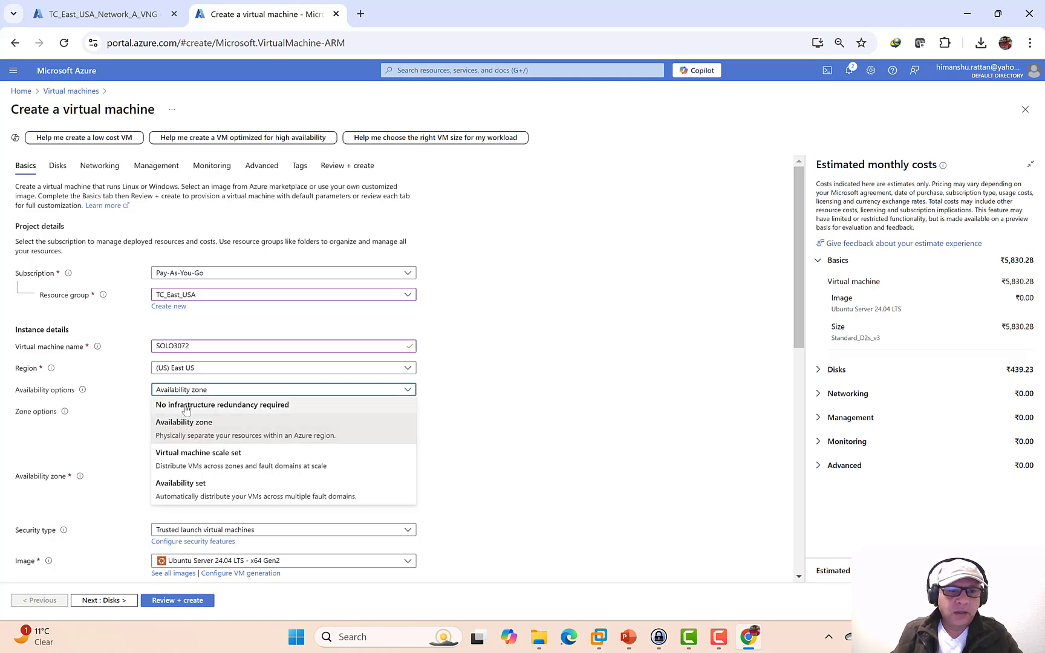
{"action": "left_click", "coordinate": [204, 405]}
{"action": "left_click", "coordinate": [305, 409]}
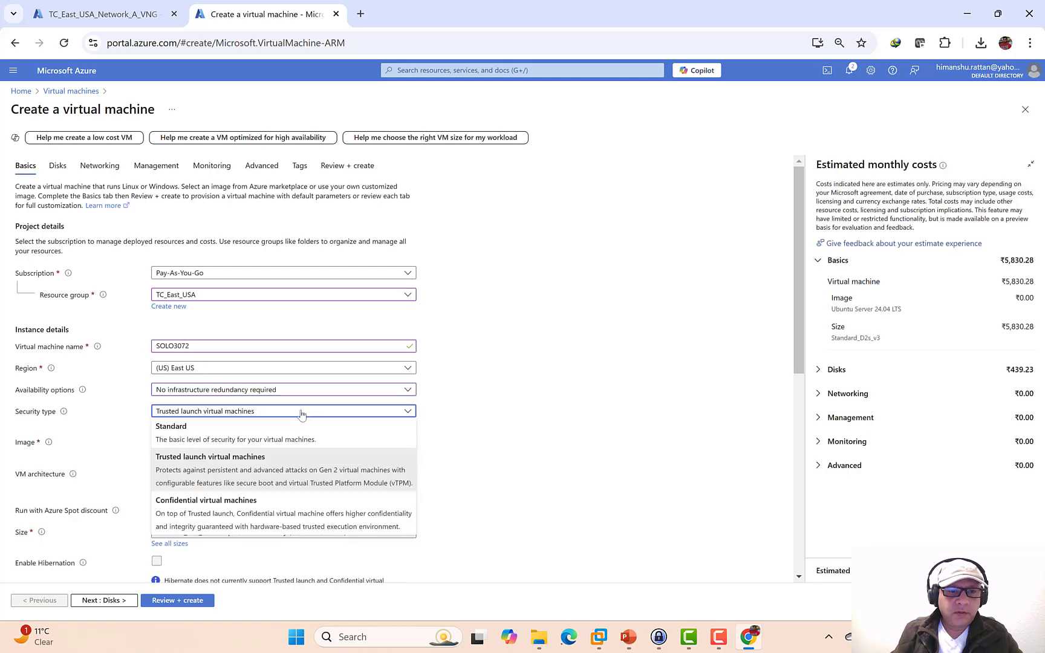
{"action": "left_click", "coordinate": [192, 421]}
- Keep size Standard_D2s_v3, choose the Windows Server 2022 Datacenter Azure Edition image, and leave Azure Spot off
{"action": "scroll", "coordinate": [478, 378], "scroll_direction": "down", "scroll_amount": 5}
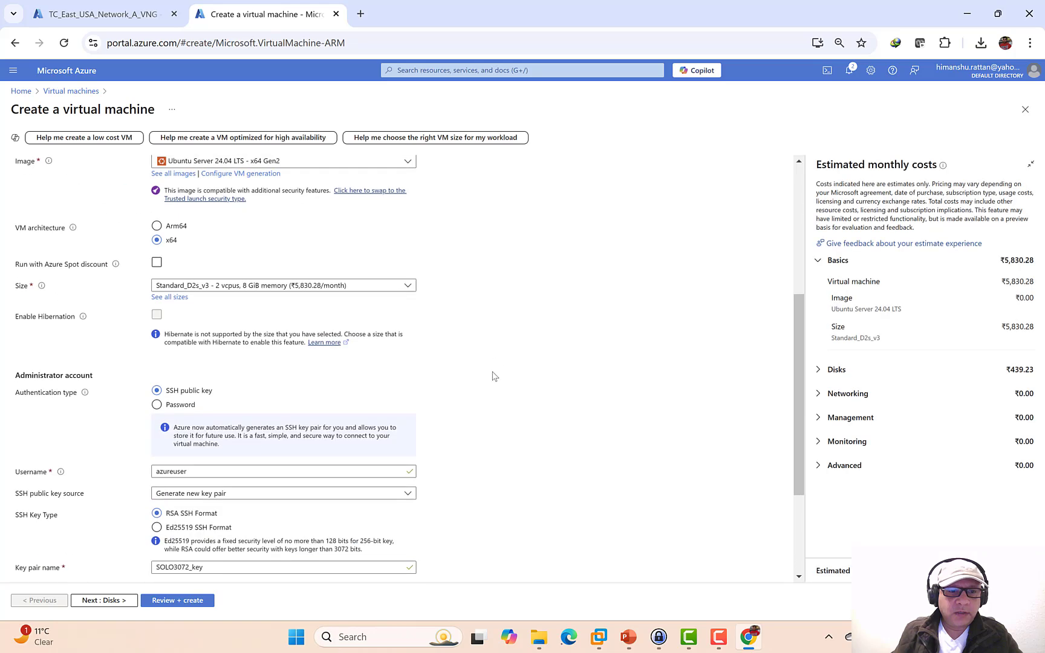
{"action": "left_click", "coordinate": [407, 288]}
{"action": "left_click", "coordinate": [430, 280]}
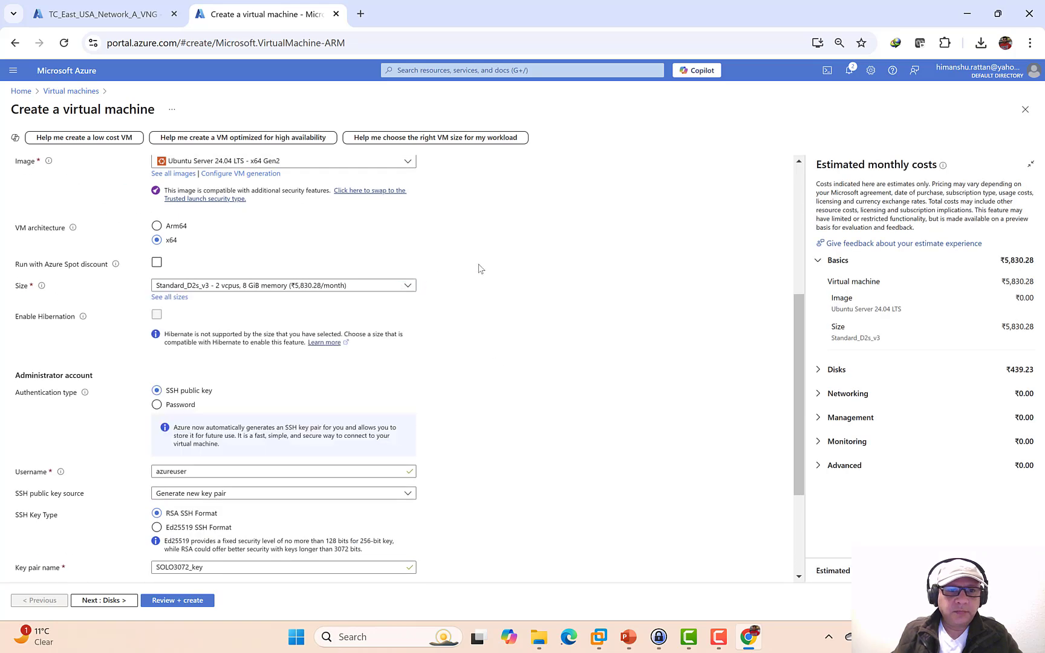
{"action": "scroll", "coordinate": [434, 252], "scroll_direction": "up", "scroll_amount": 2}
{"action": "left_click", "coordinate": [408, 229]}
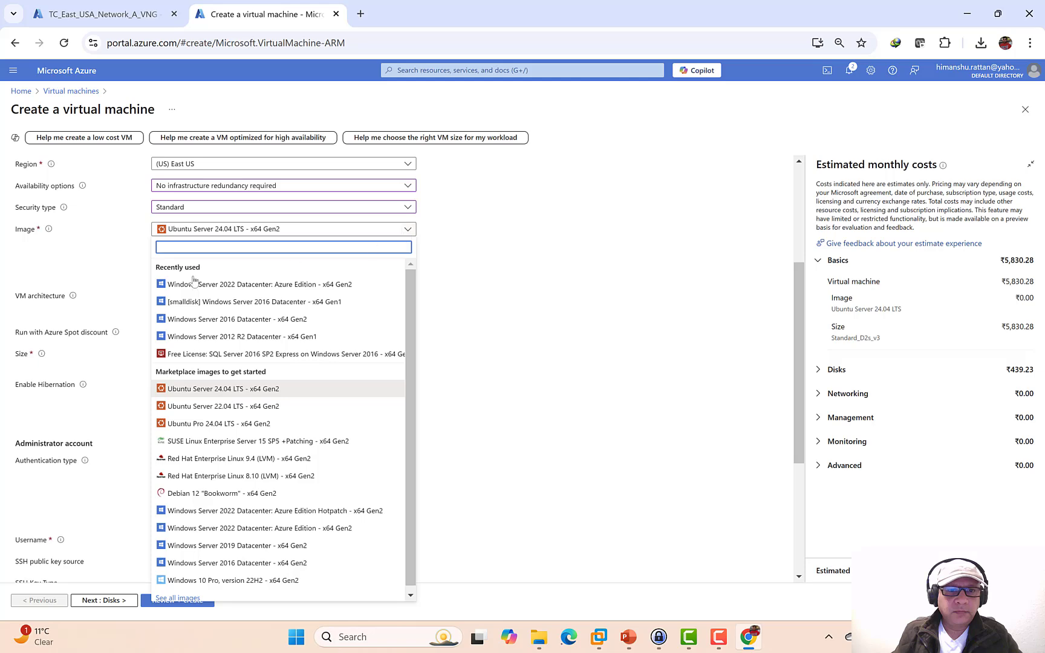
{"action": "left_click", "coordinate": [214, 285]}
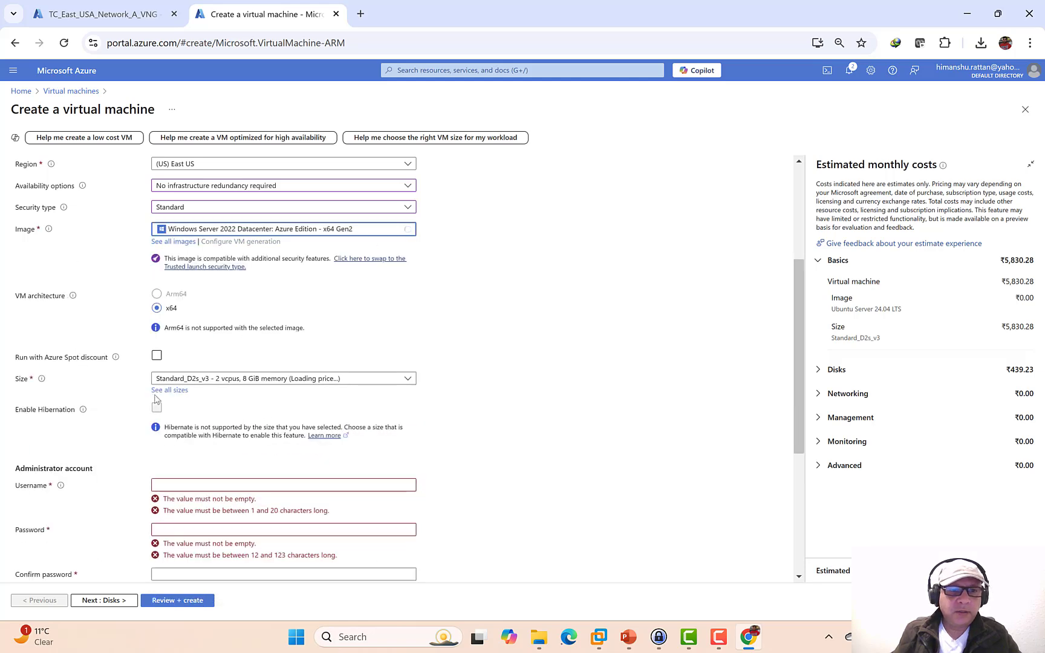
{"action": "left_click", "coordinate": [156, 355]}
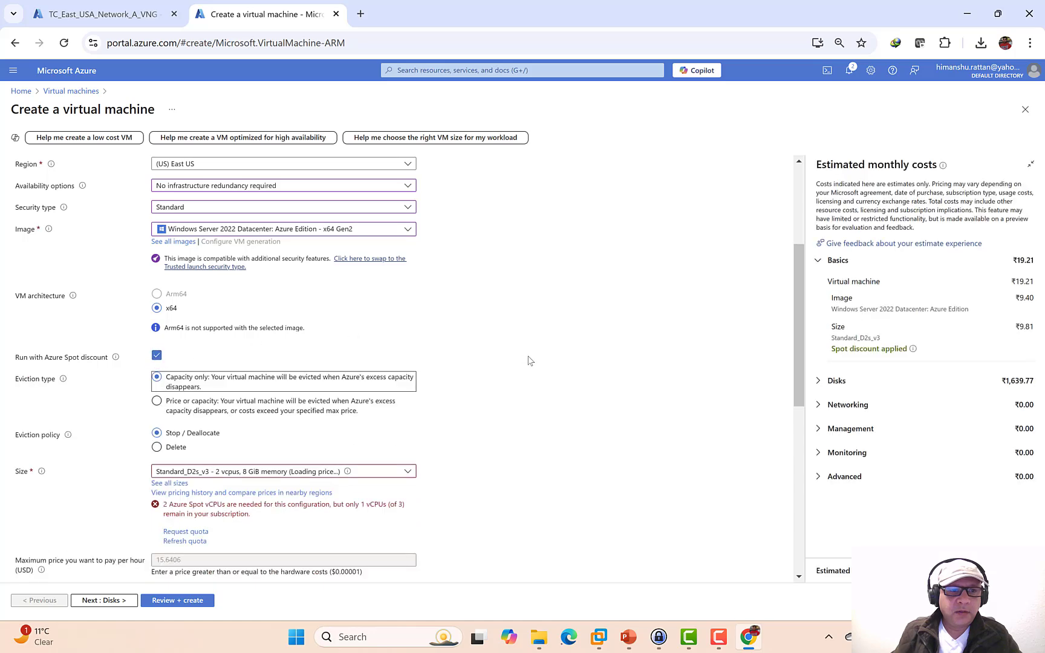
{"action": "scroll", "coordinate": [528, 361], "scroll_direction": "down", "scroll_amount": 2}
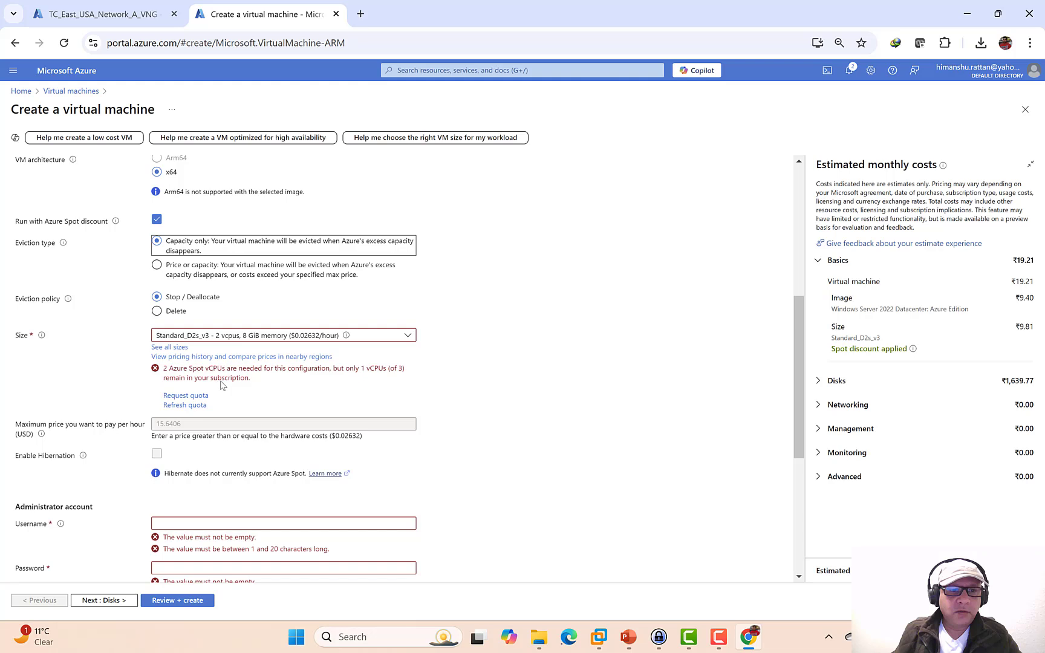
{"action": "scroll", "coordinate": [222, 385], "scroll_direction": "down", "scroll_amount": 1}
{"action": "left_click", "coordinate": [178, 461]}
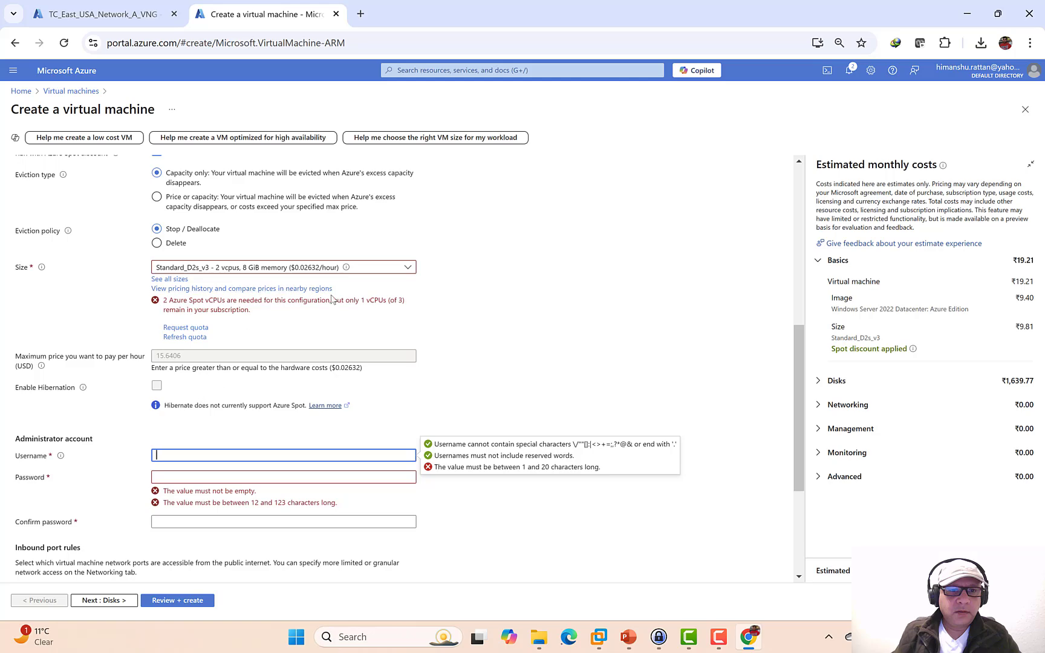
{"action": "scroll", "coordinate": [331, 299], "scroll_direction": "up", "scroll_amount": 2}
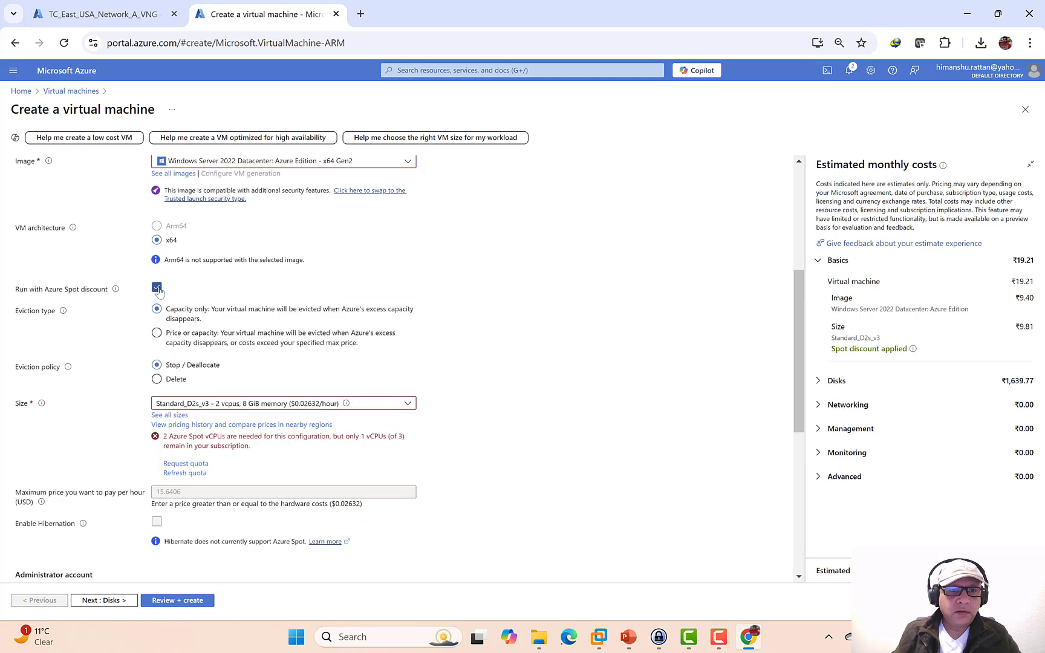
{"action": "left_click", "coordinate": [157, 287]}
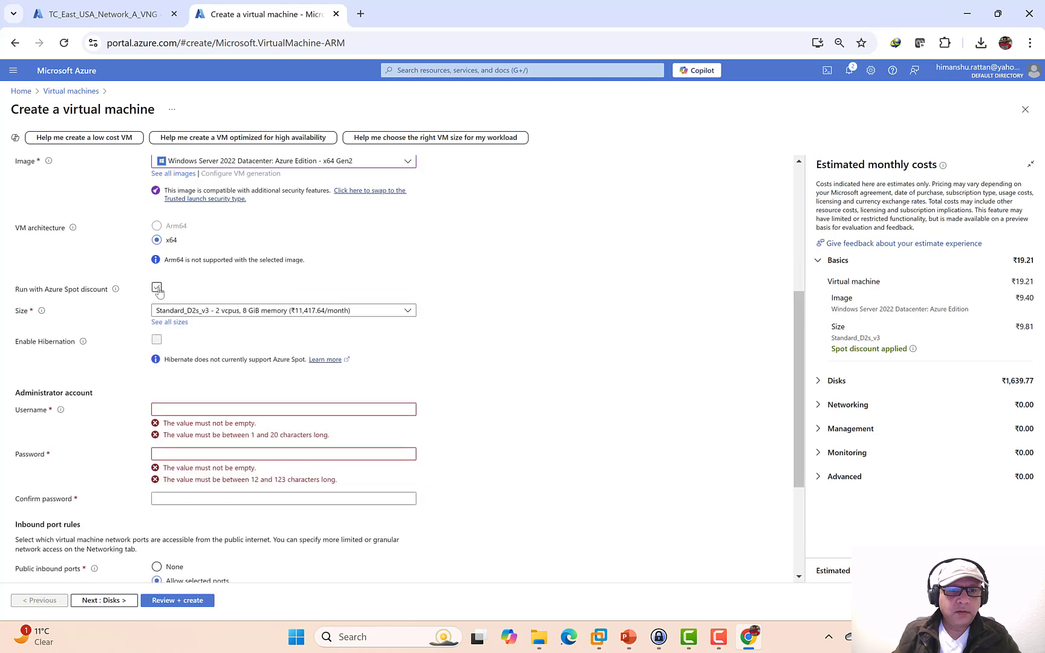
- Set the admin username to TCAdmin and enter the admin password twice
{"action": "left_click", "coordinate": [179, 419]}
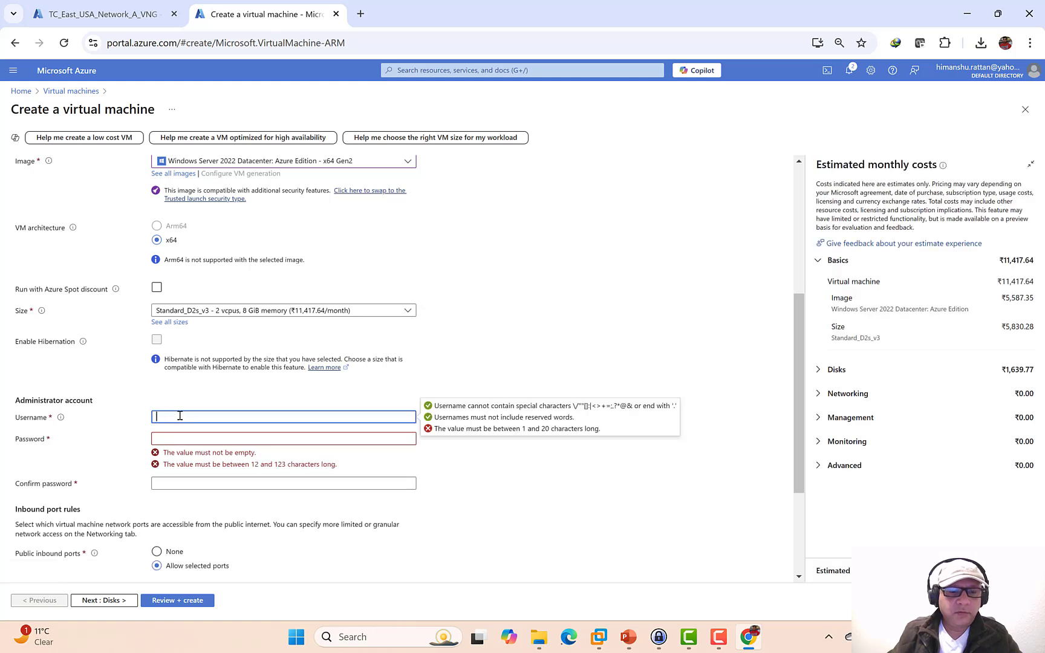
{"action": "type", "text": "TCAdmin"}
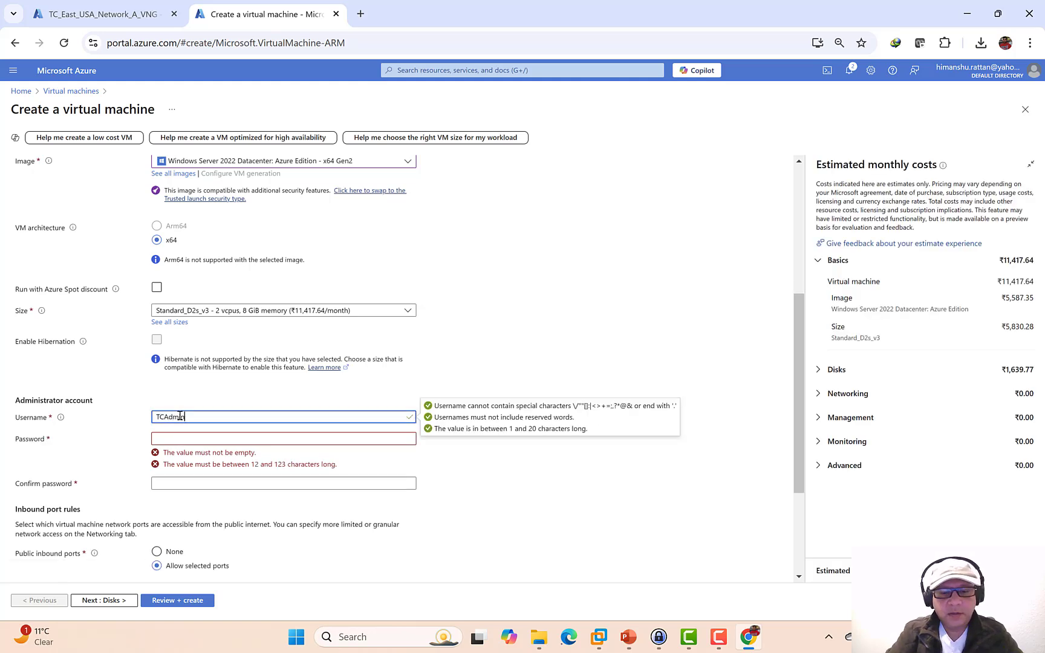
{"action": "key", "text": "Tab"}
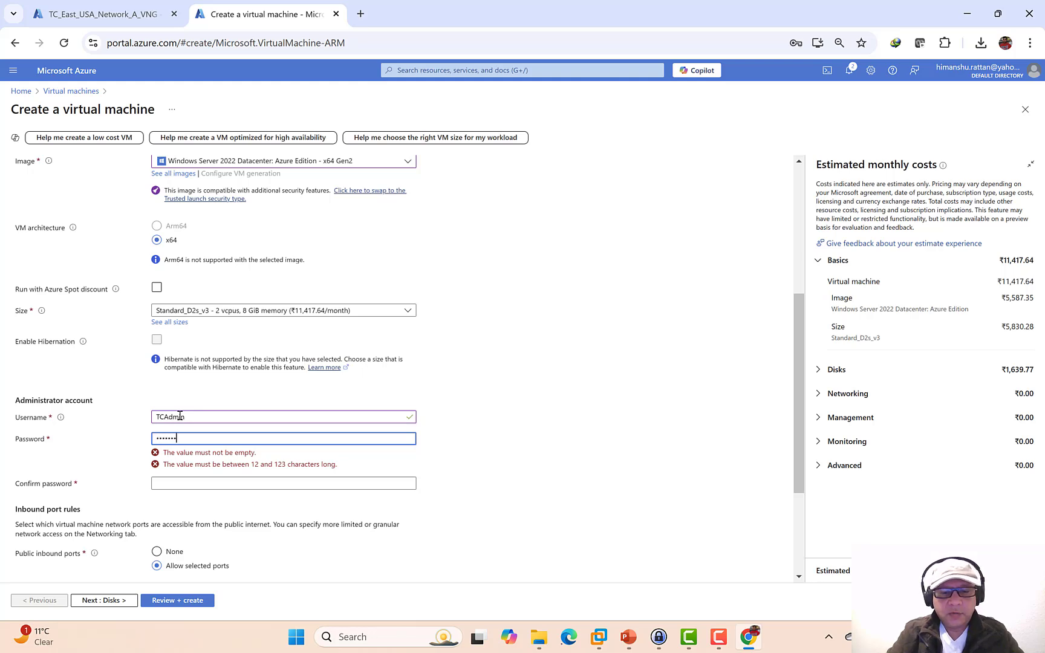
{"action": "key", "text": "Tab"}
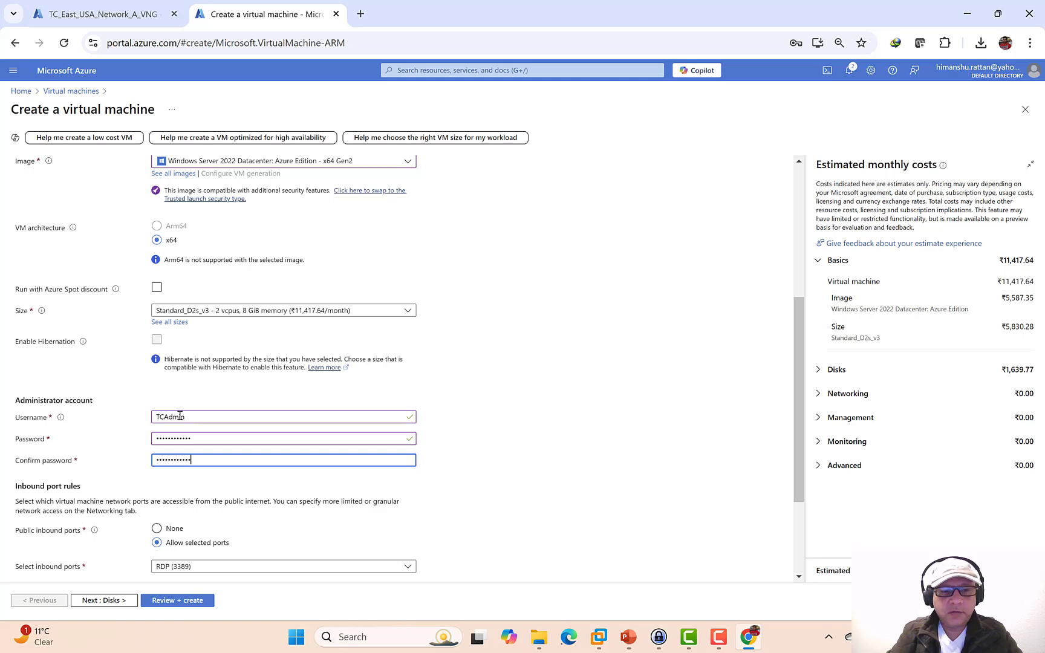
- Use Standard HDD for the OS disk and run Review + create validation
{"action": "scroll", "coordinate": [124, 484], "scroll_direction": "down", "scroll_amount": 3}
{"action": "left_click", "coordinate": [106, 600]}
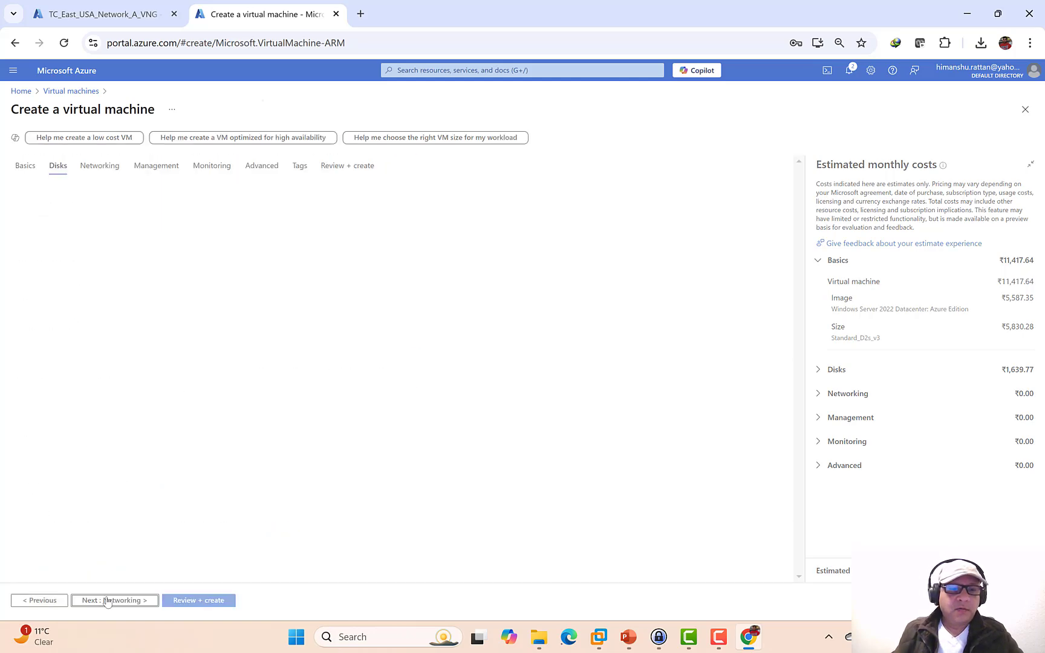
{"action": "left_click", "coordinate": [281, 343]}
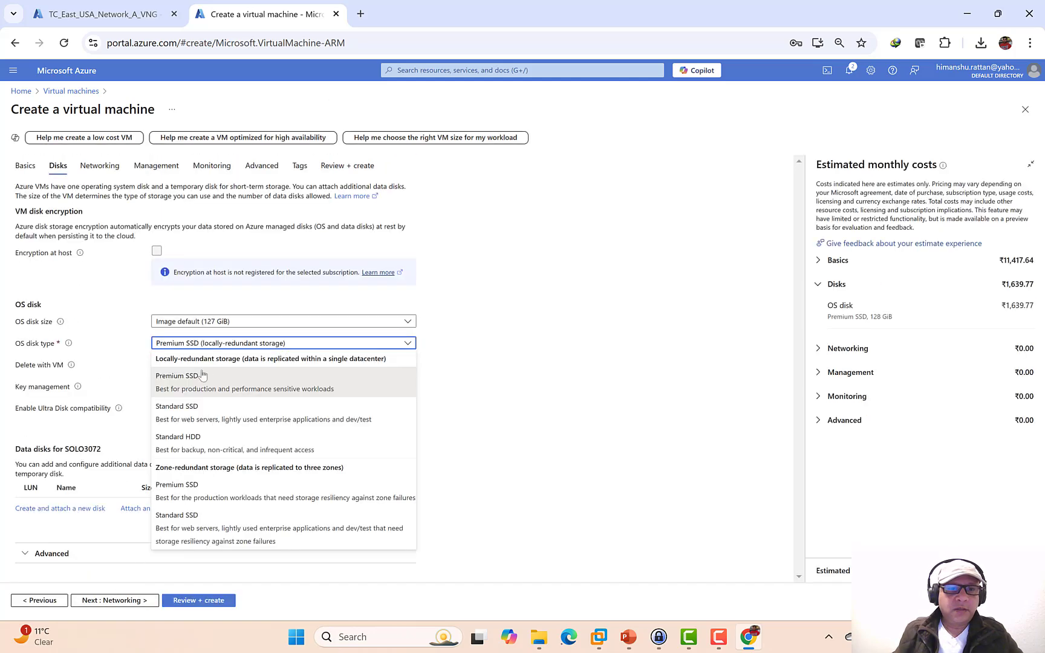
{"action": "left_click", "coordinate": [181, 433]}
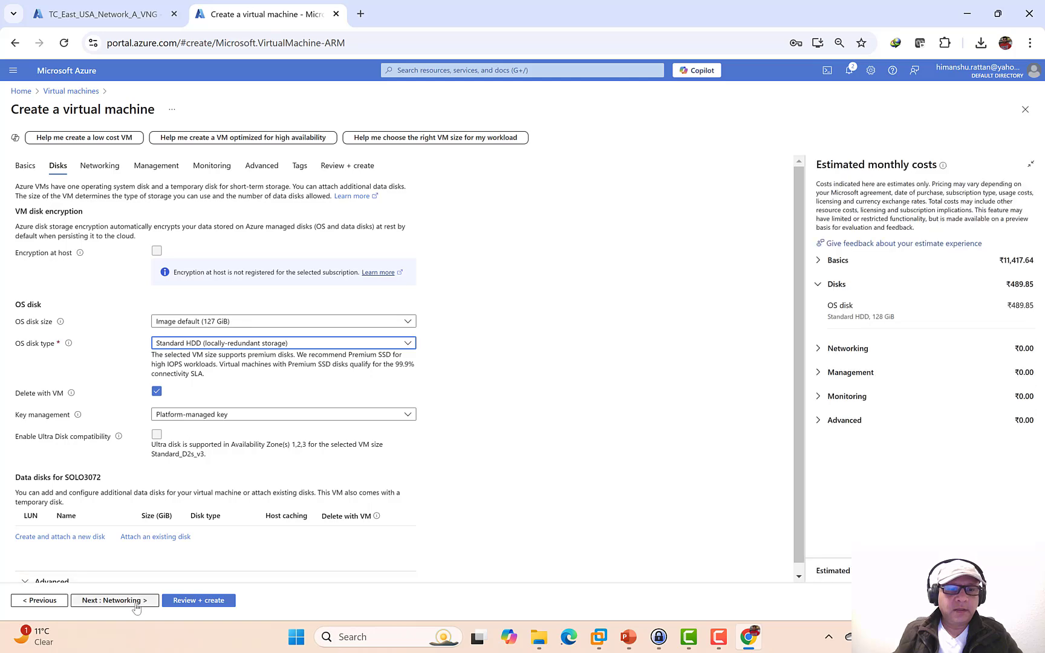
{"action": "left_click", "coordinate": [135, 604]}
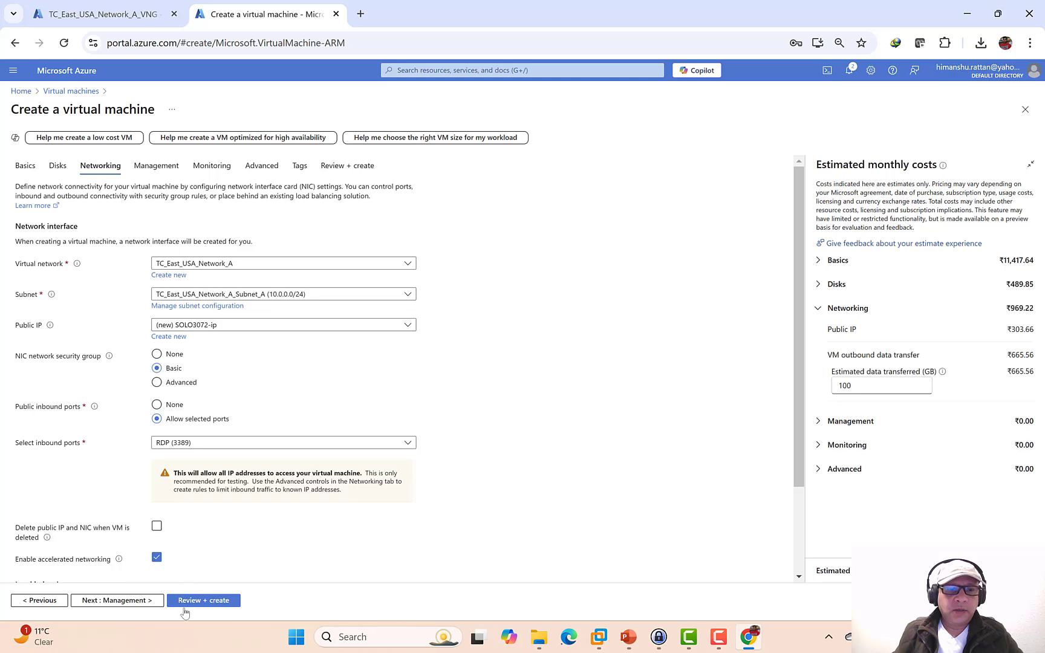
{"action": "left_click", "coordinate": [143, 600]}
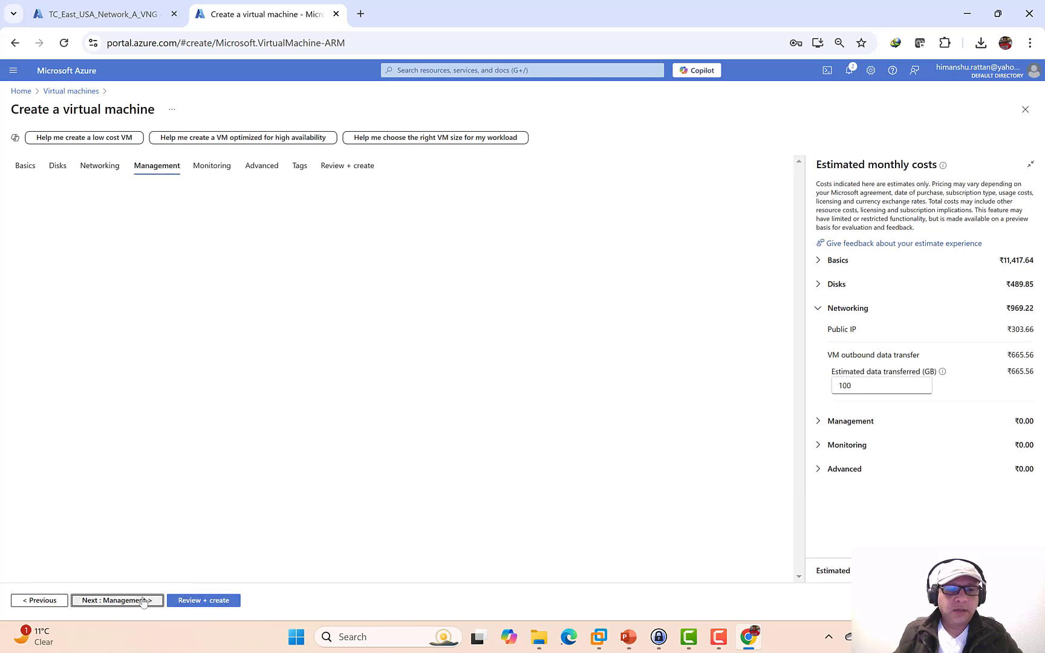
{"action": "left_click", "coordinate": [188, 602]}
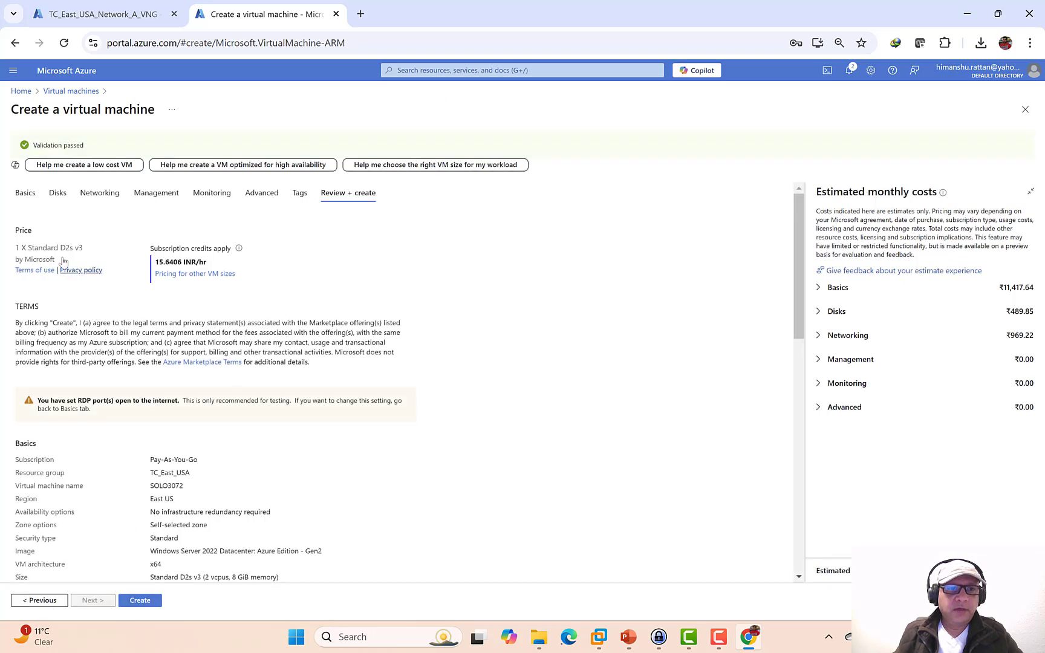
- Create the VM, wait for the SOLO3072 deployment to finish, and open the resource
{"action": "left_click", "coordinate": [143, 602]}
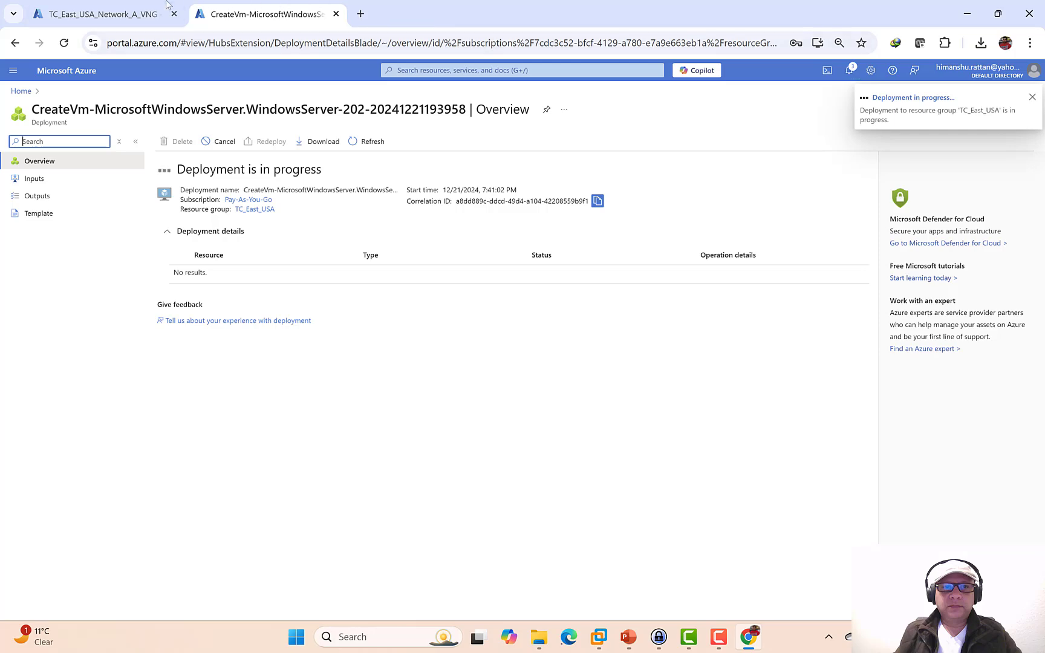
{"action": "left_click", "coordinate": [106, 14]}
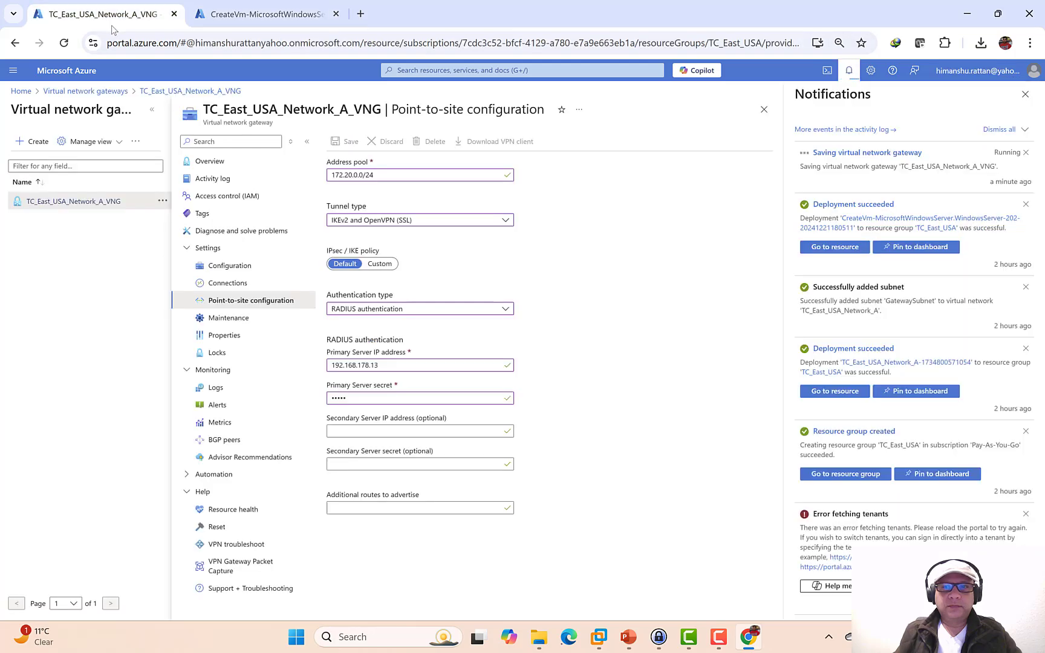
{"action": "left_click", "coordinate": [260, 14]}
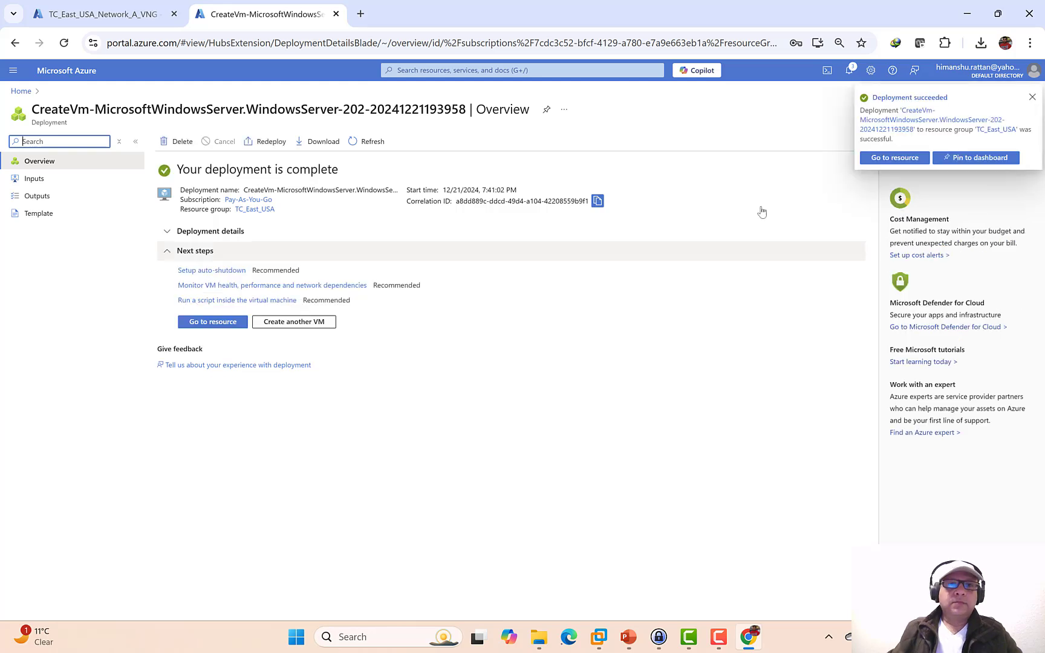
{"action": "left_click", "coordinate": [200, 322]}
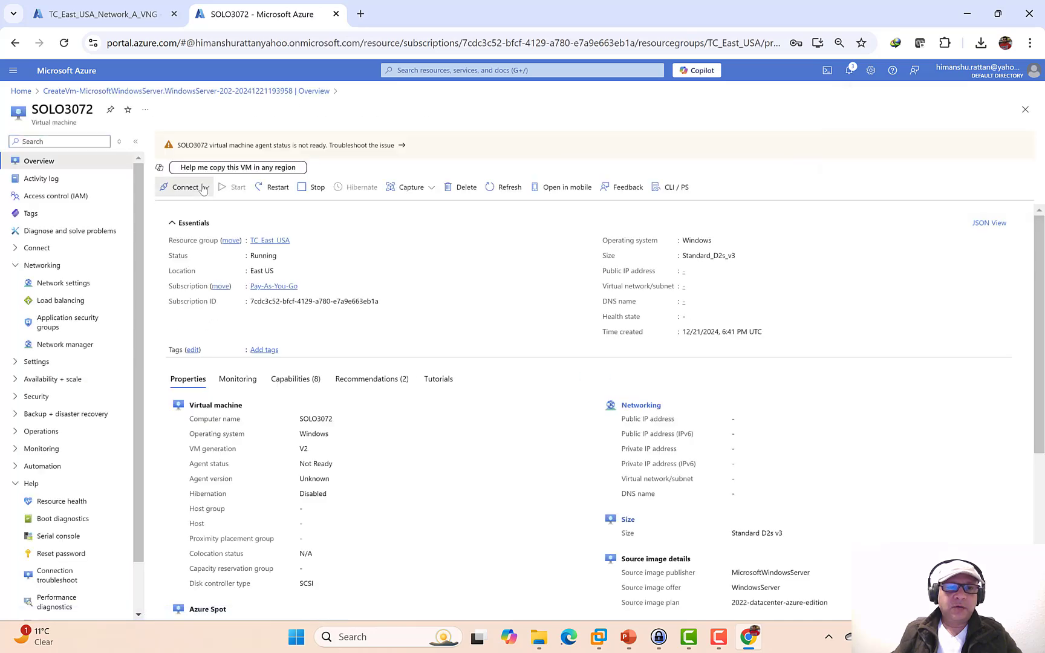
- Download SOLO3072's RDP file and show it in the Downloads folder
{"action": "left_click", "coordinate": [192, 188]}
{"action": "left_click", "coordinate": [192, 208]}
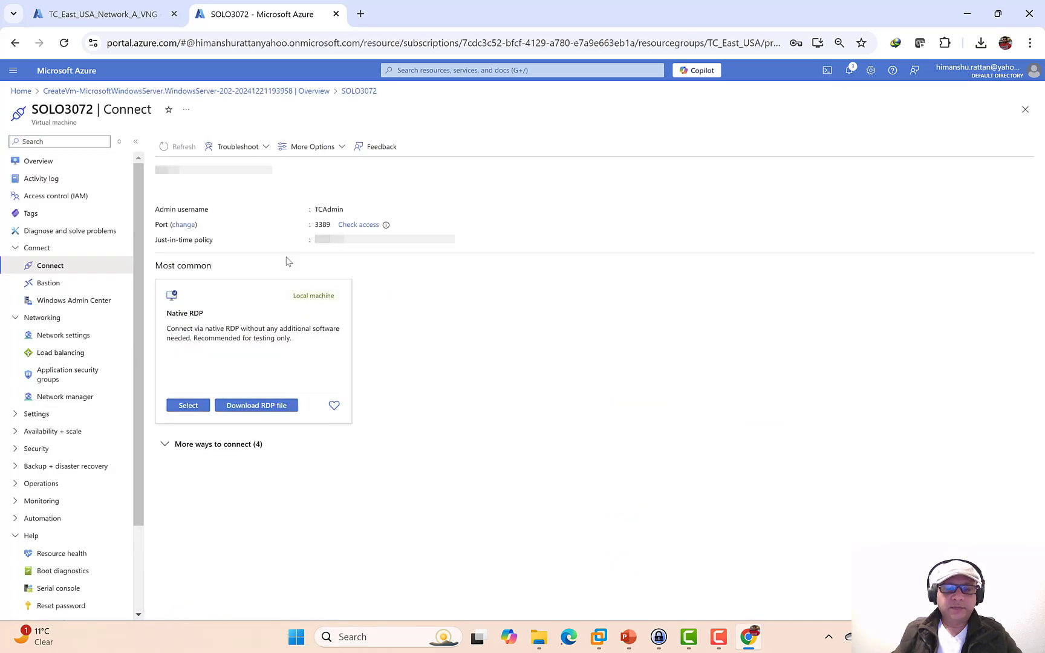
{"action": "left_click", "coordinate": [260, 407]}
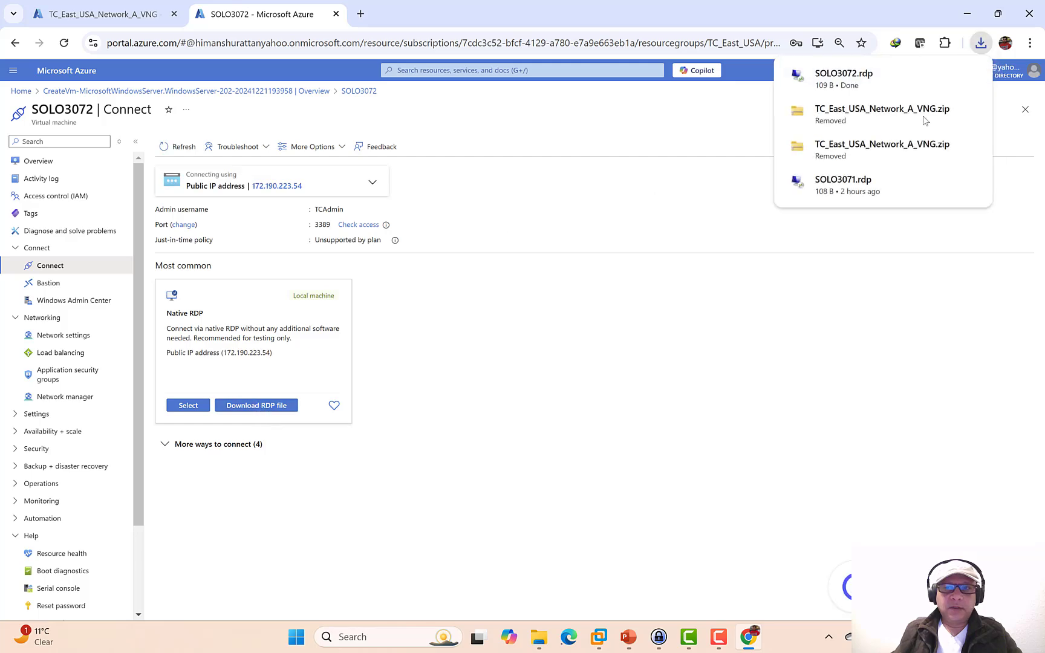
{"action": "left_click", "coordinate": [941, 75]}
- Launch SOLO3072.rdp, sign in with the admin password, and accept the VM's certificate
{"action": "double_click", "coordinate": [314, 180]}
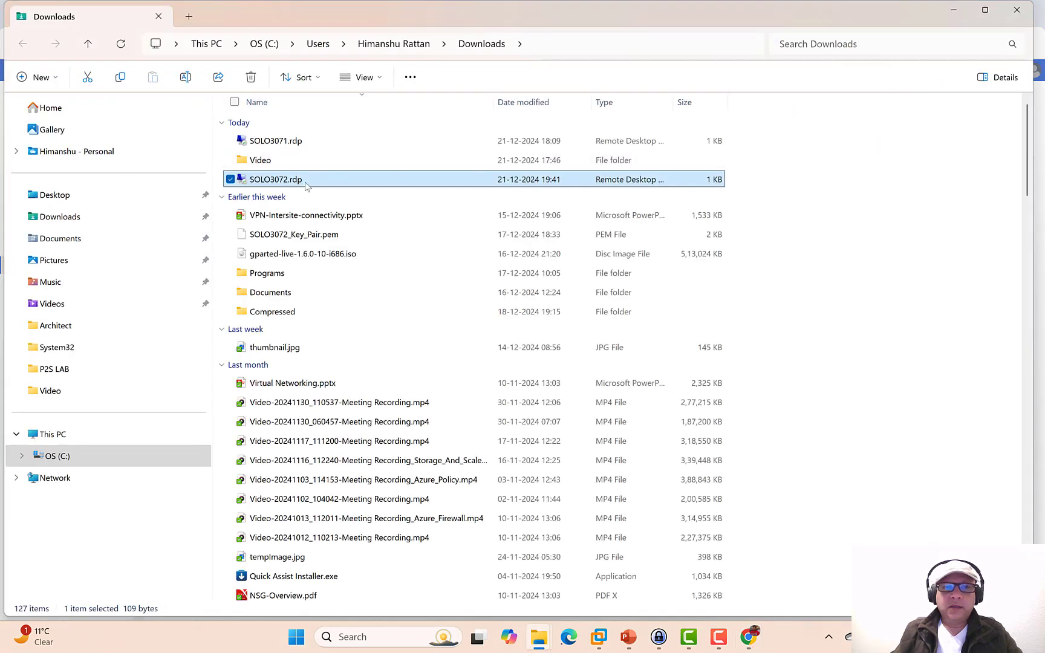
{"action": "left_click", "coordinate": [638, 386]}
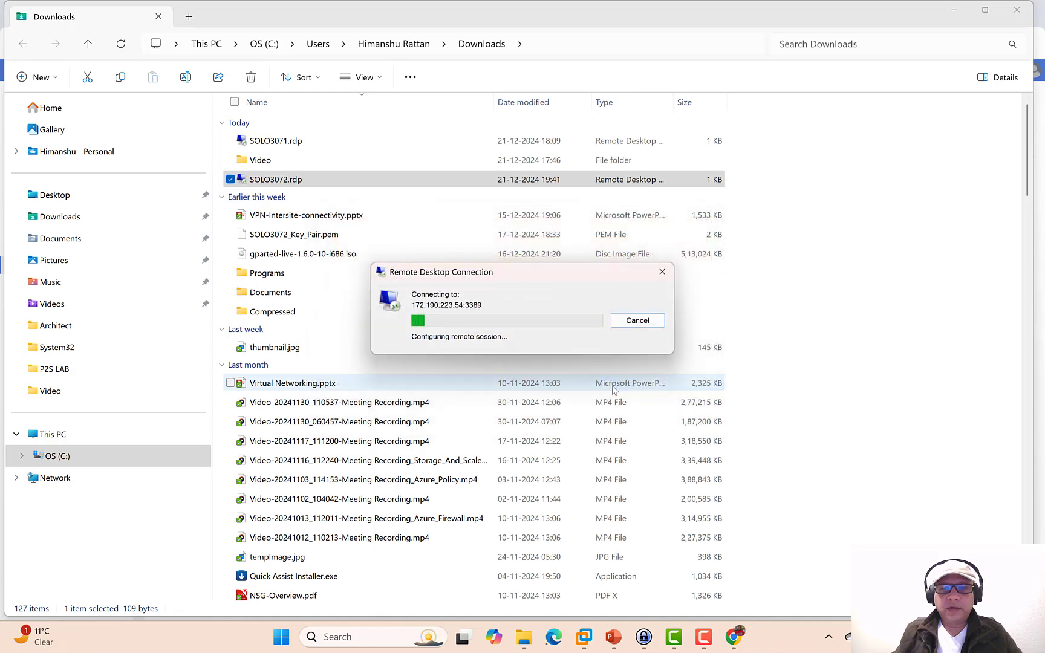
{"action": "type", "text": "P"}
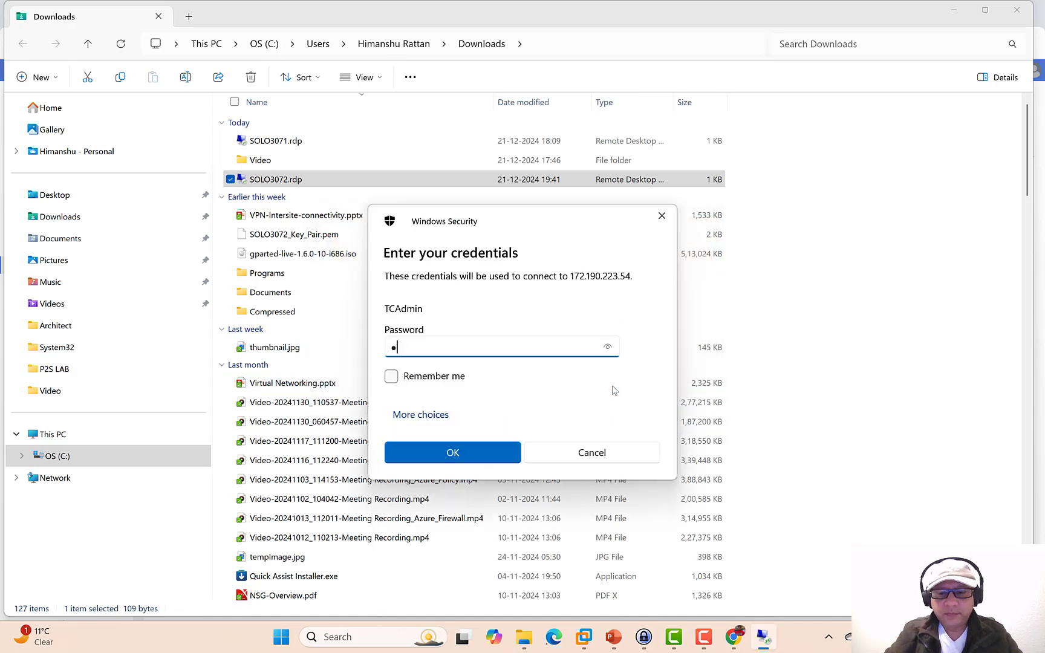
{"action": "type", "text": "************"}
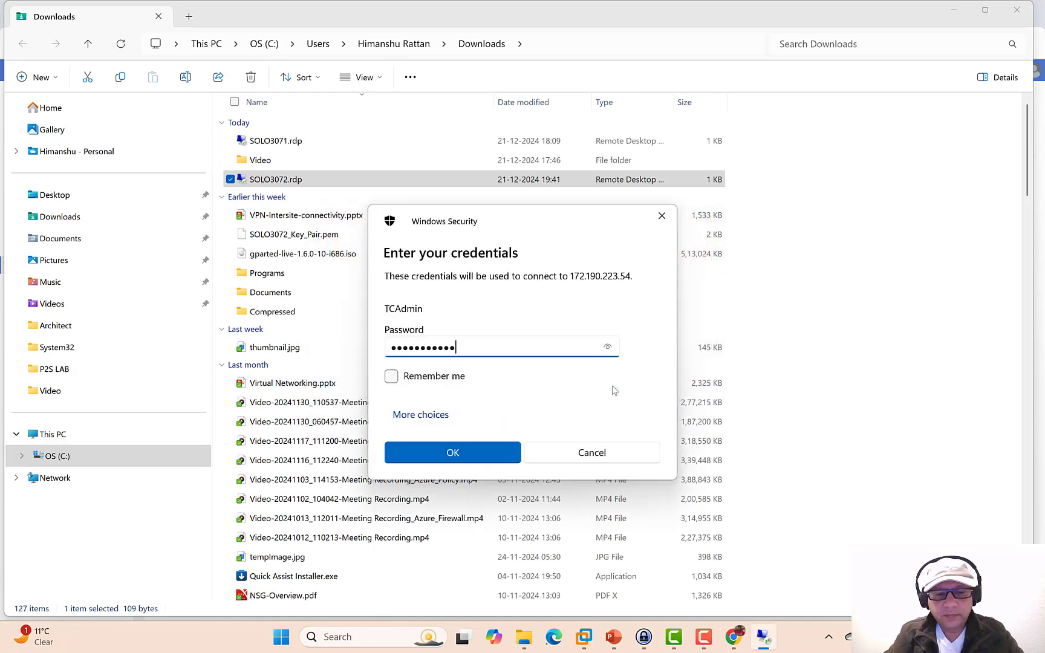
{"action": "key", "text": "Return"}
{"action": "left_click", "coordinate": [571, 423]}
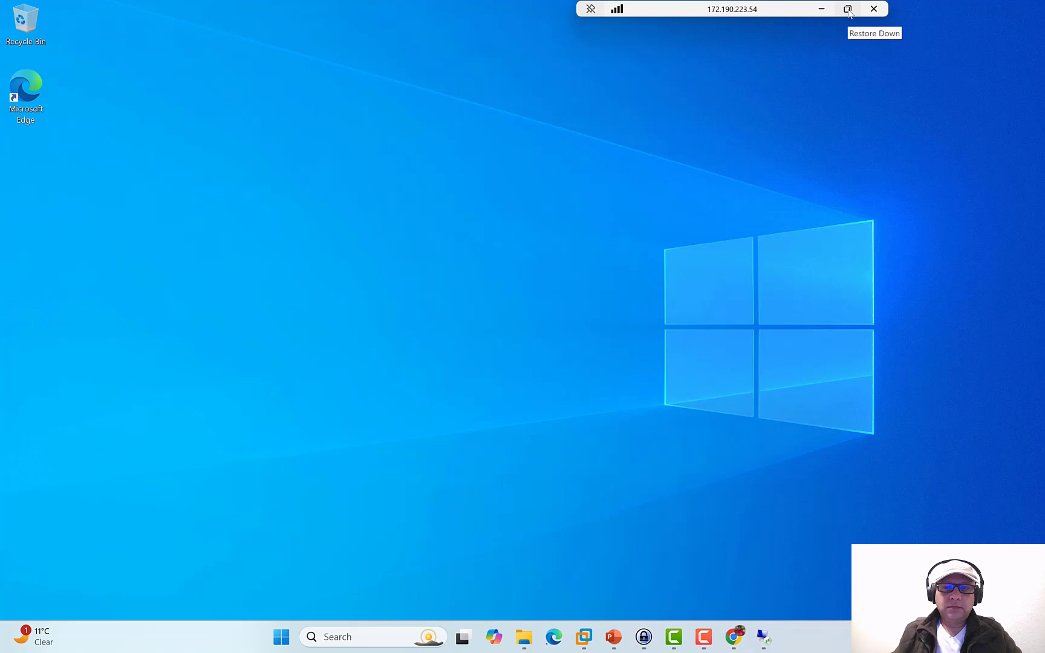
- Resize the remote session window and open the VM's Windows Firewall settings
{"action": "left_click", "coordinate": [848, 10]}
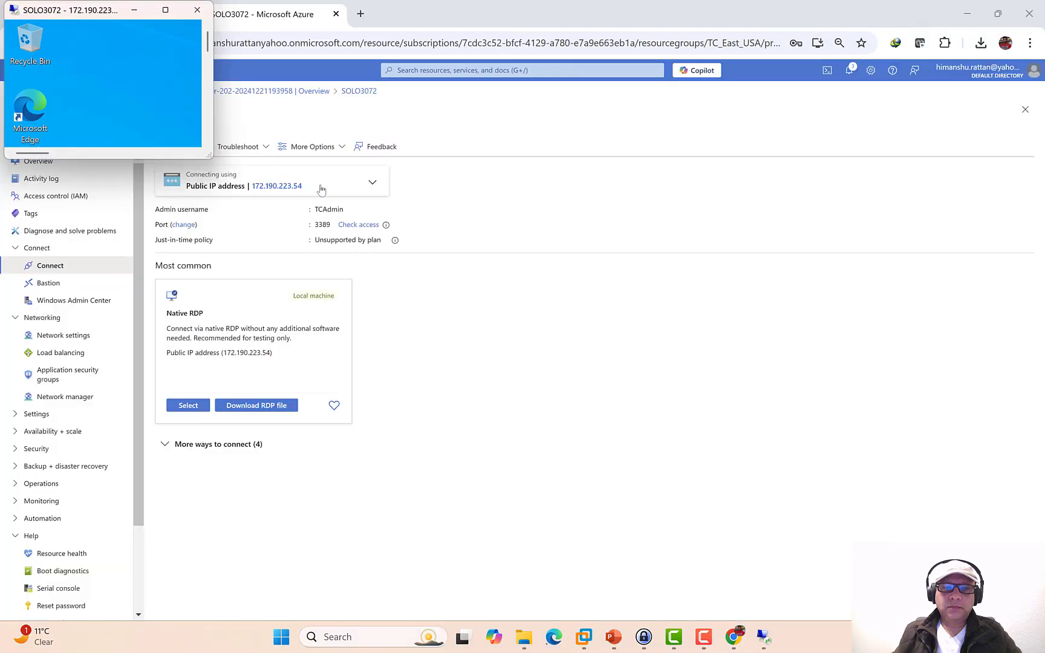
{"action": "left_click_drag", "start_coordinate": [210, 153], "coordinate": [1039, 576]}
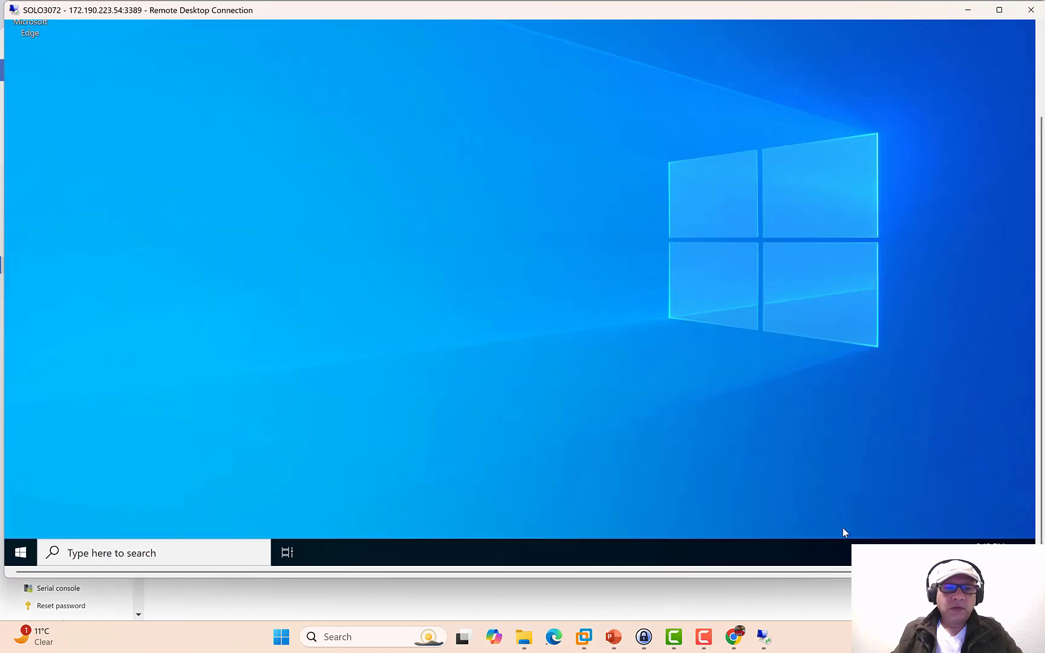
{"action": "right_click", "coordinate": [942, 553]}
{"action": "left_click", "coordinate": [936, 537]}
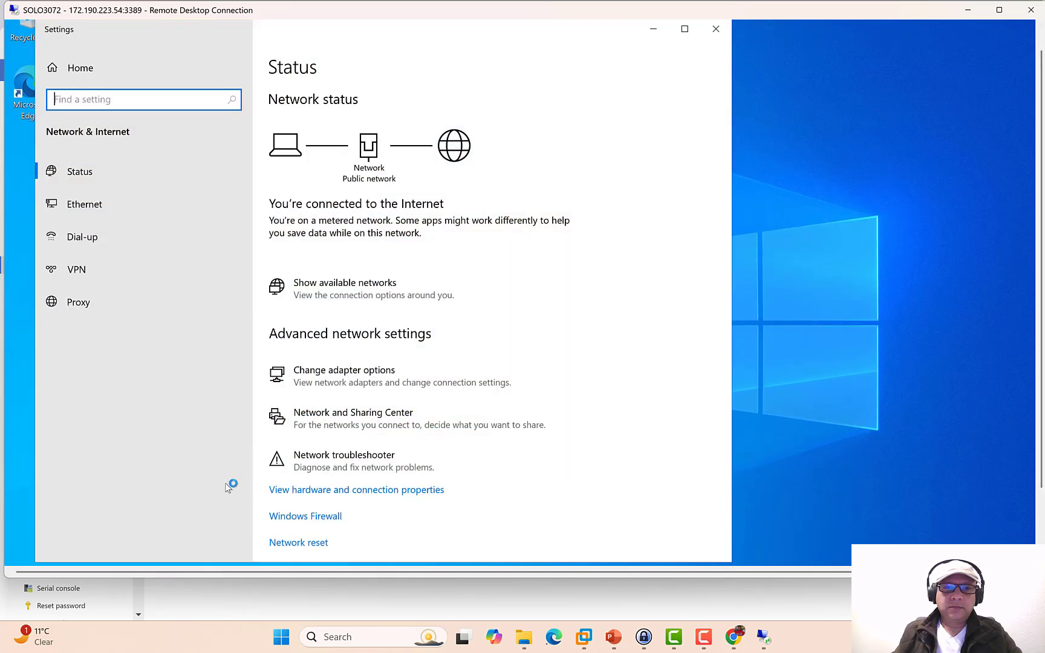
{"action": "left_click", "coordinate": [308, 519]}
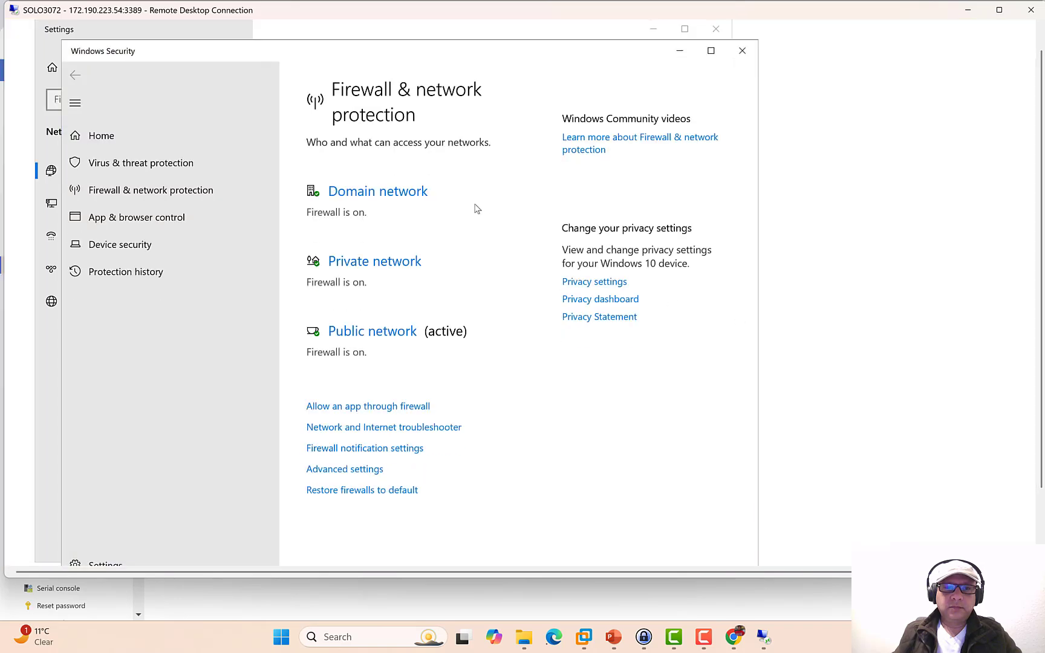
- Switch the Domain, Private and Public network firewalls off, then close Windows Security and Settings
{"action": "left_click", "coordinate": [414, 200]}
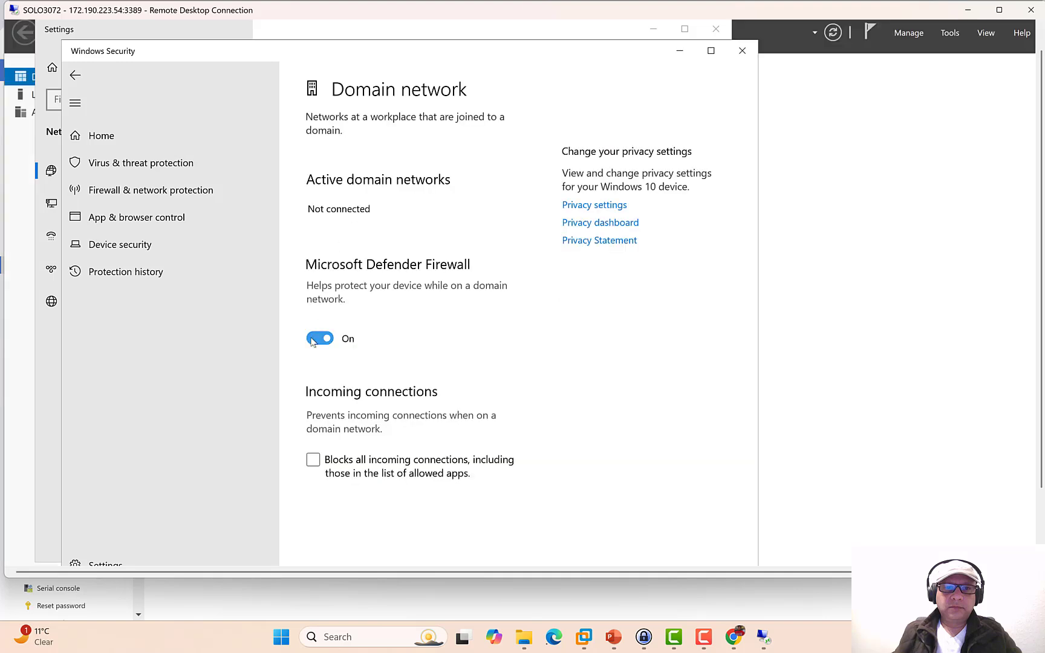
{"action": "left_click", "coordinate": [312, 340]}
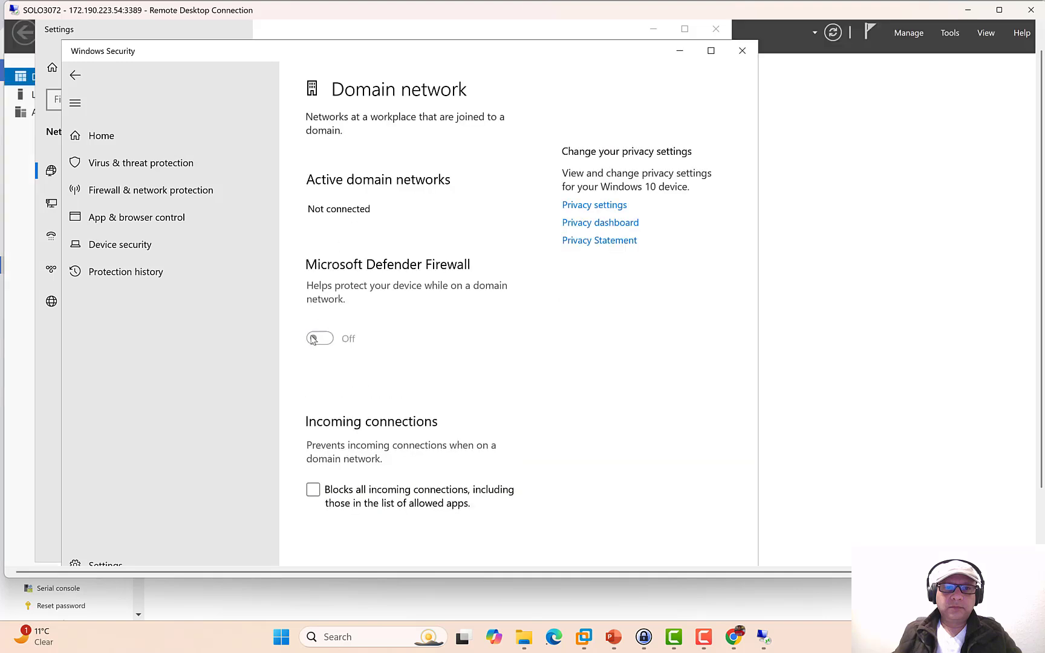
{"action": "left_click", "coordinate": [75, 74]}
{"action": "left_click", "coordinate": [352, 313]}
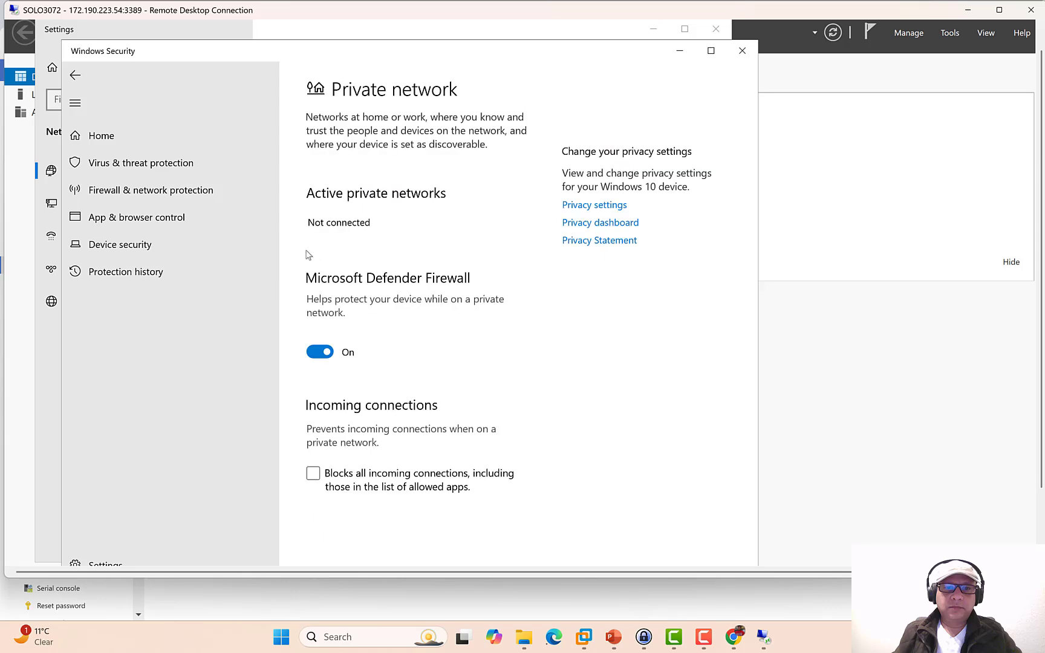
{"action": "left_click", "coordinate": [312, 353]}
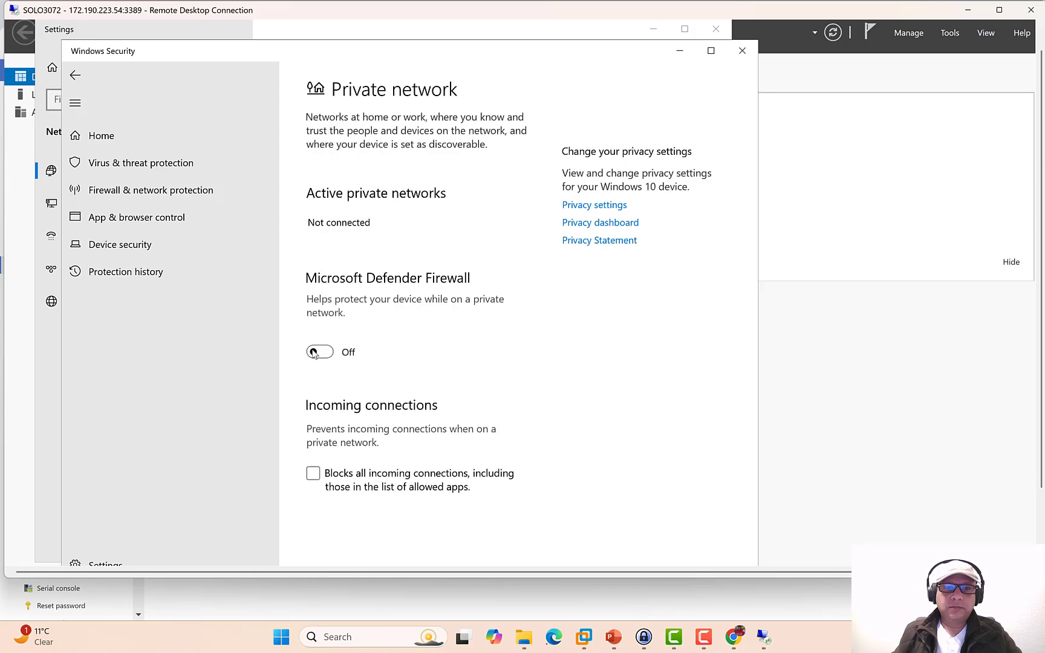
{"action": "left_click", "coordinate": [75, 74]}
{"action": "scroll", "coordinate": [387, 483], "scroll_direction": "down", "scroll_amount": 4}
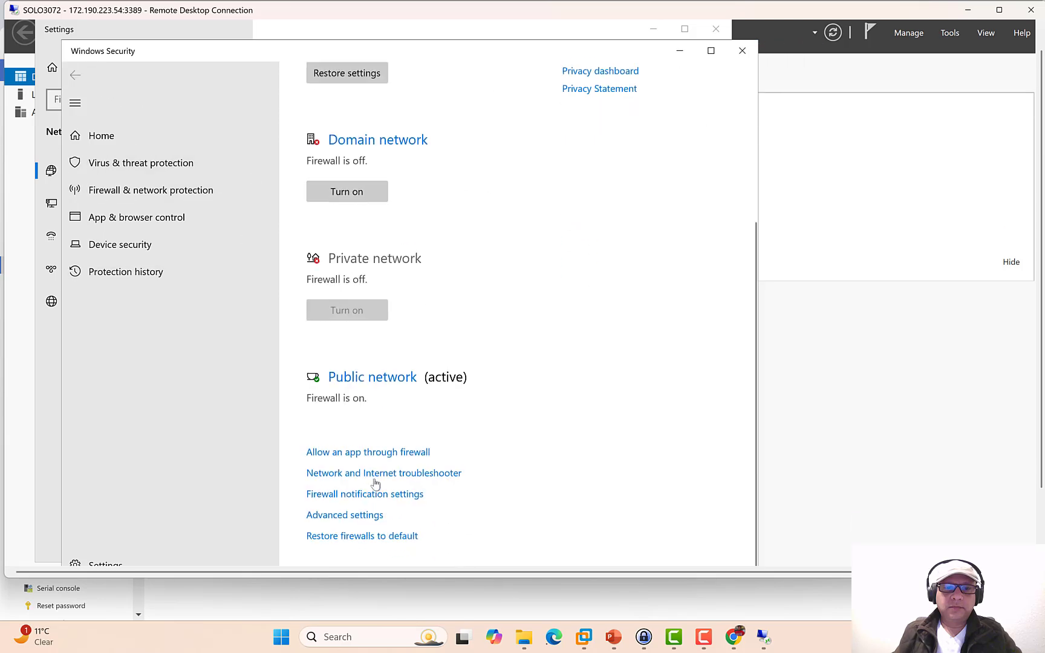
{"action": "left_click", "coordinate": [360, 379]}
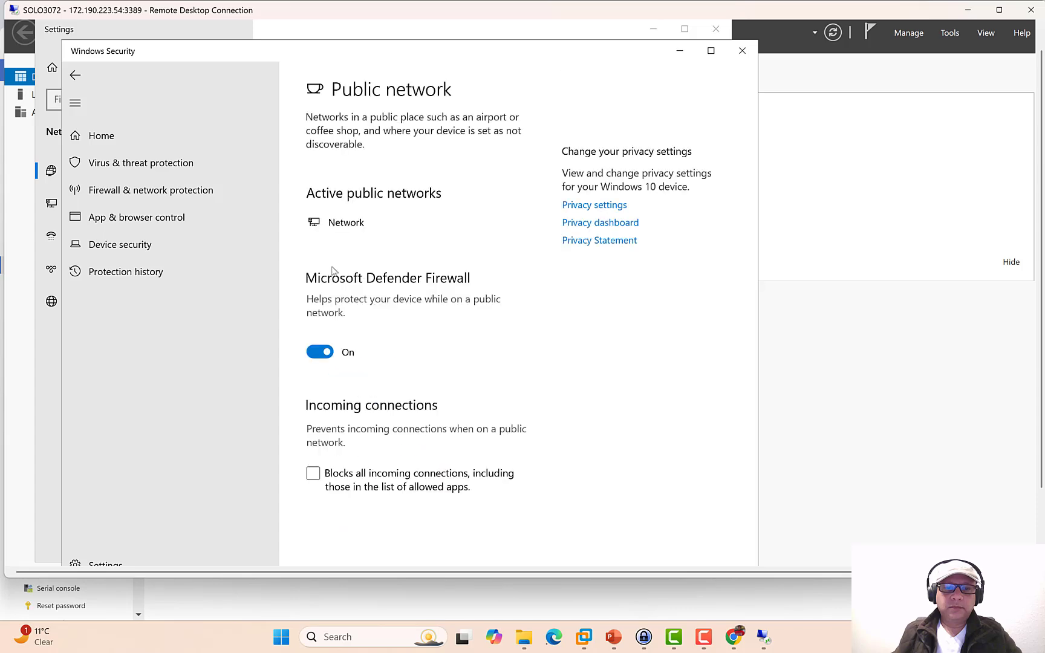
{"action": "left_click", "coordinate": [315, 356]}
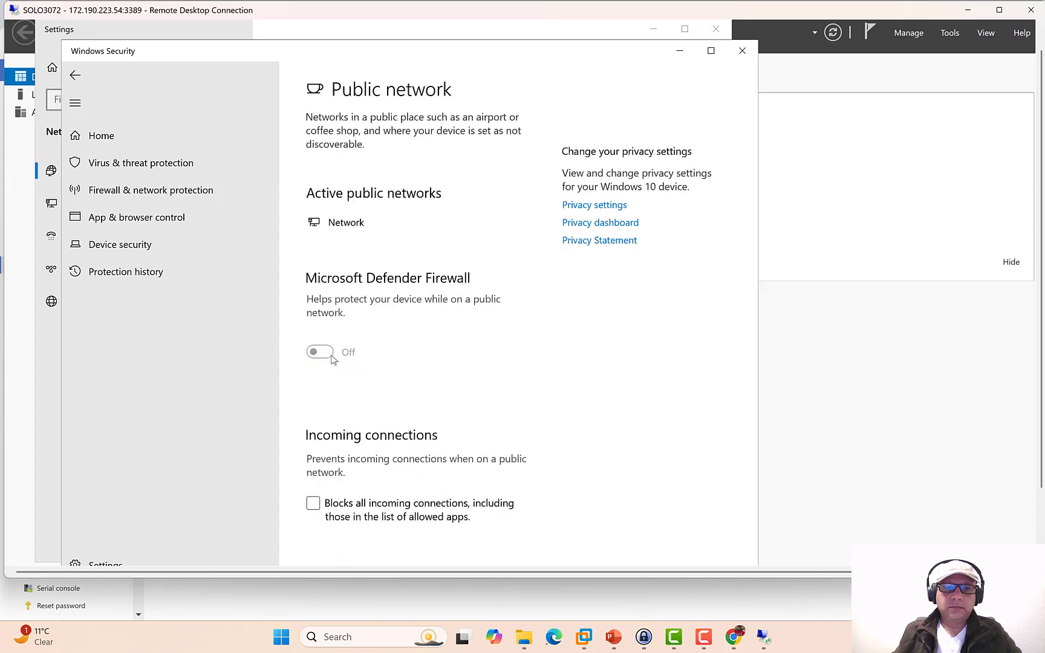
{"action": "left_click", "coordinate": [75, 74]}
{"action": "left_click", "coordinate": [742, 50]}
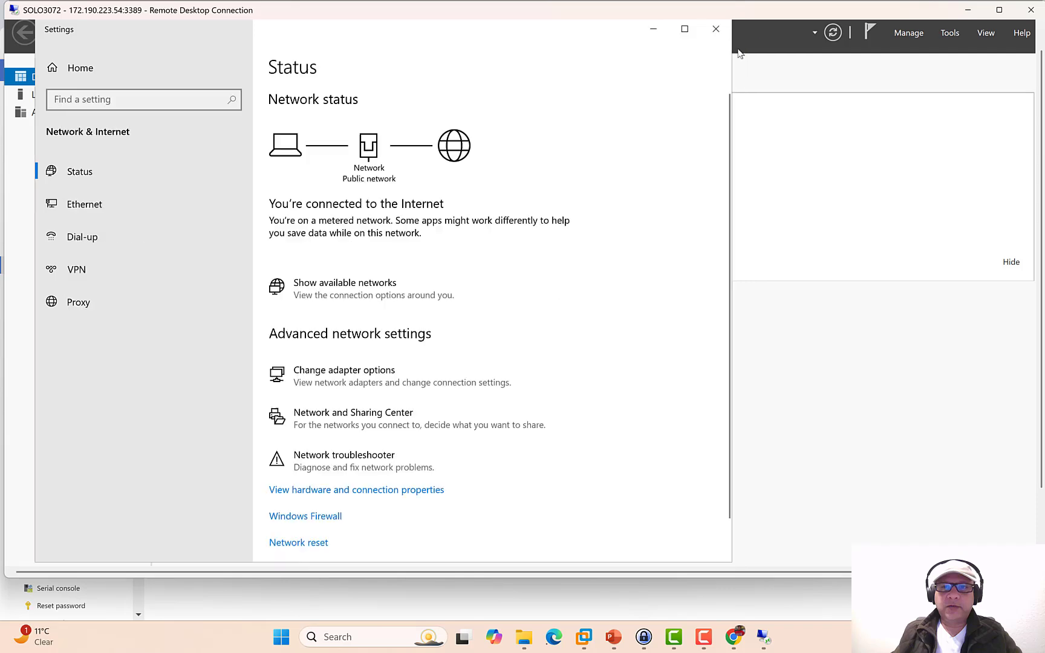
{"action": "left_click", "coordinate": [715, 28]}
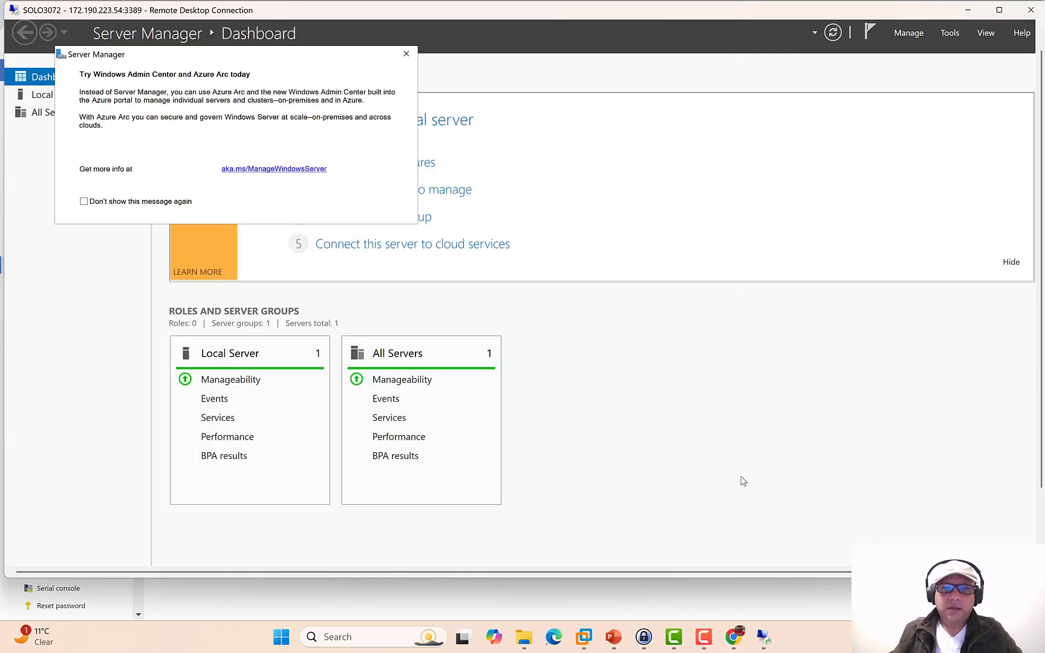
- Download the EAPMSCHAPv2 VPN client package from the gateway's Point-to-site configuration page
{"action": "left_click", "coordinate": [734, 637]}
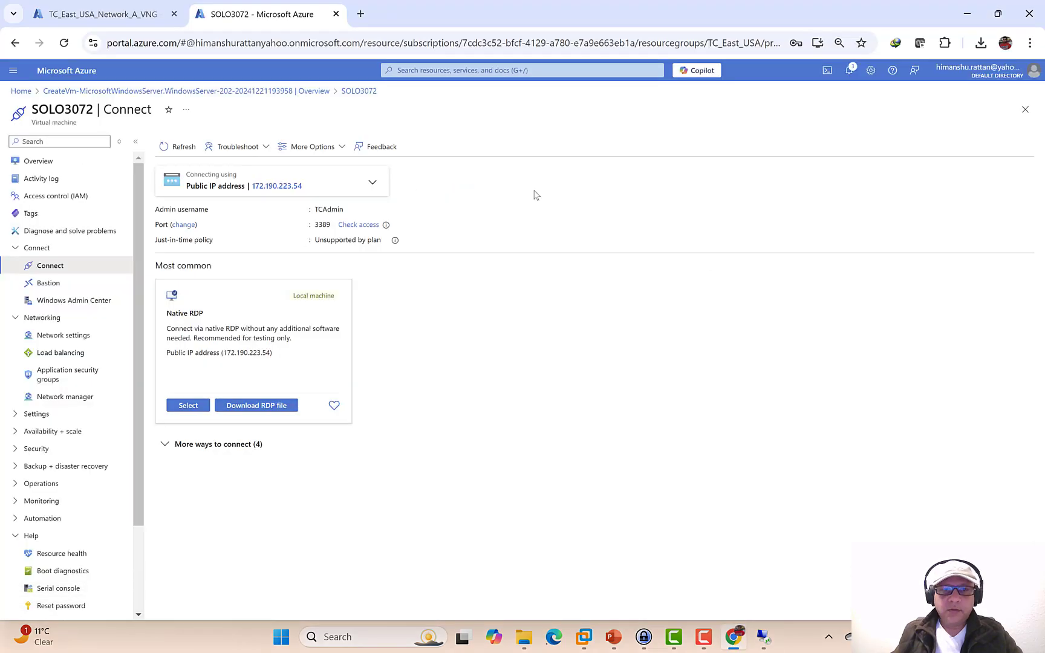
{"action": "left_click", "coordinate": [103, 14]}
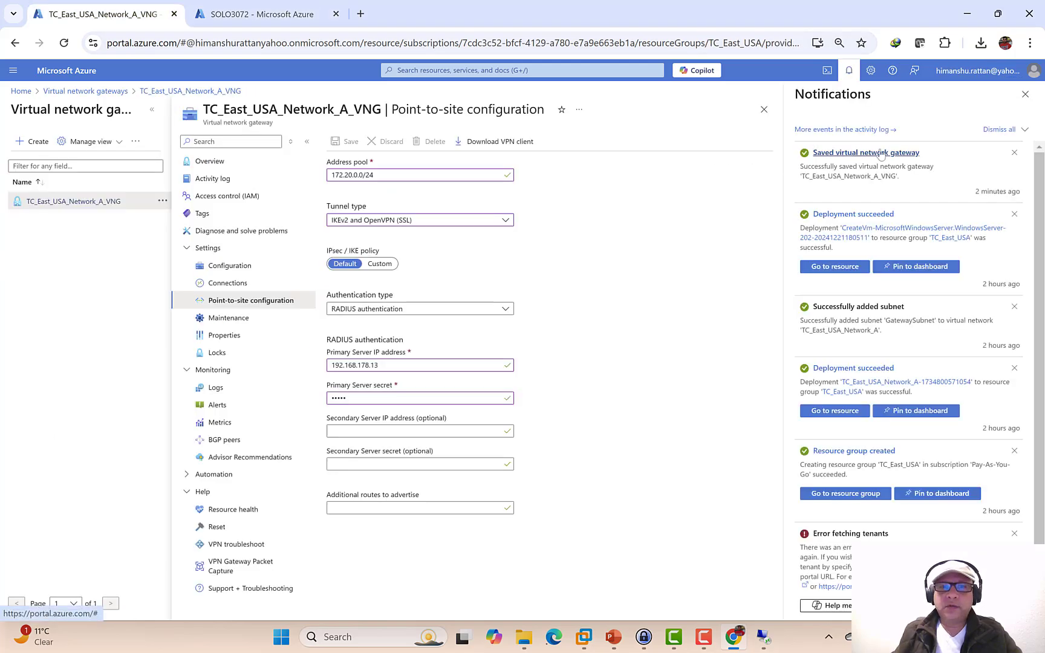
{"action": "left_click", "coordinate": [493, 143]}
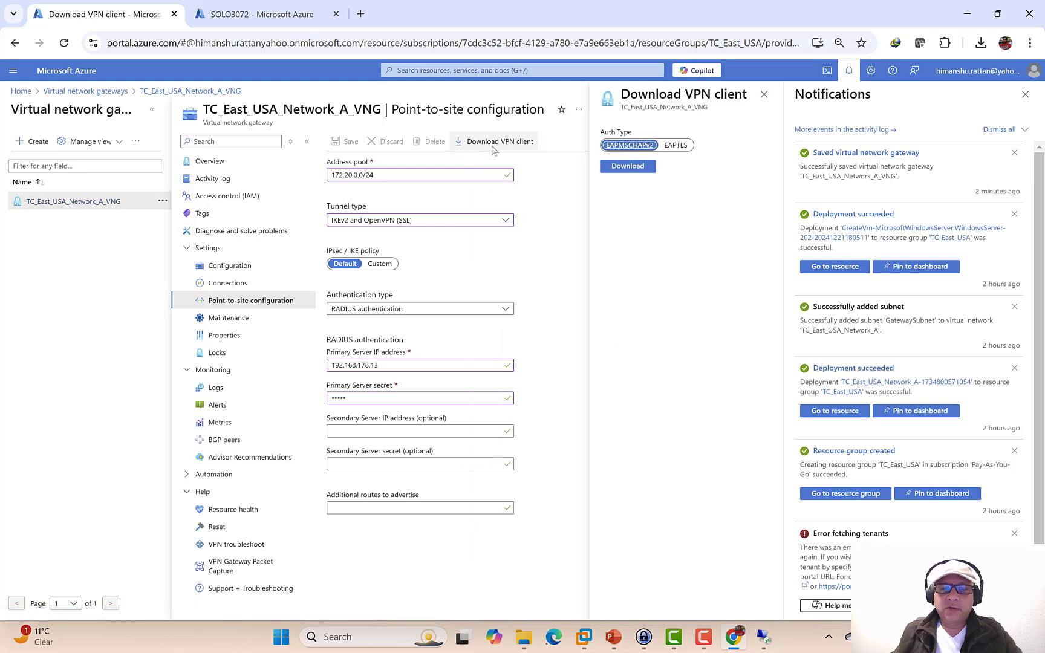
{"action": "left_click", "coordinate": [627, 168]}
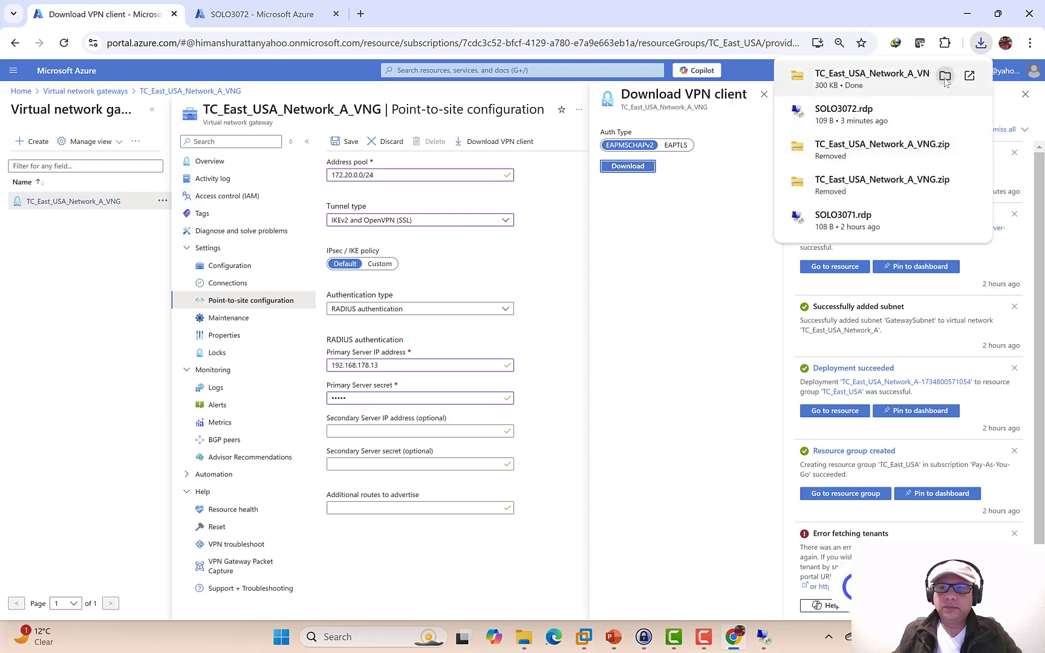
- Copy TC_East_USA_Network_A_VNG.zip from Downloads and paste it onto SOLO3072's remote desktop
{"action": "left_click", "coordinate": [945, 78]}
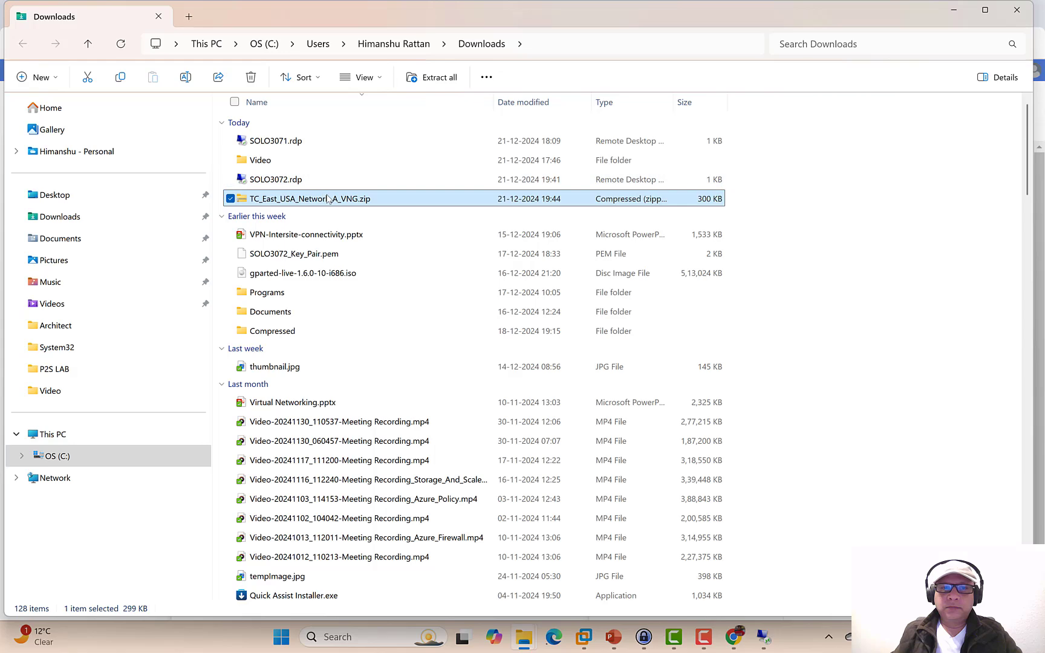
{"action": "right_click", "coordinate": [334, 205]}
{"action": "left_click", "coordinate": [390, 217]}
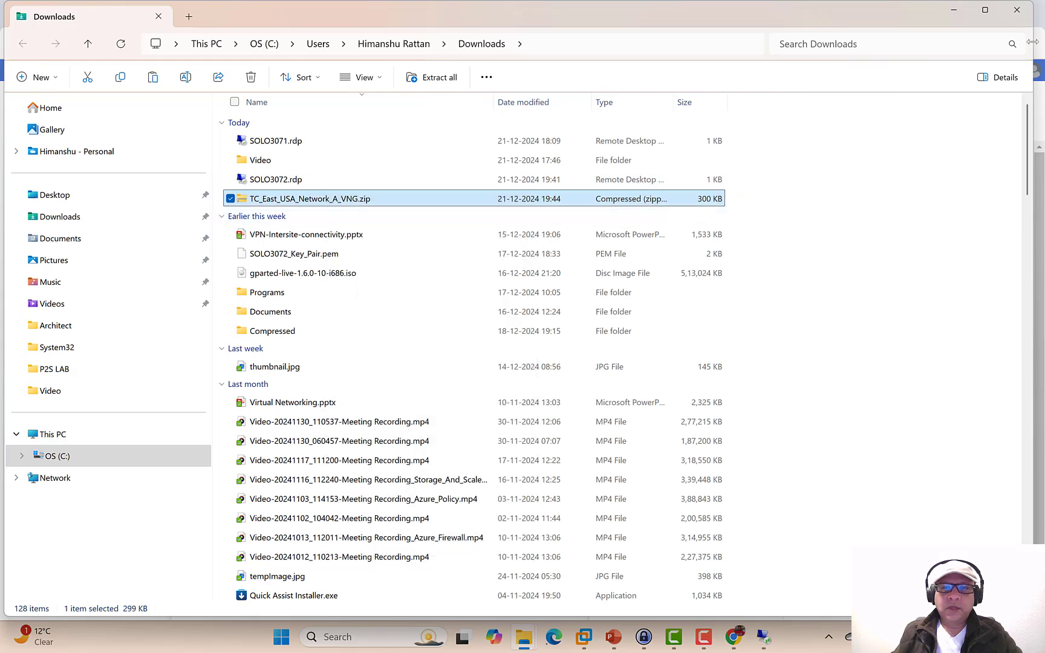
{"action": "left_click", "coordinate": [954, 11]}
{"action": "left_click", "coordinate": [764, 637]}
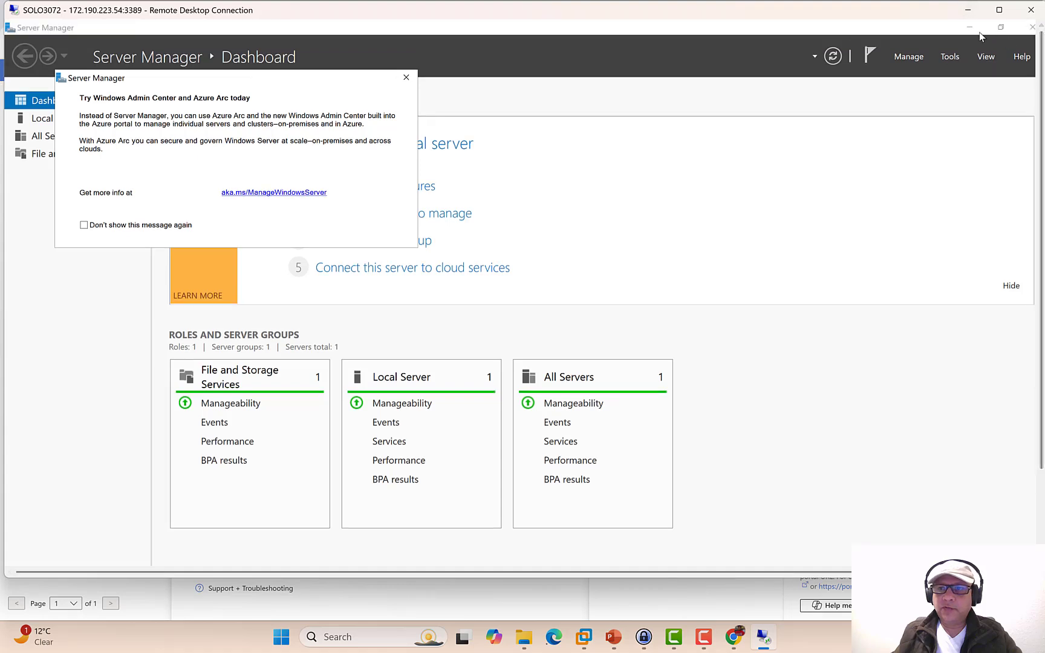
{"action": "left_click", "coordinate": [970, 28]}
{"action": "right_click", "coordinate": [613, 112]}
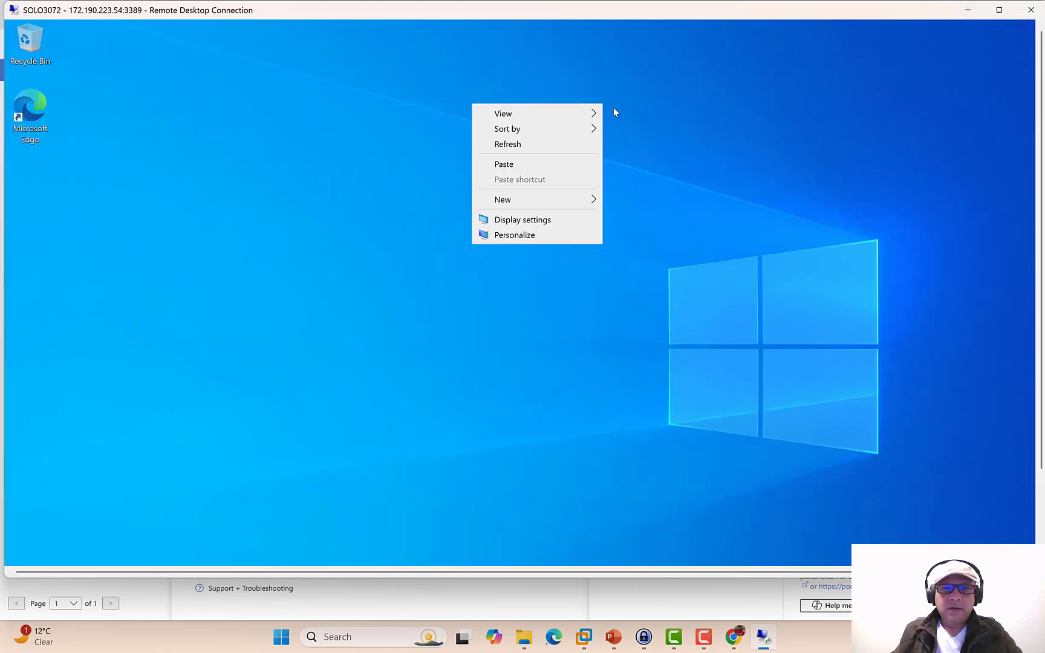
{"action": "left_click", "coordinate": [494, 171]}
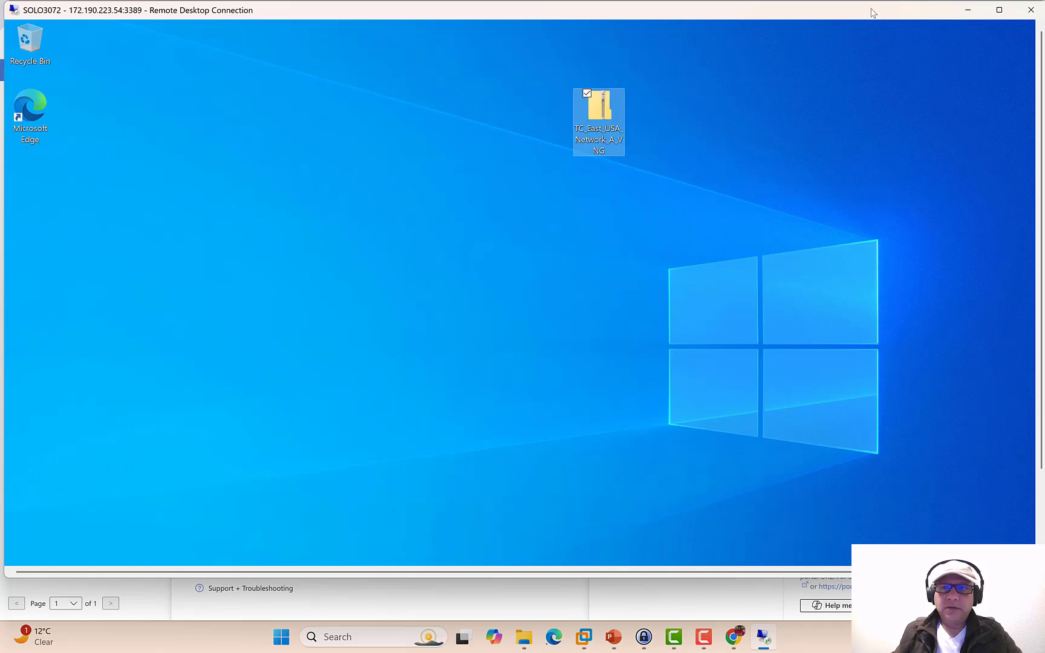
- Extract the pasted zip into a TC_East_USA_Network_A_VNG folder on the remote desktop
{"action": "right_click", "coordinate": [602, 113]}
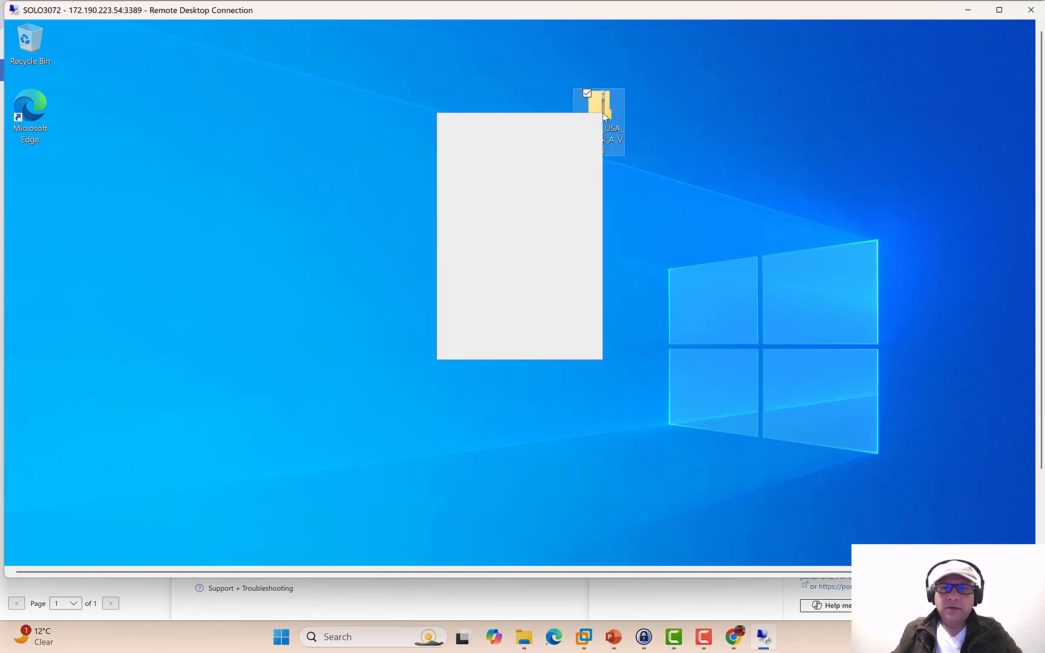
{"action": "left_click", "coordinate": [493, 145]}
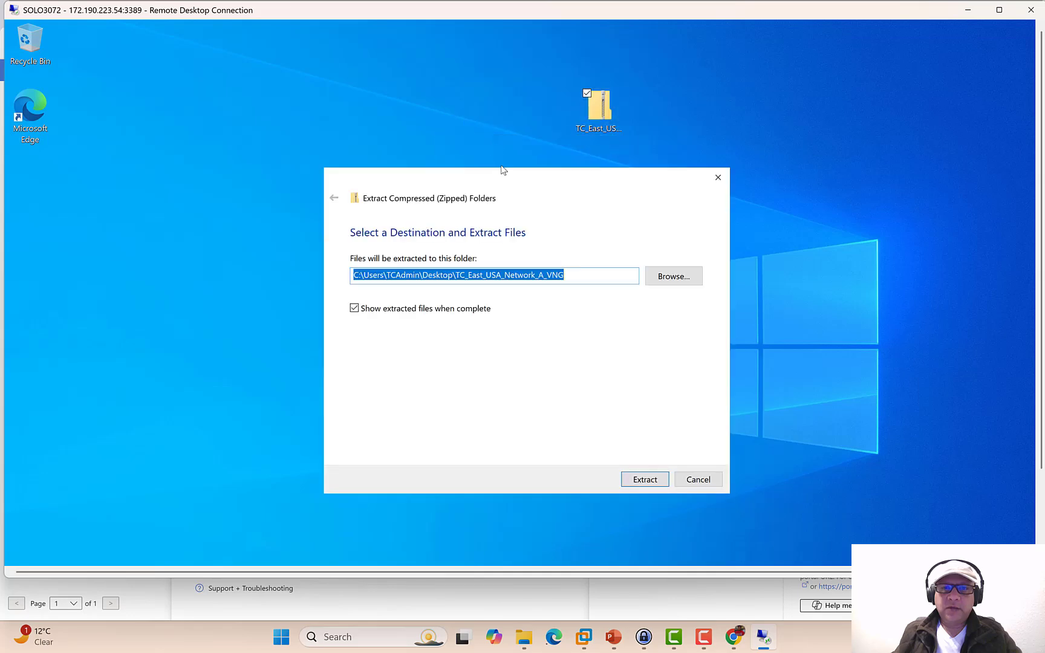
{"action": "left_click", "coordinate": [655, 484]}
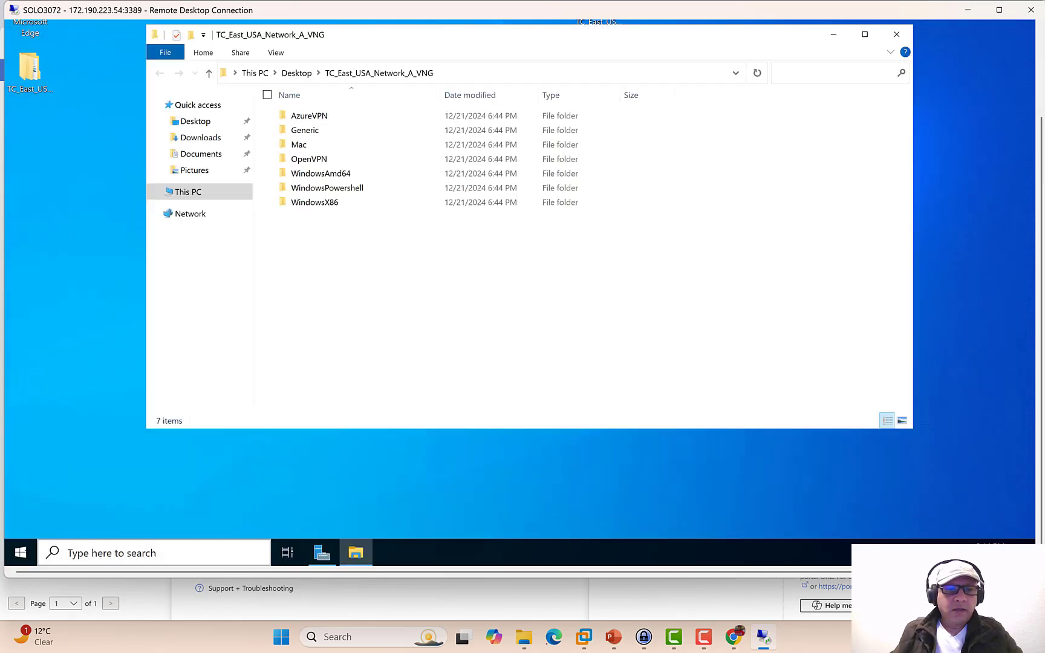
- Open the VPN page in the VM's Settings and move it aside to reveal File Explorer
{"action": "left_click", "coordinate": [17, 555]}
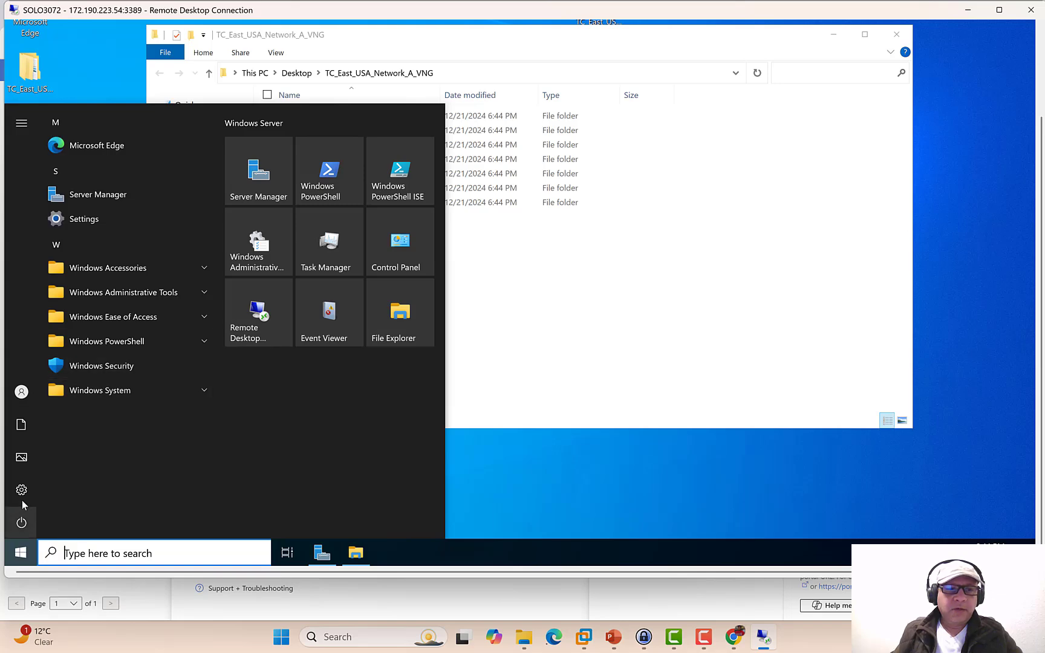
{"action": "left_click", "coordinate": [21, 491]}
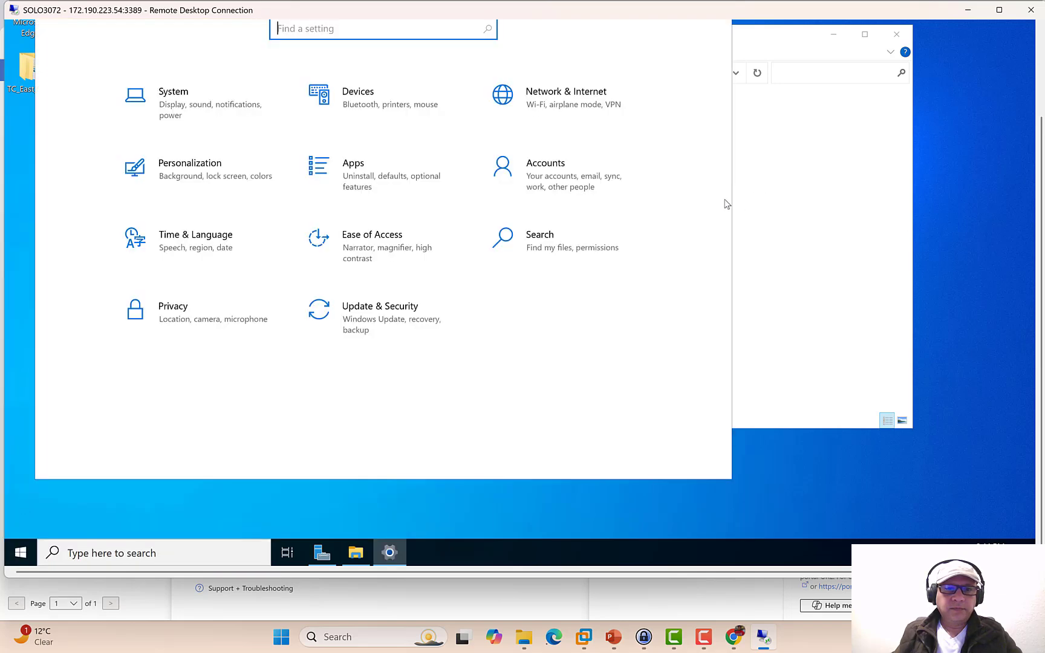
{"action": "left_click", "coordinate": [577, 100]}
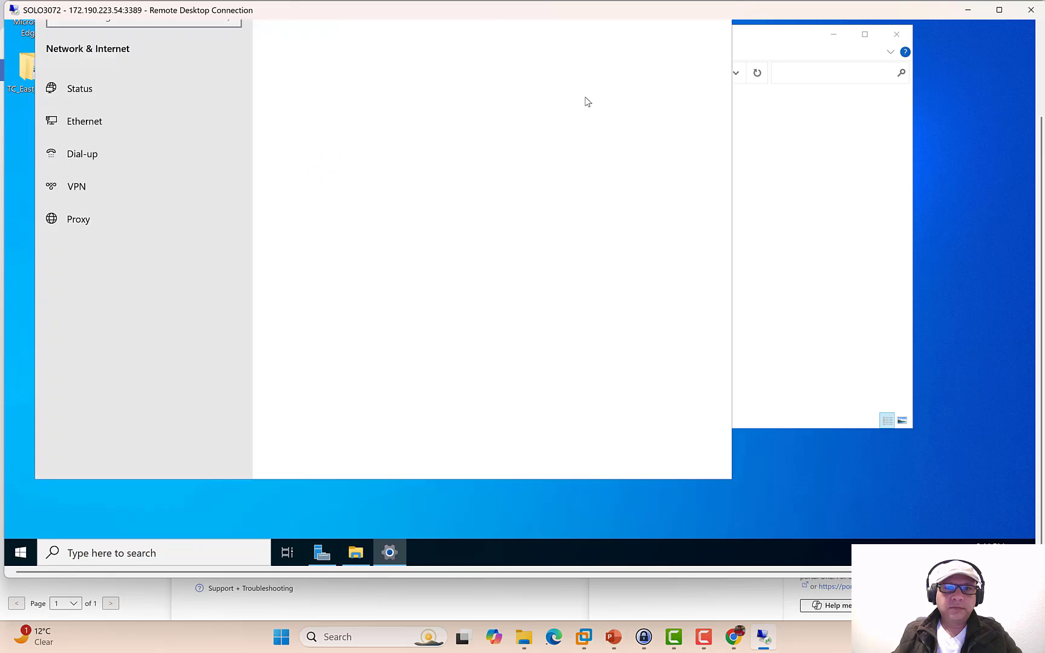
{"action": "left_click", "coordinate": [75, 187]}
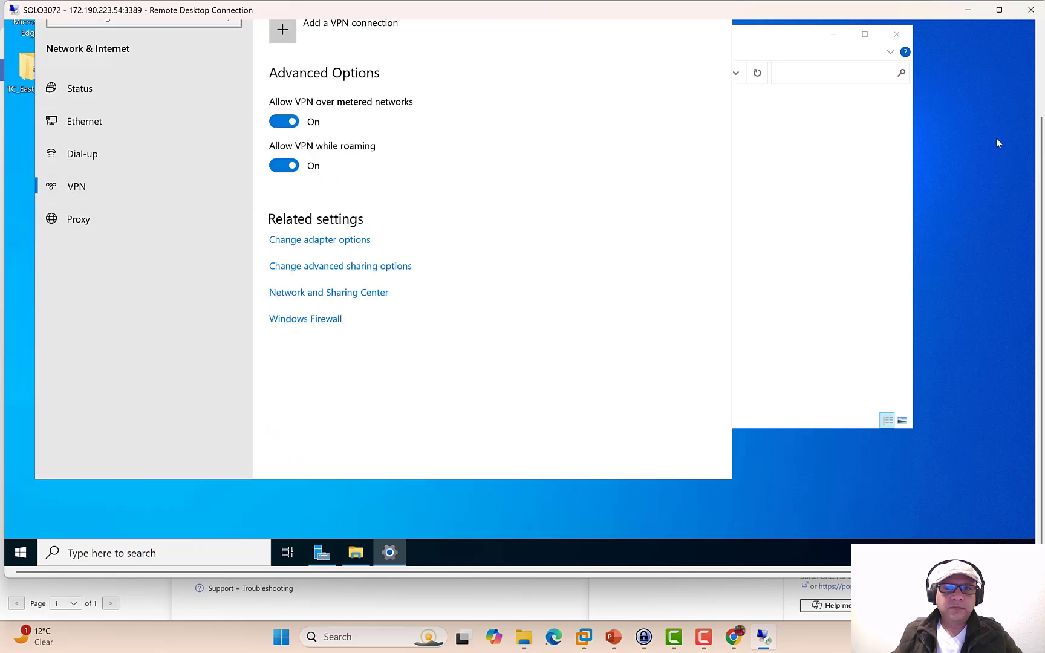
{"action": "left_click", "coordinate": [1039, 103]}
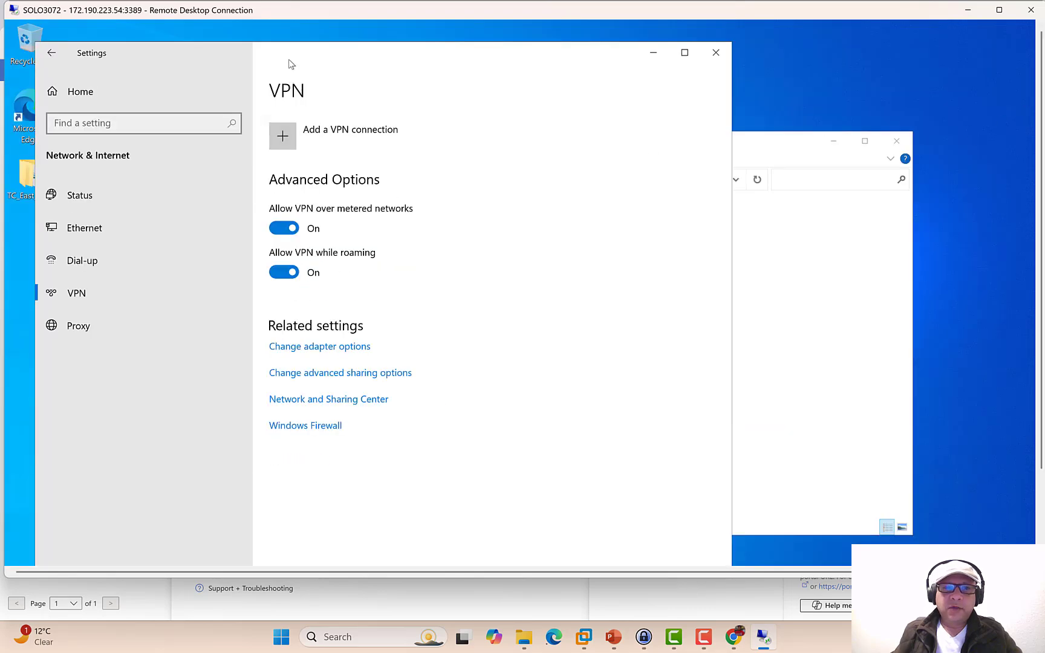
{"action": "left_click_drag", "start_coordinate": [290, 62], "coordinate": [651, 111]}
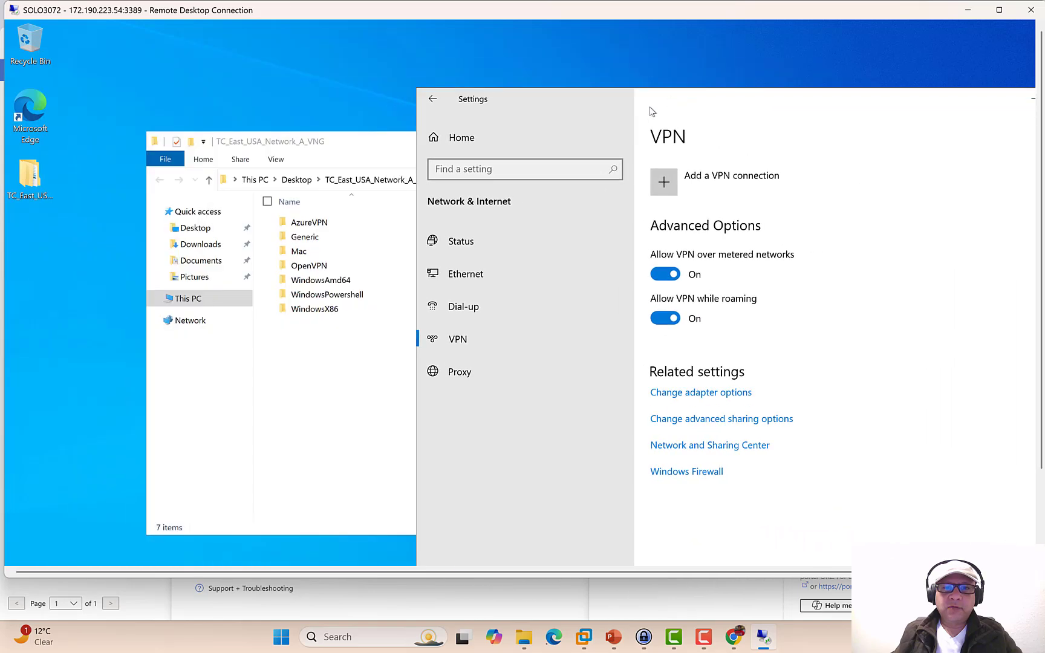
- Run VpnClientSetupAmd64 from the WindowsAmd64 folder and confirm the VPN client installation
{"action": "left_click", "coordinate": [320, 282]}
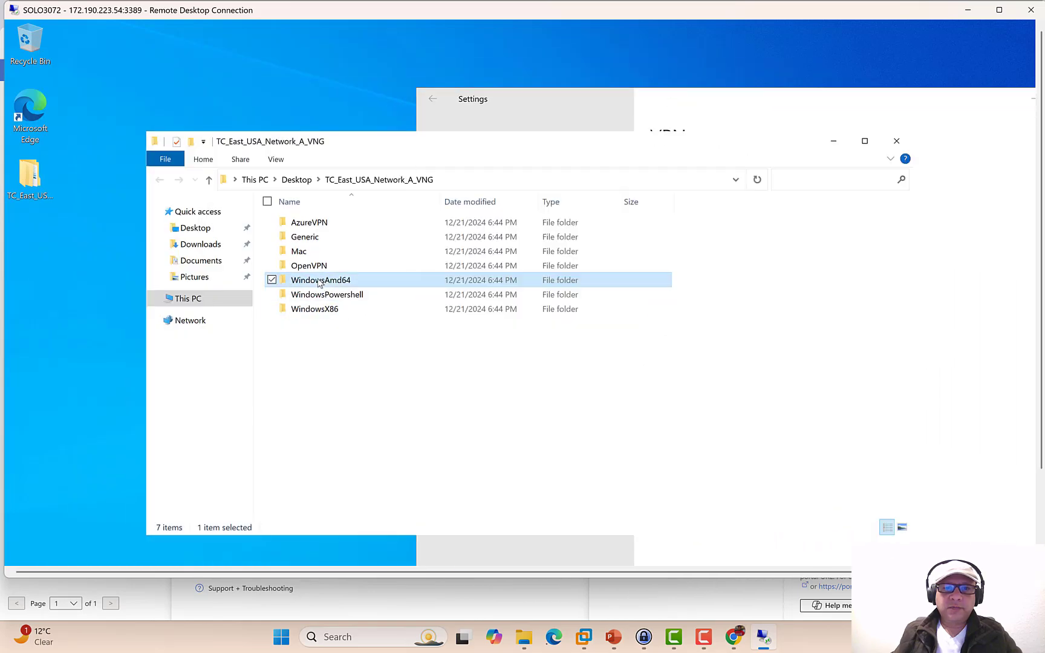
{"action": "double_click", "coordinate": [282, 281]}
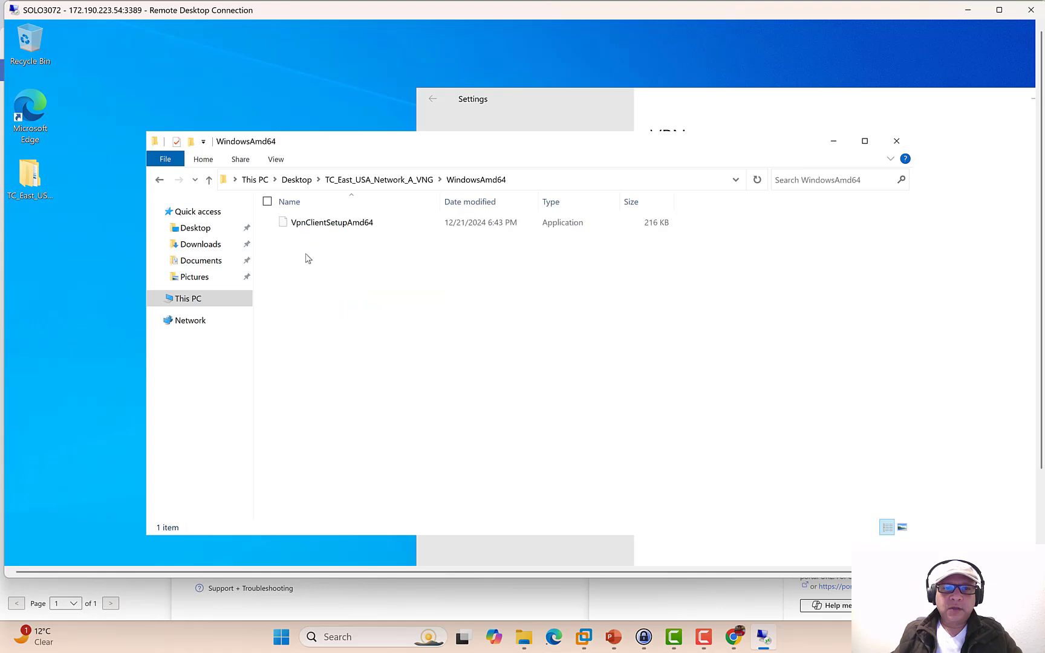
{"action": "double_click", "coordinate": [310, 224]}
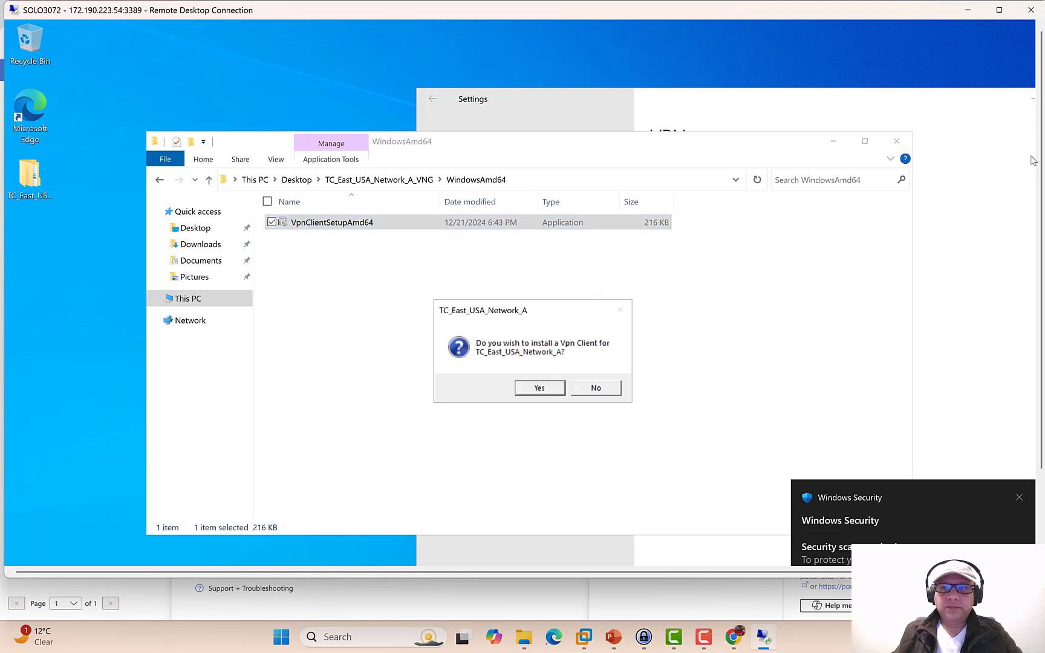
{"action": "left_click", "coordinate": [547, 389]}
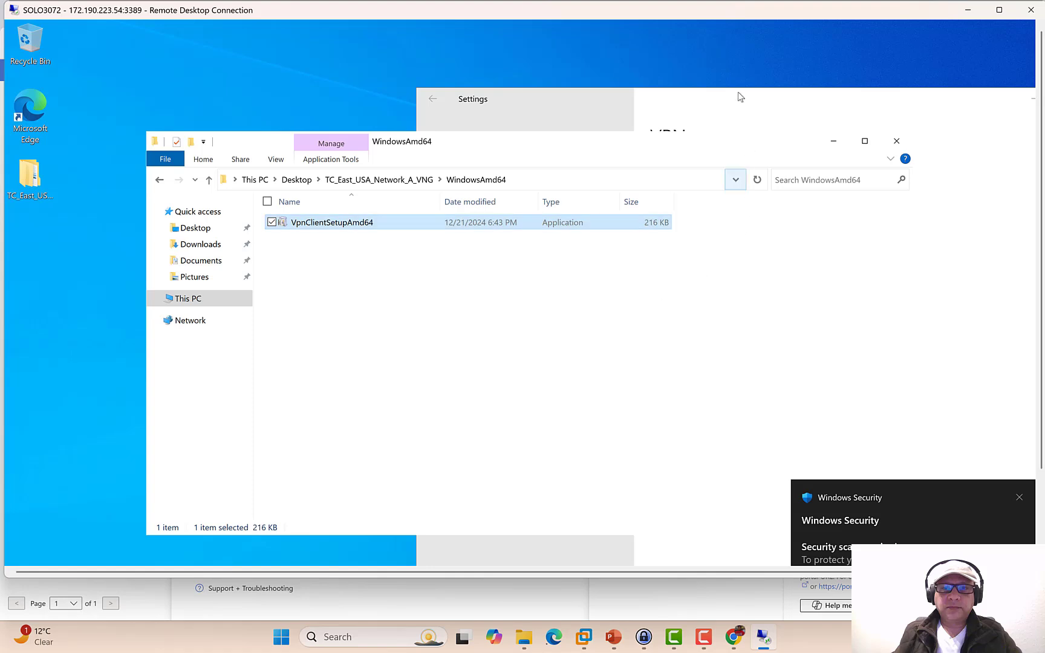
- Make the remote session full screen and enlarge the VPN Settings window
{"action": "double_click", "coordinate": [706, 11]}
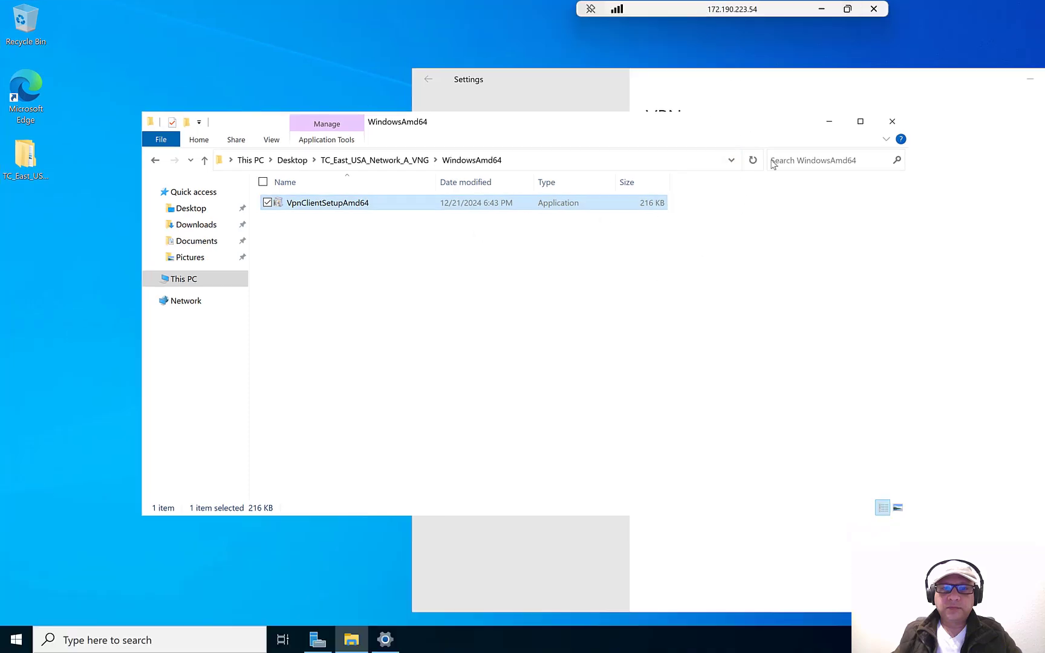
{"action": "left_click", "coordinate": [589, 83]}
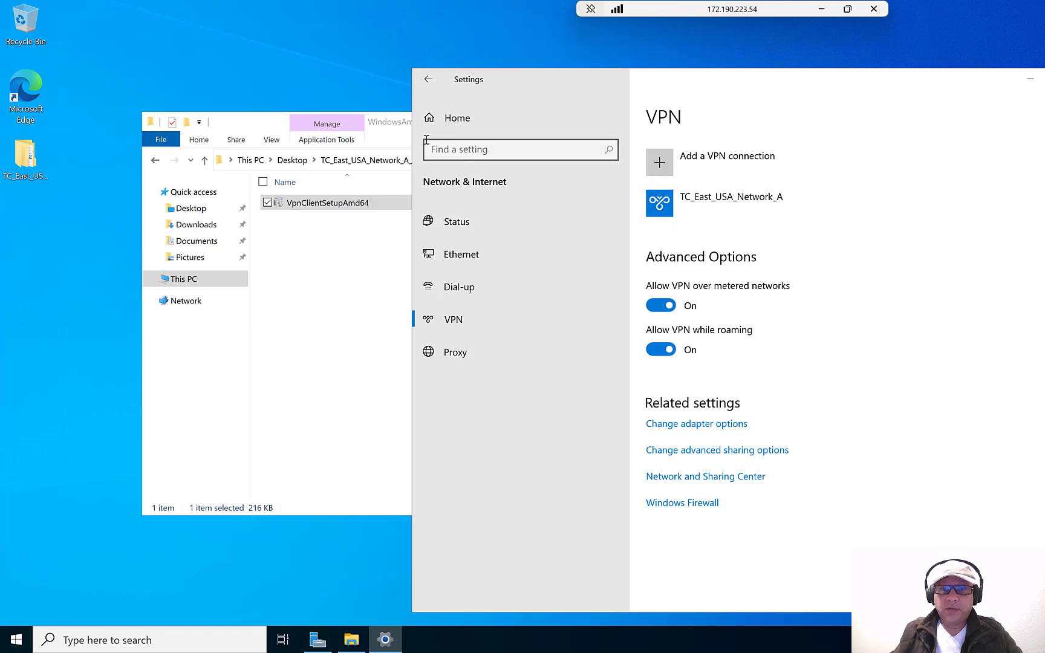
{"action": "left_click_drag", "start_coordinate": [724, 81], "coordinate": [467, 64]}
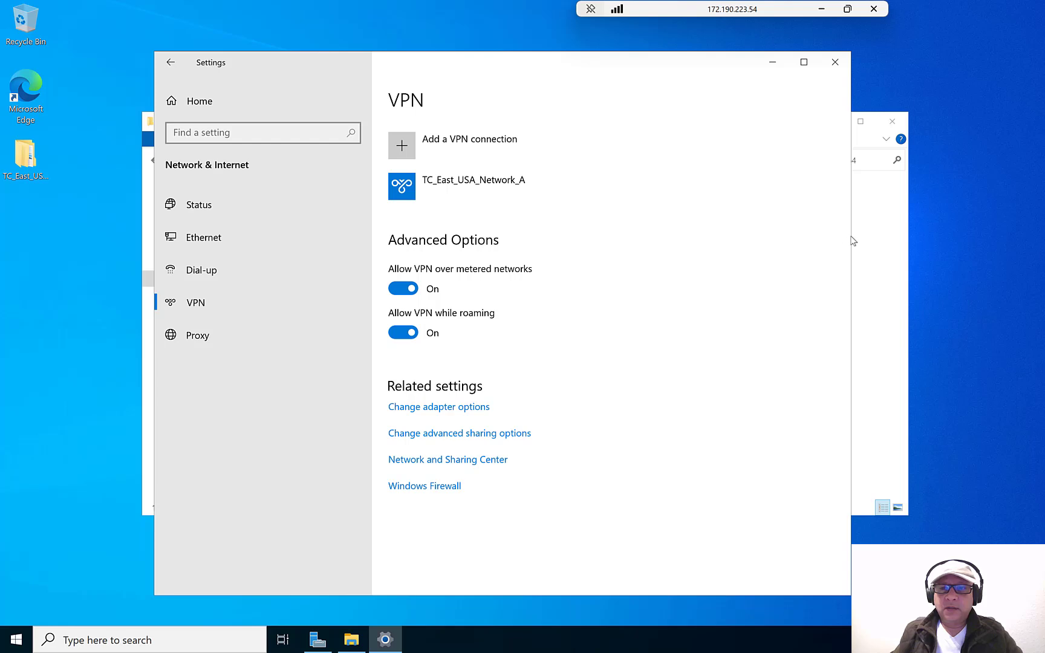
{"action": "left_click_drag", "start_coordinate": [851, 240], "coordinate": [954, 241]}
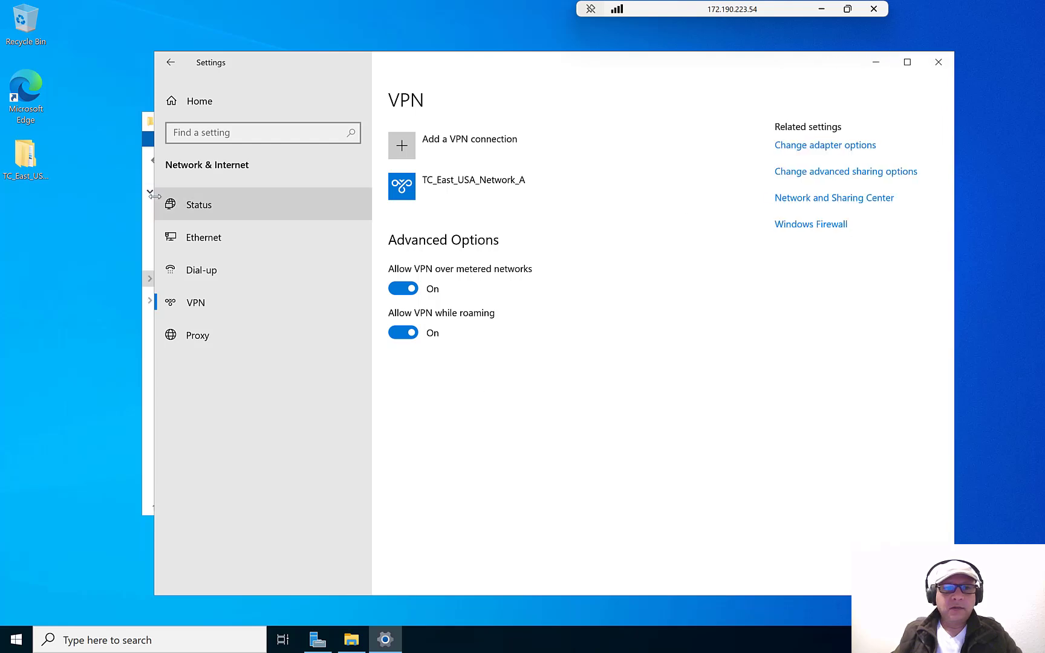
{"action": "left_click_drag", "start_coordinate": [154, 195], "coordinate": [113, 196]}
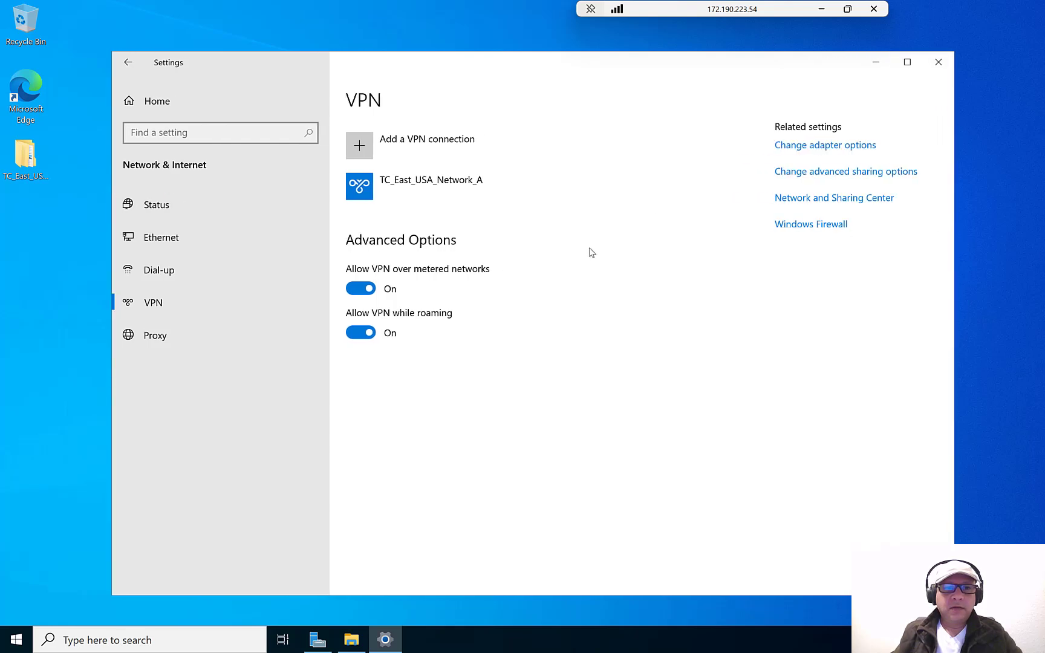
- Check TC_East_USA_Network_A's advanced options without changes, then start connecting to it
{"action": "left_click", "coordinate": [415, 186]}
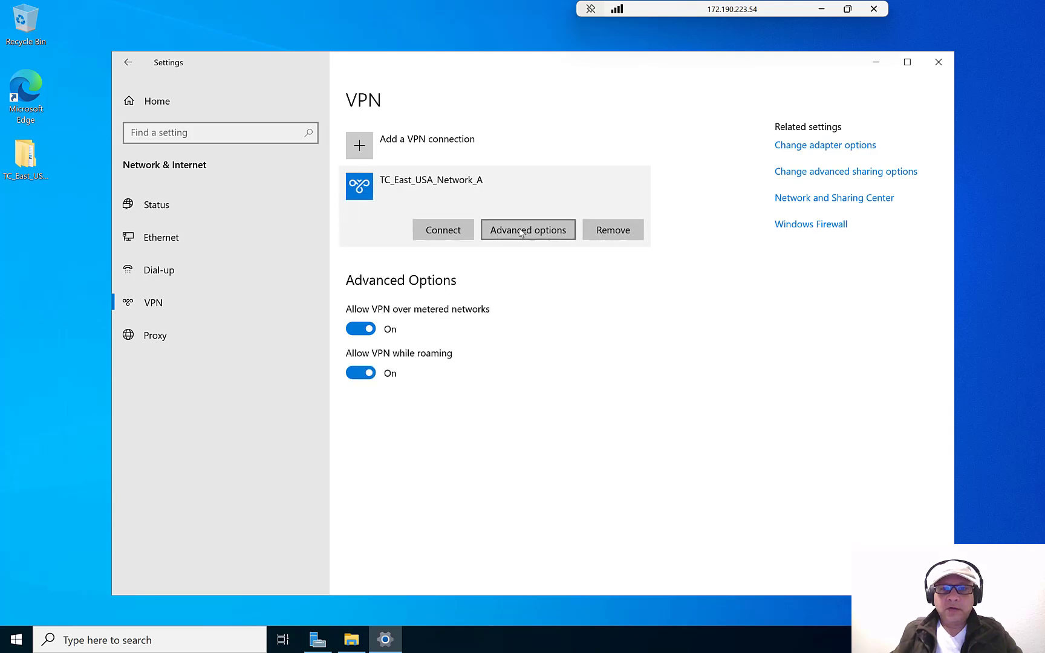
{"action": "left_click", "coordinate": [520, 234]}
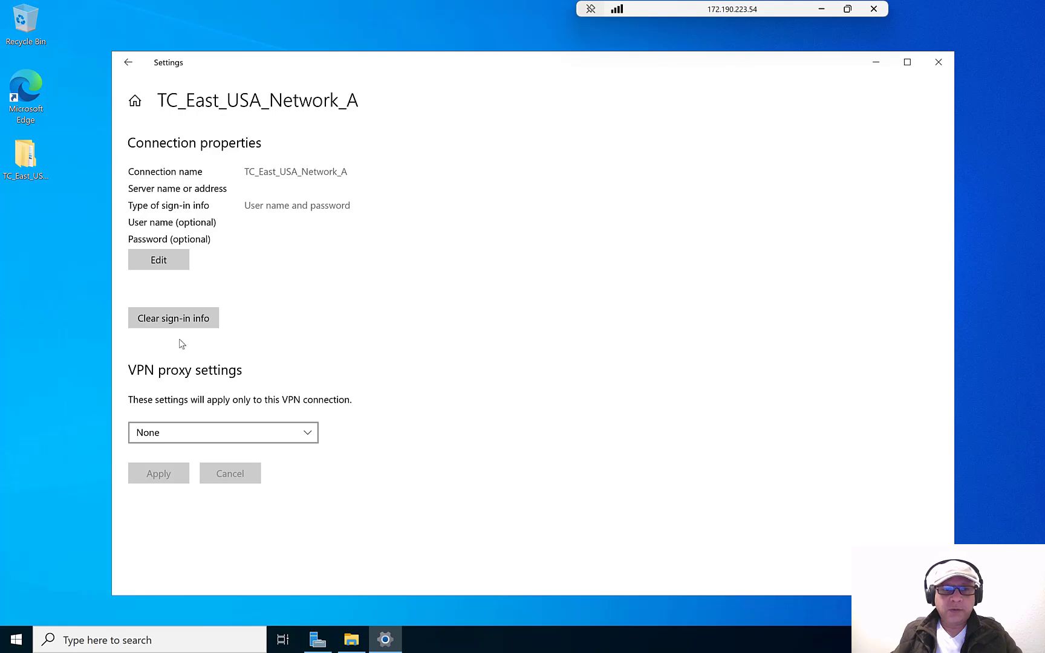
{"action": "left_click", "coordinate": [169, 266]}
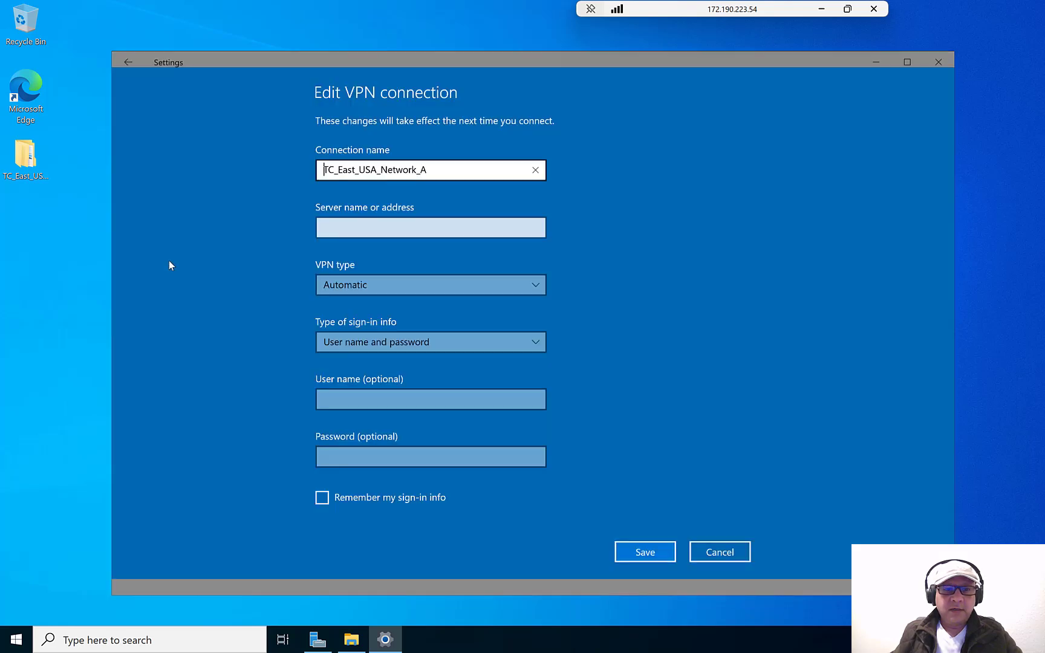
{"action": "left_click", "coordinate": [711, 553]}
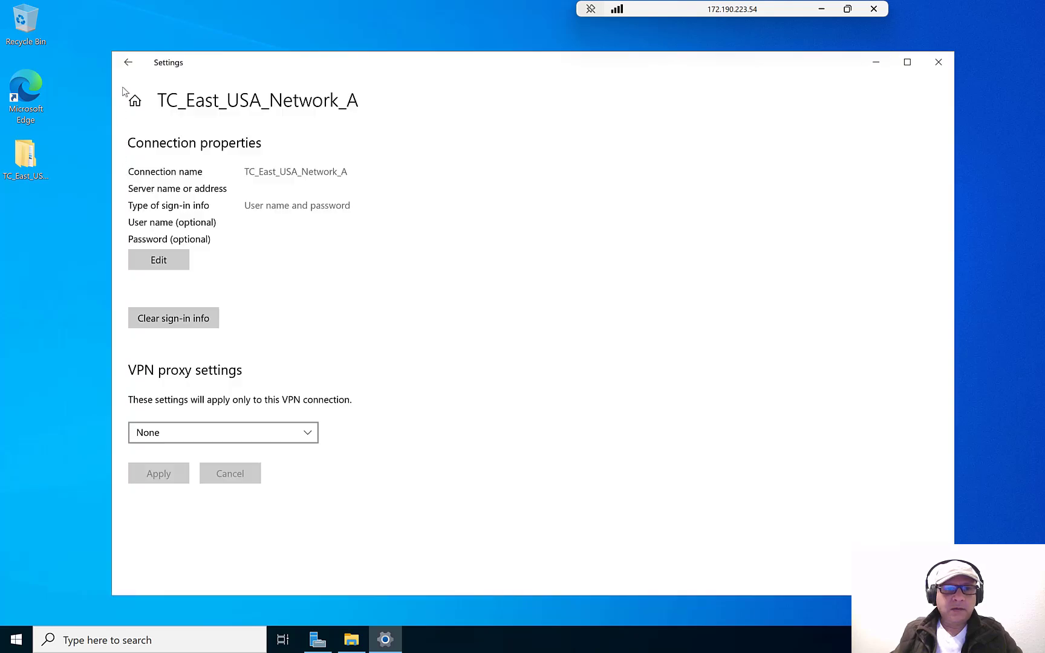
{"action": "left_click", "coordinate": [129, 63]}
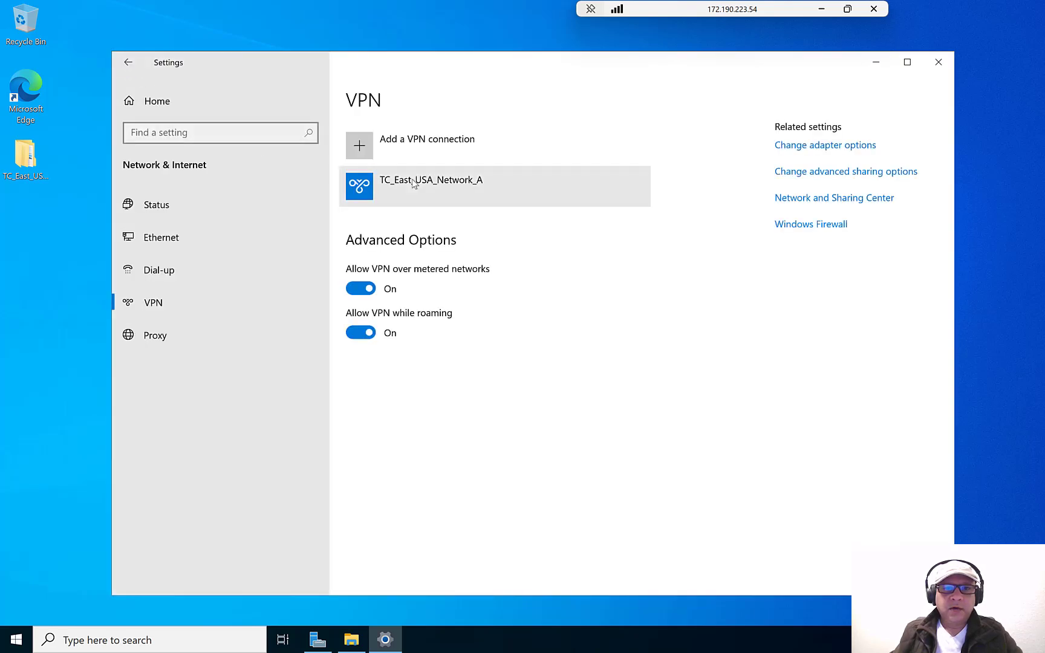
{"action": "left_click", "coordinate": [428, 190]}
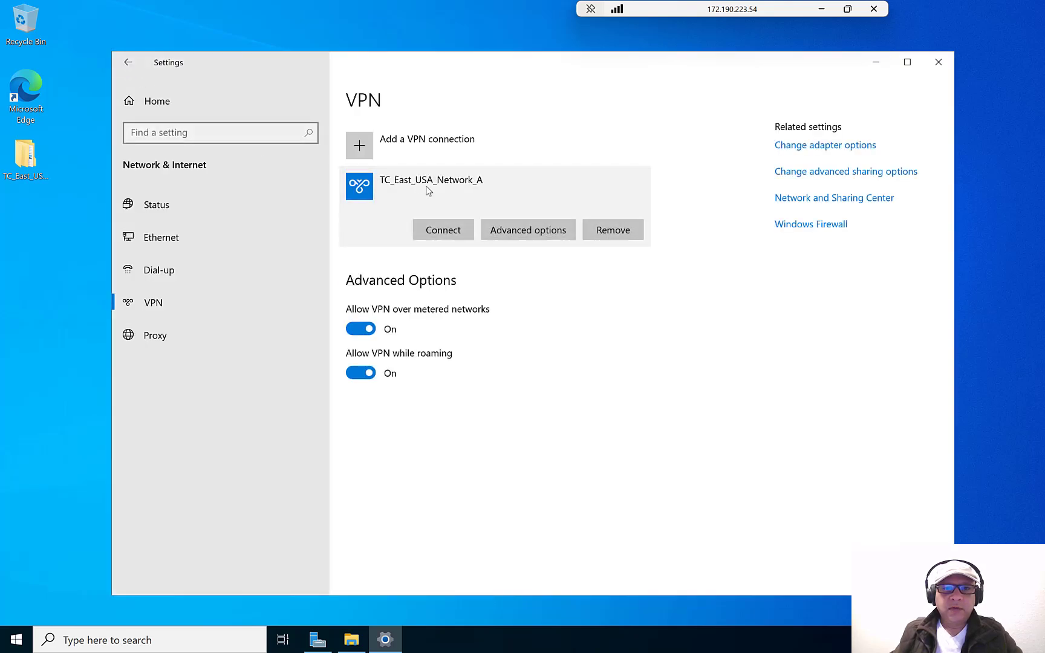
{"action": "left_click", "coordinate": [449, 229]}
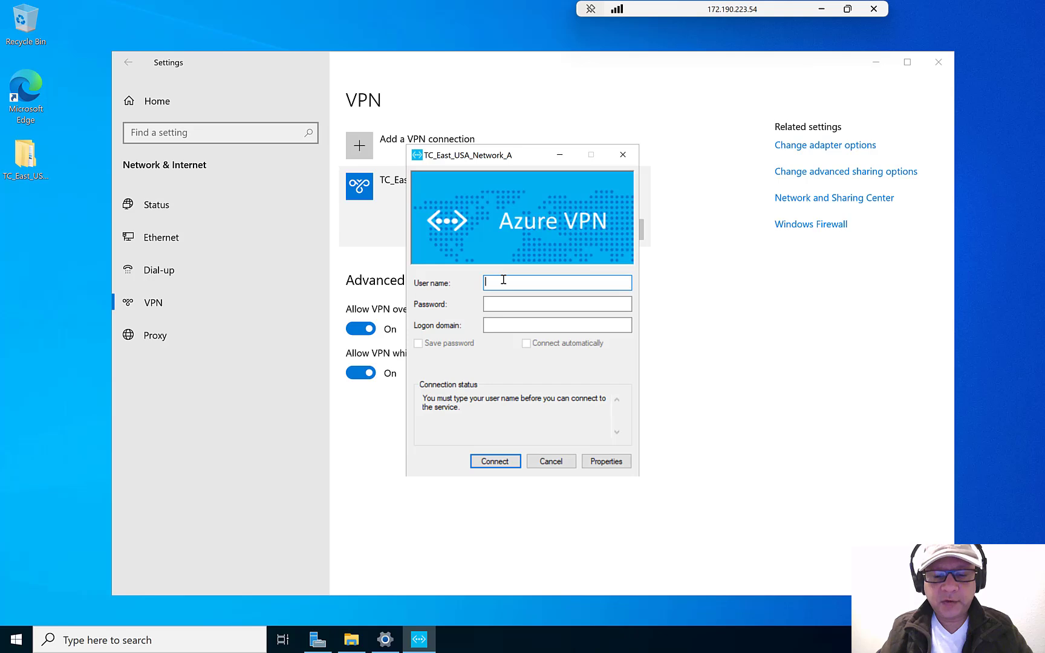
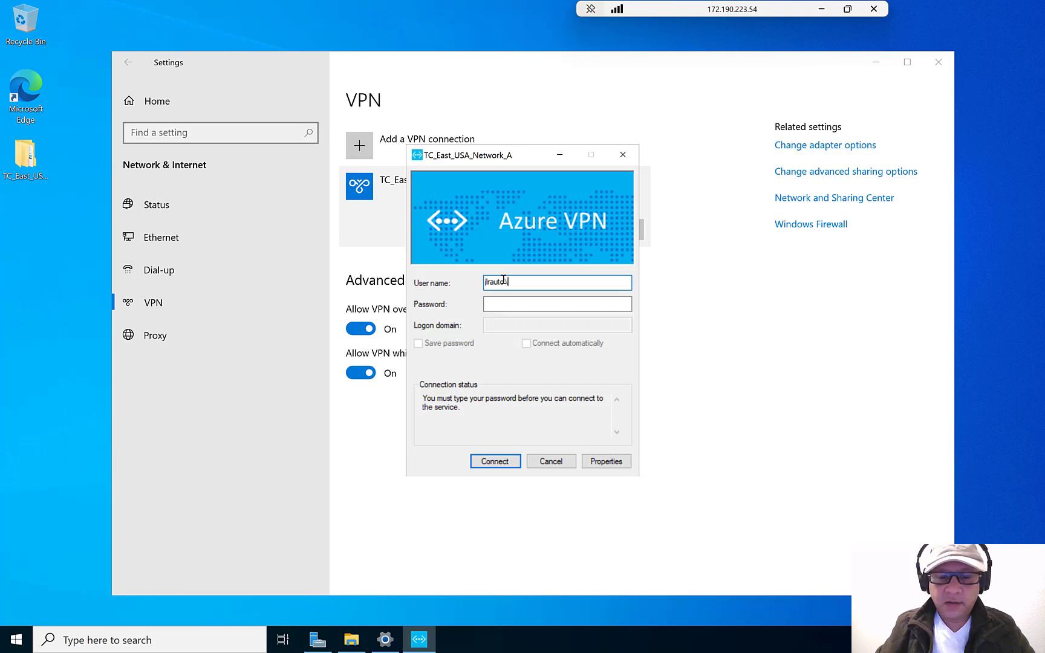
- Sign in to TC_East_USA_Network_A with the RADIUS user name and password, approving the routing update
{"action": "key", "text": "Tab"}
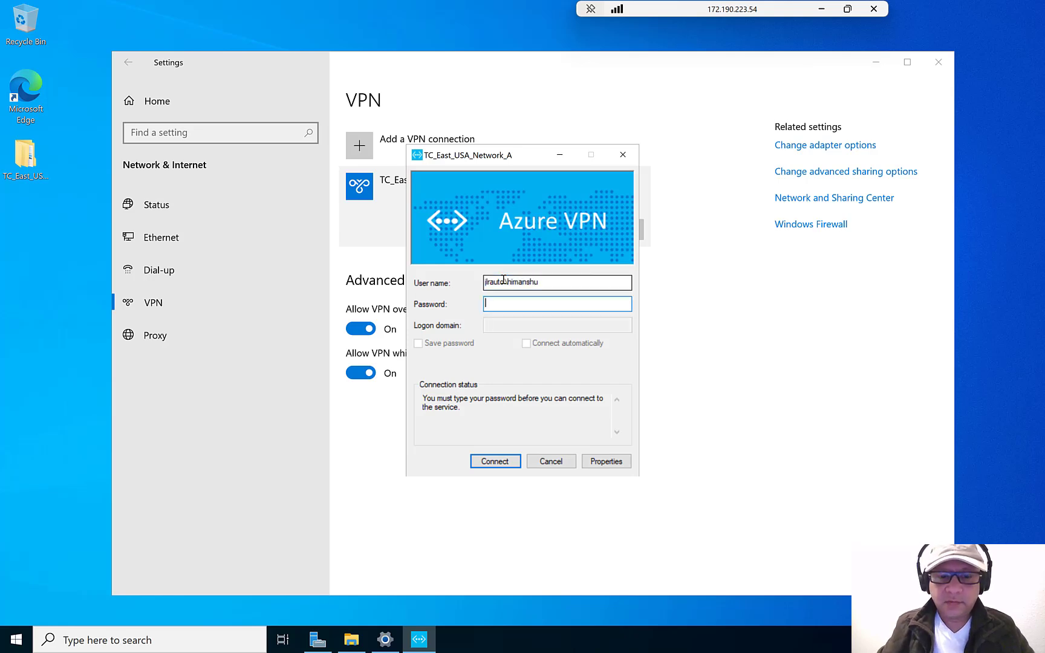
{"action": "type", "text": "*********"}
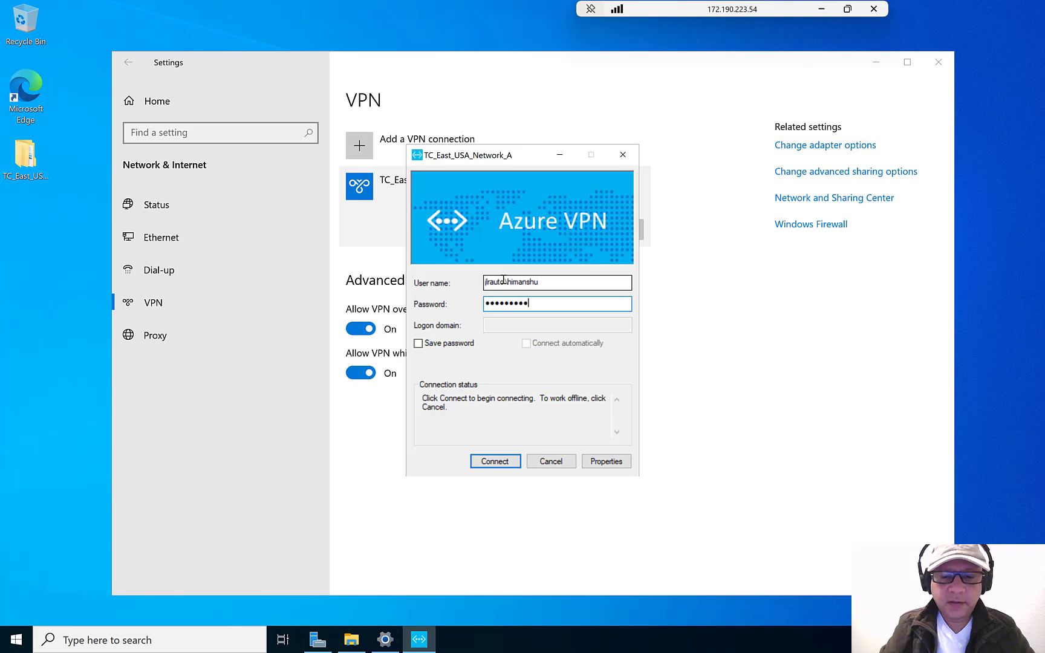
{"action": "left_click", "coordinate": [486, 464]}
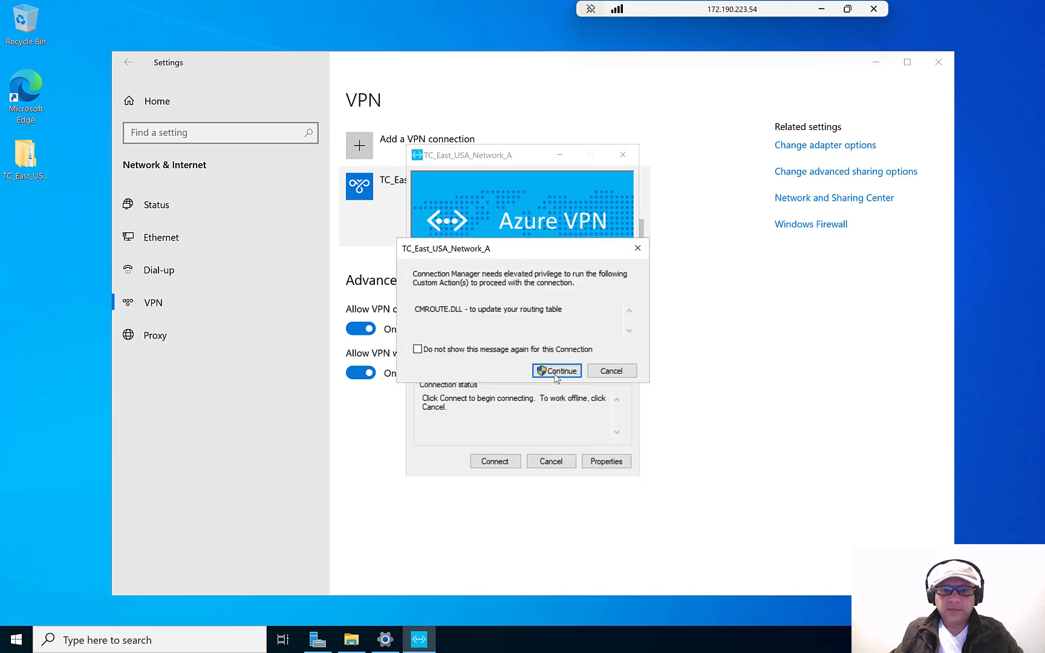
{"action": "left_click", "coordinate": [557, 371]}
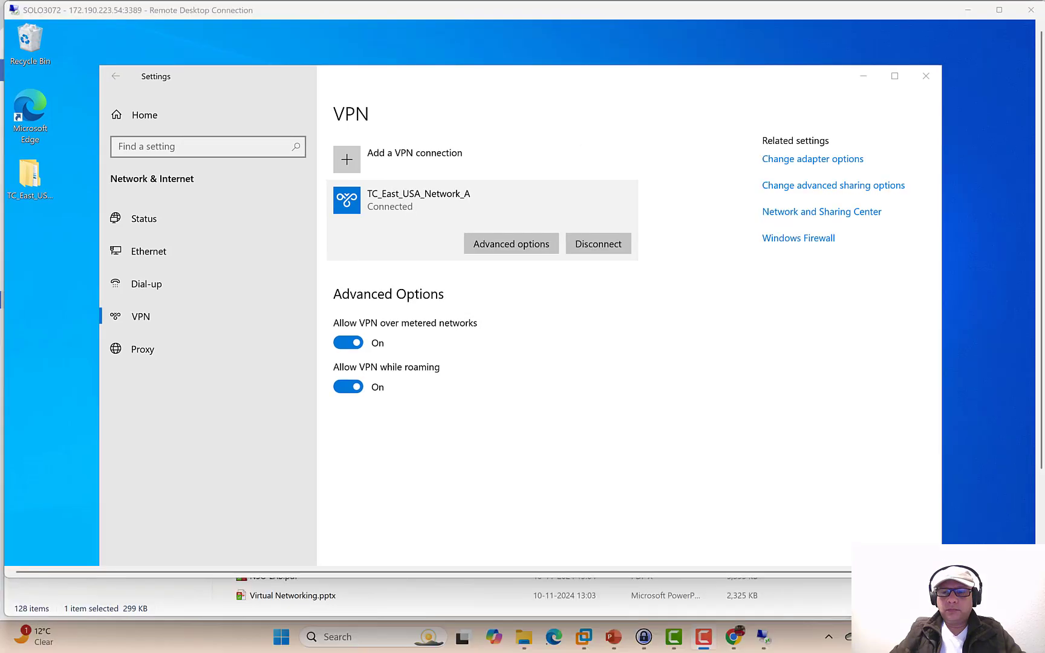
{"action": "double_click", "coordinate": [514, 12]}
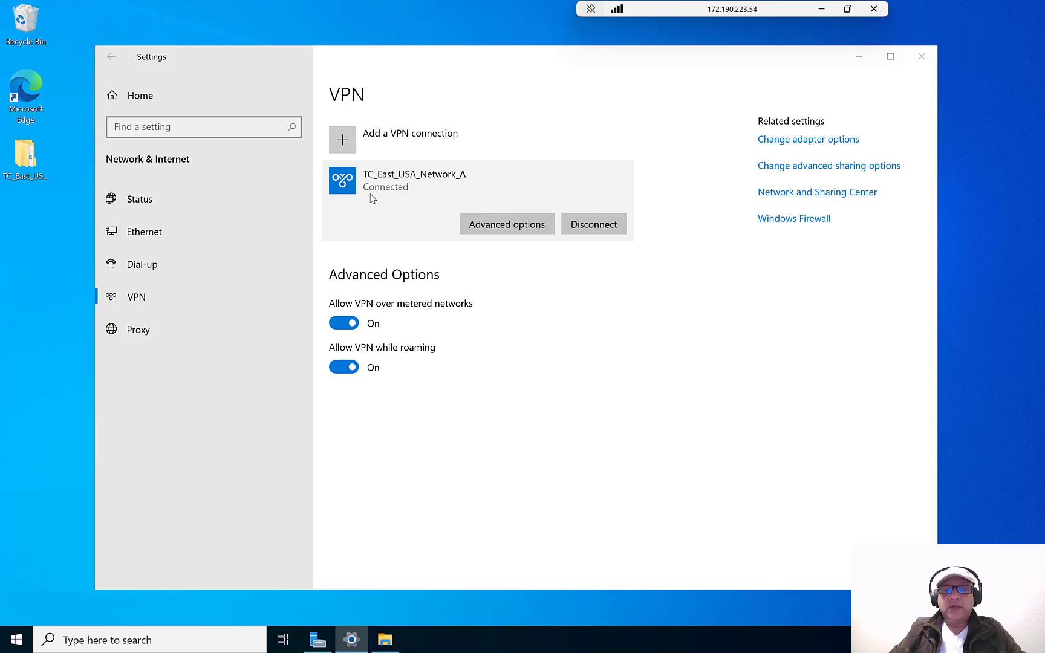
- Disconnect and remove the TC_East_USA_Network_A VPN, then minimise the remote session
{"action": "left_click", "coordinate": [593, 225]}
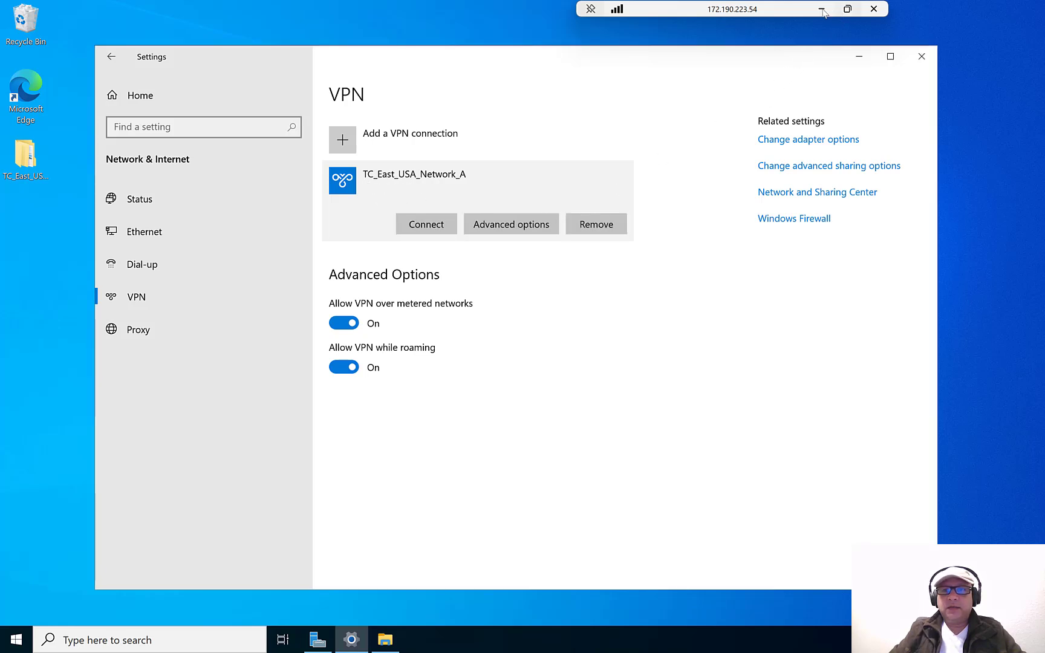
{"action": "left_click", "coordinate": [596, 224]}
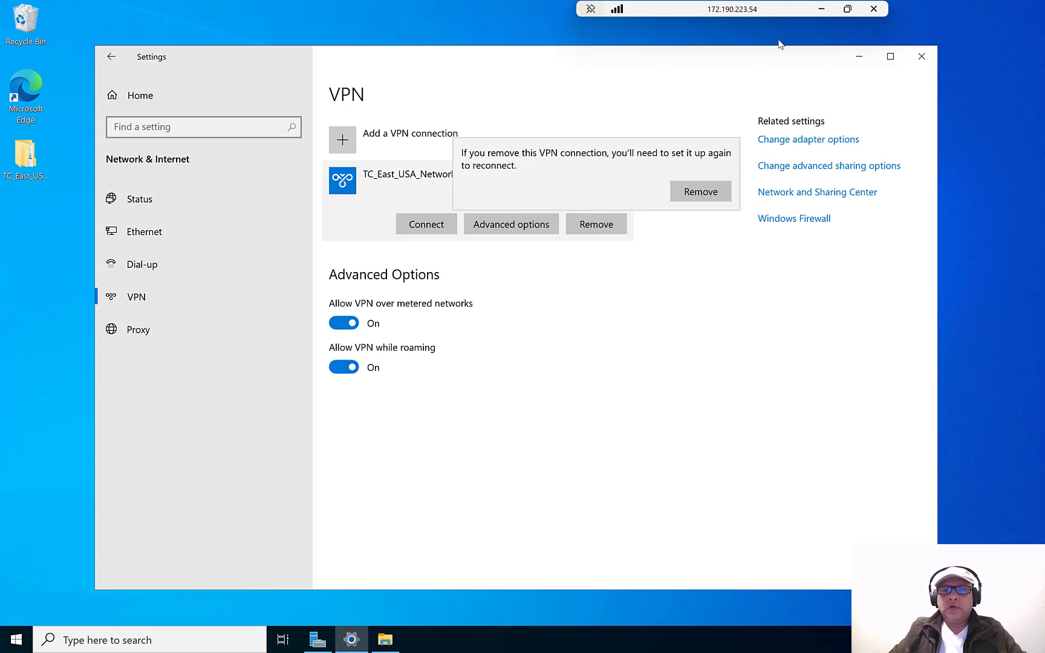
{"action": "left_click", "coordinate": [695, 190]}
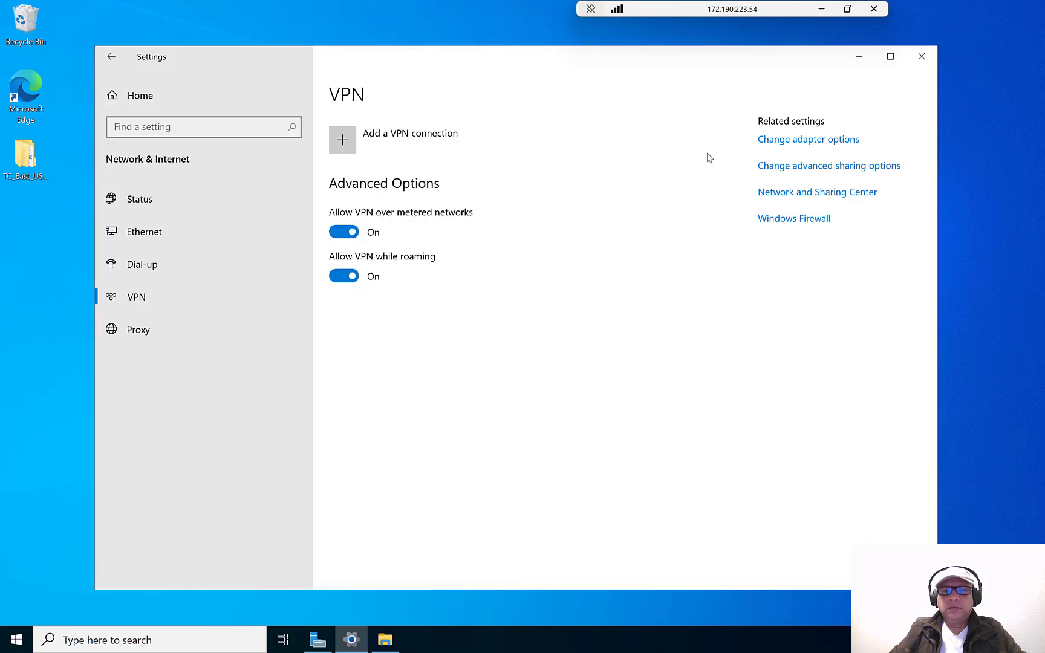
{"action": "left_click", "coordinate": [821, 9]}
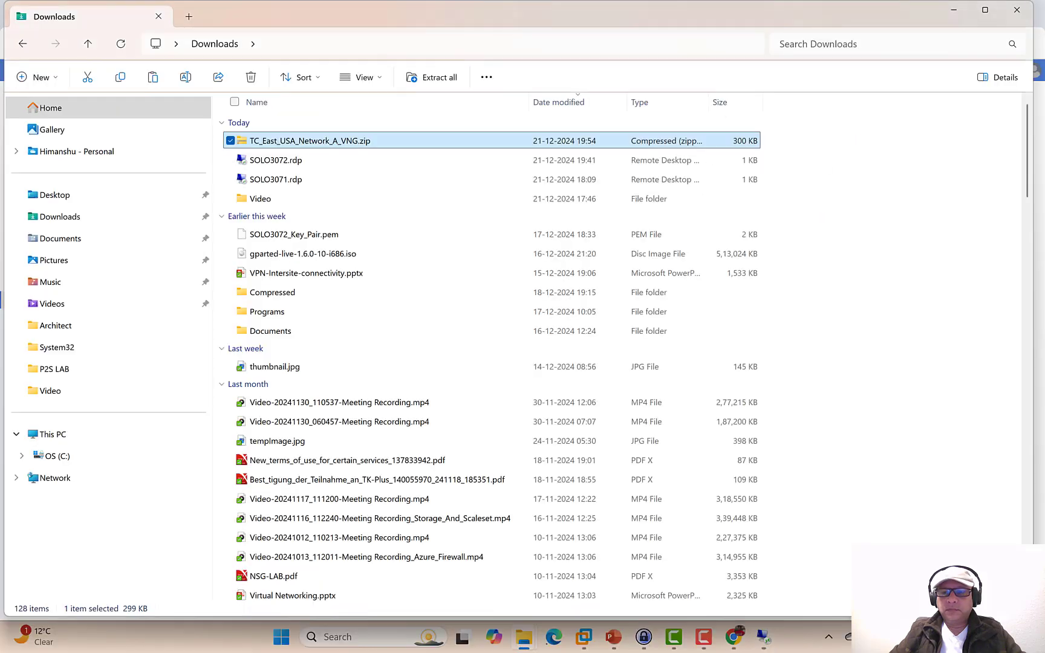
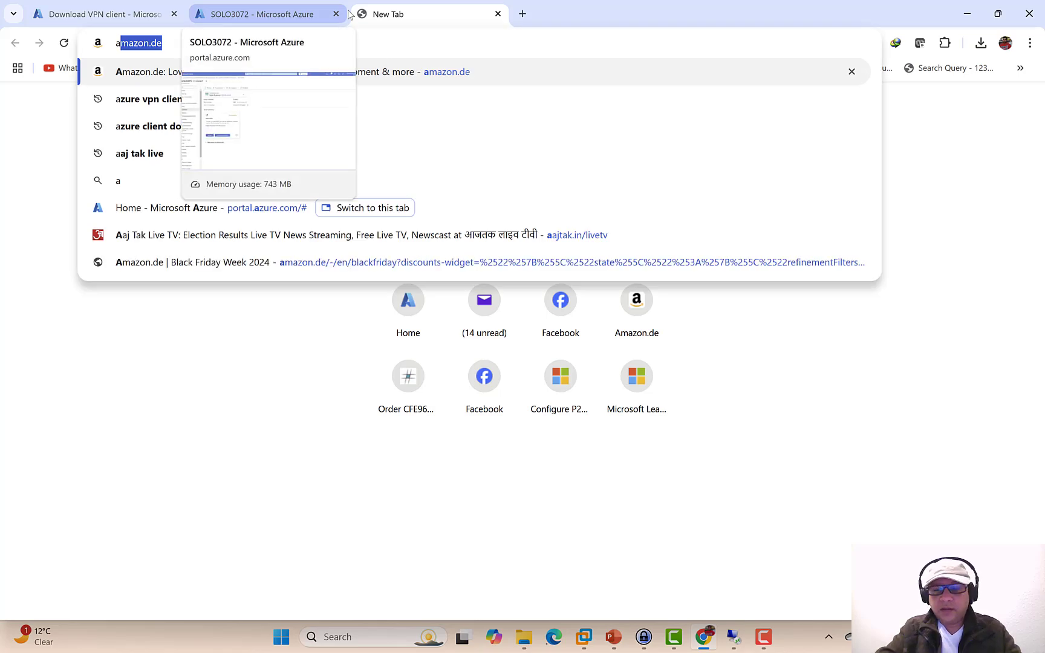
- Go to google.com and search for 'aws login'
{"action": "key", "text": "BackSpace"}
{"action": "key", "text": "BackSpace"}
{"action": "type", "text": "goo"}
{"action": "key", "text": "Return"}
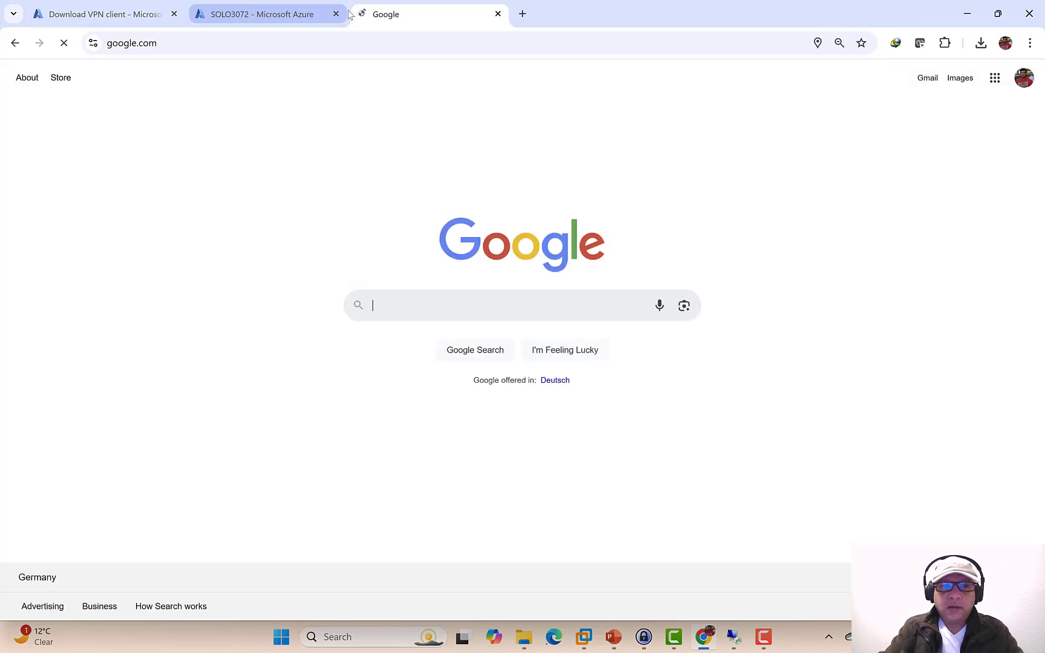
{"action": "left_click", "coordinate": [506, 290]}
{"action": "type", "text": "a"}
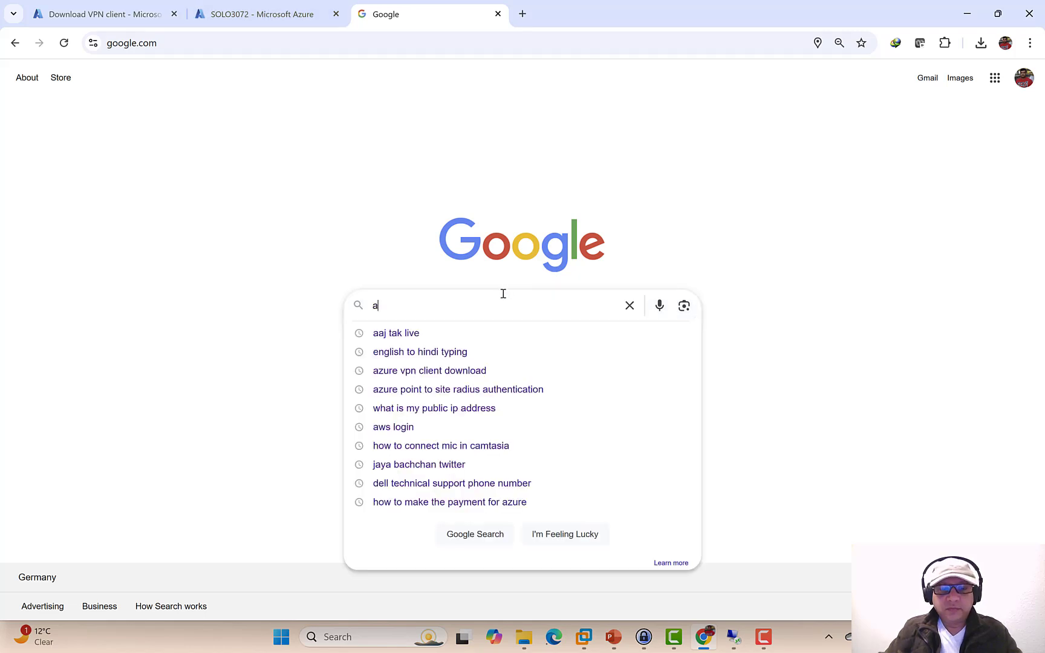
{"action": "type", "text": "ws login"}
{"action": "key", "text": "Return"}
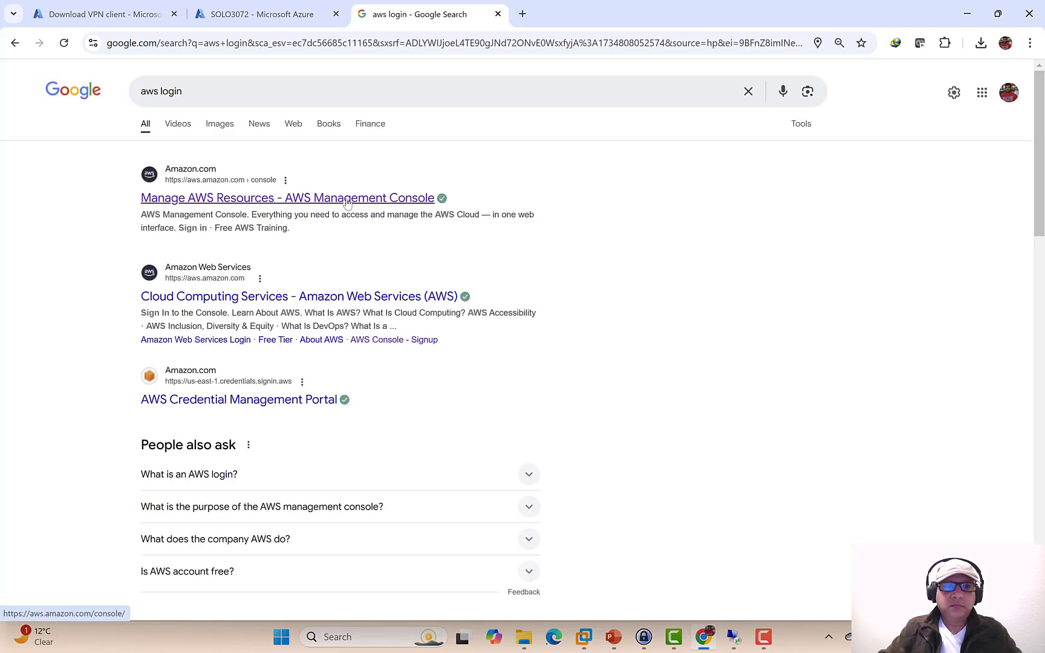
- Open the AWS Management Console result and sign in with the root user's e-mail and password
{"action": "left_click", "coordinate": [347, 204]}
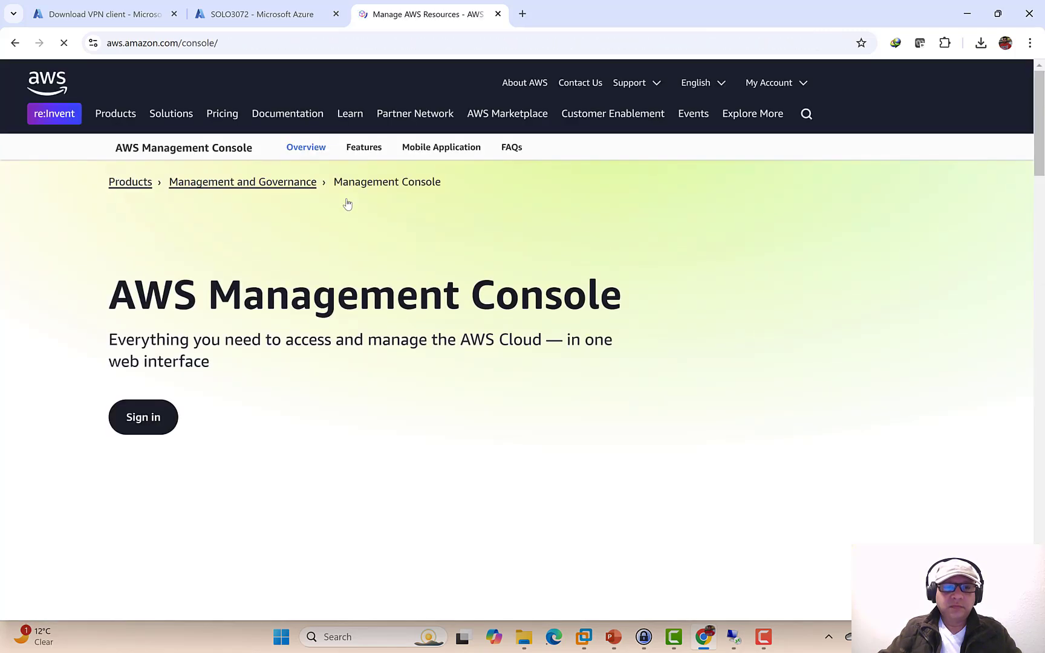
{"action": "left_click", "coordinate": [143, 421]}
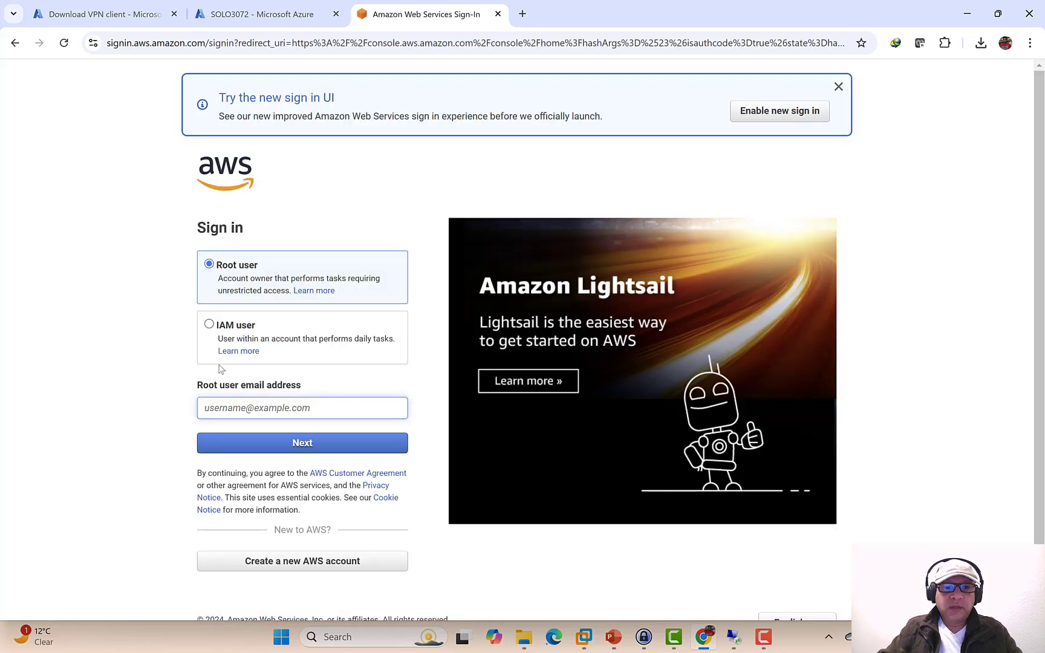
{"action": "key", "text": "ctrl+v"}
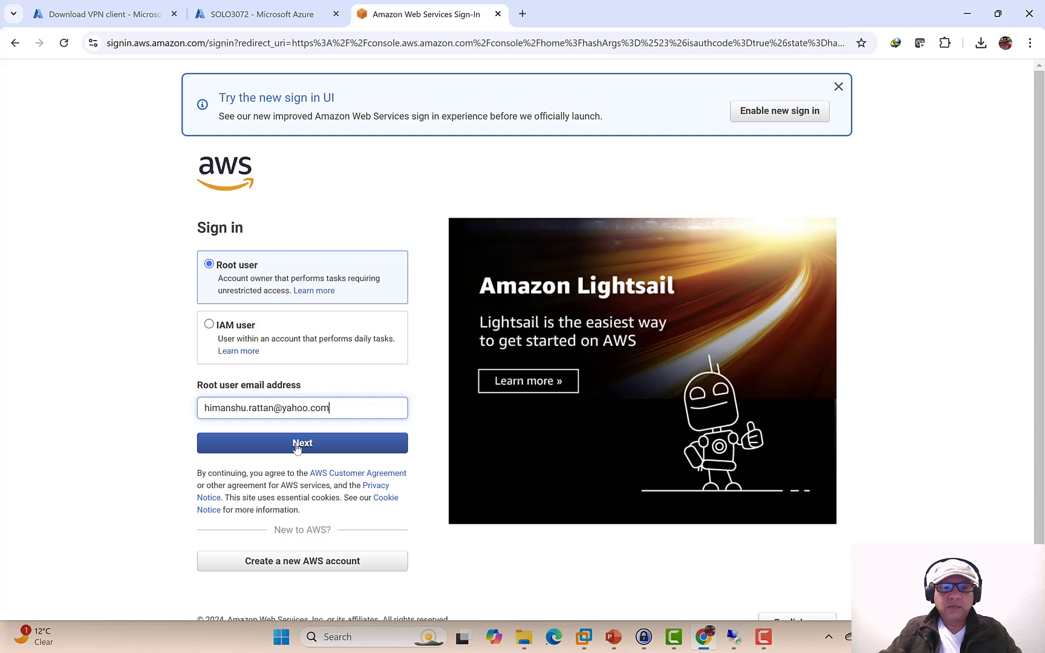
{"action": "left_click", "coordinate": [296, 447]}
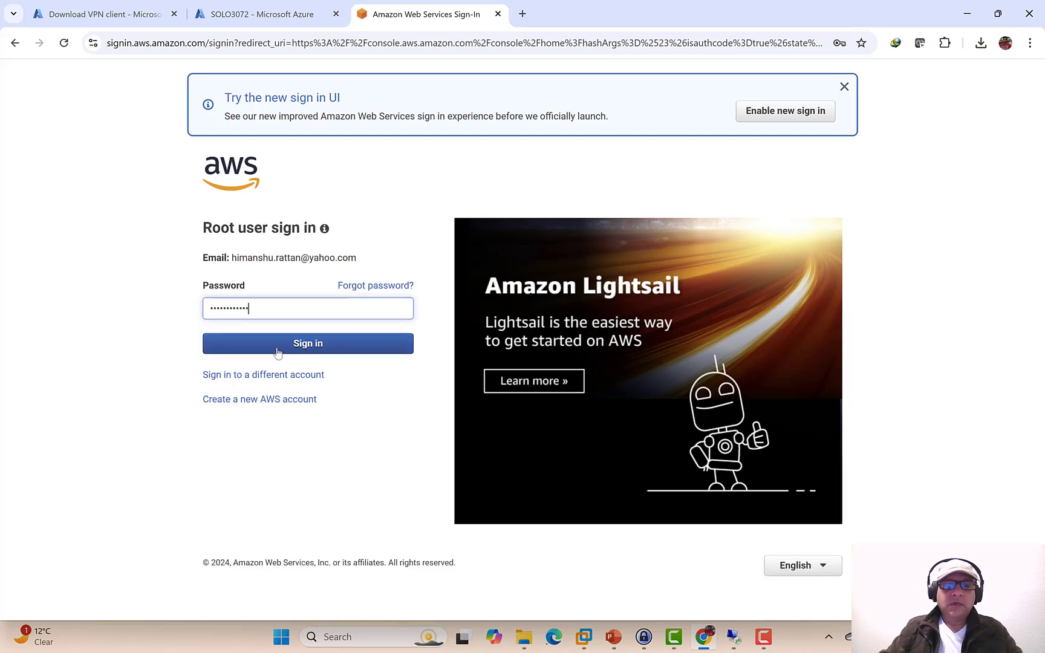
{"action": "left_click", "coordinate": [277, 353]}
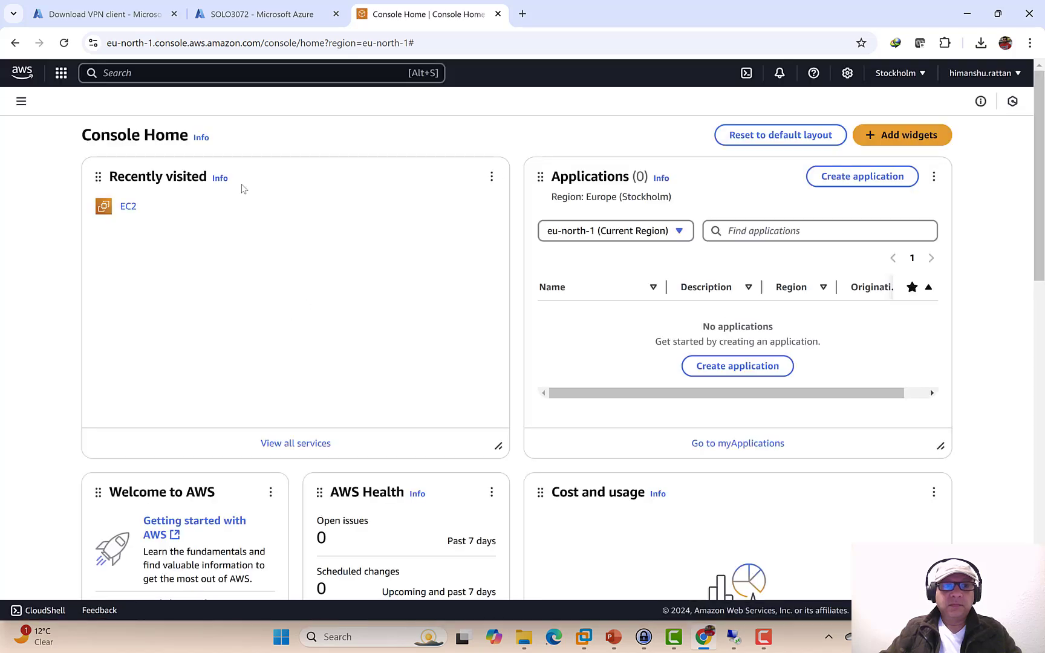
- Open a Create VPC form set to VPC only, then bring up the Azure_VPN slide plan
{"action": "left_click", "coordinate": [128, 208]}
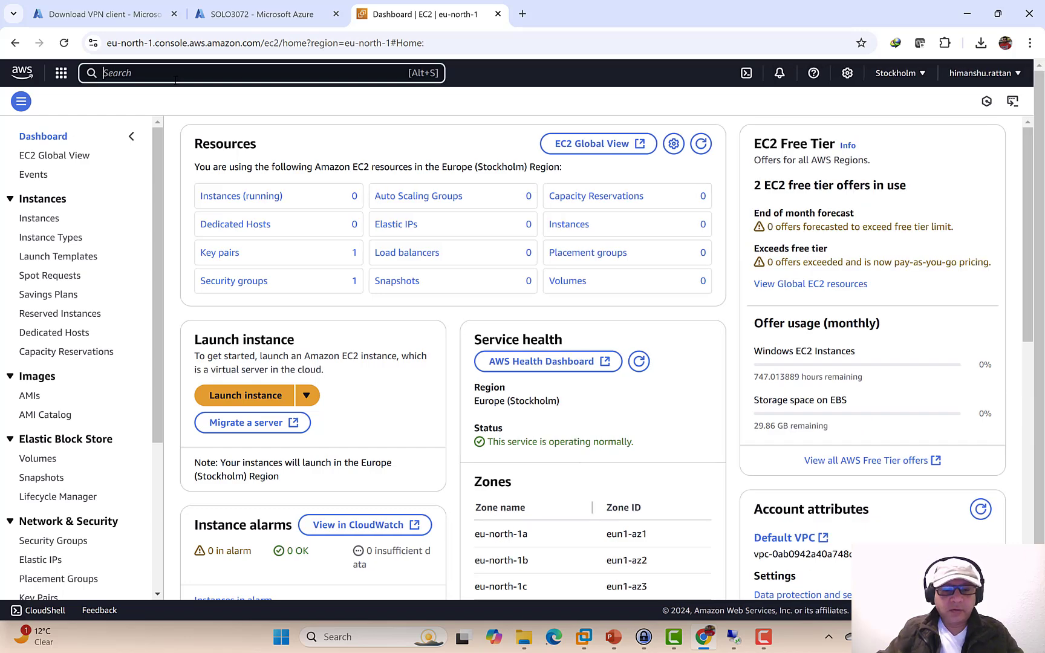
{"action": "type", "text": "VPC"}
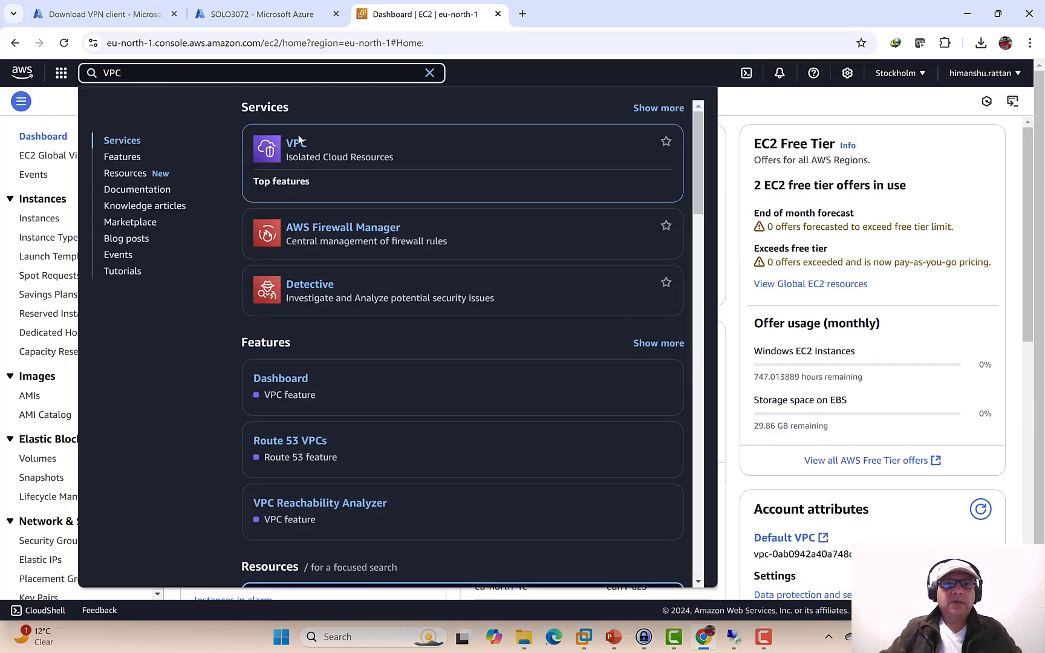
{"action": "left_click", "coordinate": [296, 143]}
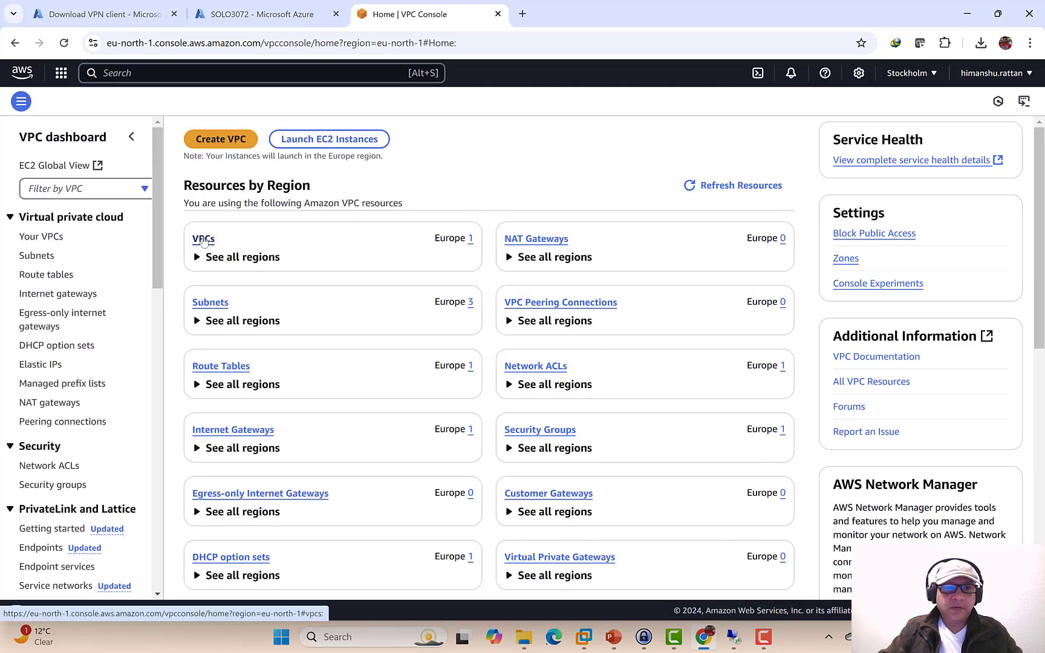
{"action": "left_click", "coordinate": [221, 140]}
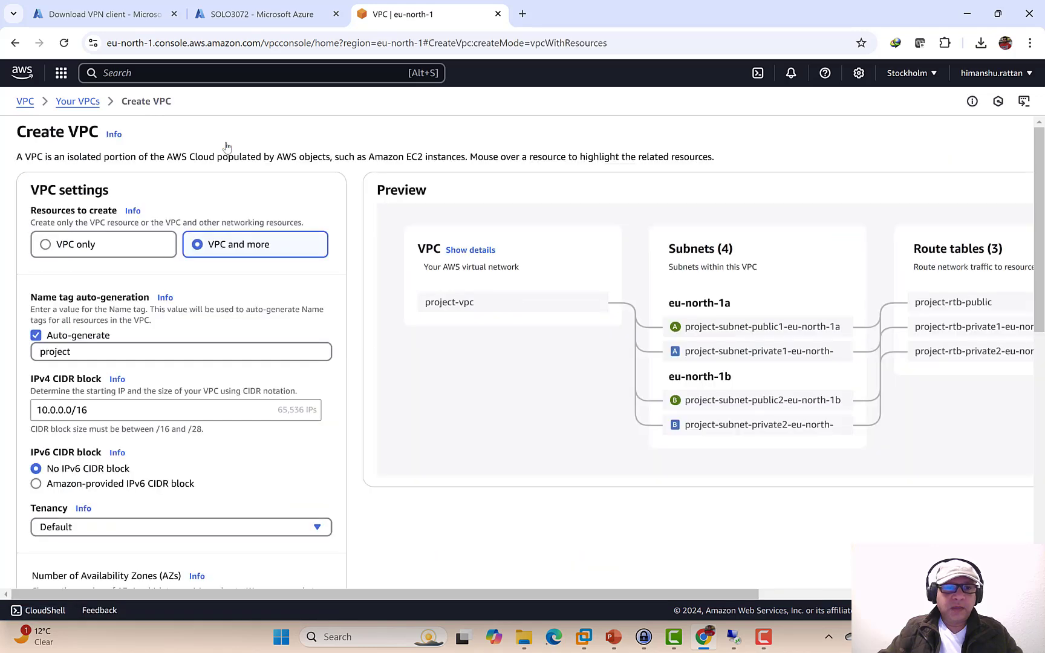
{"action": "left_click", "coordinate": [50, 246]}
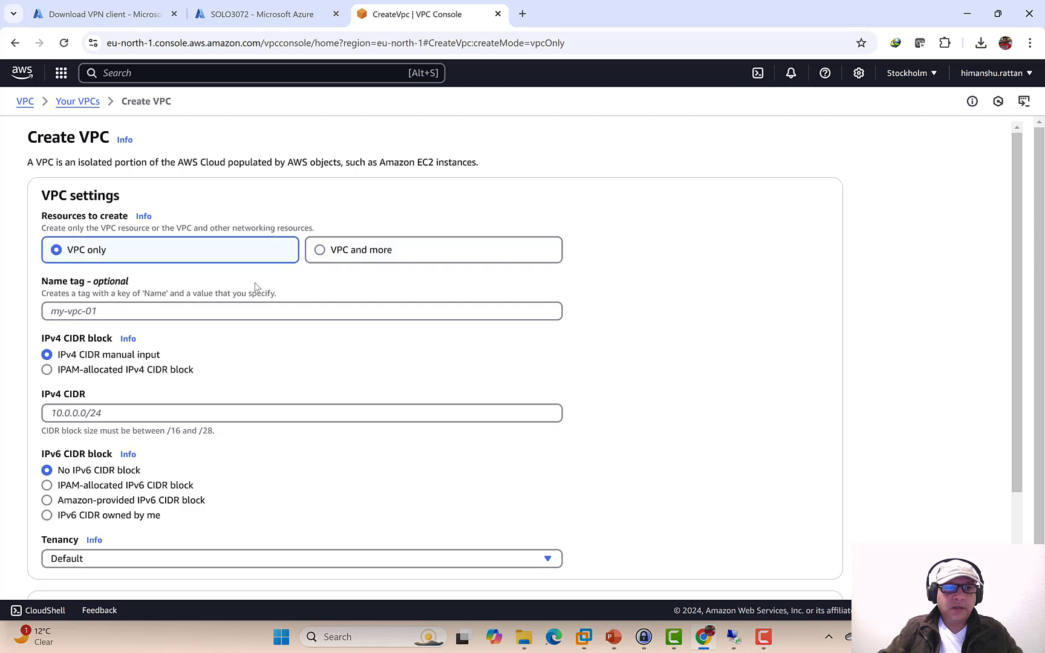
{"action": "left_click", "coordinate": [107, 308]}
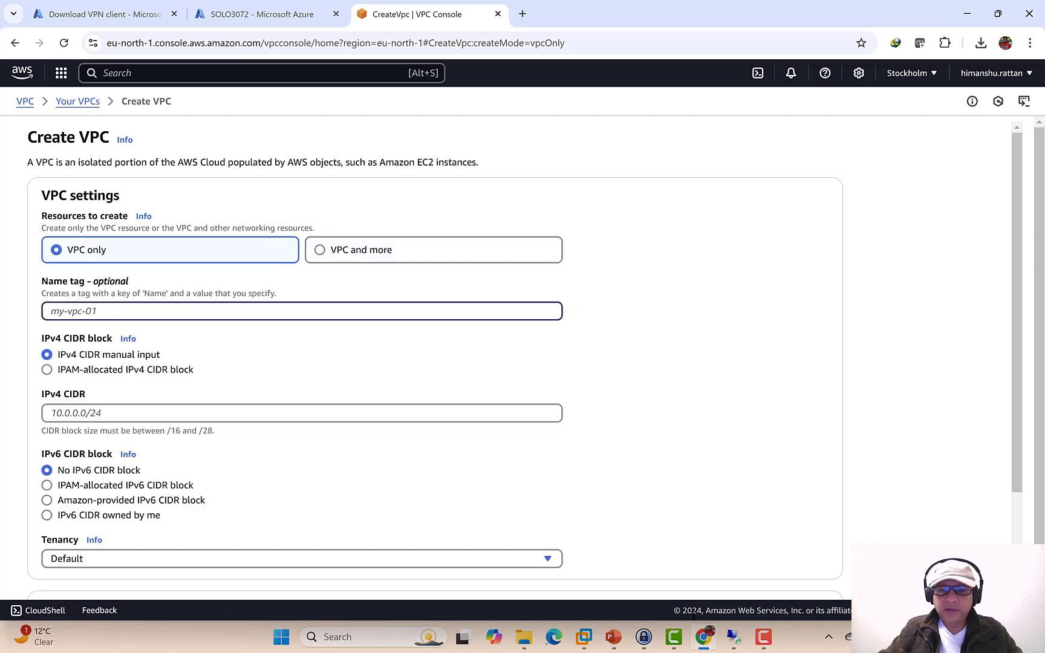
{"action": "left_click", "coordinate": [611, 635]}
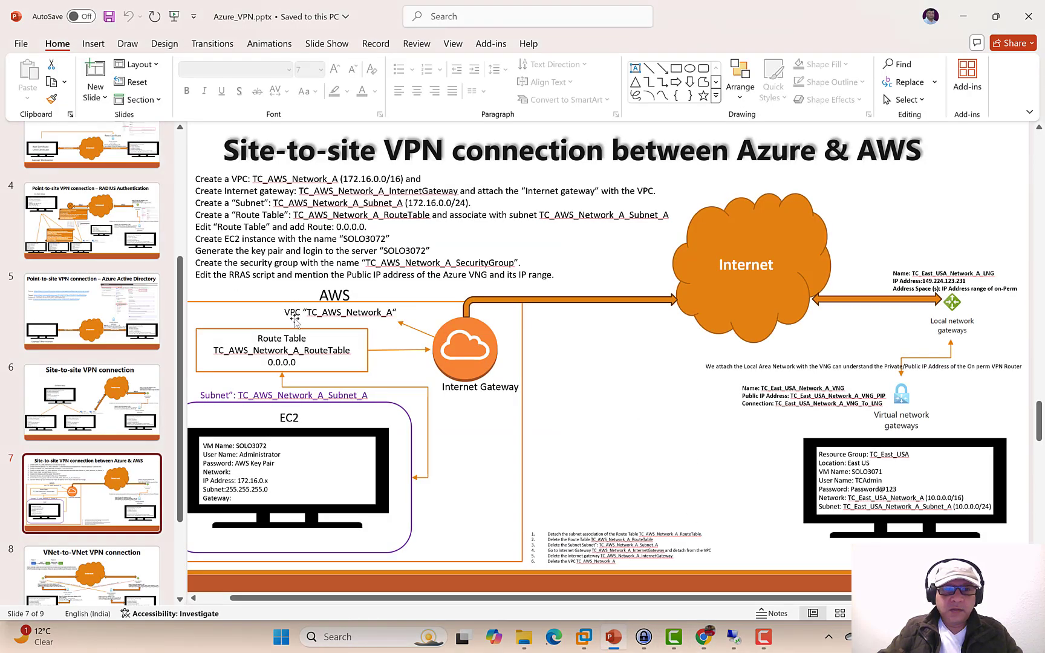
- Copy the name TC_AWS_Network_A from the slide's AWS diagram and return to the Create VPC form
{"action": "left_click_drag", "start_coordinate": [392, 312], "coordinate": [302, 309]}
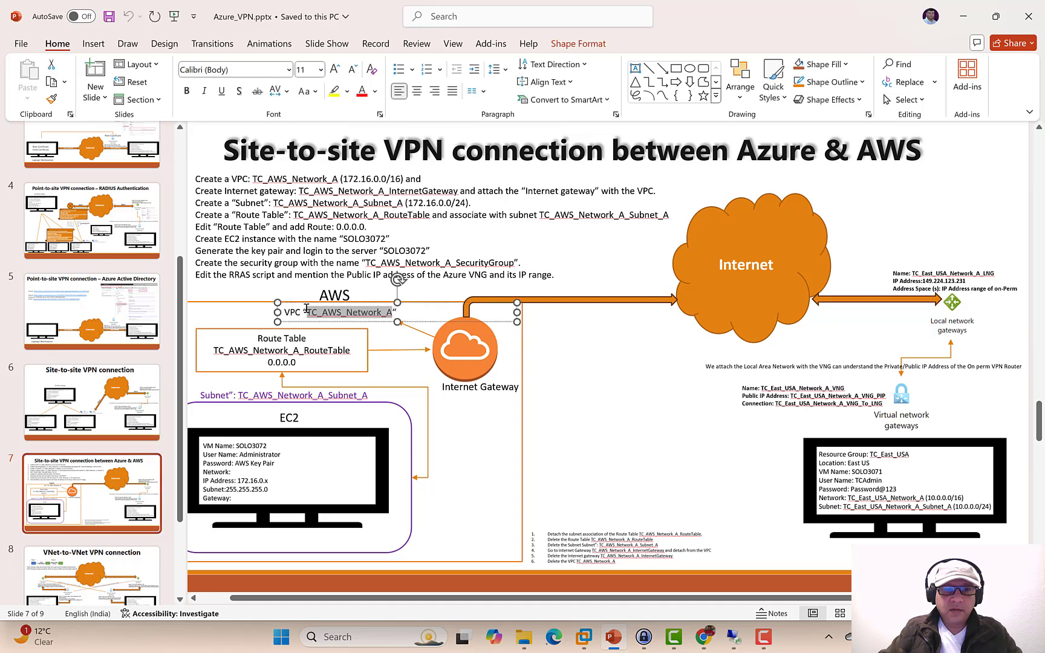
{"action": "right_click", "coordinate": [314, 311]}
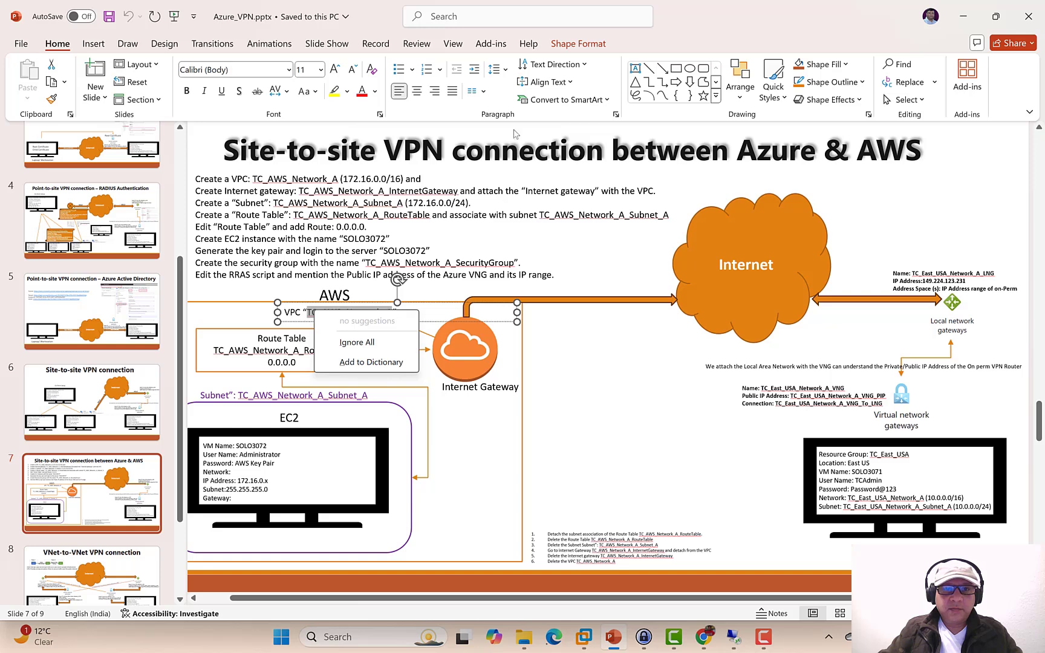
{"action": "key", "text": "Escape"}
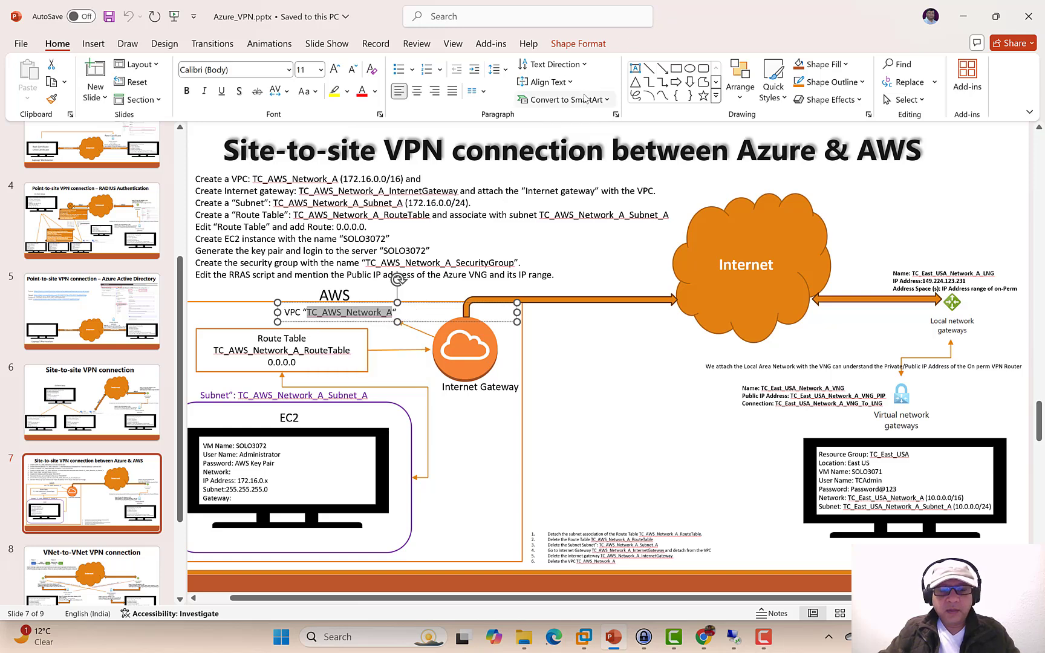
{"action": "key", "text": "ctrl+c"}
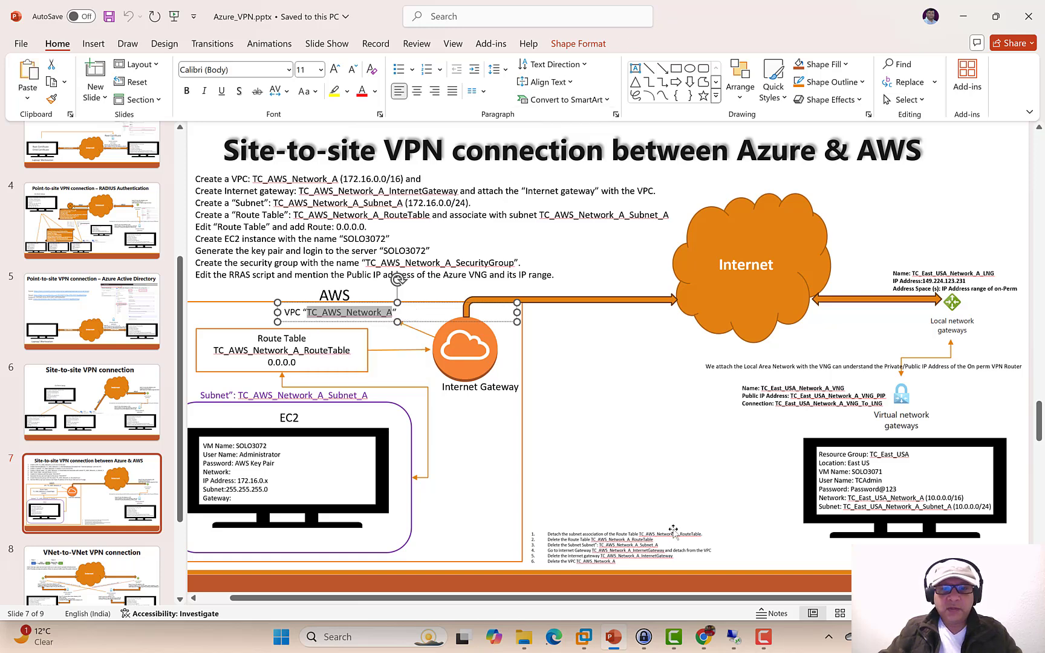
{"action": "left_click", "coordinate": [701, 636]}
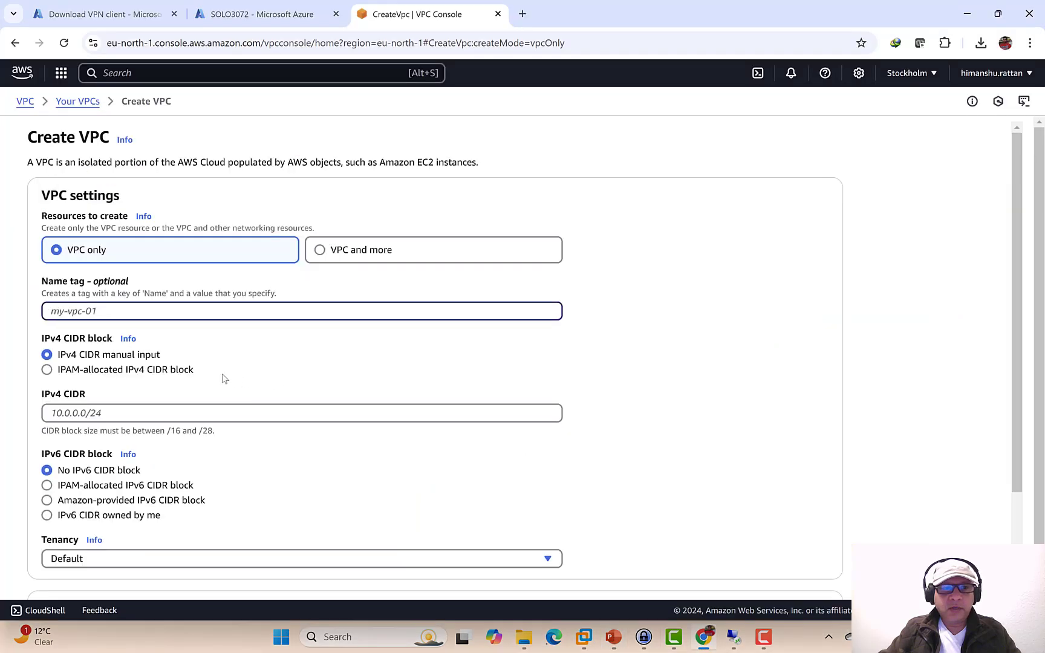
- Paste TC_AWS_Network_A as the VPC name and select the CIDR 172.16.0.0/16 on the slide
{"action": "key", "text": "ctrl+v"}
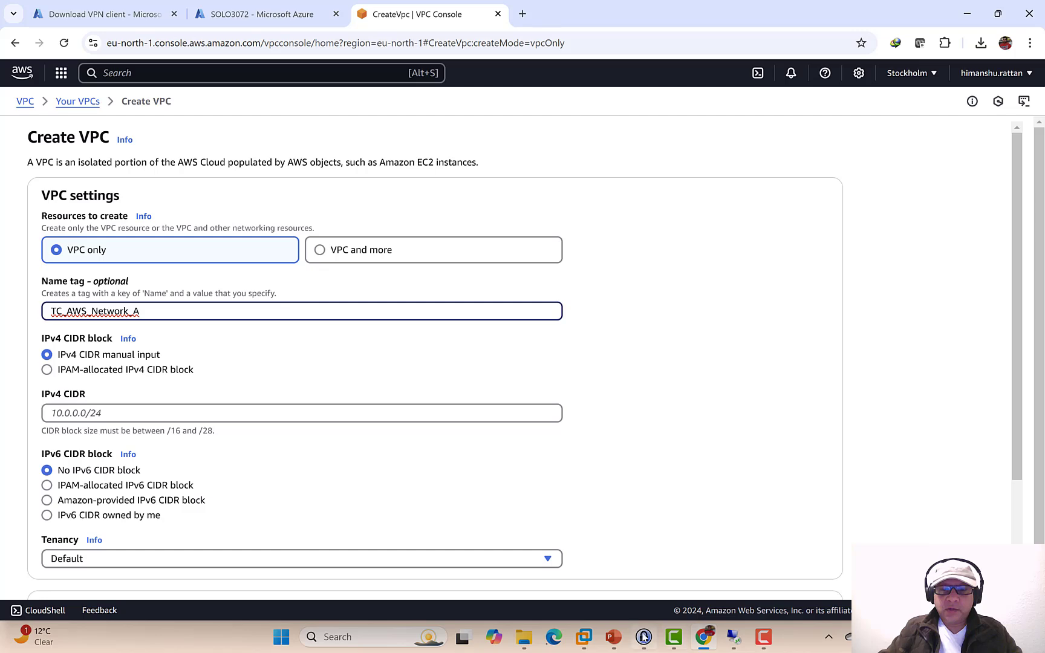
{"action": "left_click", "coordinate": [614, 637]}
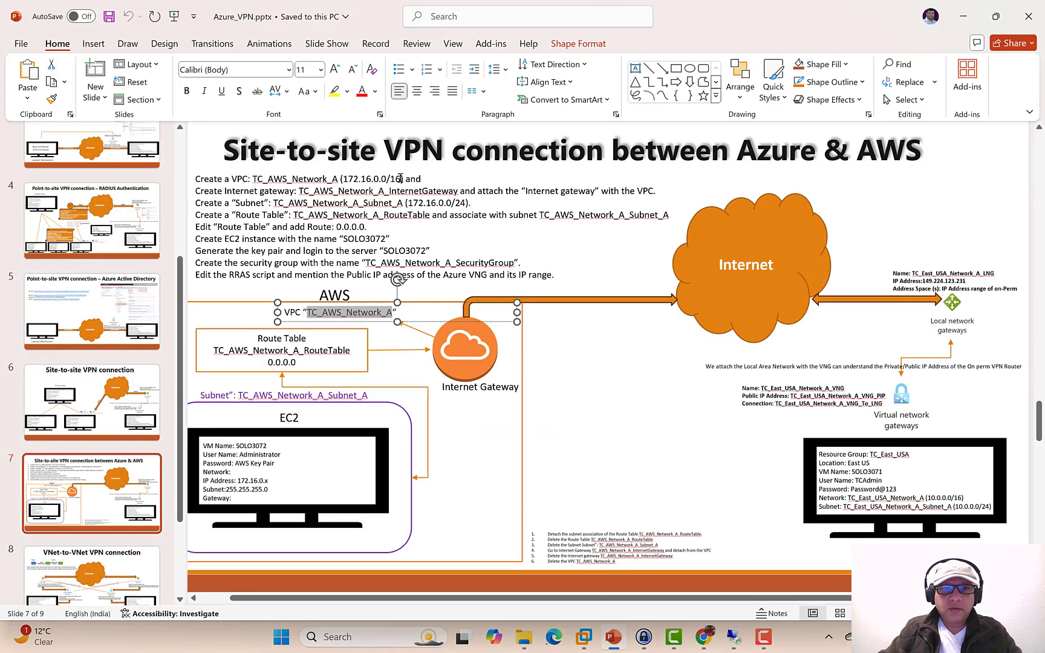
{"action": "left_click", "coordinate": [400, 179]}
{"action": "left_click_drag", "start_coordinate": [394, 178], "coordinate": [343, 178]}
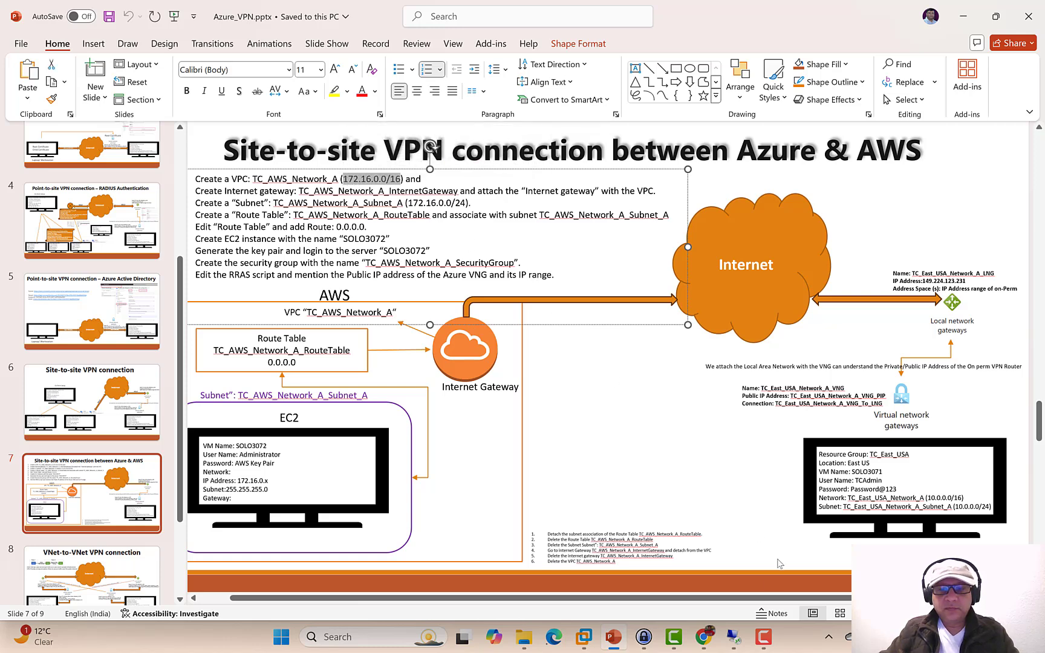
- Enter 172.16.0.0/16 as the IPv4 CIDR and create the VPC
{"action": "left_click", "coordinate": [703, 637]}
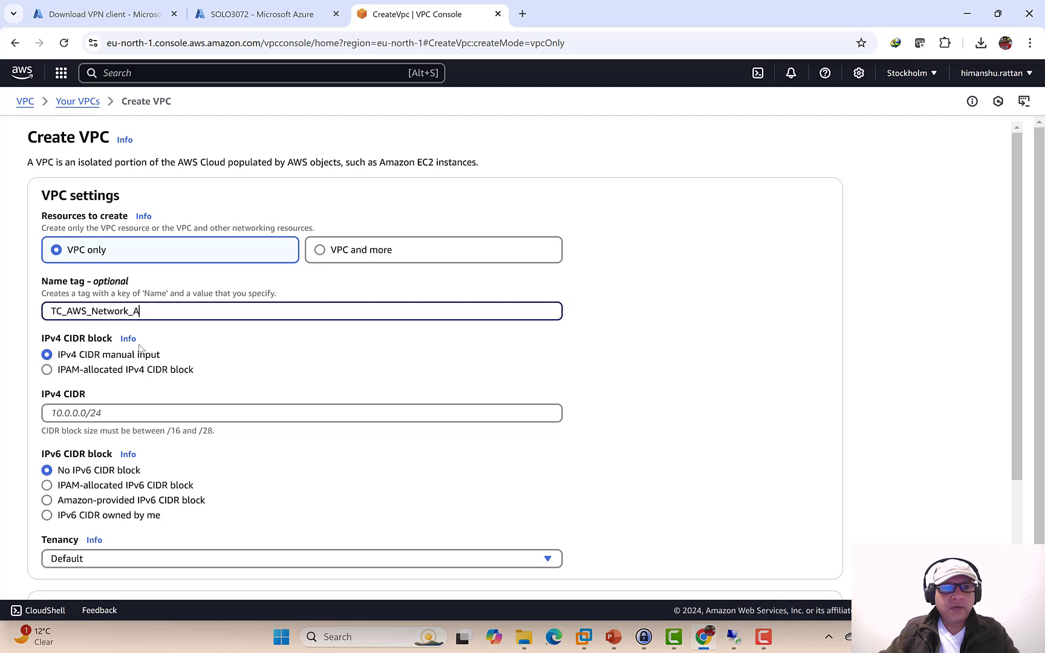
{"action": "left_click", "coordinate": [125, 410]}
{"action": "key", "text": "ctrl+v"}
{"action": "scroll", "coordinate": [464, 315], "scroll_direction": "down", "scroll_amount": 1}
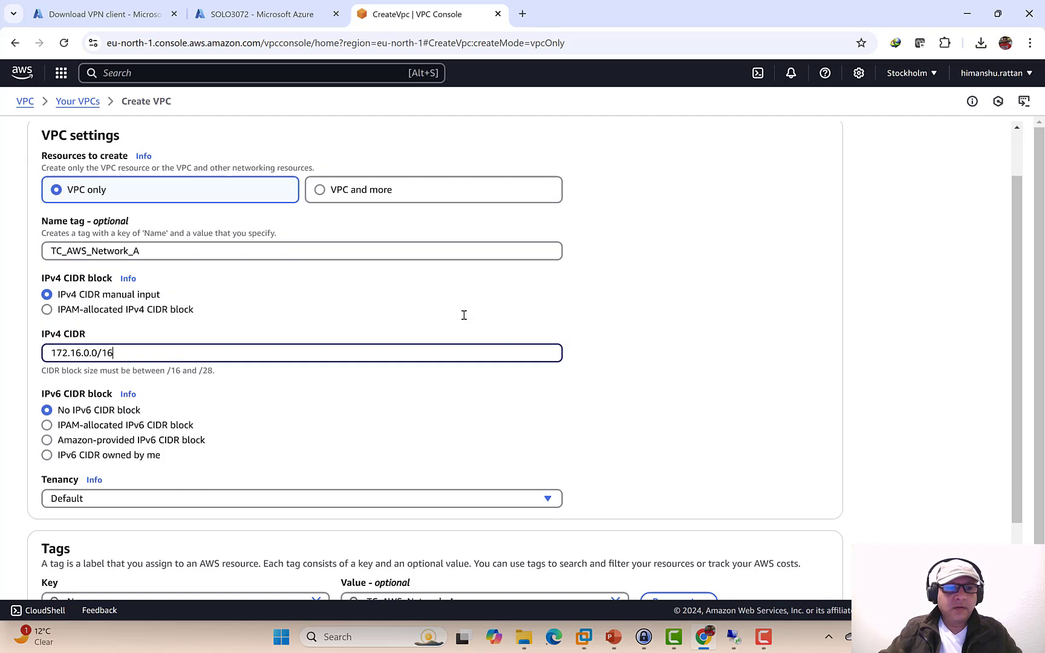
{"action": "scroll", "coordinate": [464, 315], "scroll_direction": "down", "scroll_amount": 2}
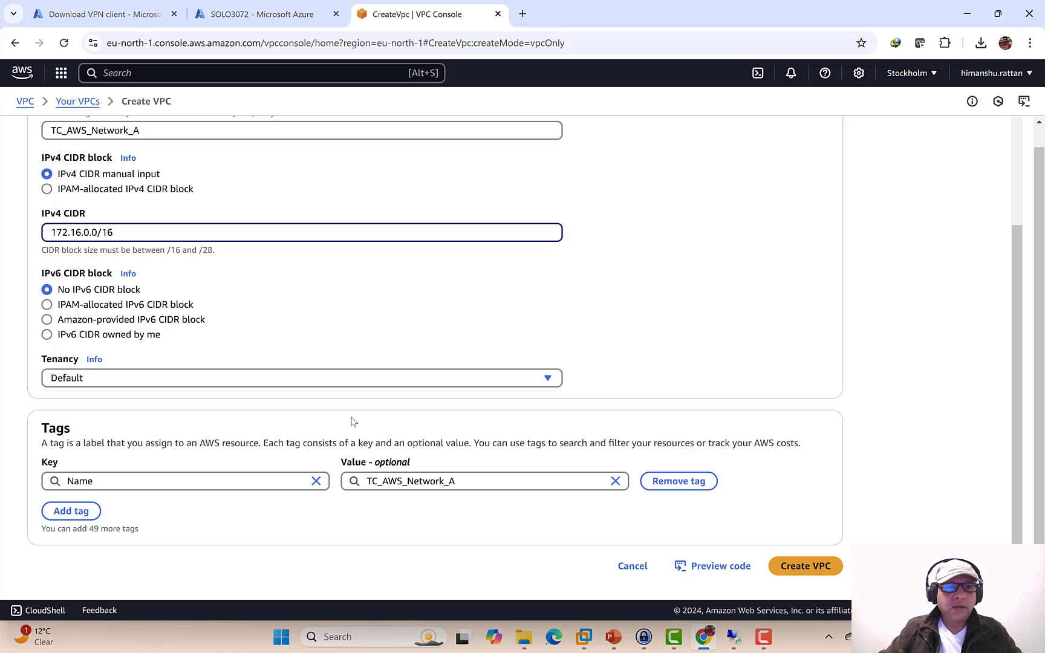
{"action": "left_click", "coordinate": [823, 566]}
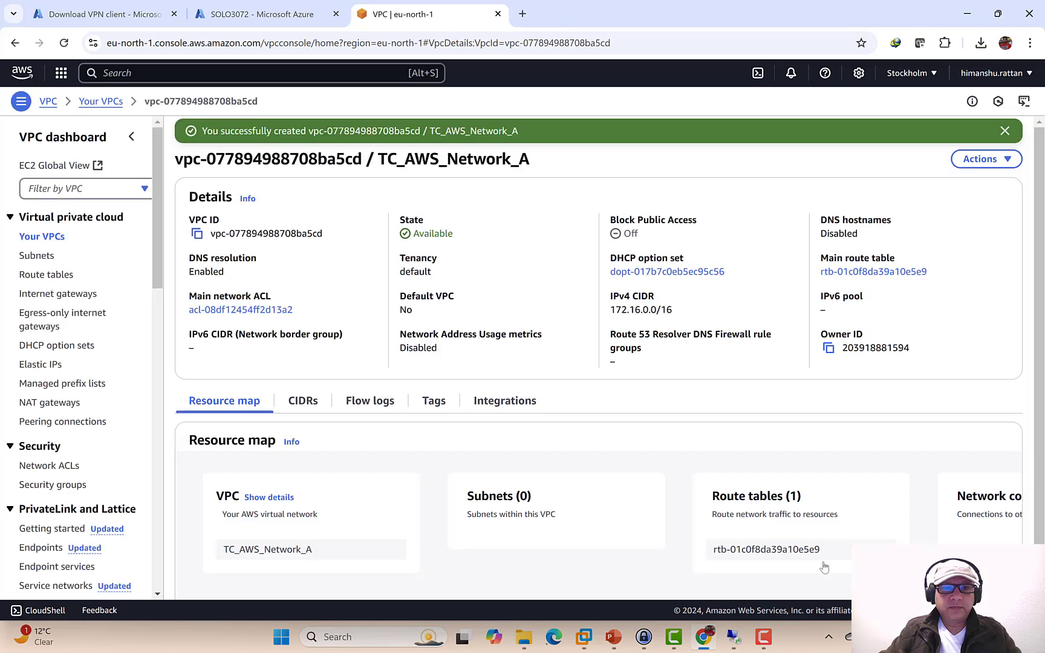
{"action": "left_click", "coordinate": [615, 637]}
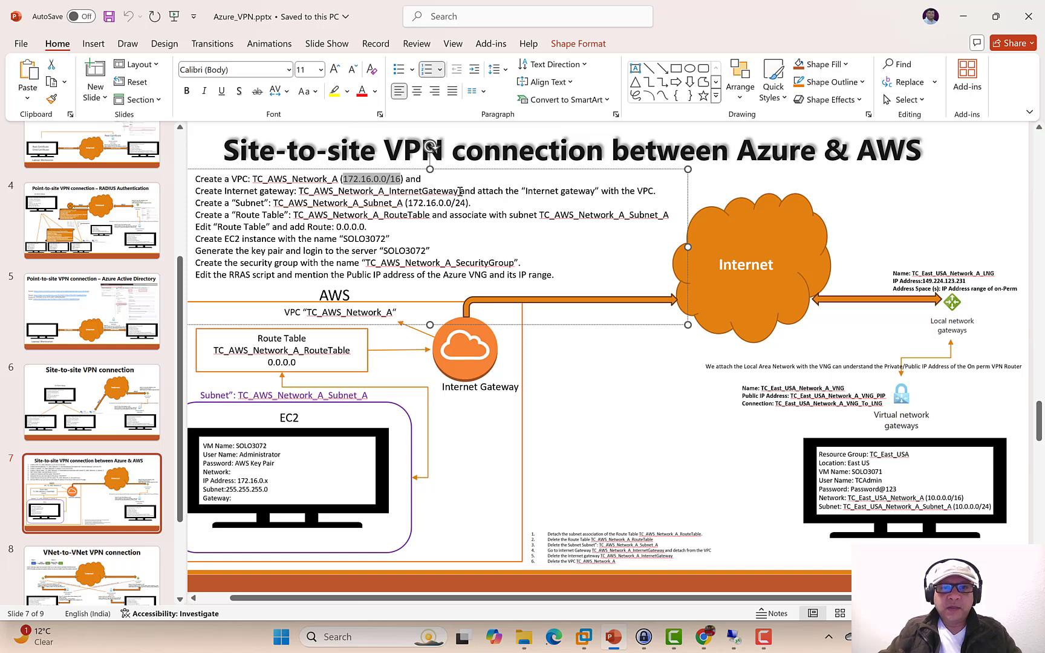
- Select the gateway name TC_AWS_Network_A_InternetGateway in the slide's instructions
{"action": "mouse_move", "coordinate": [460, 191]}
{"action": "left_mouse_down"}
{"action": "mouse_move", "coordinate": [391, 183]}
{"action": "mouse_move", "coordinate": [303, 191]}
{"action": "left_mouse_up"}
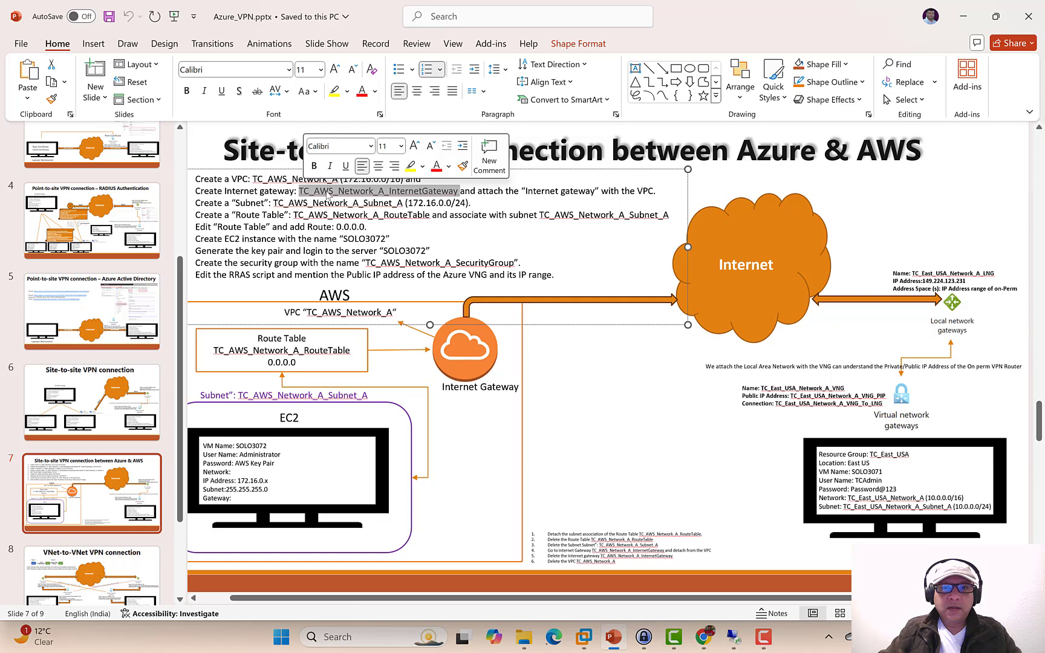
{"action": "right_click", "coordinate": [327, 194]}
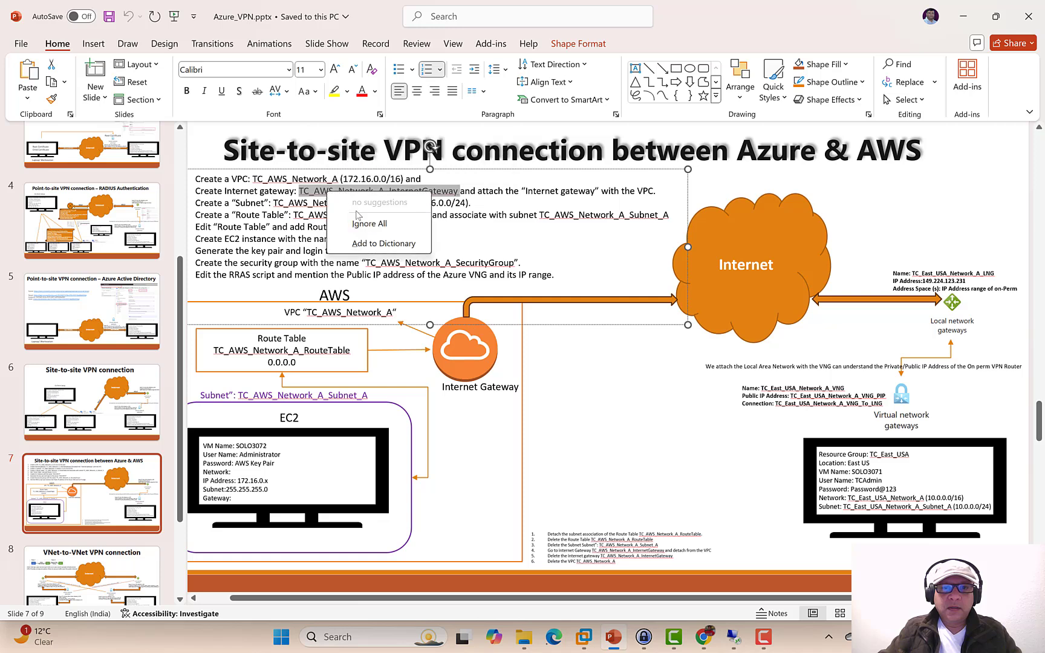
{"action": "left_click", "coordinate": [720, 25]}
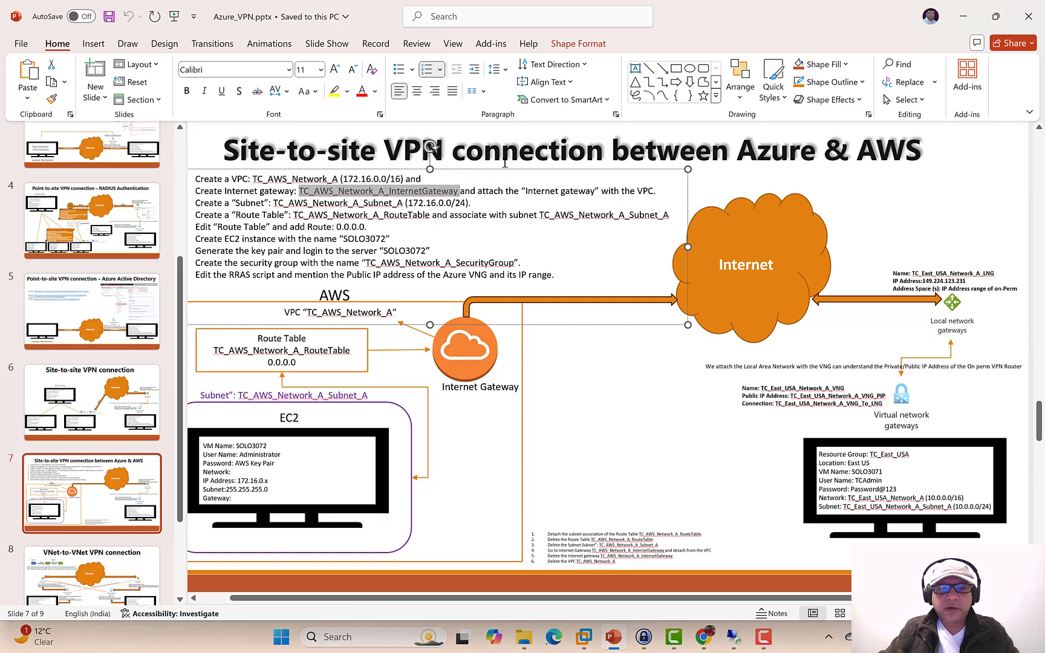
- Create the internet gateway TC_AWS_Network_A_InternetGateway
{"action": "left_click", "coordinate": [706, 641]}
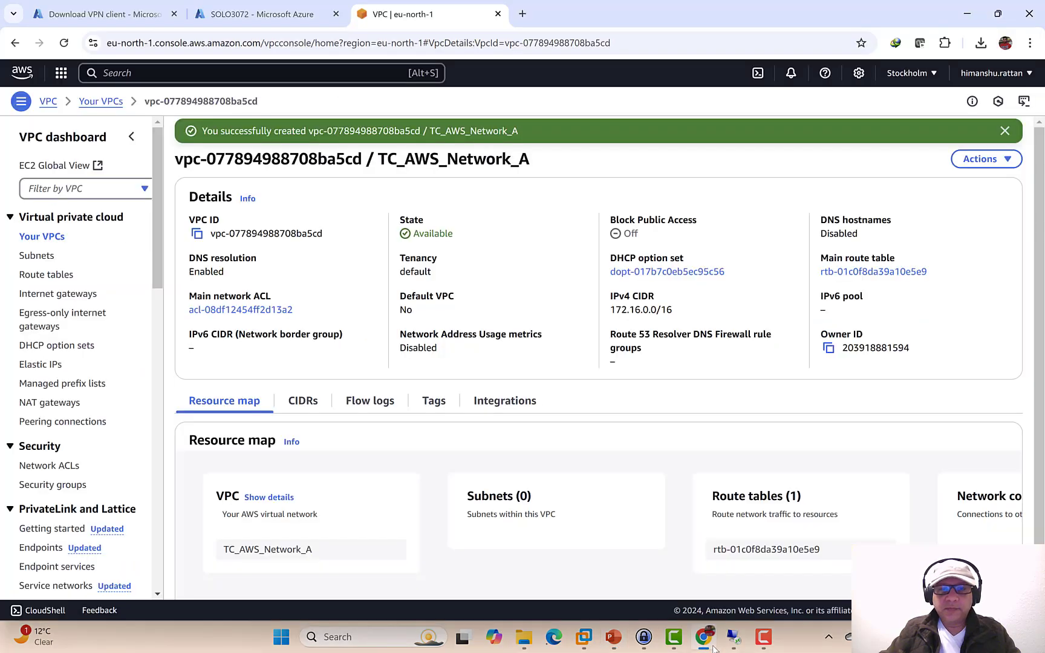
{"action": "left_click", "coordinate": [54, 295]}
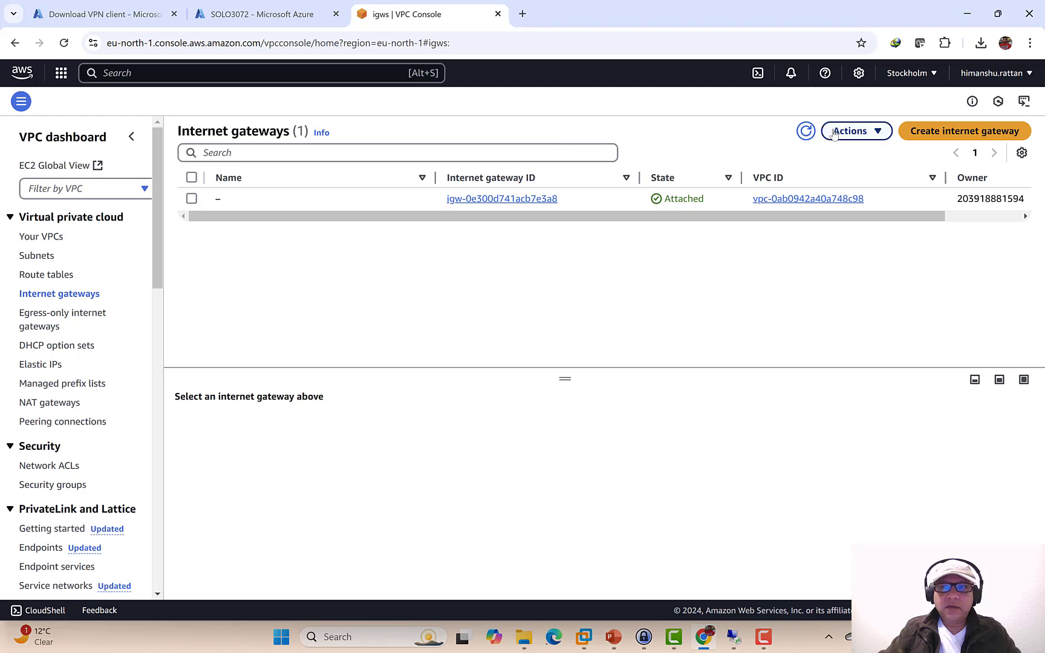
{"action": "left_click", "coordinate": [938, 136]}
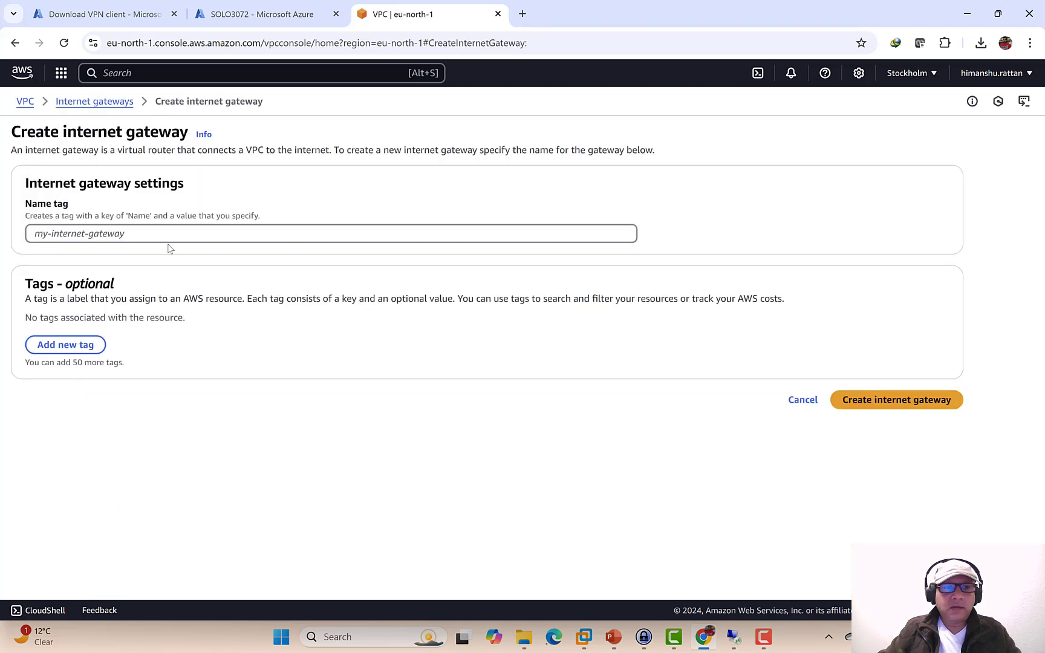
{"action": "left_click", "coordinate": [162, 235]}
{"action": "key", "text": "ctrl+v"}
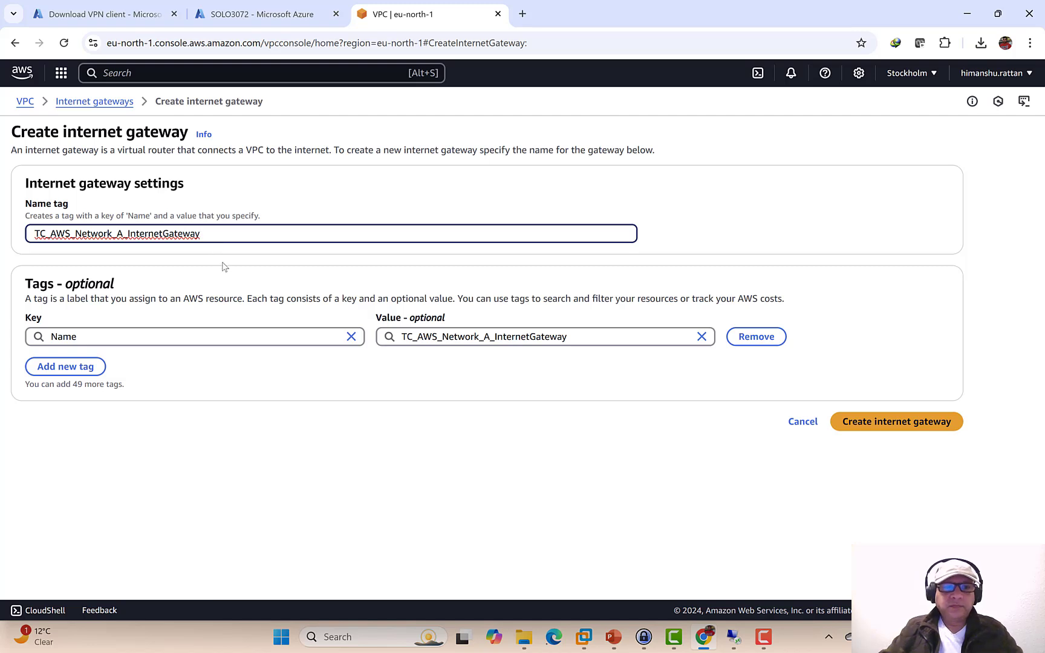
{"action": "left_click", "coordinate": [883, 429]}
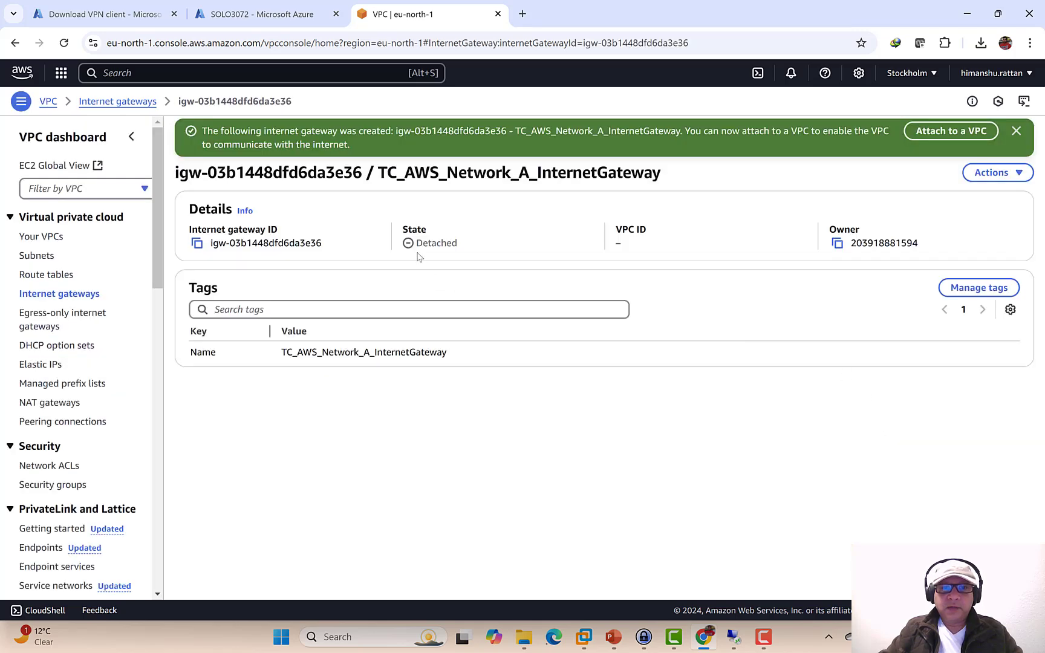
- Attach the new internet gateway to the TC_AWS_Network_A VPC
{"action": "left_click", "coordinate": [1019, 173]}
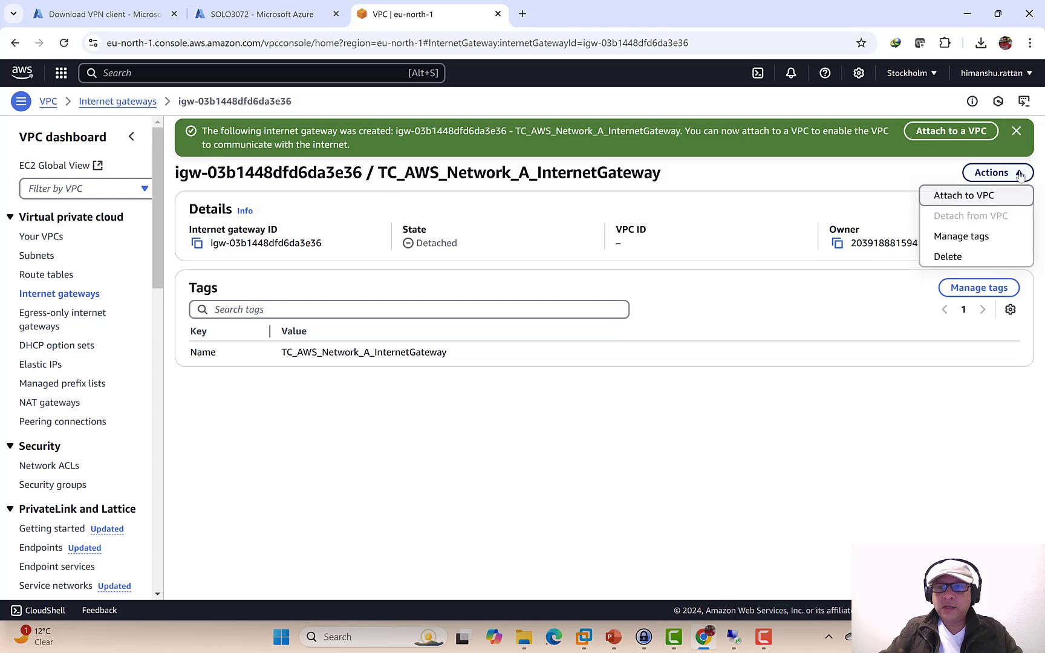
{"action": "left_click", "coordinate": [963, 196]}
{"action": "left_click", "coordinate": [236, 232]}
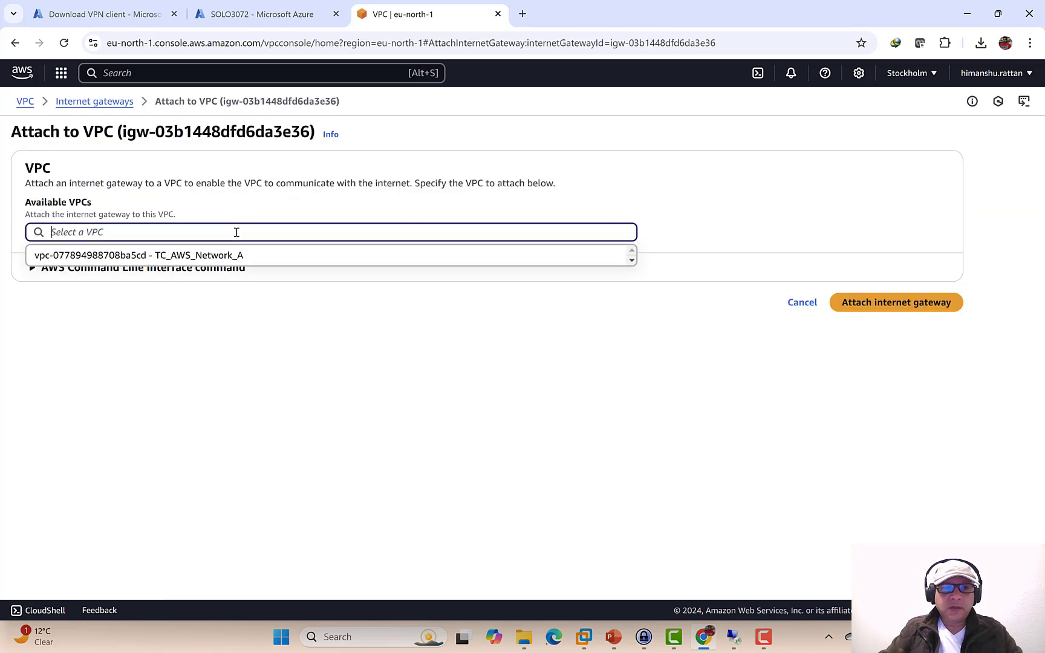
{"action": "left_click", "coordinate": [184, 254]}
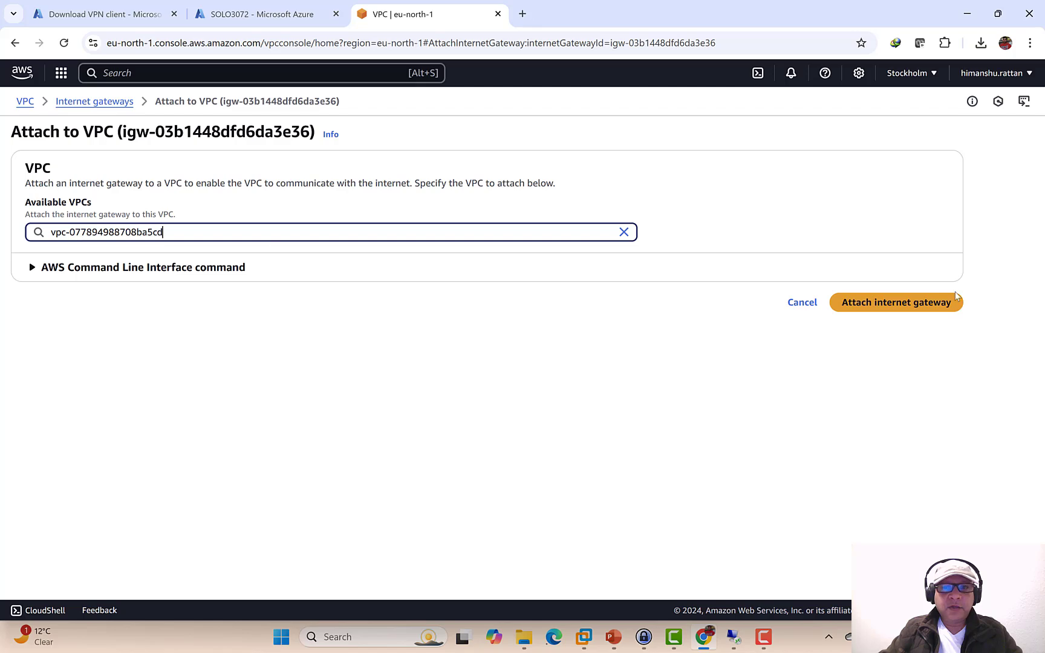
{"action": "left_click", "coordinate": [913, 310]}
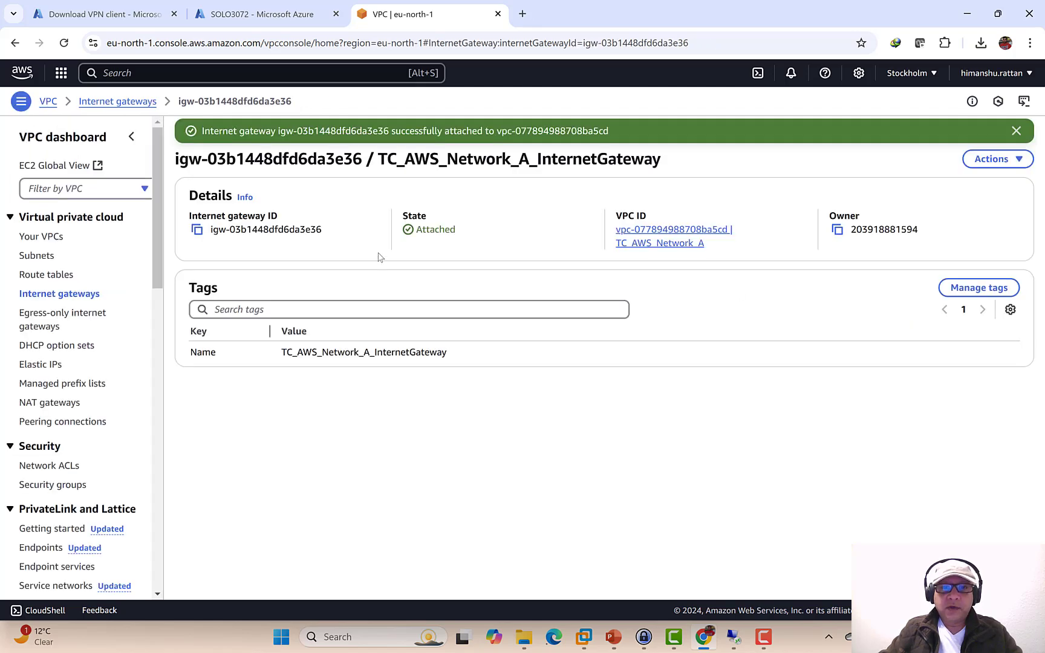
{"action": "left_click", "coordinate": [613, 637]}
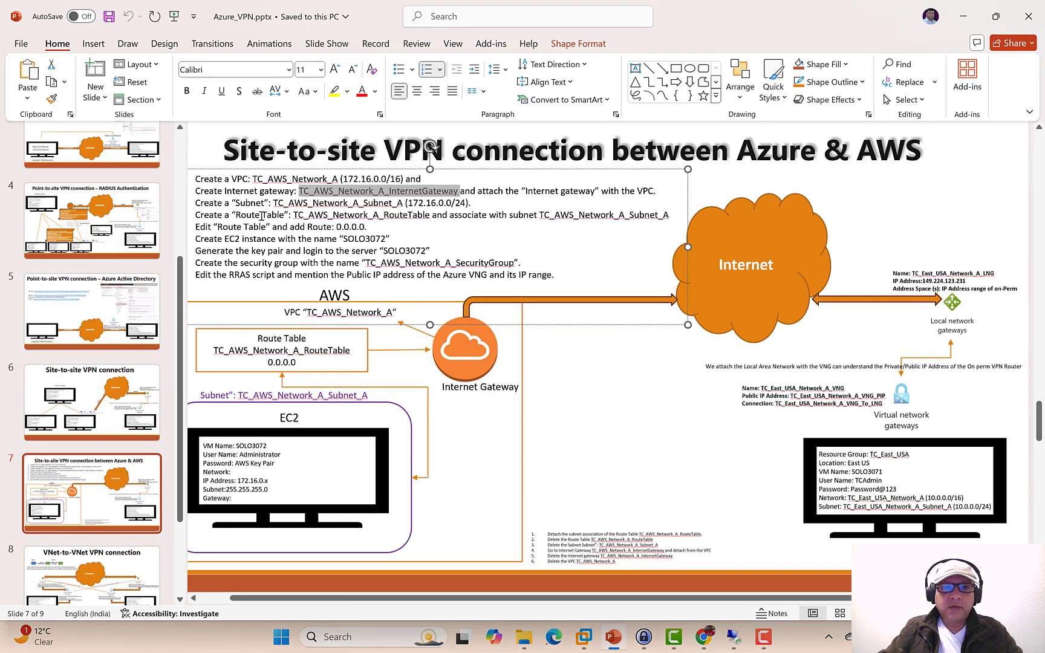
- Select TC_AWS_Network_A_Subnet_A on slide 7, then show the AWS Subnets list
{"action": "left_click_drag", "start_coordinate": [273, 203], "coordinate": [404, 205]}
{"action": "right_click", "coordinate": [394, 207]}
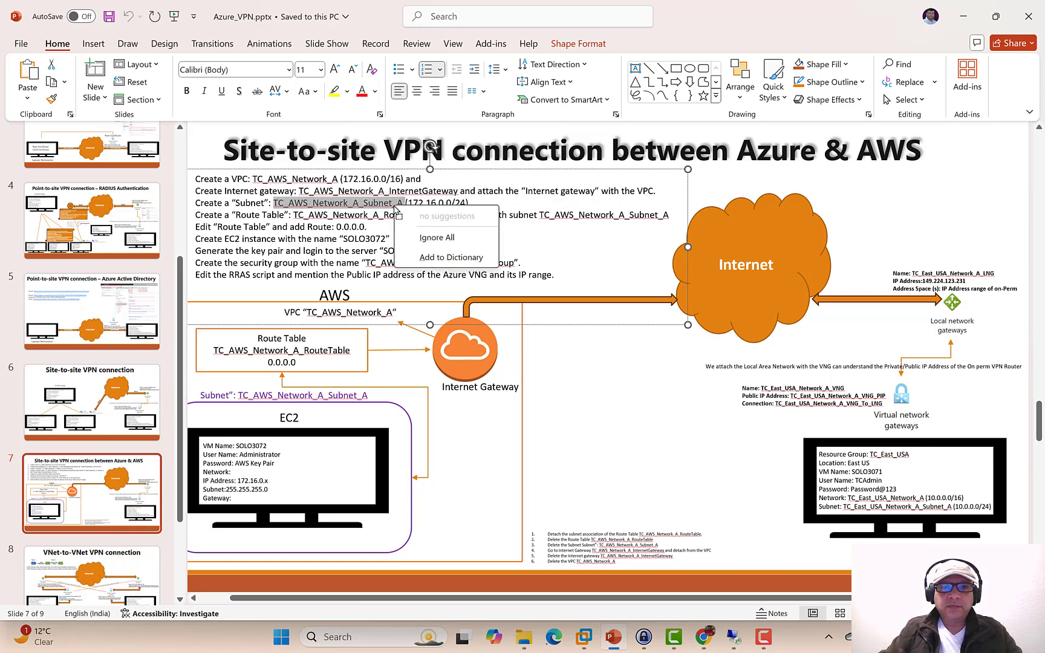
{"action": "left_click", "coordinate": [381, 208]}
{"action": "left_click", "coordinate": [394, 203]}
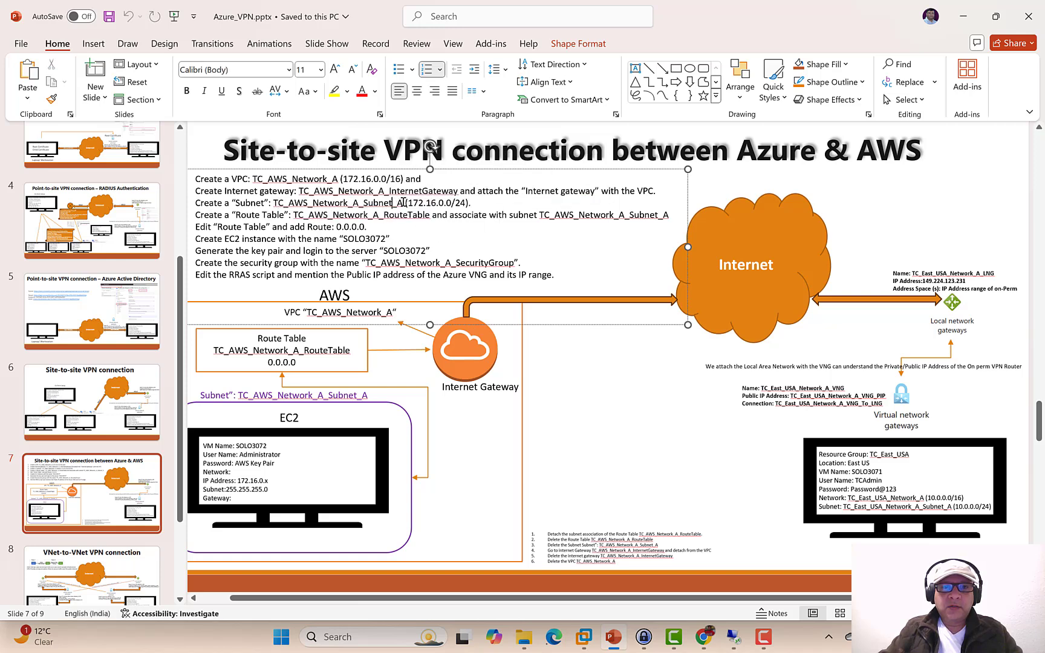
{"action": "left_click_drag", "start_coordinate": [403, 203], "coordinate": [274, 203]}
{"action": "key", "text": "ctrl+c"}
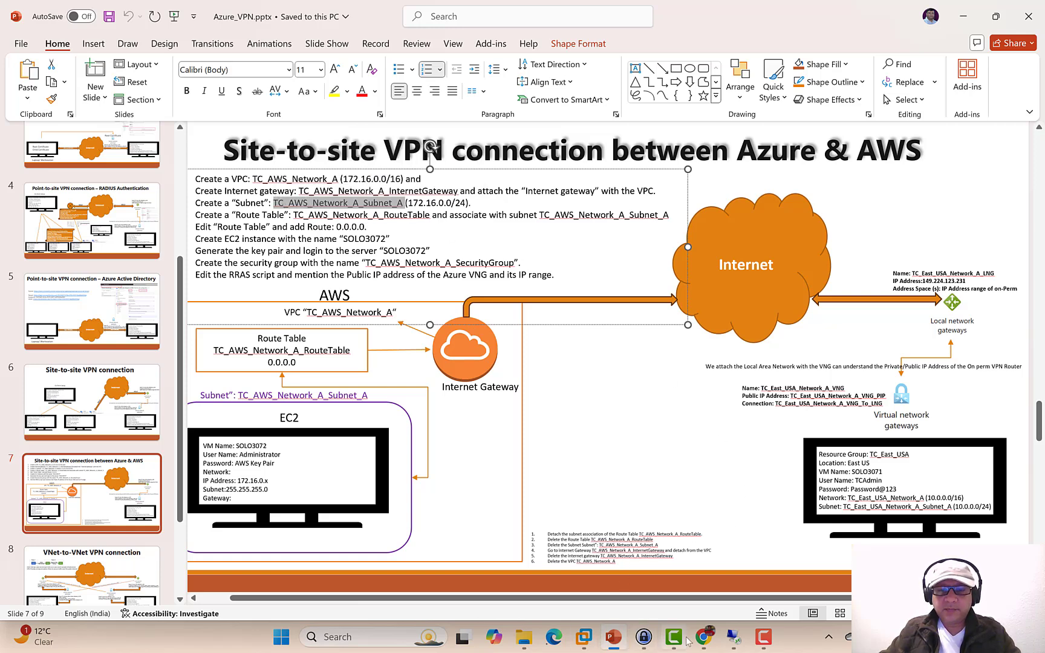
{"action": "left_click", "coordinate": [702, 637]}
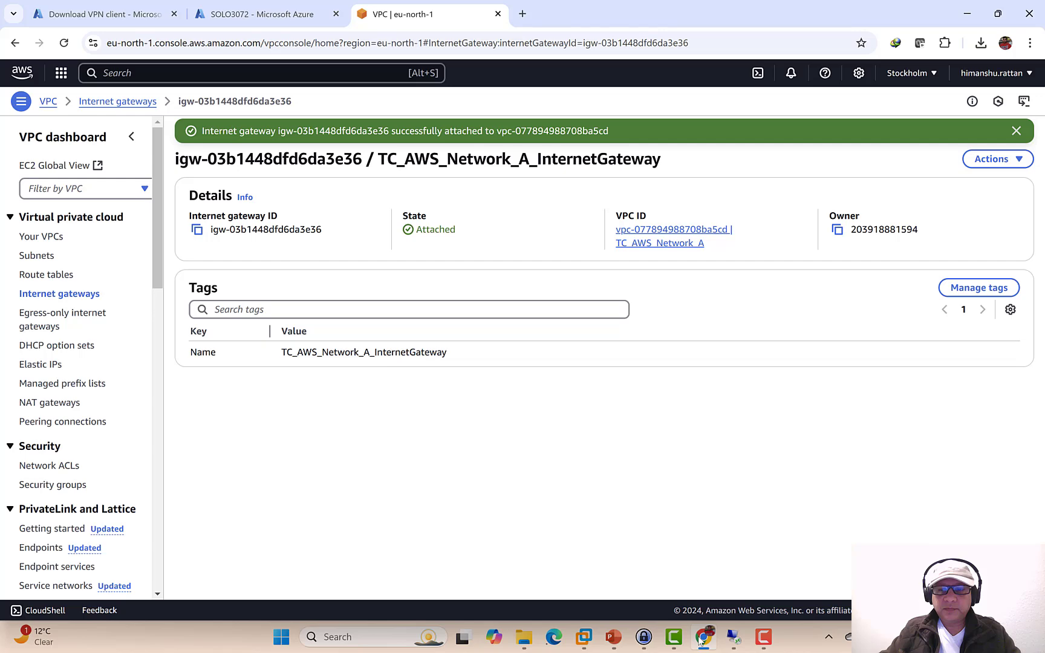
{"action": "left_click", "coordinate": [35, 256]}
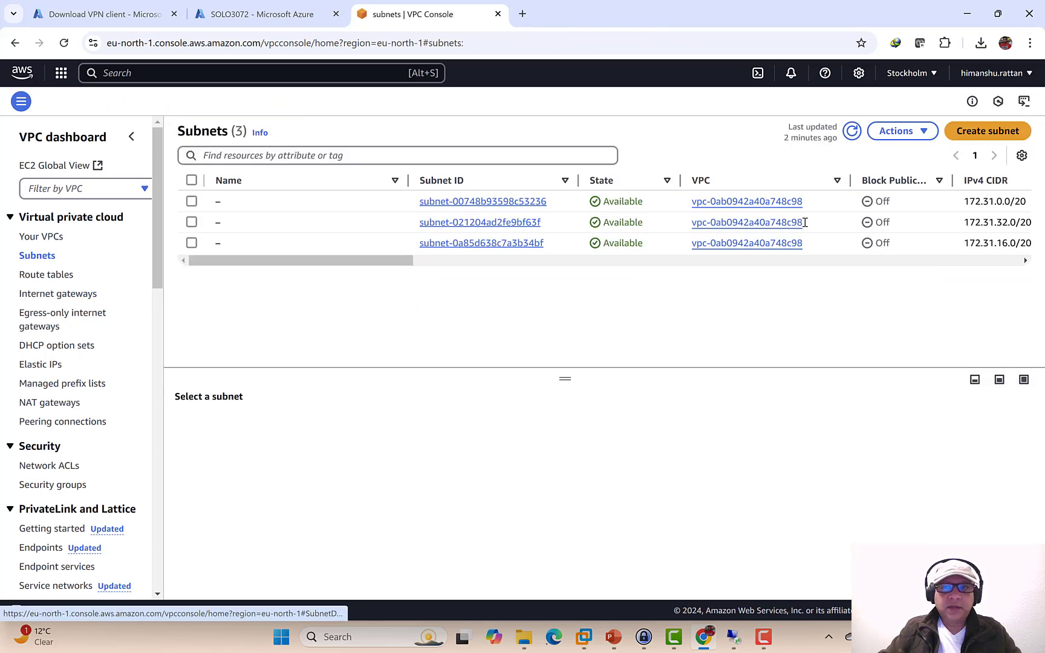
- Start a new subnet named TC_AWS_Network_A_Subnet_A in the TC_AWS_Network_A VPC
{"action": "left_click", "coordinate": [987, 130]}
{"action": "left_click", "coordinate": [182, 225]}
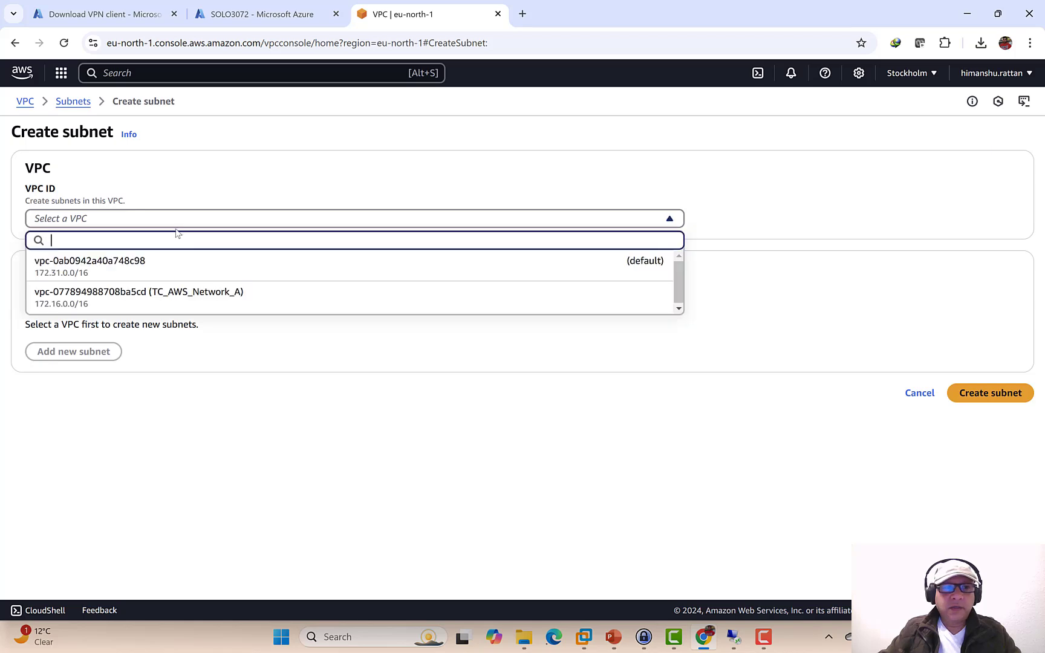
{"action": "left_click", "coordinate": [129, 295]}
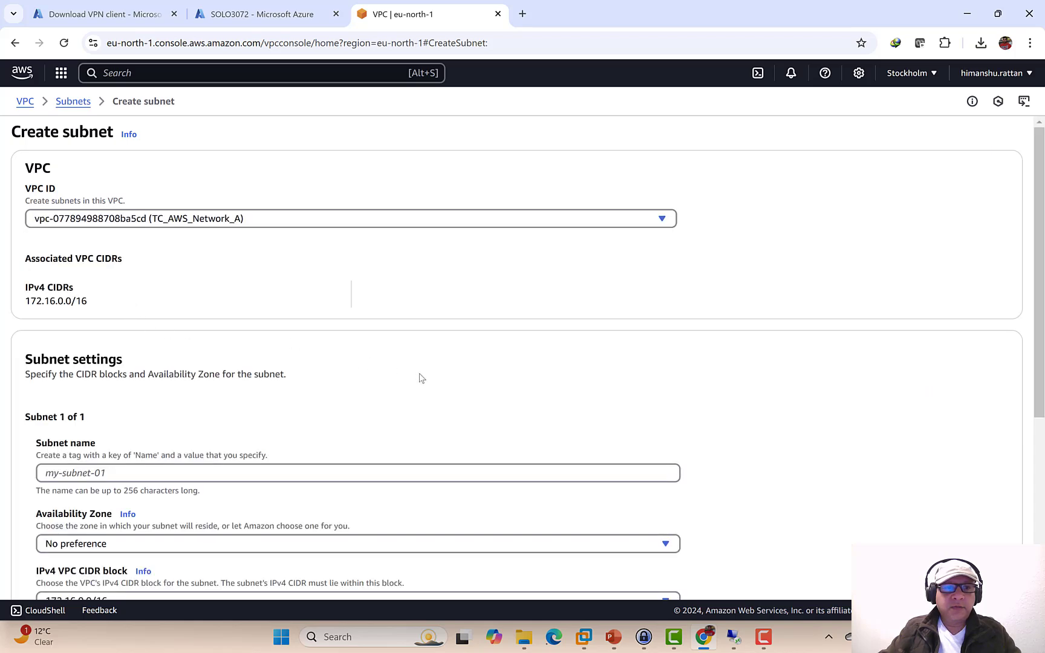
{"action": "scroll", "coordinate": [419, 376], "scroll_direction": "down", "scroll_amount": 3}
{"action": "left_click", "coordinate": [131, 272]}
{"action": "key", "text": "ctrl+v"}
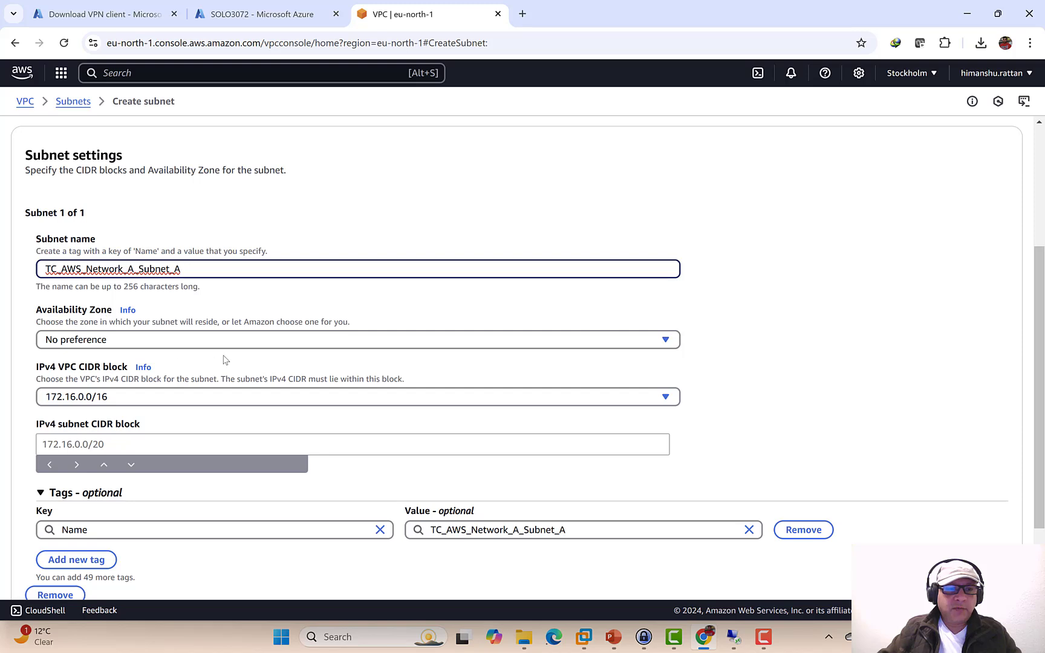
{"action": "scroll", "coordinate": [224, 360], "scroll_direction": "down", "scroll_amount": 1}
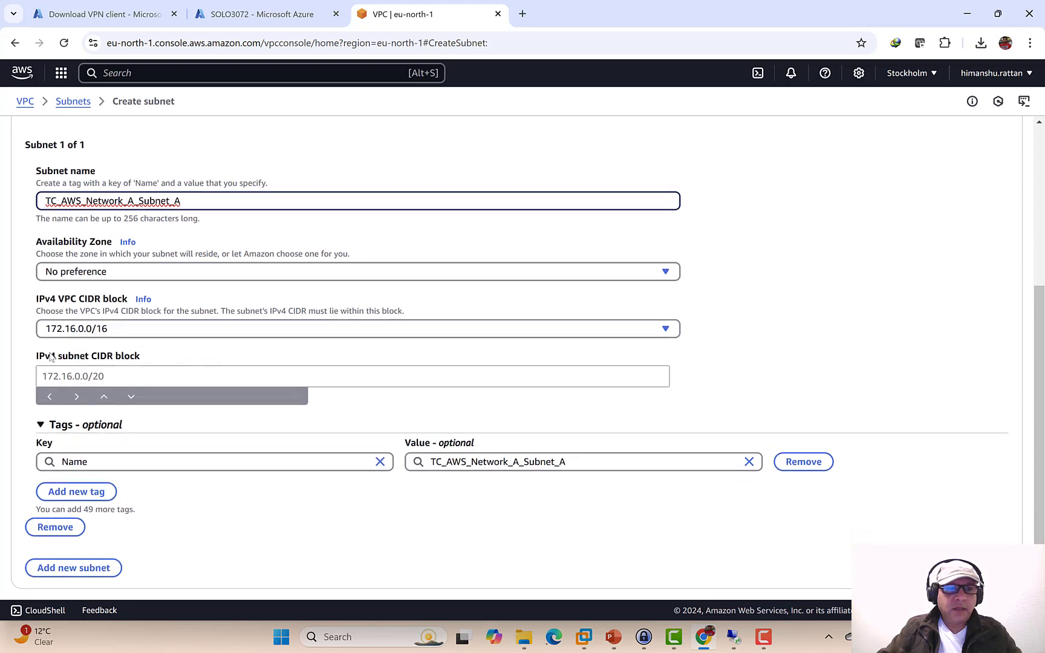
{"action": "left_click", "coordinate": [77, 376]}
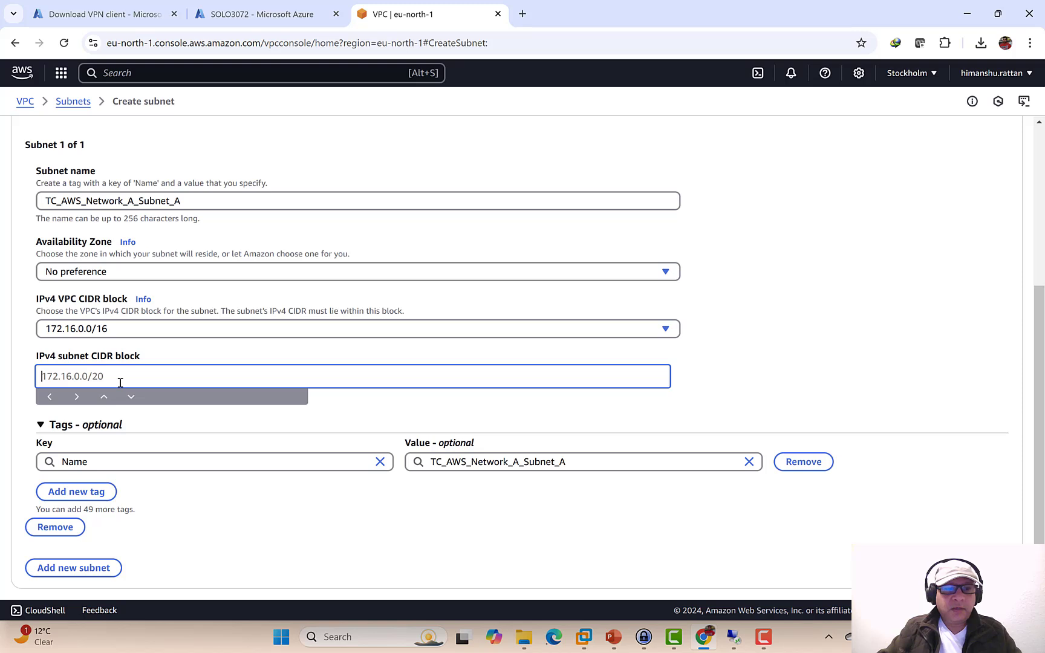
{"action": "key", "text": "Tab"}
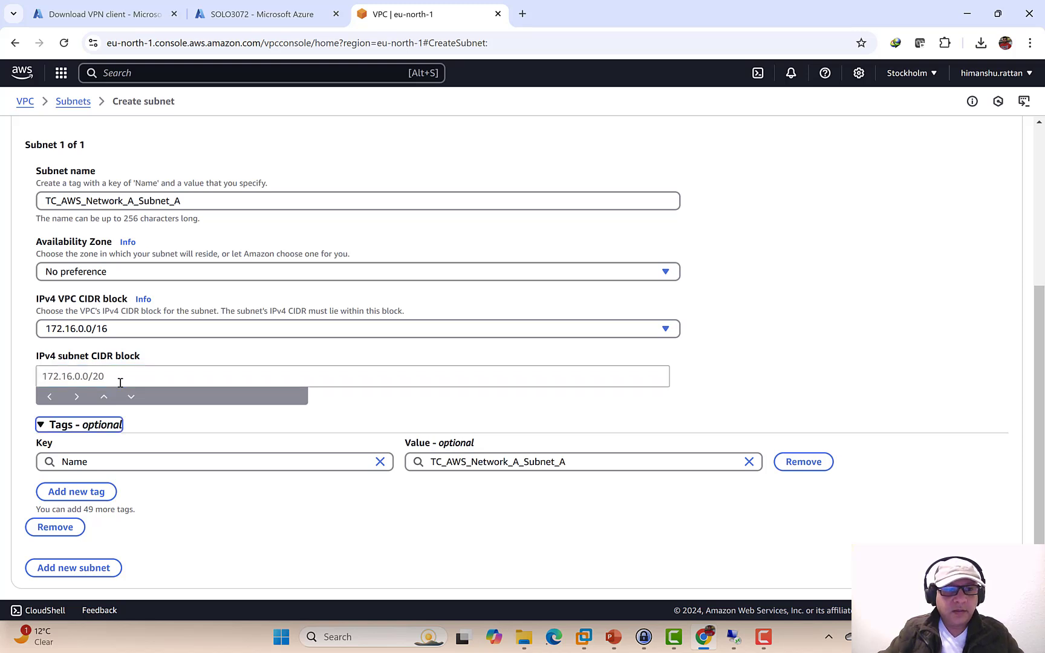
{"action": "left_click", "coordinate": [132, 377]}
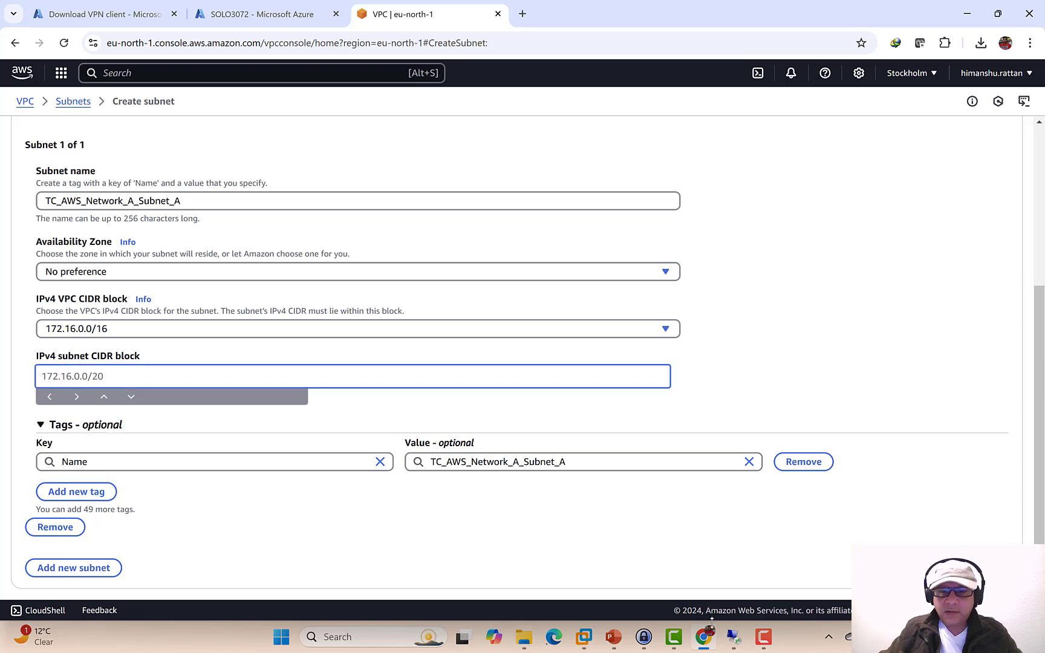
- Copy 172.16.0.0/24 from the slide as the subnet CIDR block and create the subnet
{"action": "left_click", "coordinate": [614, 637]}
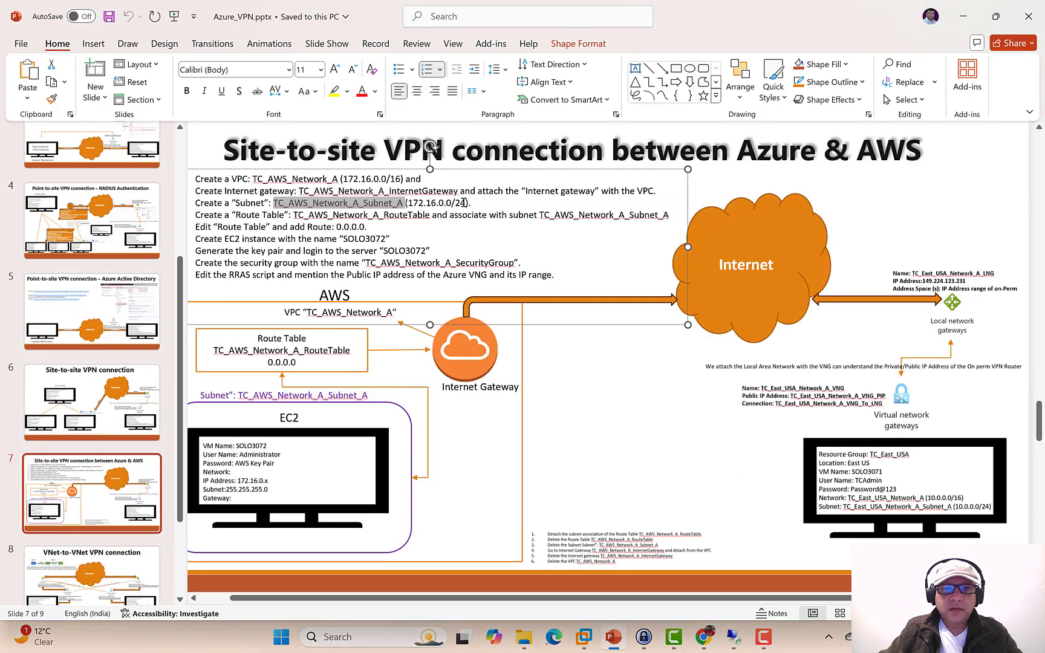
{"action": "left_click_drag", "start_coordinate": [465, 202], "coordinate": [408, 203]}
{"action": "key", "text": "ctrl+c"}
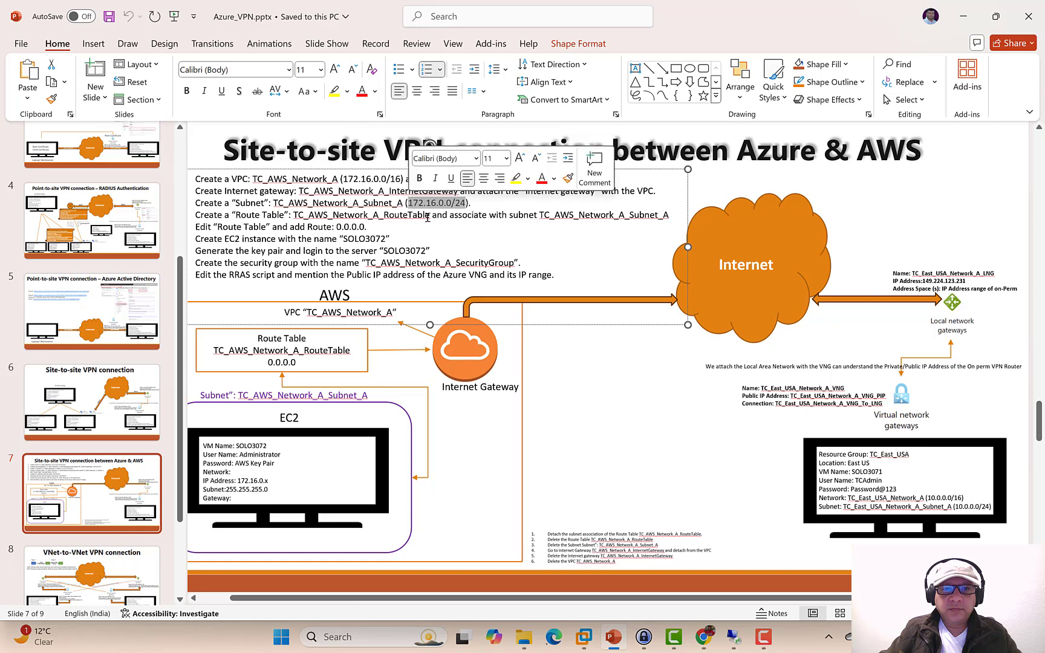
{"action": "left_click", "coordinate": [702, 636]}
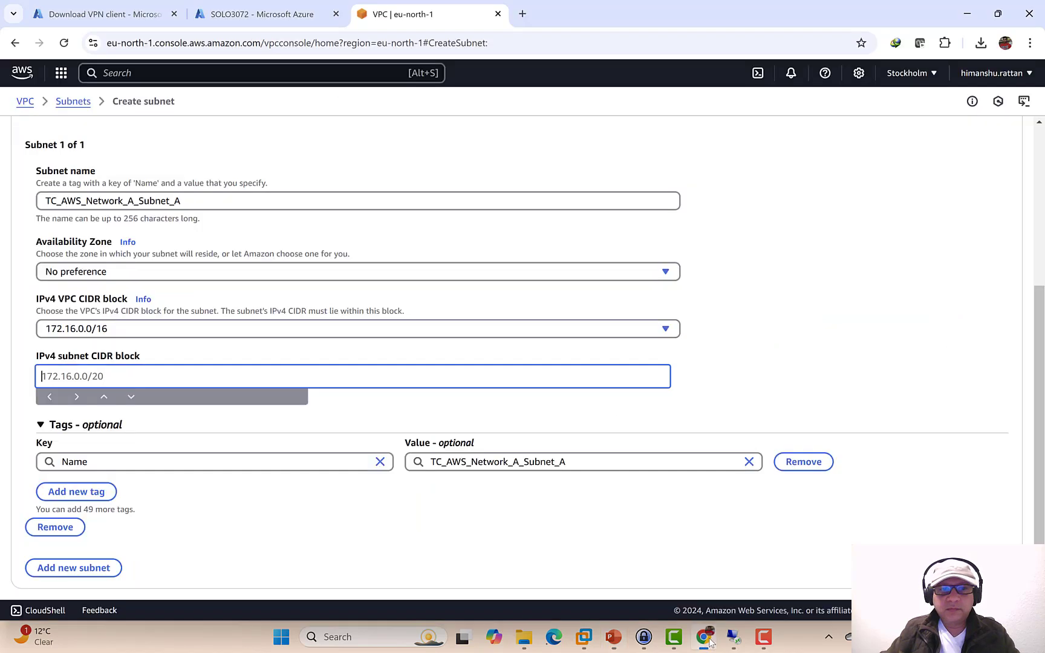
{"action": "key", "text": "ctrl+v"}
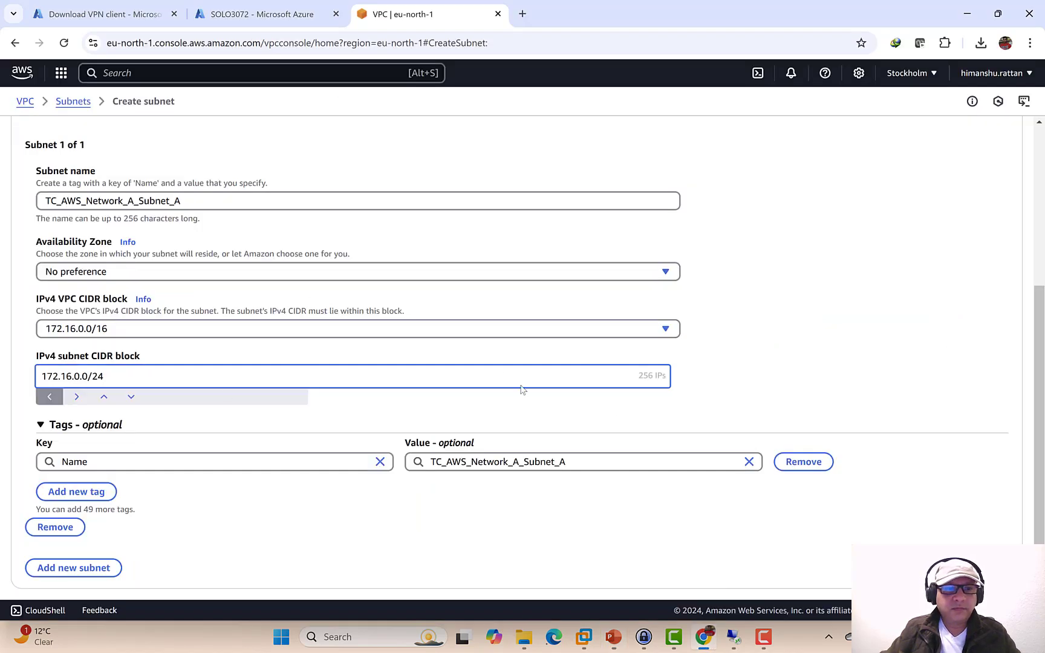
{"action": "left_click", "coordinate": [749, 335]}
{"action": "scroll", "coordinate": [752, 341], "scroll_direction": "down", "scroll_amount": 1}
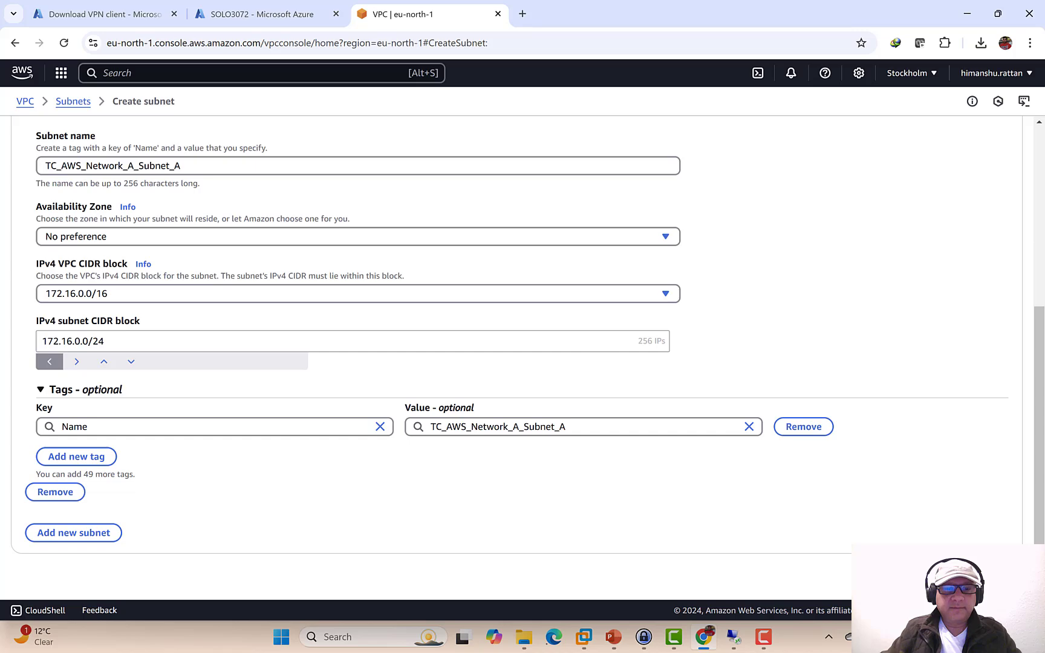
{"action": "left_click", "coordinate": [979, 574]}
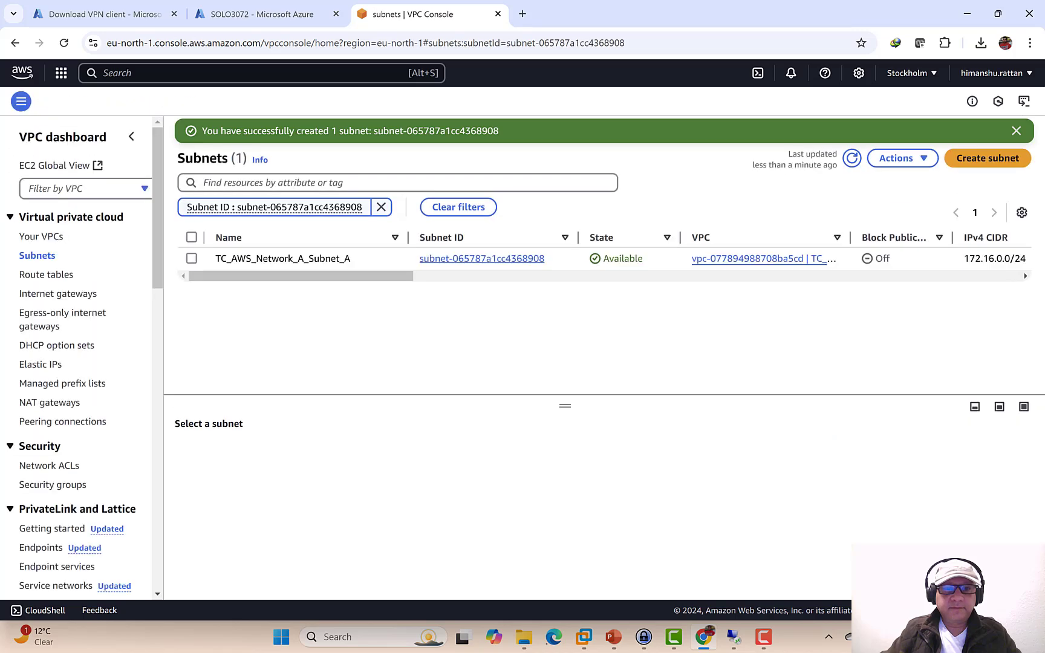
- Select the route table name TC_AWS_Network_A_RouteTable on the slide
{"action": "left_click", "coordinate": [613, 637]}
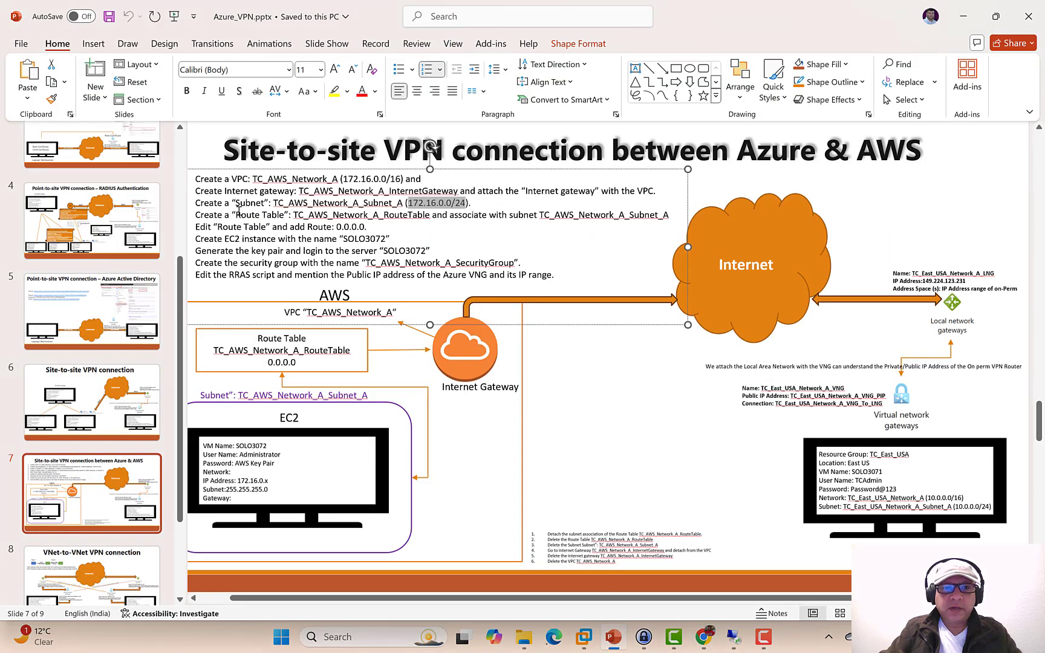
{"action": "left_click_drag", "start_coordinate": [295, 215], "coordinate": [411, 219]}
{"action": "key", "text": "ctrl+c"}
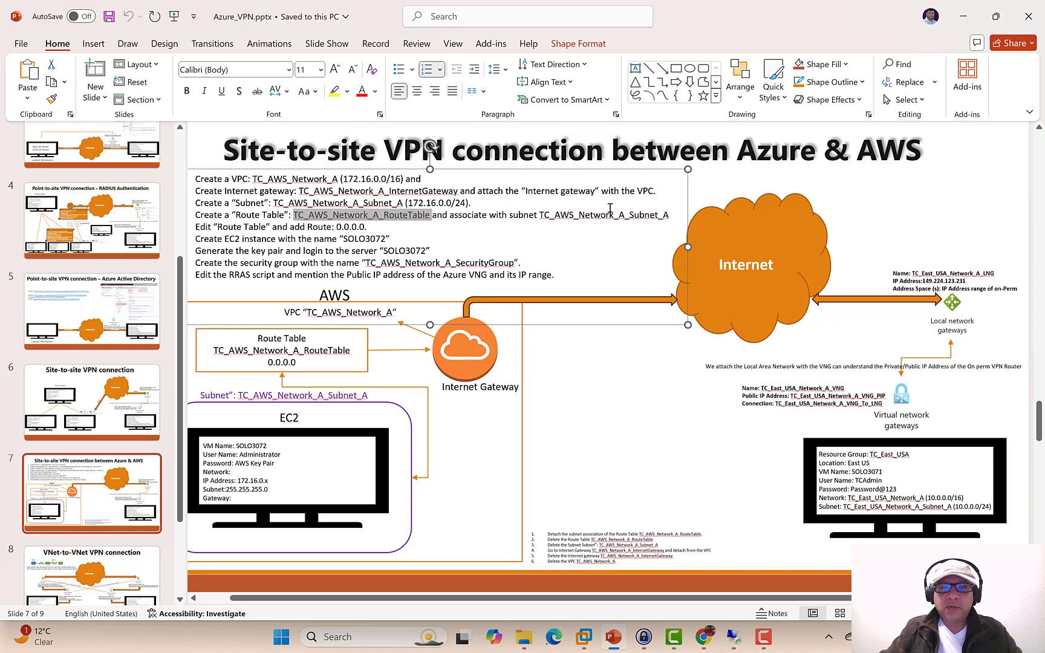
{"action": "left_click", "coordinate": [705, 635]}
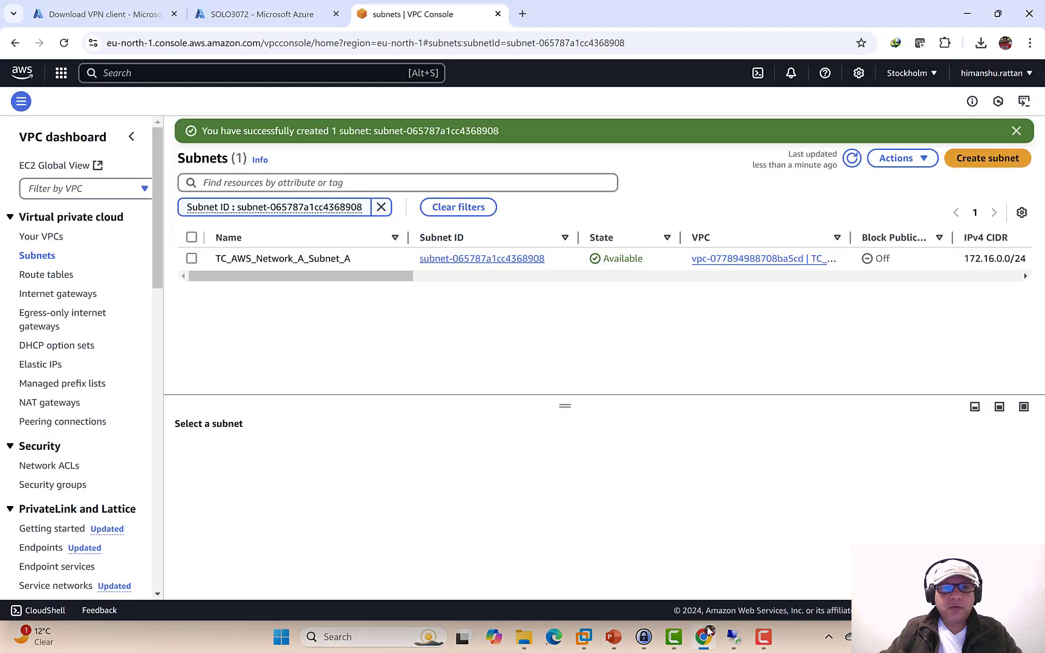
- Create route table TC_AWS_Network_A_RouteTable in the TC_AWS_Network_A VPC
{"action": "left_click", "coordinate": [51, 276]}
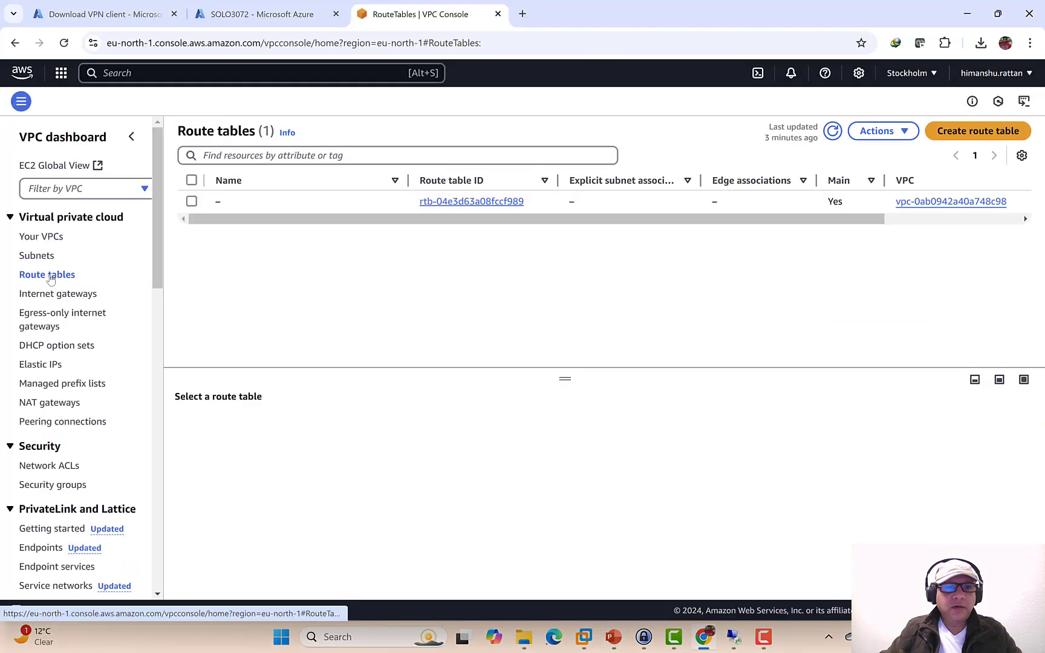
{"action": "left_click", "coordinate": [956, 133]}
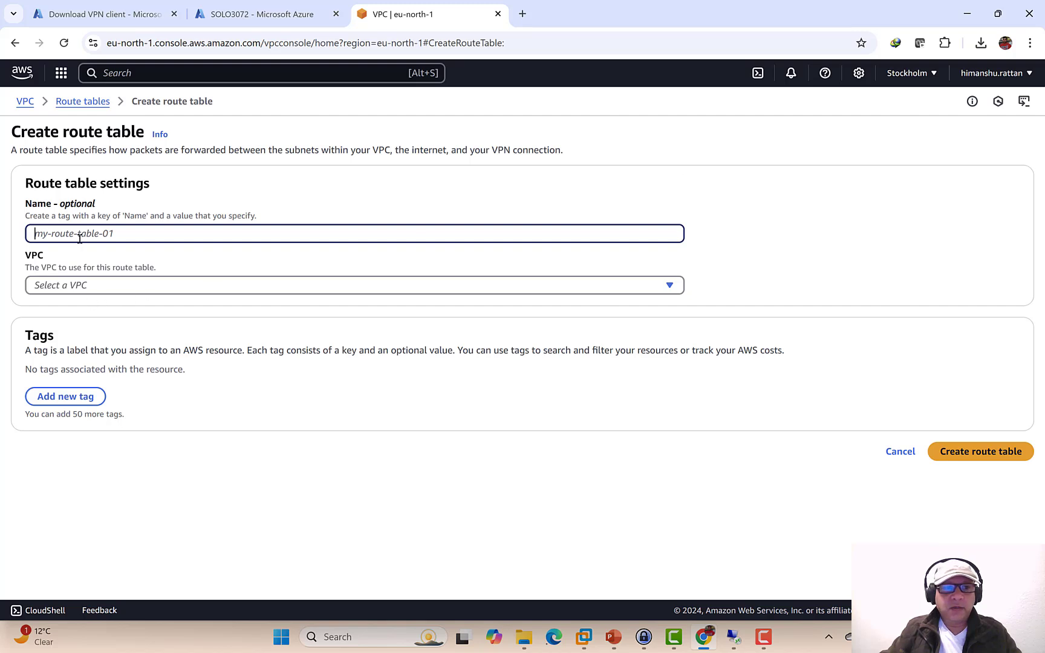
{"action": "key", "text": "ctrl+v"}
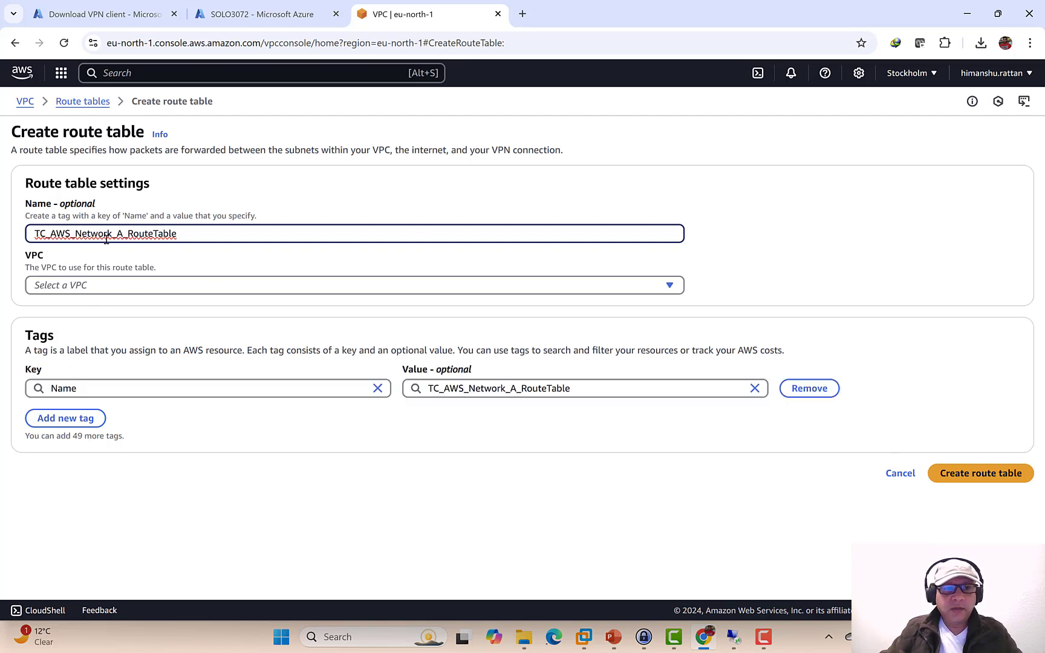
{"action": "left_click", "coordinate": [228, 288]}
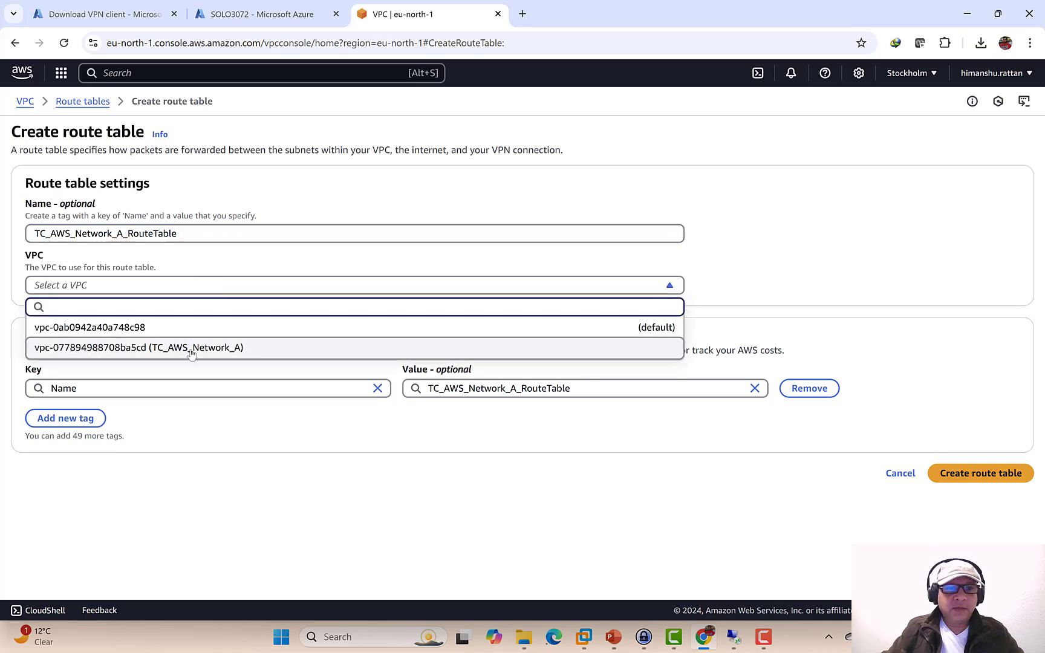
{"action": "left_click", "coordinate": [191, 349]}
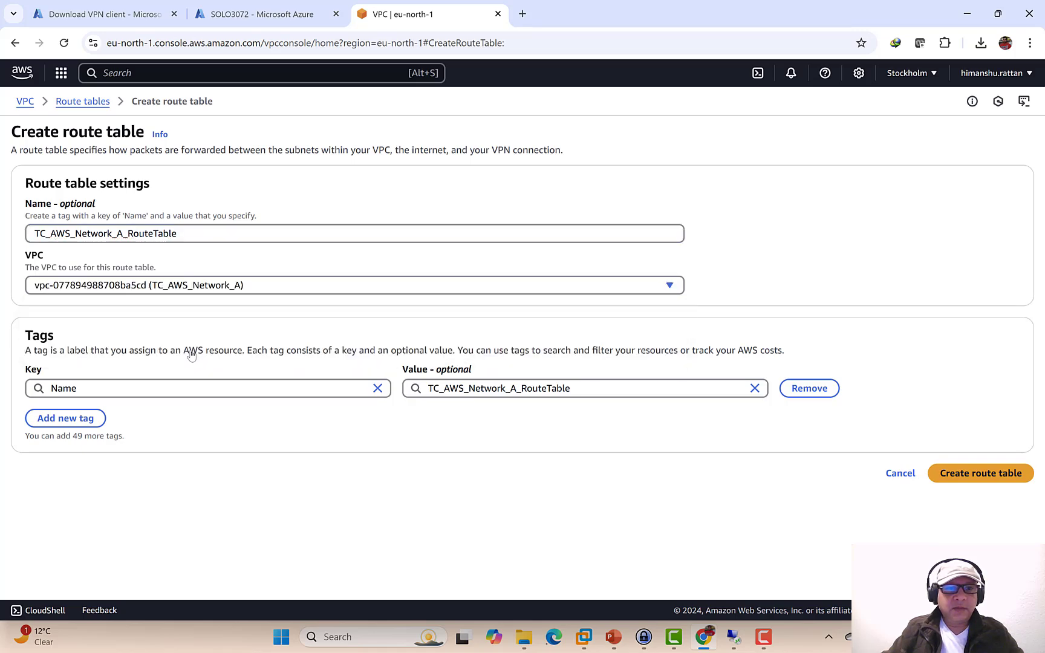
{"action": "left_click", "coordinate": [959, 476]}
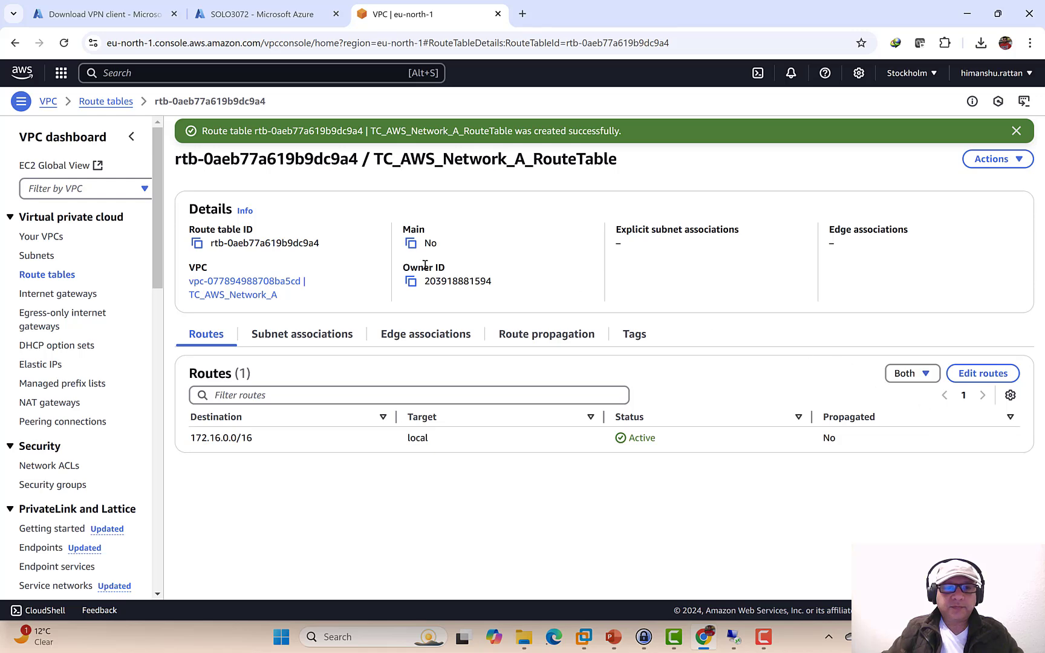
- Associate TC_AWS_Network_A_Subnet_A with the route table and save
{"action": "left_click", "coordinate": [300, 335]}
{"action": "left_click", "coordinate": [929, 376]}
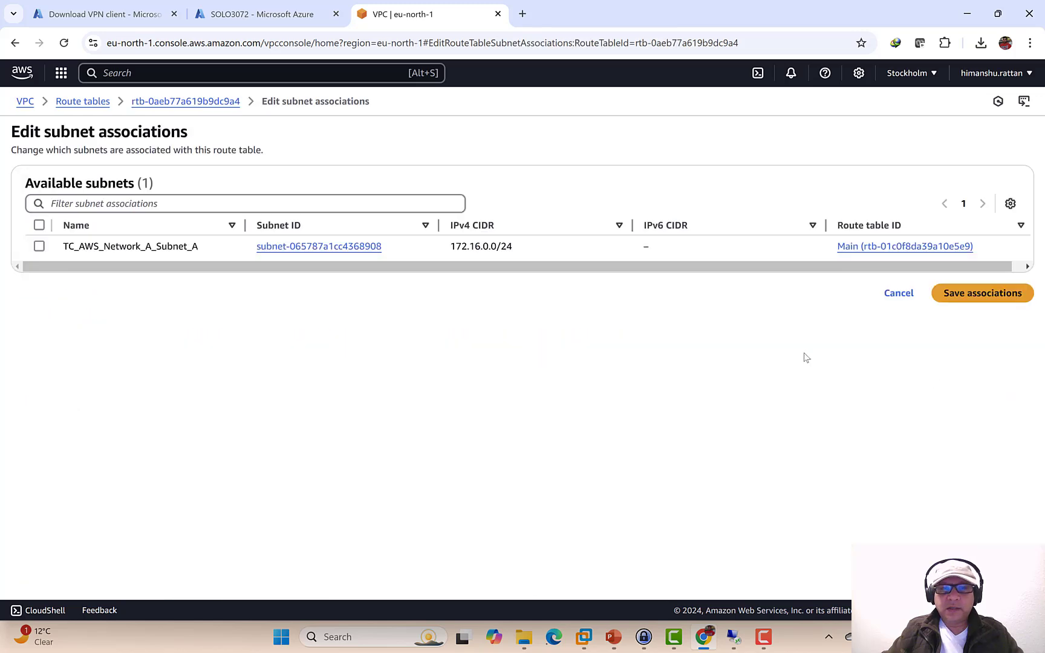
{"action": "left_click", "coordinate": [40, 248]}
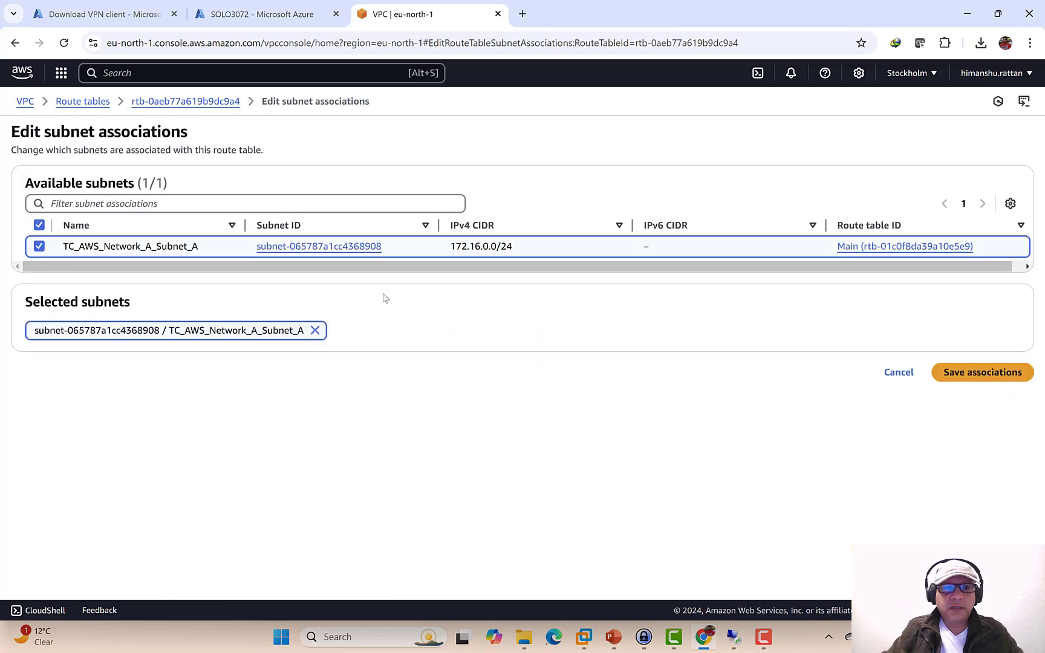
{"action": "left_click", "coordinate": [1008, 376]}
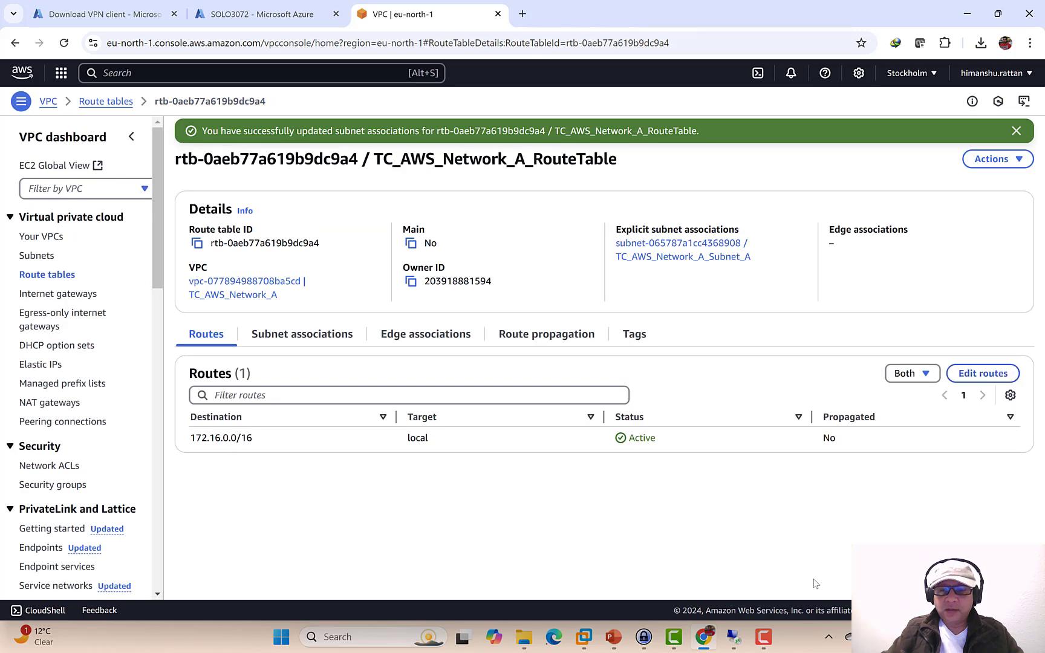
- Check the slide's next step, then open and close the route table's Actions menu unchanged
{"action": "left_click", "coordinate": [614, 637]}
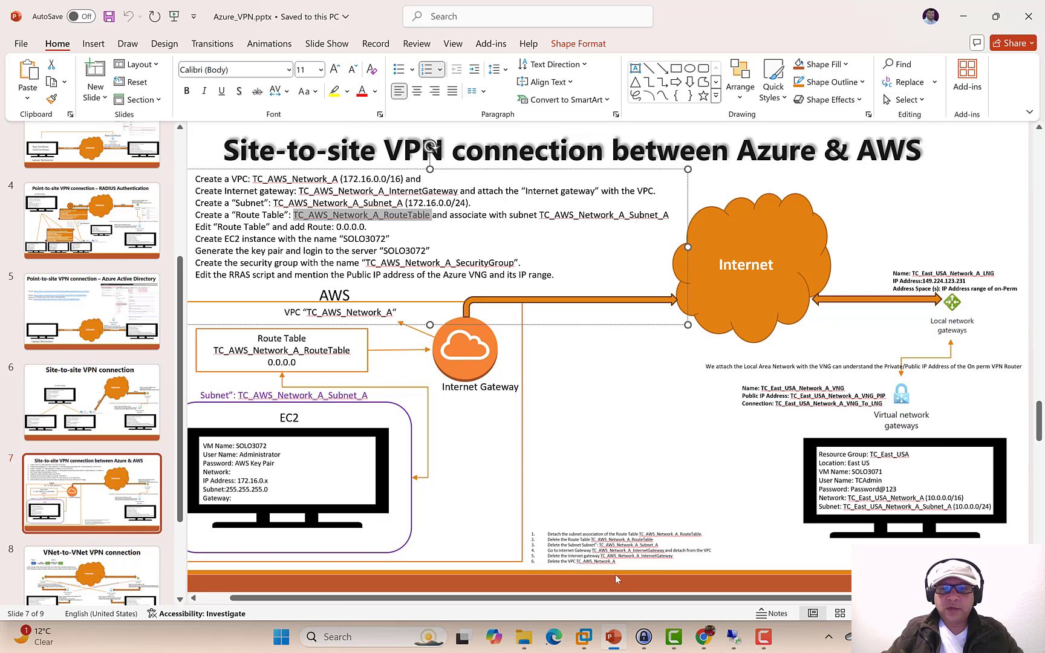
{"action": "left_click", "coordinate": [704, 637]}
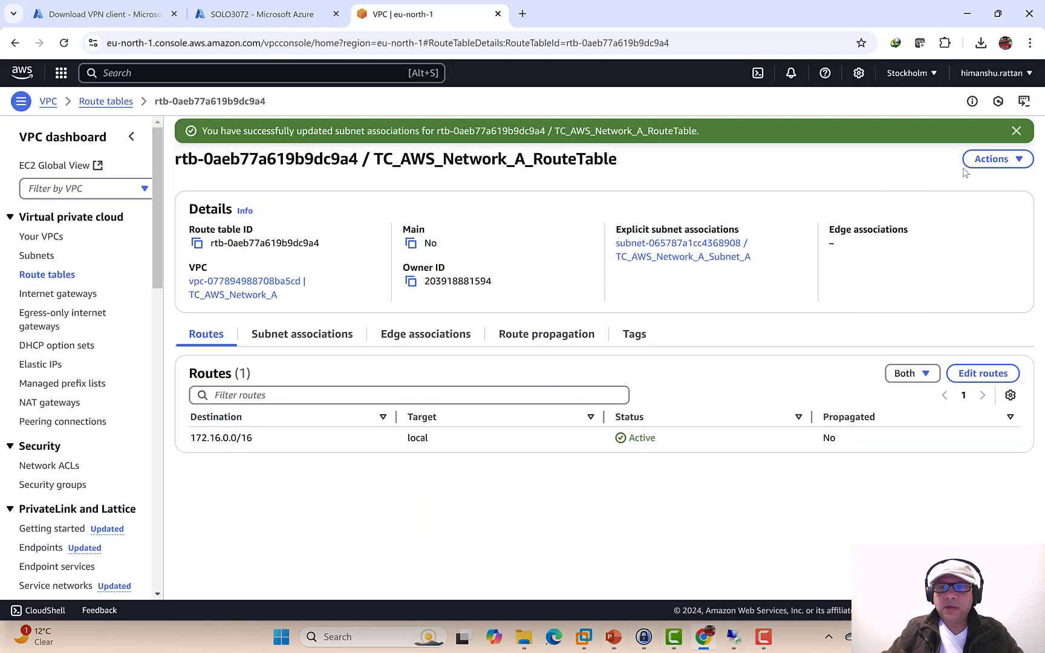
{"action": "left_click", "coordinate": [1020, 160]}
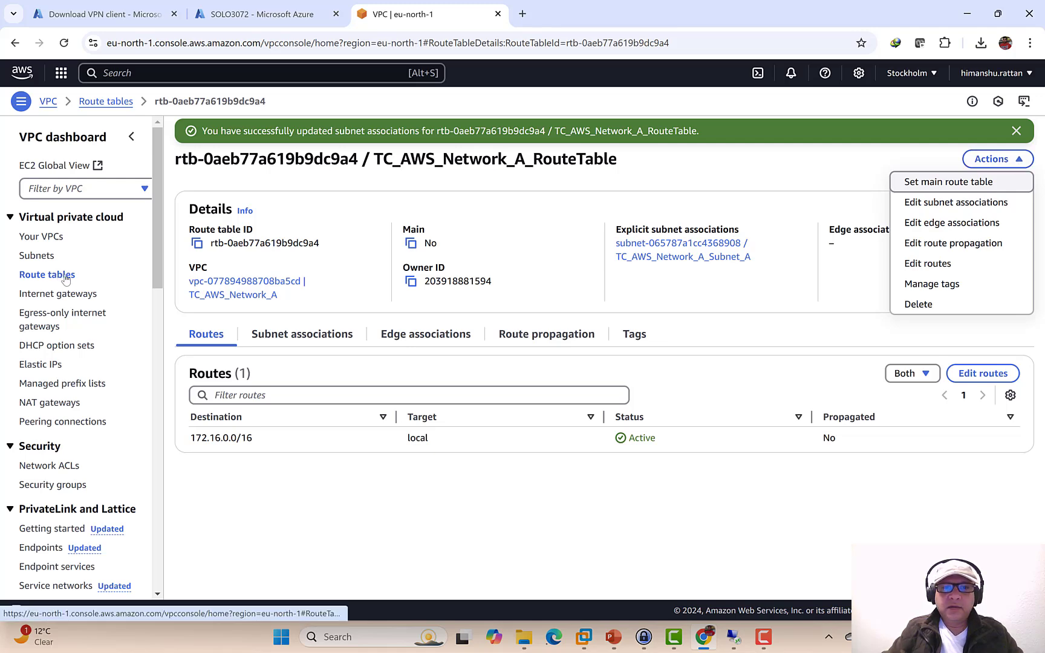
{"action": "left_click", "coordinate": [652, 295]}
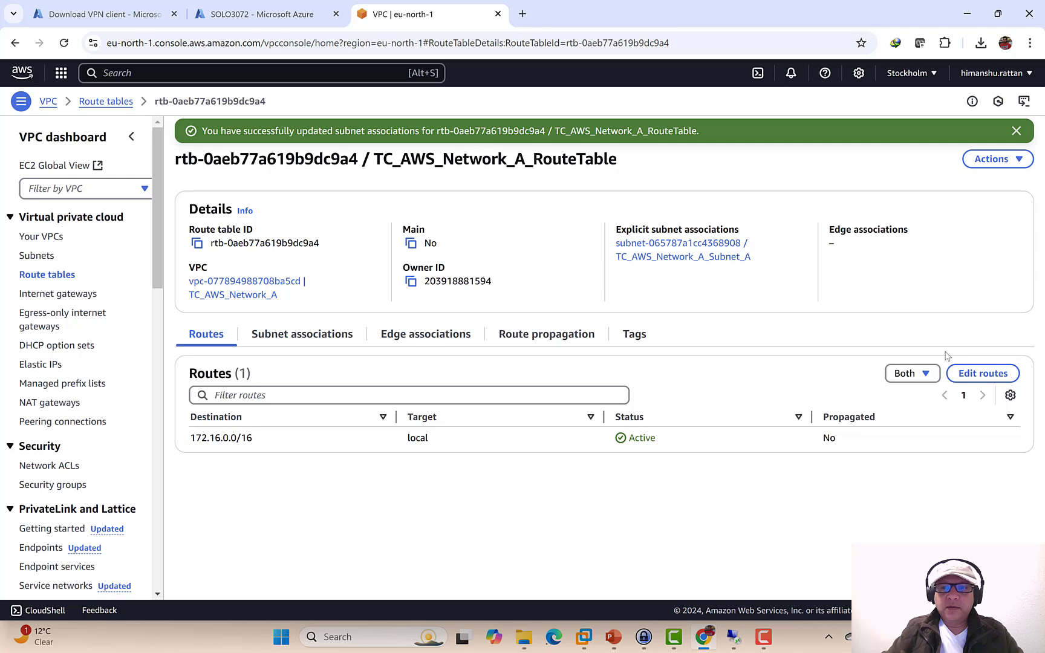
- Add and save a 0.0.0.0/0 route targeting internet gateway TC_AWS_Network_A_InternetGateway (igw-03b1448dfd6da3e36)
{"action": "left_click", "coordinate": [980, 374]}
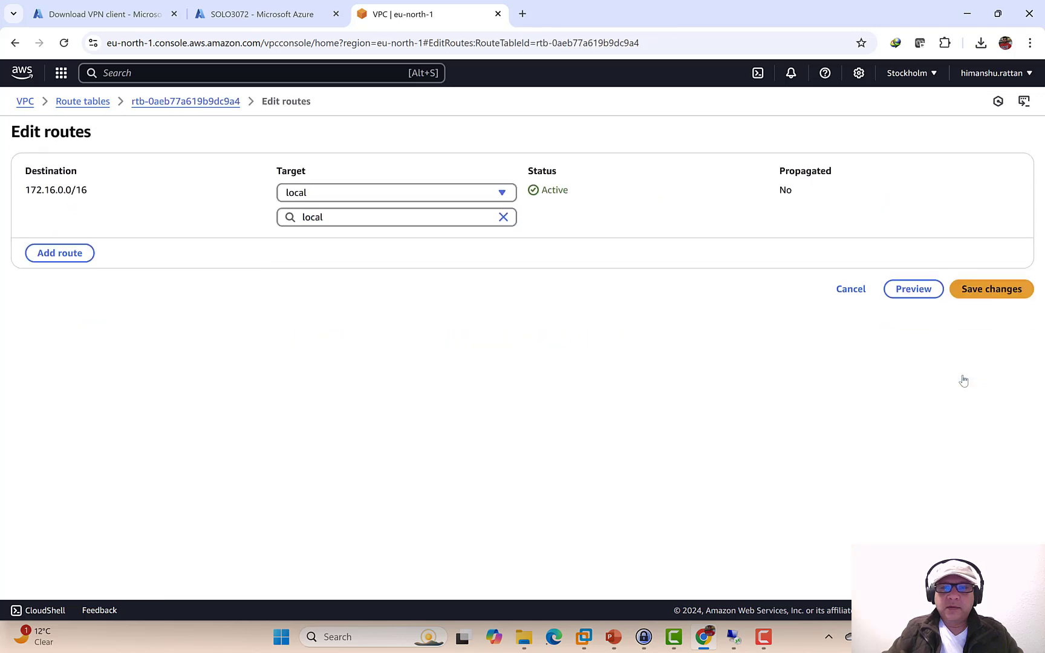
{"action": "left_click", "coordinate": [46, 253]}
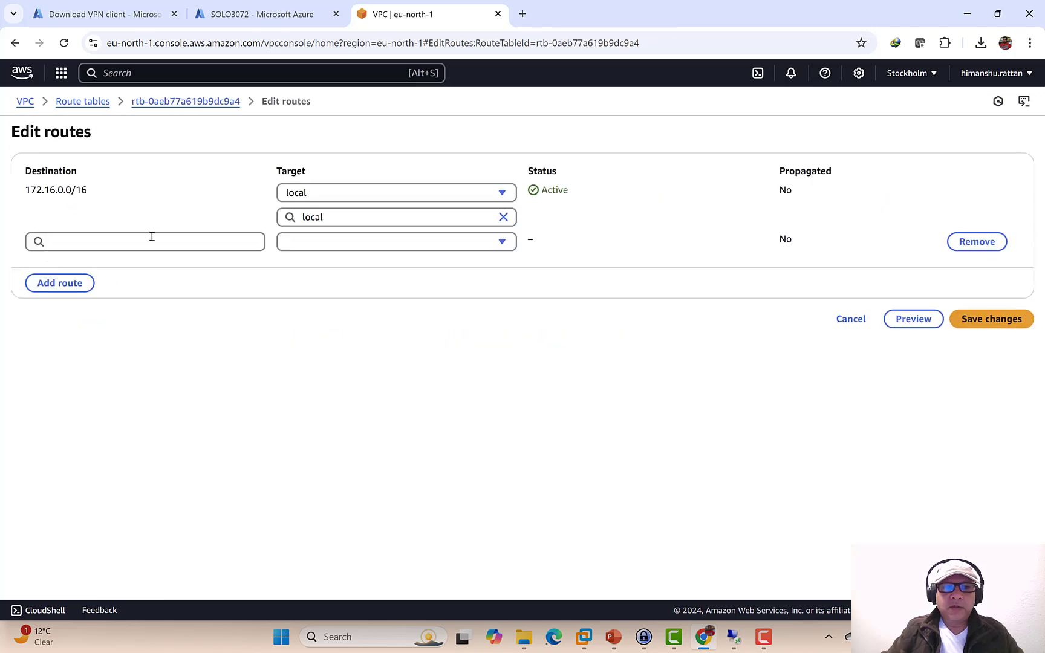
{"action": "left_click", "coordinate": [152, 236]}
{"action": "left_click", "coordinate": [63, 263]}
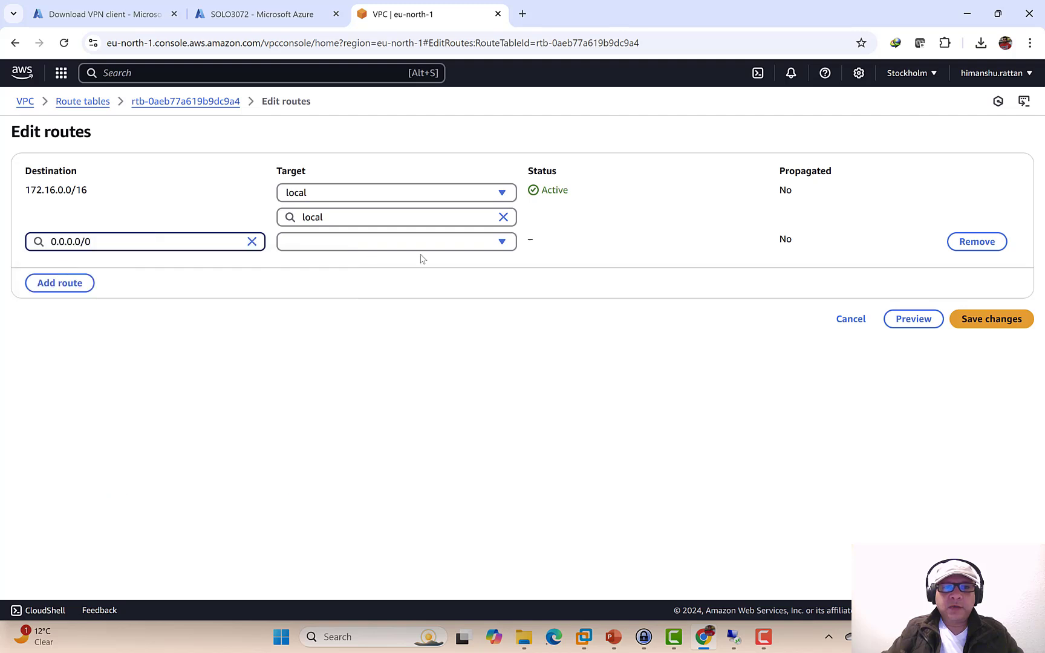
{"action": "left_click", "coordinate": [501, 243]}
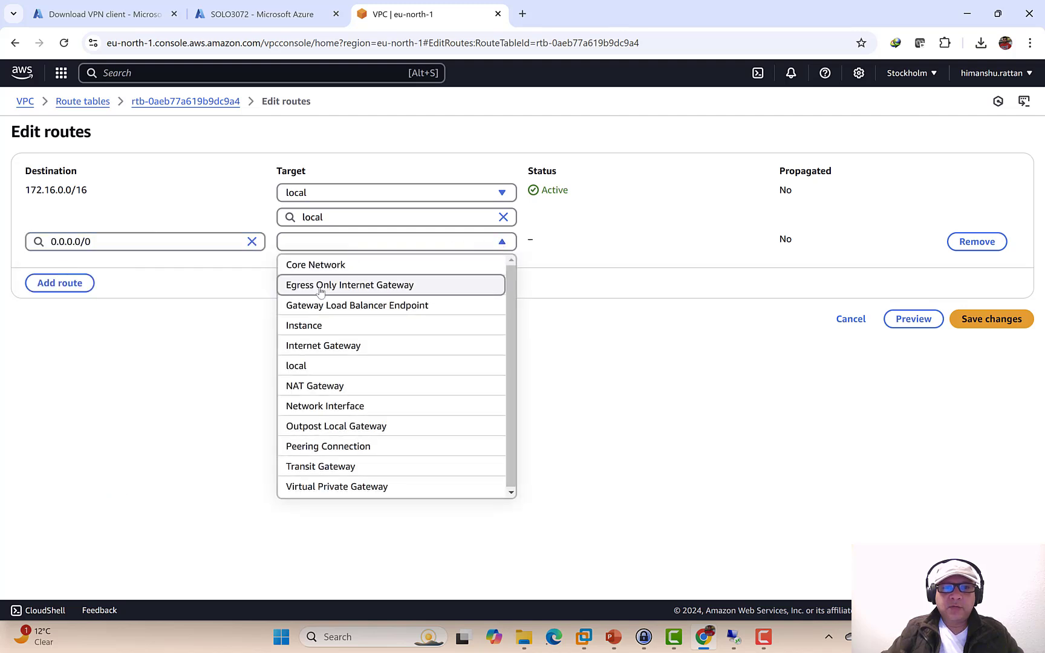
{"action": "left_click", "coordinate": [312, 345]}
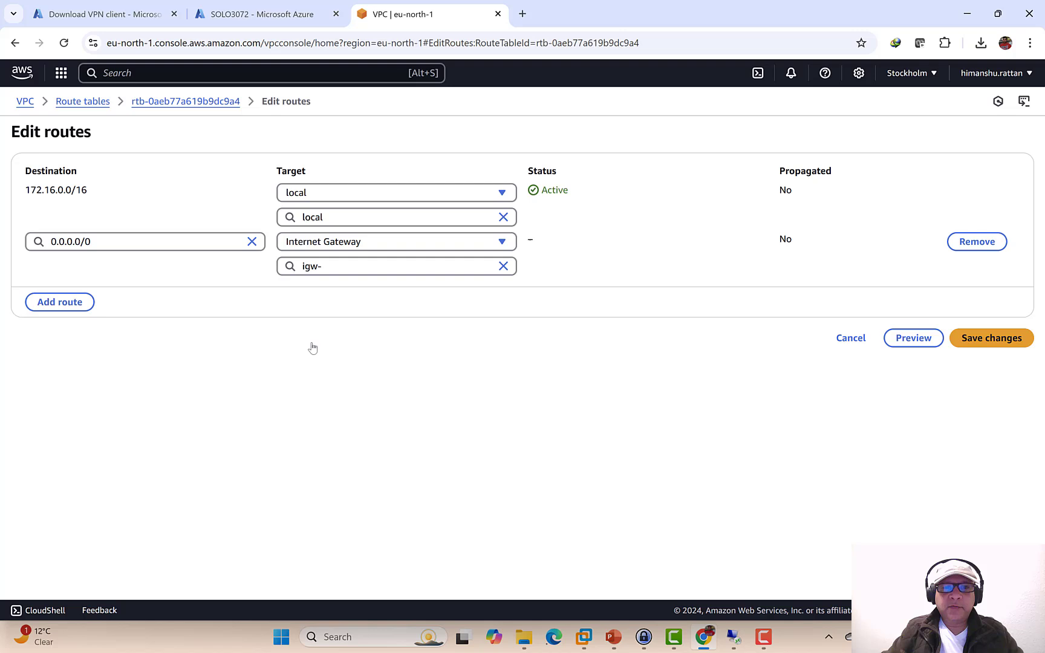
{"action": "left_click", "coordinate": [462, 263]}
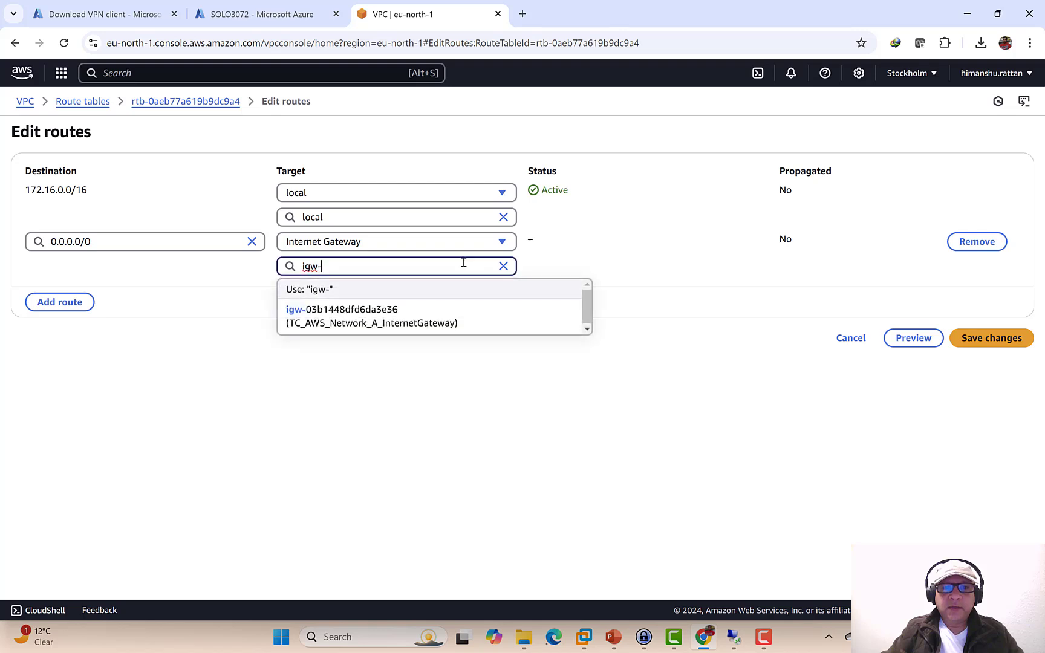
{"action": "left_click", "coordinate": [415, 310]}
{"action": "left_click", "coordinate": [991, 340]}
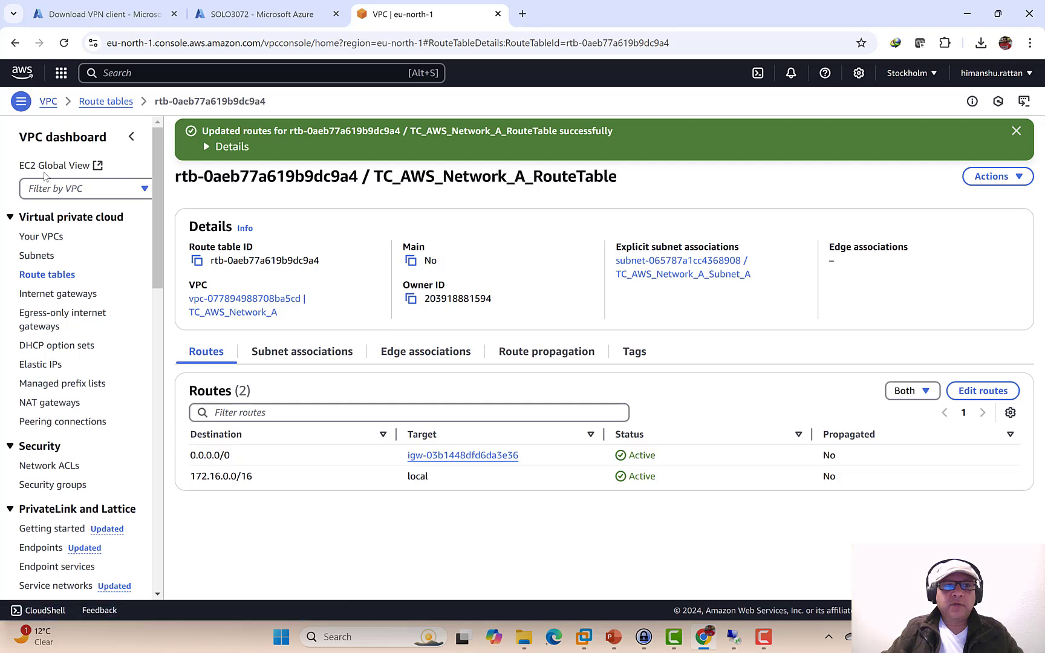
{"action": "left_click", "coordinate": [138, 73]}
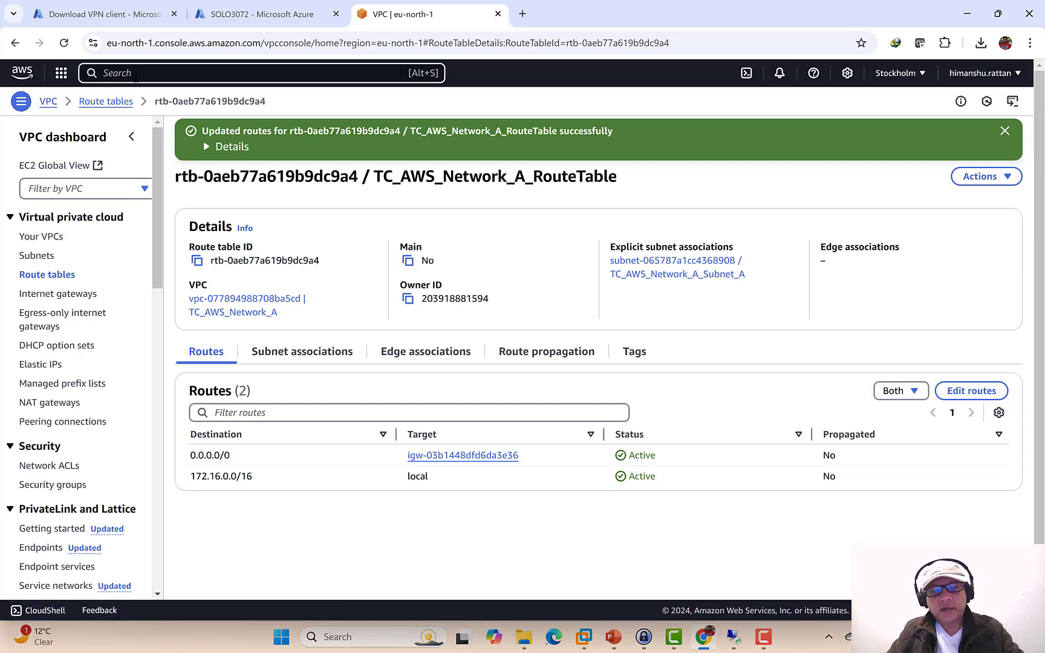
- Start an EC2 instance launch and name it SOLO3072, copied from the slide
{"action": "type", "text": "EC2"}
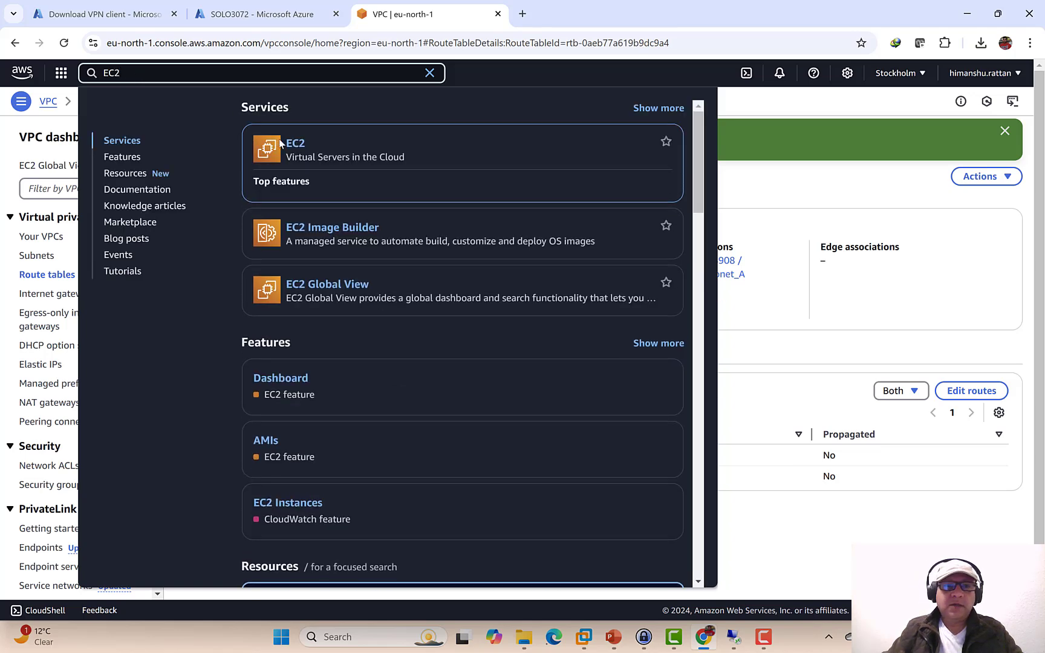
{"action": "left_click", "coordinate": [294, 144]}
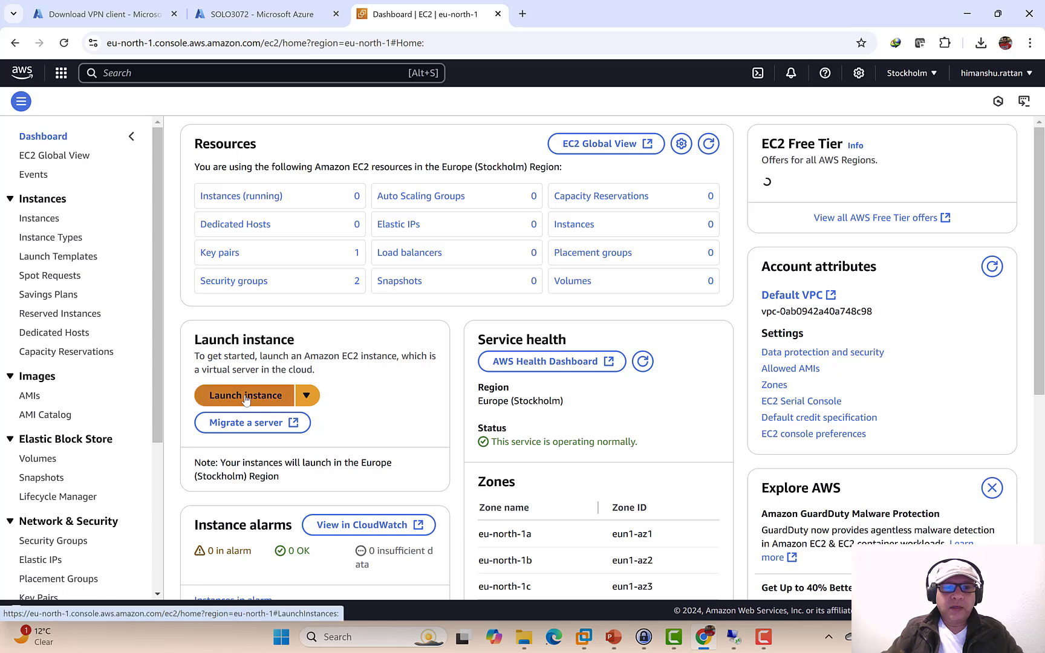
{"action": "left_click", "coordinate": [246, 396]}
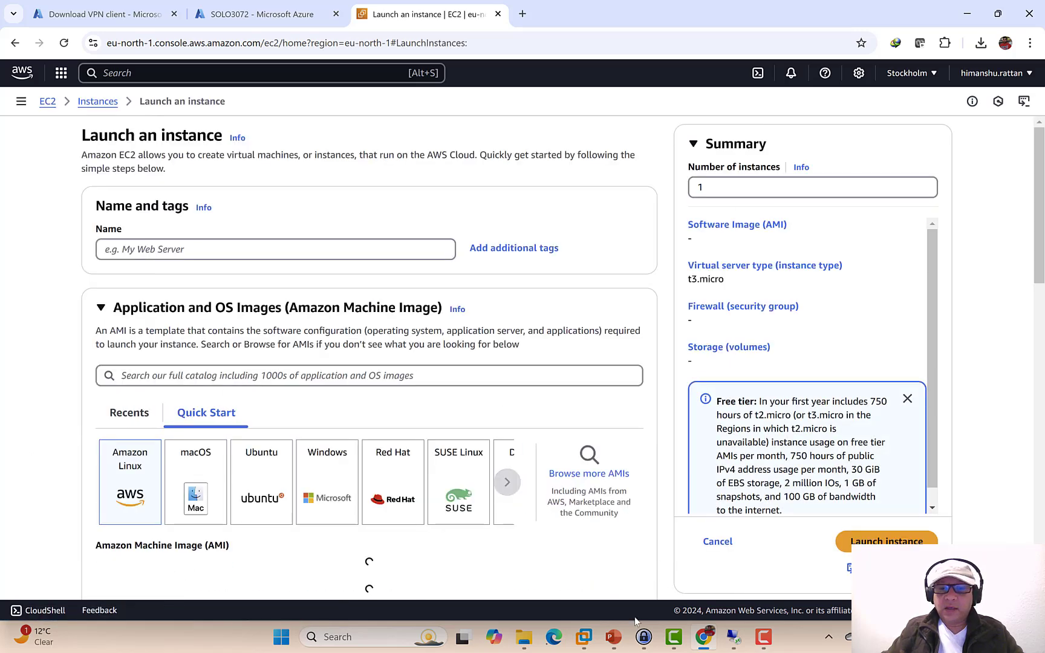
{"action": "left_click", "coordinate": [614, 636]}
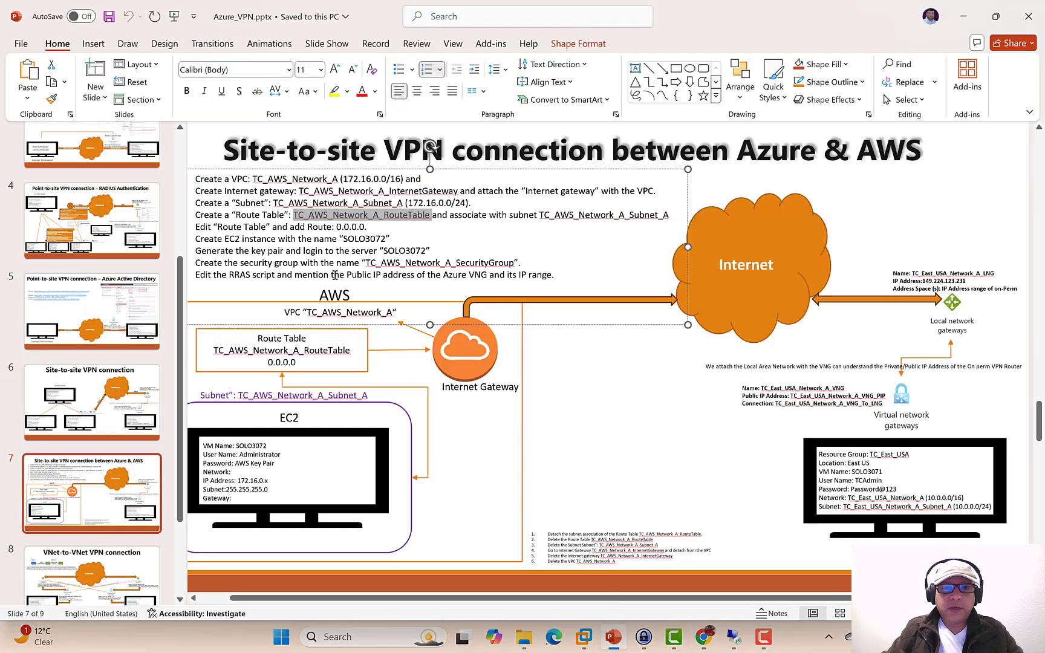
{"action": "double_click", "coordinate": [363, 239]}
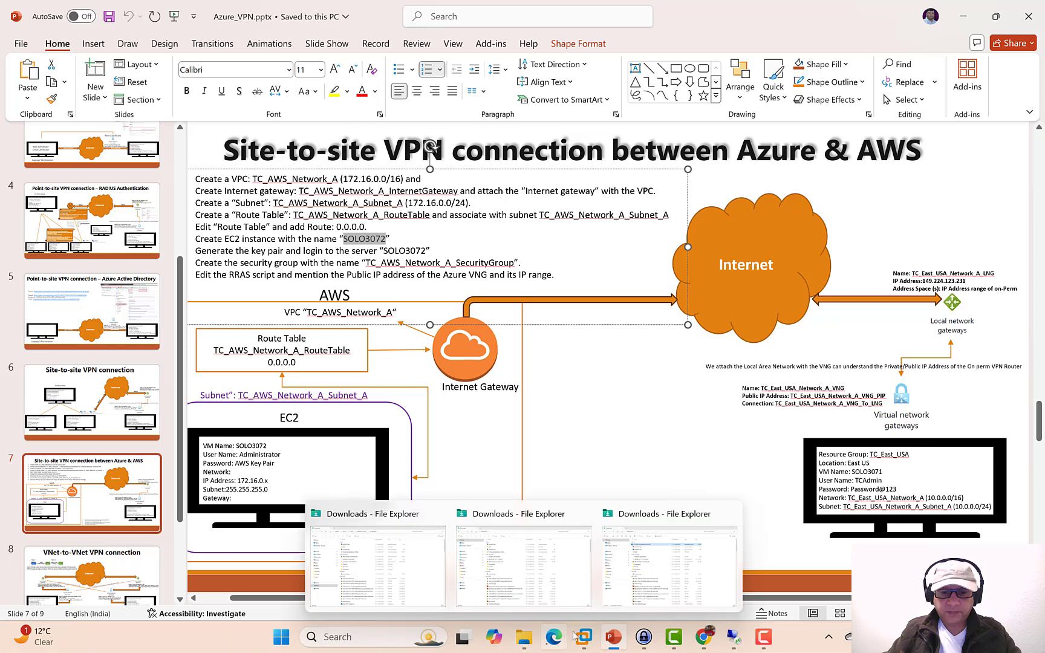
{"action": "left_click", "coordinate": [704, 637]}
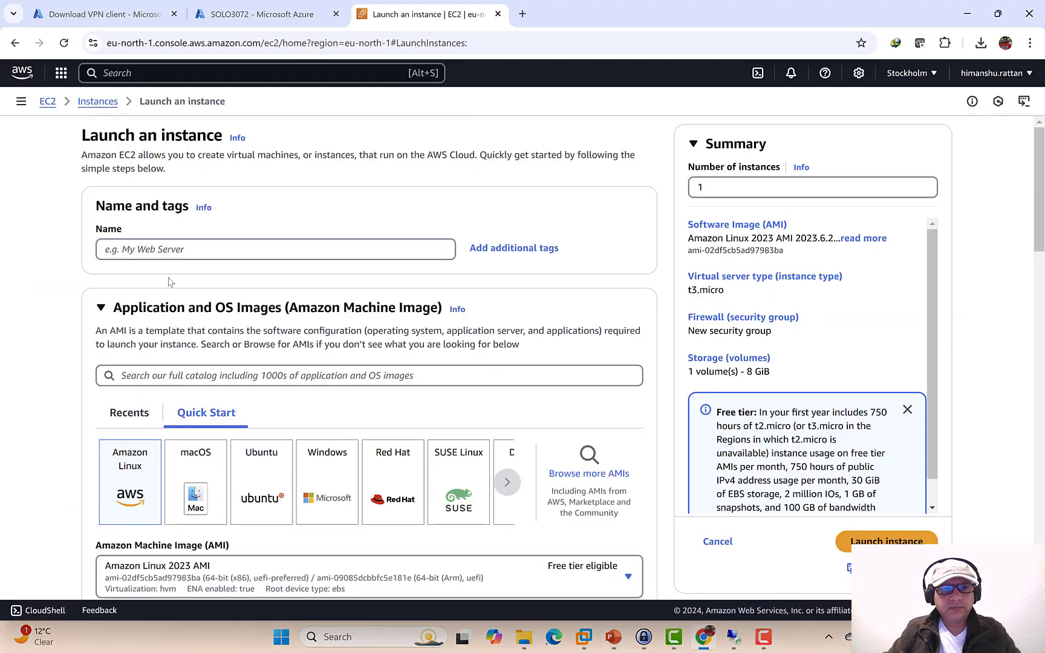
{"action": "left_click", "coordinate": [168, 248]}
{"action": "type", "text": "SOLO3072"}
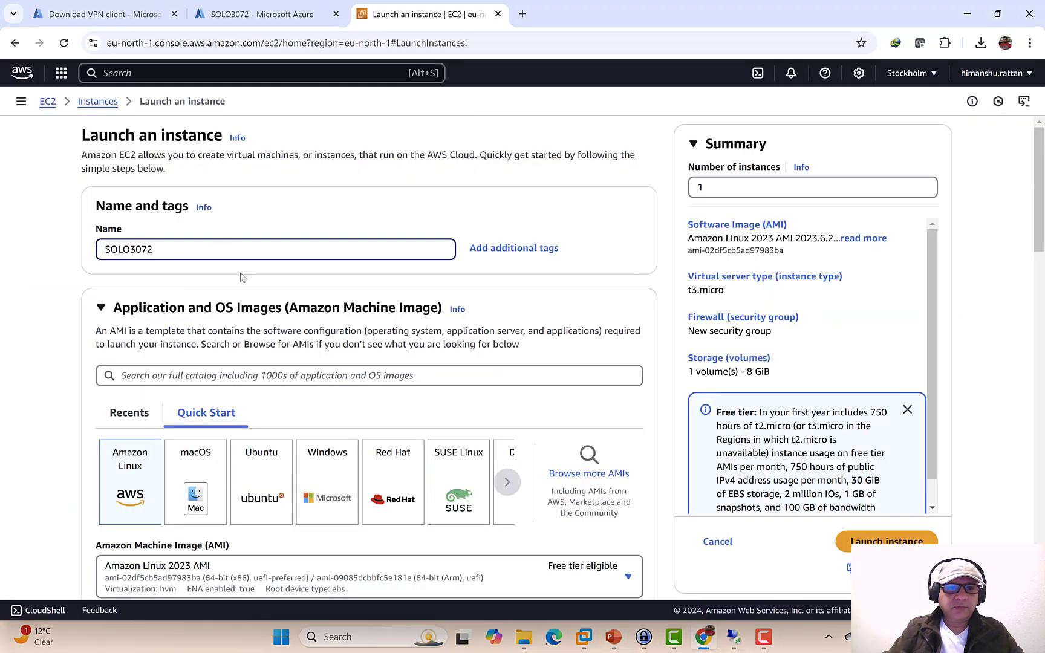
- Choose the Microsoft Windows Server 2022 Base image
{"action": "scroll", "coordinate": [478, 344], "scroll_direction": "down", "scroll_amount": 4}
{"action": "left_click", "coordinate": [317, 216]}
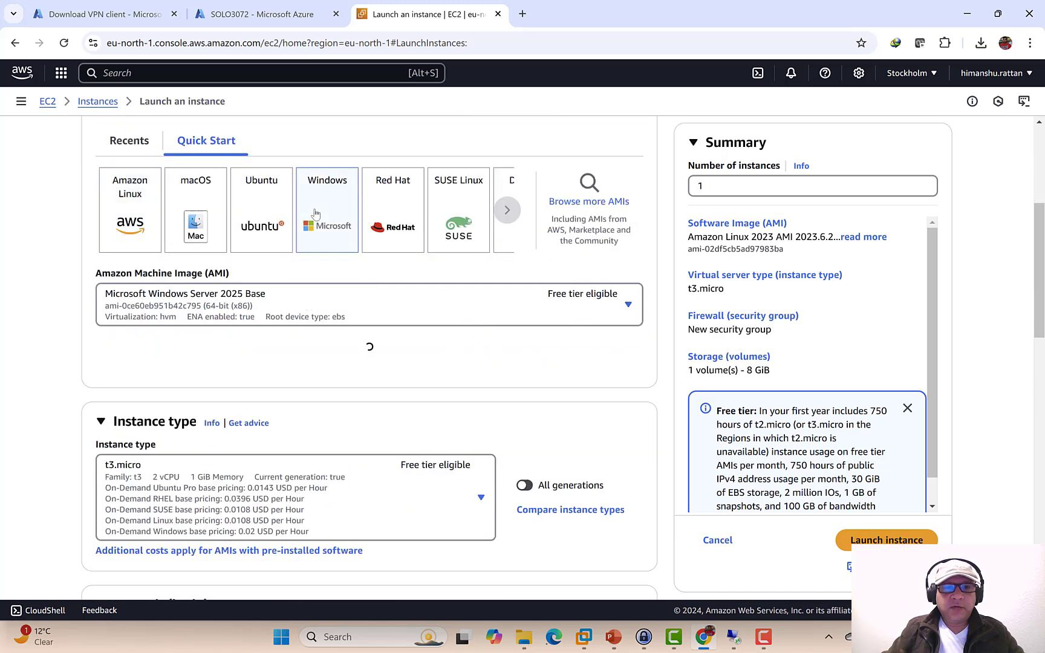
{"action": "left_click", "coordinate": [628, 305]}
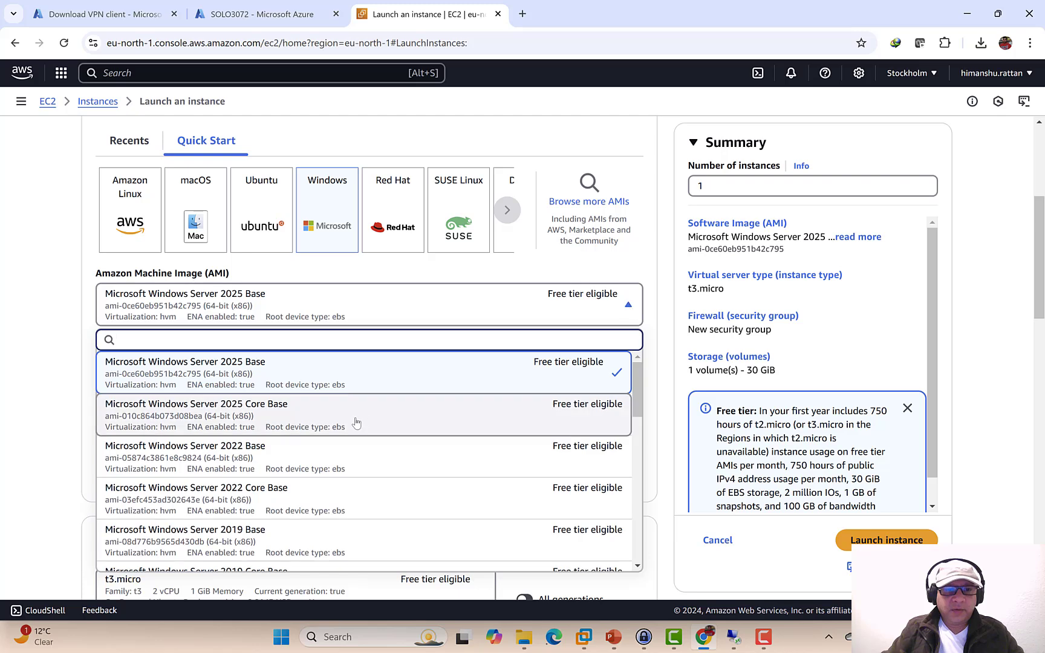
{"action": "left_click", "coordinate": [303, 450]}
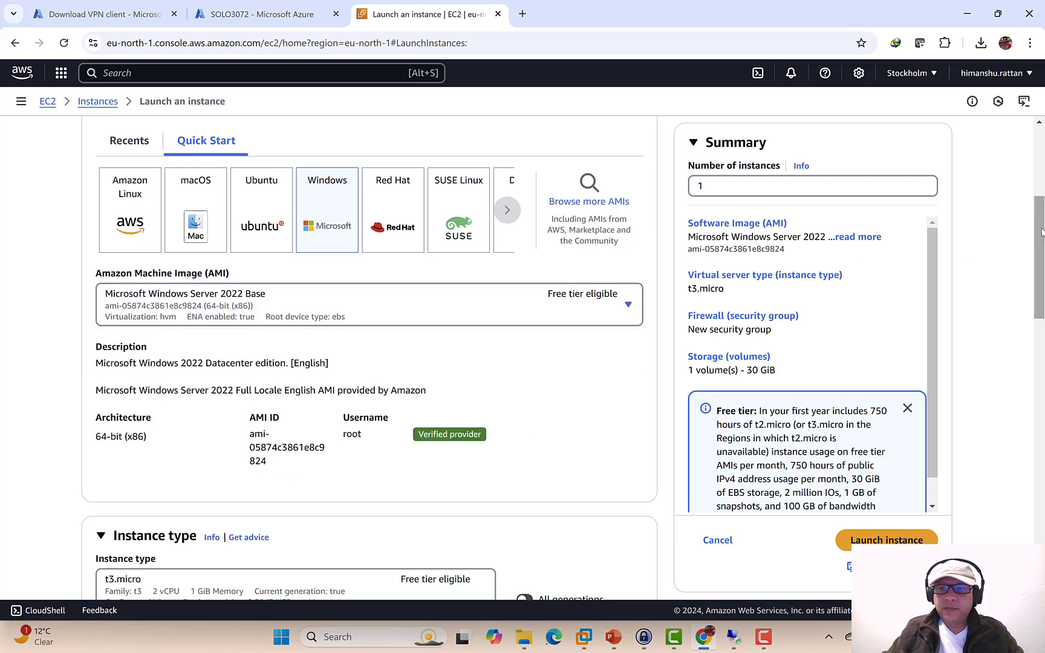
- Set the instance type to t3.large and the key pair to SOLO3072_Key_Pair
{"action": "scroll", "coordinate": [971, 285], "scroll_direction": "down", "scroll_amount": 5}
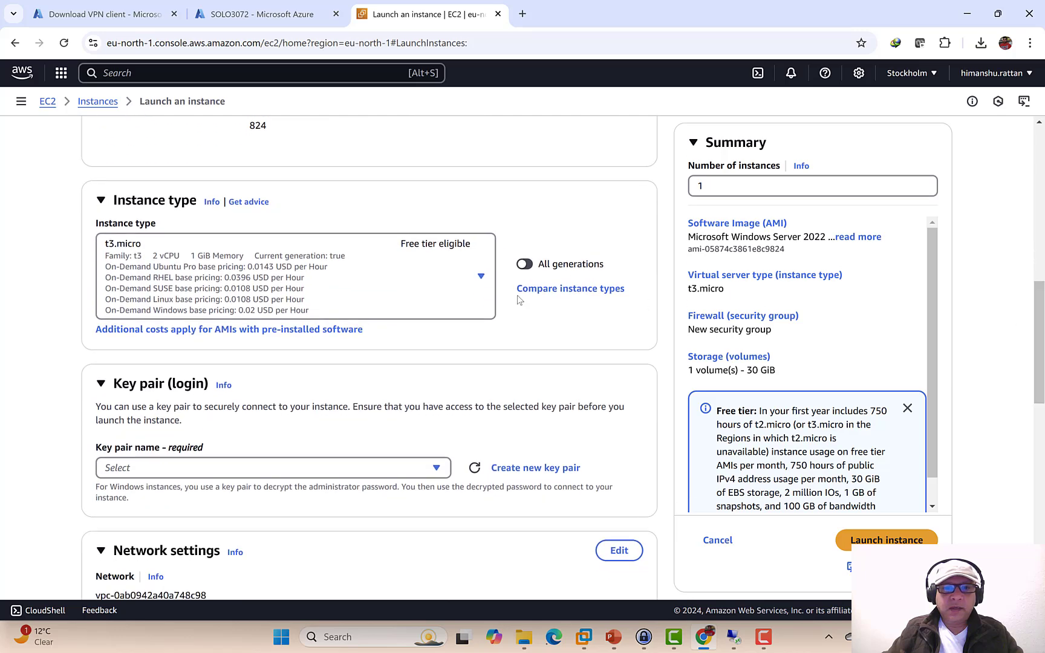
{"action": "left_click", "coordinate": [482, 280]}
{"action": "scroll", "coordinate": [311, 428], "scroll_direction": "down", "scroll_amount": 2}
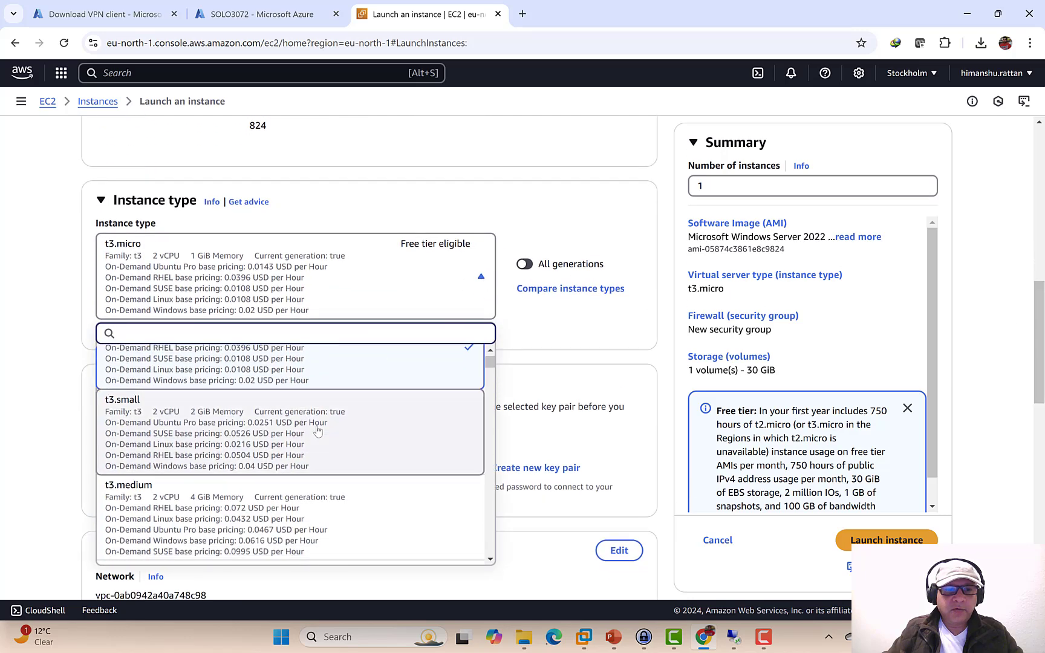
{"action": "scroll", "coordinate": [318, 430], "scroll_direction": "down", "scroll_amount": 3}
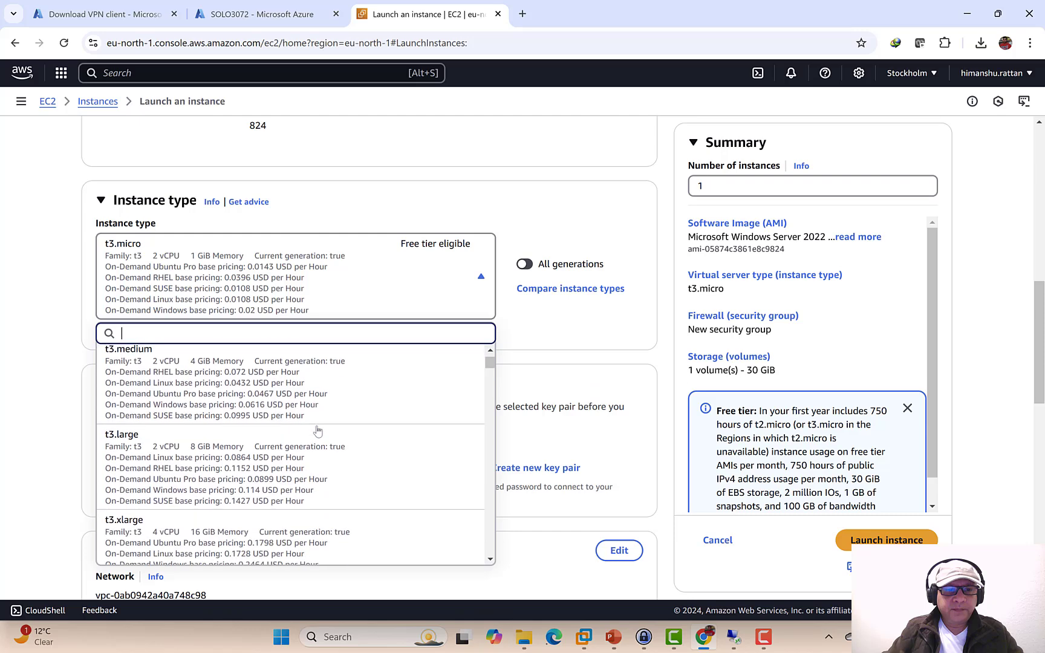
{"action": "left_click", "coordinate": [243, 457]}
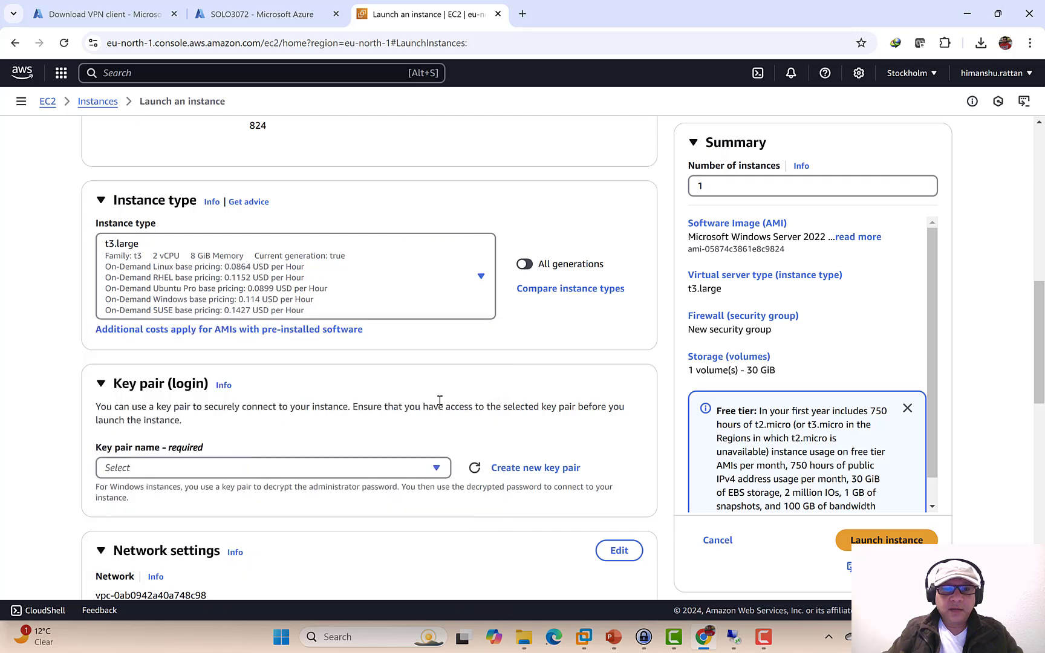
{"action": "left_click_drag", "start_coordinate": [1038, 291], "coordinate": [1041, 346]}
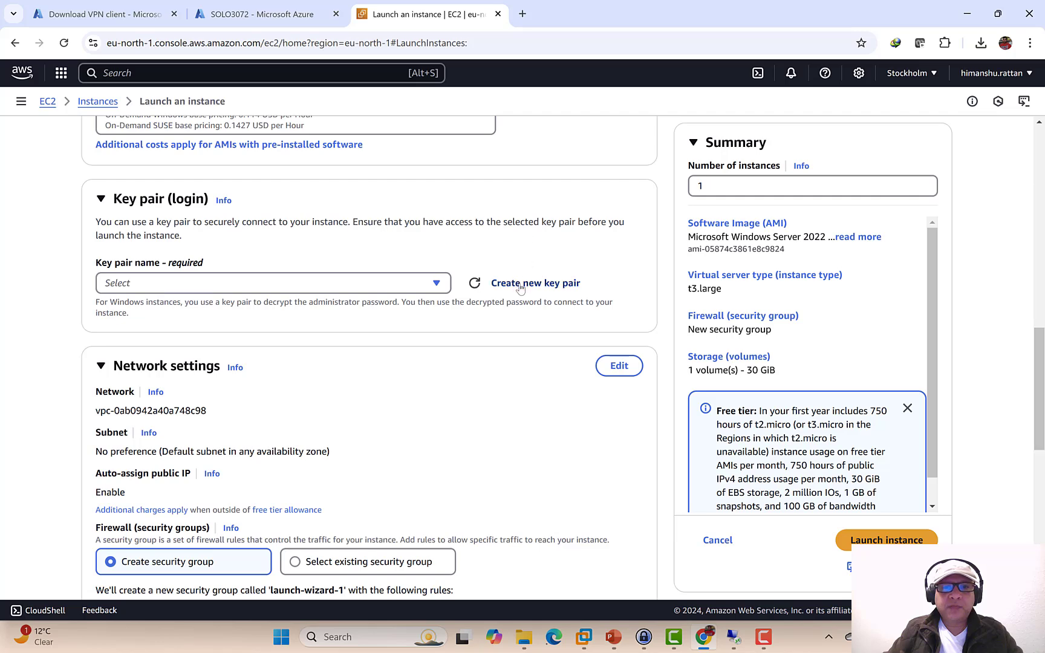
{"action": "left_click", "coordinate": [434, 284]}
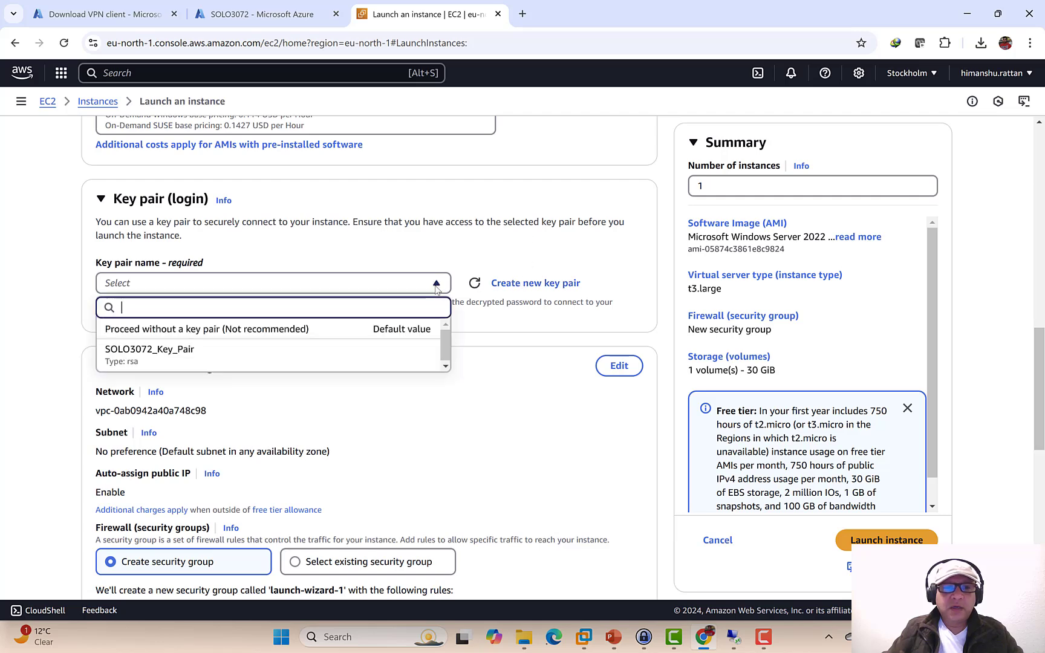
{"action": "left_click", "coordinate": [175, 351]}
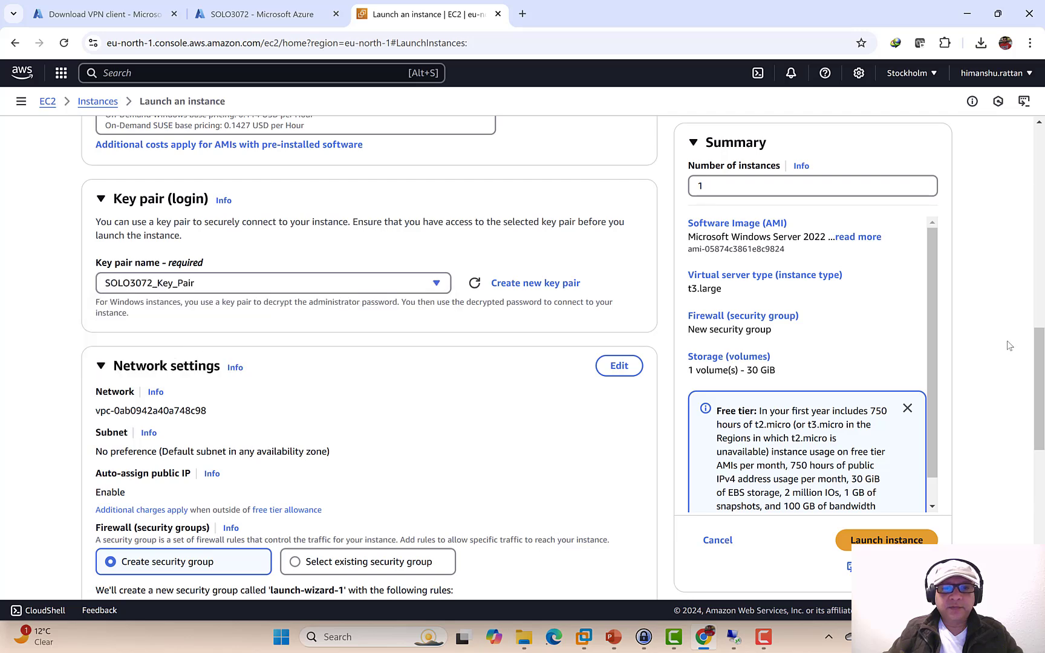
{"action": "scroll", "coordinate": [1036, 339], "scroll_direction": "down", "scroll_amount": 3}
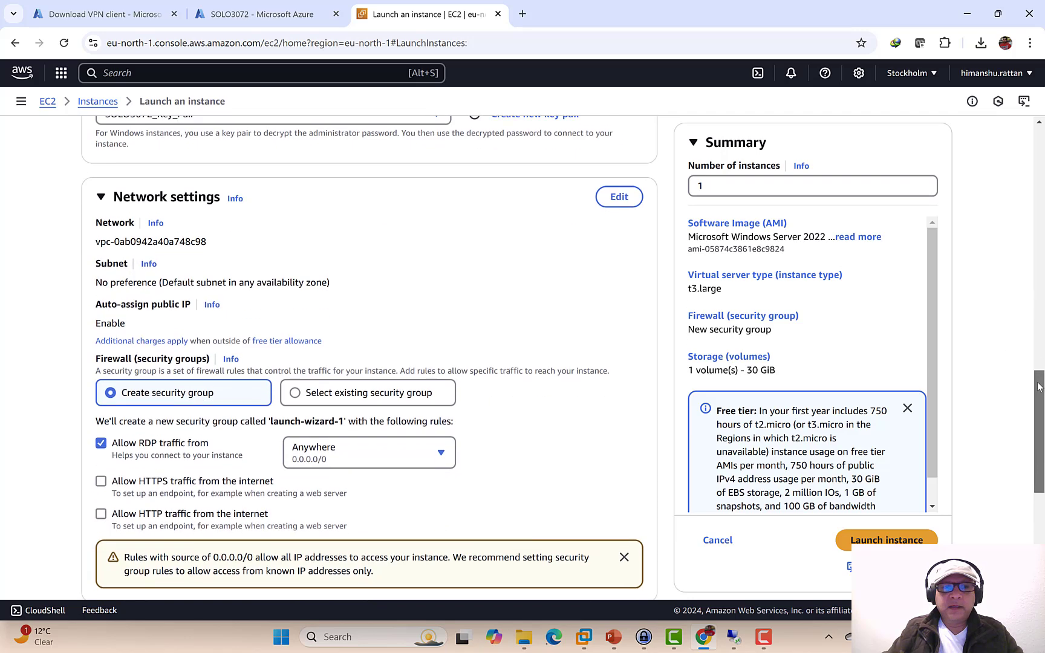
- Put the instance in VPC TC_AWS_Network_A with auto-assign public IP enabled, keeping a new security group
{"action": "left_click", "coordinate": [618, 191]}
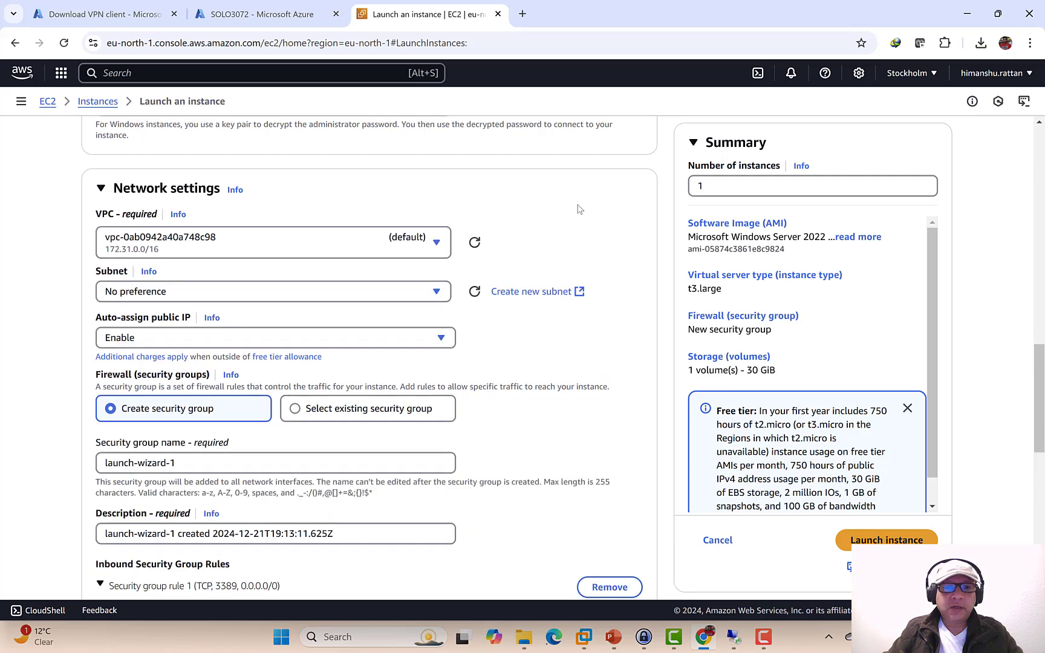
{"action": "left_click", "coordinate": [438, 244]}
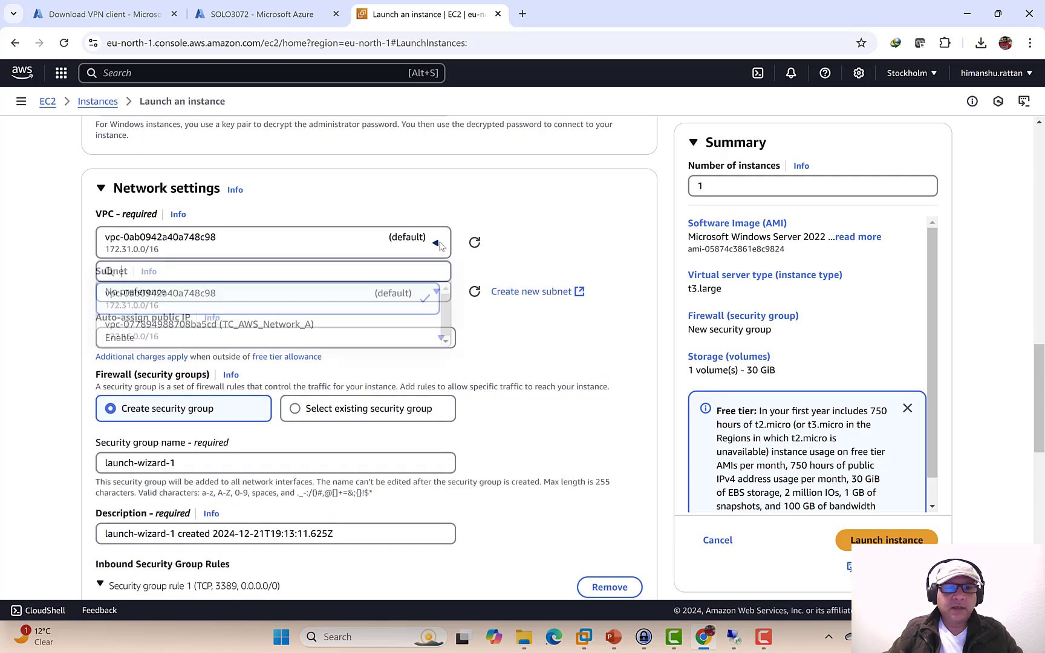
{"action": "left_click", "coordinate": [205, 331]}
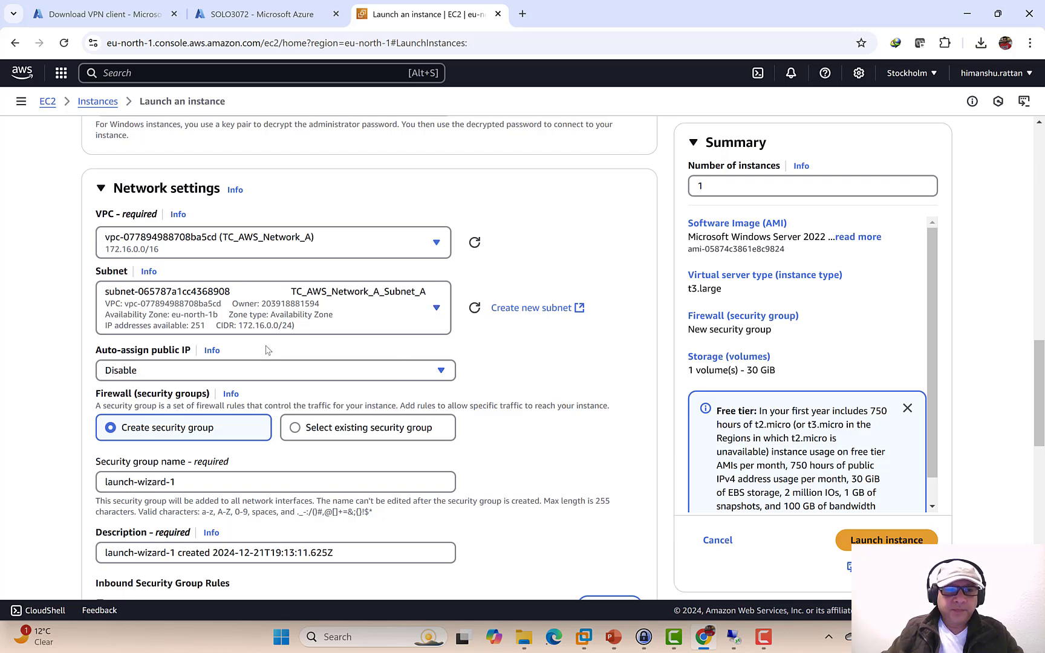
{"action": "left_click", "coordinate": [414, 371]}
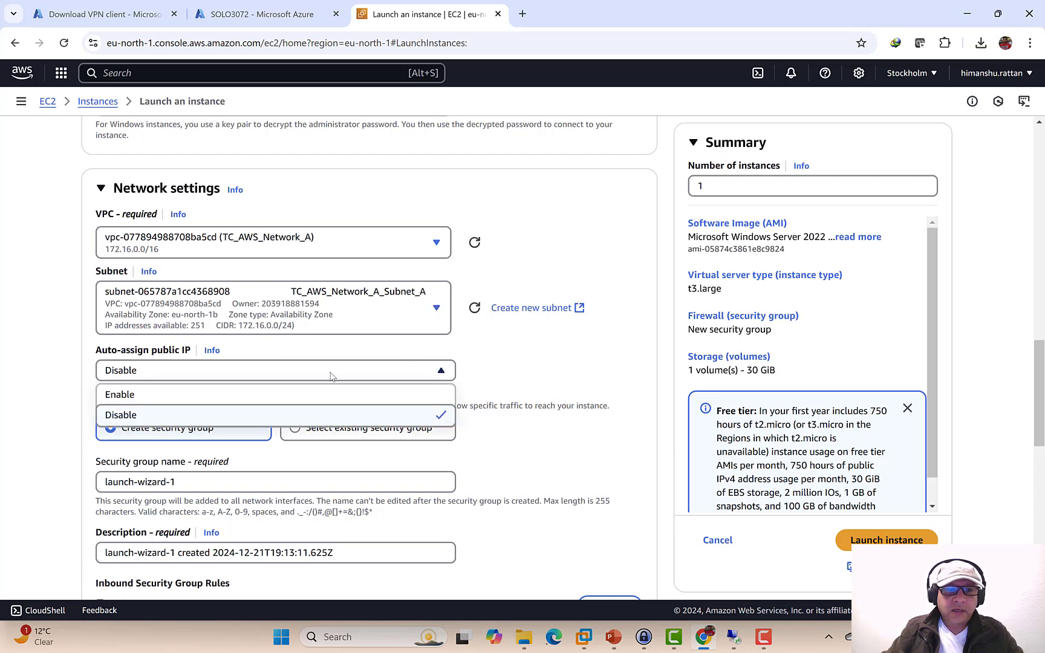
{"action": "left_click", "coordinate": [130, 393]}
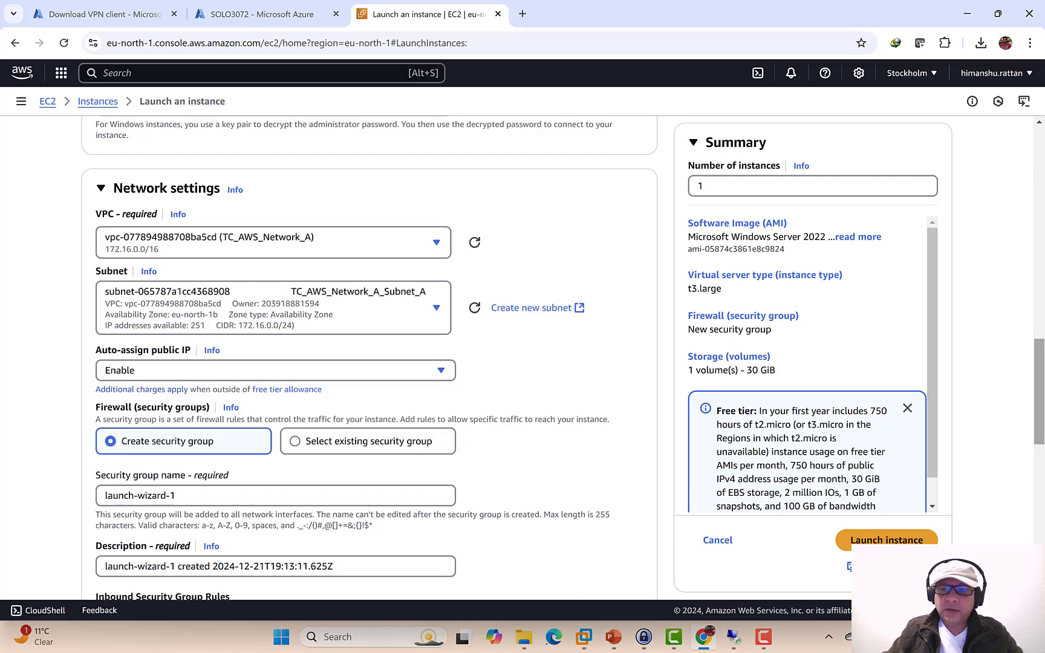
{"action": "left_click_drag", "start_coordinate": [1040, 372], "coordinate": [1040, 431]}
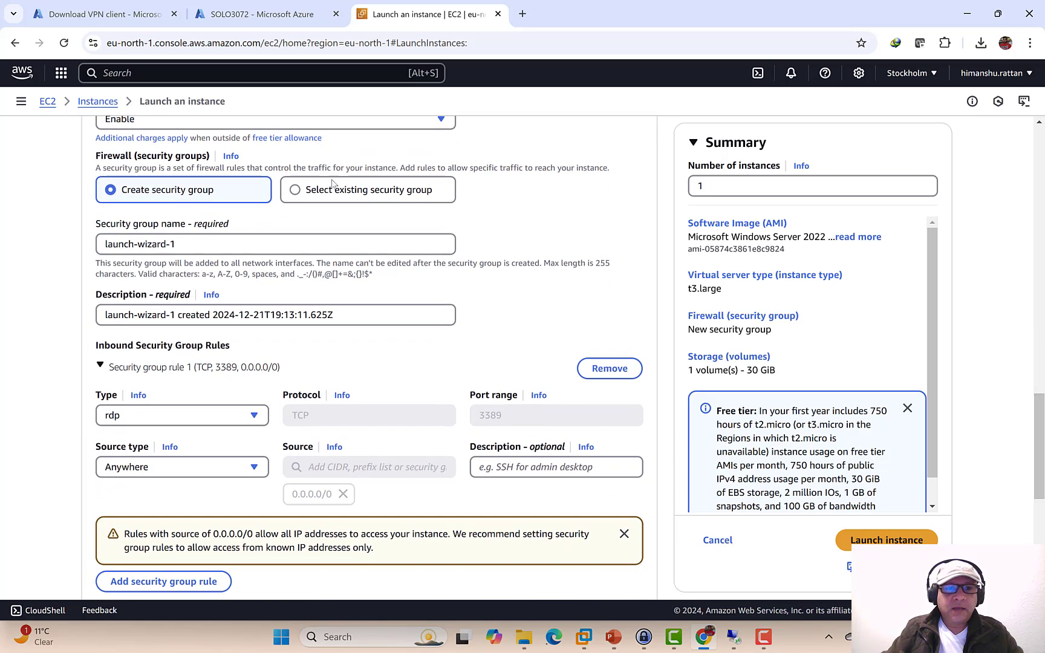
{"action": "left_click", "coordinate": [295, 190]}
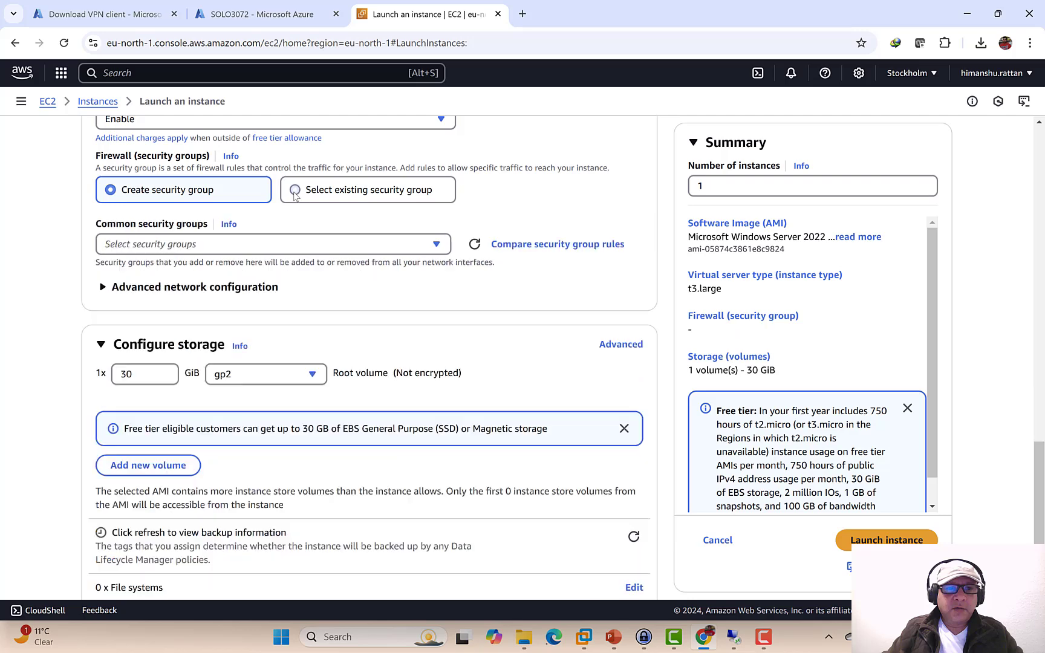
{"action": "left_click", "coordinate": [111, 191]}
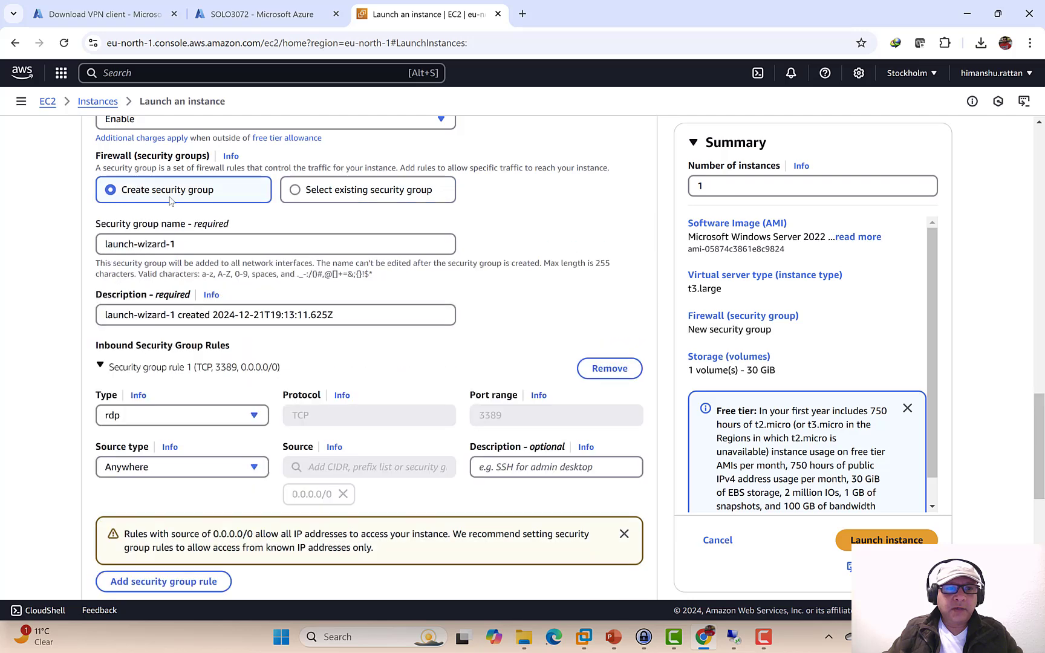
- Copy TC_AWS_Network_A_SecurityGroup from slide 7 and go back to the launch form
{"action": "left_click", "coordinate": [614, 638]}
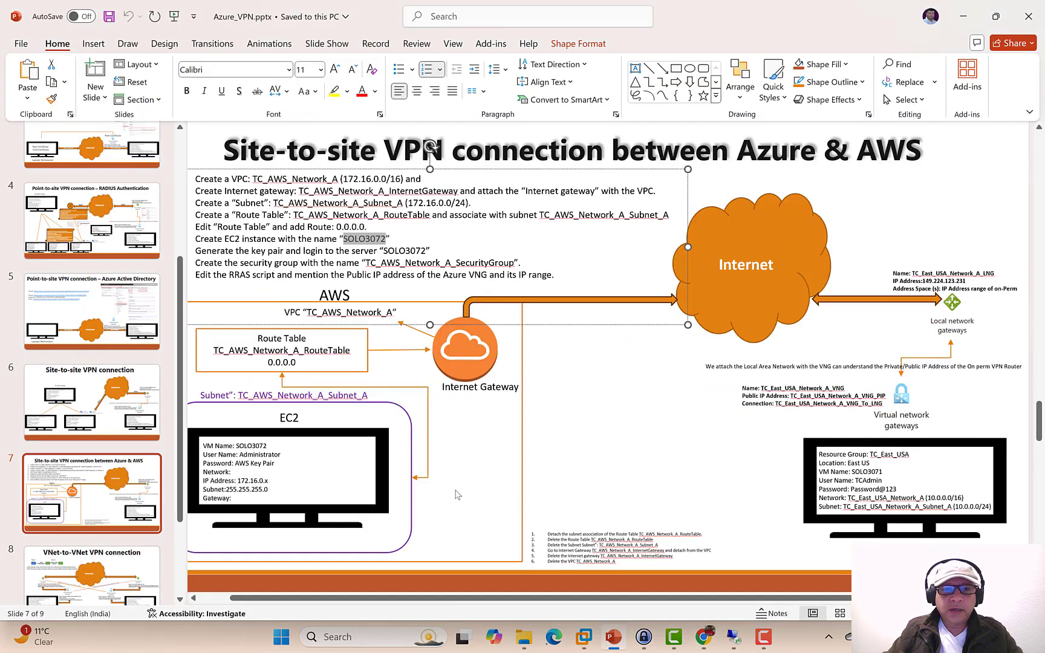
{"action": "left_click_drag", "start_coordinate": [514, 264], "coordinate": [365, 263]}
{"action": "key", "text": "ctrl+c"}
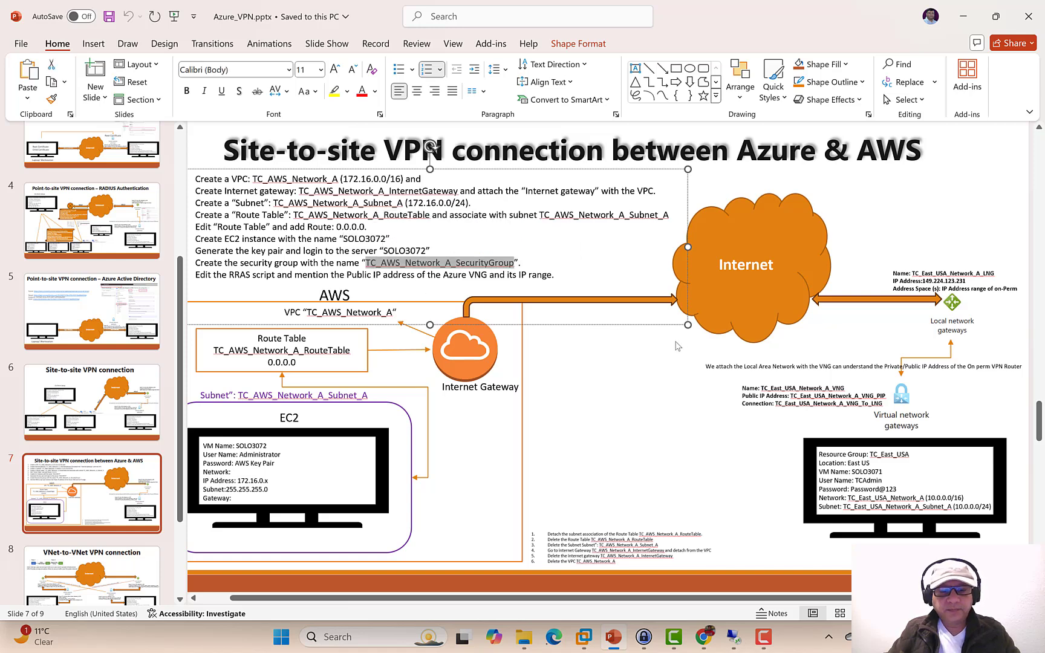
{"action": "left_click", "coordinate": [703, 637]}
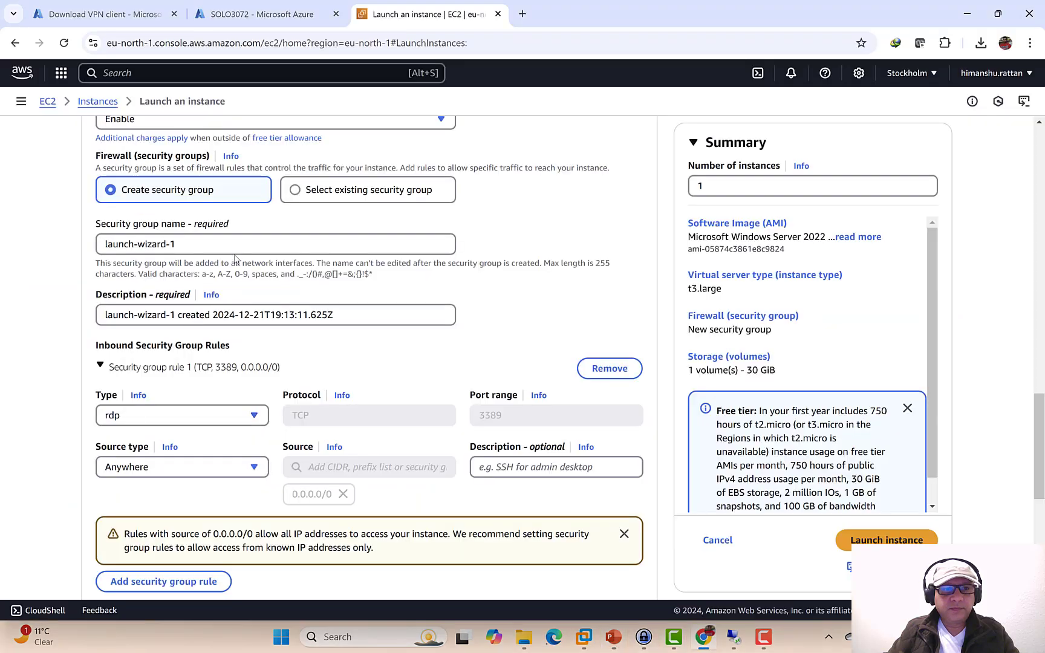
- Name the new security group TC_AWS_Network_A_SecurityGroup and launch the instance
{"action": "triple_click", "coordinate": [225, 246]}
{"action": "key", "text": "ctrl+v"}
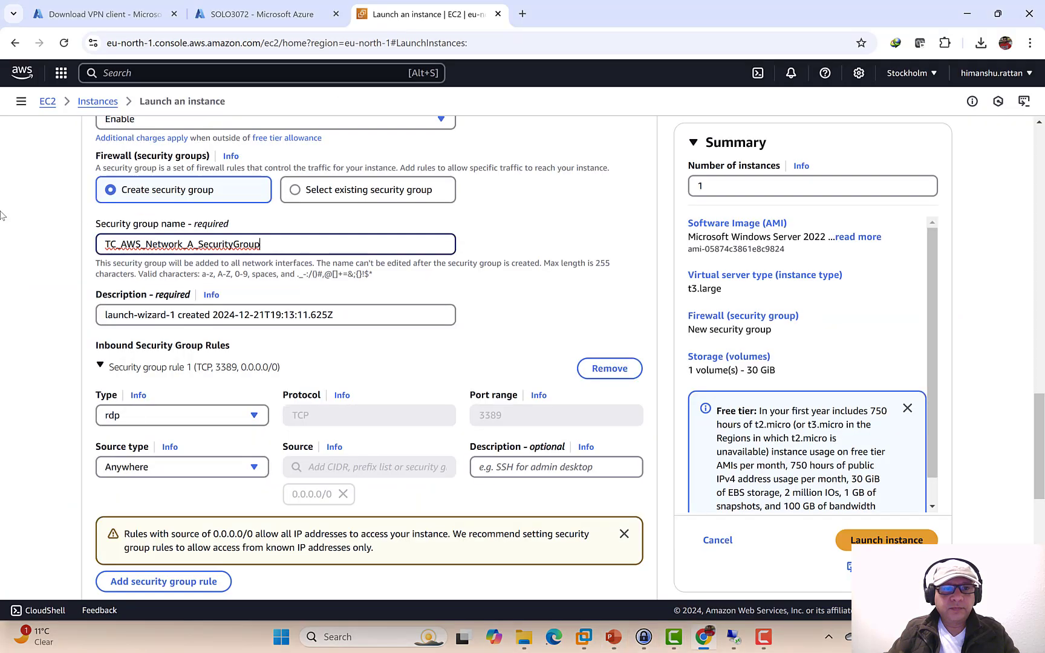
{"action": "scroll", "coordinate": [562, 335], "scroll_direction": "down", "scroll_amount": 2}
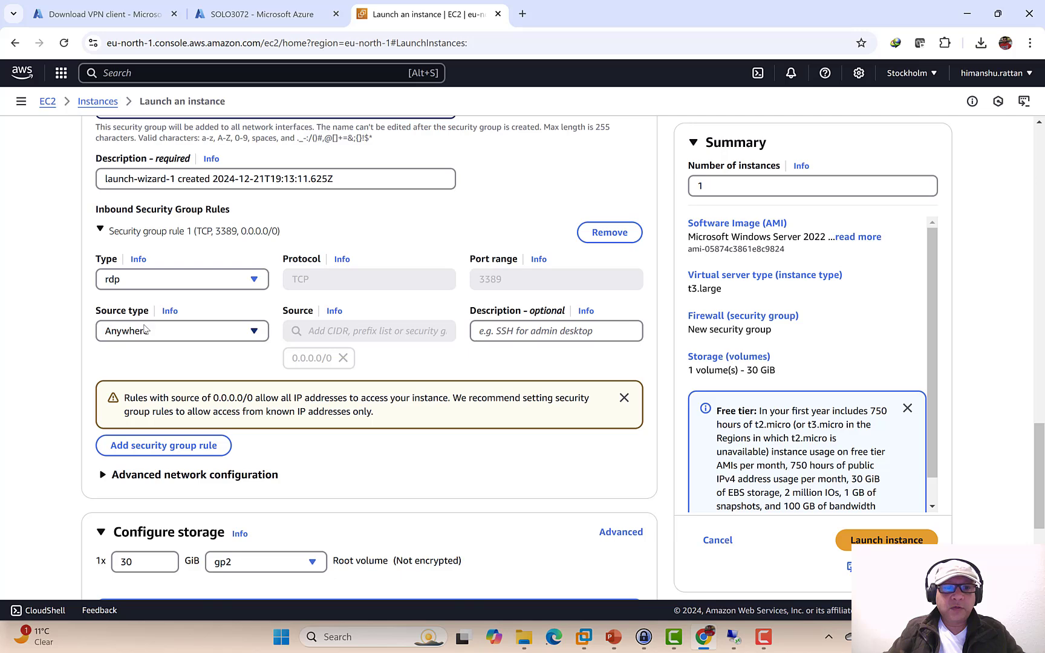
{"action": "scroll", "coordinate": [599, 447], "scroll_direction": "down", "scroll_amount": 5}
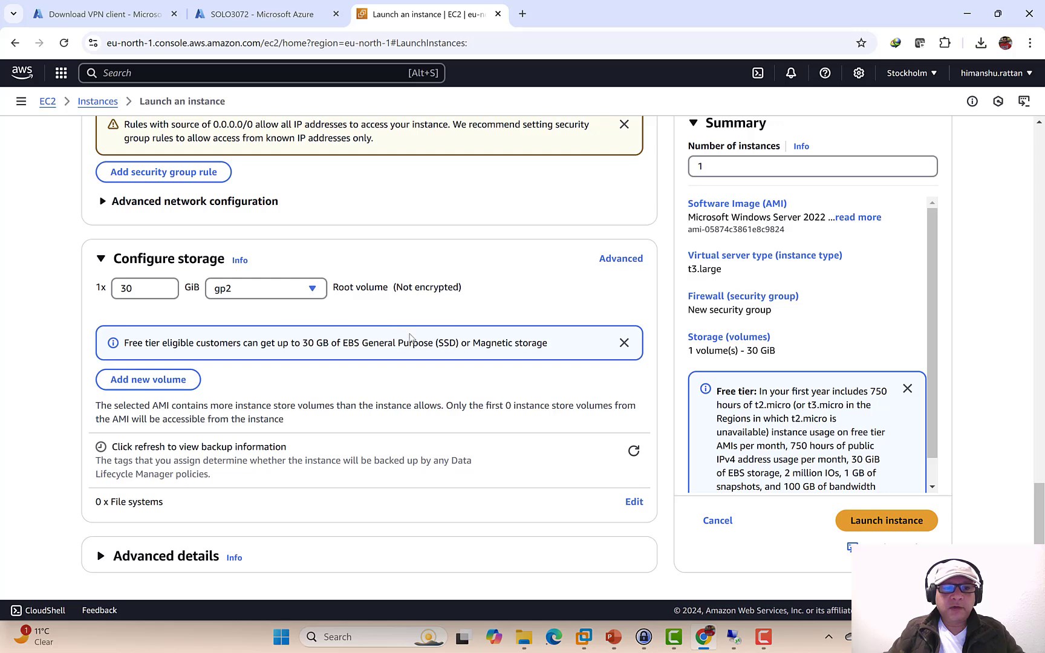
{"action": "left_click", "coordinate": [868, 522]}
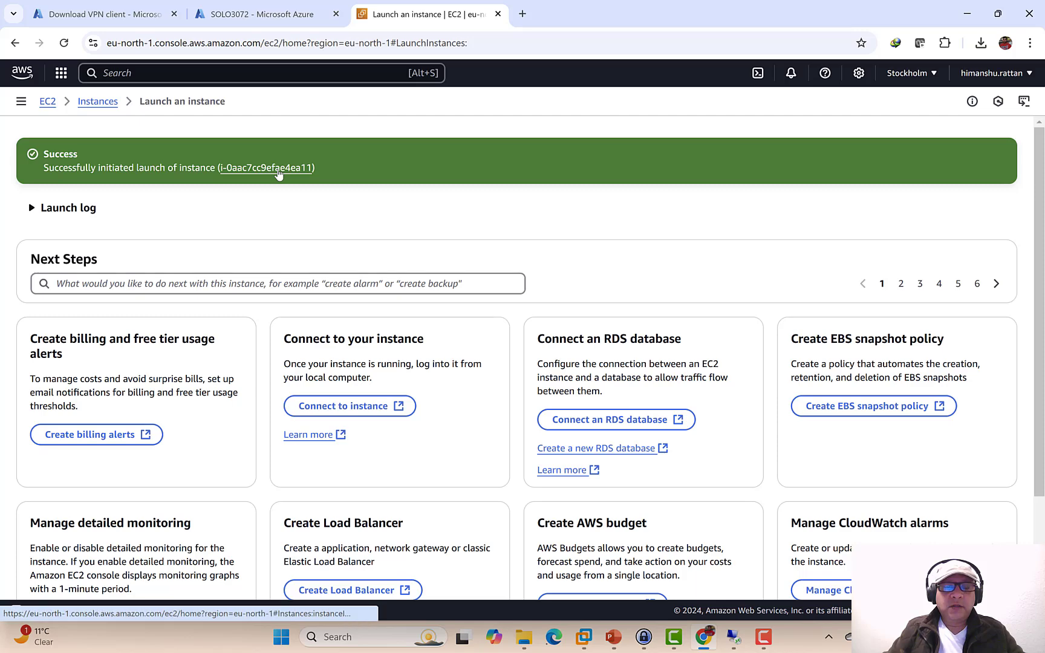
- Refresh the new SOLO3072 instance's status and open its summary page
{"action": "left_click", "coordinate": [279, 175]}
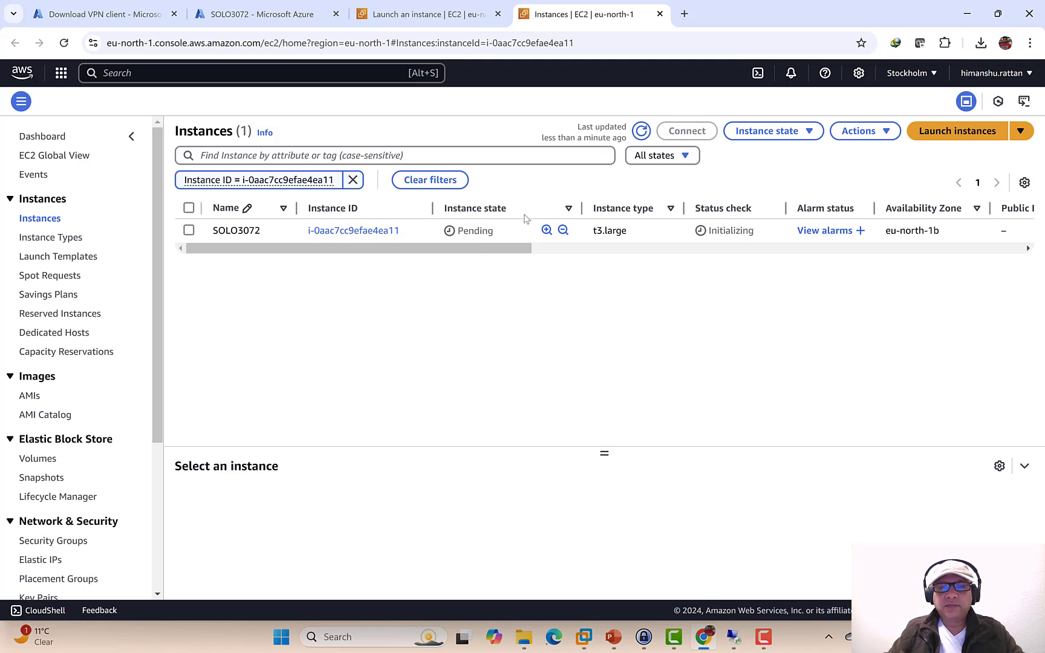
{"action": "left_click", "coordinate": [641, 131]}
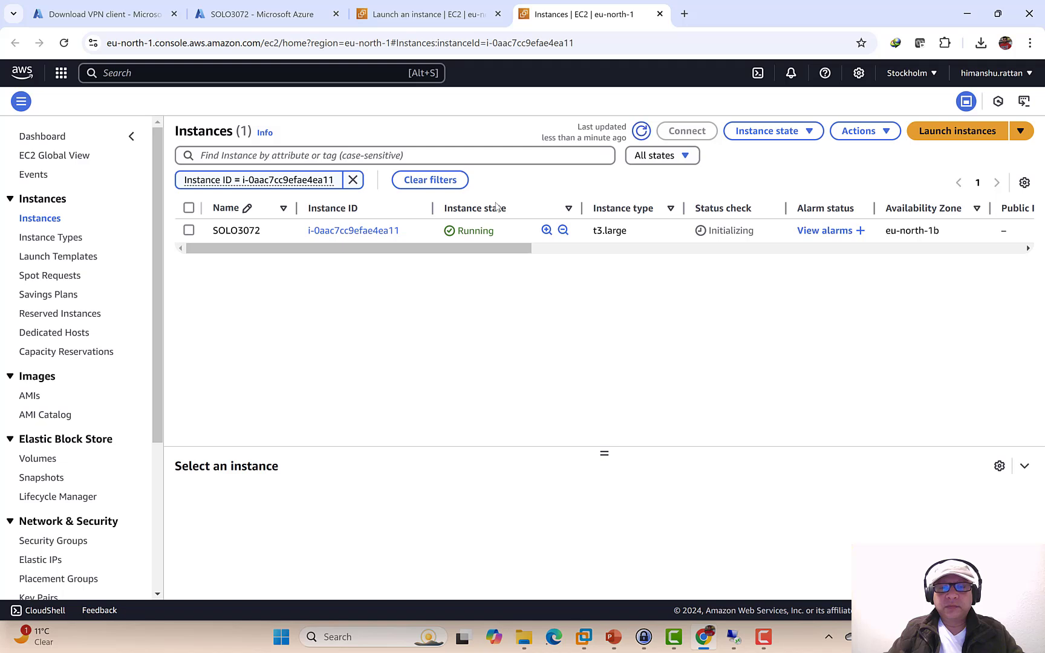
{"action": "left_click", "coordinate": [887, 135]}
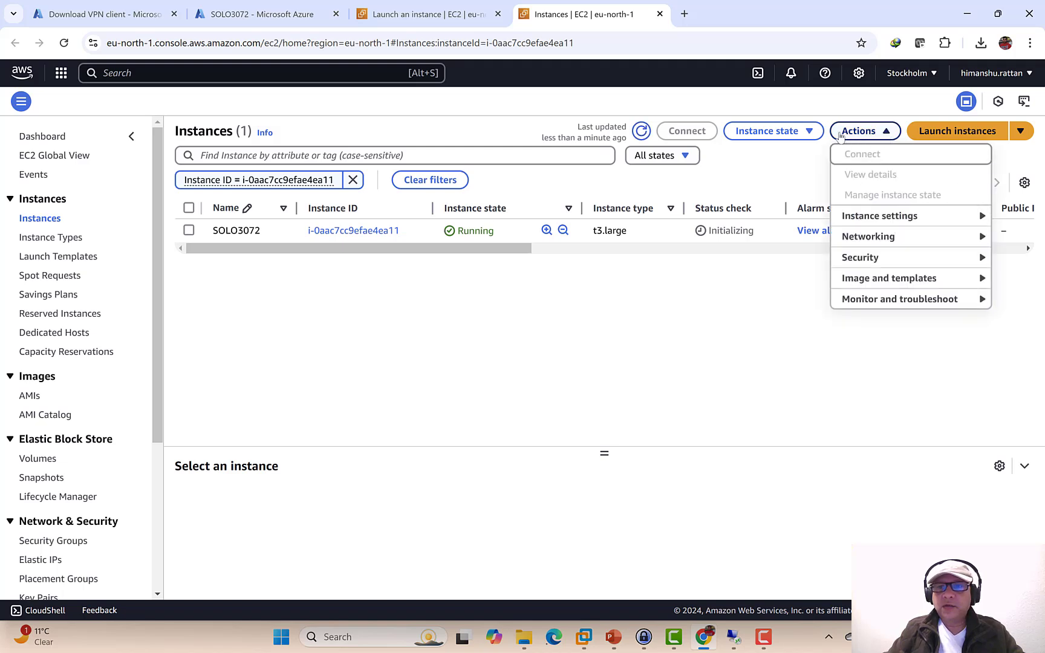
{"action": "left_click", "coordinate": [808, 132]}
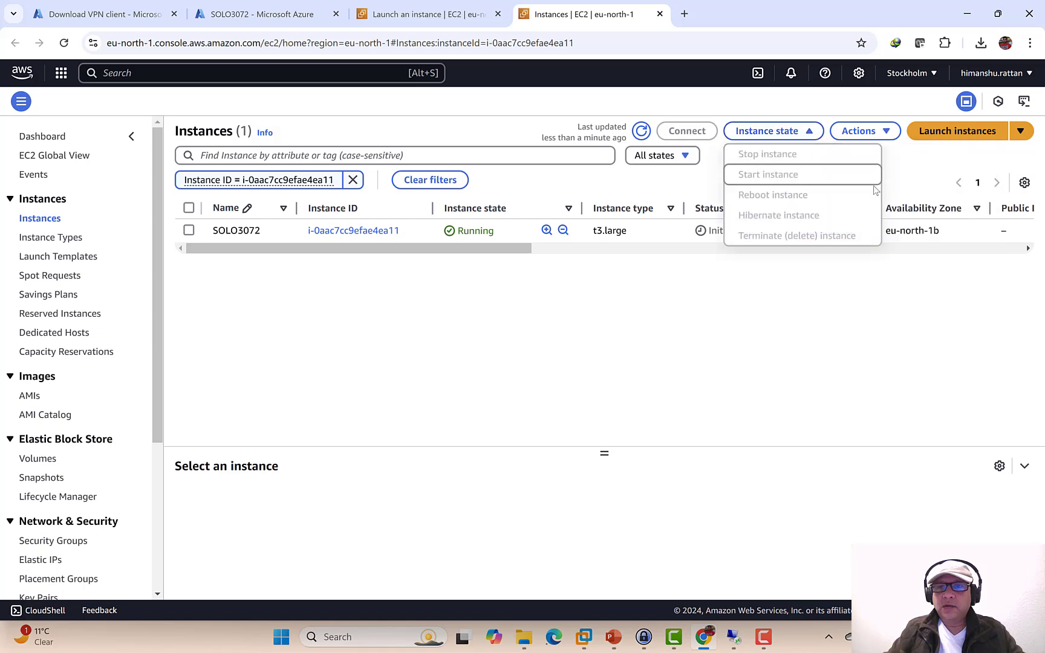
{"action": "left_click", "coordinate": [796, 317]}
{"action": "left_click", "coordinate": [333, 234]}
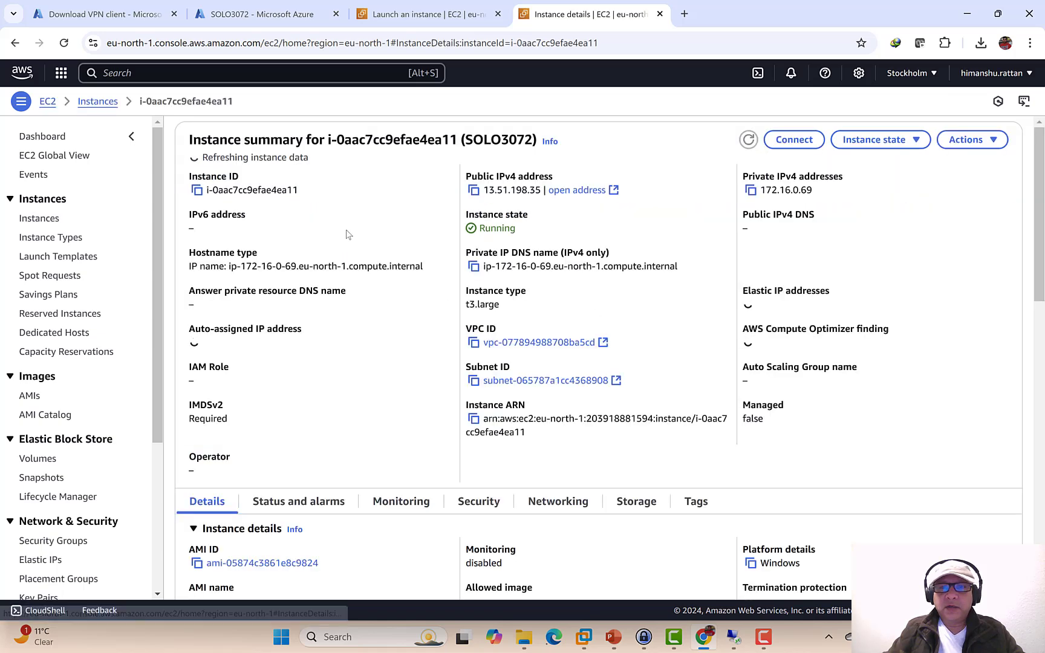
- Download the SOLO3072 remote desktop file and launch it, accepting the unknown-publisher warning
{"action": "left_click", "coordinate": [792, 139]}
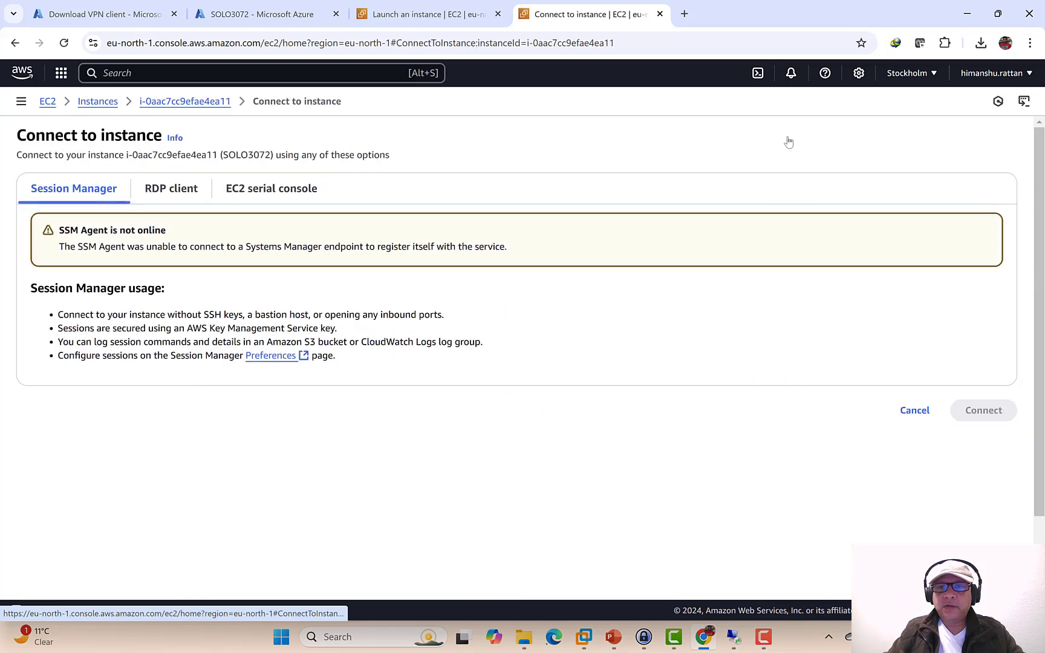
{"action": "left_click", "coordinate": [157, 190]}
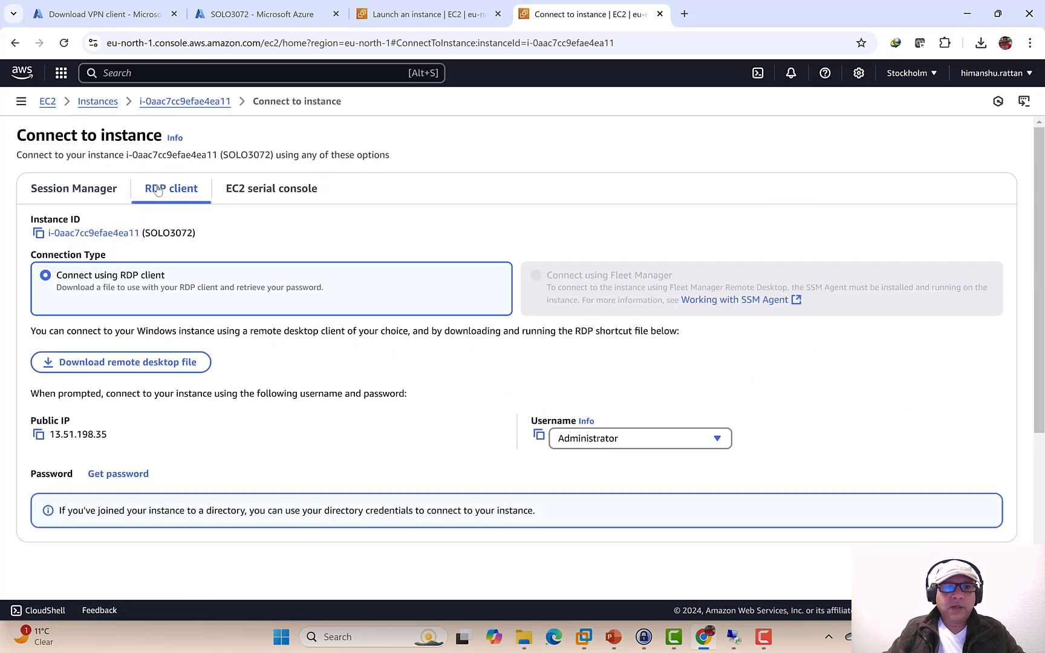
{"action": "left_click", "coordinate": [143, 370]}
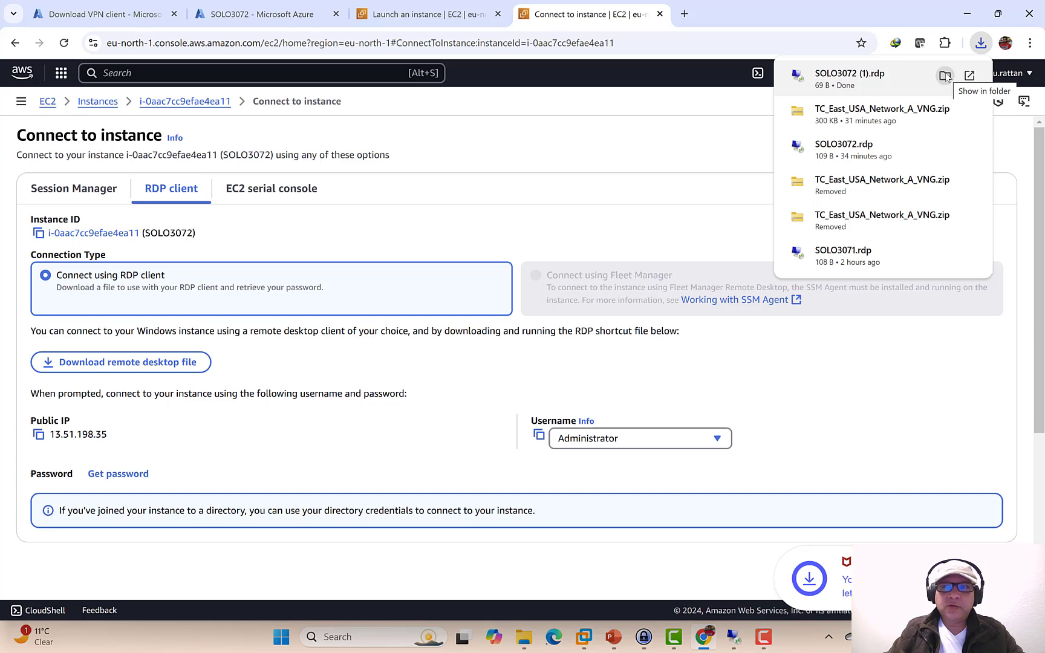
{"action": "left_click", "coordinate": [943, 78]}
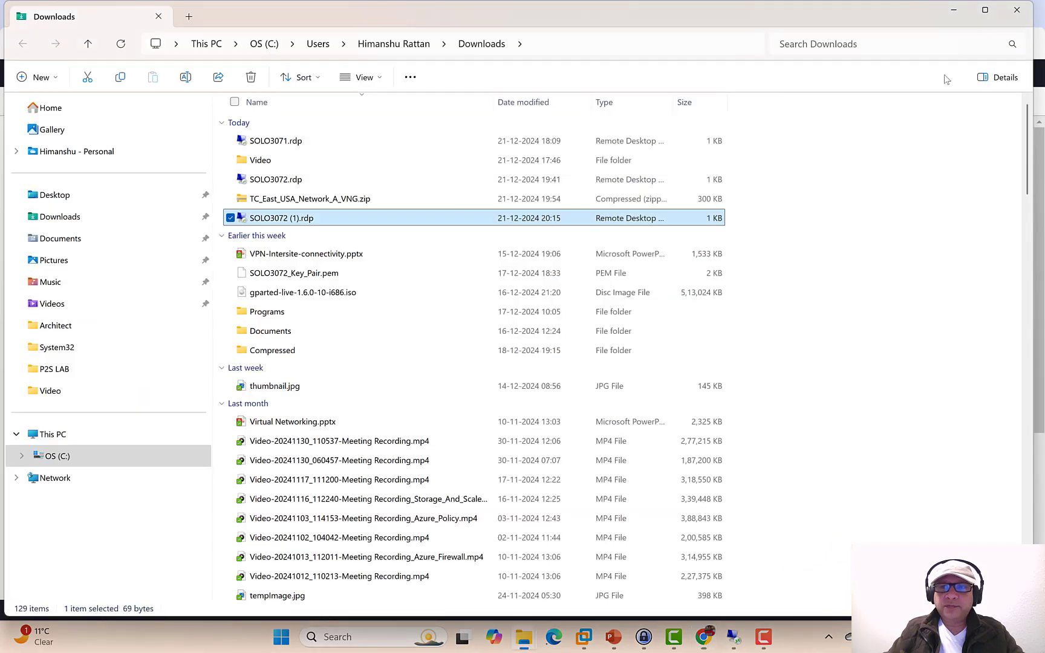
{"action": "double_click", "coordinate": [361, 219]}
{"action": "left_click", "coordinate": [641, 390]}
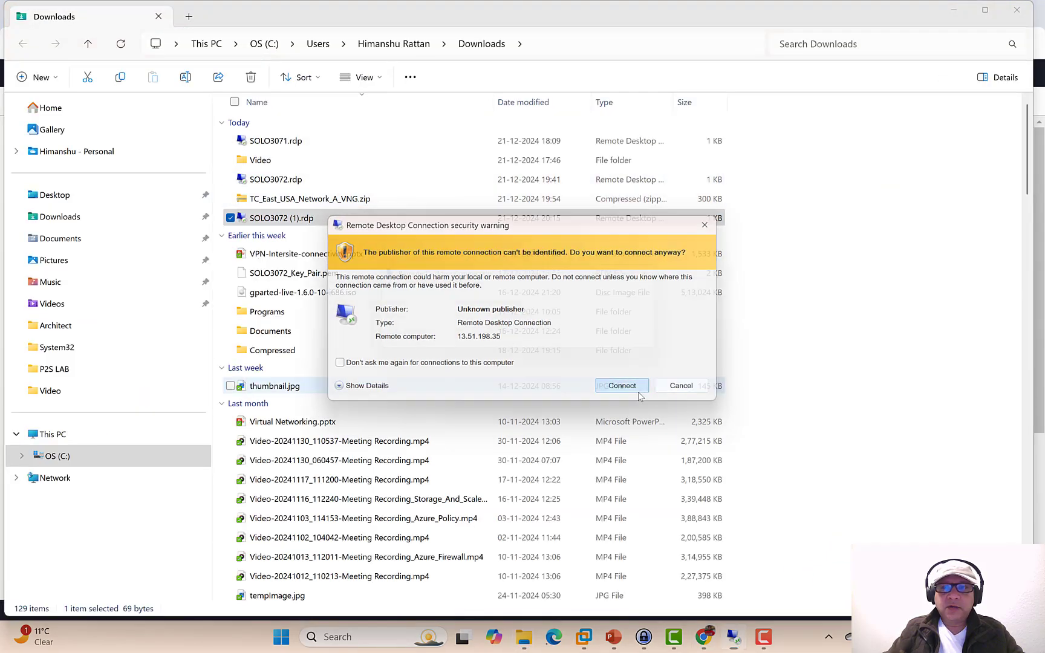
{"action": "left_click", "coordinate": [953, 10]}
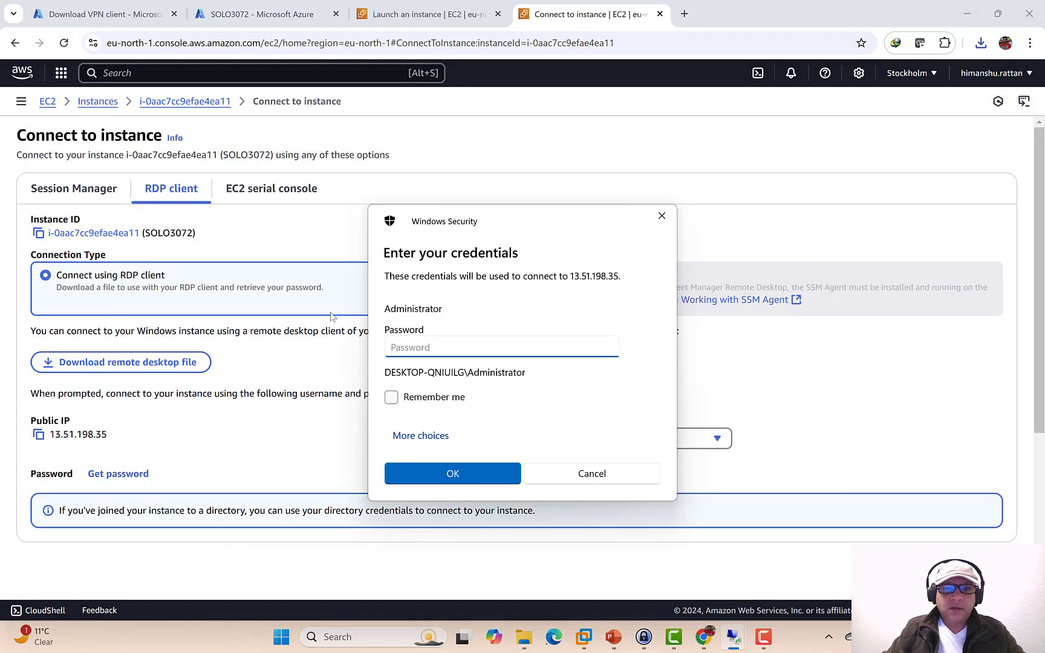
{"action": "left_click_drag", "start_coordinate": [437, 218], "coordinate": [709, 109]}
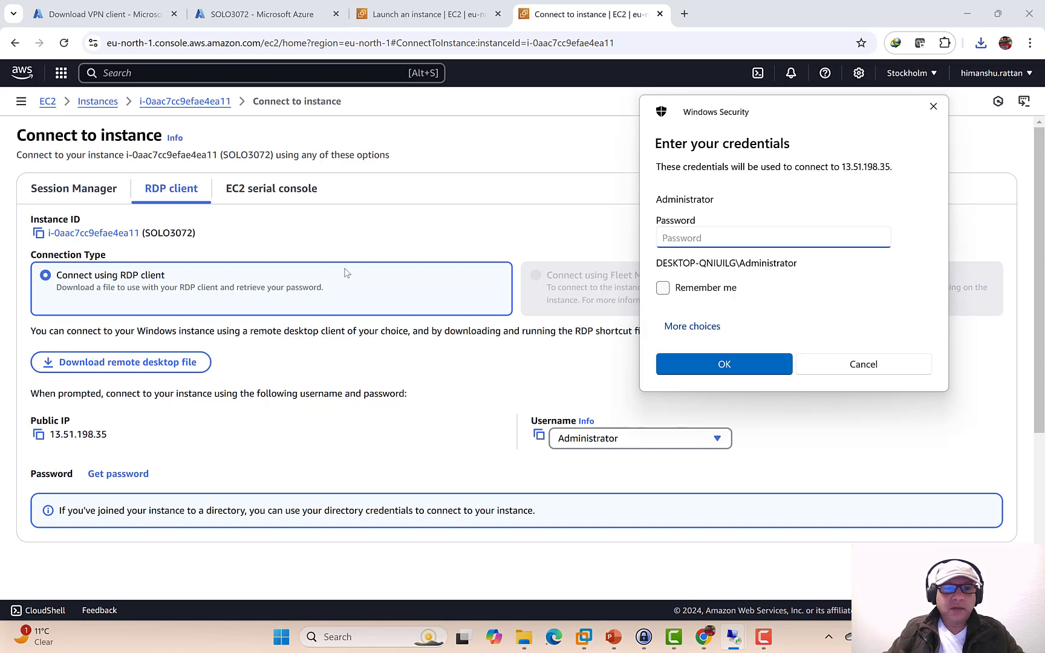
- Decrypt the Administrator password using SOLO3072_Key_Pair.pem and copy it
{"action": "left_click", "coordinate": [119, 478]}
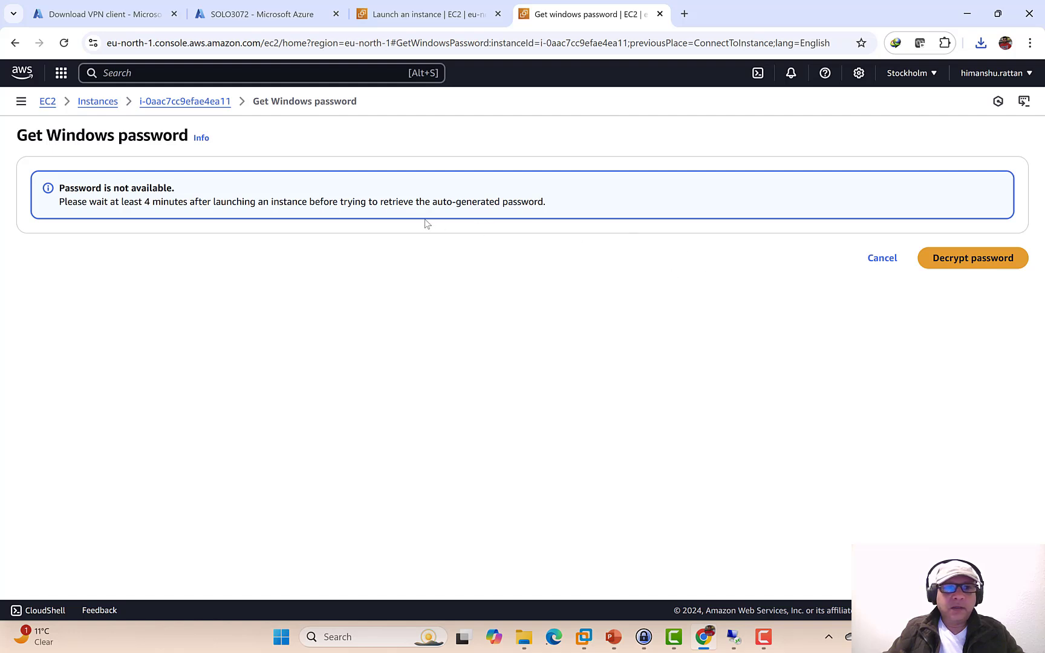
{"action": "left_click", "coordinate": [943, 257]}
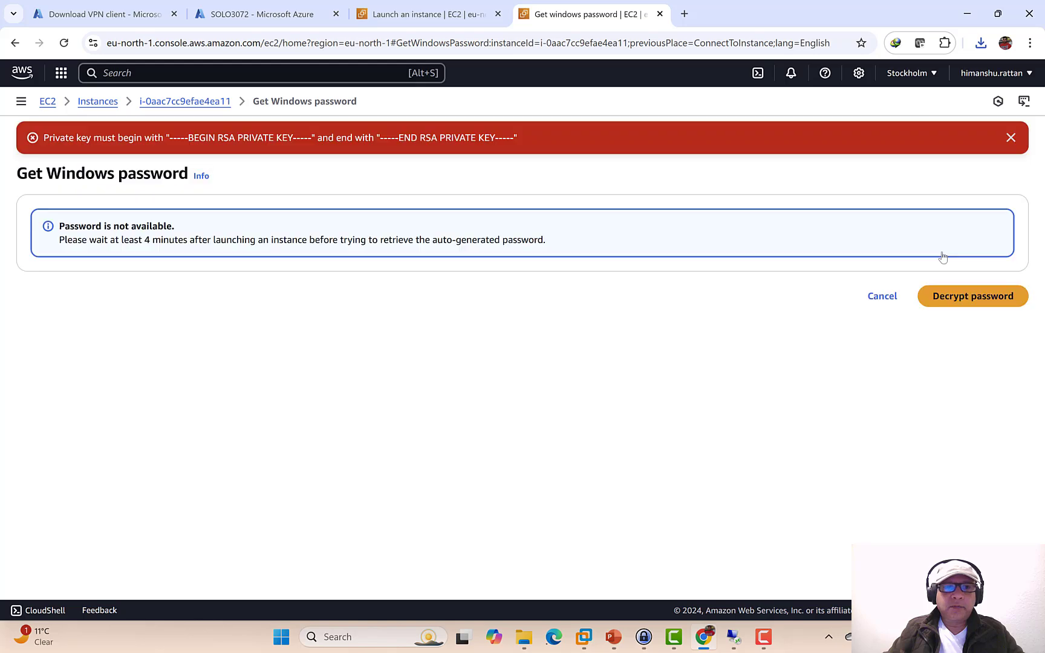
{"action": "left_click", "coordinate": [883, 298]}
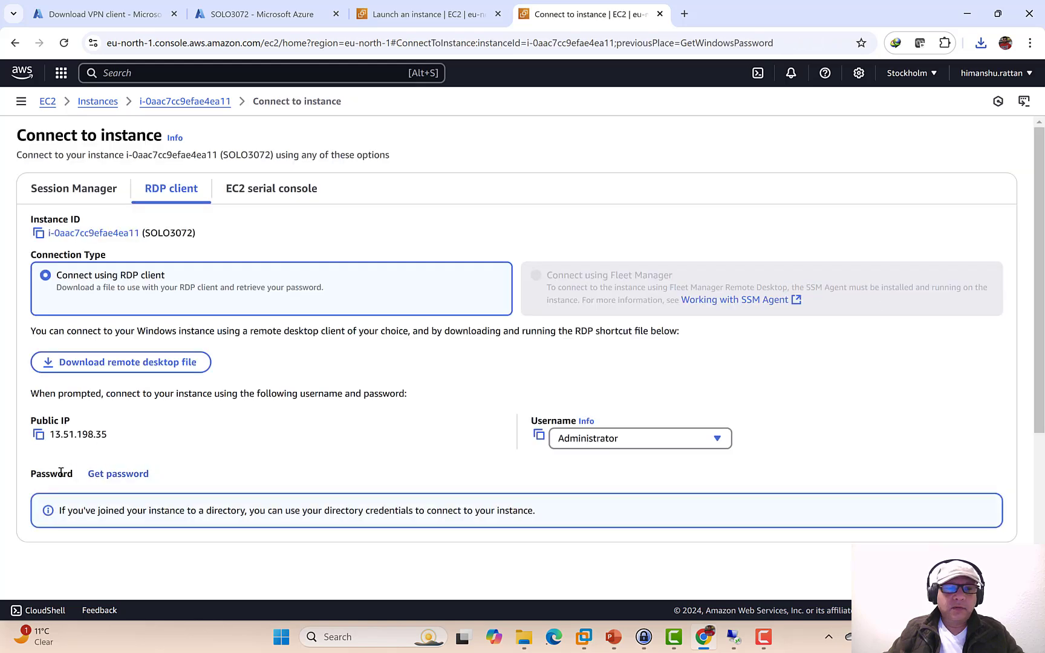
{"action": "left_click", "coordinate": [118, 475]}
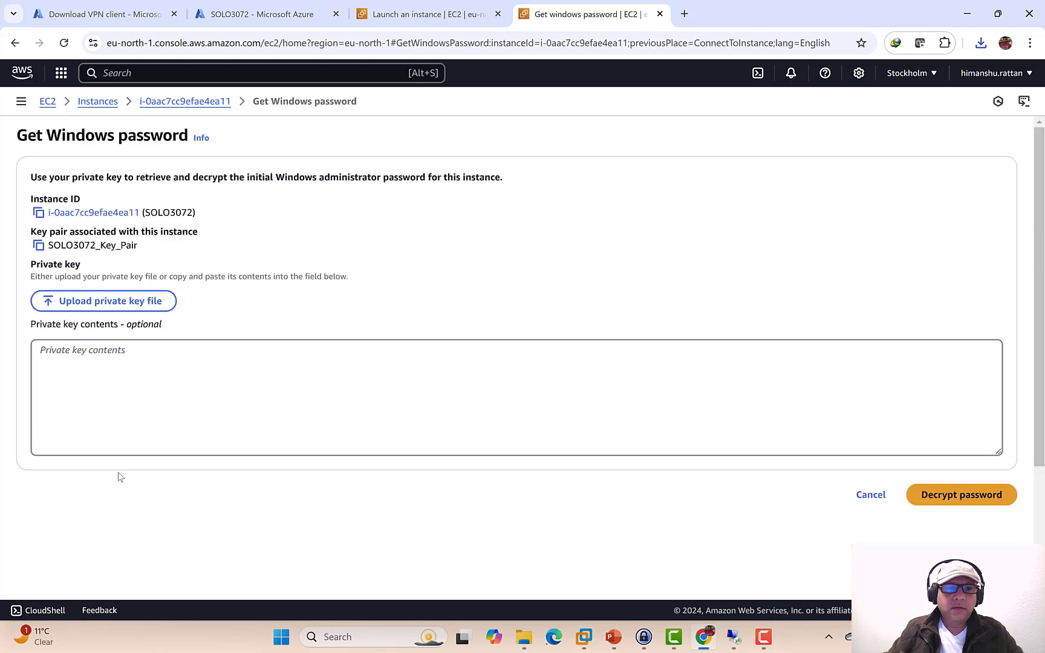
{"action": "left_click", "coordinate": [119, 311]}
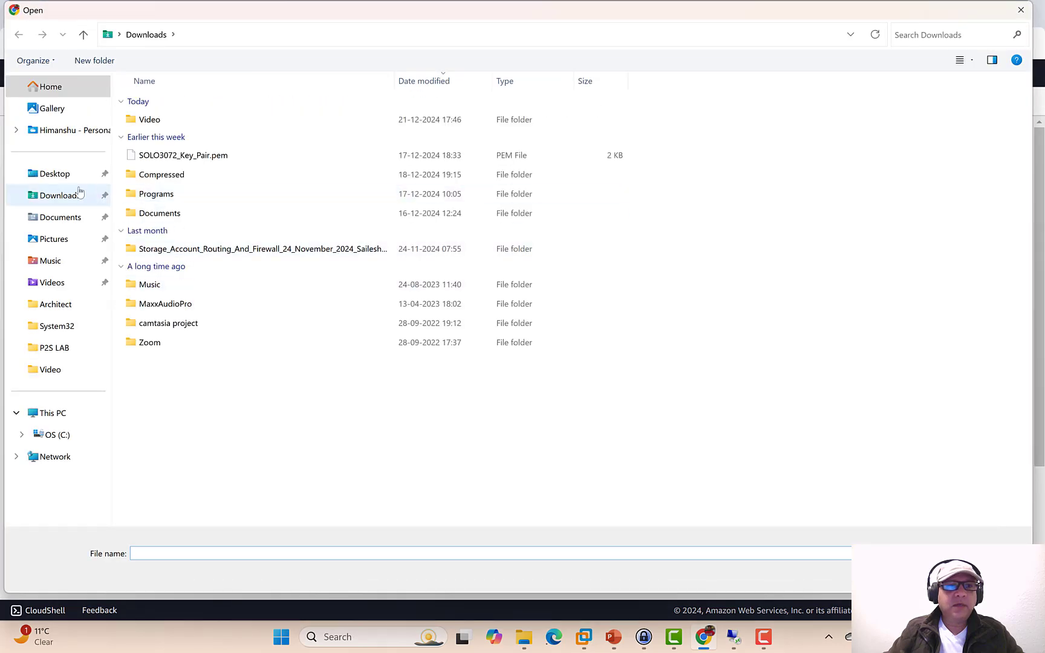
{"action": "left_click", "coordinate": [78, 193]}
{"action": "double_click", "coordinate": [179, 157]}
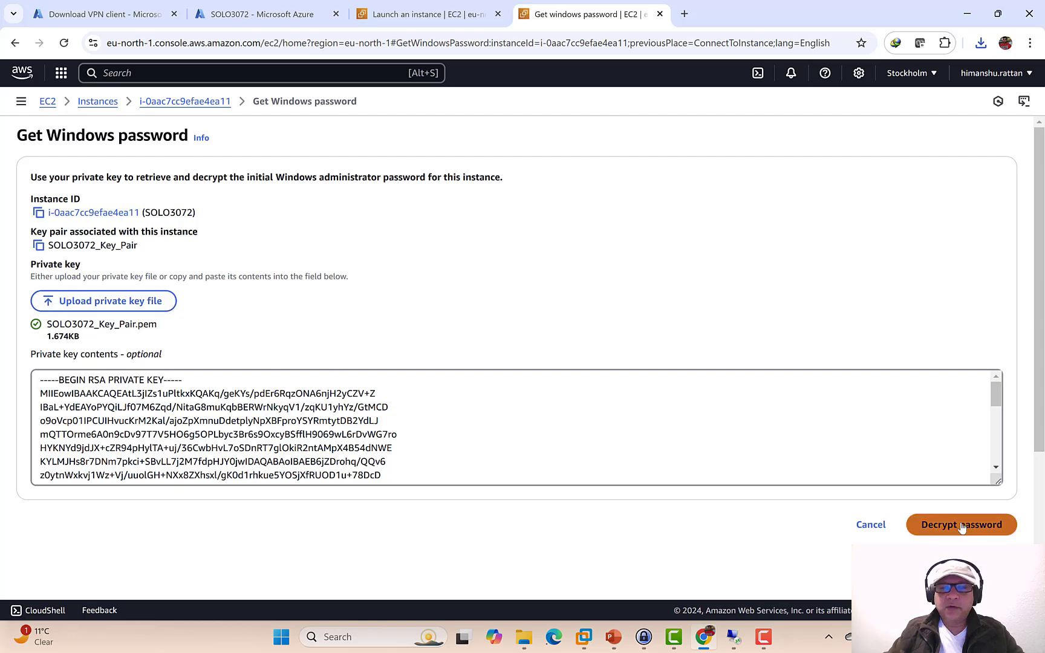
{"action": "left_click", "coordinate": [962, 525]}
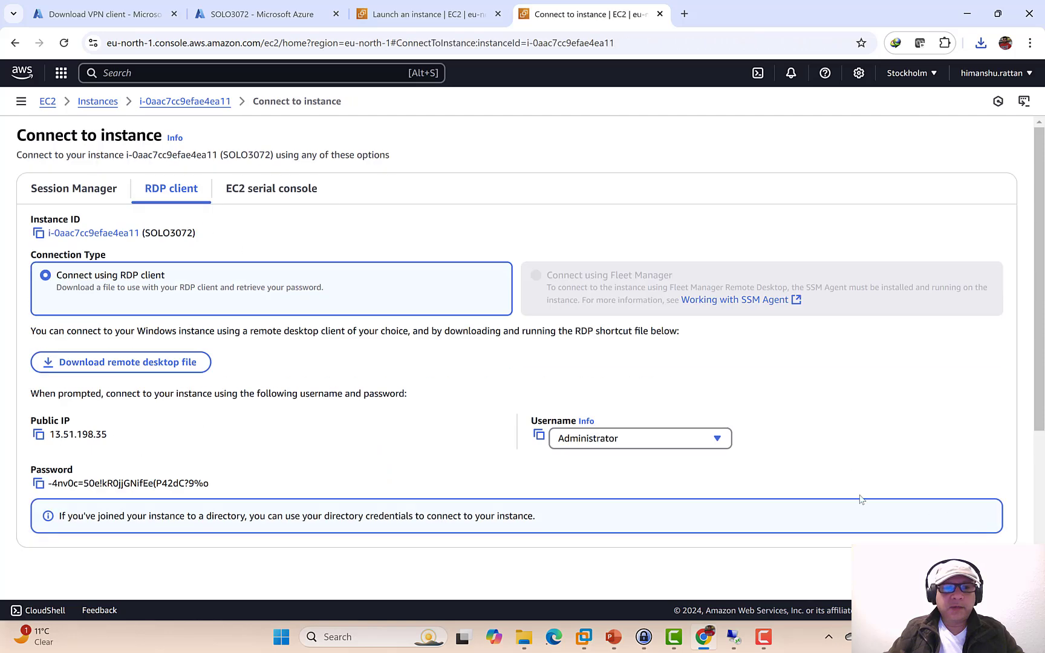
{"action": "left_click", "coordinate": [38, 483]}
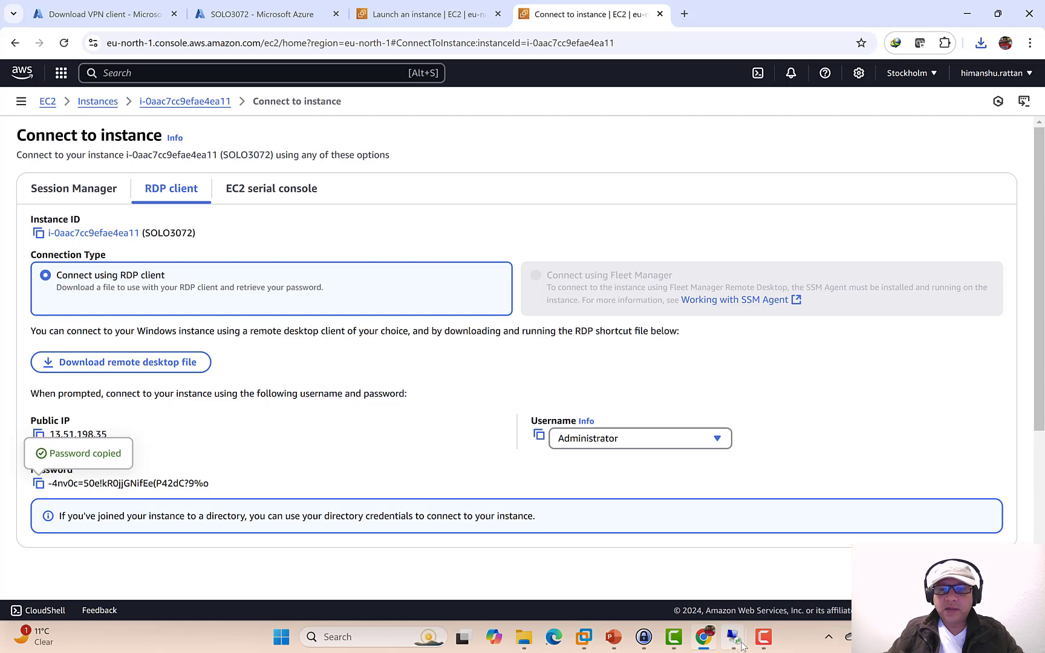
- Paste the Administrator password into the credentials prompt and accept the certificate warning for 13.51.198.35
{"action": "mouse_move", "coordinate": [734, 637]}
{"action": "left_click", "coordinate": [815, 538]}
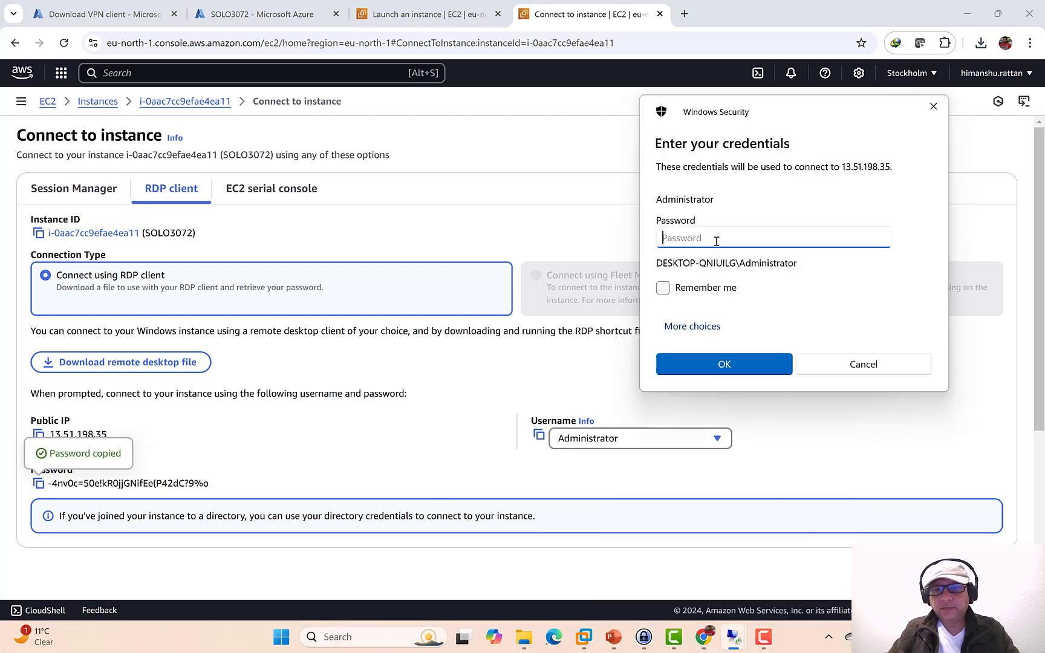
{"action": "key", "text": "ctrl+v"}
{"action": "left_click", "coordinate": [734, 364]}
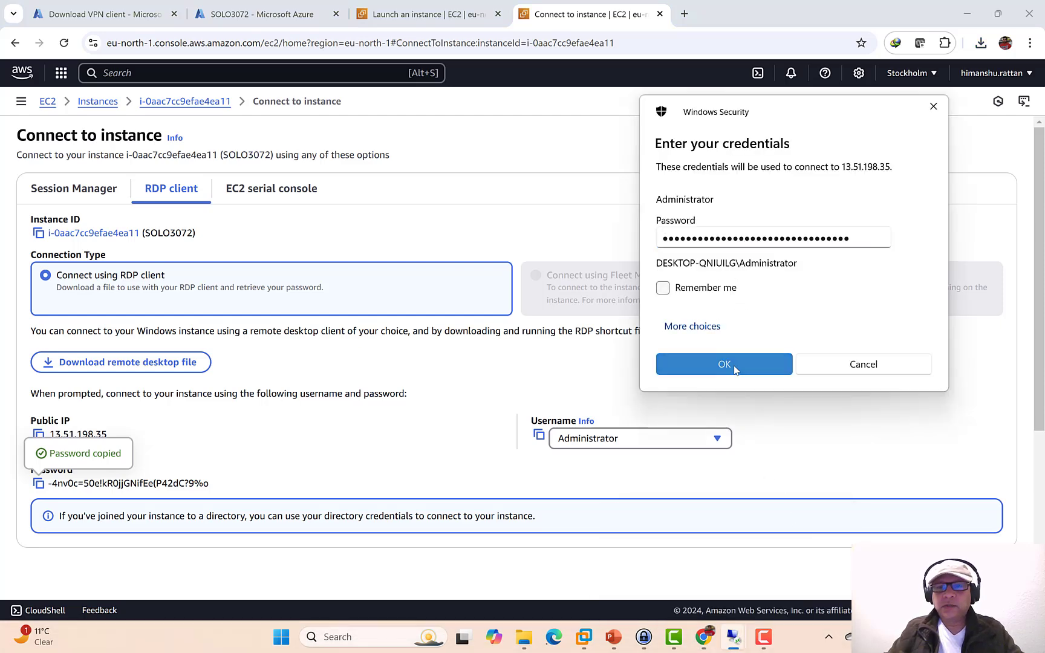
{"action": "left_click", "coordinate": [584, 424]}
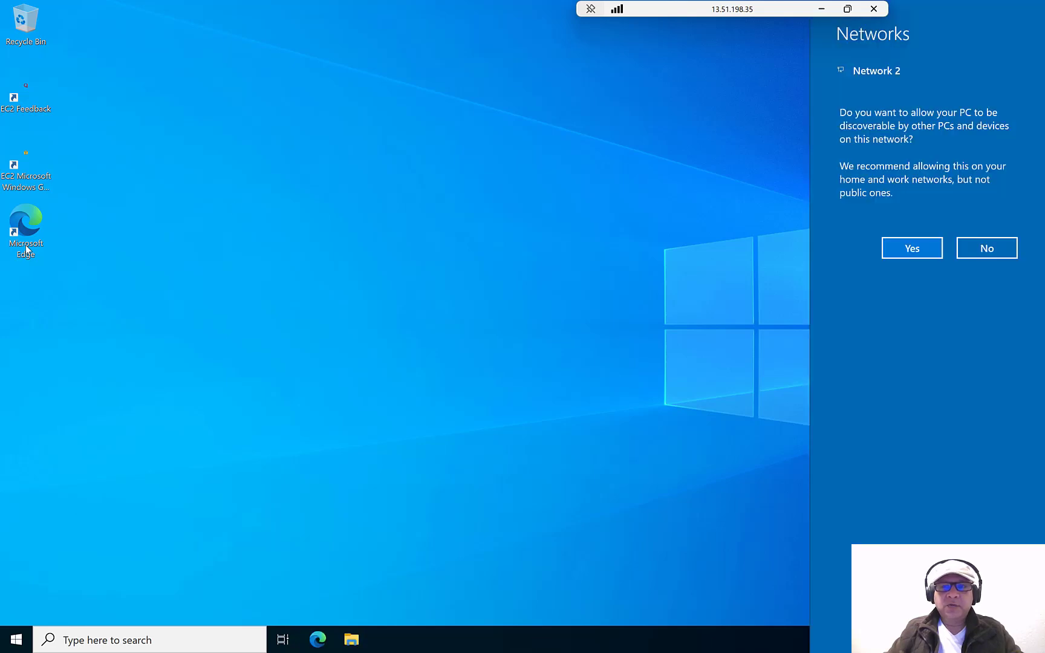
- Decline network discovery, finish Edge's first-run setup without sync or Google import, then minimize Edge
{"action": "left_click", "coordinate": [967, 250]}
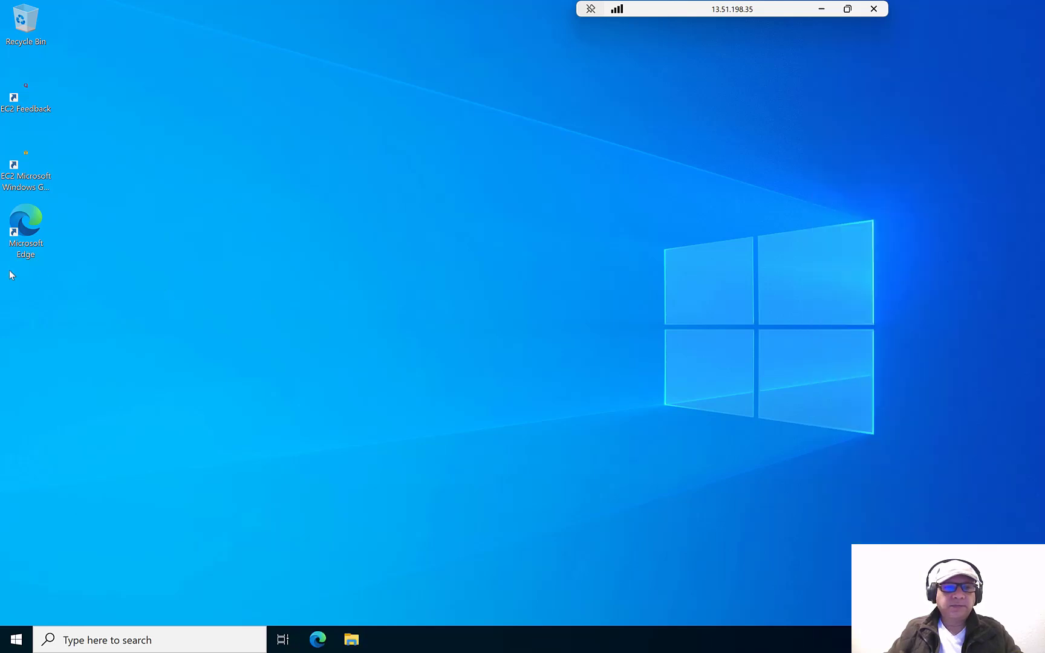
{"action": "double_click", "coordinate": [26, 233]}
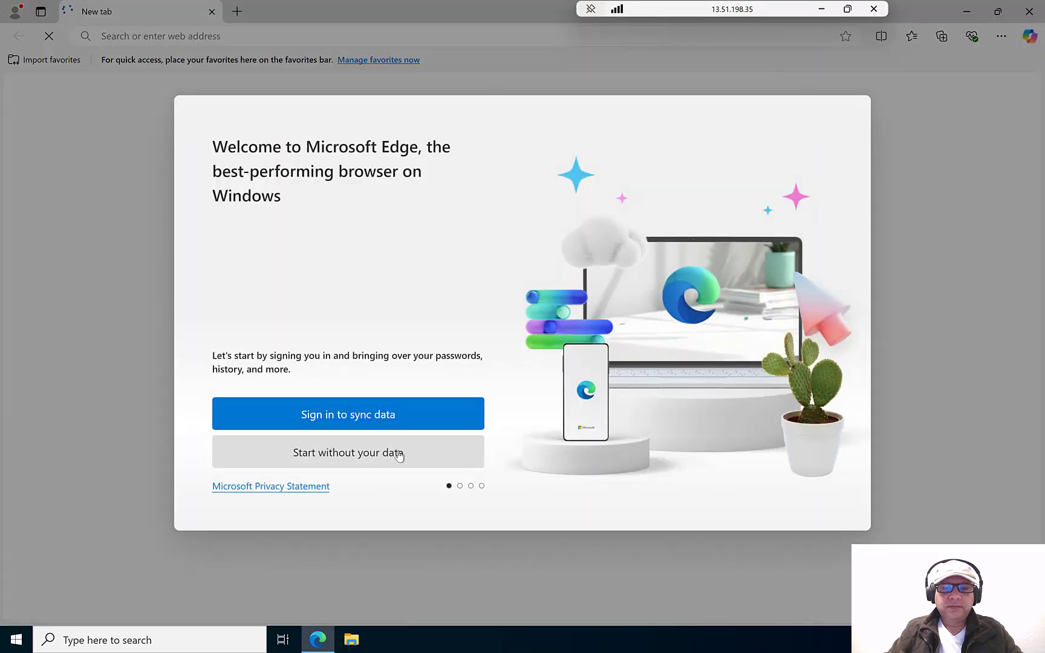
{"action": "left_click", "coordinate": [399, 455]}
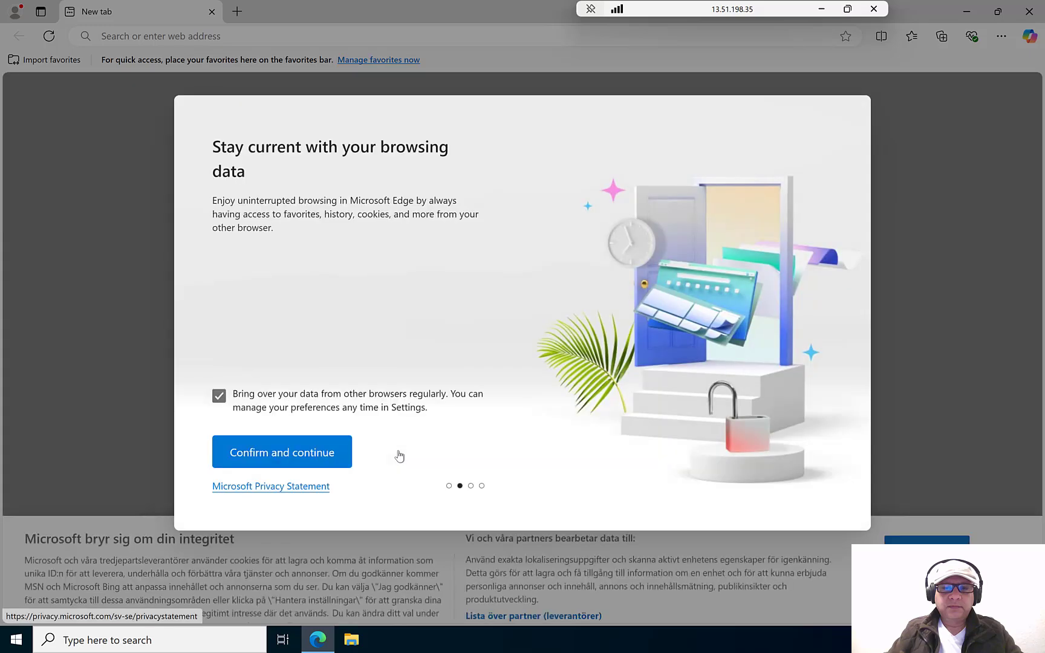
{"action": "left_click", "coordinate": [277, 464]}
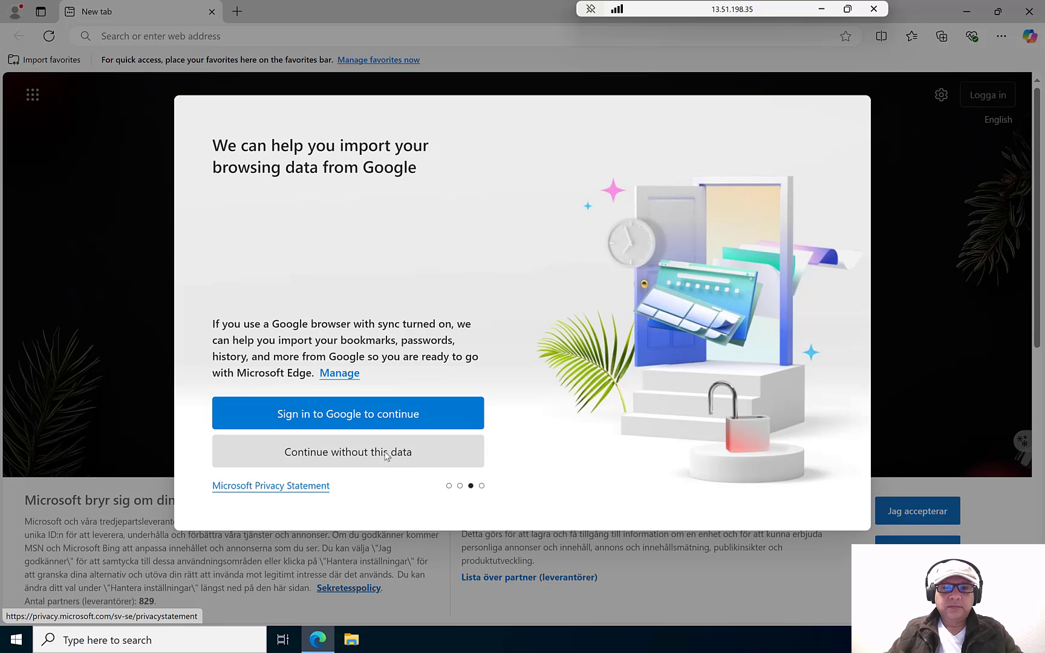
{"action": "left_click", "coordinate": [387, 456]}
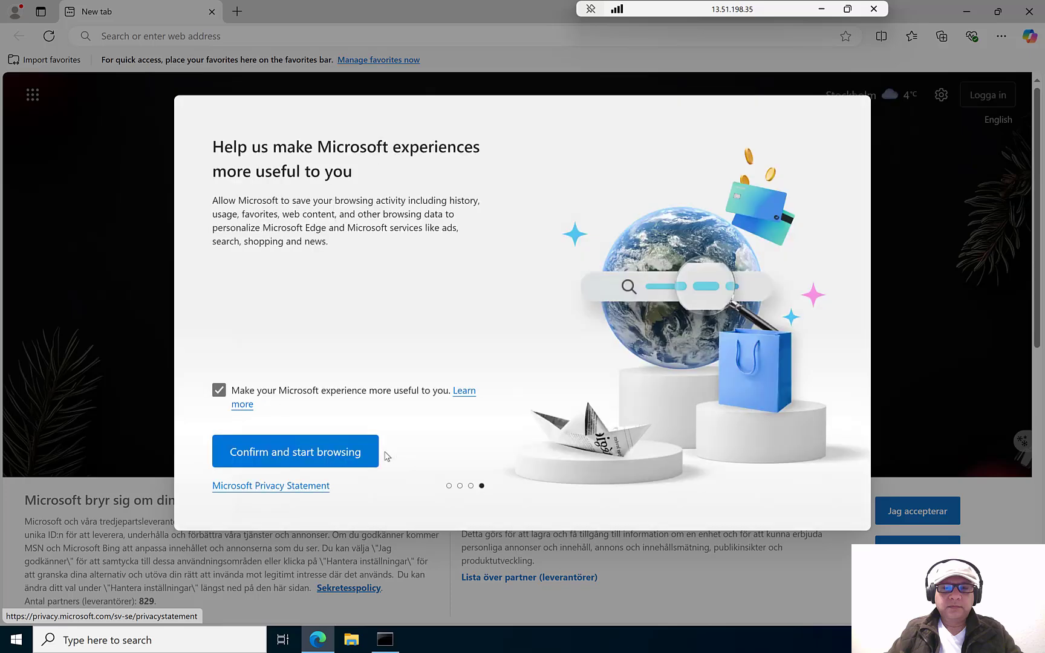
{"action": "left_click", "coordinate": [337, 455]}
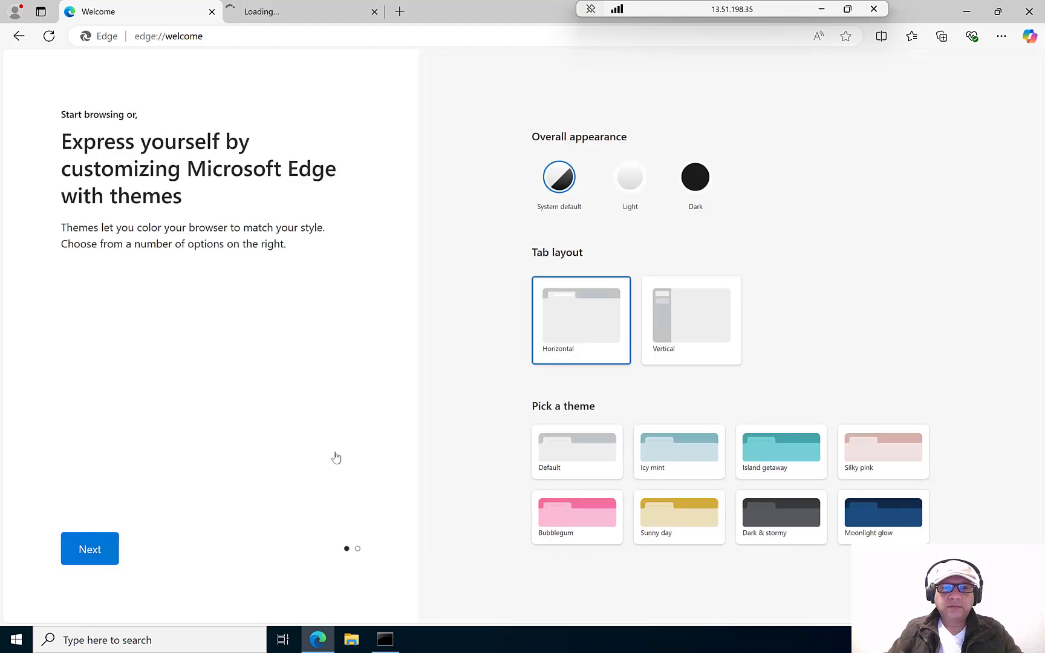
{"action": "left_click", "coordinate": [279, 17]}
{"action": "left_click", "coordinate": [250, 36]}
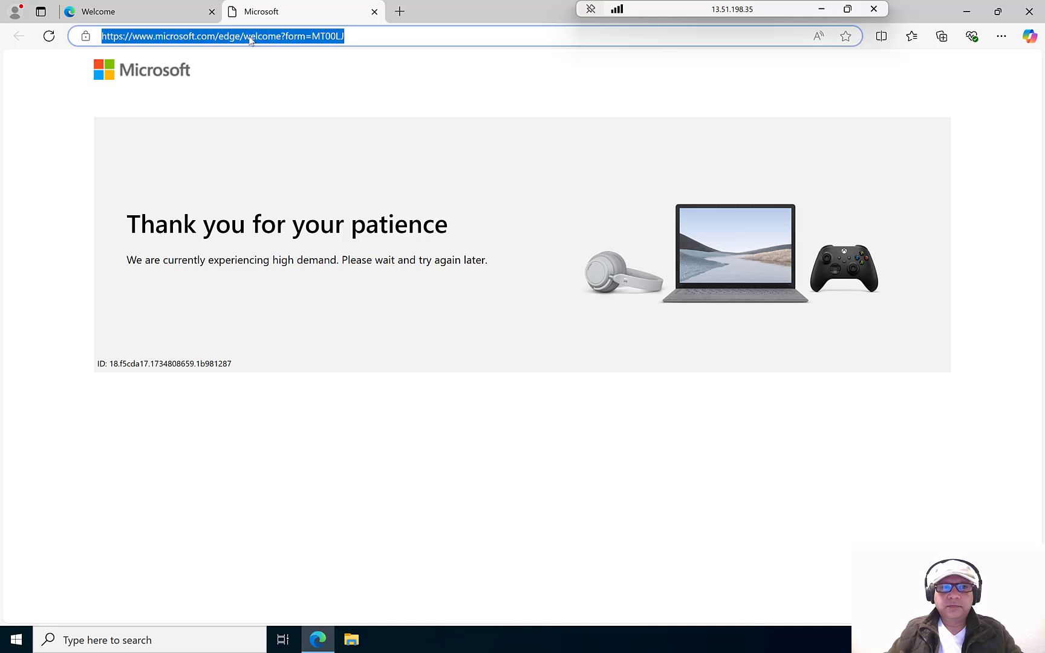
{"action": "left_click", "coordinate": [966, 11]}
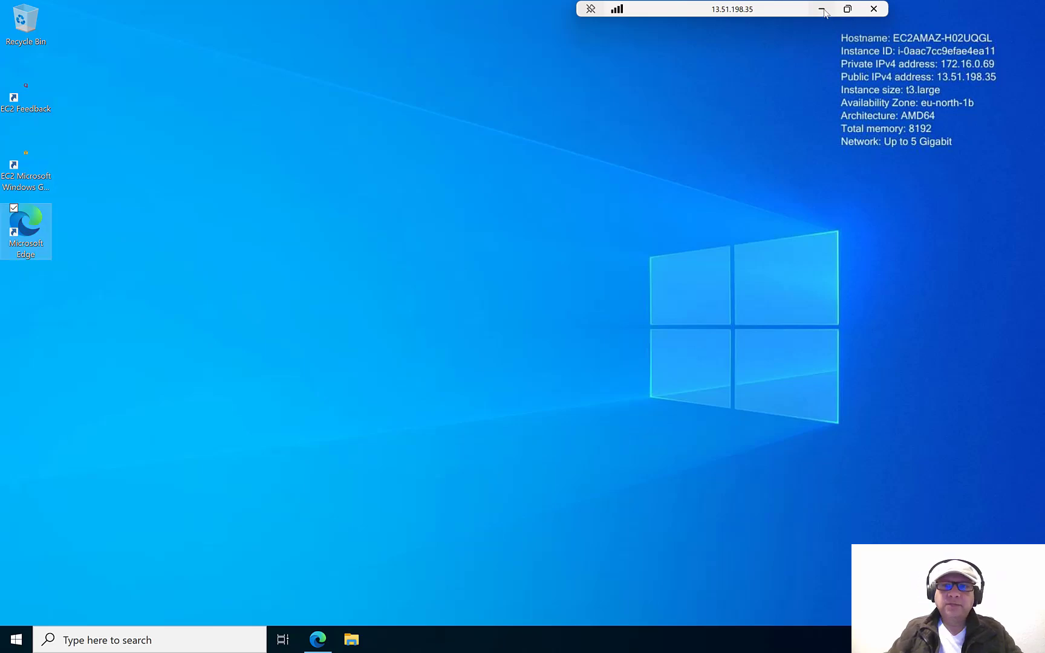
- Copy the Script-for-RRAS file from the local desktop and paste it onto the server desktop
{"action": "left_click", "coordinate": [821, 11]}
{"action": "left_click", "coordinate": [965, 13]}
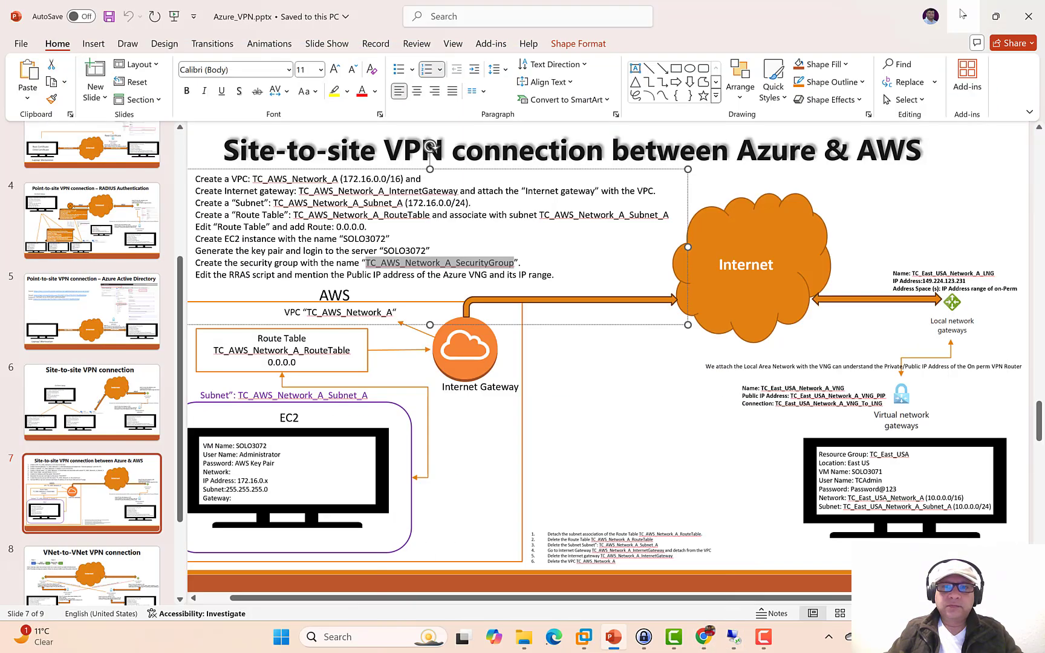
{"action": "left_click", "coordinate": [962, 14]}
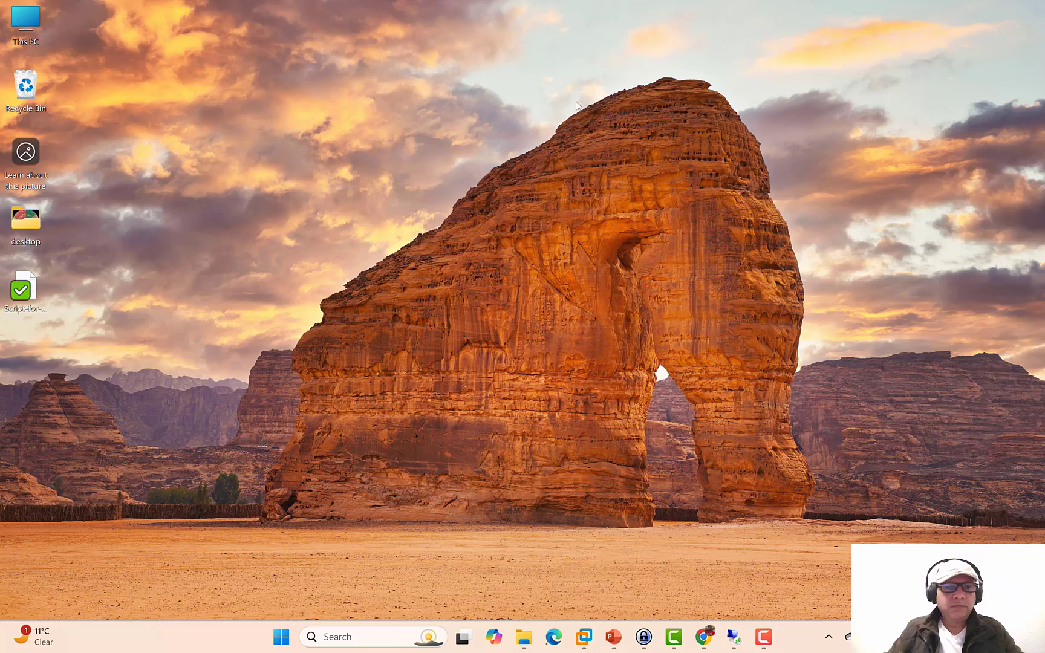
{"action": "left_click", "coordinate": [24, 289]}
{"action": "right_click", "coordinate": [28, 287]}
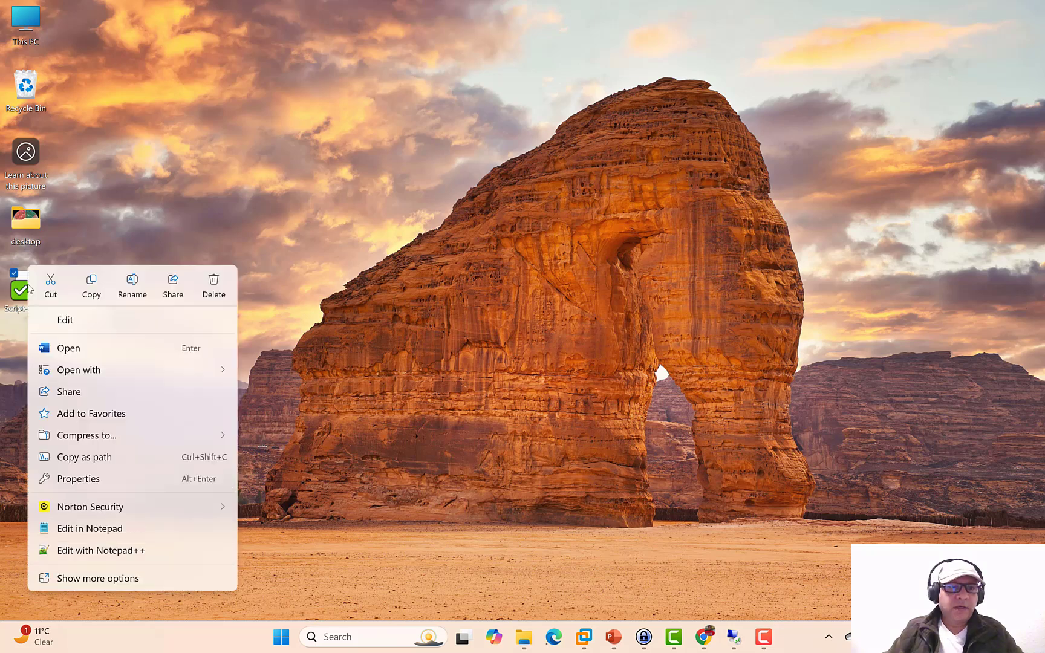
{"action": "left_click", "coordinate": [92, 288]}
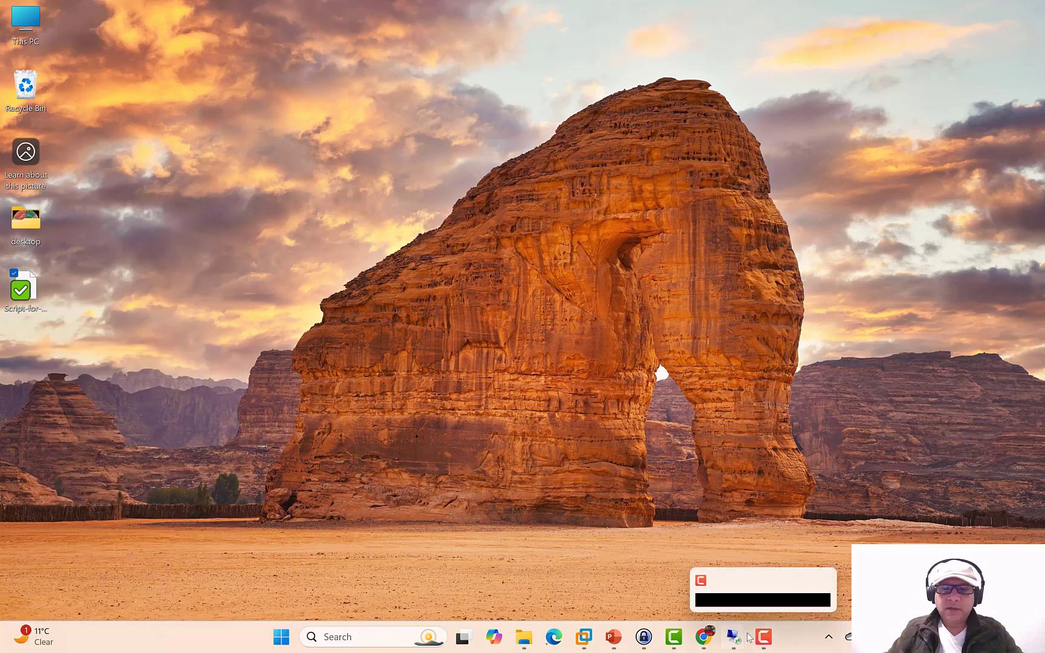
{"action": "mouse_move", "coordinate": [734, 636]}
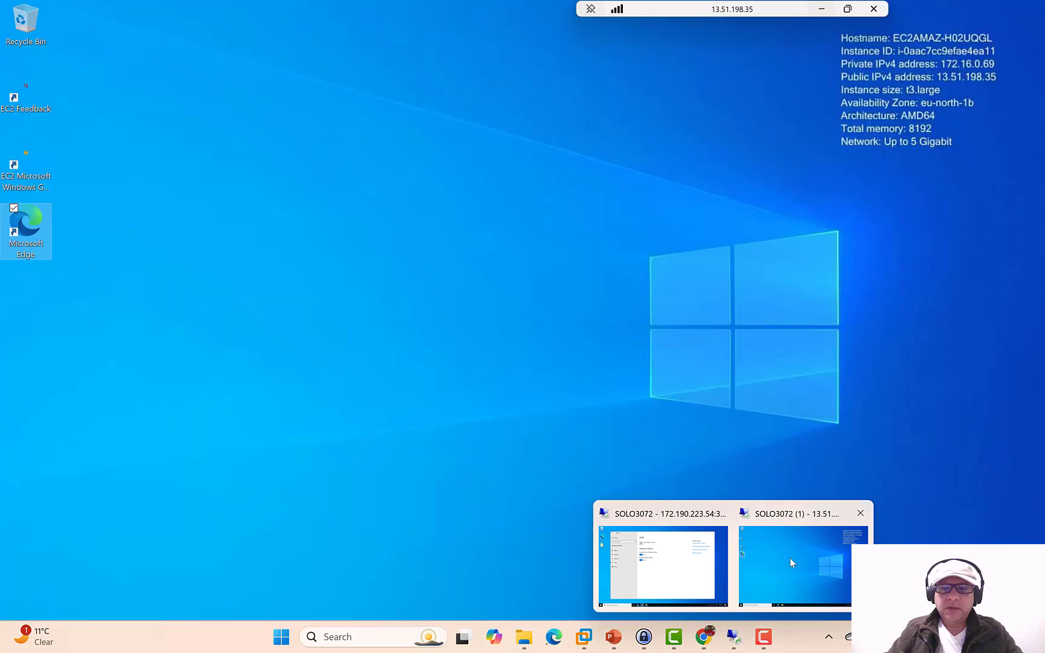
{"action": "left_click", "coordinate": [789, 558]}
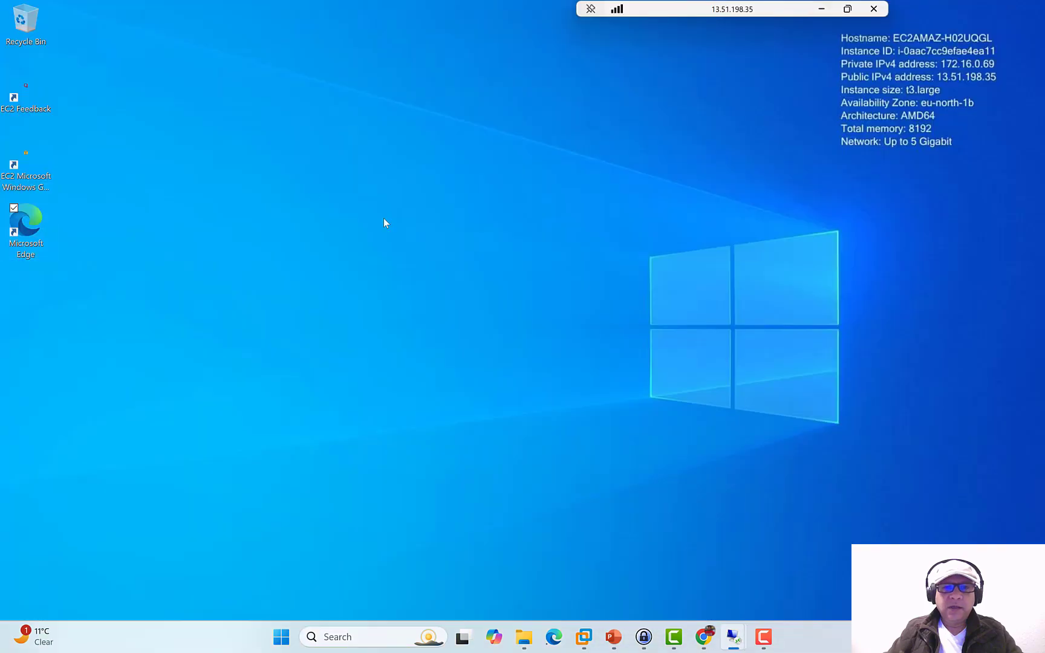
{"action": "right_click", "coordinate": [312, 188]}
{"action": "left_click", "coordinate": [232, 249]}
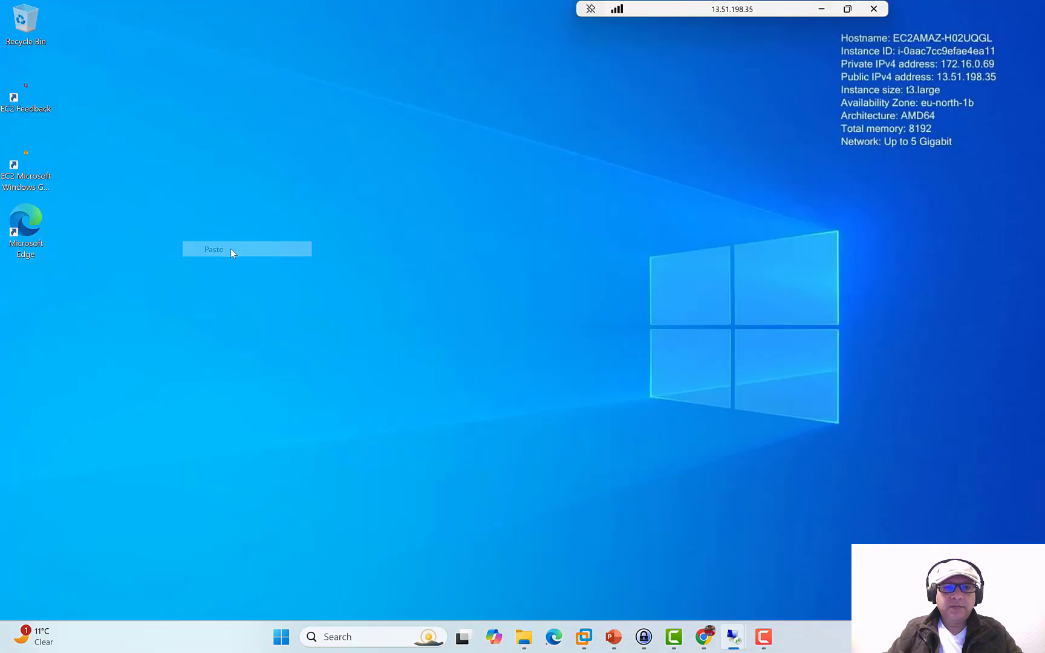
- Open the pasted script in Notepad, maximized
{"action": "right_click", "coordinate": [346, 236]}
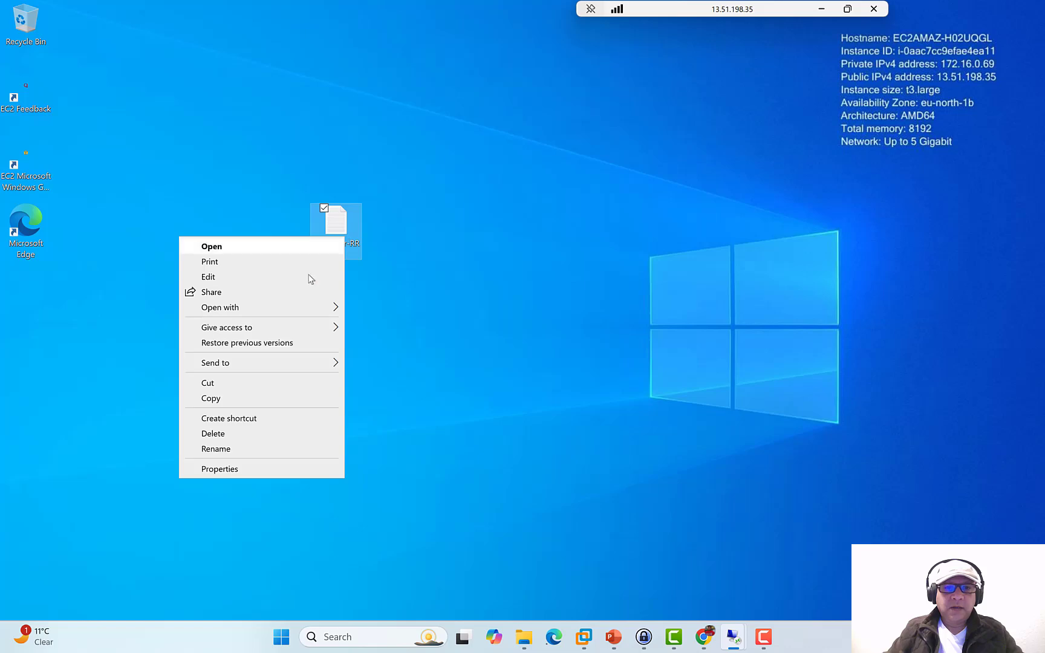
{"action": "mouse_move", "coordinate": [295, 308]}
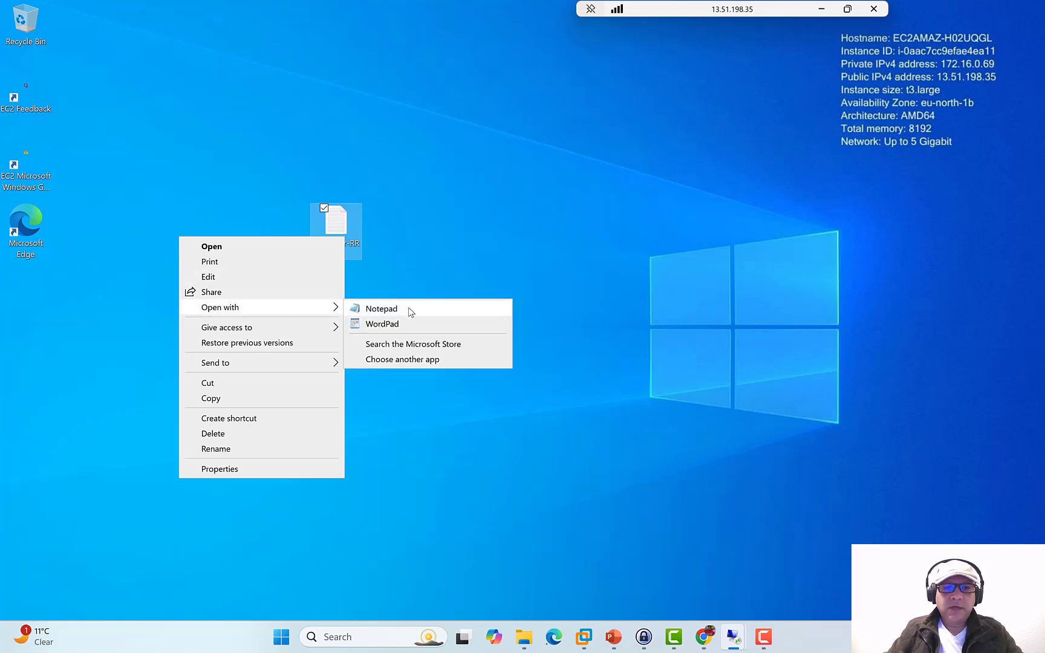
{"action": "left_click", "coordinate": [410, 309]}
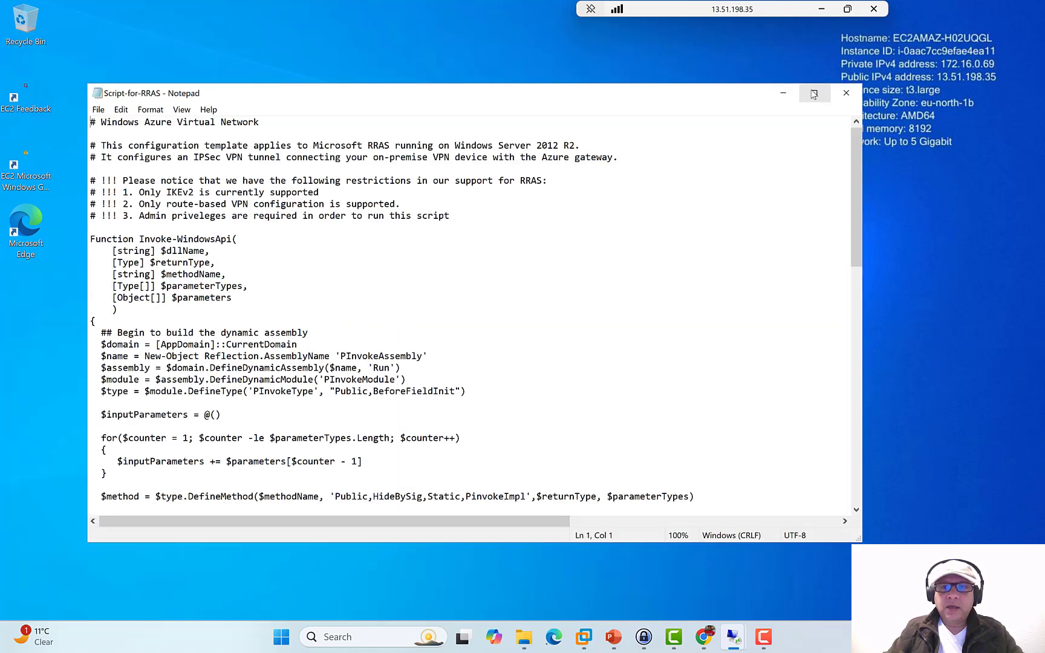
{"action": "left_click", "coordinate": [814, 92]}
- Return to the remote session and open Script-for-RRAS maximized
{"action": "left_click", "coordinate": [820, 10]}
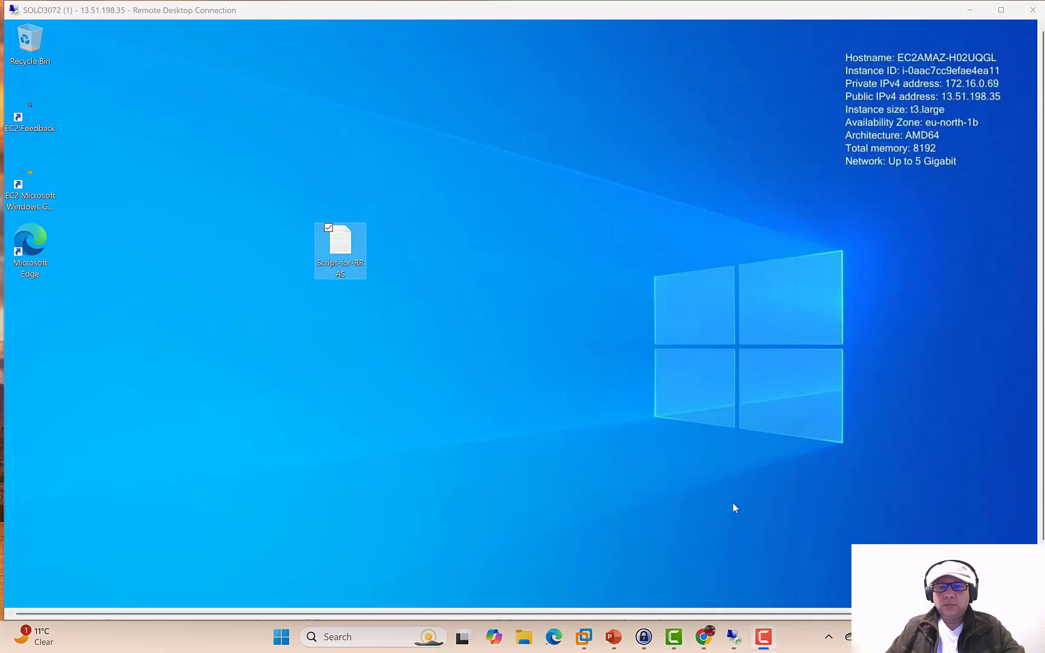
{"action": "double_click", "coordinate": [464, 12]}
{"action": "left_click", "coordinate": [169, 12]}
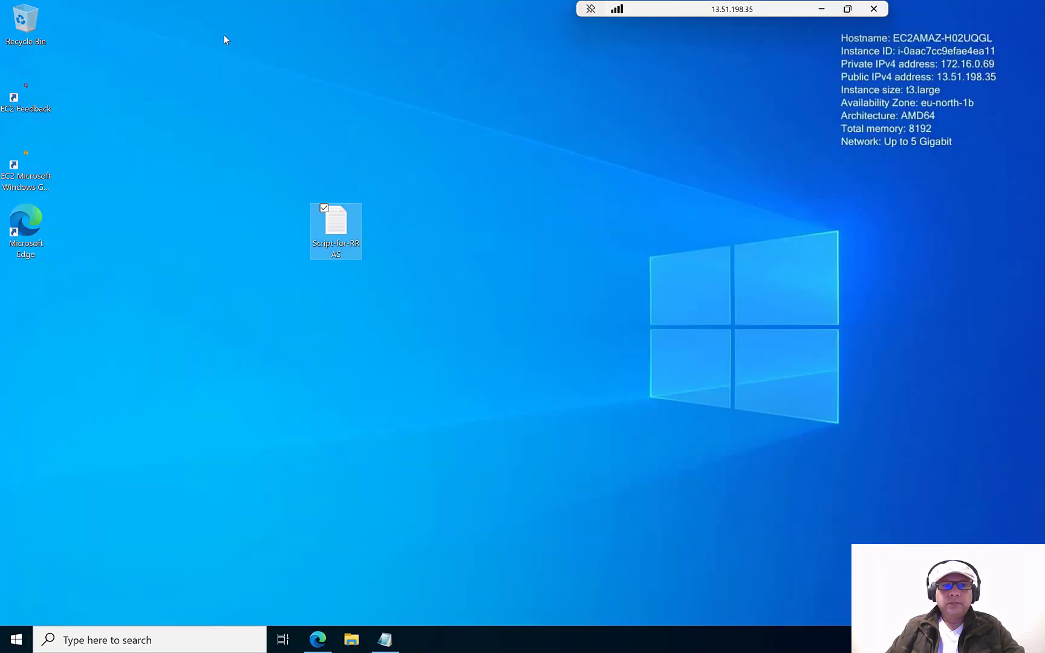
{"action": "double_click", "coordinate": [336, 230]}
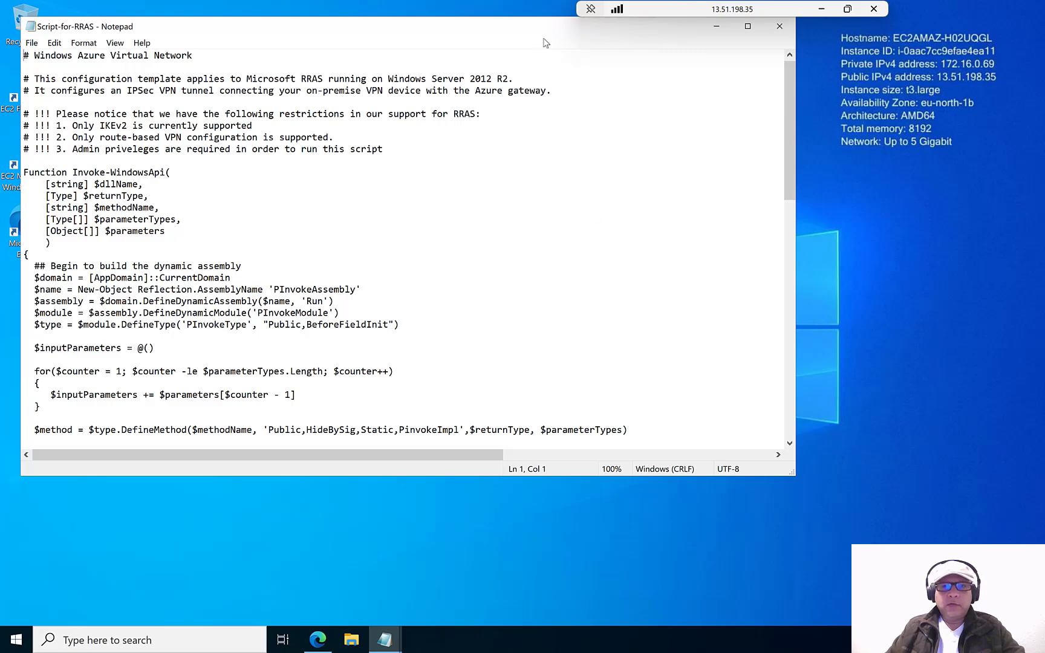
{"action": "double_click", "coordinate": [525, 27]}
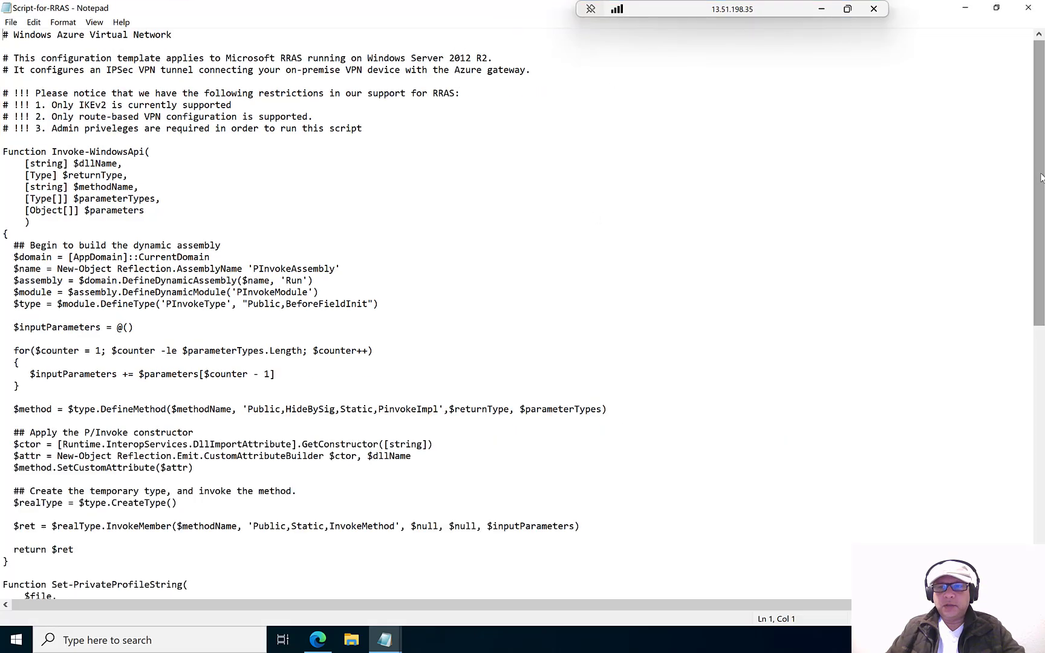
- Select the 13.90.131.52 address and 10.0.0.0/16:100 subnet, then minimize the remote session
{"action": "left_click_drag", "start_coordinate": [1041, 177], "coordinate": [1041, 440]}
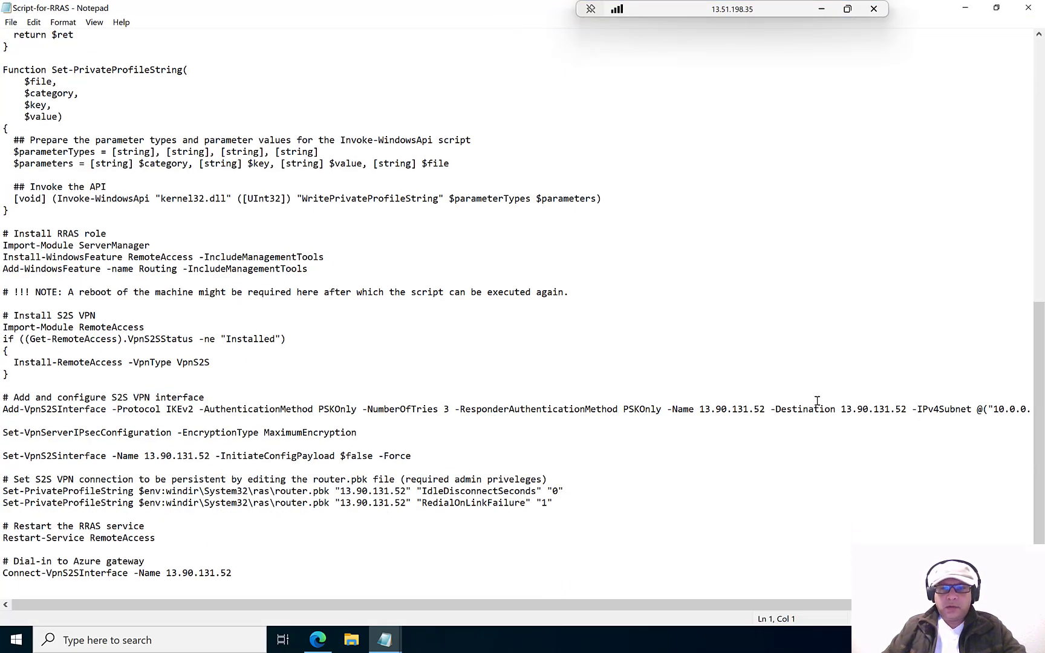
{"action": "left_click_drag", "start_coordinate": [766, 409], "coordinate": [700, 407]}
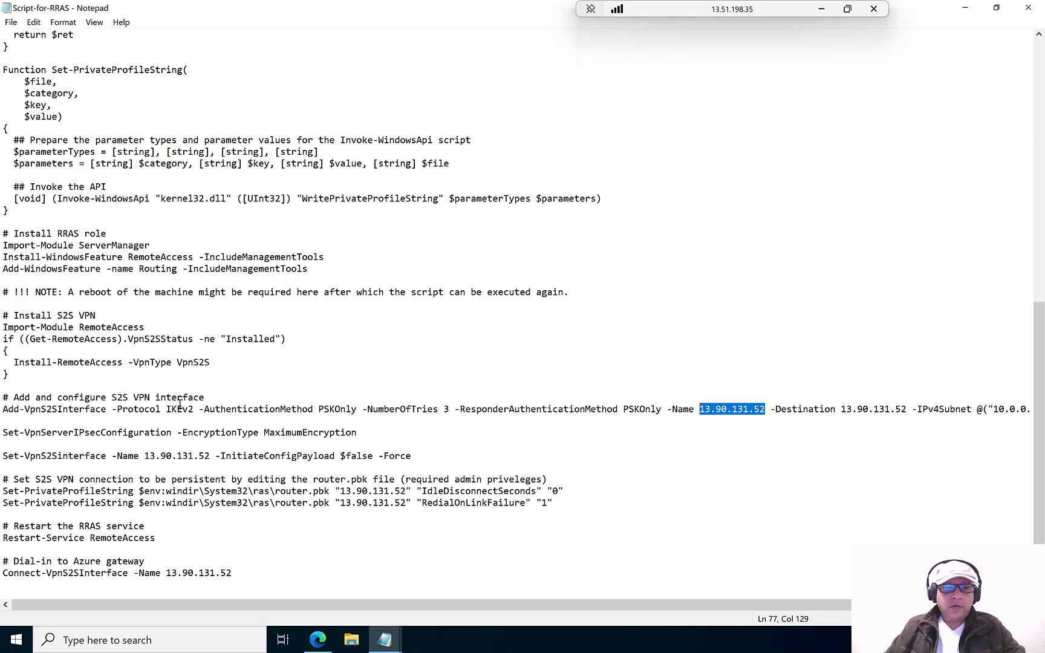
{"action": "scroll", "coordinate": [696, 564], "scroll_direction": "right", "scroll_amount": 3}
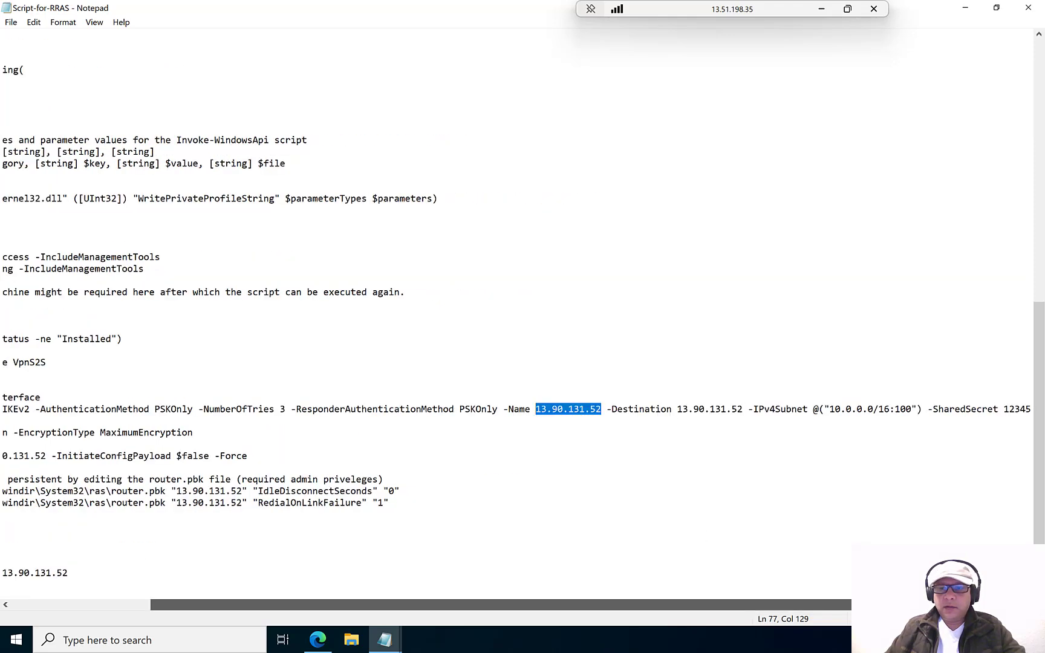
{"action": "left_click_drag", "start_coordinate": [910, 411], "coordinate": [831, 409]}
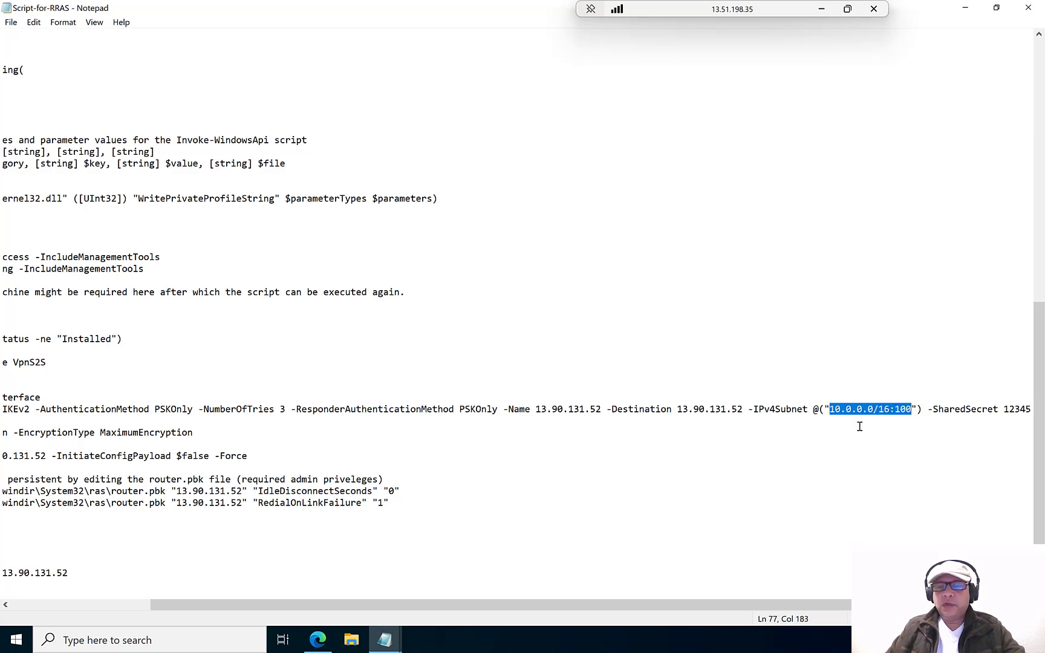
{"action": "left_click", "coordinate": [822, 8]}
- Discard the gateway edits and copy TC_East_USA_Network_A_VNG's public IP 172.178.56.201 from its Overview
{"action": "mouse_move", "coordinate": [584, 636]}
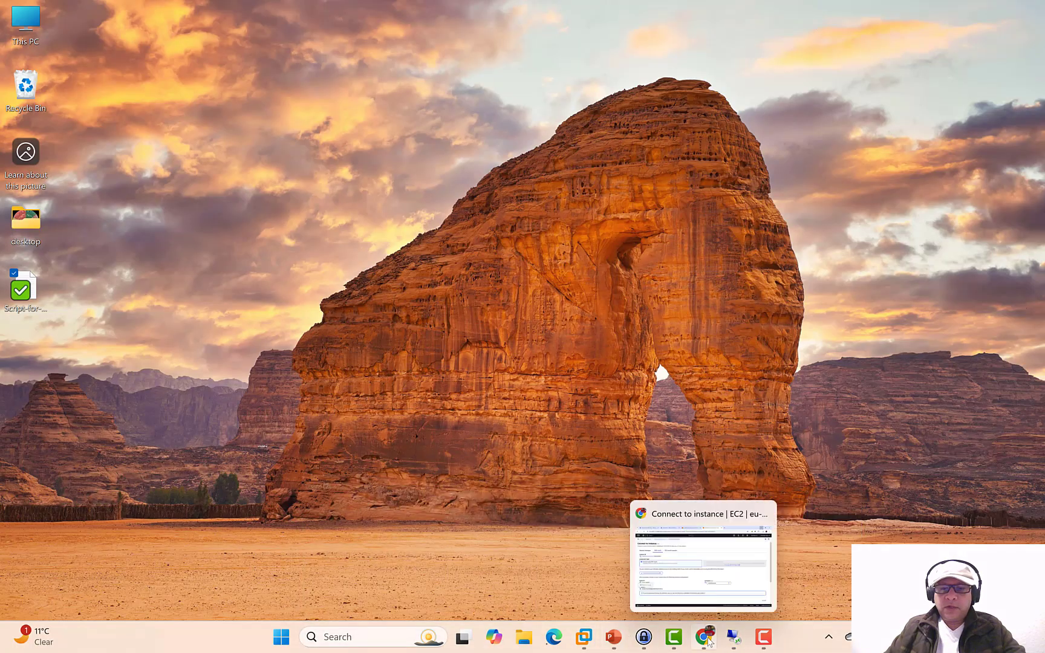
{"action": "left_click", "coordinate": [704, 636]}
{"action": "left_click", "coordinate": [72, 7]}
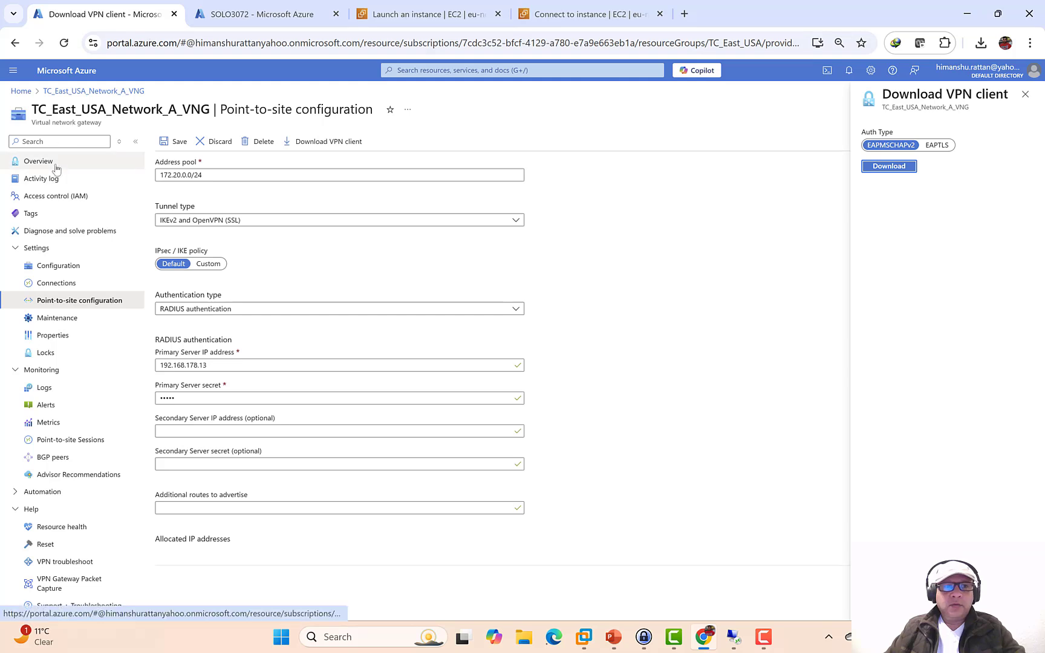
{"action": "left_click", "coordinate": [58, 284]}
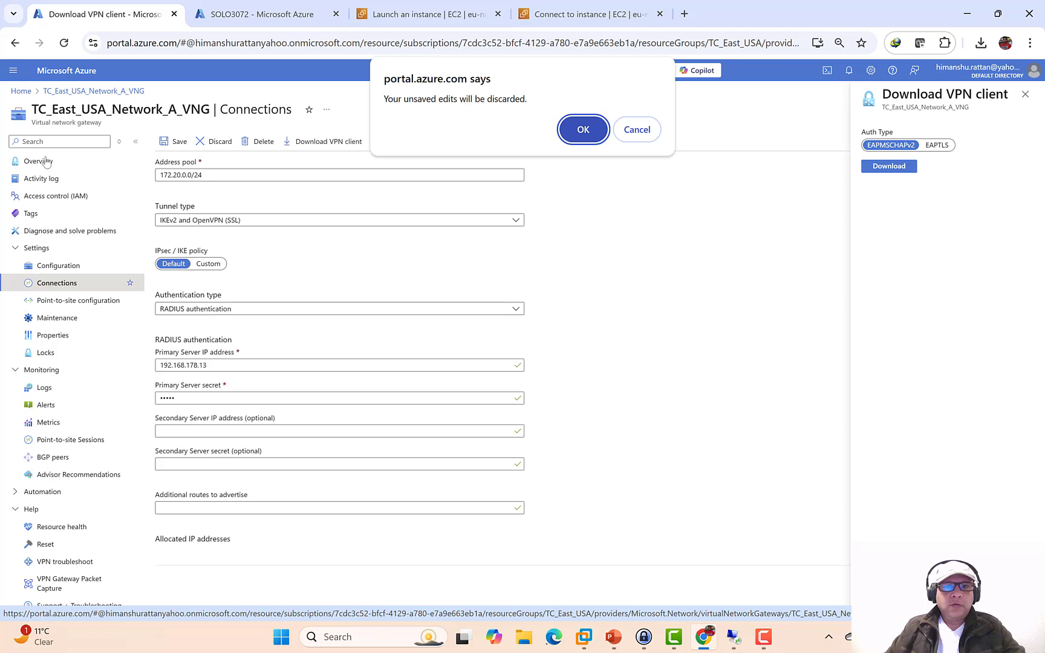
{"action": "left_click", "coordinate": [584, 131]}
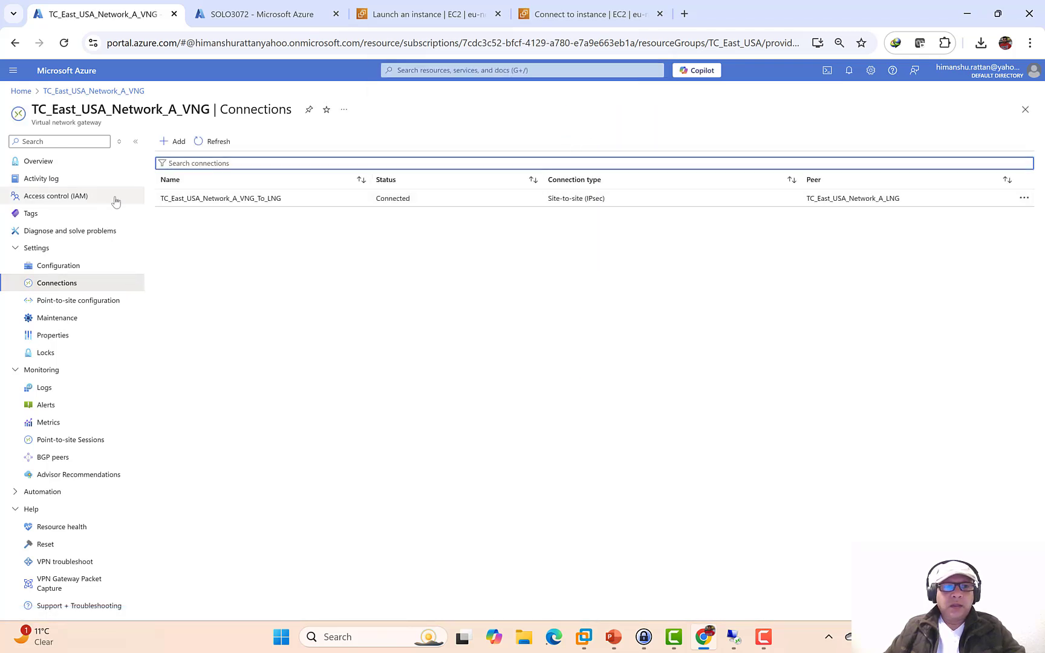
{"action": "left_click", "coordinate": [27, 162]}
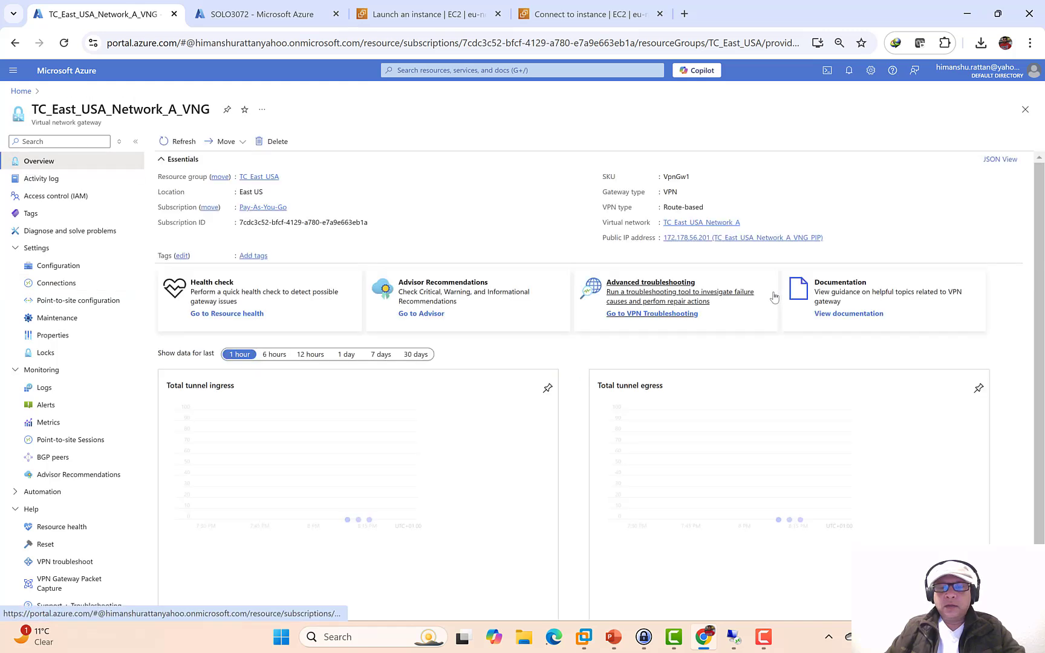
{"action": "left_click", "coordinate": [830, 238]}
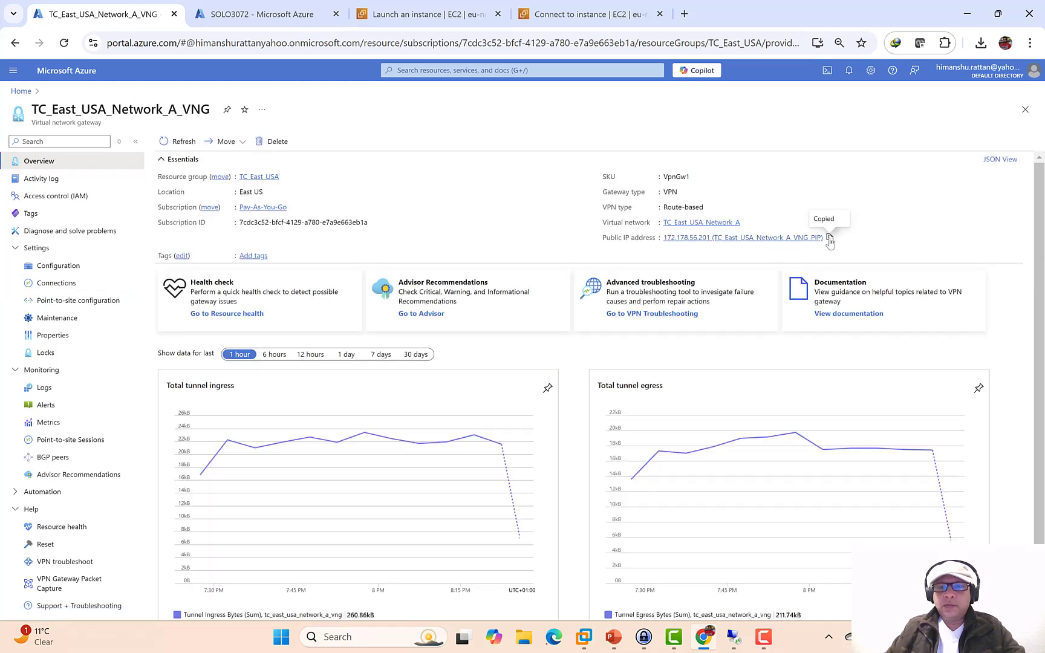
{"action": "left_click", "coordinate": [733, 637]}
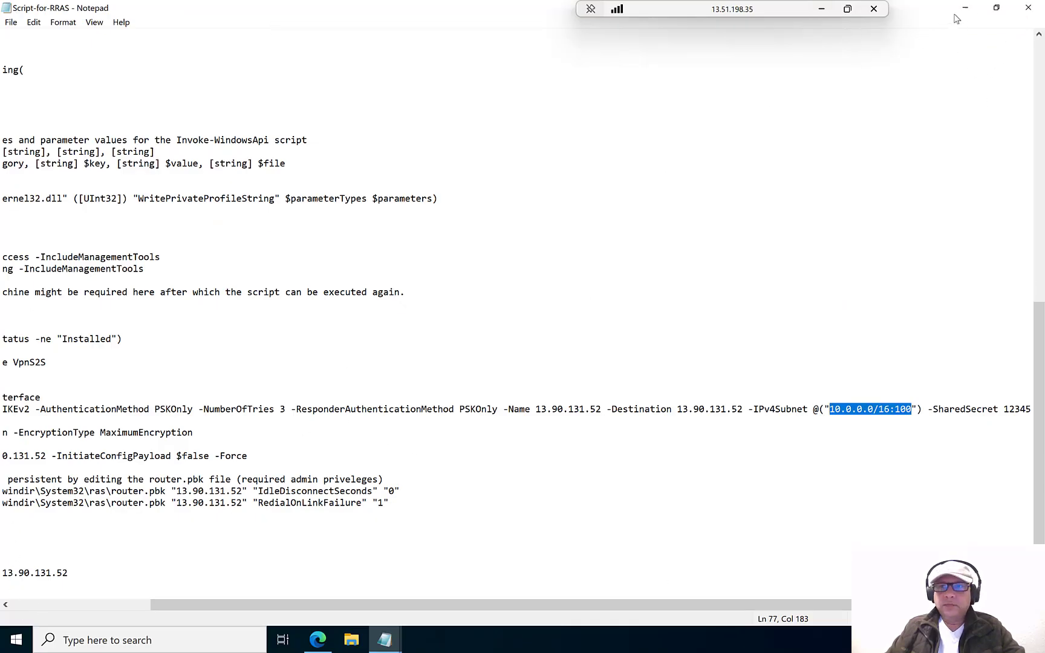
- Create a new text document on the server desktop and paste 172.178.56.201 into it
{"action": "left_click", "coordinate": [995, 7]}
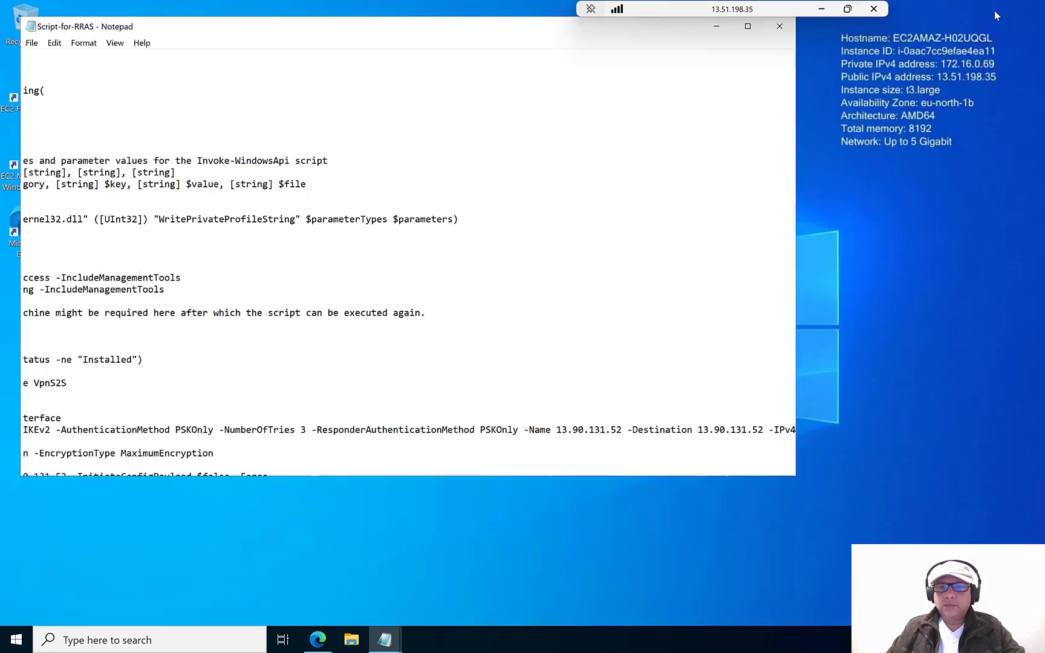
{"action": "right_click", "coordinate": [849, 300]}
{"action": "mouse_move", "coordinate": [787, 397]}
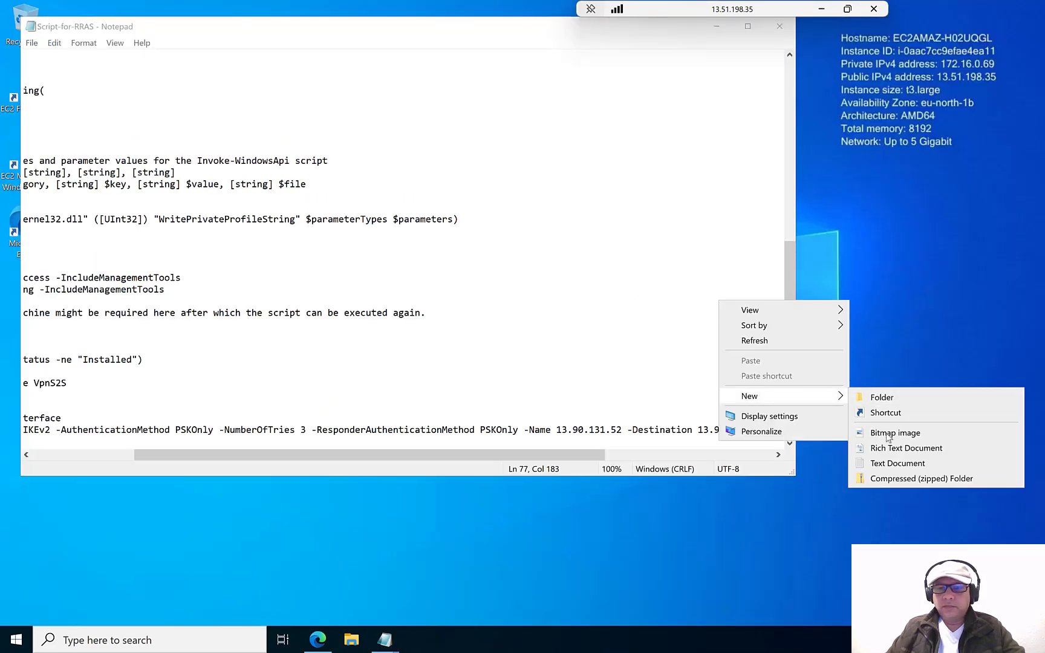
{"action": "left_click", "coordinate": [887, 462]}
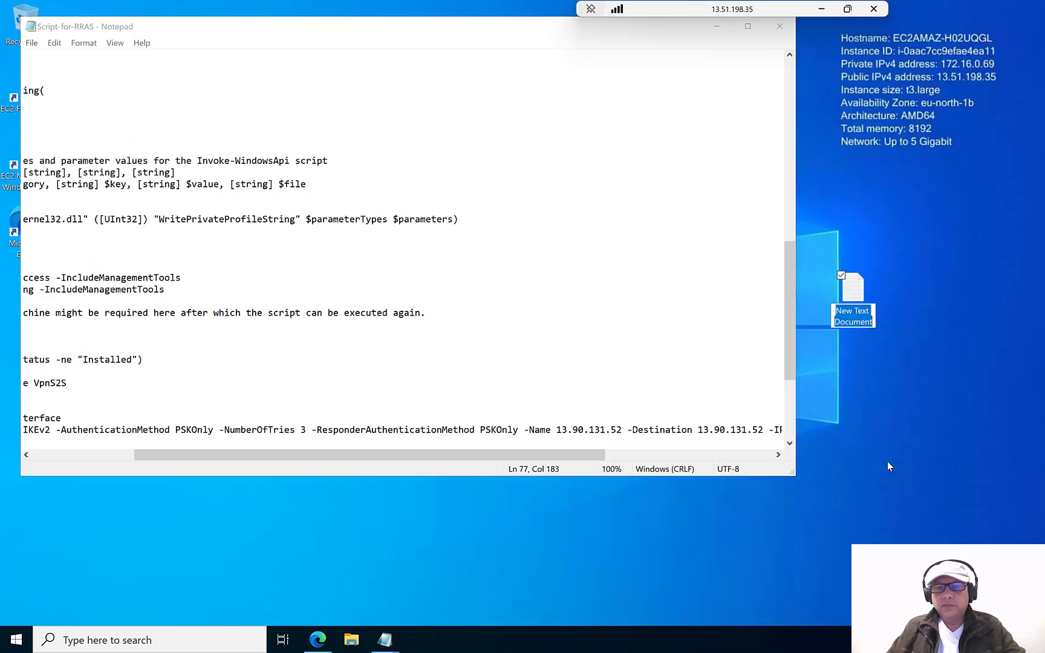
{"action": "double_click", "coordinate": [856, 302]}
{"action": "key", "text": "ctrl+v"}
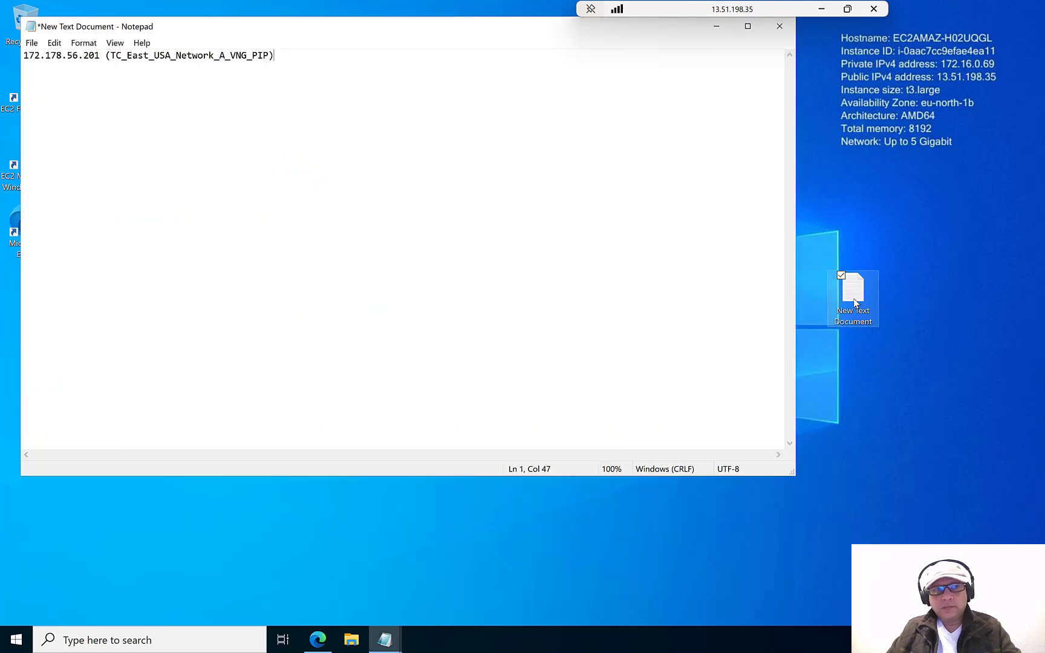
- Replace the -Name and -Destination addresses on the Add-VpnS2SInterface line with 172.178.56.201
{"action": "left_click_drag", "start_coordinate": [100, 55], "coordinate": [17, 55]}
{"action": "key", "text": "ctrl+c"}
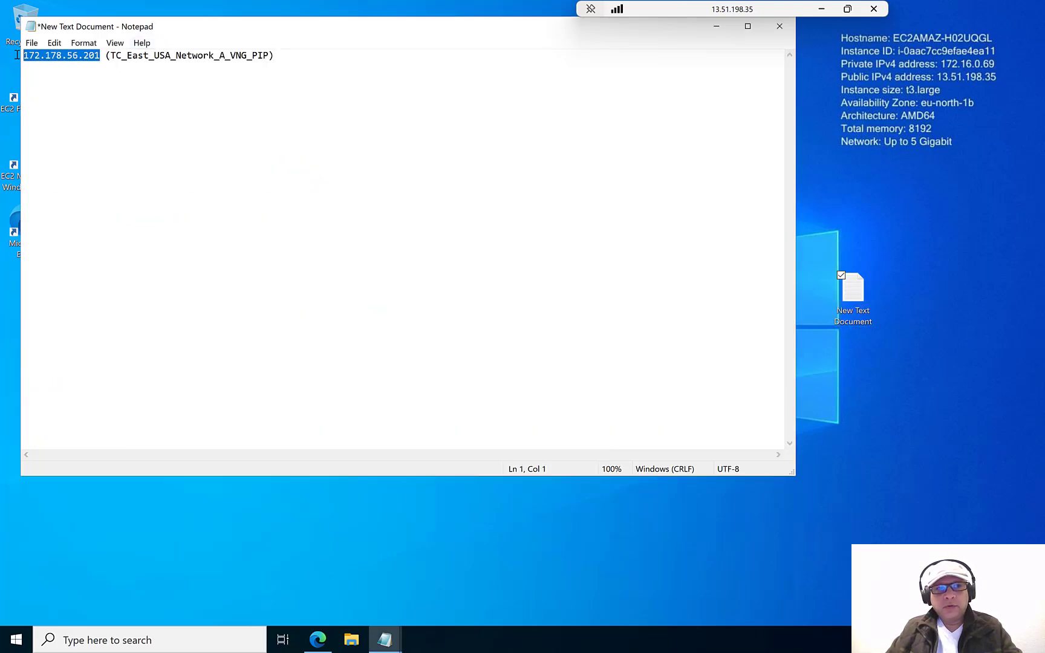
{"action": "left_click_drag", "start_coordinate": [234, 28], "coordinate": [982, 180]}
{"action": "double_click", "coordinate": [538, 24]}
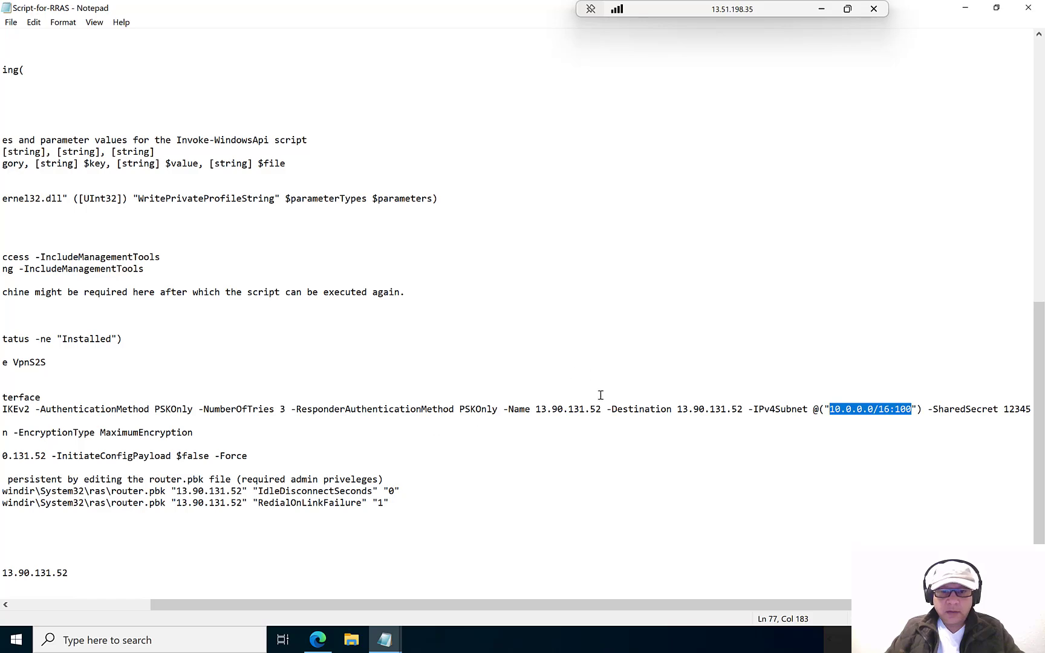
{"action": "left_click_drag", "start_coordinate": [600, 409], "coordinate": [700, 407]}
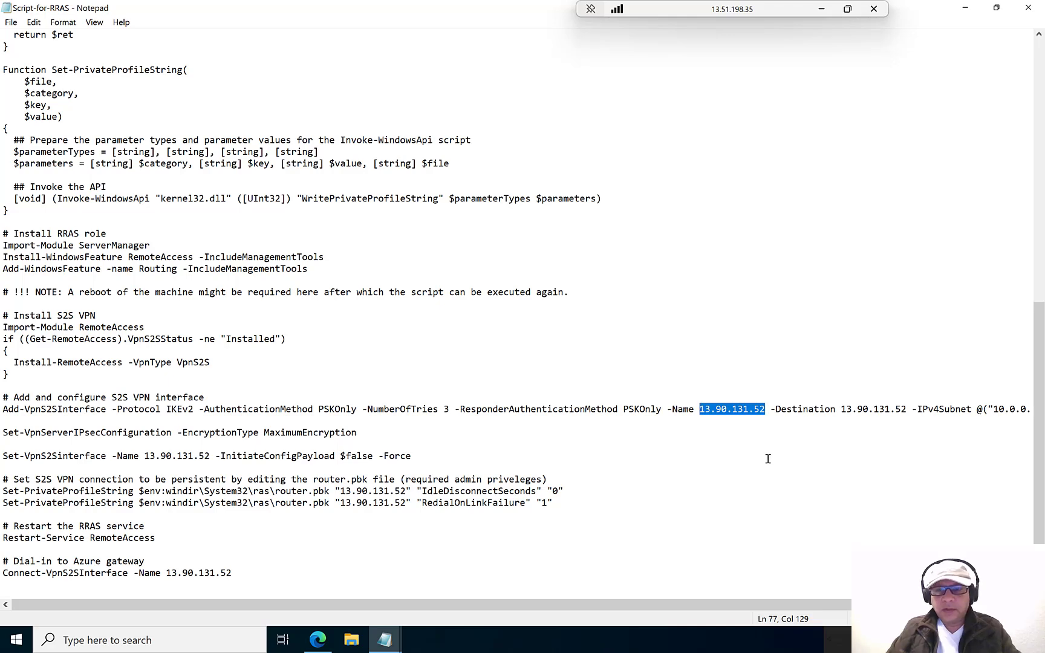
{"action": "key", "text": "ctrl+v"}
{"action": "left_click_drag", "start_coordinate": [916, 408], "coordinate": [855, 411]}
{"action": "key", "text": "ctrl+v"}
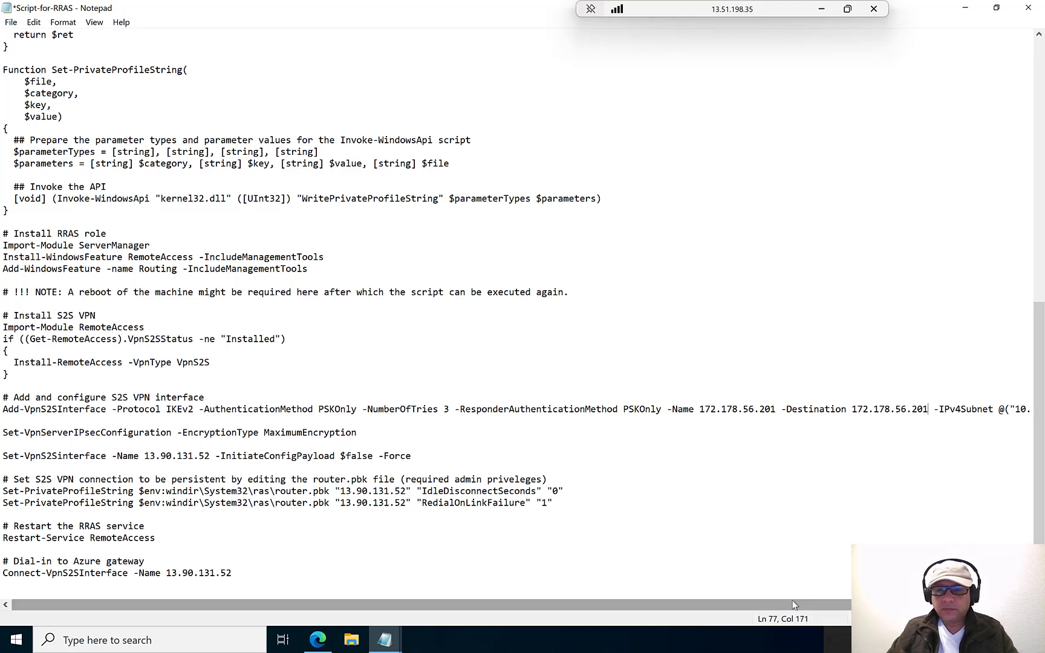
{"action": "left_click_drag", "start_coordinate": [796, 605], "coordinate": [951, 605]}
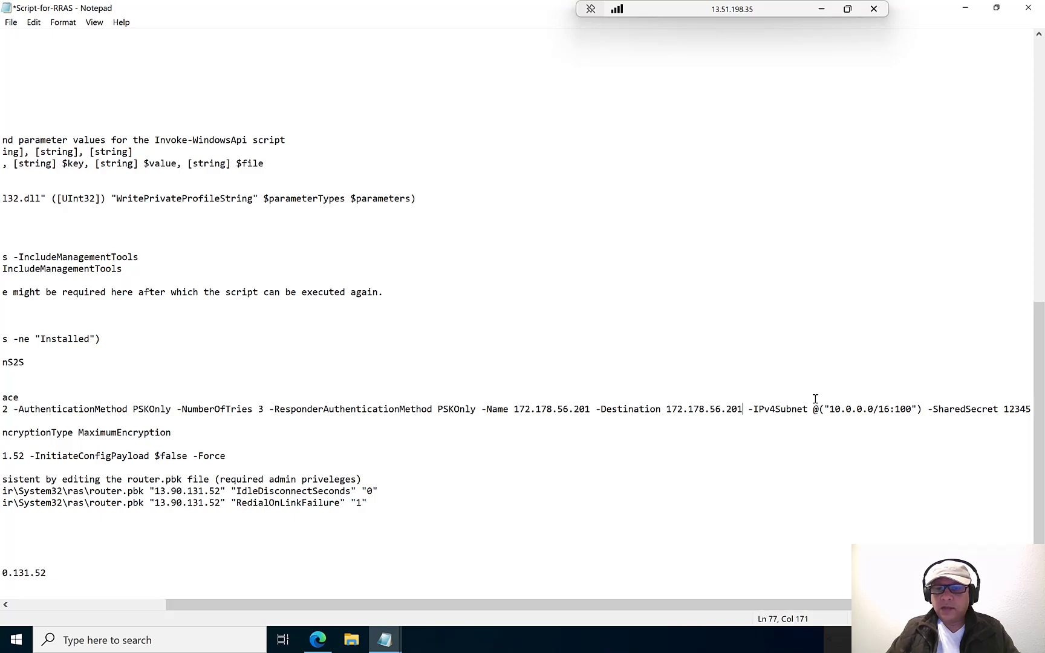
{"action": "left_click", "coordinate": [822, 10]}
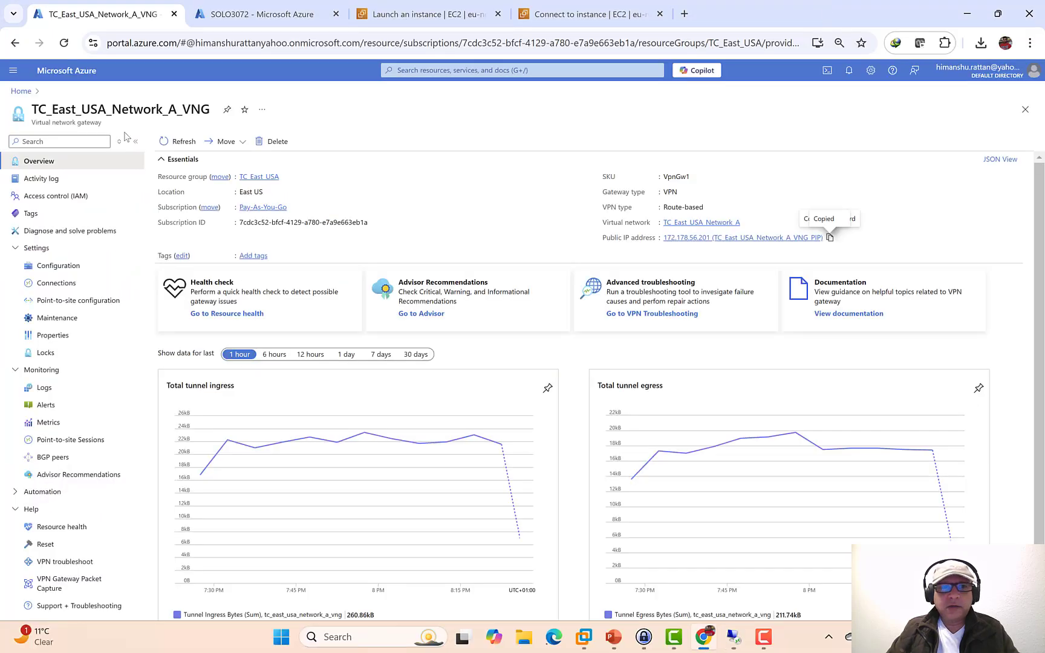
{"action": "left_click", "coordinate": [31, 93]}
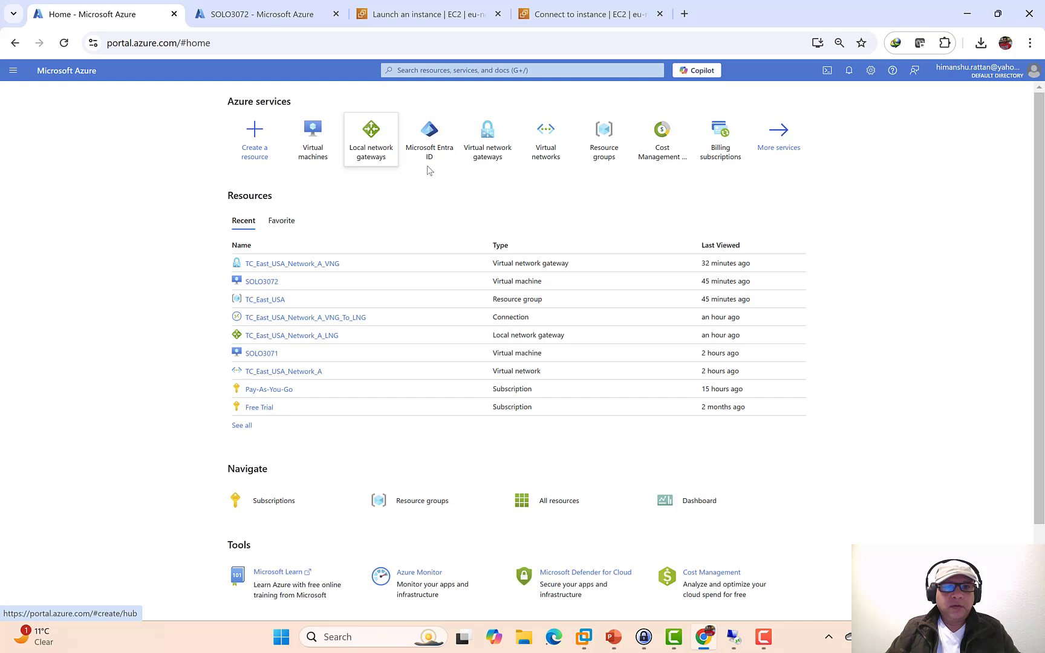
{"action": "left_click", "coordinate": [552, 159]}
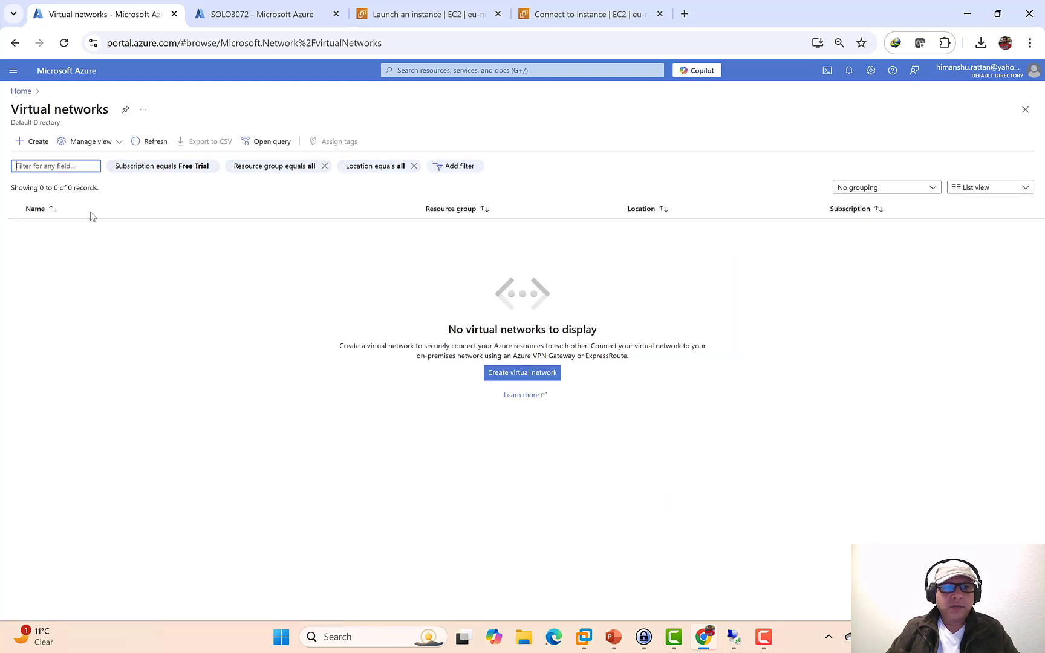
{"action": "left_click", "coordinate": [123, 167]}
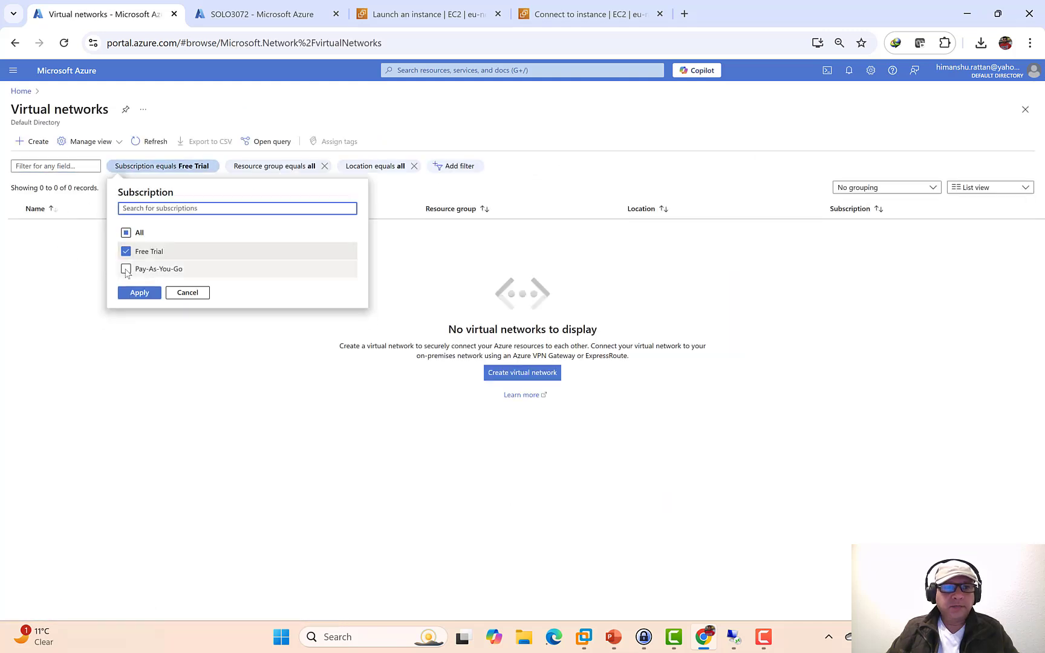
{"action": "left_click", "coordinate": [124, 268]}
{"action": "left_click", "coordinate": [138, 293]}
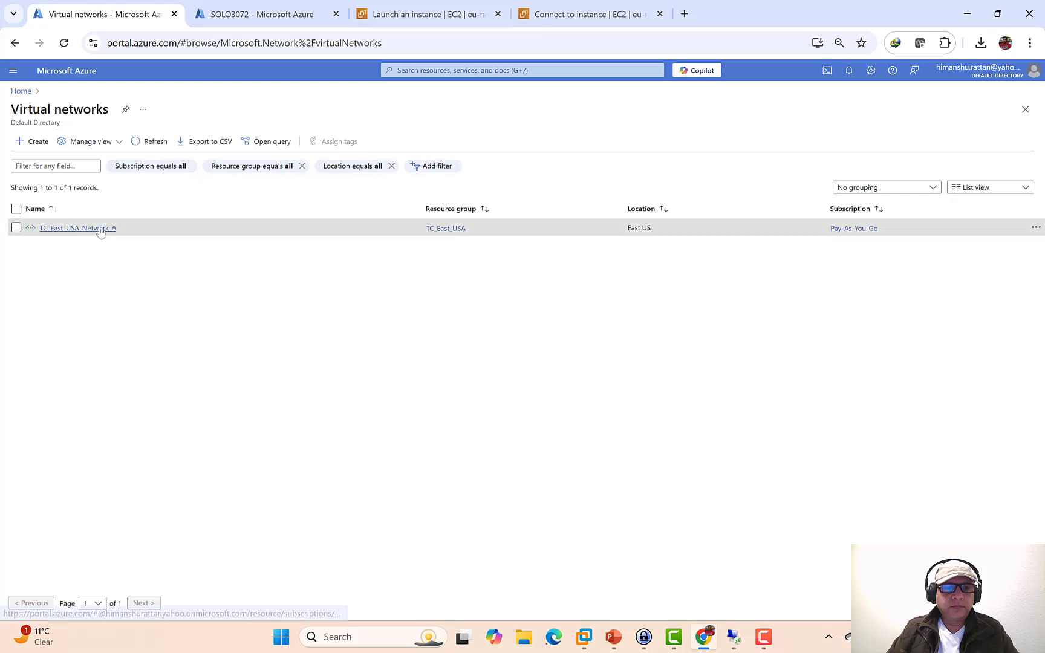
{"action": "left_click", "coordinate": [90, 229]}
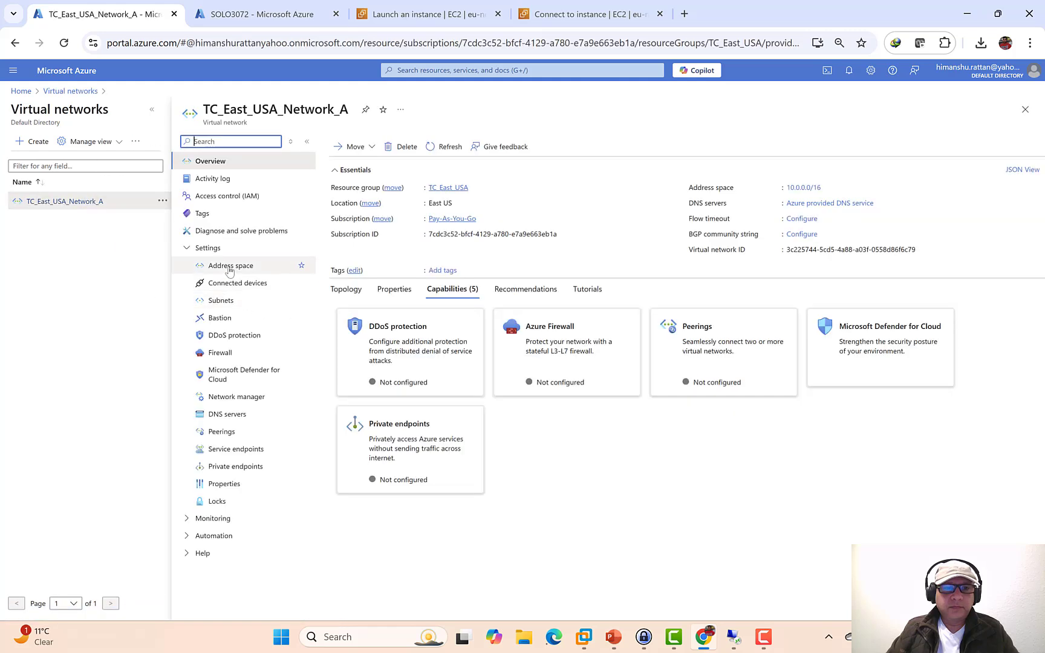
{"action": "left_click", "coordinate": [230, 268]}
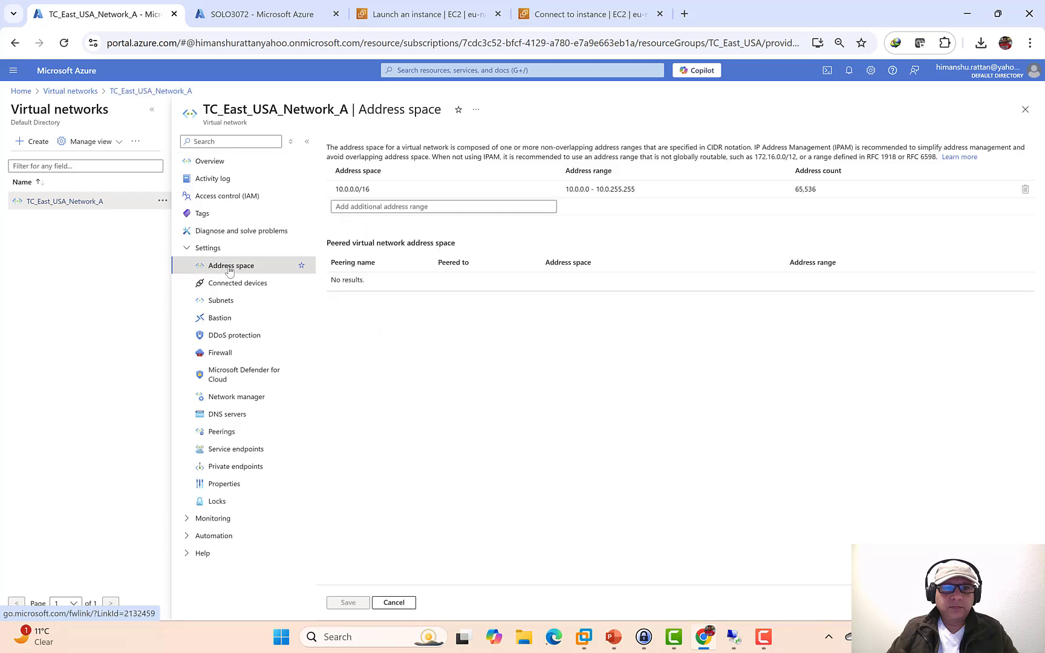
{"action": "left_click_drag", "start_coordinate": [376, 192], "coordinate": [326, 199]}
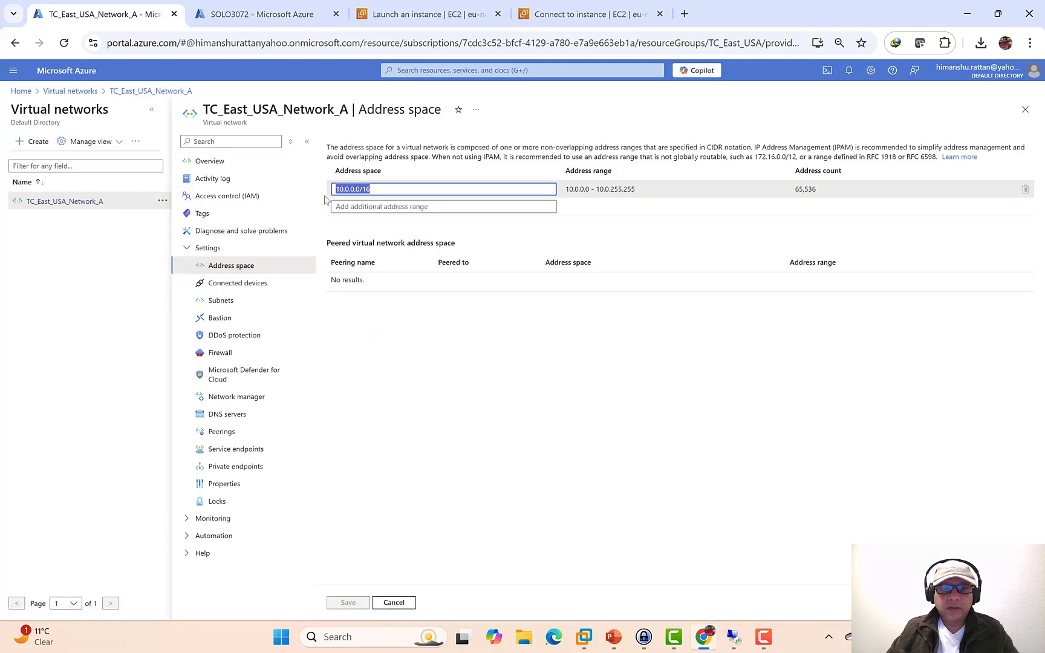
{"action": "left_click", "coordinate": [733, 637]}
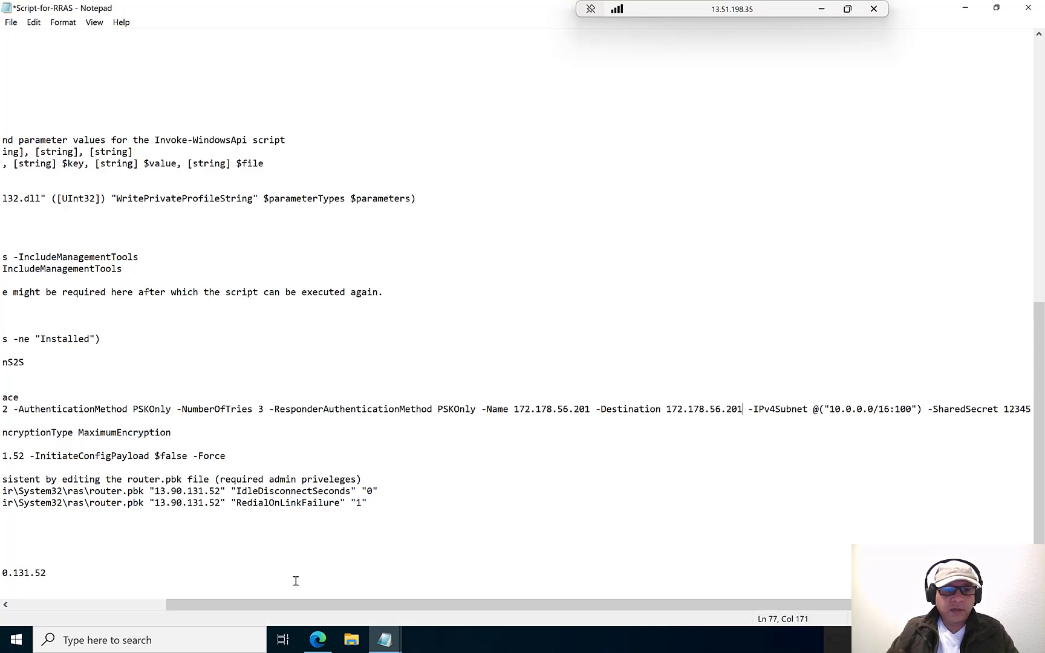
- Swap 13.90.131.52 for 172.178.56.201 on the Set, IdleDisconnect, RedialOnLinkFailure and Connect lines, then save
{"action": "left_click_drag", "start_coordinate": [287, 601], "coordinate": [116, 590]}
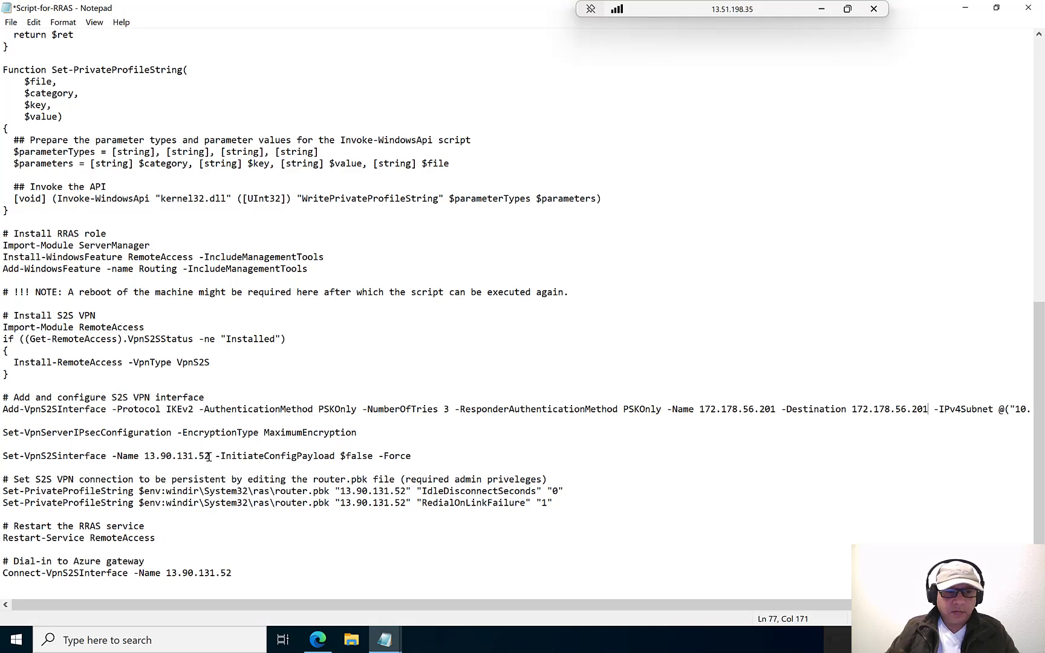
{"action": "left_click_drag", "start_coordinate": [210, 456], "coordinate": [147, 454]}
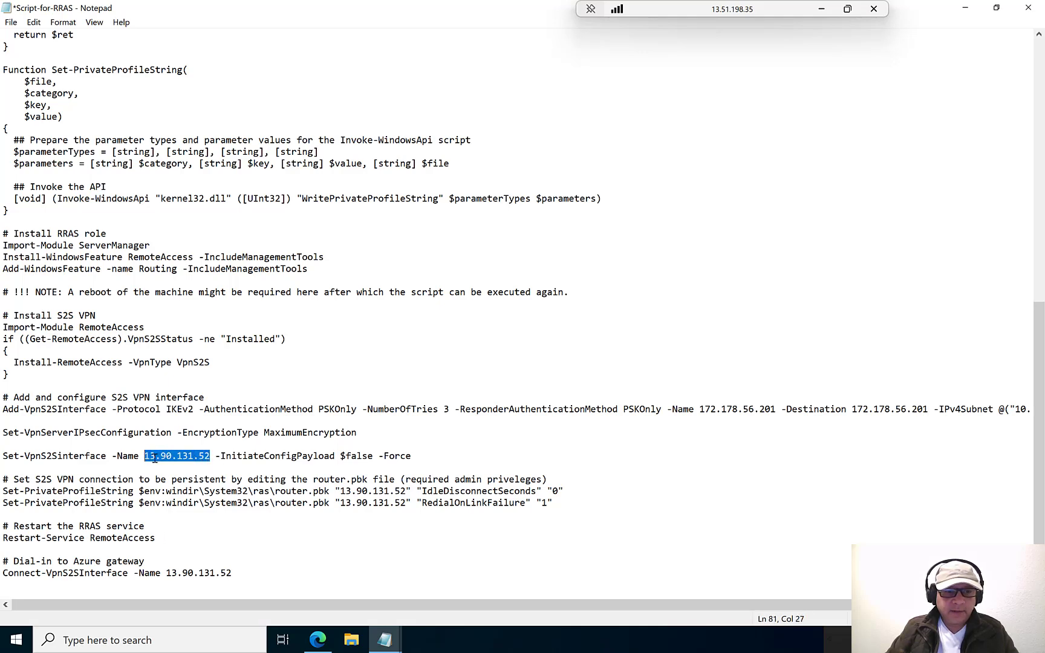
{"action": "key", "text": "ctrl+v"}
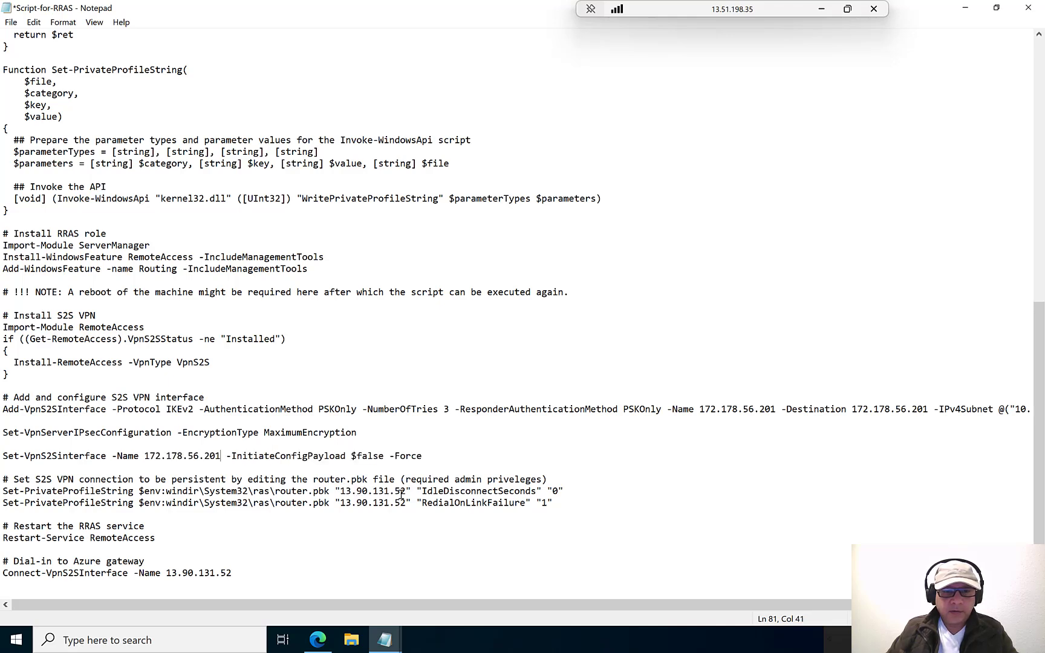
{"action": "left_click_drag", "start_coordinate": [405, 491], "coordinate": [346, 491]}
{"action": "key", "text": "BackSpace"}
{"action": "key", "text": "BackSpace"}
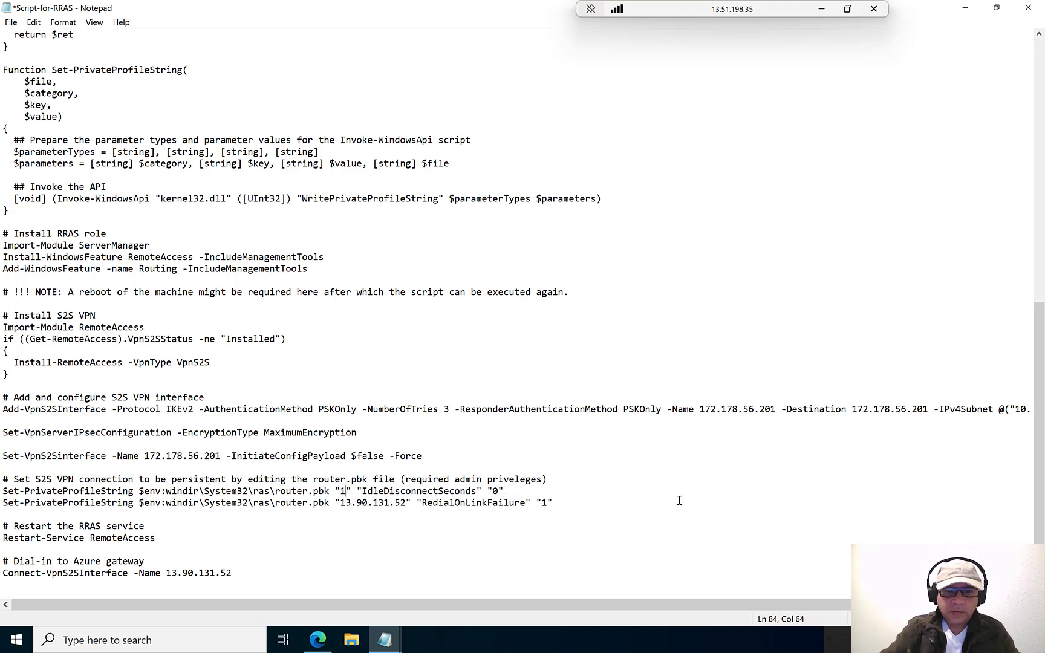
{"action": "key", "text": "ctrl+v"}
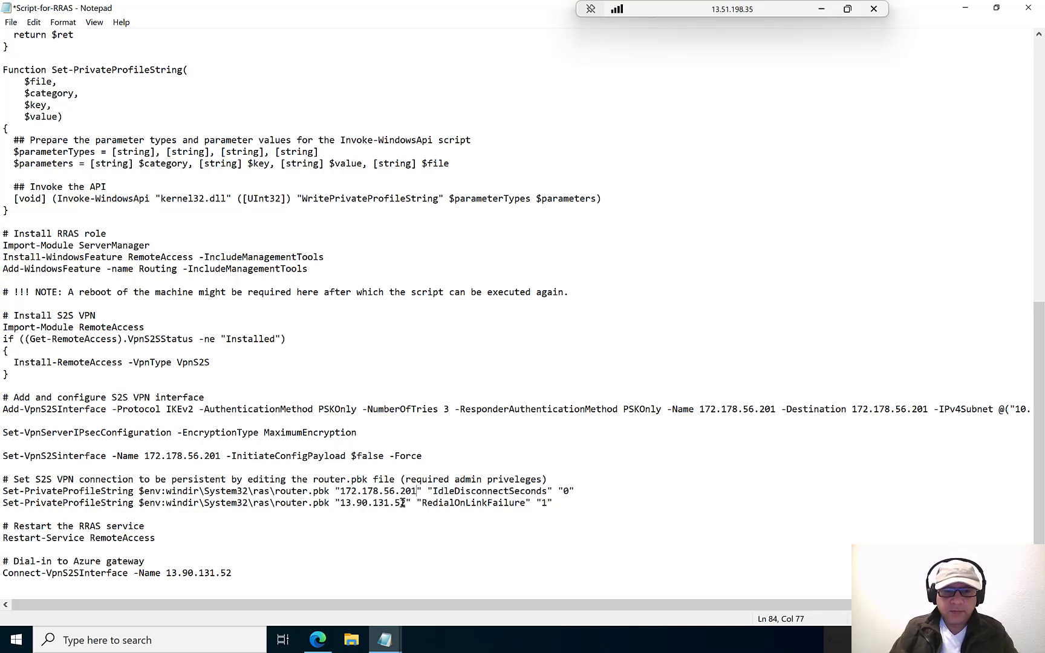
{"action": "left_click_drag", "start_coordinate": [405, 502], "coordinate": [343, 504]}
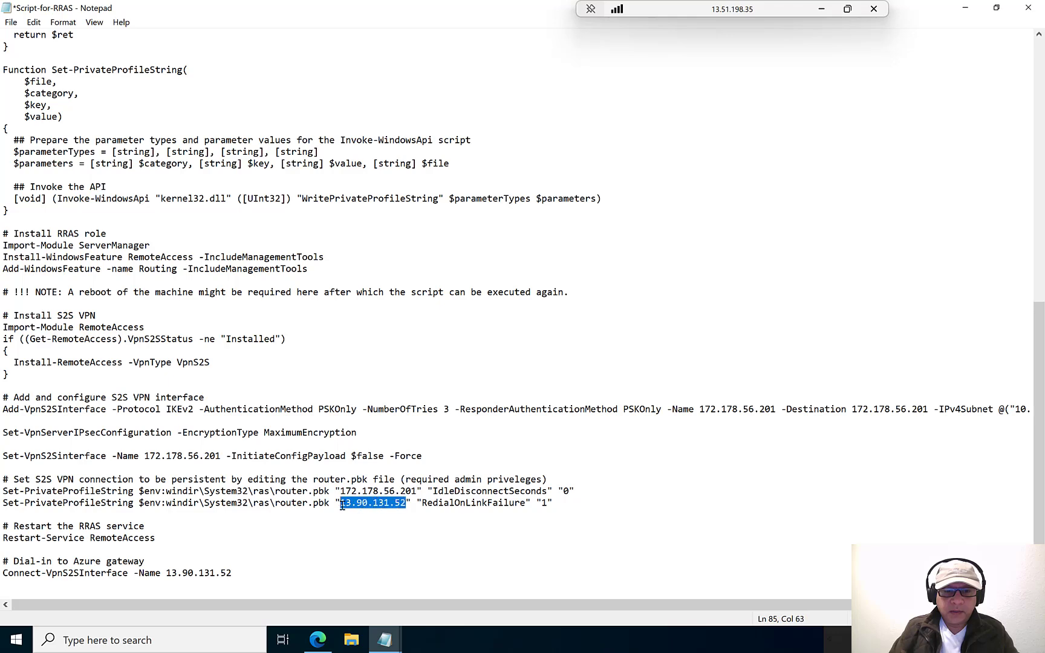
{"action": "key", "text": "ctrl+v"}
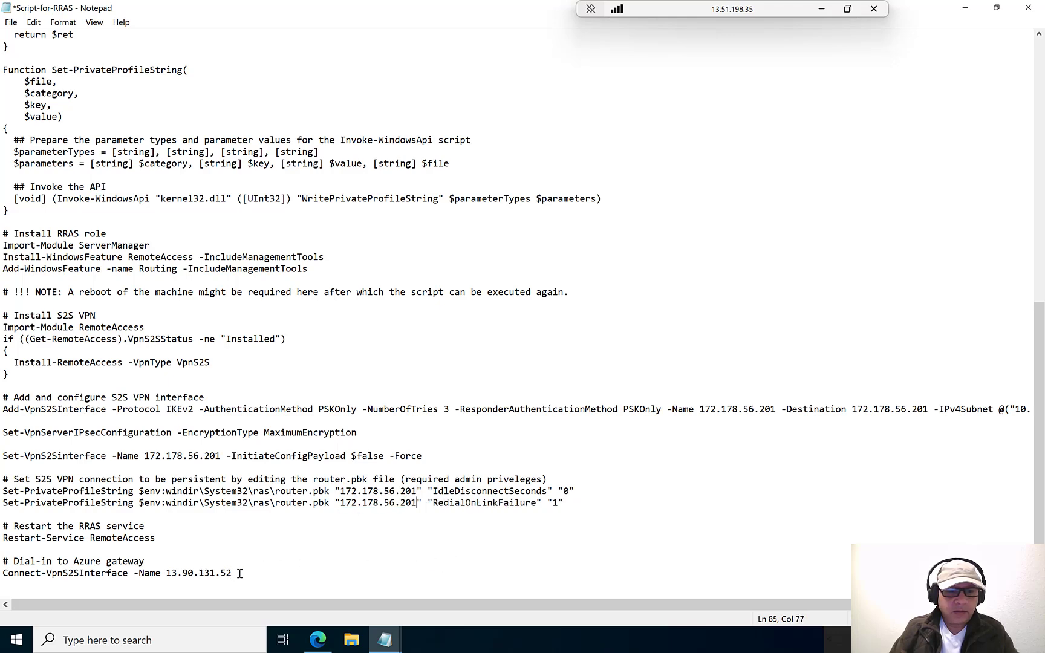
{"action": "left_click_drag", "start_coordinate": [239, 574], "coordinate": [169, 573]}
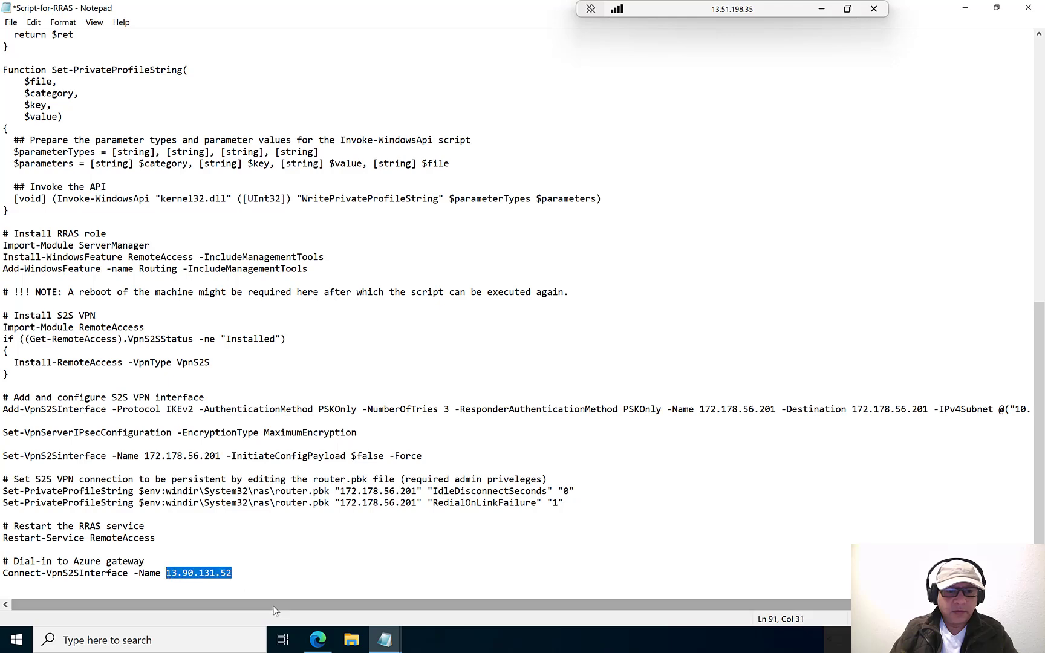
{"action": "key", "text": "ctrl+v"}
{"action": "key", "text": "ctrl+s"}
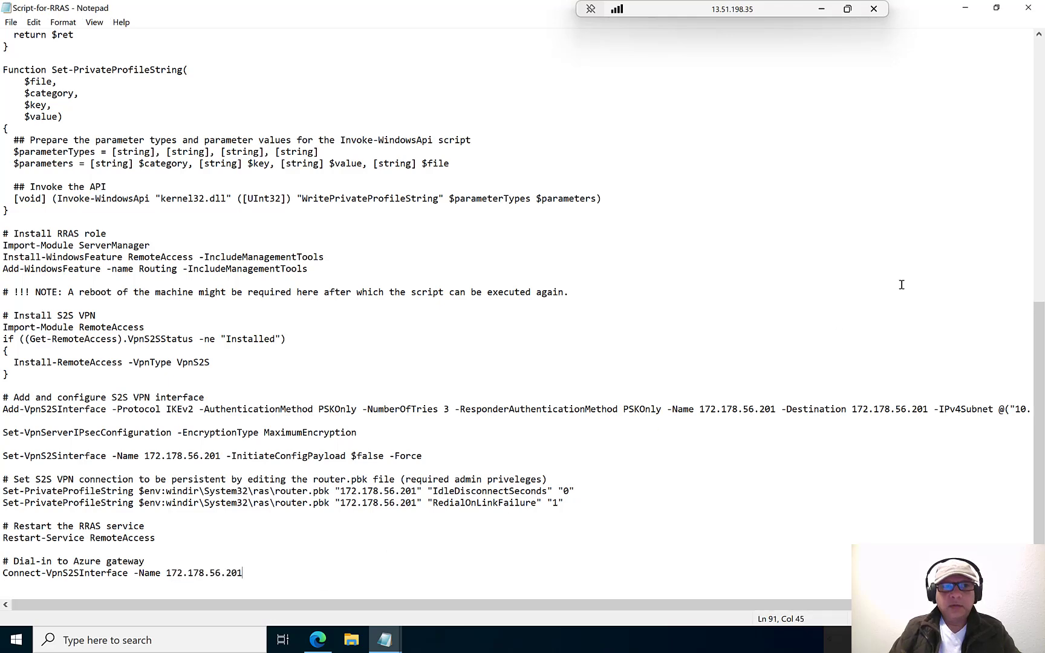
- Save the script on the Desktop as Script-for-RRAS.ps1 with the All Files type
{"action": "left_click", "coordinate": [11, 22]}
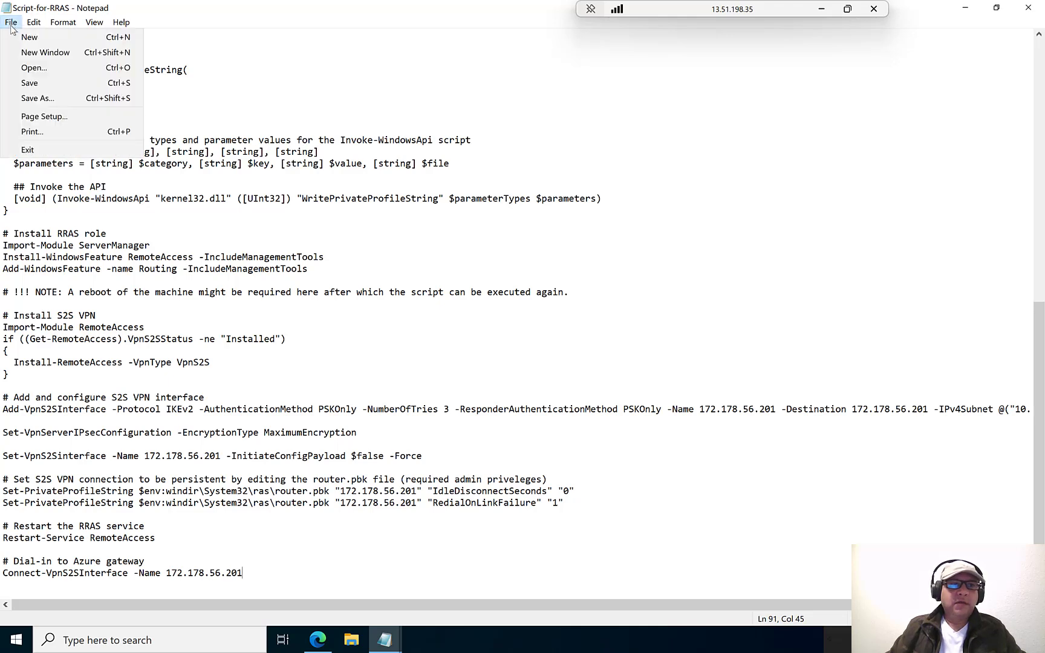
{"action": "left_click", "coordinate": [28, 98]}
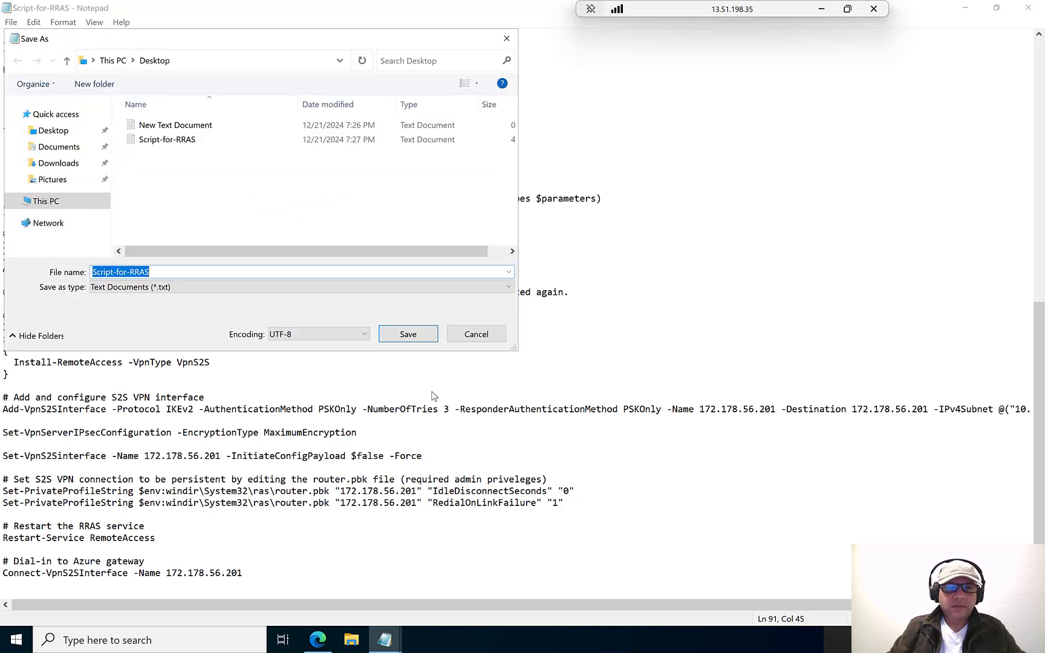
{"action": "left_click", "coordinate": [133, 287]}
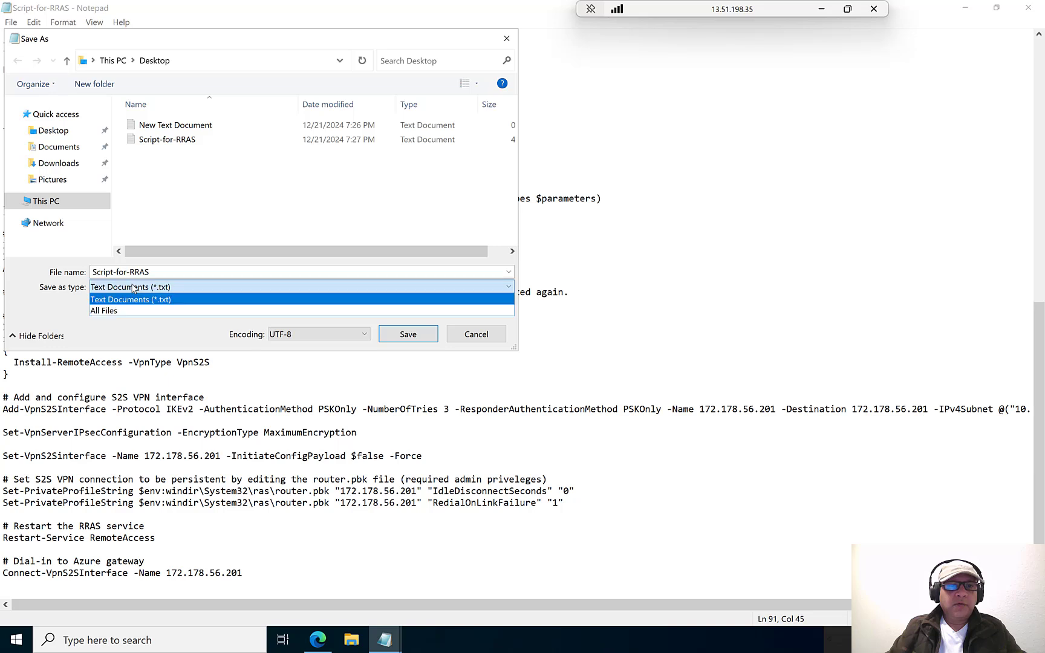
{"action": "left_click", "coordinate": [127, 308]}
{"action": "left_click", "coordinate": [183, 269]}
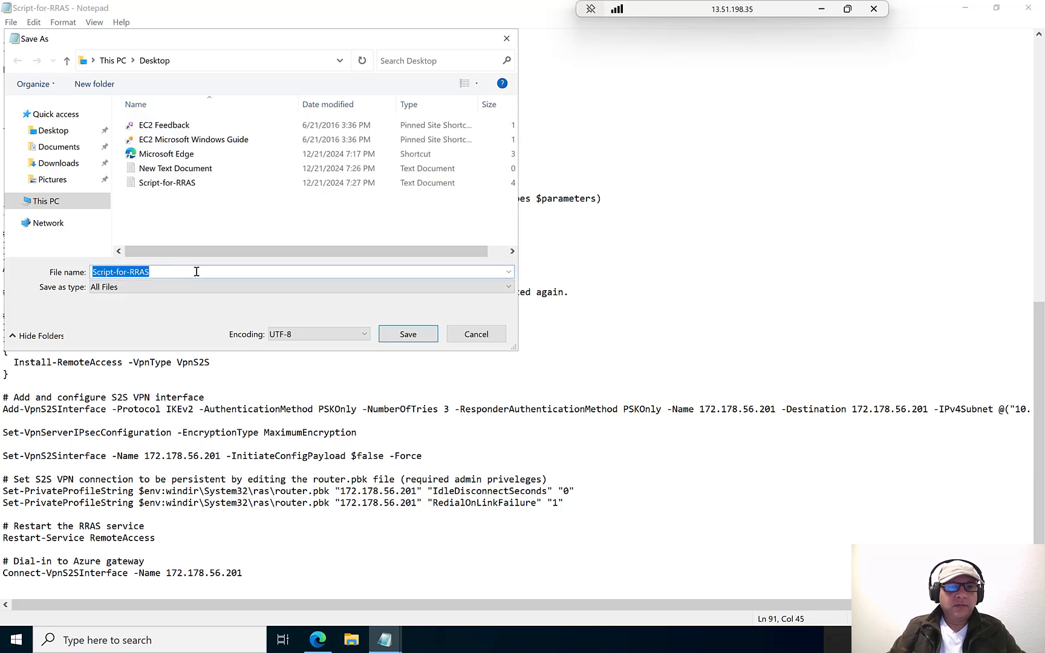
{"action": "left_click", "coordinate": [197, 272]}
{"action": "type", "text": ".ps1"}
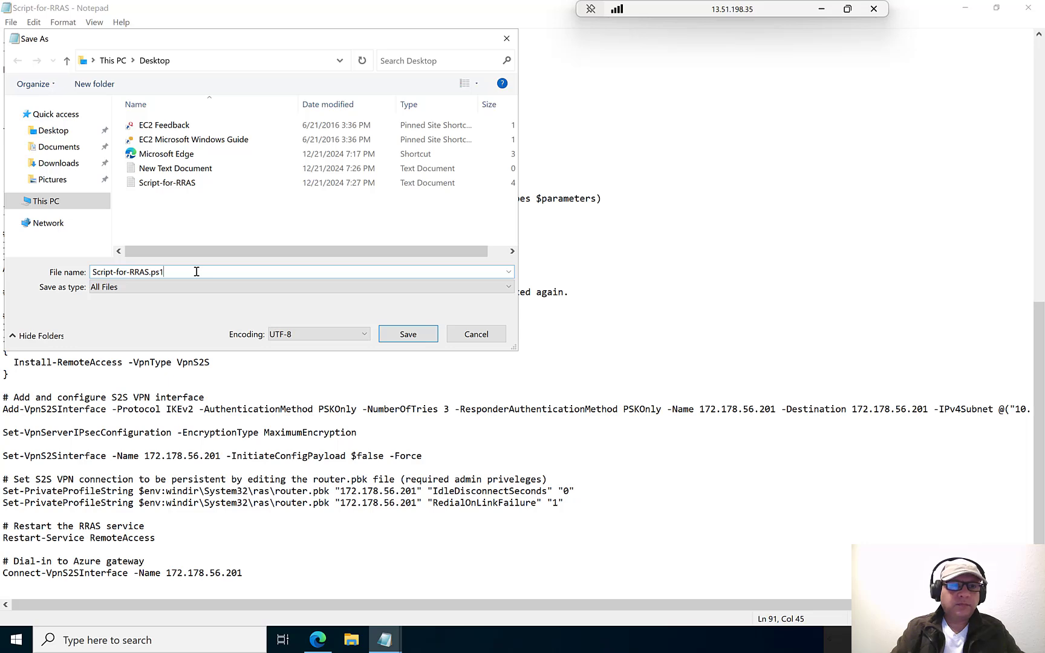
{"action": "key", "text": "Return"}
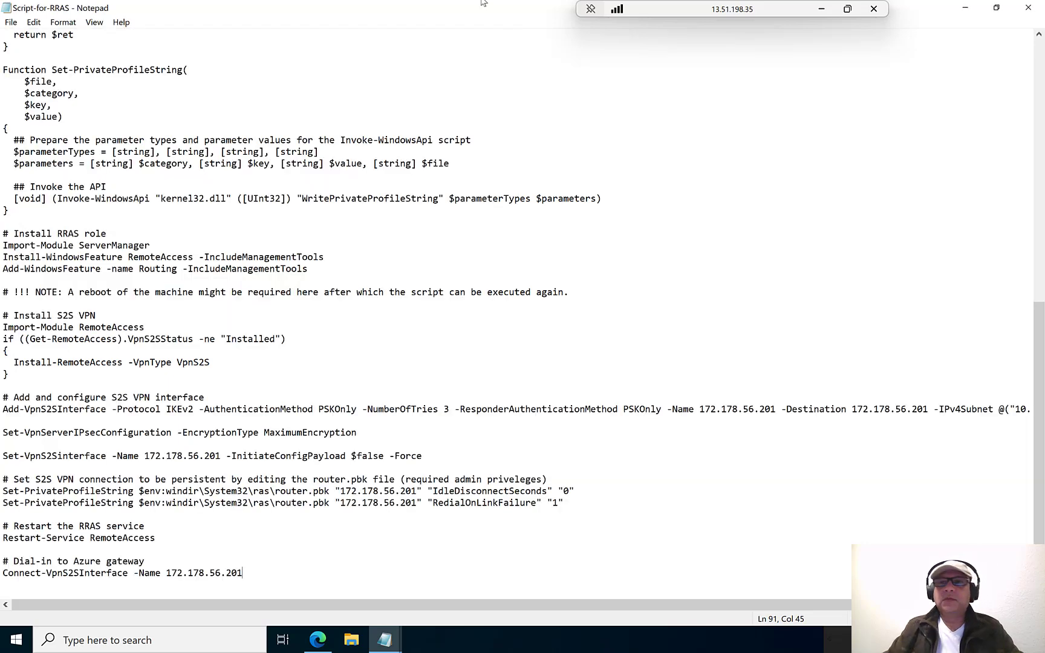
{"action": "left_click", "coordinate": [822, 9]}
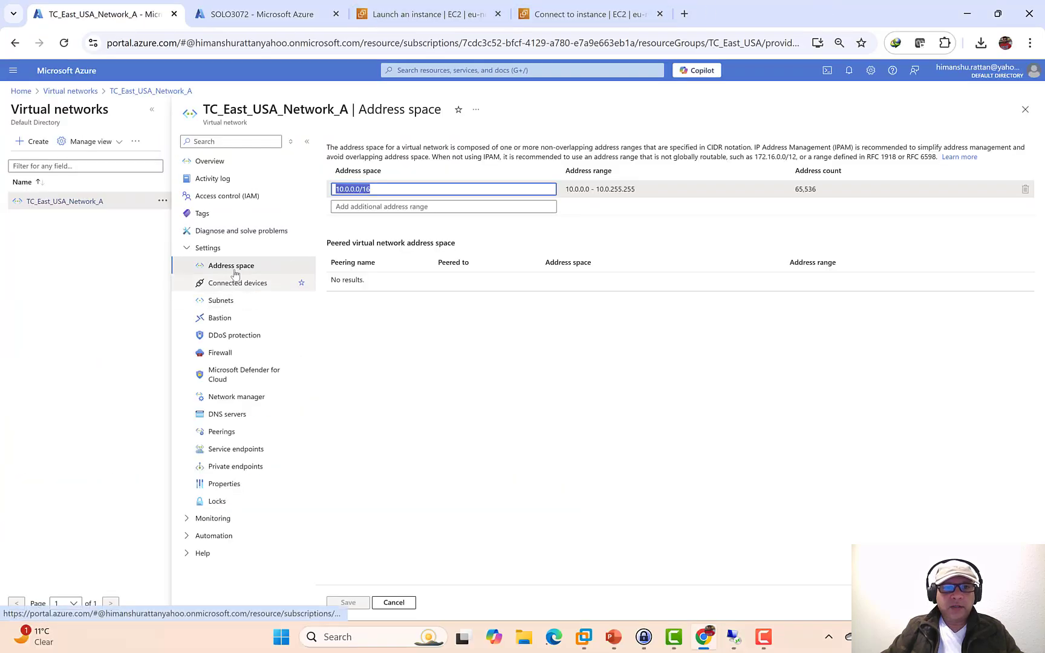
- Open TC_East_USA_Network_A_LNG's Configuration and select its IP address 149.233.129.223
{"action": "left_click", "coordinate": [21, 91]}
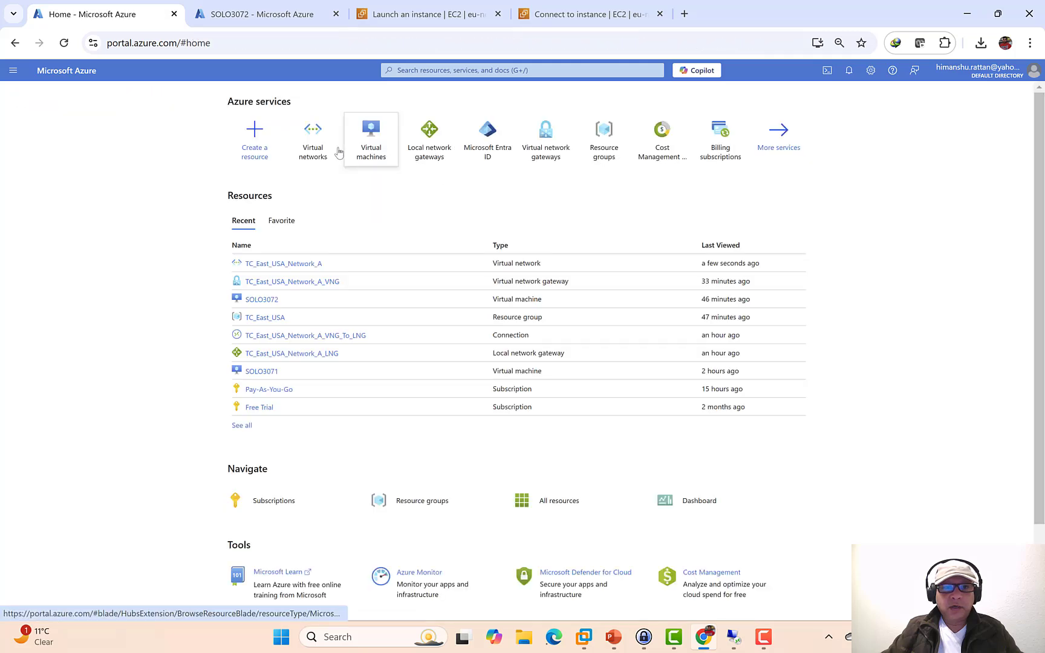
{"action": "left_click", "coordinate": [425, 156]}
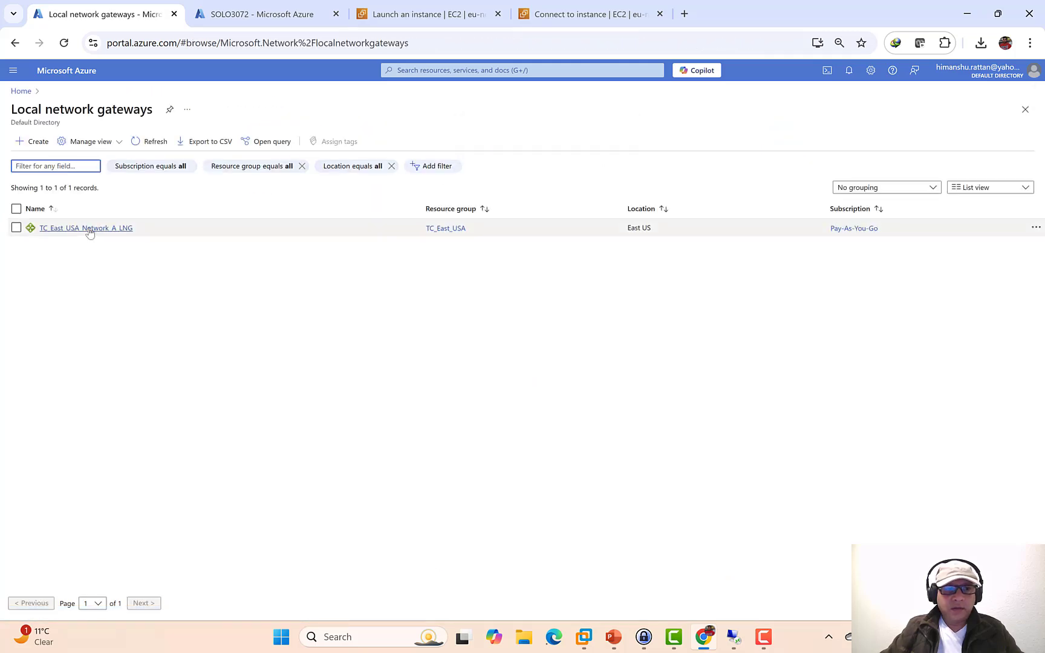
{"action": "left_click", "coordinate": [87, 228]}
{"action": "left_click", "coordinate": [230, 248]}
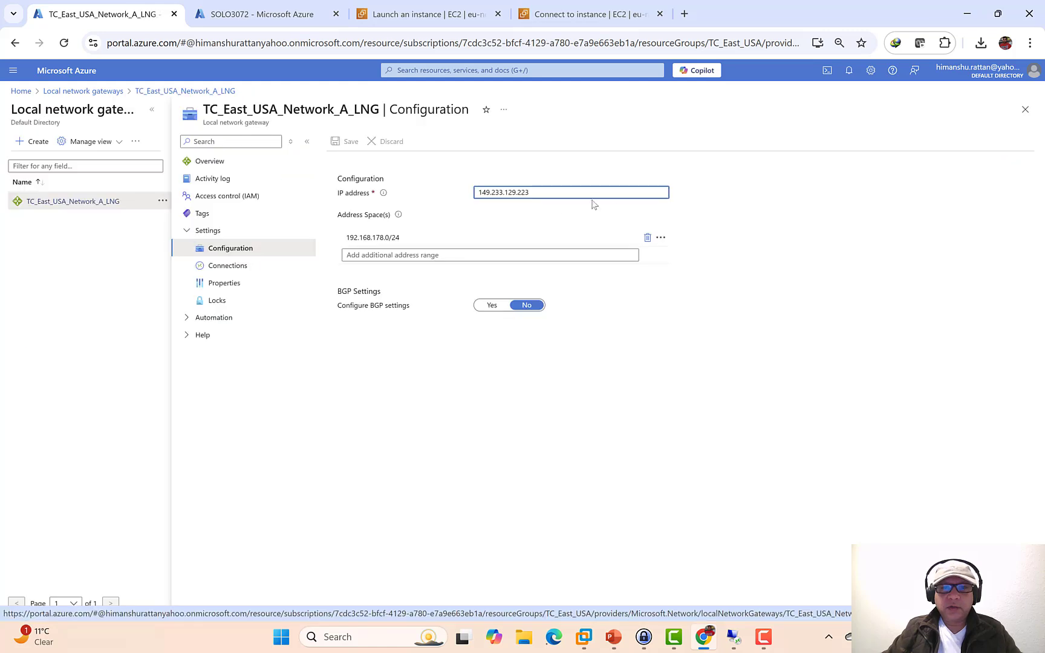
{"action": "left_click", "coordinate": [573, 194]}
{"action": "left_click_drag", "start_coordinate": [574, 196], "coordinate": [435, 203]}
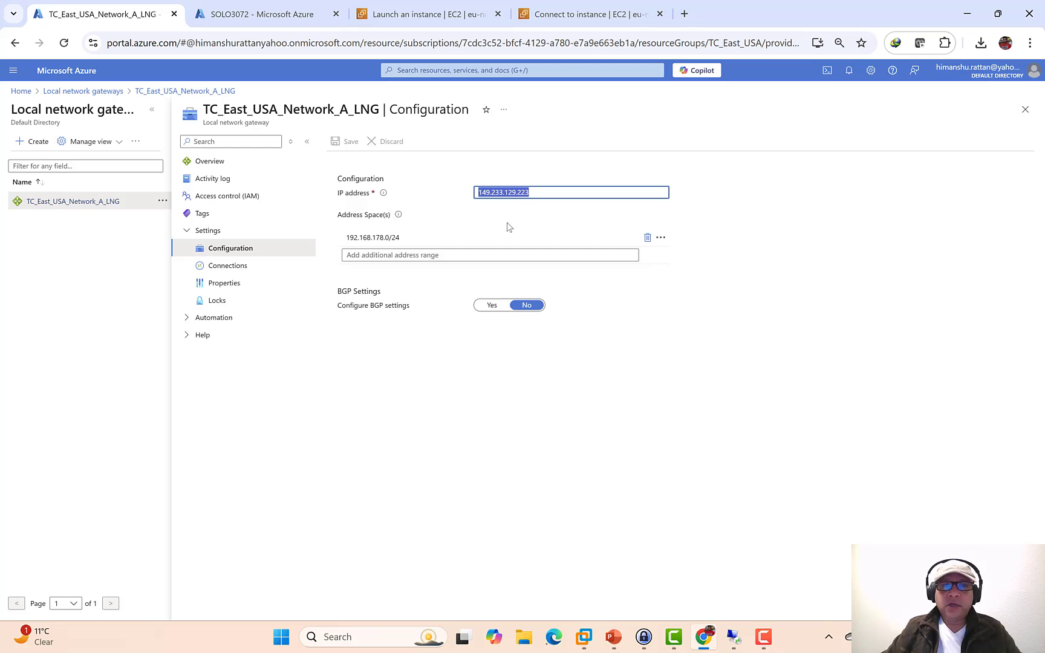
- Copy the EC2 instance's public IPv4 13.51.198.35 and paste it as the Azure local gateway's IP
{"action": "left_click", "coordinate": [412, 13]}
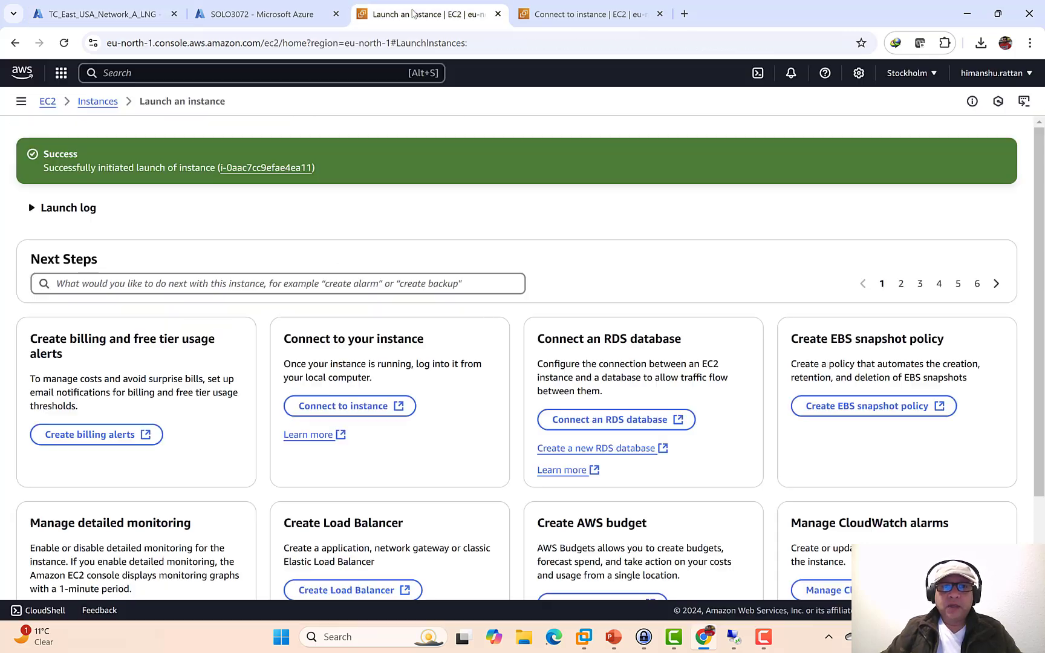
{"action": "left_click", "coordinate": [567, 17]}
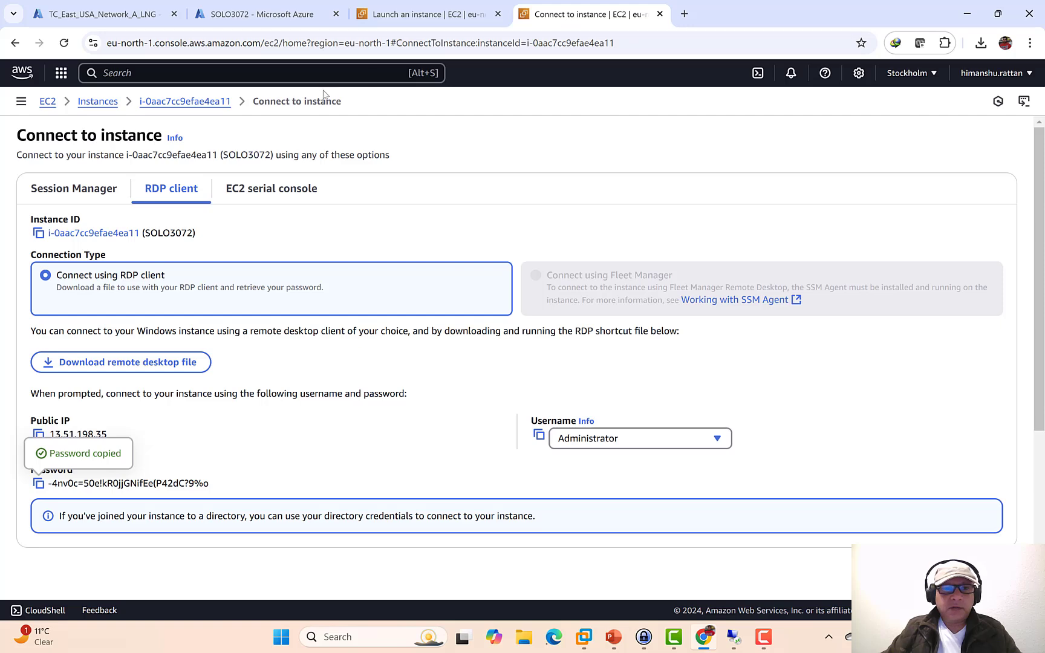
{"action": "left_click", "coordinate": [184, 103]}
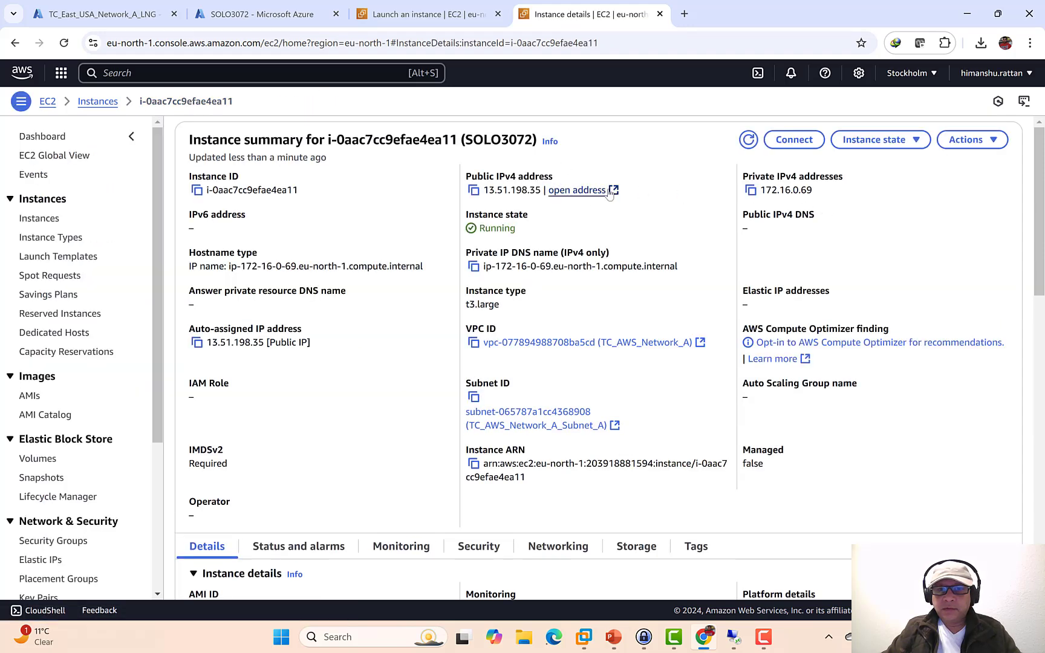
{"action": "left_click", "coordinate": [474, 192]}
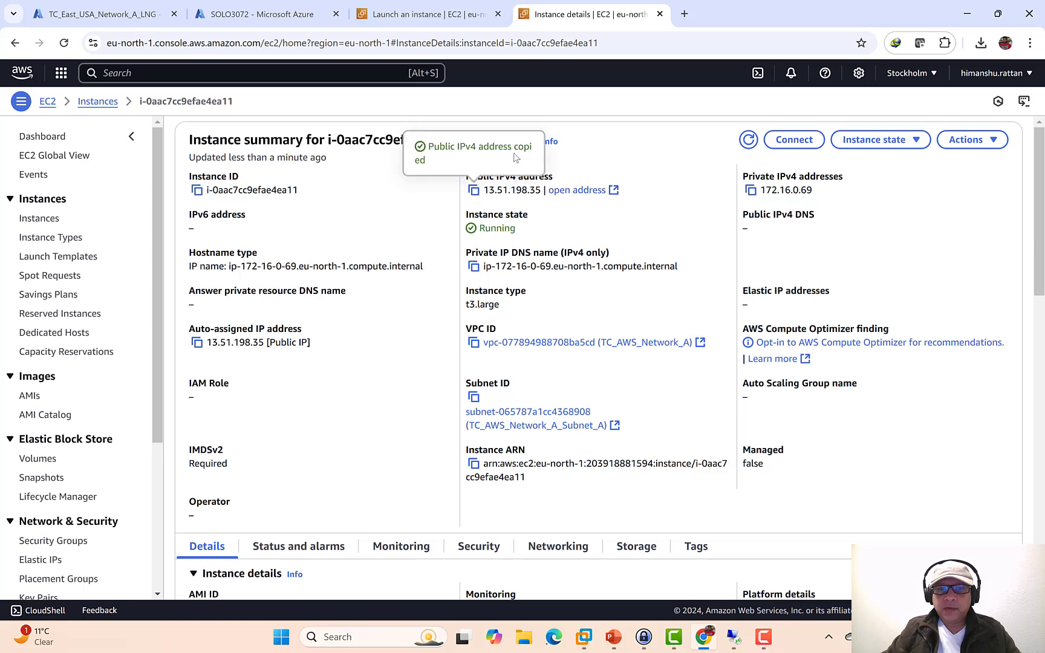
{"action": "left_click", "coordinate": [112, 16]}
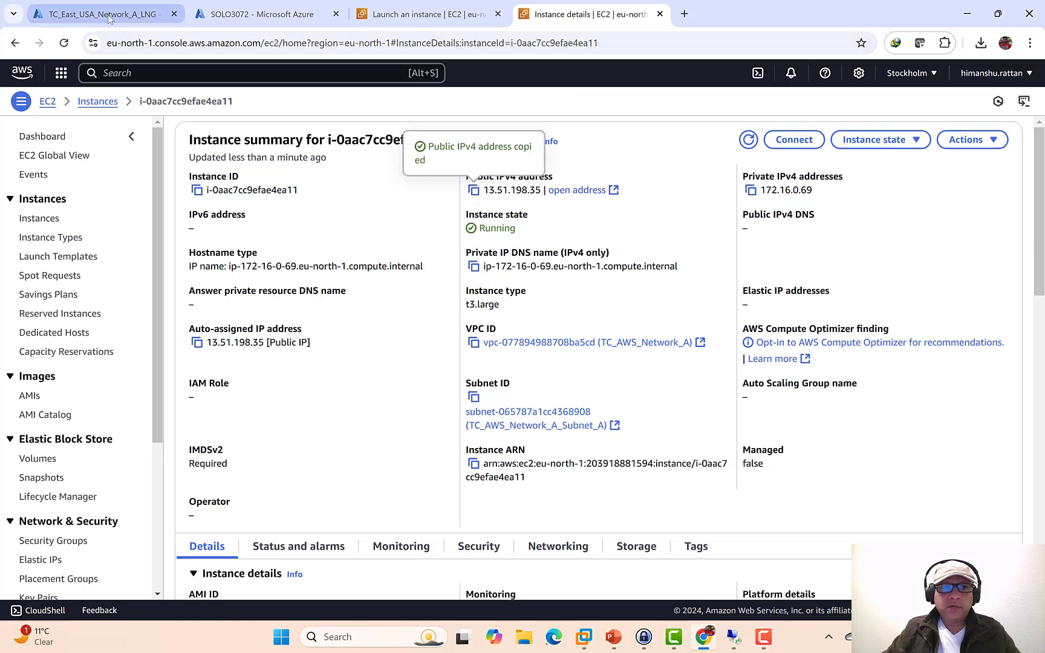
{"action": "key", "text": "ctrl+v"}
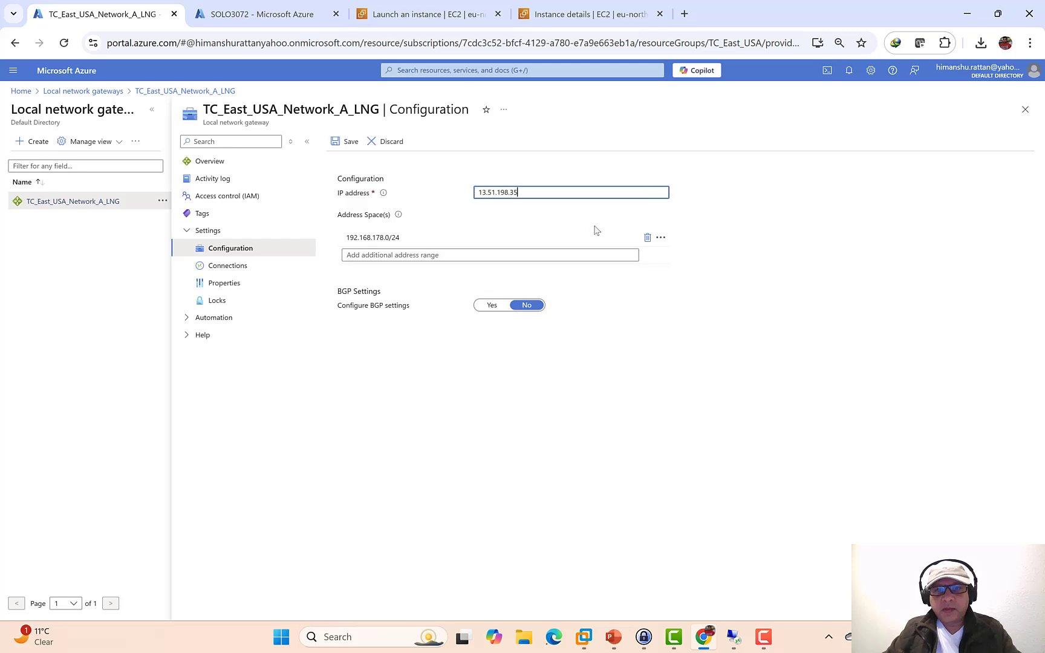
{"action": "left_click", "coordinate": [395, 18]}
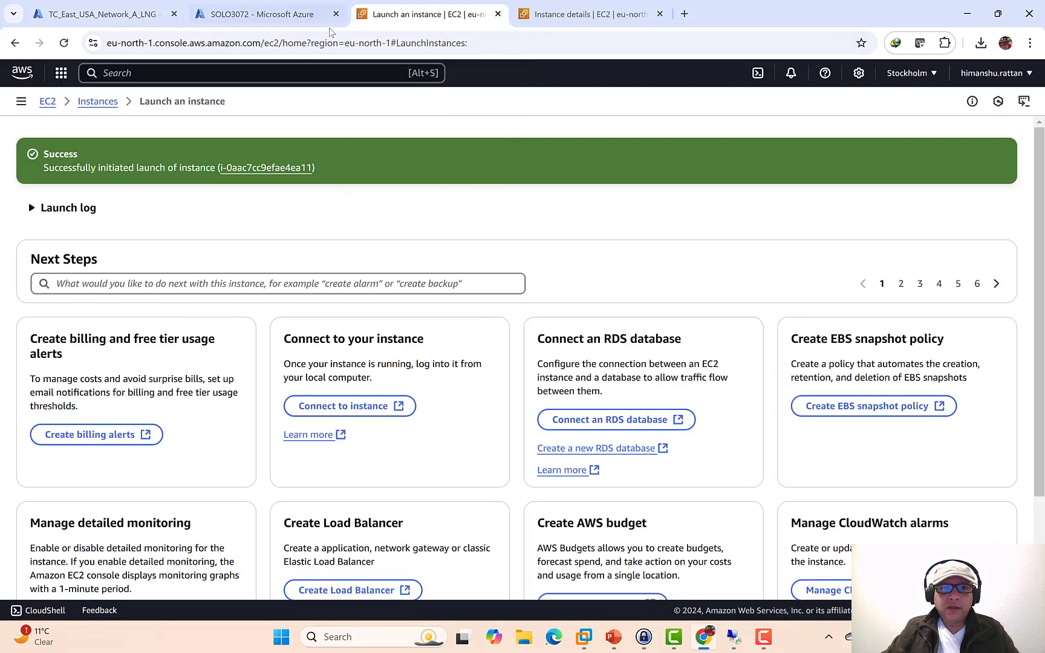
{"action": "left_click", "coordinate": [598, 18]}
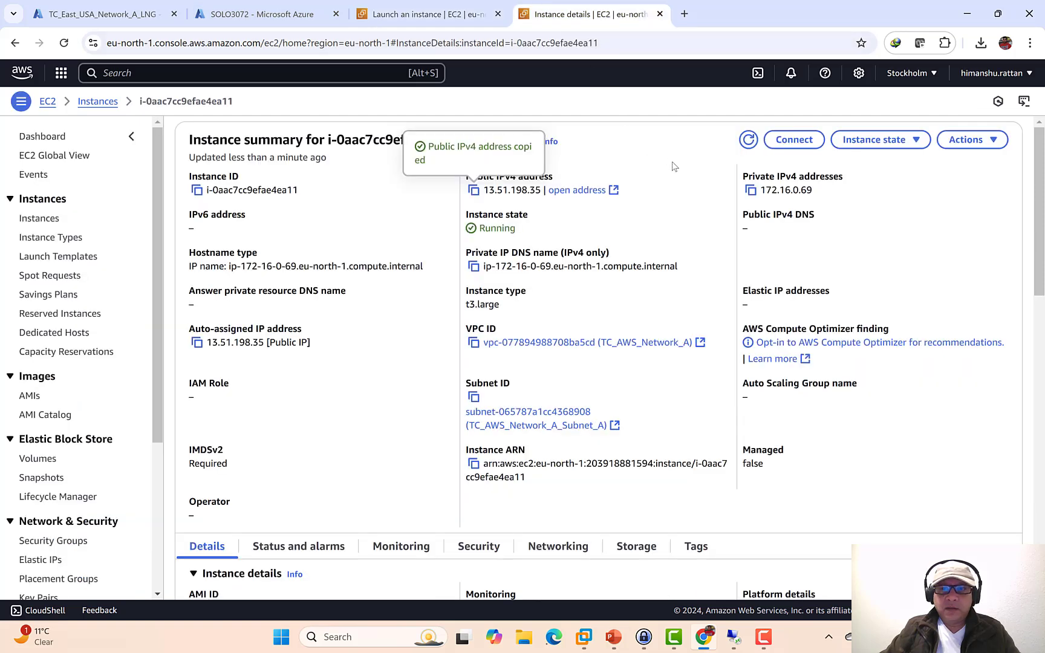
- Copy TC_AWS_Network_A's CIDR 172.16.0.0/16 from the VPC console's list of VPCs
{"action": "left_click", "coordinate": [154, 71]}
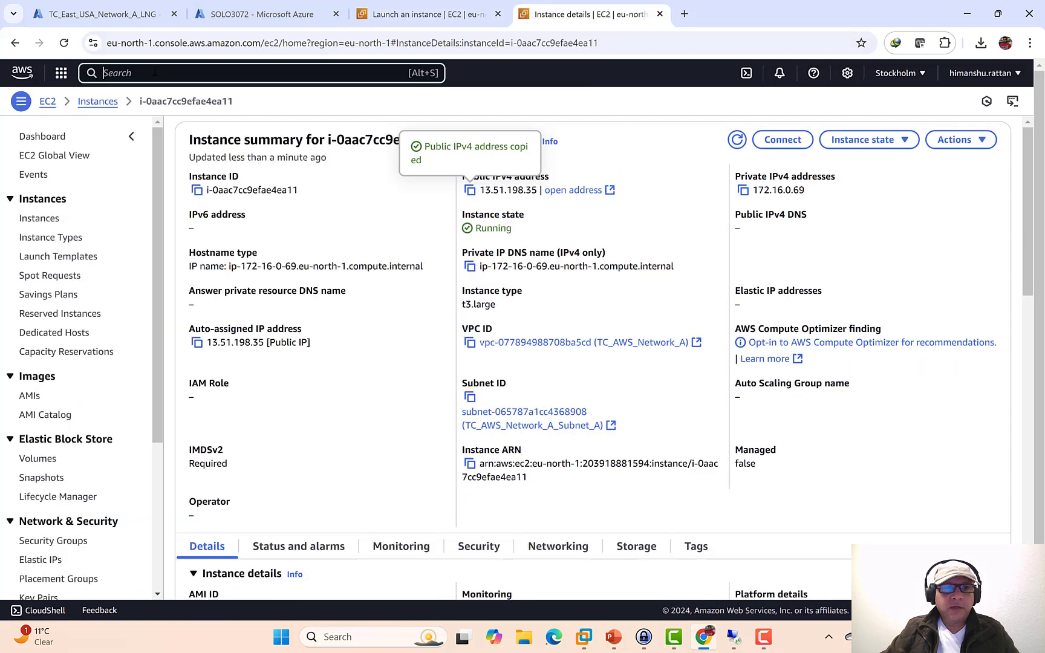
{"action": "type", "text": "vpc"}
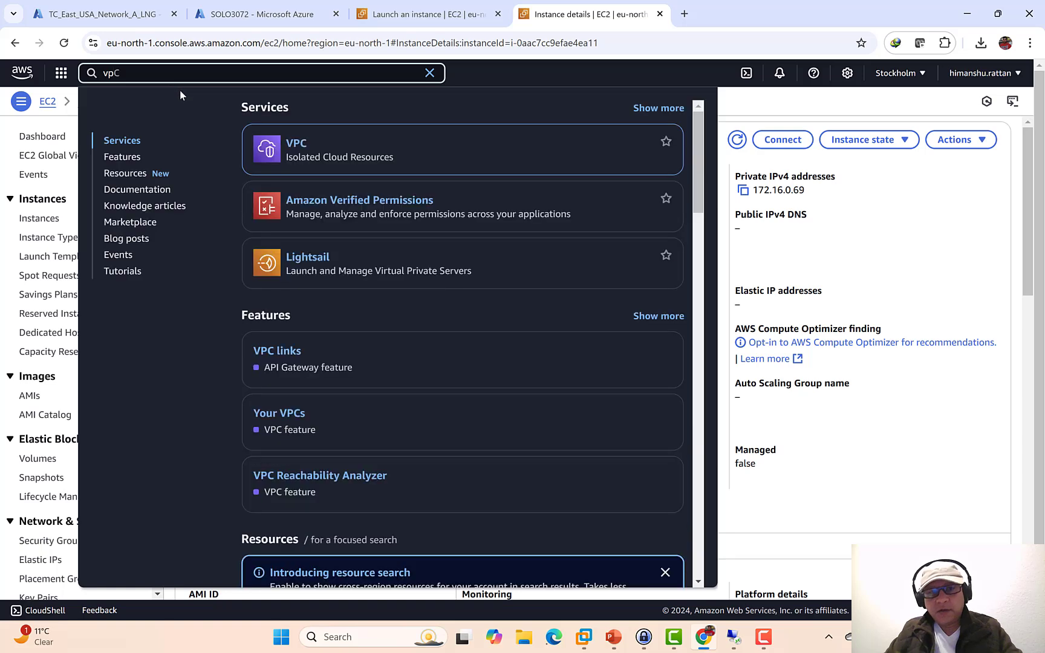
{"action": "left_click", "coordinate": [297, 144]}
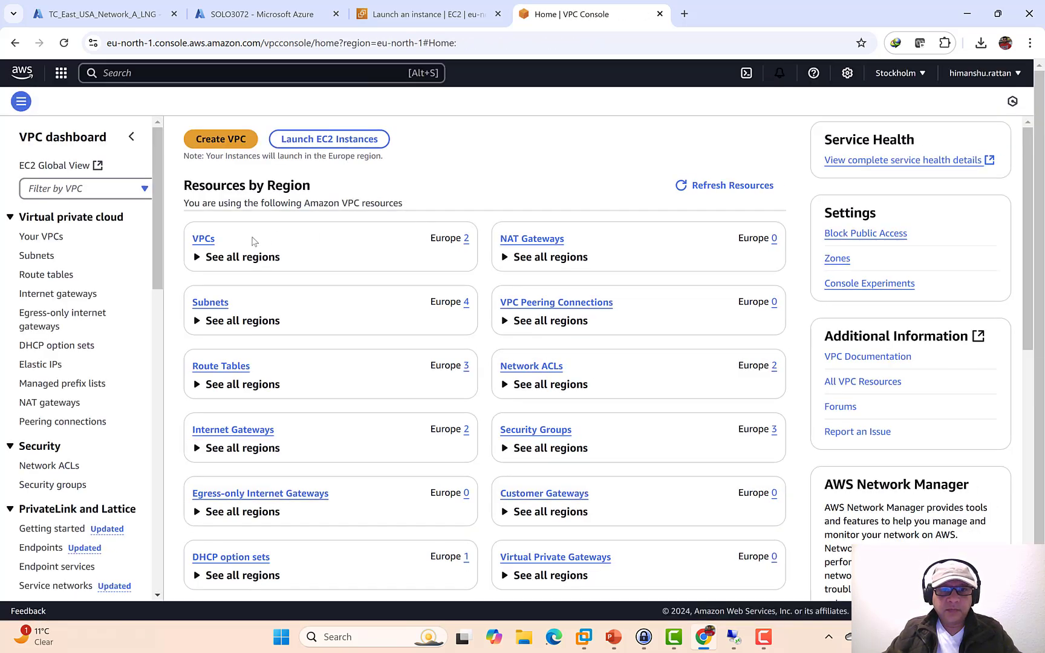
{"action": "left_click", "coordinate": [203, 239]}
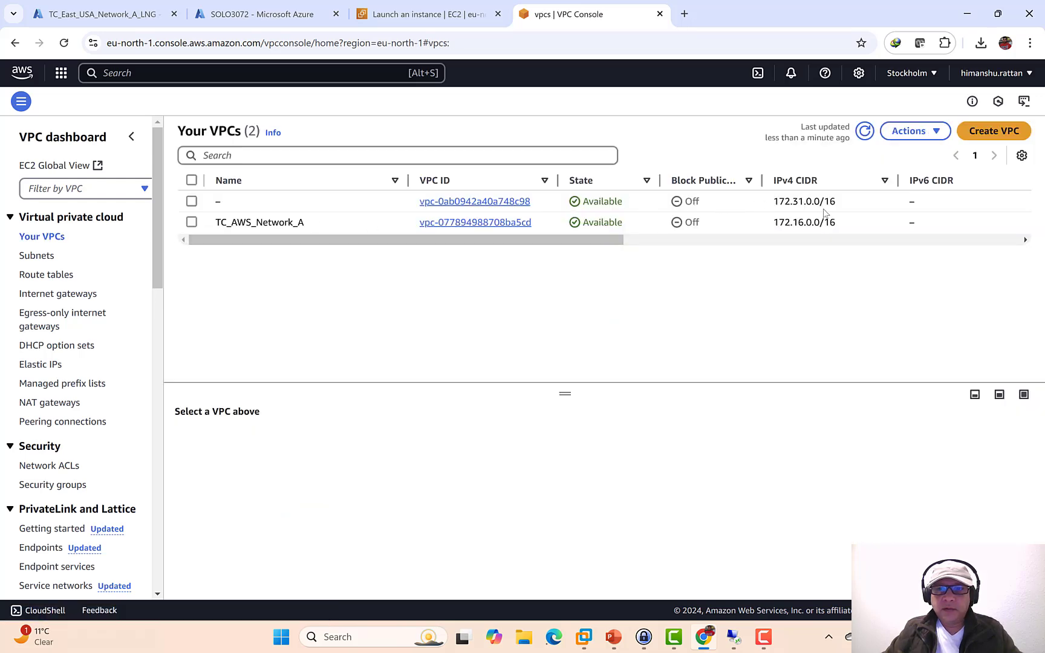
{"action": "left_click_drag", "start_coordinate": [838, 228], "coordinate": [767, 225]}
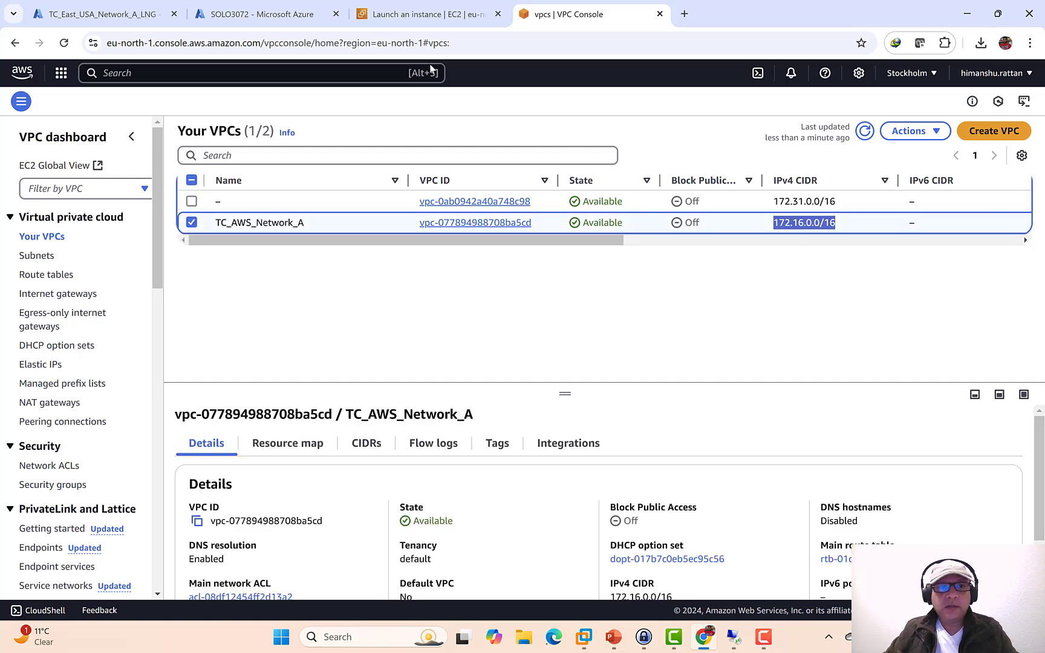
{"action": "left_click", "coordinate": [112, 15]}
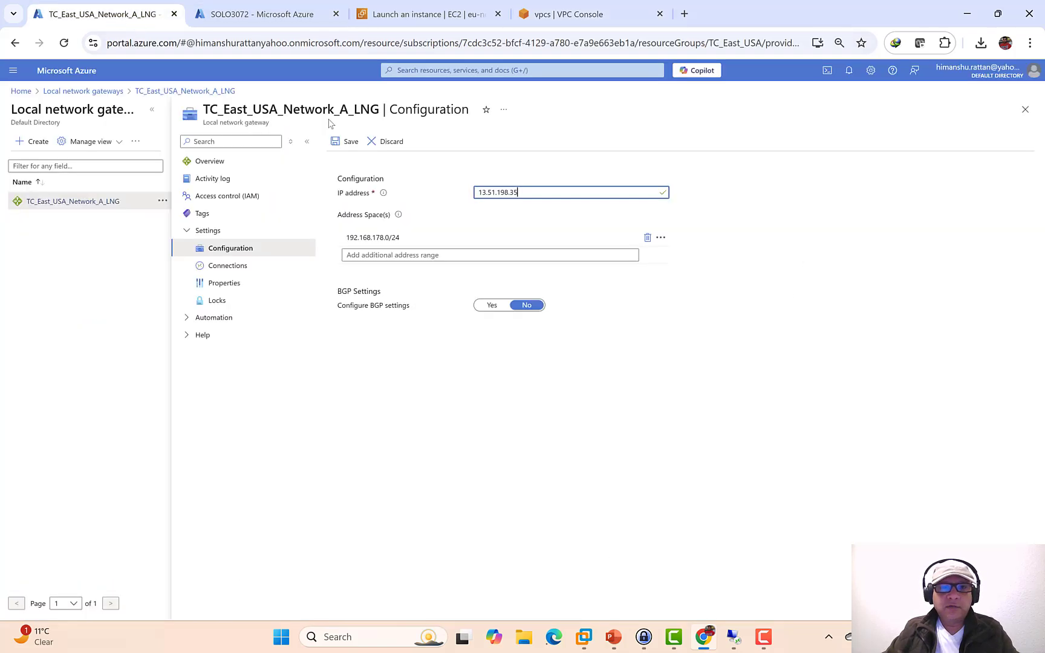
- Add 172.16.0.0/16 as an address range, delete 192.168.178.0/24, and save the gateway
{"action": "left_click", "coordinate": [471, 253]}
{"action": "key", "text": "ctrl+v"}
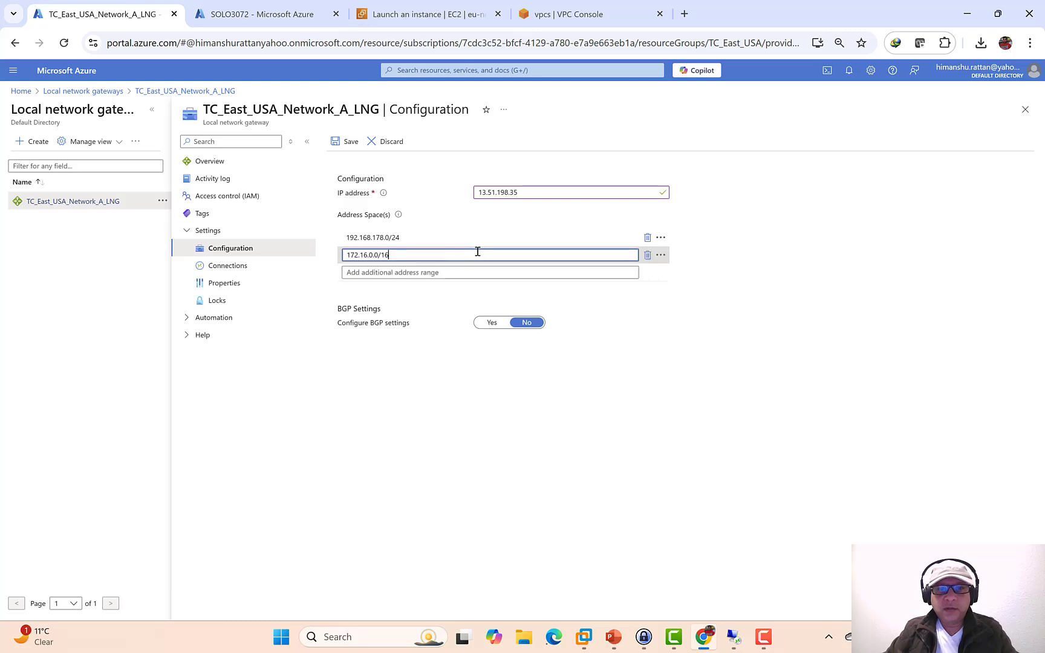
{"action": "left_click", "coordinate": [648, 238]}
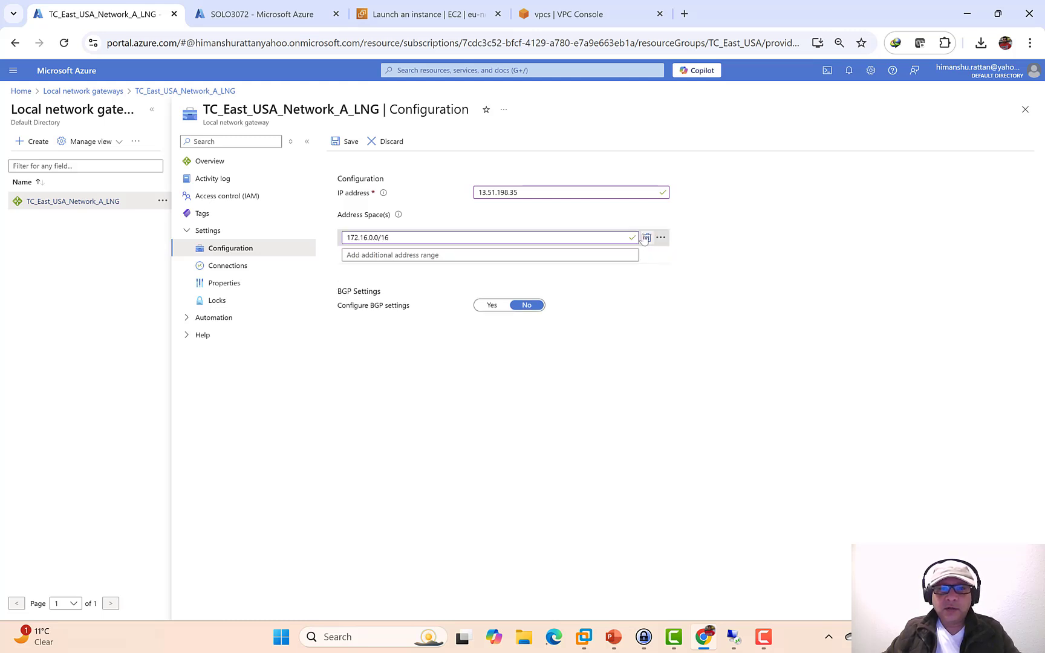
{"action": "left_click", "coordinate": [341, 142]}
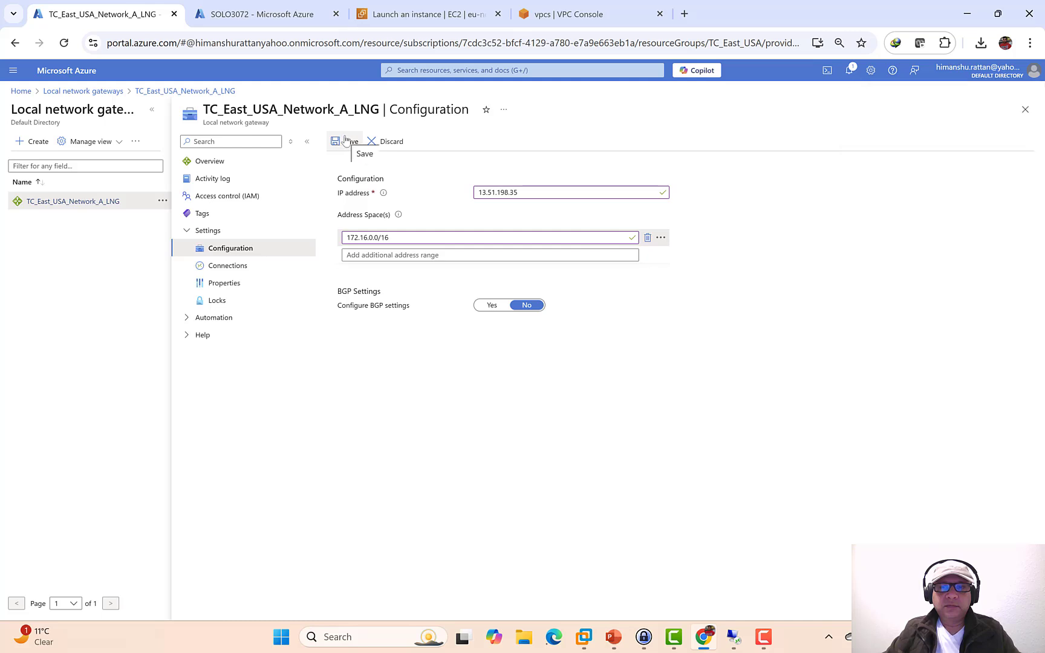
- Check the save's progress in notifications, then return to the EC2 server session
{"action": "left_click", "coordinate": [850, 71]}
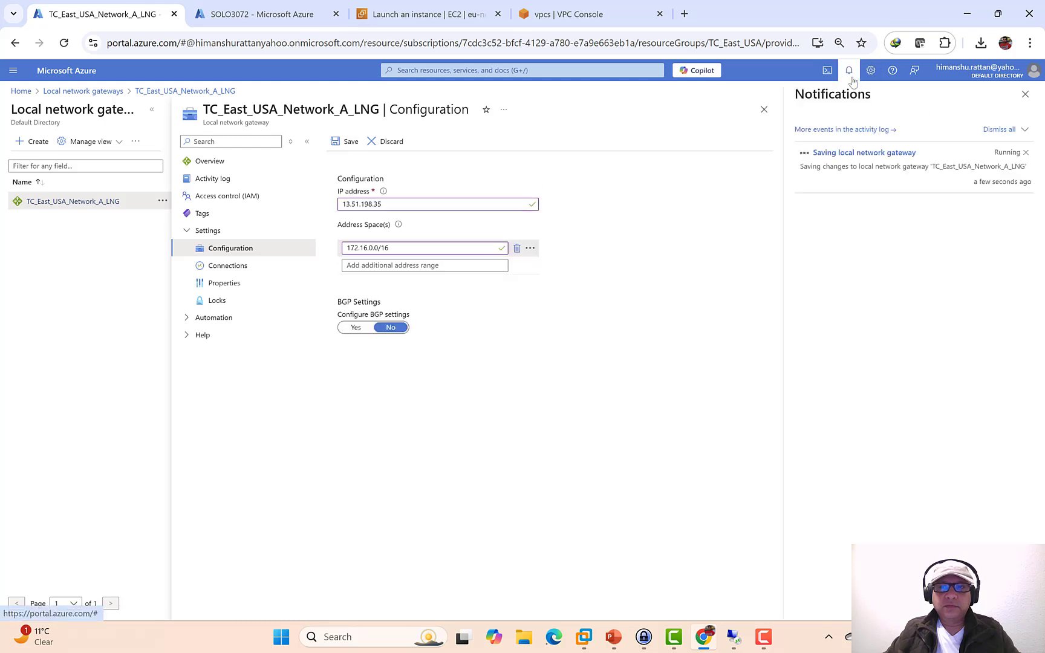
{"action": "left_click", "coordinate": [221, 267]}
{"action": "left_click", "coordinate": [635, 130]}
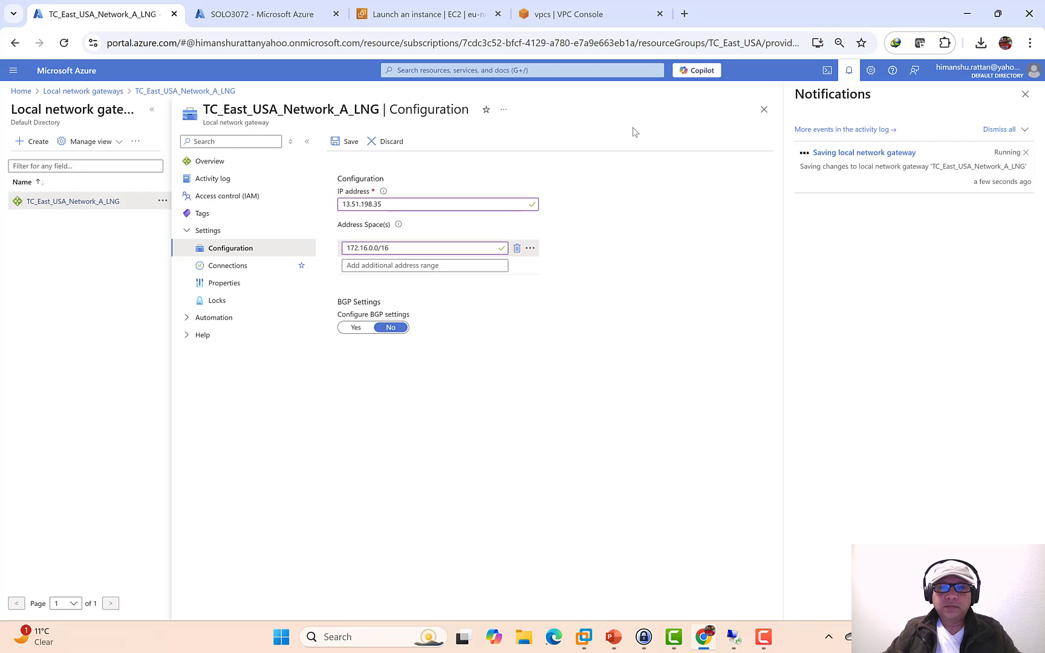
{"action": "left_click", "coordinate": [733, 637]}
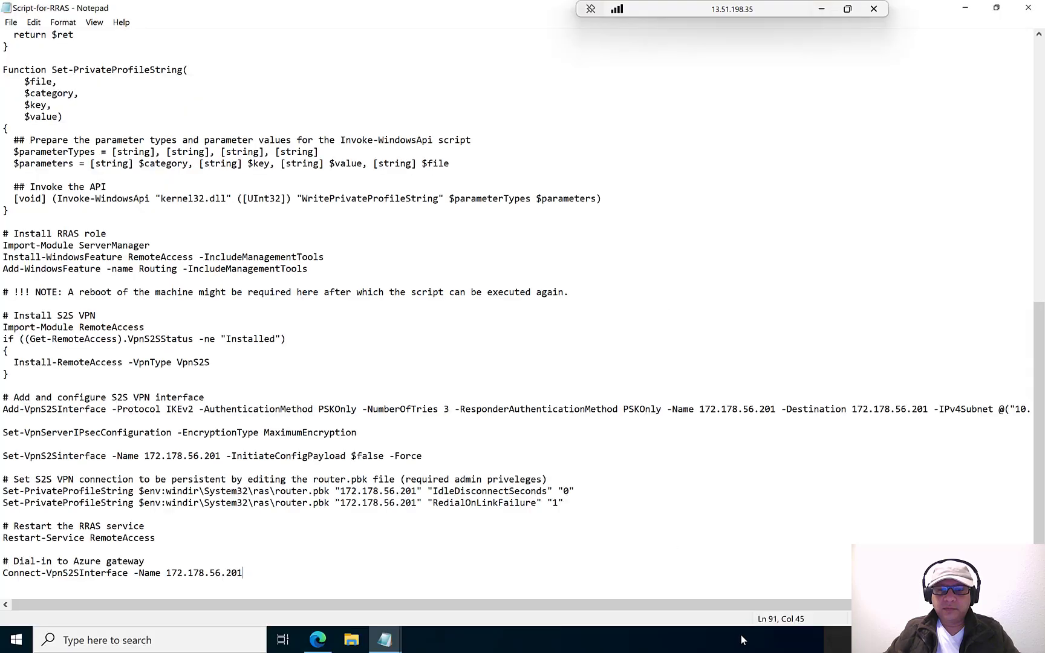
- Launch PowerShell as administrator and close the New Text Document notepad without saving
{"action": "left_click", "coordinate": [965, 8]}
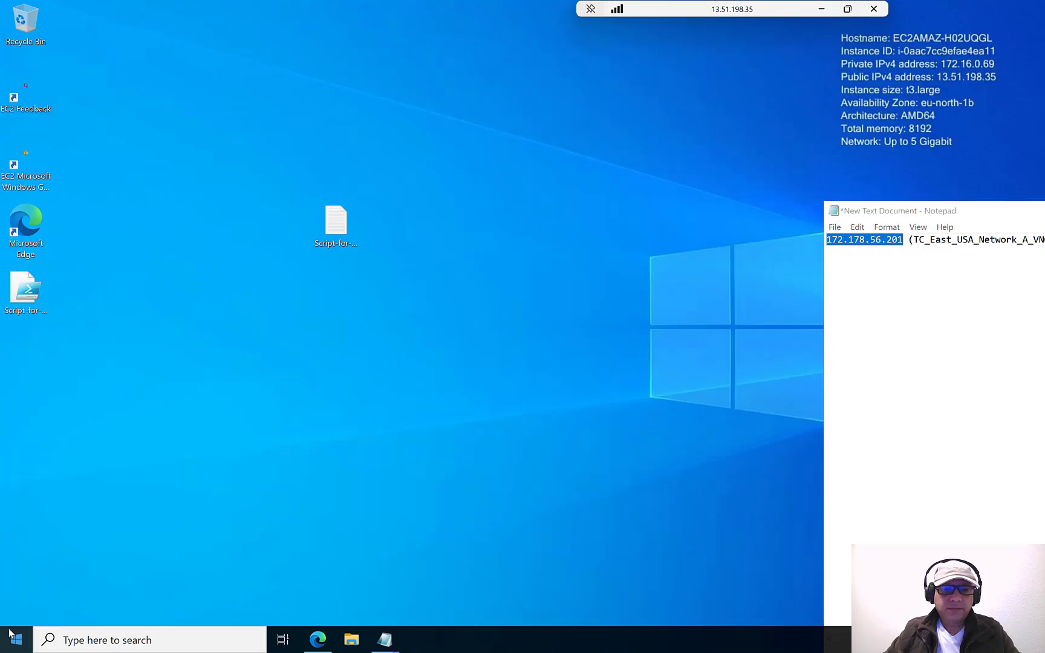
{"action": "right_click", "coordinate": [2, 646]}
{"action": "left_click", "coordinate": [95, 451]}
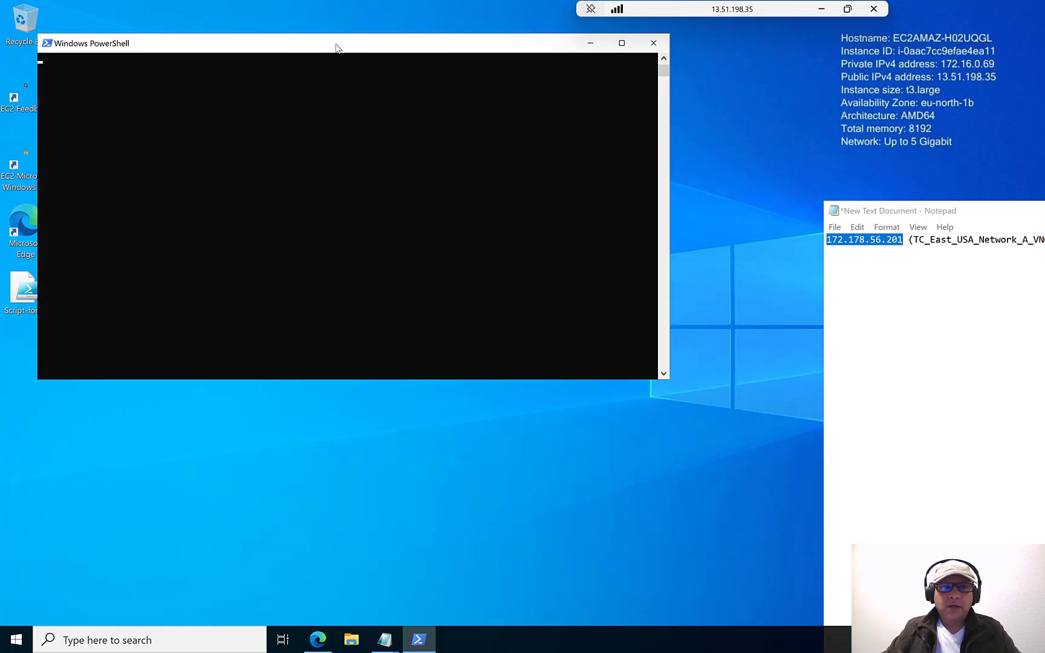
{"action": "left_click_drag", "start_coordinate": [337, 52], "coordinate": [464, 102]}
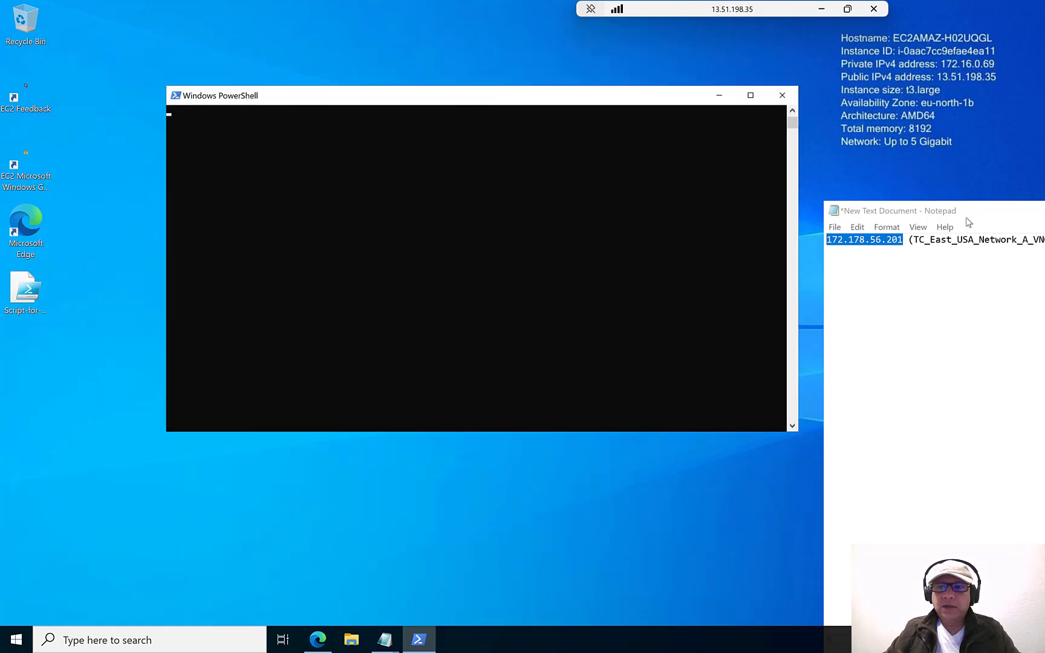
{"action": "left_click_drag", "start_coordinate": [978, 210], "coordinate": [482, 210]}
{"action": "left_click_drag", "start_coordinate": [905, 213], "coordinate": [719, 225]}
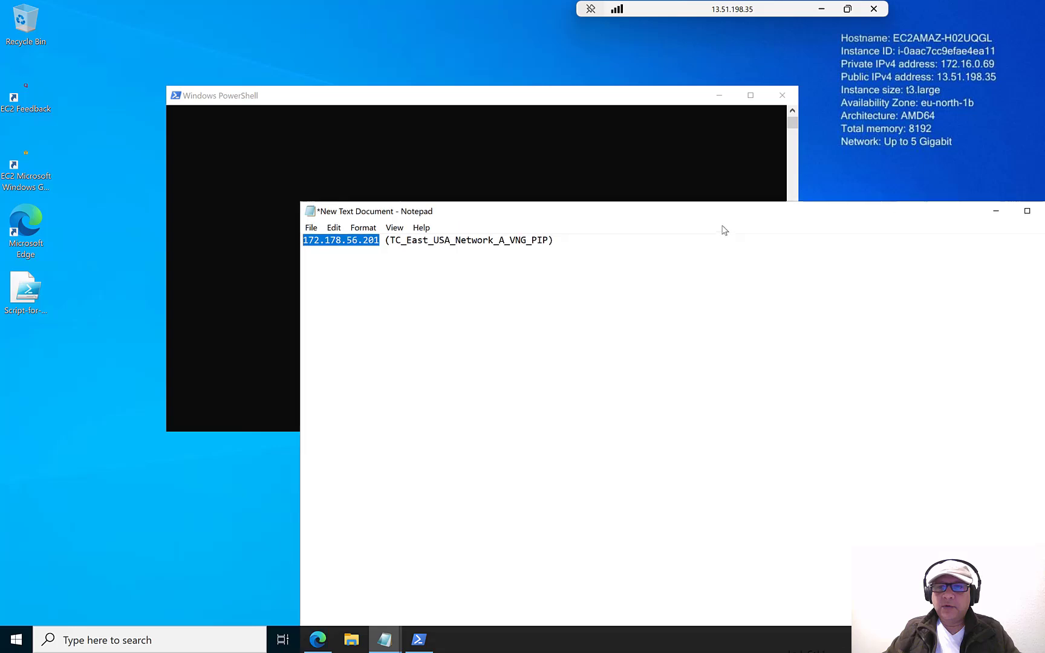
{"action": "left_click", "coordinate": [899, 221]}
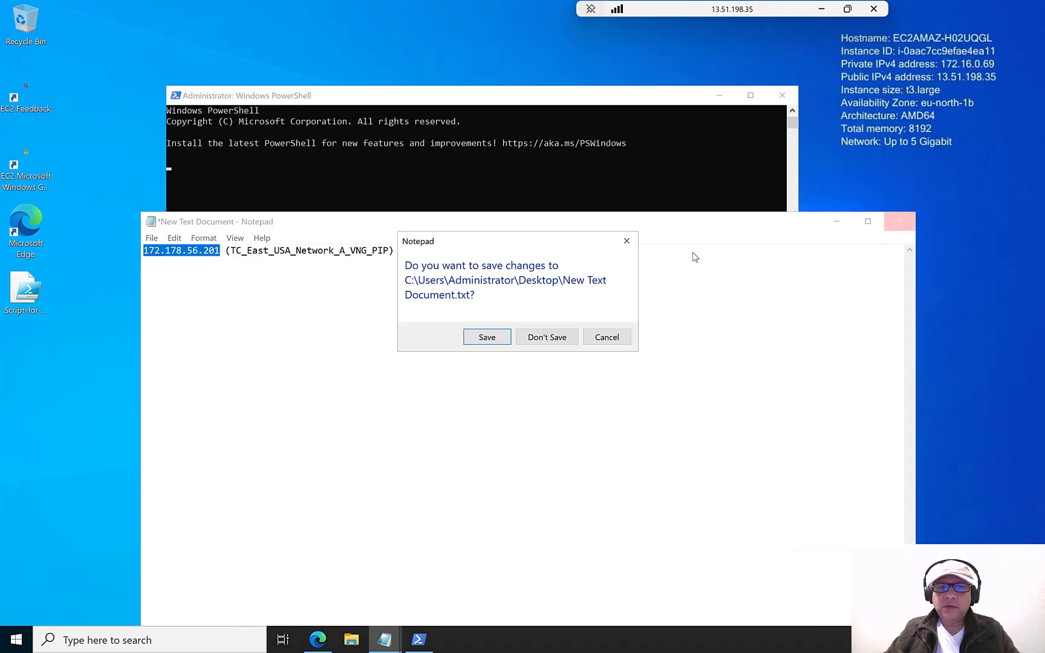
{"action": "left_click", "coordinate": [547, 337]}
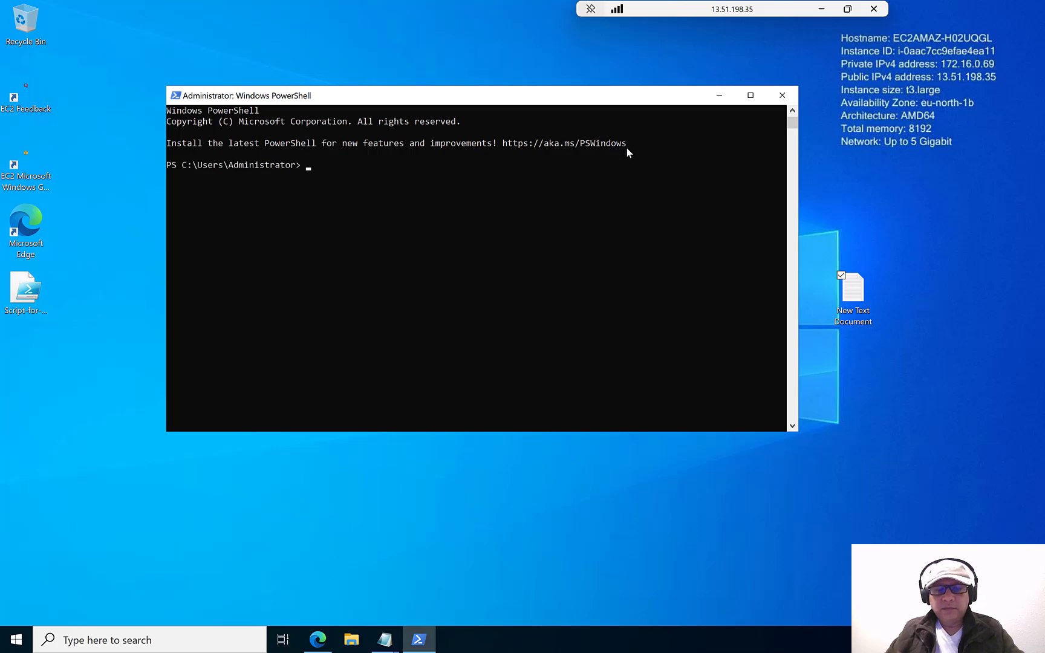
- In PowerShell, change into the Desktop folder and begin typing the script name
{"action": "type", "text": "cd desk"}
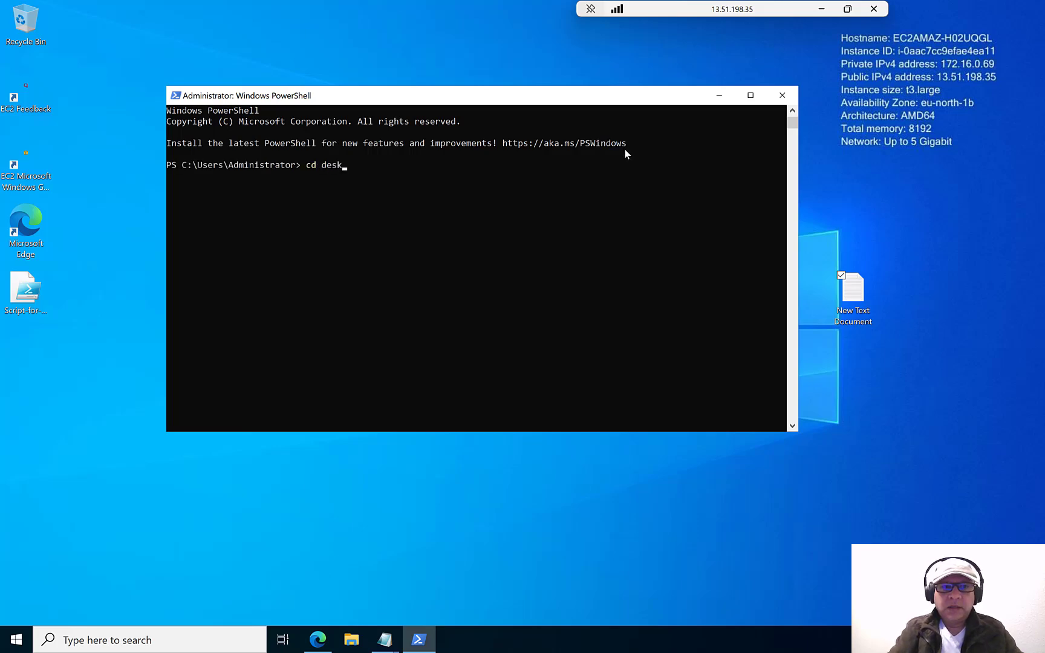
{"action": "key", "text": "Tab"}
{"action": "key", "text": "Return"}
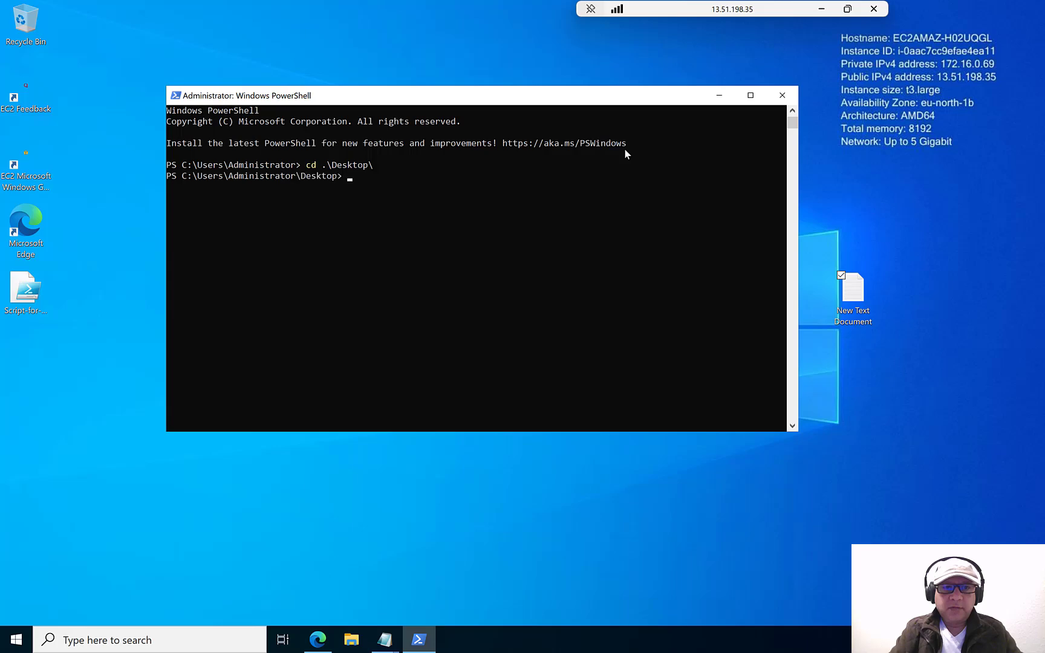
{"action": "type", "text": "r"}
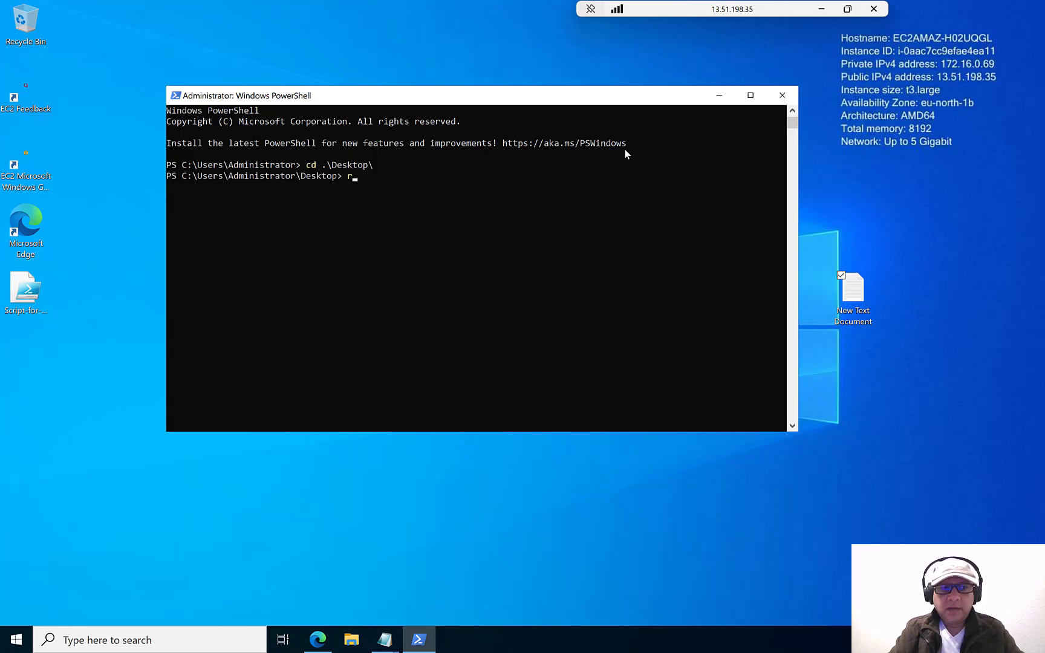
{"action": "key", "text": "BackSpace"}
{"action": "type", "text": "sc"}
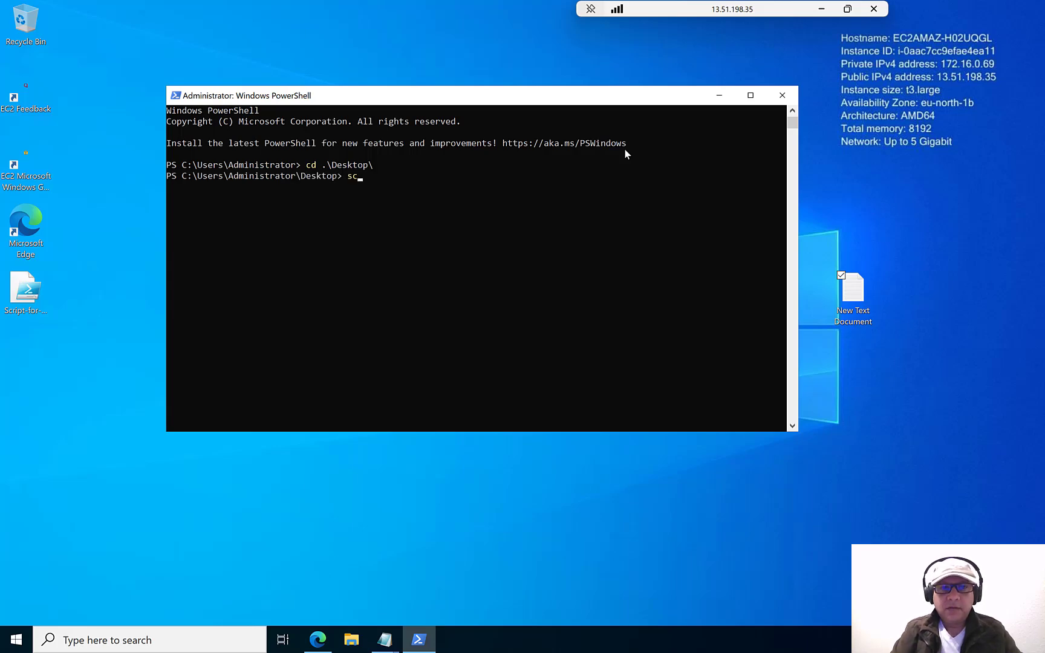
{"action": "left_click_drag", "start_coordinate": [637, 97], "coordinate": [670, 113]}
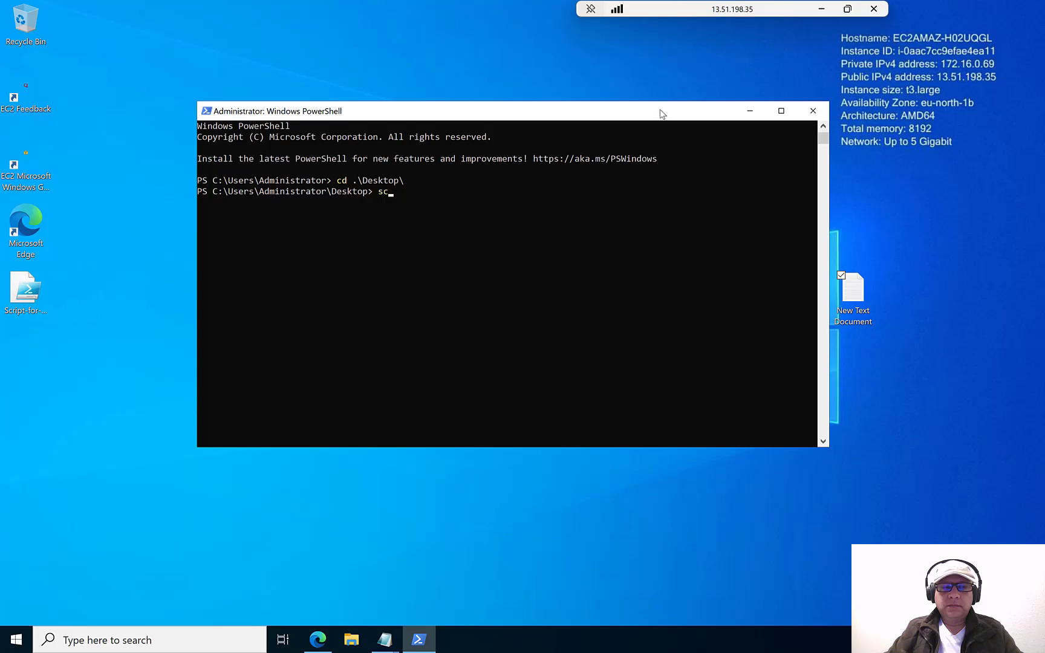
- Start a continuous ping to 10.0.0.4 (-t) from an administrator command prompt, keeping PowerShell in front
{"action": "right_click", "coordinate": [18, 639]}
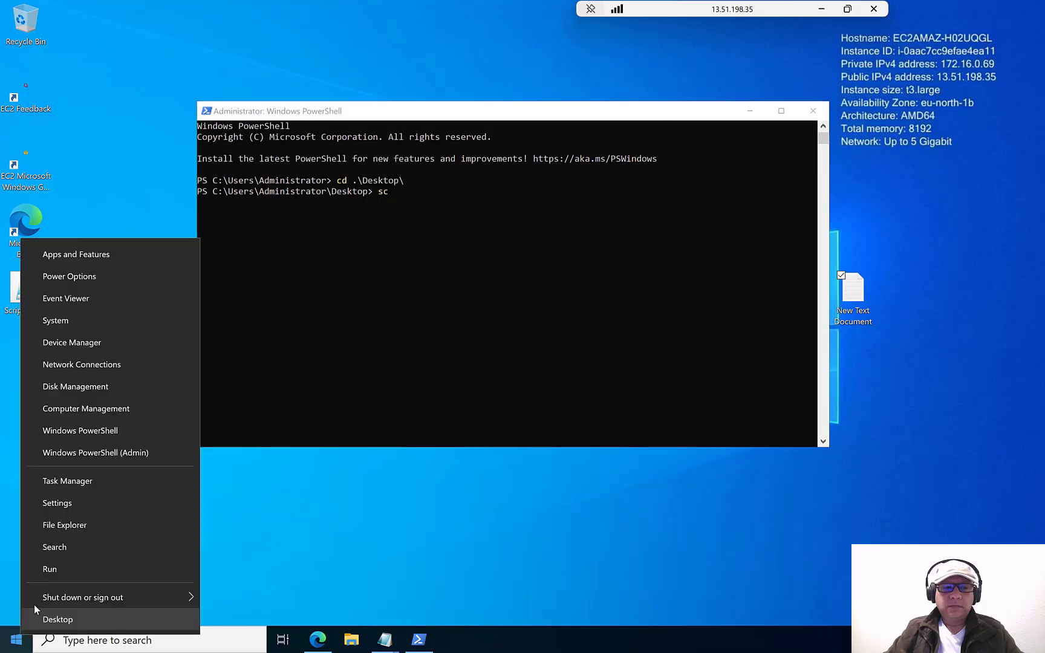
{"action": "left_click", "coordinate": [51, 570]}
{"action": "type", "text": "cmd"}
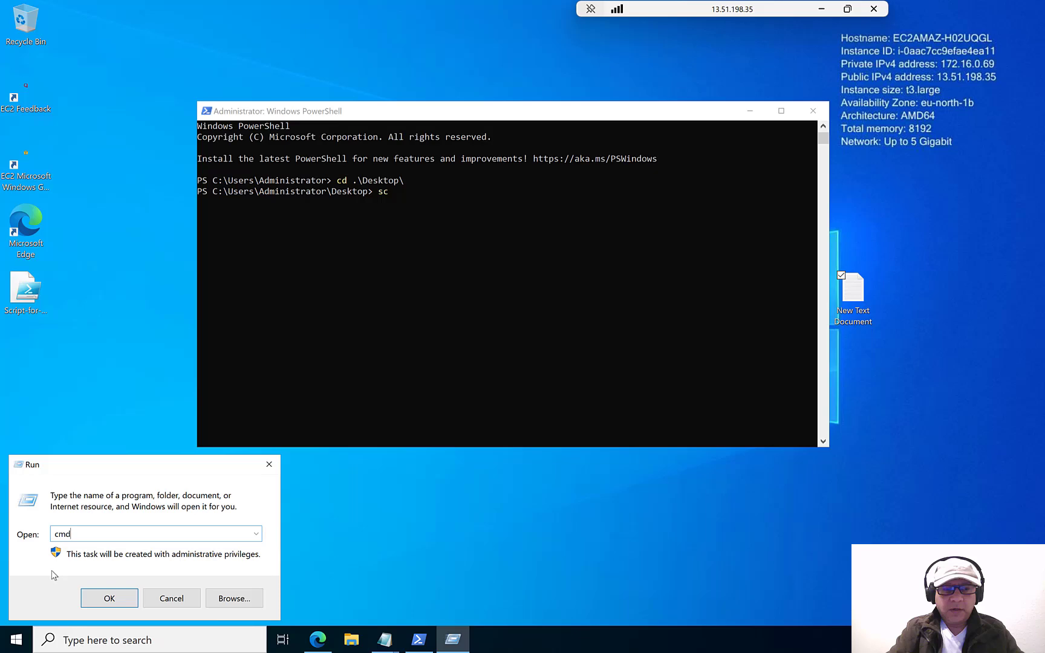
{"action": "key", "text": "Return"}
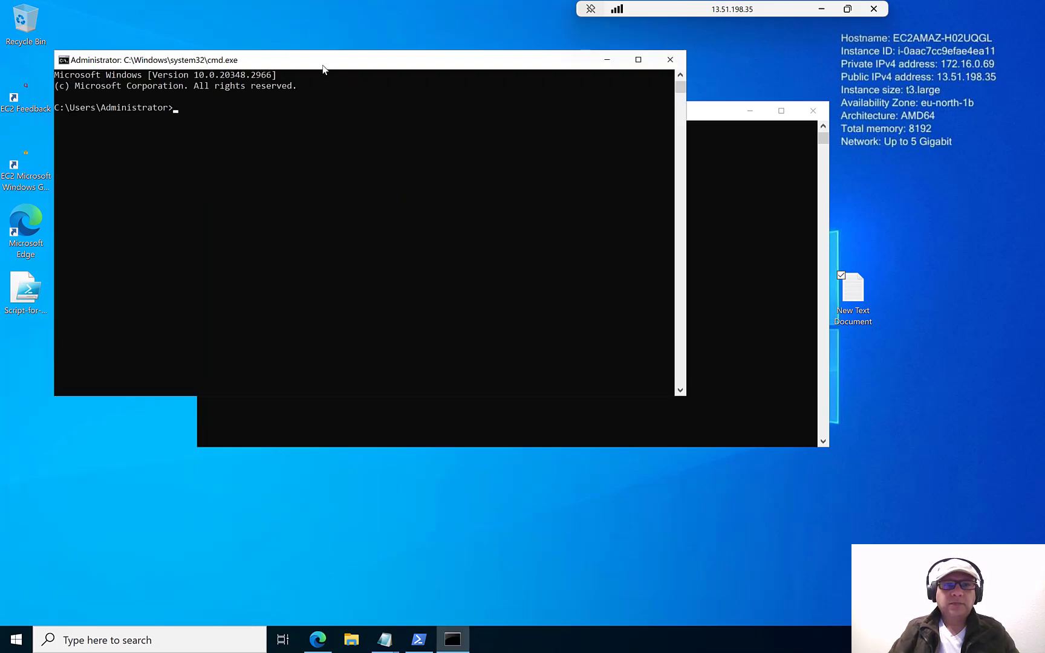
{"action": "left_click_drag", "start_coordinate": [322, 64], "coordinate": [764, 349]}
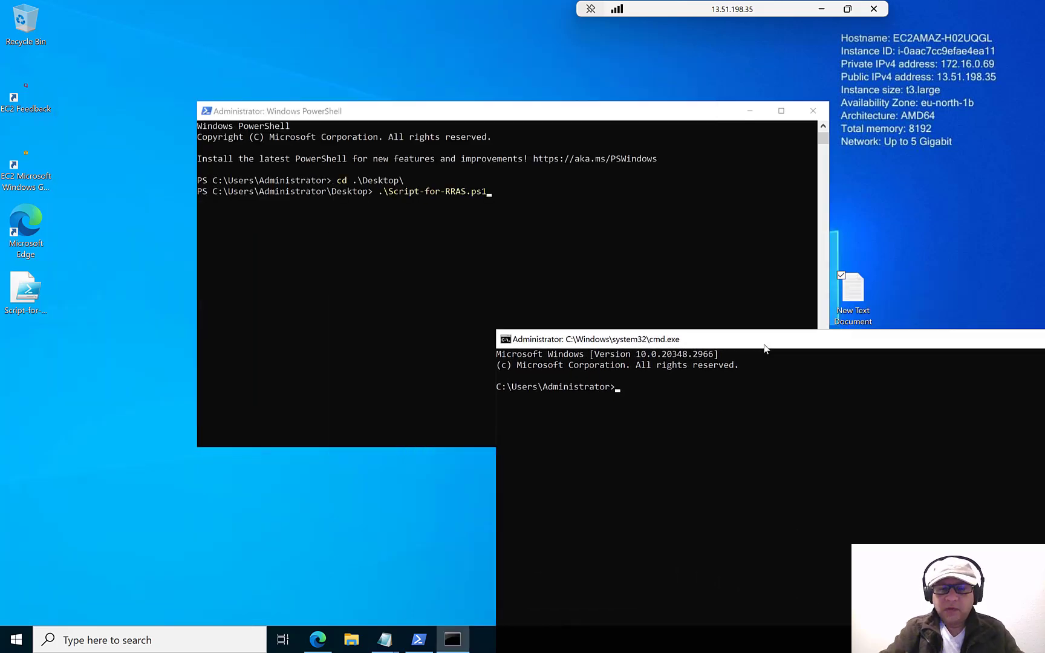
{"action": "type", "text": "ping 10.0."}
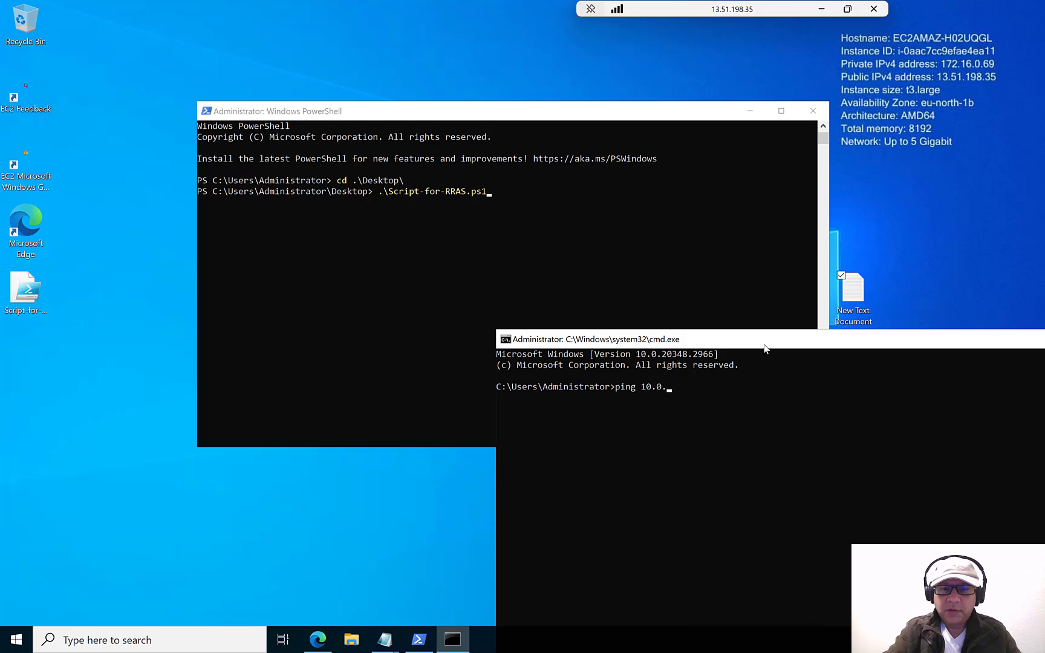
{"action": "type", "text": "0.4 "}
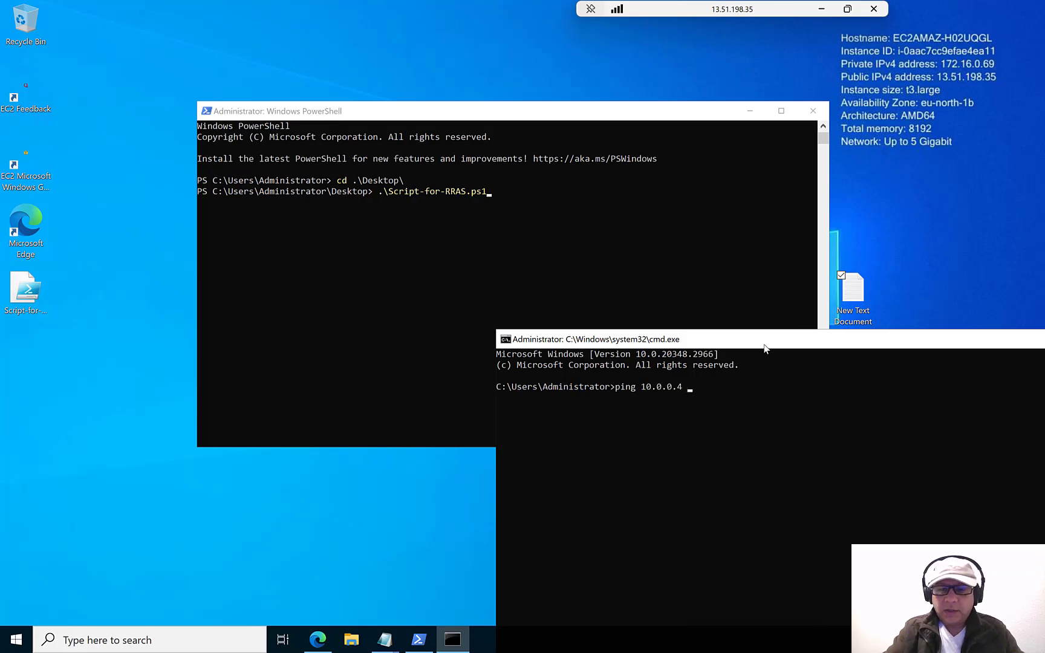
{"action": "type", "text": "-t"}
{"action": "key", "text": "Return"}
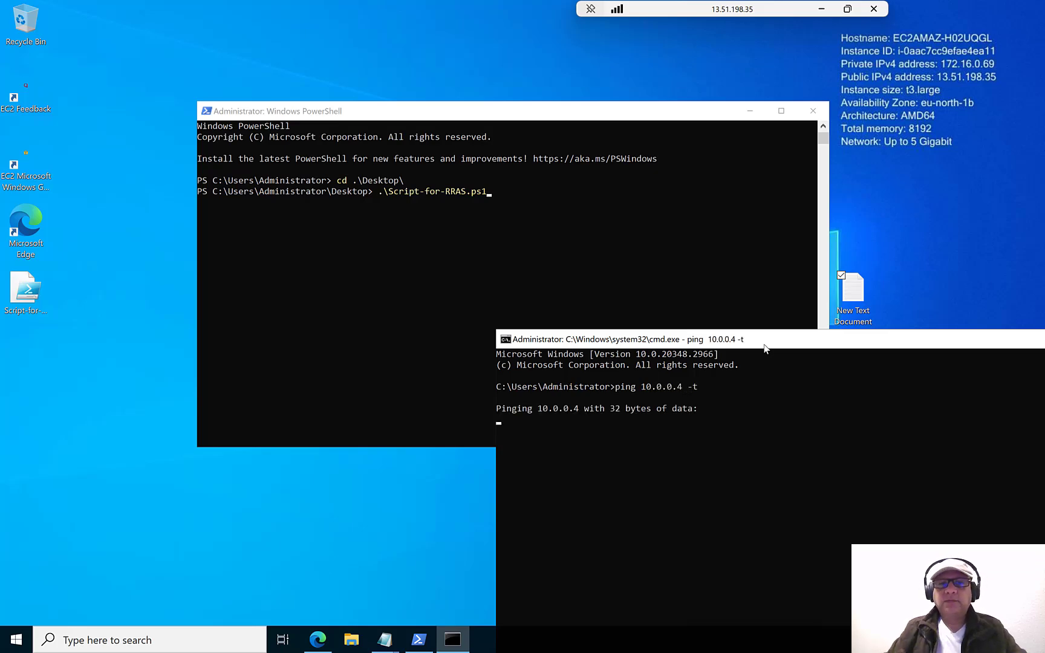
{"action": "left_click", "coordinate": [505, 113]}
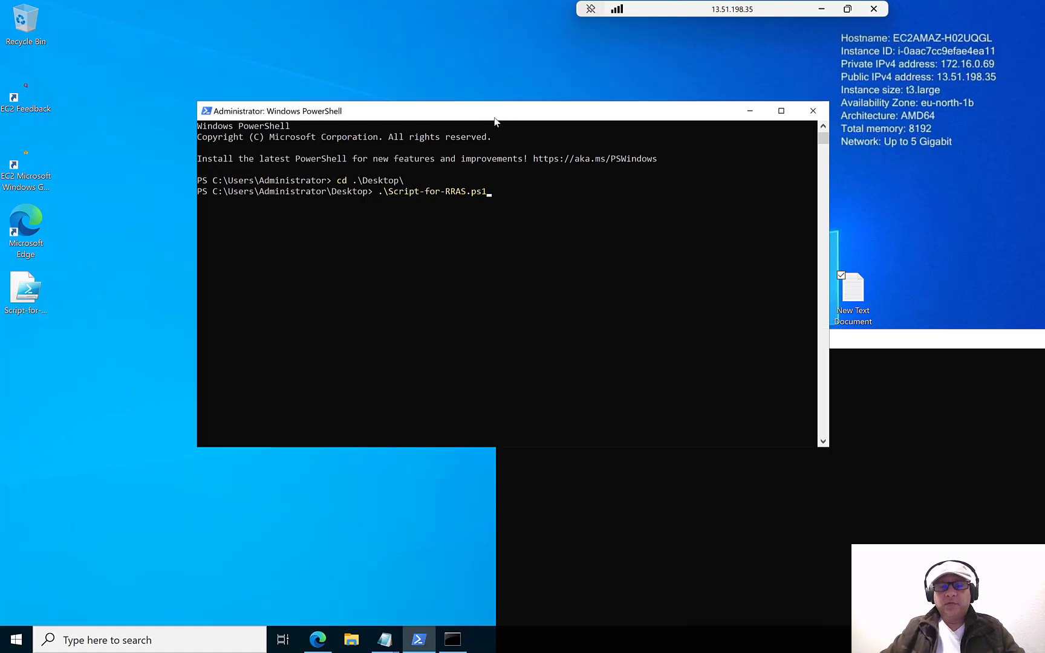
{"action": "left_click_drag", "start_coordinate": [533, 119], "coordinate": [409, 84]}
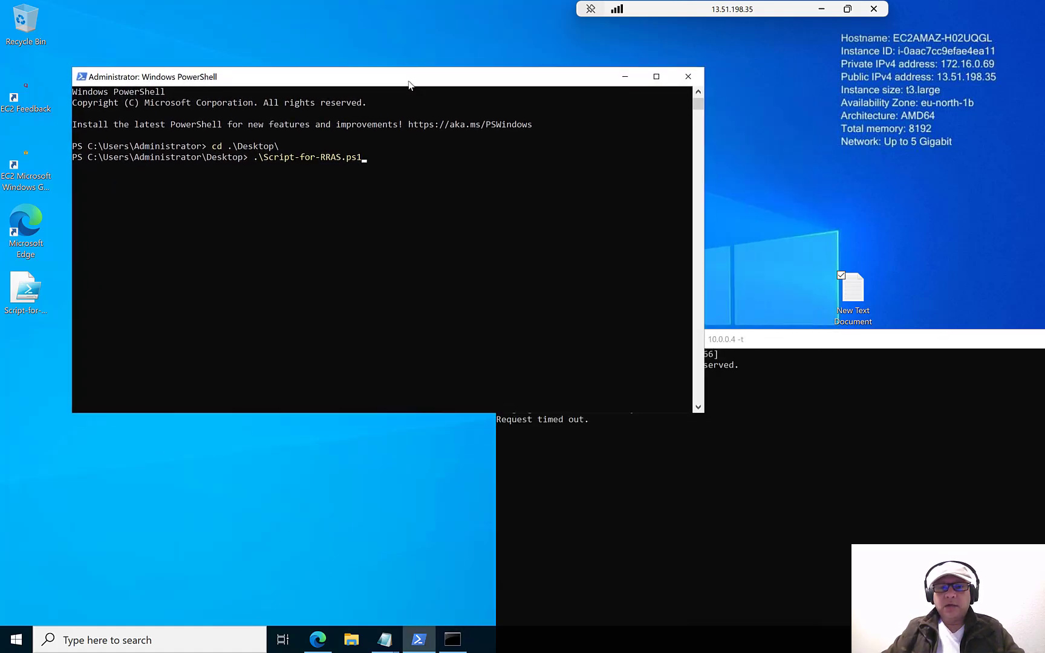
{"action": "left_click", "coordinate": [821, 8]}
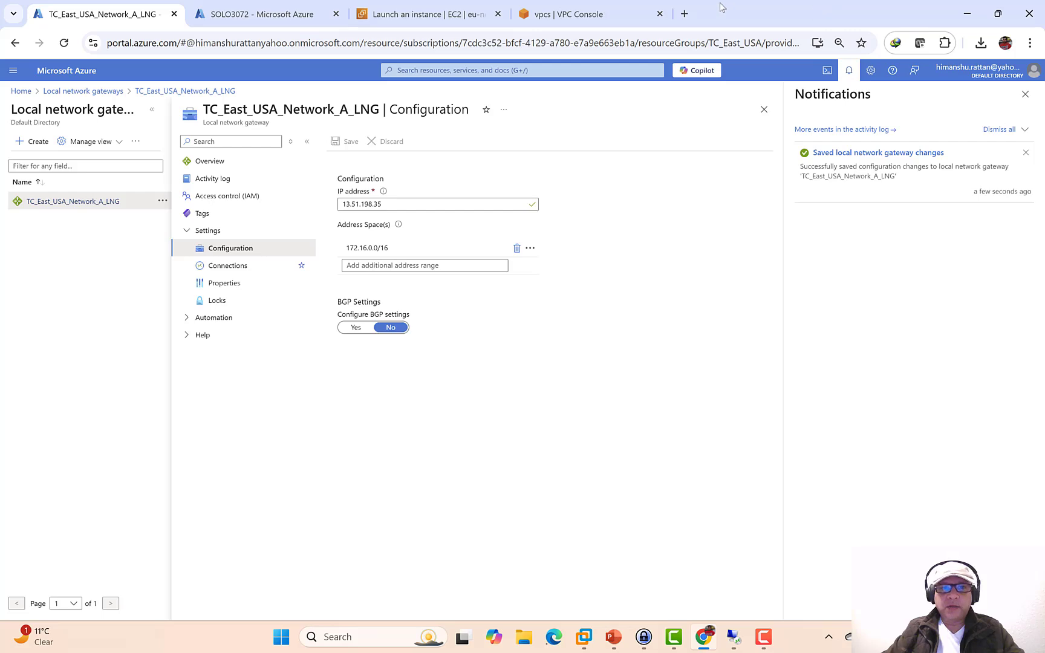
- Go from the EC2 launch success page to the instances list and select SOLO3072
{"action": "left_click", "coordinate": [430, 14]}
{"action": "left_click", "coordinate": [548, 14]}
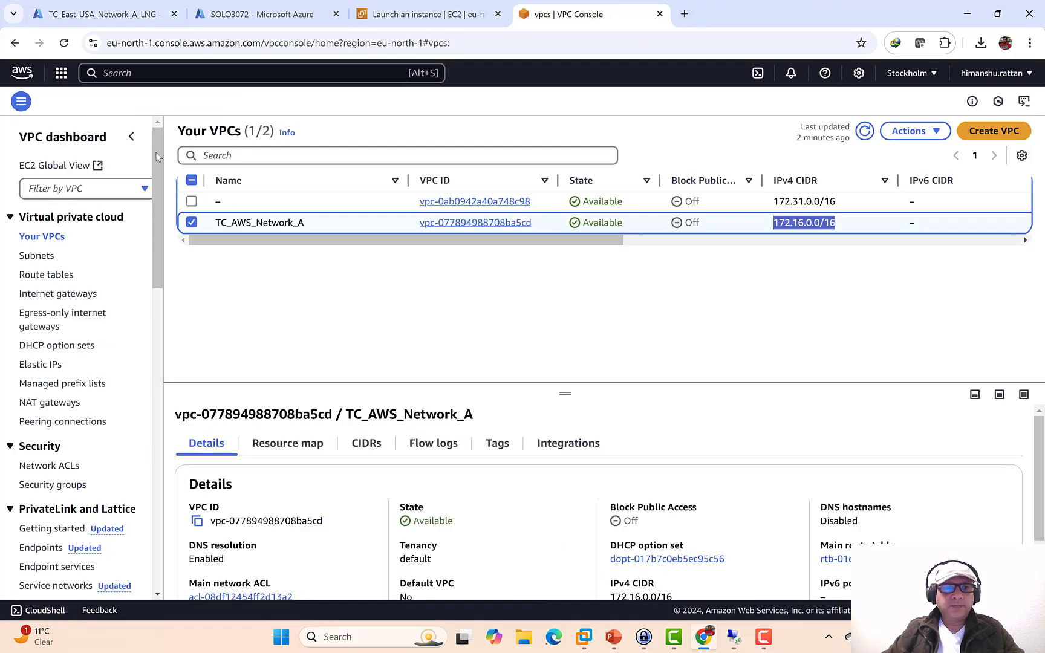
{"action": "left_click", "coordinate": [378, 23]}
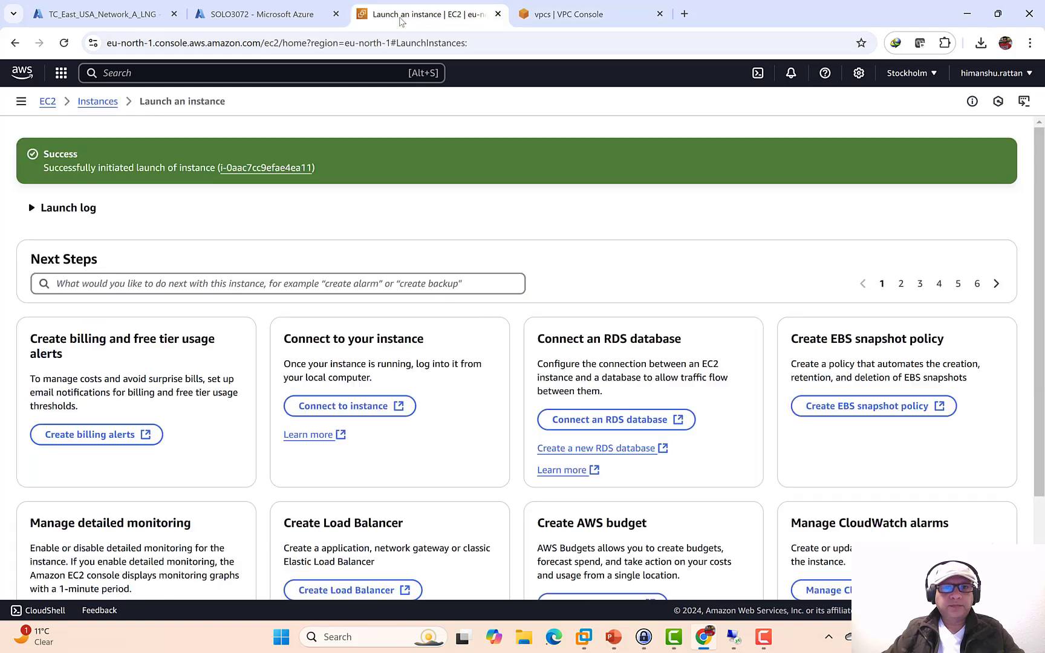
{"action": "left_click", "coordinate": [277, 170]}
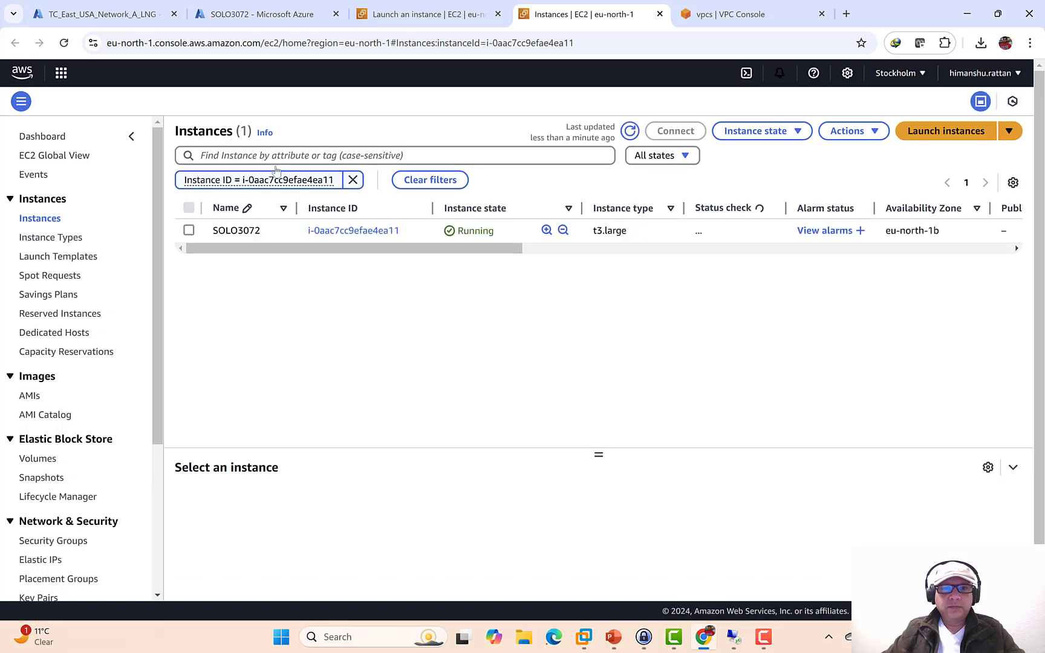
{"action": "left_click", "coordinate": [190, 231]}
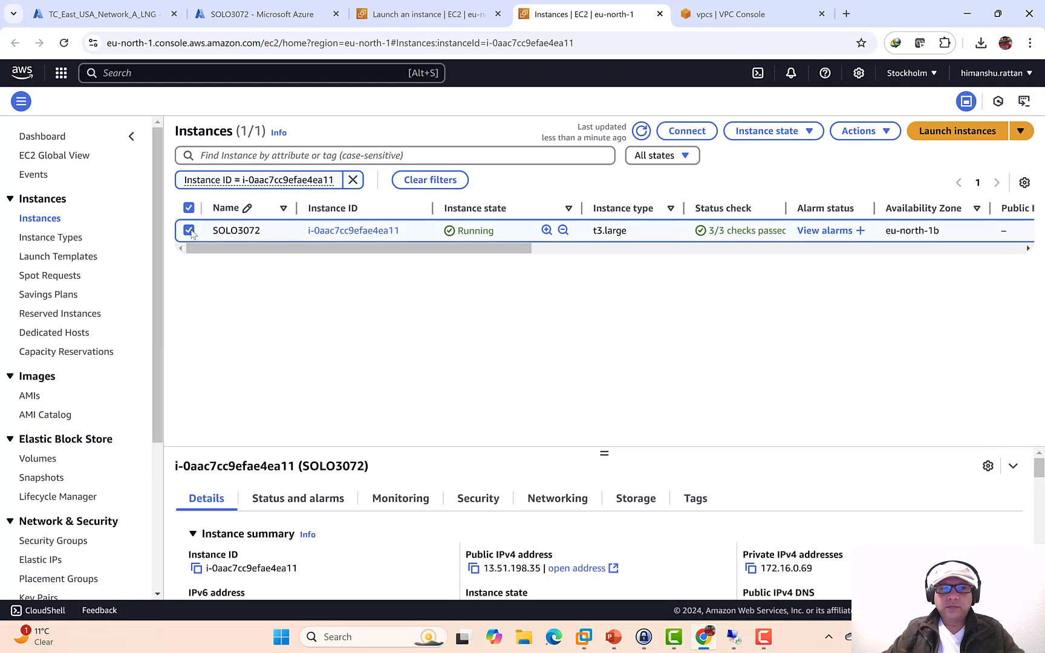
- Change SOLO3072's source/destination check under Networking actions and save it
{"action": "left_click", "coordinate": [807, 132]}
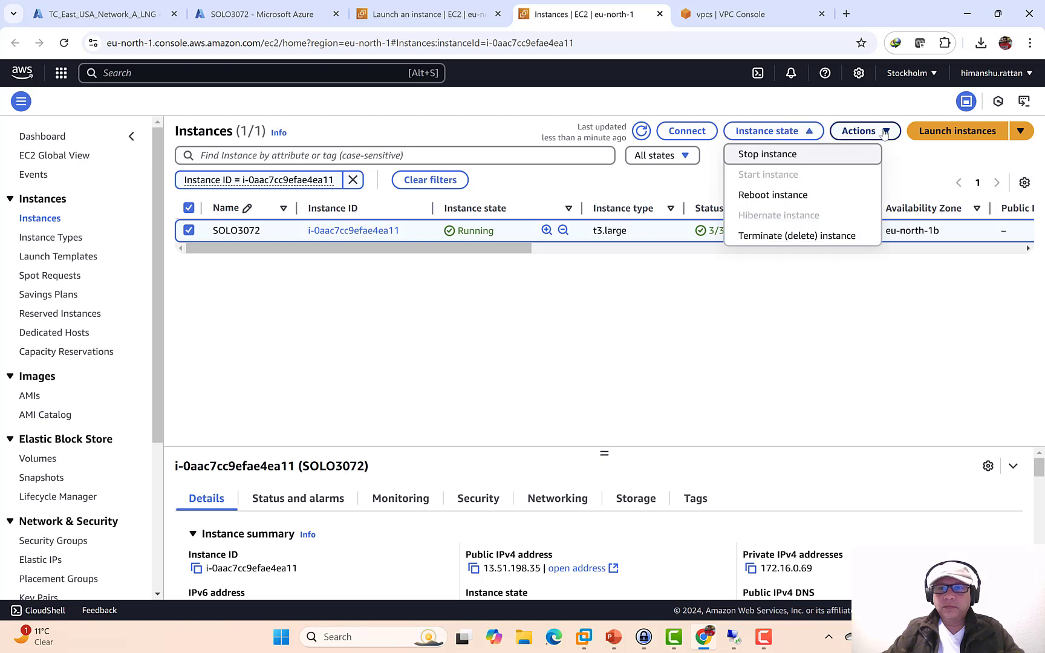
{"action": "left_click", "coordinate": [866, 133]}
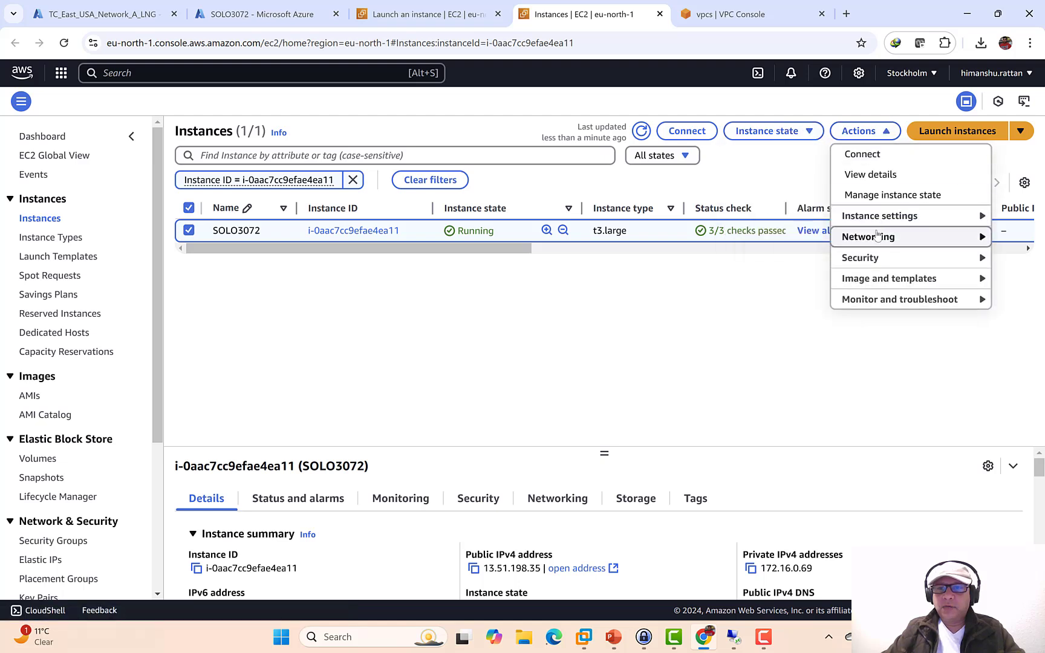
{"action": "mouse_move", "coordinate": [877, 236]}
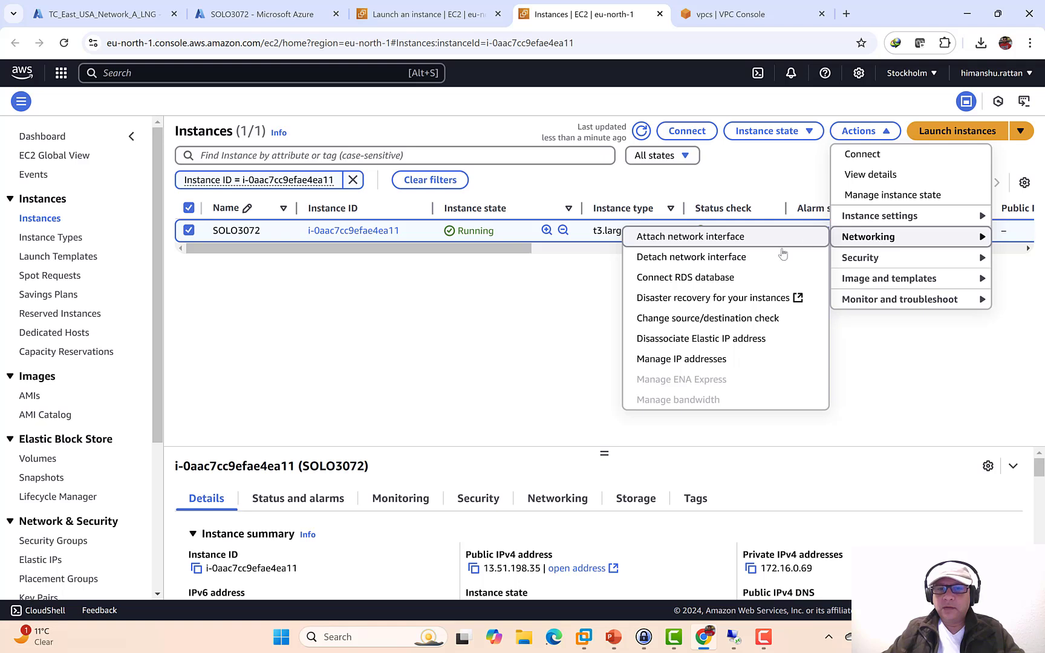
{"action": "left_click", "coordinate": [707, 319]}
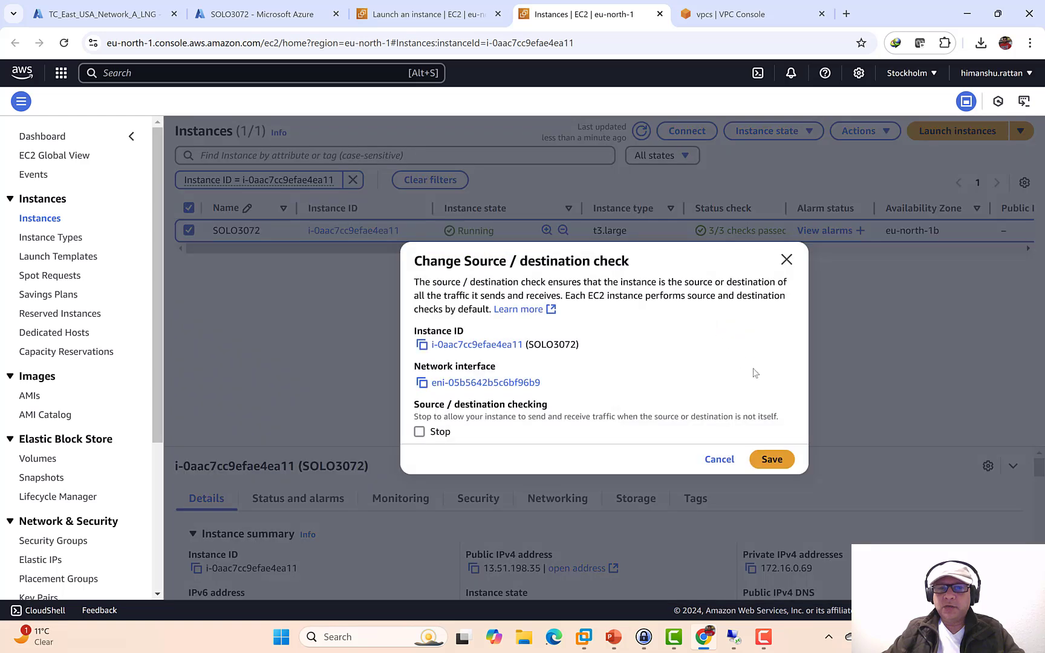
{"action": "left_click", "coordinate": [776, 461]}
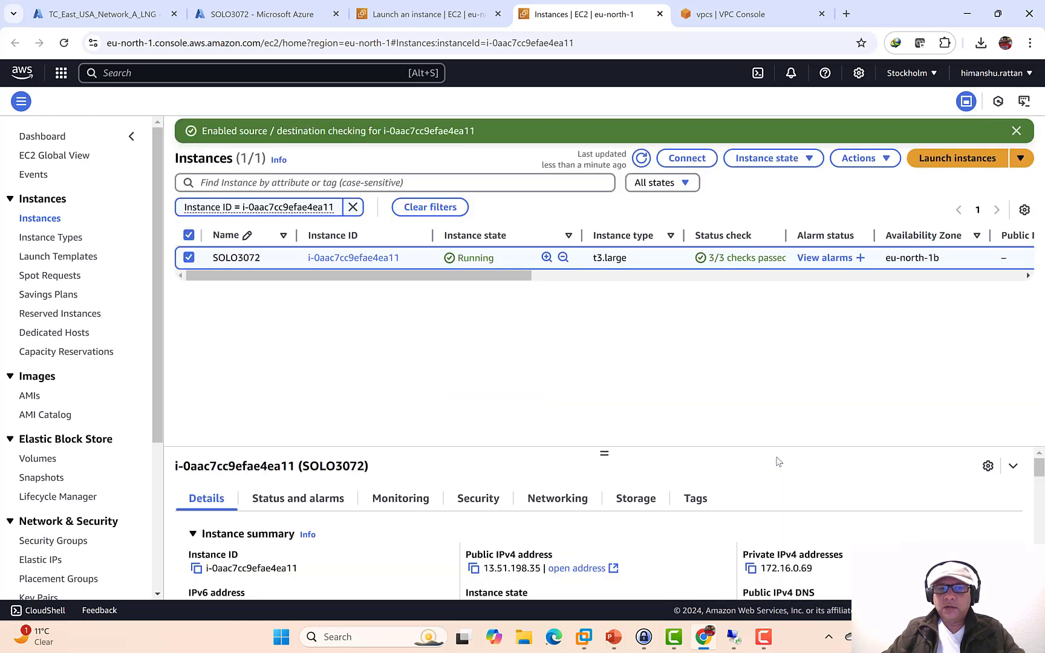
- Run .\Script-for-RRAS.ps1 in the Remote Desktop server's administrator PowerShell window
{"action": "left_click", "coordinate": [734, 636]}
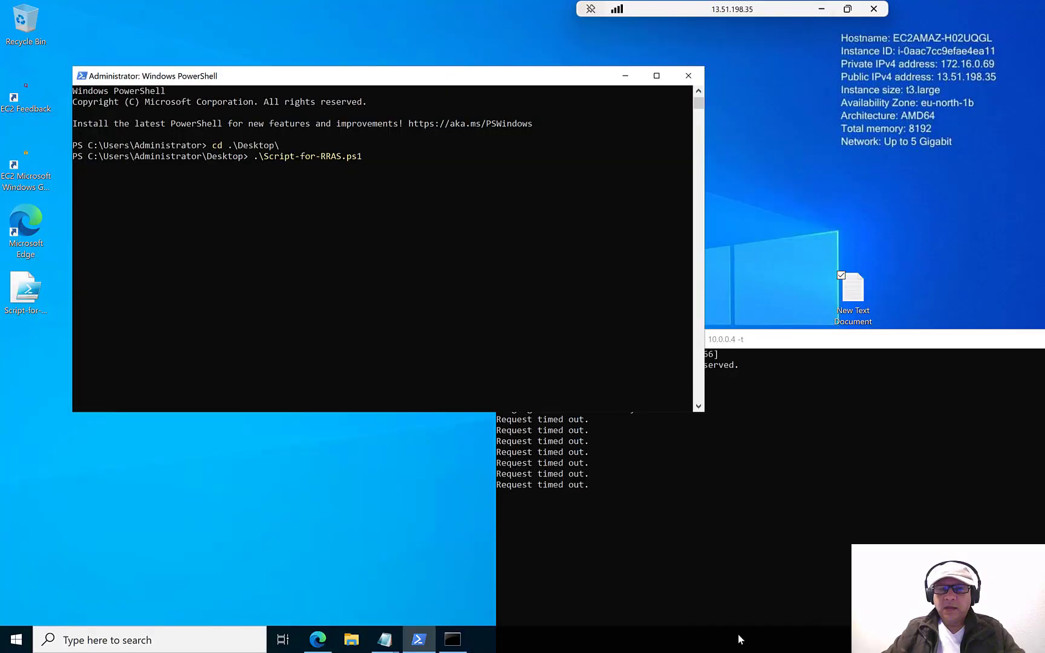
{"action": "left_click_drag", "start_coordinate": [427, 84], "coordinate": [449, 84]}
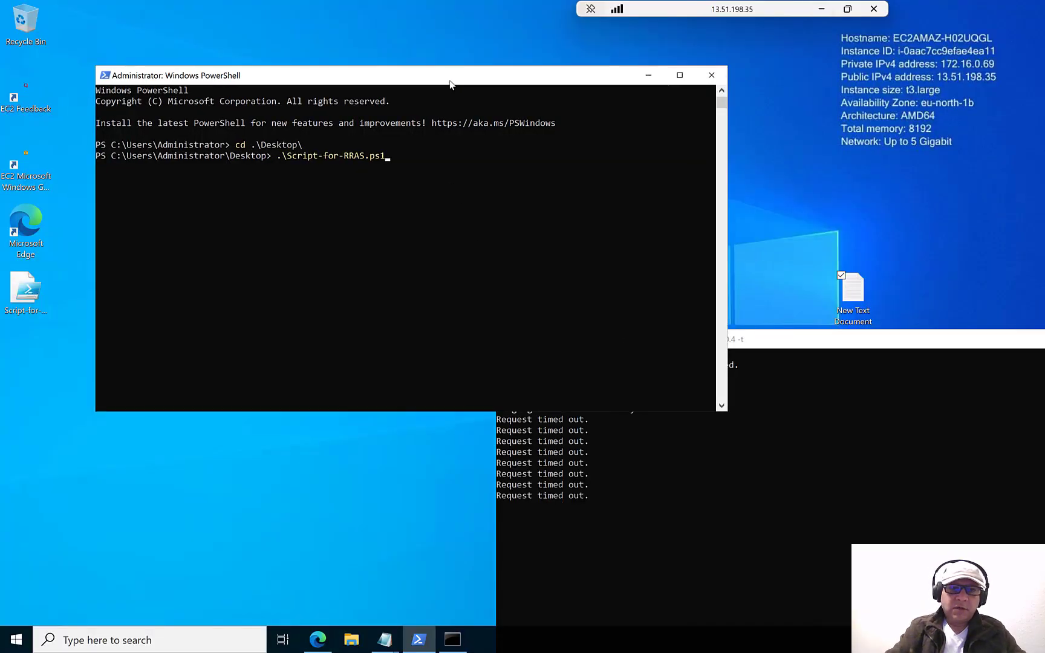
{"action": "key", "text": "Return"}
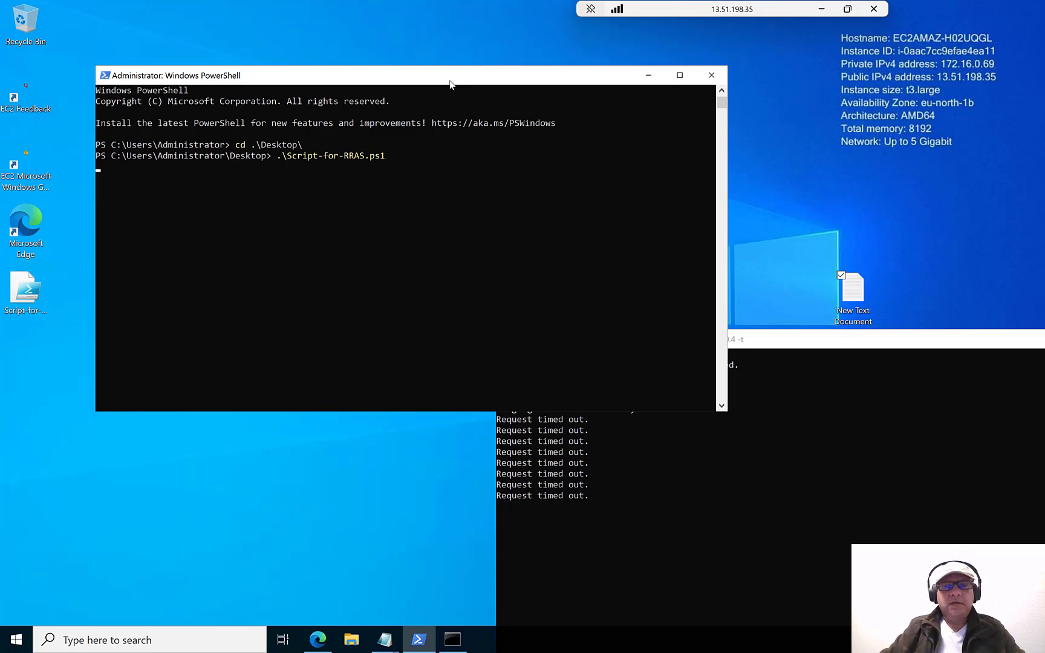
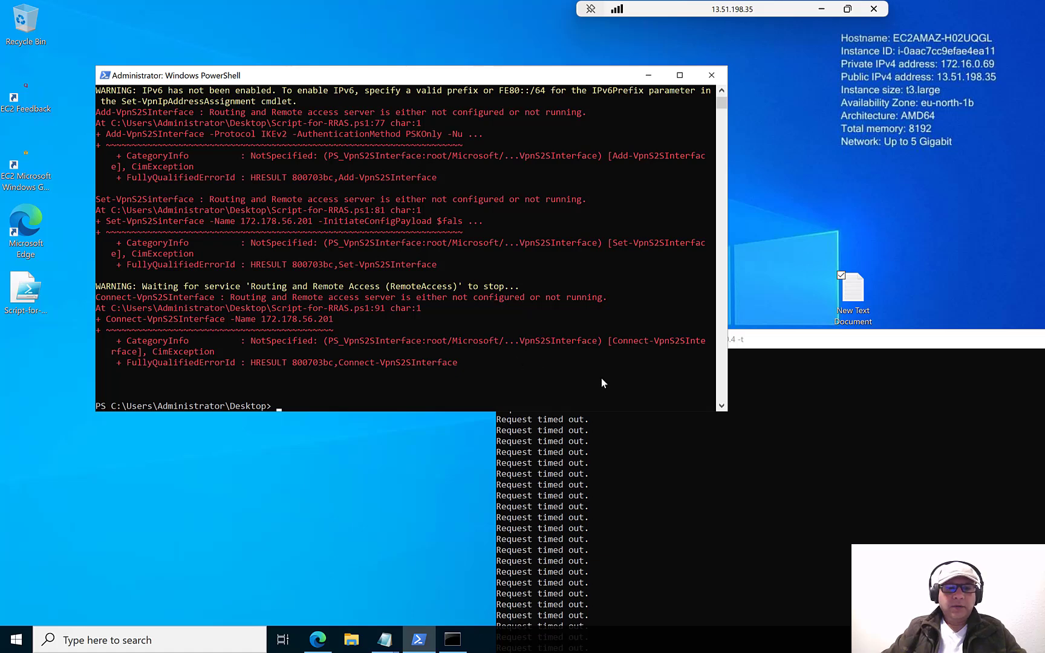
- Take the remote server session out of full screen and resize it to nearly fill the screen
{"action": "left_click", "coordinate": [847, 8]}
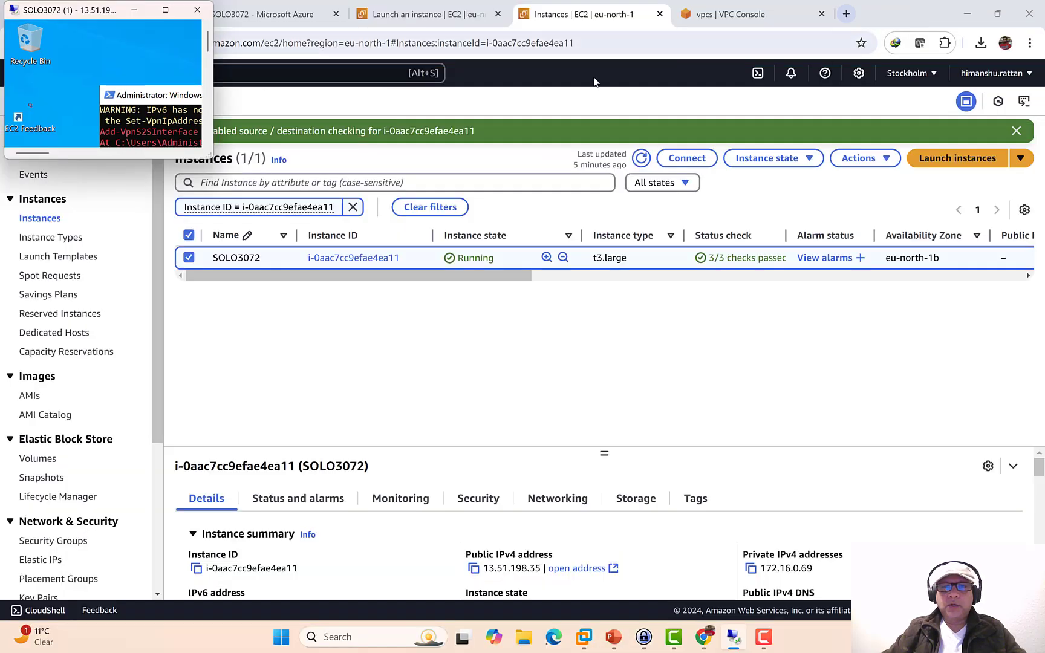
{"action": "left_click_drag", "start_coordinate": [394, 252], "coordinate": [1043, 619]}
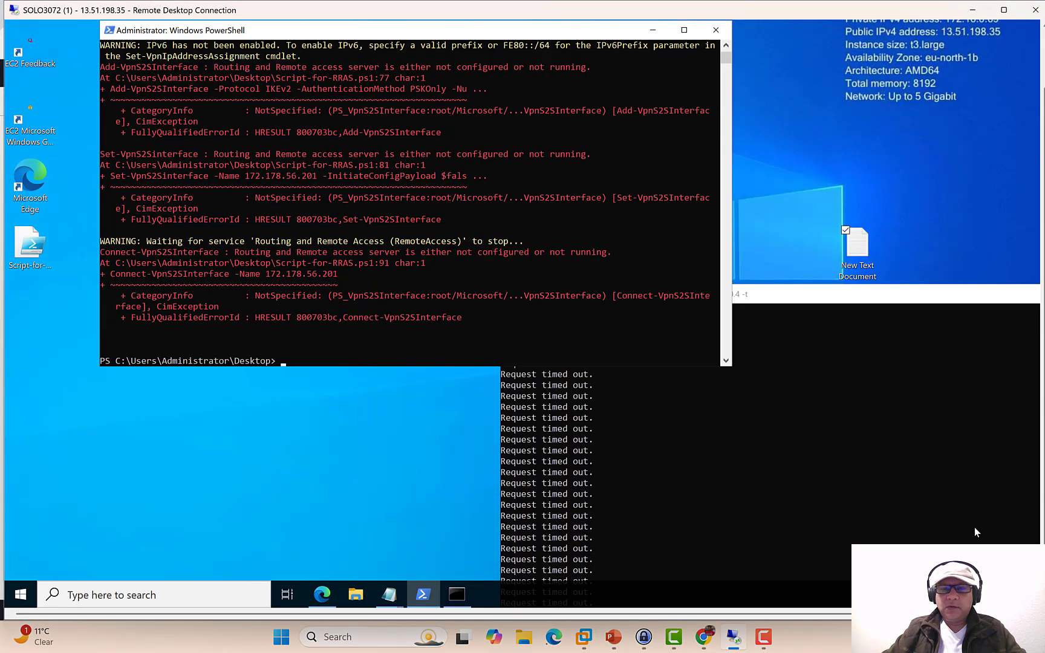
- Open Computer Management and refresh the Routing and Remote Access console
{"action": "right_click", "coordinate": [20, 594]}
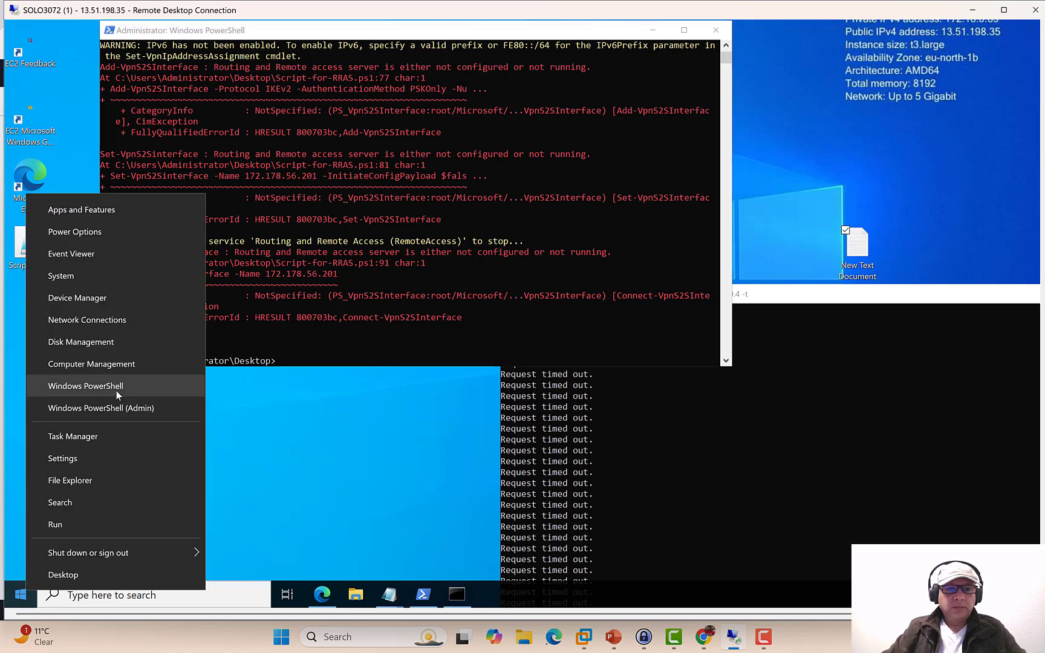
{"action": "left_click", "coordinate": [117, 365]}
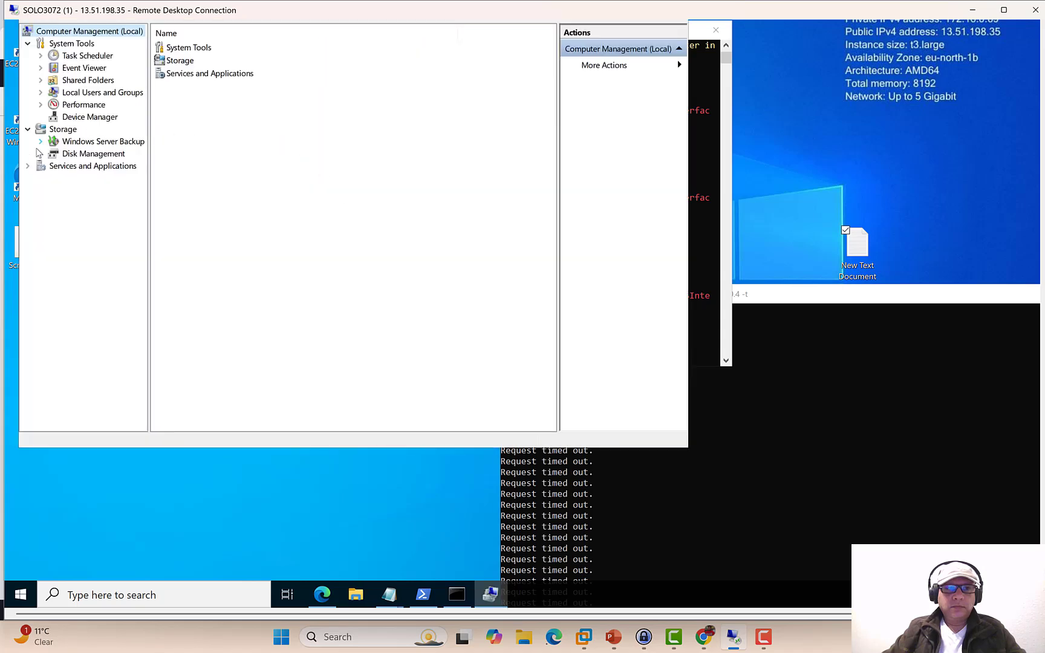
{"action": "left_click", "coordinate": [27, 165]}
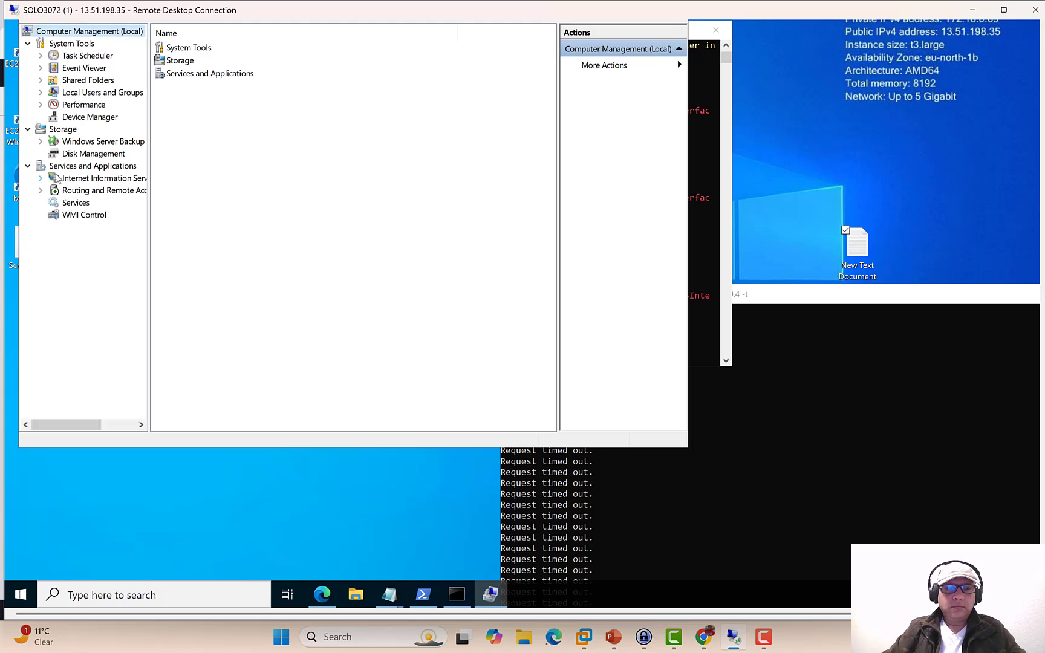
{"action": "left_click", "coordinate": [94, 193]}
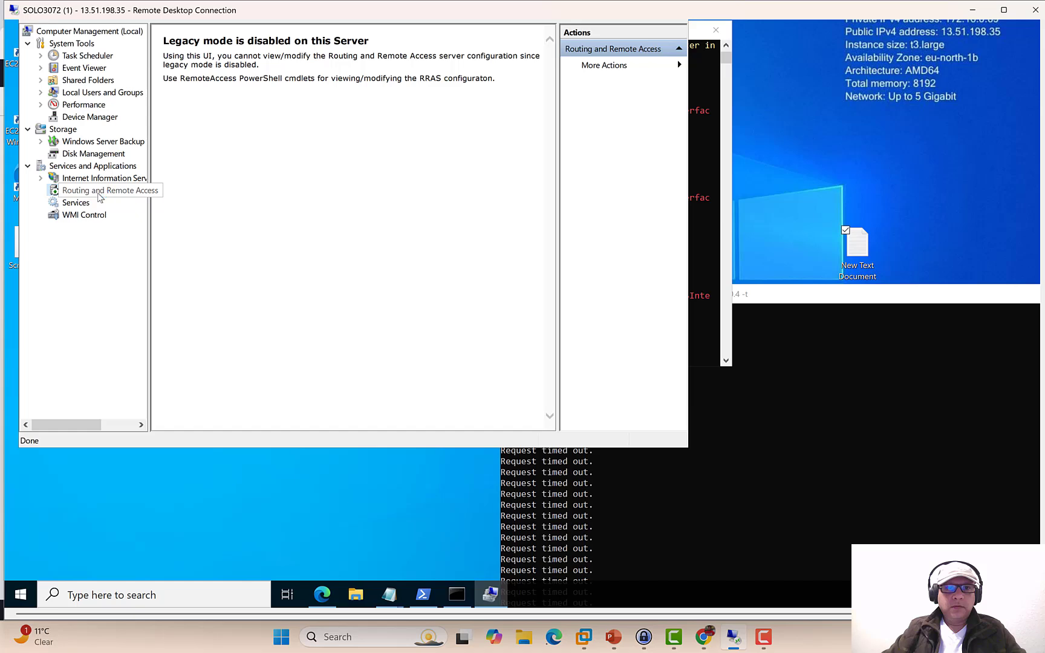
{"action": "right_click", "coordinate": [100, 197]}
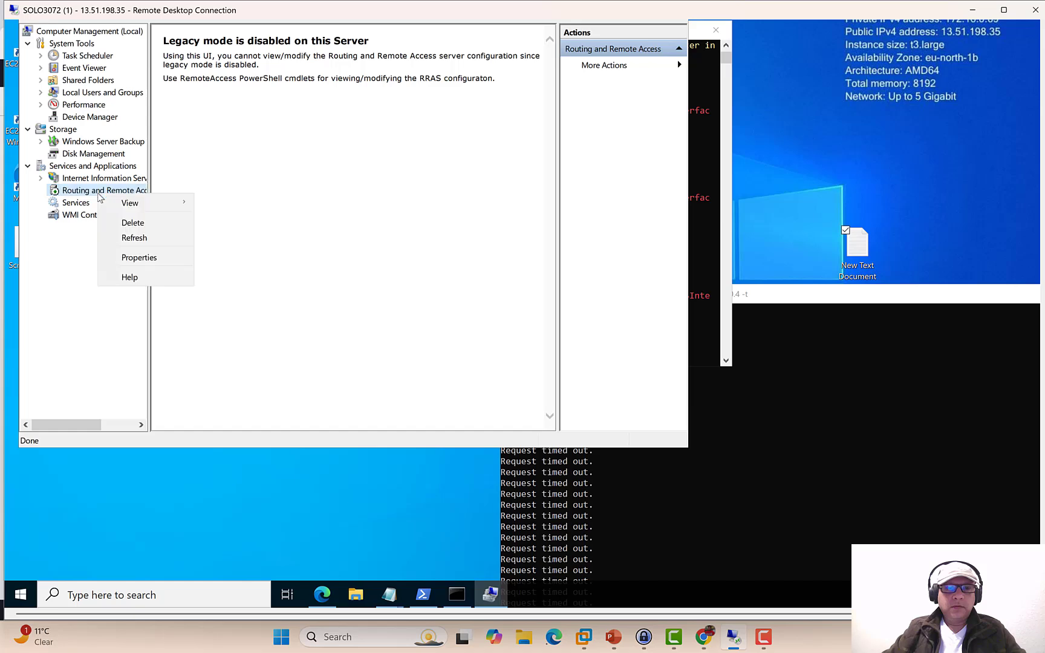
{"action": "left_click", "coordinate": [135, 238]}
- Restart the Routing and Remote Access service from the Services list
{"action": "left_click", "coordinate": [76, 203]}
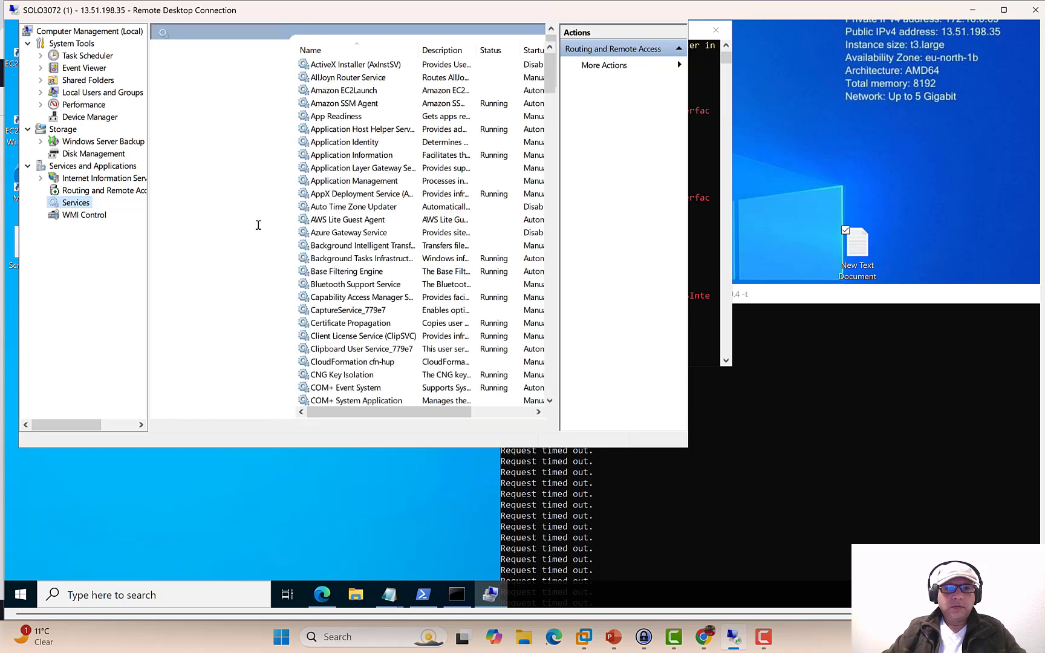
{"action": "left_click", "coordinate": [336, 233]}
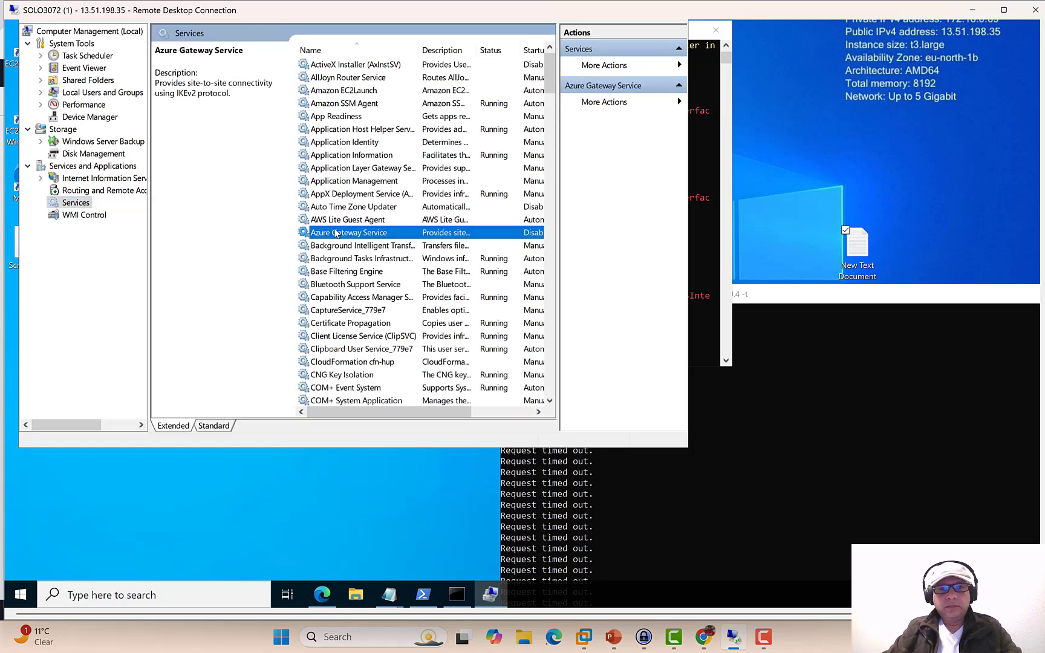
{"action": "key", "text": "r"}
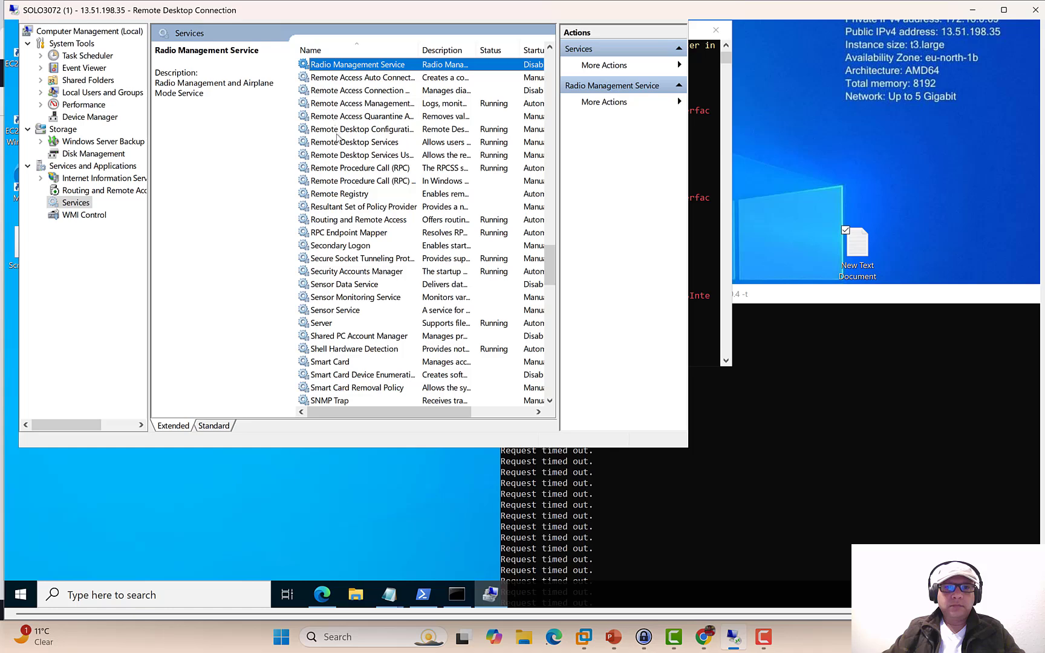
{"action": "right_click", "coordinate": [357, 223]}
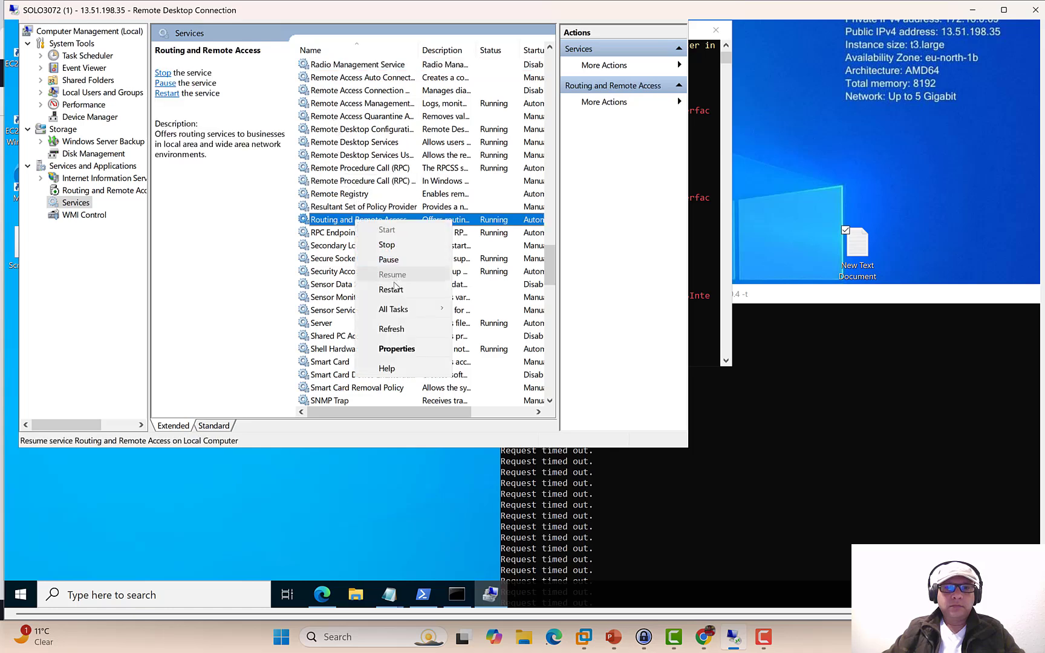
{"action": "left_click", "coordinate": [391, 289]}
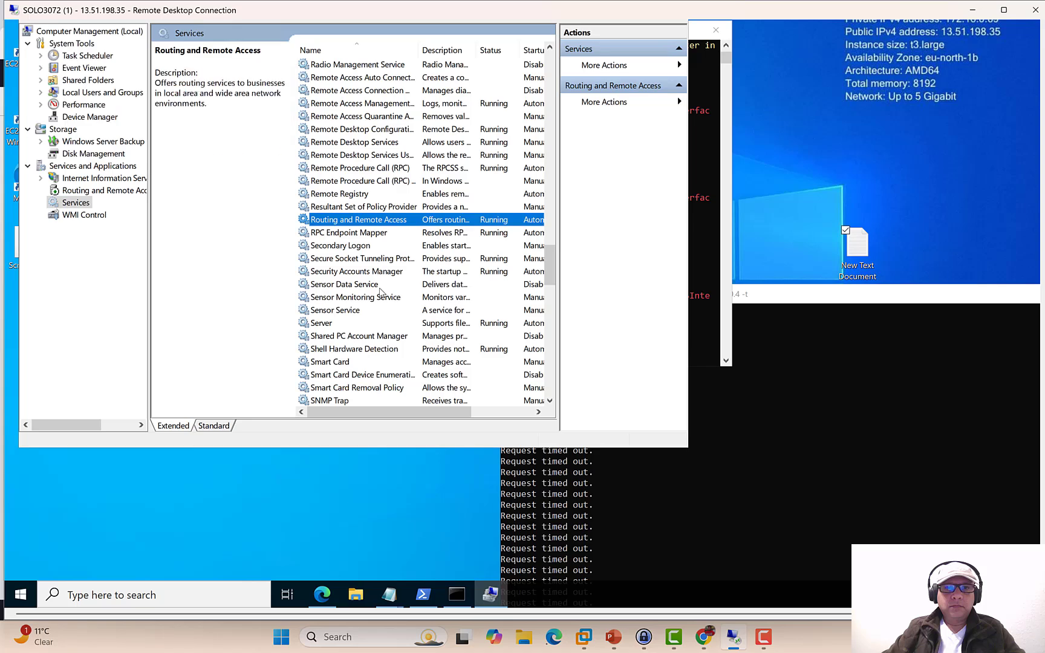
{"action": "left_click_drag", "start_coordinate": [1043, 137], "coordinate": [1040, 82]}
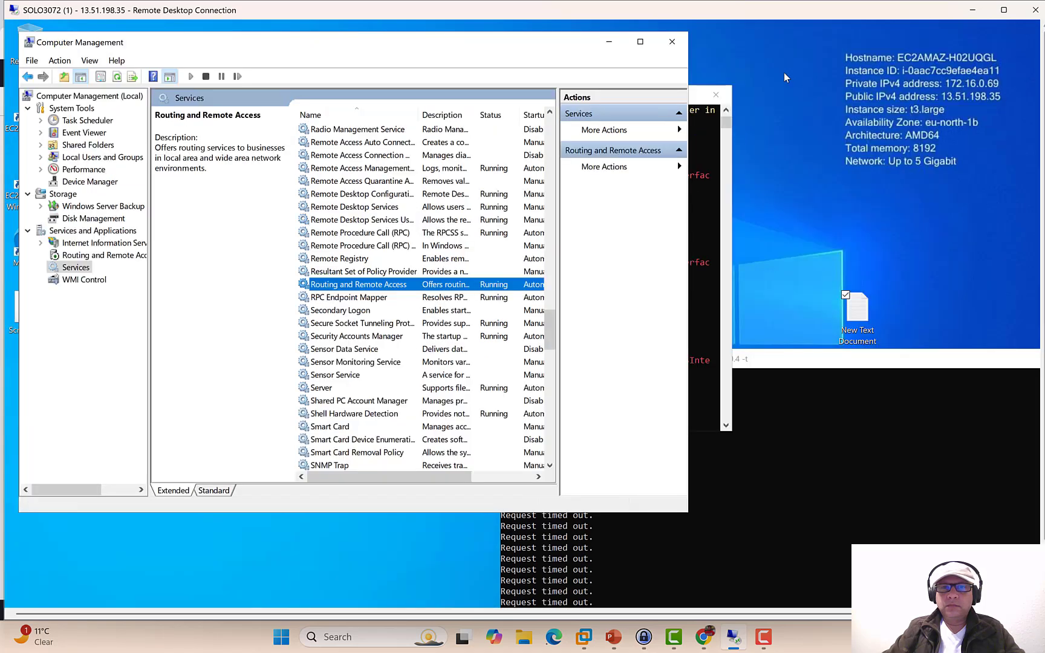
- Open Script-for-RRAS in Notepad beside the PowerShell window
{"action": "left_click", "coordinate": [609, 41]}
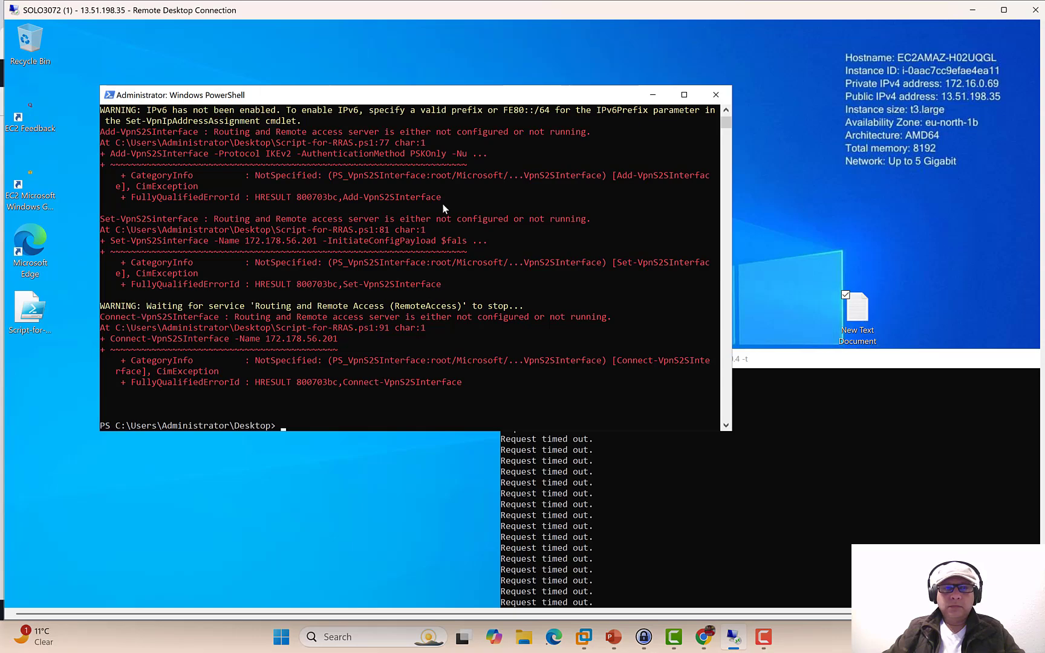
{"action": "left_click_drag", "start_coordinate": [340, 98], "coordinate": [599, 113]}
{"action": "right_click", "coordinate": [337, 249]}
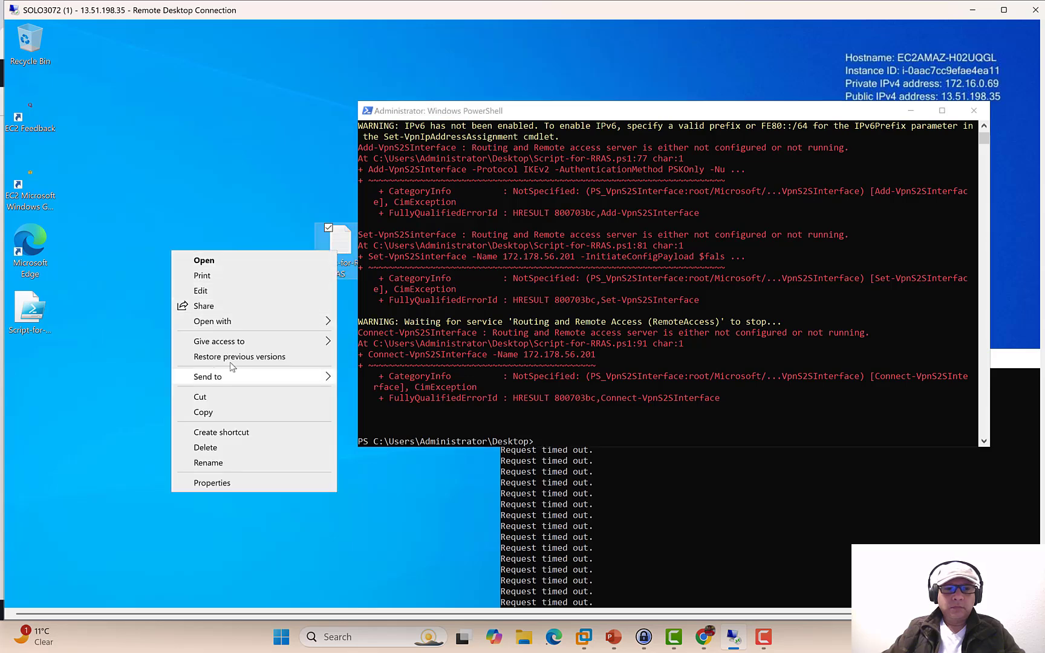
{"action": "mouse_move", "coordinate": [250, 325]}
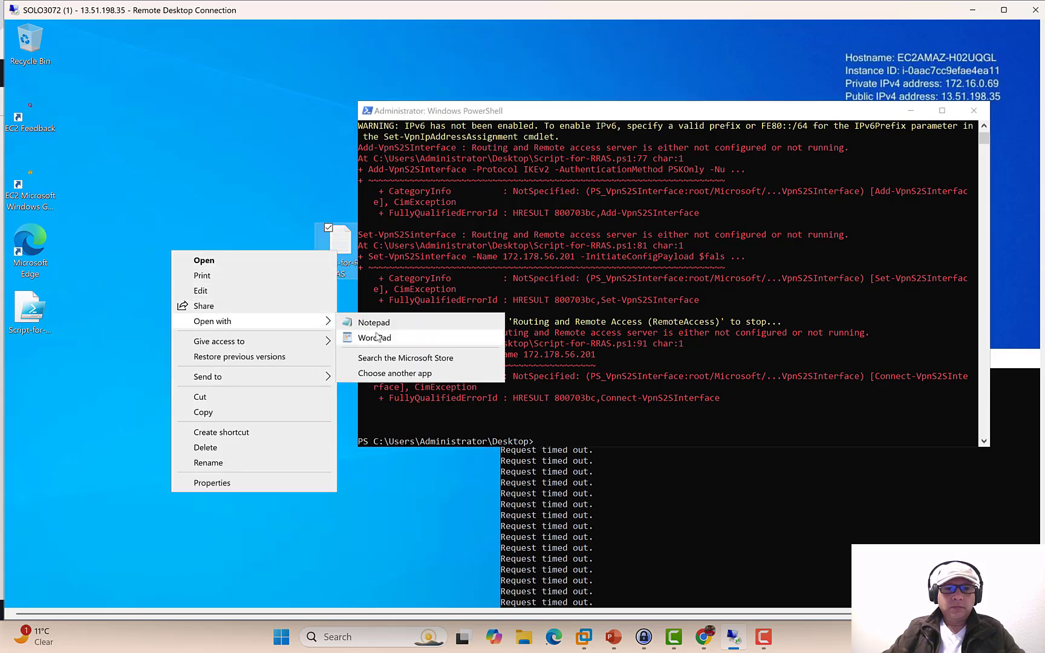
{"action": "left_click", "coordinate": [381, 325]}
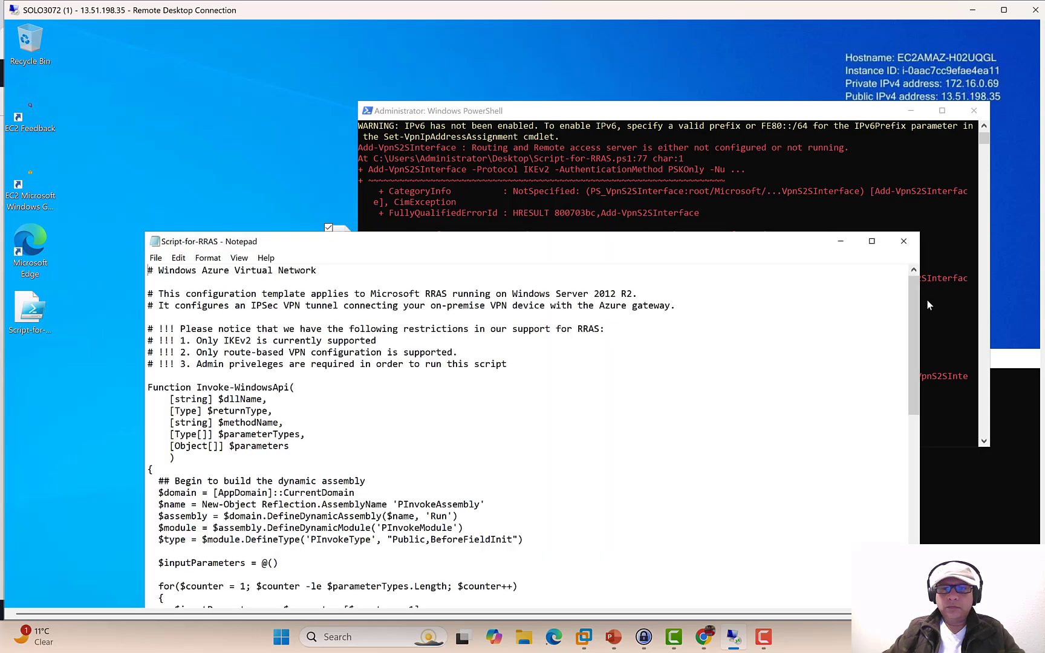
{"action": "left_click_drag", "start_coordinate": [912, 329], "coordinate": [931, 546]}
{"action": "left_click_drag", "start_coordinate": [634, 248], "coordinate": [580, 58]}
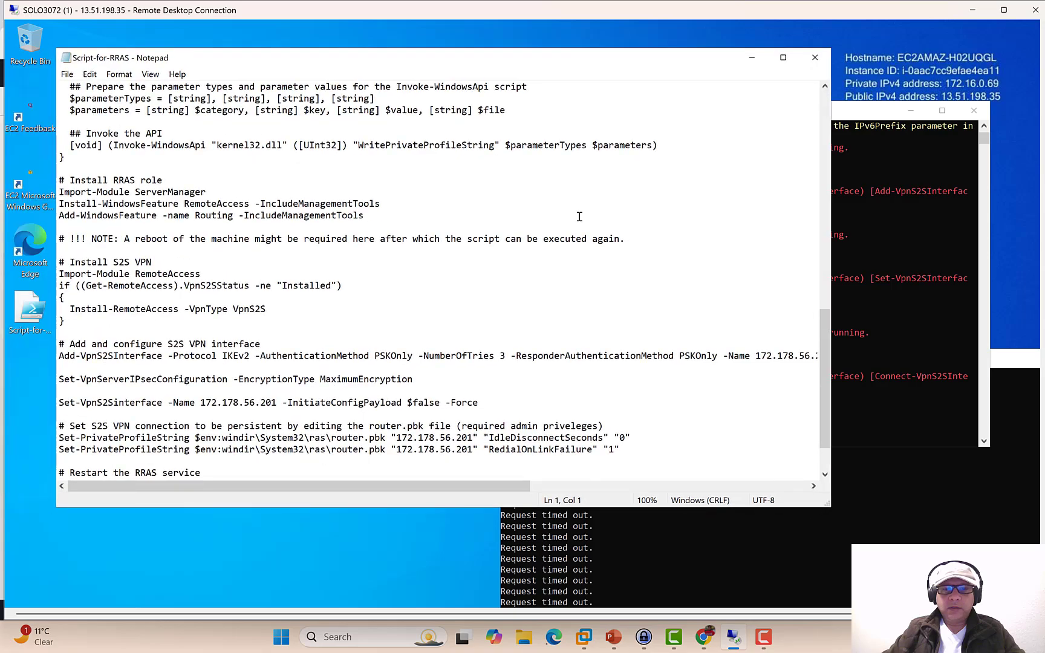
- Copy the final Connect-VpnS2SInterface line for 172.178.56.201 into PowerShell and run it
{"action": "left_click_drag", "start_coordinate": [819, 357], "coordinate": [821, 419]}
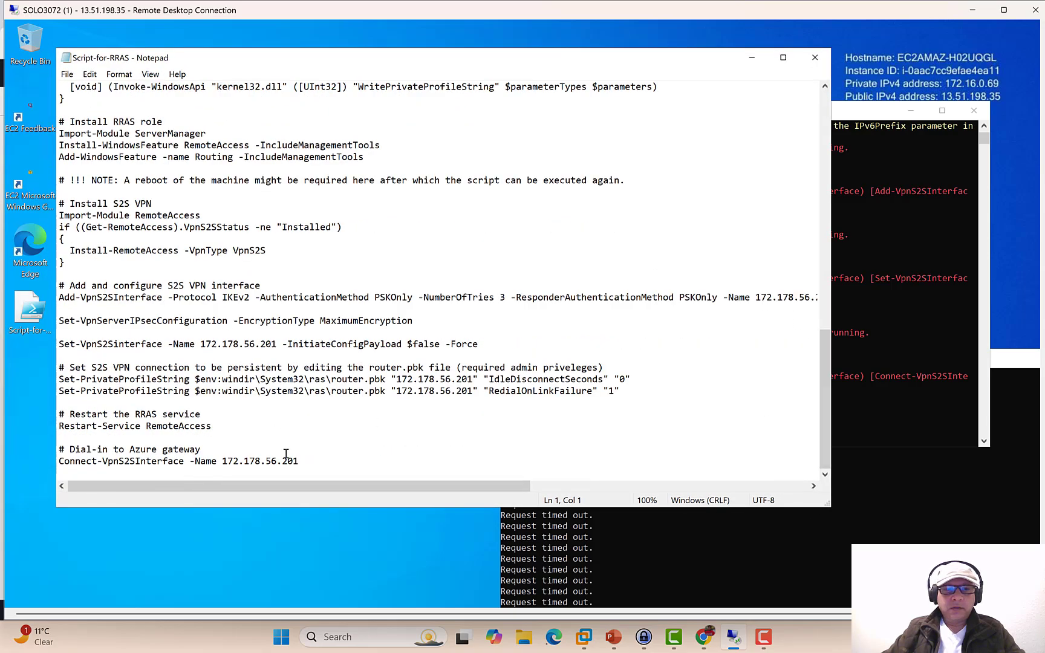
{"action": "left_click_drag", "start_coordinate": [299, 461], "coordinate": [287, 461]}
{"action": "left_click_drag", "start_coordinate": [182, 460], "coordinate": [61, 465]}
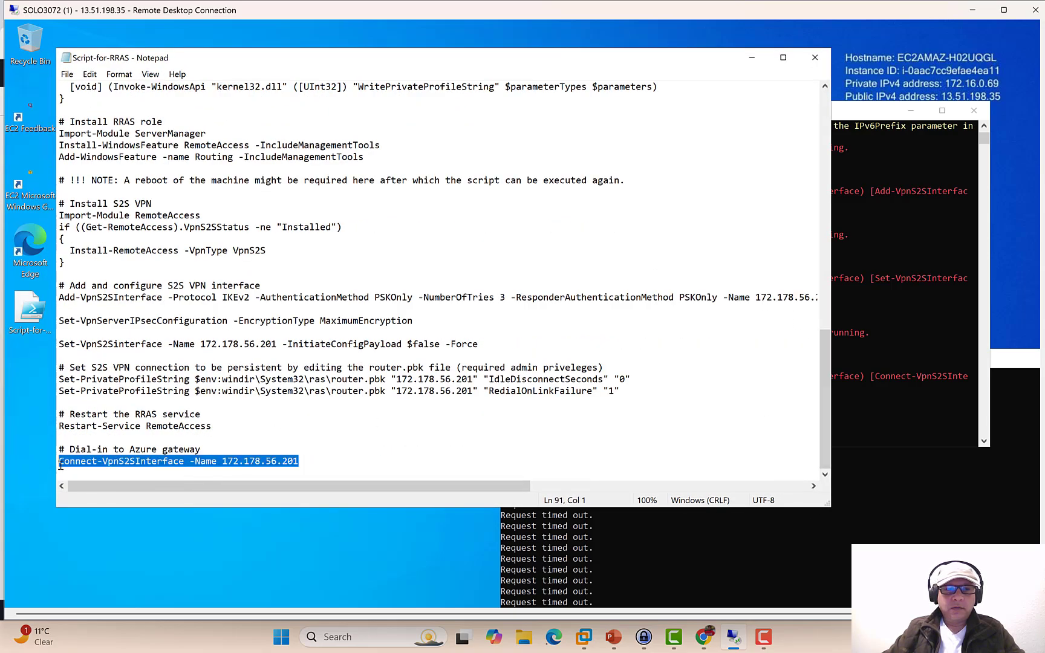
{"action": "right_click", "coordinate": [67, 464]}
{"action": "left_click", "coordinate": [44, 308]}
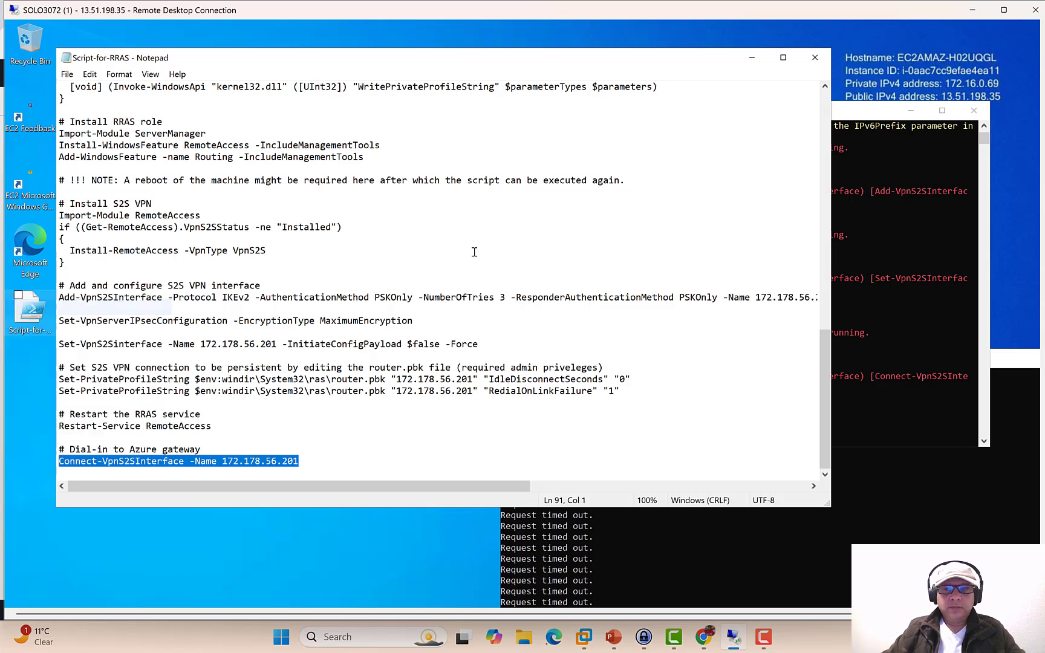
{"action": "left_click", "coordinate": [821, 274]}
{"action": "right_click", "coordinate": [822, 275]}
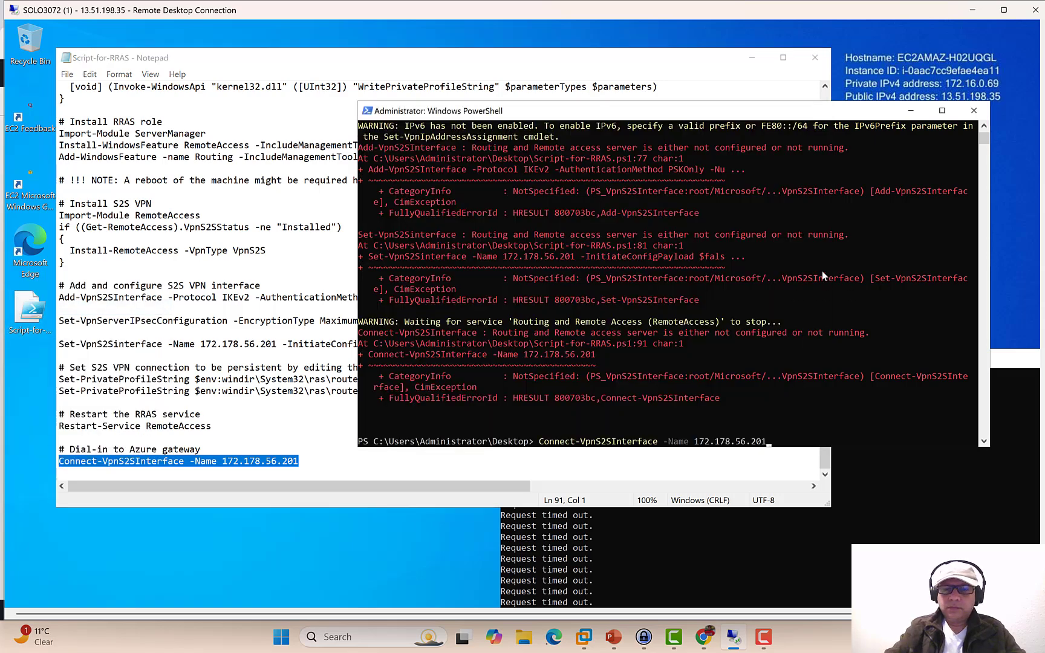
{"action": "key", "text": "Return"}
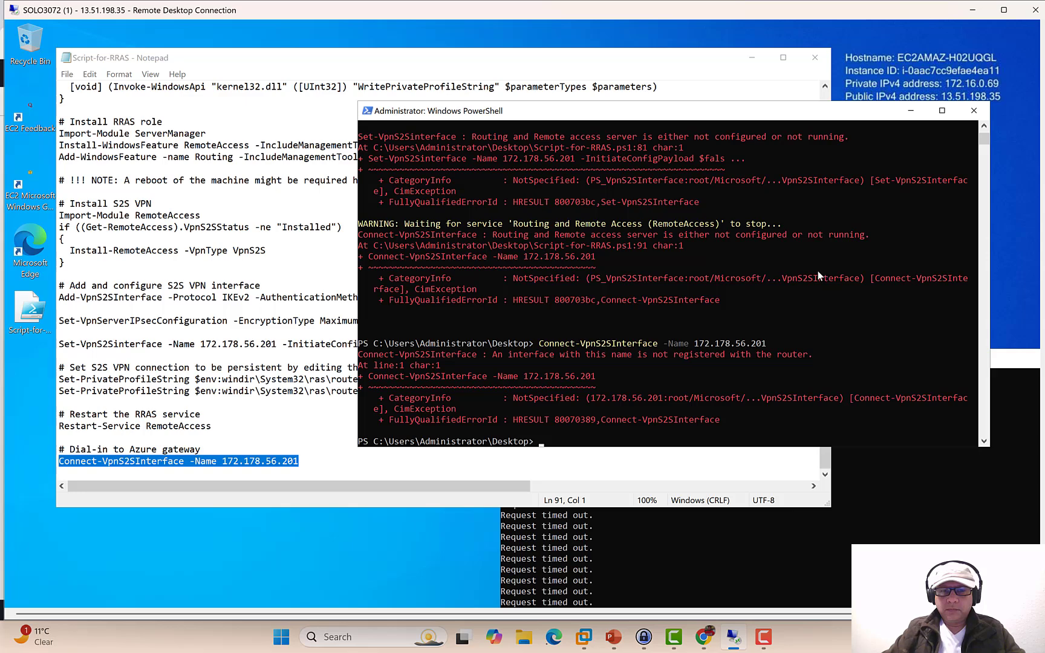
{"action": "left_click_drag", "start_coordinate": [830, 18], "coordinate": [173, 18]}
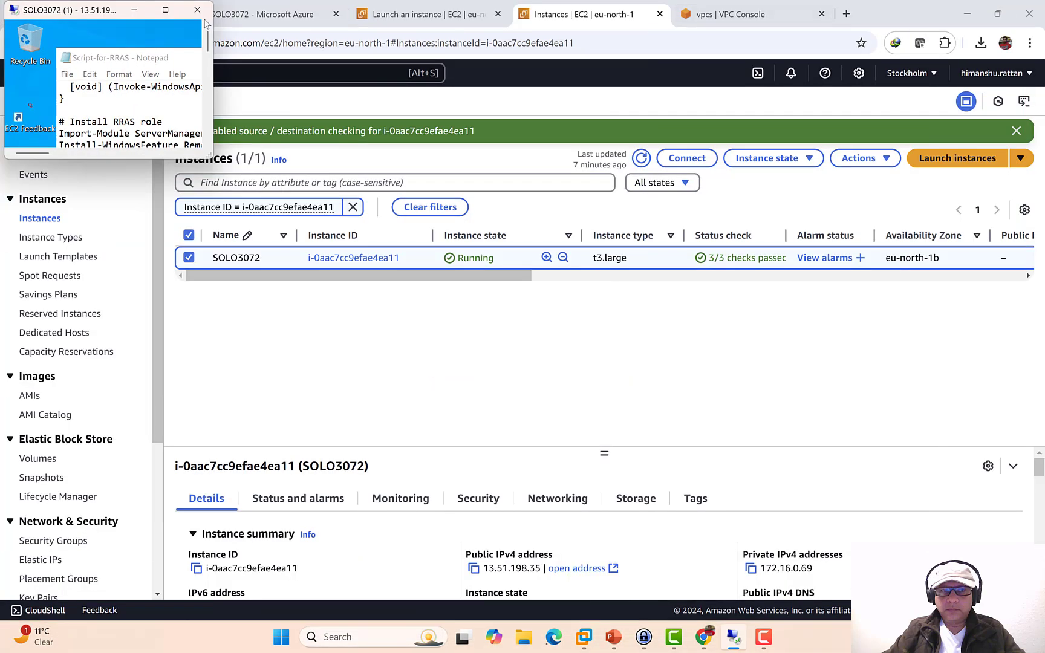
- Close PowerShell and bring the Computer Management Services view to the front
{"action": "left_click", "coordinate": [167, 10]}
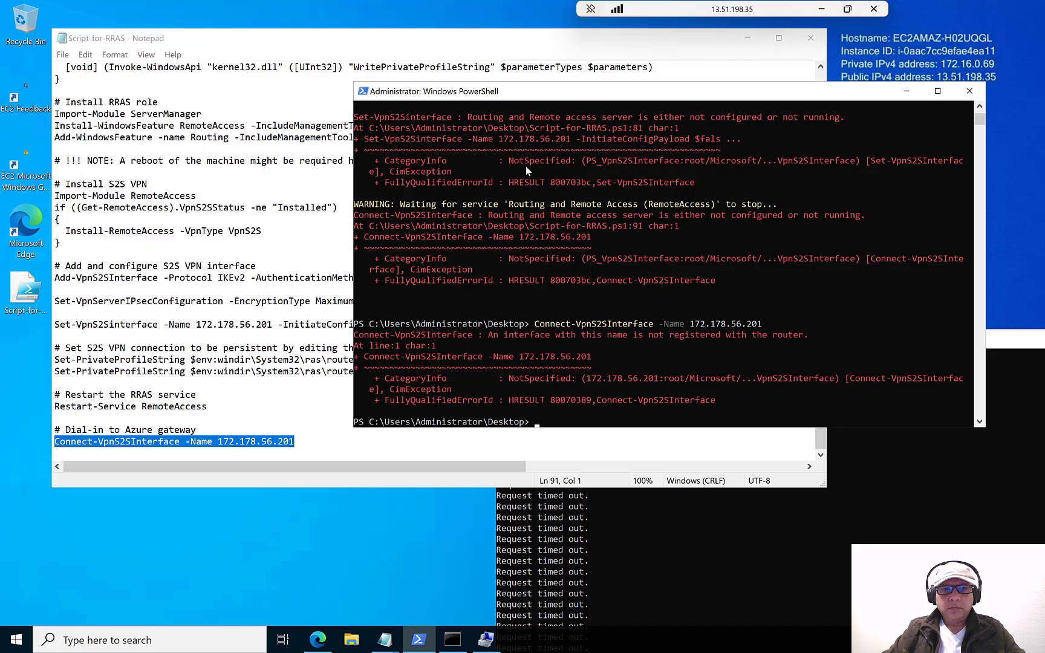
{"action": "left_click", "coordinate": [970, 90]}
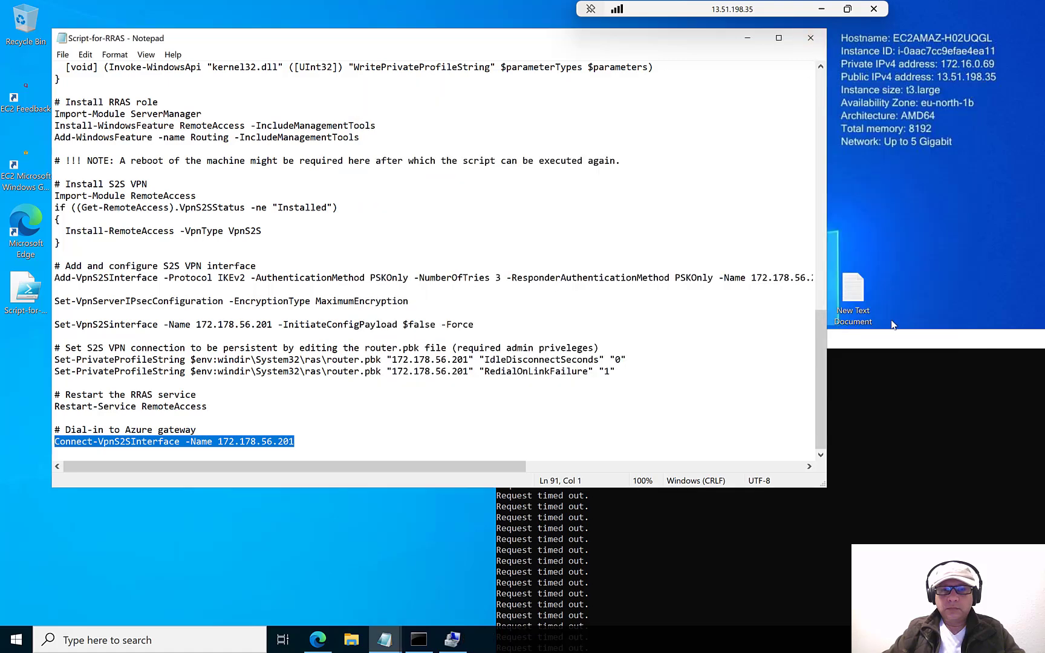
{"action": "left_click", "coordinate": [904, 345]}
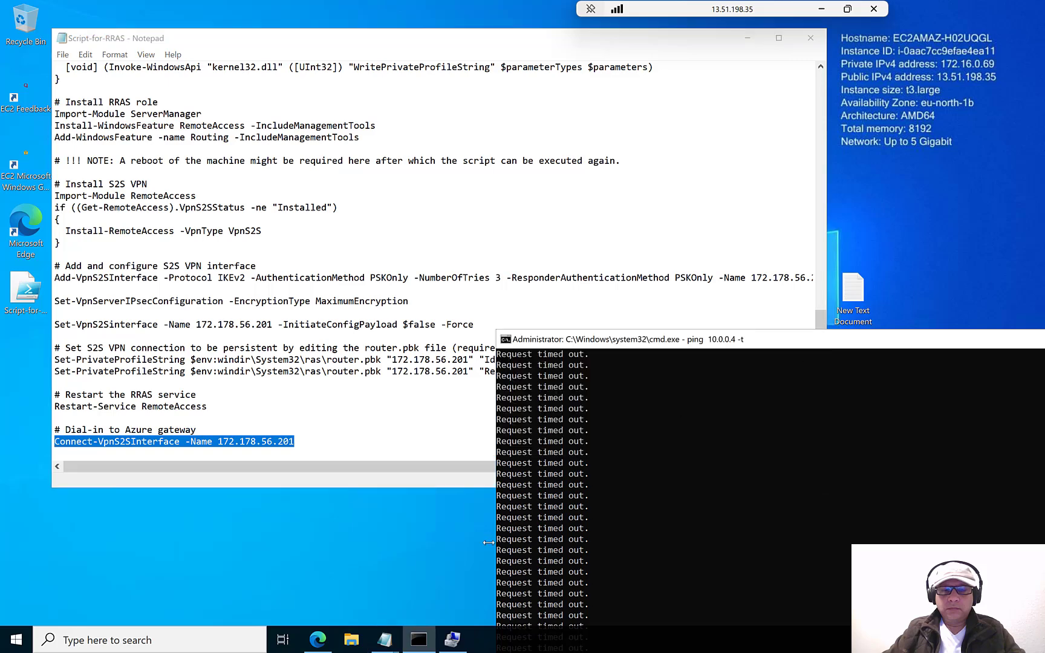
{"action": "mouse_move", "coordinate": [463, 642]}
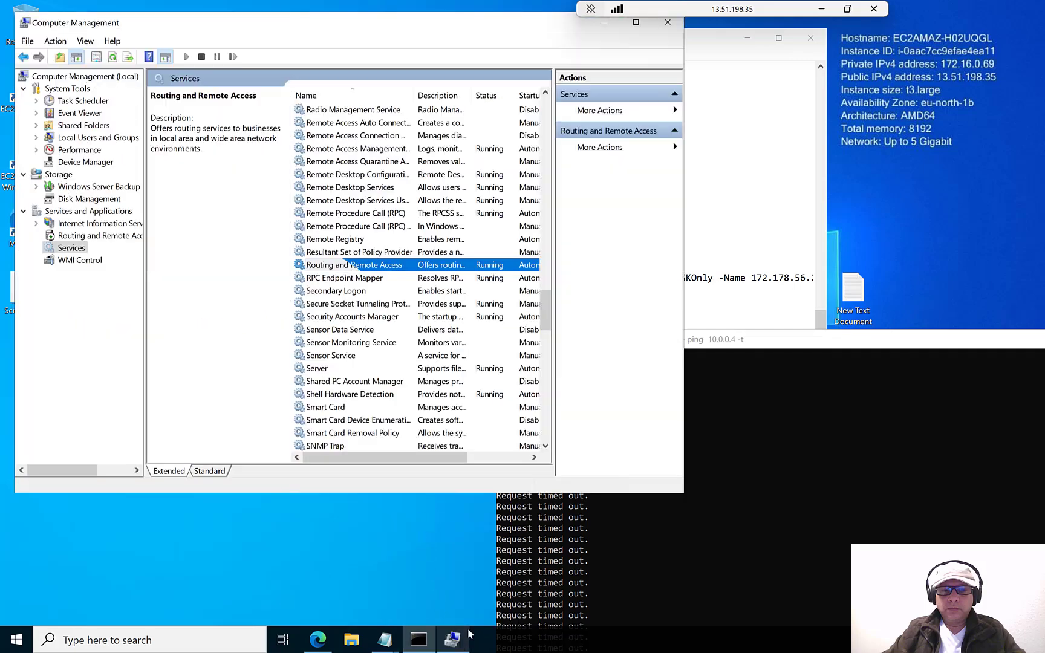
{"action": "left_click", "coordinate": [452, 640]}
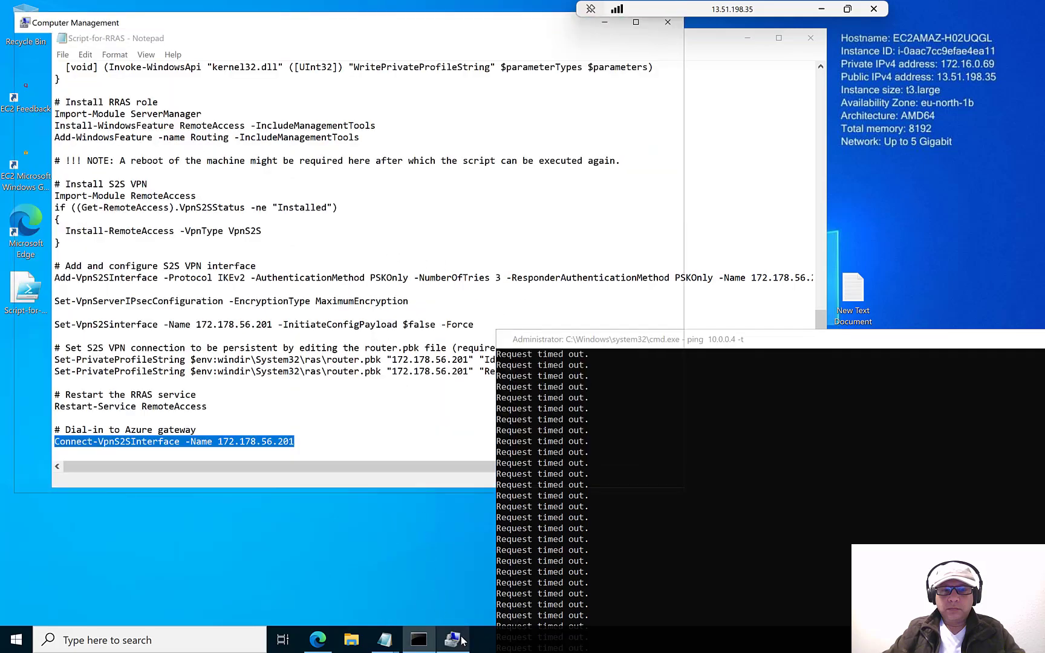
- Stop and then start the Routing and Remote Access service
{"action": "right_click", "coordinate": [365, 271]}
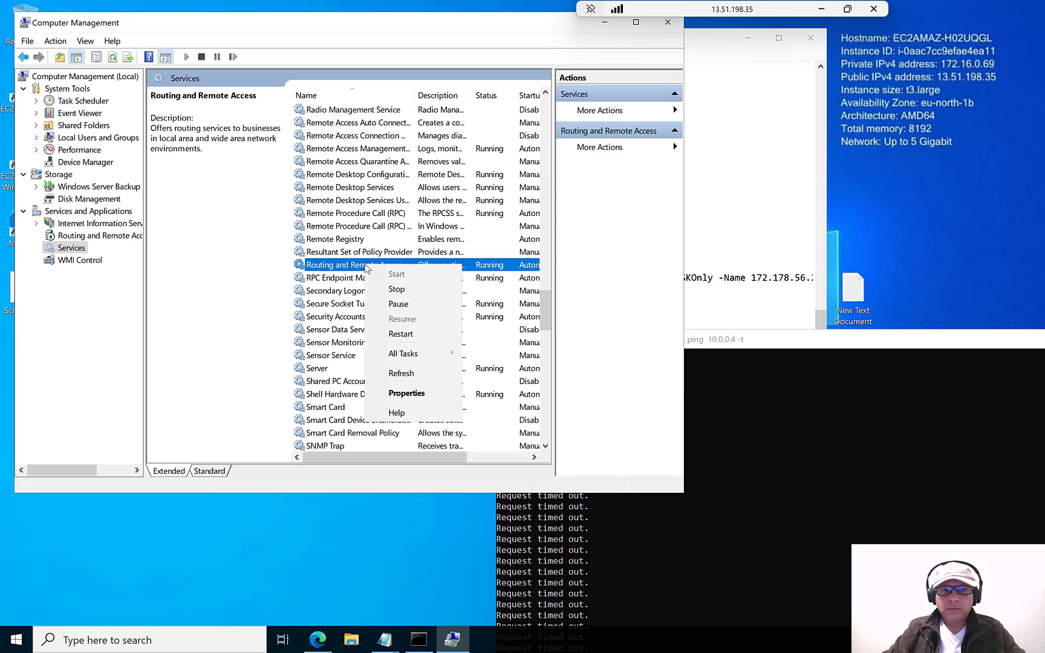
{"action": "left_click", "coordinate": [390, 289]}
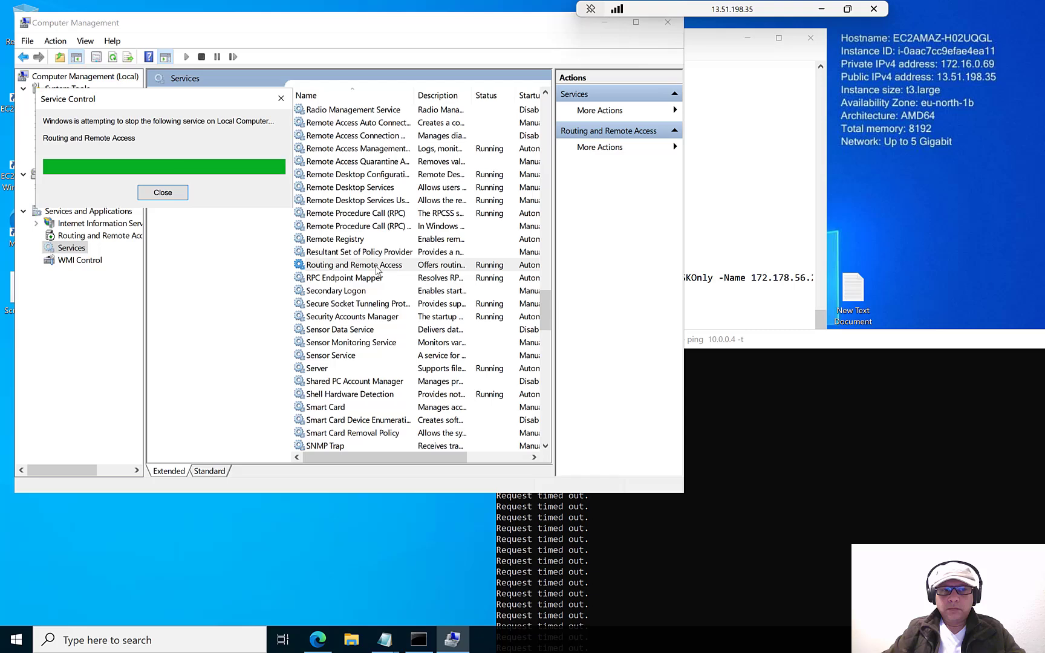
{"action": "right_click", "coordinate": [376, 271]}
{"action": "left_click", "coordinate": [390, 277]}
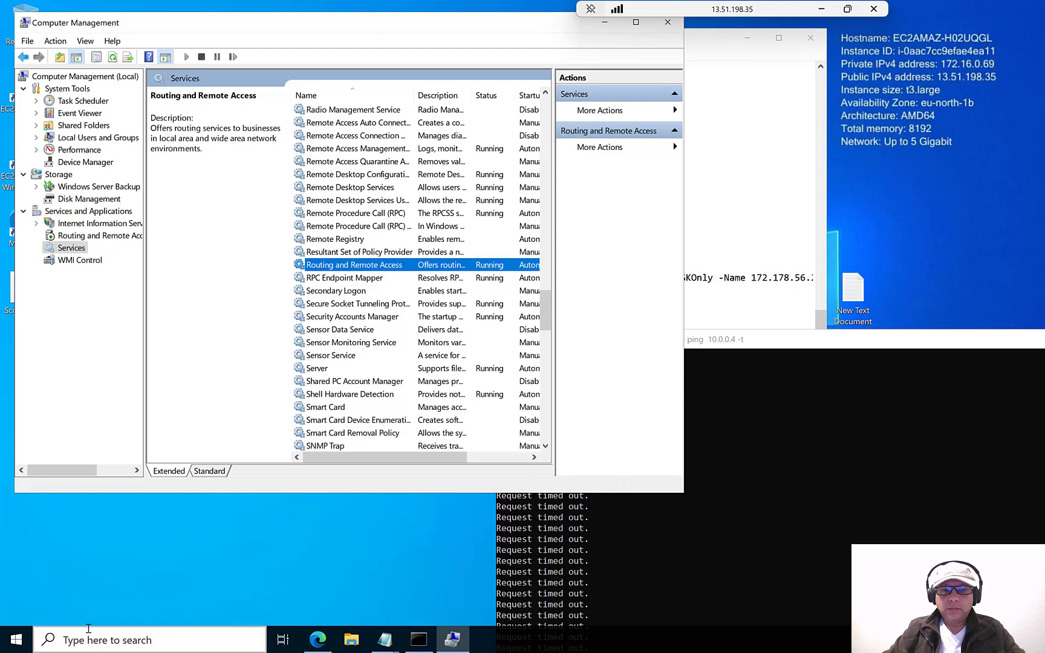
- Open an administrator PowerShell and delete the empty New Text Document file
{"action": "right_click", "coordinate": [31, 632]}
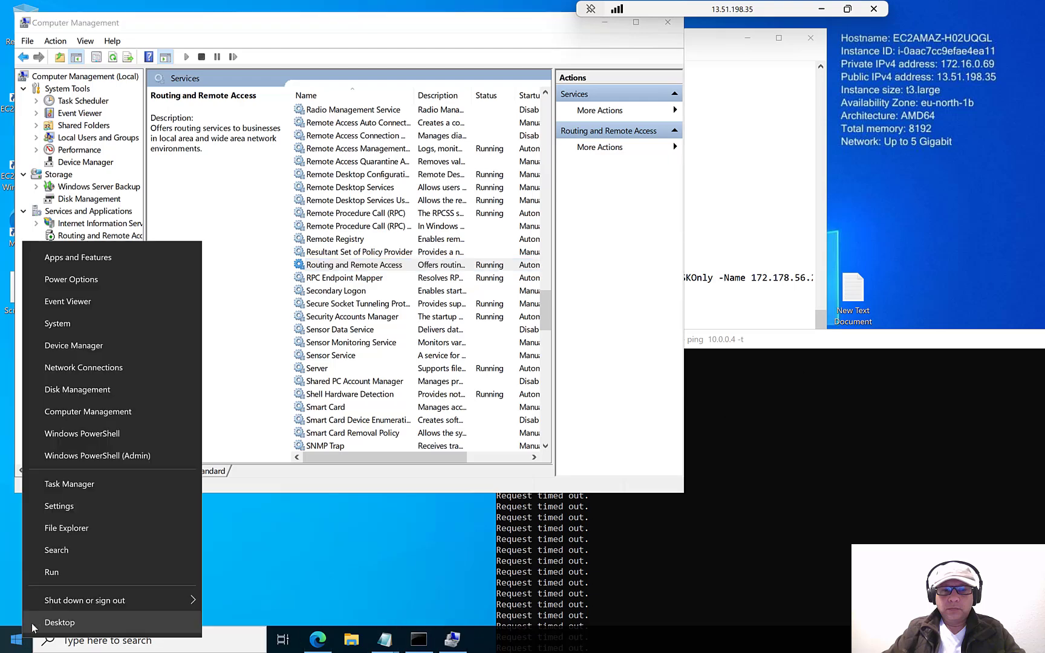
{"action": "left_click", "coordinate": [103, 456]}
{"action": "double_click", "coordinate": [846, 299]}
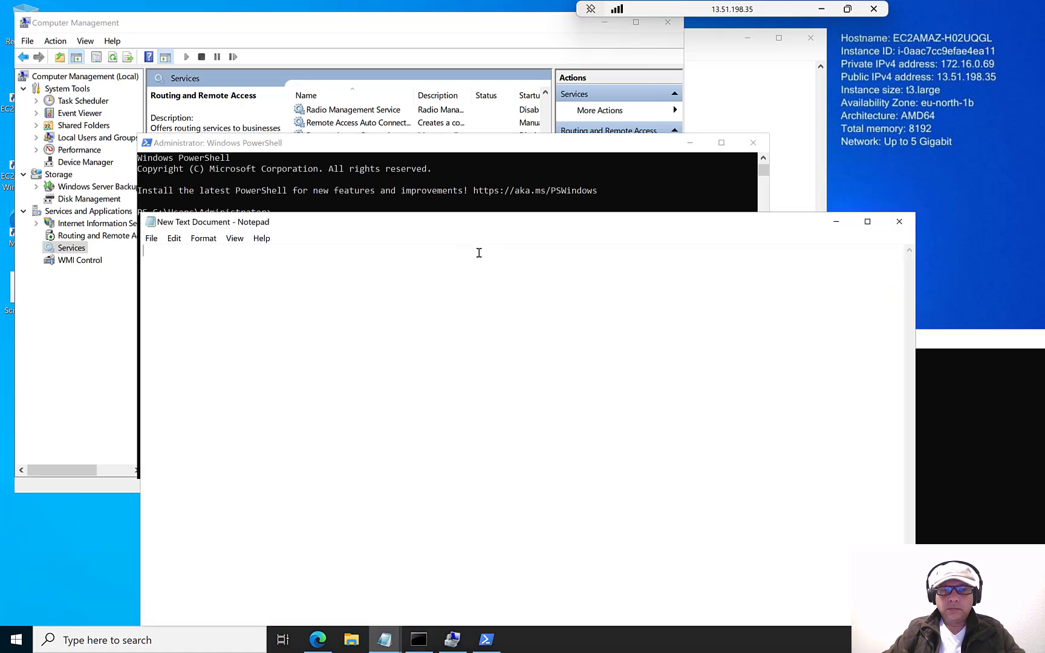
{"action": "left_click", "coordinate": [900, 221]}
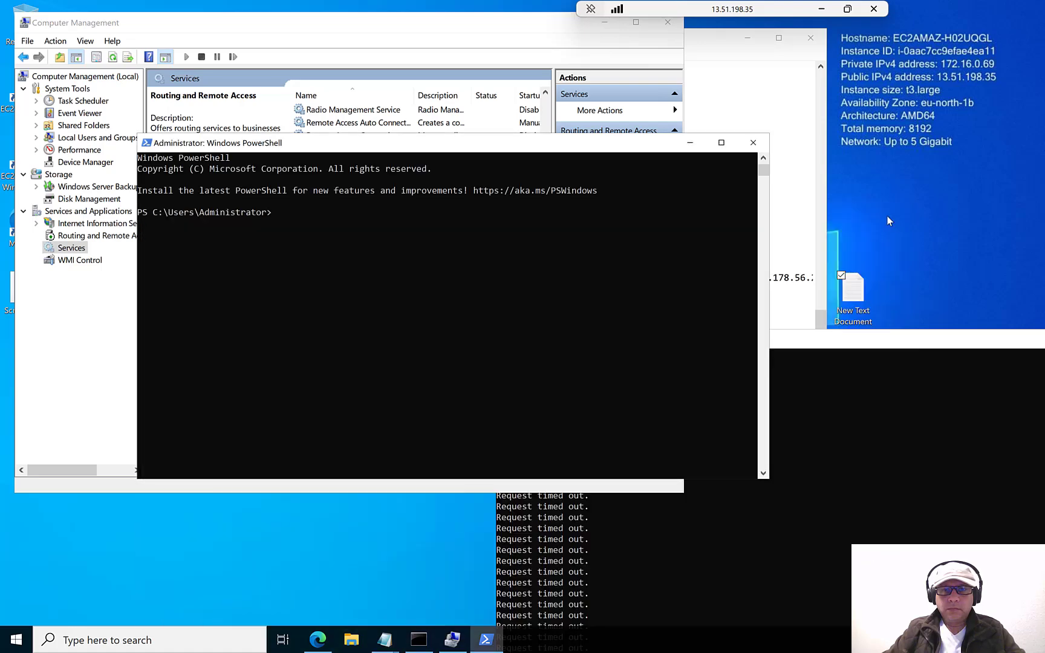
{"action": "right_click", "coordinate": [860, 286]}
{"action": "left_click", "coordinate": [730, 479]}
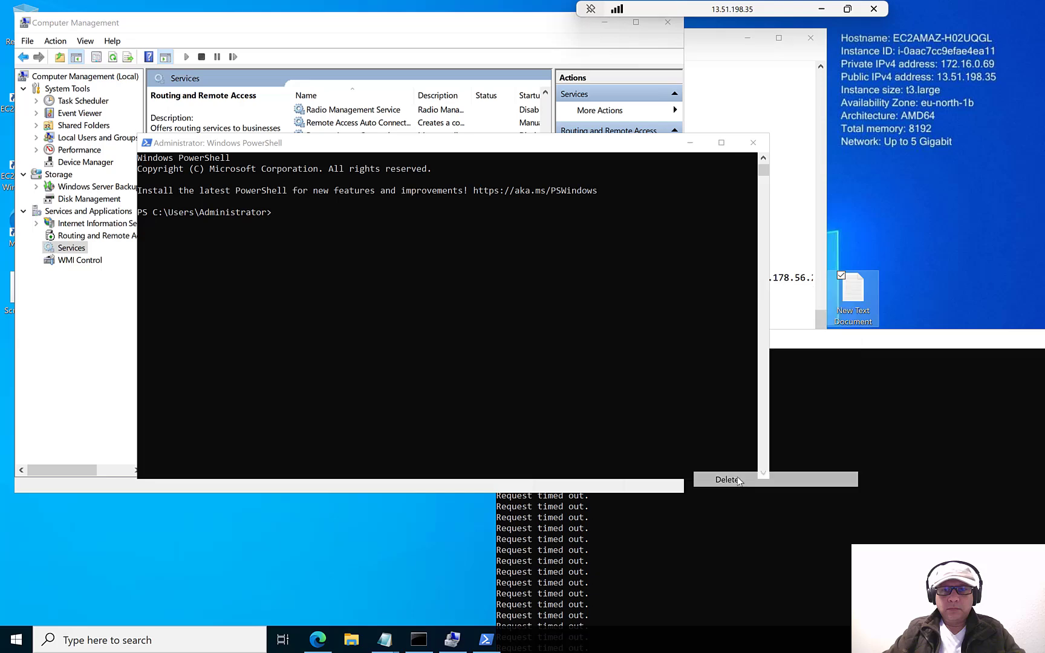
- Run the Connect-VpnS2SInterface line from Notepad in PowerShell, then close PowerShell and the ping window
{"action": "left_click", "coordinate": [597, 24]}
{"action": "left_click", "coordinate": [423, 40]}
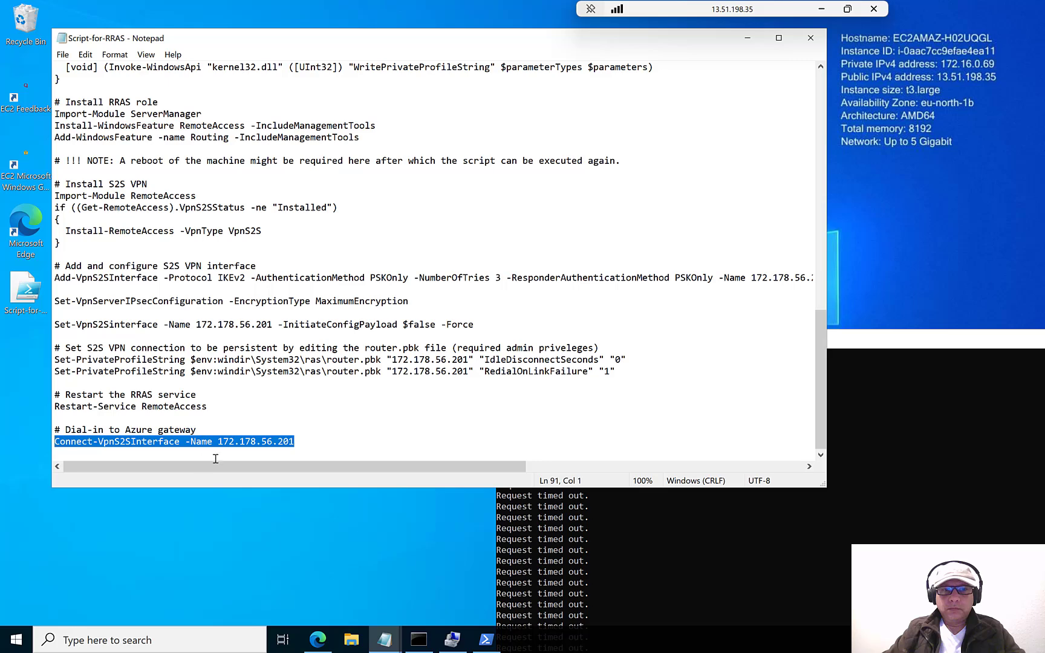
{"action": "right_click", "coordinate": [230, 443]}
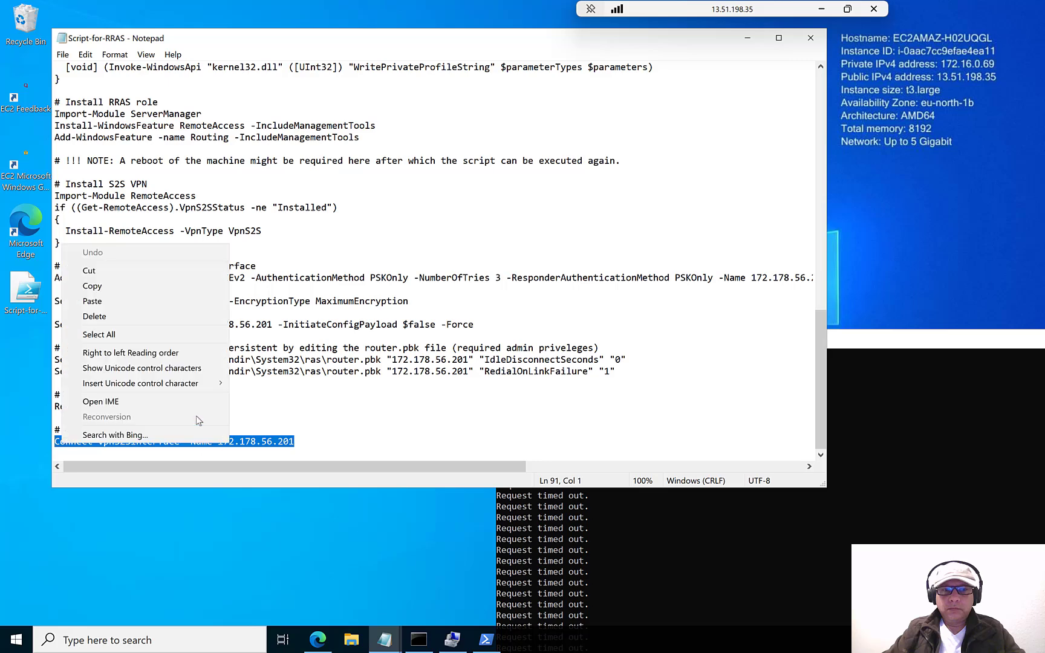
{"action": "left_click", "coordinate": [124, 285]}
{"action": "left_click", "coordinate": [747, 37]}
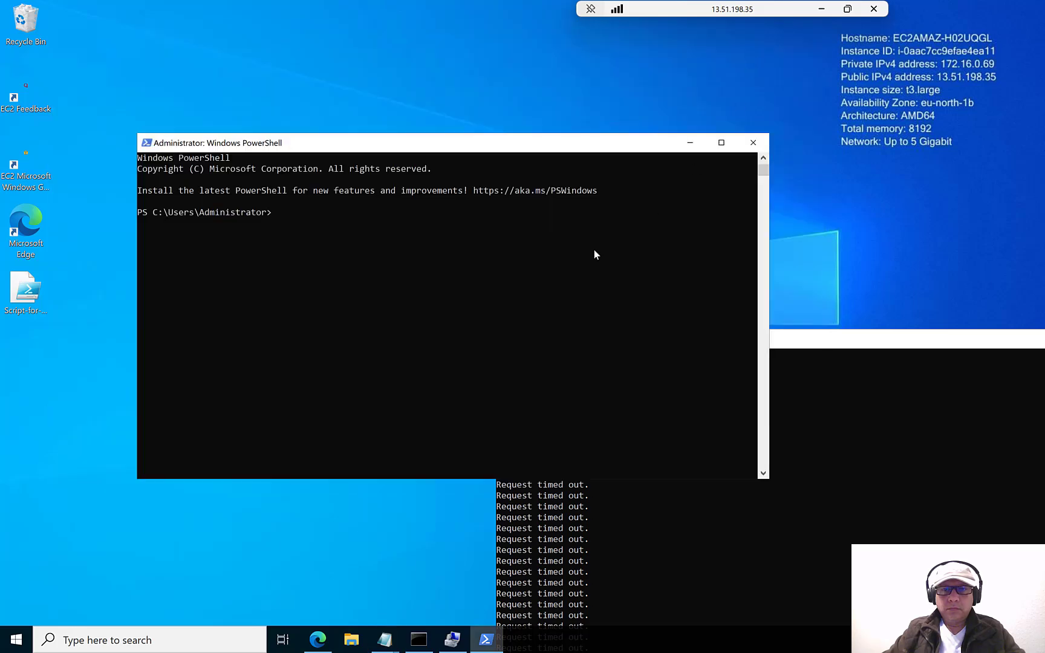
{"action": "right_click", "coordinate": [571, 271]}
{"action": "key", "text": "Return"}
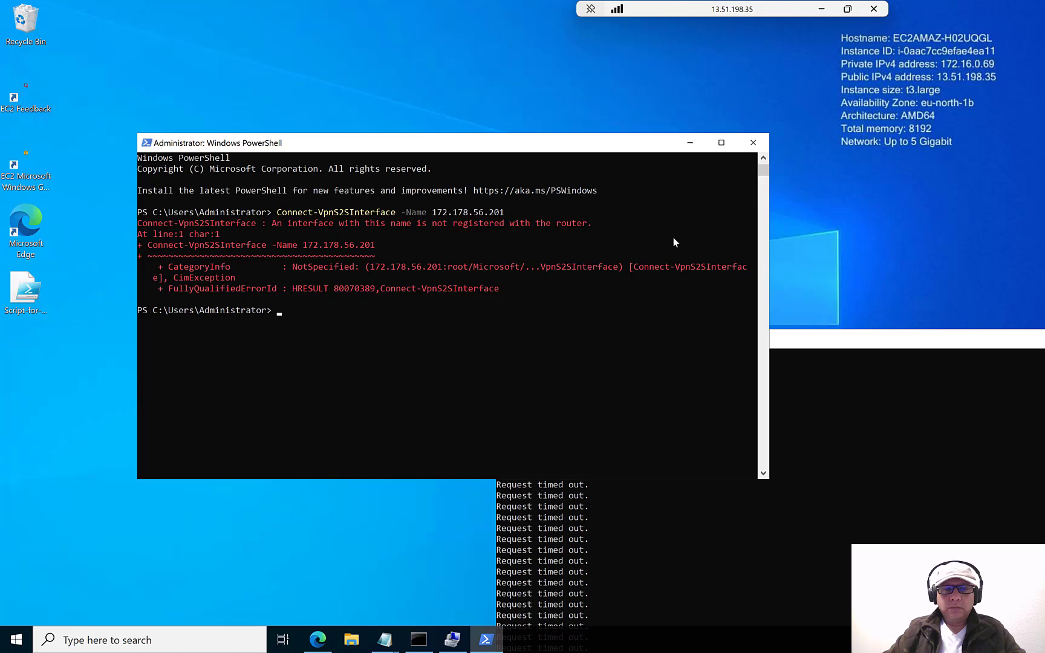
{"action": "left_click", "coordinate": [753, 143]}
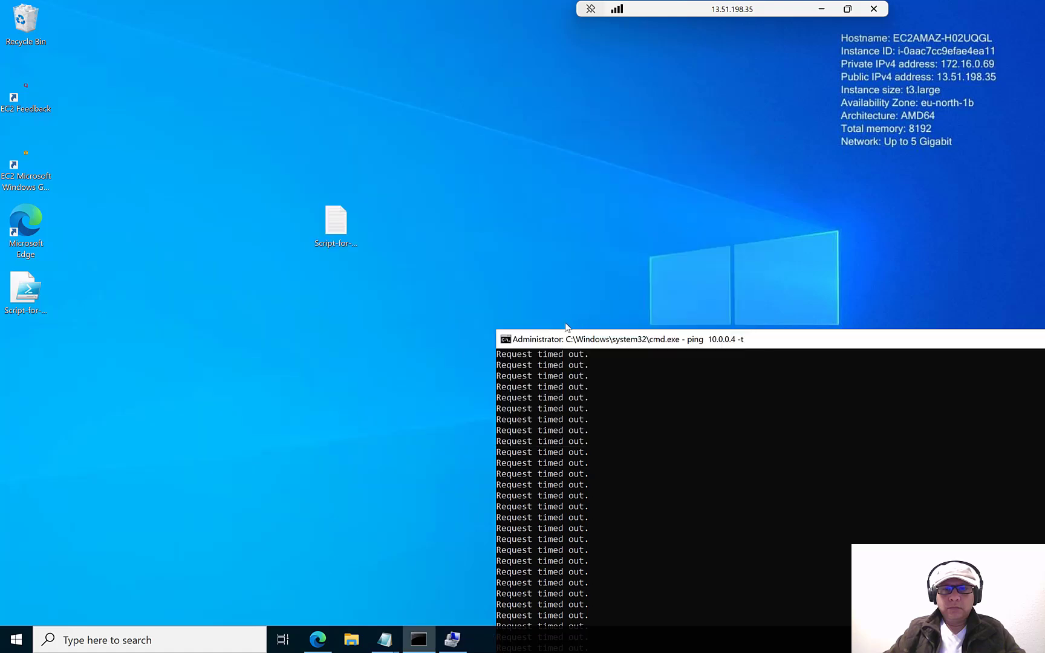
{"action": "double_click", "coordinate": [507, 341]}
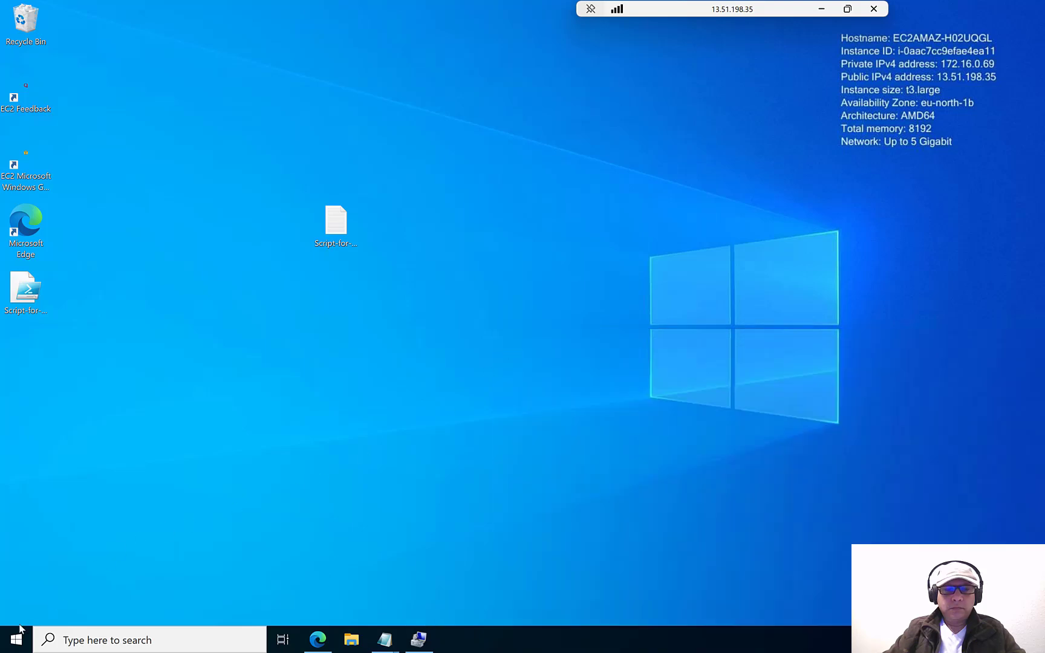
- Close Computer Management and restart the AWS EC2 server, confirming the restart reason
{"action": "left_click", "coordinate": [418, 639]}
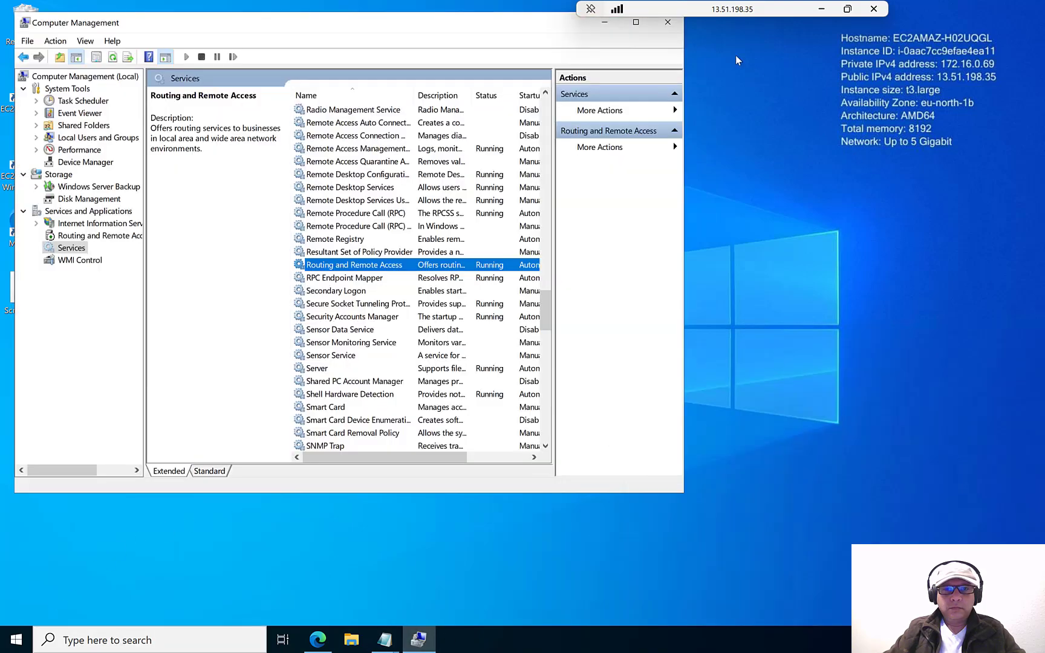
{"action": "left_click", "coordinate": [668, 23]}
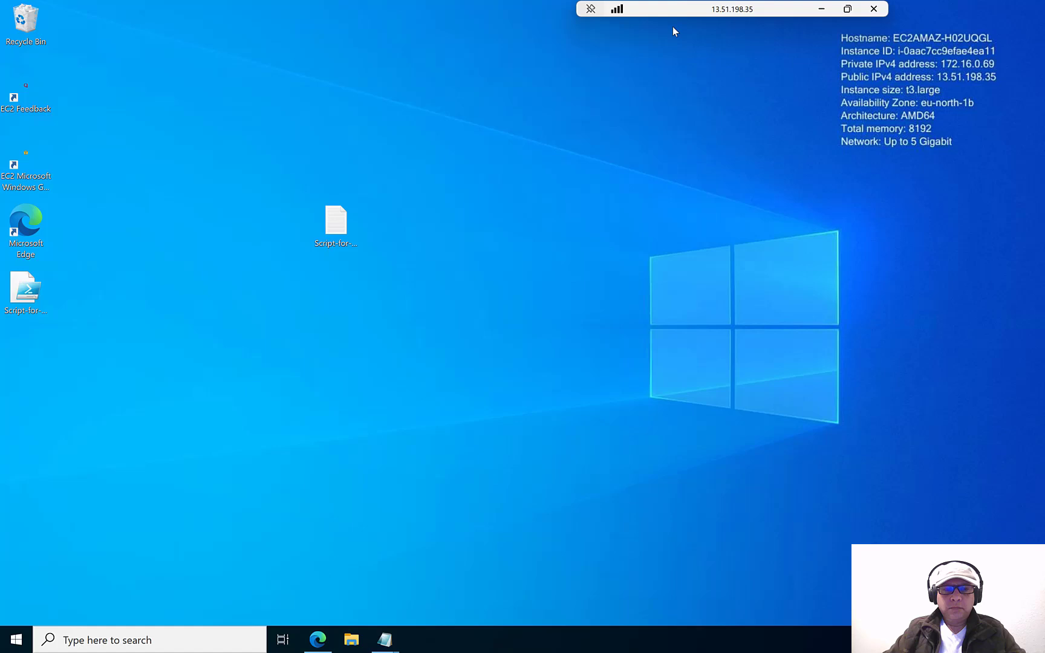
{"action": "right_click", "coordinate": [14, 638]}
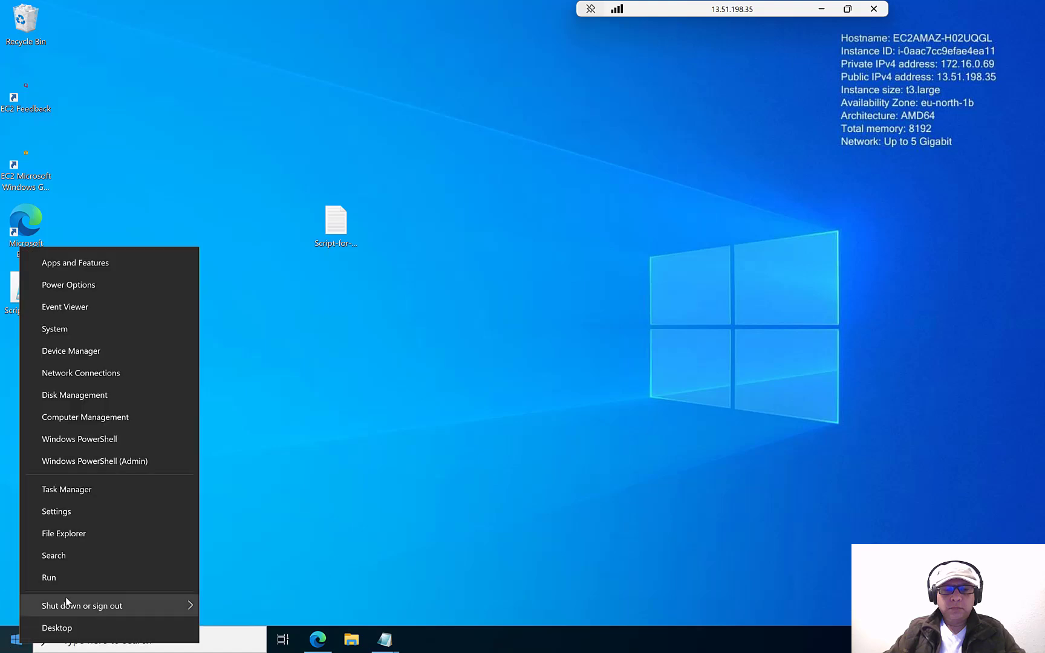
{"action": "mouse_move", "coordinate": [67, 603]}
{"action": "left_click", "coordinate": [249, 601]}
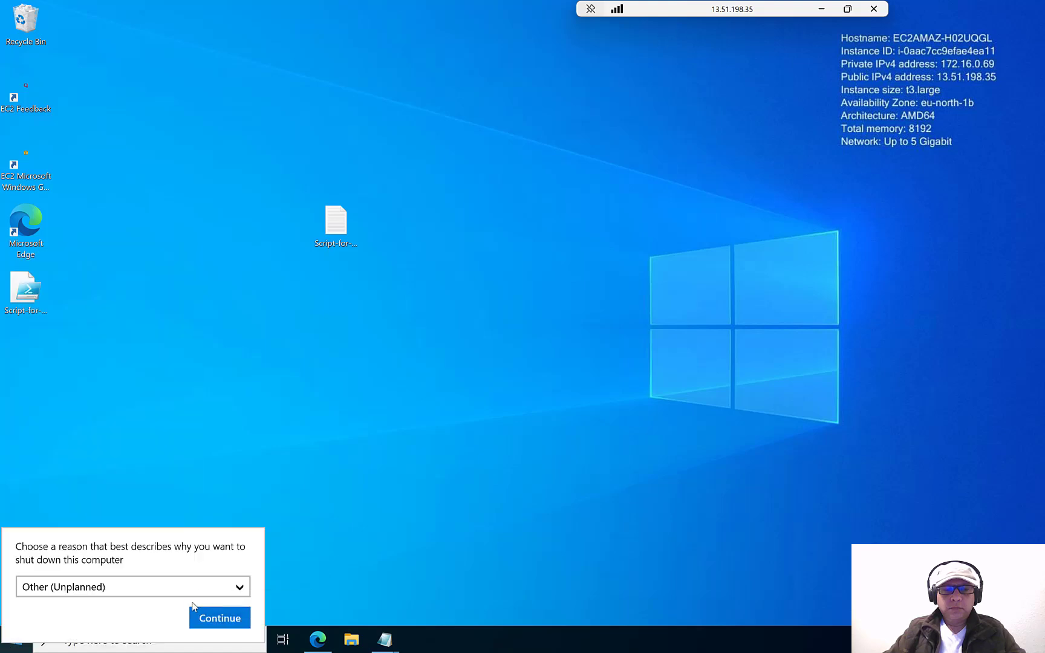
{"action": "left_click", "coordinate": [211, 617]}
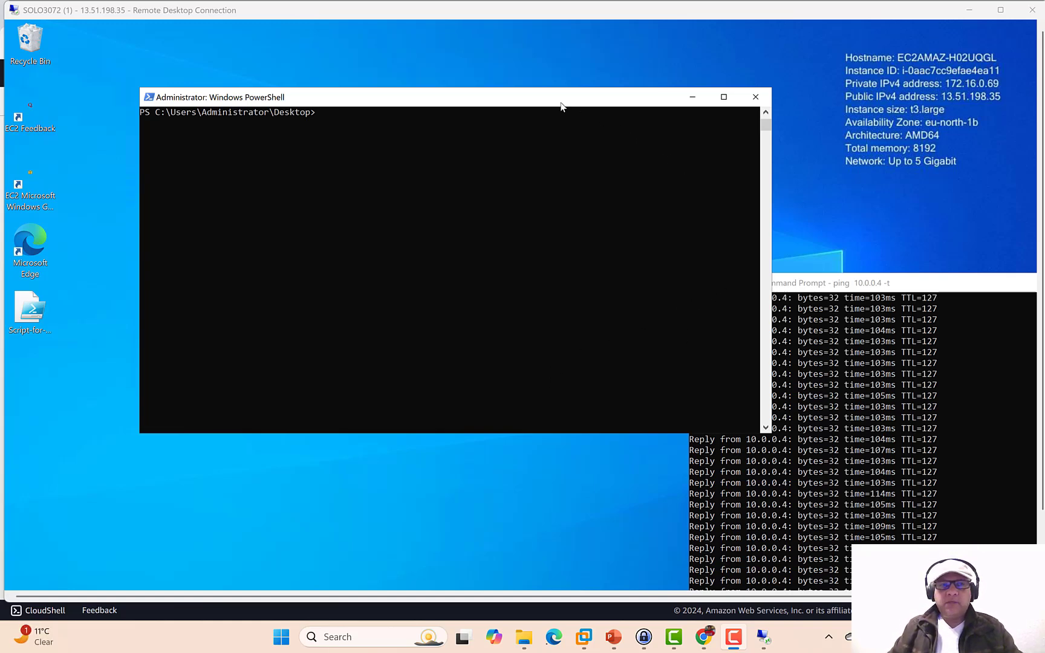
- Move the PowerShell and ping windows so the 10.0.0.4 replies show, then switch to Downloads
{"action": "left_click", "coordinate": [516, 92]}
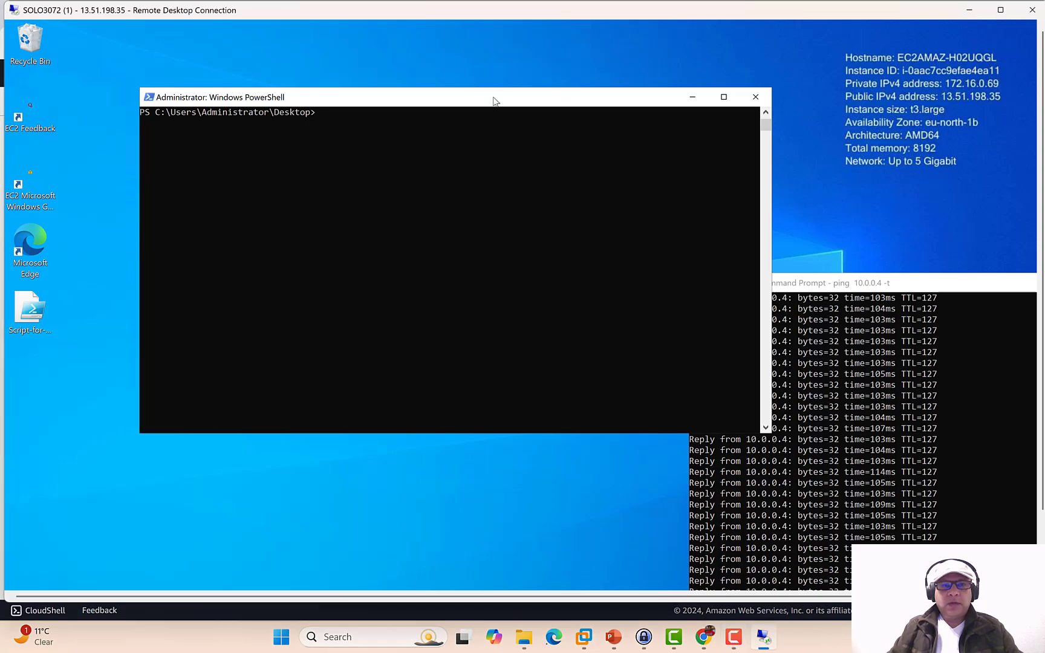
{"action": "left_click_drag", "start_coordinate": [493, 98], "coordinate": [402, 61]}
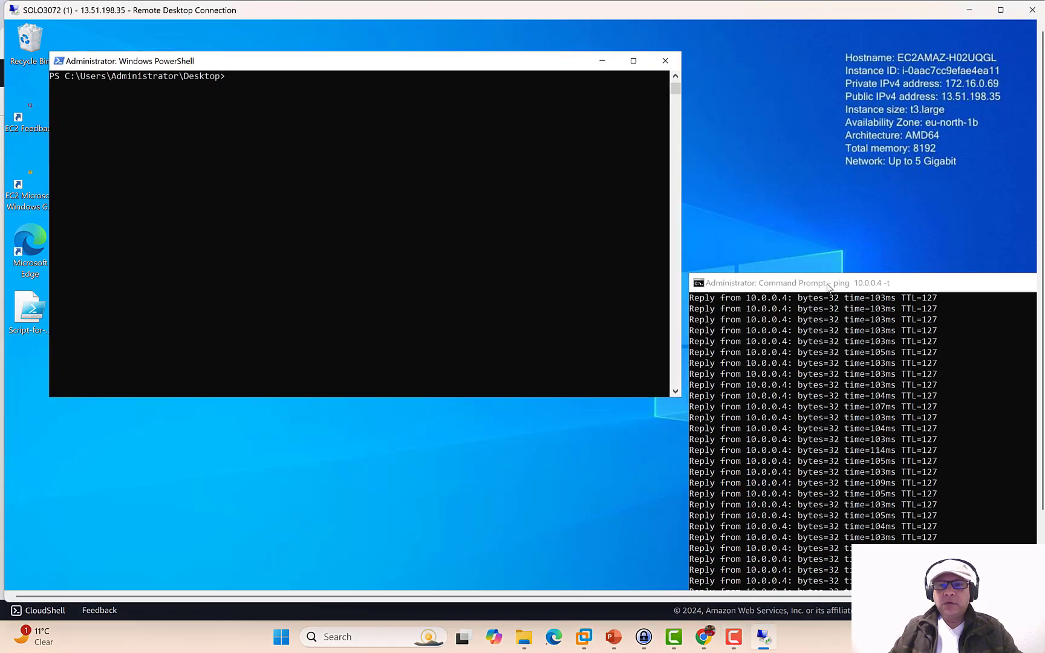
{"action": "left_click_drag", "start_coordinate": [829, 287], "coordinate": [750, 179]}
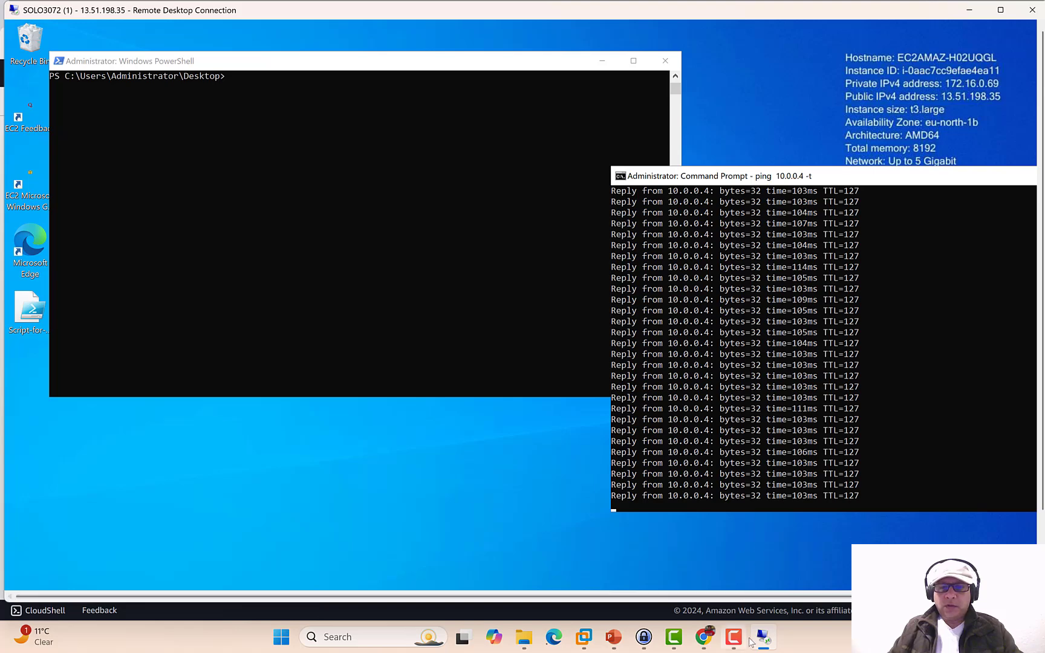
{"action": "mouse_move", "coordinate": [765, 645]}
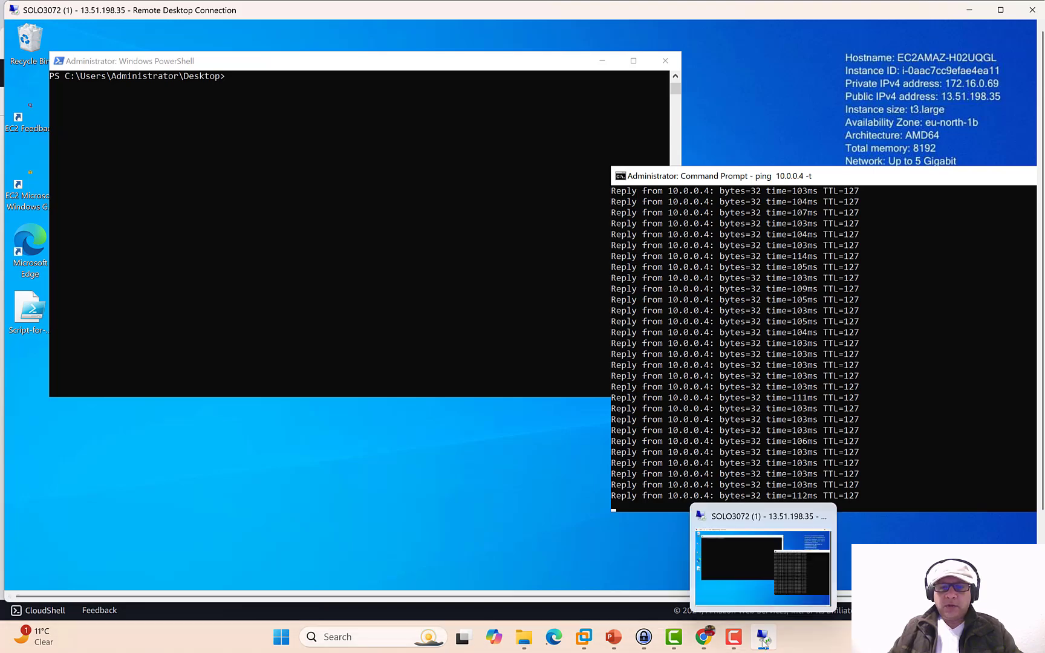
{"action": "left_click", "coordinate": [494, 637]}
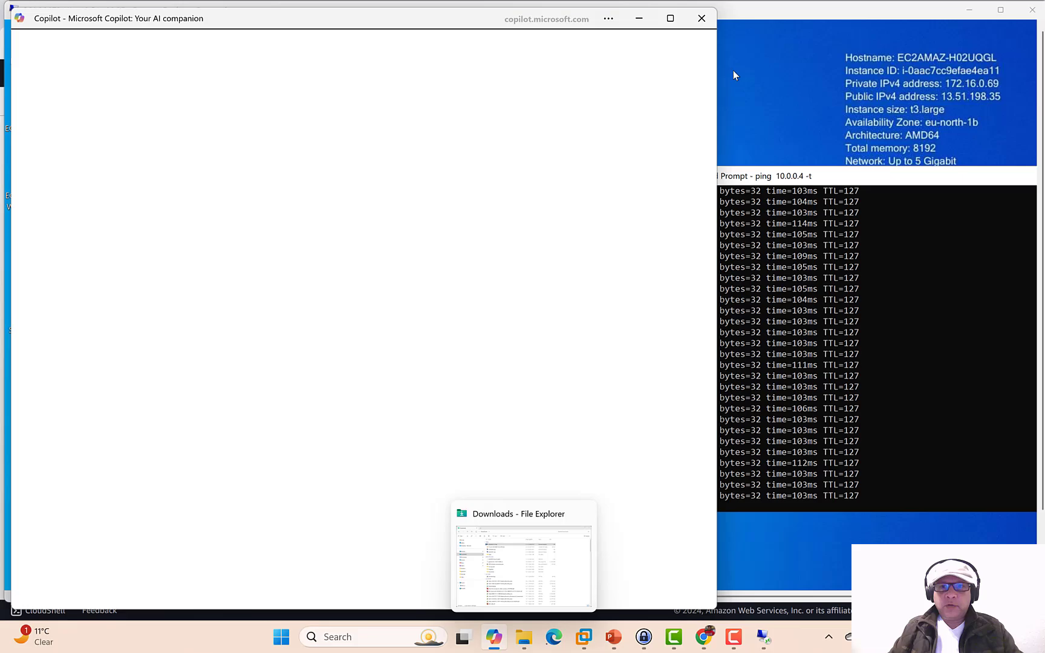
- Connect to the Azure VM with the SOLO3071 RDP file, entering the account password and accepting warnings
{"action": "left_click", "coordinate": [523, 639]}
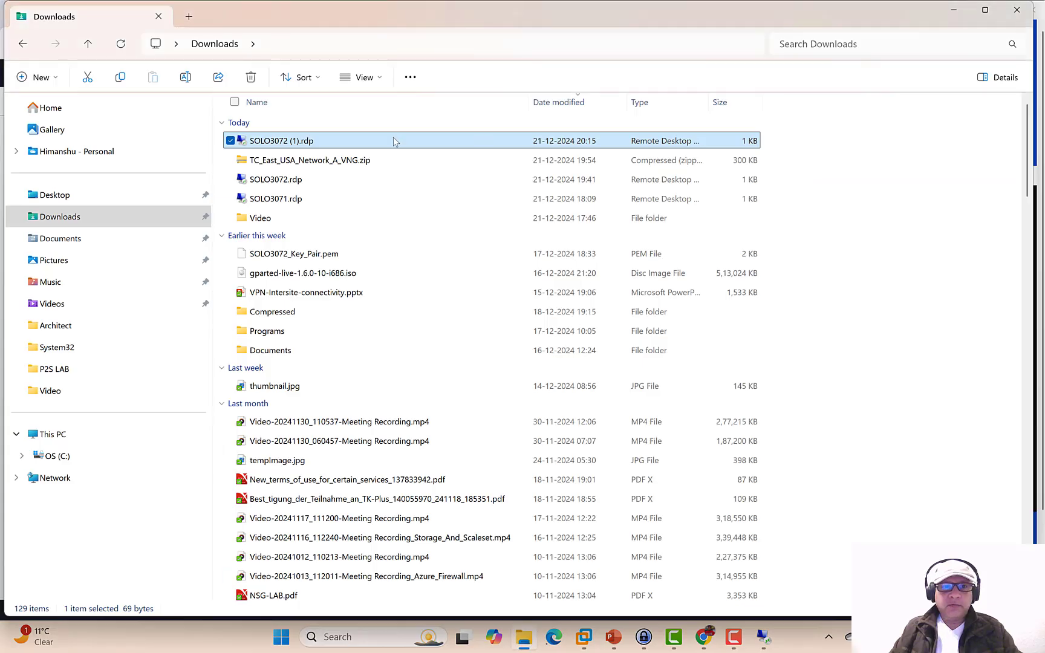
{"action": "double_click", "coordinate": [361, 200]}
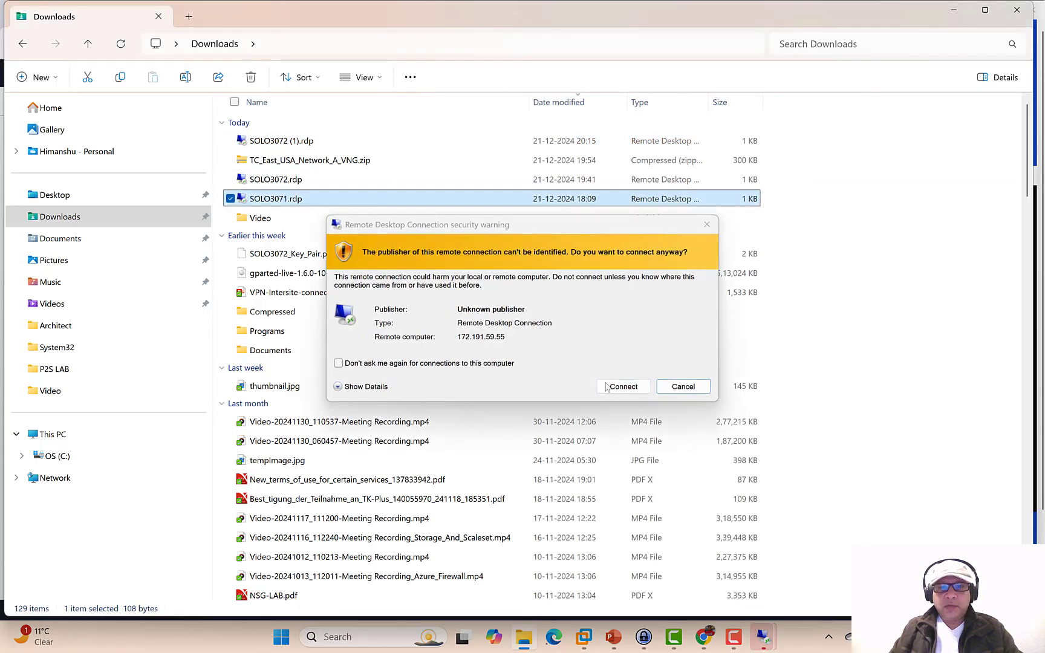
{"action": "left_click", "coordinate": [623, 386]}
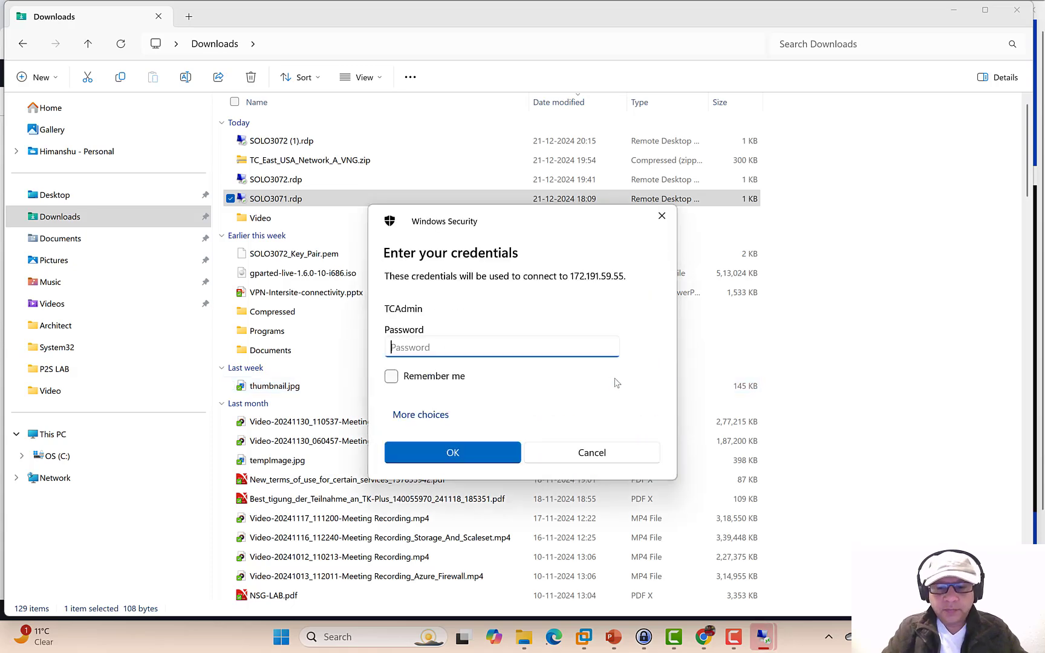
{"action": "type", "text": "•••••••••"}
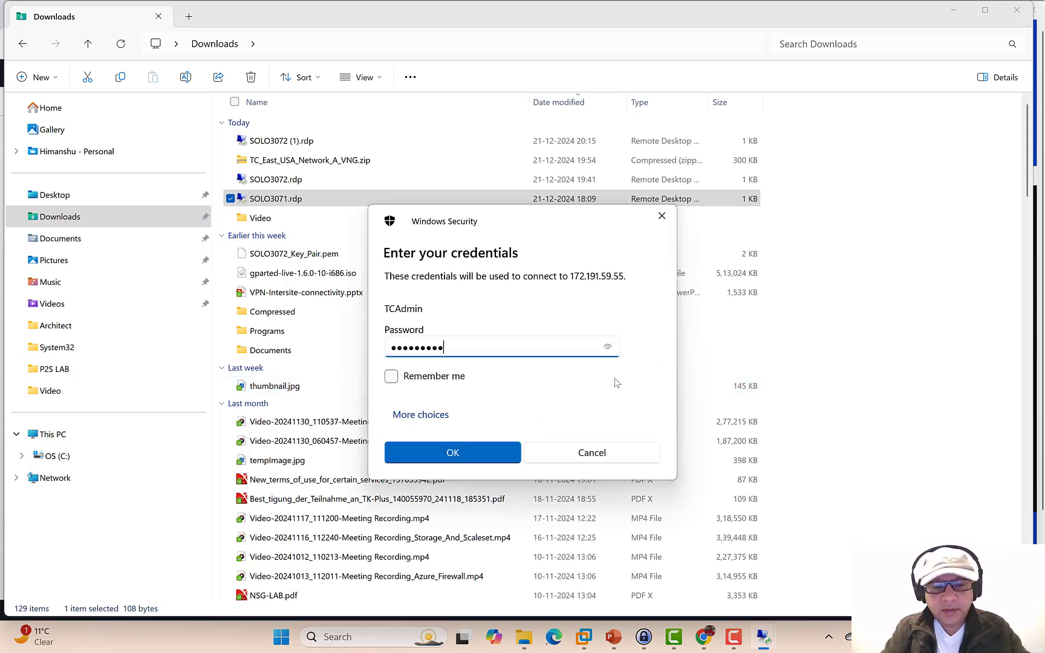
{"action": "type", "text": "•••"}
{"action": "key", "text": "Return"}
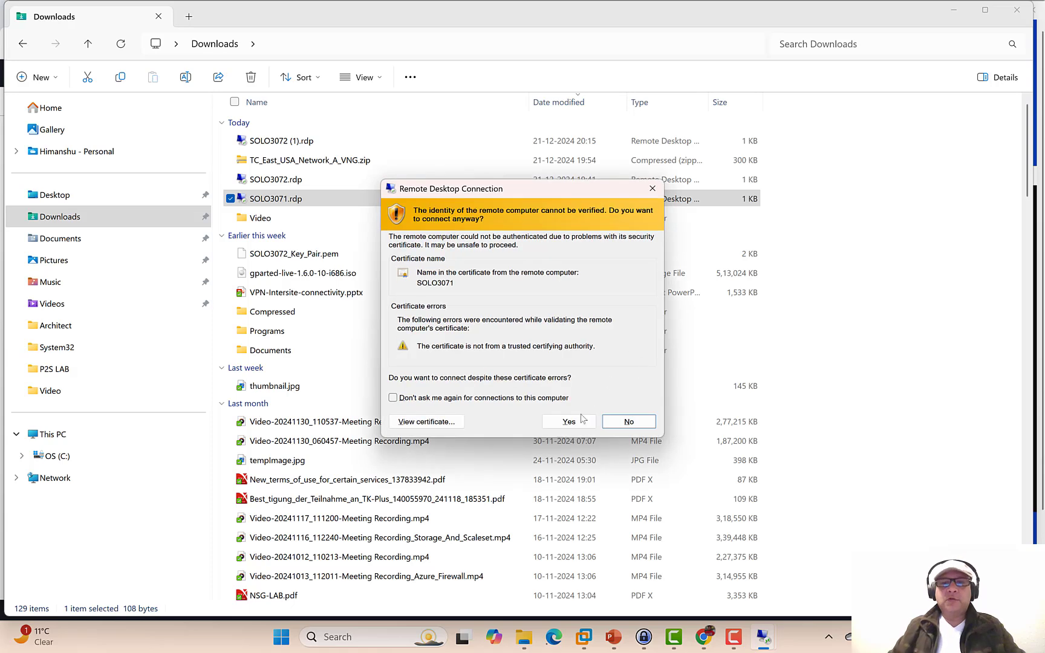
{"action": "left_click", "coordinate": [572, 424]}
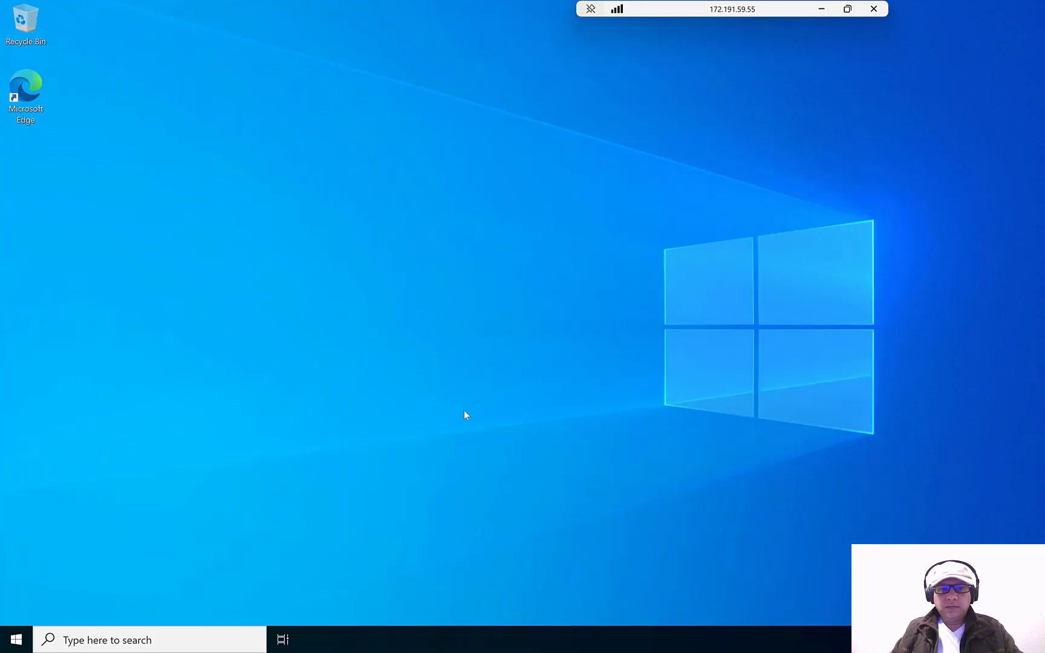
- Launch an administrator Command Prompt via Run with cmd, then leave the VM session
{"action": "right_click", "coordinate": [23, 646]}
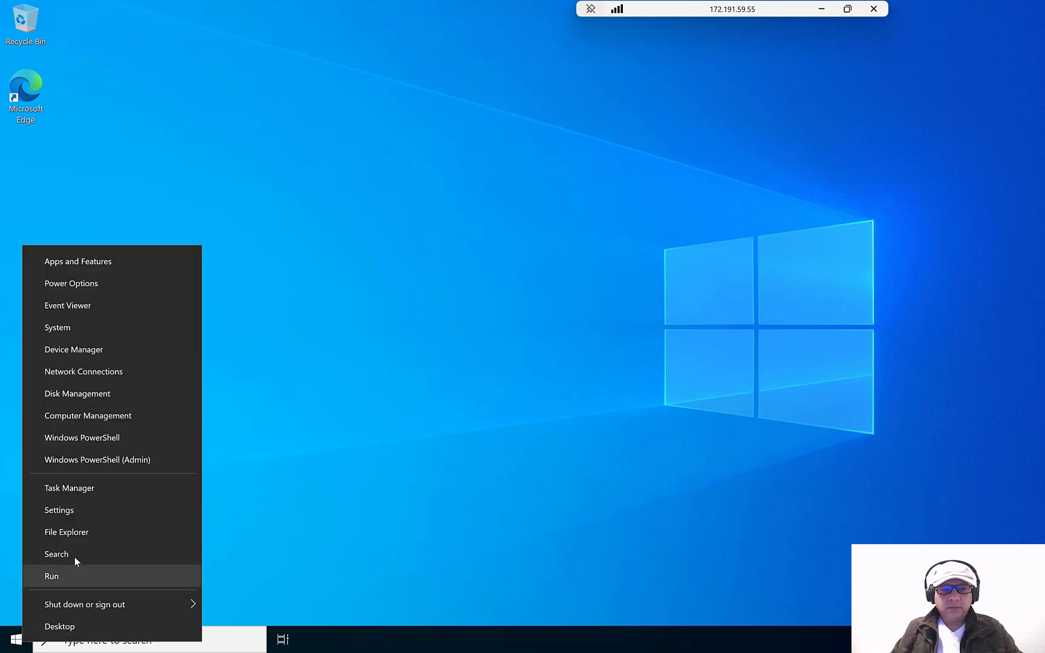
{"action": "left_click", "coordinate": [75, 575]}
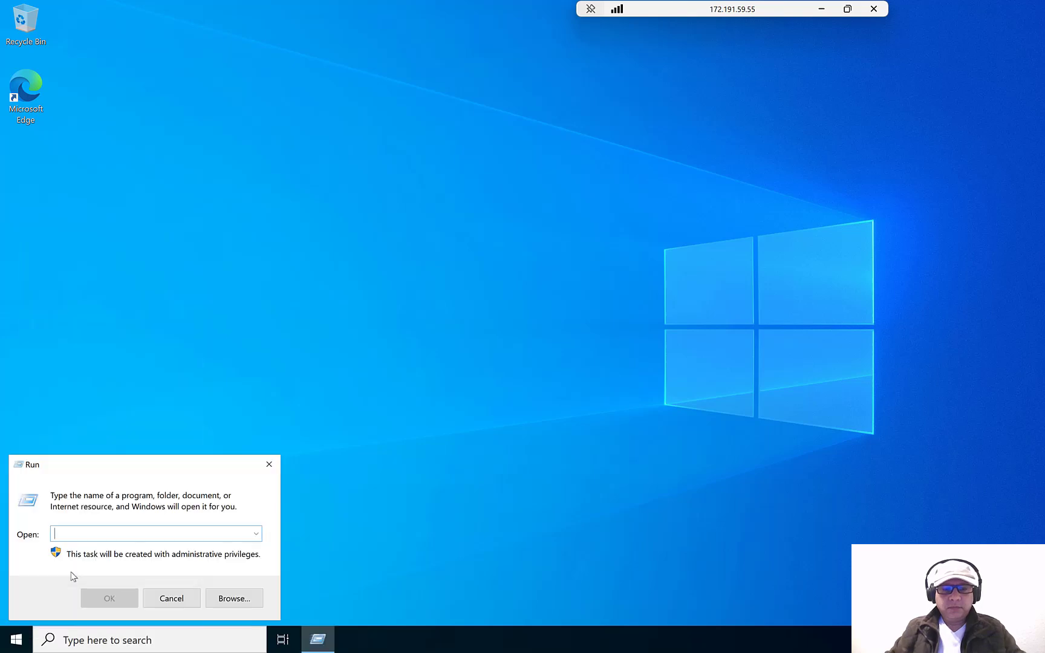
{"action": "type", "text": "cmd"}
{"action": "key", "text": "Return"}
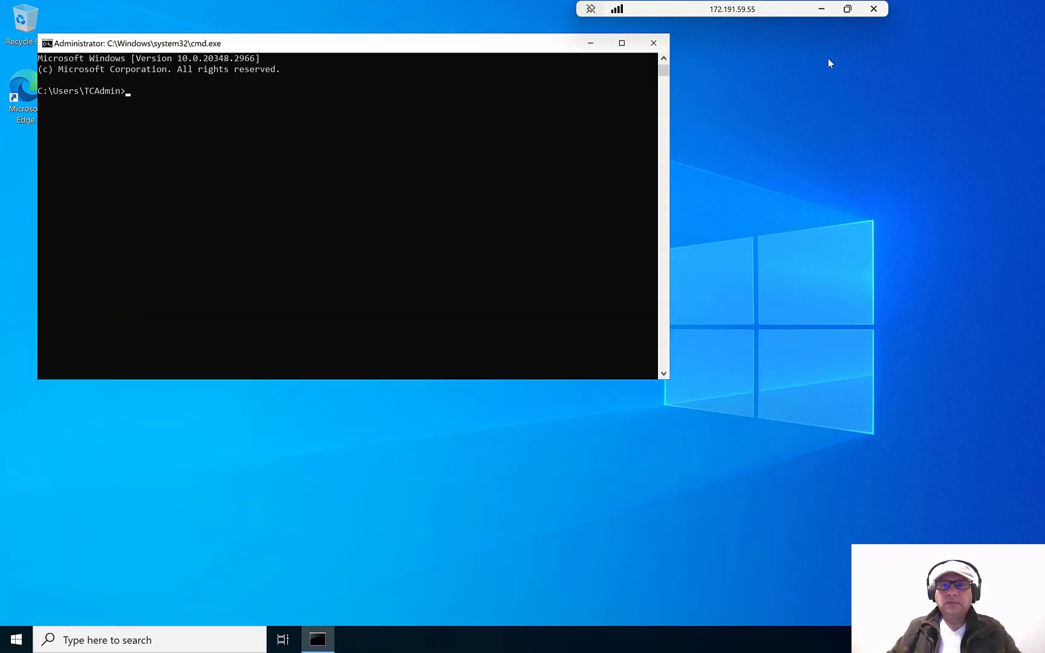
{"action": "left_click", "coordinate": [819, 8]}
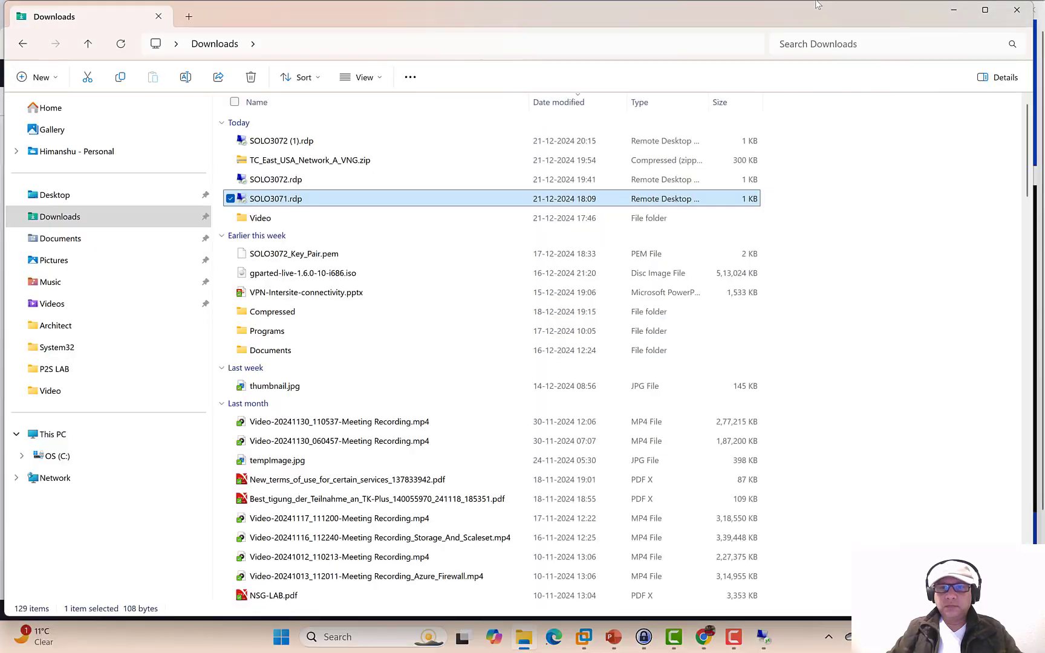
- Copy private IP 172.16.0.69 from EC2 and run 'ping 172.16.0.69 -t' on the Azure VM
{"action": "left_click", "coordinate": [696, 642]}
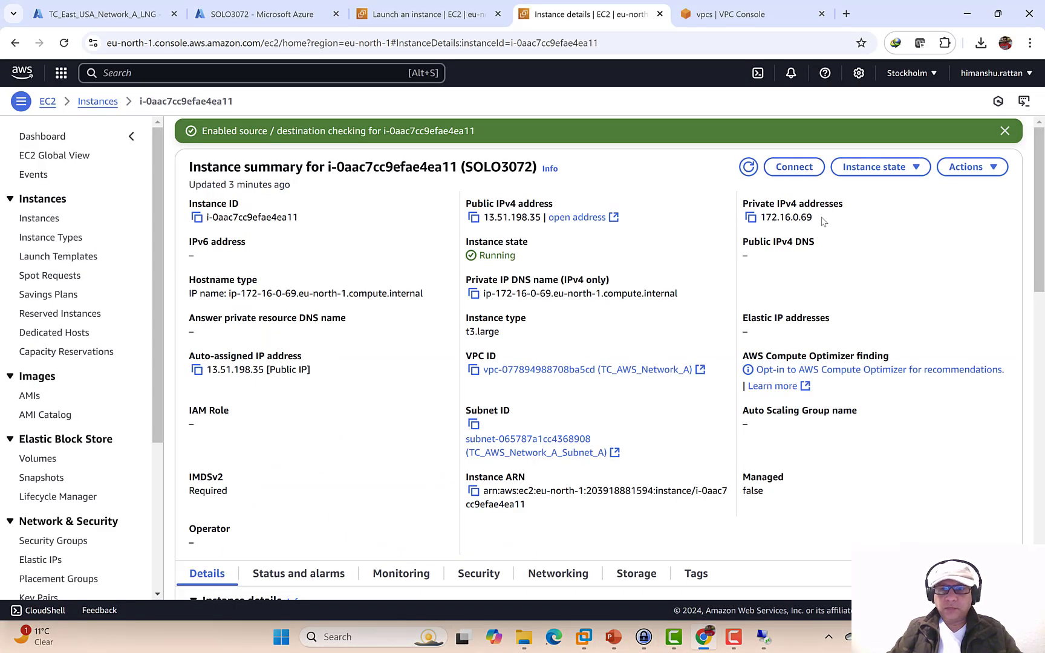
{"action": "left_click", "coordinate": [752, 218]}
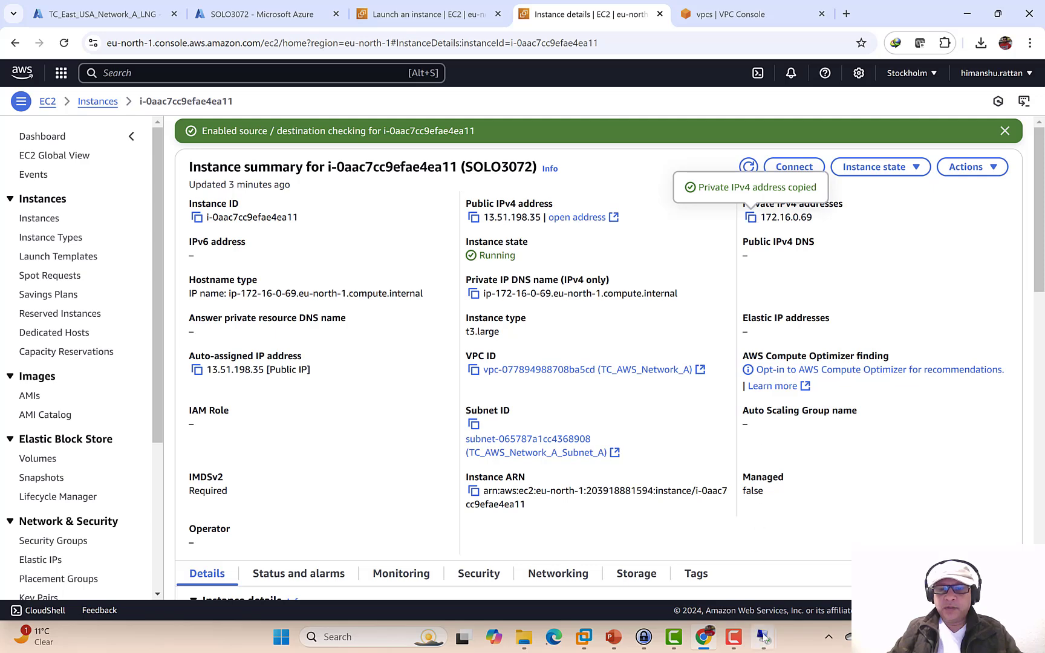
{"action": "mouse_move", "coordinate": [764, 637]}
{"action": "left_click", "coordinate": [816, 579]}
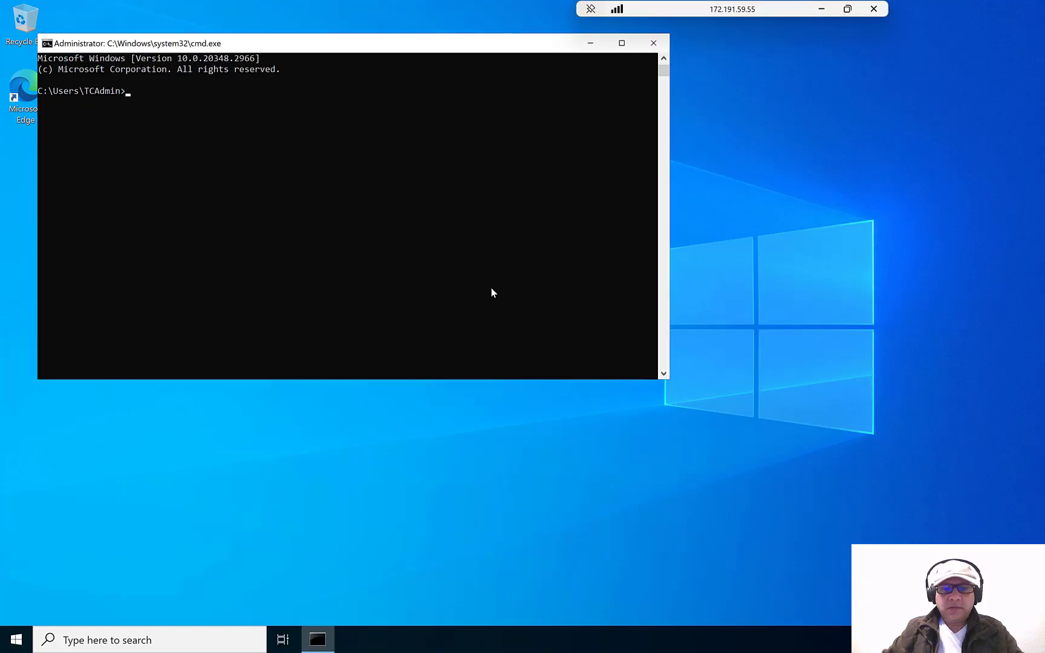
{"action": "type", "text": "ping 172.16.0.69 "}
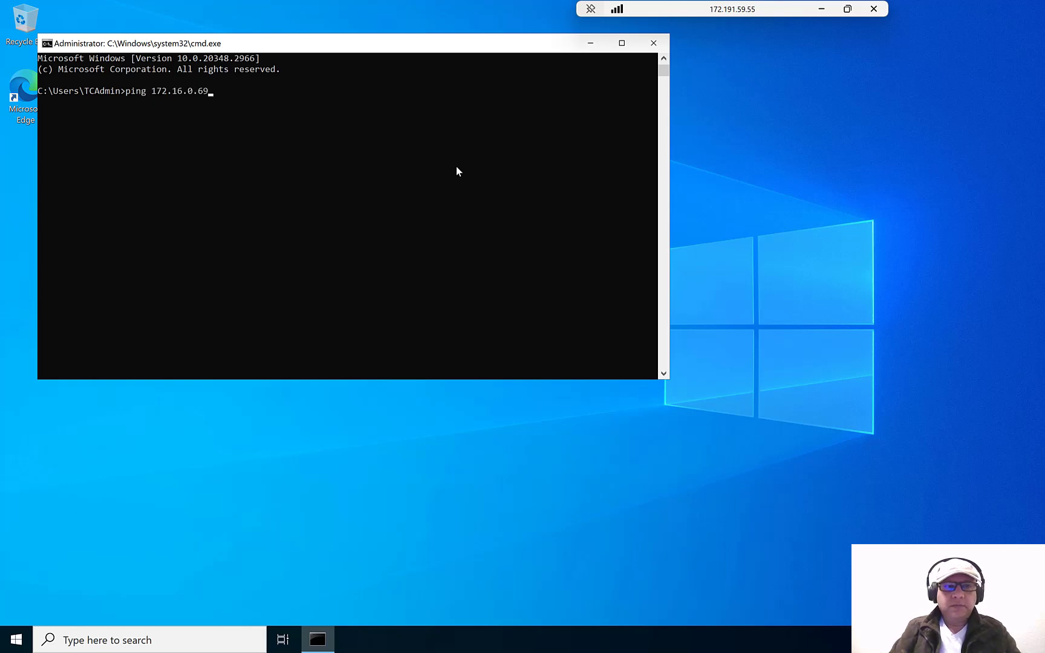
{"action": "type", "text": "-t"}
{"action": "key", "text": "Return"}
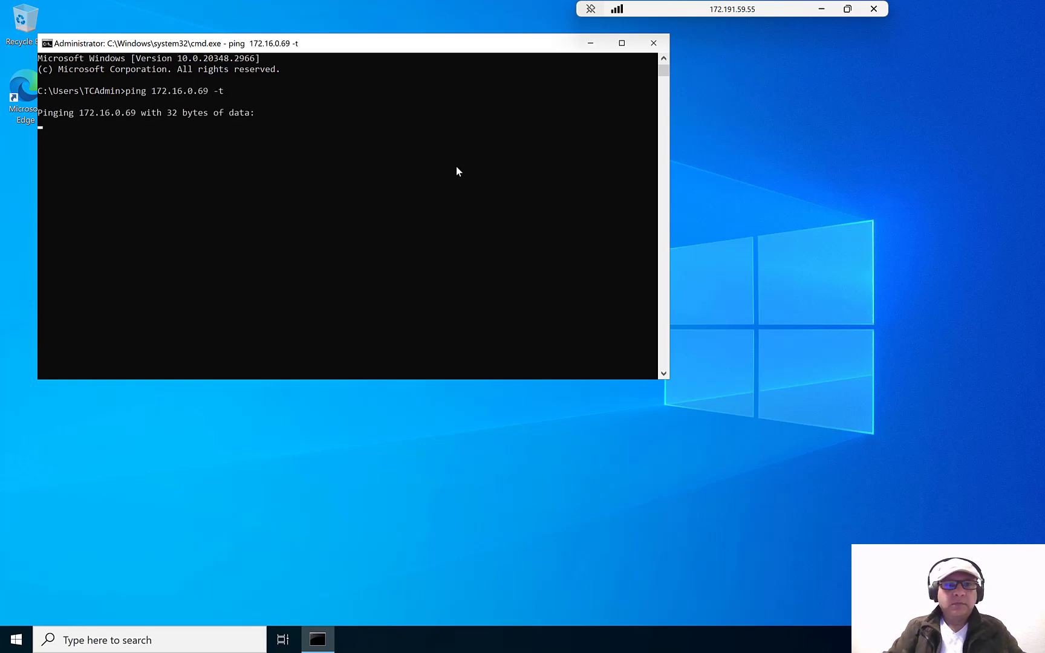
{"action": "left_click", "coordinate": [820, 9]}
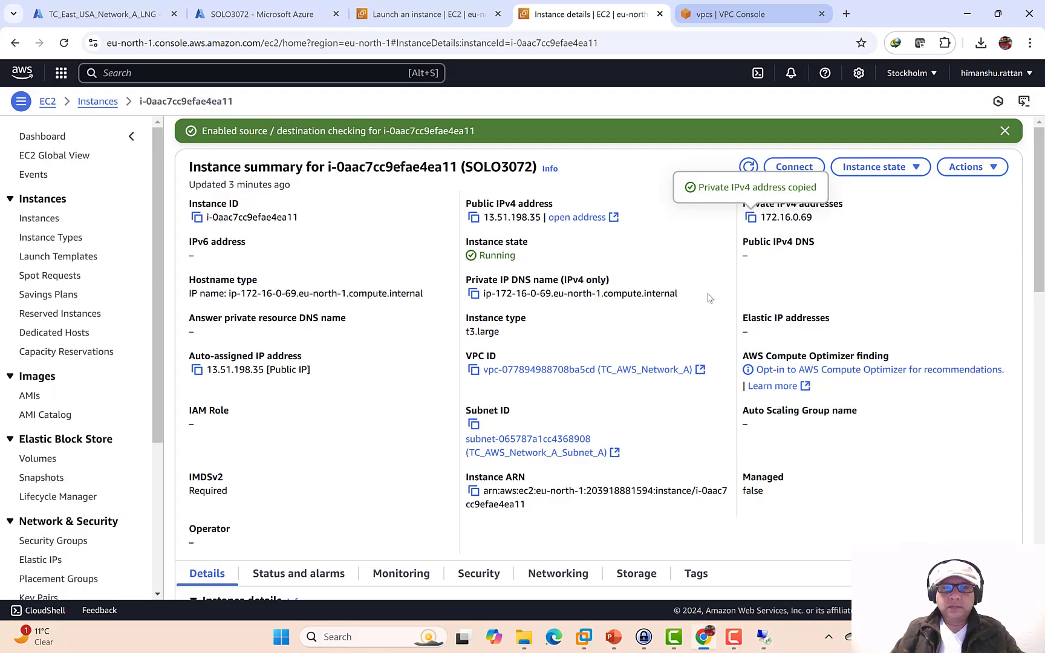
{"action": "mouse_move", "coordinate": [764, 642]}
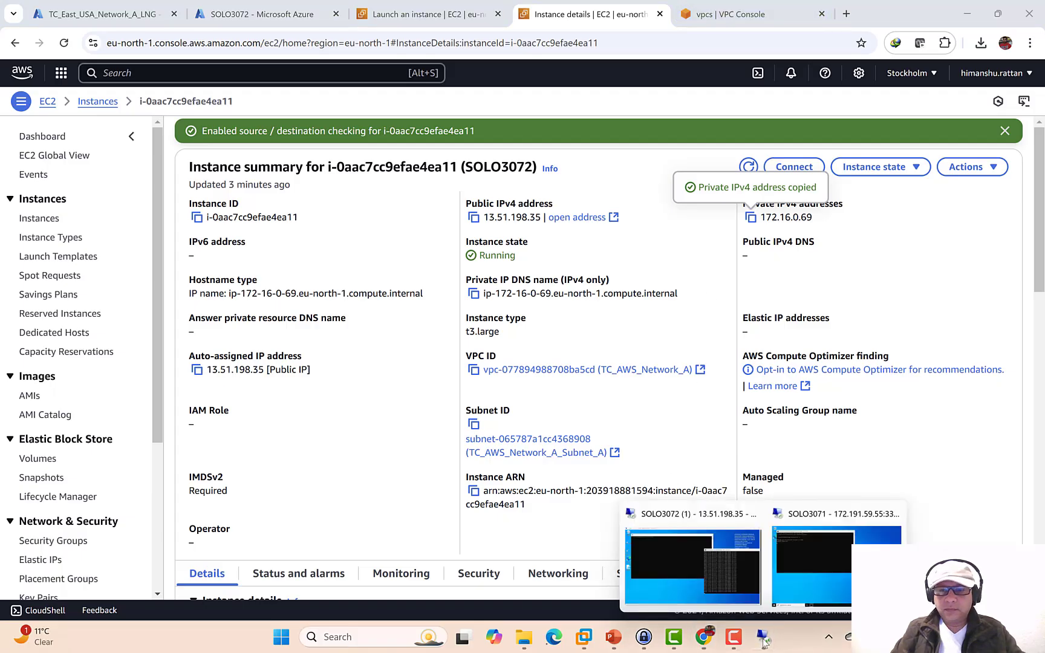
{"action": "left_click", "coordinate": [713, 575]}
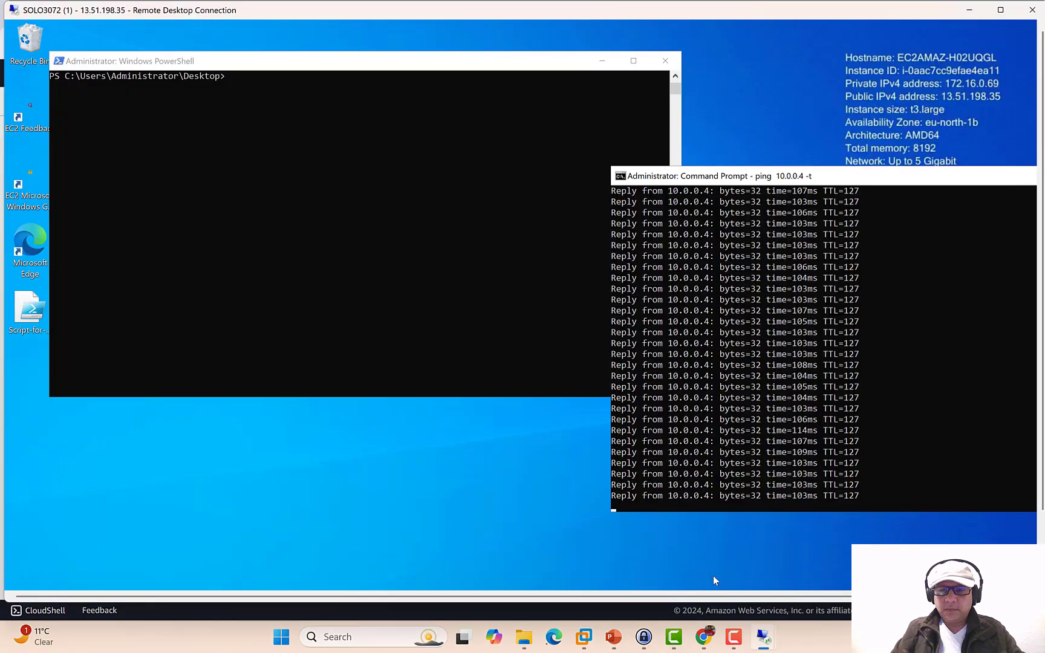
- Open the server's firewall settings and turn off the Domain and Private network firewalls
{"action": "double_click", "coordinate": [925, 19]}
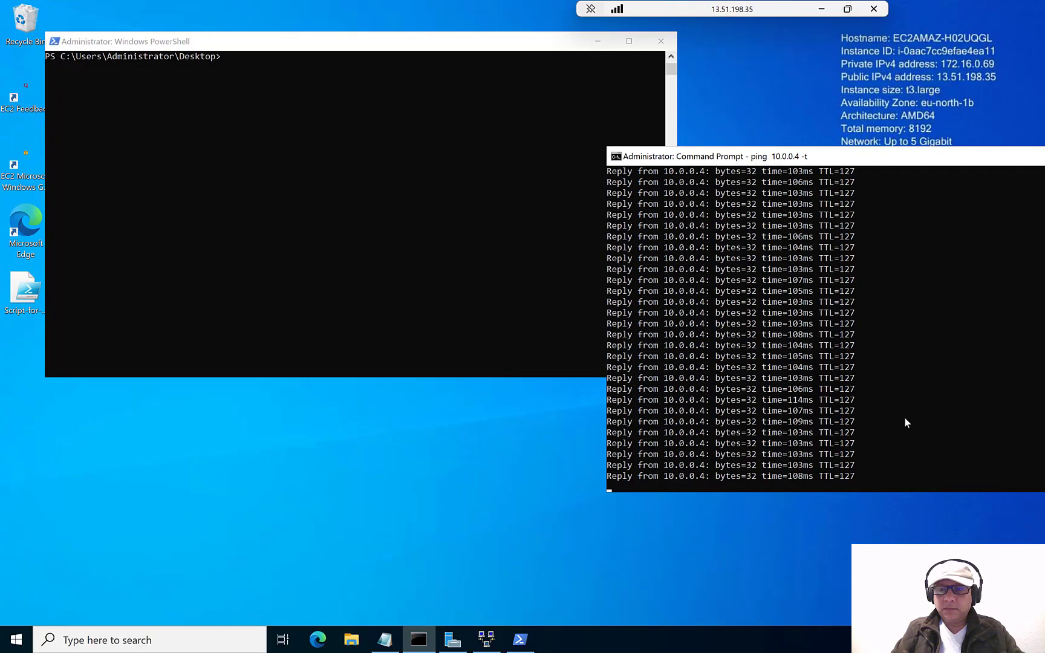
{"action": "left_click", "coordinate": [922, 624]}
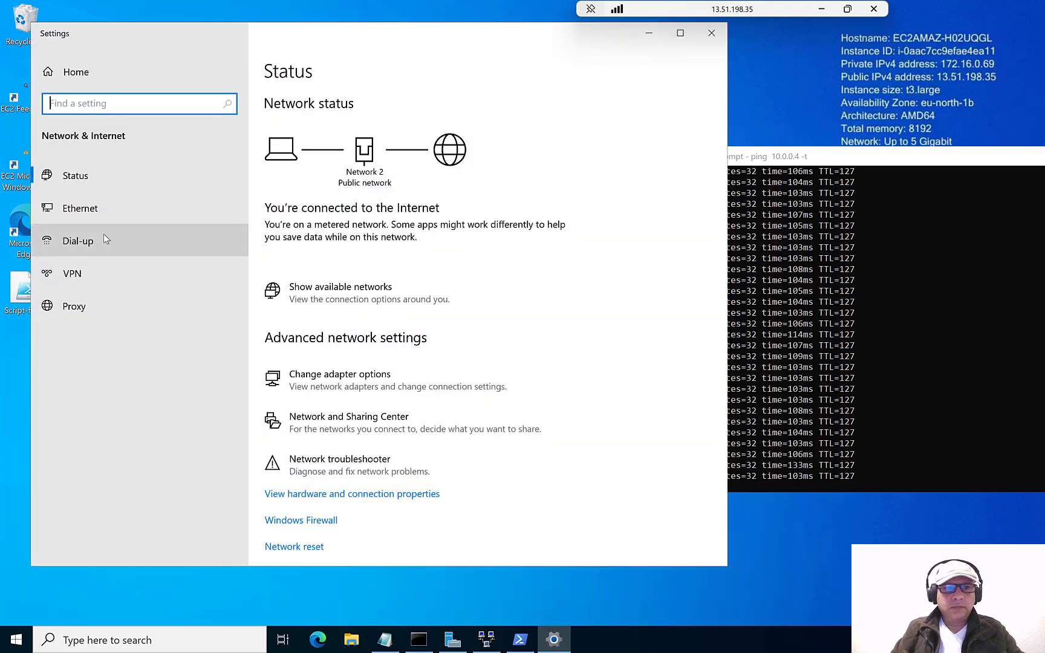
{"action": "left_click", "coordinate": [321, 522]}
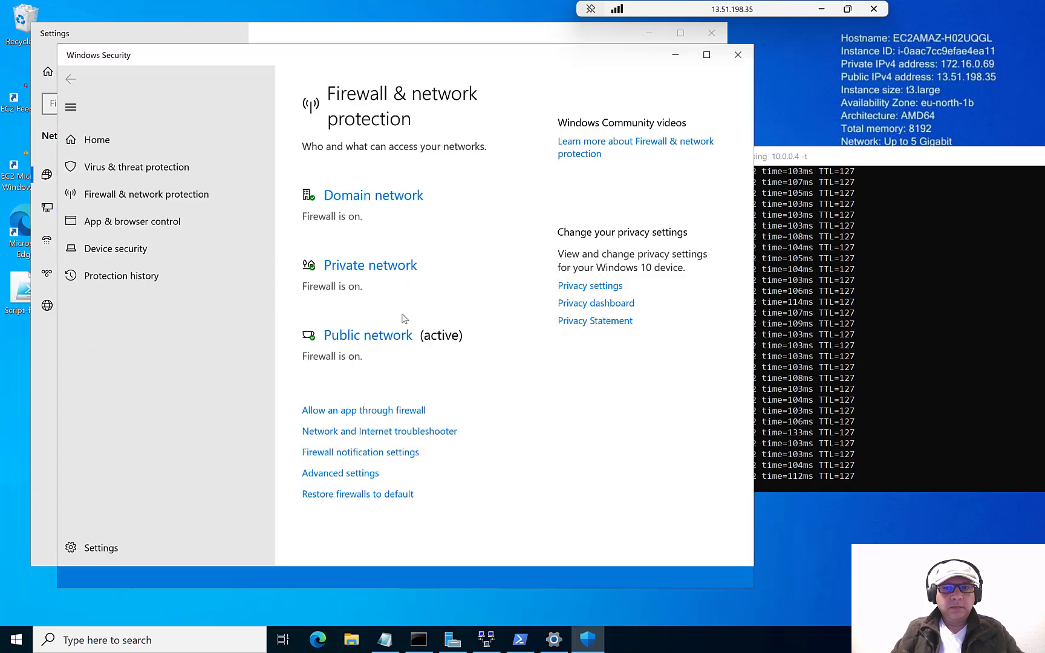
{"action": "left_click", "coordinate": [384, 202]}
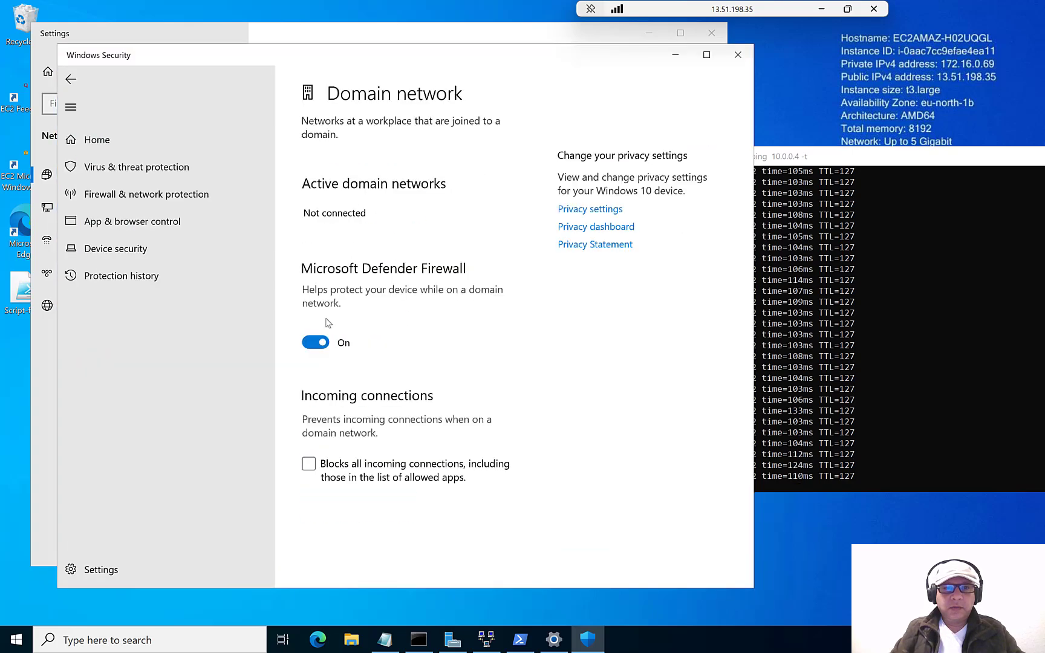
{"action": "left_click", "coordinate": [315, 342]}
{"action": "left_click", "coordinate": [70, 79]}
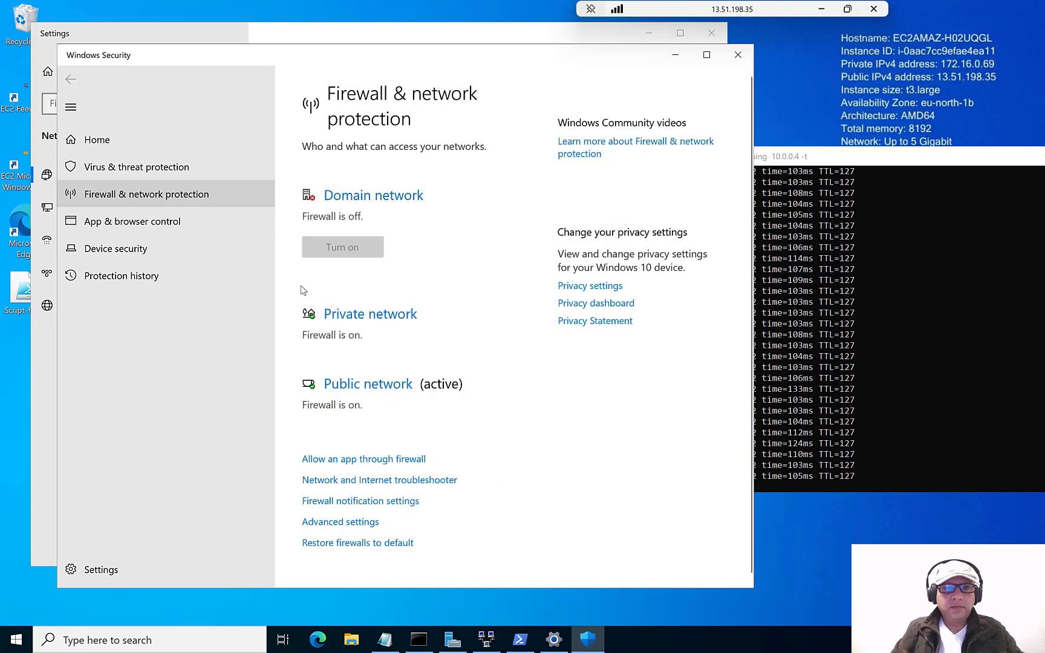
{"action": "left_click", "coordinate": [361, 315]}
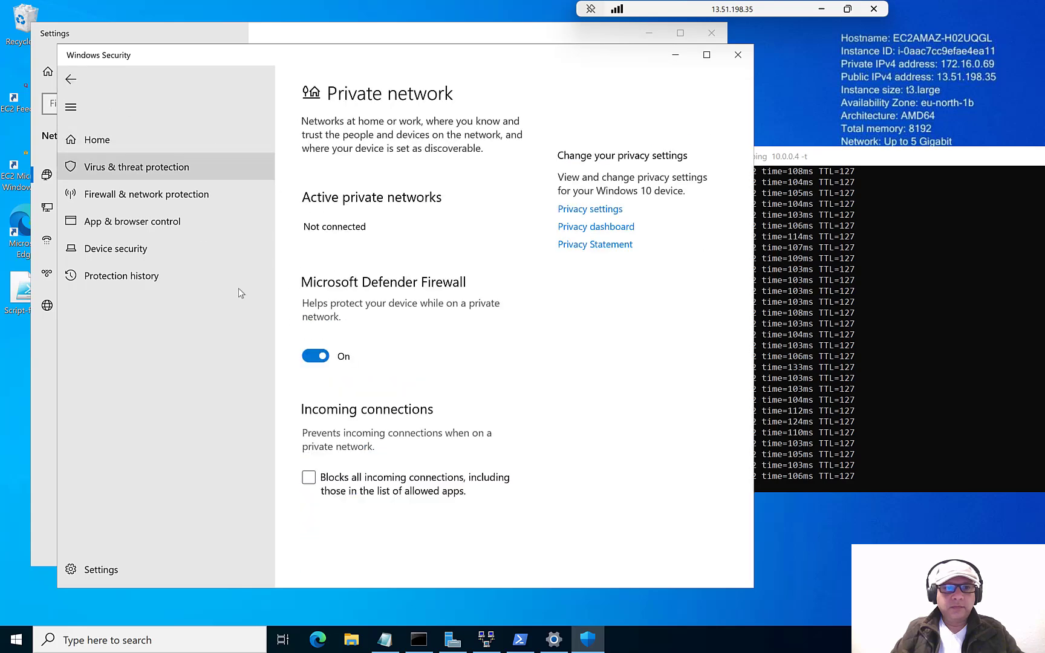
{"action": "left_click", "coordinate": [316, 357]}
{"action": "left_click", "coordinate": [71, 80]}
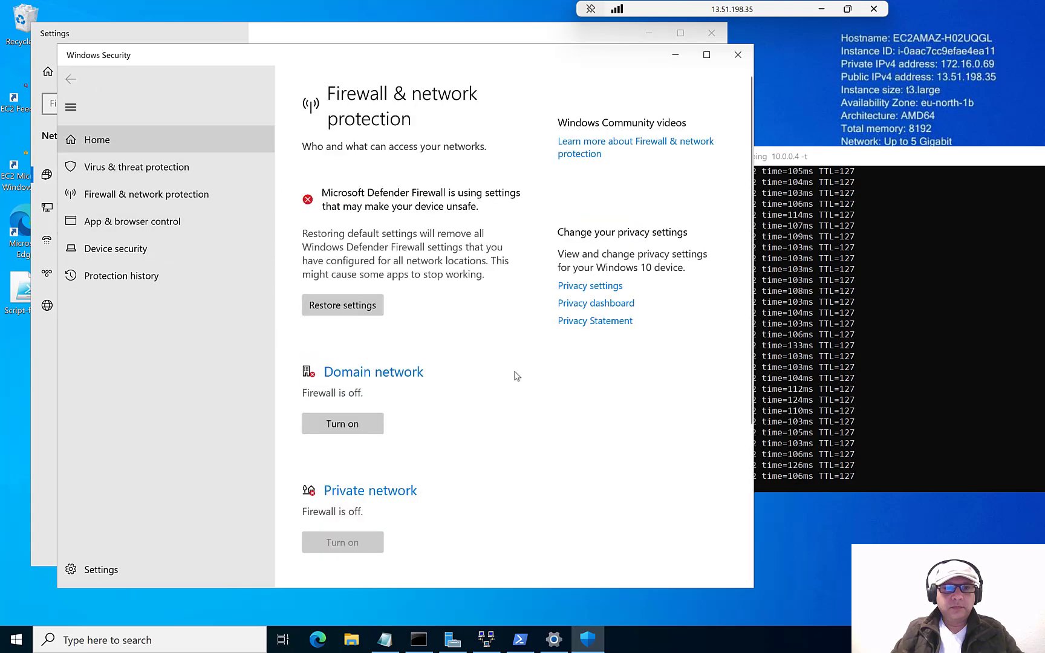
- Turn off the Public network firewall and close Windows Security
{"action": "scroll", "coordinate": [406, 470], "scroll_direction": "down", "scroll_amount": 3}
{"action": "left_click", "coordinate": [397, 455]}
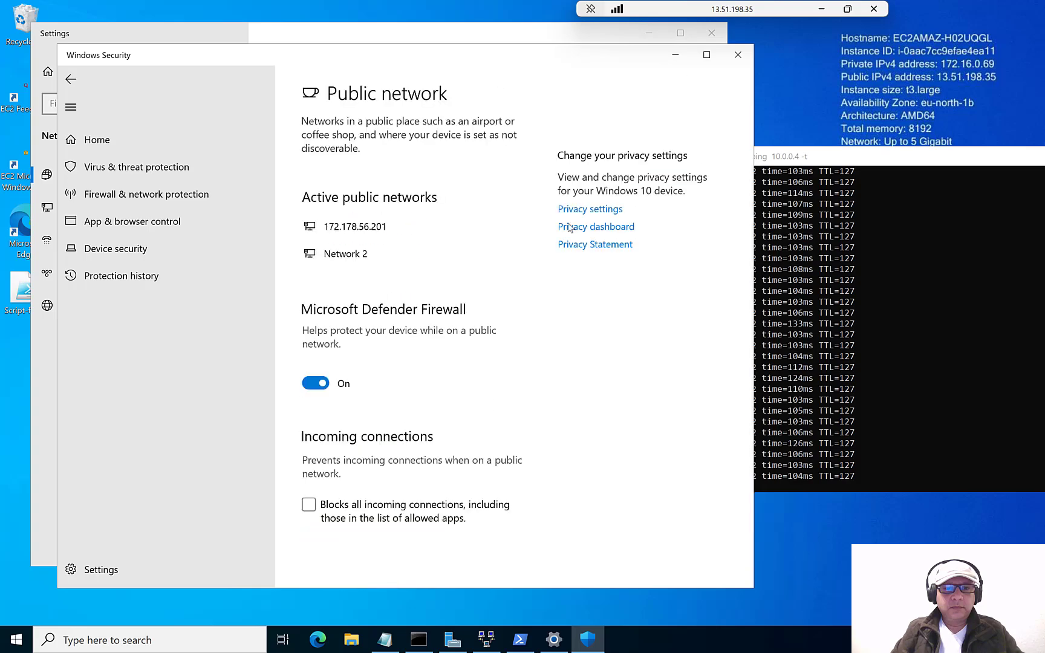
{"action": "left_click", "coordinate": [315, 382]}
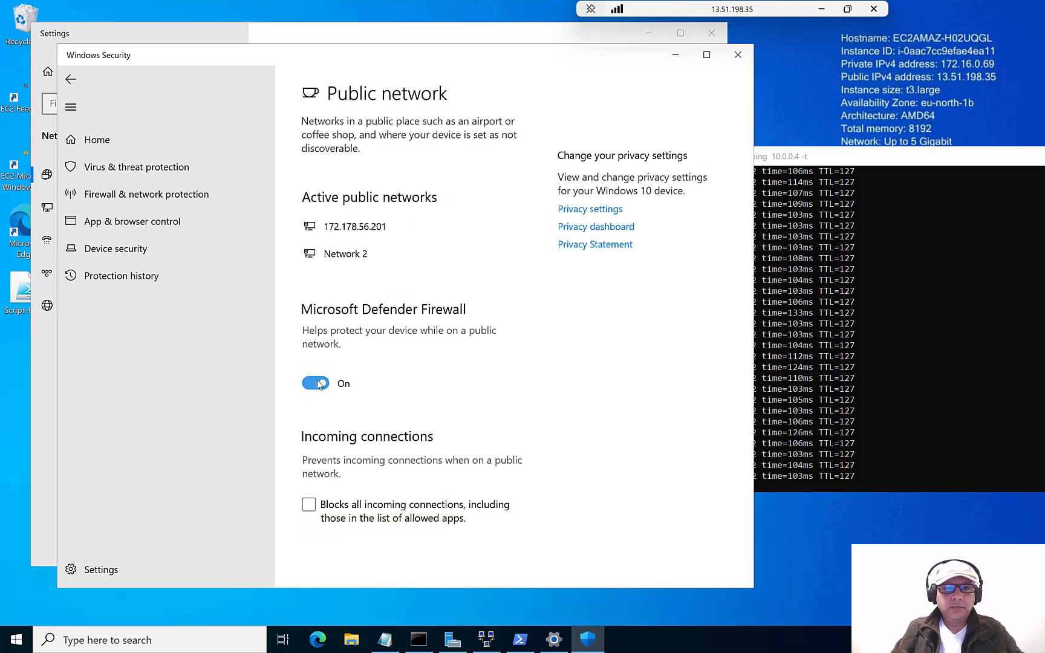
{"action": "left_click", "coordinate": [71, 79]}
{"action": "left_click", "coordinate": [737, 56]}
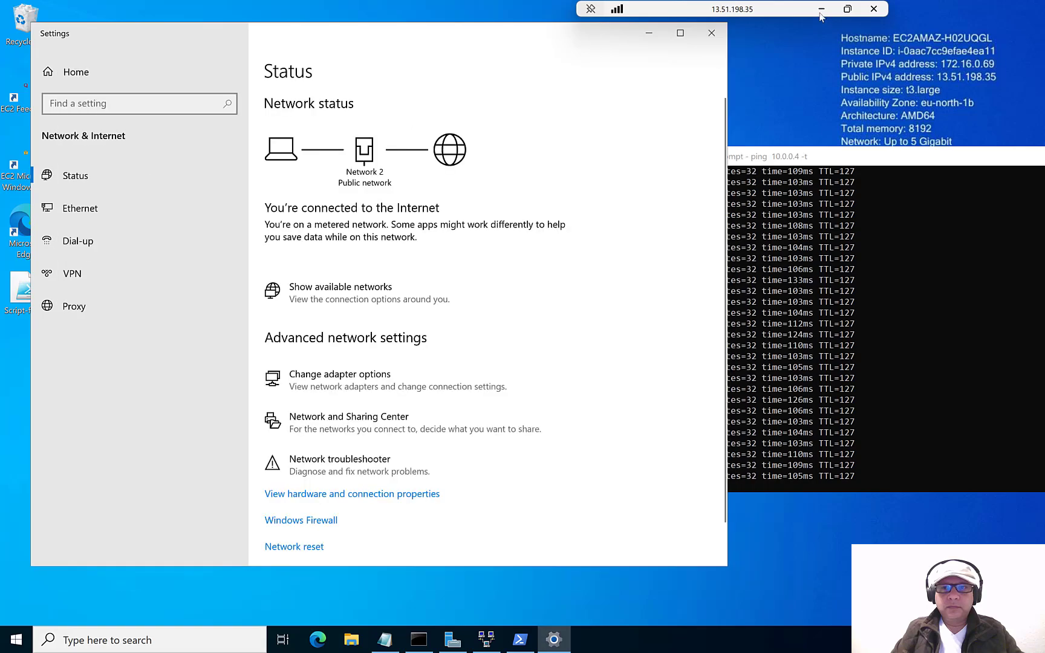
{"action": "left_click", "coordinate": [822, 9]}
- Verify the Azure VM gets ping replies from 172.16.0.69, disconnect it, and minimize the AWS session
{"action": "mouse_move", "coordinate": [764, 638]}
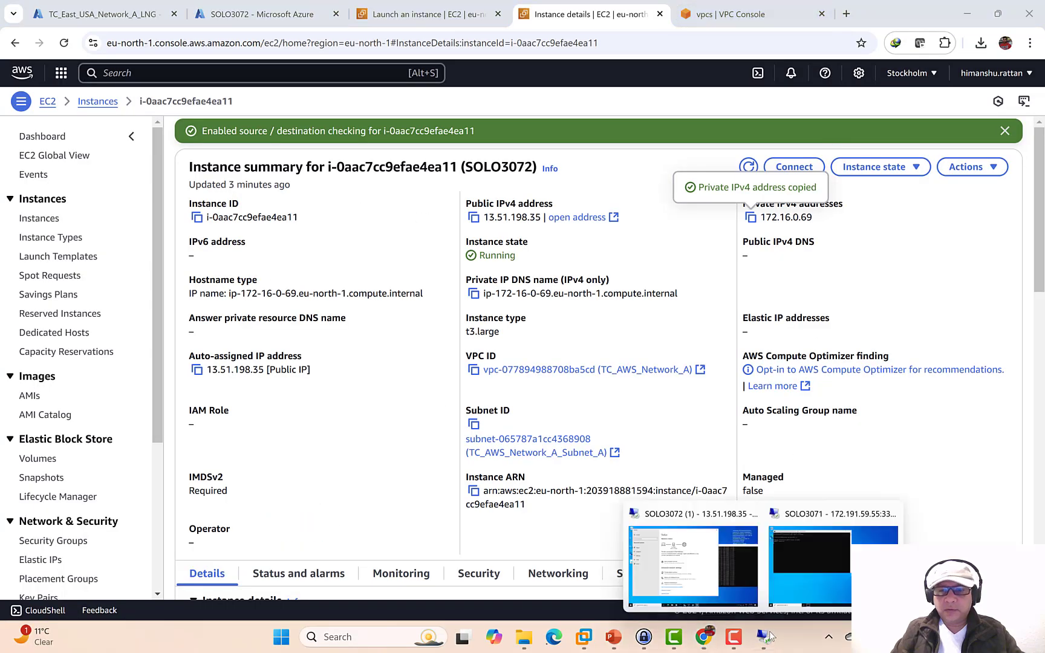
{"action": "left_click", "coordinate": [817, 557]}
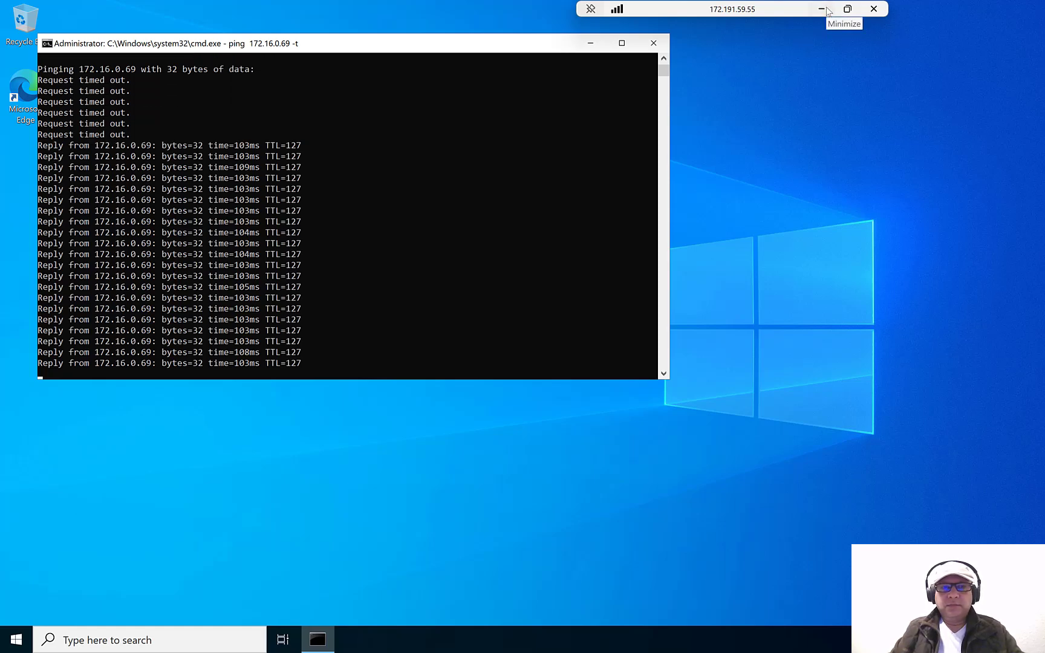
{"action": "left_click", "coordinate": [872, 11]}
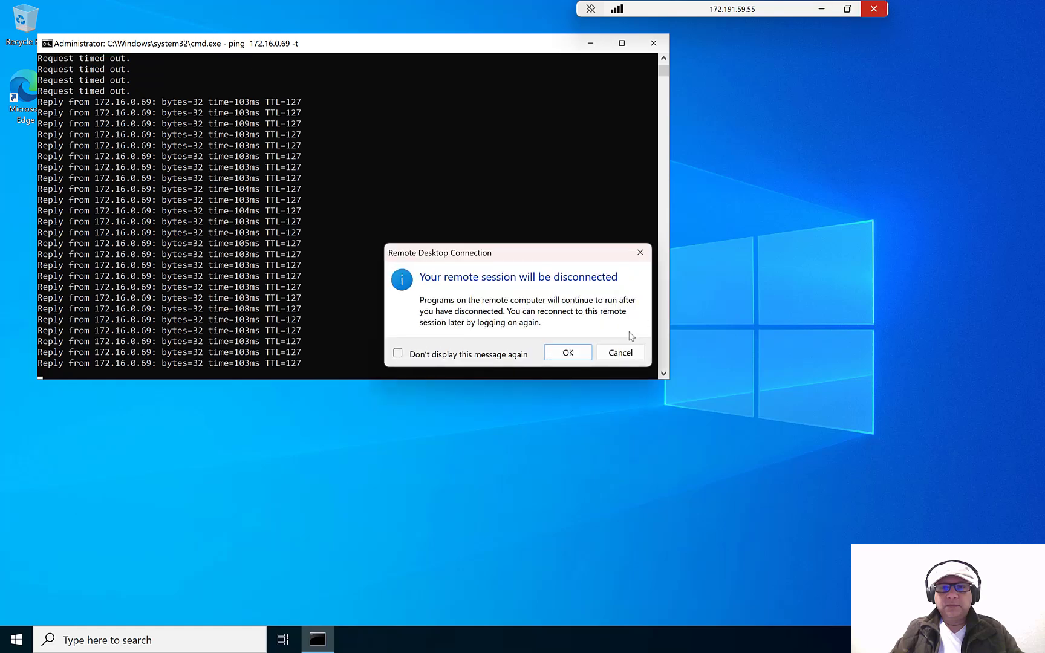
{"action": "left_click", "coordinate": [573, 352]}
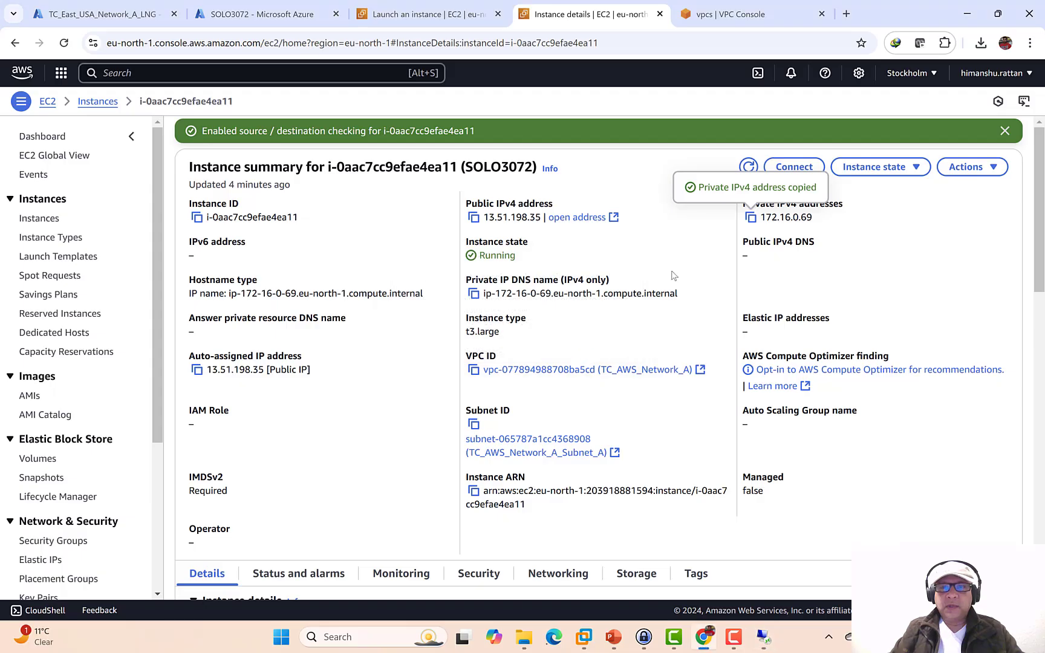
{"action": "left_click", "coordinate": [754, 644]}
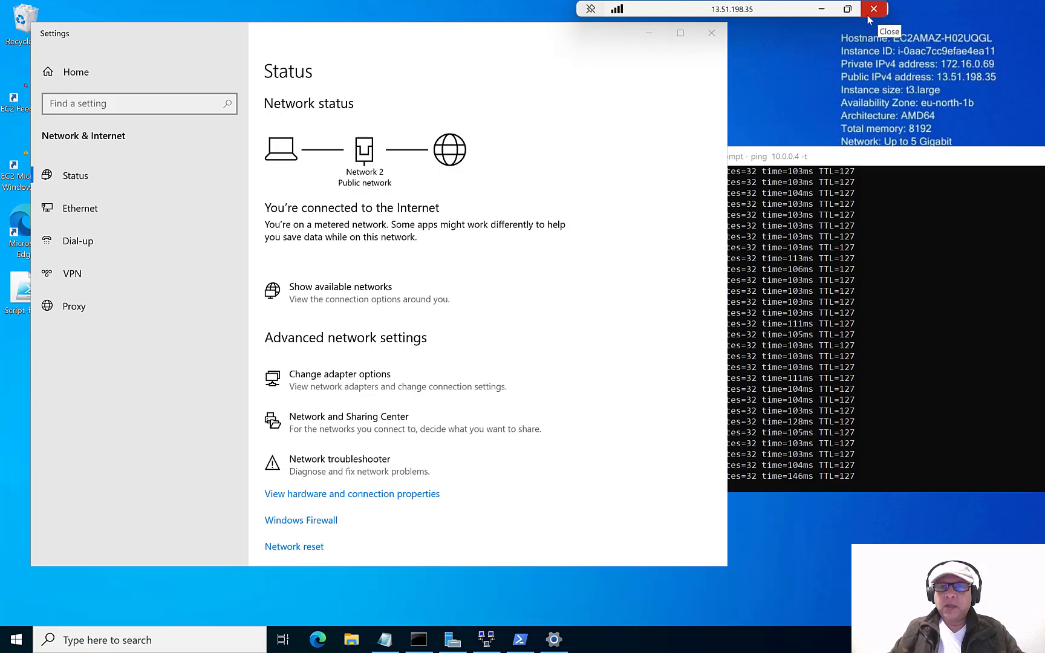
{"action": "left_click", "coordinate": [822, 9]}
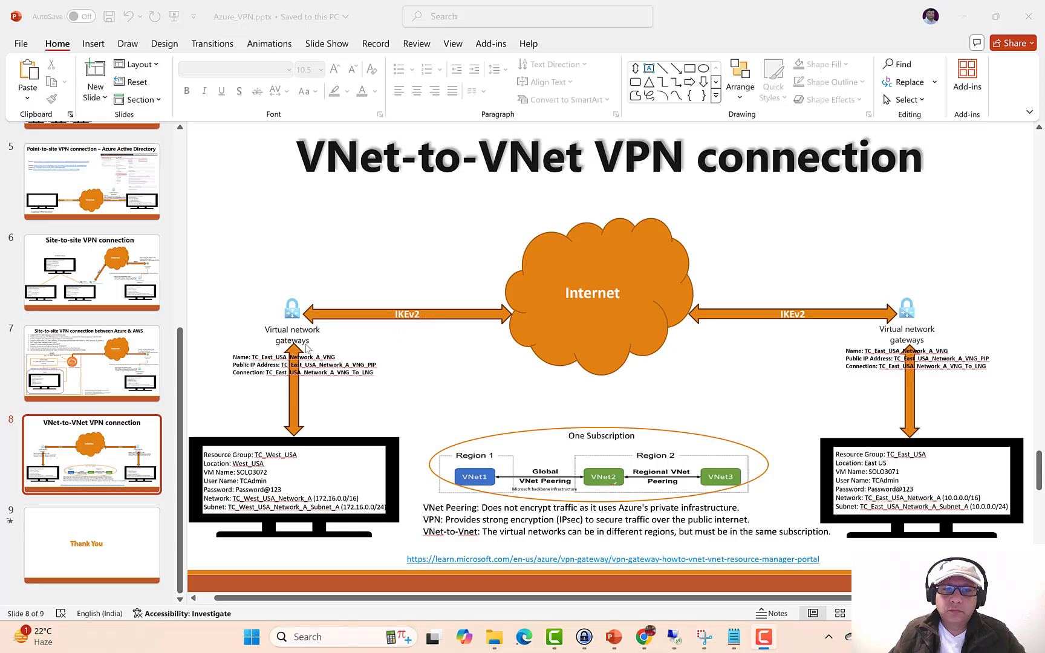
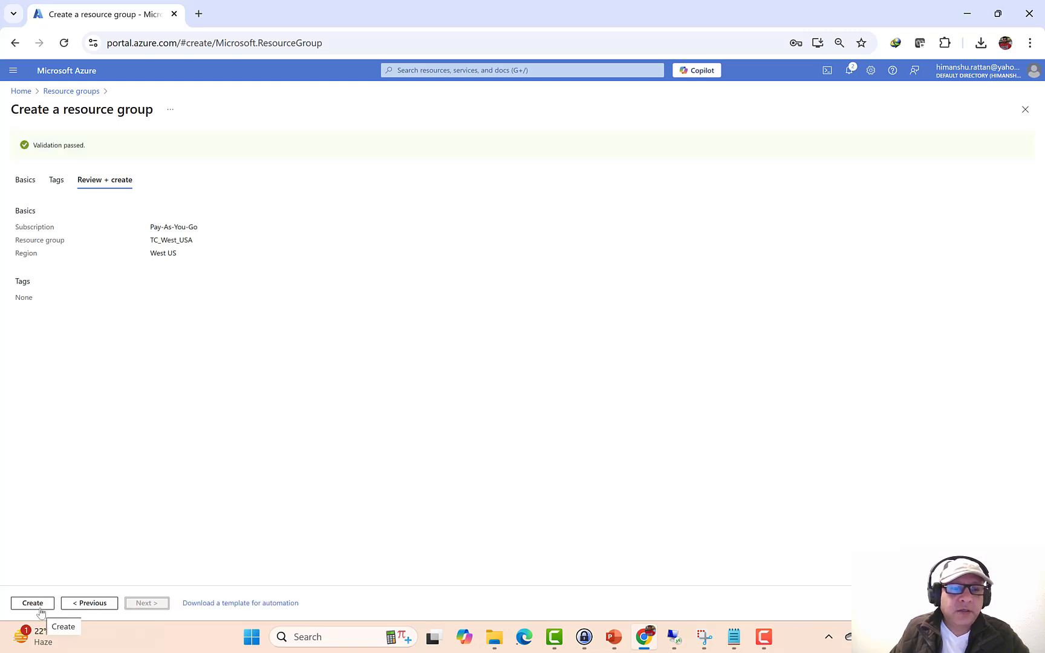
- Create the TC_West_USA resource group in West US, then go back to the portal Home page
{"action": "left_click", "coordinate": [33, 603]}
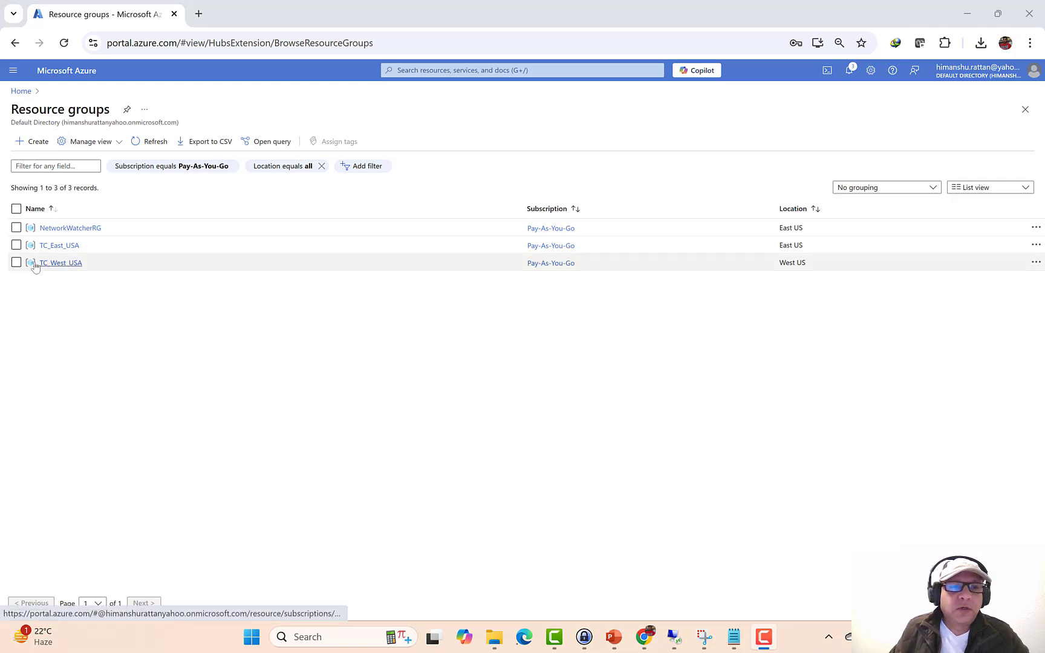
{"action": "left_click", "coordinate": [21, 91]}
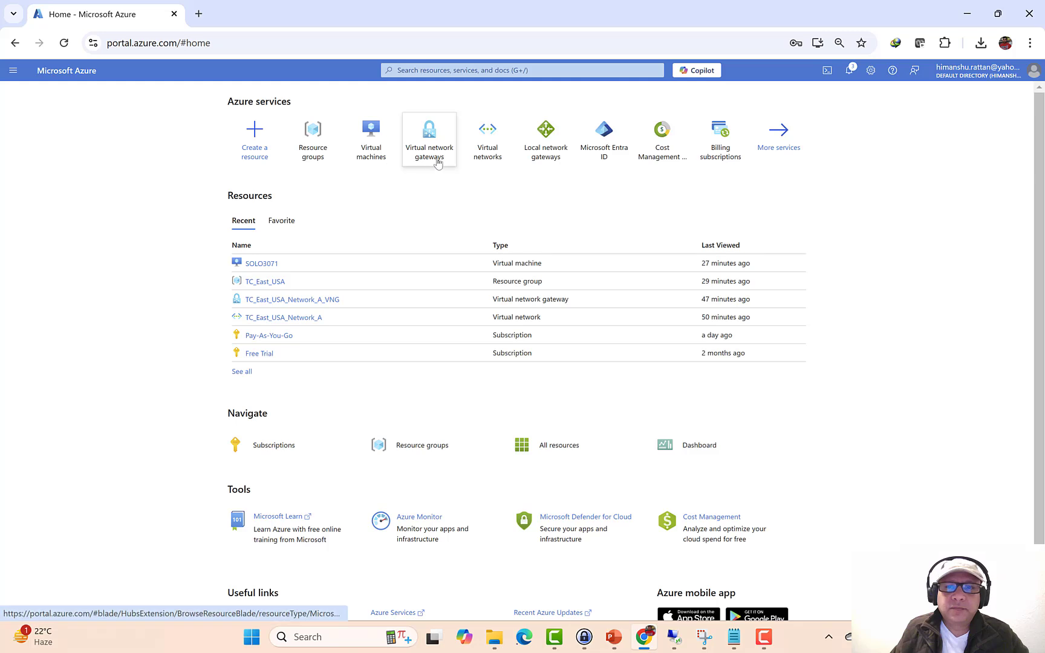
- Start a new virtual network in the TC_West_USA resource group
{"action": "left_click", "coordinate": [495, 151]}
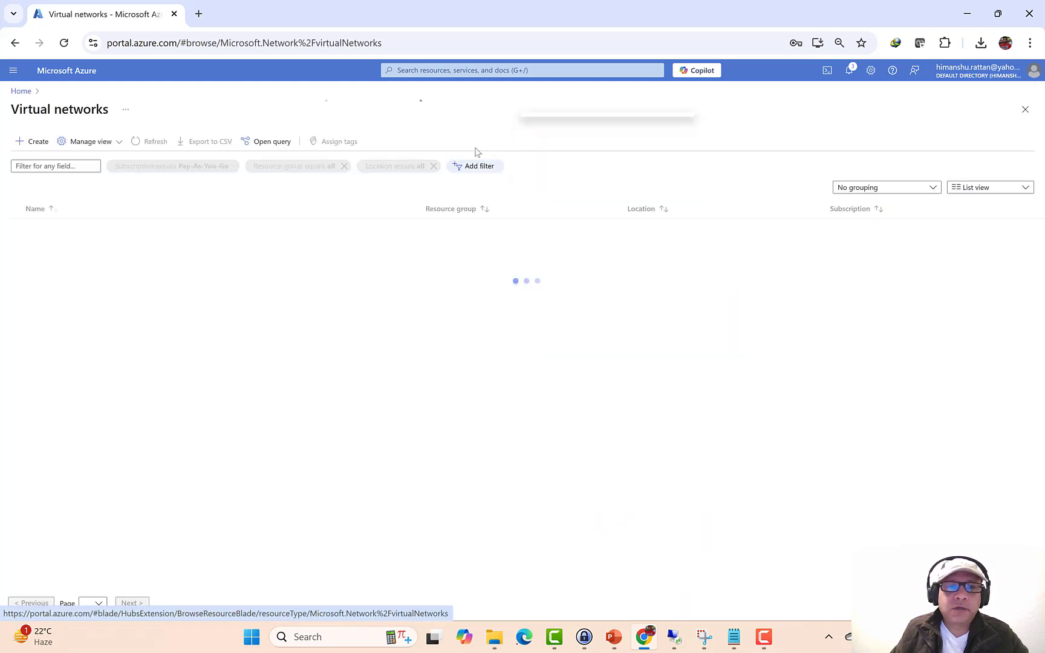
{"action": "left_click", "coordinate": [37, 142]}
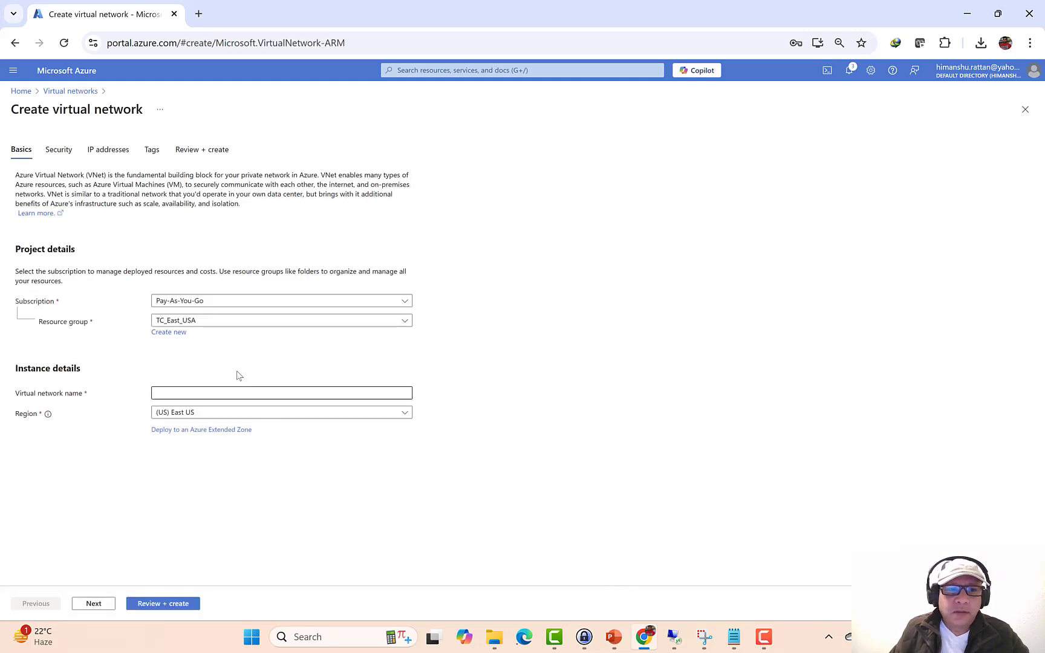
{"action": "left_click", "coordinate": [202, 322]}
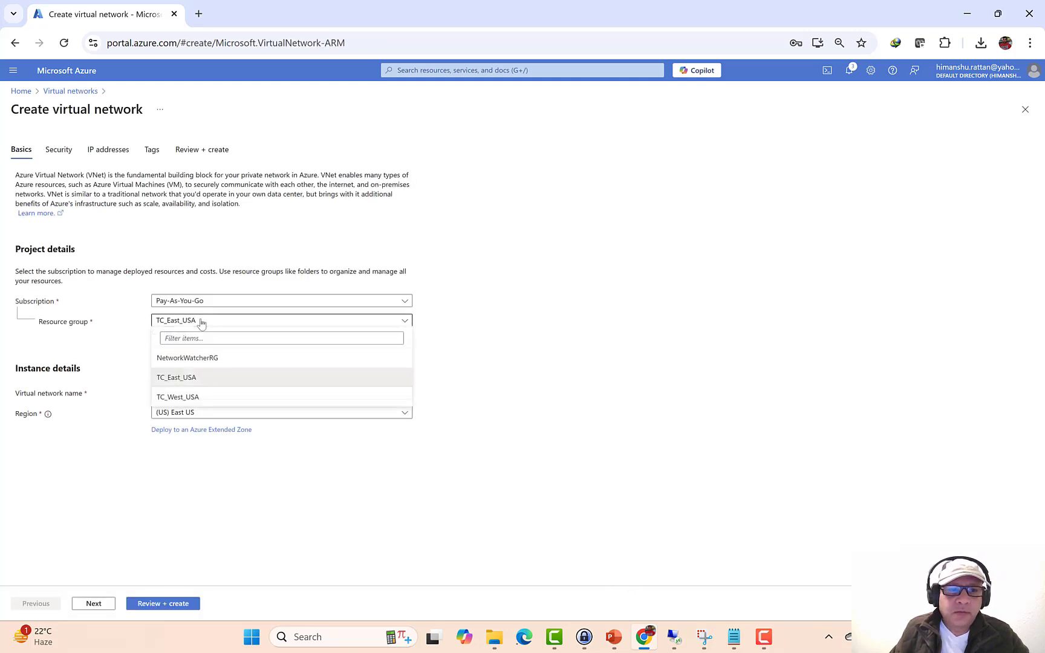
{"action": "left_click", "coordinate": [184, 399]}
- Copy the name TC_West_USA_Network_A from the planning slide for the network name field
{"action": "left_click", "coordinate": [613, 635]}
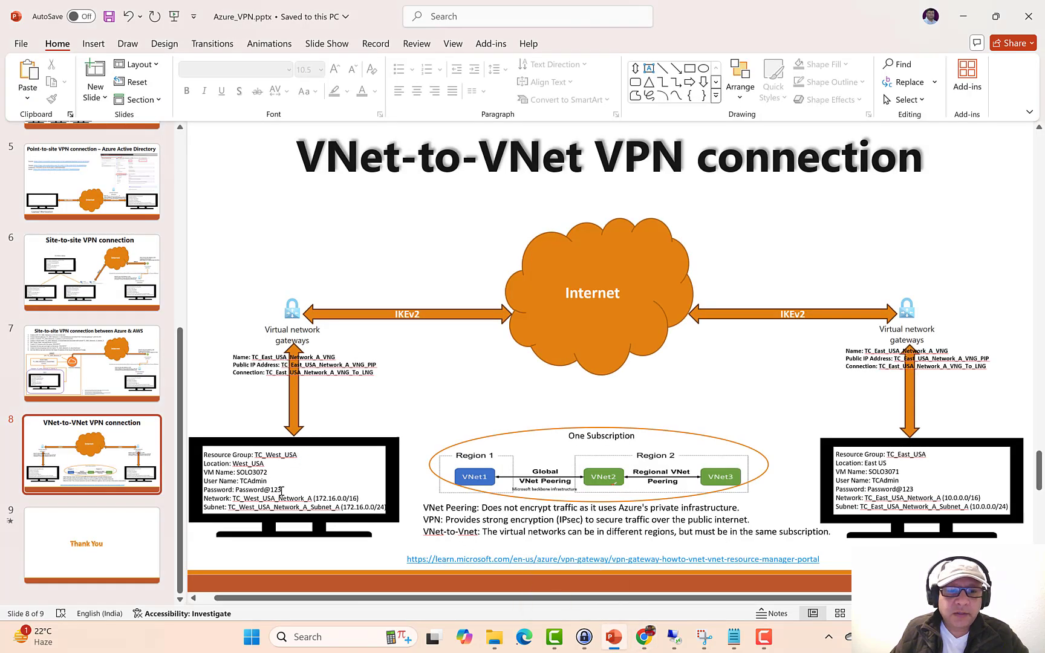
{"action": "left_click_drag", "start_coordinate": [312, 500], "coordinate": [235, 497]}
{"action": "key", "text": "ctrl+c"}
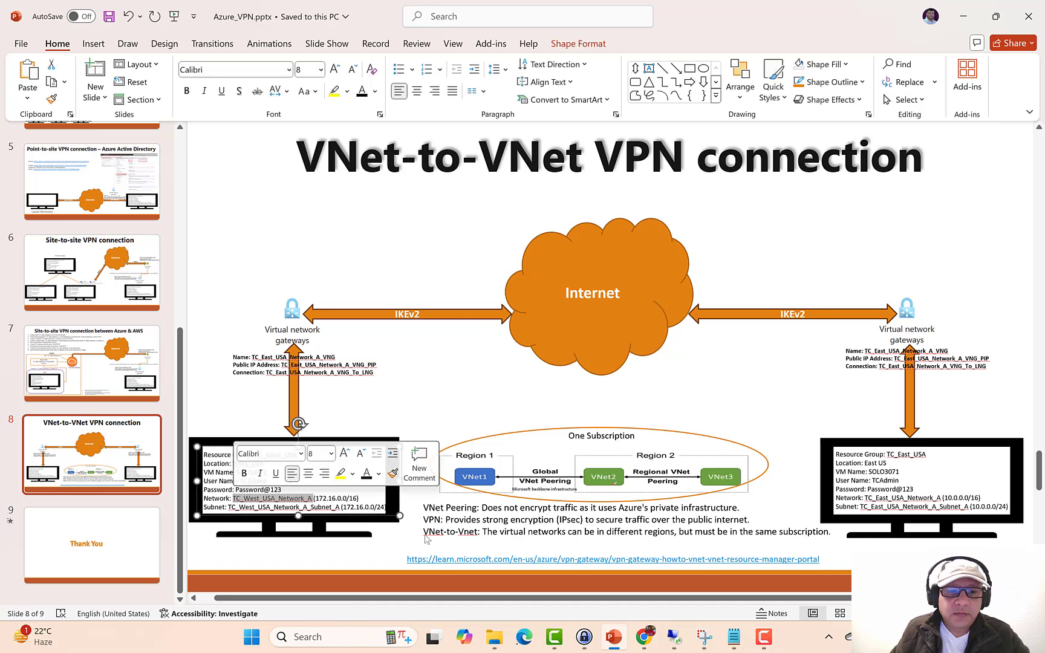
{"action": "left_click", "coordinate": [643, 637]}
{"action": "left_click", "coordinate": [200, 394]}
- Enter TC_West_USA_Network_A as the virtual network name
{"action": "key", "text": "ctrl+v"}
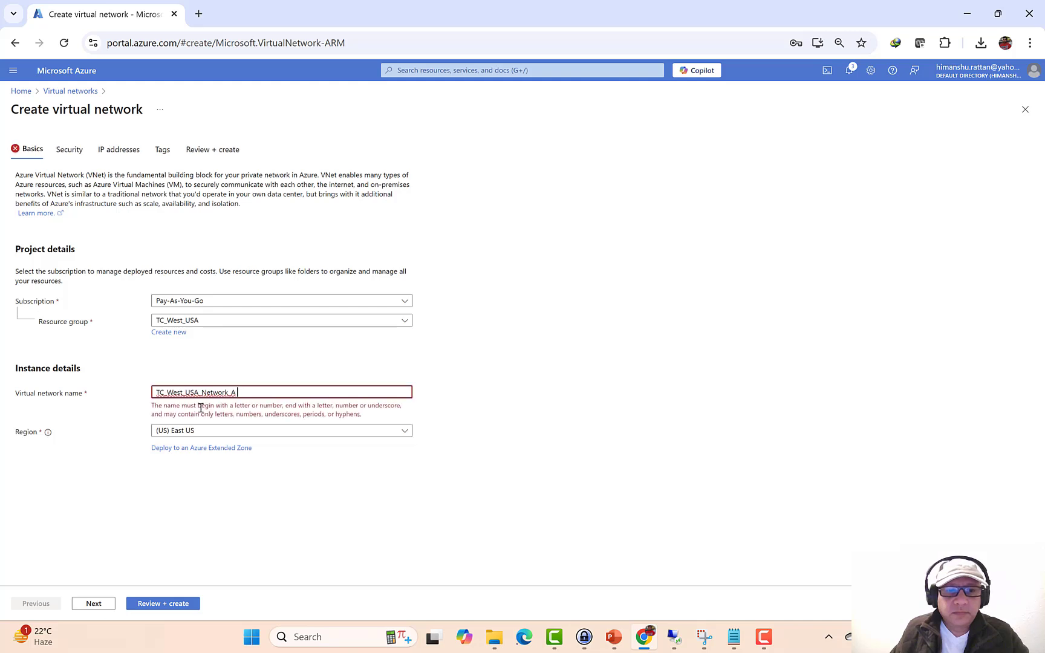
{"action": "key", "text": "BackSpace"}
{"action": "key", "text": "ctrl+a"}
{"action": "key", "text": "ctrl+c"}
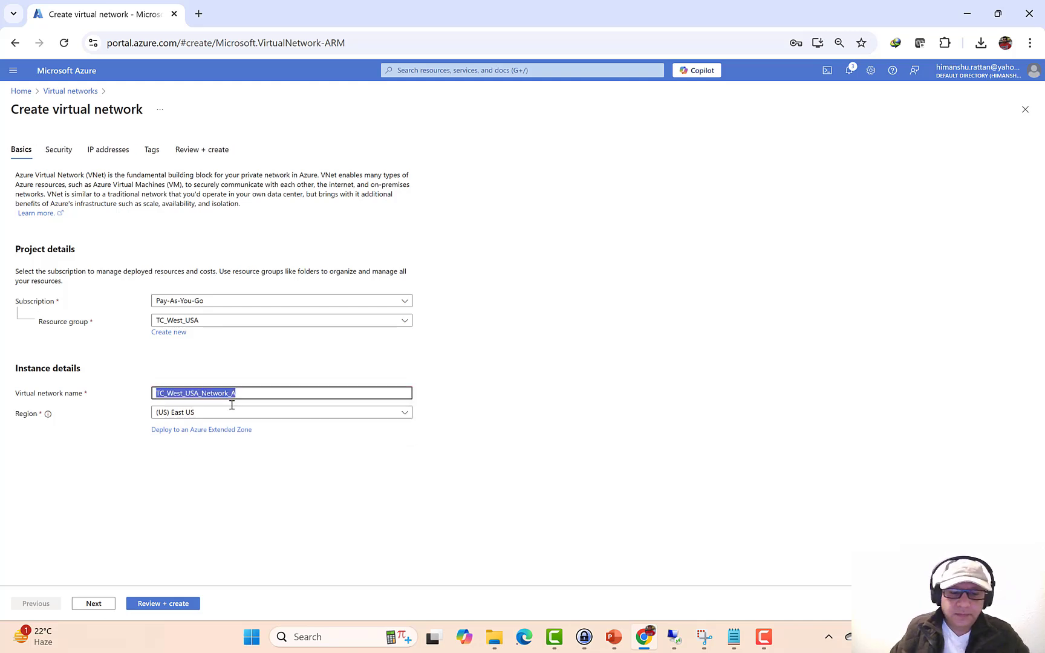
- Set the network's region to (US) West US and continue to the Security tab
{"action": "left_click", "coordinate": [343, 417]}
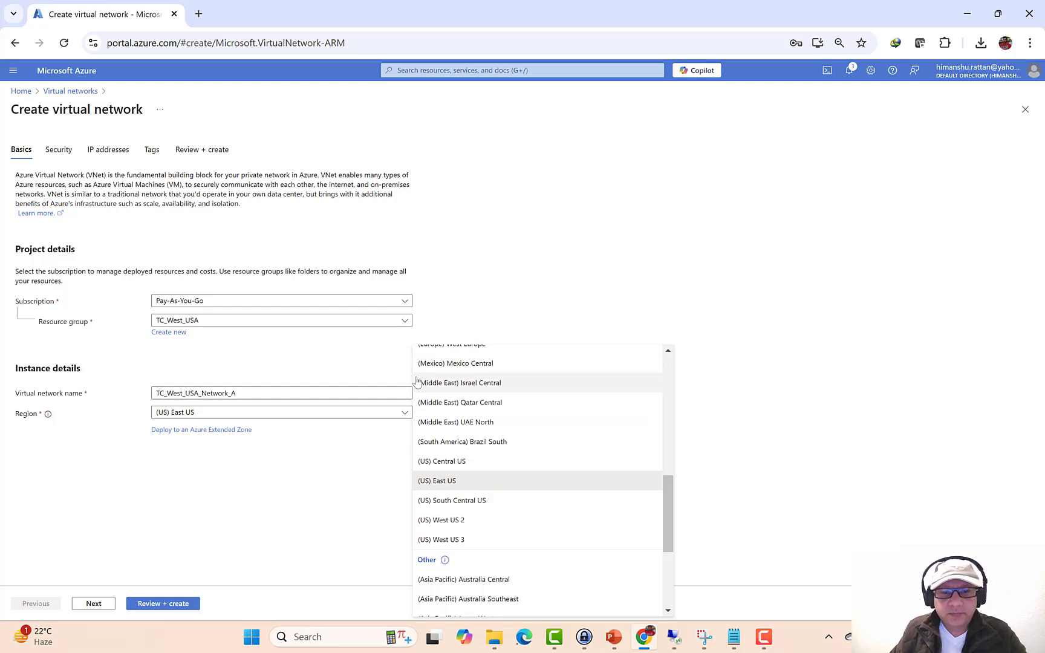
{"action": "left_click", "coordinate": [270, 419]}
{"action": "left_click", "coordinate": [270, 419]}
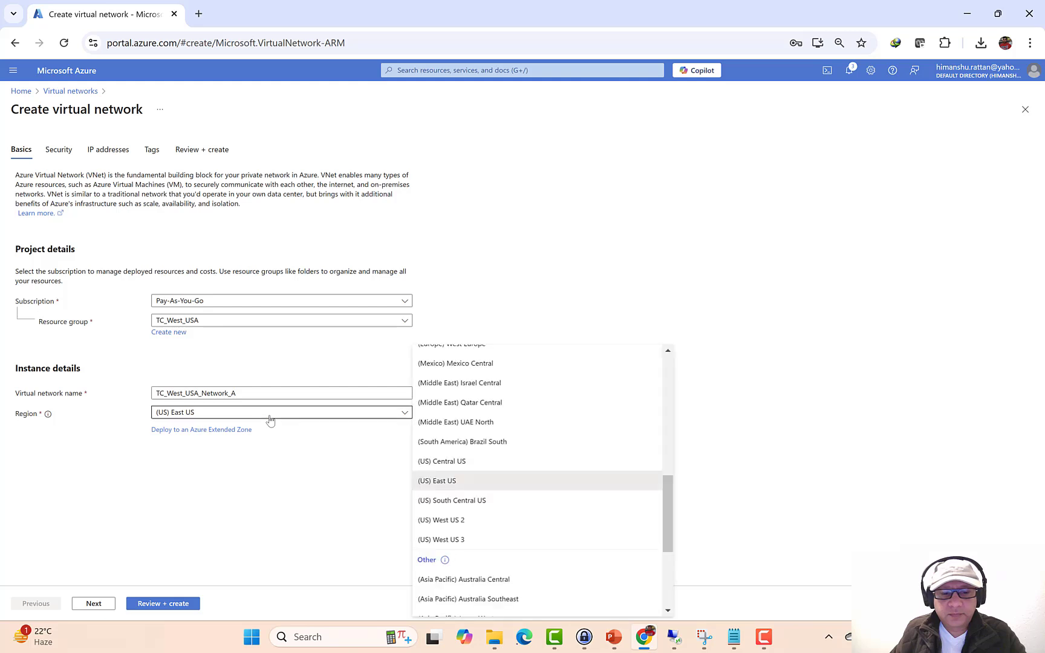
{"action": "scroll", "coordinate": [603, 540], "scroll_direction": "down", "scroll_amount": 3}
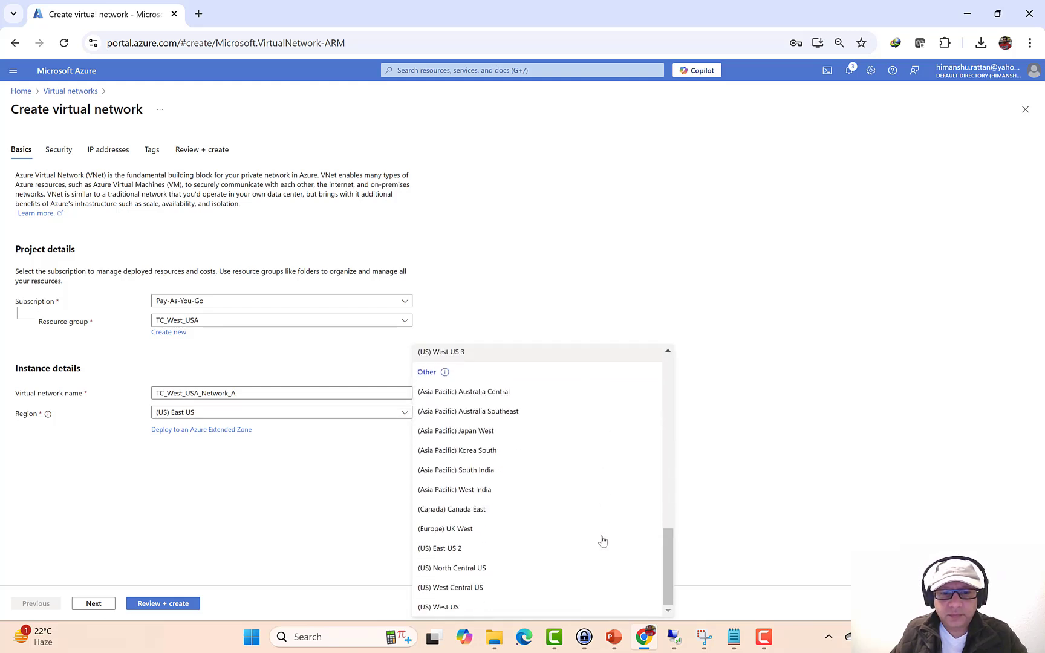
{"action": "scroll", "coordinate": [602, 541], "scroll_direction": "up", "scroll_amount": 3}
{"action": "scroll", "coordinate": [602, 540], "scroll_direction": "down", "scroll_amount": 3}
{"action": "left_click", "coordinate": [478, 606]}
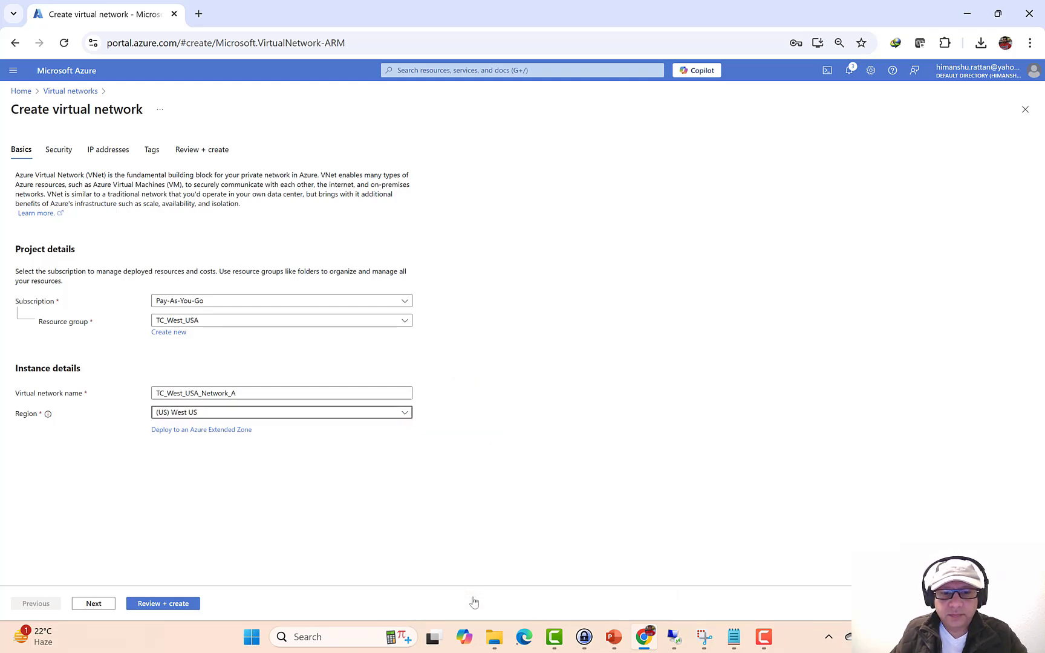
{"action": "left_click", "coordinate": [94, 603]}
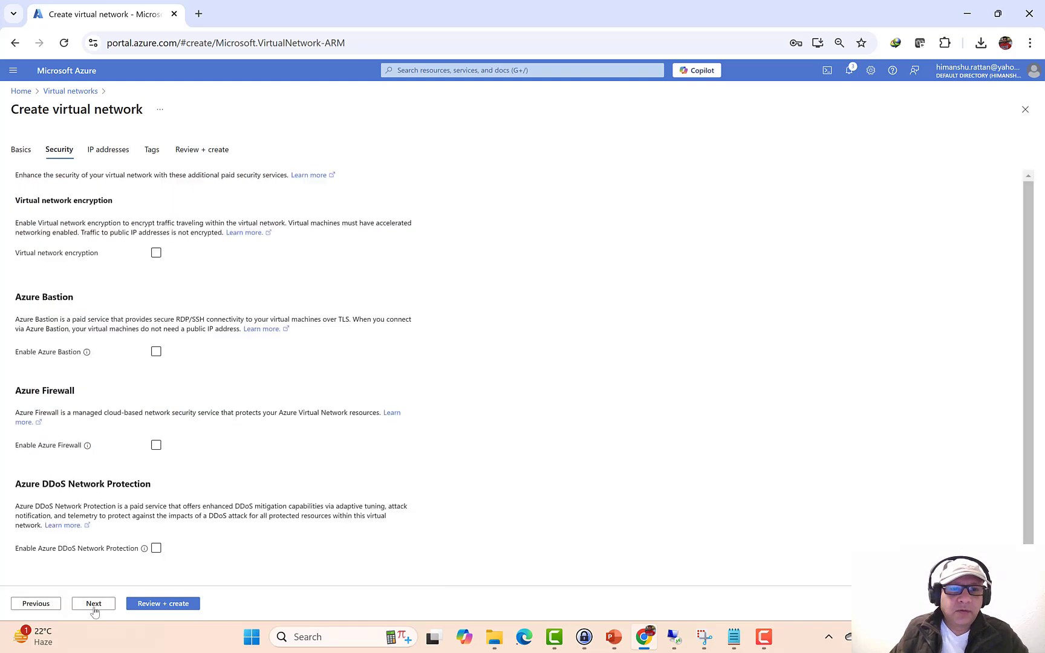
- On the IP addresses tab, change the address space from 10.0.0.0 to 172.16.0.0/16
{"action": "left_click", "coordinate": [94, 603]}
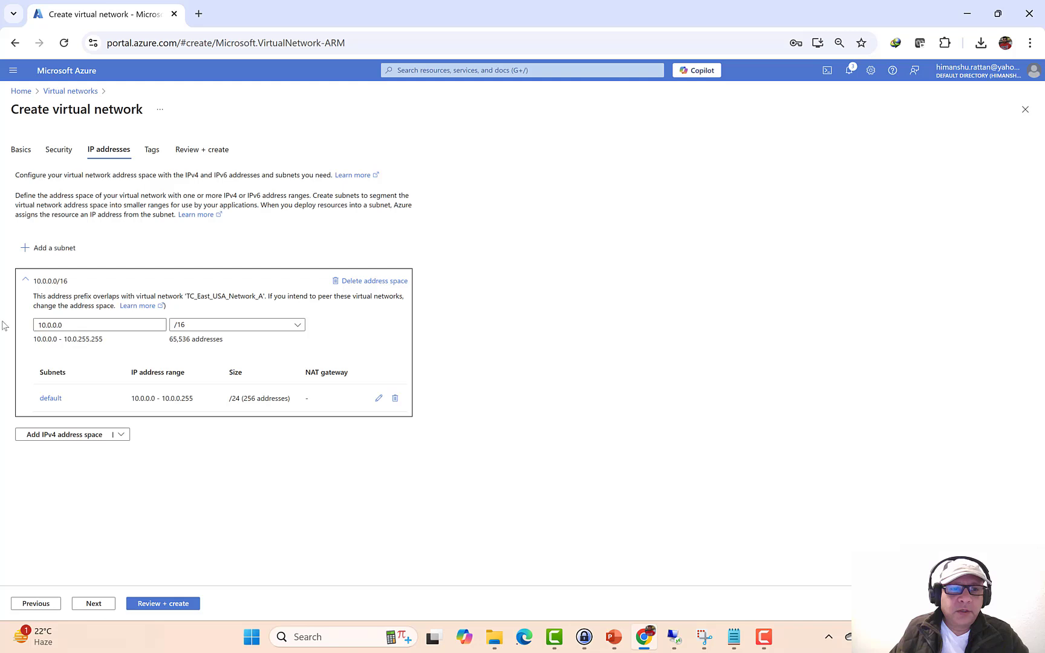
{"action": "double_click", "coordinate": [106, 322]}
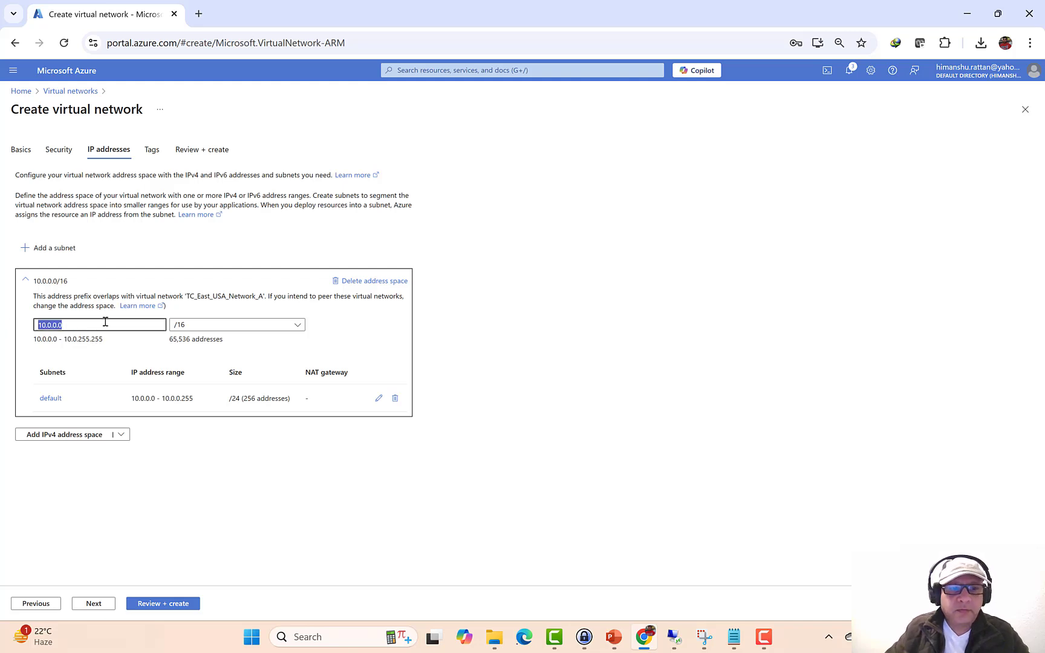
{"action": "type", "text": "172"}
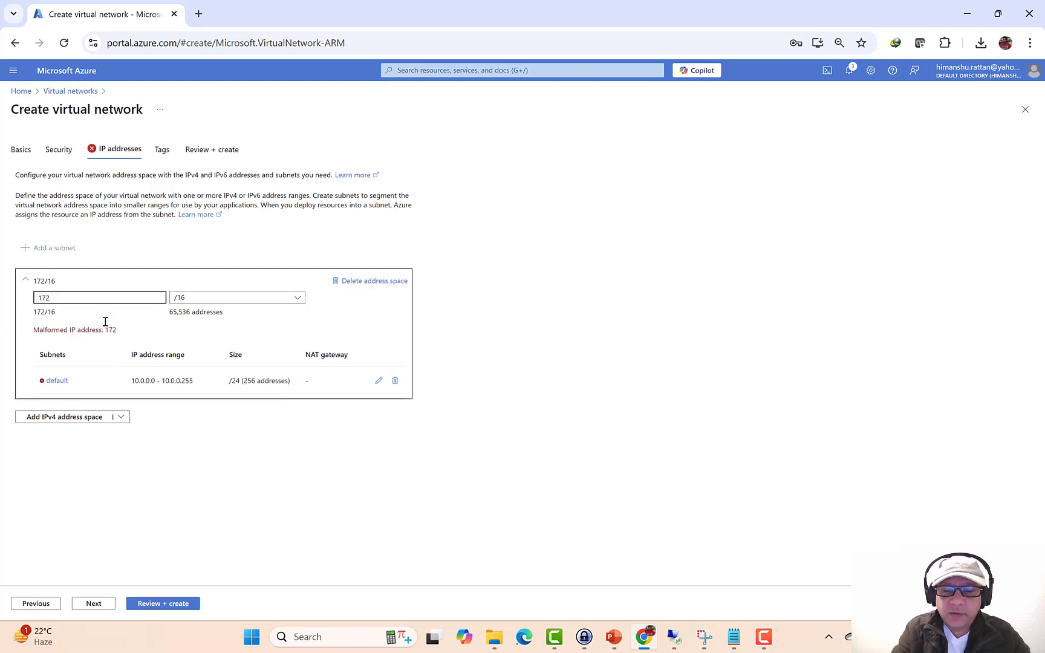
{"action": "type", "text": ".16.0.0"}
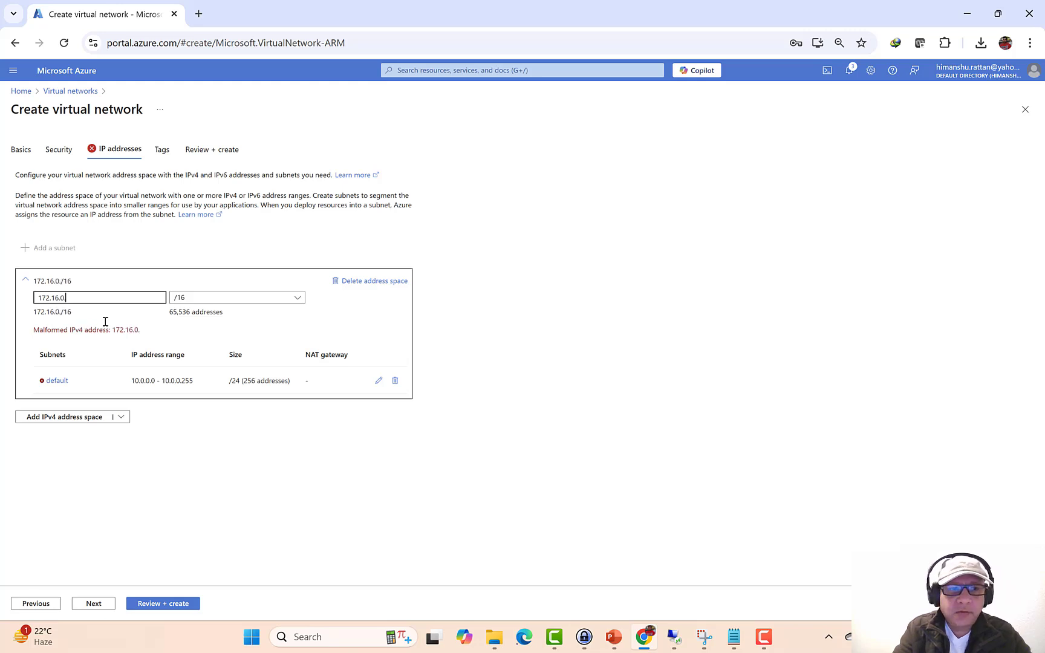
- Rename the default subnet to TC_West_USA_Network_A_Subnet_A and save it
{"action": "left_click", "coordinate": [51, 371]}
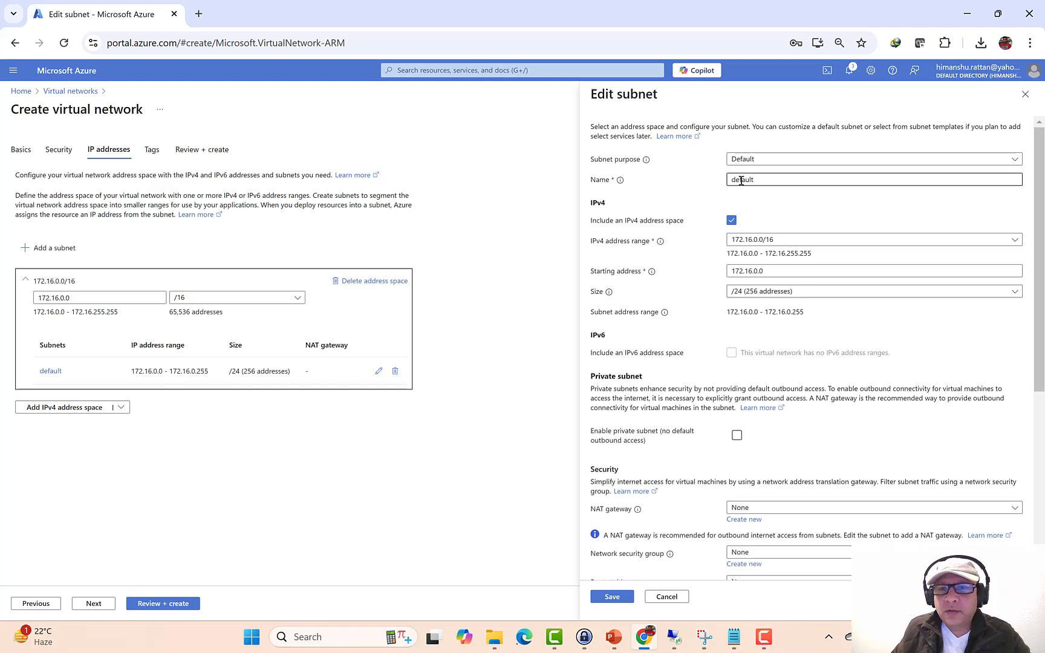
{"action": "double_click", "coordinate": [740, 180]}
{"action": "key", "text": "ctrl+v"}
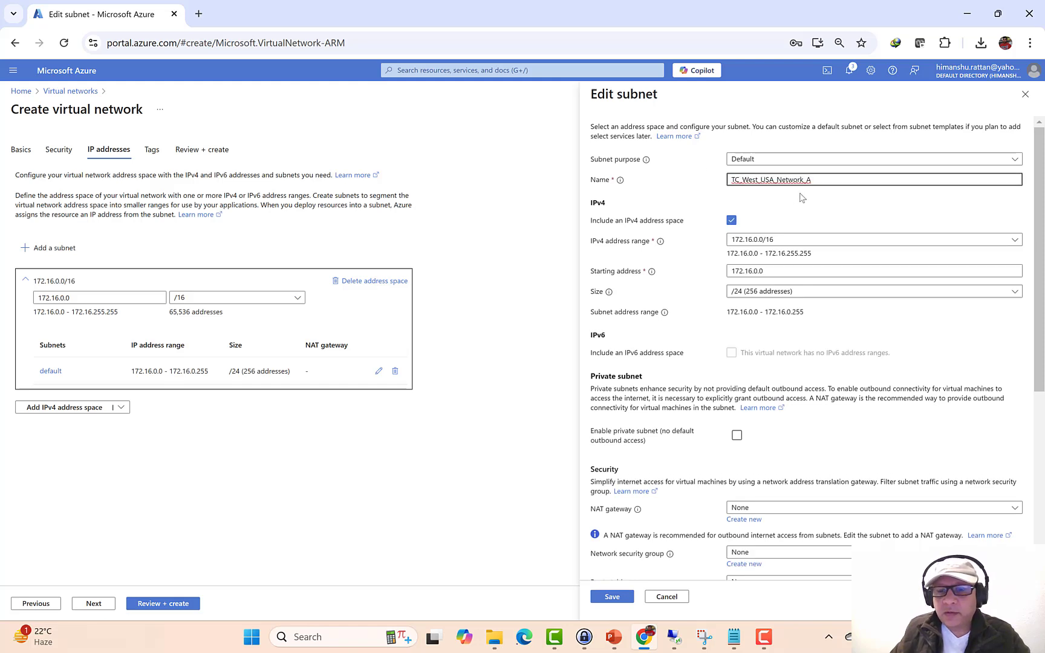
{"action": "type", "text": "_Subnet_A"}
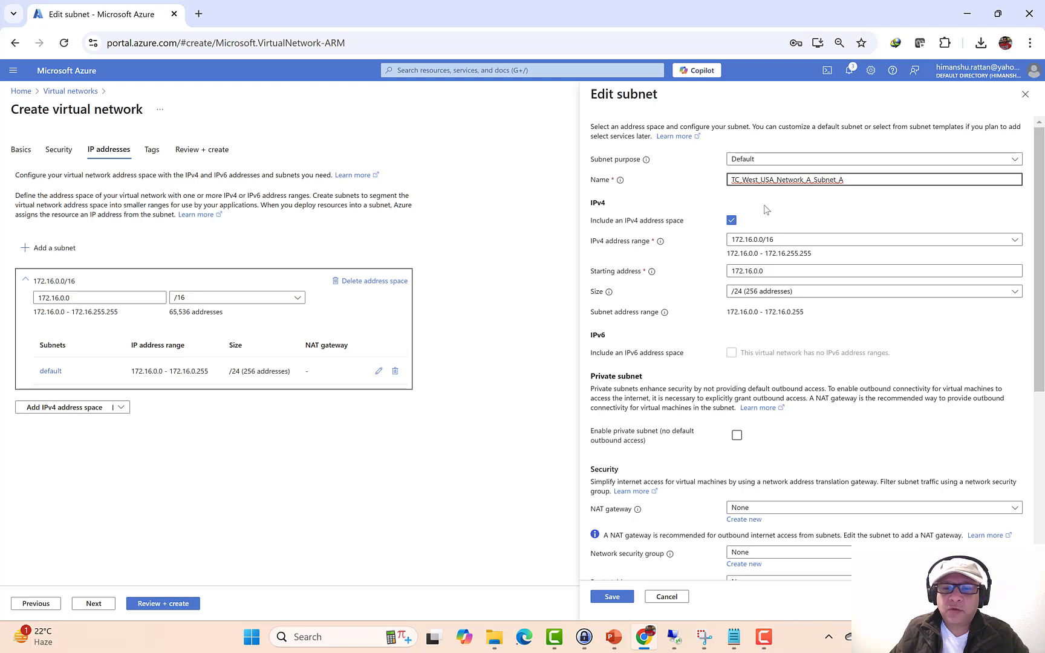
{"action": "left_click", "coordinate": [612, 596]}
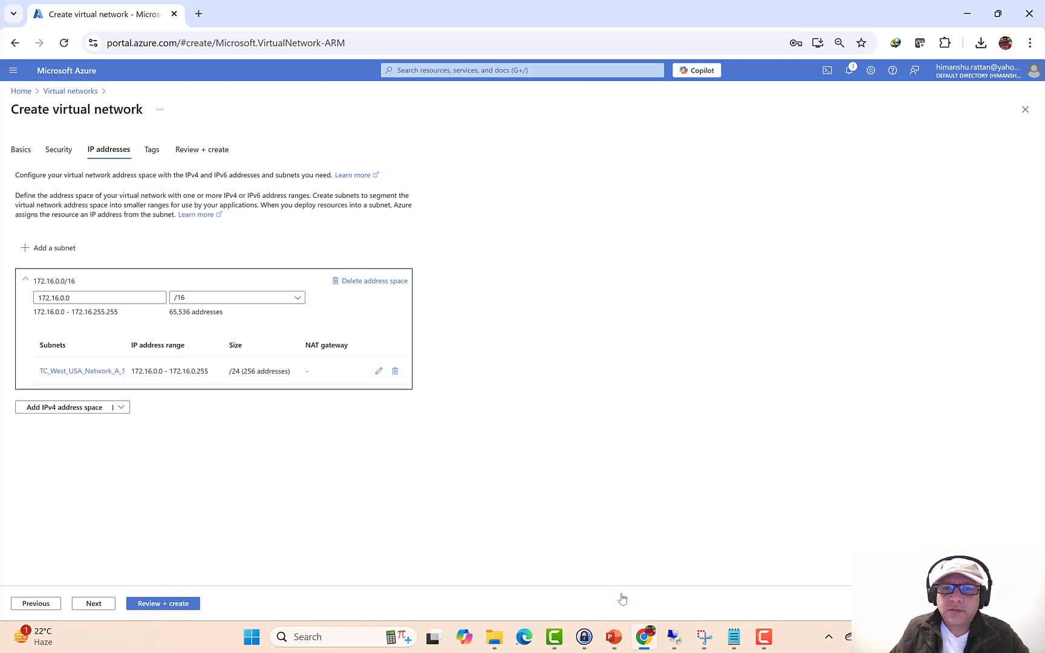
- Review and create TC_West_USA_Network_A, then open it and check it against the slide
{"action": "left_click", "coordinate": [103, 609]}
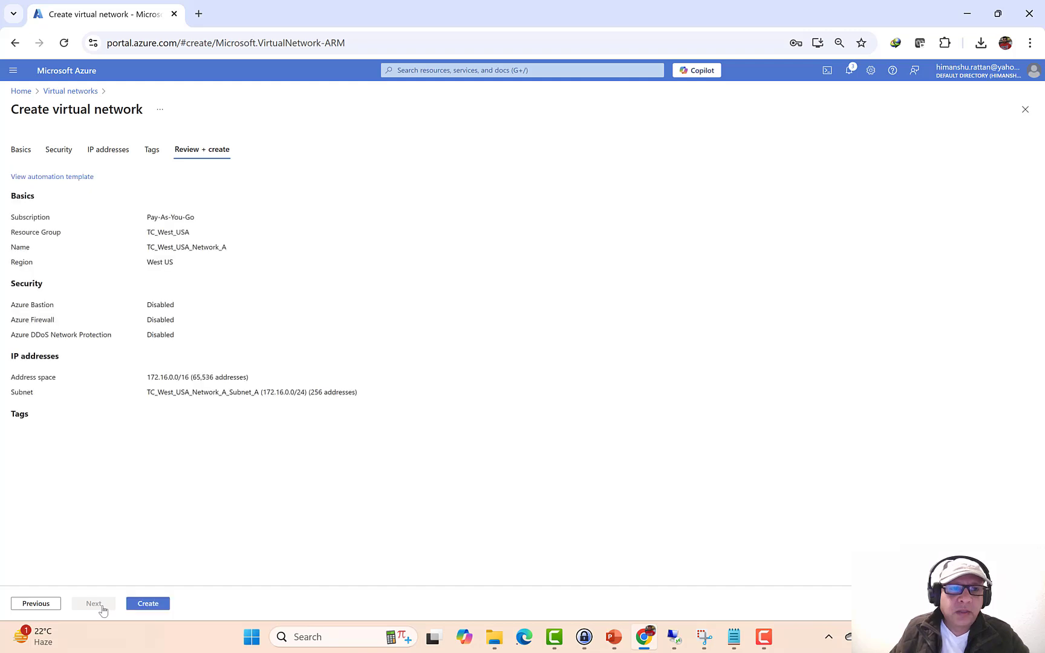
{"action": "left_click", "coordinate": [142, 613]}
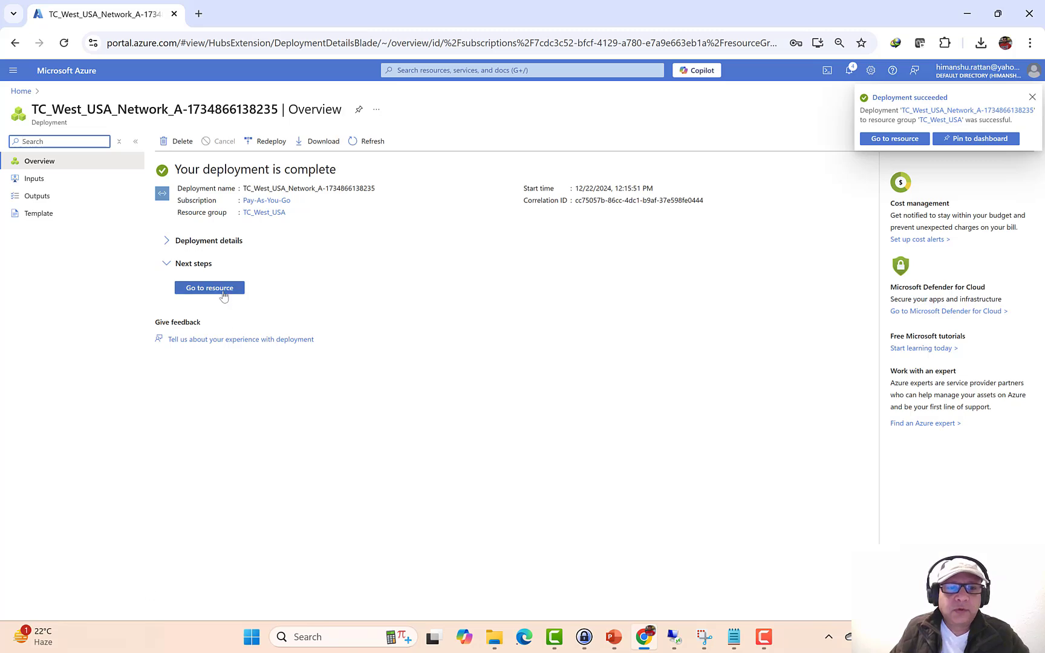
{"action": "left_click", "coordinate": [225, 289]}
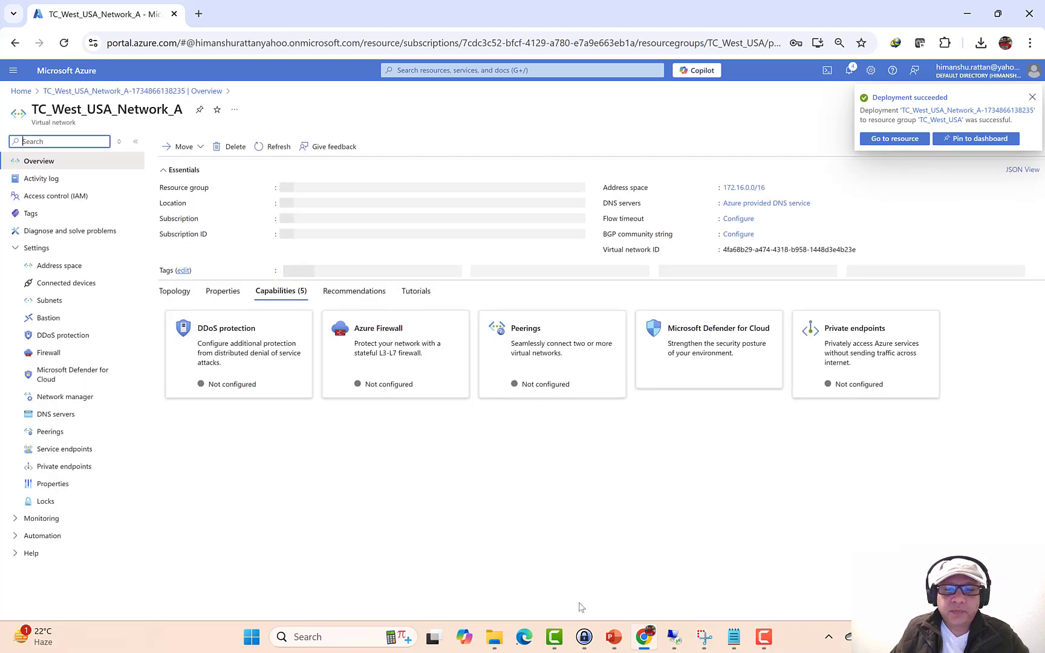
{"action": "left_click", "coordinate": [613, 637]}
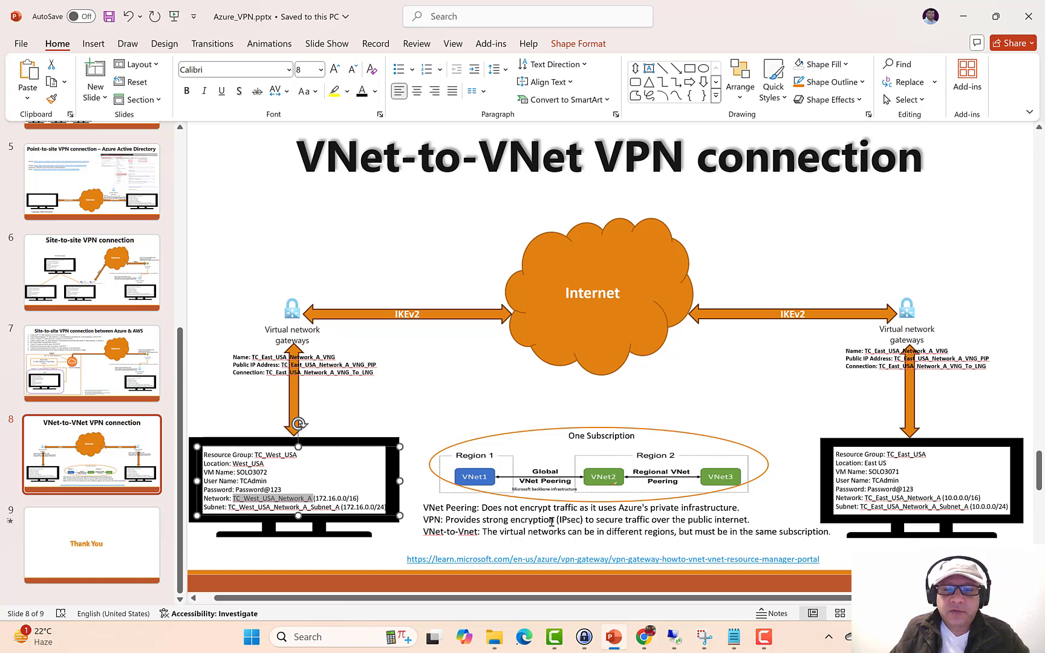
{"action": "left_click", "coordinate": [645, 637]}
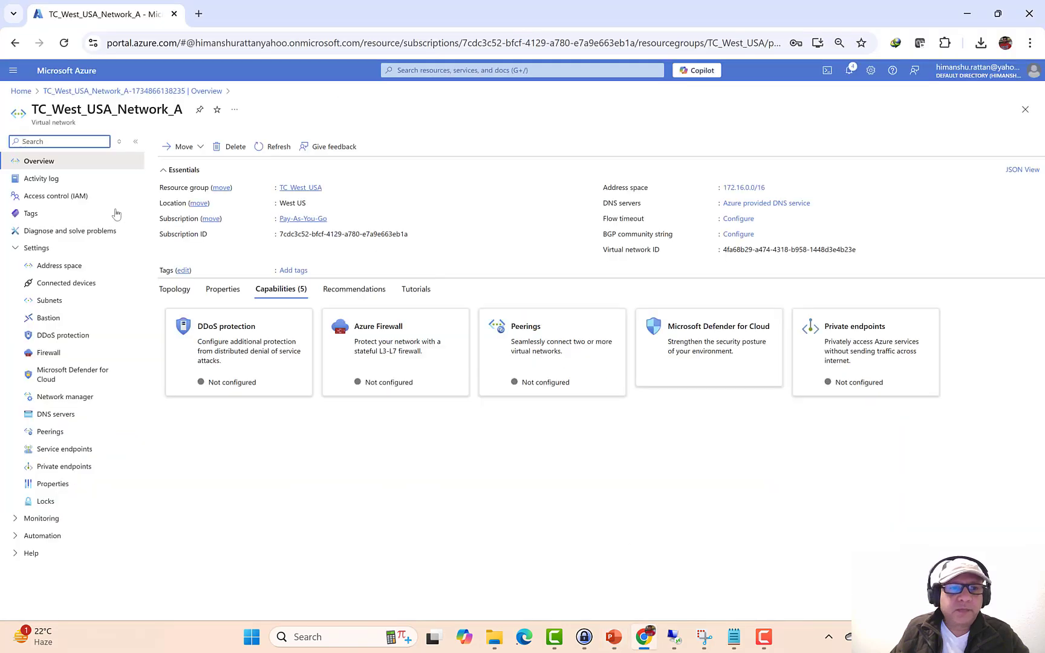
- Add a Virtual Network Gateway-purpose subnet, GatewaySubnet 172.16.1.0/24, to TC_West_USA_Network_A
{"action": "left_click", "coordinate": [51, 301]}
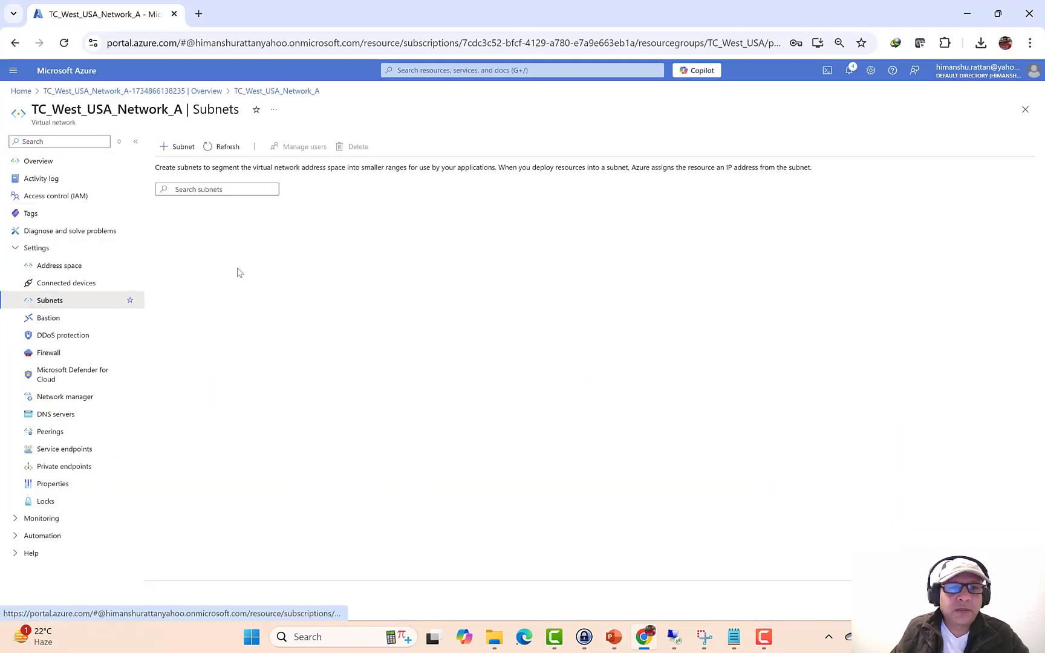
{"action": "left_click_drag", "start_coordinate": [359, 218], "coordinate": [361, 218]}
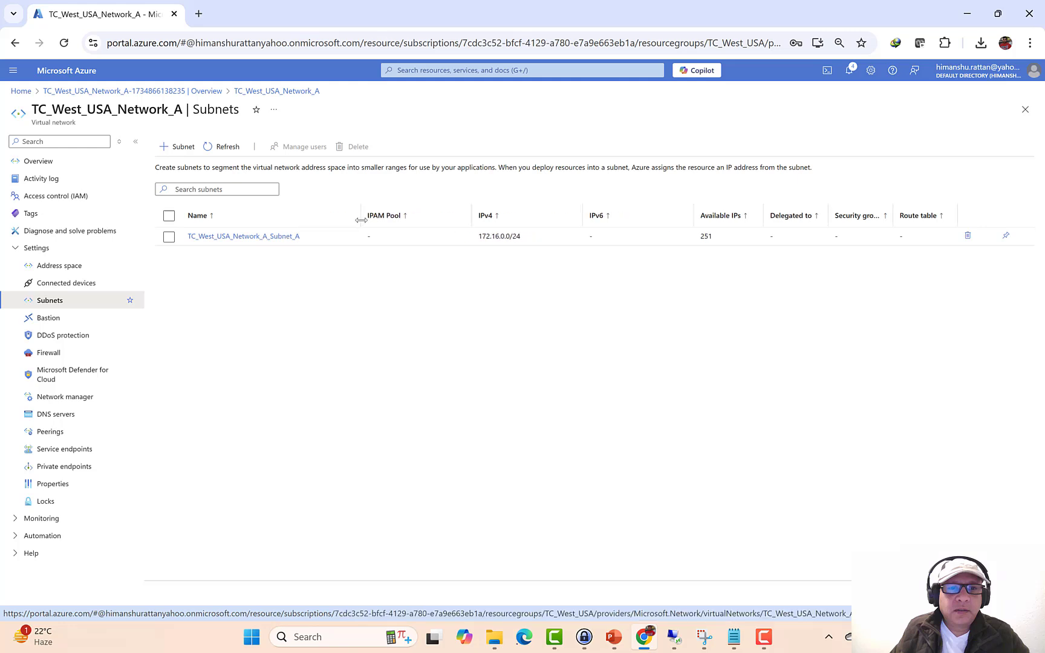
{"action": "left_click", "coordinate": [177, 146]}
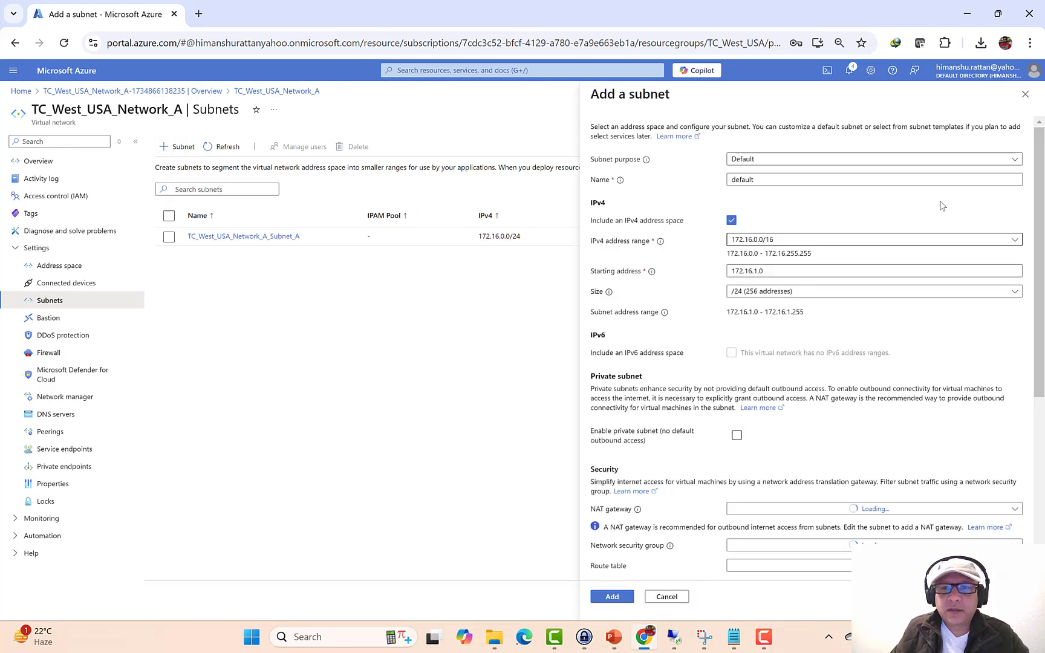
{"action": "left_click", "coordinate": [844, 160]}
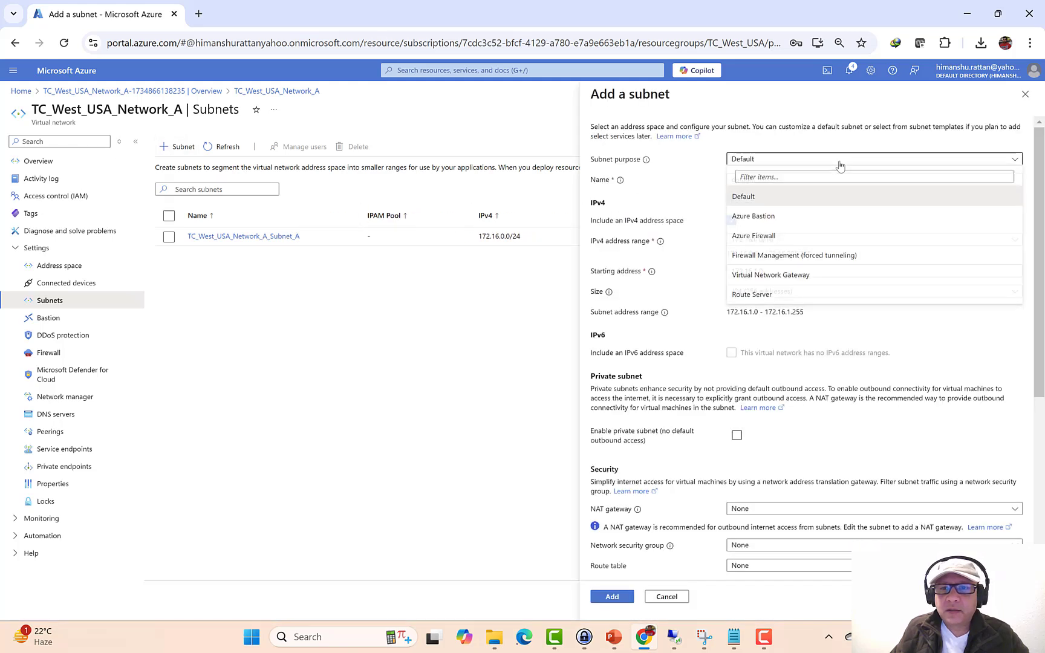
{"action": "left_click", "coordinate": [763, 276]}
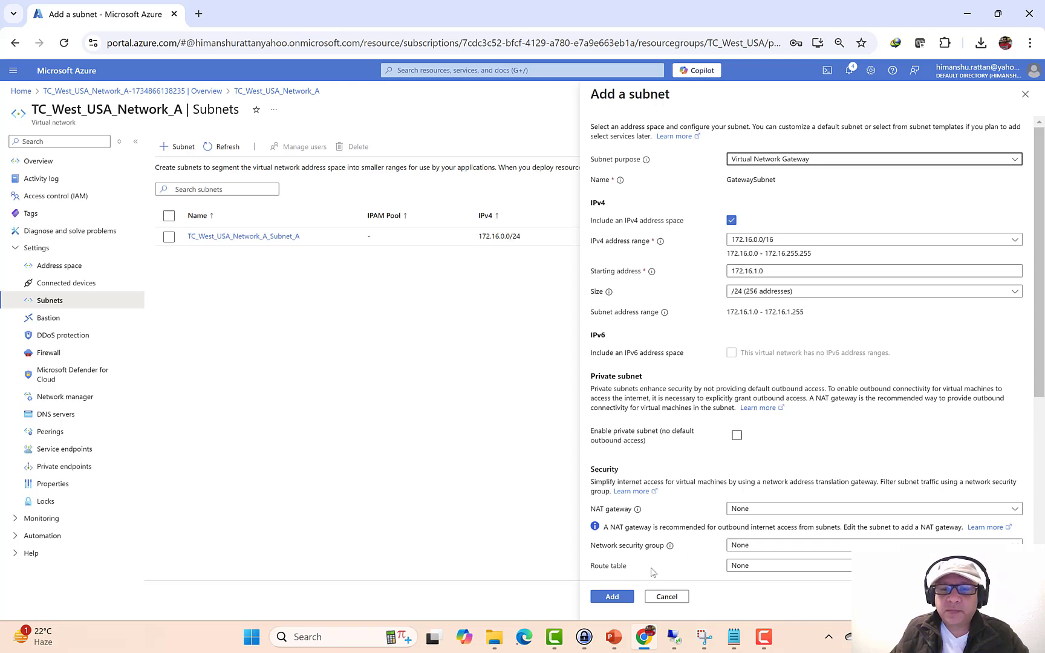
{"action": "left_click", "coordinate": [612, 598]}
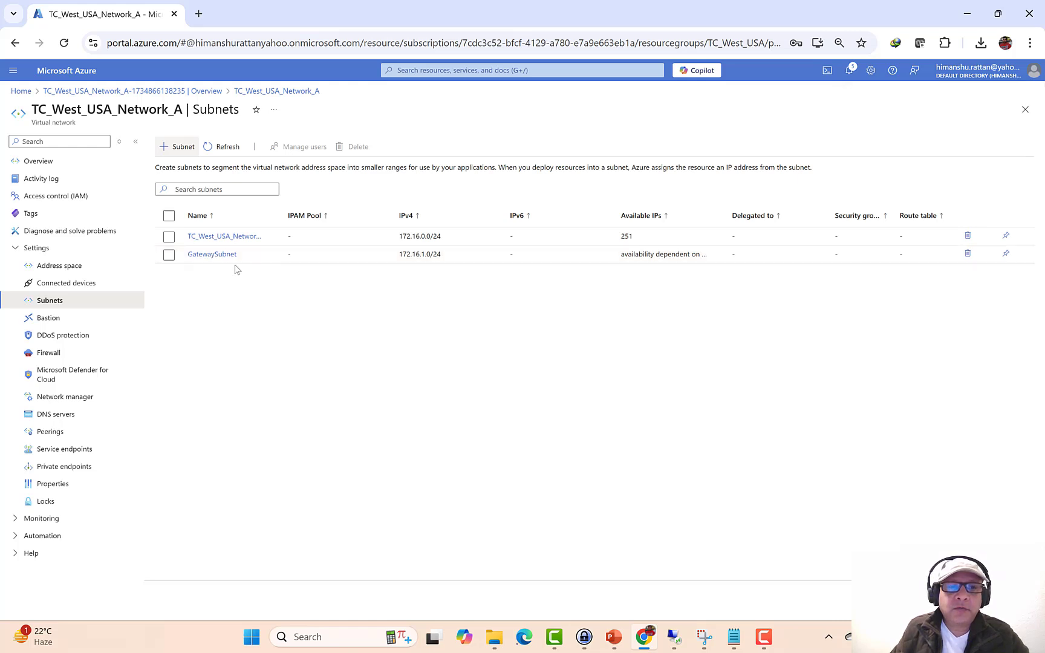
- Start creating a new Azure virtual machine from the Virtual machines list
{"action": "left_click", "coordinate": [20, 91]}
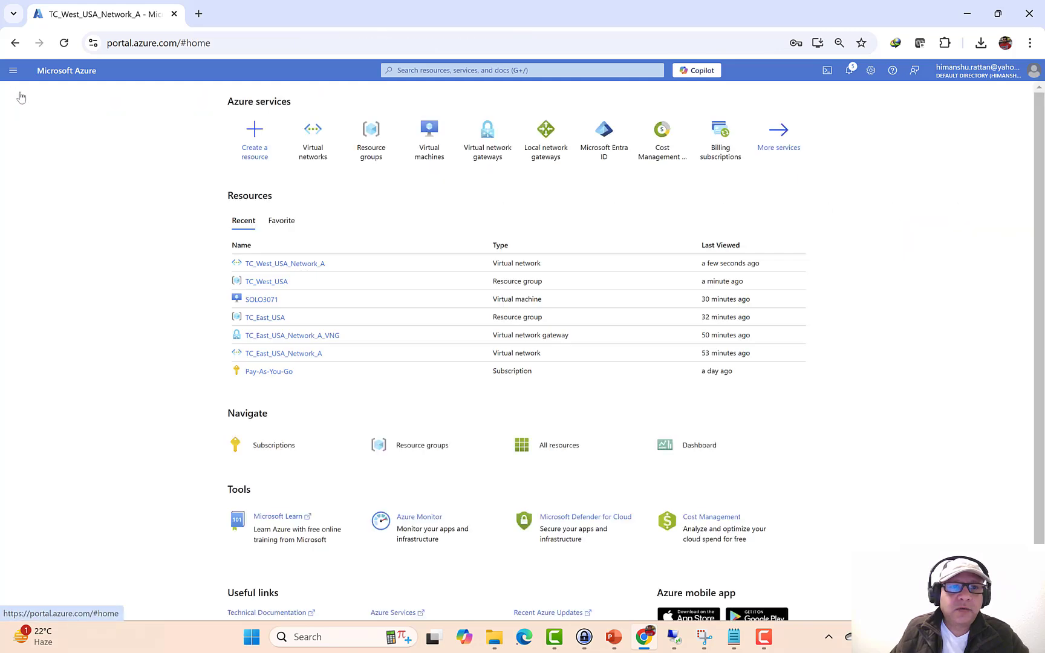
{"action": "left_click", "coordinate": [431, 151]}
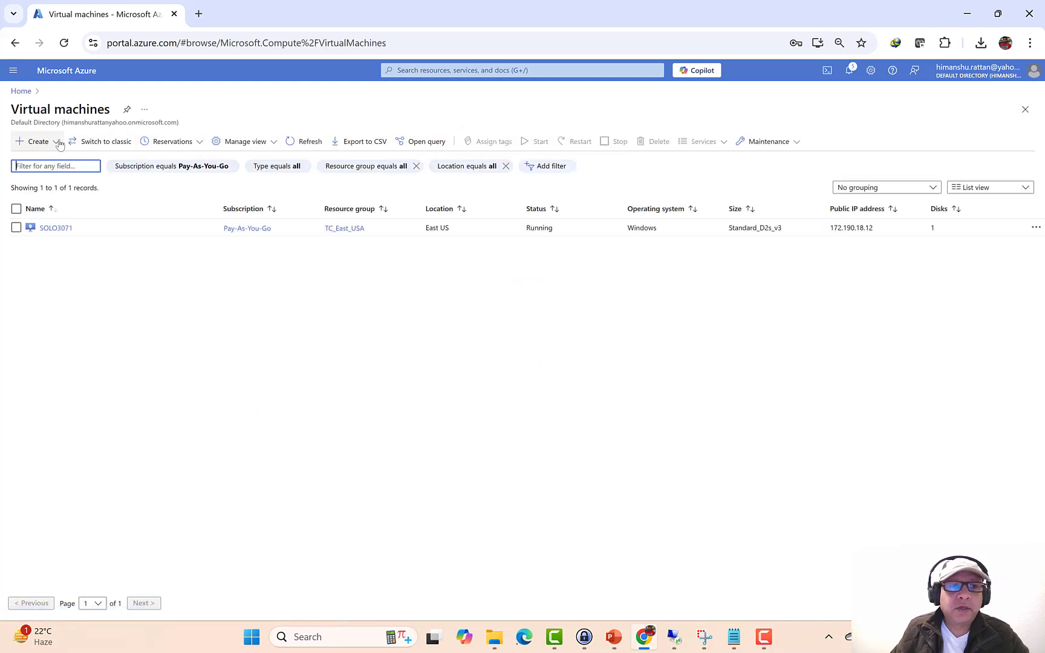
{"action": "left_click", "coordinate": [54, 141]}
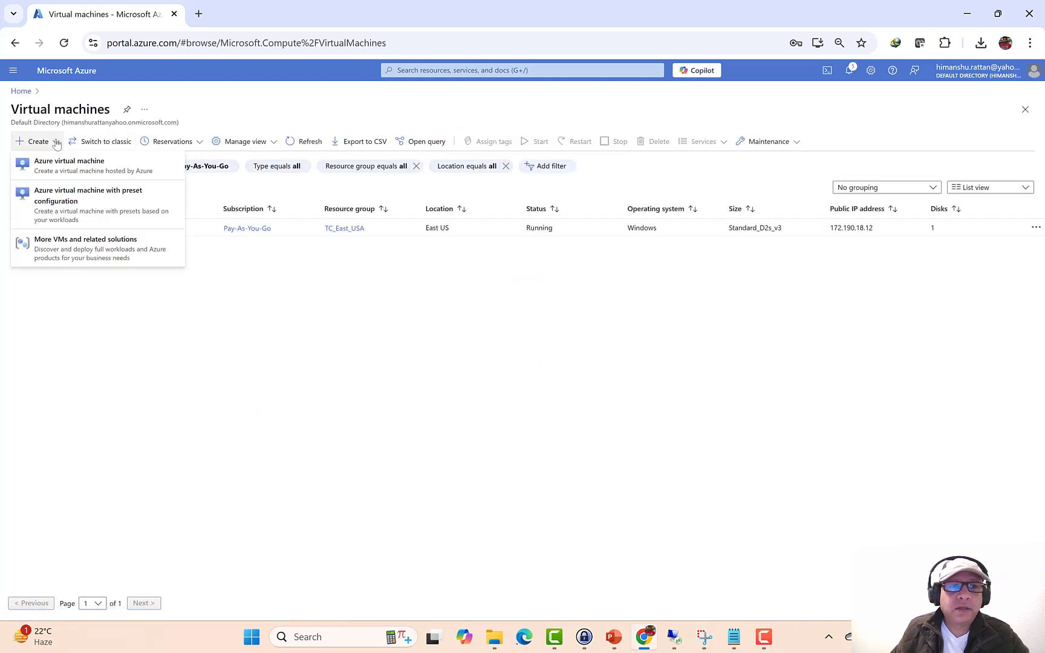
{"action": "left_click", "coordinate": [57, 171]}
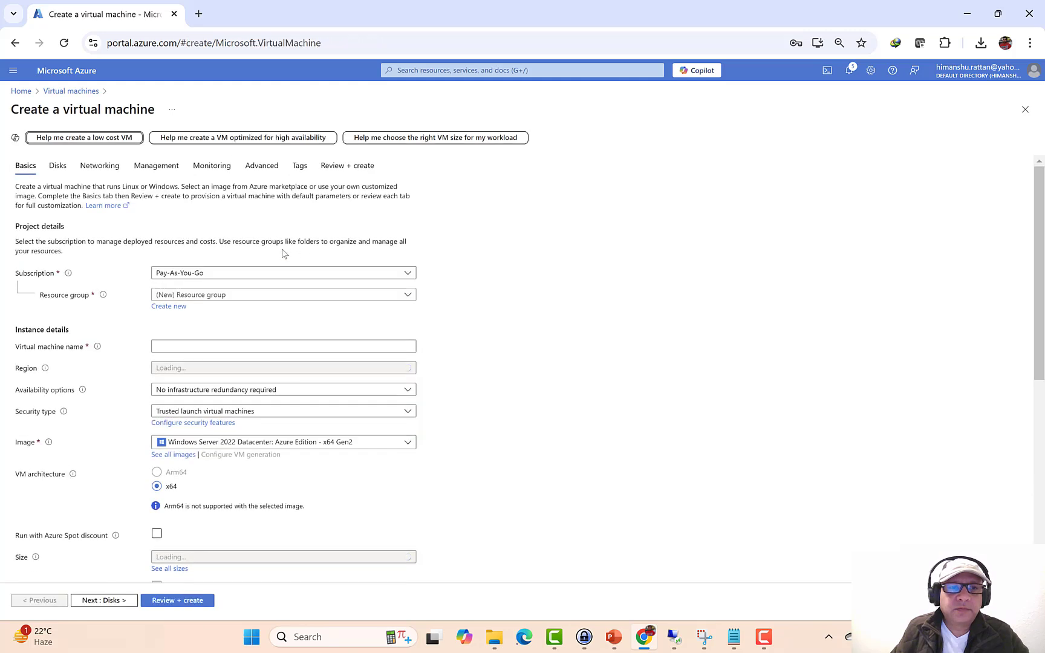
- Place VM SOLO3072 in TC_West_USA with no redundancy and Standard security type
{"action": "left_click", "coordinate": [215, 295]}
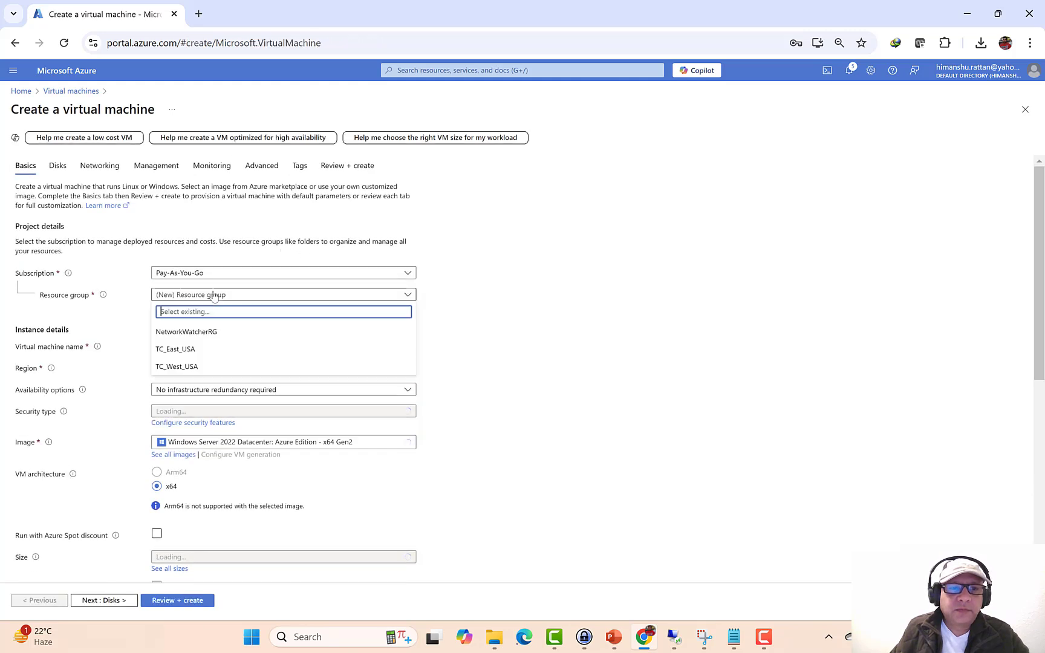
{"action": "left_click", "coordinate": [191, 367]}
{"action": "left_click", "coordinate": [192, 345]}
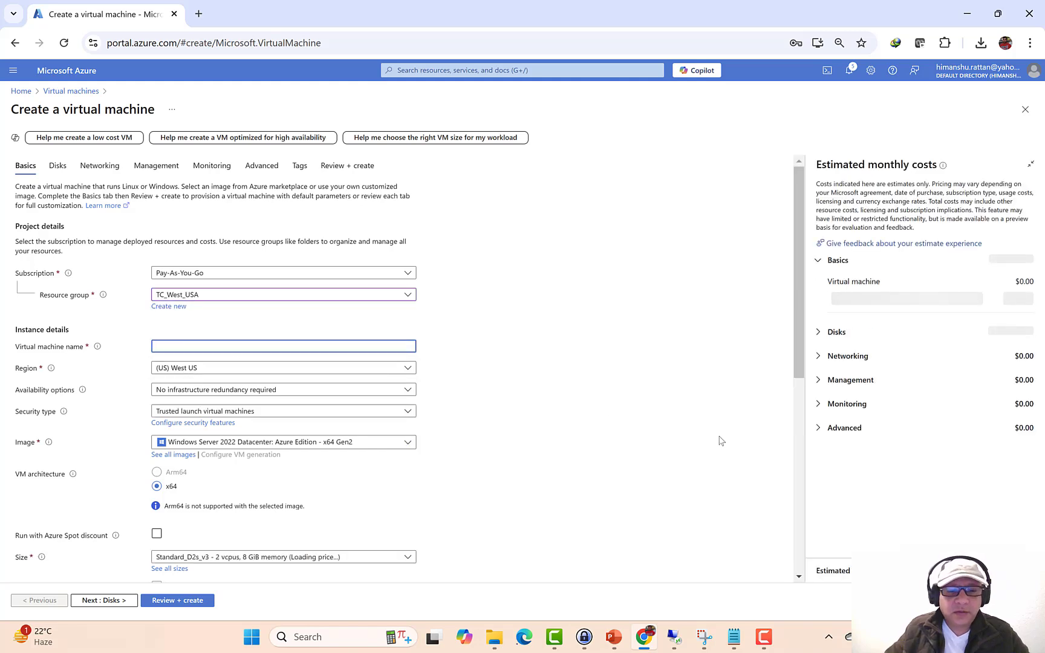
{"action": "type", "text": "SOLO30"}
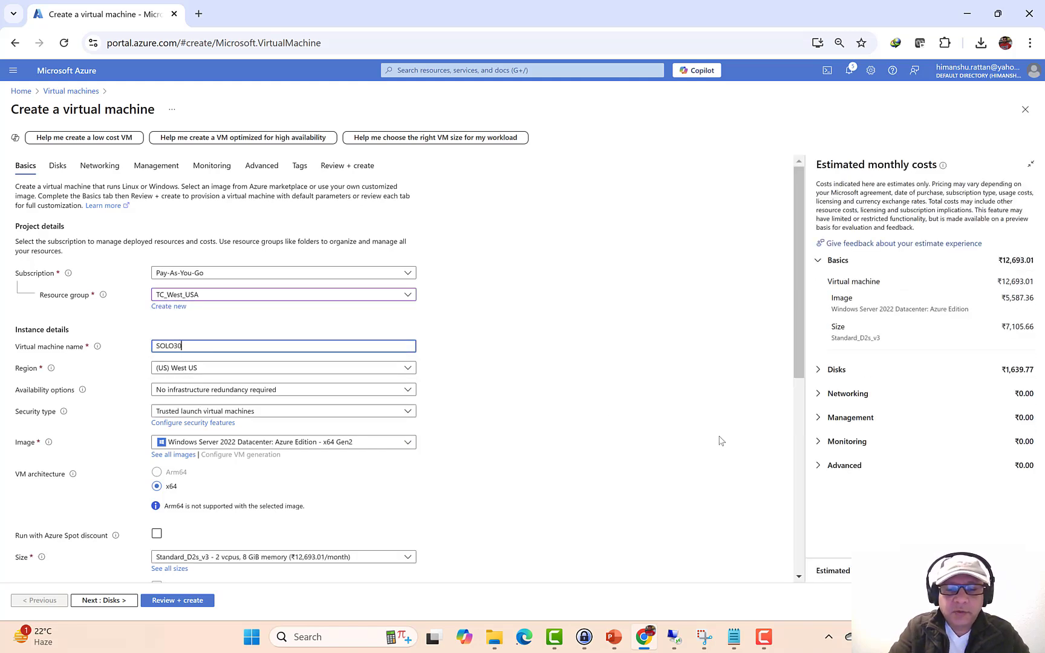
{"action": "type", "text": "72"}
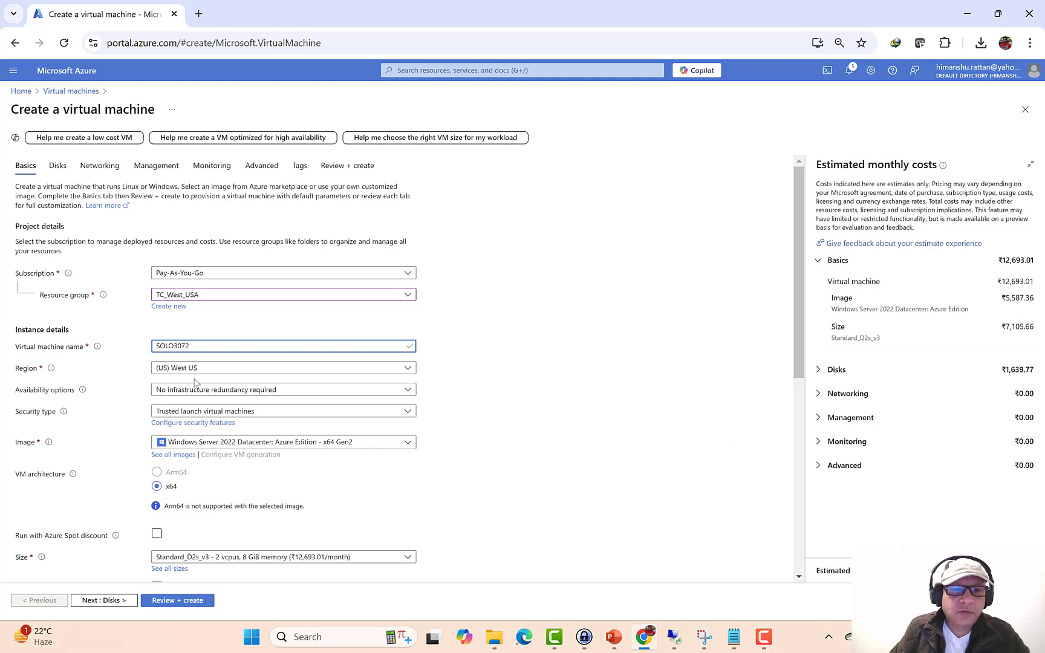
{"action": "left_click", "coordinate": [195, 393]}
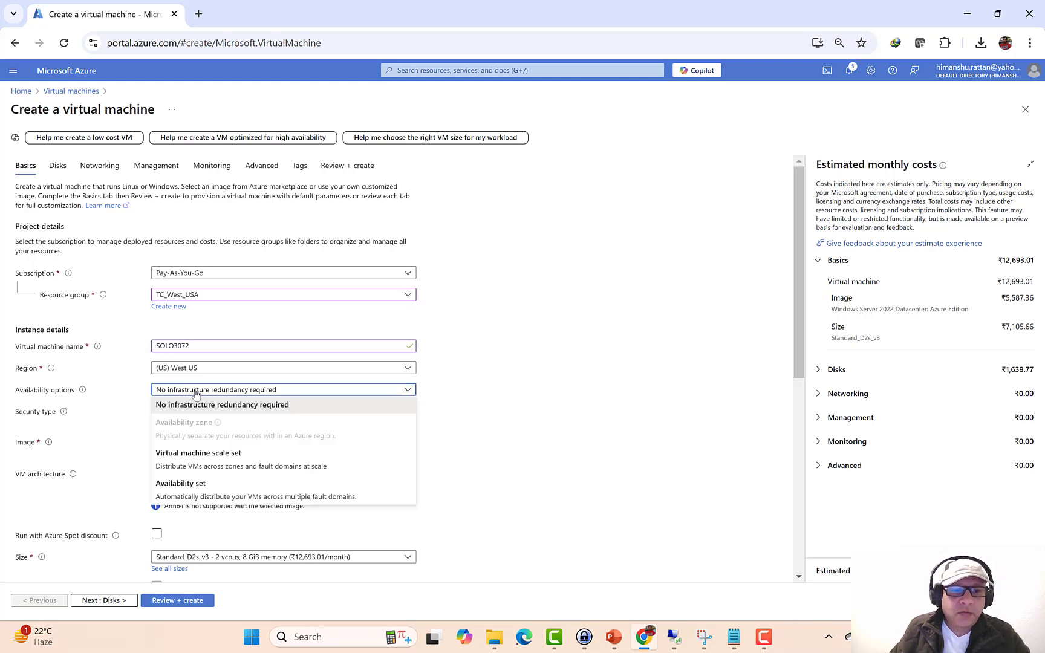
{"action": "left_click", "coordinate": [196, 405]}
{"action": "left_click", "coordinate": [193, 414]}
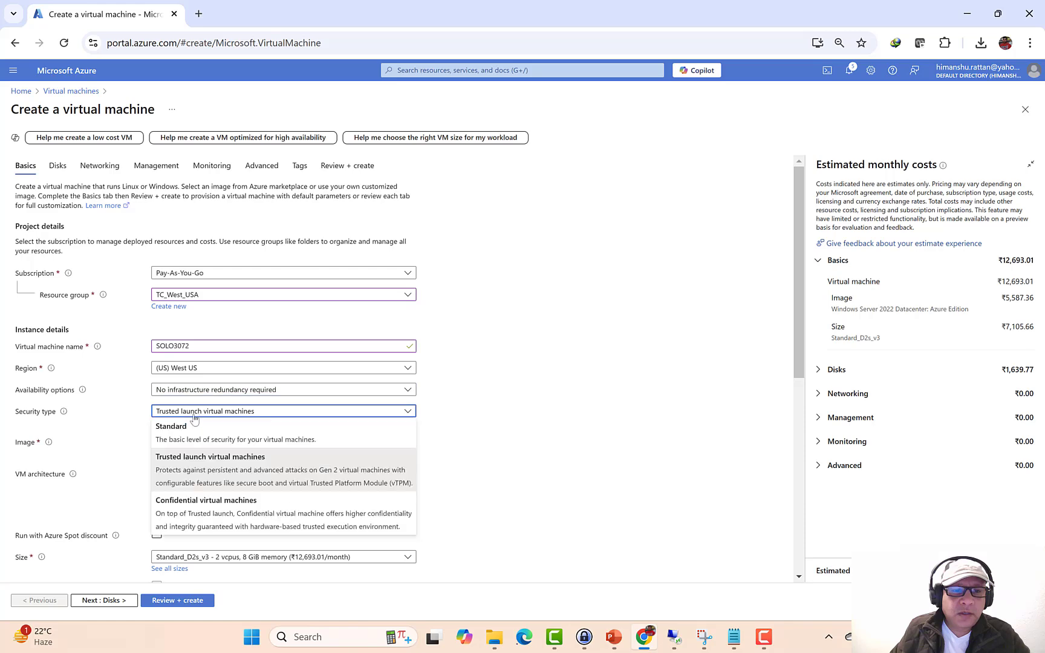
{"action": "left_click", "coordinate": [193, 427]}
- Enter the administrator username and password, then continue to the Disks tab
{"action": "scroll", "coordinate": [539, 402], "scroll_direction": "down", "scroll_amount": 3}
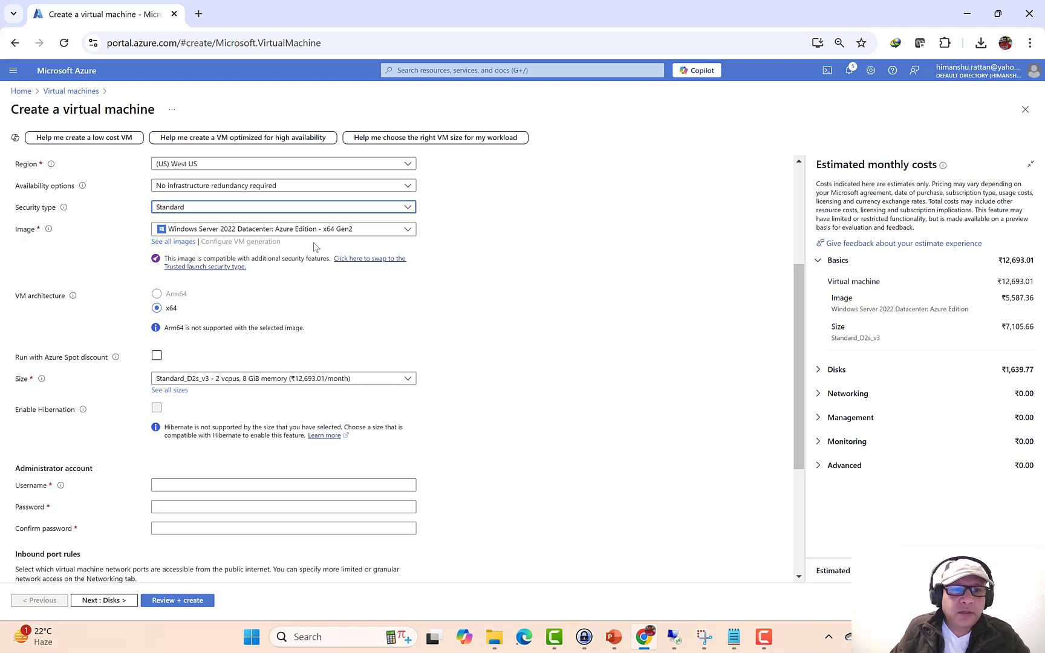
{"action": "left_click", "coordinate": [175, 485]}
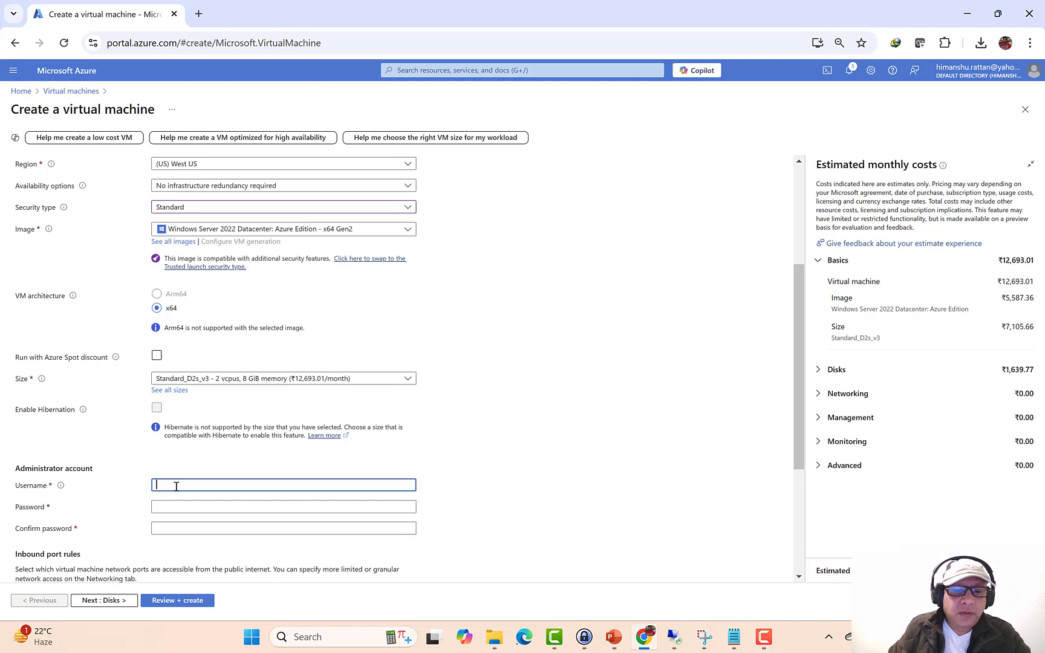
{"action": "type", "text": "TCAdmin"}
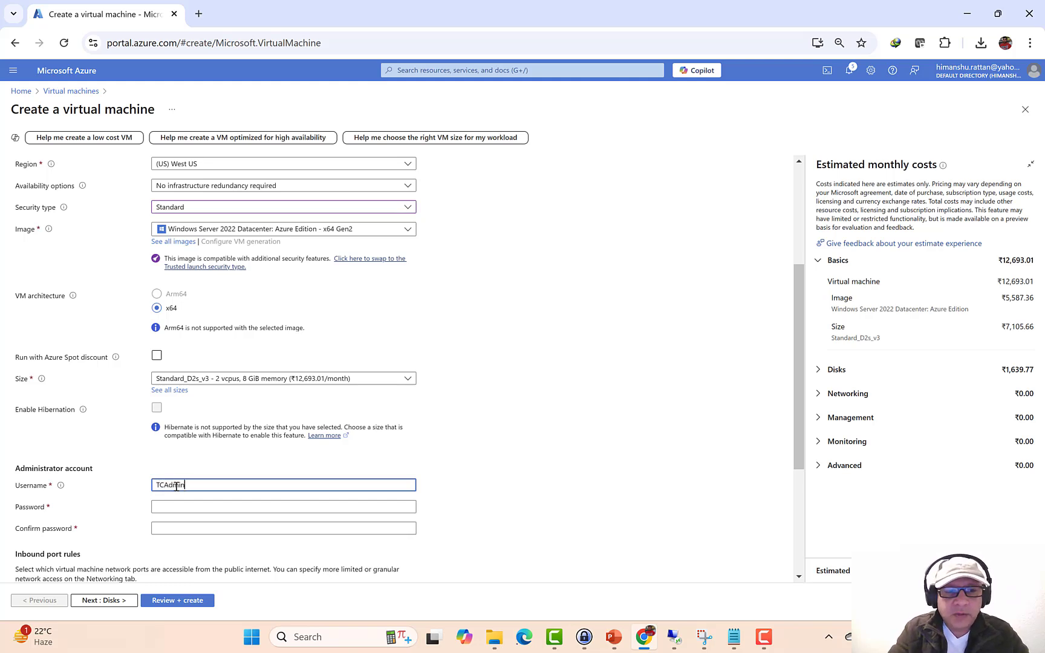
{"action": "key", "text": "Tab"}
{"action": "type", "text": "*****"}
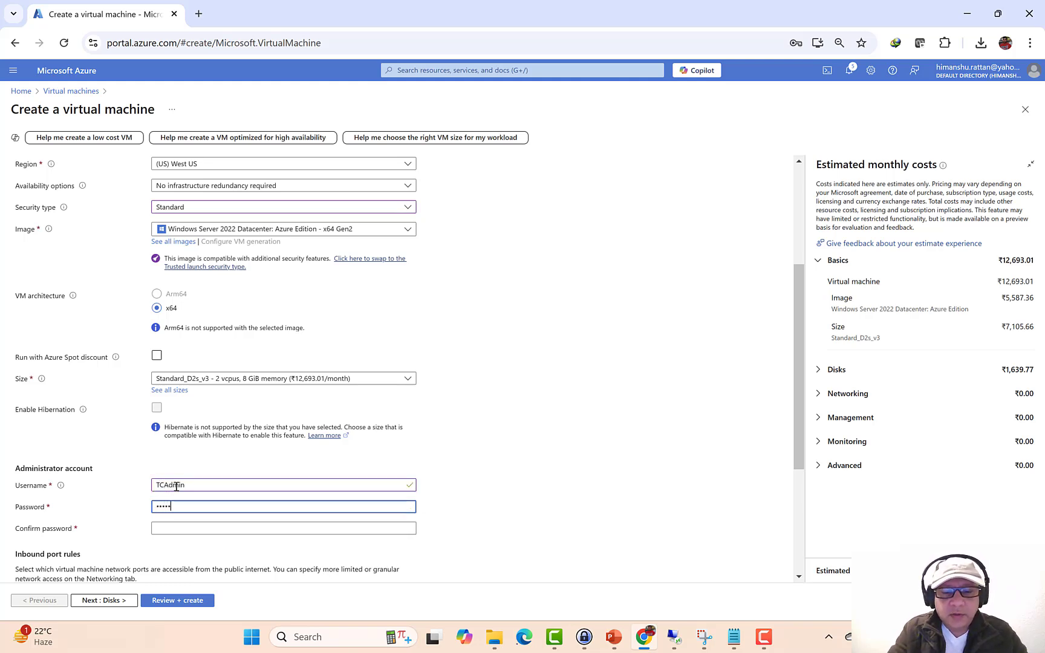
{"action": "type", "text": "*******"}
{"action": "key", "text": "Tab"}
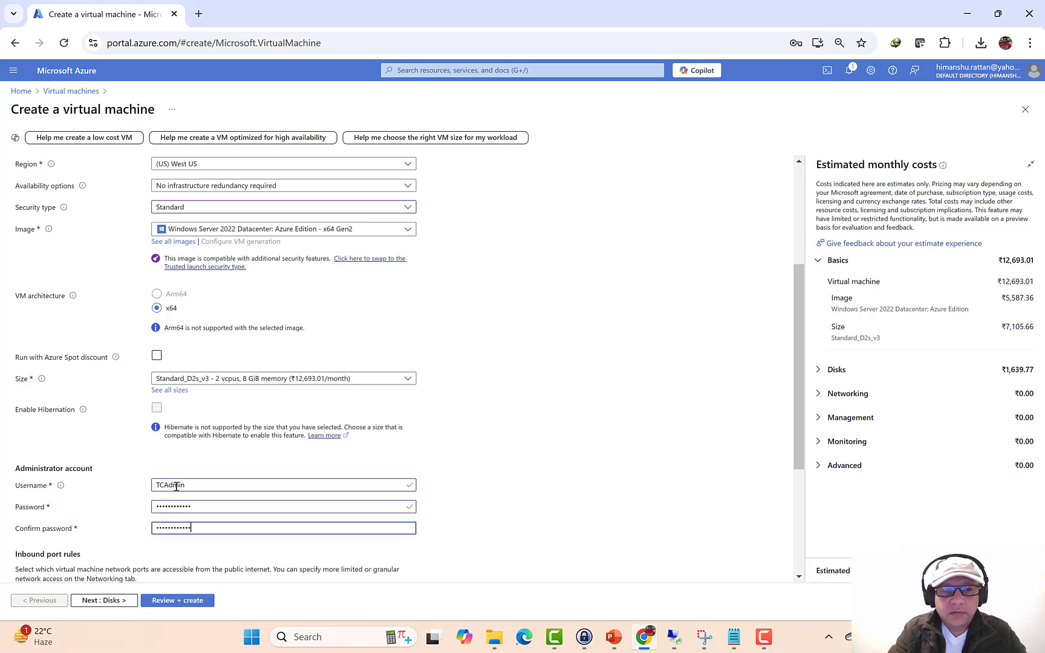
{"action": "scroll", "coordinate": [201, 520], "scroll_direction": "down", "scroll_amount": 2}
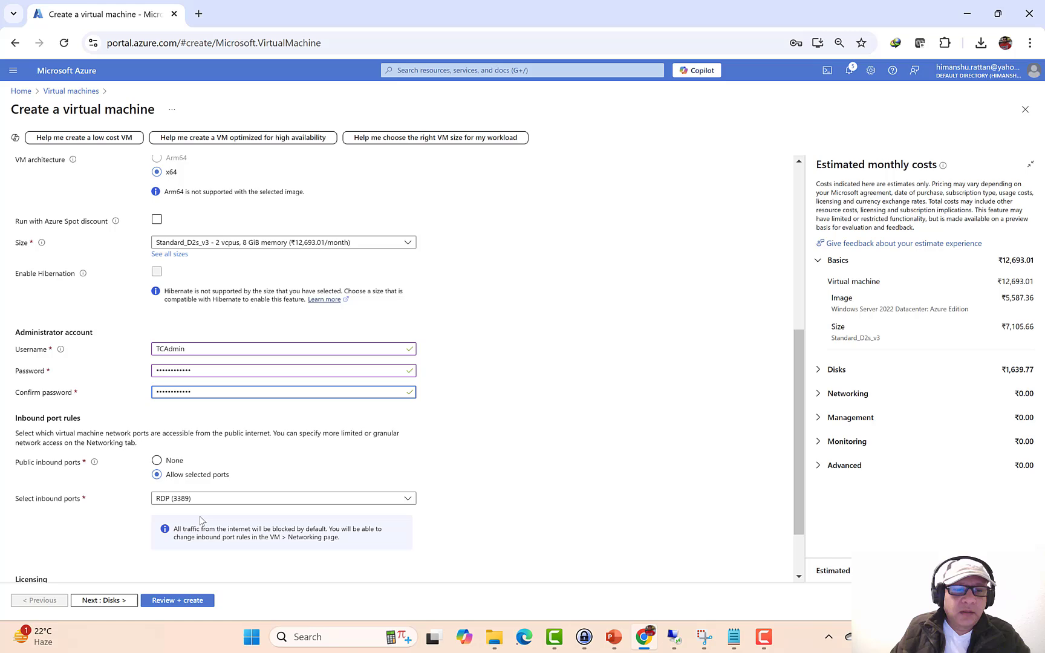
{"action": "left_click", "coordinate": [130, 595]}
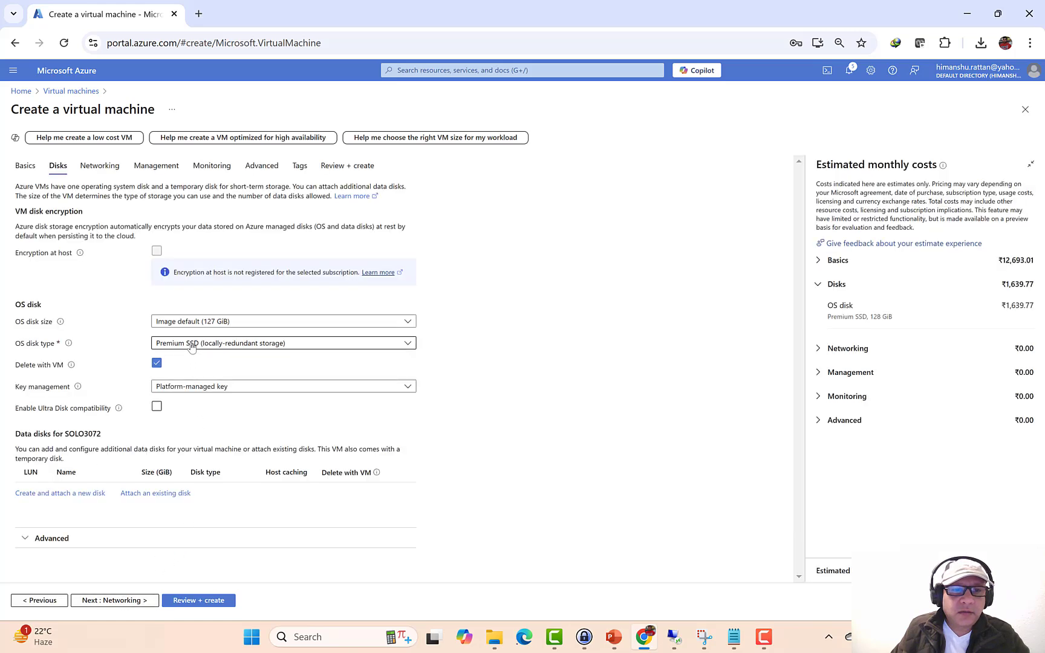
- Set the OS disk type to Standard HDD
{"action": "left_click", "coordinate": [191, 344]}
{"action": "left_click", "coordinate": [187, 433]}
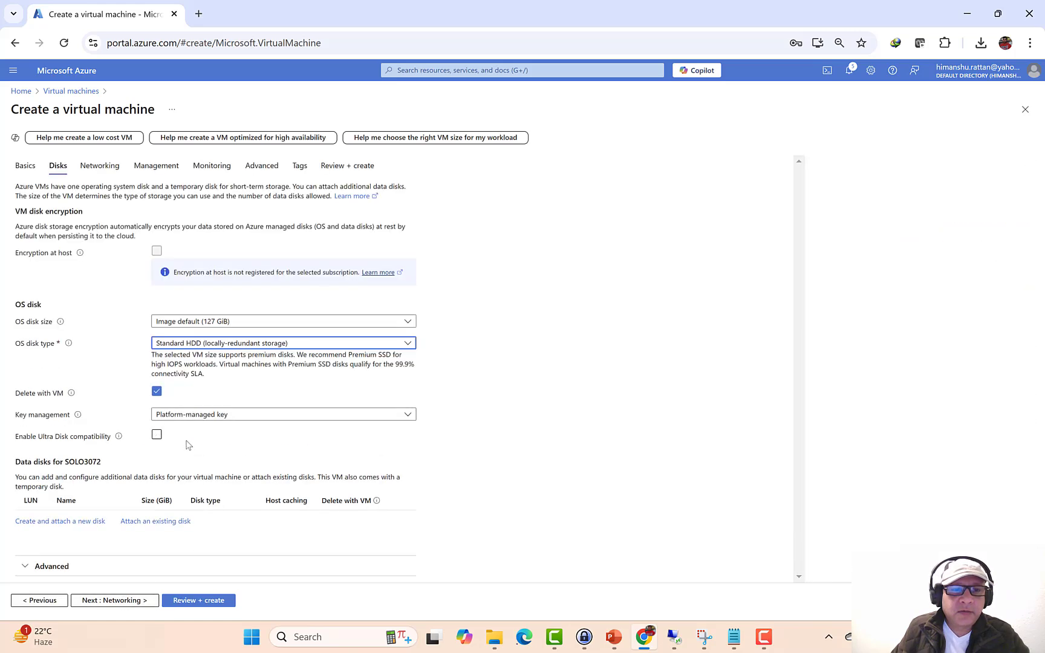
{"action": "left_click", "coordinate": [143, 599]}
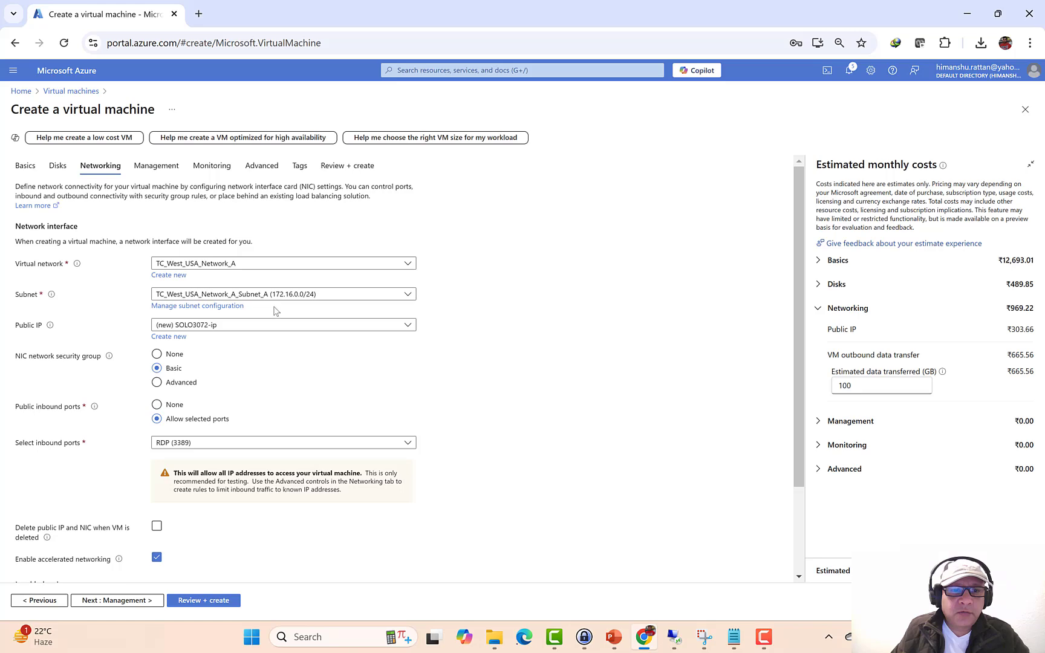
- Skip through Management and Monitoring, submit SOLO3072 for deployment, and bring up the VNet-to-VNet slide
{"action": "left_click", "coordinate": [129, 605]}
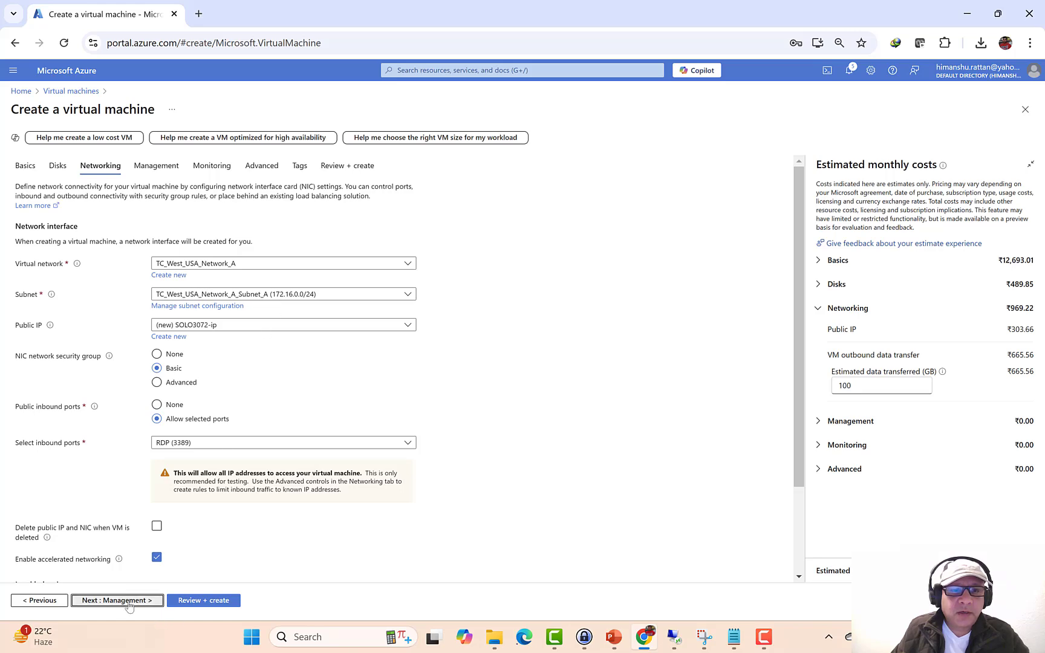
{"action": "left_click", "coordinate": [129, 604]}
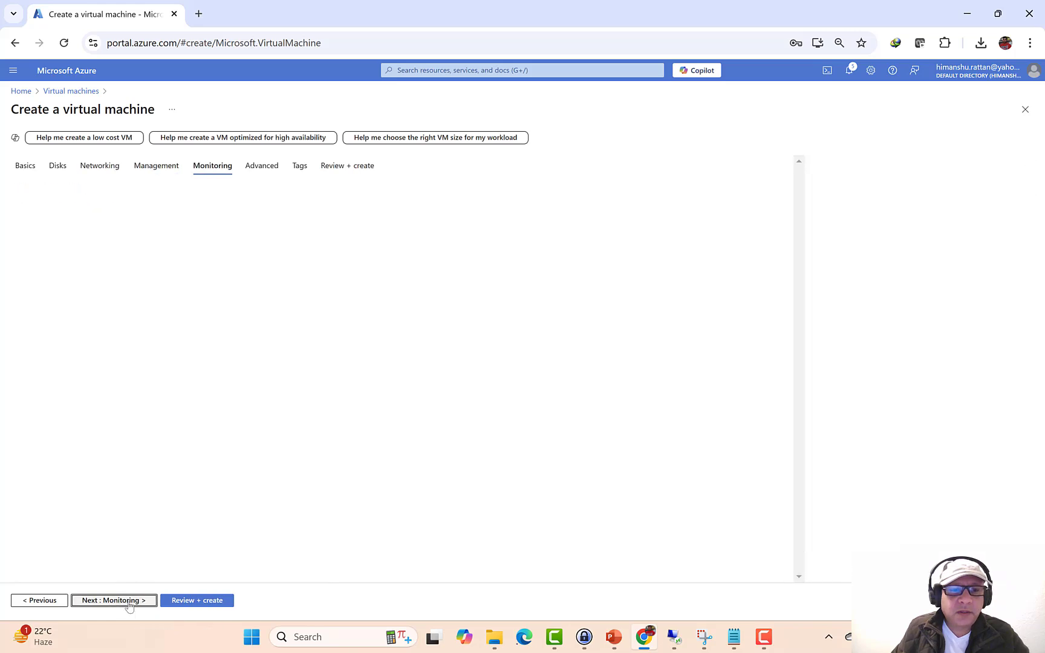
{"action": "left_click", "coordinate": [181, 601]}
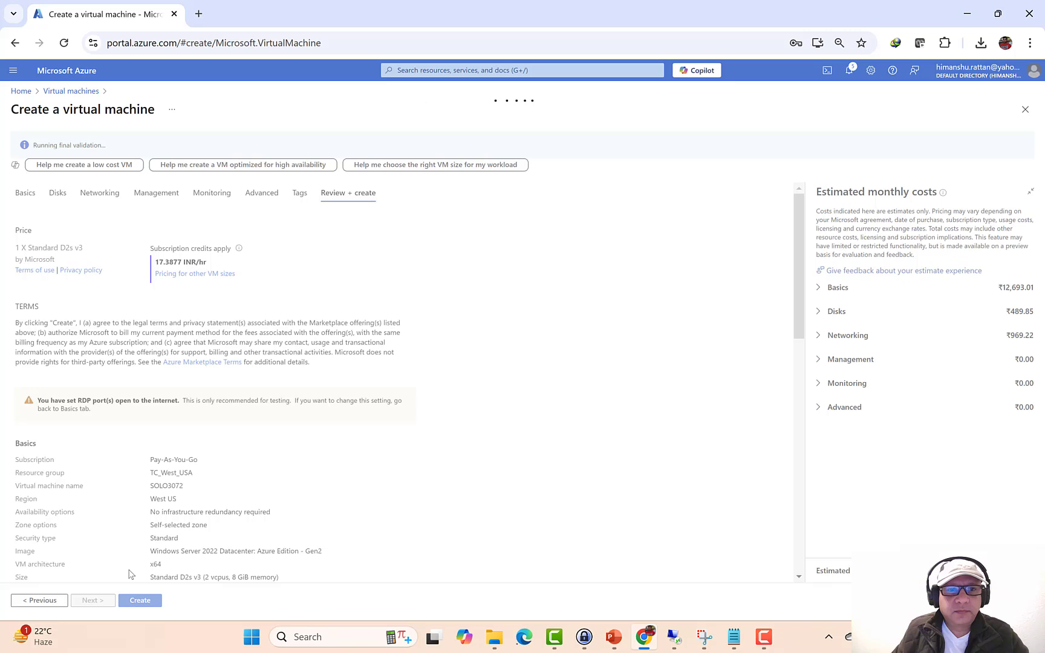
{"action": "left_click", "coordinate": [139, 600]}
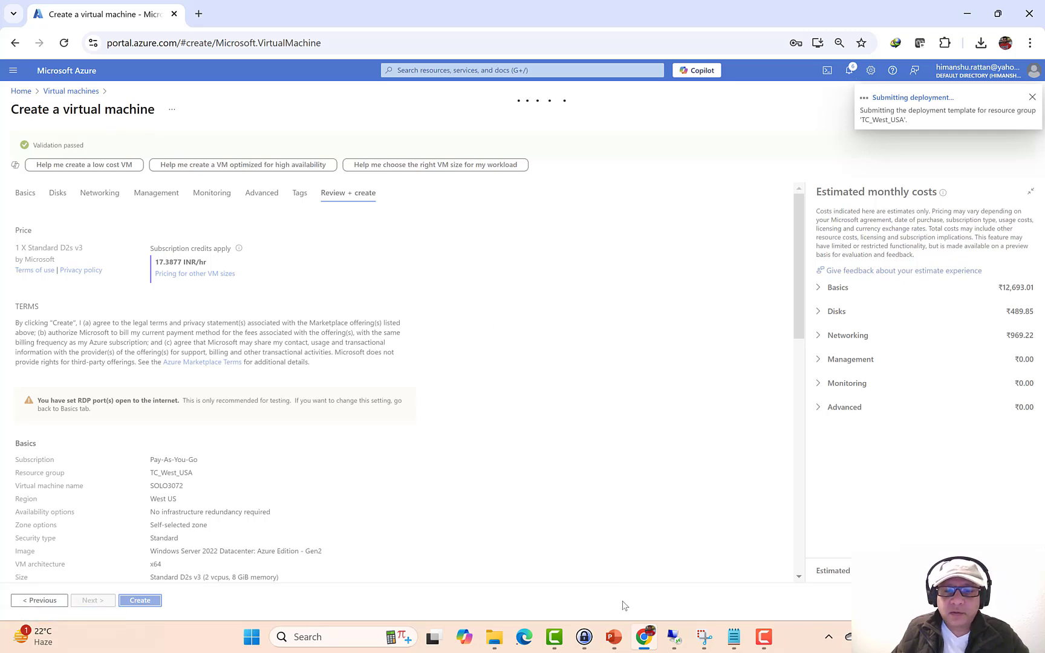
{"action": "left_click", "coordinate": [613, 637]}
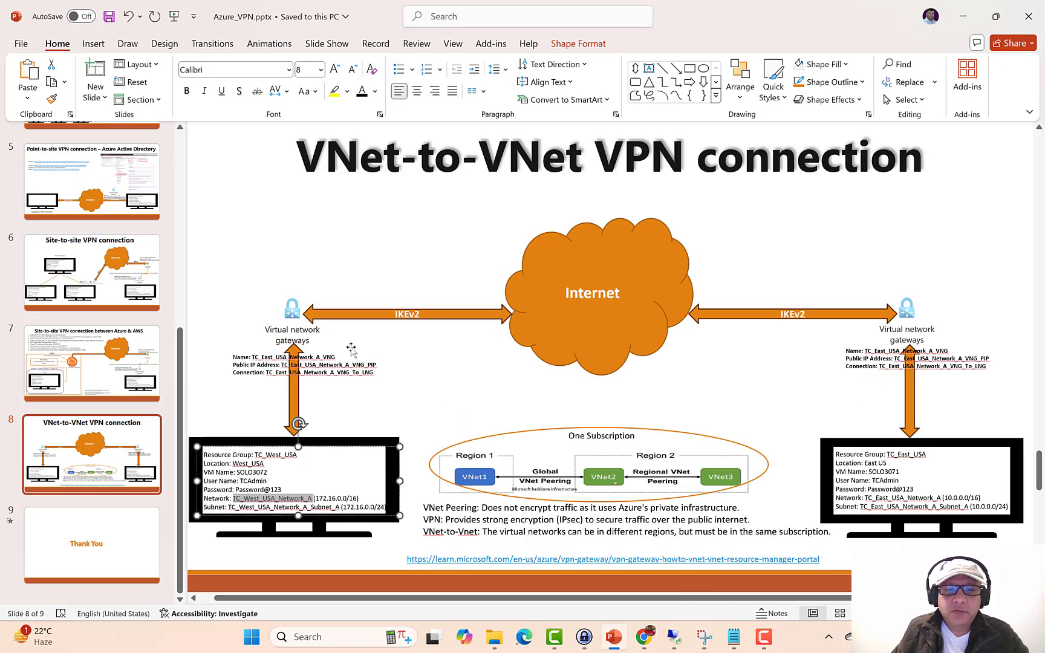
- Go from the VM page to Virtual network gateways and start a new gateway
{"action": "left_click", "coordinate": [643, 636]}
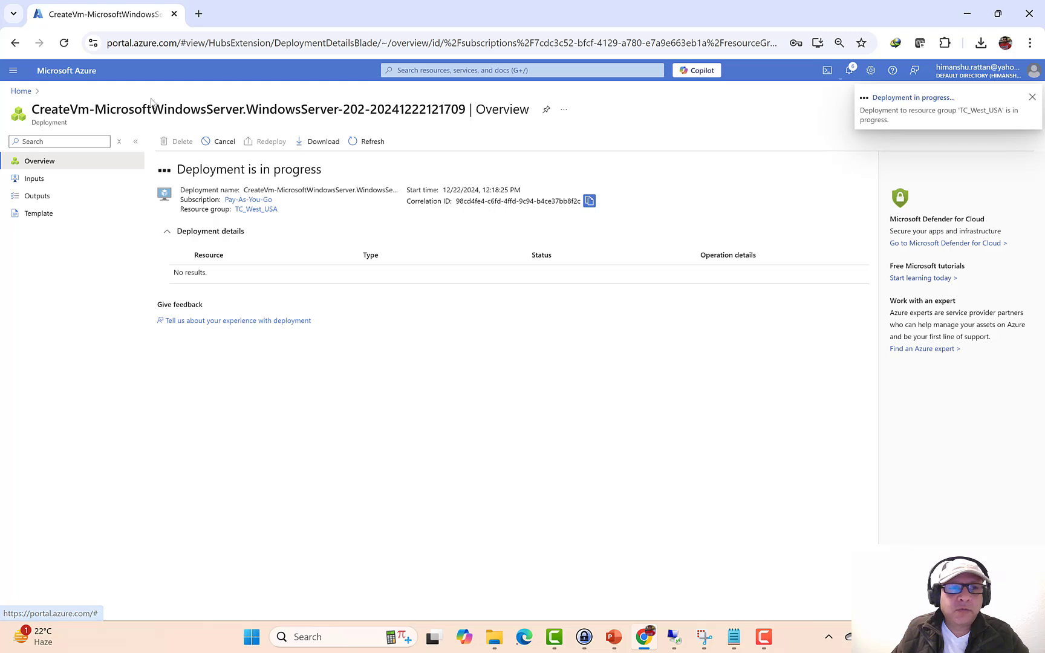
{"action": "left_click", "coordinate": [24, 92]}
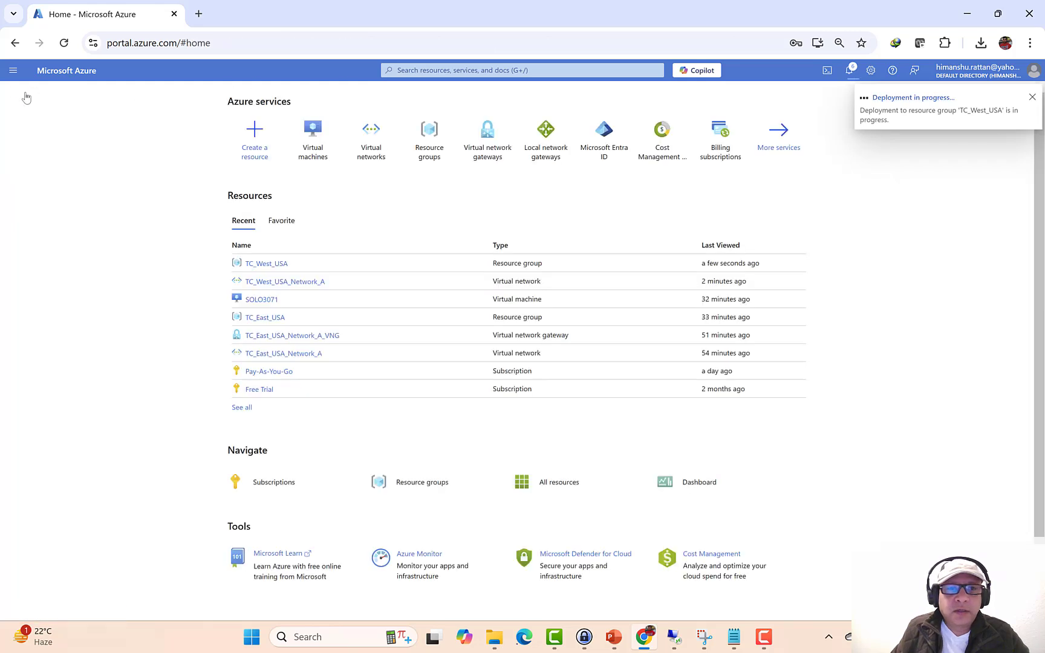
{"action": "left_click", "coordinate": [482, 155]}
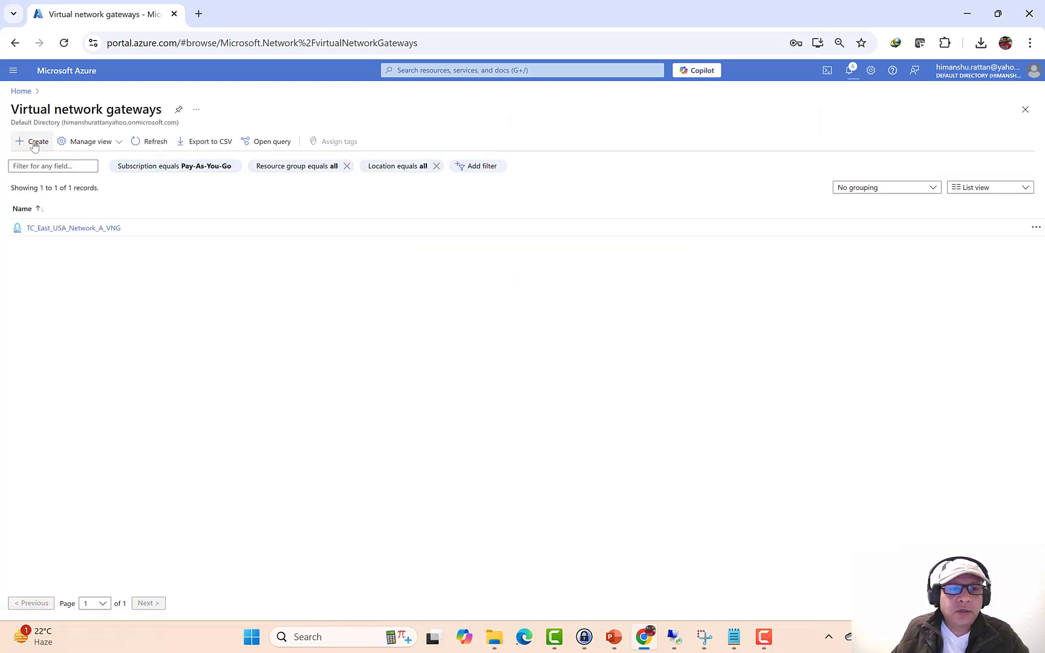
{"action": "left_click", "coordinate": [35, 144]}
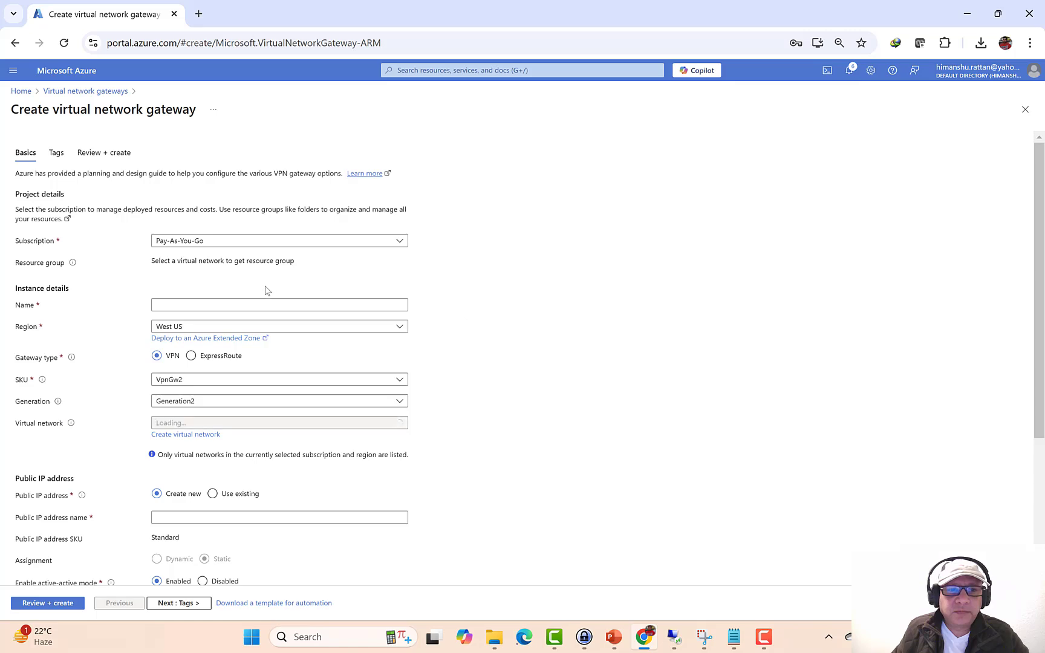
{"action": "left_click", "coordinate": [614, 639]}
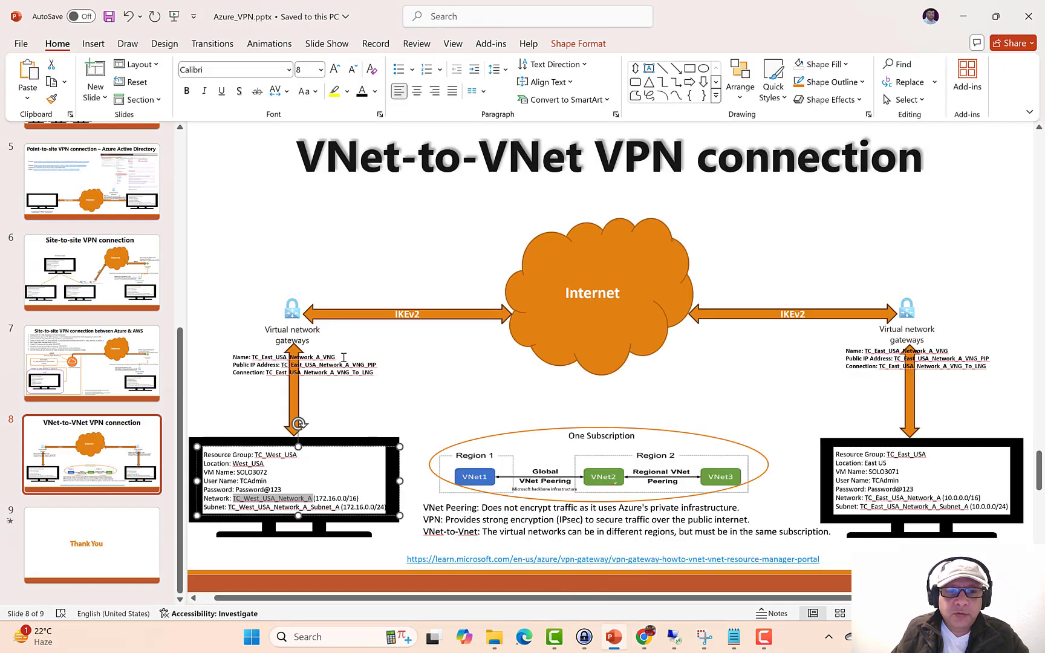
{"action": "left_click_drag", "start_coordinate": [343, 357], "coordinate": [261, 354]}
{"action": "left_click", "coordinate": [253, 354]}
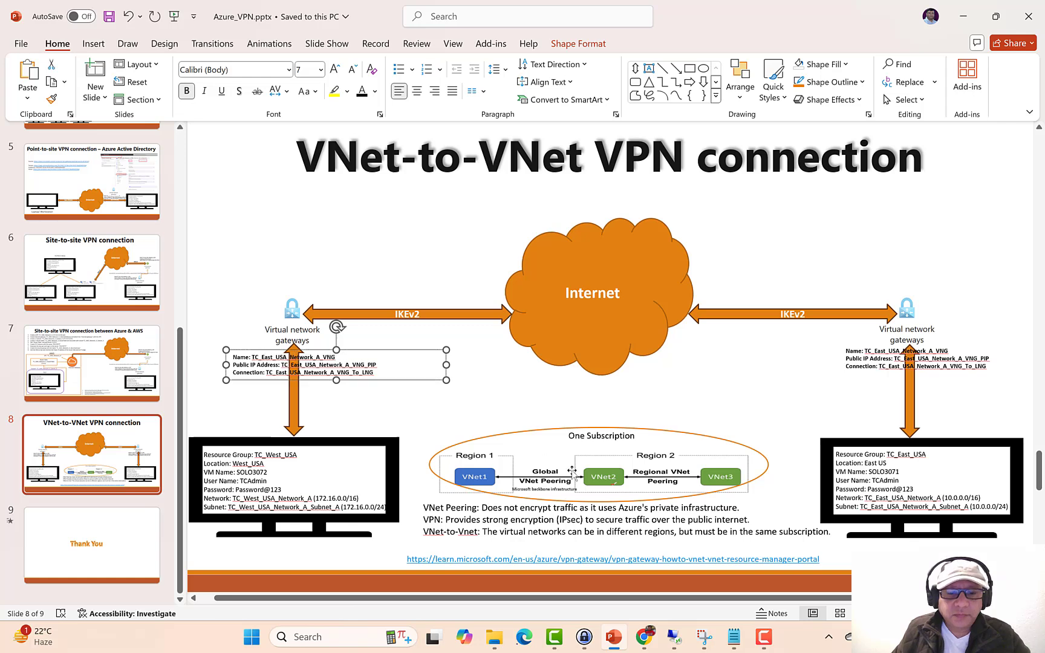
{"action": "left_click_drag", "start_coordinate": [343, 357], "coordinate": [251, 357]}
{"action": "key", "text": "ctrl+c"}
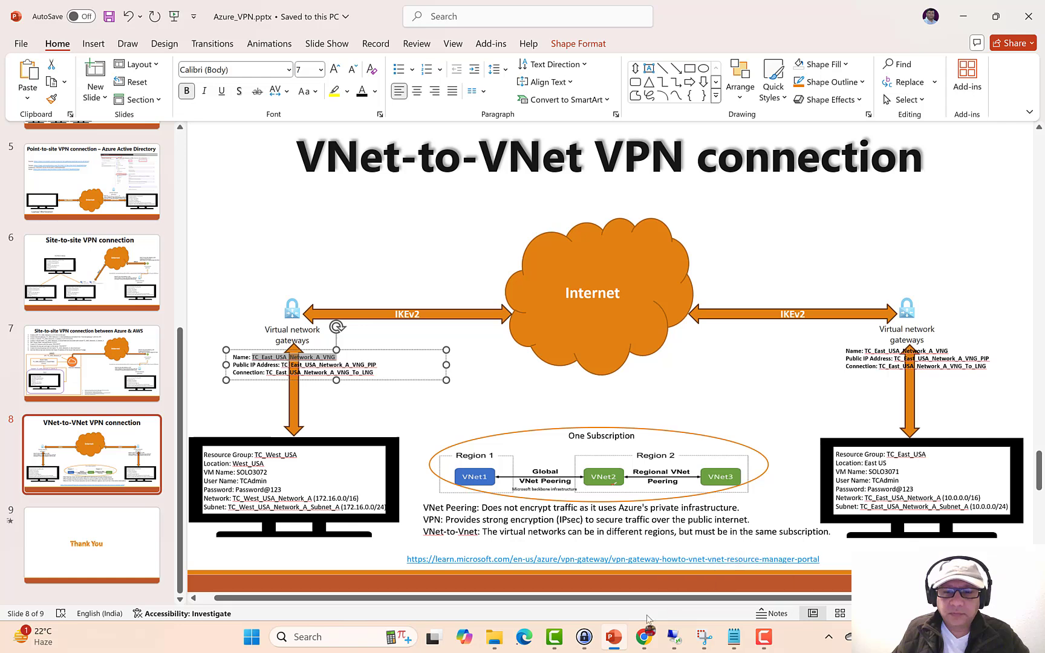
{"action": "mouse_move", "coordinate": [633, 640]}
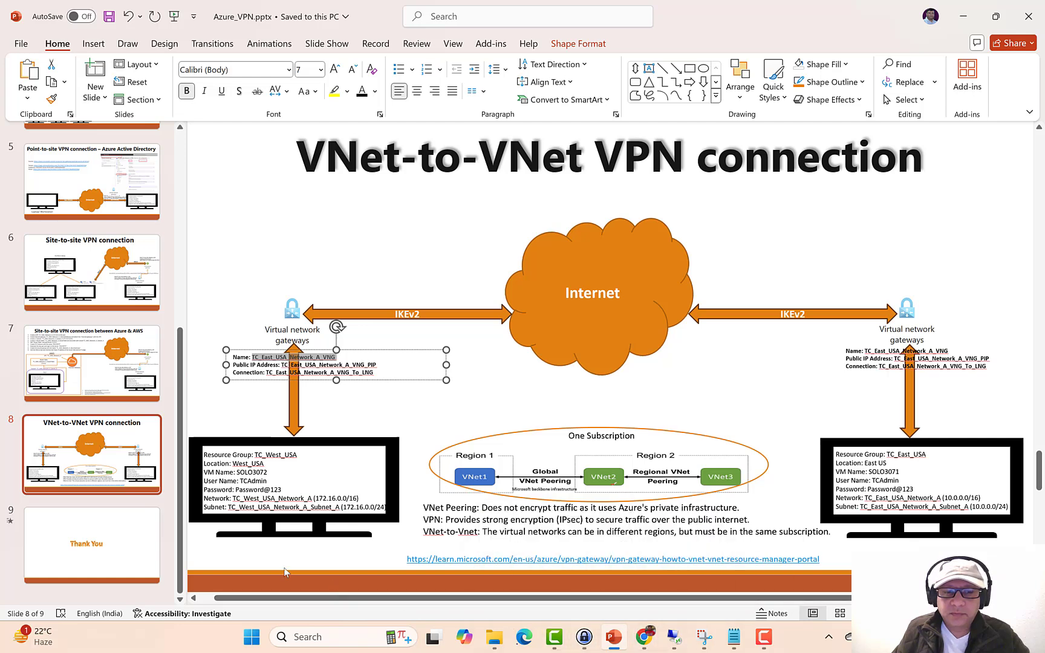
{"action": "left_click", "coordinate": [127, 461]}
{"action": "scroll", "coordinate": [127, 462], "scroll_direction": "up", "scroll_amount": 5}
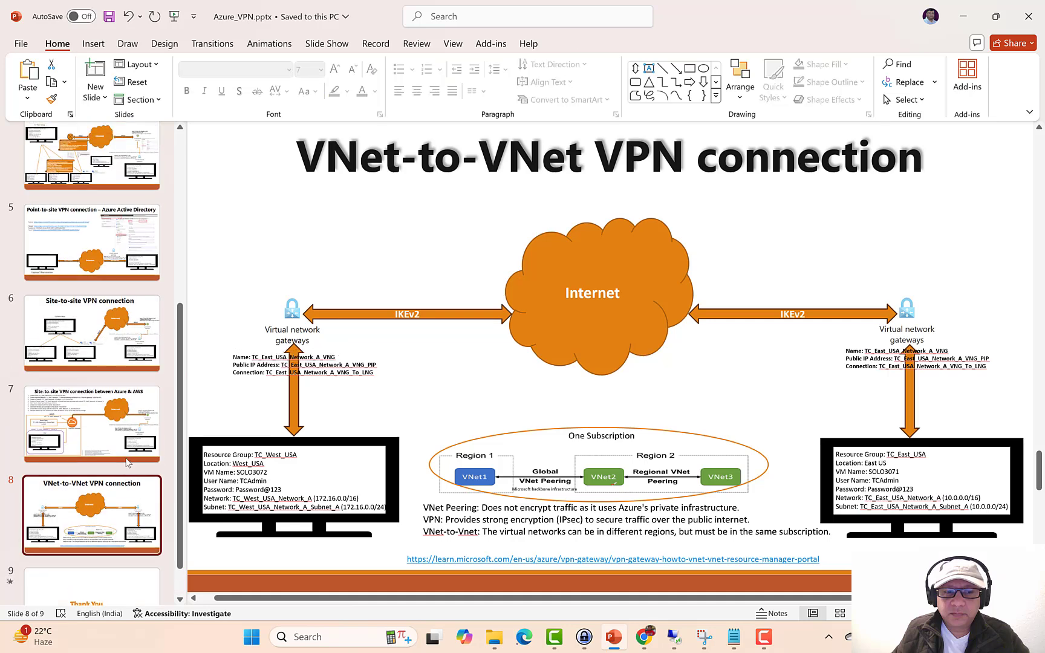
{"action": "scroll", "coordinate": [127, 461], "scroll_direction": "up", "scroll_amount": 1}
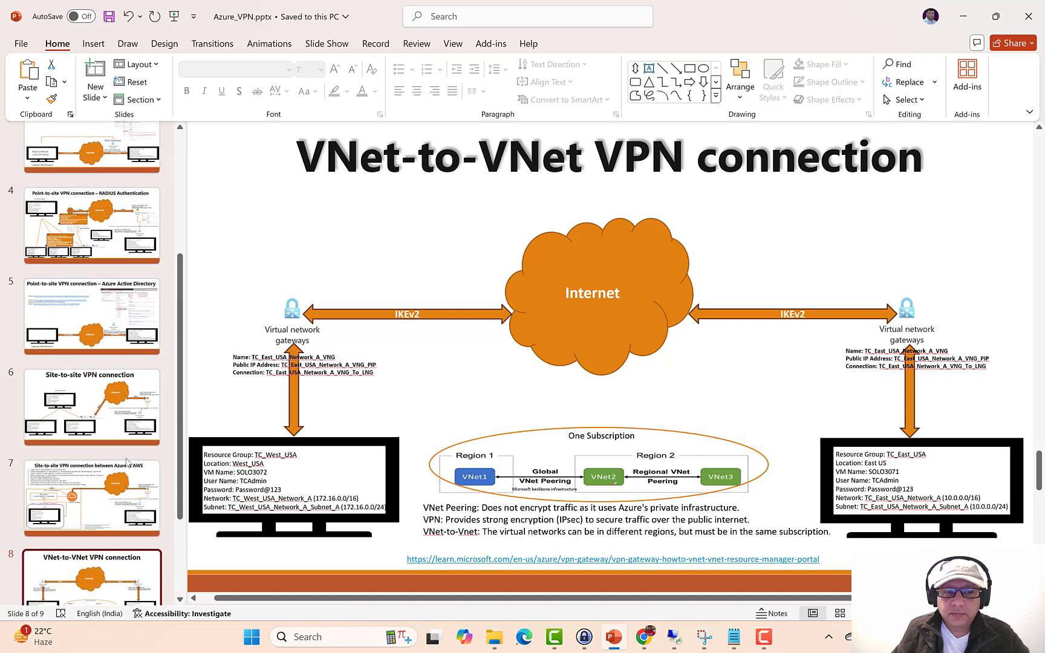
- Name the gateway TC_East_USA_Network_A_VNG, SKU VpnGw1, on virtual network TC_West_USA_Network_A
{"action": "left_click", "coordinate": [643, 640]}
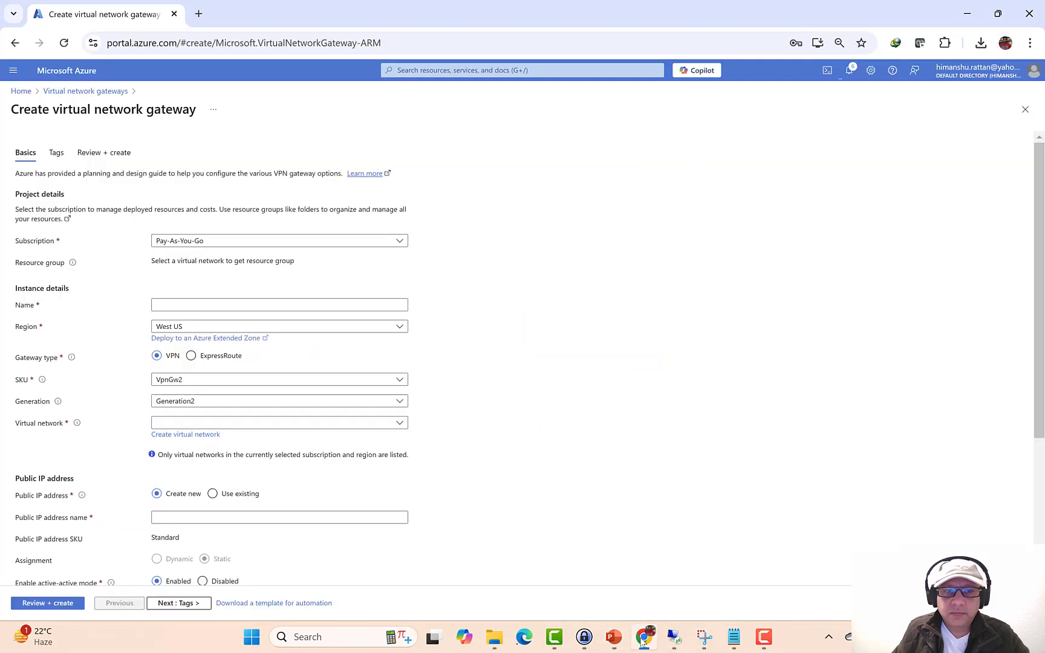
{"action": "left_click", "coordinate": [186, 302]}
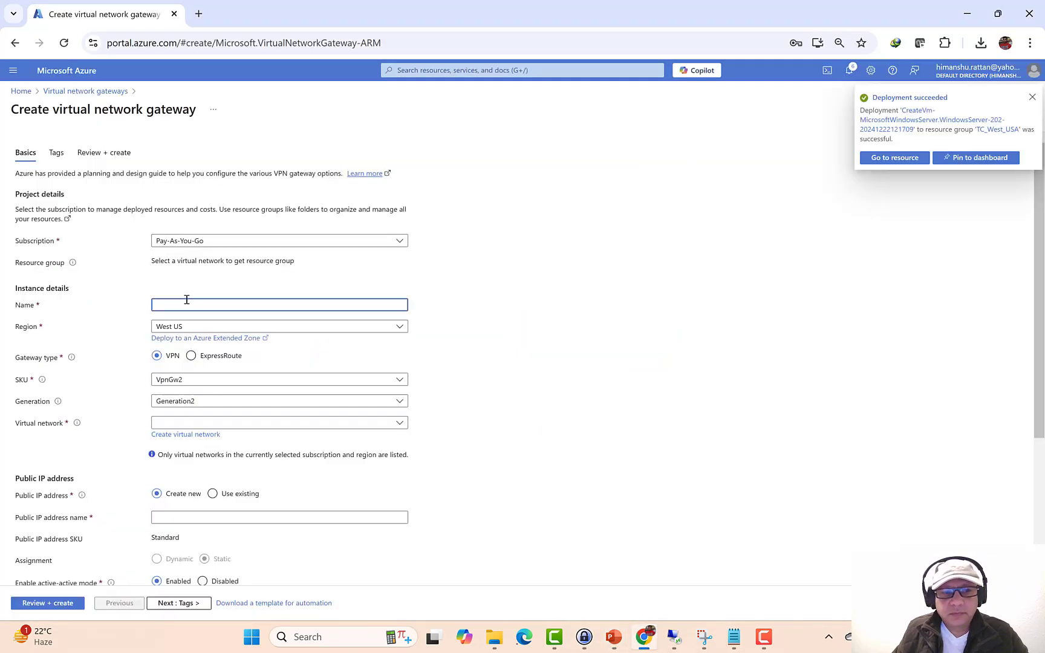
{"action": "key", "text": "ctrl+v"}
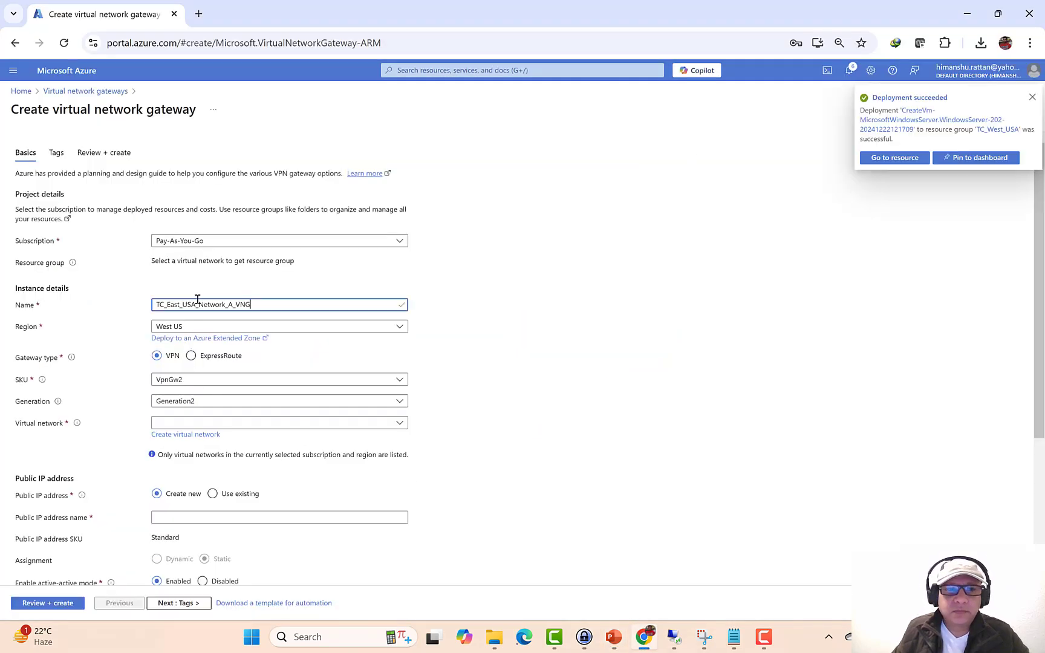
{"action": "left_click", "coordinate": [170, 380]}
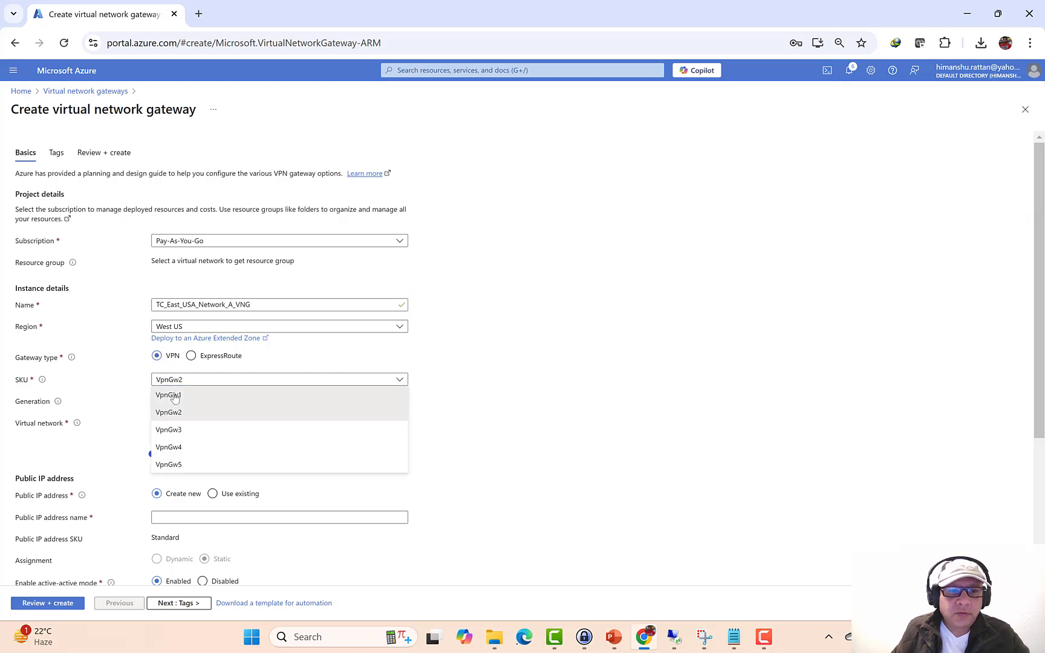
{"action": "left_click", "coordinate": [174, 396]}
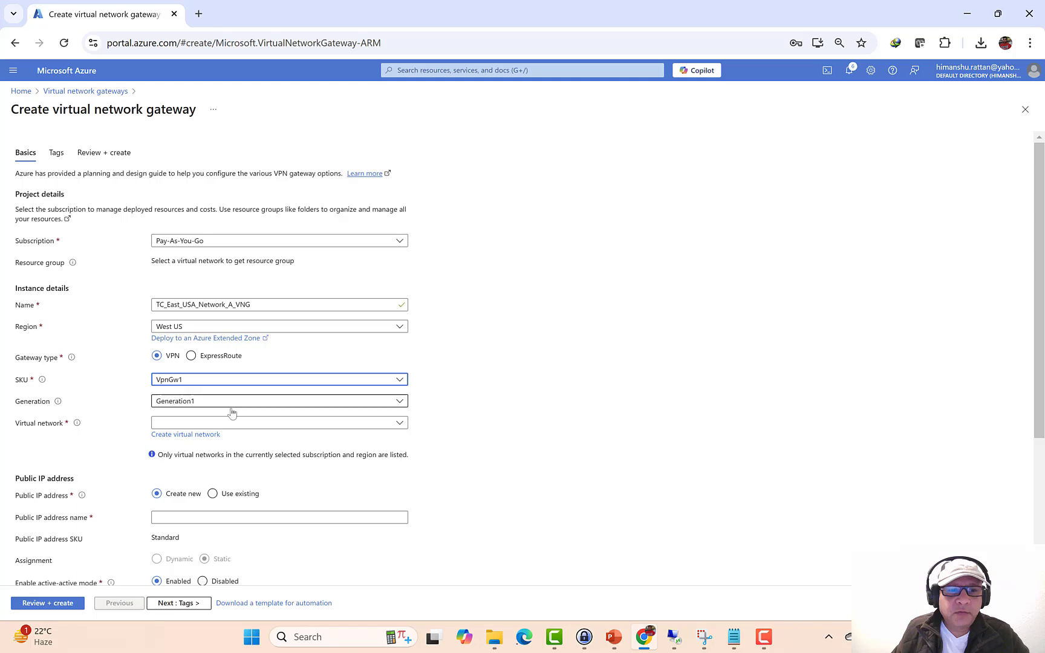
{"action": "left_click", "coordinate": [168, 423]}
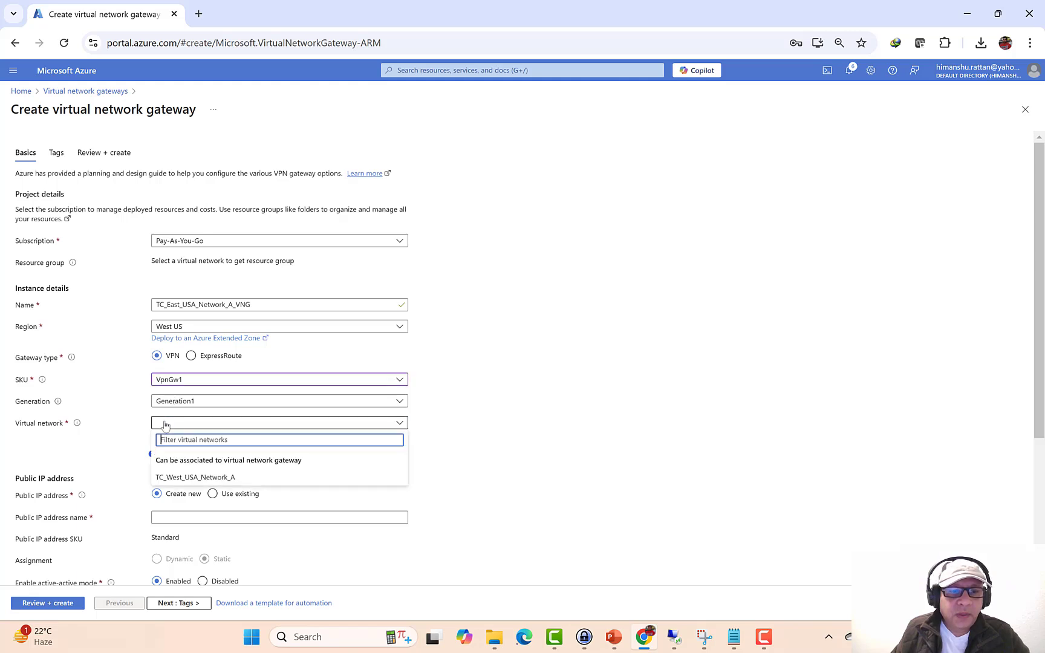
{"action": "left_click", "coordinate": [184, 478]}
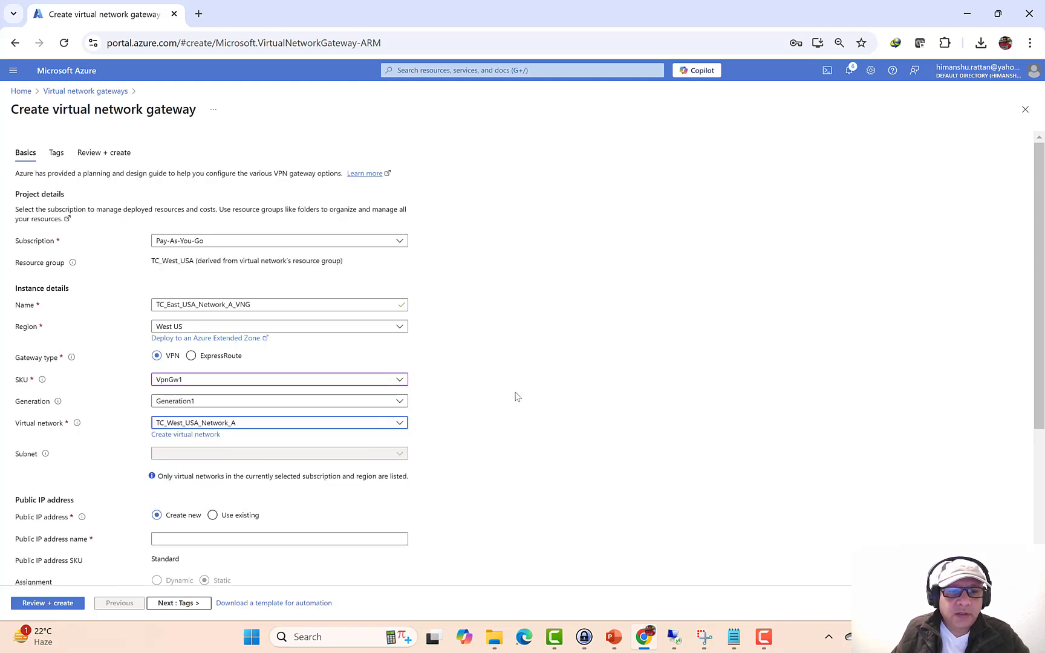
- Name the new public IP TC_East_USA_Network_A_VNG_PIP, disable active-active, and continue to Tags
{"action": "scroll", "coordinate": [520, 397], "scroll_direction": "down", "scroll_amount": 3}
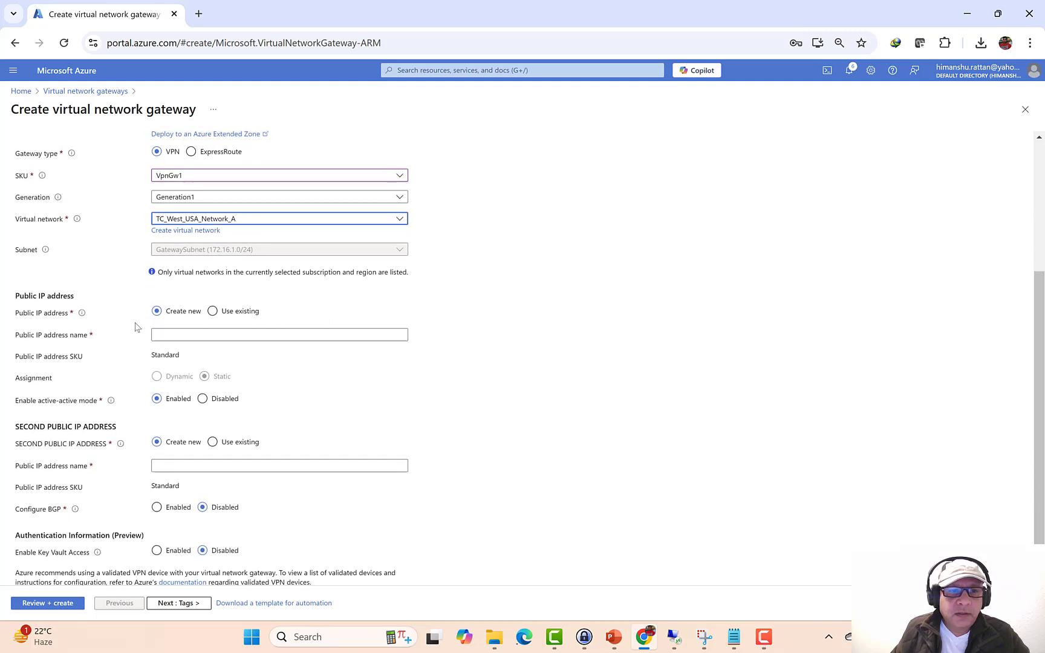
{"action": "left_click", "coordinate": [181, 335]}
{"action": "key", "text": "ctrl+v"}
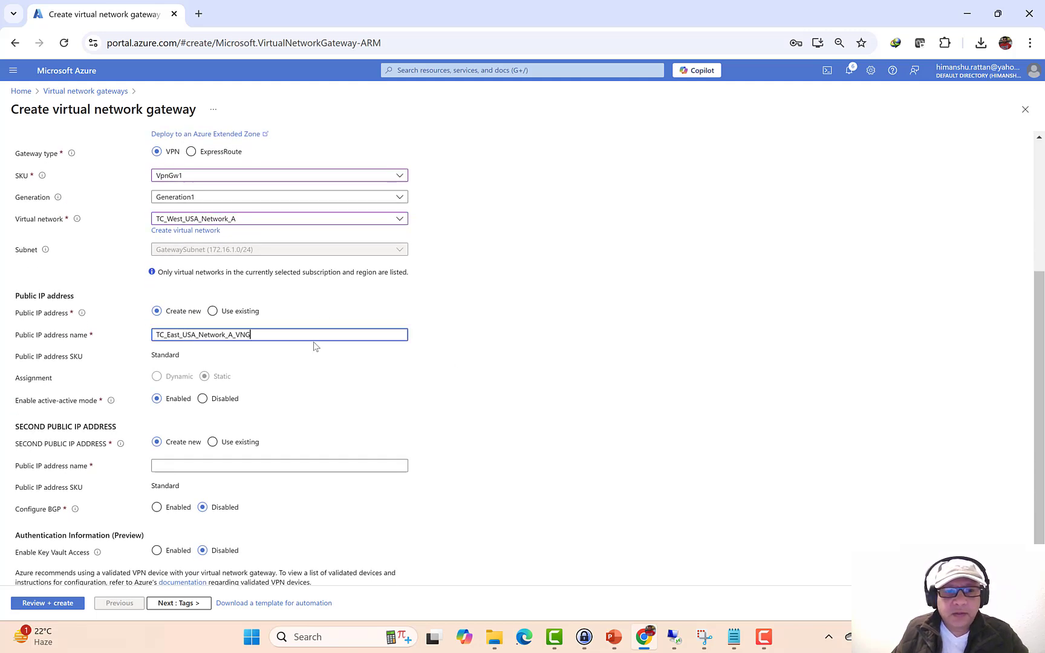
{"action": "type", "text": "_PIP"}
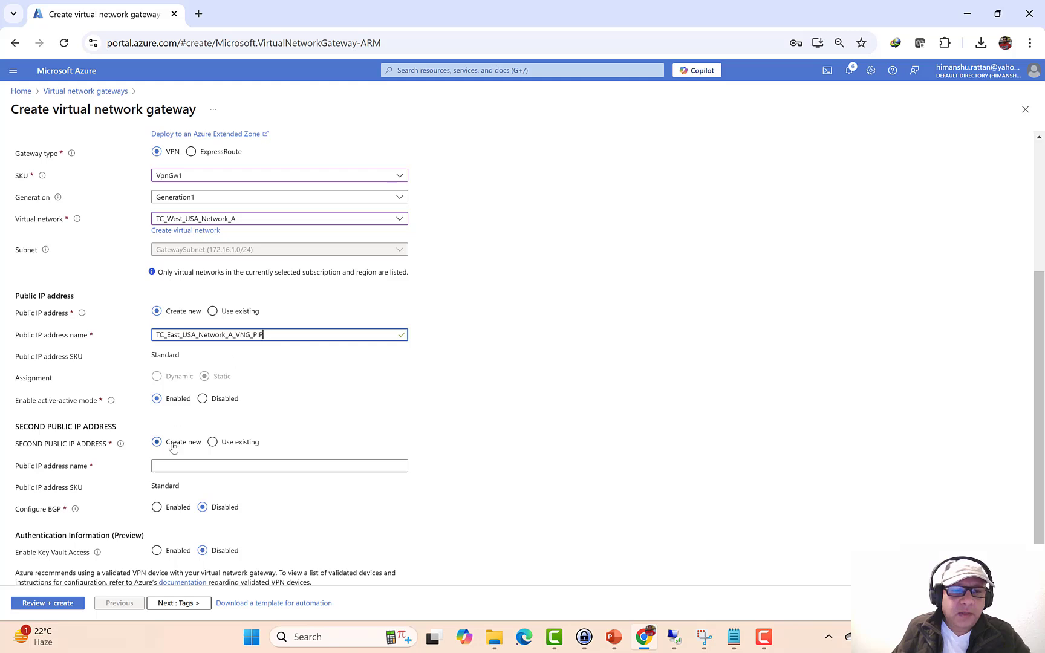
{"action": "left_click", "coordinate": [204, 399]}
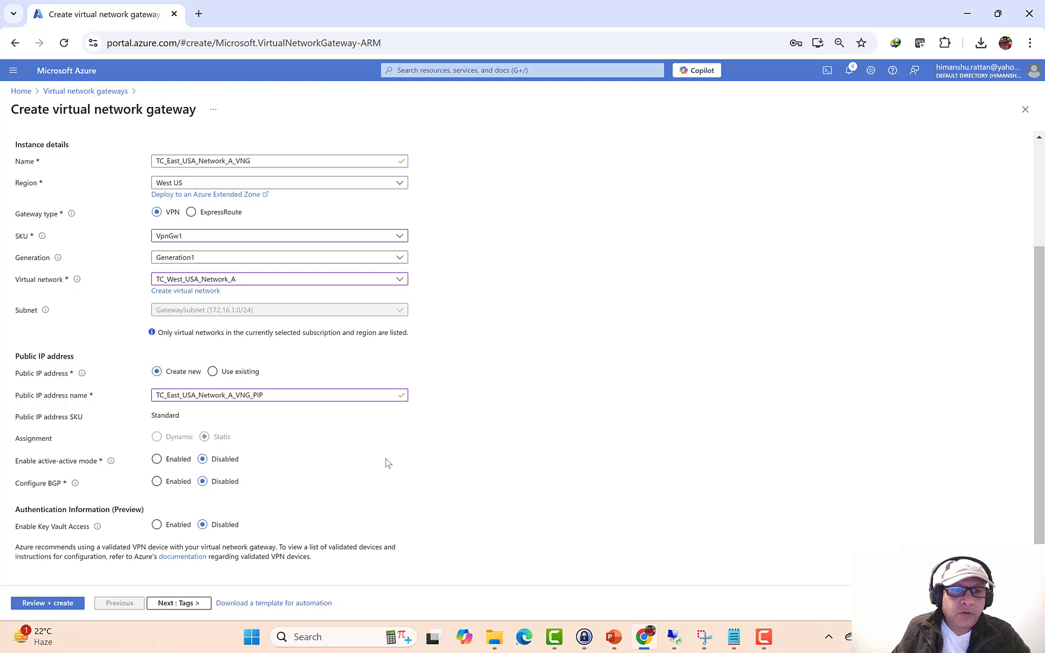
{"action": "left_click", "coordinate": [171, 605]}
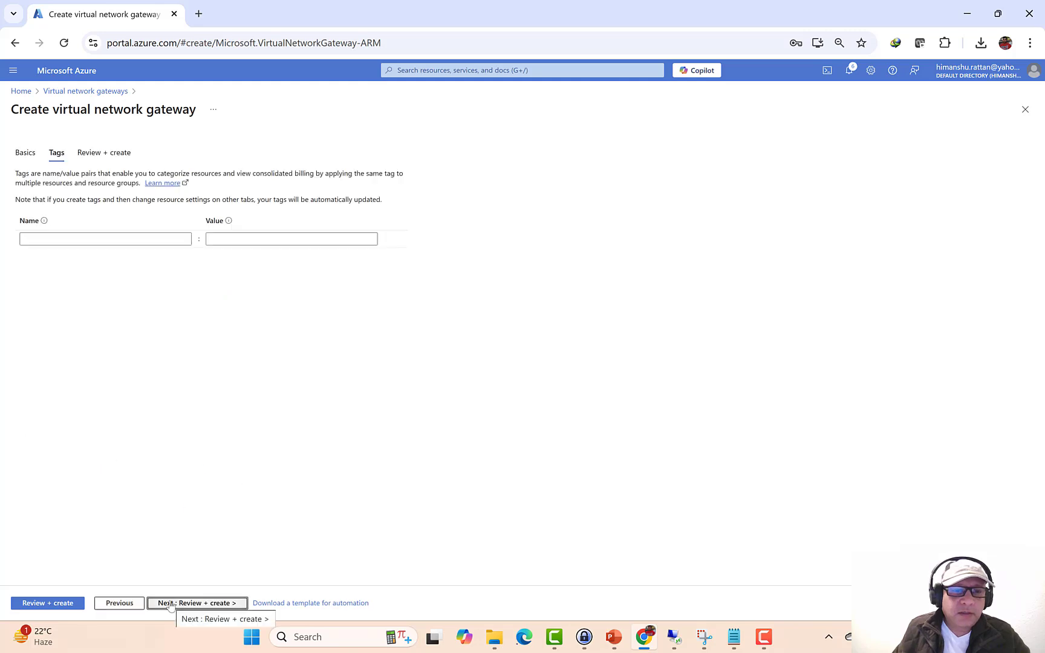
- Review and create the VpnGw1 gateway TC_East_USA_Network_A_VNG in TC_West_USA
{"action": "left_click", "coordinate": [171, 605]}
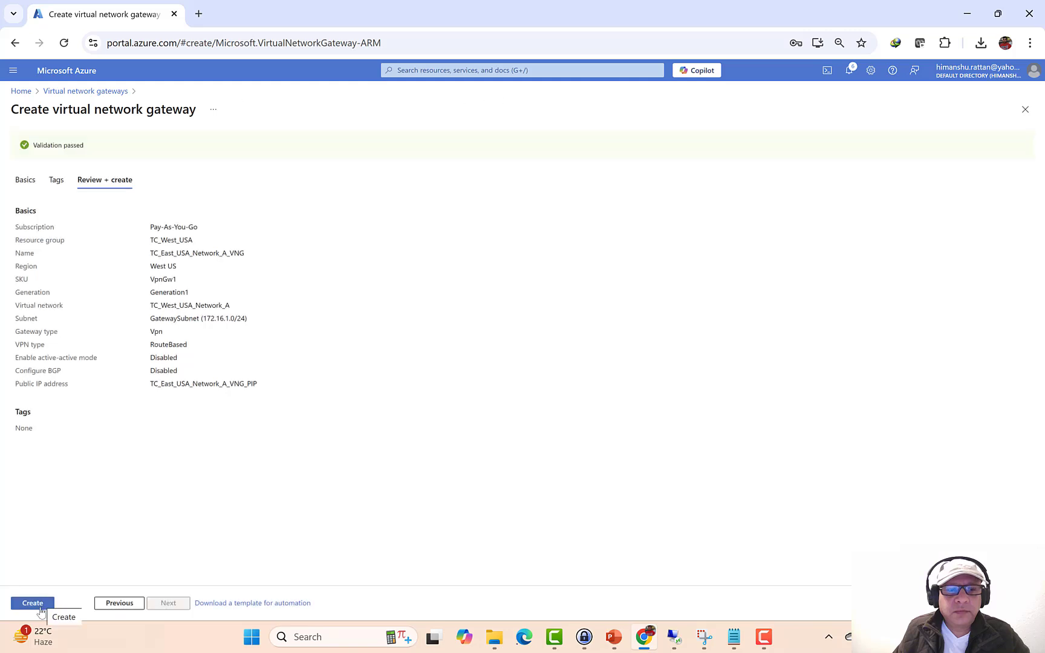
{"action": "left_click", "coordinate": [33, 603]}
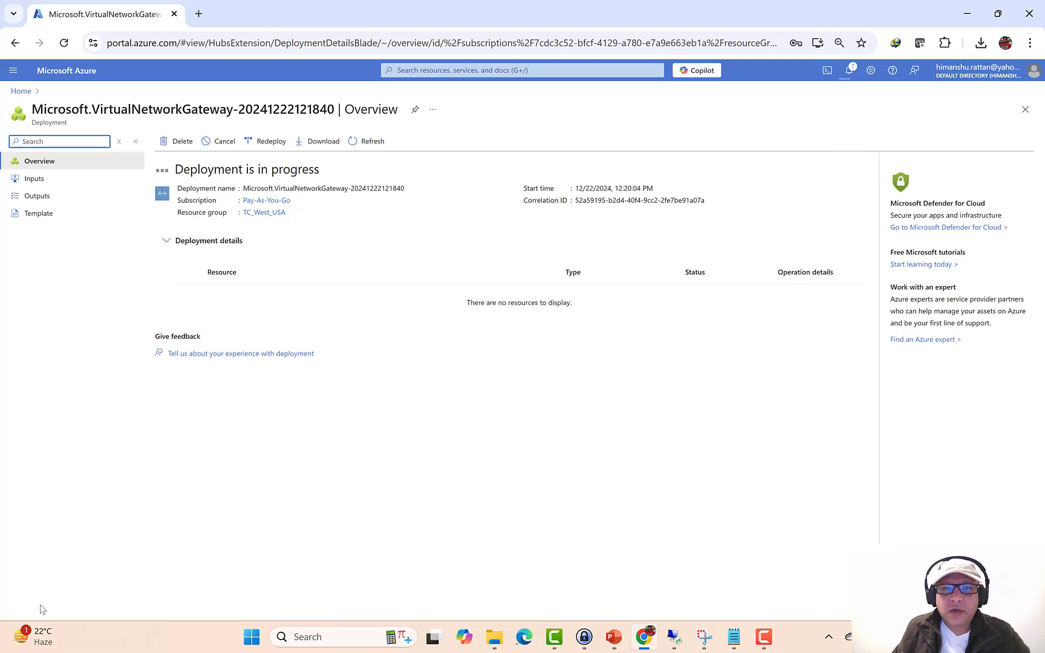
{"action": "mouse_move", "coordinate": [36, 637]}
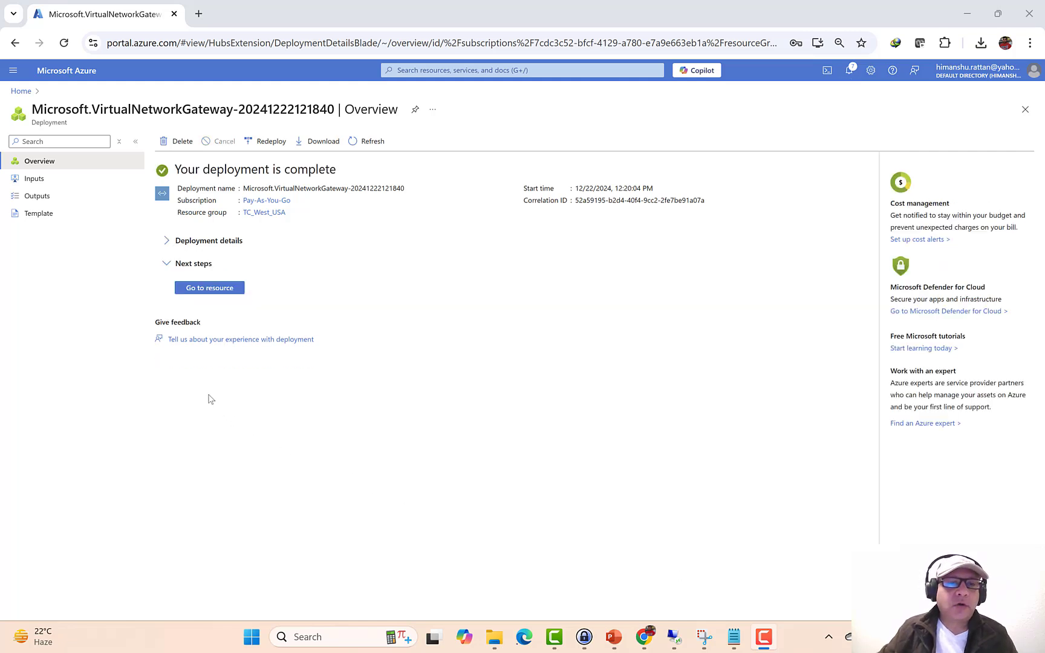
- Open the deployed gateway, reloading and signing back in after a network error, then return Home
{"action": "left_click", "coordinate": [224, 290]}
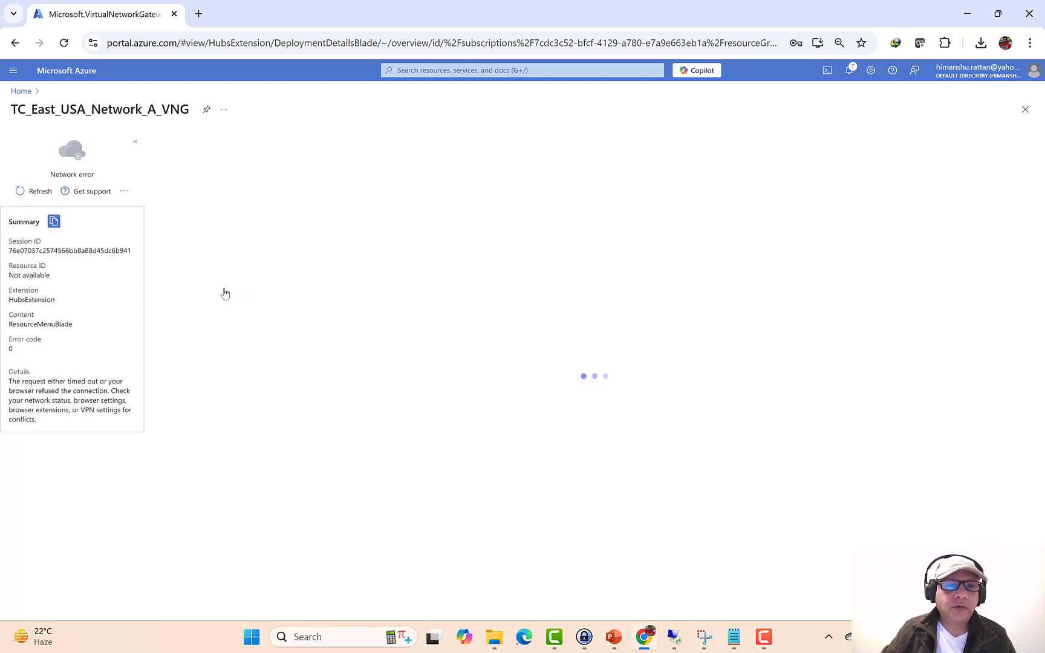
{"action": "left_click", "coordinate": [64, 42]}
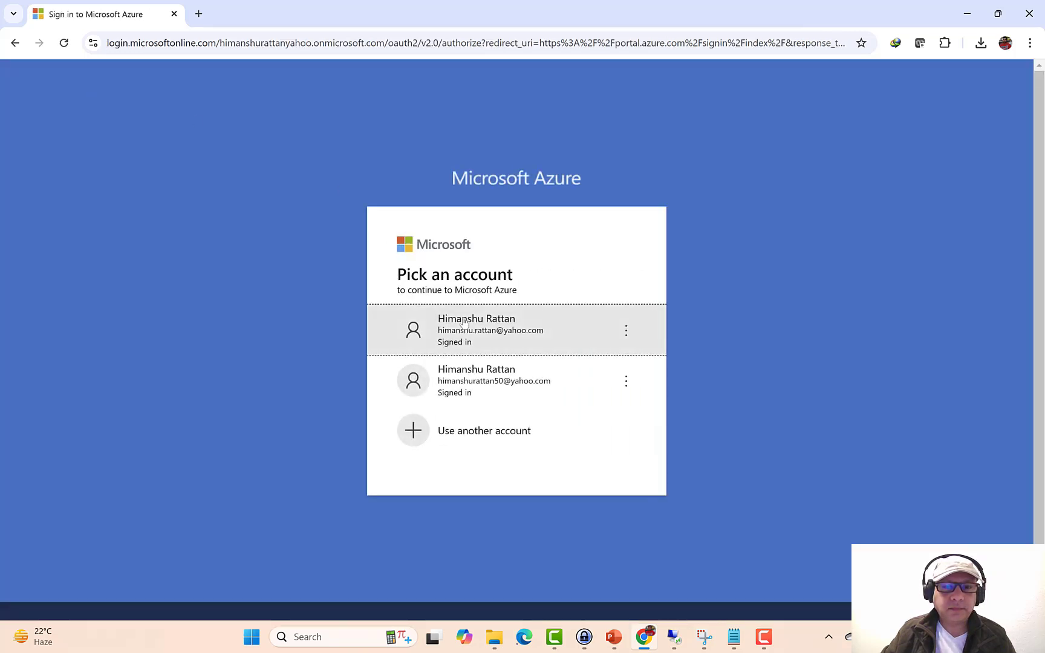
{"action": "left_click", "coordinate": [480, 343]}
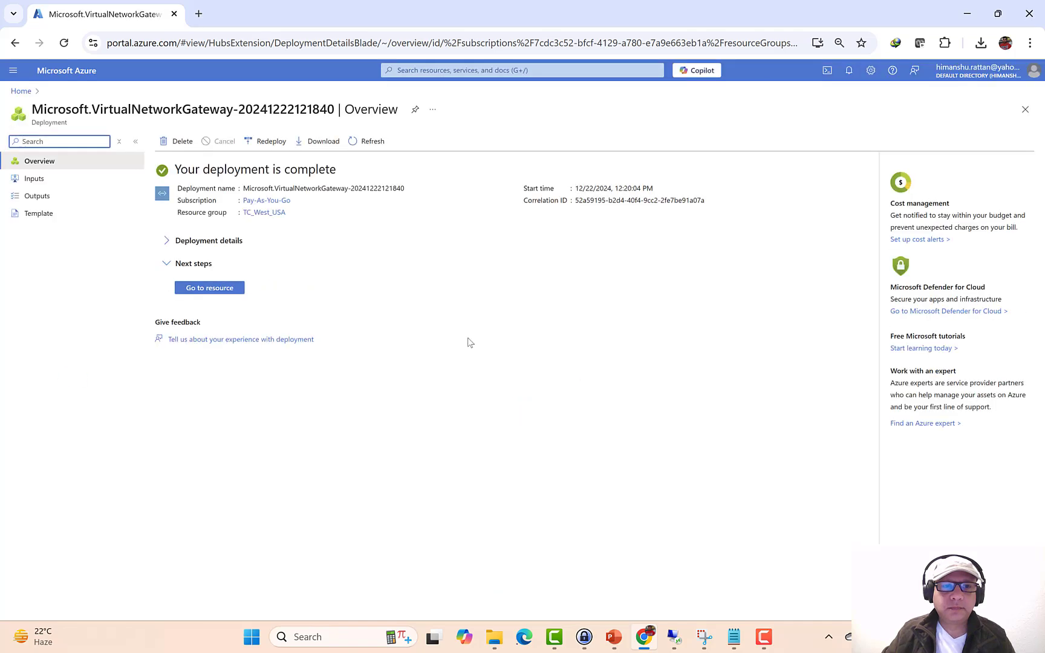
{"action": "left_click", "coordinate": [210, 288]}
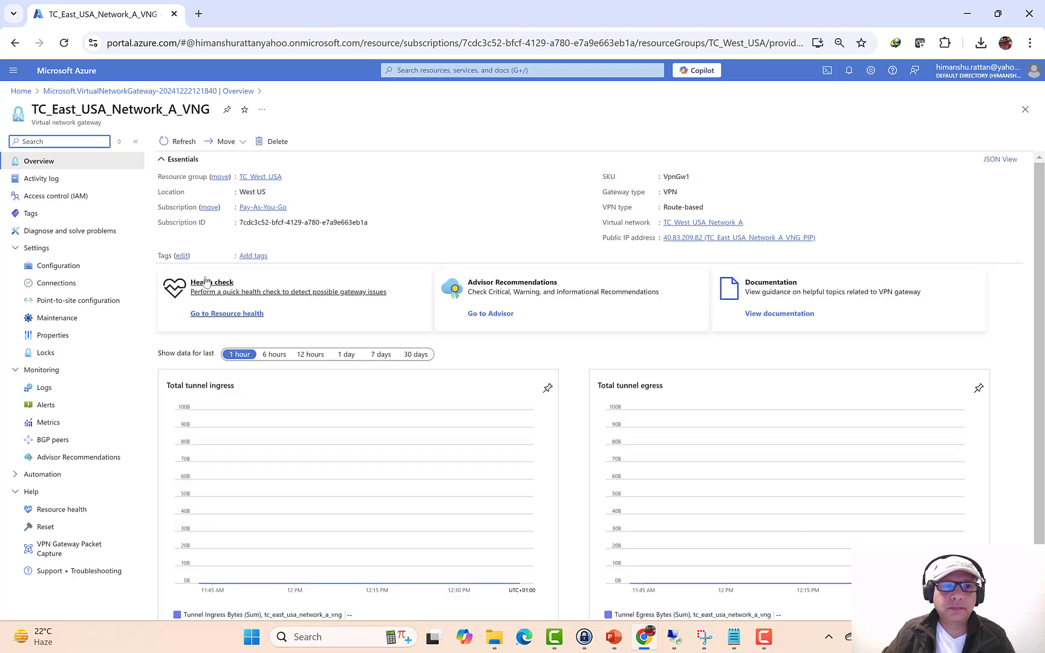
{"action": "left_click", "coordinate": [26, 94]}
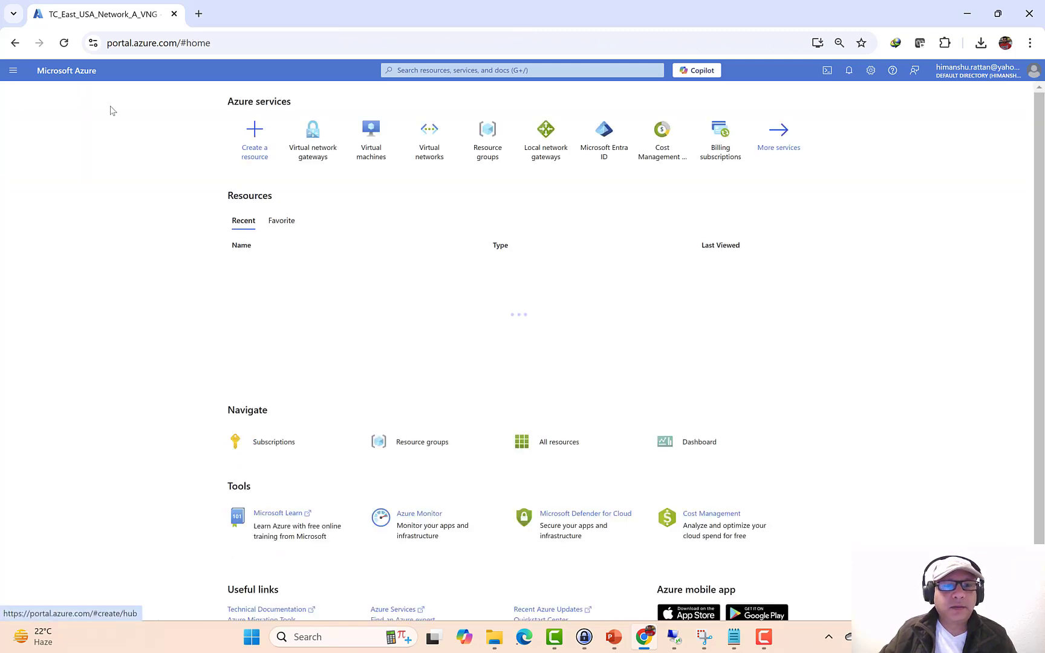
- Check the VNet-to-VNet VPN connection slide (slide 8) in PowerPoint, then return to the Azure portal
{"action": "left_click", "coordinate": [609, 638]}
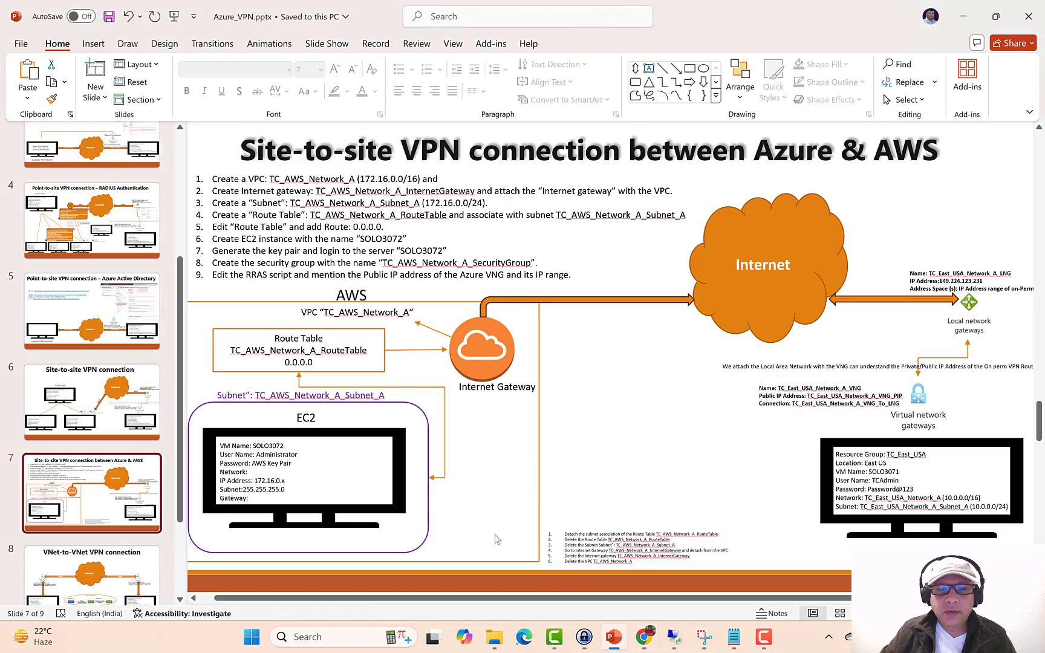
{"action": "left_click", "coordinate": [69, 588]}
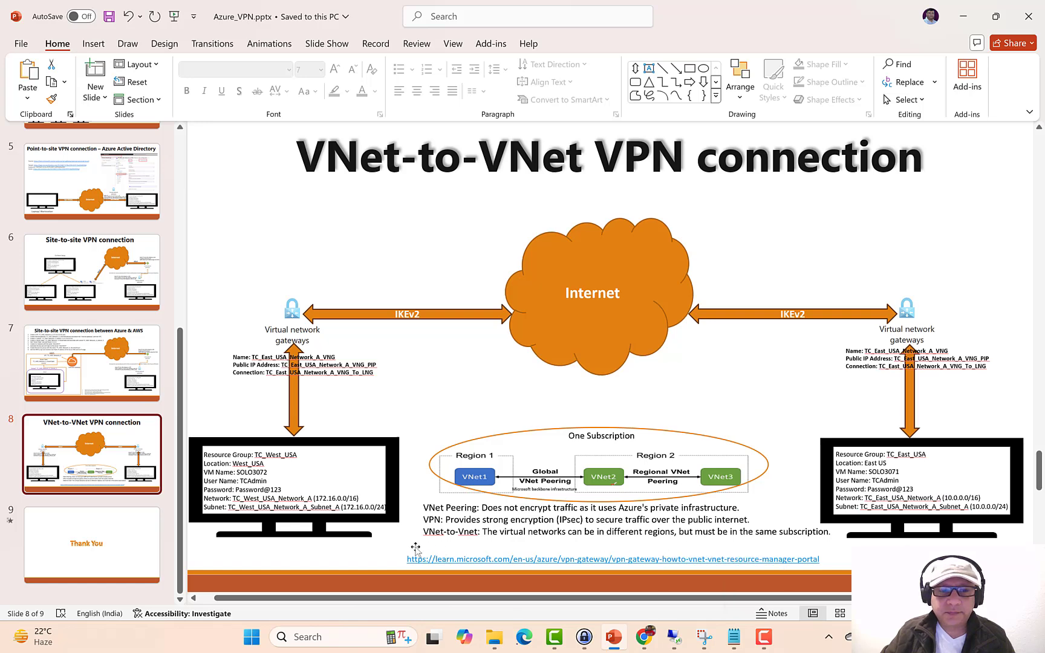
{"action": "left_click", "coordinate": [644, 637]}
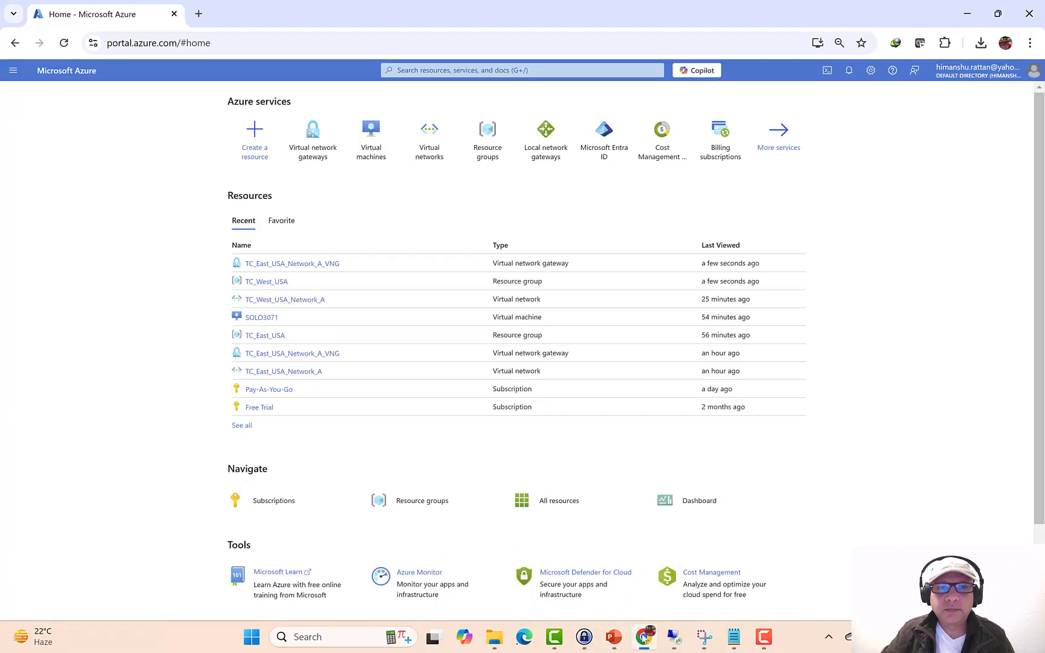
- List virtual machines with the Subscription filter including Pay-As-You-Go so both VMs show
{"action": "left_click", "coordinate": [363, 156]}
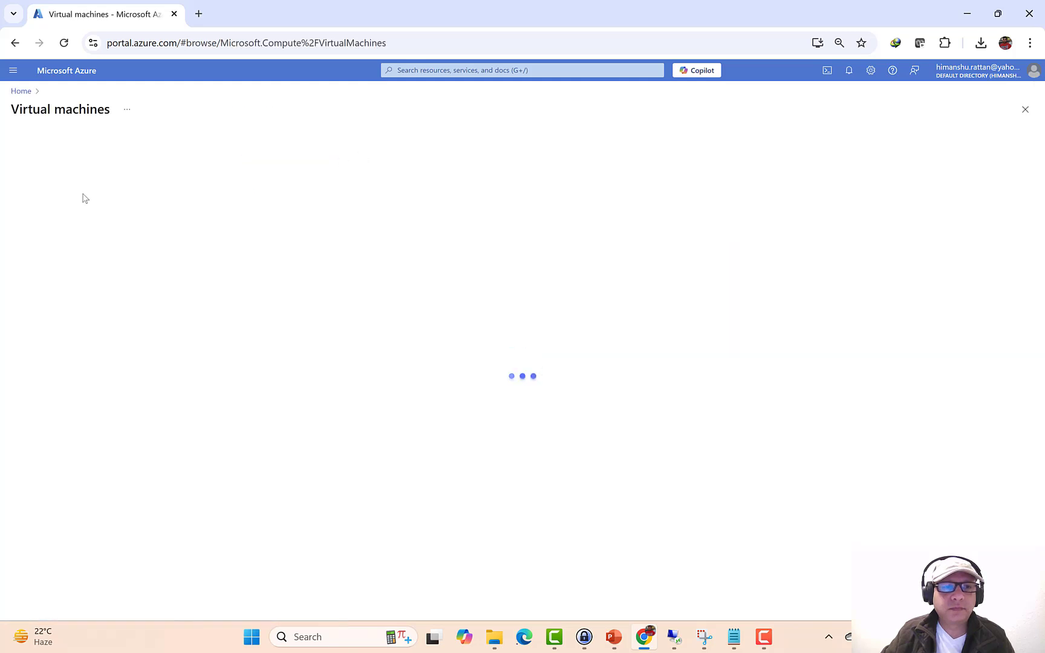
{"action": "left_click", "coordinate": [43, 142]}
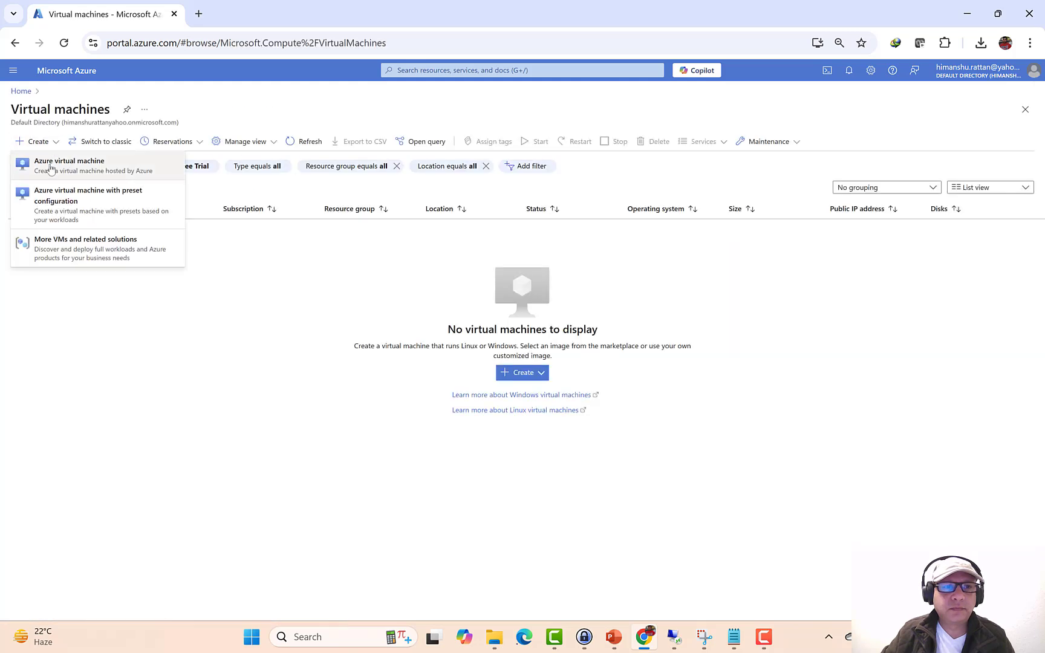
{"action": "left_click", "coordinate": [51, 169]}
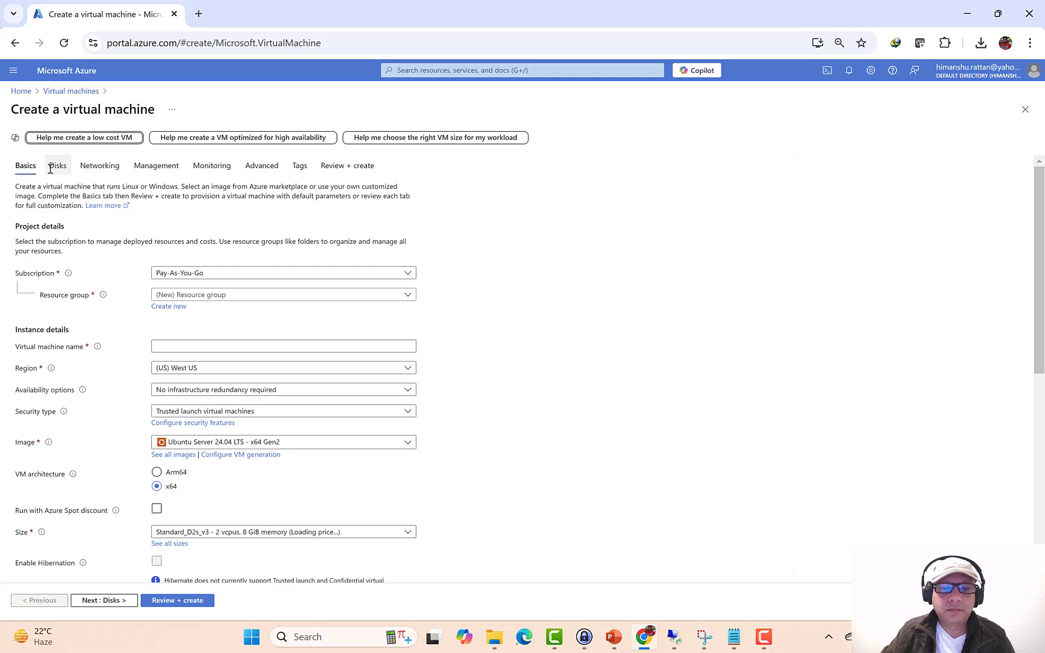
{"action": "left_click", "coordinate": [21, 91]}
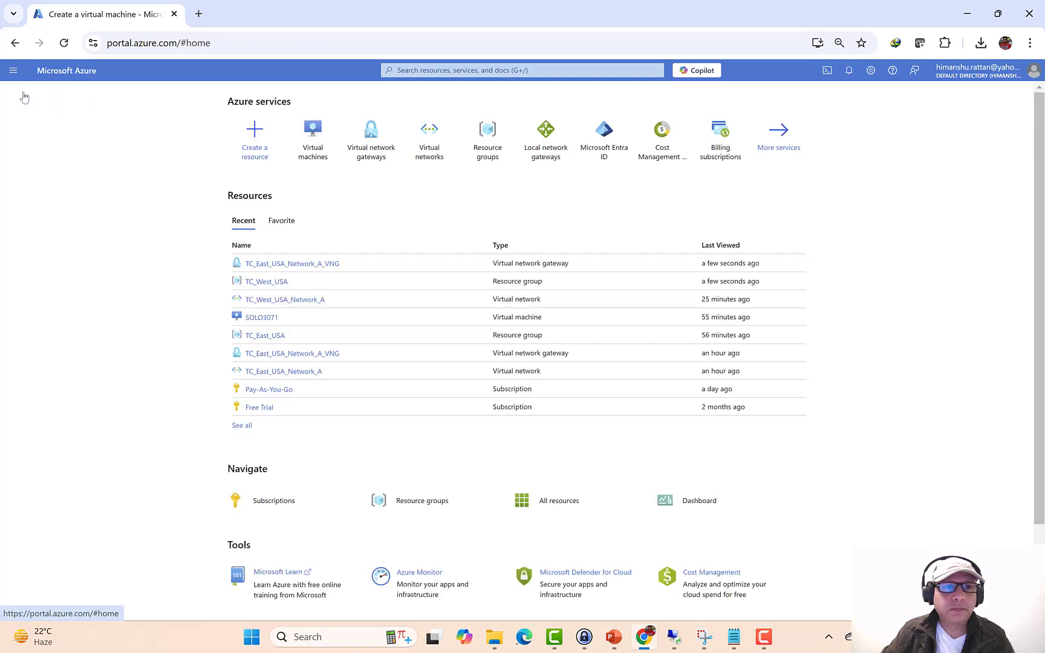
{"action": "left_click", "coordinate": [311, 149]}
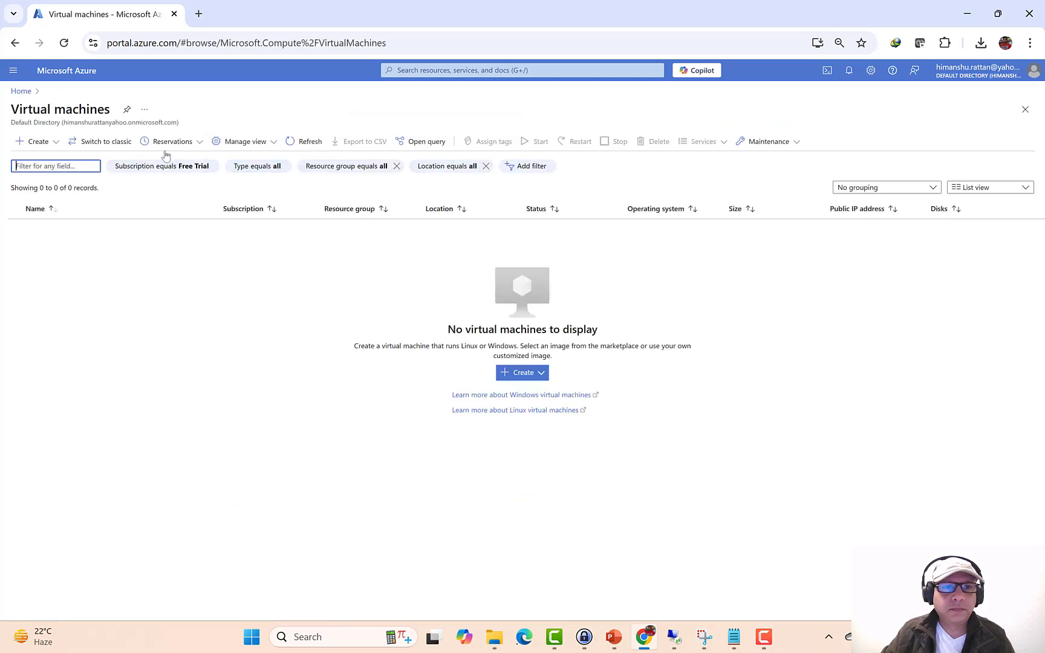
{"action": "left_click", "coordinate": [162, 165]}
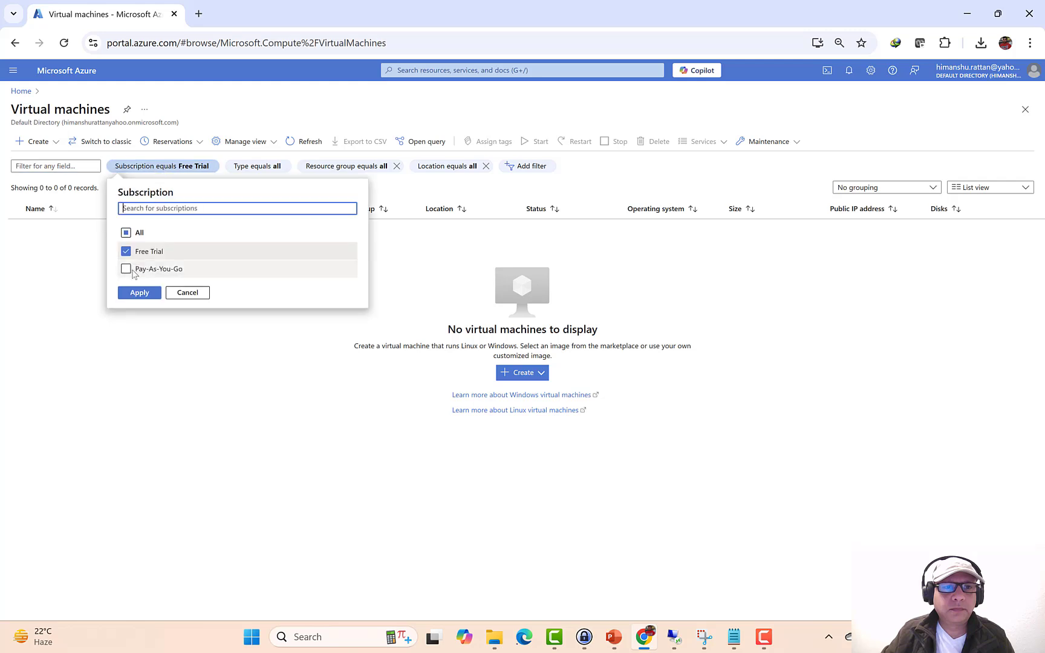
{"action": "left_click", "coordinate": [133, 269]}
{"action": "left_click", "coordinate": [139, 292]}
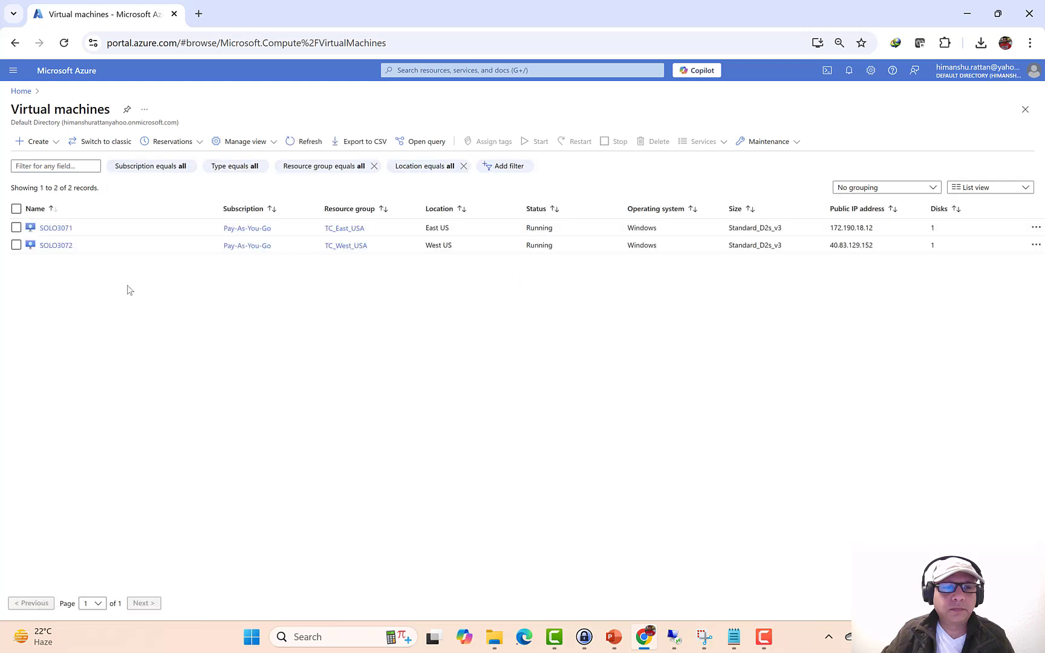
- Download SOLO3072's RDP file from its Connect page and show it in the Downloads folder
{"action": "left_click", "coordinate": [56, 246]}
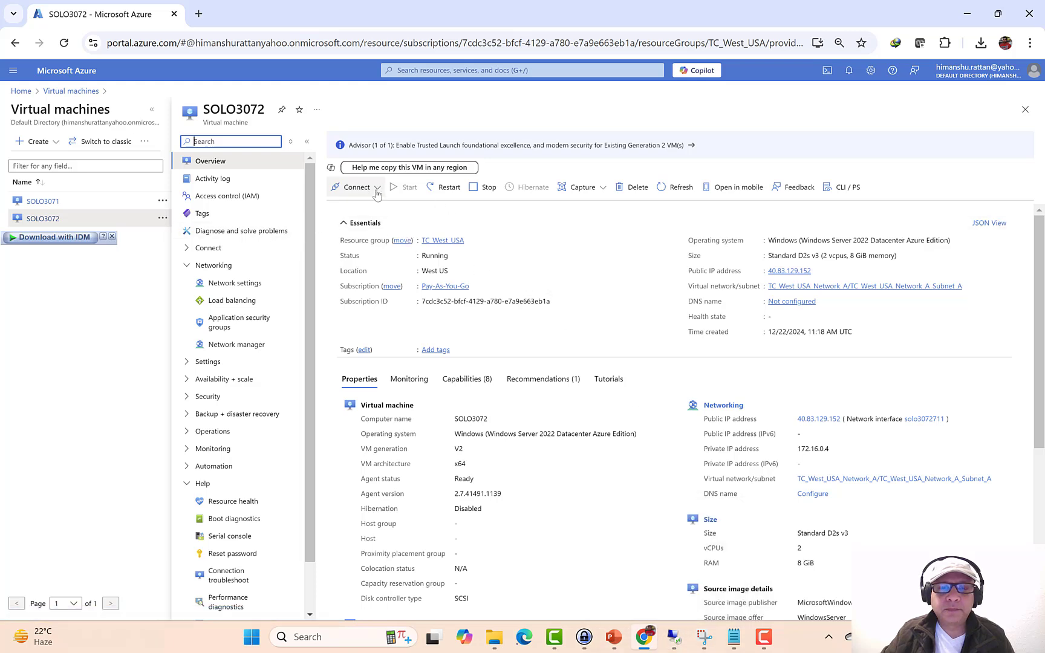
{"action": "left_click", "coordinate": [376, 188]}
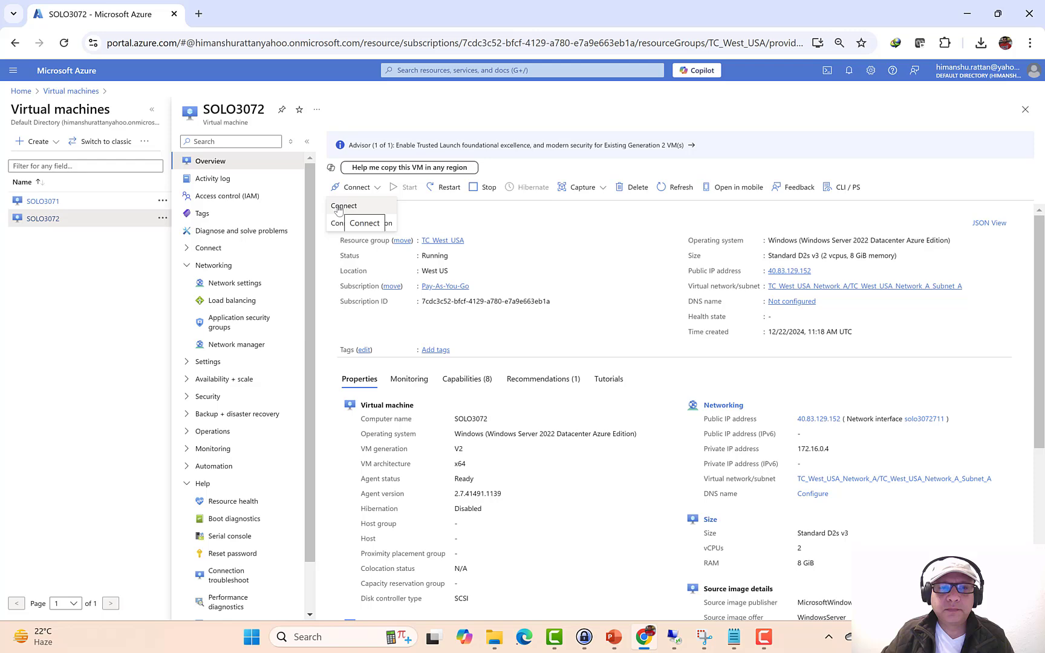
{"action": "left_click", "coordinate": [338, 208]}
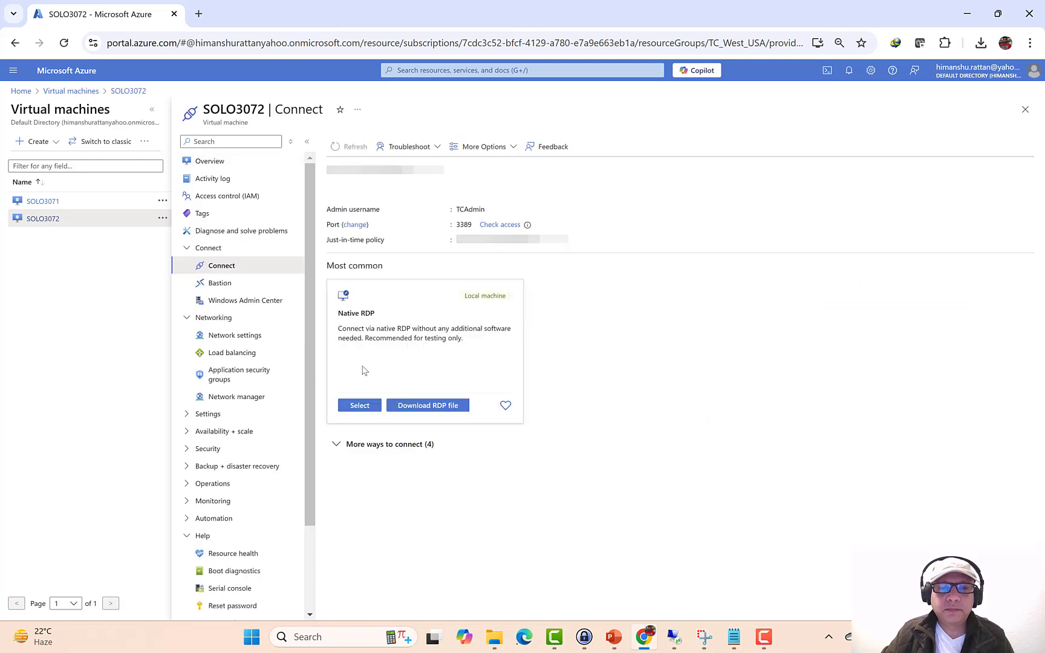
{"action": "left_click", "coordinate": [452, 406]}
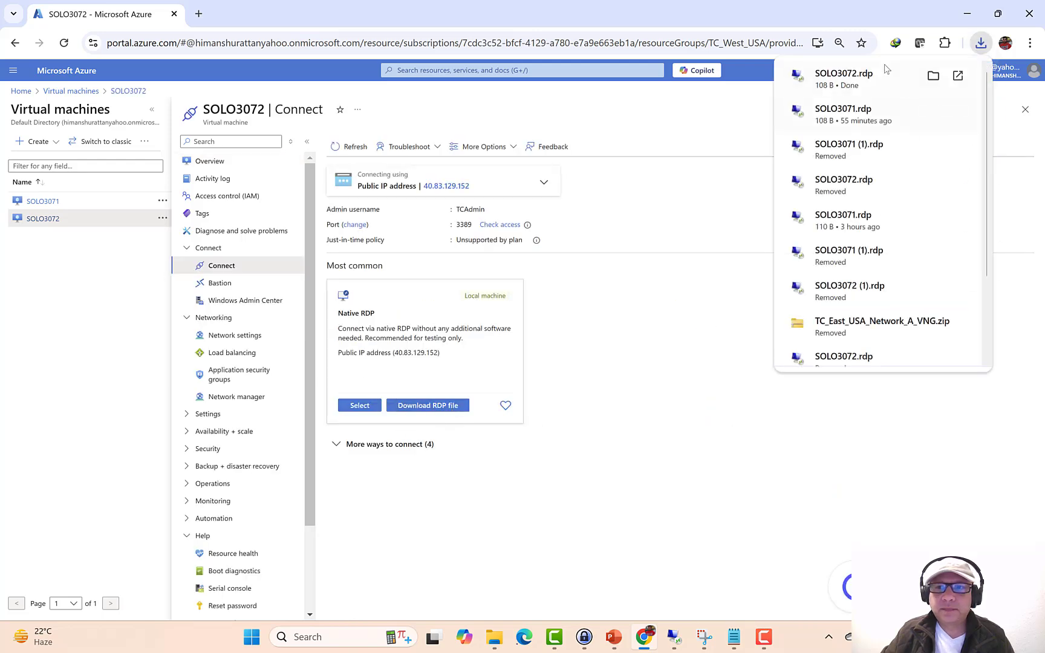
{"action": "left_click", "coordinate": [931, 75]}
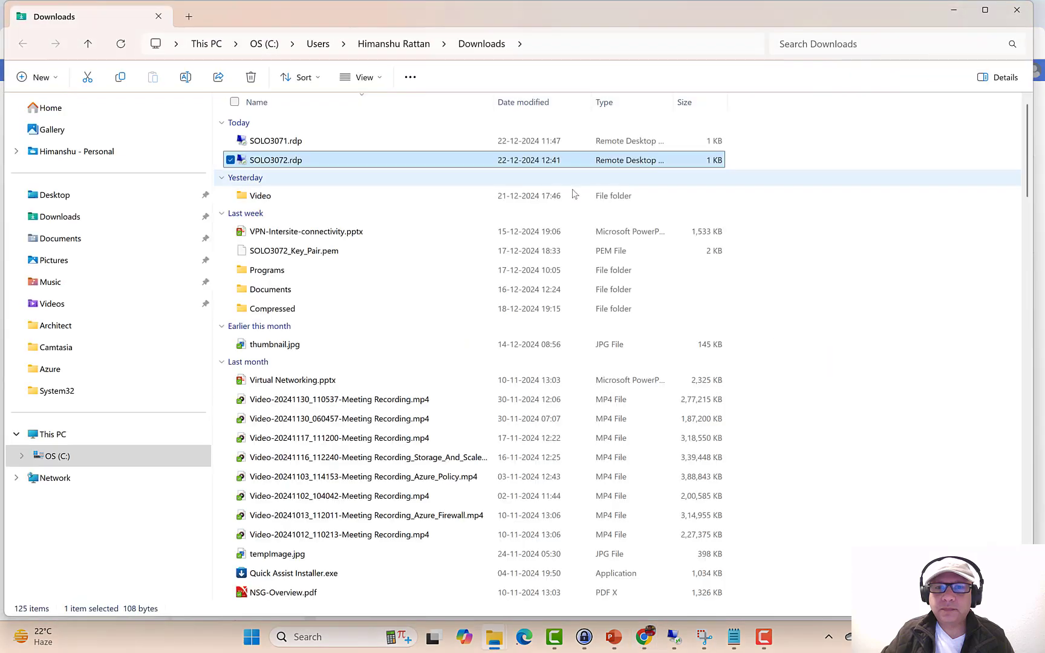
- Launch SOLO3072.rdp, sign in with the admin password, and accept the certificate warning
{"action": "double_click", "coordinate": [432, 161]}
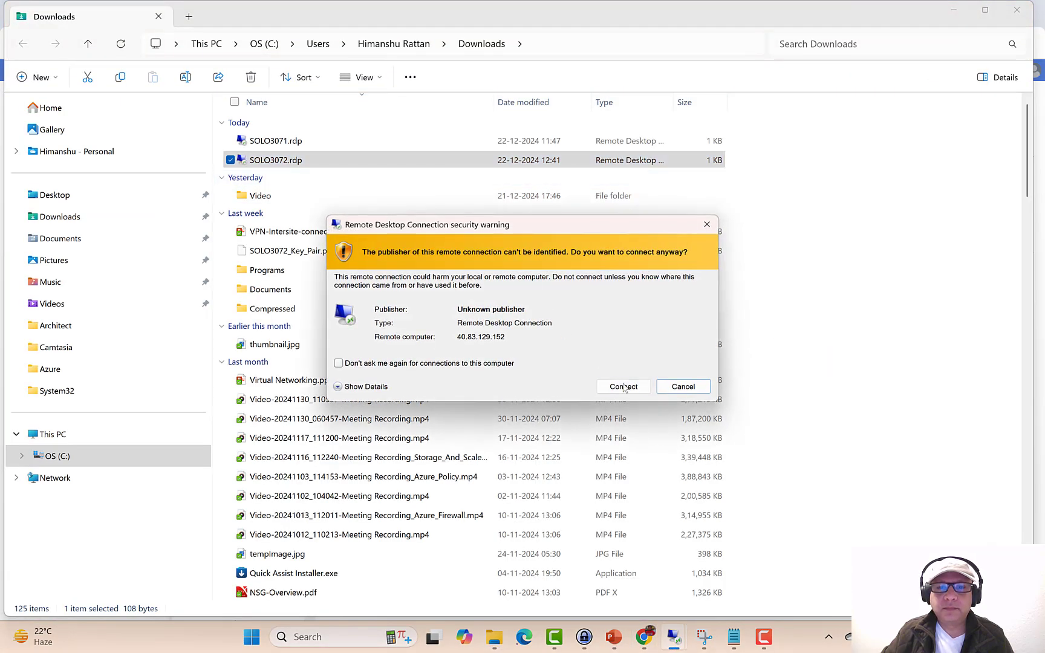
{"action": "left_click", "coordinate": [624, 387]}
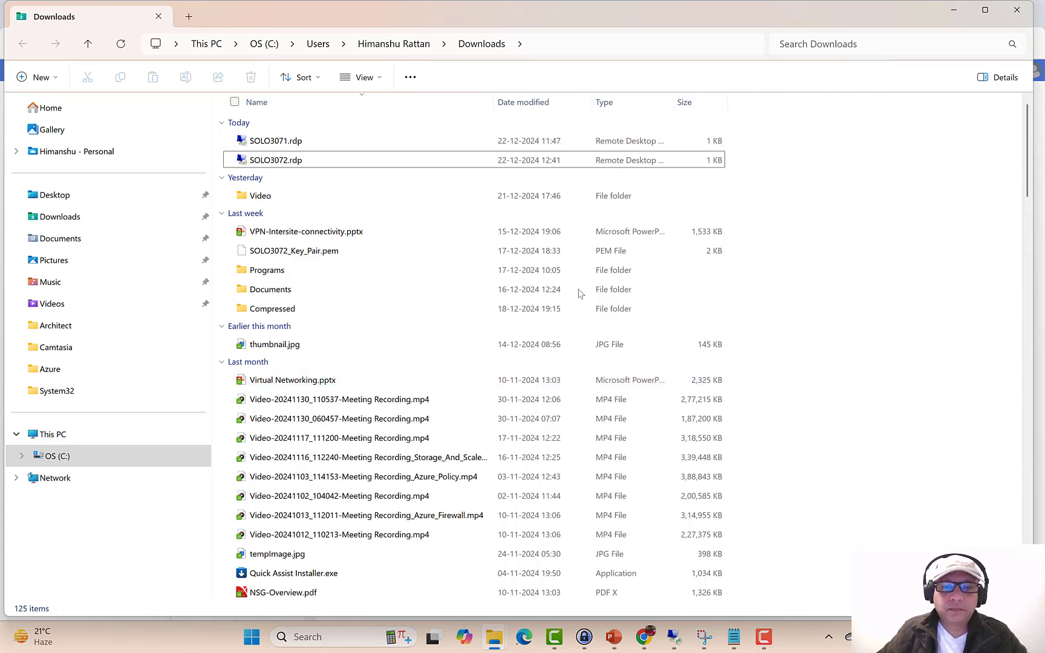
{"action": "double_click", "coordinate": [411, 161]}
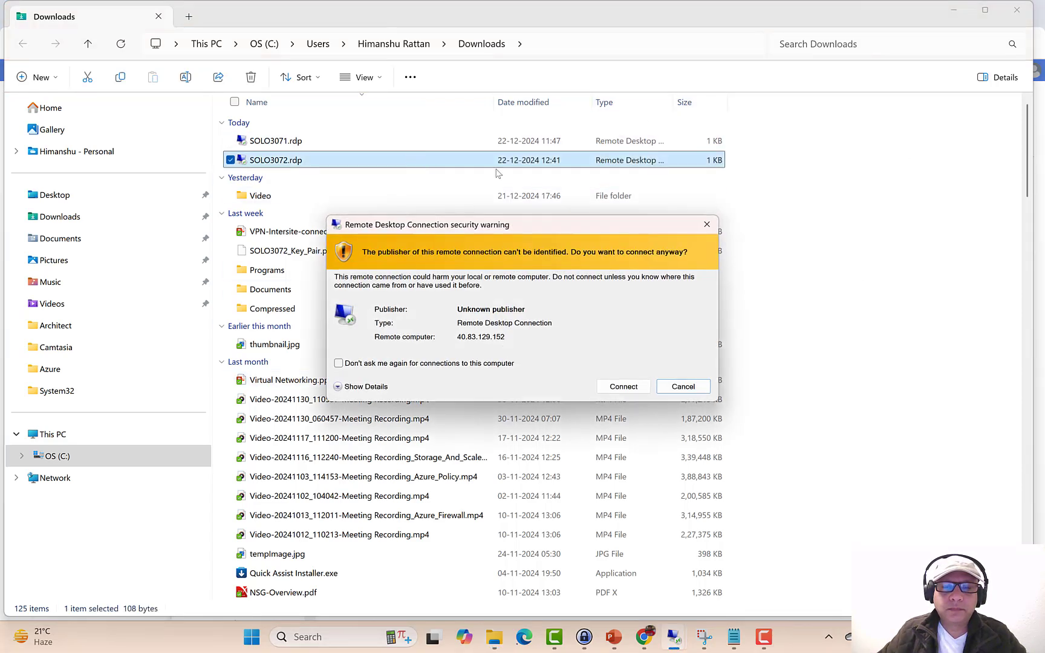
{"action": "left_click", "coordinate": [623, 386]}
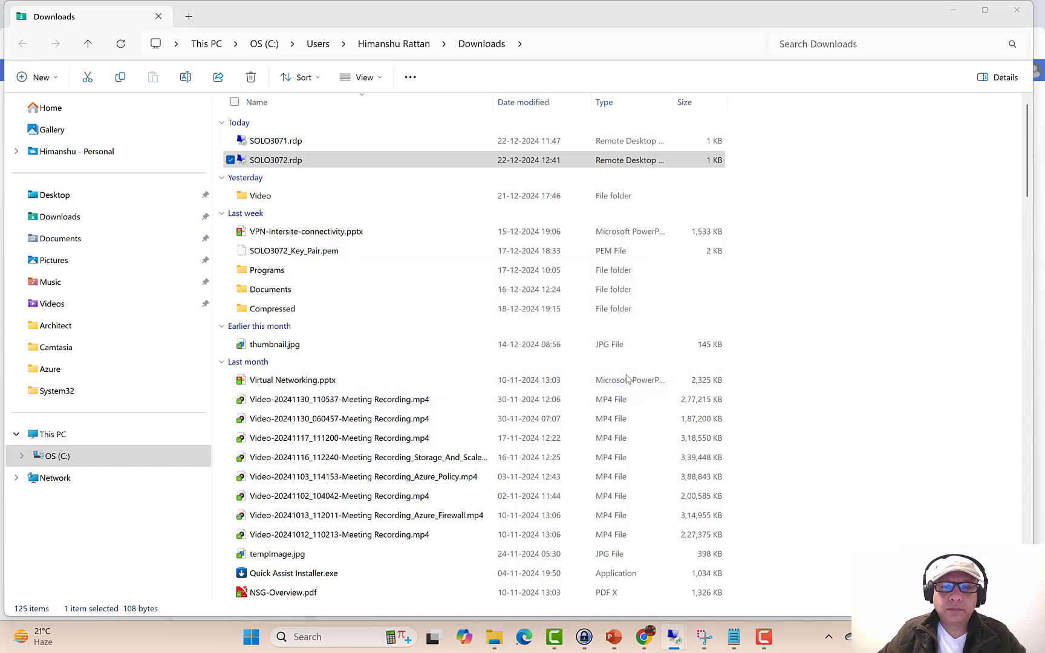
{"action": "type", "text": "*"}
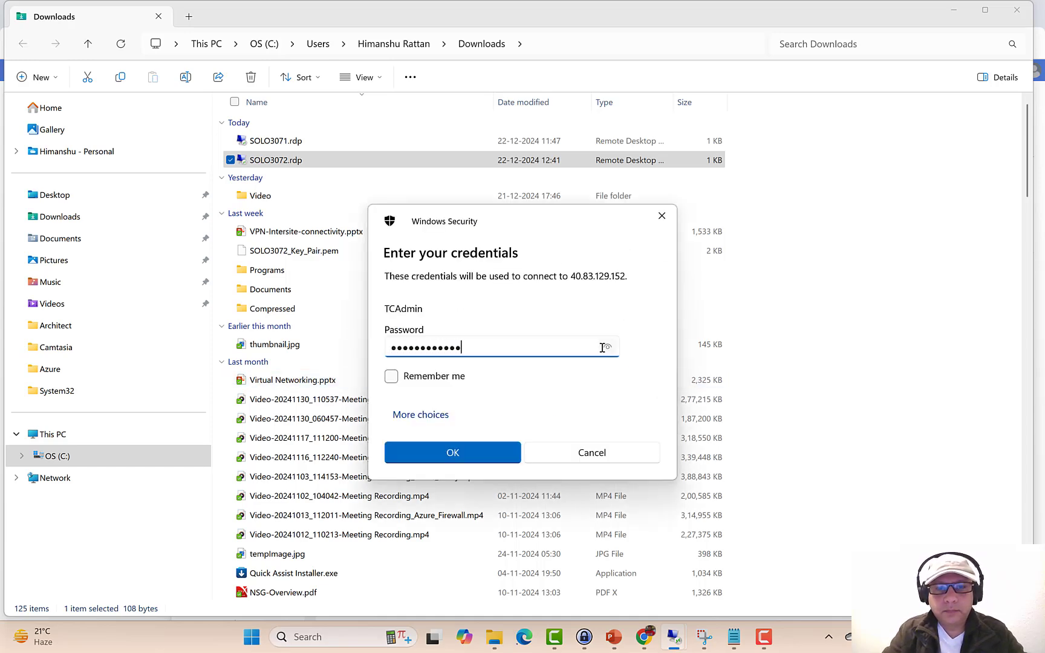
{"action": "key", "text": "Return"}
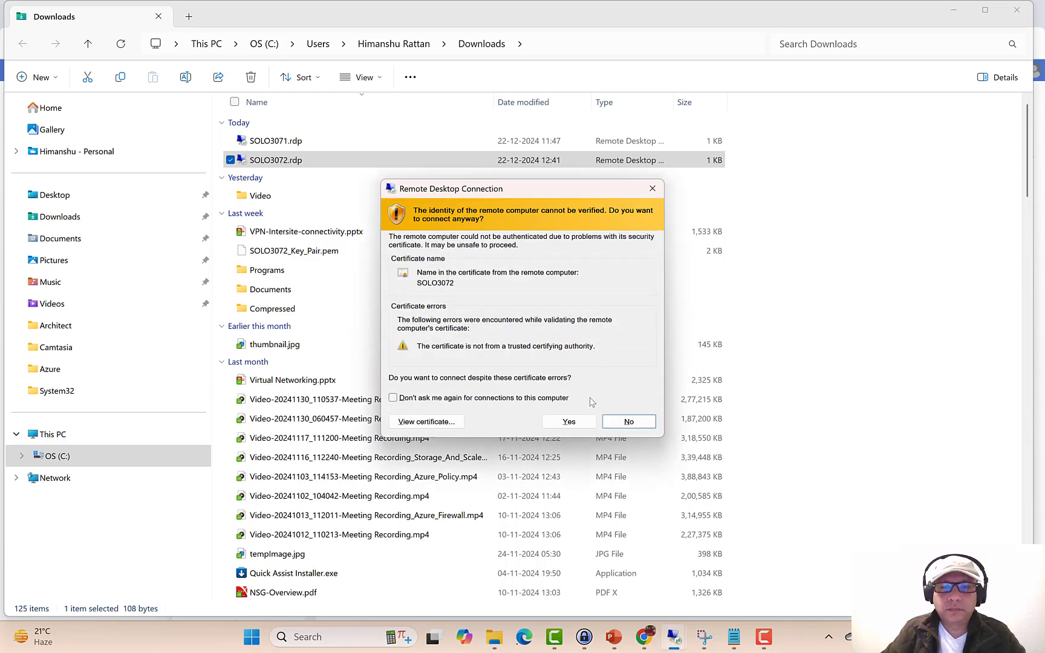
{"action": "left_click", "coordinate": [574, 424]}
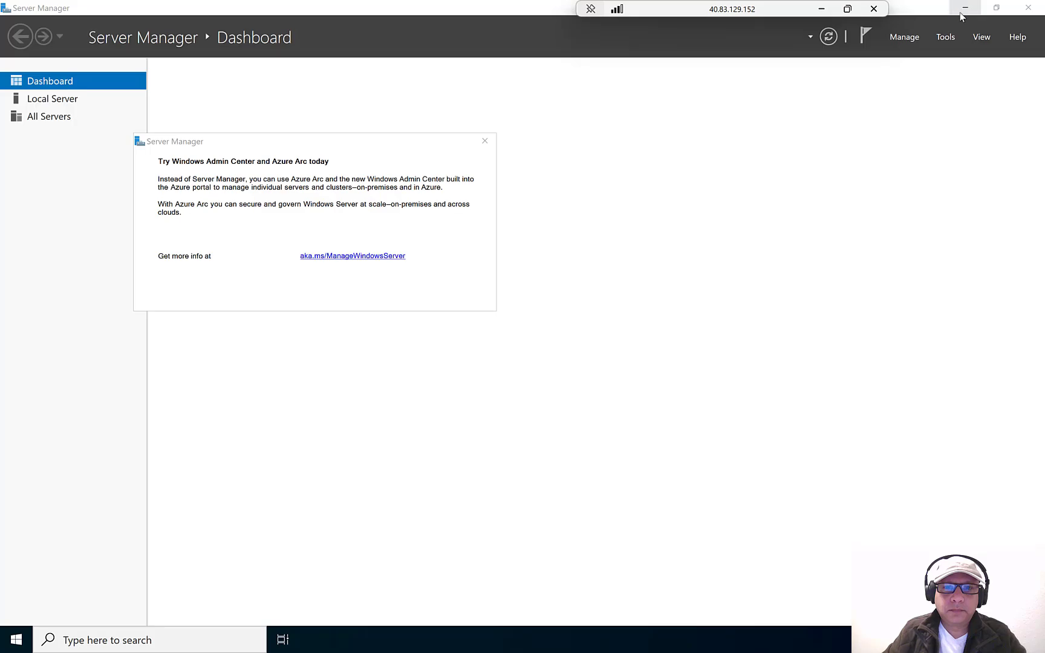
- On the VM, turn off the Defender Firewall for the Domain and Private networks
{"action": "left_click", "coordinate": [961, 12]}
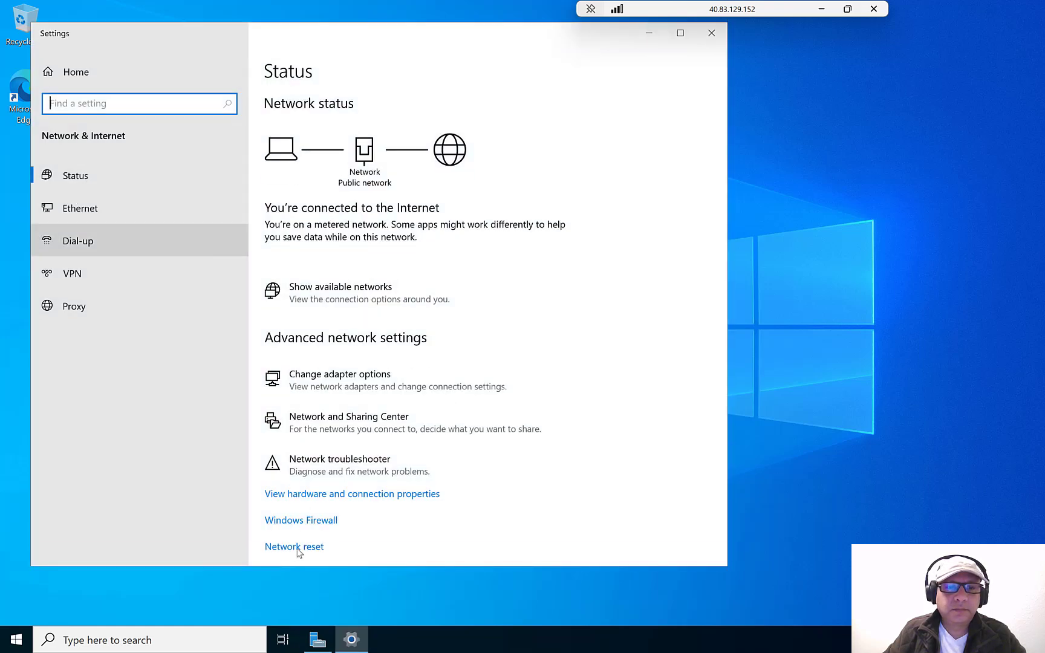
{"action": "left_click", "coordinate": [303, 522]}
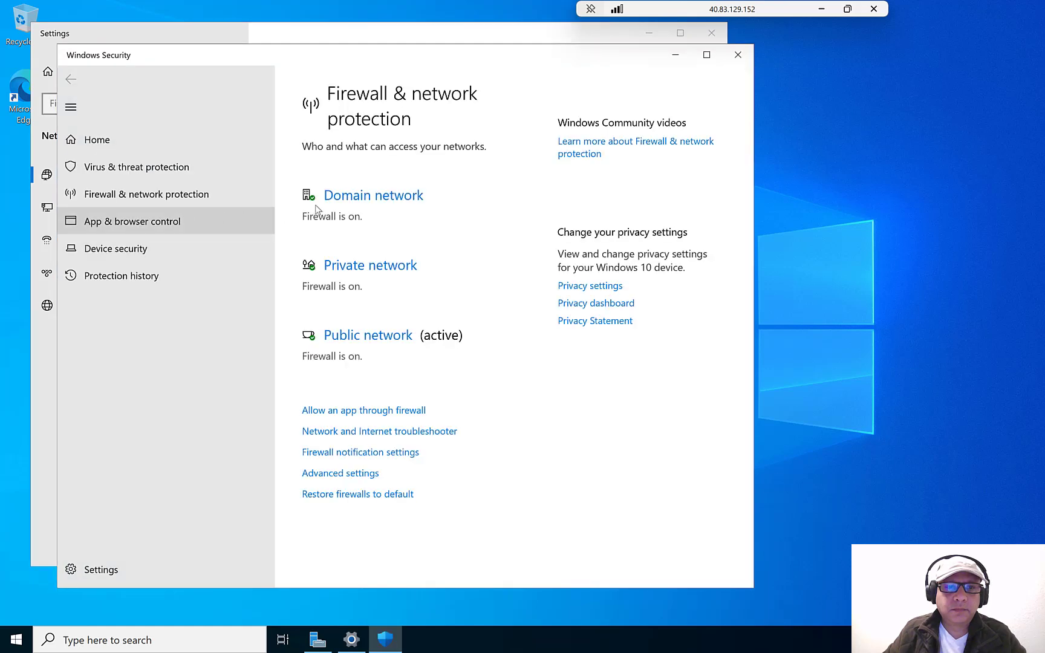
{"action": "left_click", "coordinate": [363, 201]}
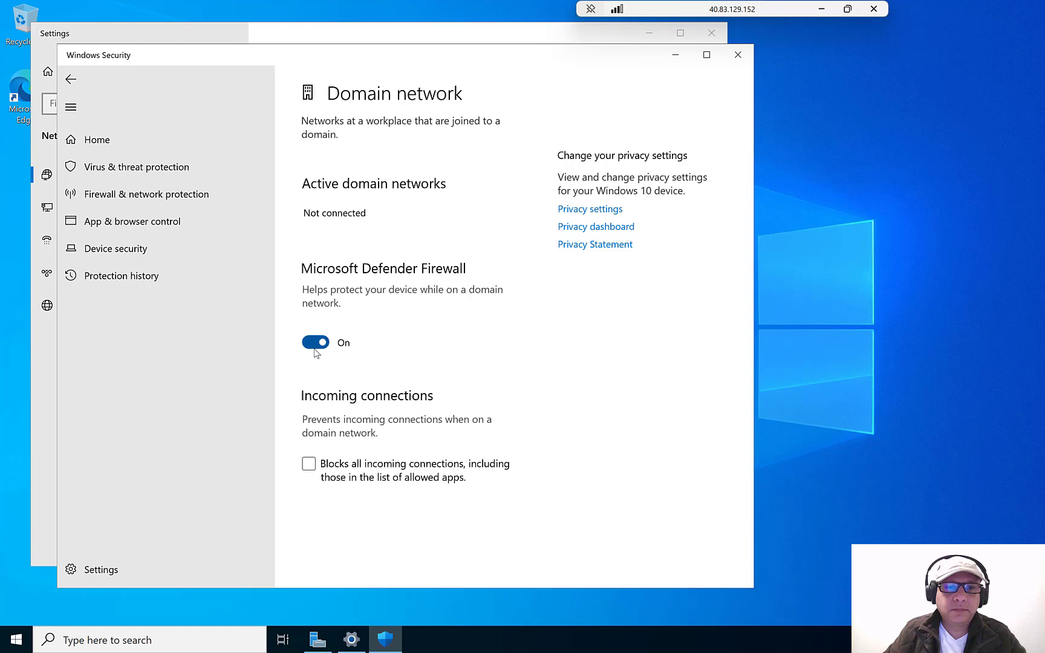
{"action": "left_click", "coordinate": [315, 343]}
{"action": "left_click", "coordinate": [86, 80]}
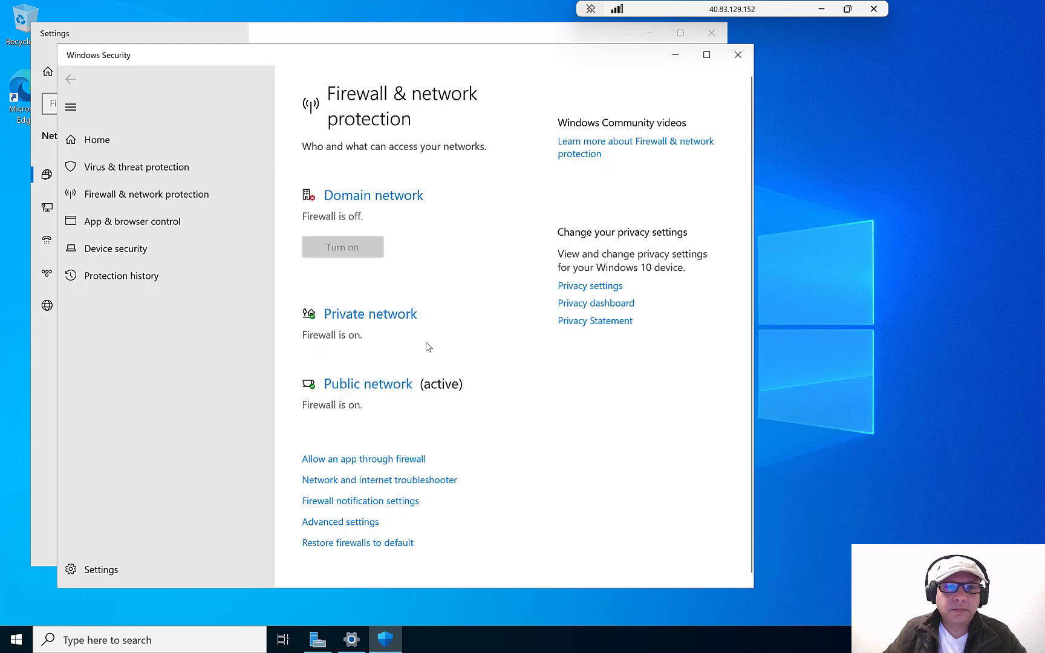
{"action": "left_click", "coordinate": [369, 313]}
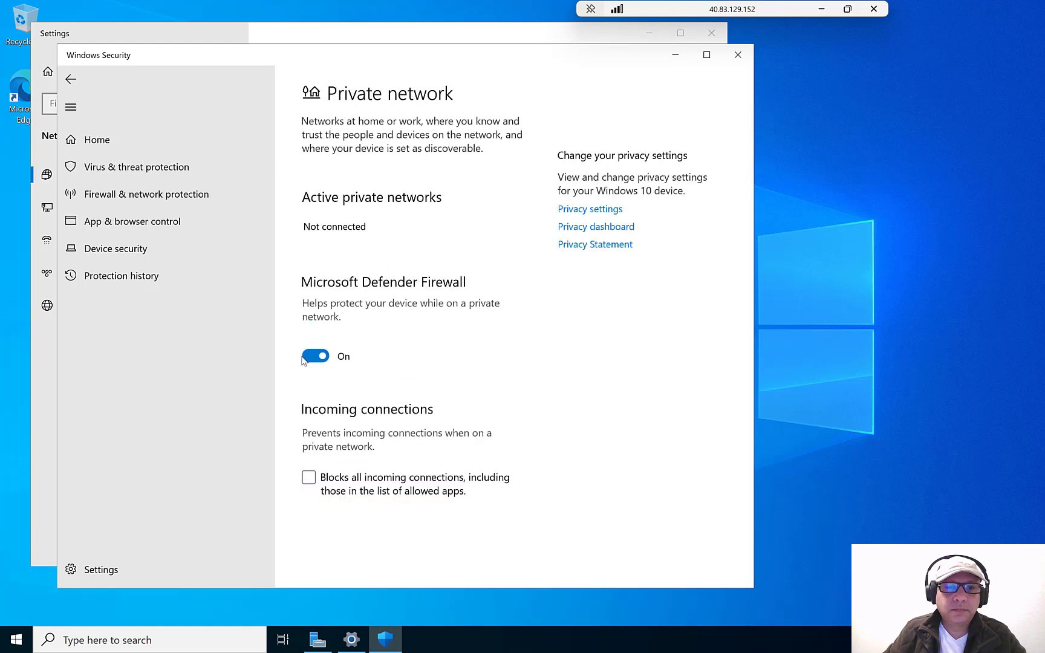
{"action": "left_click", "coordinate": [307, 356]}
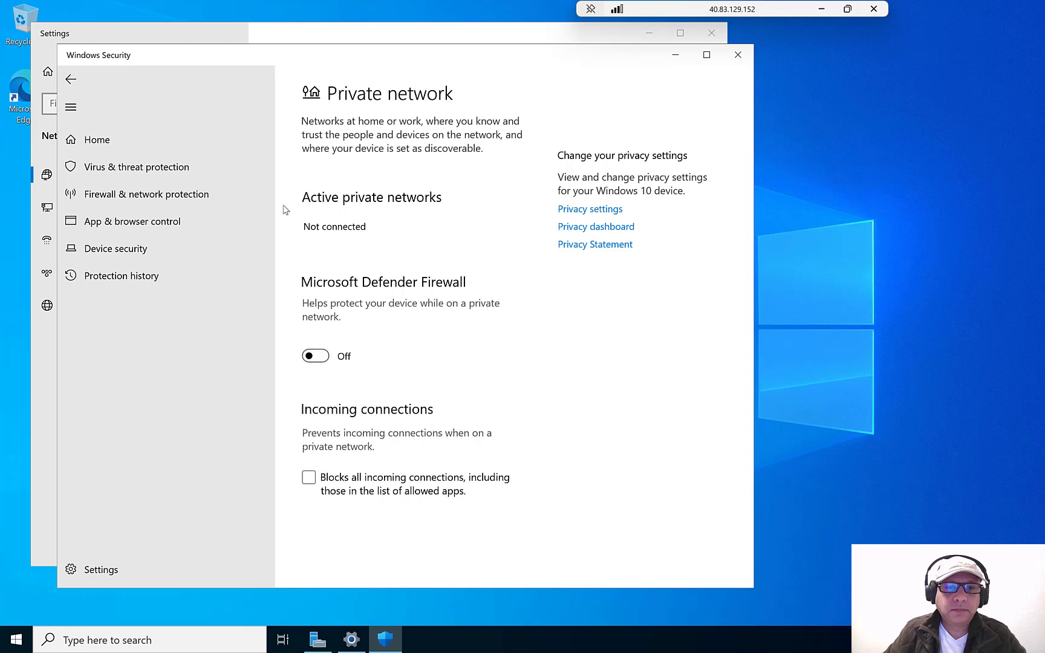
- Turn off the Public network firewall, close the Security and Settings windows, and minimize the session
{"action": "left_click", "coordinate": [71, 80]}
{"action": "scroll", "coordinate": [447, 402], "scroll_direction": "down", "scroll_amount": 3}
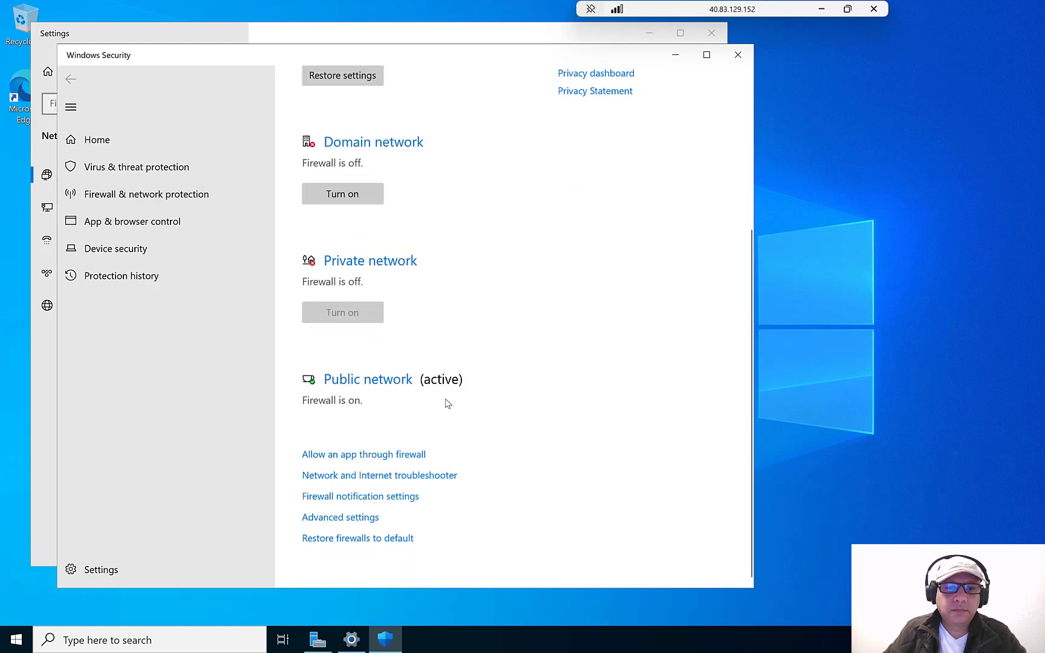
{"action": "left_click", "coordinate": [368, 381]}
{"action": "left_click", "coordinate": [309, 357]}
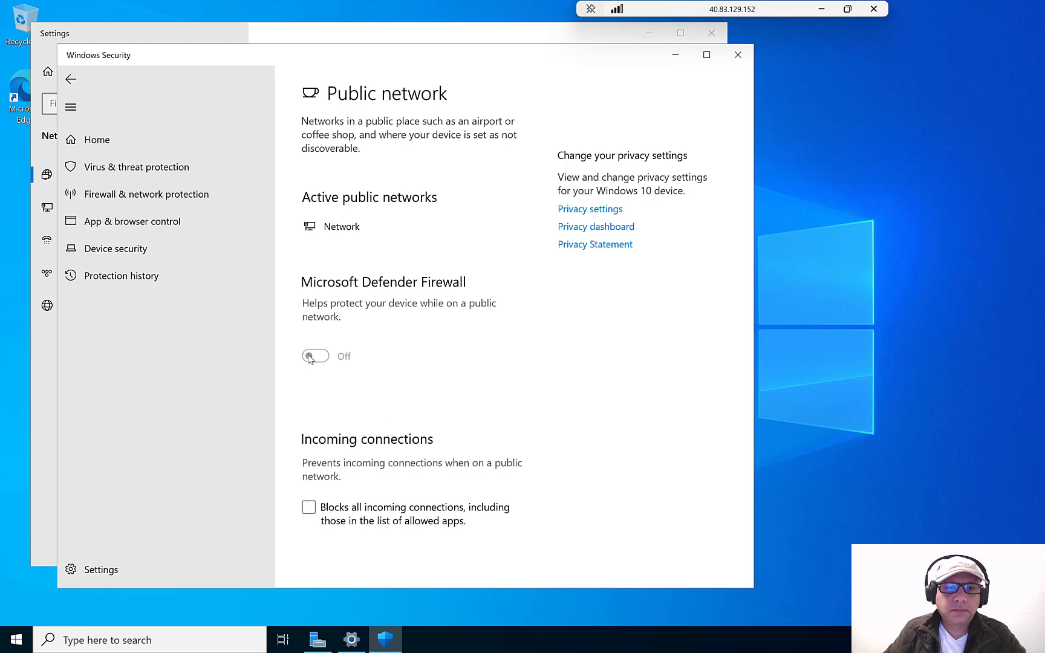
{"action": "left_click", "coordinate": [72, 80]}
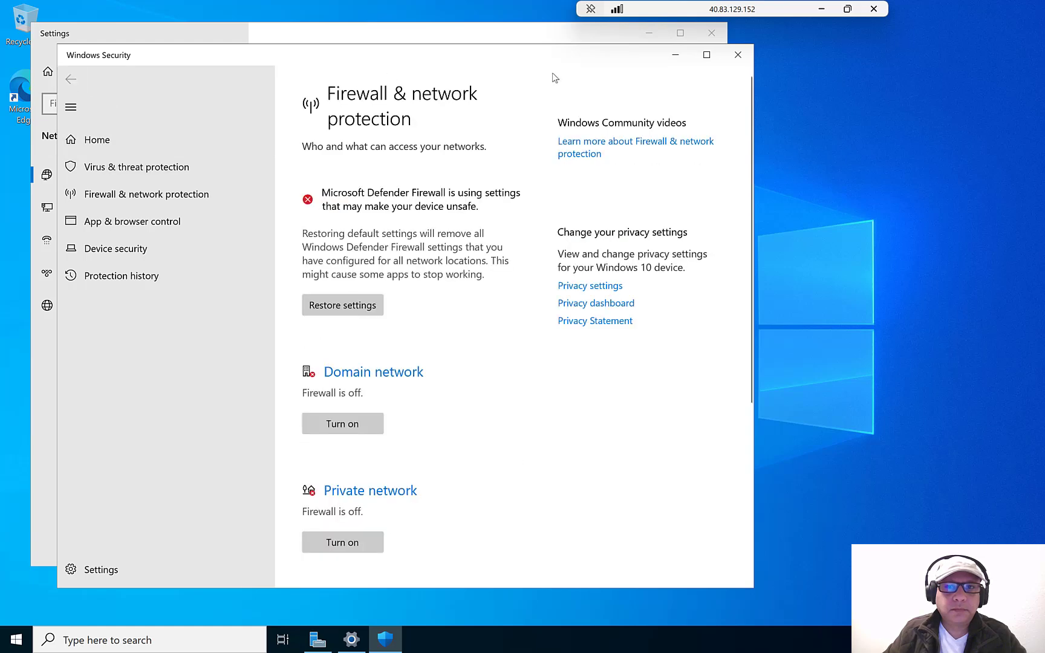
{"action": "left_click", "coordinate": [746, 54]}
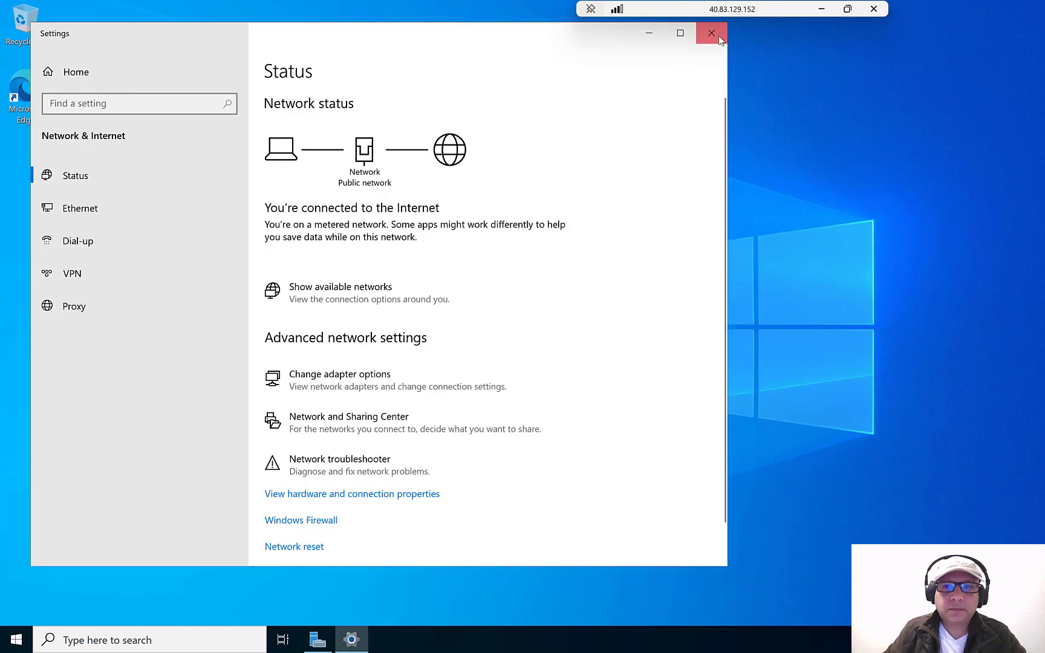
{"action": "left_click", "coordinate": [719, 35]}
{"action": "left_click", "coordinate": [820, 9]}
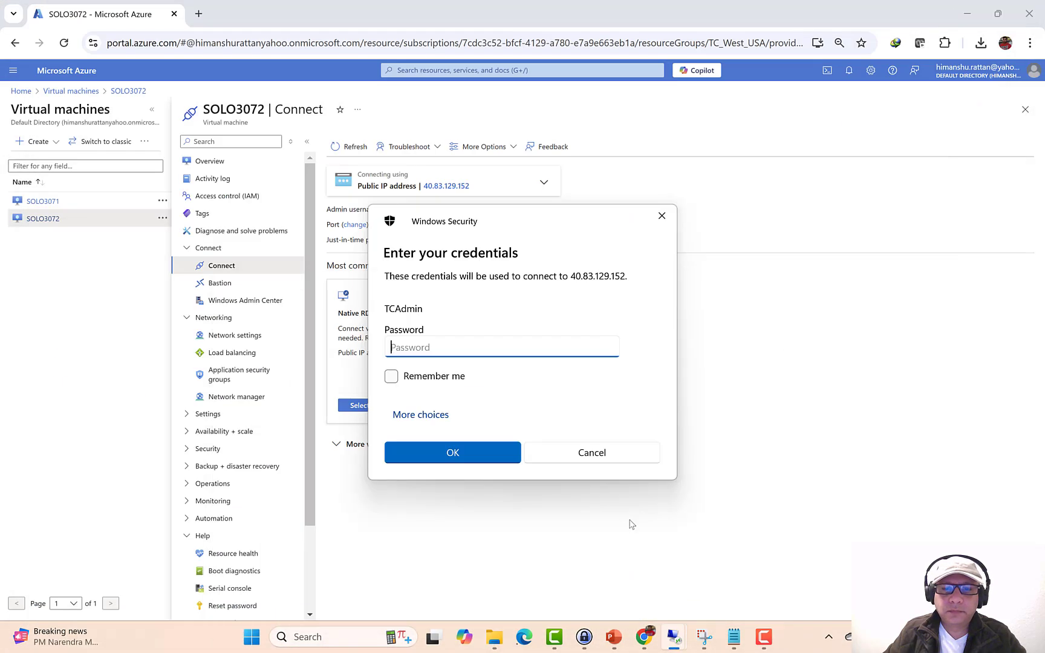
- Cancel the credentials prompt, copy SOLO3072's private IP 172.16.0.4, and bring up the SOLO3071 session
{"action": "left_click", "coordinate": [619, 456]}
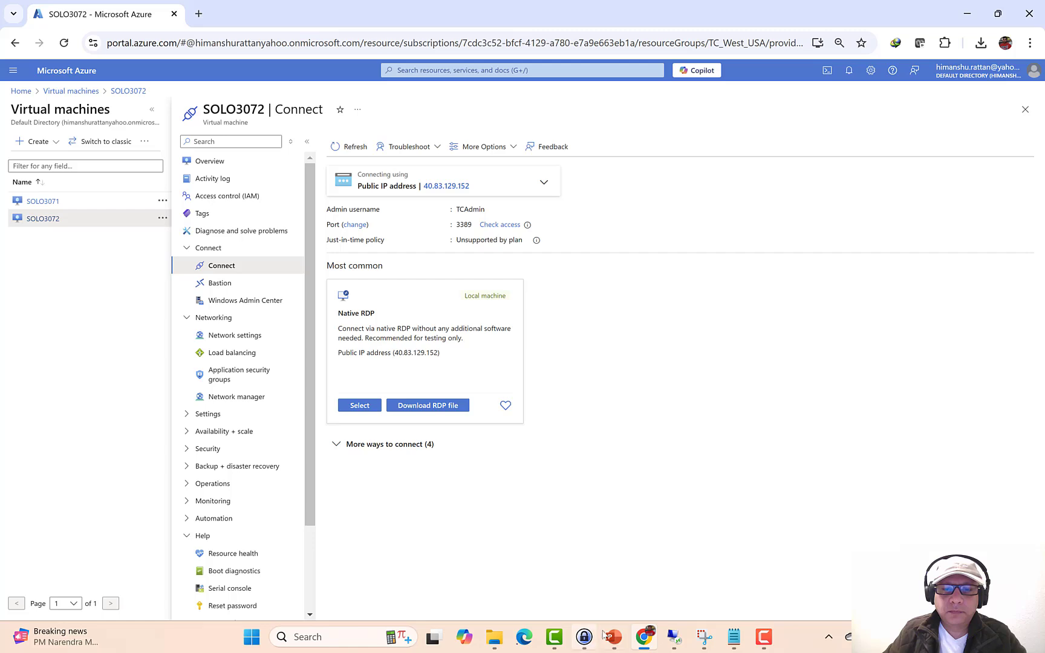
{"action": "left_click", "coordinate": [211, 160]}
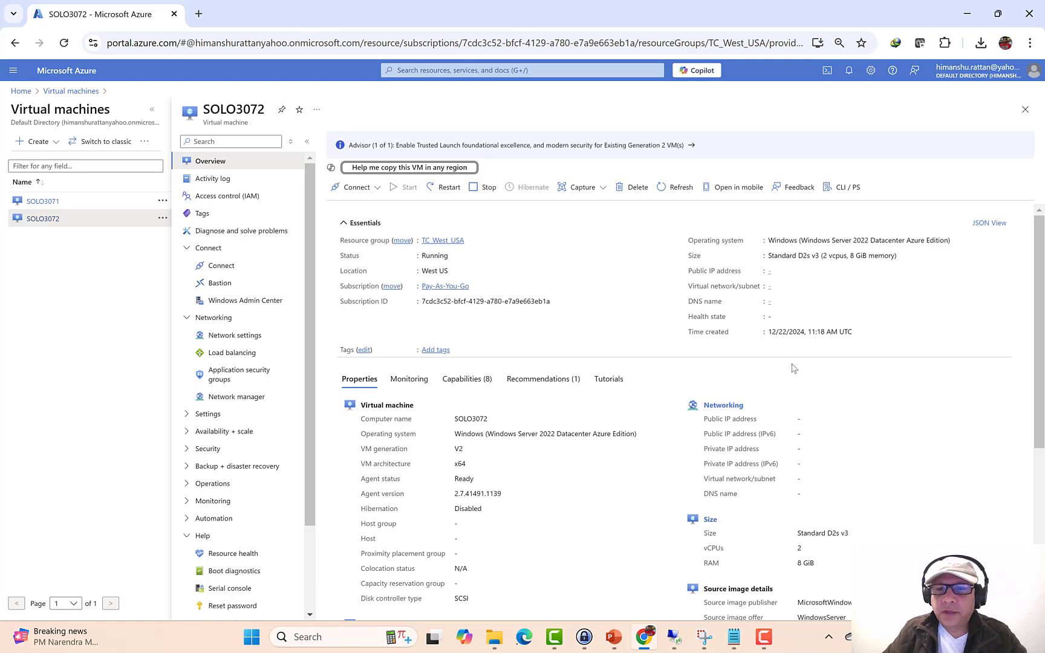
{"action": "left_click_drag", "start_coordinate": [799, 452], "coordinate": [845, 453]}
{"action": "right_click", "coordinate": [820, 449]}
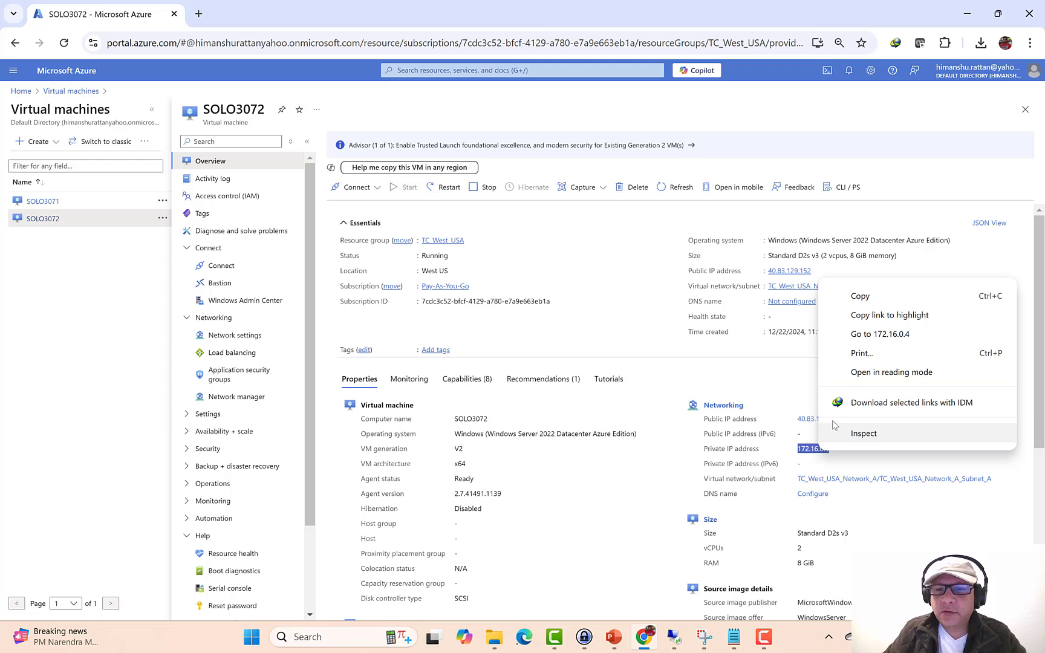
{"action": "left_click", "coordinate": [854, 297]}
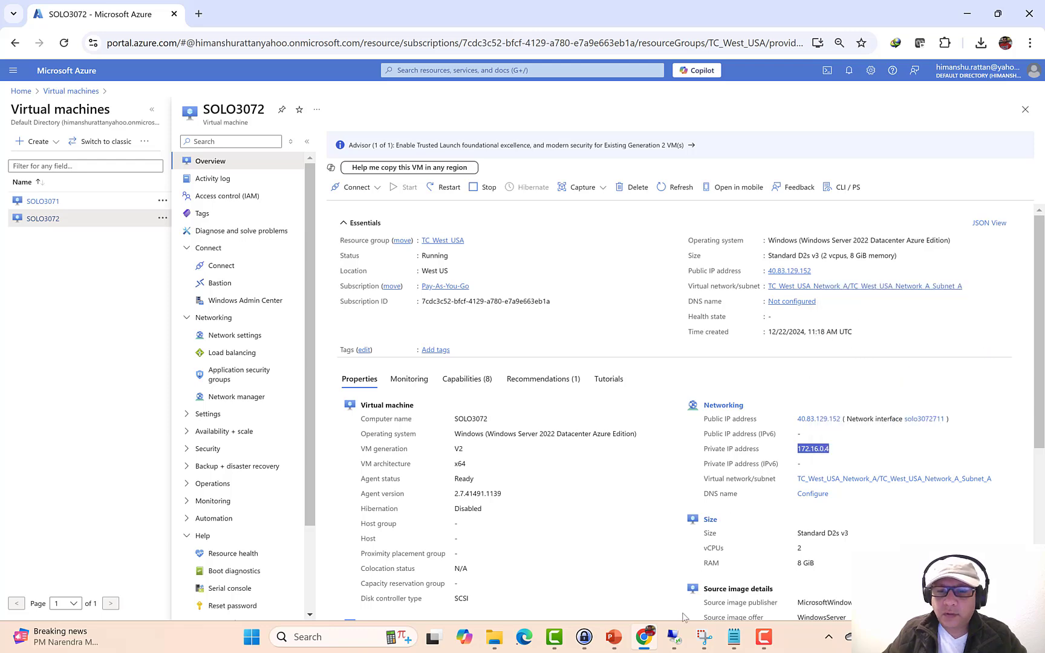
{"action": "mouse_move", "coordinate": [675, 639]}
{"action": "left_click", "coordinate": [635, 580]}
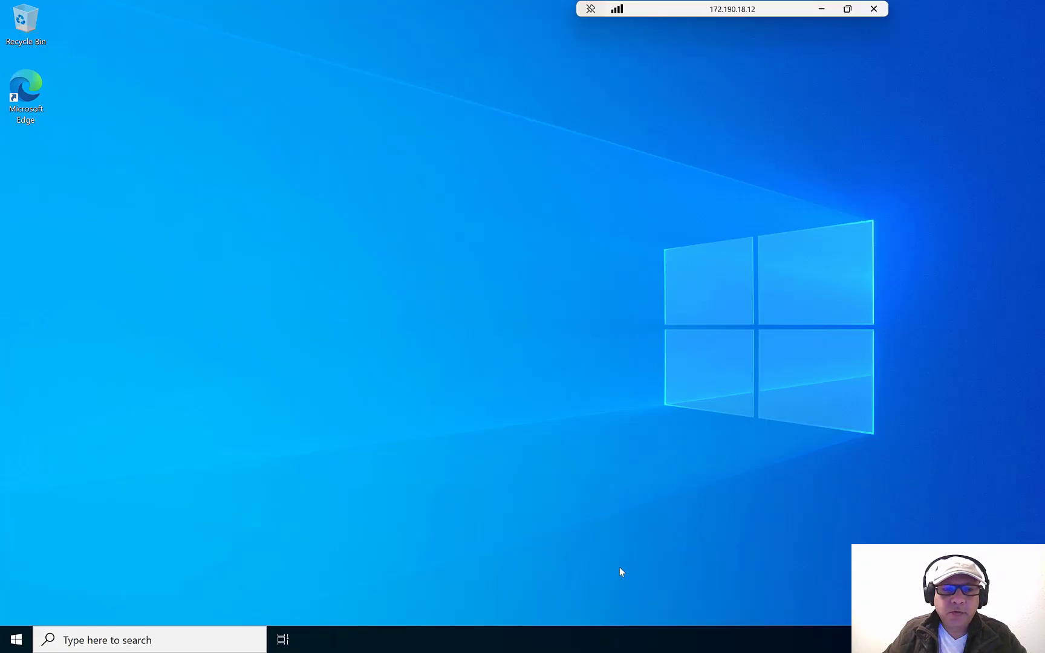
- On the East US VM SOLO3071, run a continuous ping 172.16.0.4 -t from cmd
{"action": "right_click", "coordinate": [17, 646]}
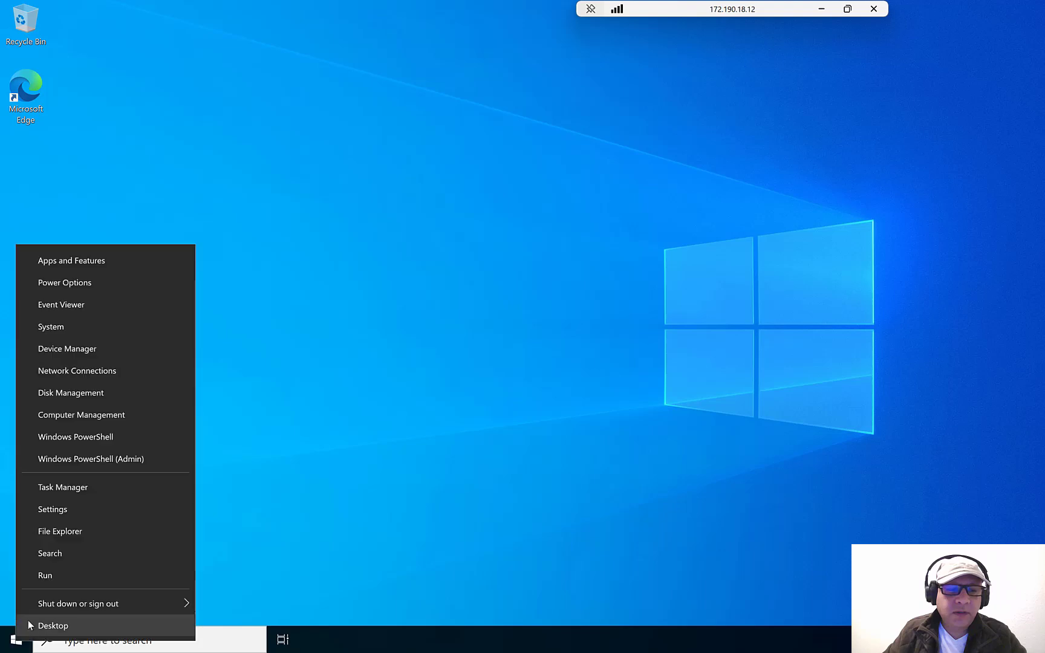
{"action": "left_click", "coordinate": [58, 575]}
{"action": "type", "text": "cmd"}
{"action": "key", "text": "Return"}
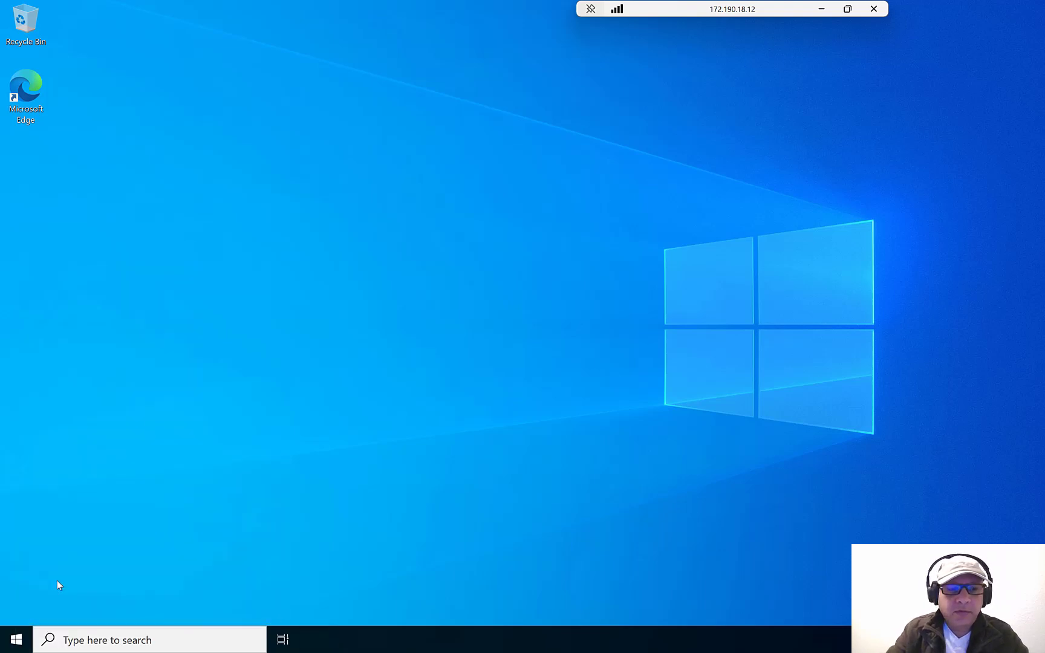
{"action": "type", "text": "ping "}
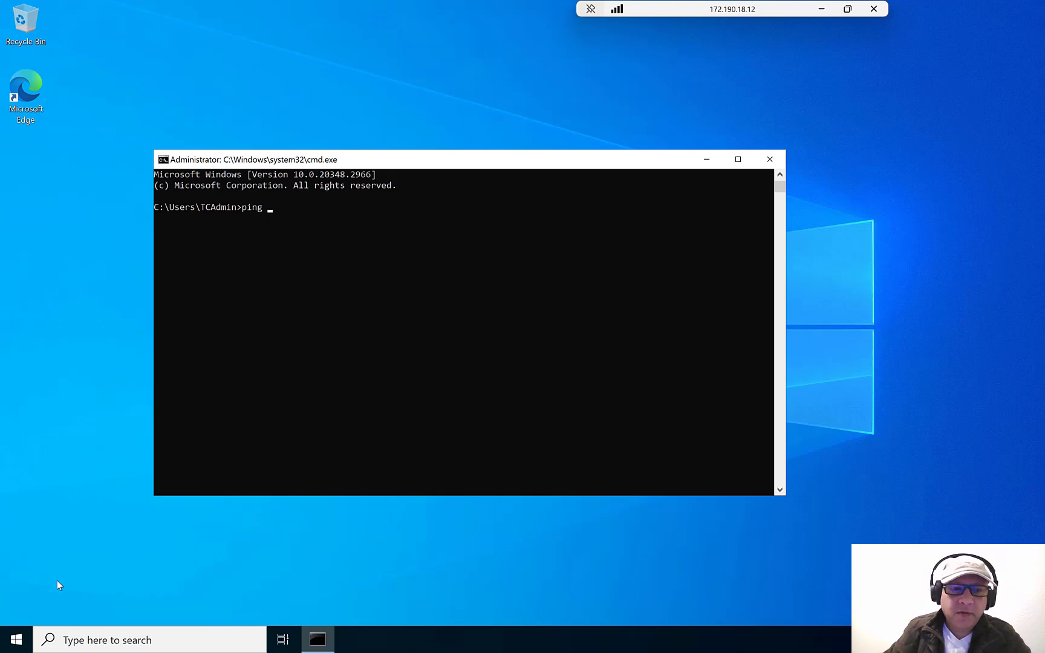
{"action": "type", "text": "172.16.0.4"}
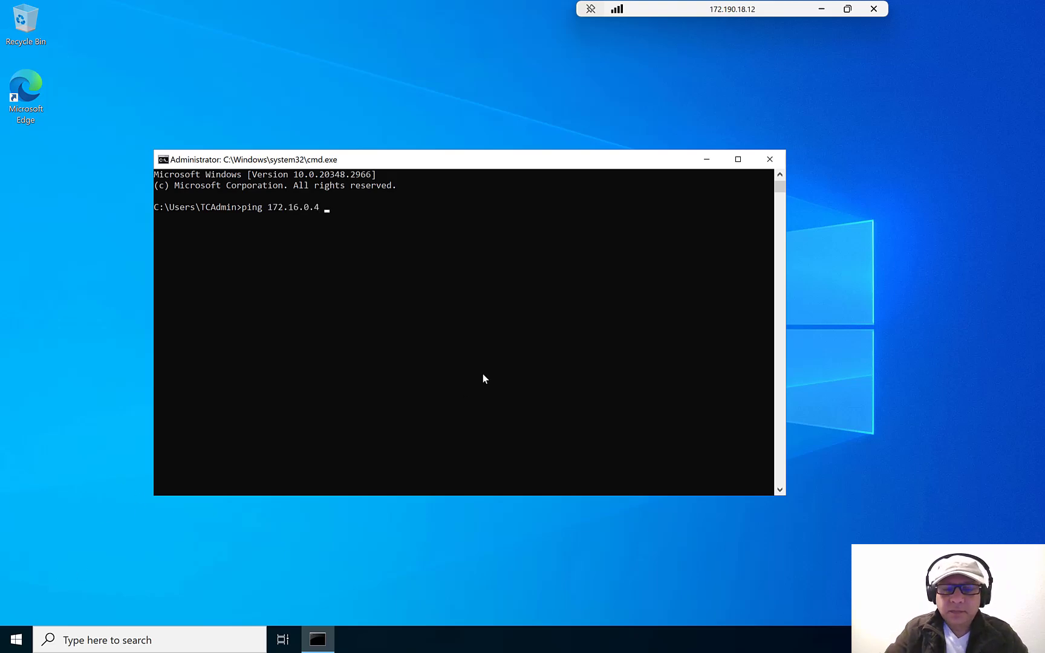
{"action": "type", "text": " -t"}
{"action": "key", "text": "Return"}
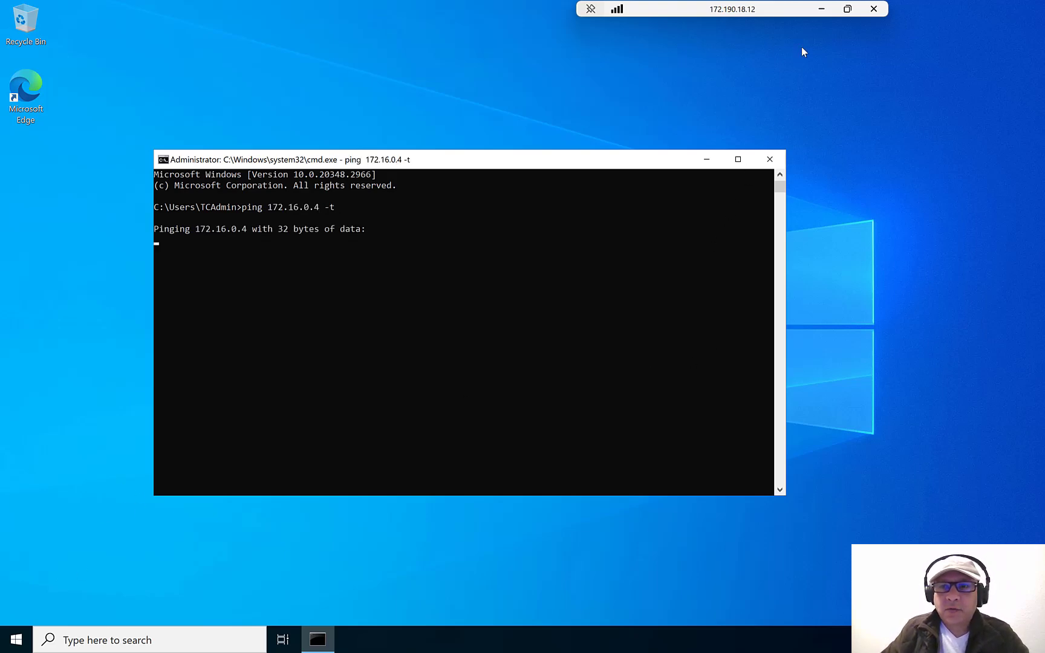
{"action": "left_click", "coordinate": [821, 9]}
- On the West US VM SOLO3072, run a continuous ping 10.0.0.4 -t from cmd
{"action": "mouse_move", "coordinate": [672, 637]}
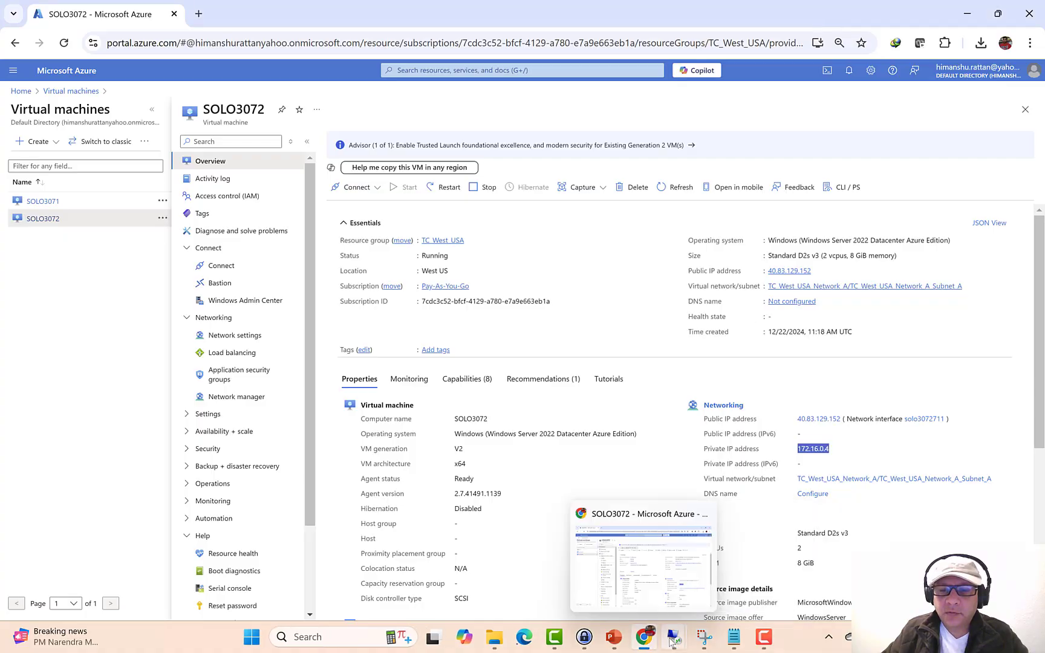
{"action": "left_click", "coordinate": [744, 562]}
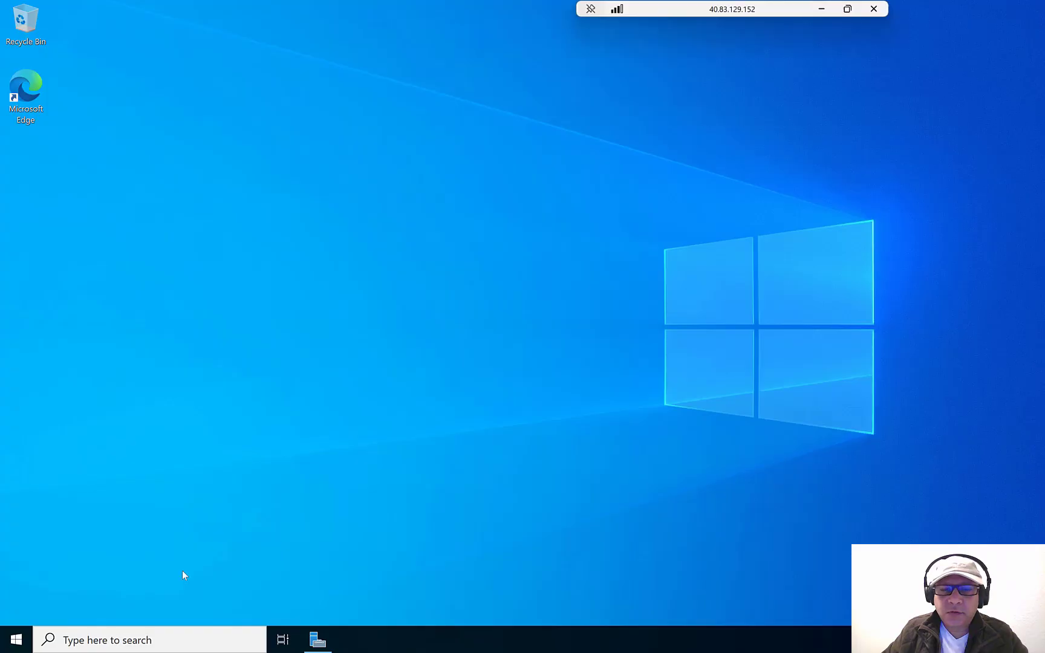
{"action": "right_click", "coordinate": [17, 638]}
{"action": "left_click", "coordinate": [68, 568]}
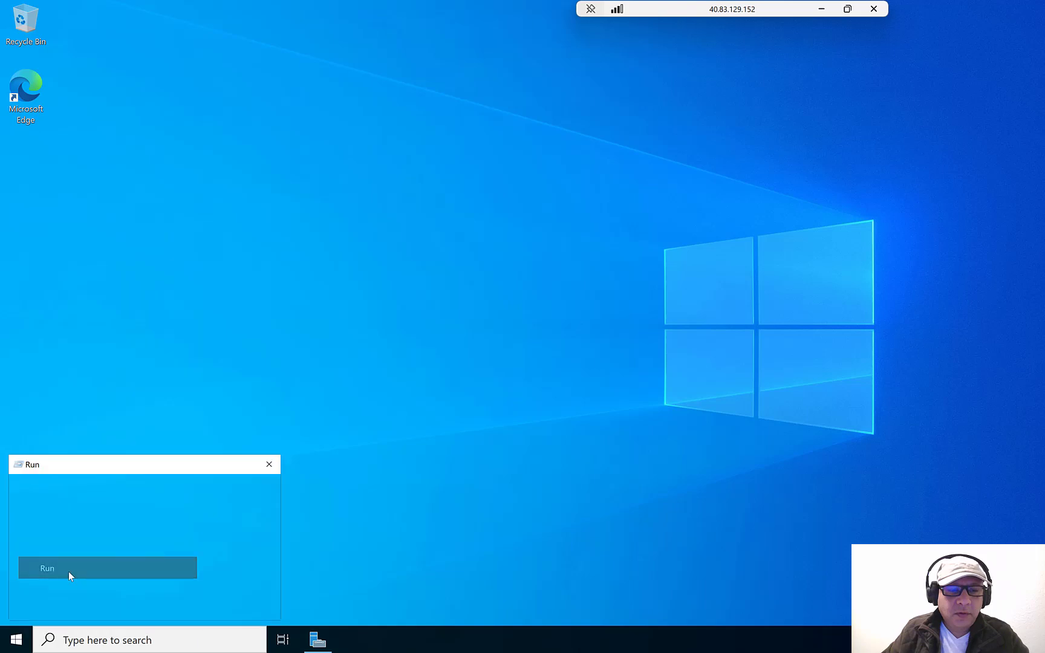
{"action": "type", "text": "cmd"}
{"action": "key", "text": "Return"}
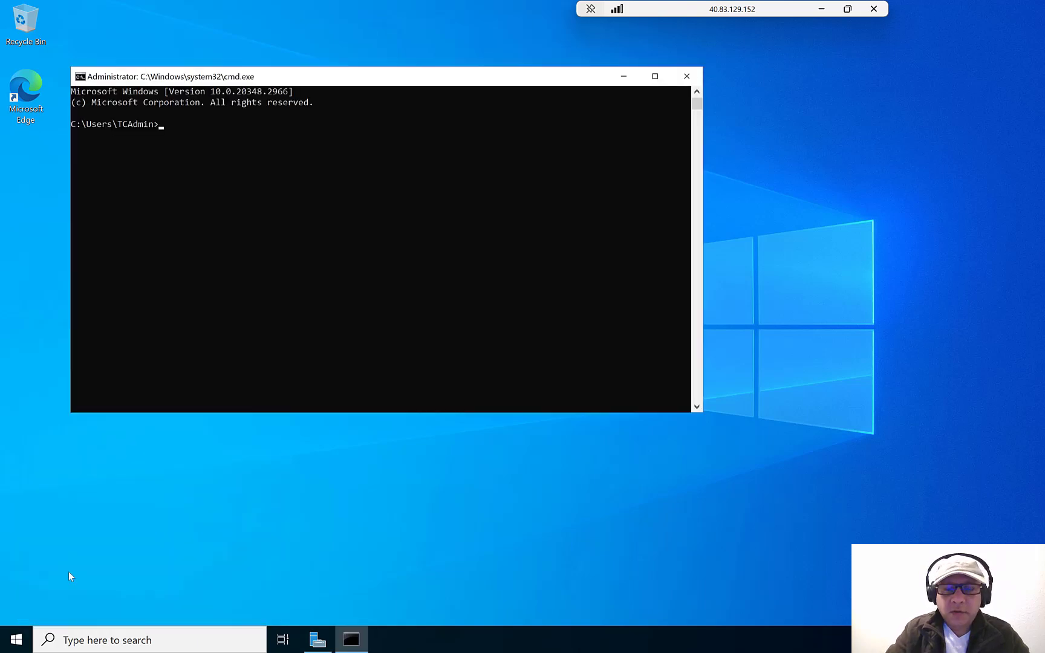
{"action": "type", "text": "ping 10.0"}
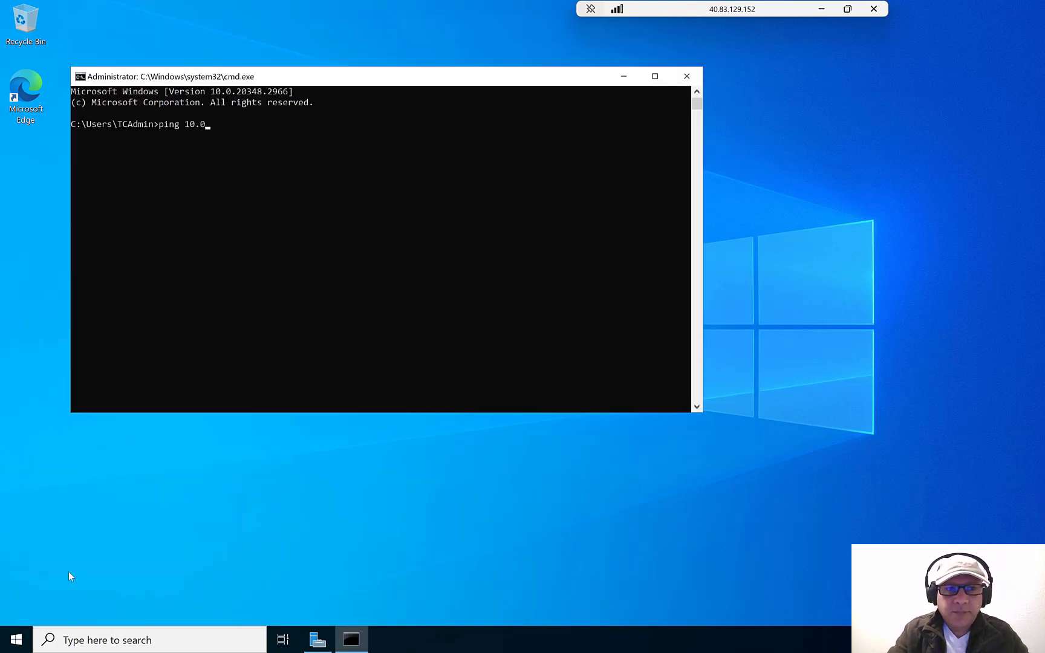
{"action": "type", "text": ".0"}
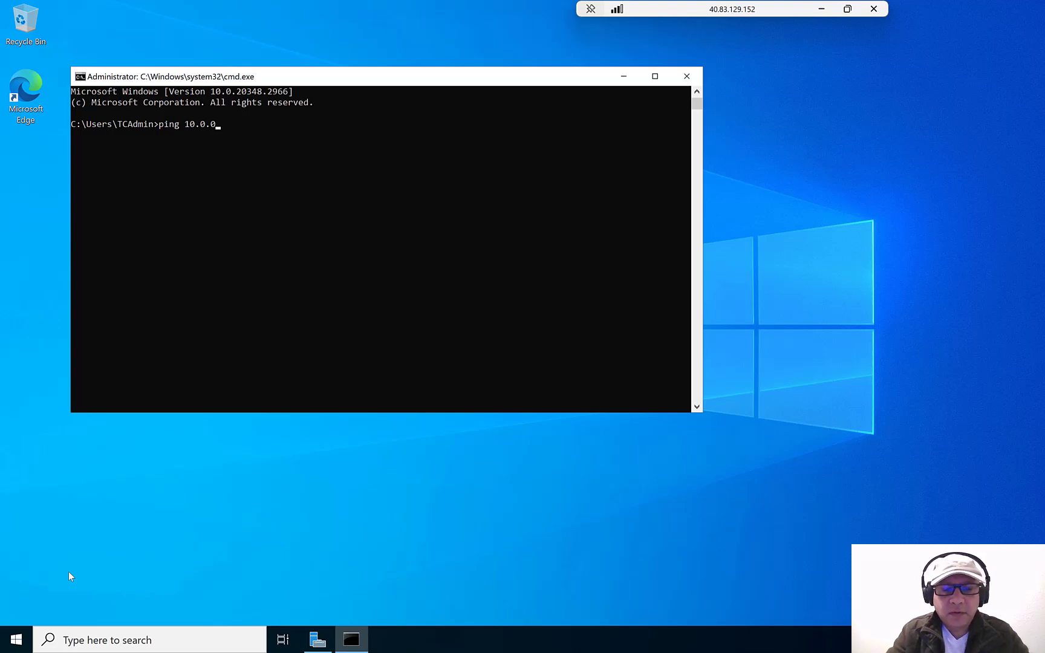
{"action": "type", "text": "4 -t"}
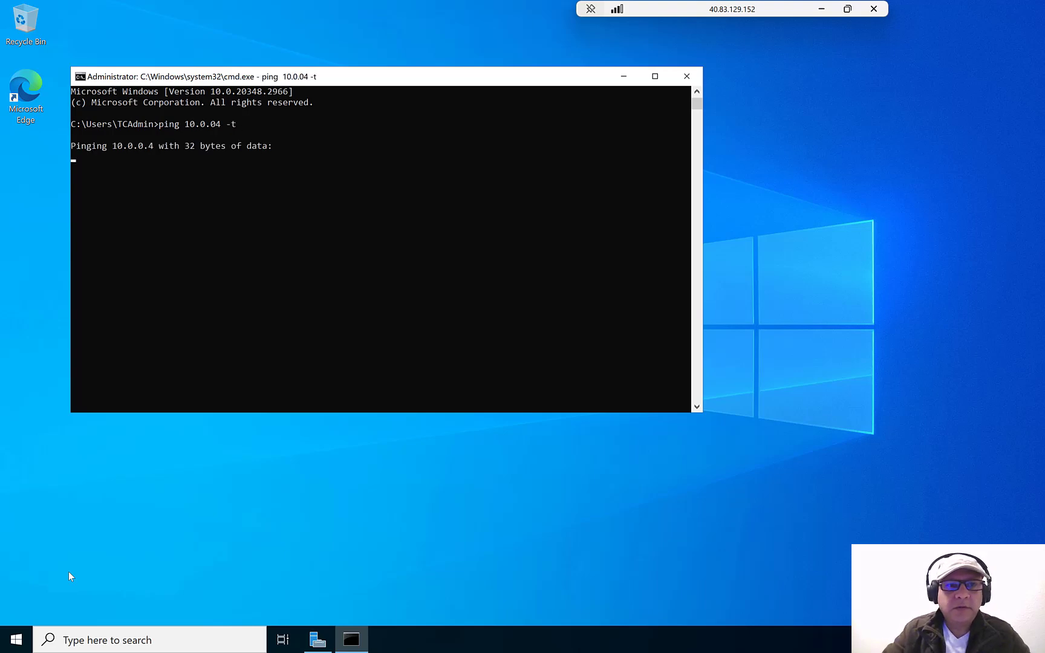
{"action": "key", "text": "ctrl+c"}
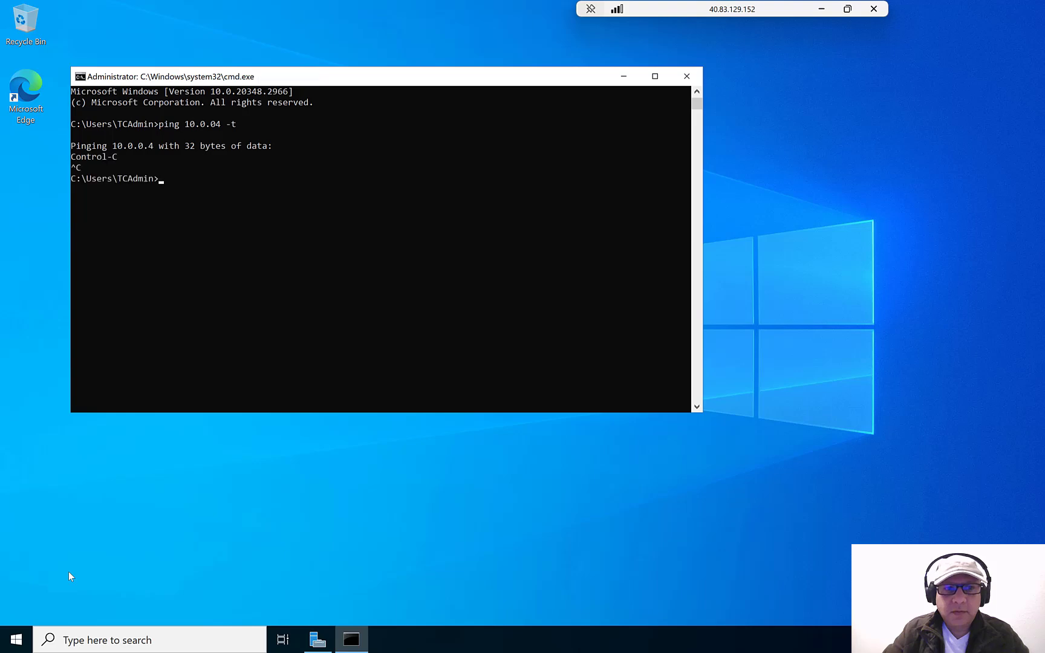
{"action": "type", "text": "p"}
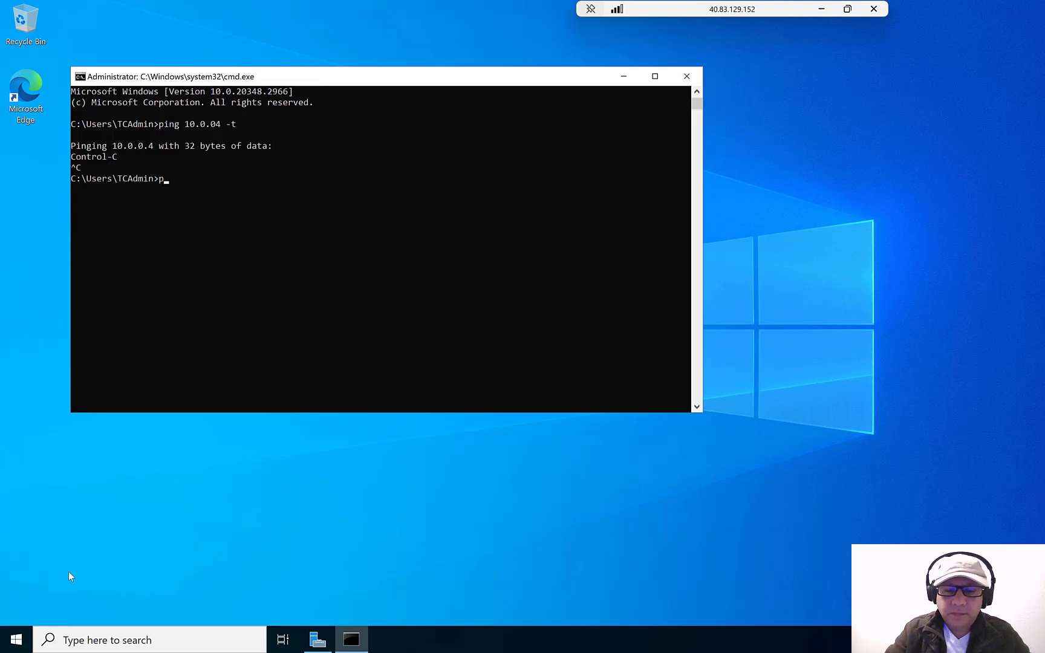
{"action": "type", "text": "ing 10.0.0"}
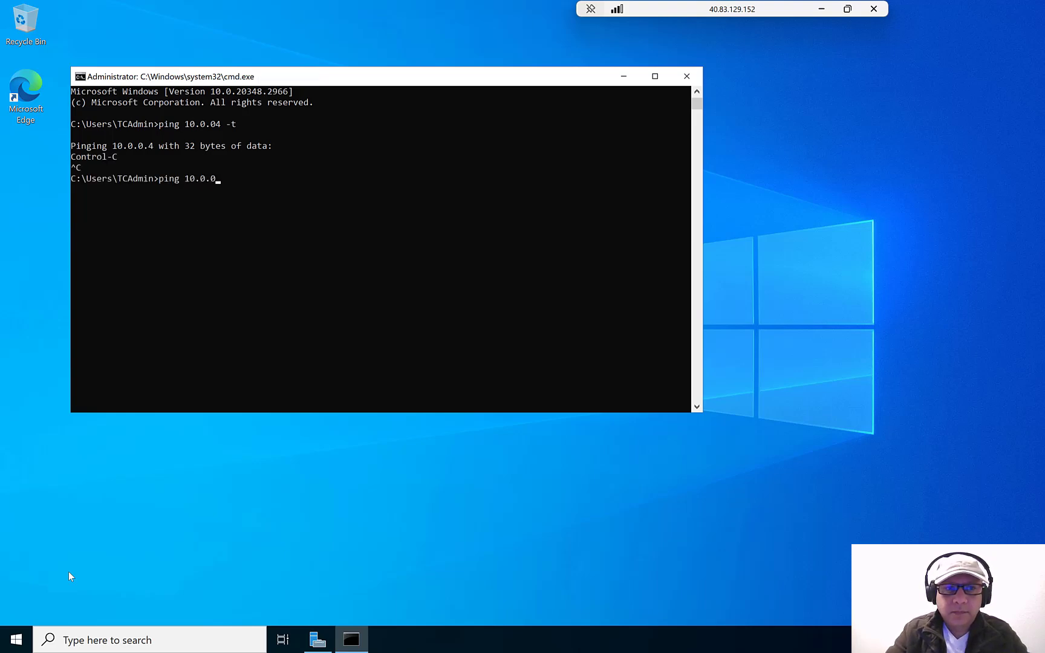
{"action": "type", "text": ".4 -"}
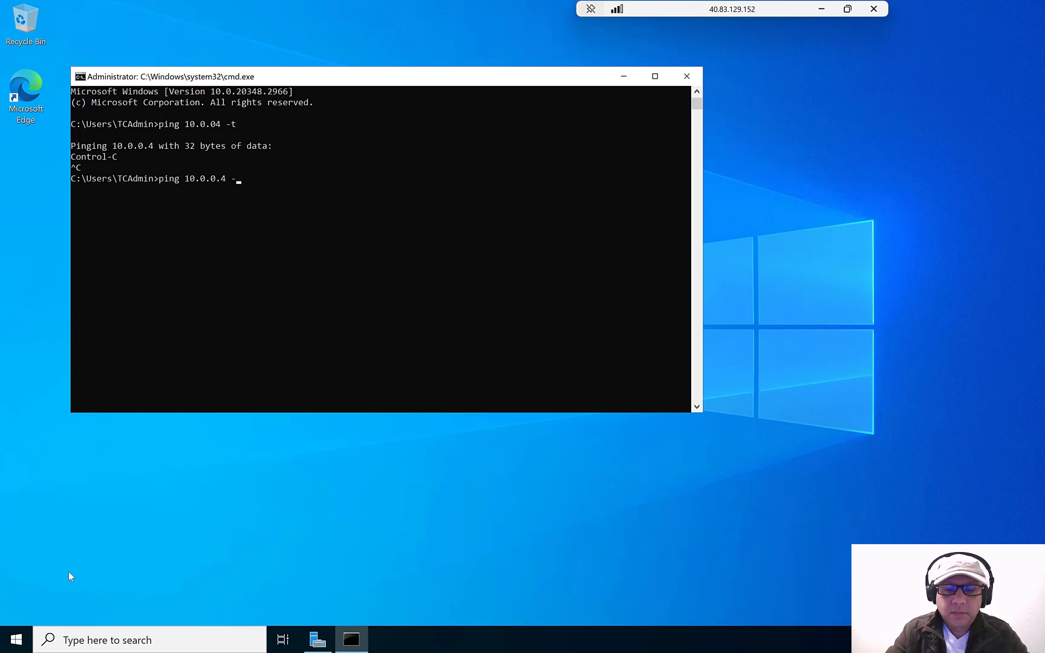
{"action": "type", "text": "t"}
{"action": "key", "text": "Return"}
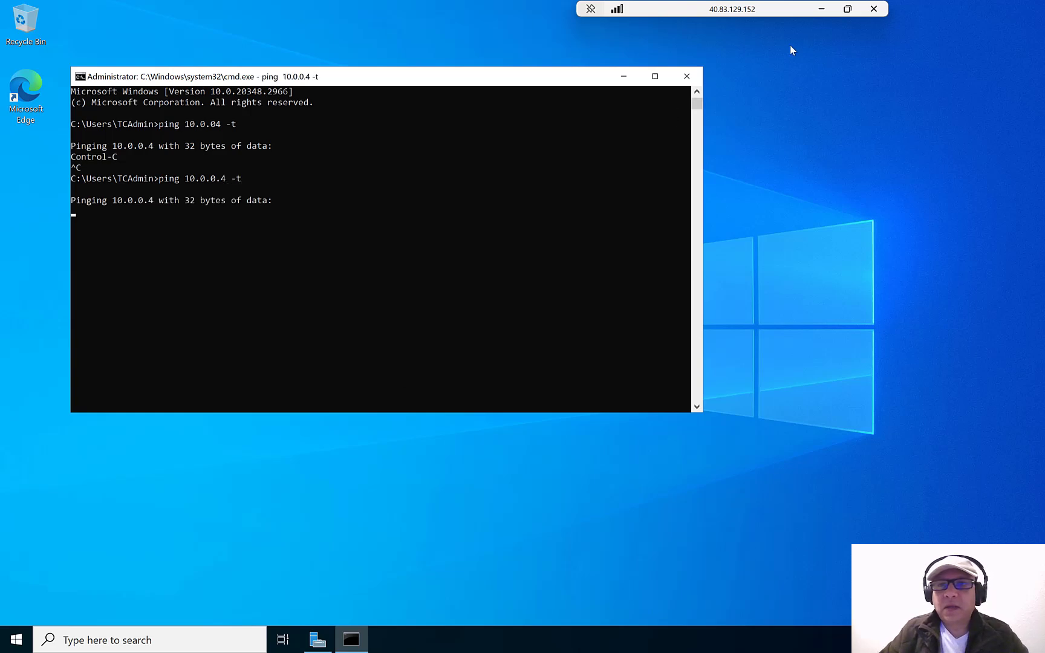
{"action": "left_click", "coordinate": [822, 9]}
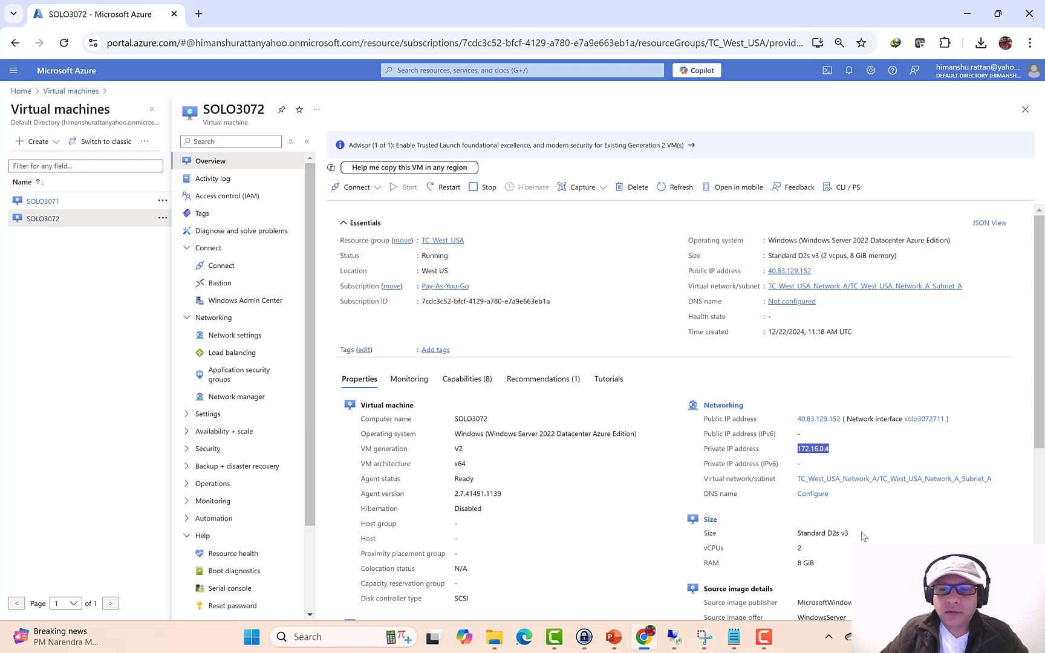
{"action": "left_click", "coordinate": [613, 638]}
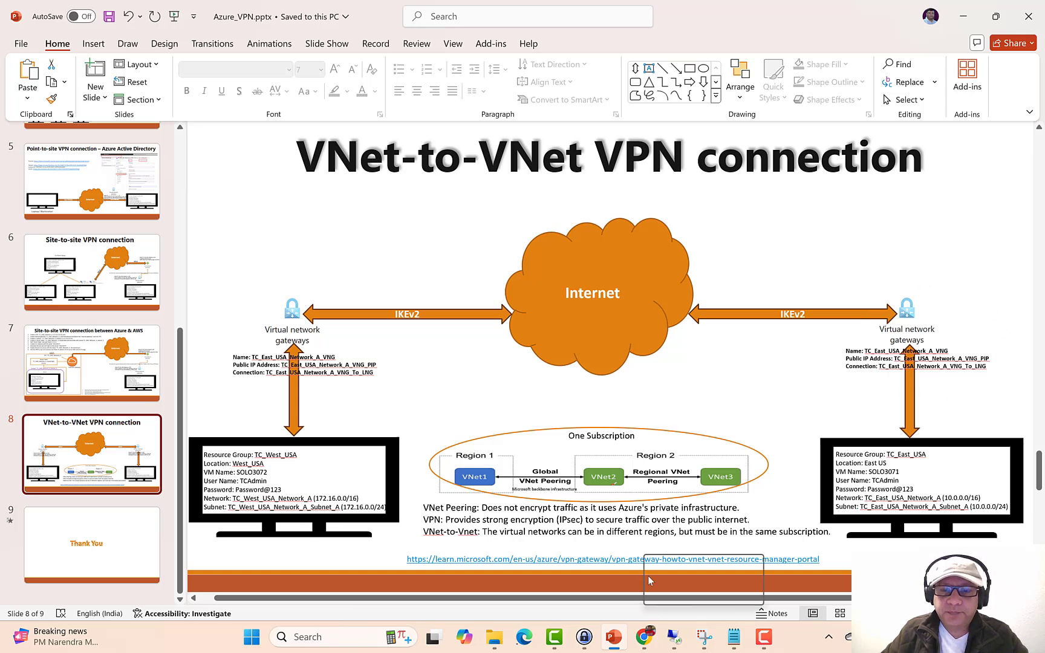
{"action": "mouse_move", "coordinate": [645, 641]}
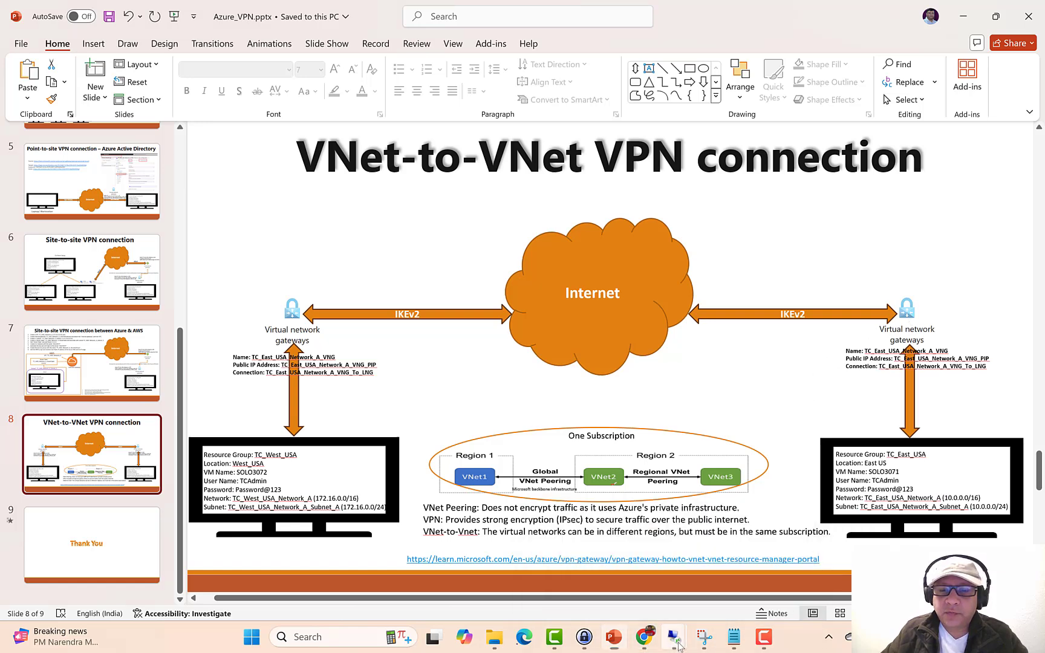
{"action": "left_click", "coordinate": [644, 637]}
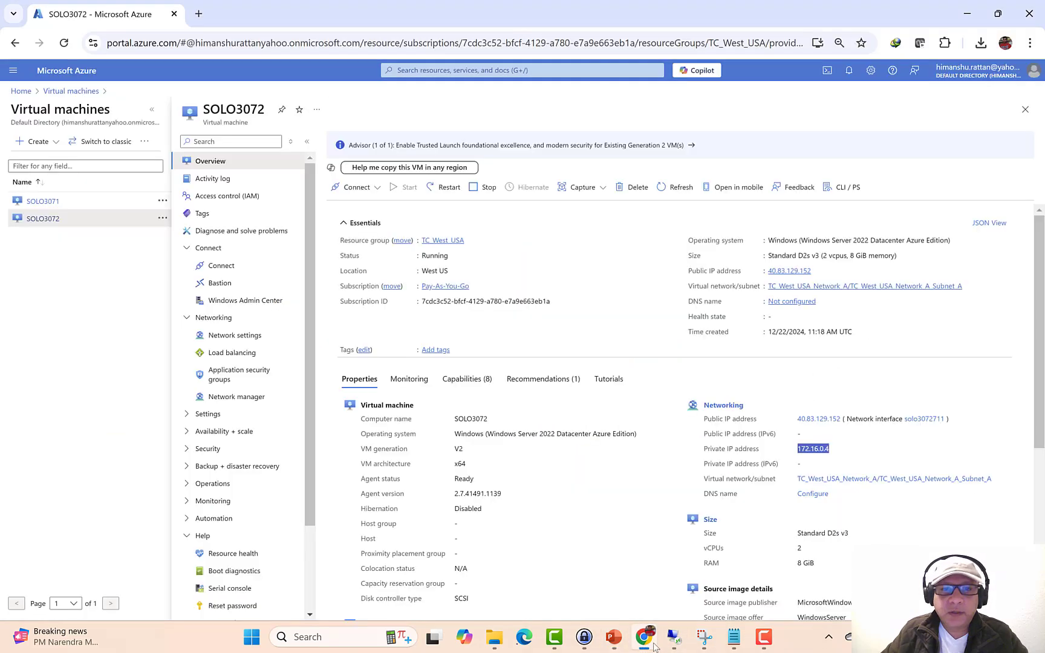
- Open gateway TC_East_USA_Network_A_VNG from Virtual network gateways and add a connection from its Connections page
{"action": "left_click", "coordinate": [20, 90]}
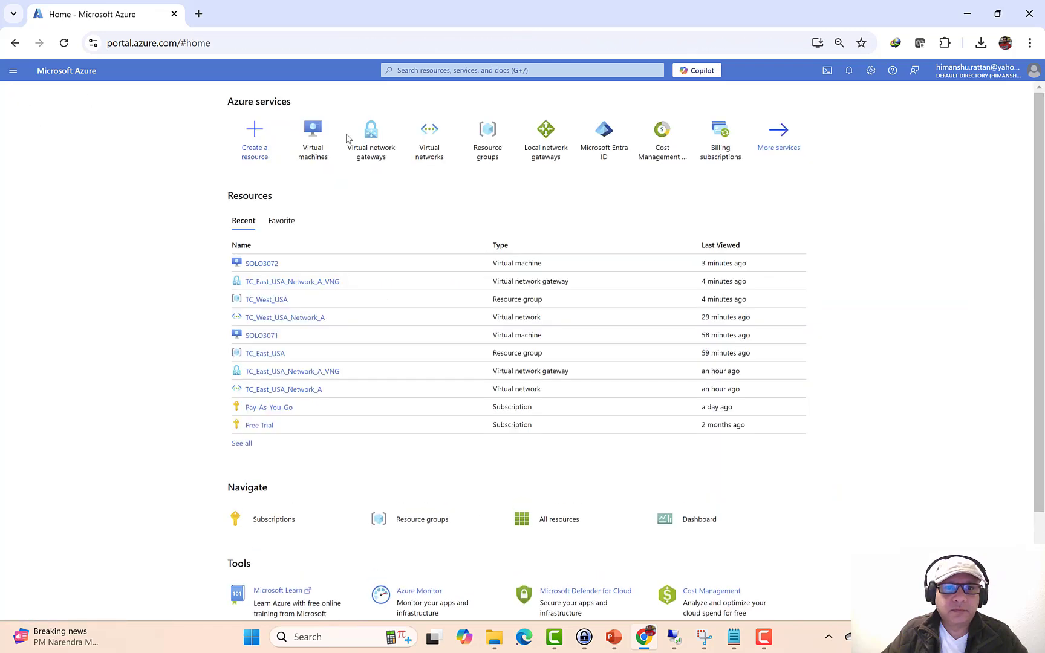
{"action": "left_click", "coordinate": [367, 137]}
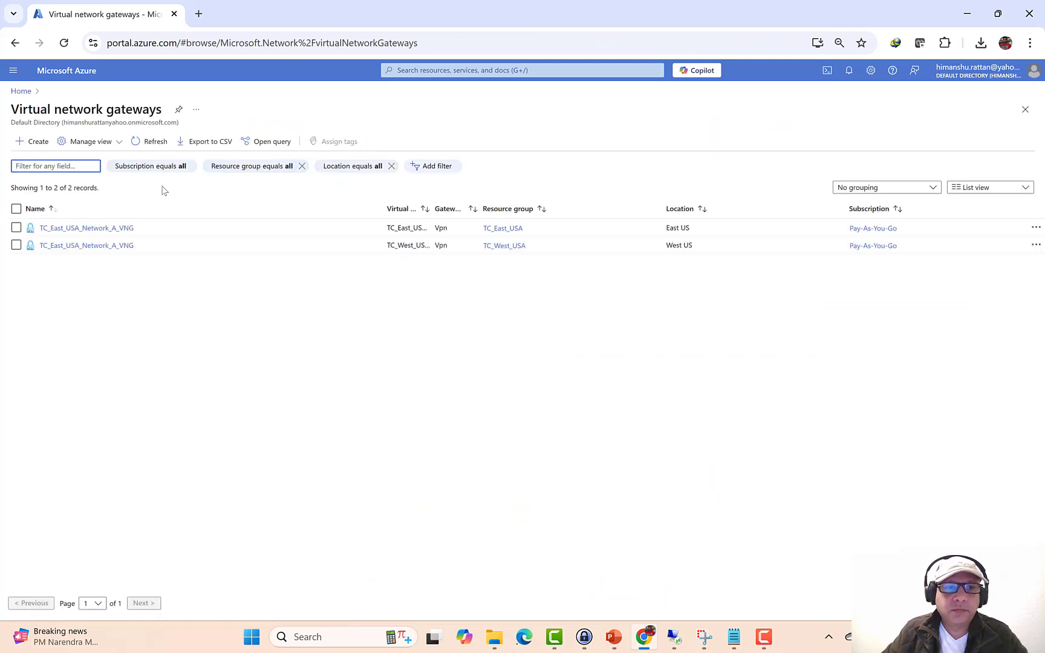
{"action": "left_click", "coordinate": [100, 228]}
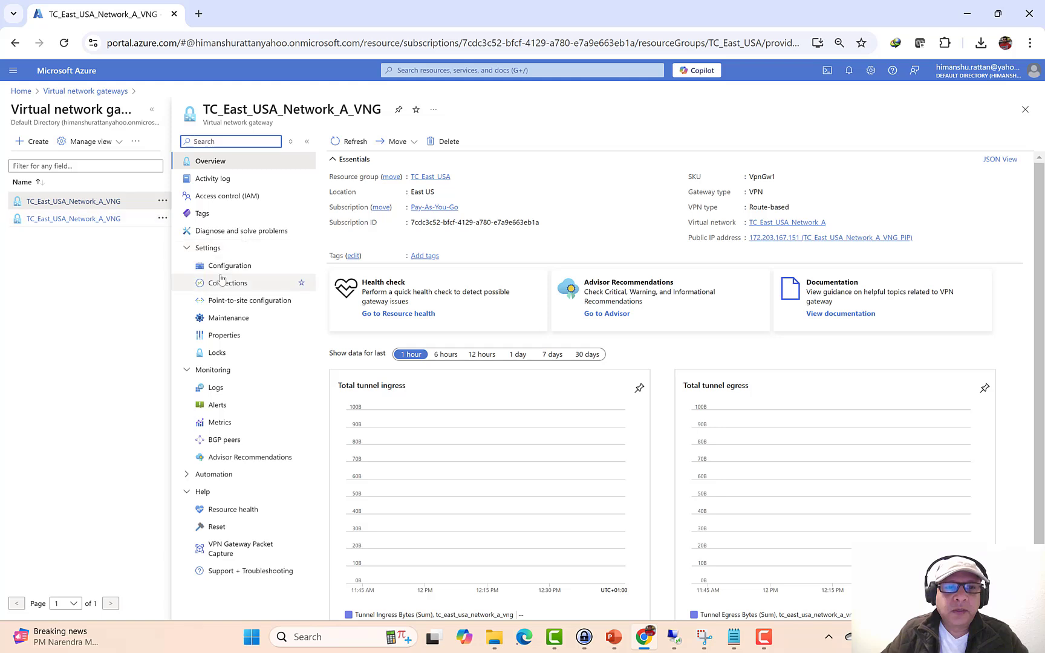
{"action": "left_click", "coordinate": [222, 283]}
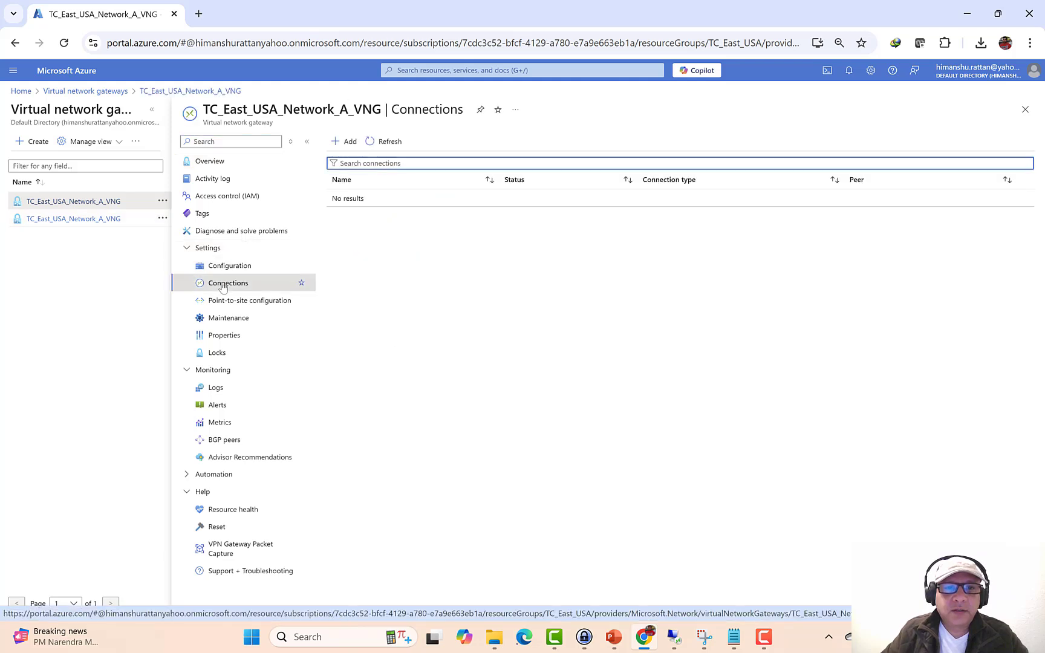
{"action": "left_click", "coordinate": [345, 143]}
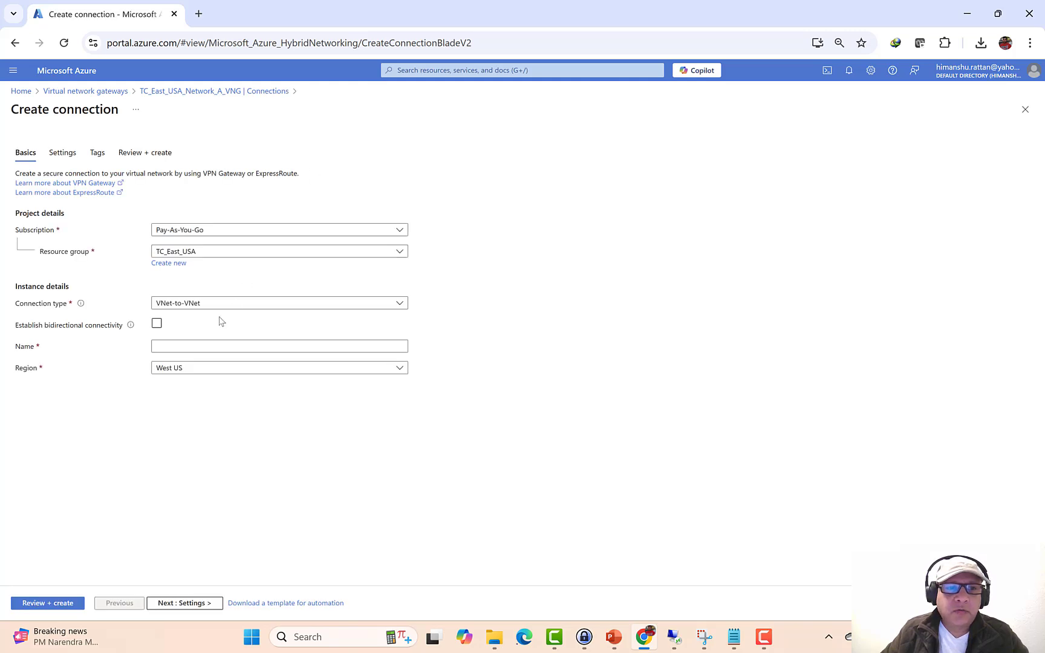
- Name the connection TC_East_USA_To_TC_West_USA, enable bidirectional connectivity, and name the reverse TC_West_USA_To_TC_East_USA
{"action": "left_click", "coordinate": [179, 341]}
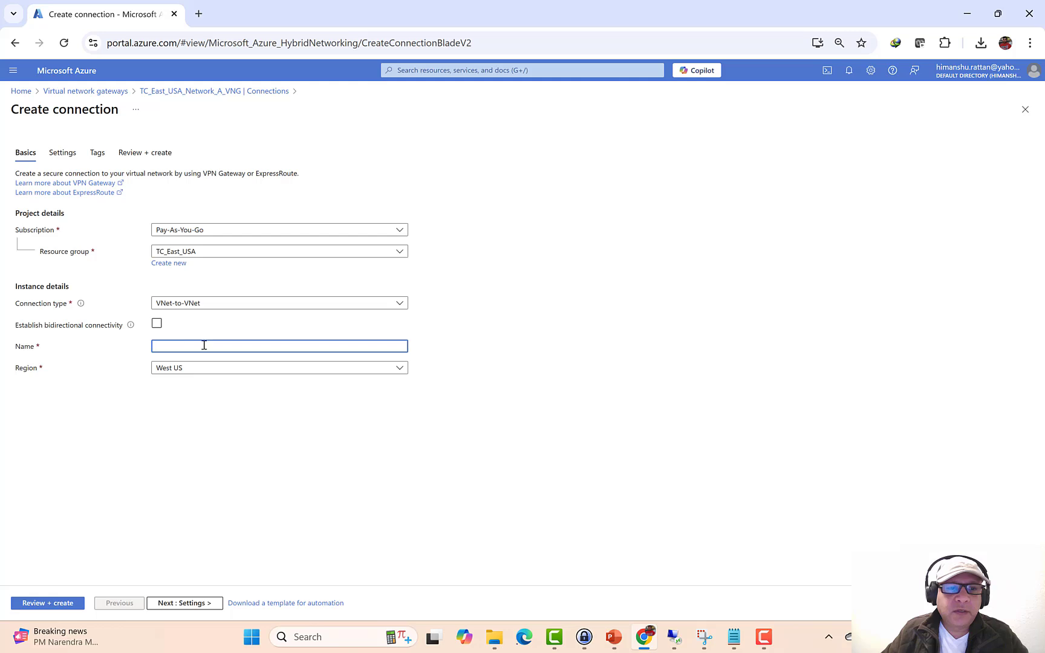
{"action": "type", "text": "TC_Eas"}
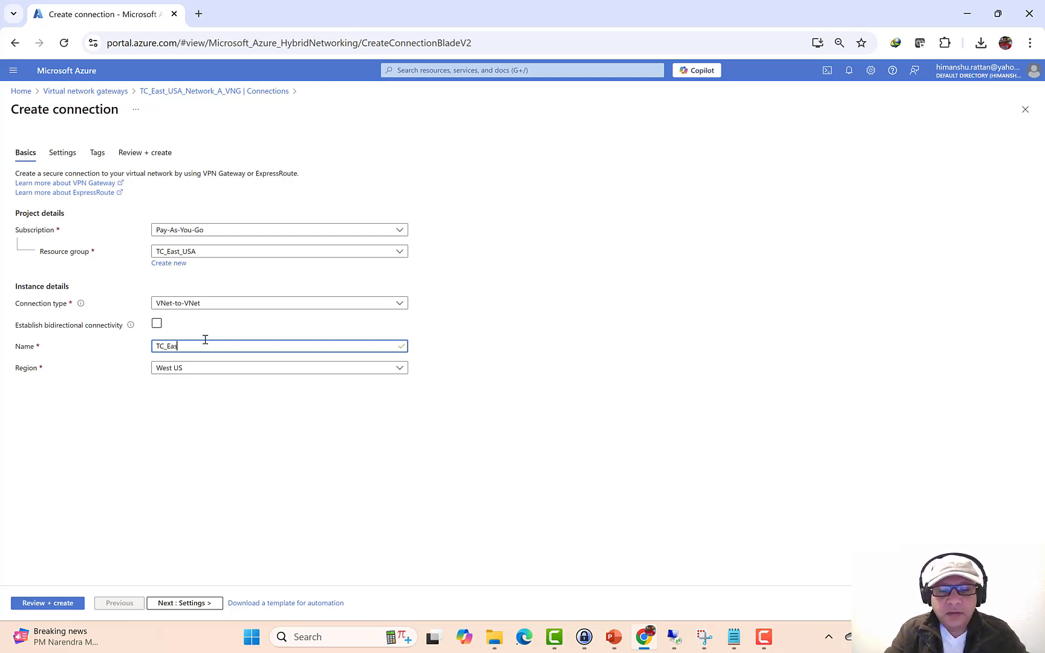
{"action": "type", "text": "t_USA"}
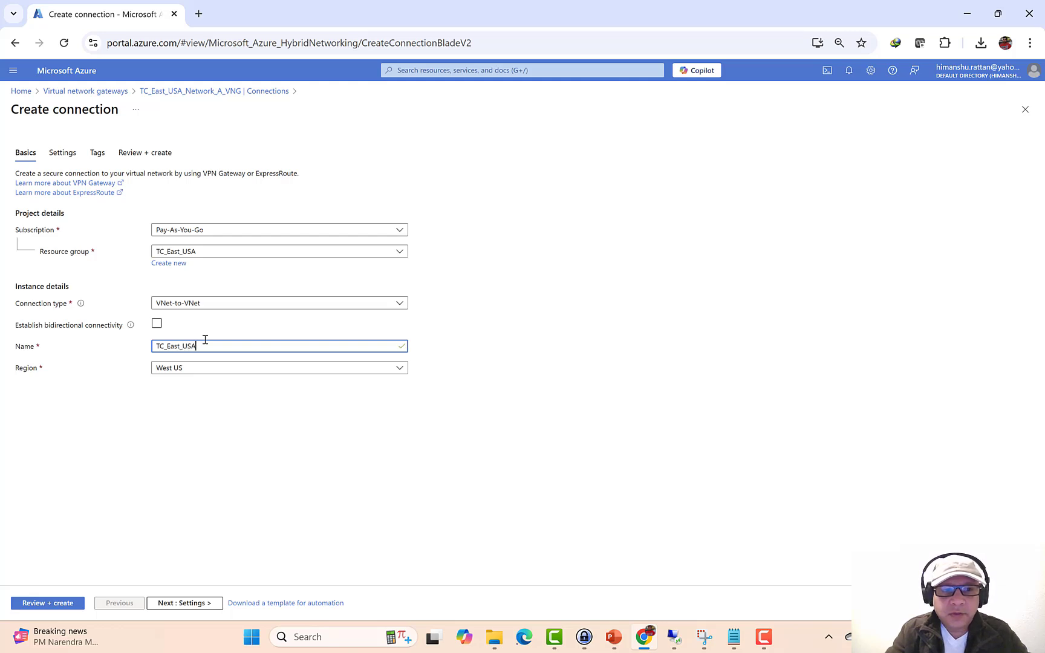
{"action": "type", "text": "_T"}
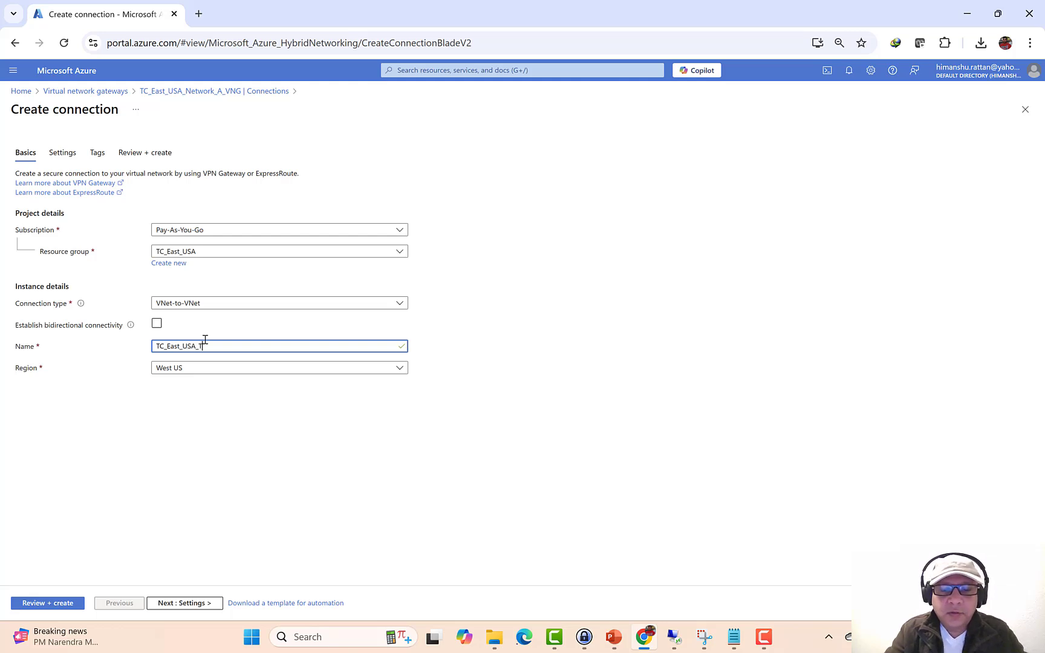
{"action": "type", "text": "o_Wes"}
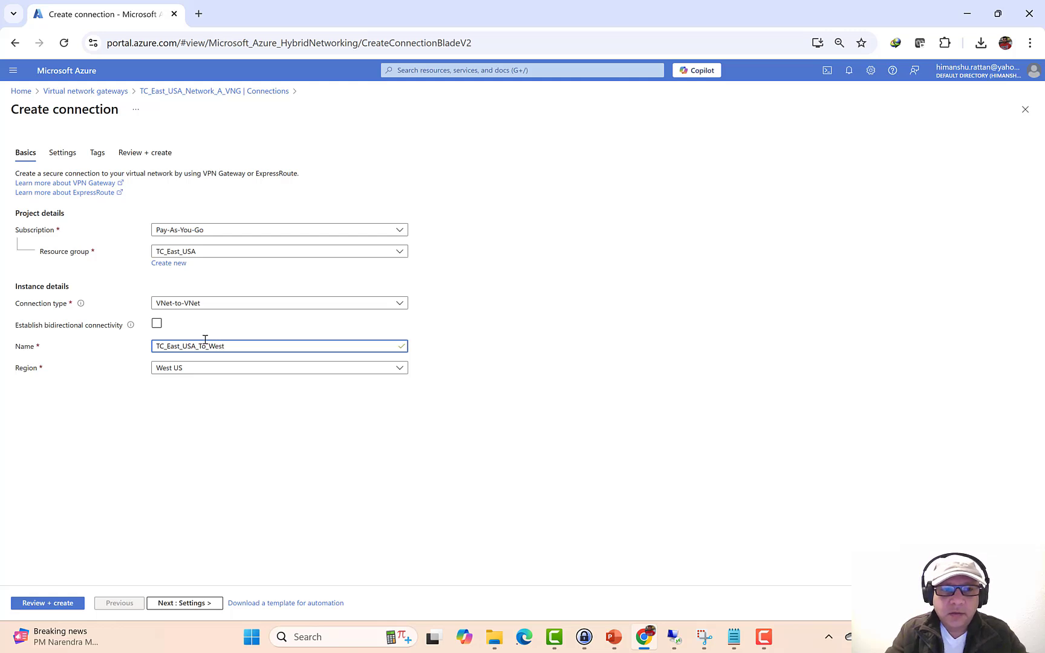
{"action": "type", "text": "TC"}
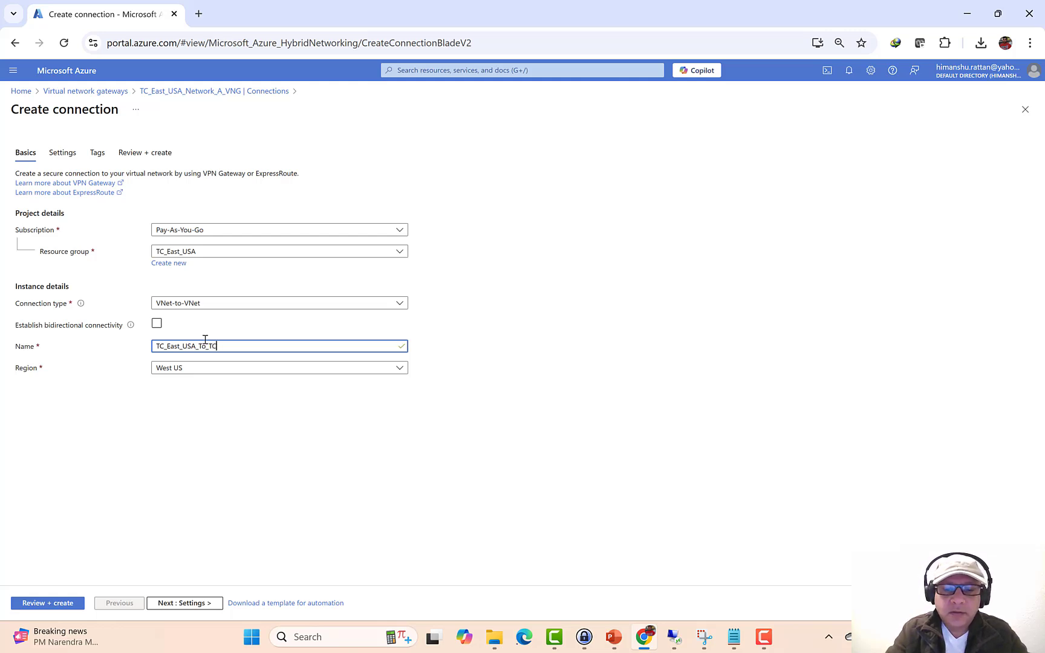
{"action": "type", "text": "_We"}
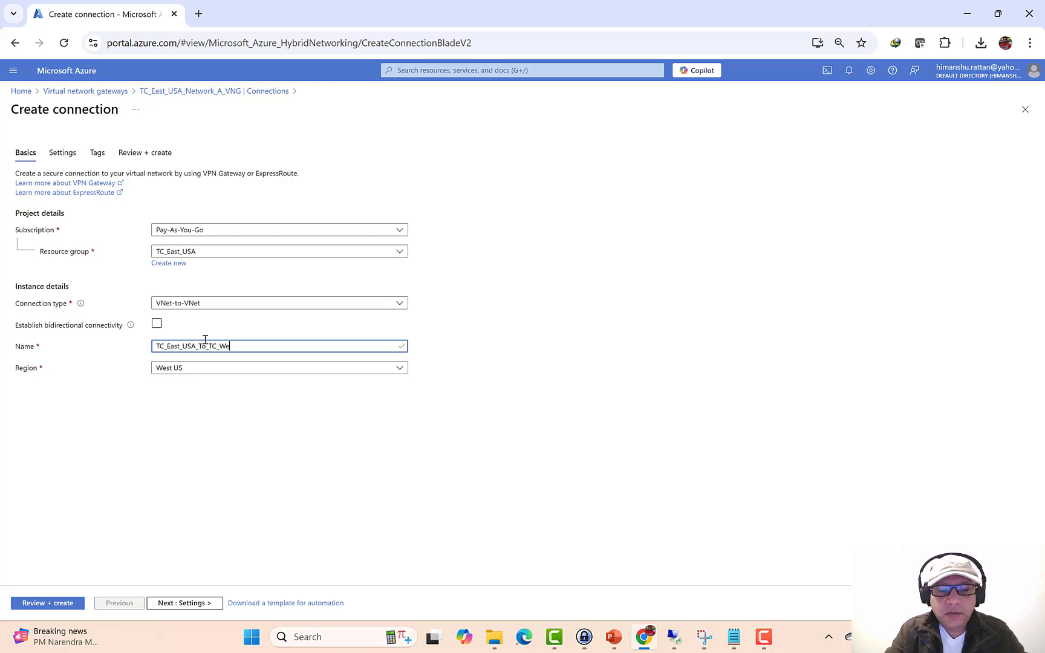
{"action": "type", "text": "st_"}
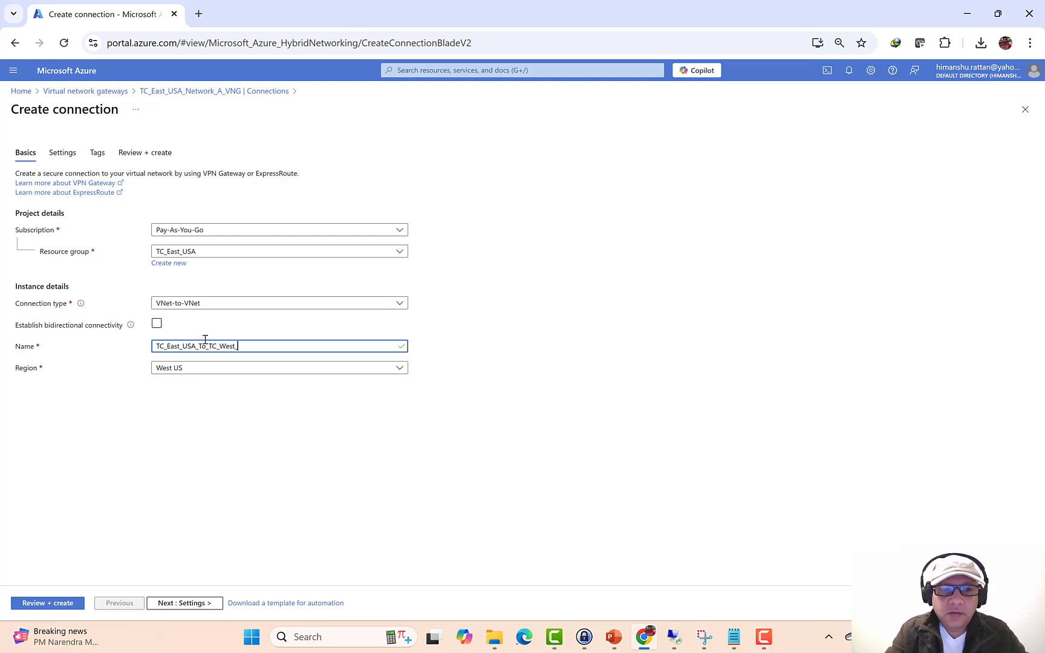
{"action": "type", "text": "USA"}
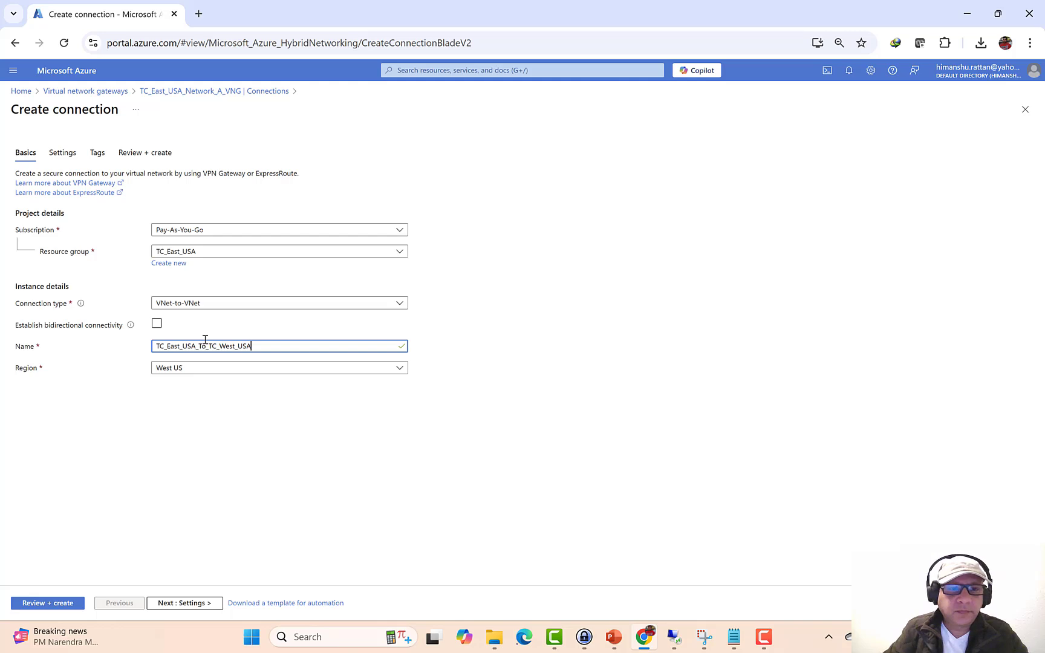
{"action": "left_click", "coordinate": [156, 324]}
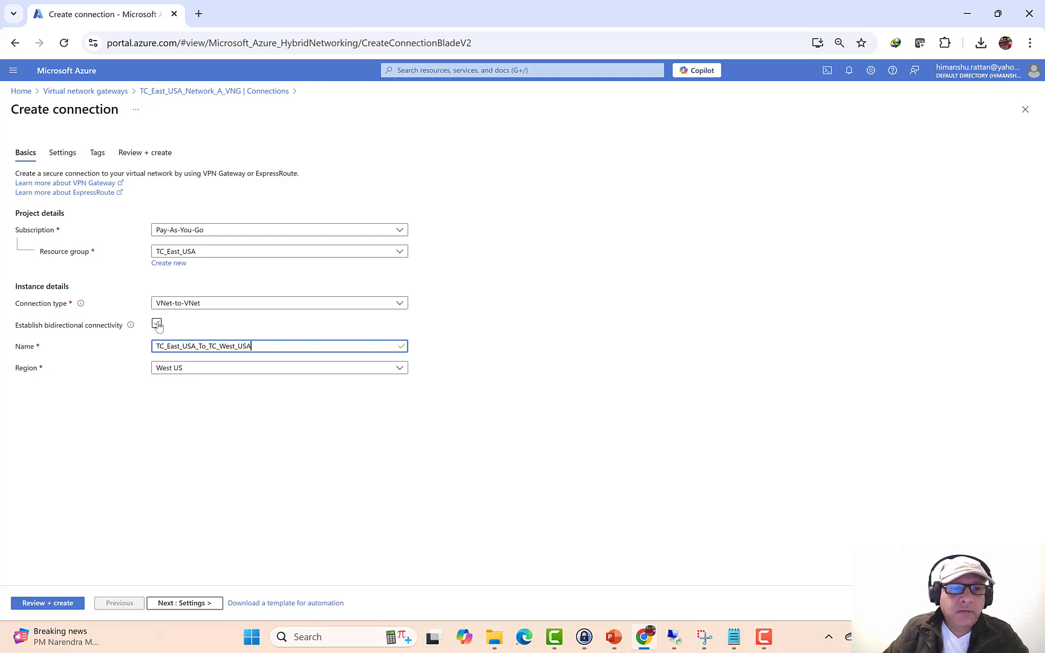
{"action": "left_click", "coordinate": [162, 368]}
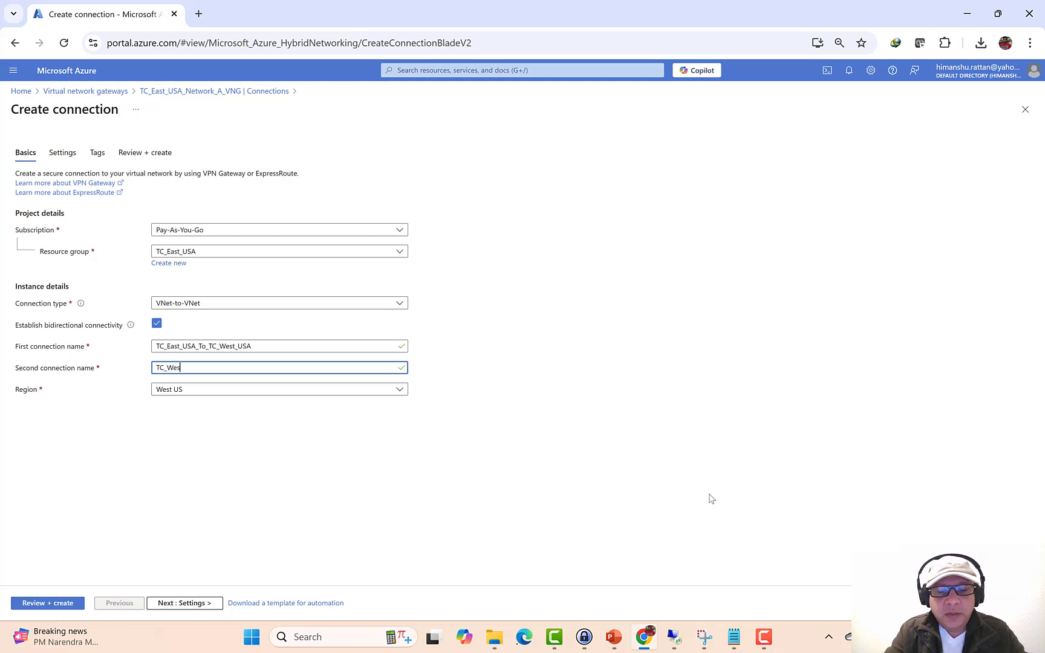
{"action": "type", "text": "TC_West_USA_To_"}
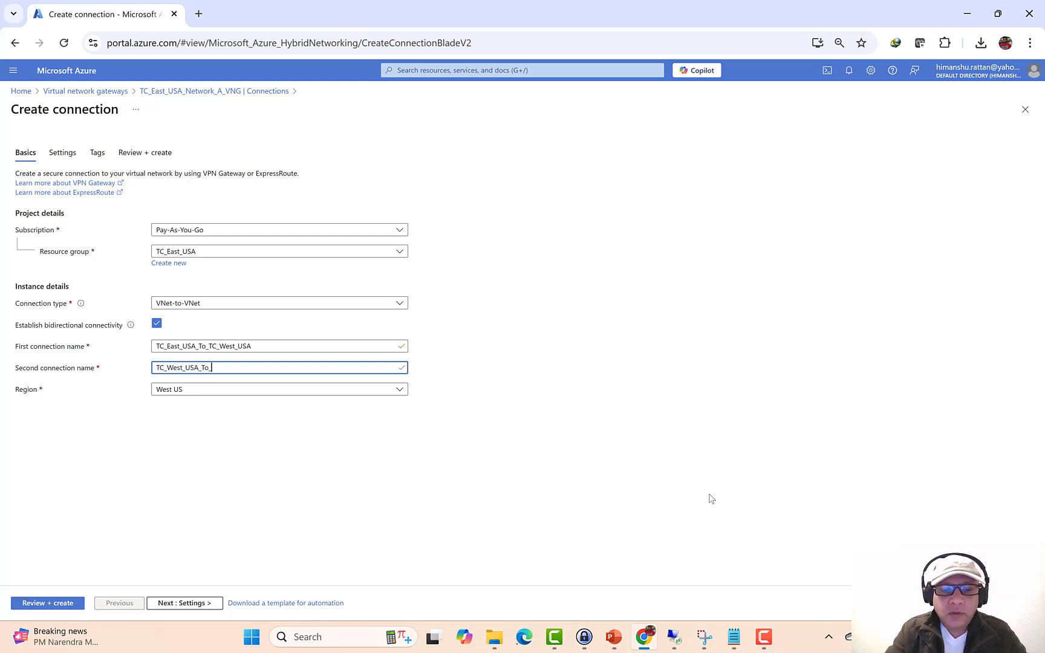
{"action": "type", "text": "TC_W"}
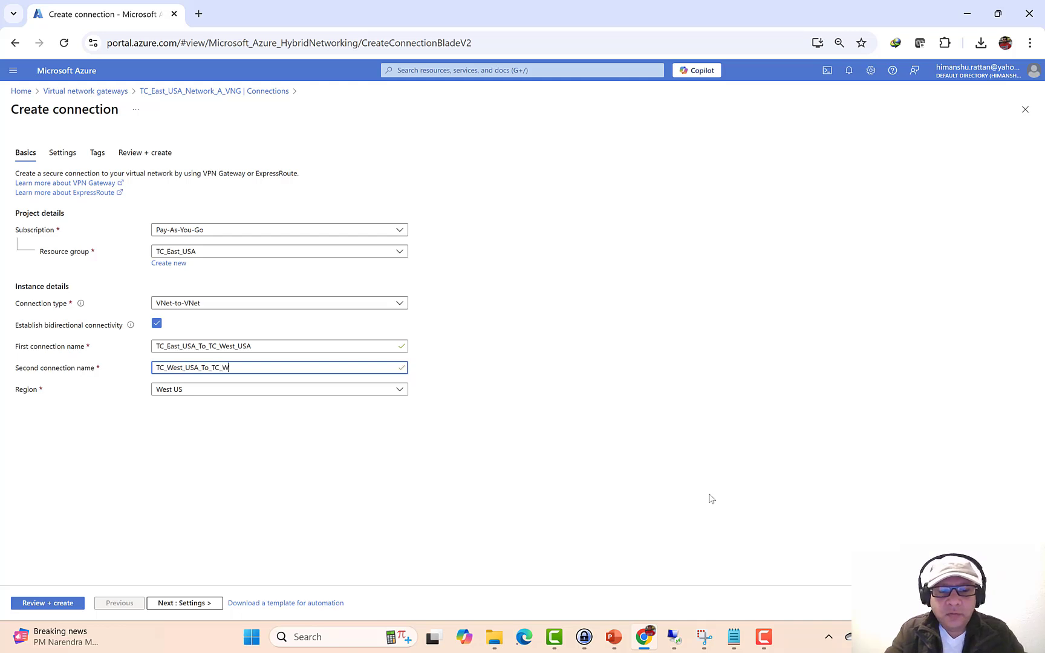
{"action": "type", "text": "est_US"}
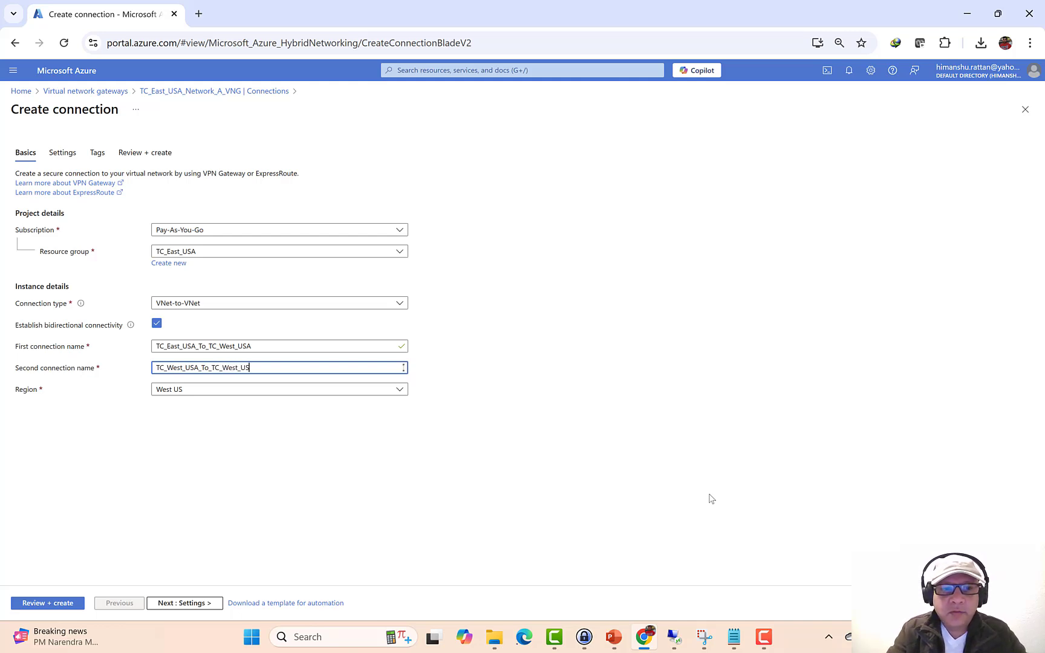
{"action": "type", "text": "A"}
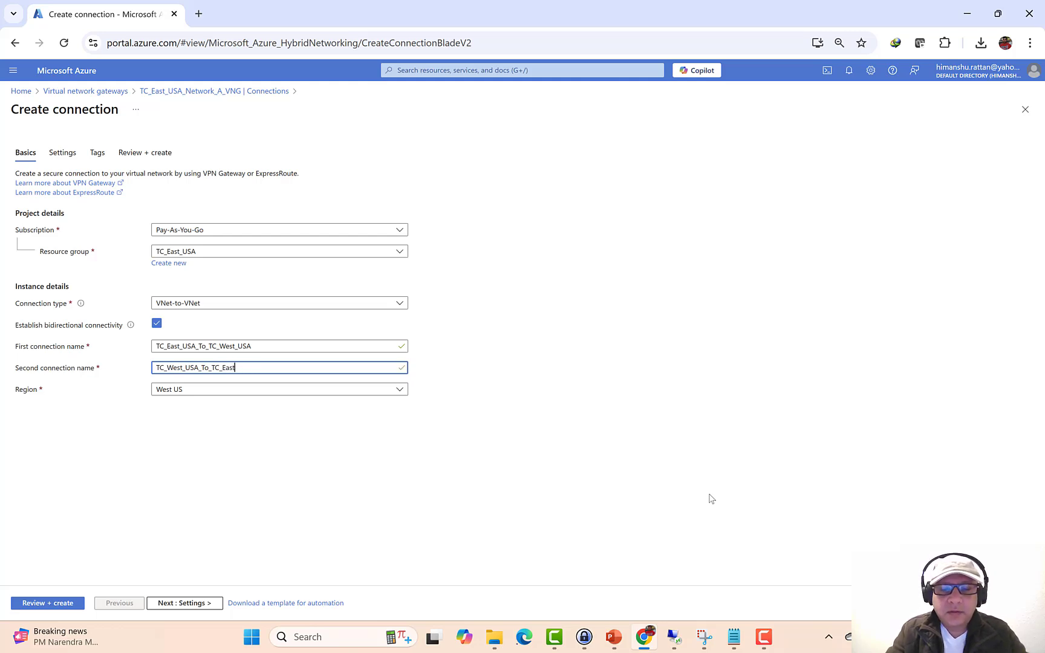
{"action": "type", "text": "USA"}
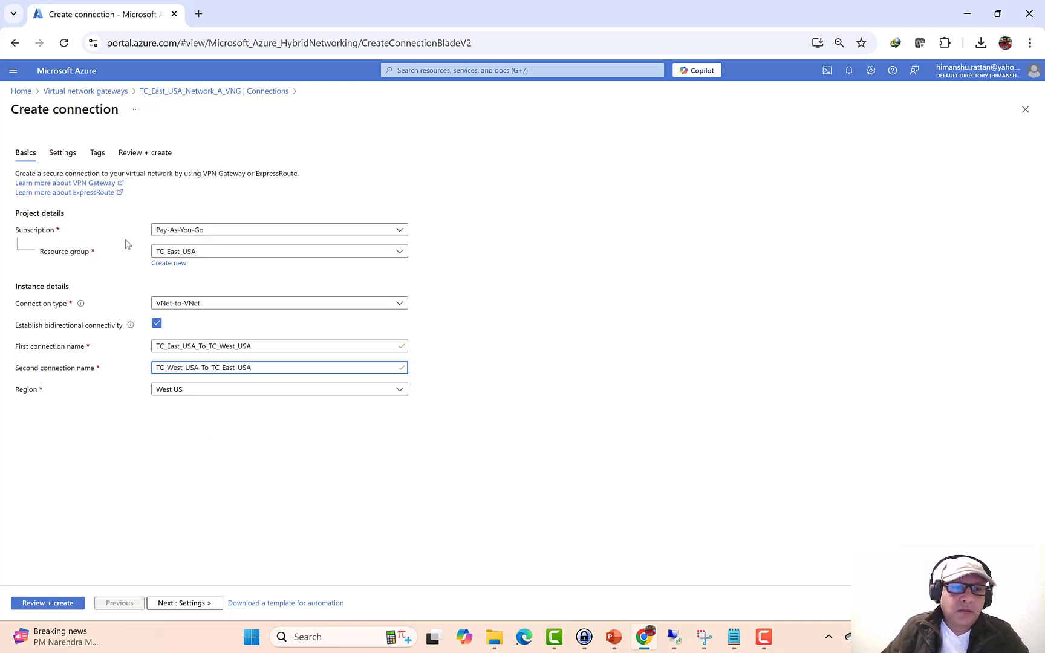
- Set the connection's region to East US
{"action": "left_click", "coordinate": [201, 390]}
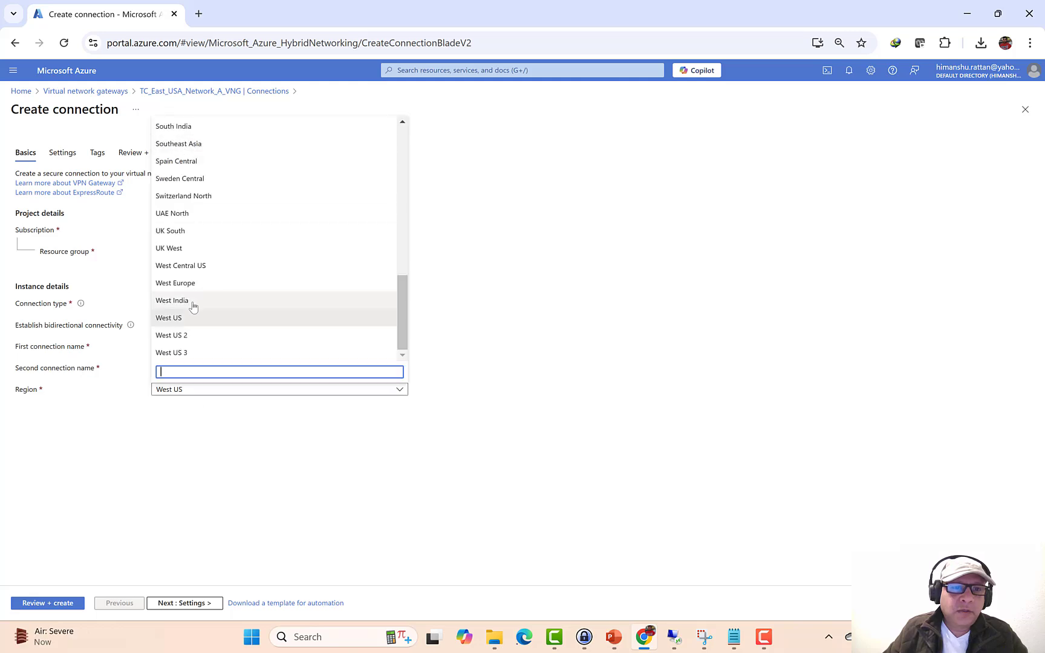
{"action": "scroll", "coordinate": [195, 308], "scroll_direction": "up", "scroll_amount": 8}
{"action": "scroll", "coordinate": [197, 309], "scroll_direction": "up", "scroll_amount": 2}
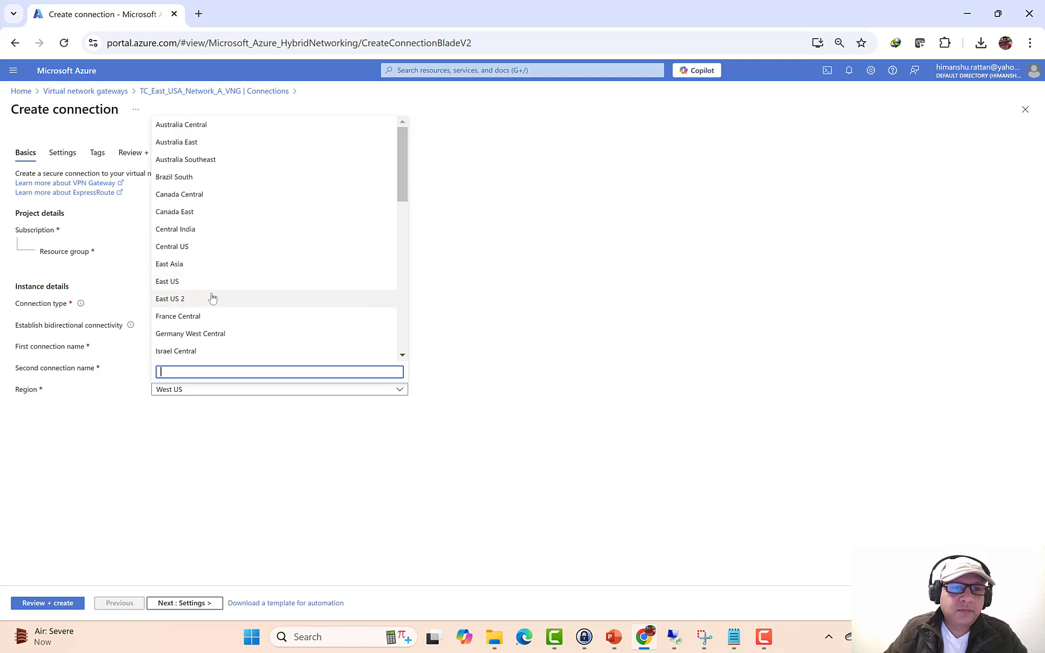
{"action": "left_click", "coordinate": [191, 282]}
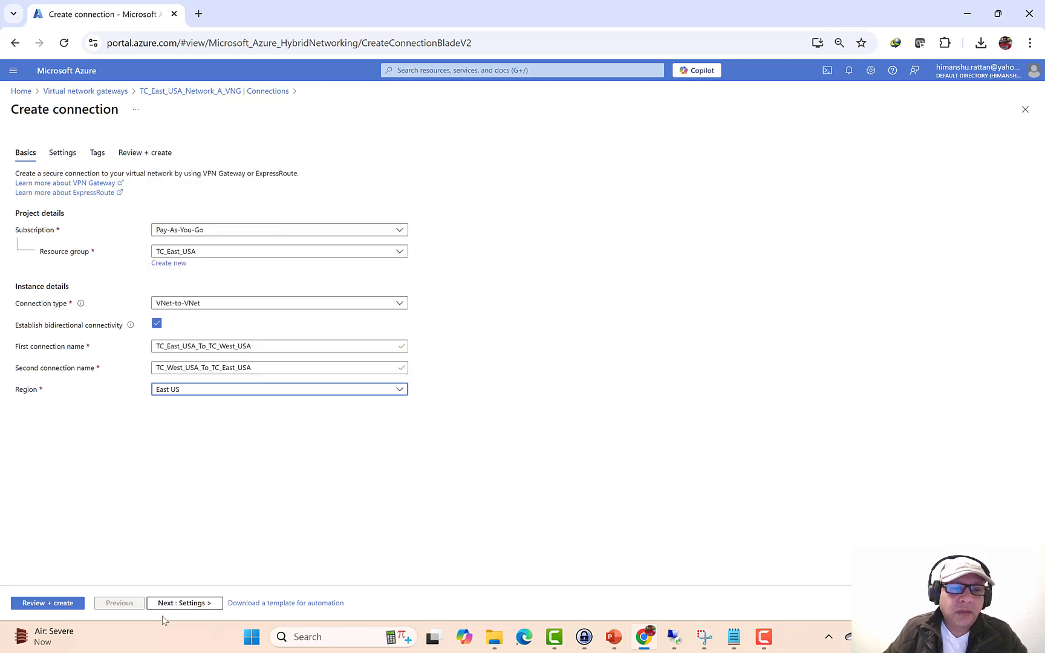
- In Settings, choose TC_East_USA_Network_A_VNG as both the first and second virtual network gateways
{"action": "left_click", "coordinate": [179, 603]}
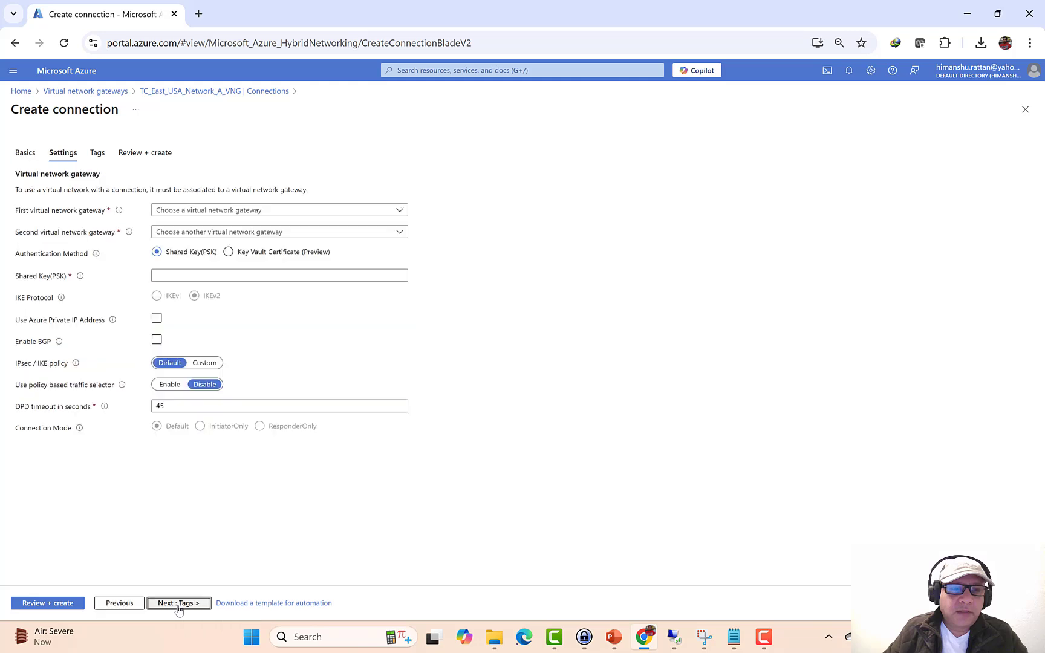
{"action": "left_click", "coordinate": [400, 212]}
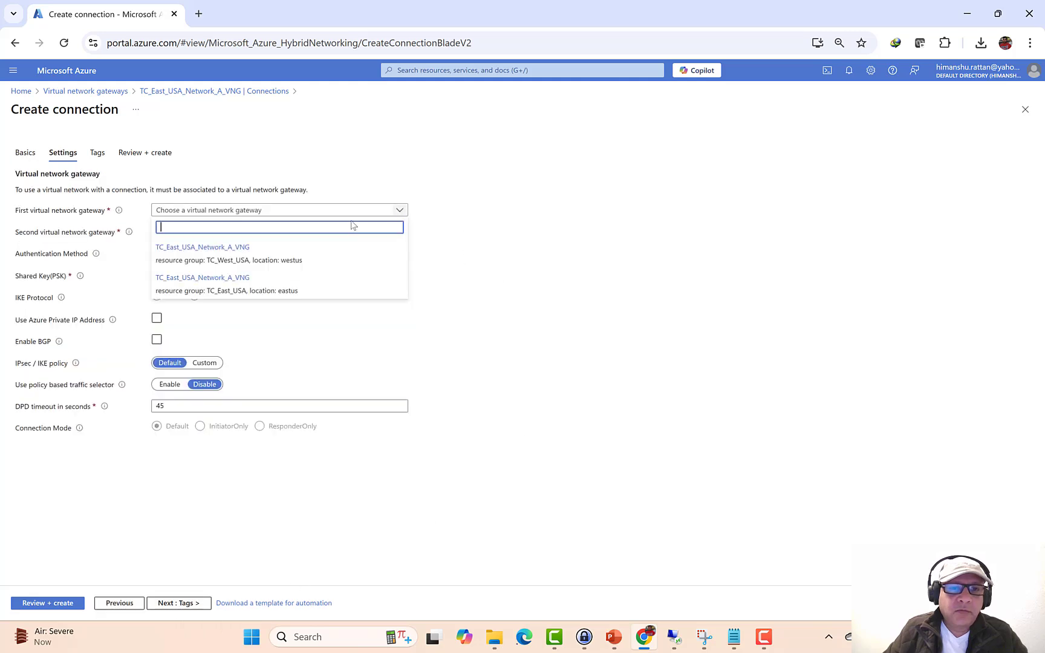
{"action": "left_click", "coordinate": [283, 268]}
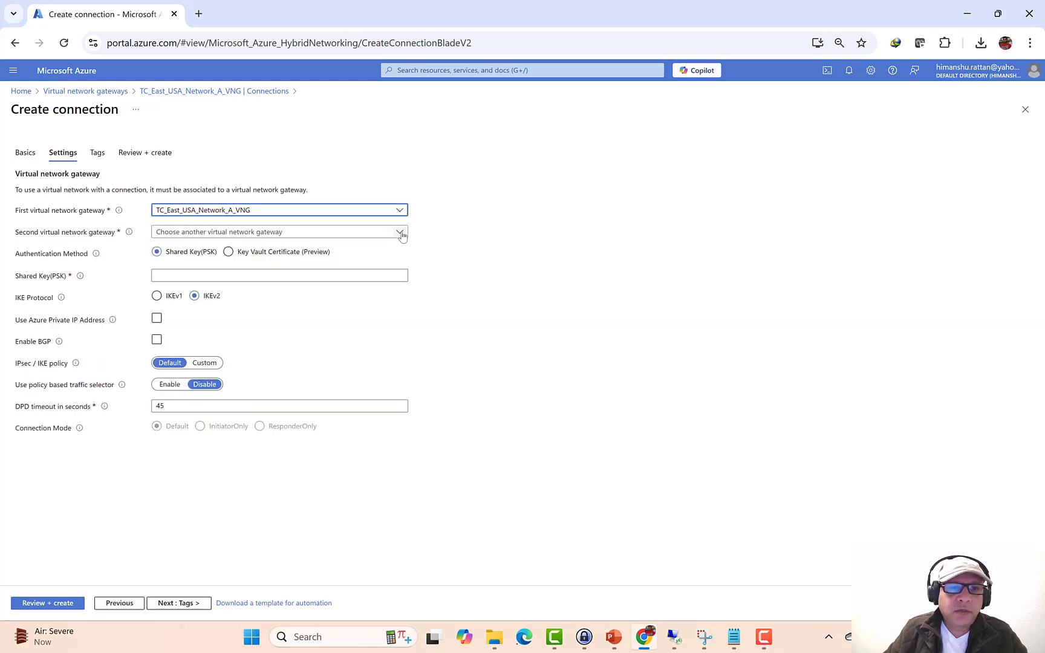
{"action": "left_click", "coordinate": [357, 235]}
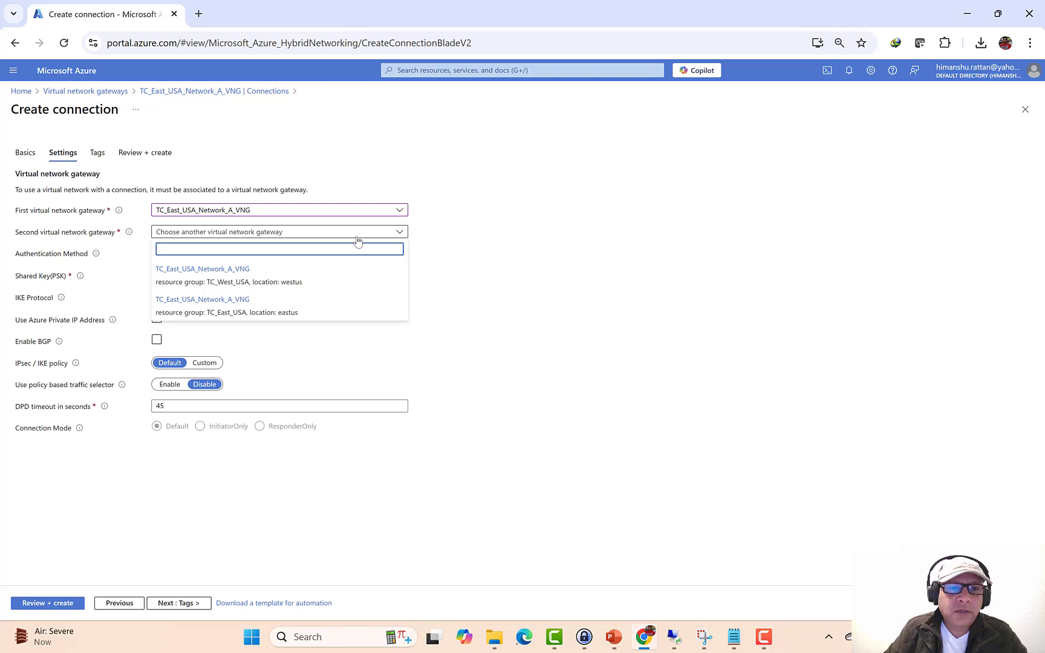
{"action": "left_click", "coordinate": [267, 287]}
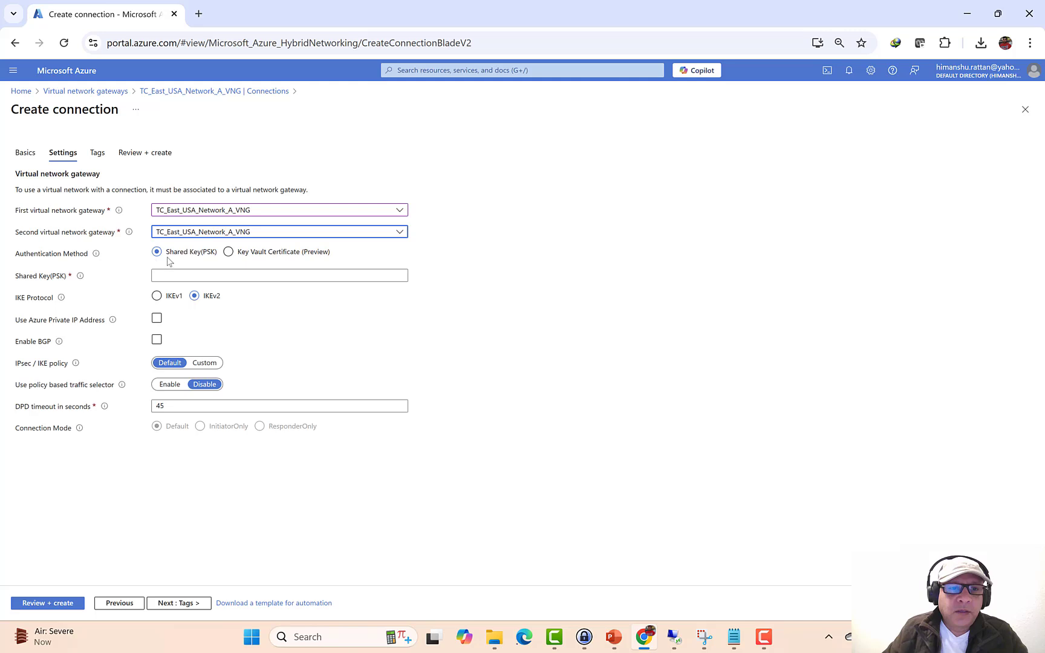
- Enter the shared key (PSK) and advance through Tags to a passed Review + create validation
{"action": "left_click", "coordinate": [203, 272]}
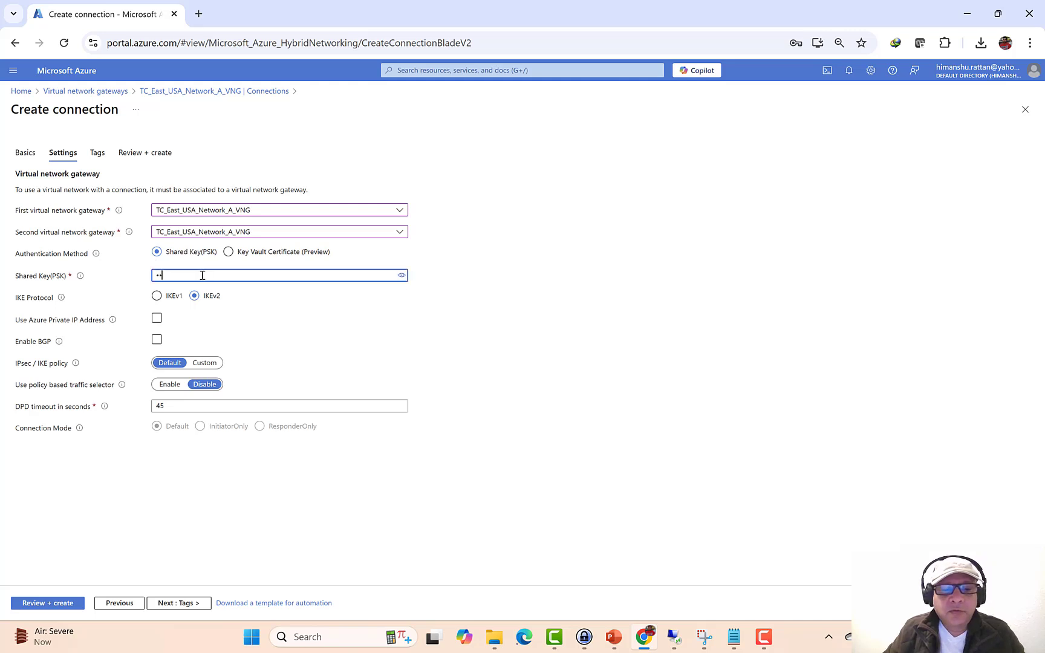
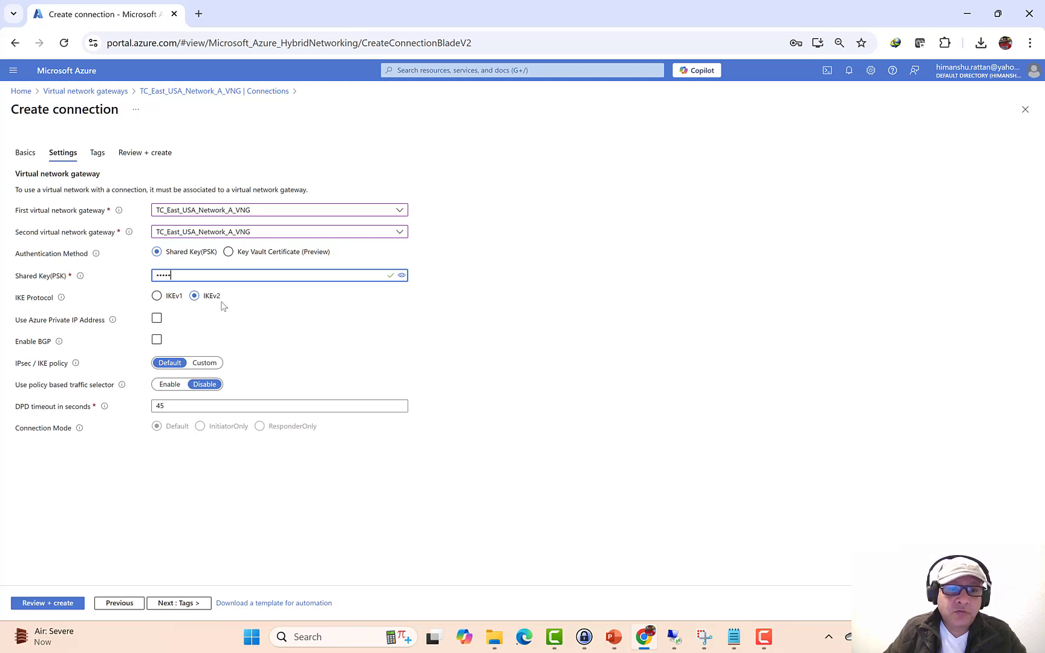
{"action": "left_click", "coordinate": [163, 603]}
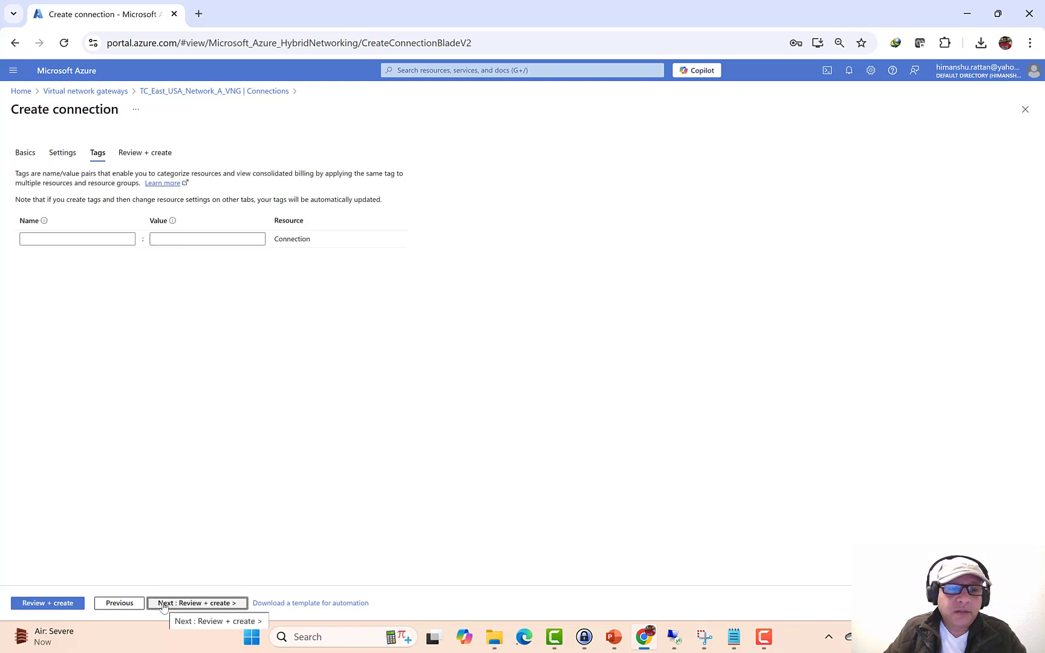
{"action": "left_click", "coordinate": [164, 603]}
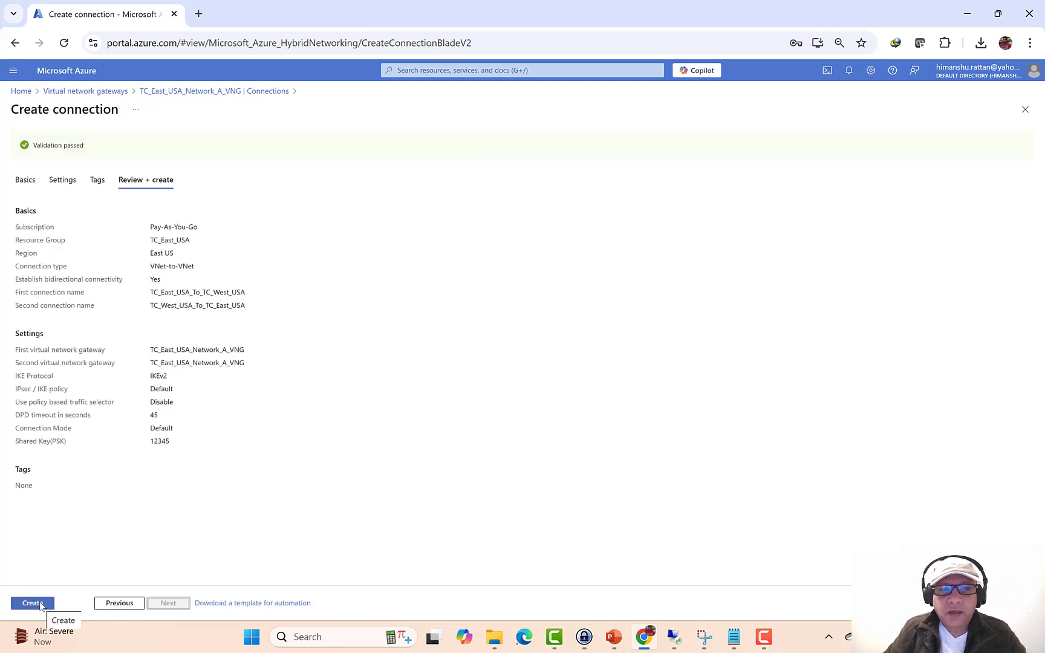
- Submit both VNet-to-VNet connections for deployment and show the VNet-to-VNet VPN connection slide (slide 8)
{"action": "left_click", "coordinate": [32, 603]}
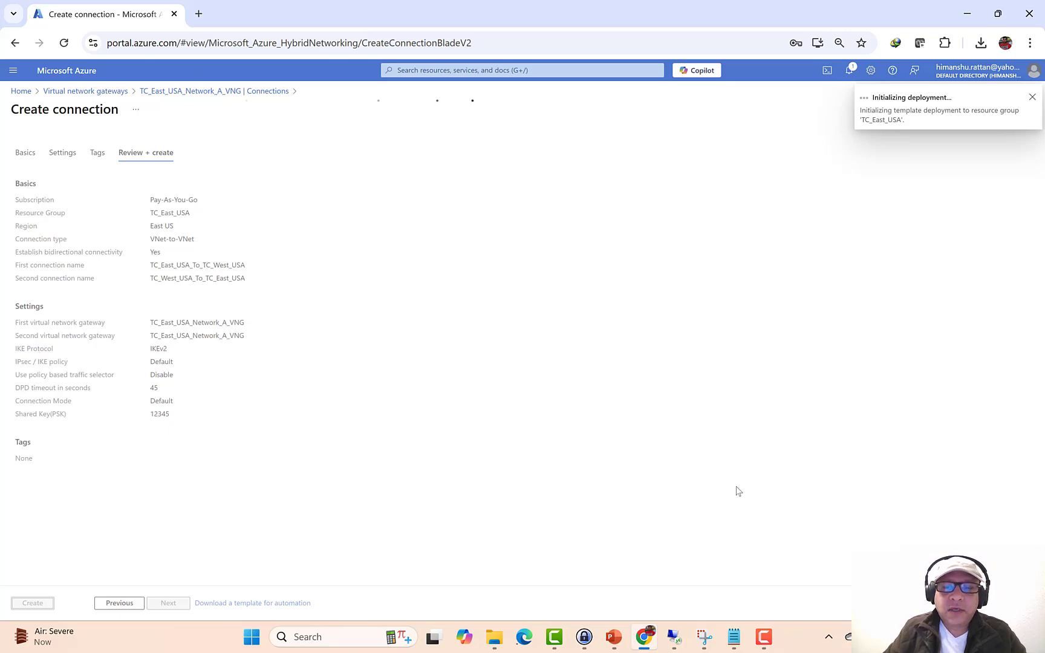
{"action": "left_click", "coordinate": [614, 637]}
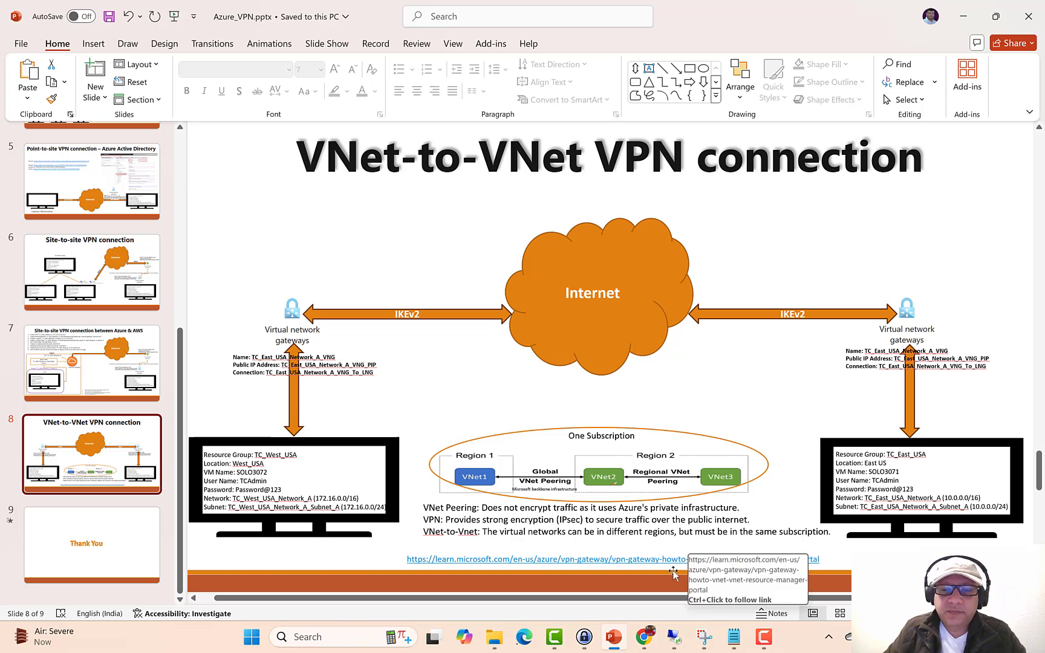
- Bring back the Azure deployment page showing TC_West_USA_To_TC_East_USA and TC_East_USA_To_TC_West_USA as Created
{"action": "mouse_move", "coordinate": [688, 642]}
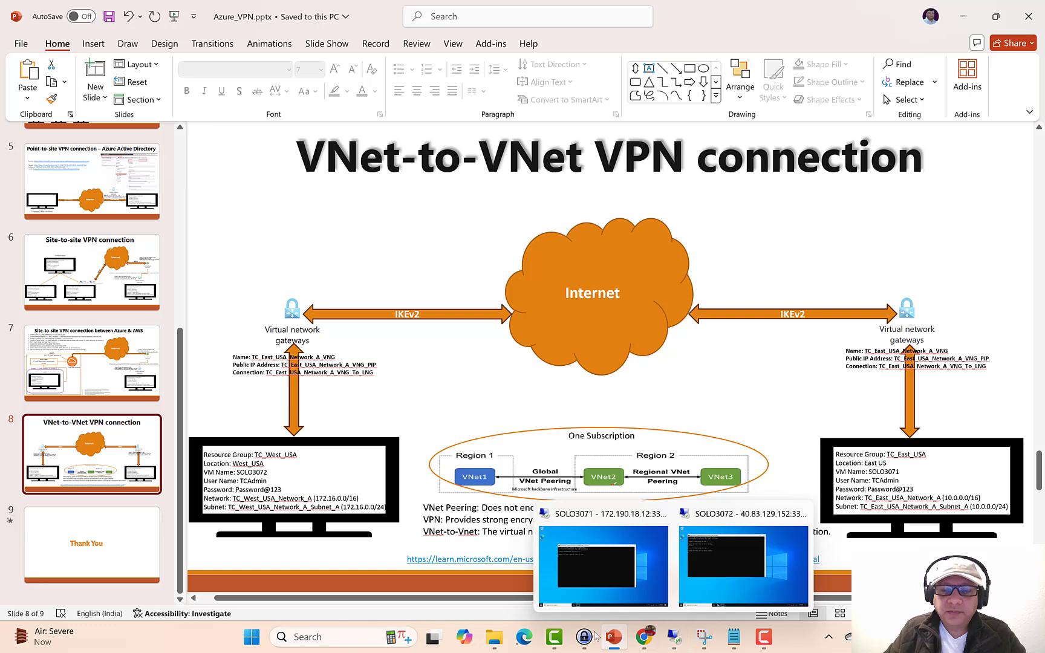
{"action": "left_click", "coordinate": [650, 638]}
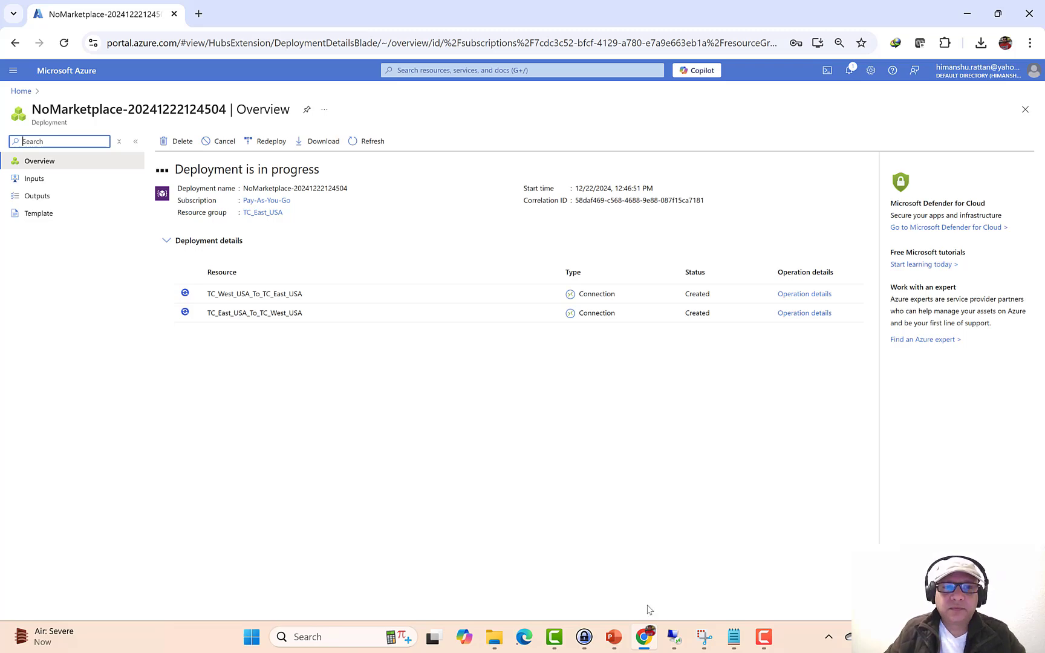
- Take the SOLO3072 session out of full screen and size it at top right to show its ping console
{"action": "left_click", "coordinate": [681, 639]}
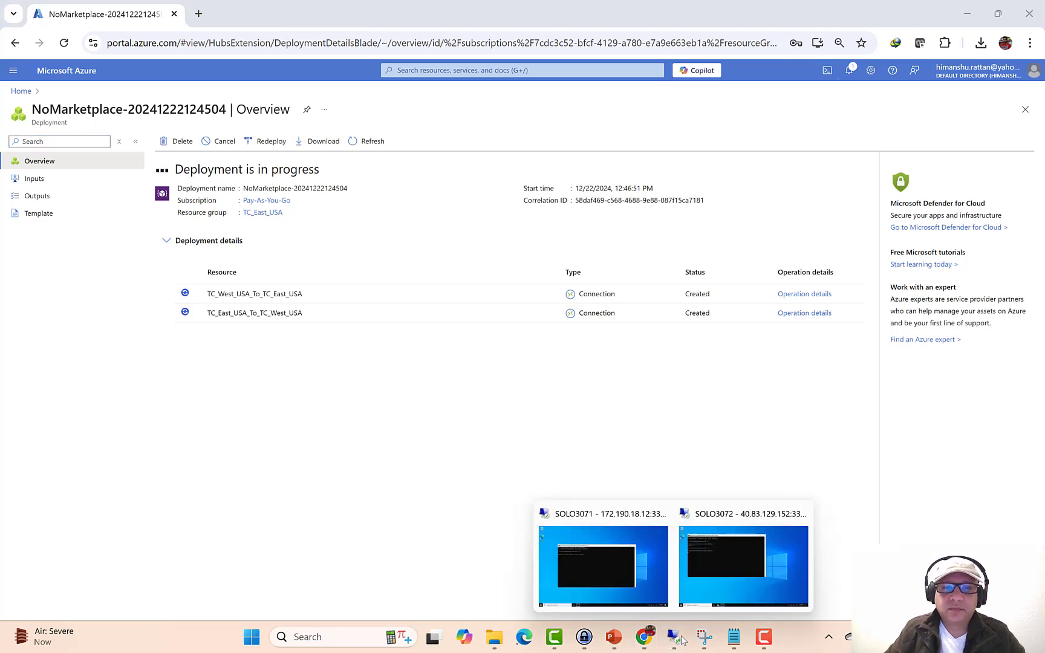
{"action": "left_click", "coordinate": [744, 567]}
{"action": "left_click", "coordinate": [847, 9]}
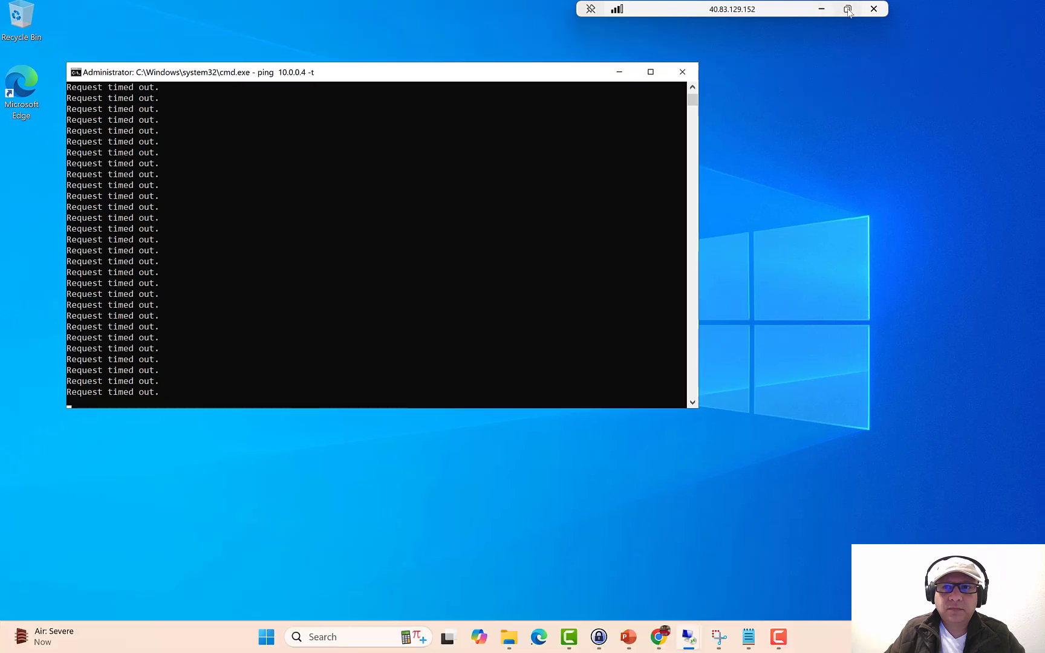
{"action": "left_click_drag", "start_coordinate": [207, 156], "coordinate": [358, 617]}
{"action": "left_click_drag", "start_coordinate": [203, 3], "coordinate": [833, 22]}
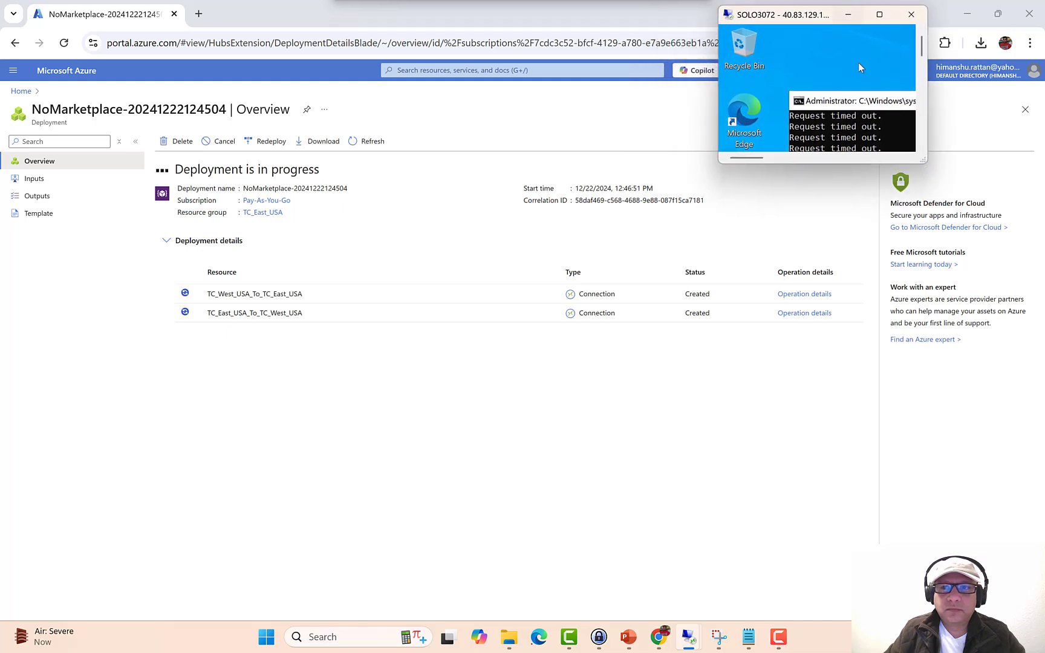
{"action": "left_click_drag", "start_coordinate": [927, 162], "coordinate": [967, 650]}
- Window the SOLO3071 session near the top to show its pings, then return to the Azure deployment page
{"action": "mouse_move", "coordinate": [689, 637]}
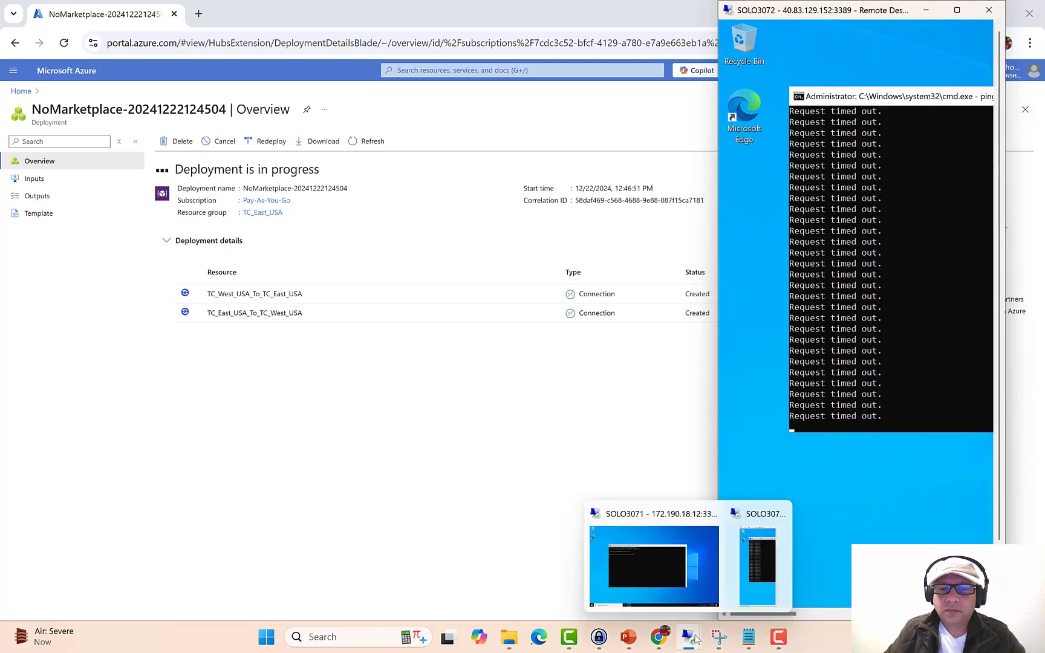
{"action": "left_click", "coordinate": [658, 585]}
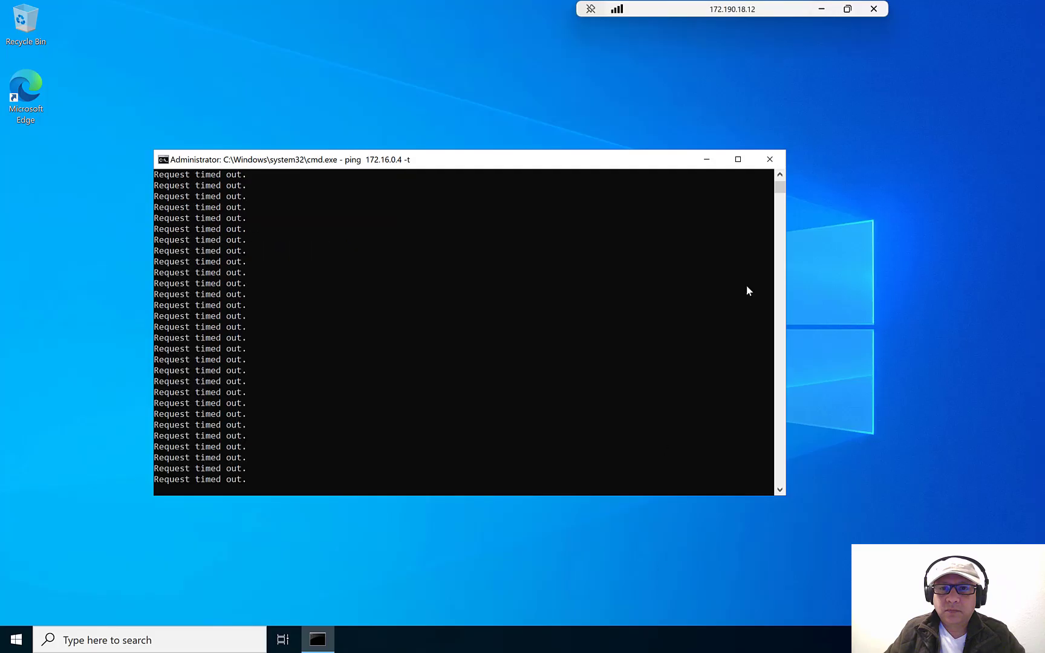
{"action": "left_click", "coordinate": [846, 10]}
{"action": "left_click_drag", "start_coordinate": [208, 153], "coordinate": [314, 615]}
{"action": "left_click_drag", "start_coordinate": [164, 10], "coordinate": [370, 70]}
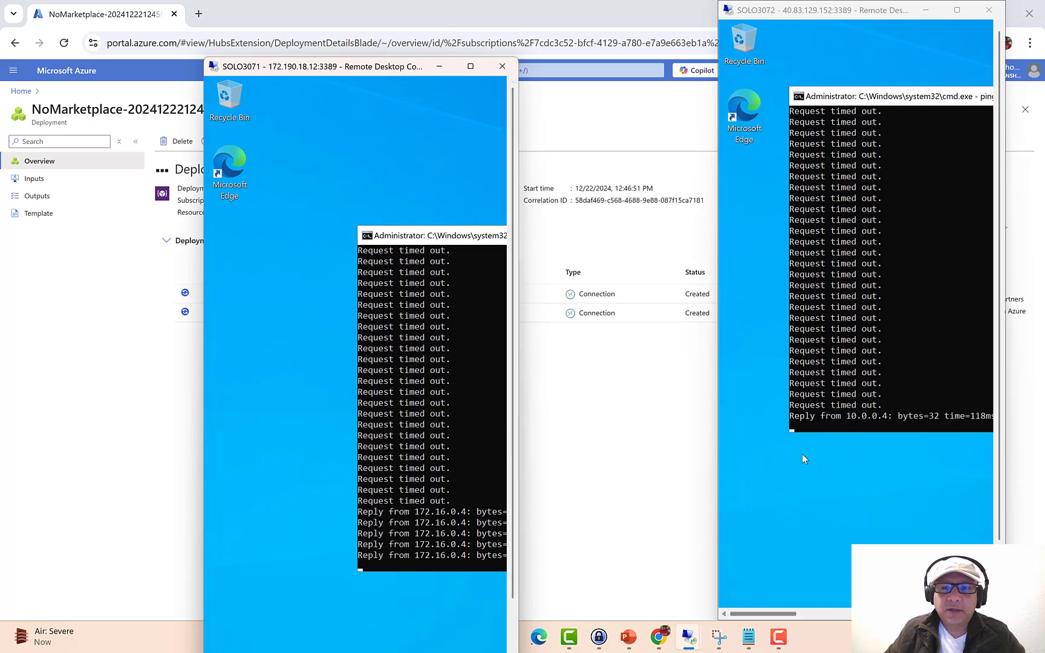
{"action": "left_click", "coordinate": [478, 19]}
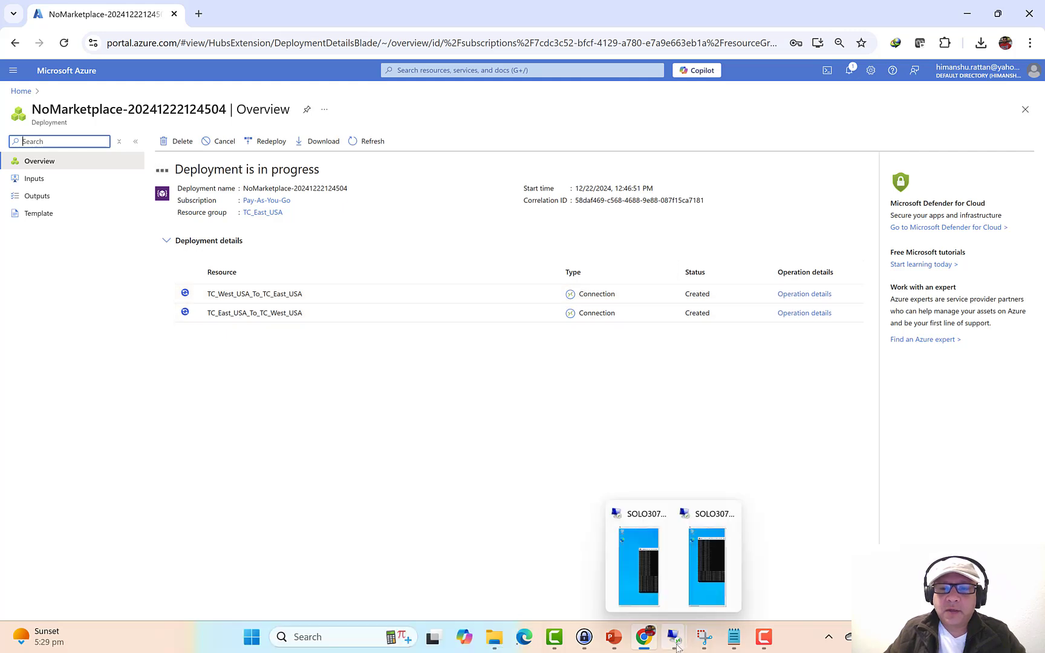
- Widen the SOLO3071 session to show full ping replies, check SOLO3072, and revisit the Azure page
{"action": "left_click", "coordinate": [638, 562]}
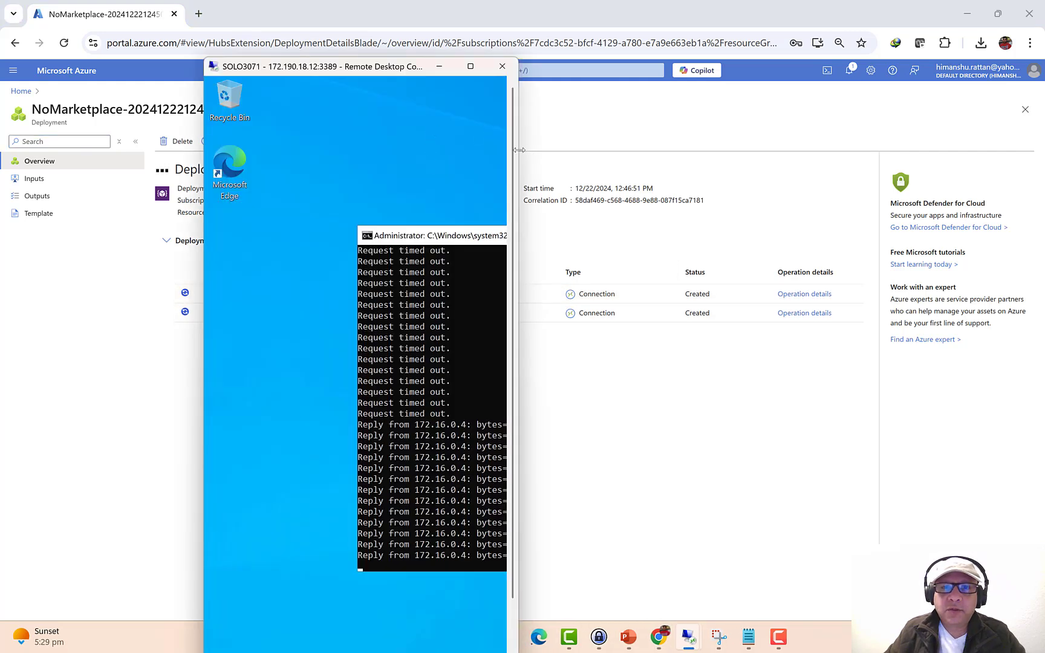
{"action": "left_click_drag", "start_coordinate": [519, 150], "coordinate": [650, 150]}
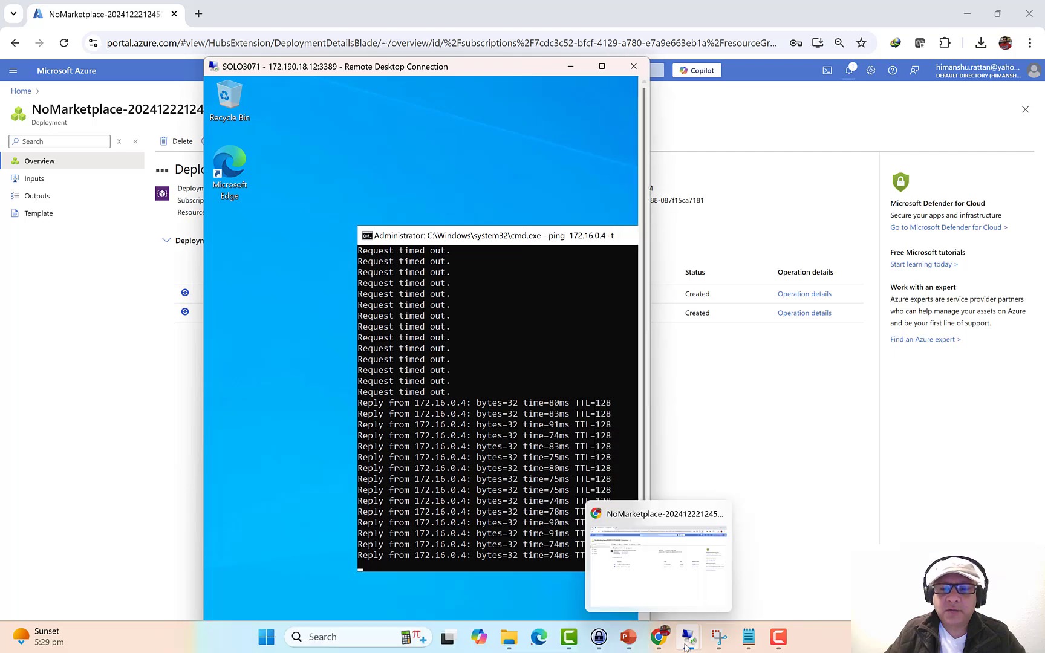
{"action": "mouse_move", "coordinate": [688, 638]}
{"action": "left_click", "coordinate": [723, 566]}
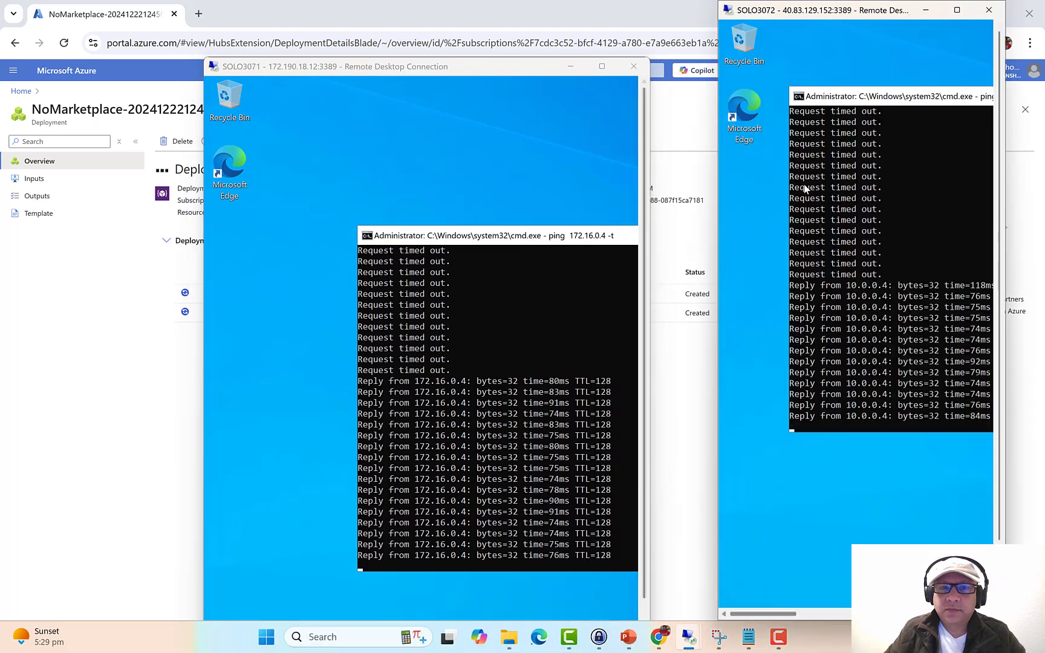
{"action": "left_click", "coordinate": [487, 9]}
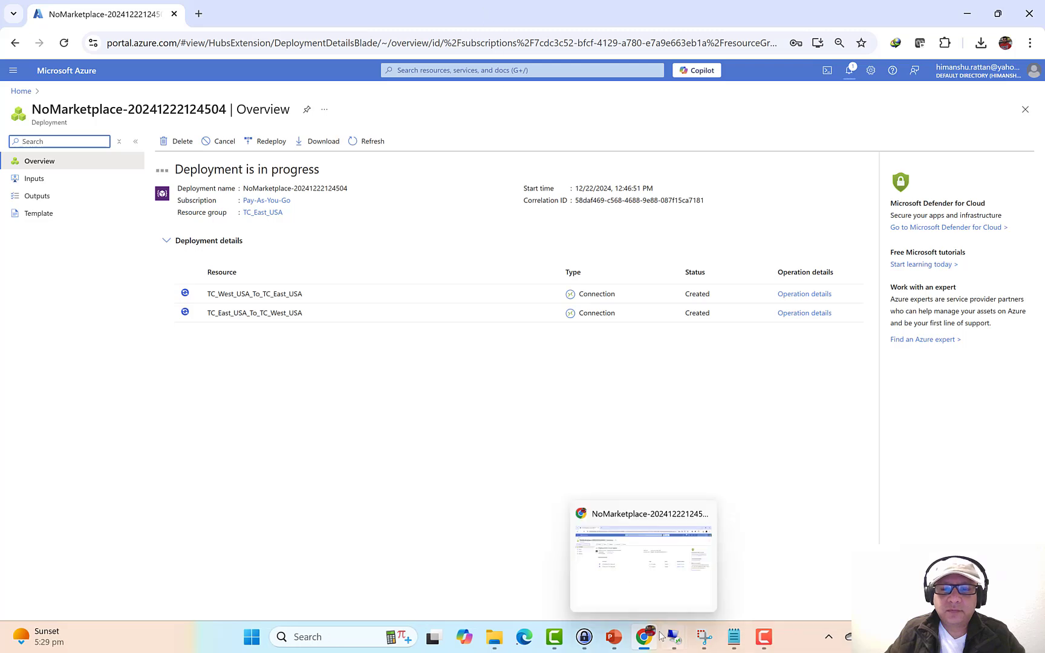
- Place SOLO3071 at top left and enlarge SOLO3072 beside it to show full ping lines
{"action": "mouse_move", "coordinate": [667, 637]}
{"action": "left_click", "coordinate": [695, 574]}
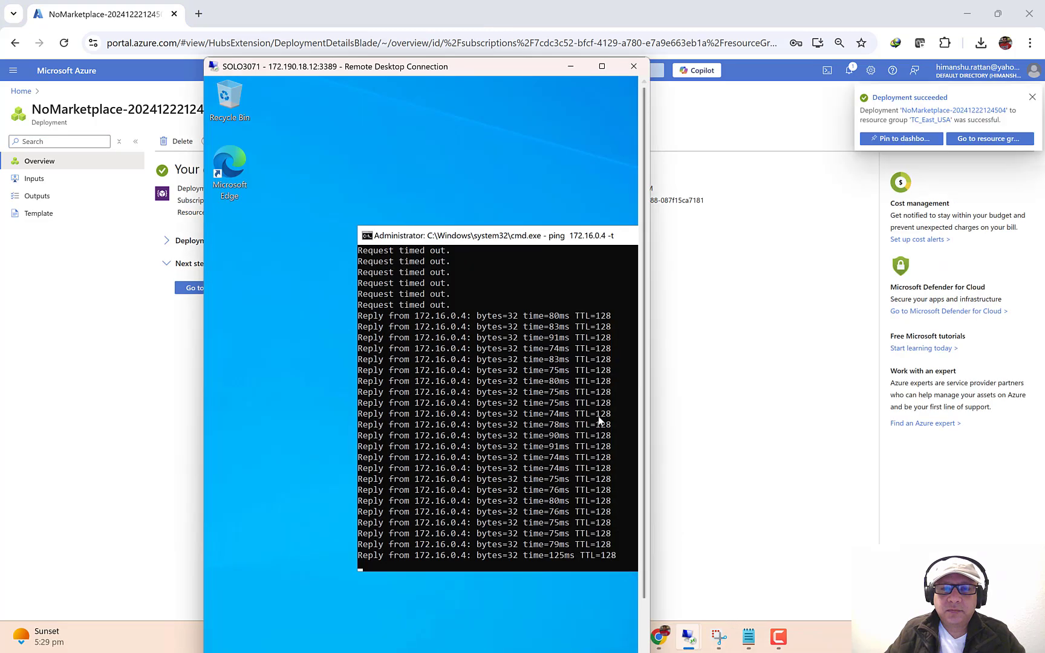
{"action": "left_click_drag", "start_coordinate": [489, 58], "coordinate": [284, 5]}
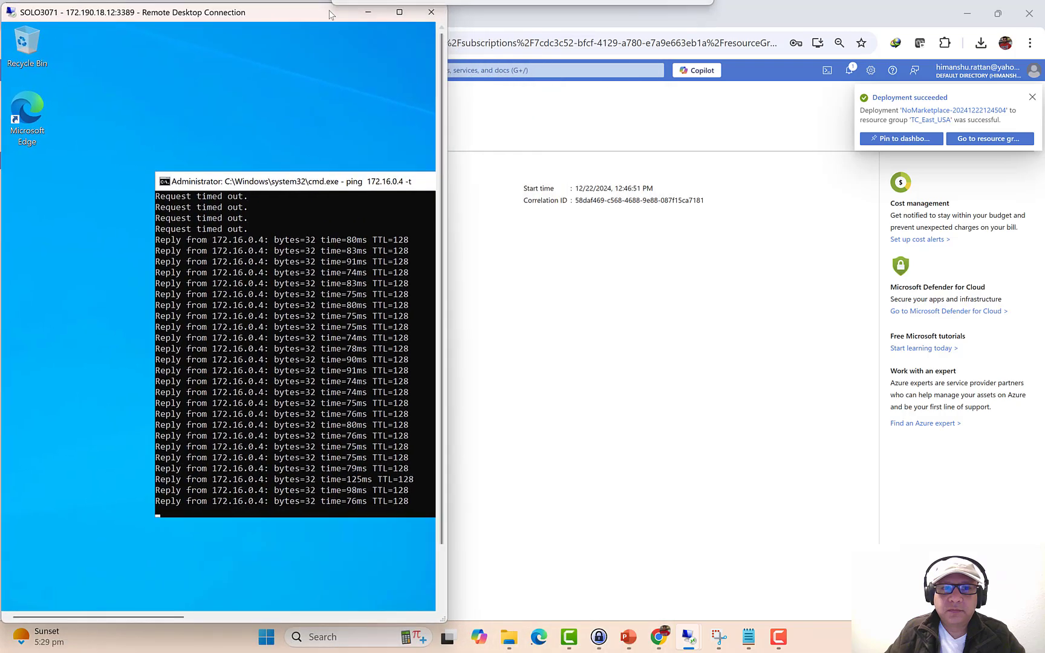
{"action": "mouse_move", "coordinate": [688, 637]}
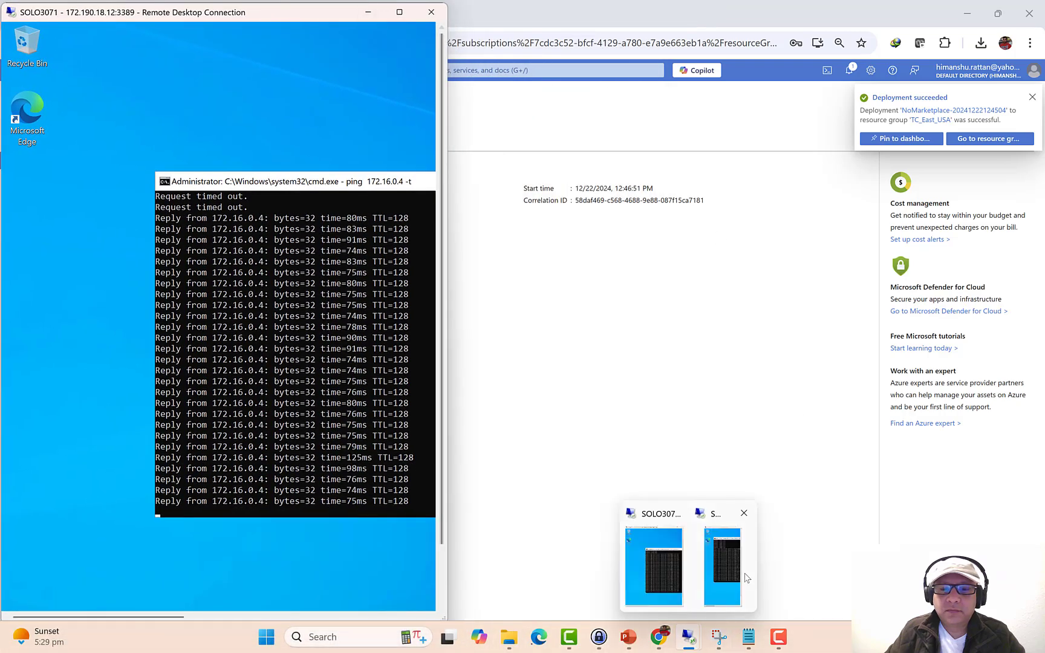
{"action": "left_click", "coordinate": [724, 569]}
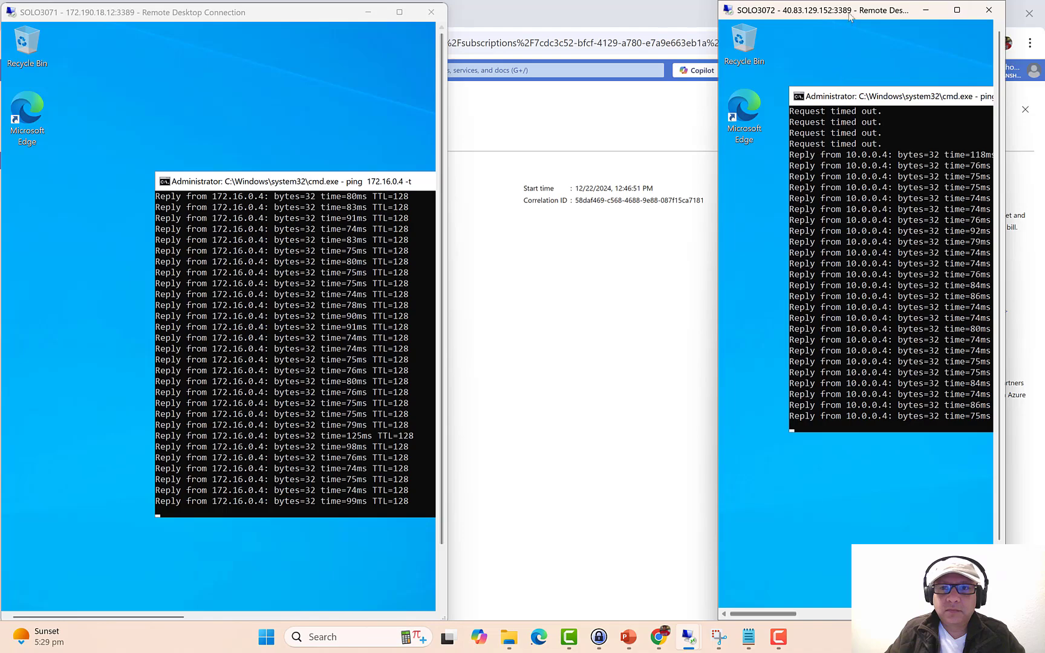
{"action": "left_click_drag", "start_coordinate": [853, 10], "coordinate": [725, 22]}
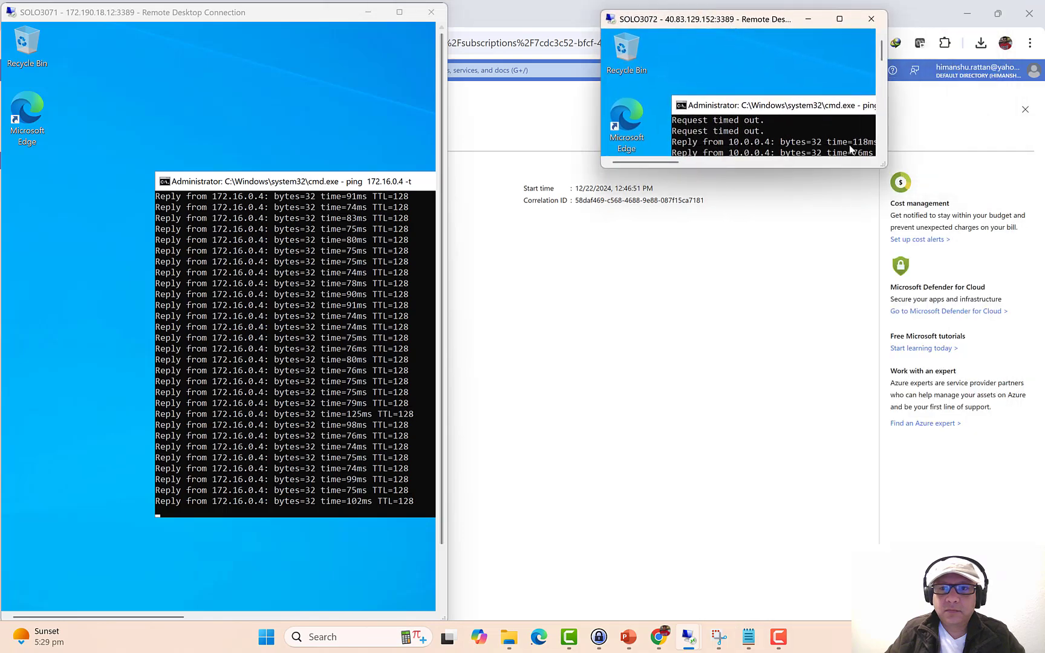
{"action": "left_click_drag", "start_coordinate": [886, 167], "coordinate": [947, 618]}
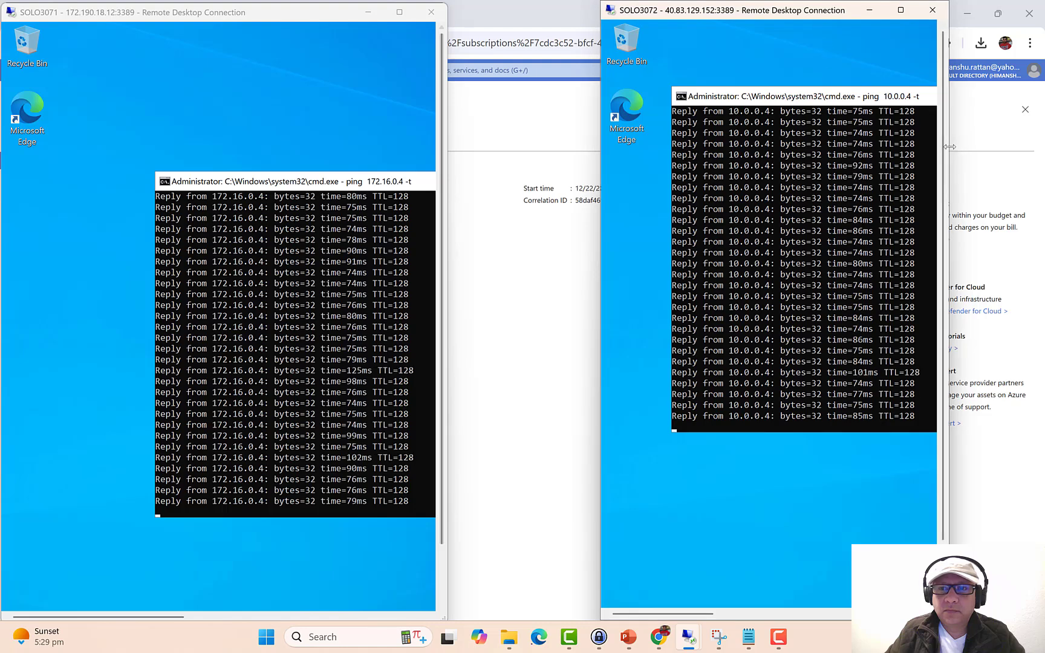
{"action": "left_click_drag", "start_coordinate": [947, 146], "coordinate": [1041, 156]}
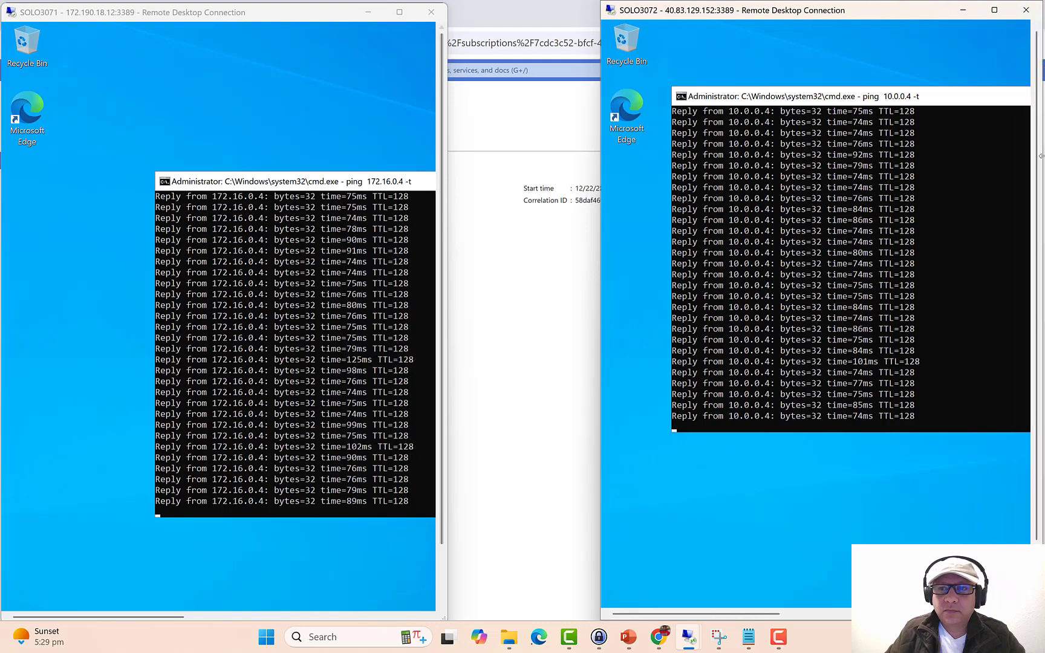
- Widen SOLO3071 to show full ping lines and align it with the screen top
{"action": "left_click", "coordinate": [450, 172]}
{"action": "left_click_drag", "start_coordinate": [449, 172], "coordinate": [606, 179]}
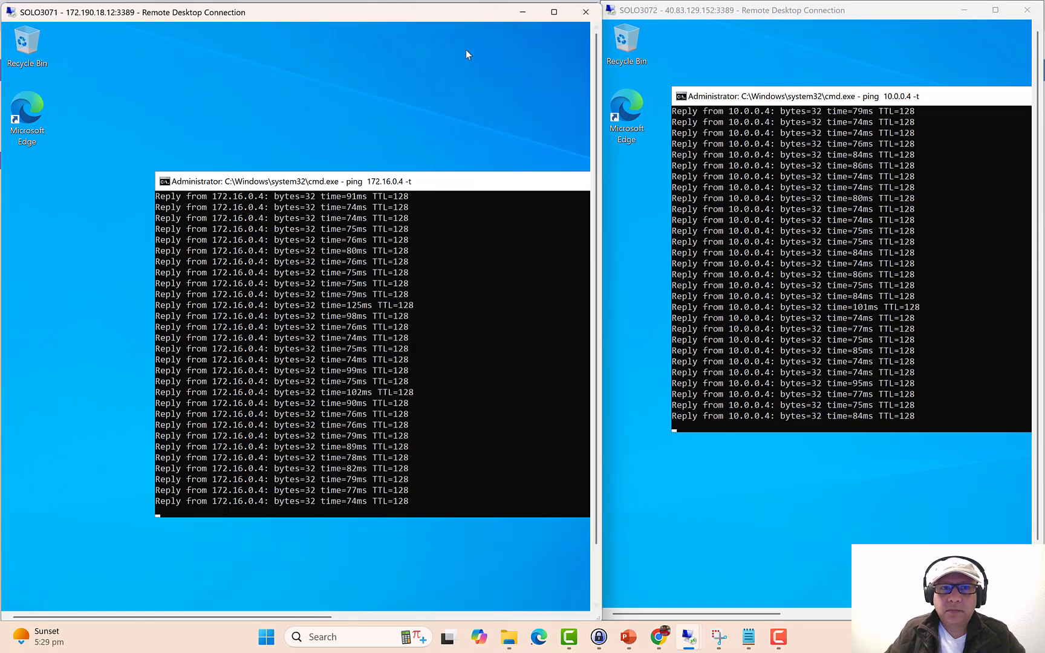
{"action": "left_click_drag", "start_coordinate": [469, 20], "coordinate": [466, 10]}
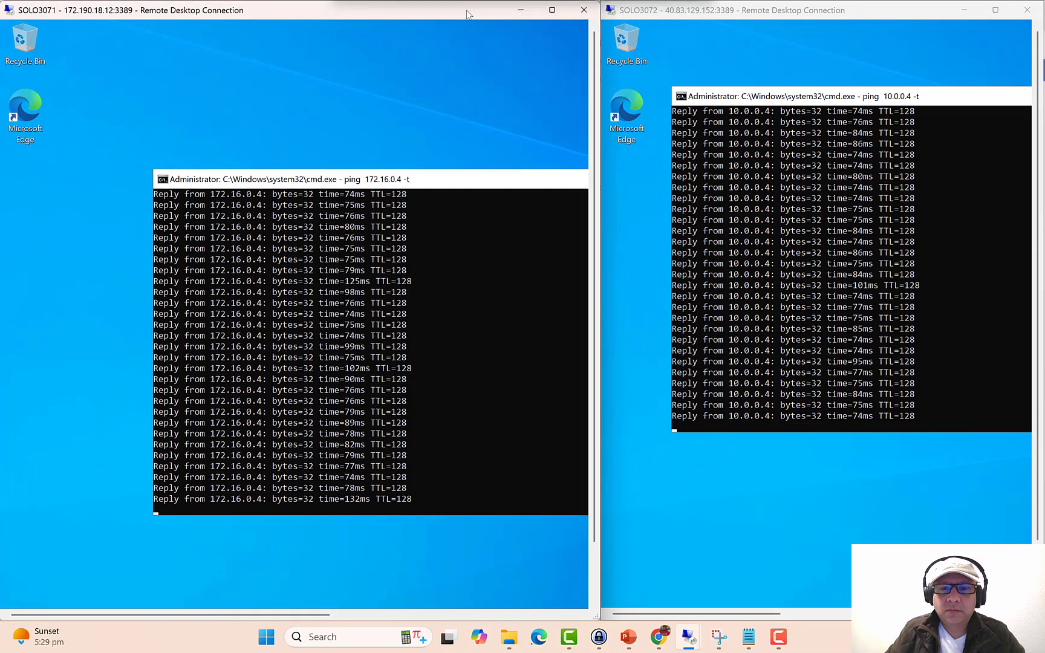
{"action": "left_click", "coordinate": [888, 17]}
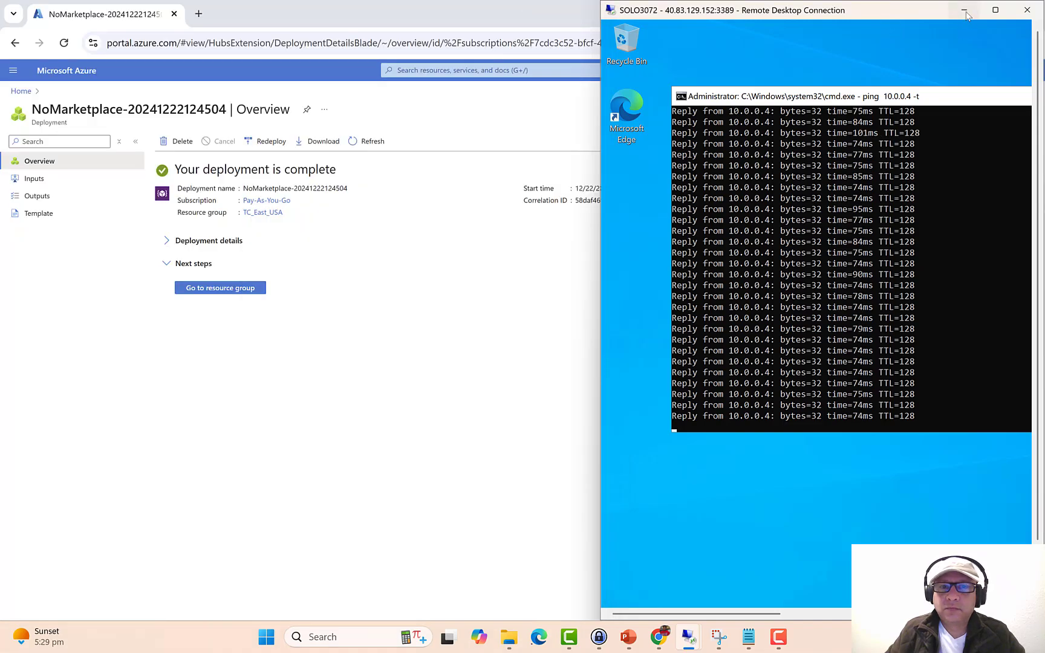
- Minimize the remote sessions and show the presentation's closing Thank You slide (slide 9)
{"action": "left_click", "coordinate": [965, 12]}
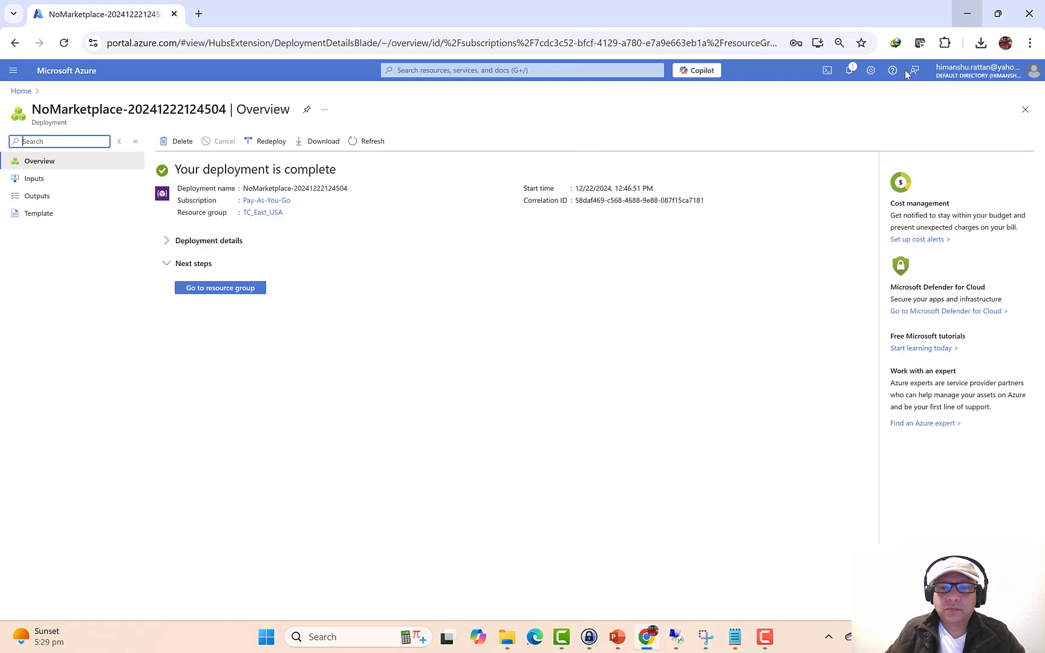
{"action": "left_click", "coordinate": [614, 638]}
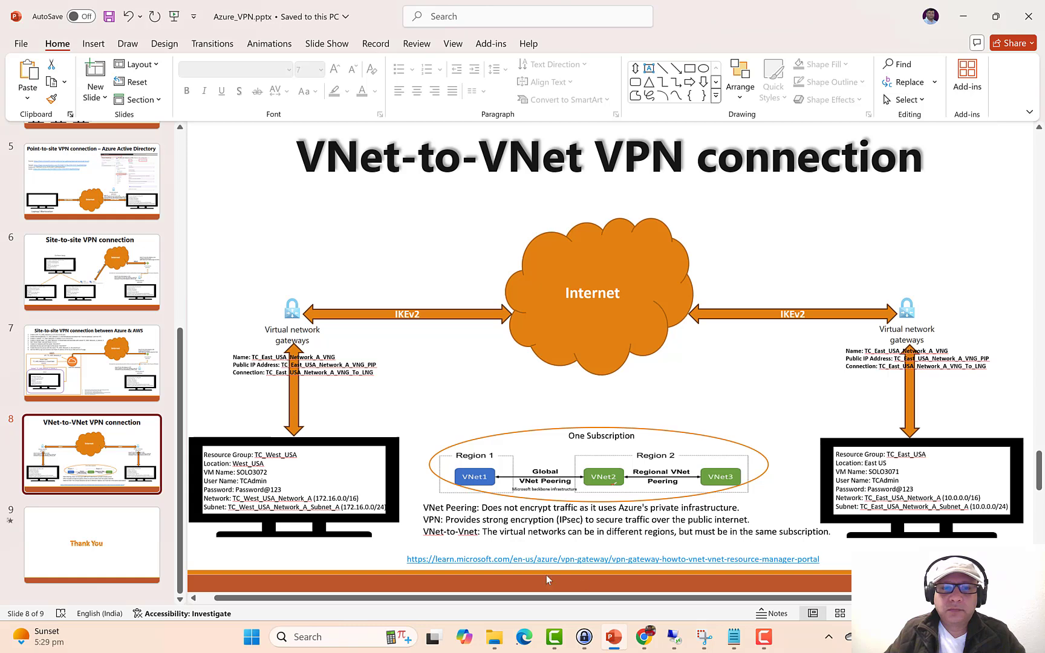
{"action": "left_click", "coordinate": [135, 562]}
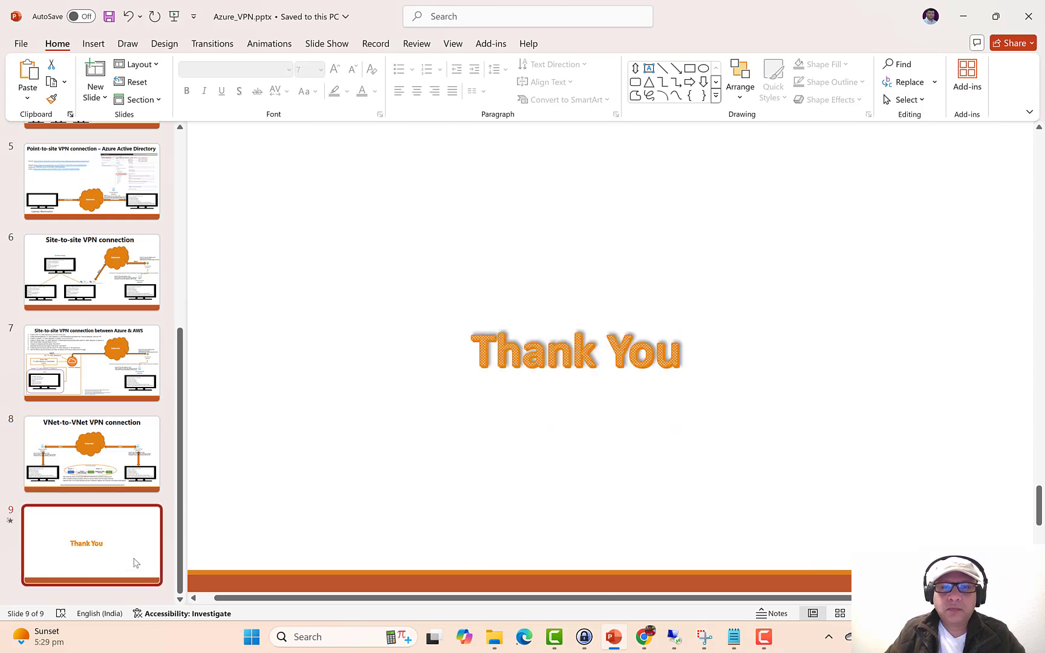